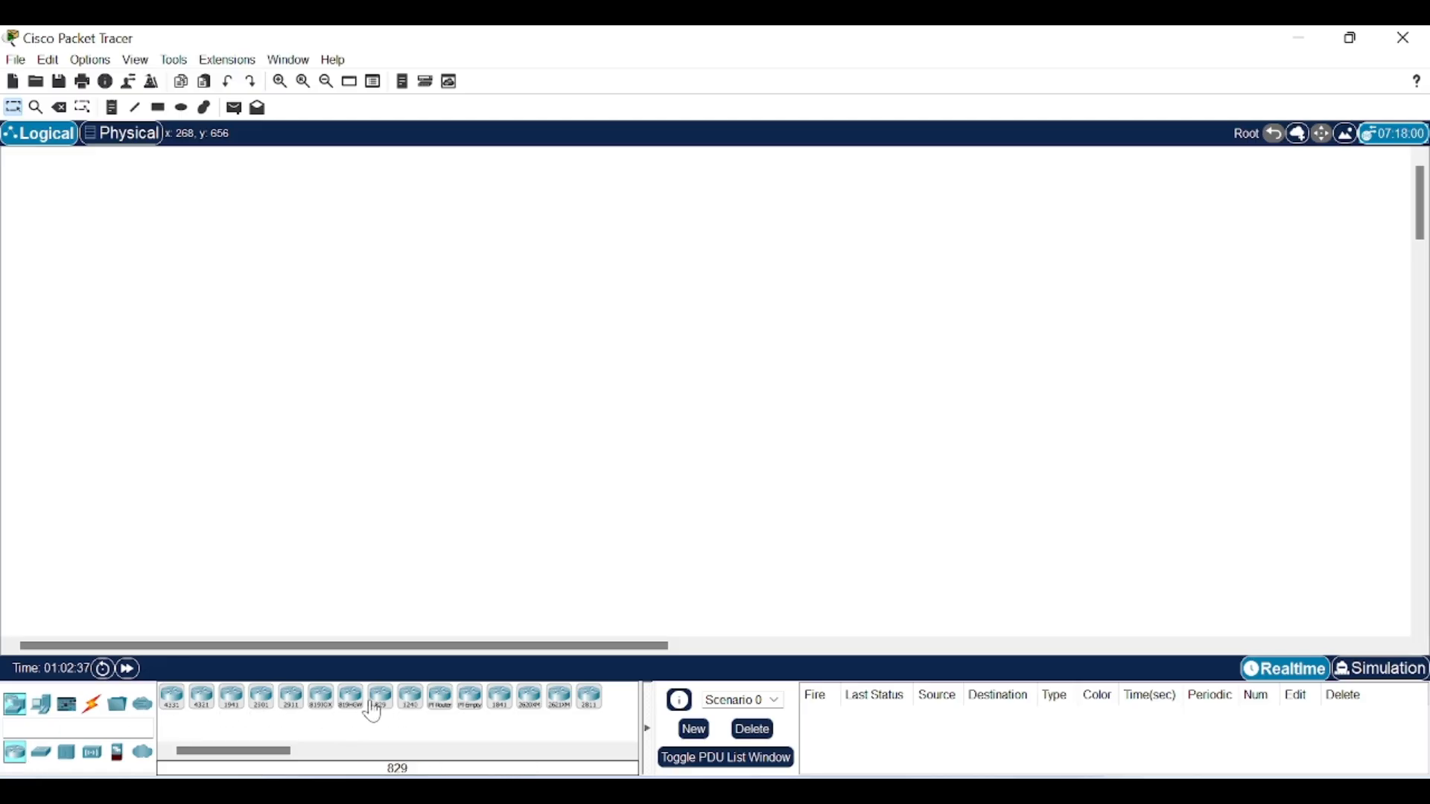
# Step: Place four Router-PT-Empty routers in the logical workspace, spread out from Router0 on one side to Router3 on the other
pyautogui.click(471, 715)
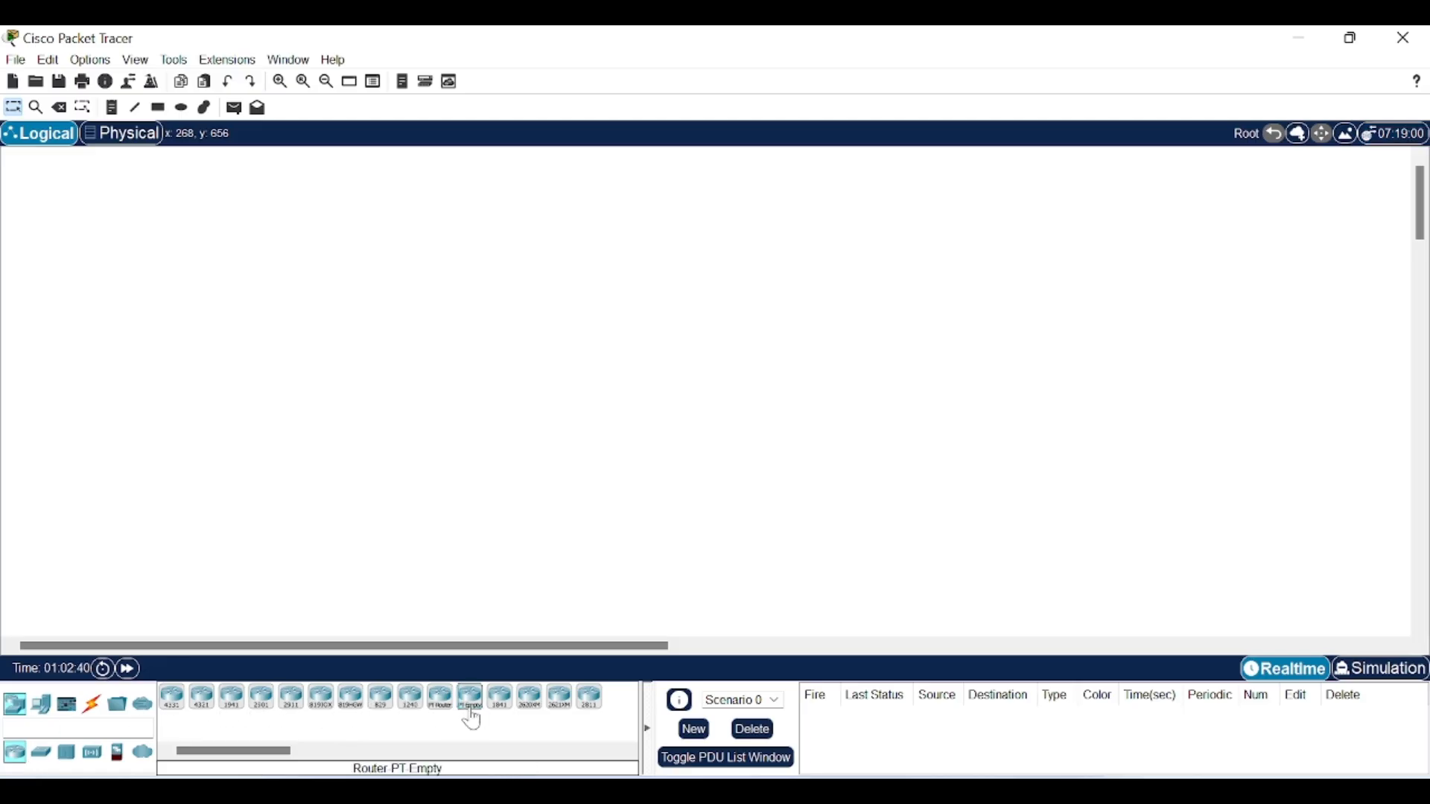
pyautogui.click(281, 251)
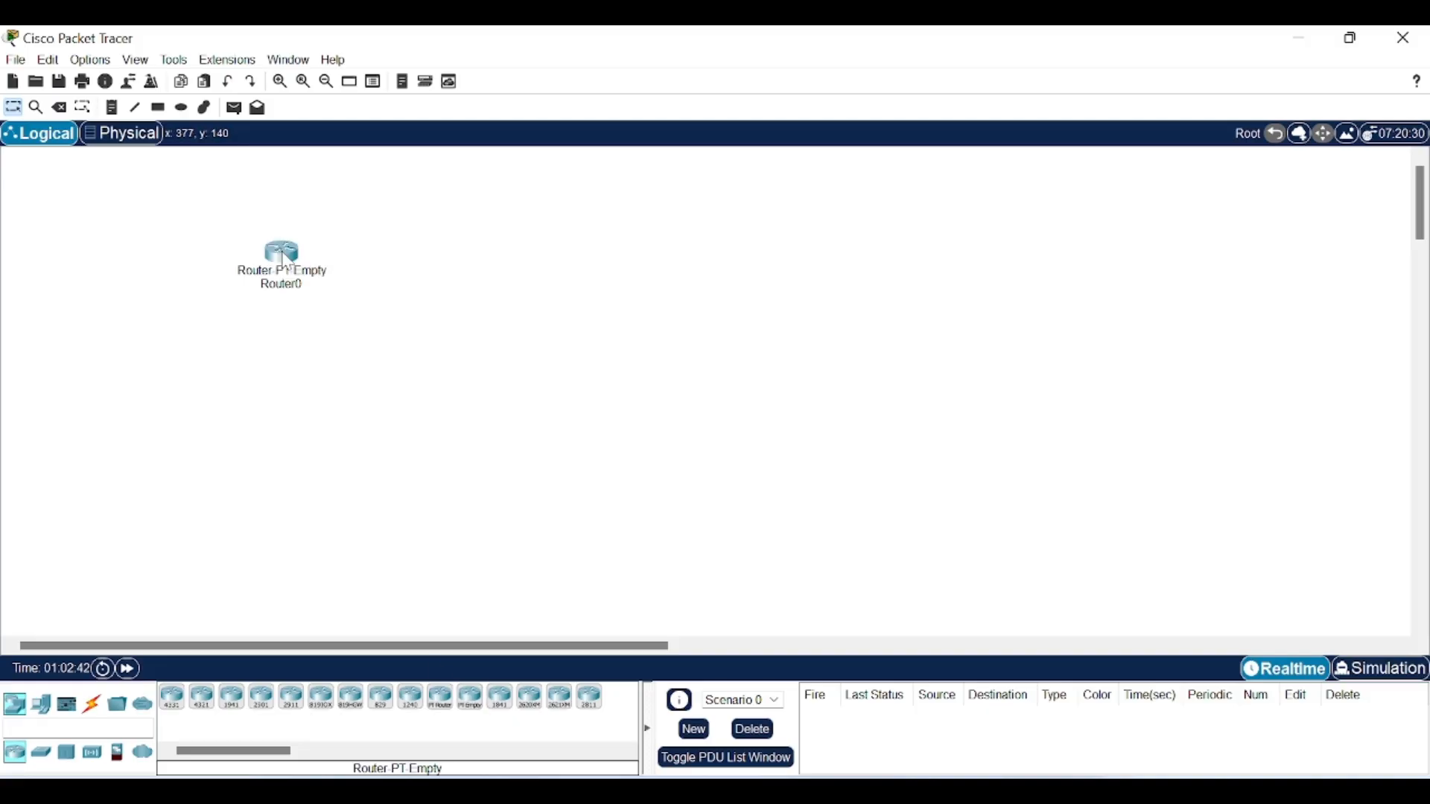
pyautogui.click(469, 702)
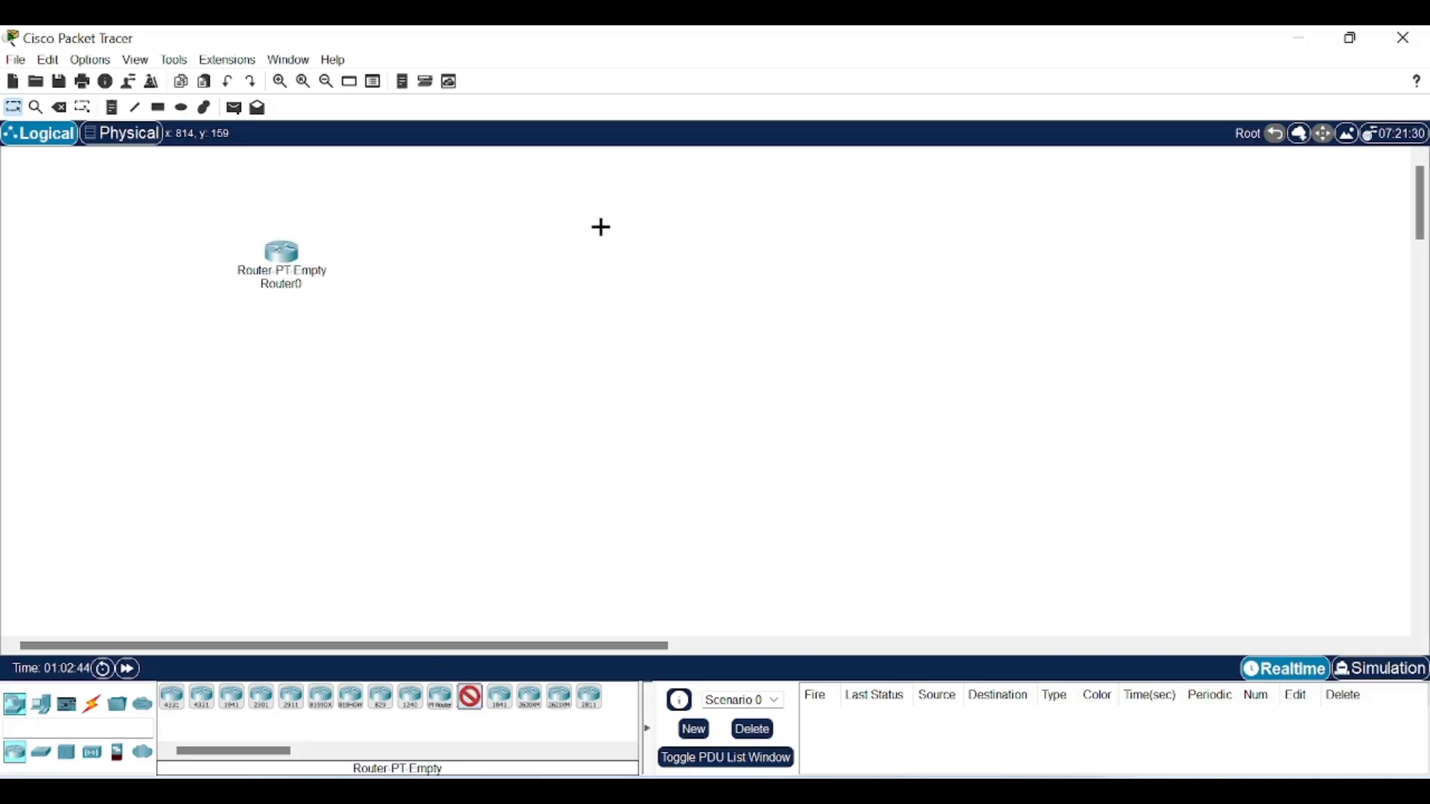
pyautogui.click(600, 192)
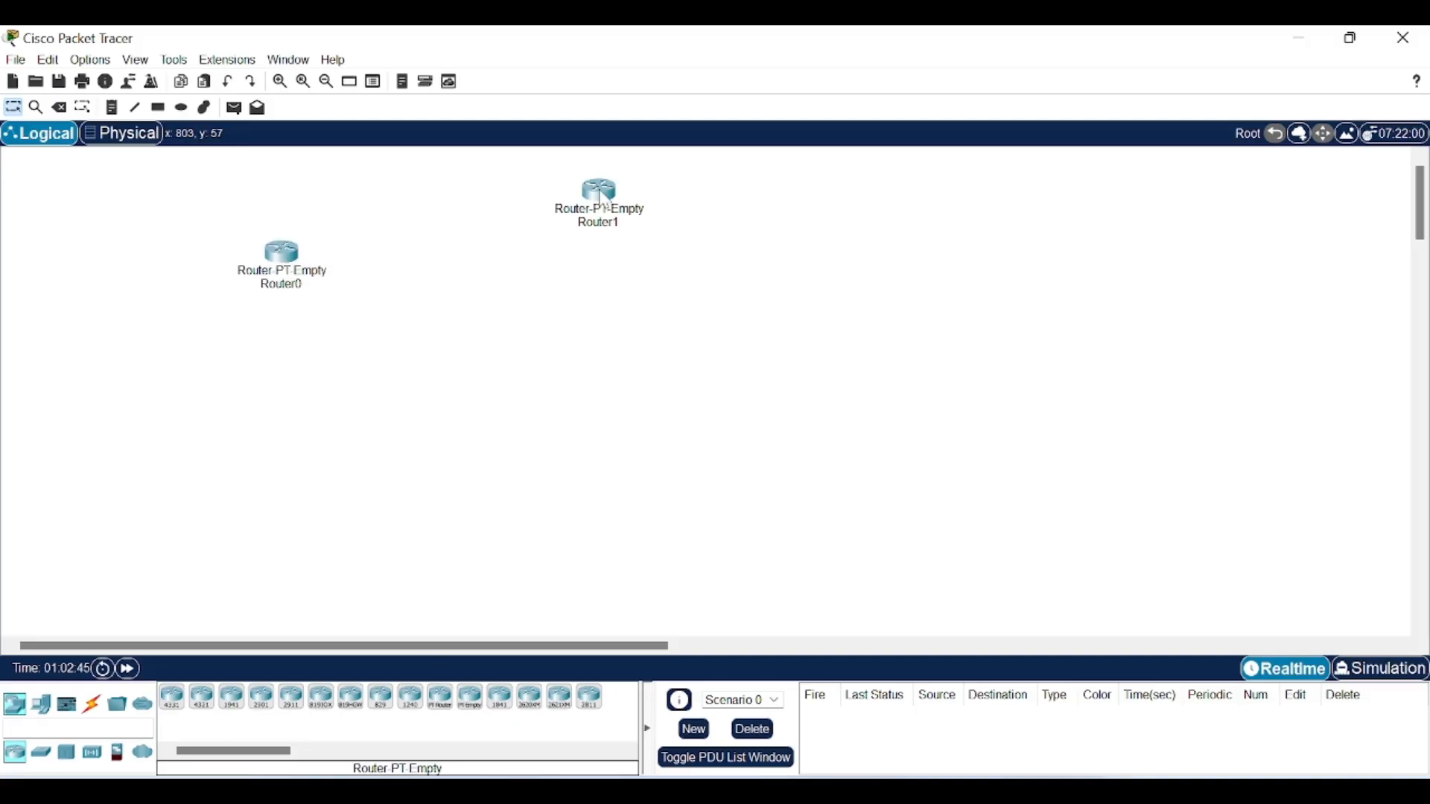
pyautogui.click(471, 700)
pyautogui.click(946, 224)
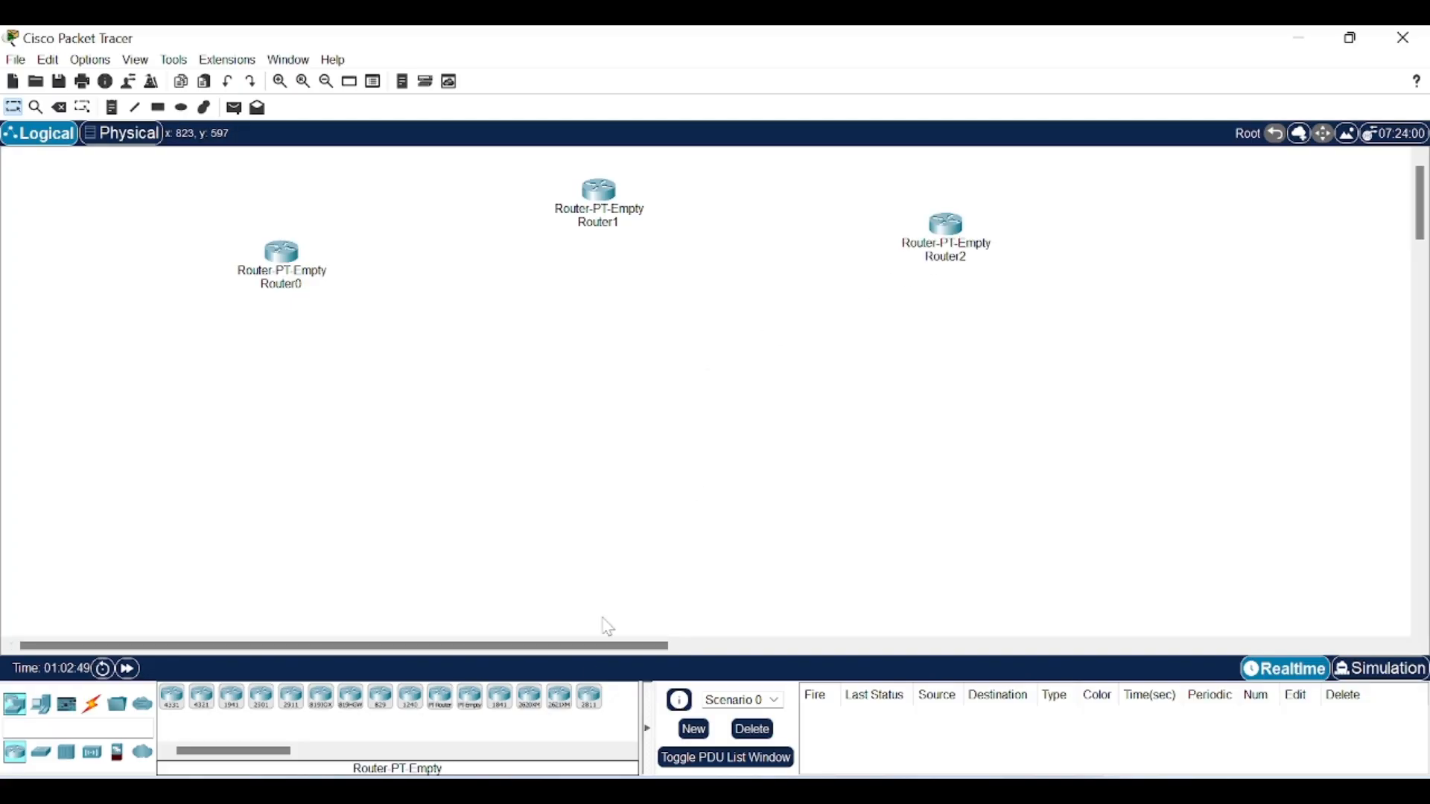
pyautogui.click(472, 707)
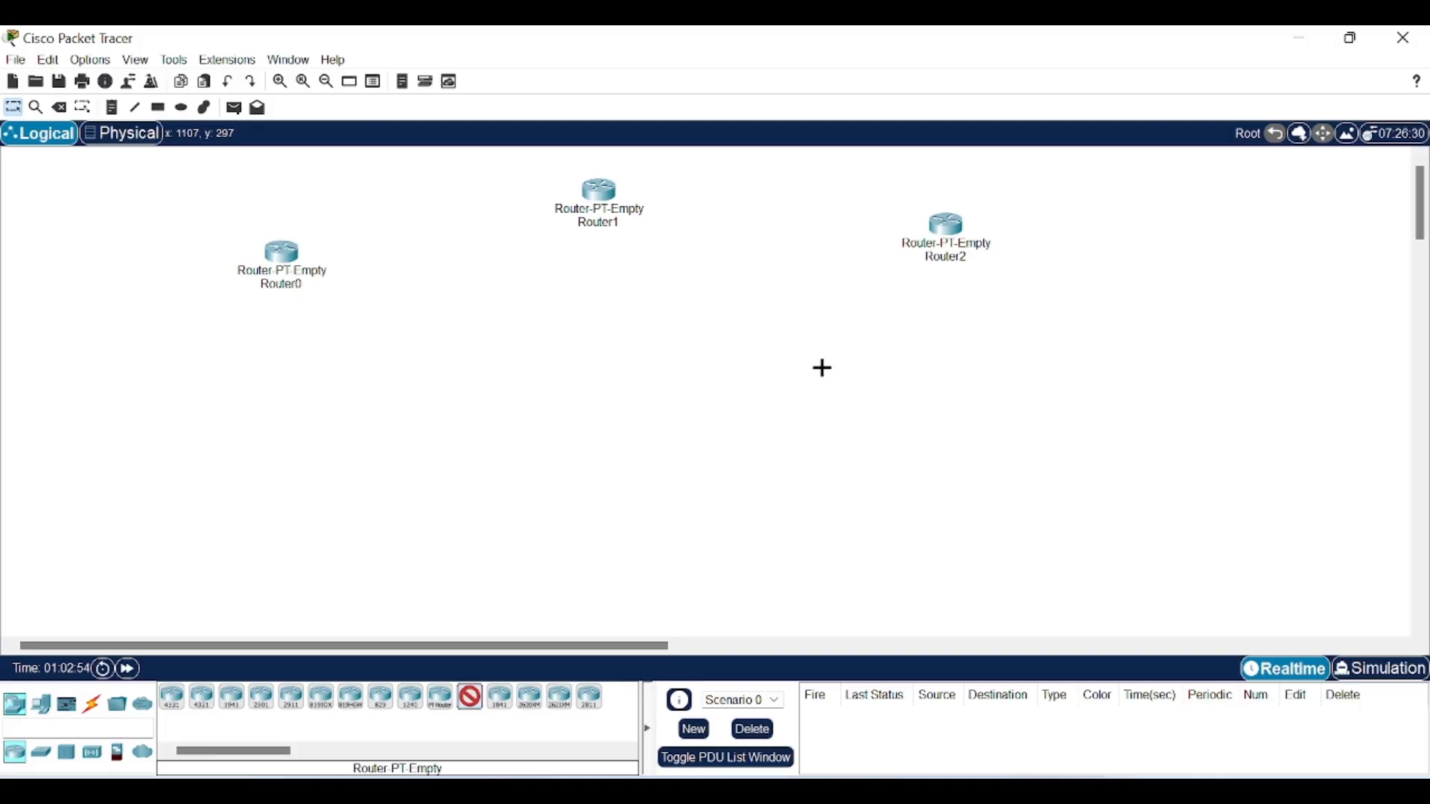
pyautogui.click(1170, 361)
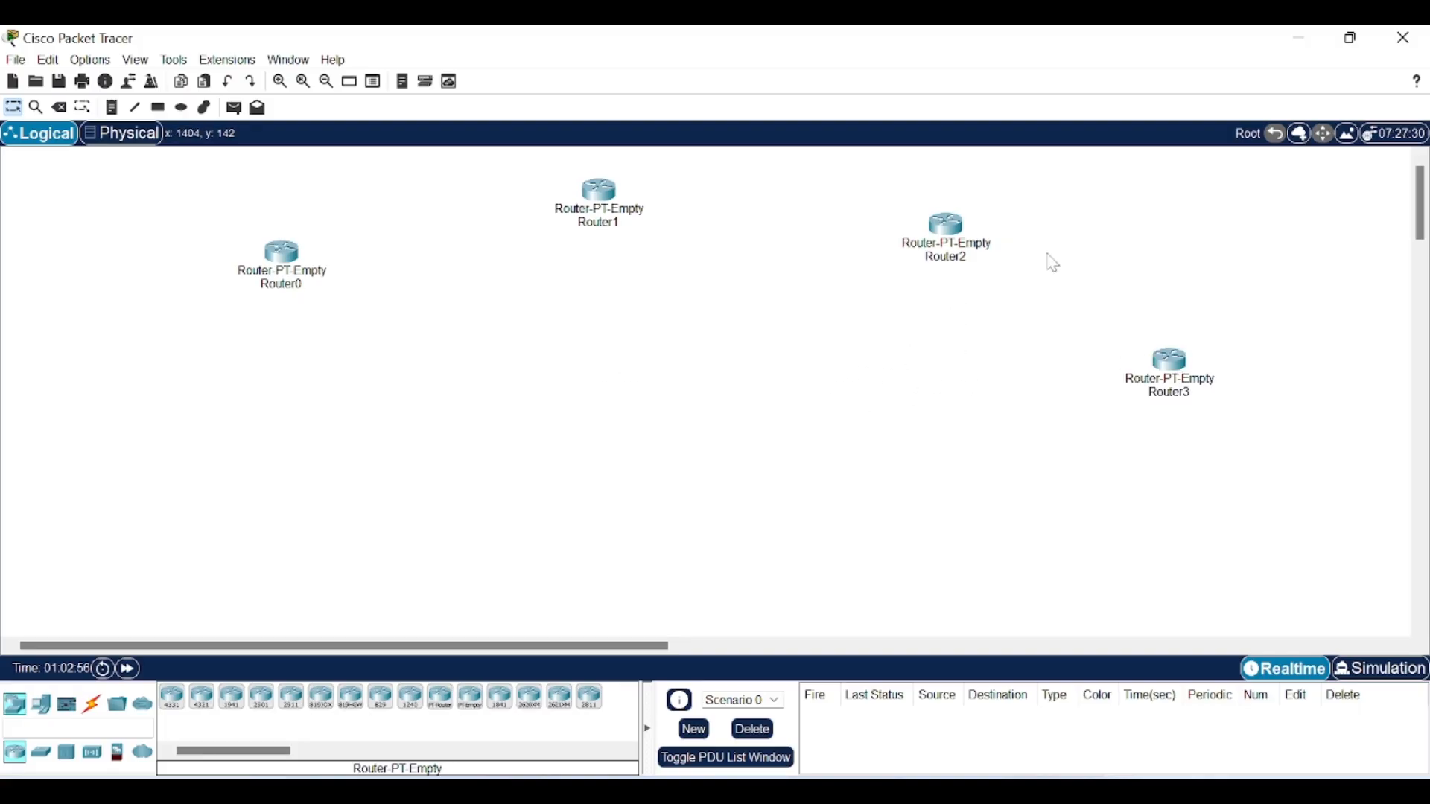
# Step: Reposition Router1 and Router2 to even out the spacing between the routers
pyautogui.moveTo(948, 235); pyautogui.dragTo(846, 210)
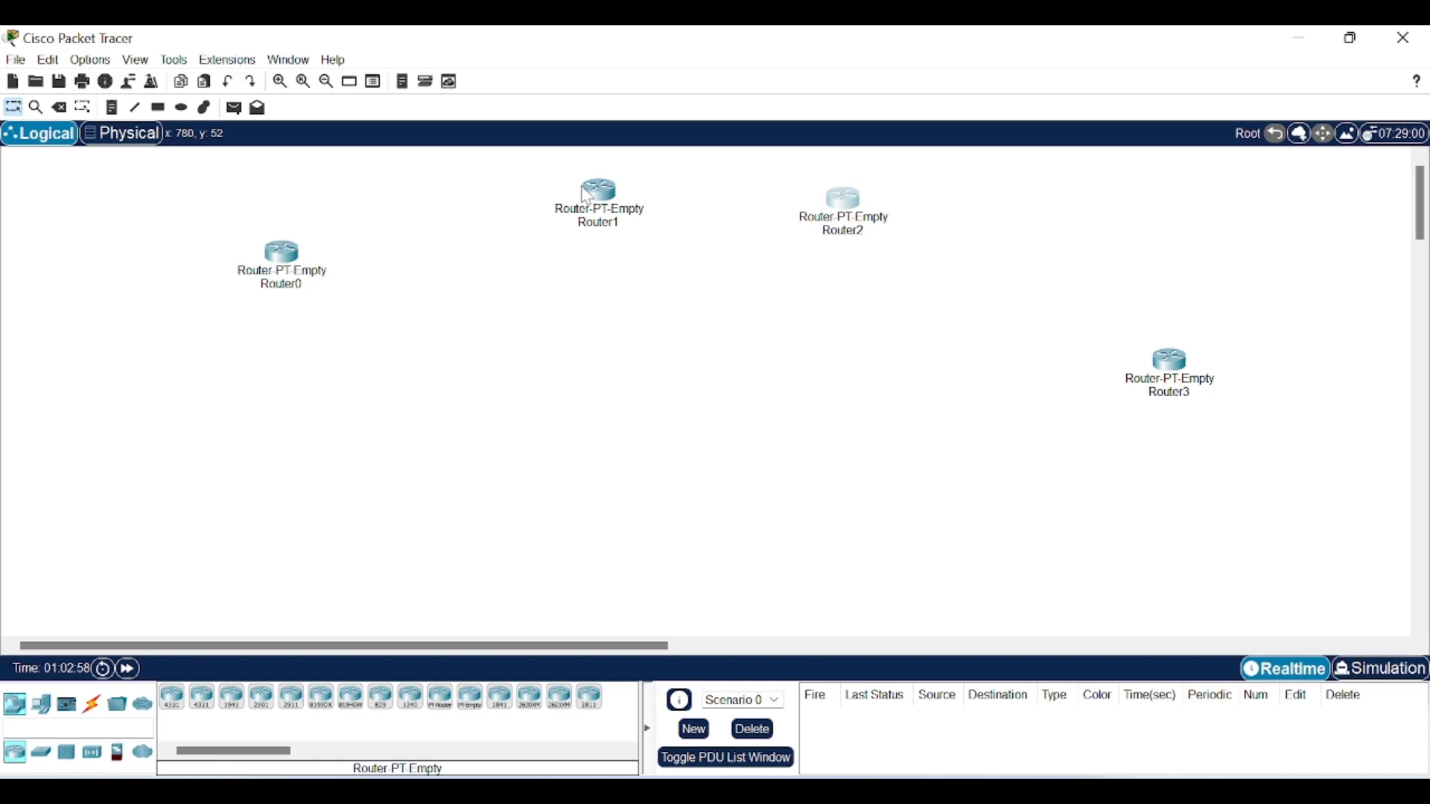
pyautogui.moveTo(585, 200); pyautogui.dragTo(555, 200)
pyautogui.moveTo(838, 208); pyautogui.dragTo(869, 214)
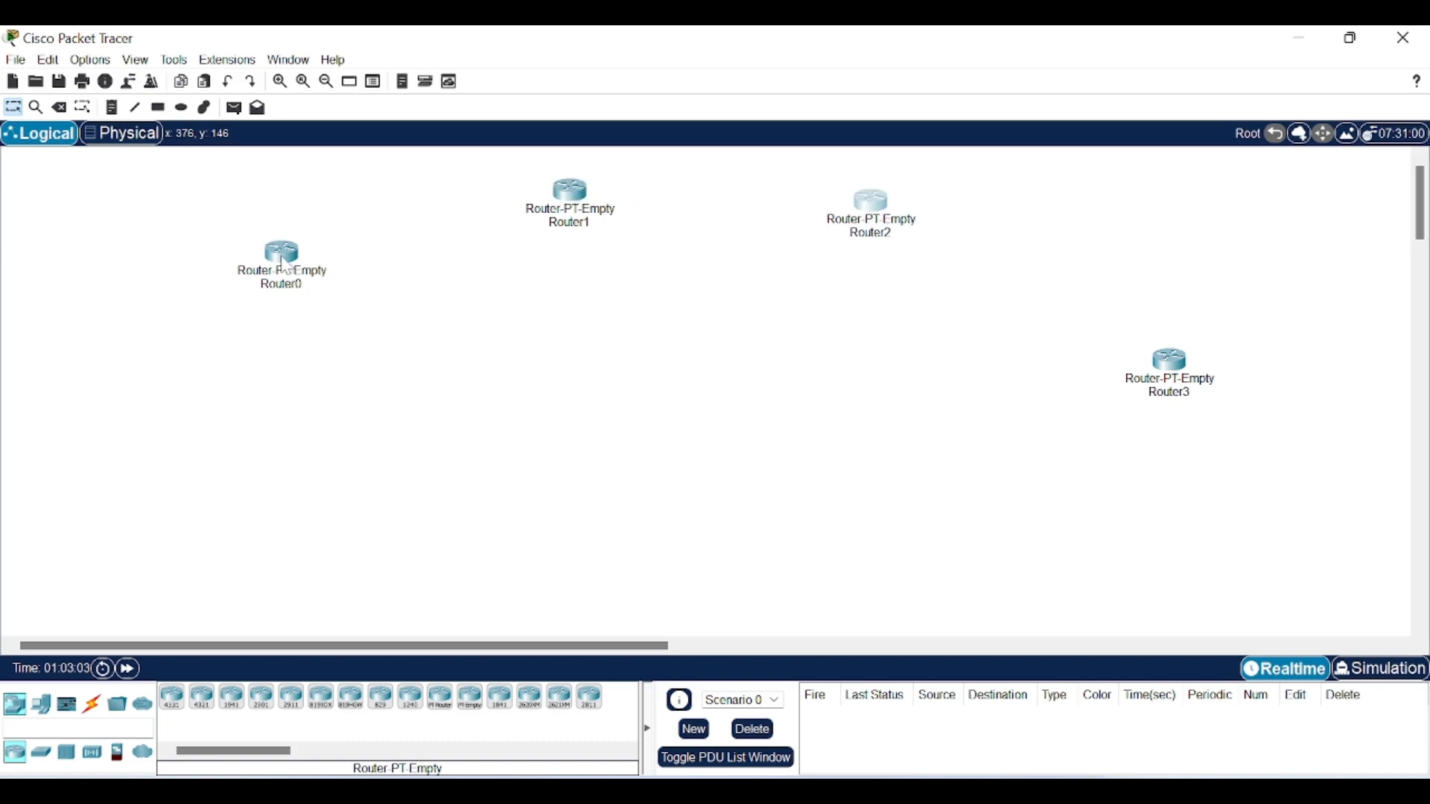
# Step: Switch off Router0's power in its physical device view and select the PT-ROUTER-NM-1CGE module
pyautogui.click(286, 262)
pyautogui.moveTo(730, 154); pyautogui.dragTo(589, 150)
pyautogui.click(767, 149)
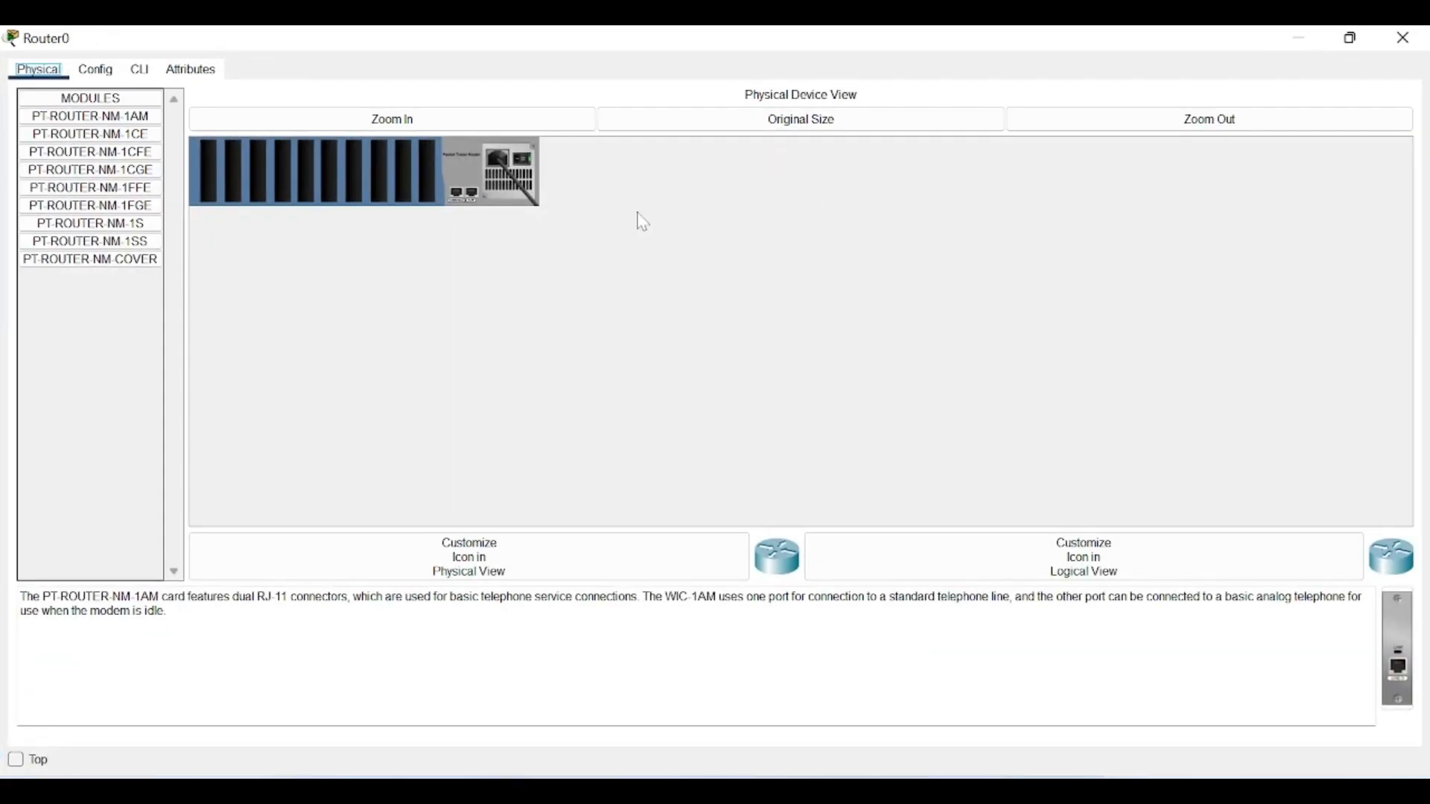
pyautogui.click(444, 119)
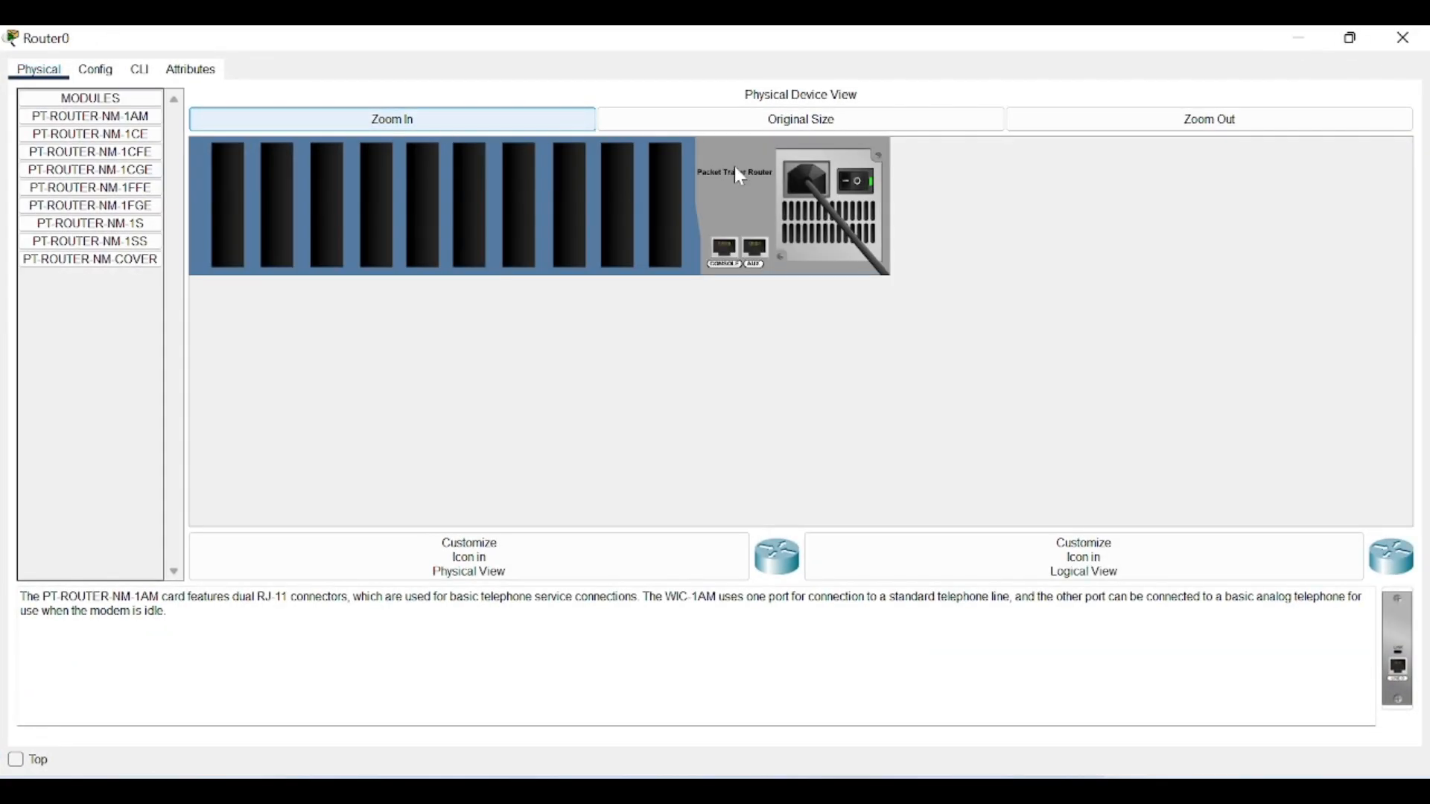
pyautogui.click(147, 174)
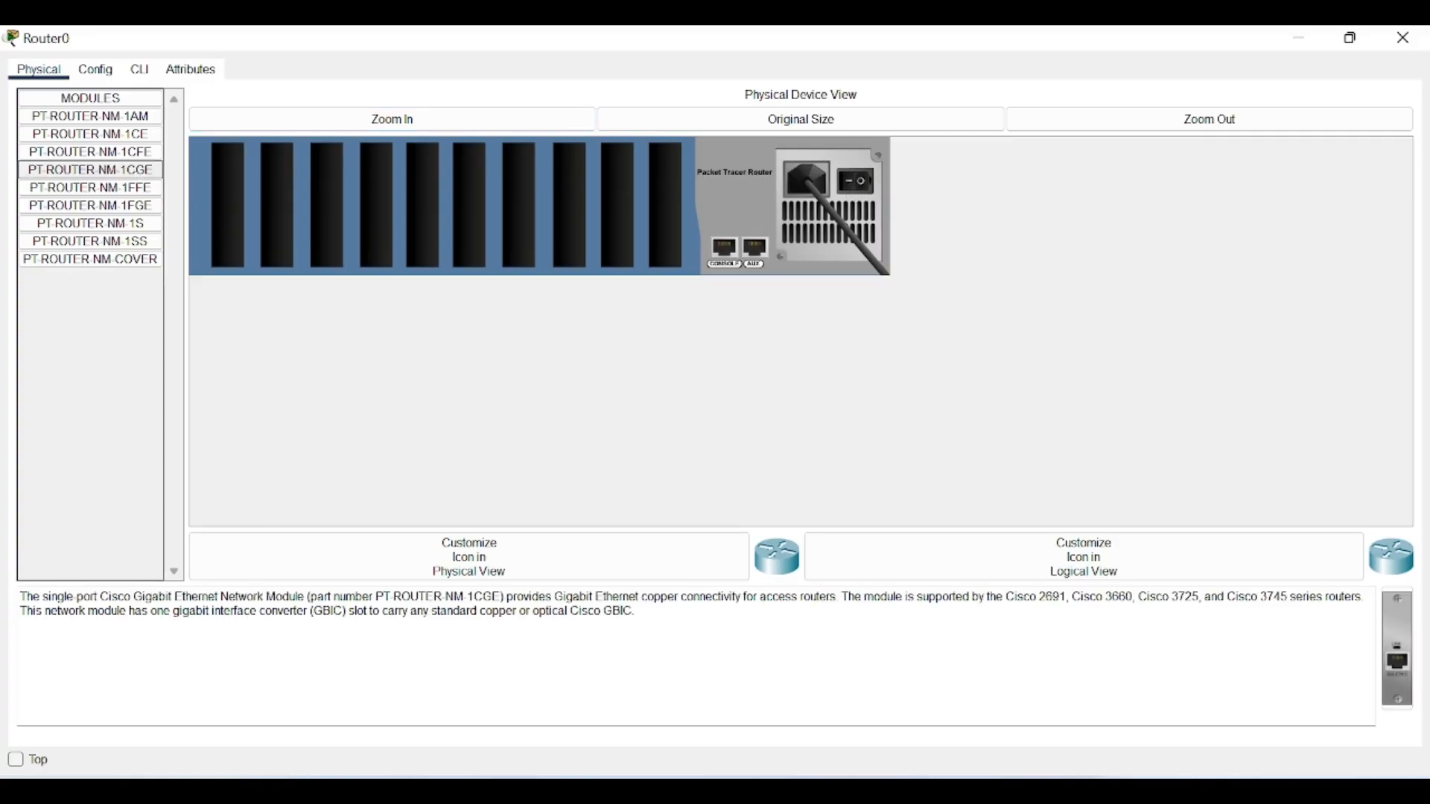
pyautogui.moveTo(176, 597); pyautogui.dragTo(238, 598)
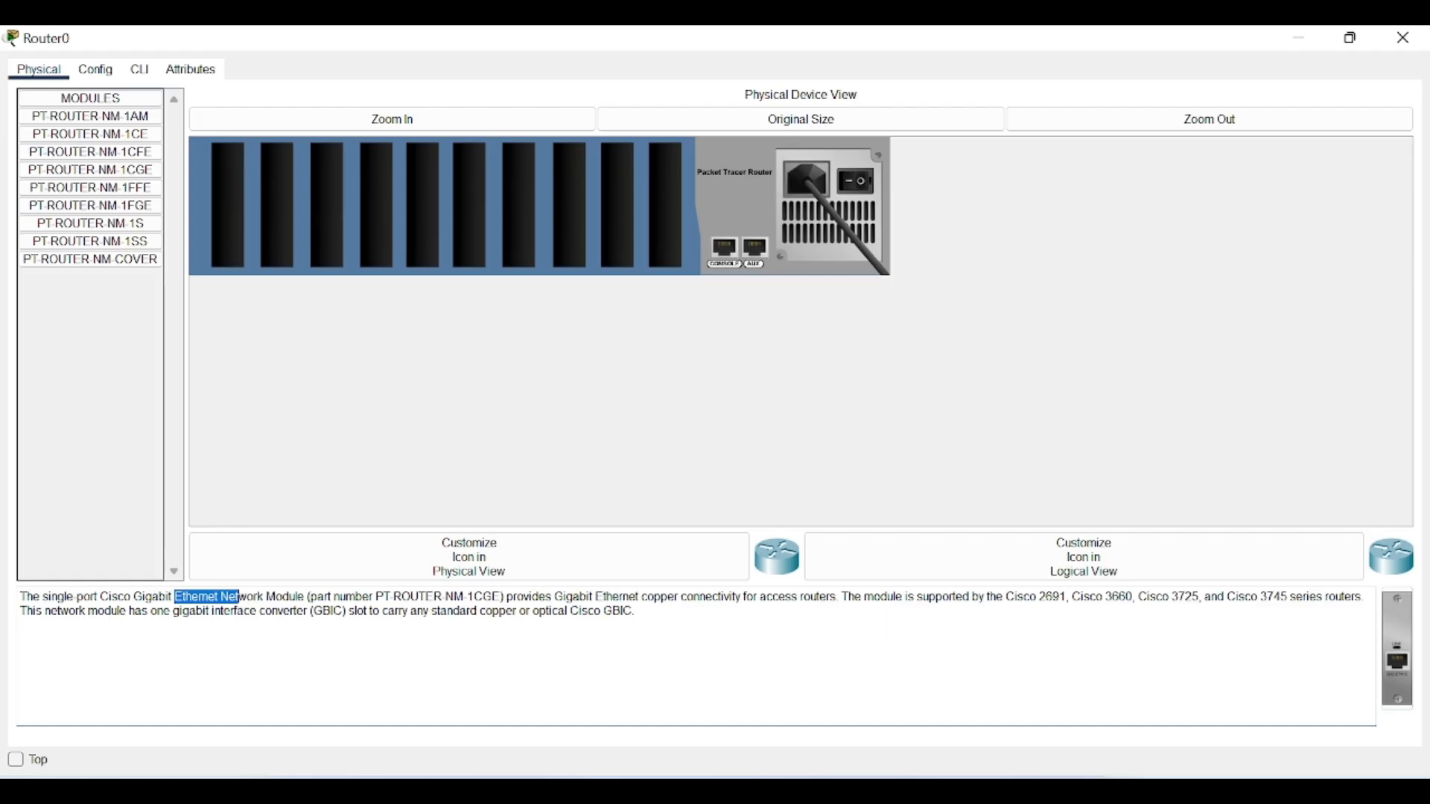
pyautogui.moveTo(124, 597); pyautogui.dragTo(297, 597)
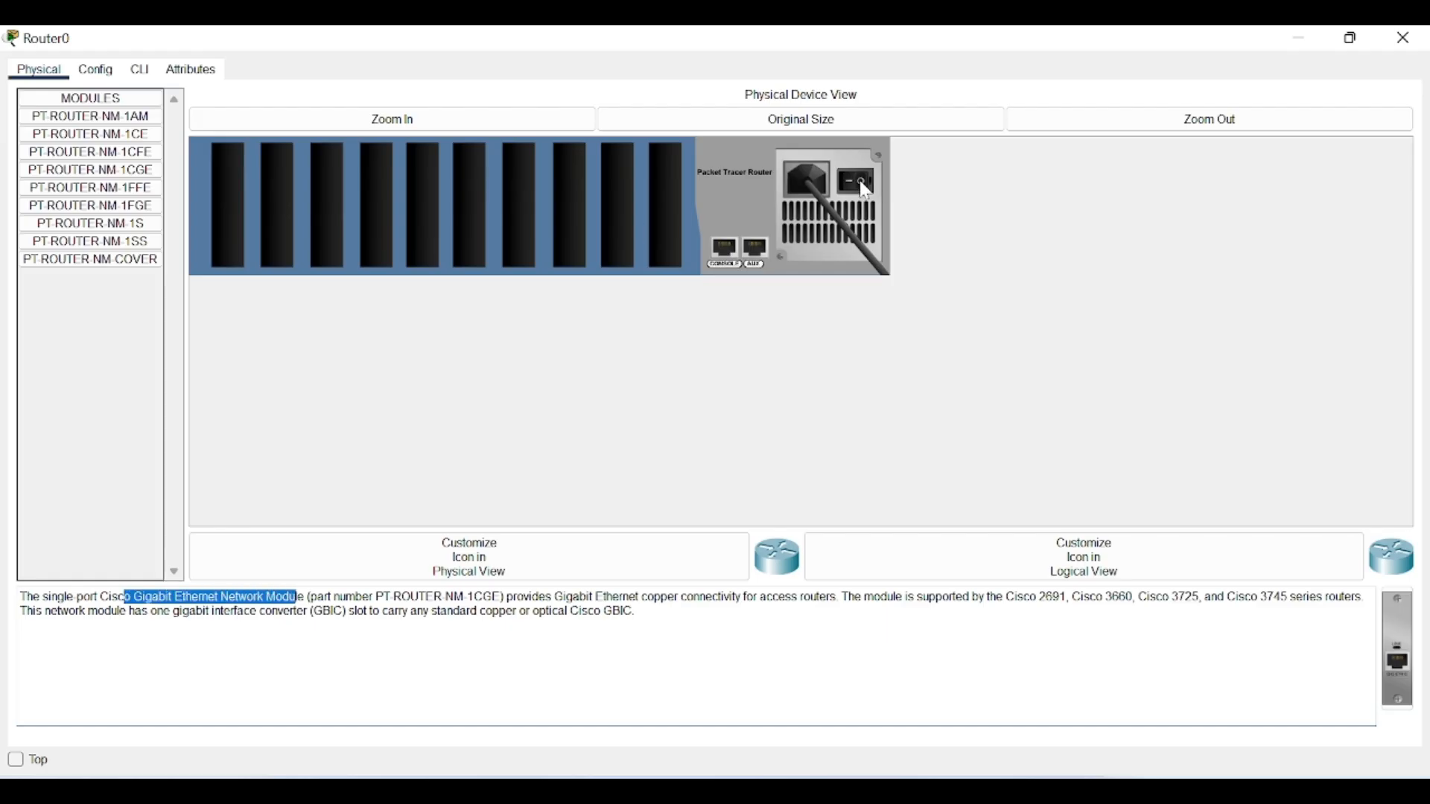
# Step: Install PT-ROUTER-NM-1CGE modules in the six Router0 slots nearest the power supply and put the device window away
pyautogui.moveTo(1395, 637); pyautogui.dragTo(674, 183)
pyautogui.moveTo(1397, 648); pyautogui.dragTo(615, 235)
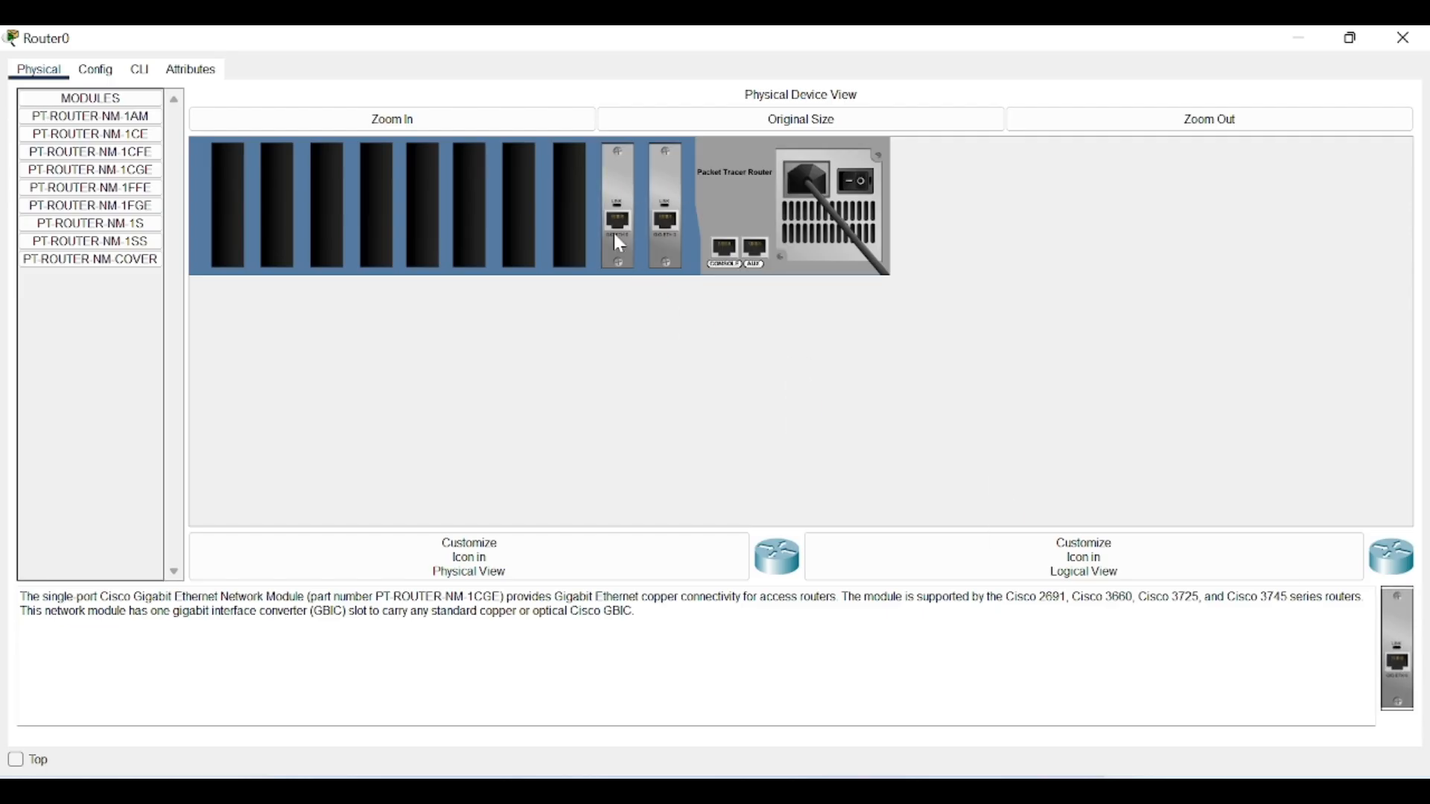
pyautogui.moveTo(1399, 617); pyautogui.dragTo(566, 196)
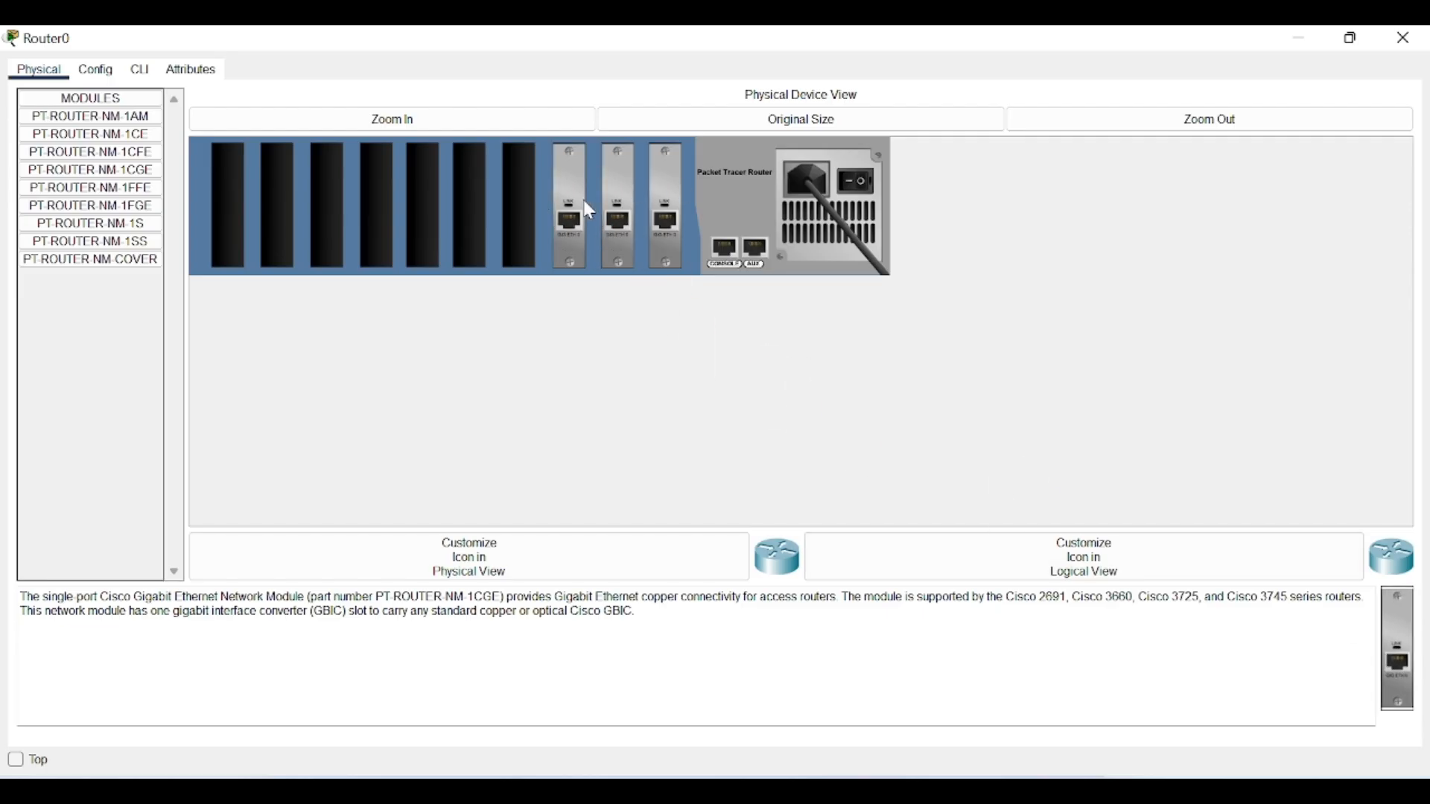
pyautogui.moveTo(1403, 627); pyautogui.dragTo(520, 206)
pyautogui.moveTo(1400, 634); pyautogui.dragTo(488, 221)
pyautogui.moveTo(1397, 650); pyautogui.dragTo(432, 223)
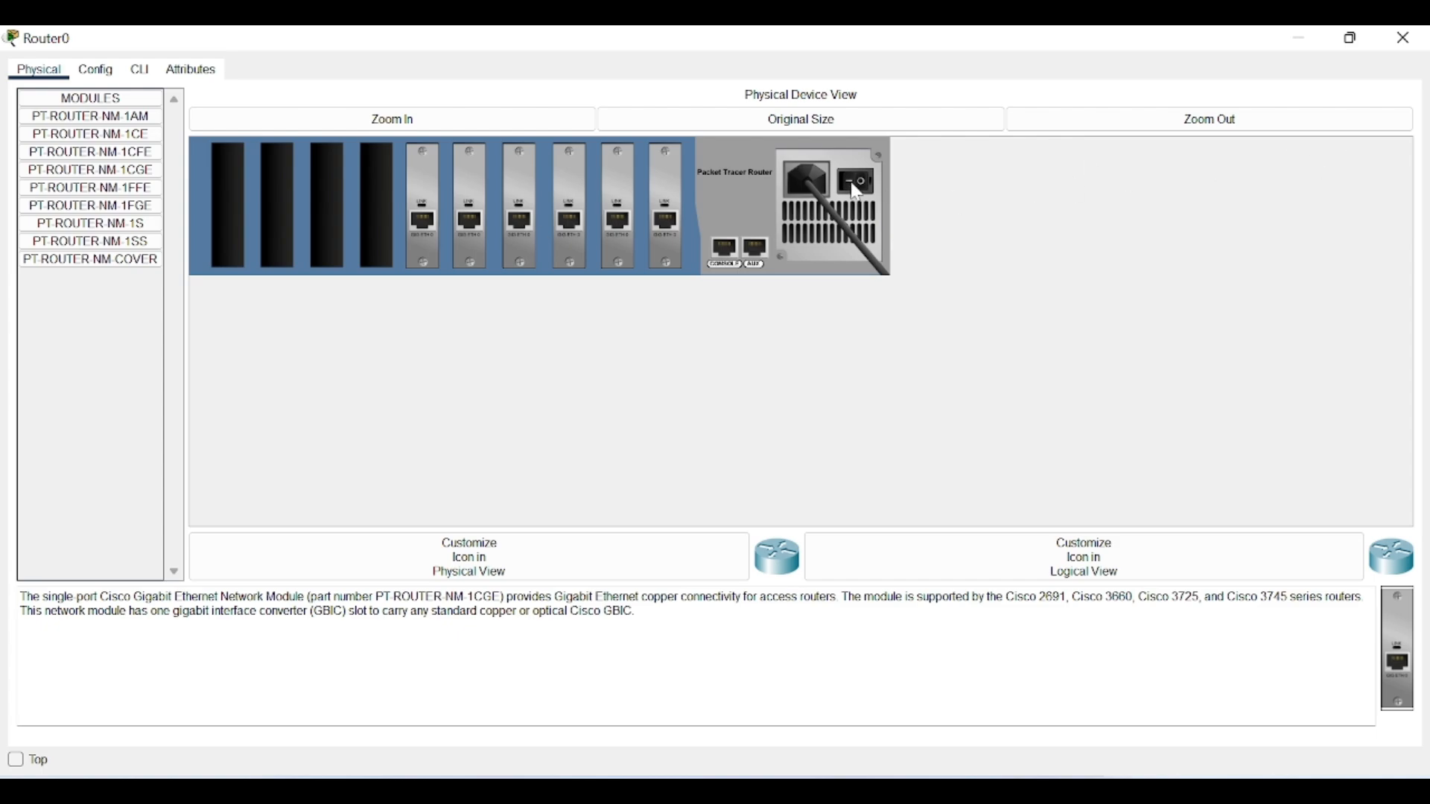
pyautogui.click(1295, 39)
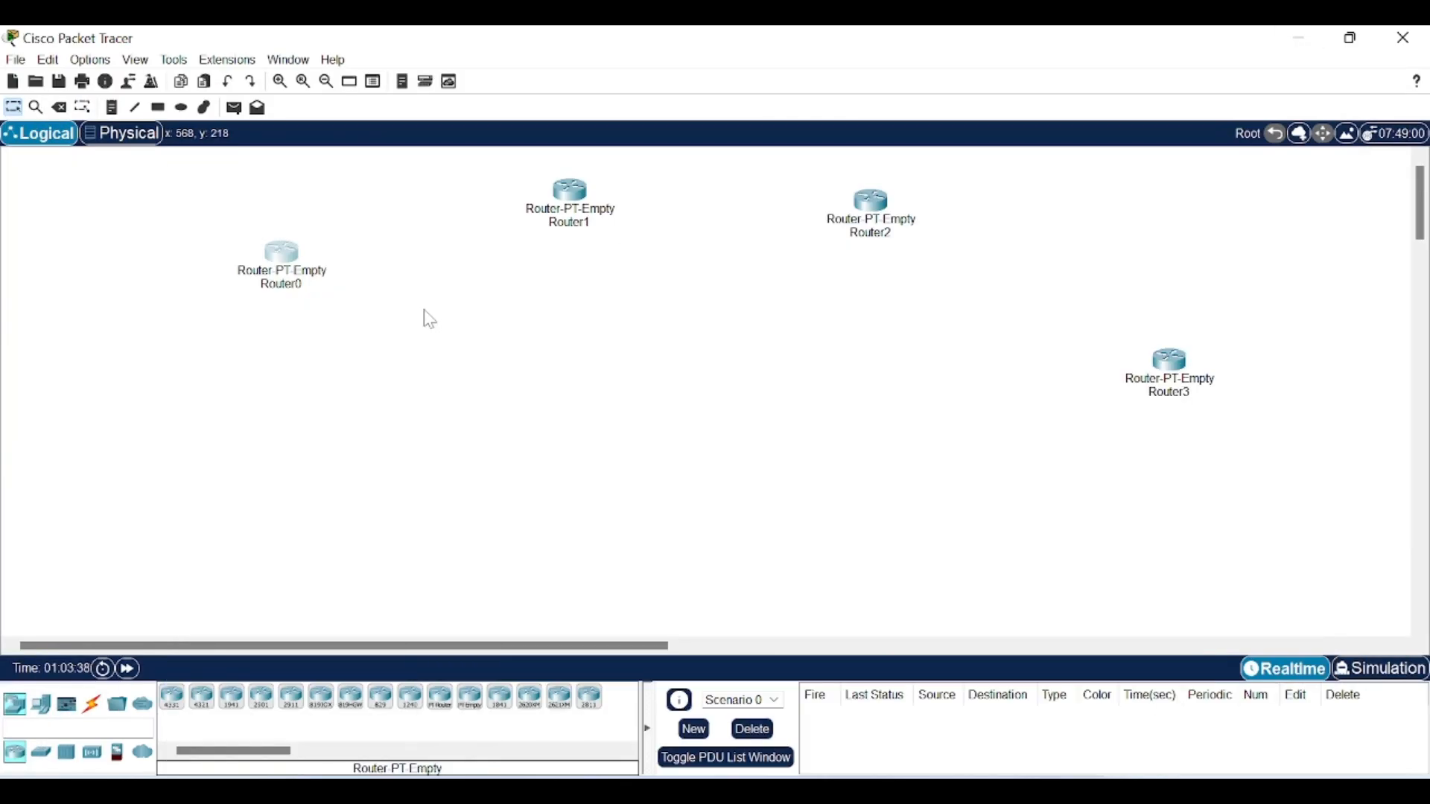
# Step: Switch off Router1's power in its physical device view and select the PT-ROUTER-NM-1CGE module
pyautogui.click(567, 197)
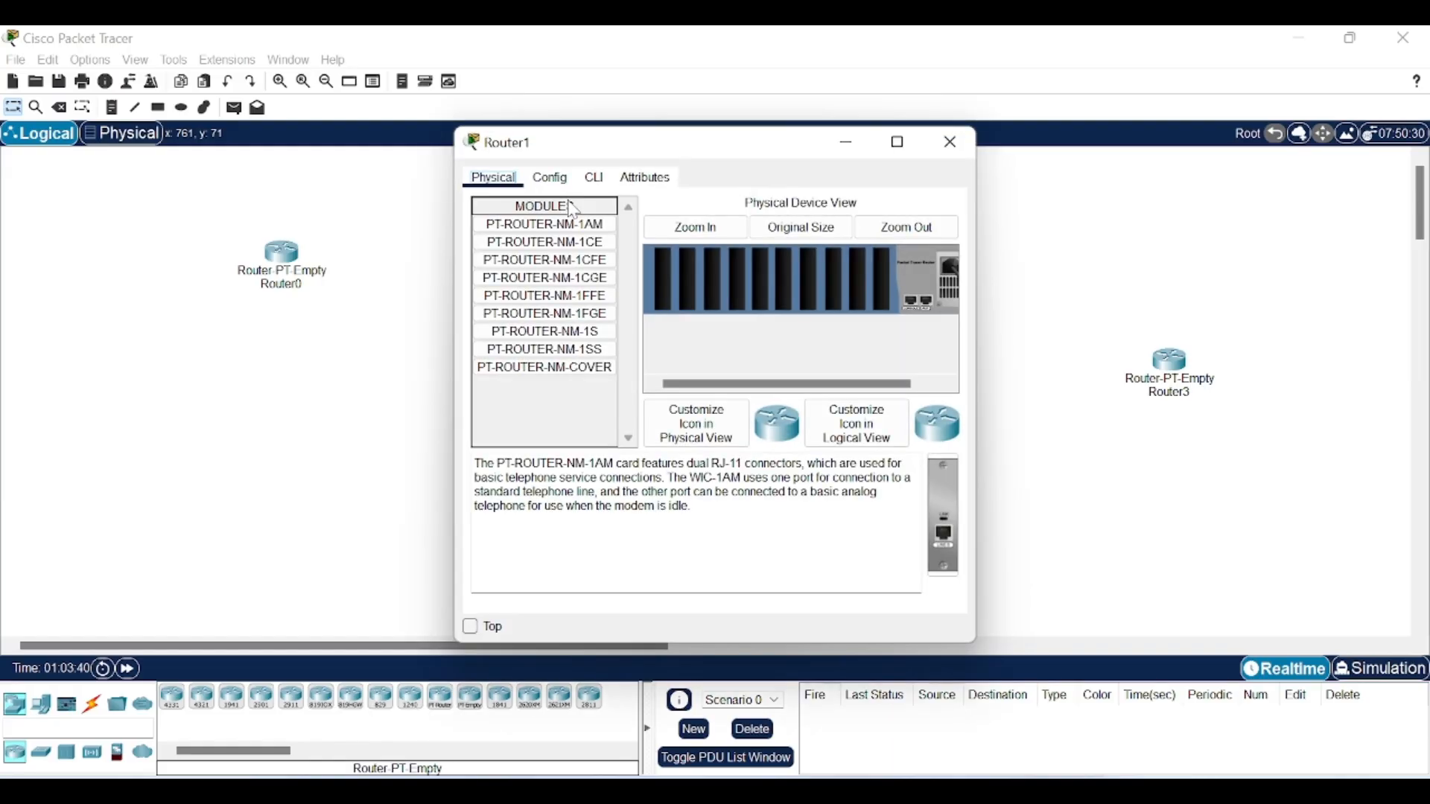
pyautogui.click(605, 281)
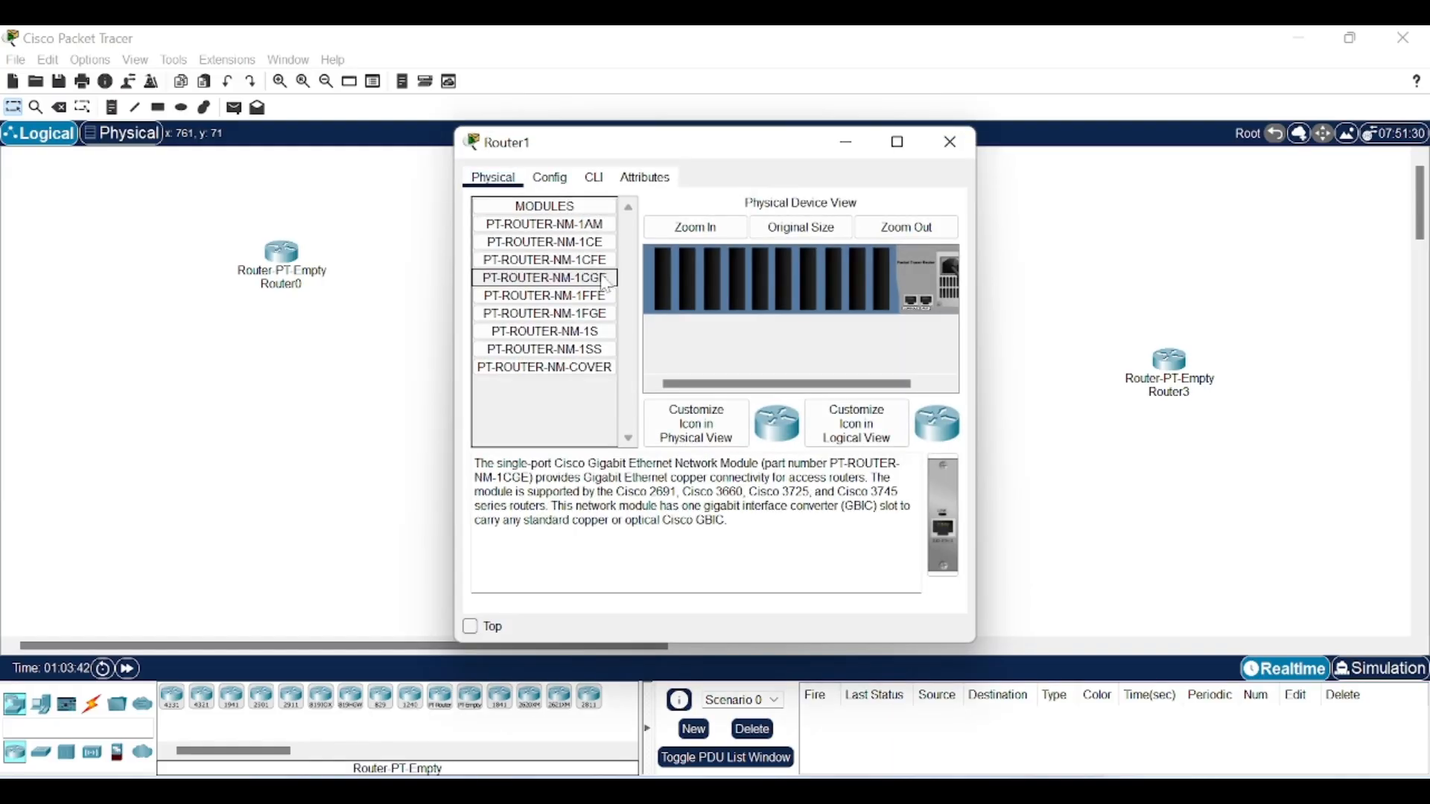
pyautogui.hscroll(2, 903, 283)
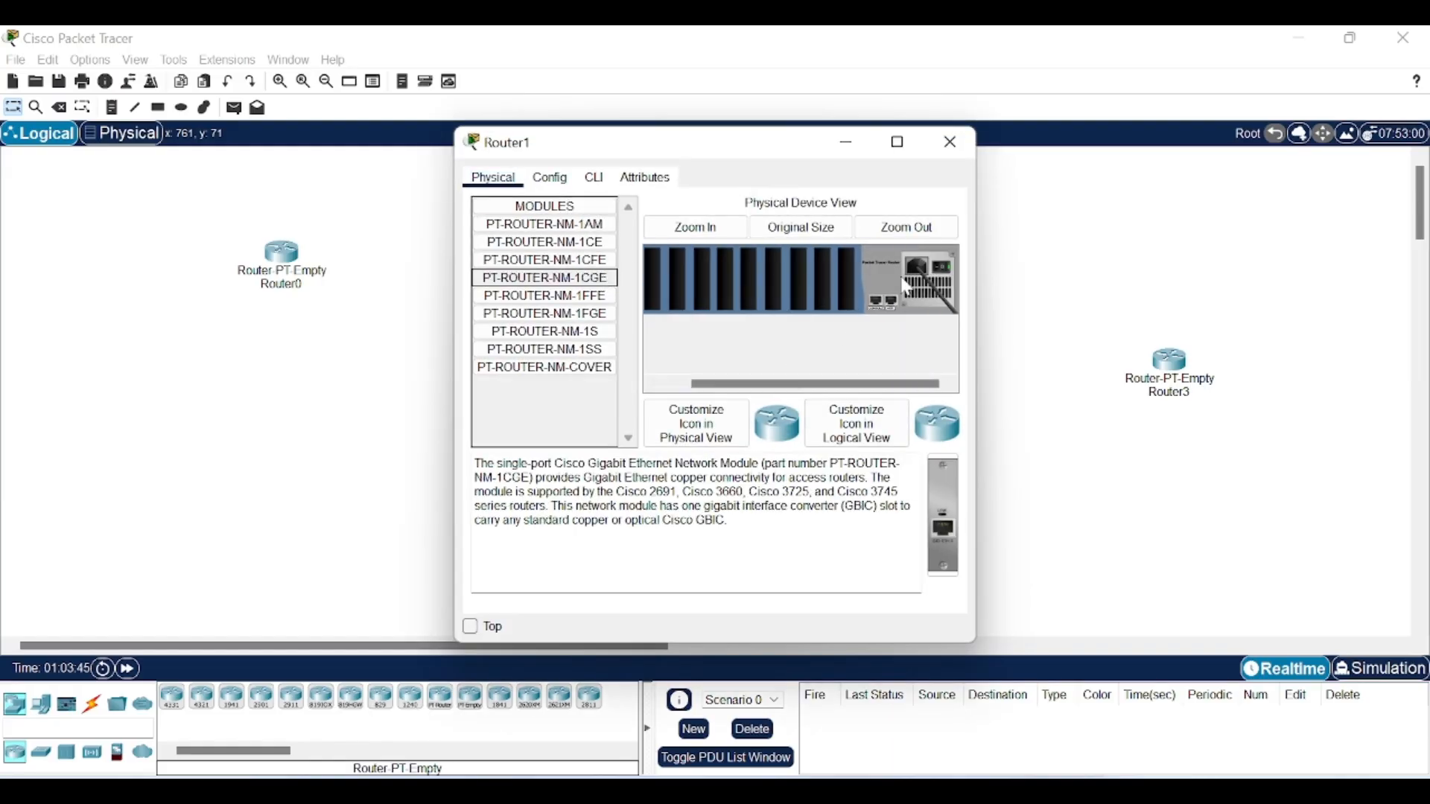
pyautogui.click(942, 269)
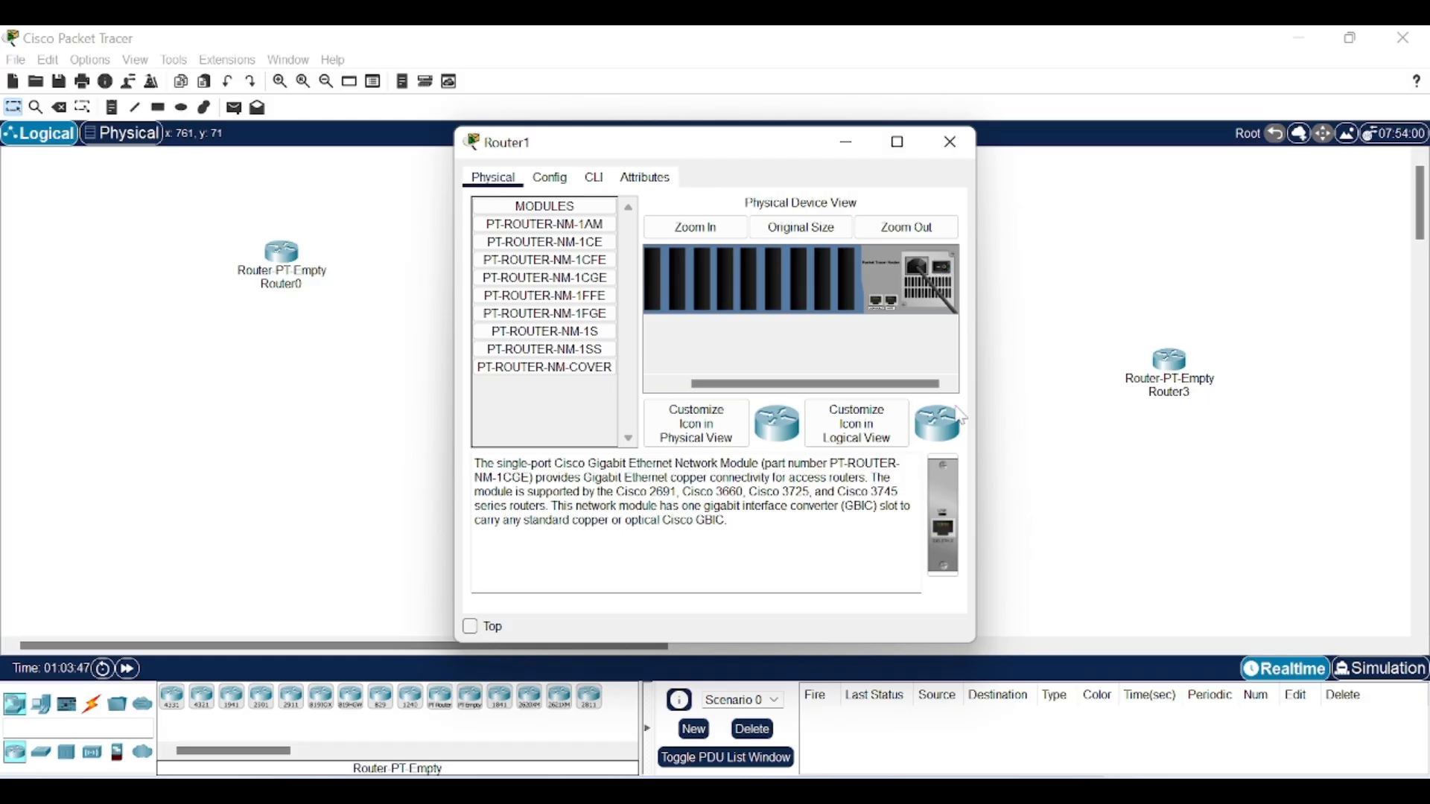
pyautogui.click(540, 282)
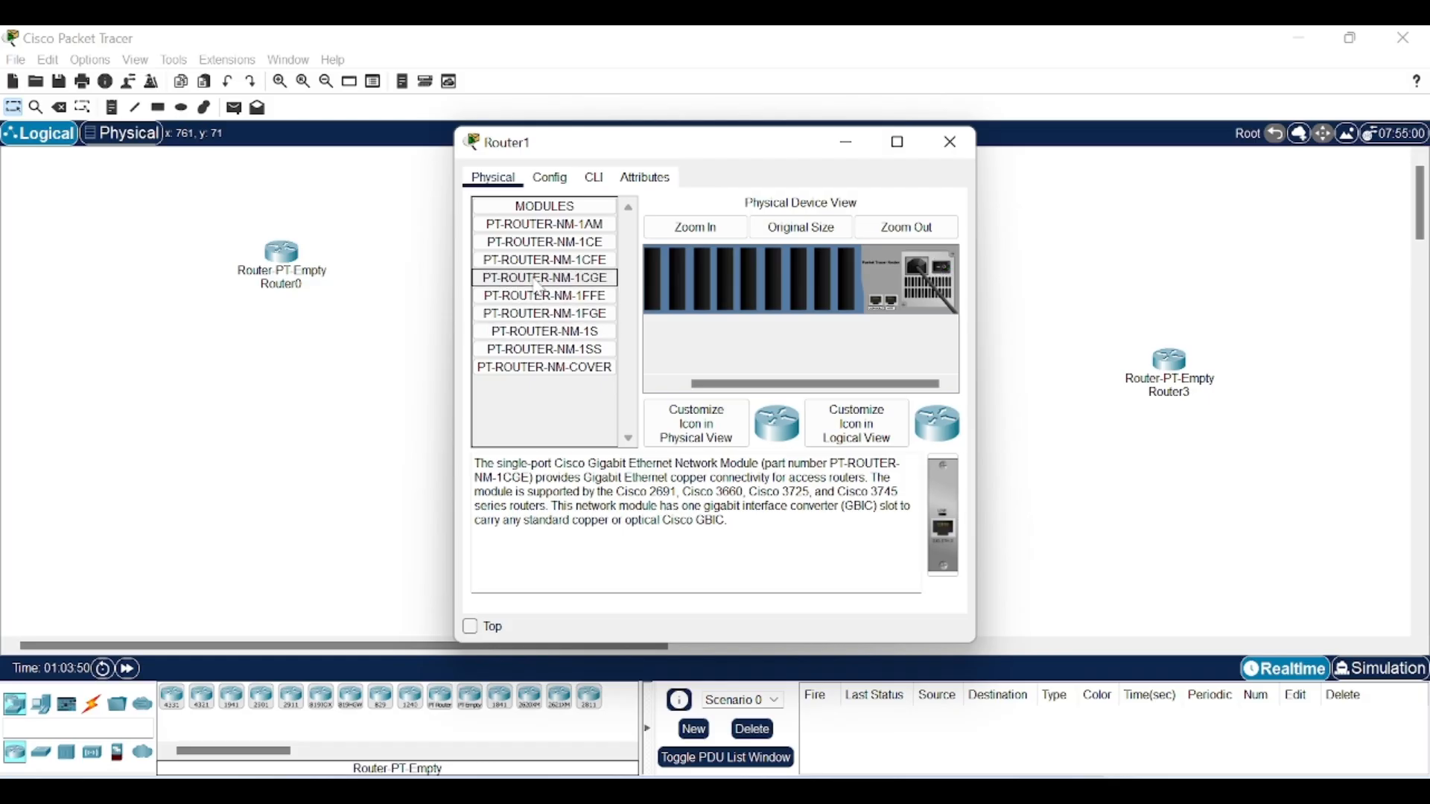
# Step: Install PT-ROUTER-NM-1CGE modules in the four Router1 slots nearest the power supply and recheck the fitted slots
pyautogui.moveTo(544, 278); pyautogui.dragTo(849, 296)
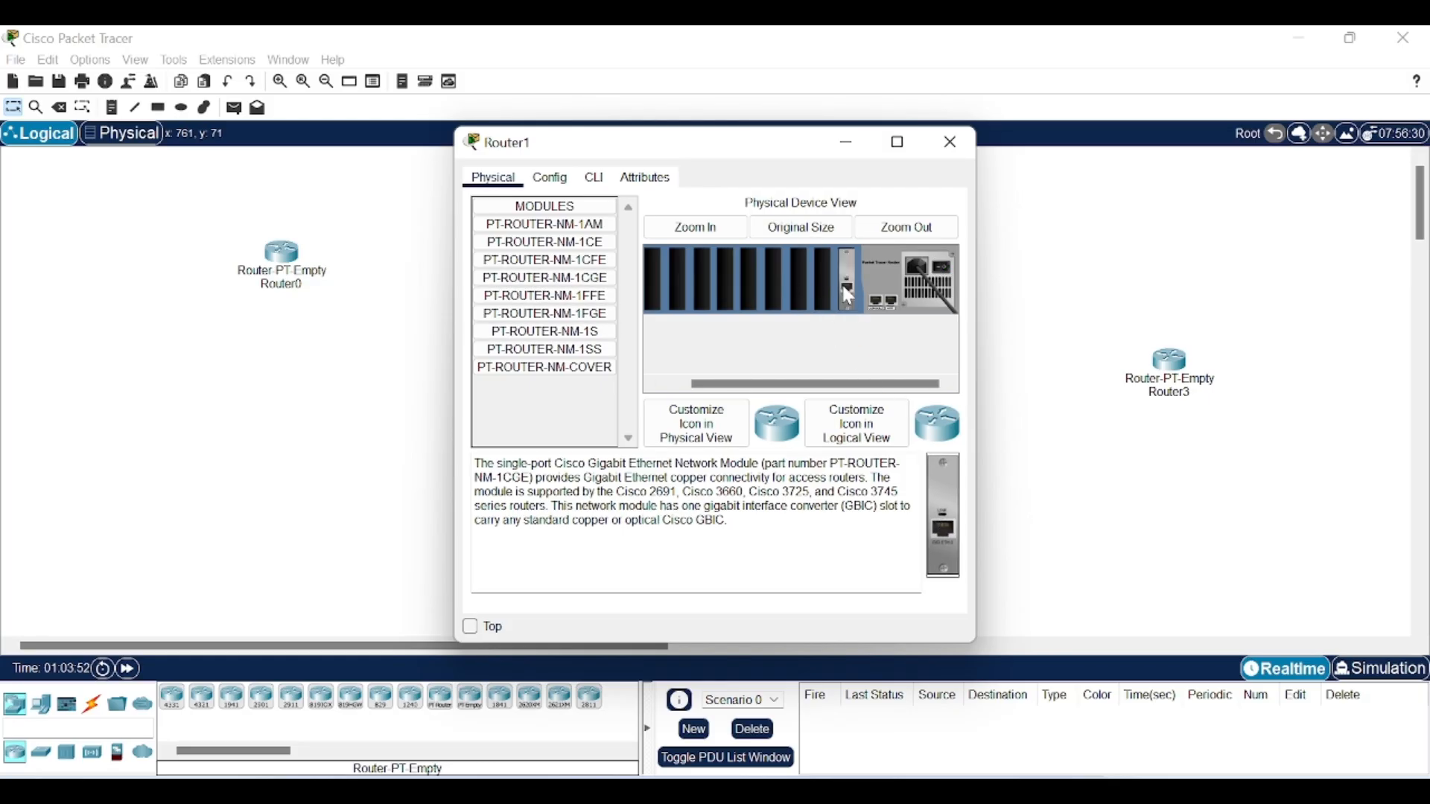
pyautogui.moveTo(942, 522); pyautogui.dragTo(826, 283)
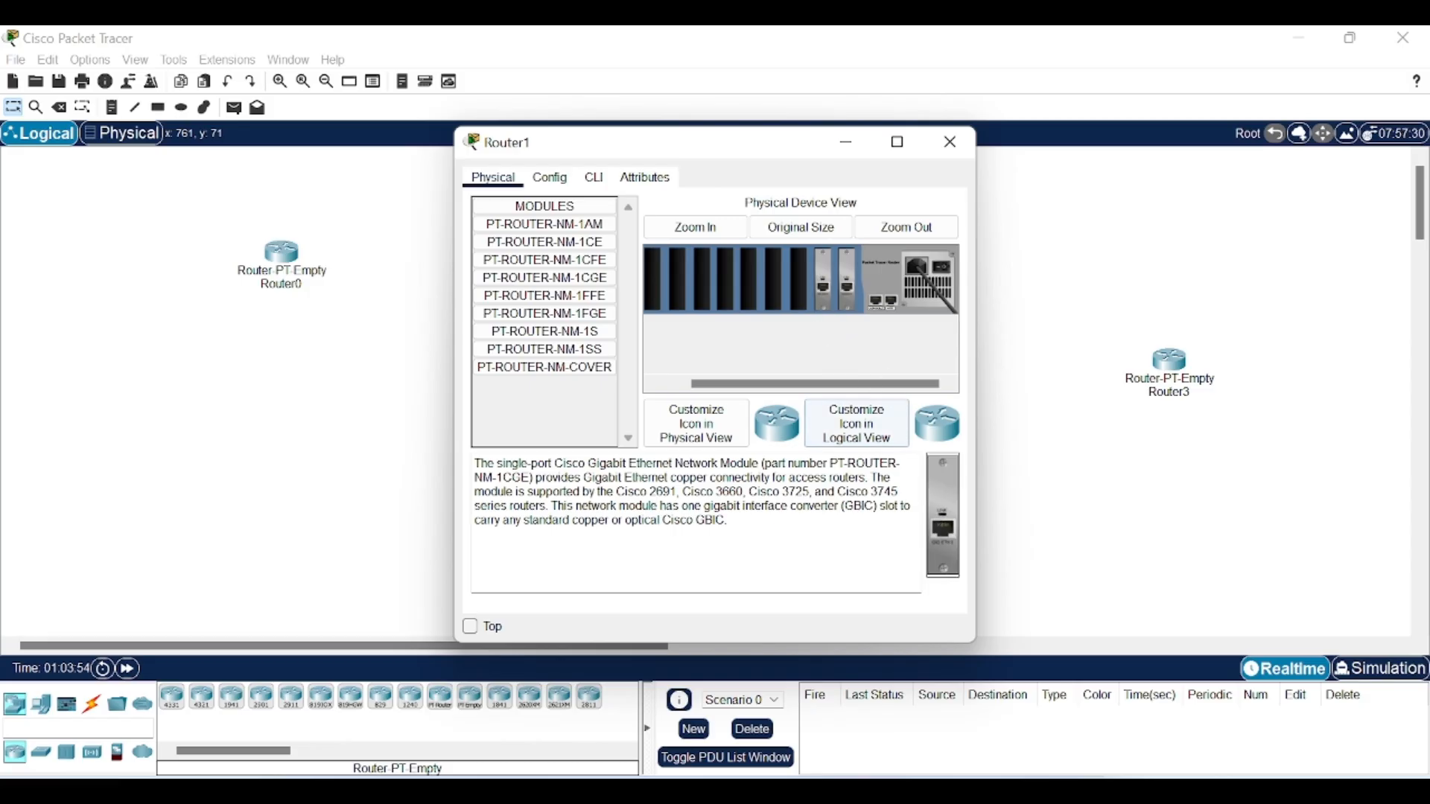
pyautogui.moveTo(944, 514); pyautogui.dragTo(788, 322)
pyautogui.moveTo(954, 509); pyautogui.dragTo(776, 311)
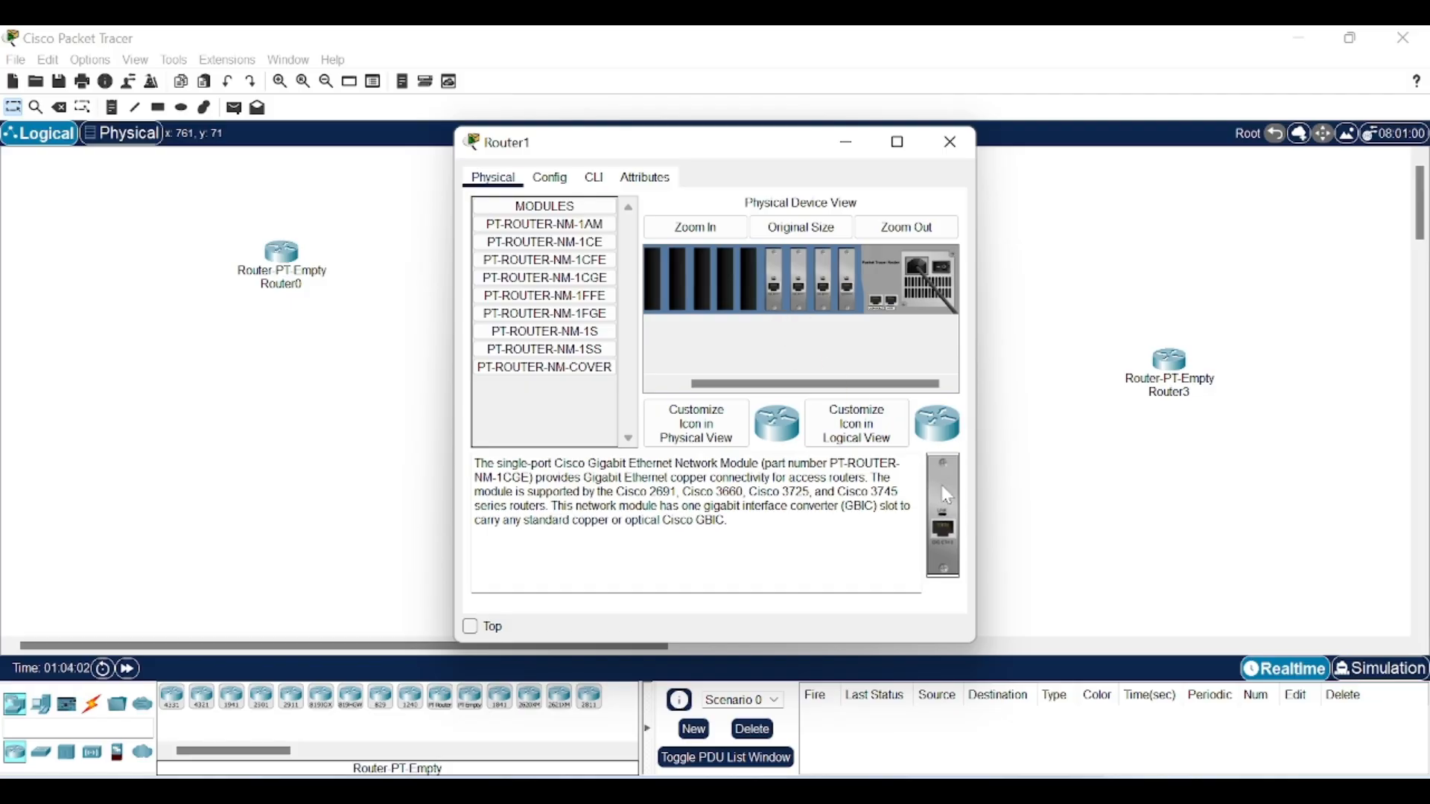
pyautogui.click(859, 159)
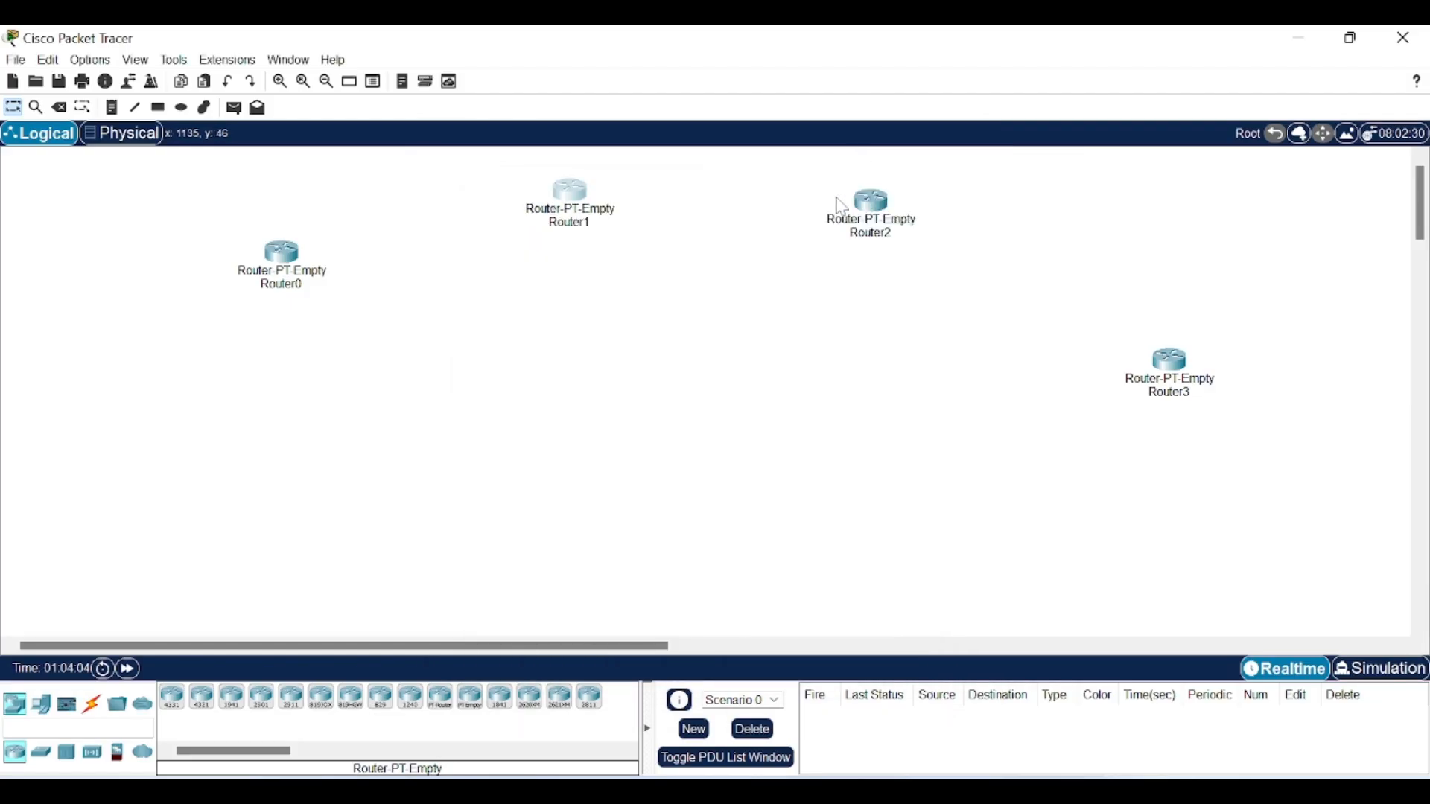
pyautogui.click(560, 207)
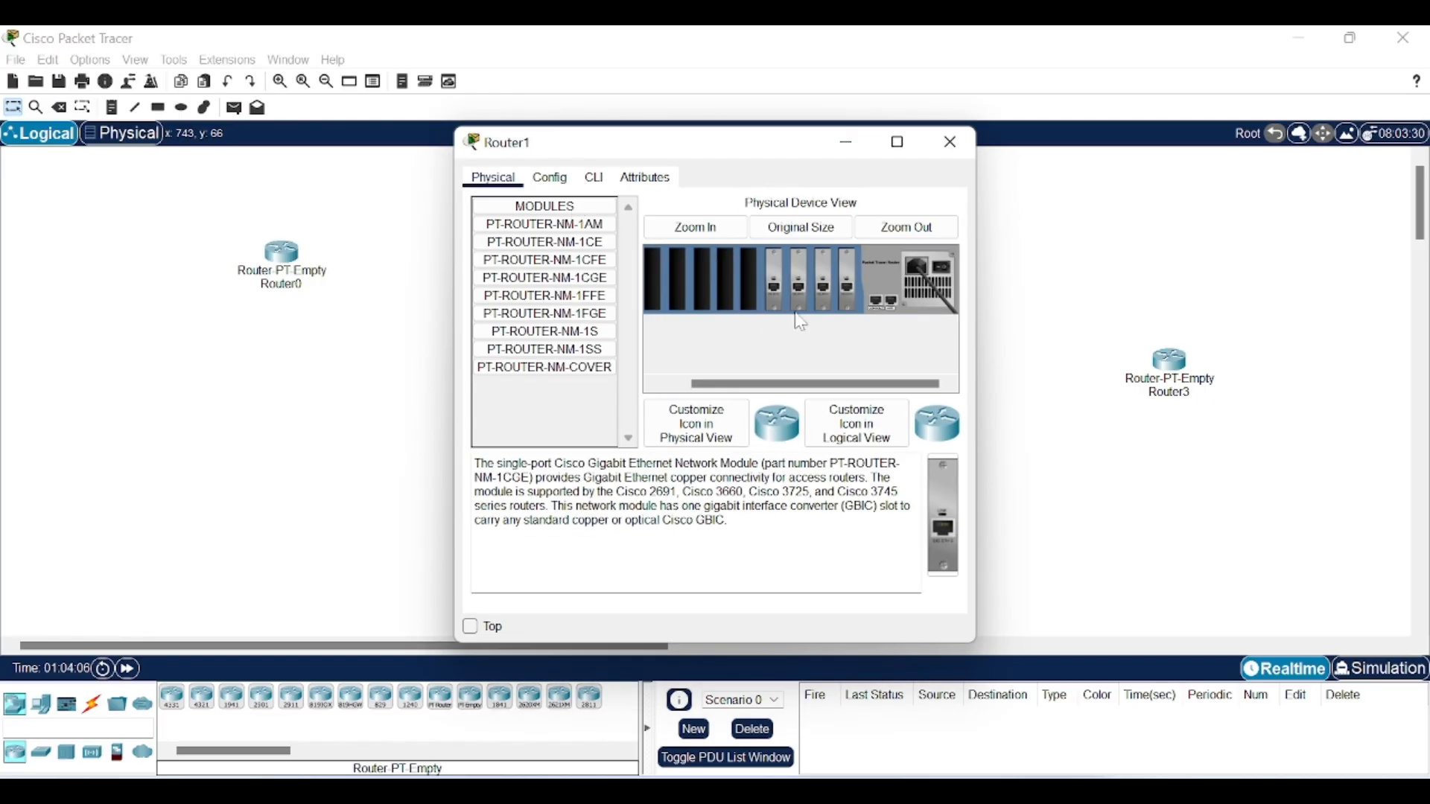
pyautogui.click(857, 149)
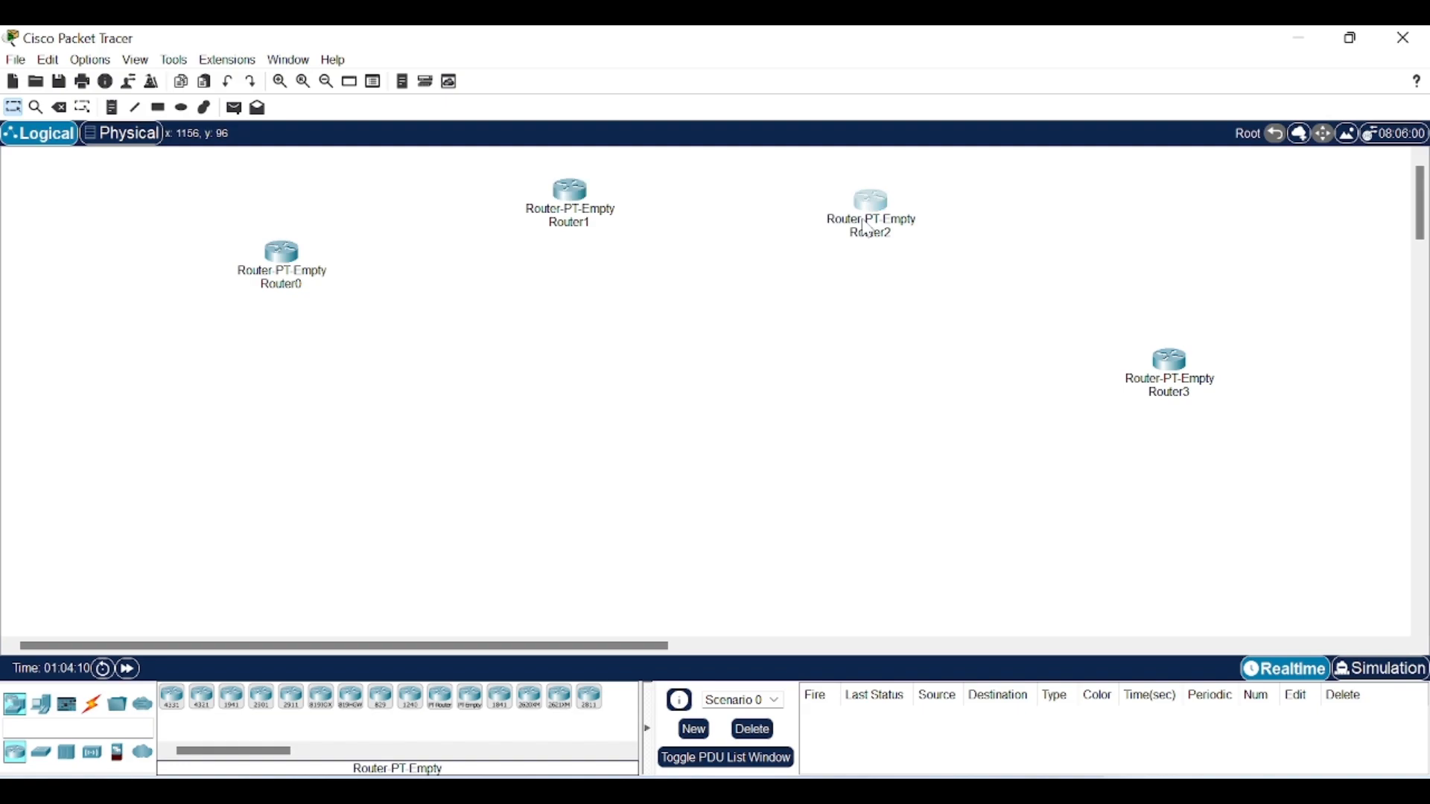
# Step: Switch off Router2 and install PT-ROUTER-NM-1CGE modules in the five slots nearest its power supply
pyautogui.click(869, 229)
pyautogui.hscroll(2, 888, 301)
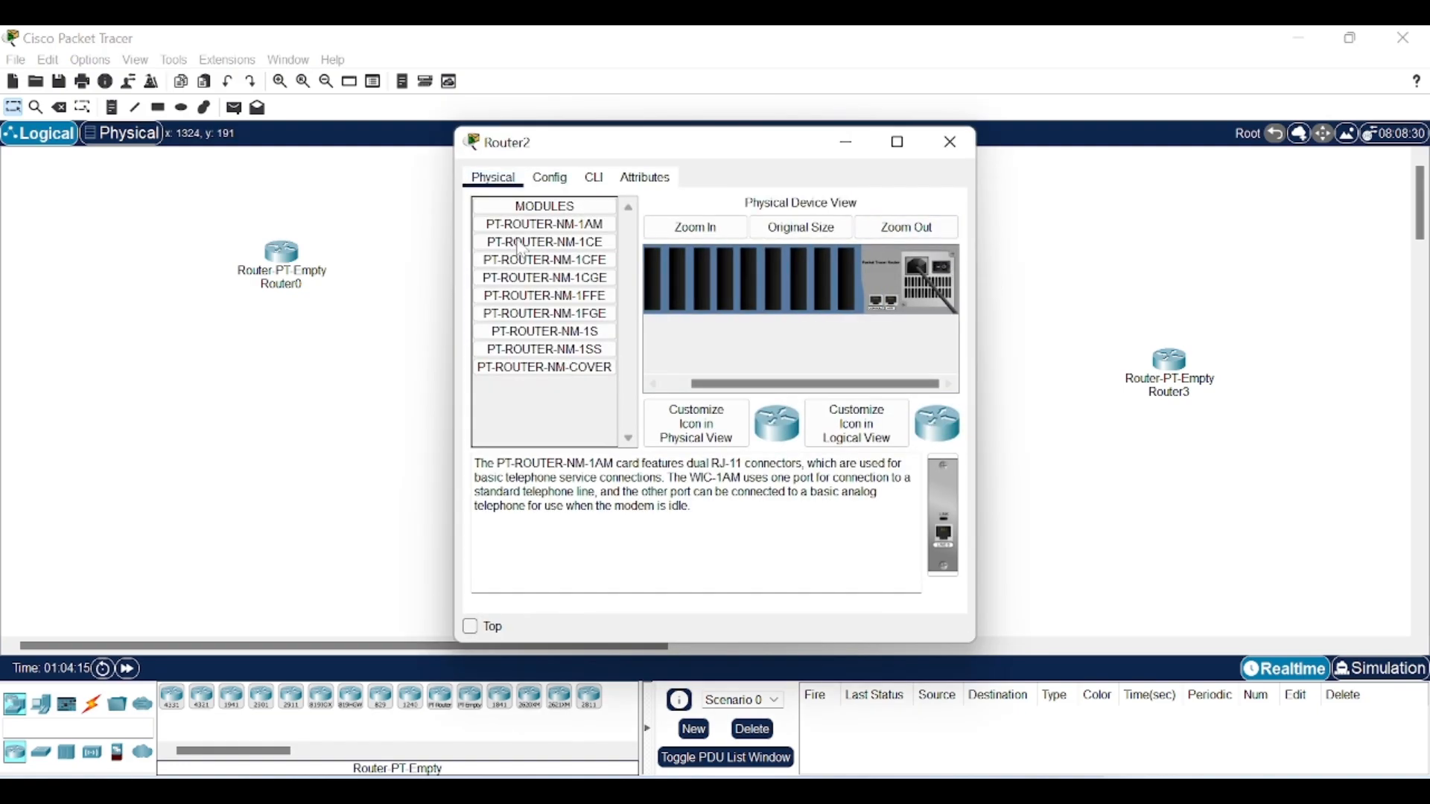
pyautogui.click(544, 277)
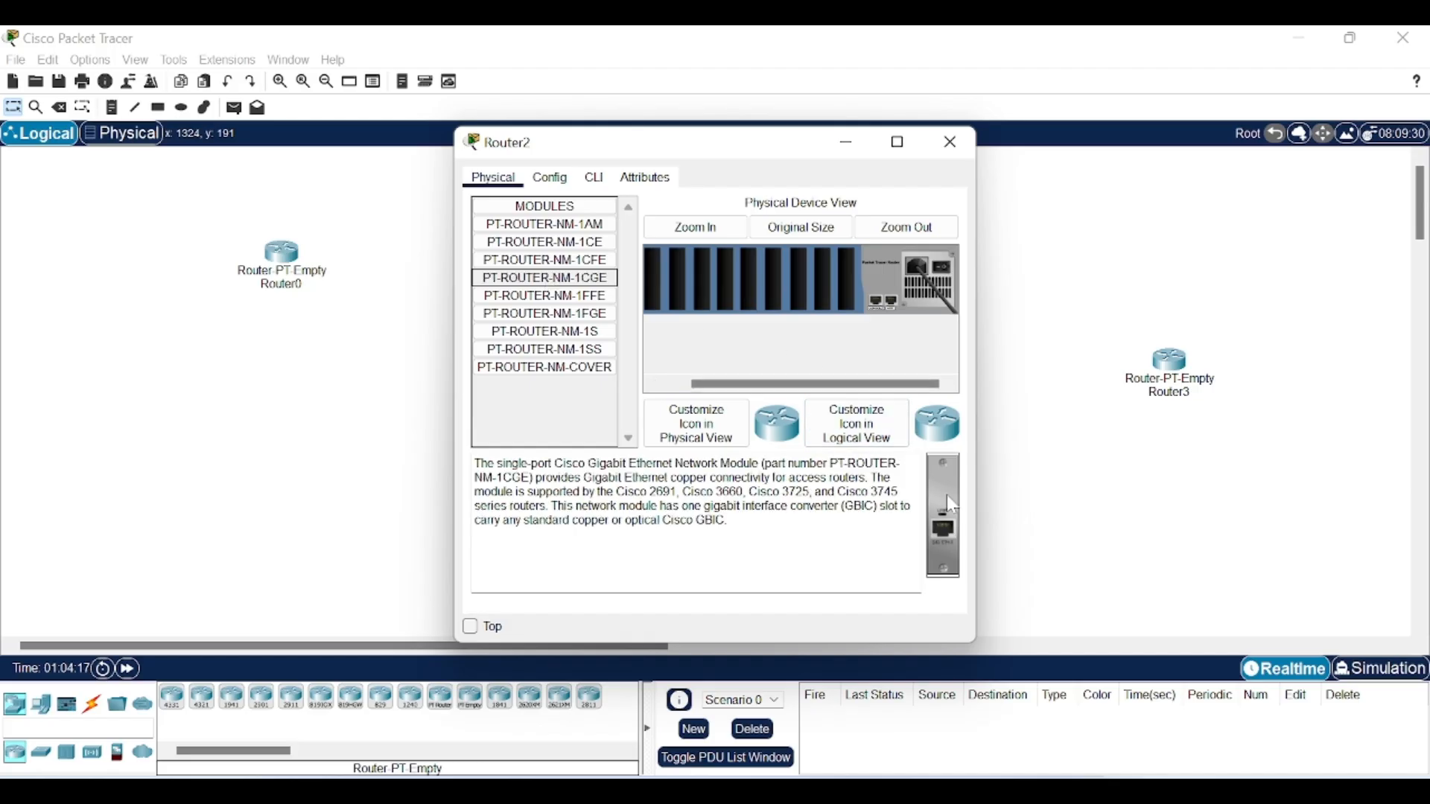
pyautogui.moveTo(945, 495); pyautogui.dragTo(848, 282)
pyautogui.moveTo(944, 497); pyautogui.dragTo(824, 287)
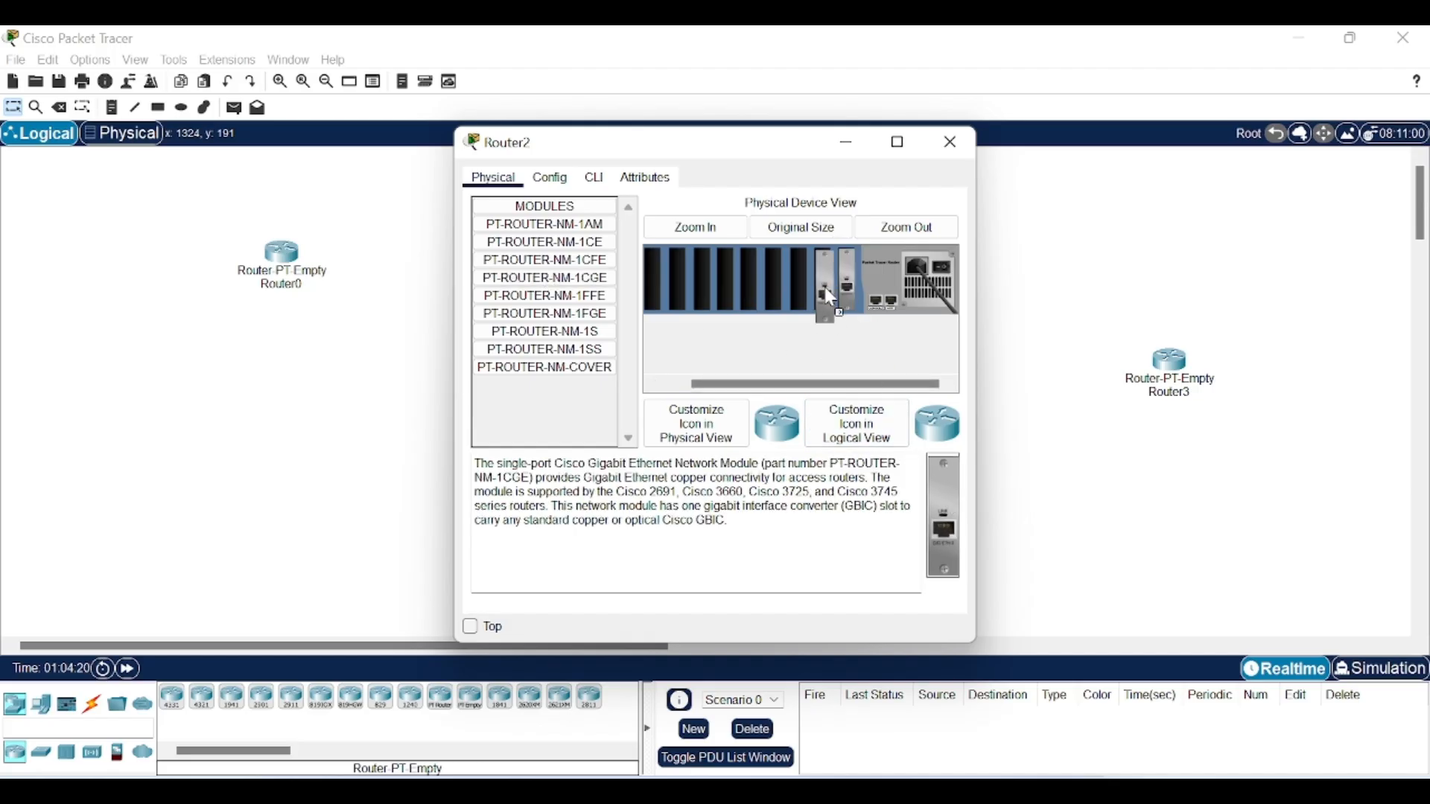
pyautogui.moveTo(946, 506); pyautogui.dragTo(809, 307)
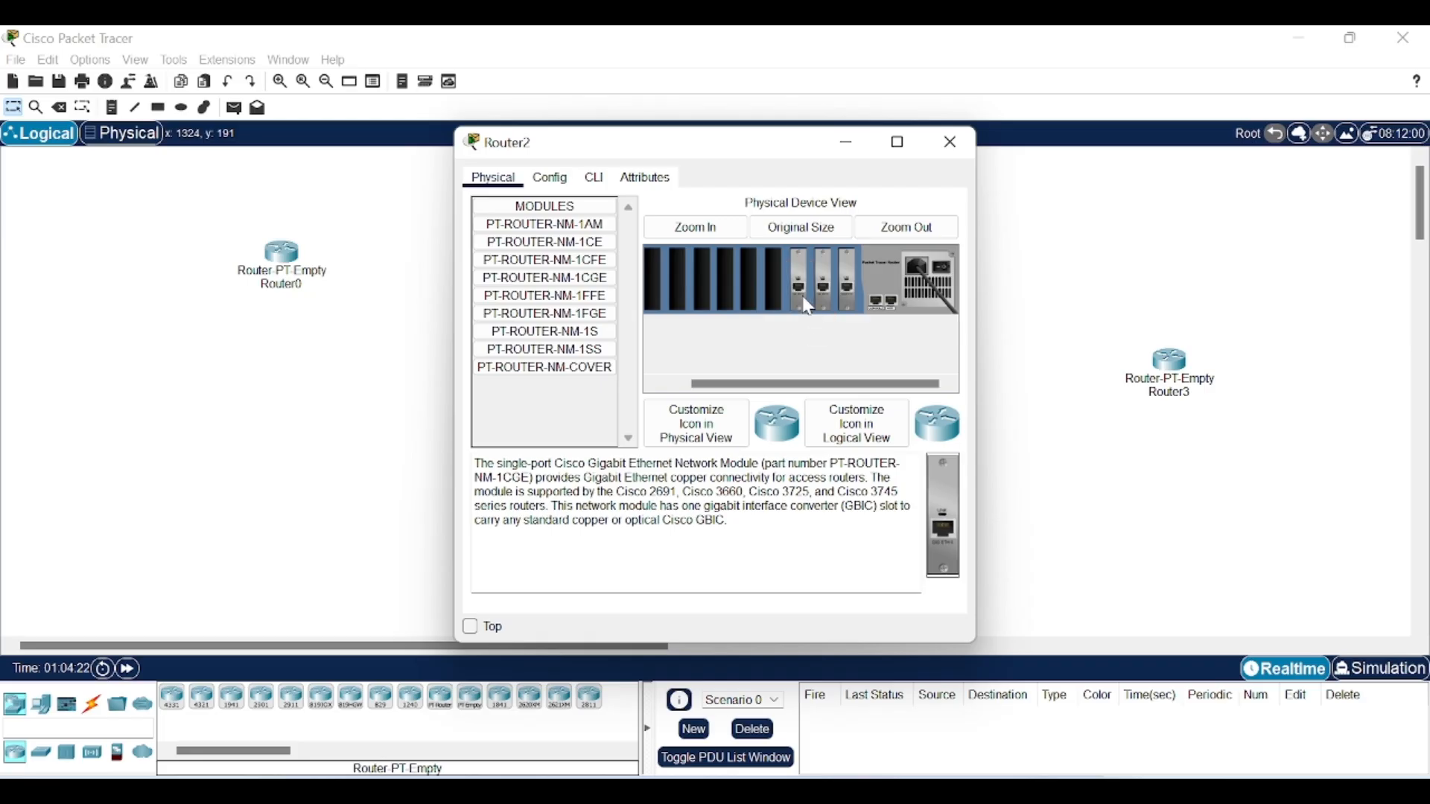
pyautogui.moveTo(941, 490); pyautogui.dragTo(775, 292)
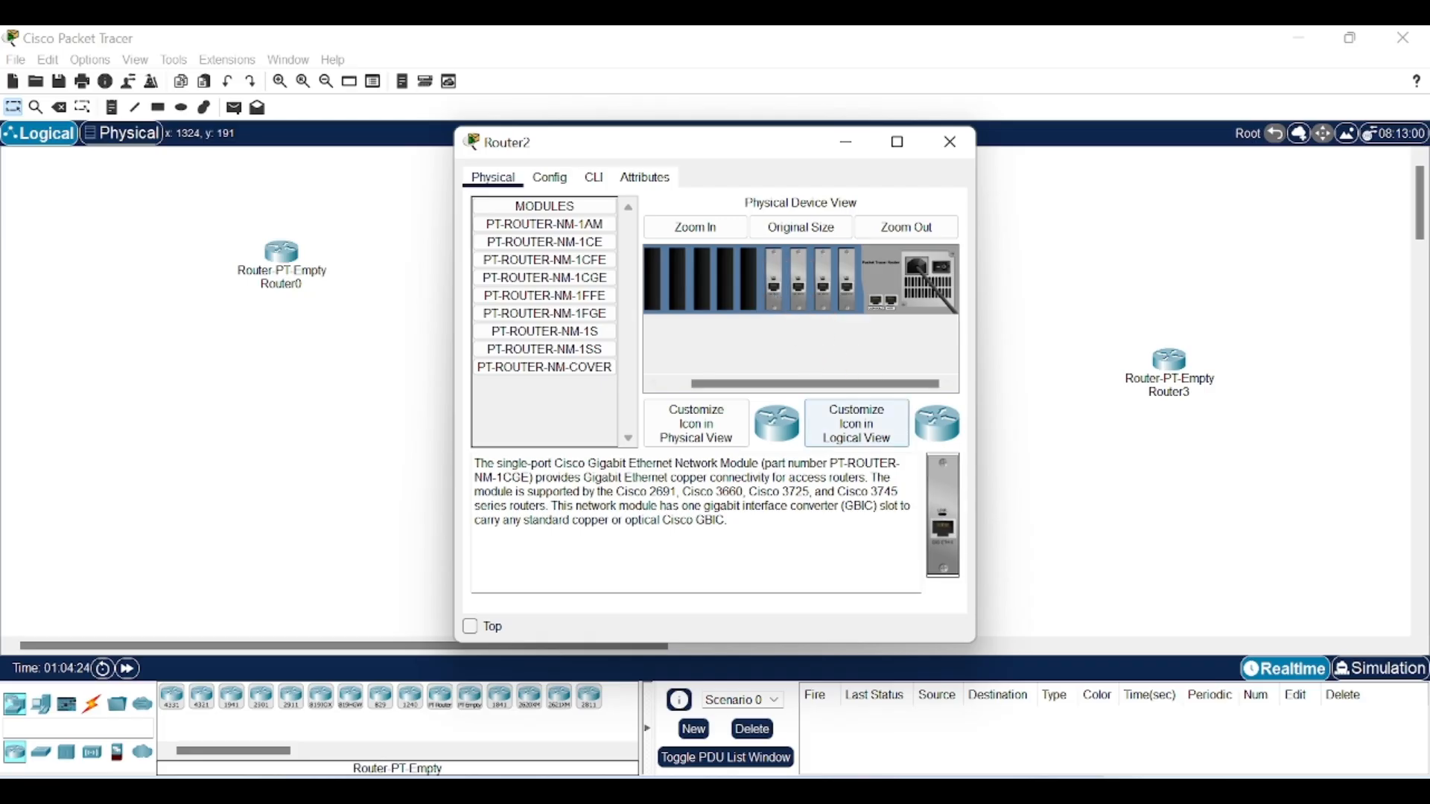
pyautogui.moveTo(960, 501); pyautogui.dragTo(748, 284)
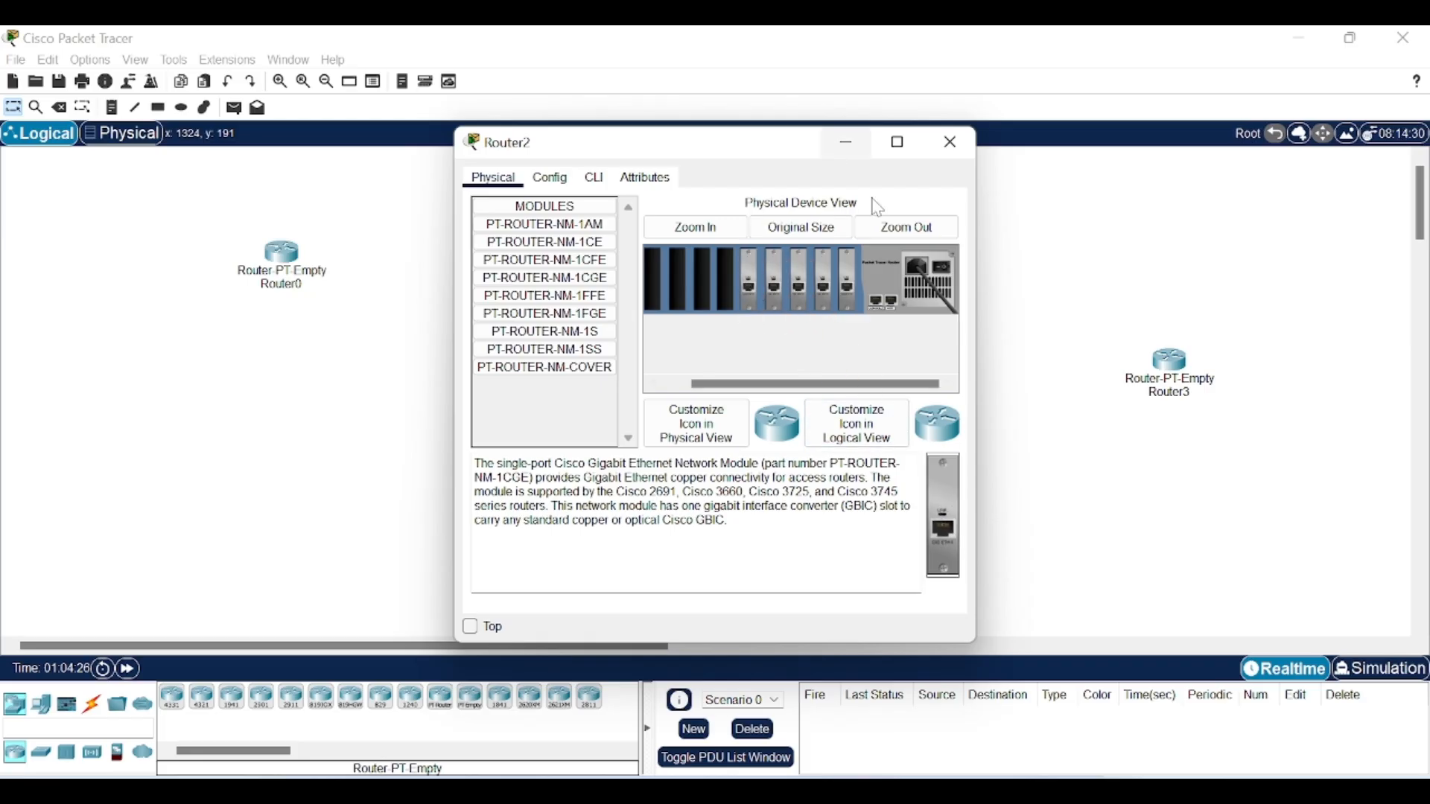
# Step: Install PT-ROUTER-NM-1CGE modules in the five Router3 slots nearest the power supply and put the device window away
pyautogui.click(846, 143)
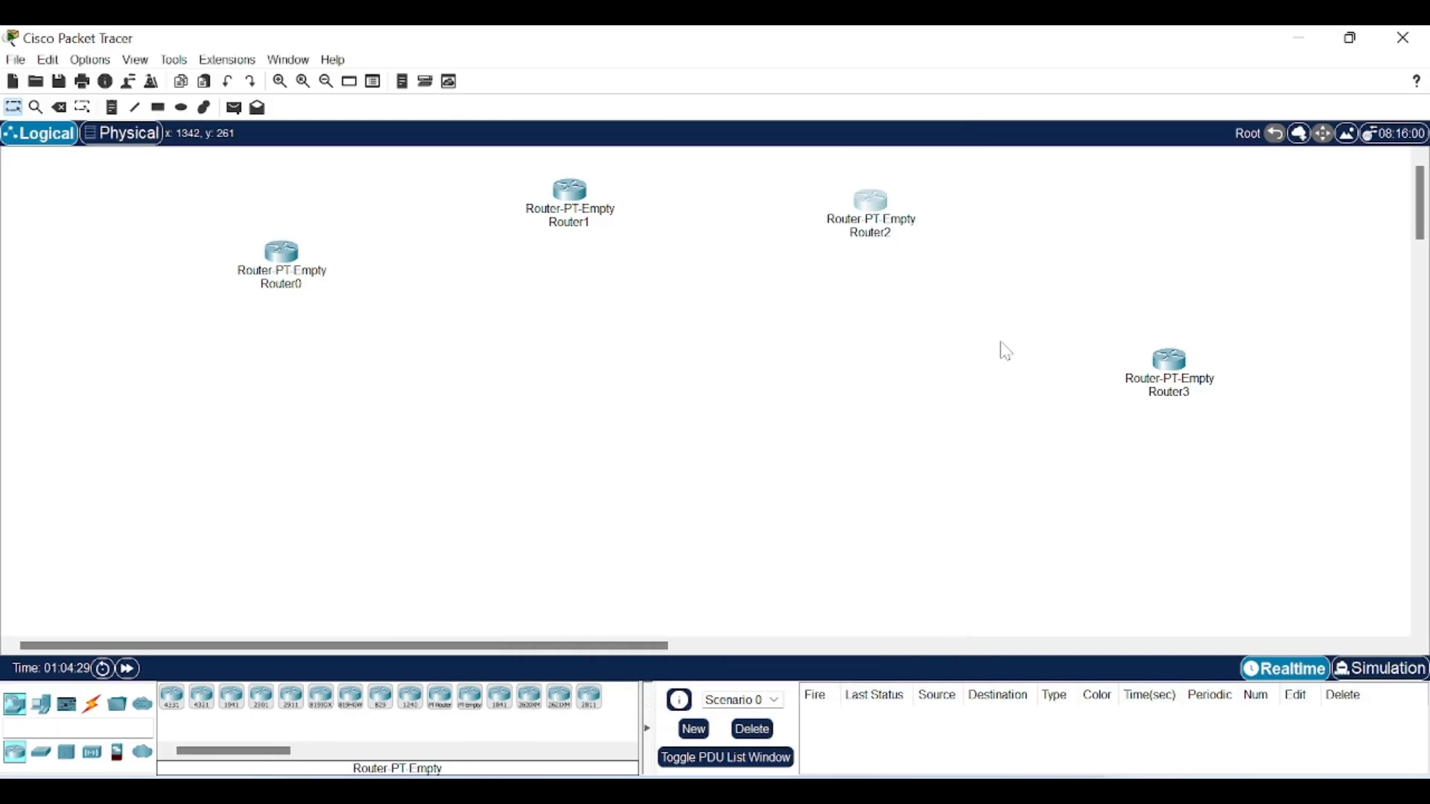
pyautogui.click(1167, 376)
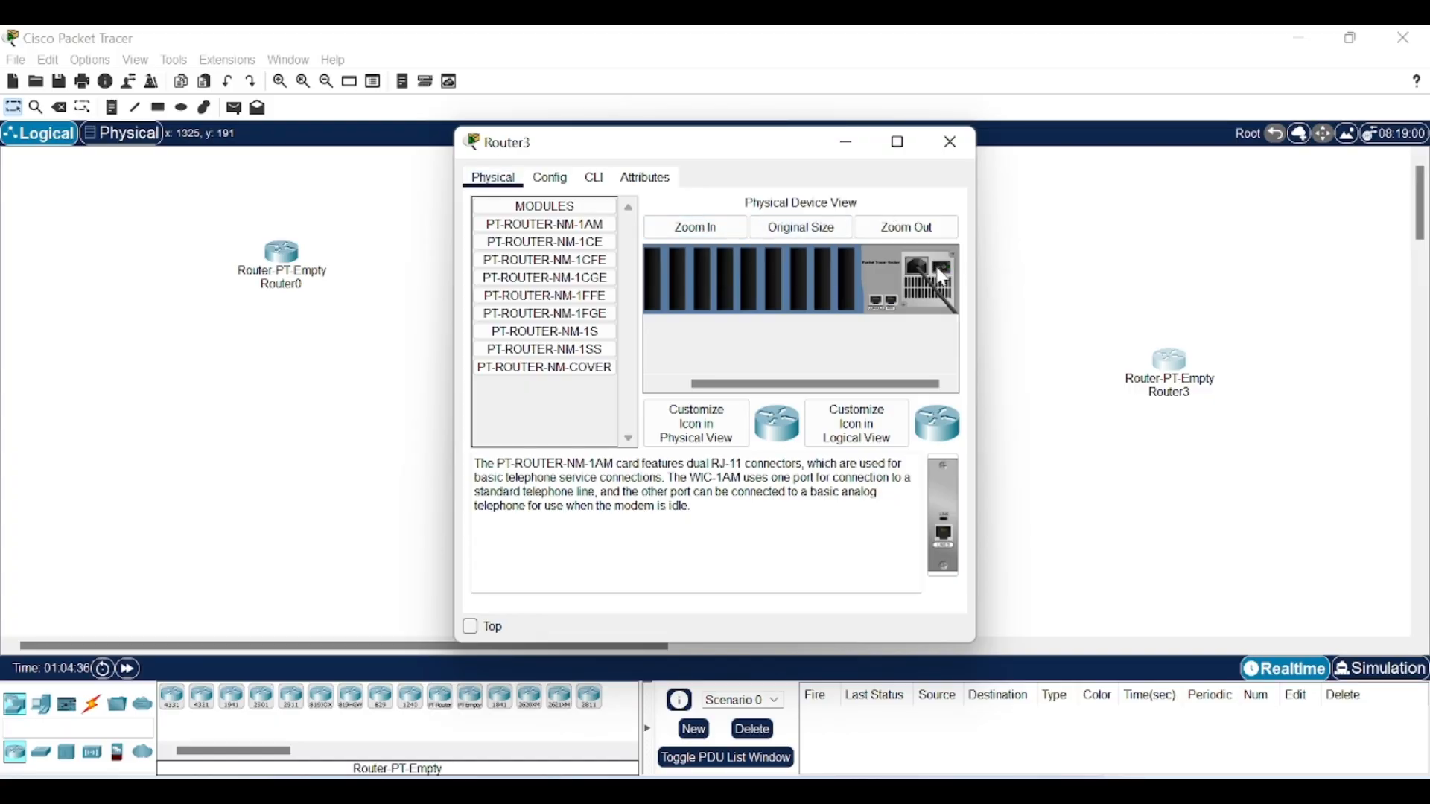
pyautogui.click(585, 286)
pyautogui.moveTo(944, 521); pyautogui.dragTo(848, 287)
pyautogui.moveTo(953, 493); pyautogui.dragTo(825, 284)
pyautogui.moveTo(956, 510); pyautogui.dragTo(804, 294)
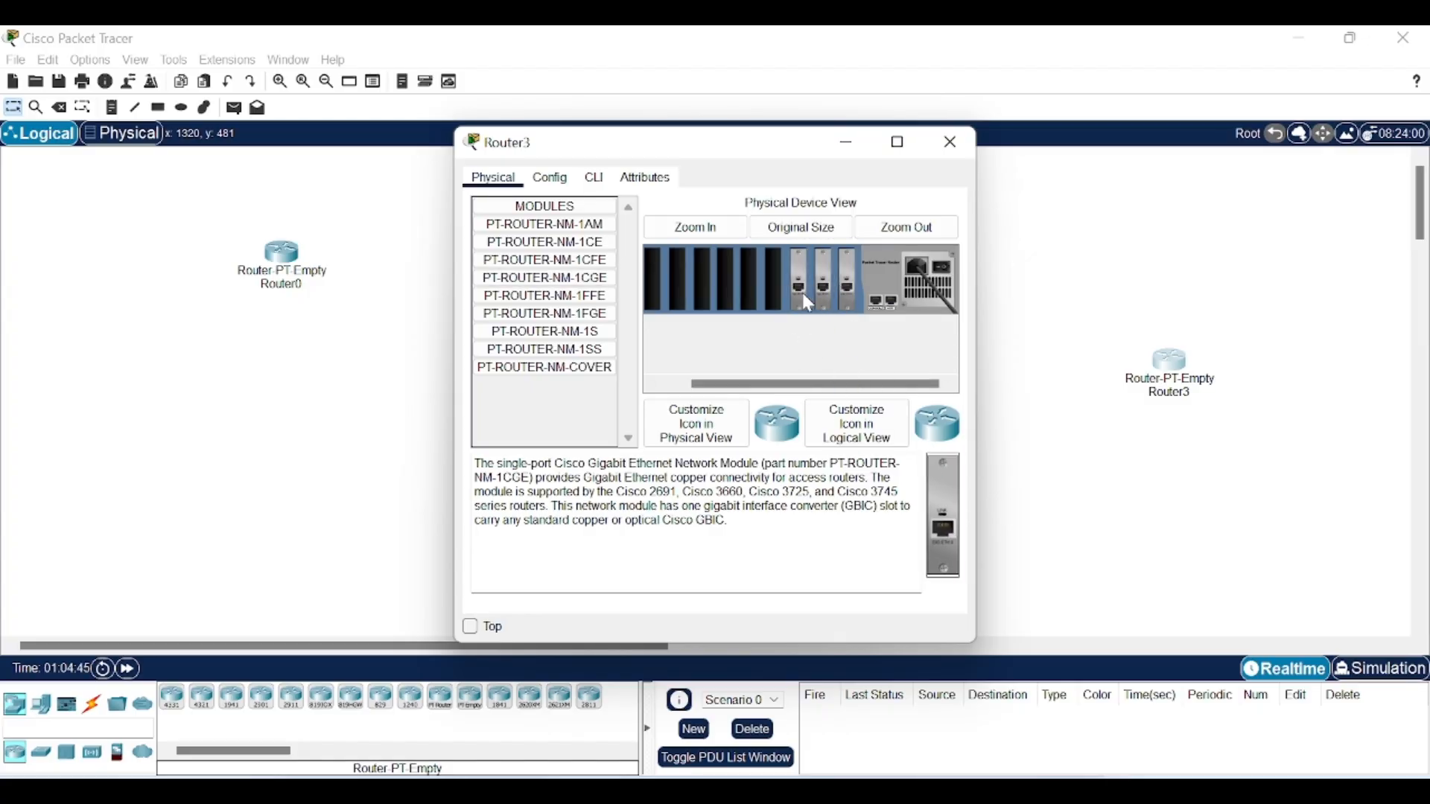
pyautogui.moveTo(956, 502); pyautogui.dragTo(793, 282)
pyautogui.moveTo(960, 505); pyautogui.dragTo(780, 296)
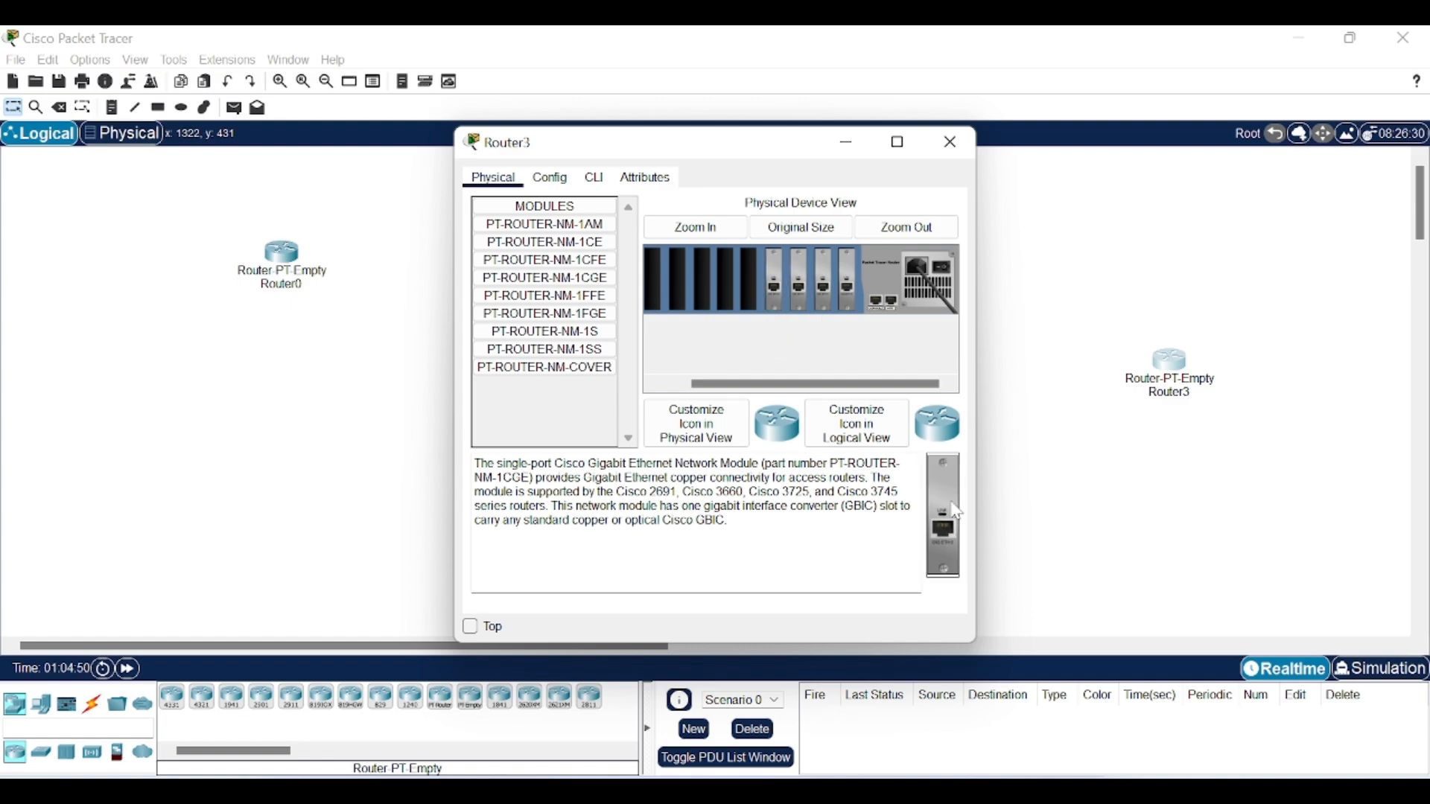
pyautogui.moveTo(957, 510); pyautogui.dragTo(754, 309)
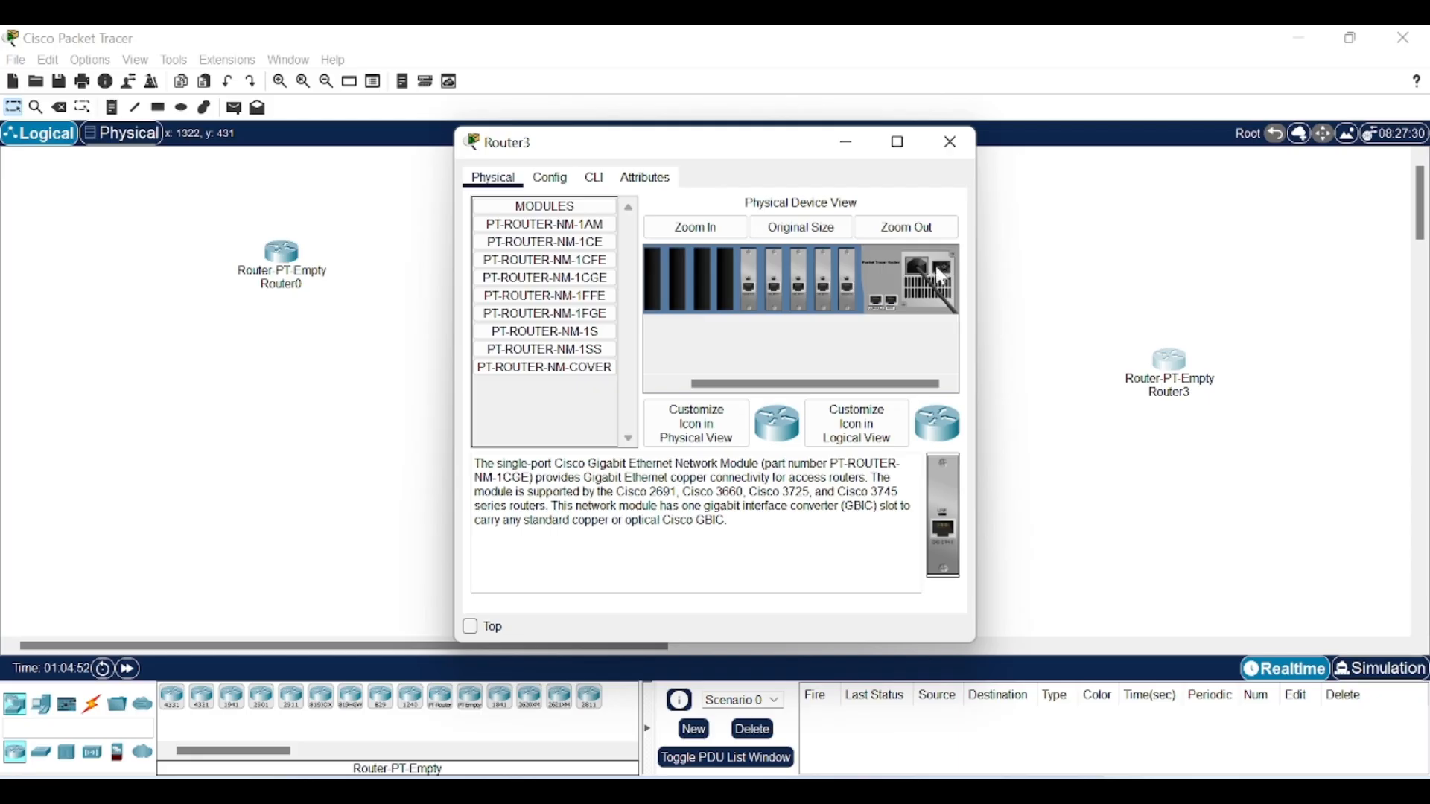
pyautogui.click(849, 144)
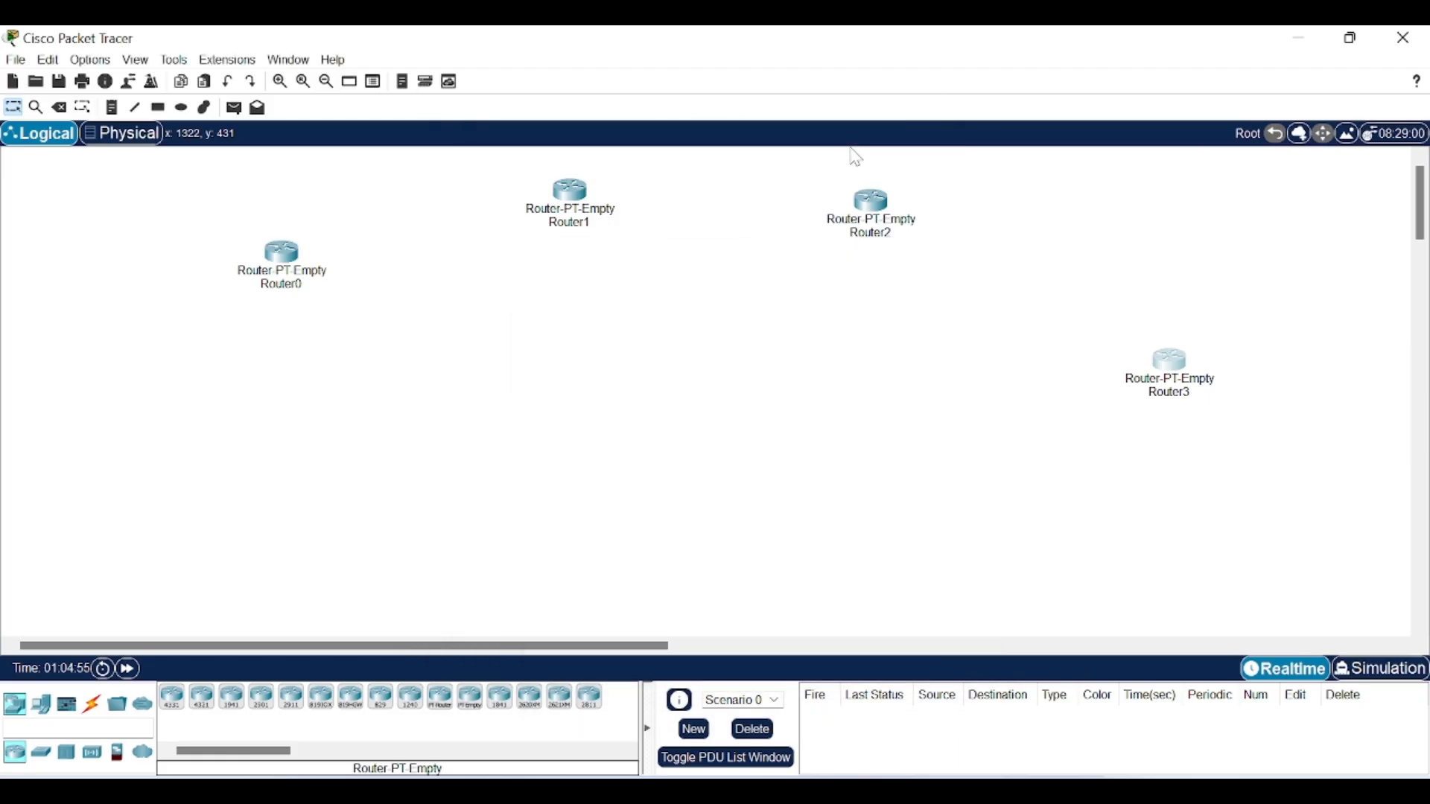
# Step: Recheck Router2's physical device view and move Router0 slightly lower and farther away from Router1
pyautogui.click(873, 202)
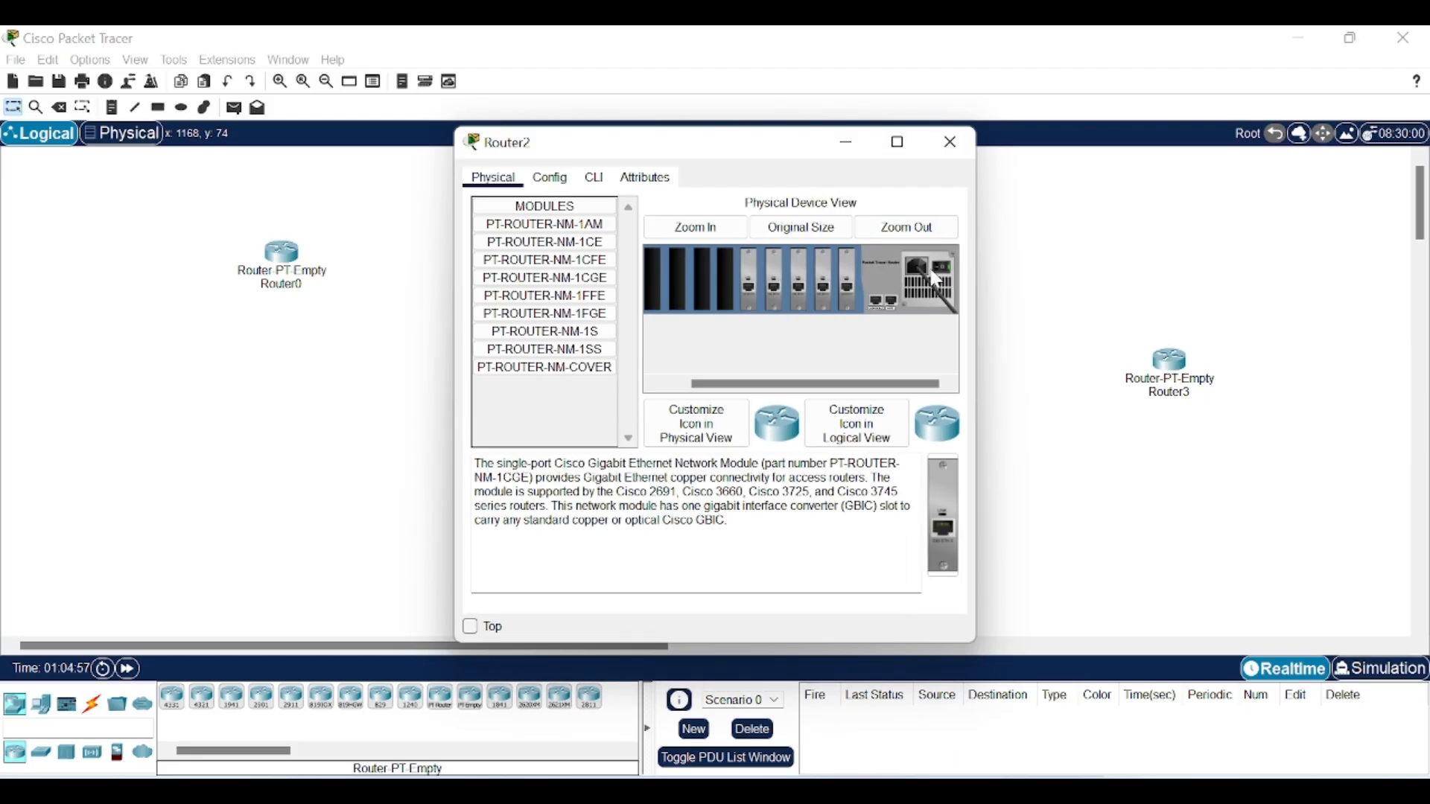
pyautogui.click(854, 148)
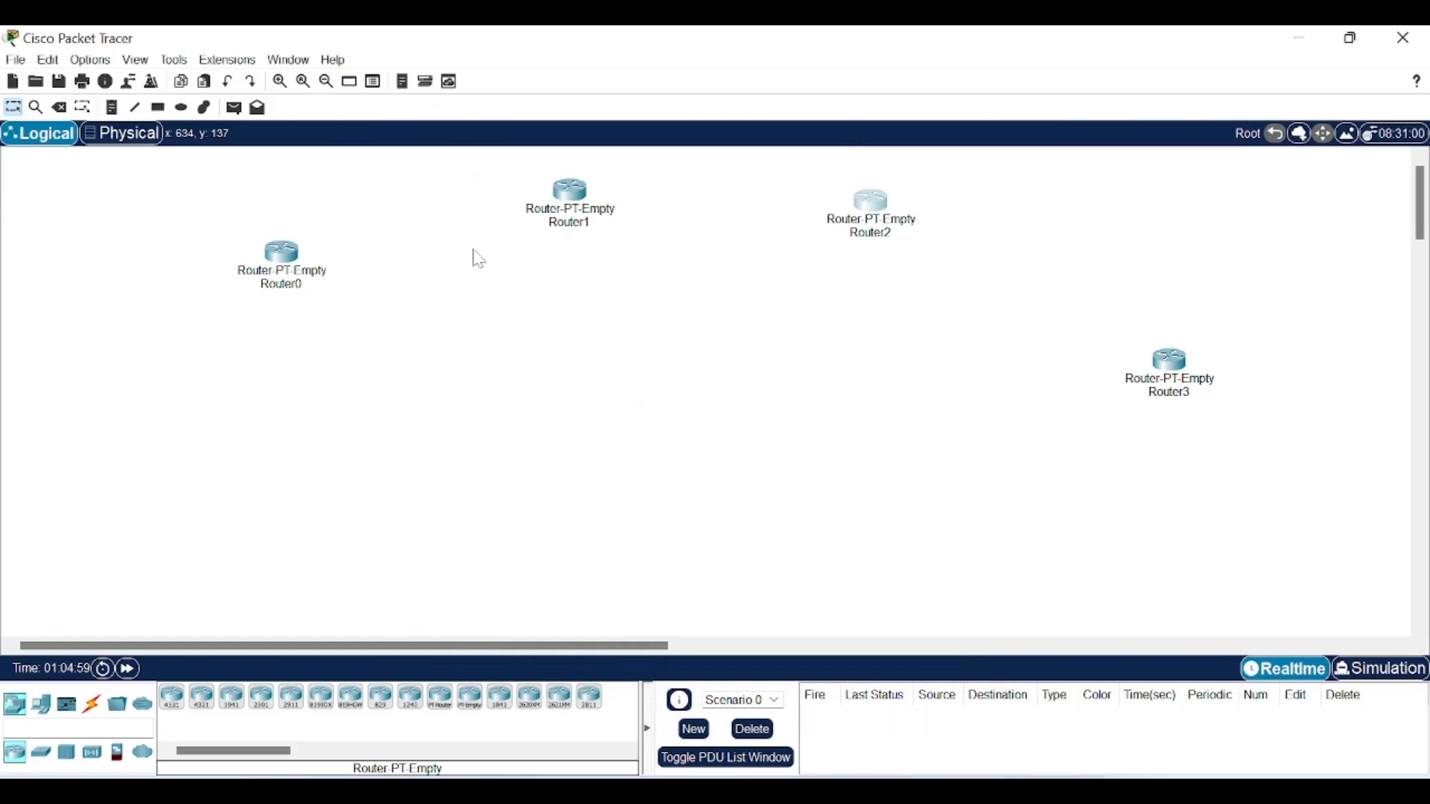
pyautogui.moveTo(283, 262); pyautogui.dragTo(248, 298)
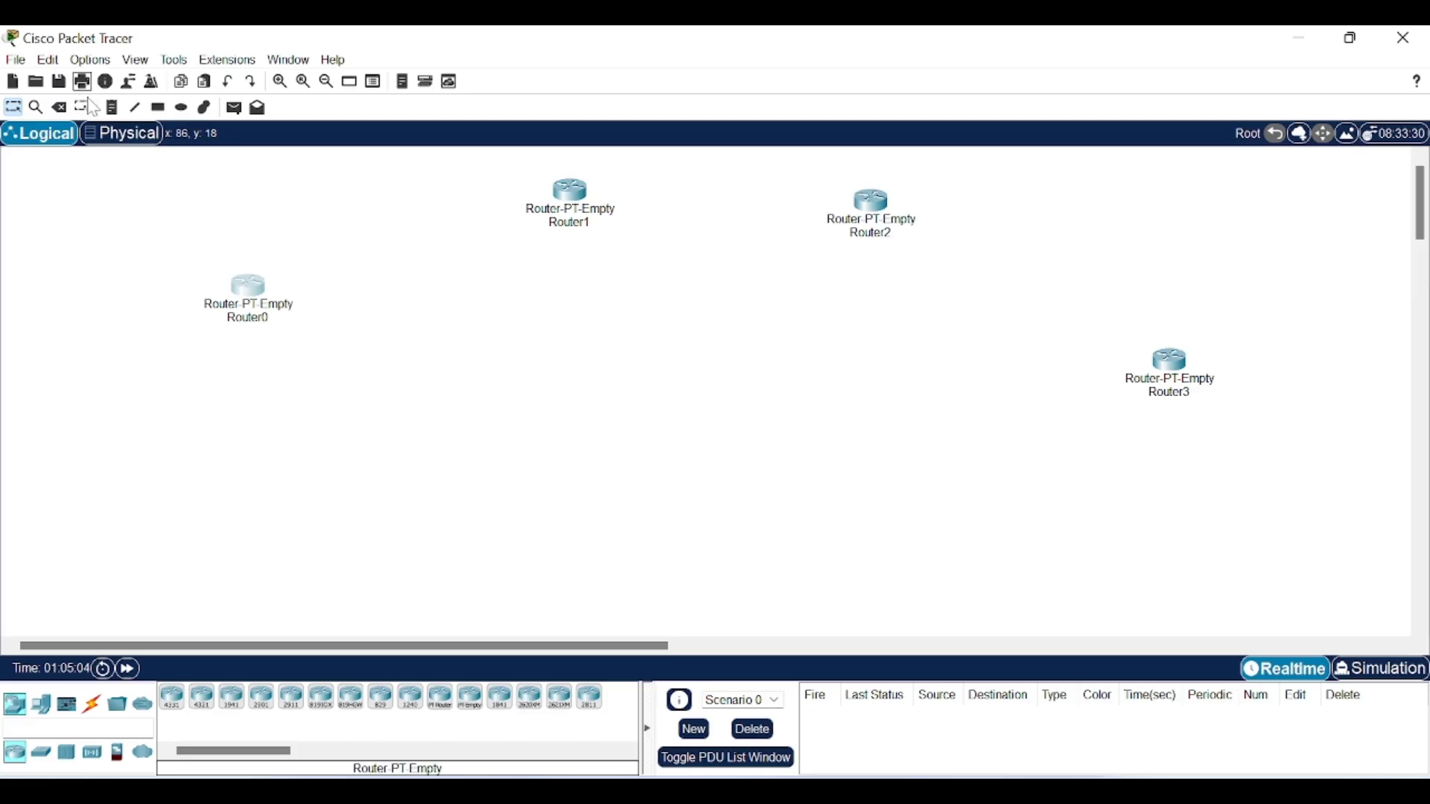
# Step: Connect Router0's GigabitEthernet0/0 to Router1's GigabitEthernet0/0 with a copper cross-over cable
pyautogui.click(93, 705)
pyautogui.click(262, 698)
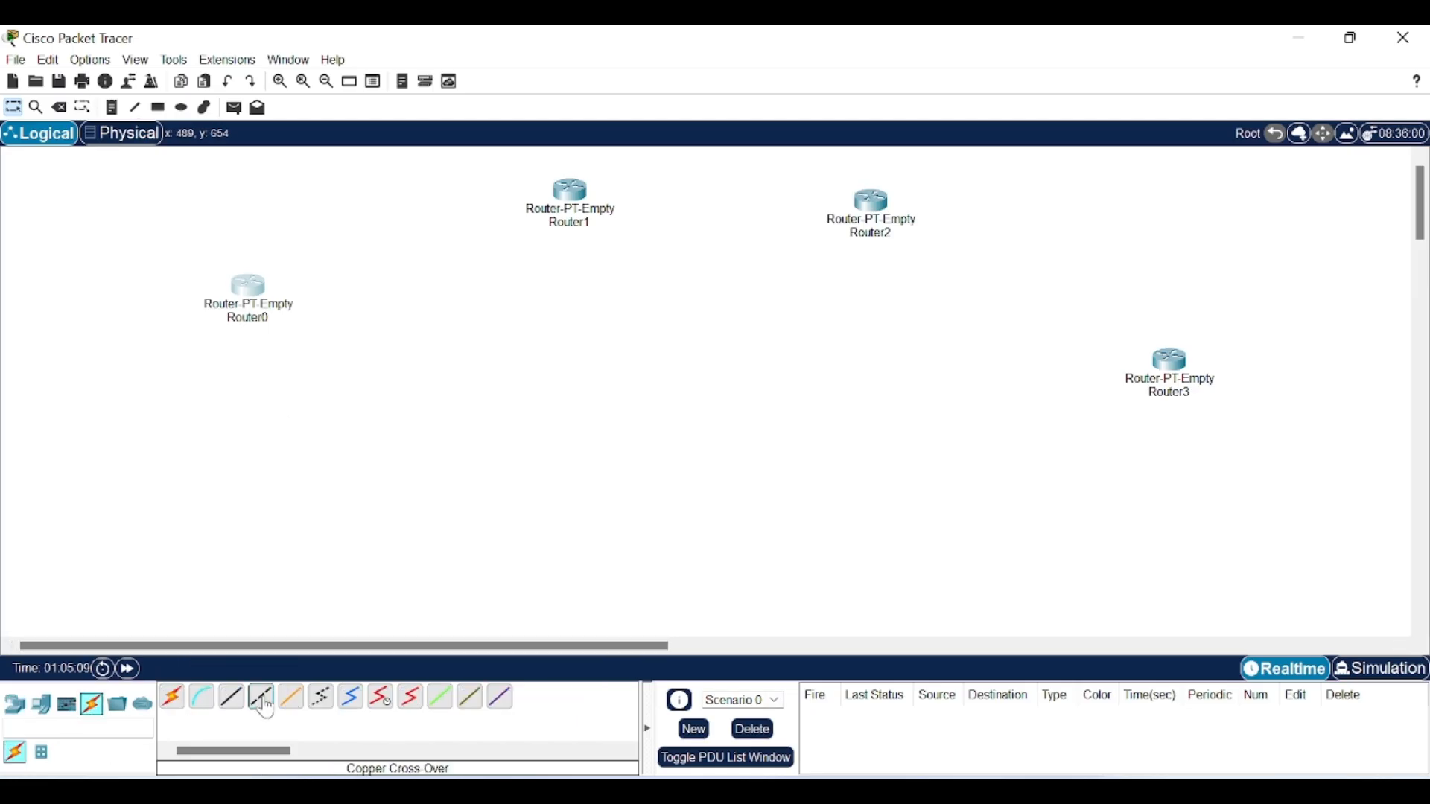
pyautogui.click(254, 286)
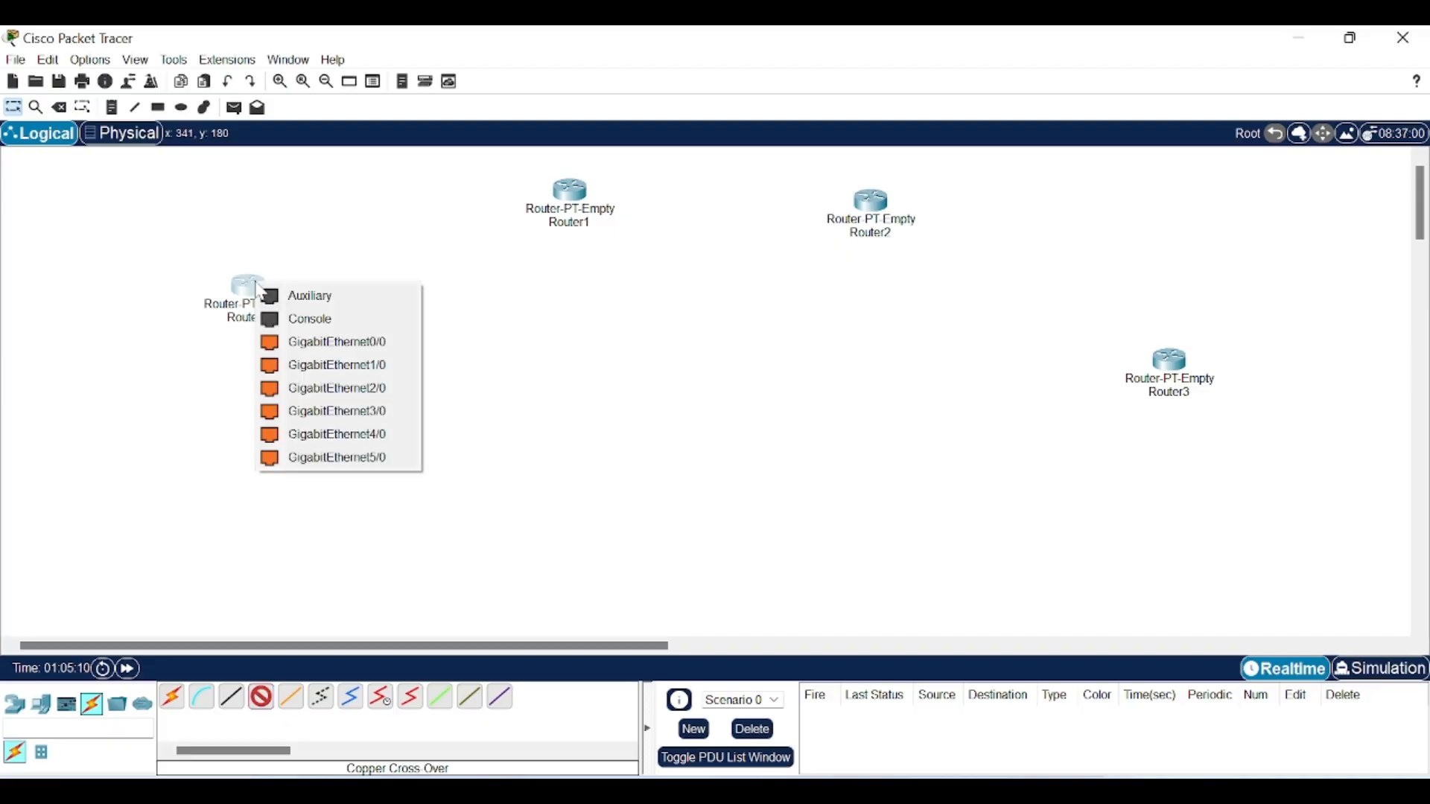
pyautogui.click(307, 344)
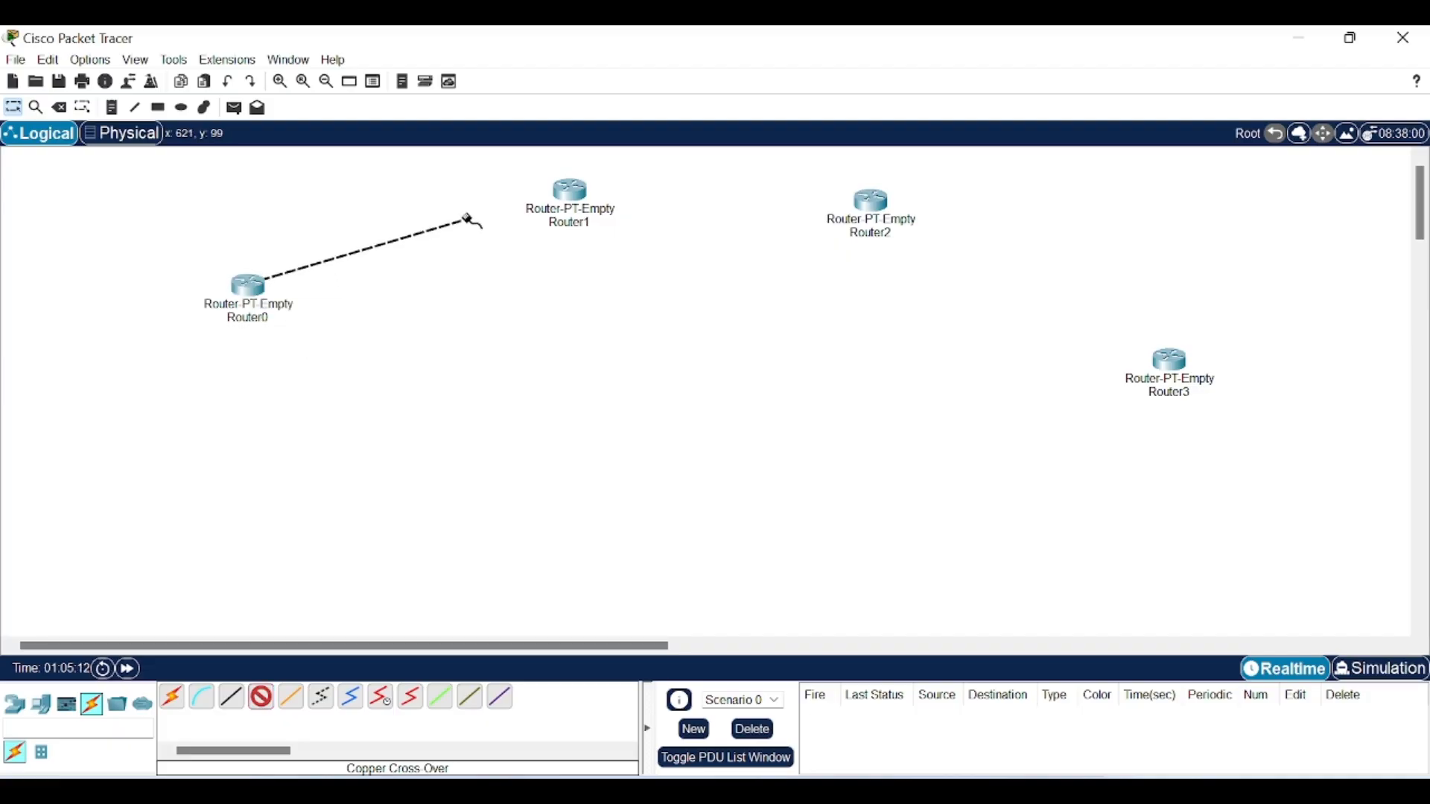
pyautogui.click(570, 195)
pyautogui.click(607, 253)
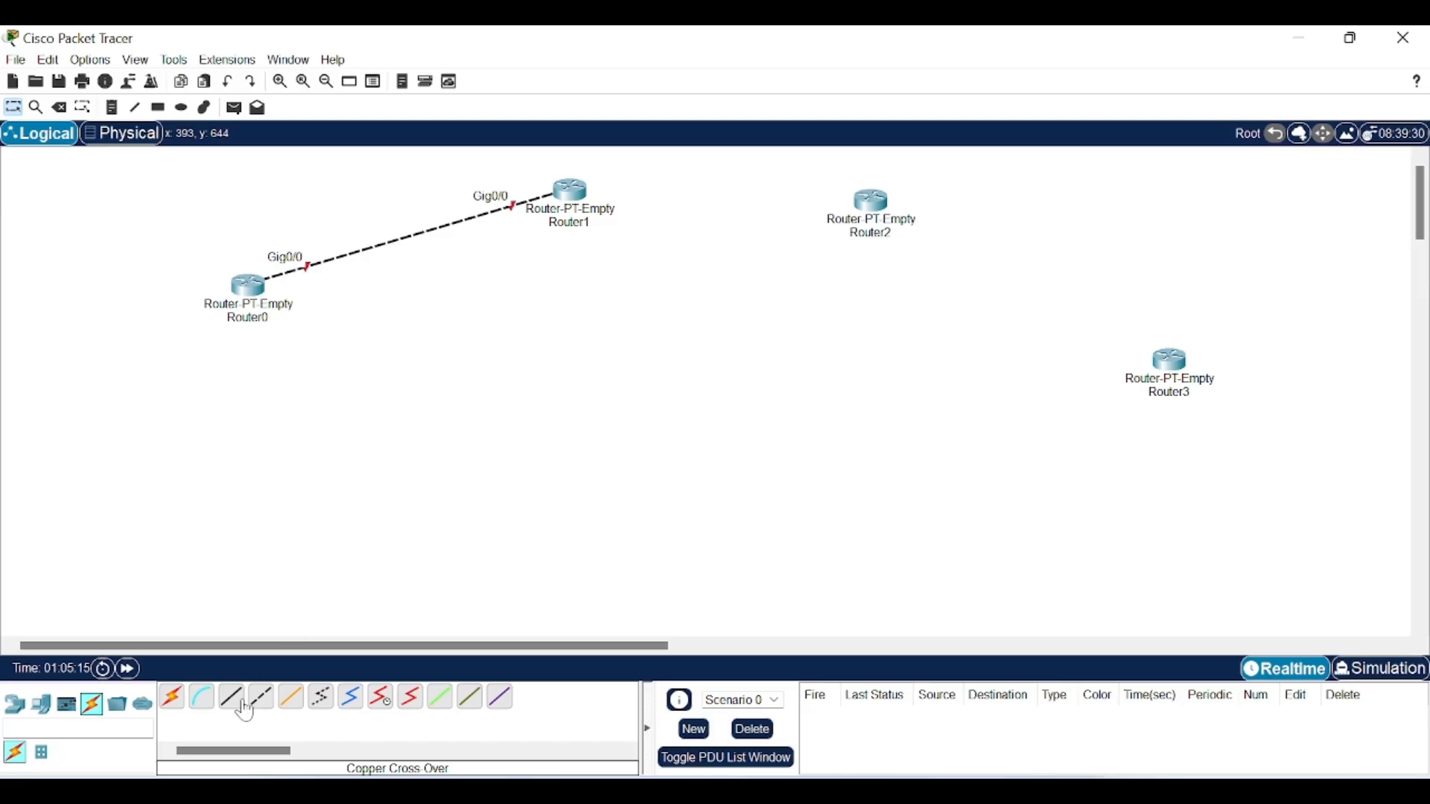
# Step: Connect Router1's GigabitEthernet1/0 to Router2's GigabitEthernet1/0 with a copper cross-over cable
pyautogui.click(259, 711)
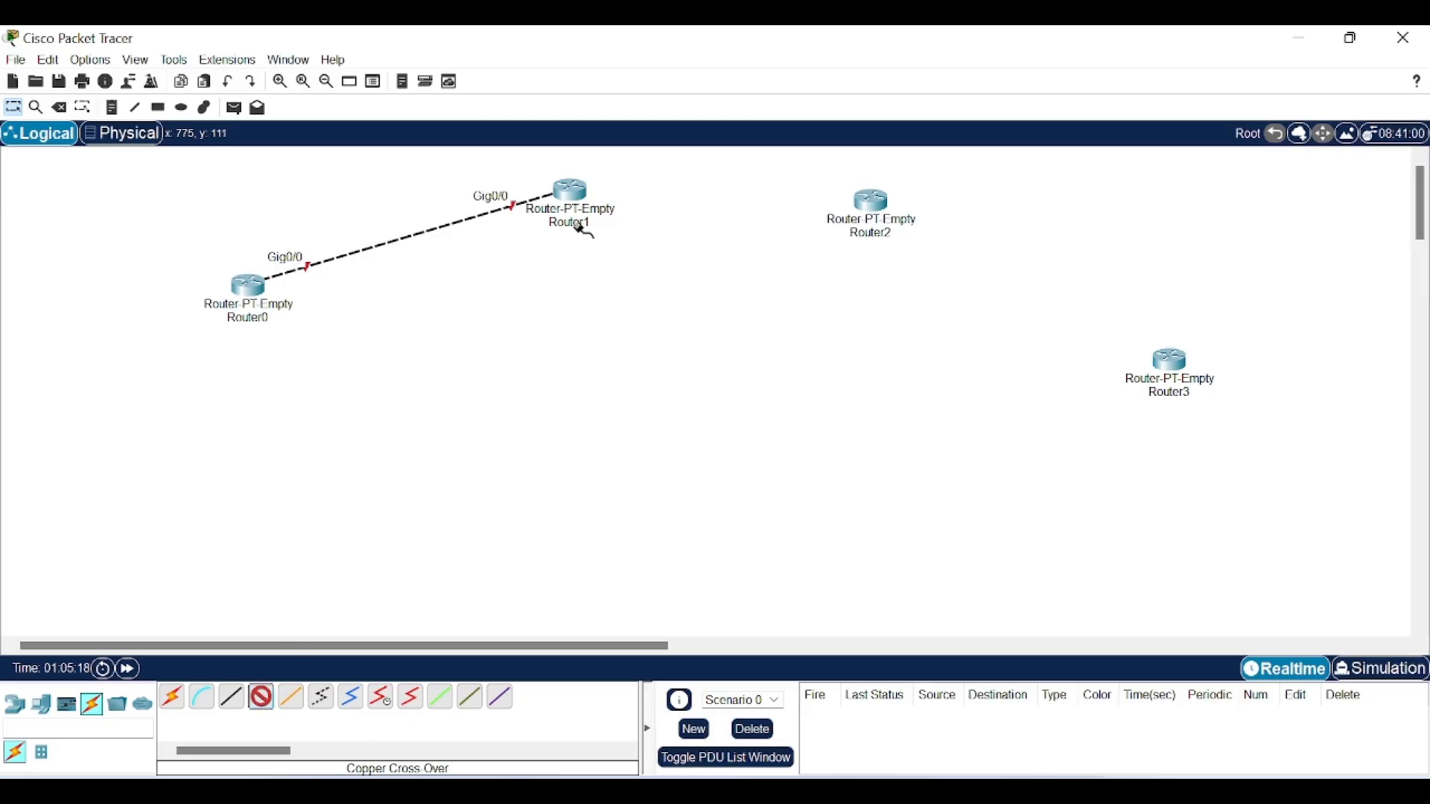
pyautogui.click(588, 191)
pyautogui.click(666, 247)
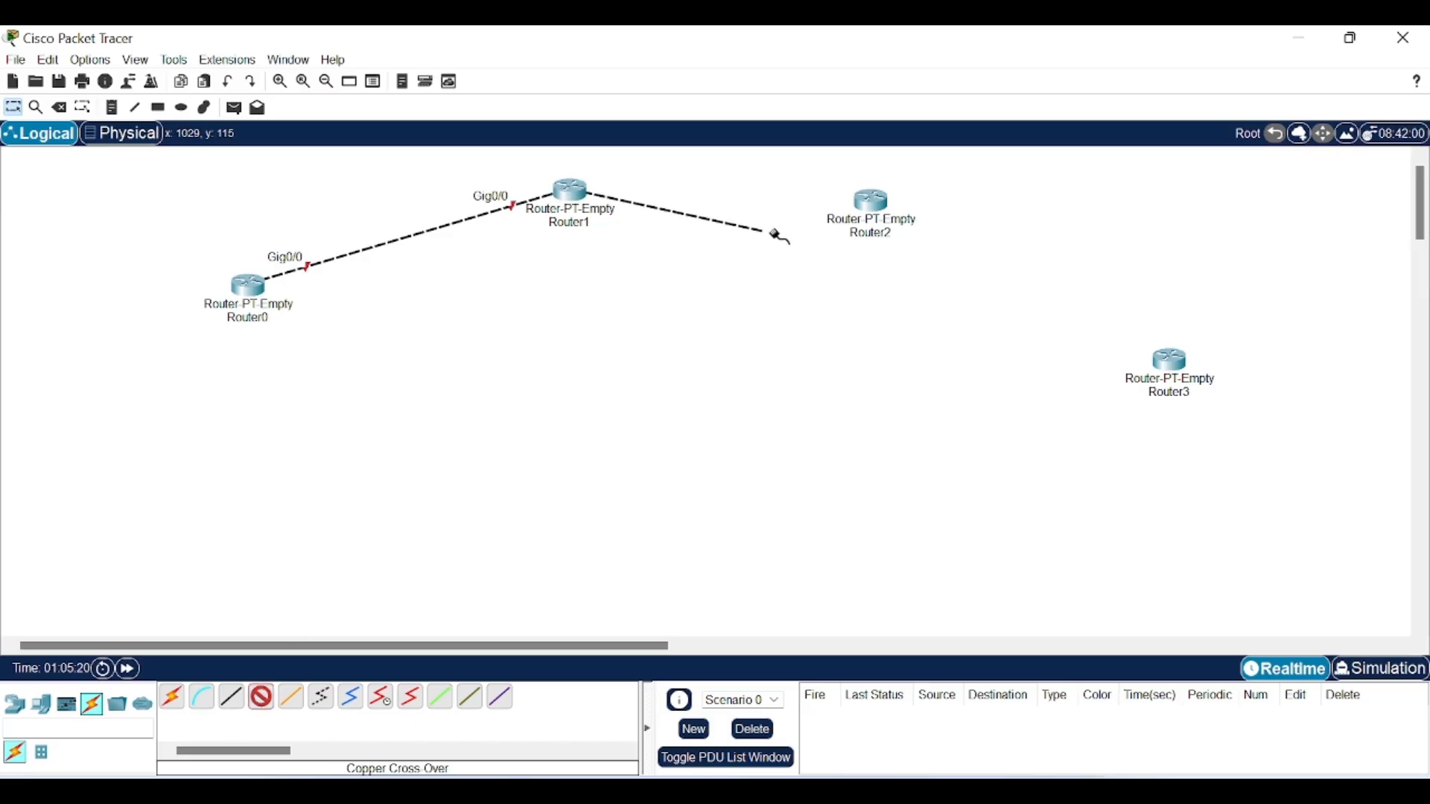
pyautogui.click(872, 201)
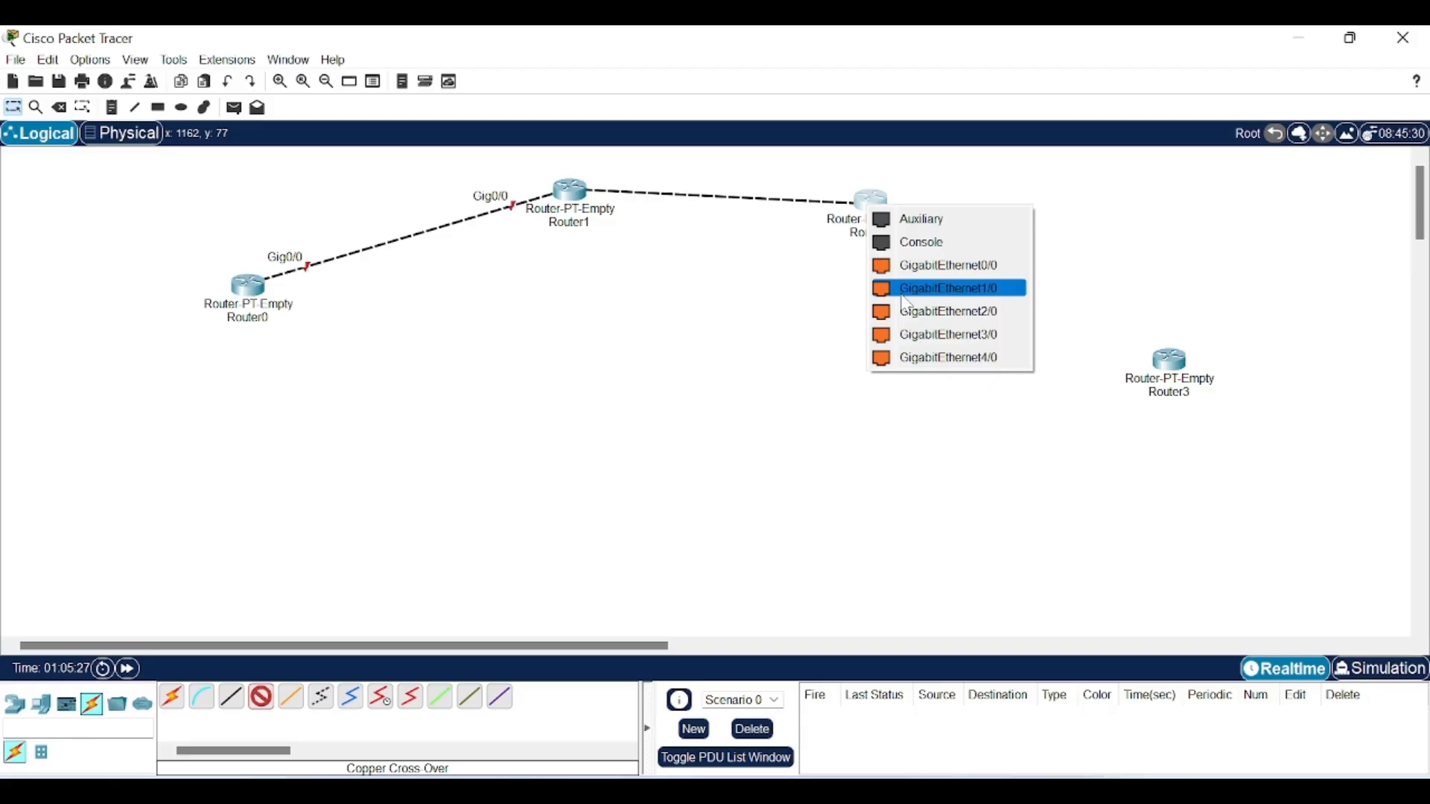
pyautogui.click(904, 288)
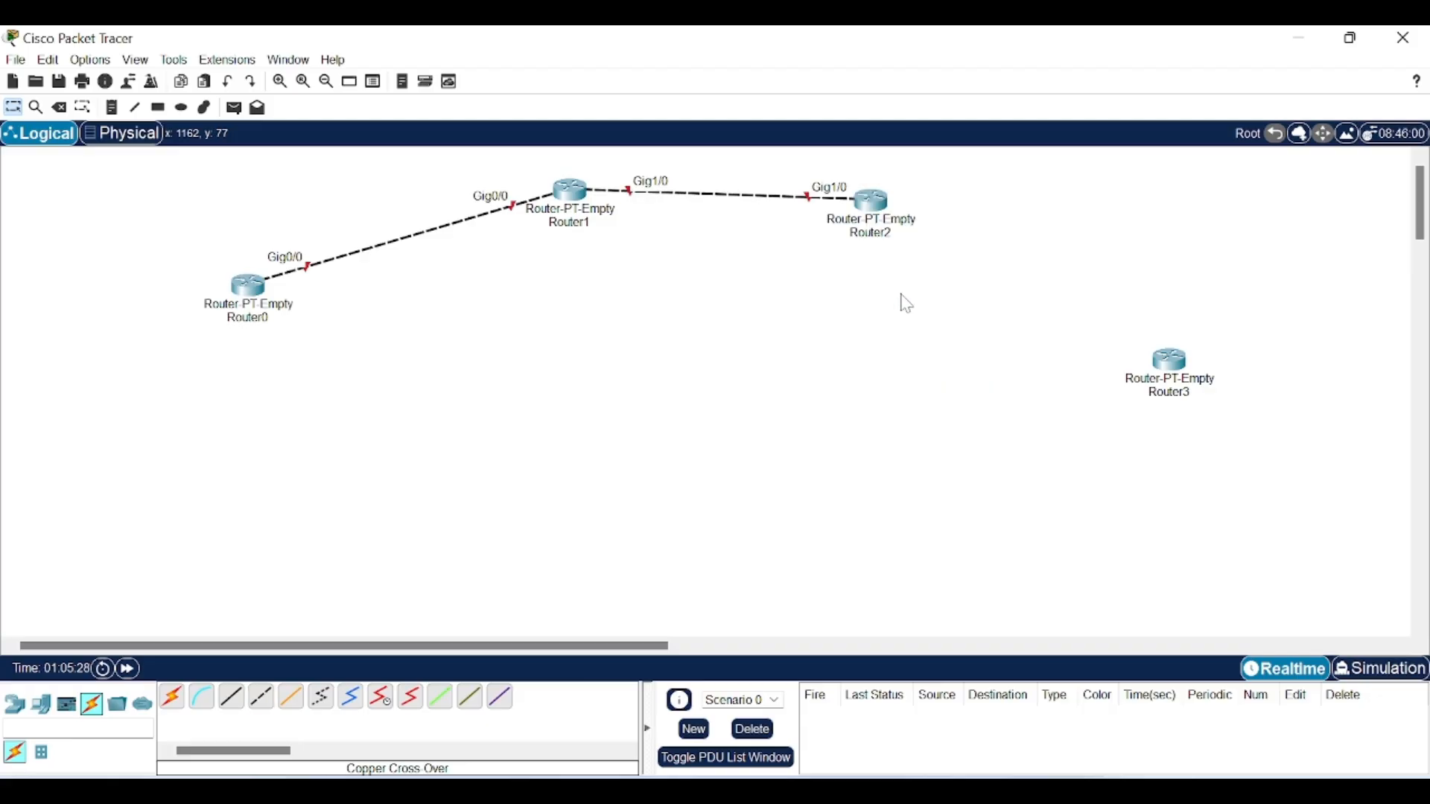
# Step: Connect Router2's GigabitEthernet0/0 to Router3's GigabitEthernet0/0 with a copper cross-over cable
pyautogui.click(261, 699)
pyautogui.click(877, 201)
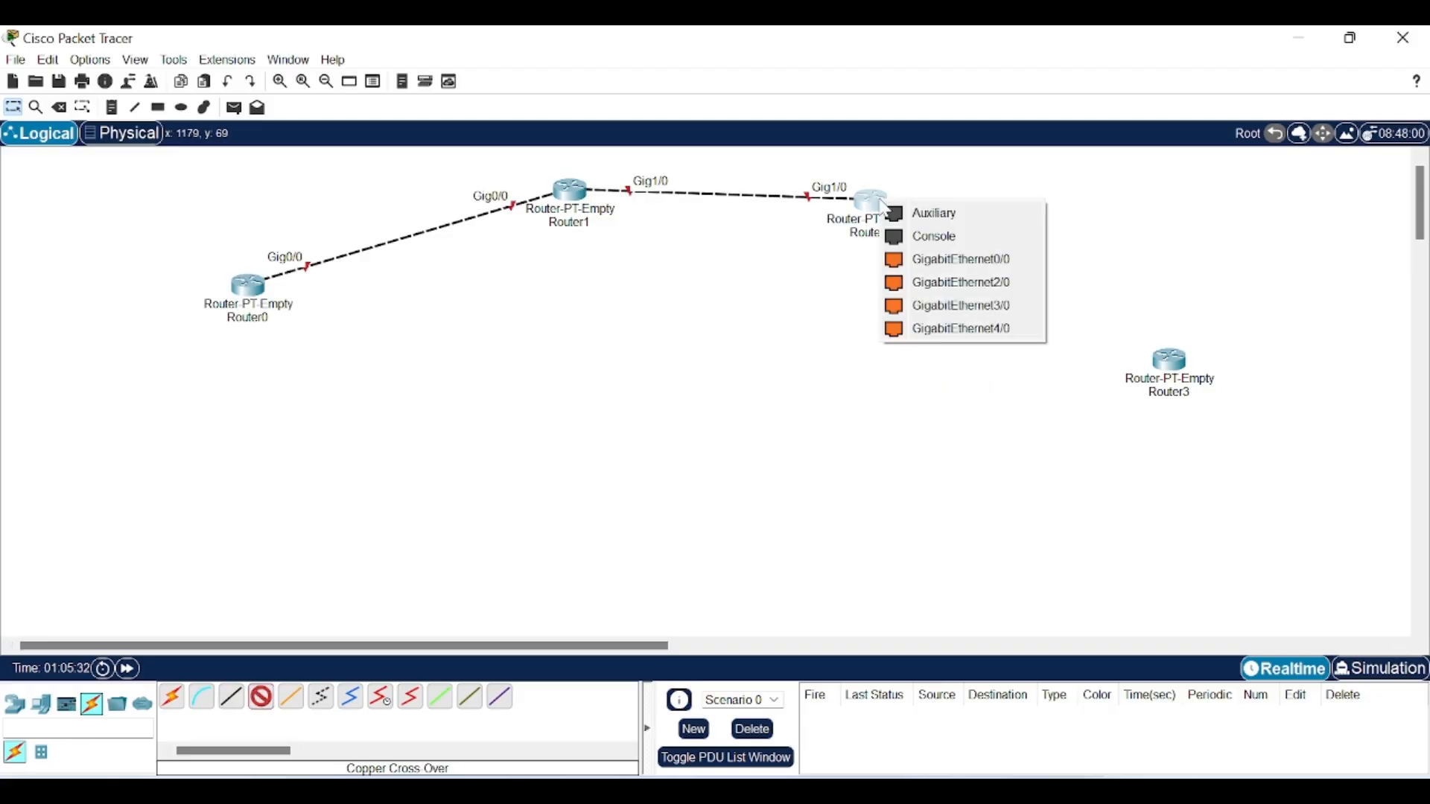
pyautogui.click(918, 262)
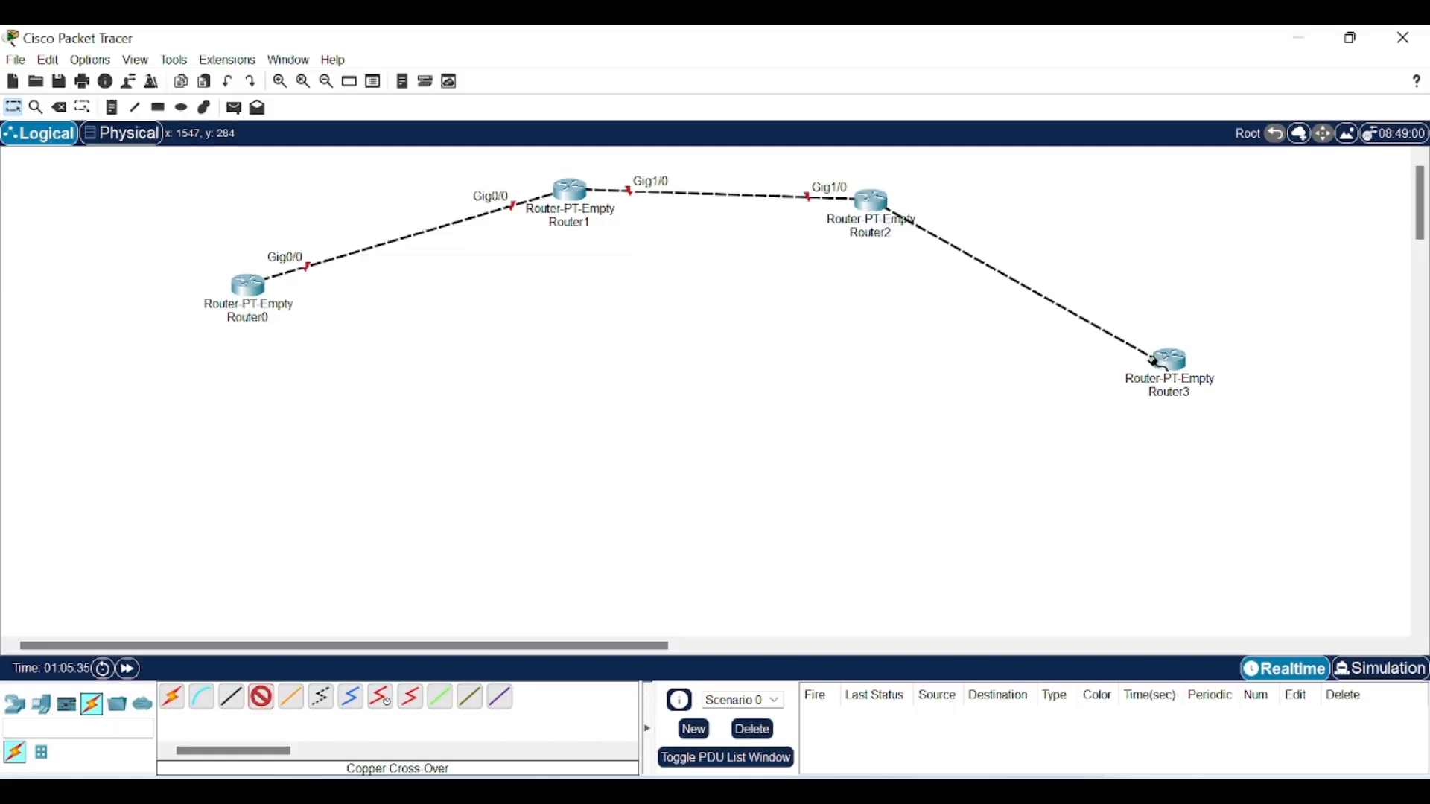
pyautogui.click(1163, 363)
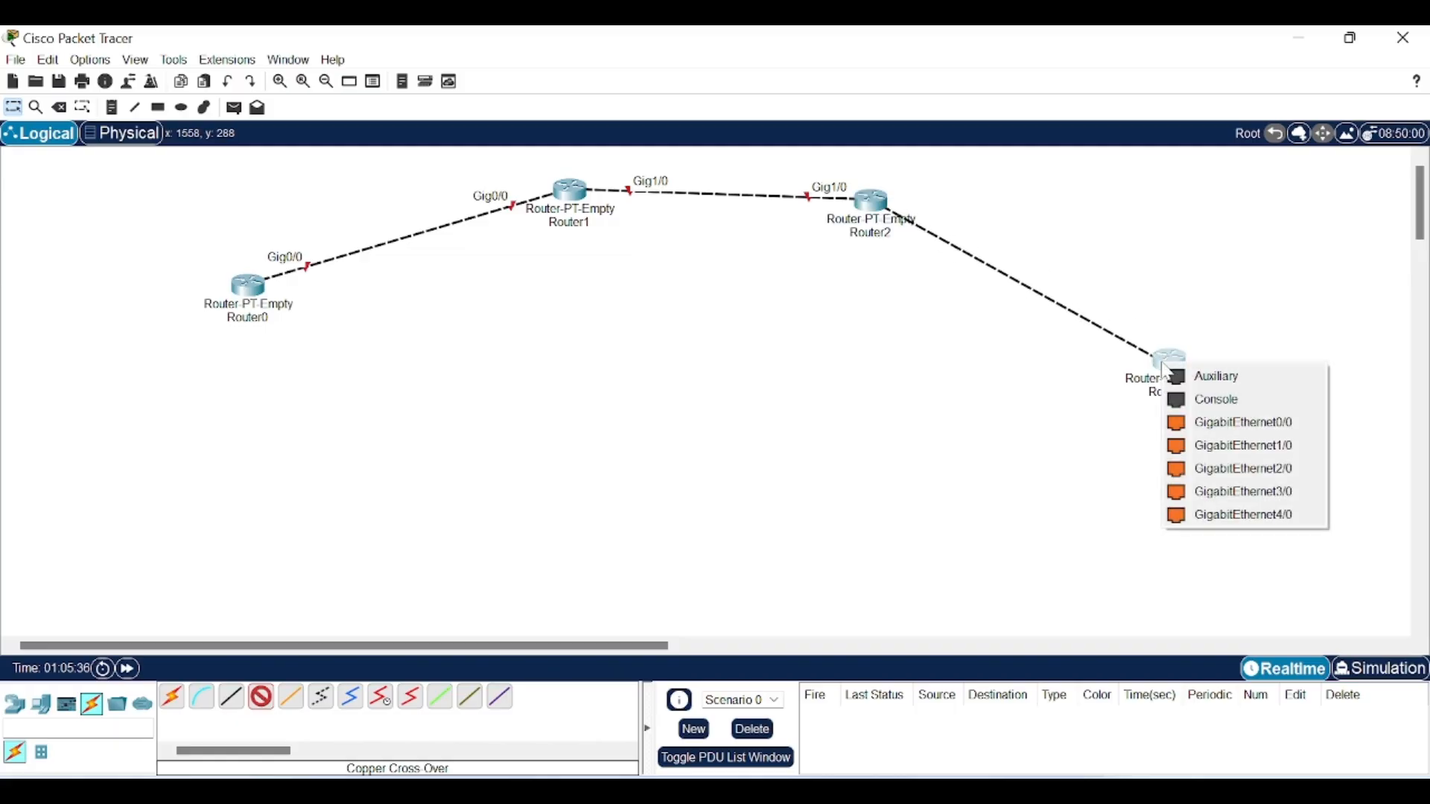
pyautogui.click(1190, 428)
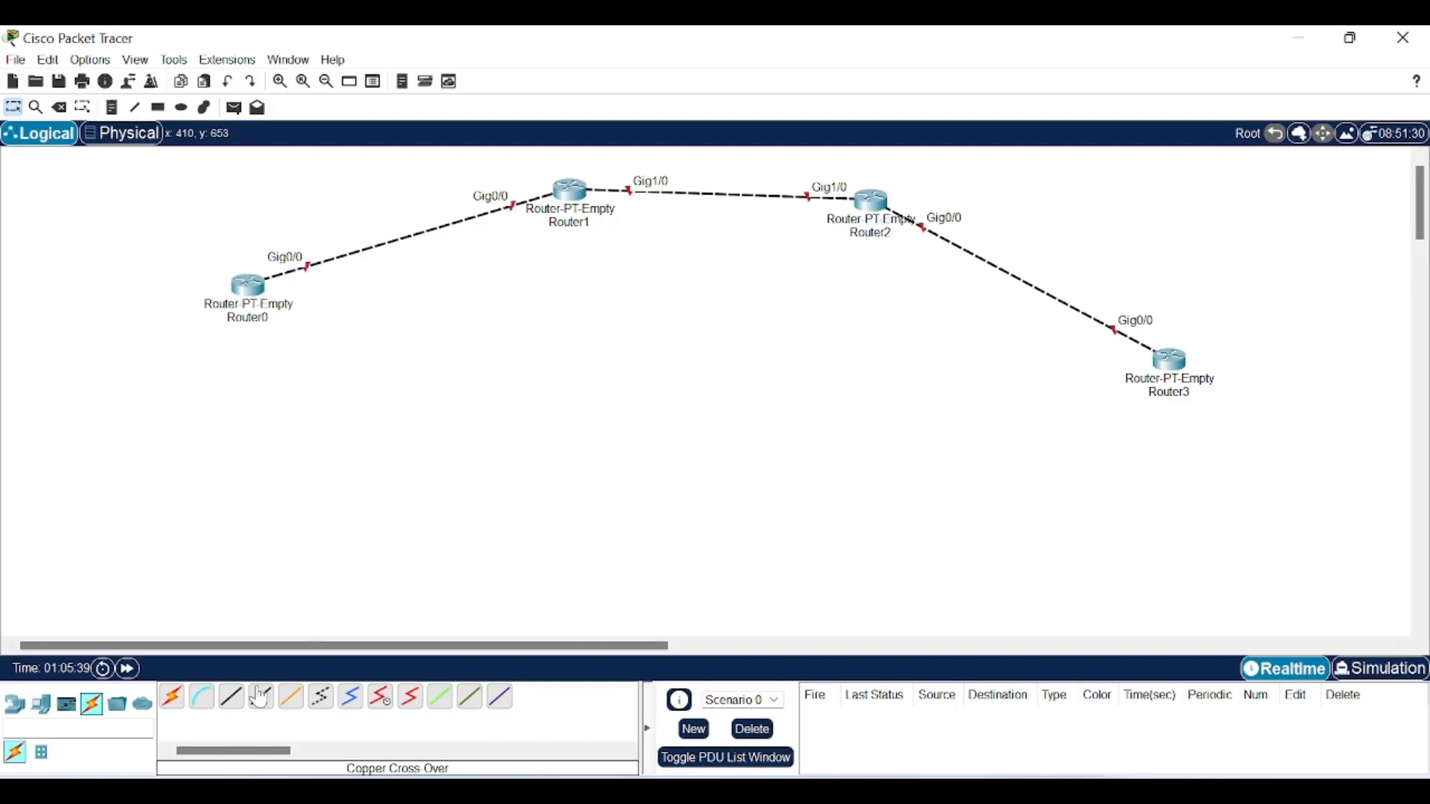
# Step: Connect Router0's GigabitEthernet1/0 to Router3's GigabitEthernet1/0 with a copper cross-over cable
pyautogui.click(267, 703)
pyautogui.click(257, 298)
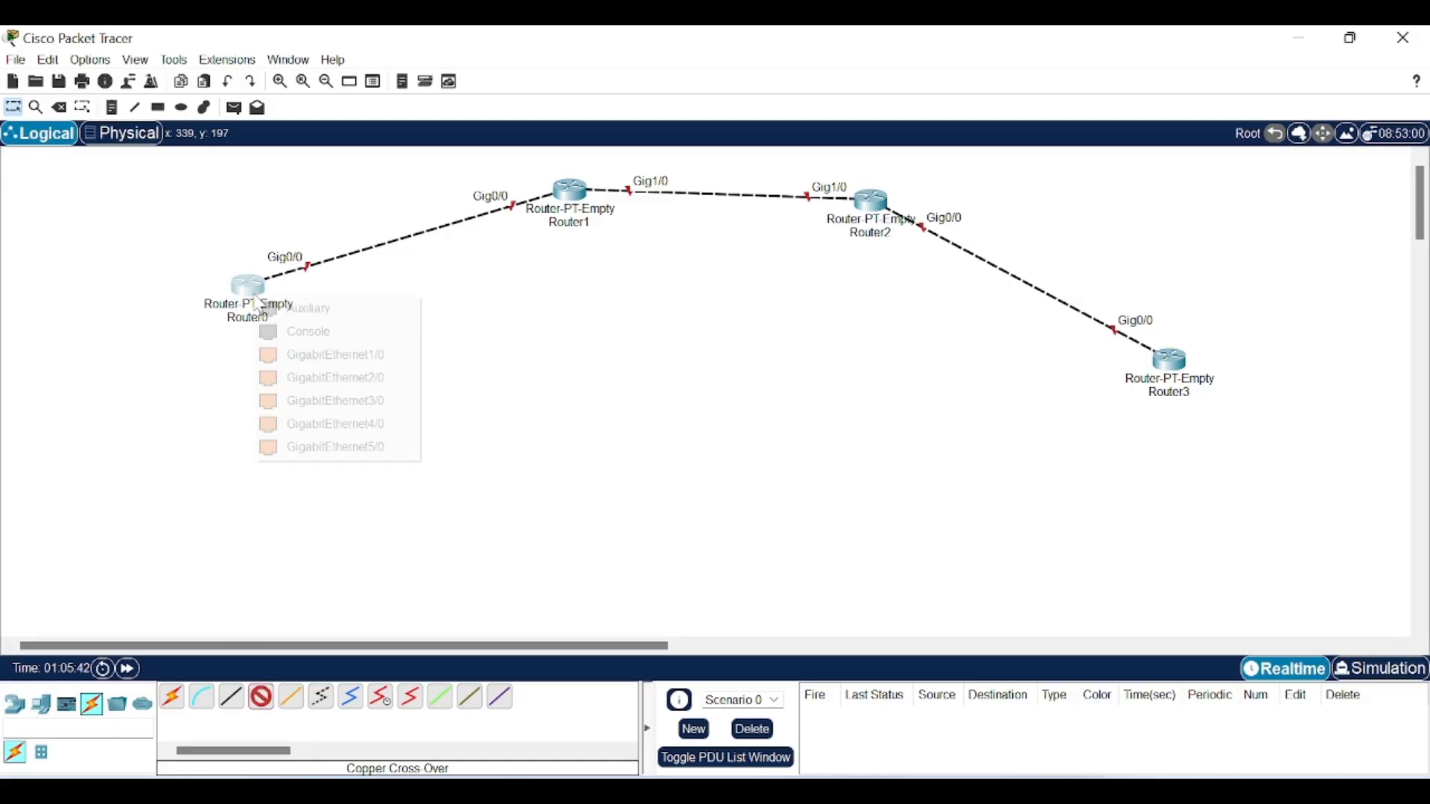
pyautogui.click(297, 361)
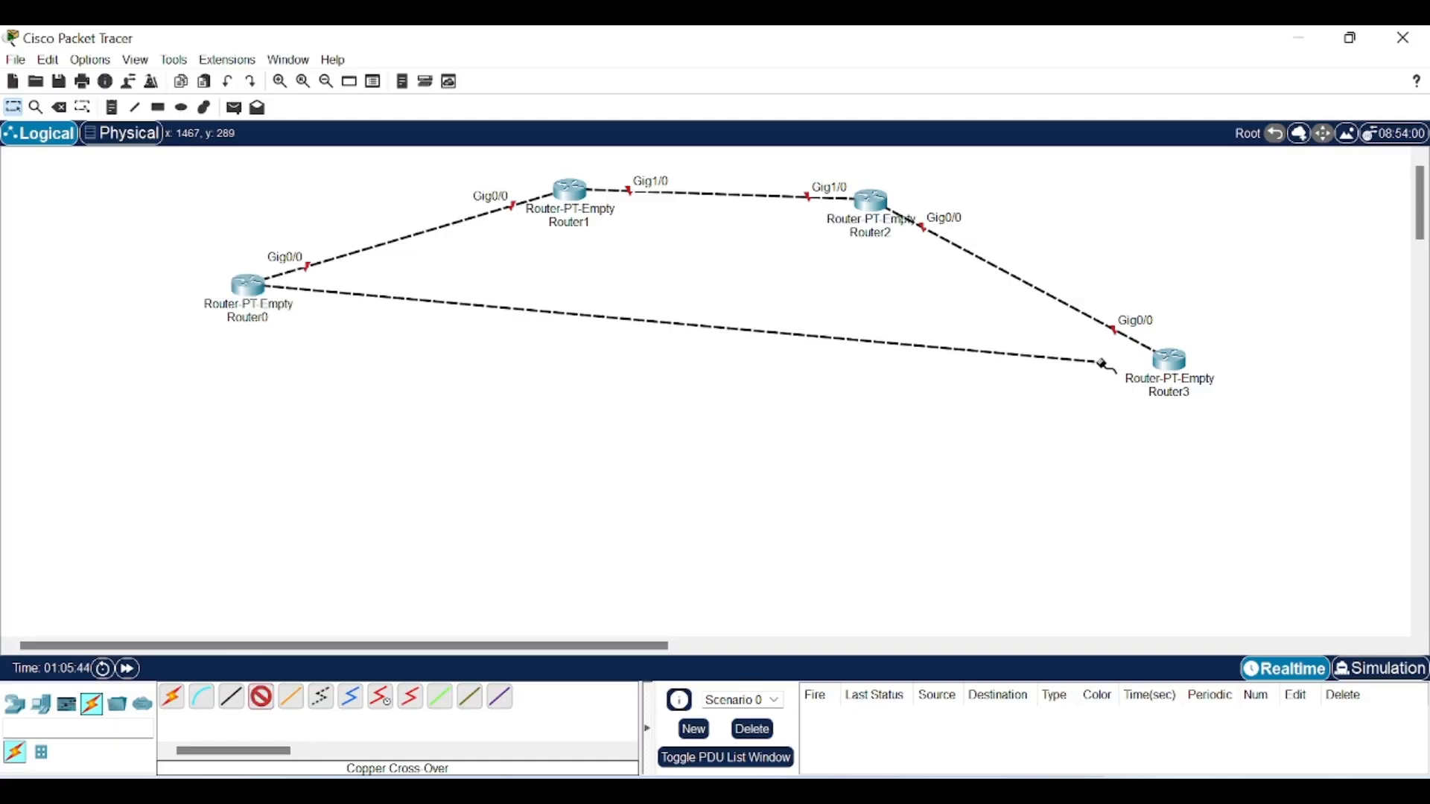
pyautogui.click(1171, 366)
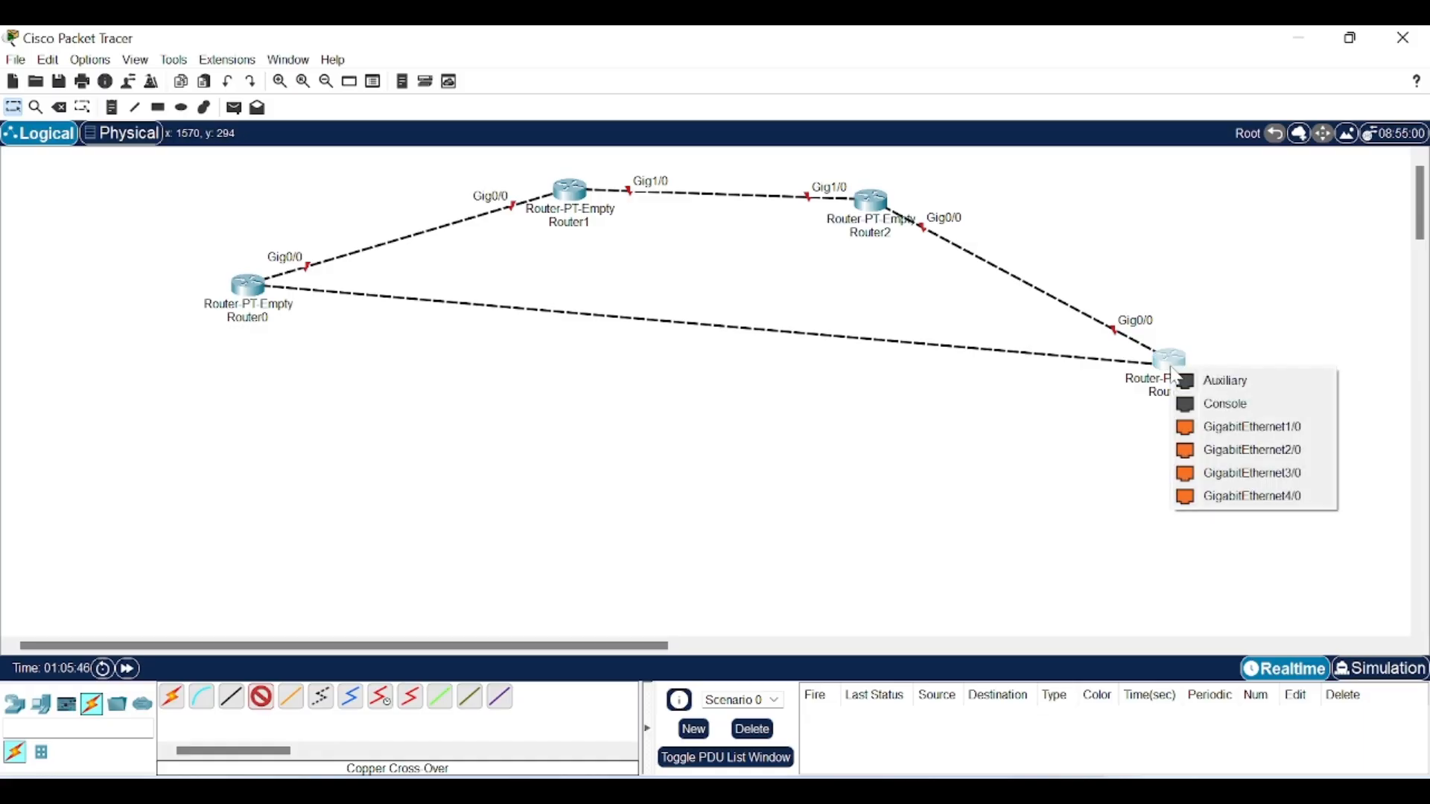
pyautogui.click(1202, 429)
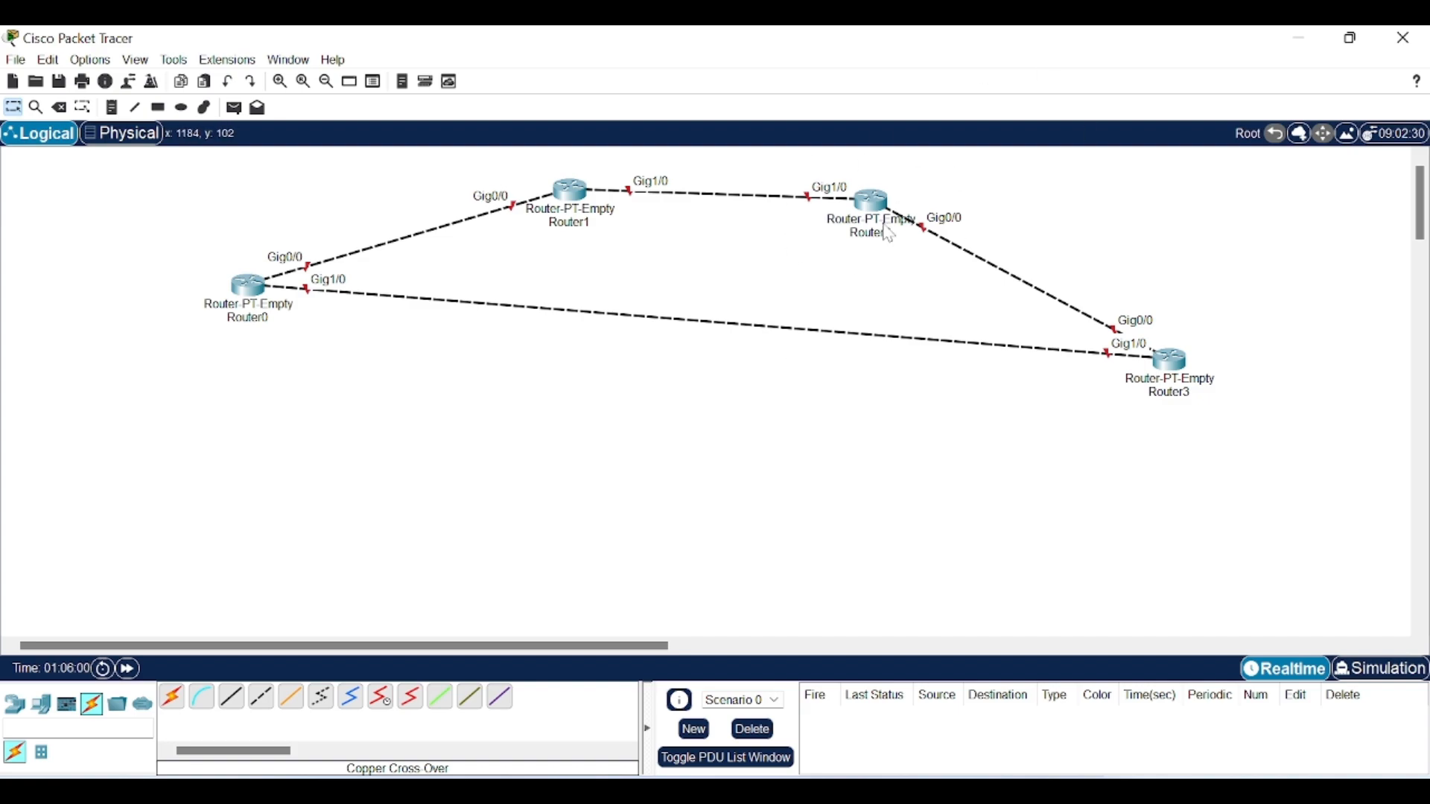
# Step: Place two 2960 switches side by side in the empty area below Router0
pyautogui.moveTo(889, 232)
pyautogui.click(14, 703)
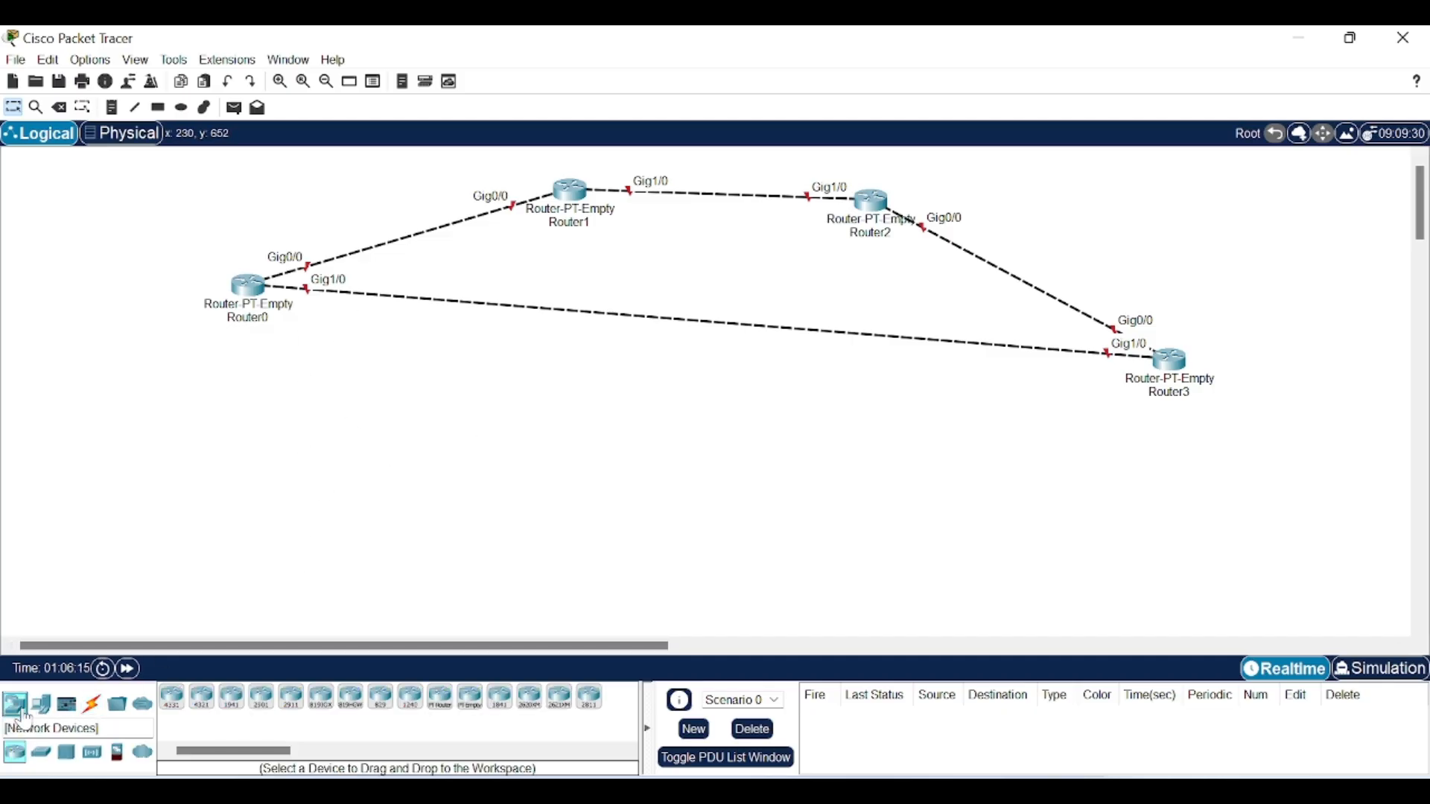
pyautogui.click(43, 708)
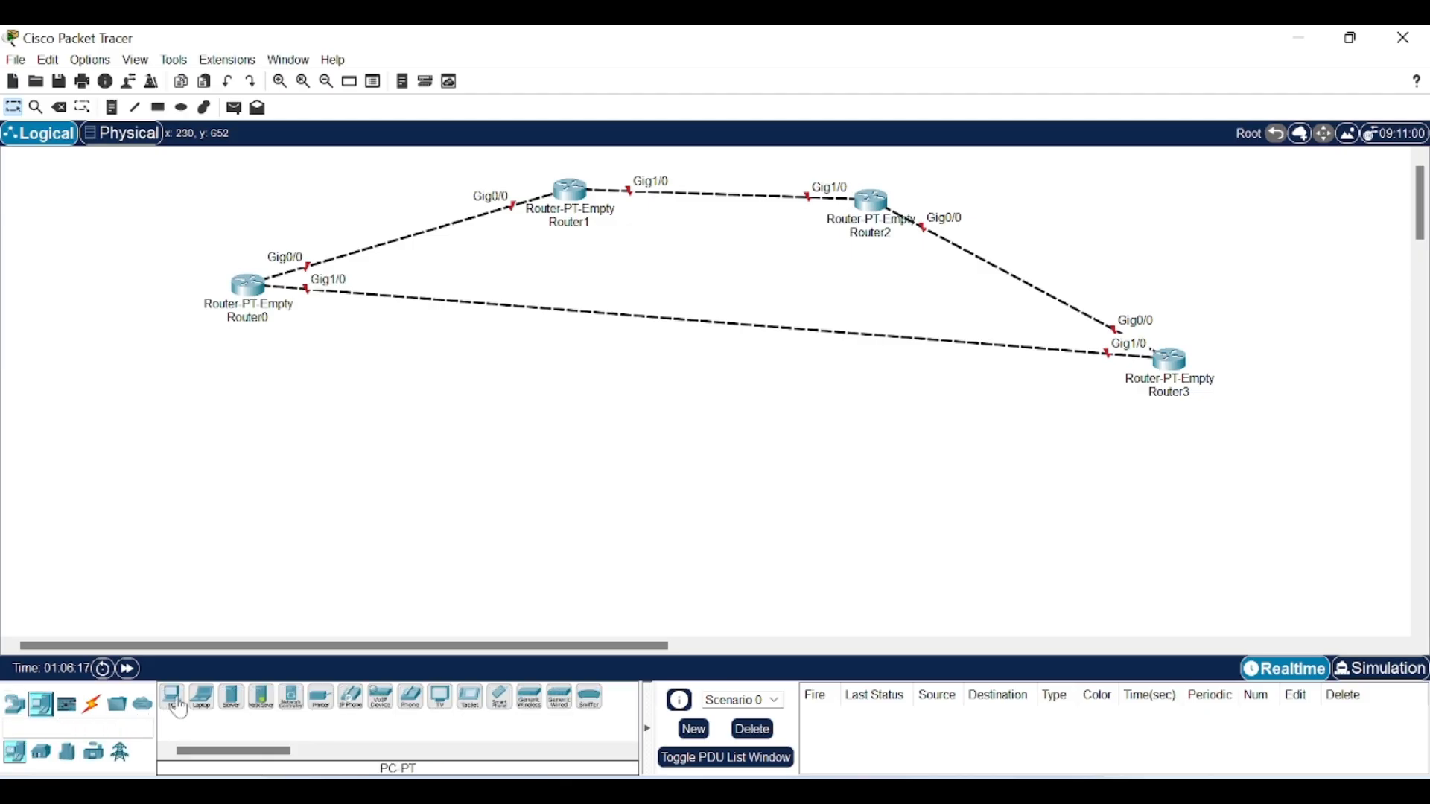
pyautogui.click(14, 703)
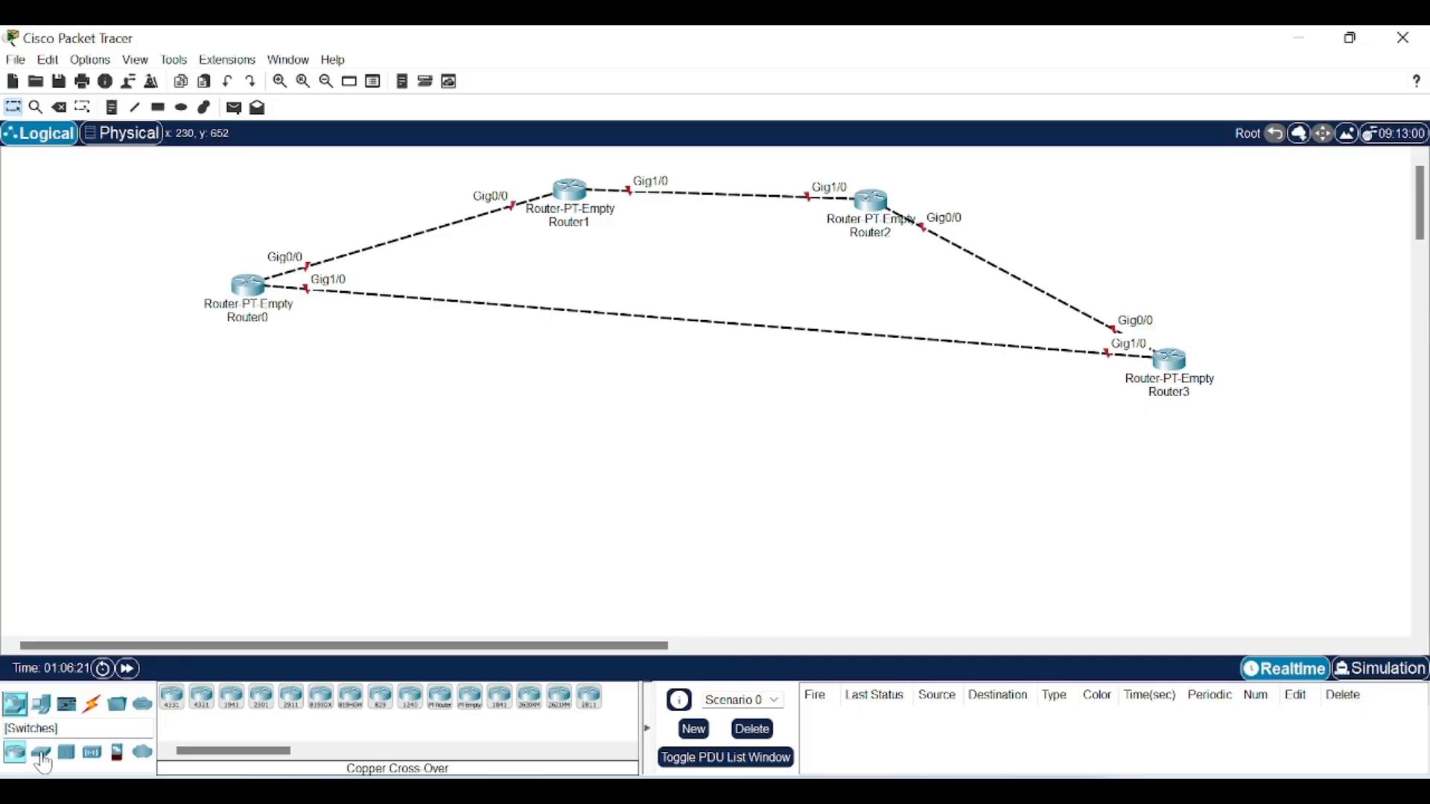
pyautogui.click(41, 752)
pyautogui.click(173, 704)
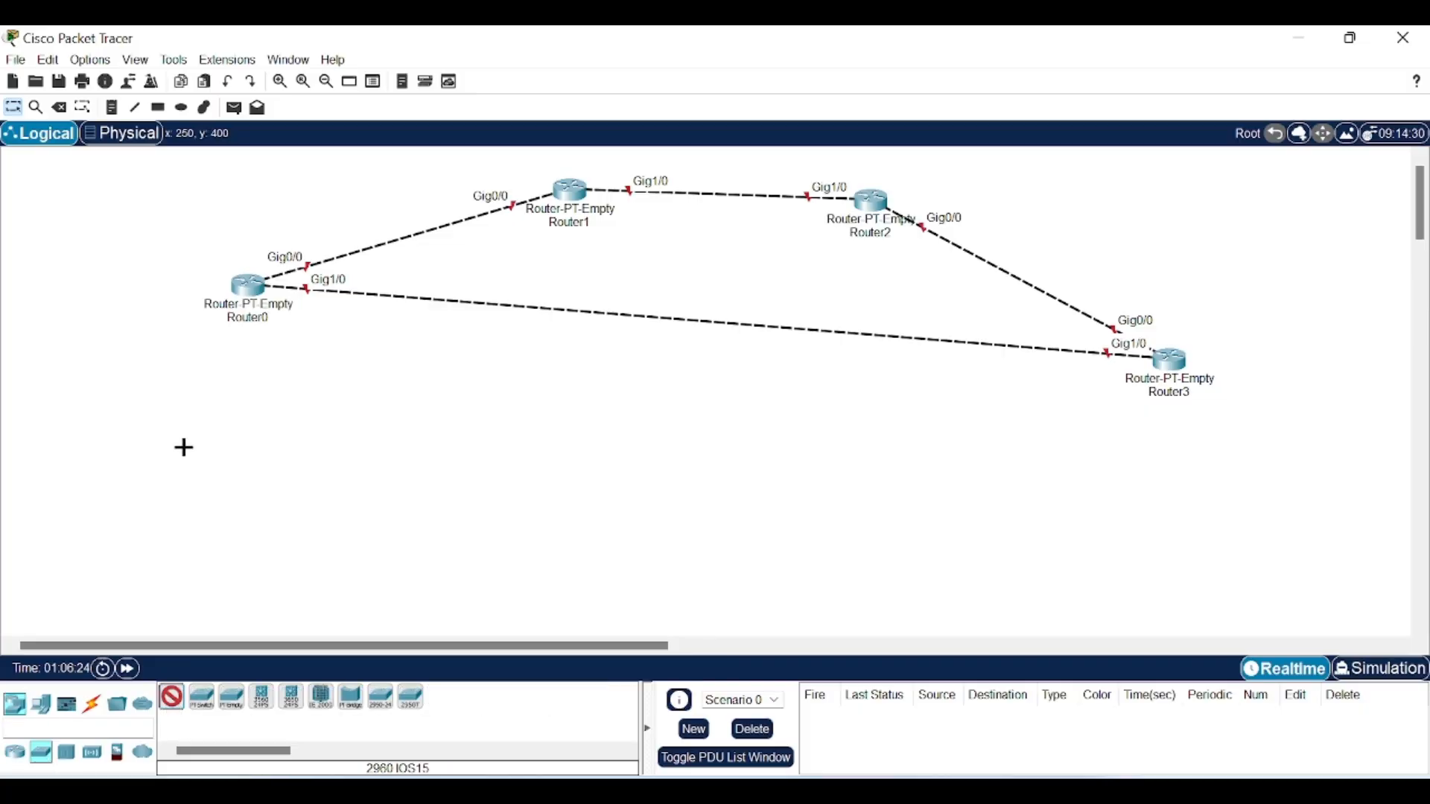
pyautogui.click(148, 458)
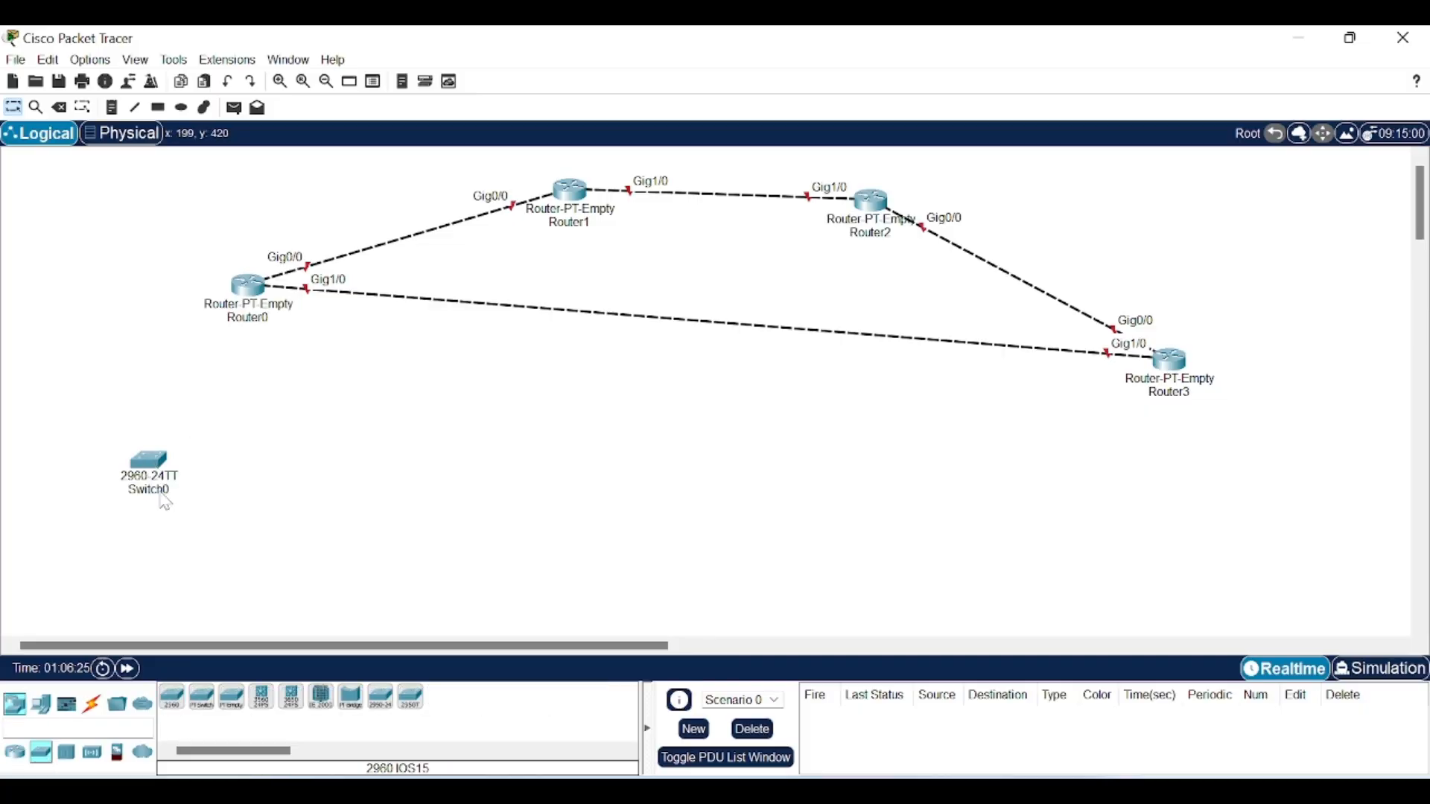
pyautogui.click(176, 707)
pyautogui.click(268, 470)
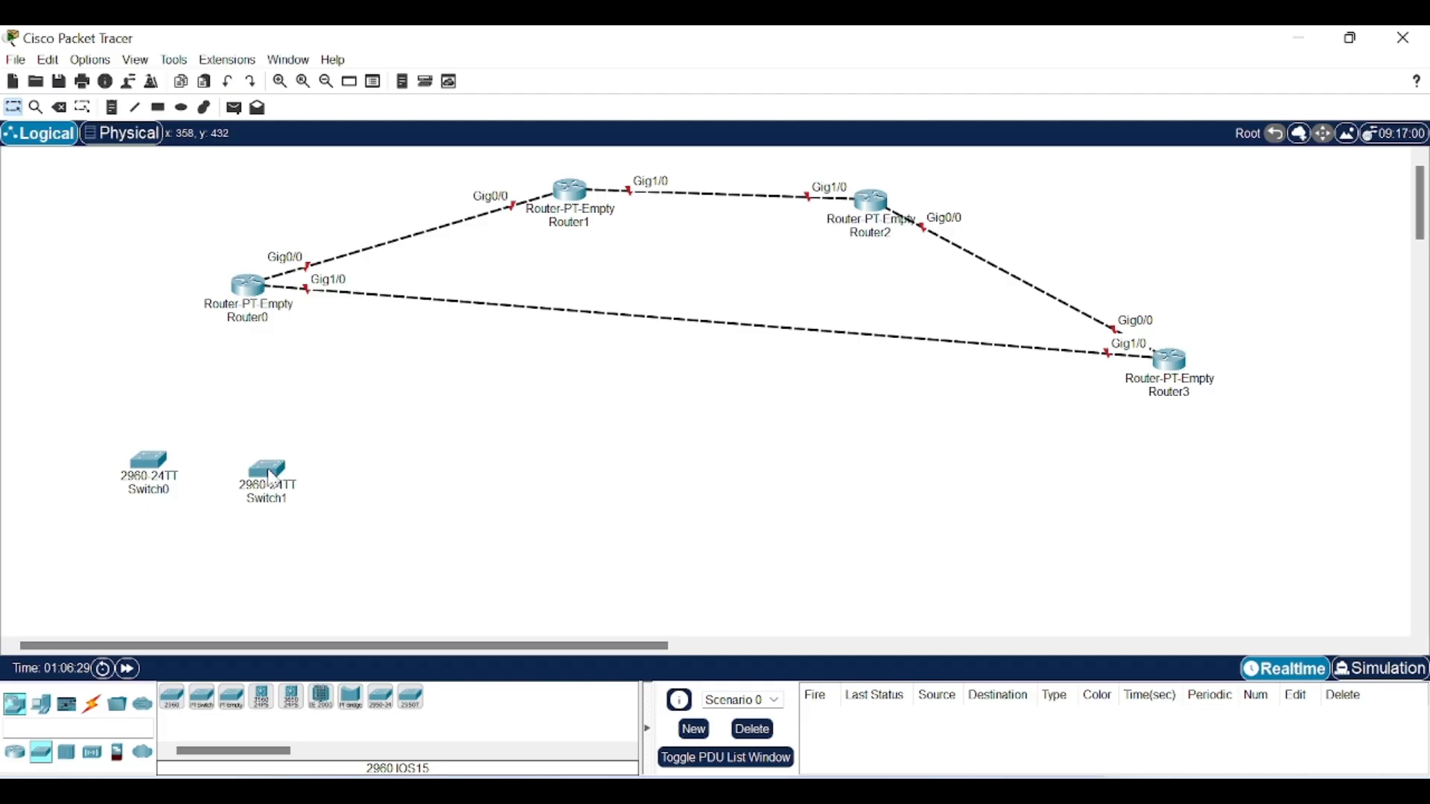
# Step: Move Switch0 and Switch1 together upward, closer to Router0, and clear the selection
pyautogui.moveTo(105, 440); pyautogui.dragTo(356, 557)
pyautogui.moveTo(284, 488); pyautogui.dragTo(292, 414)
pyautogui.click(325, 489)
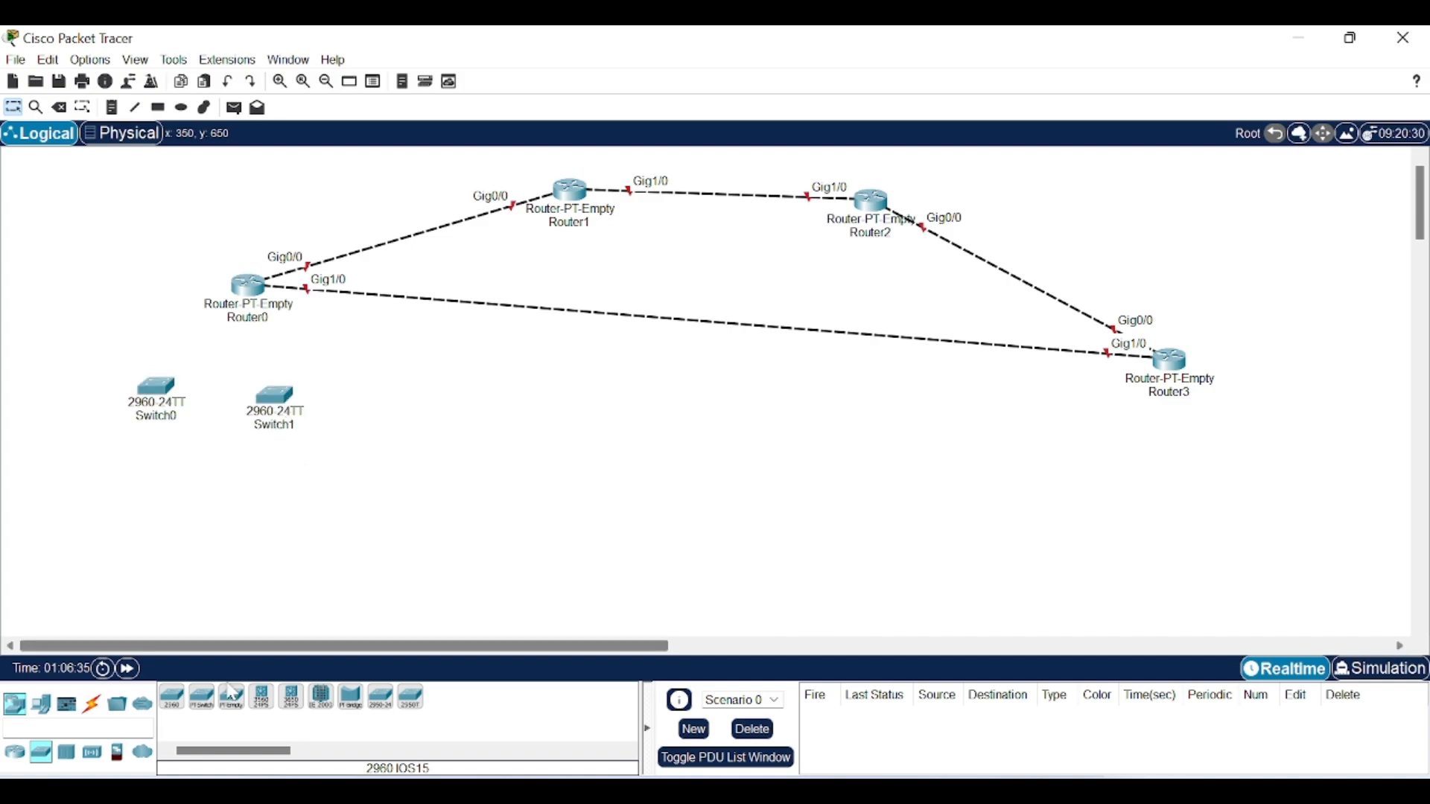
# Step: Place four more 2960 switches: one below Router1, one below Router2 and two below Router3
pyautogui.click(550, 380)
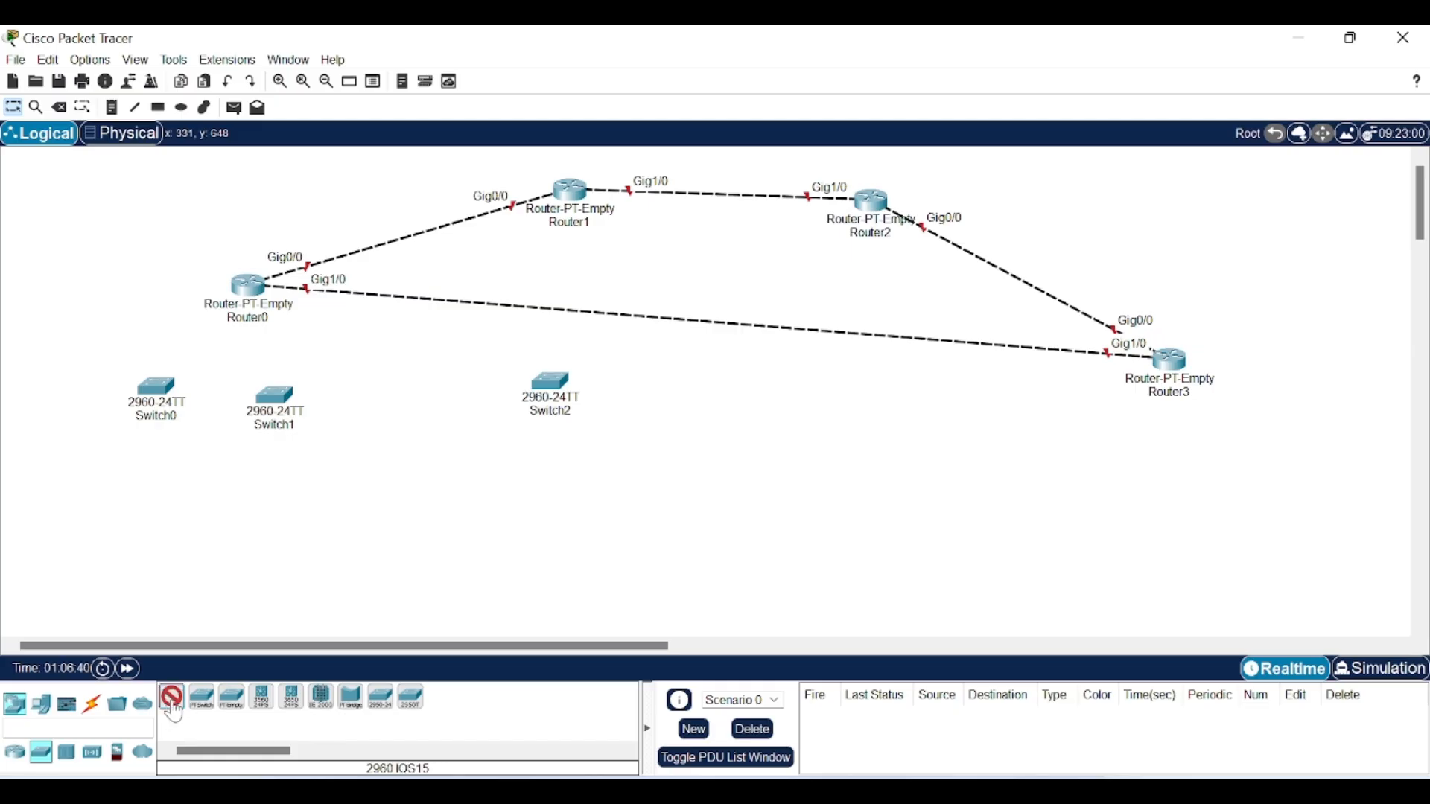
pyautogui.click(866, 386)
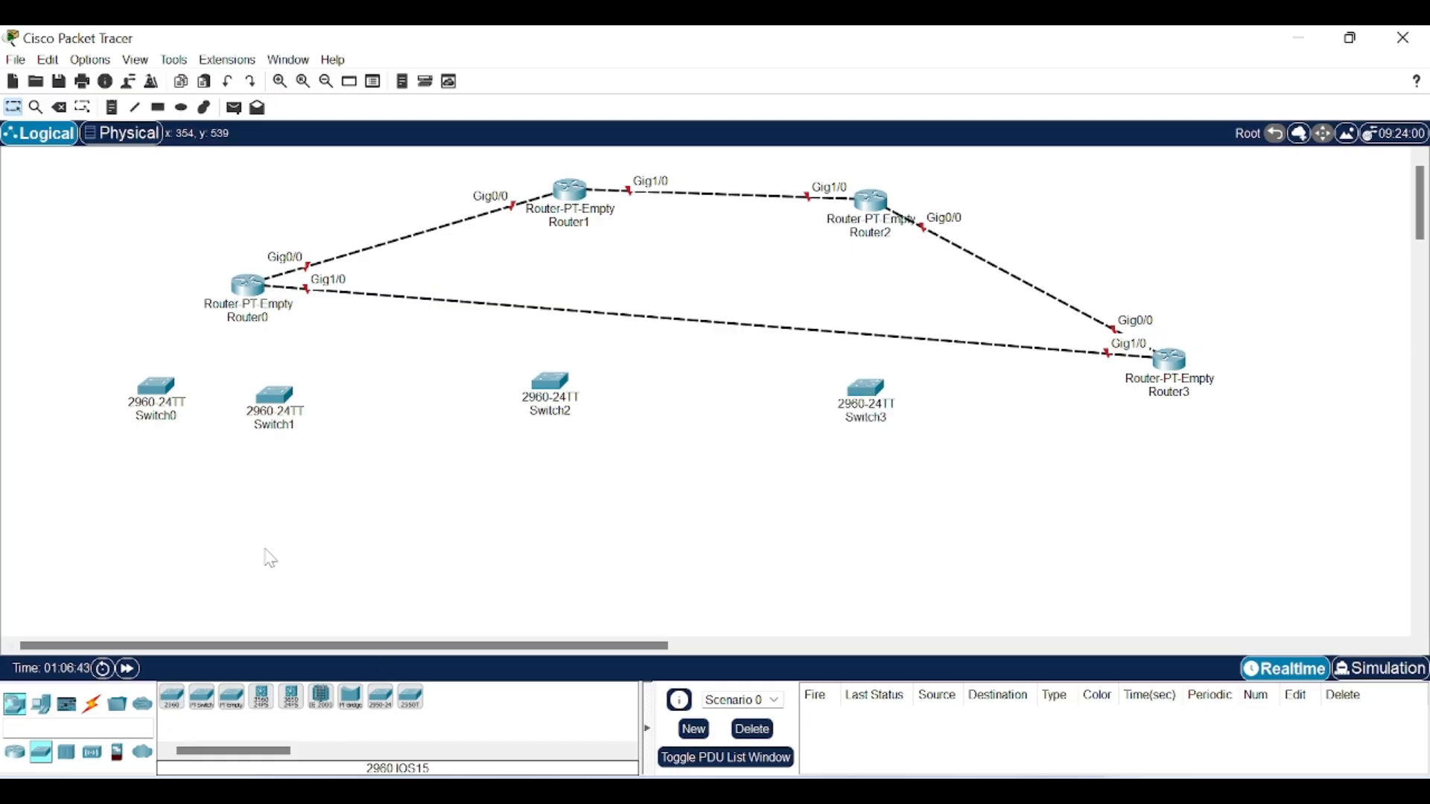
pyautogui.click(172, 704)
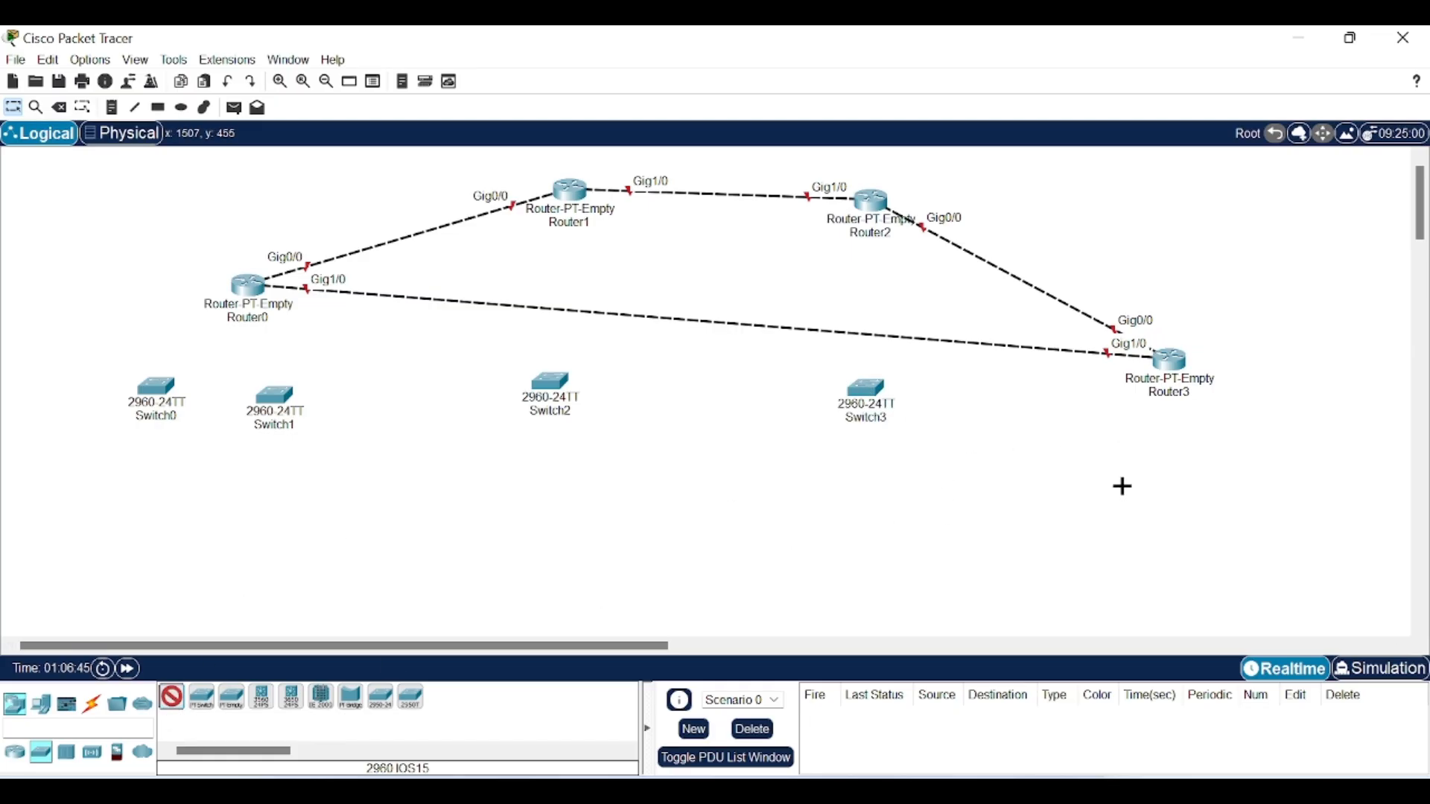
pyautogui.click(1092, 480)
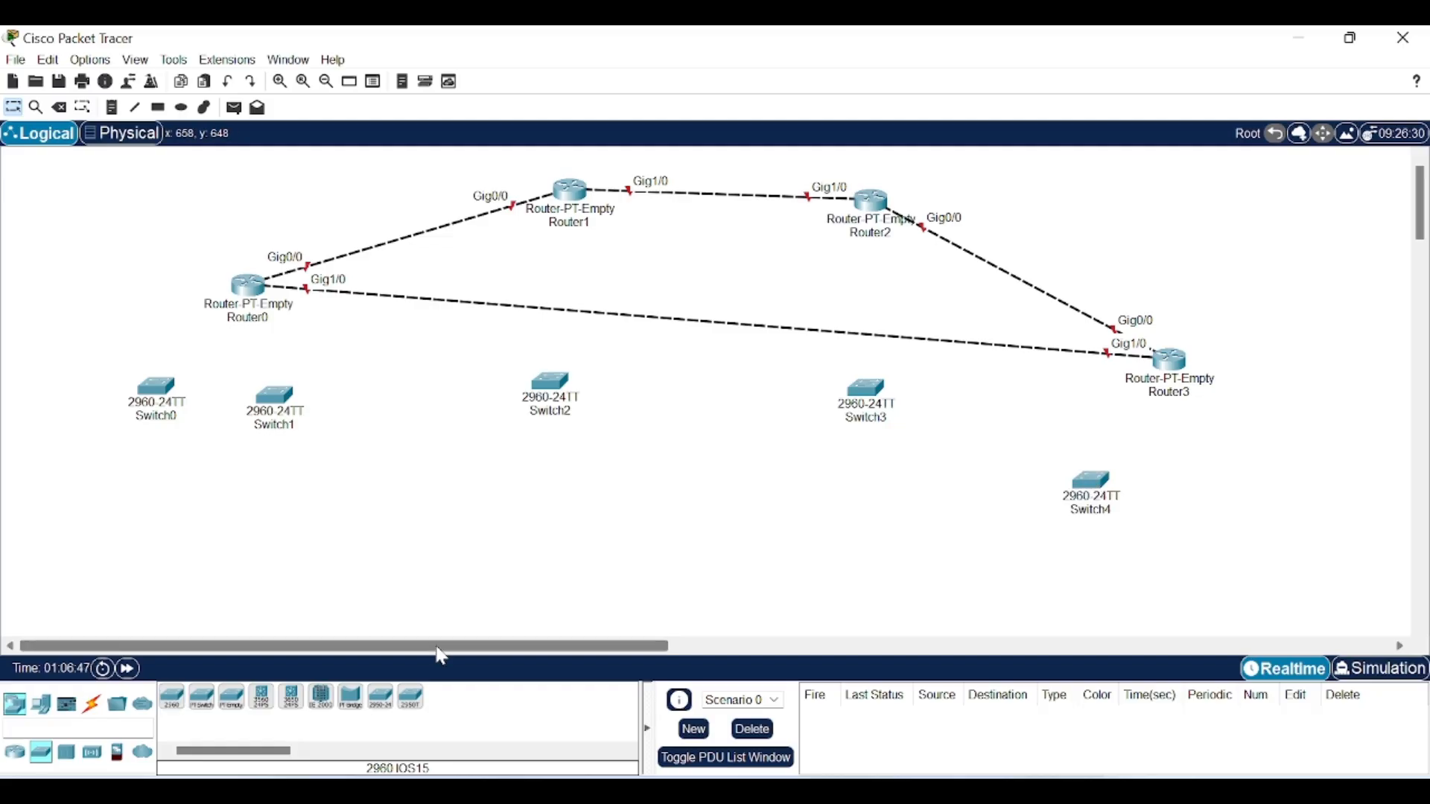
pyautogui.click(174, 706)
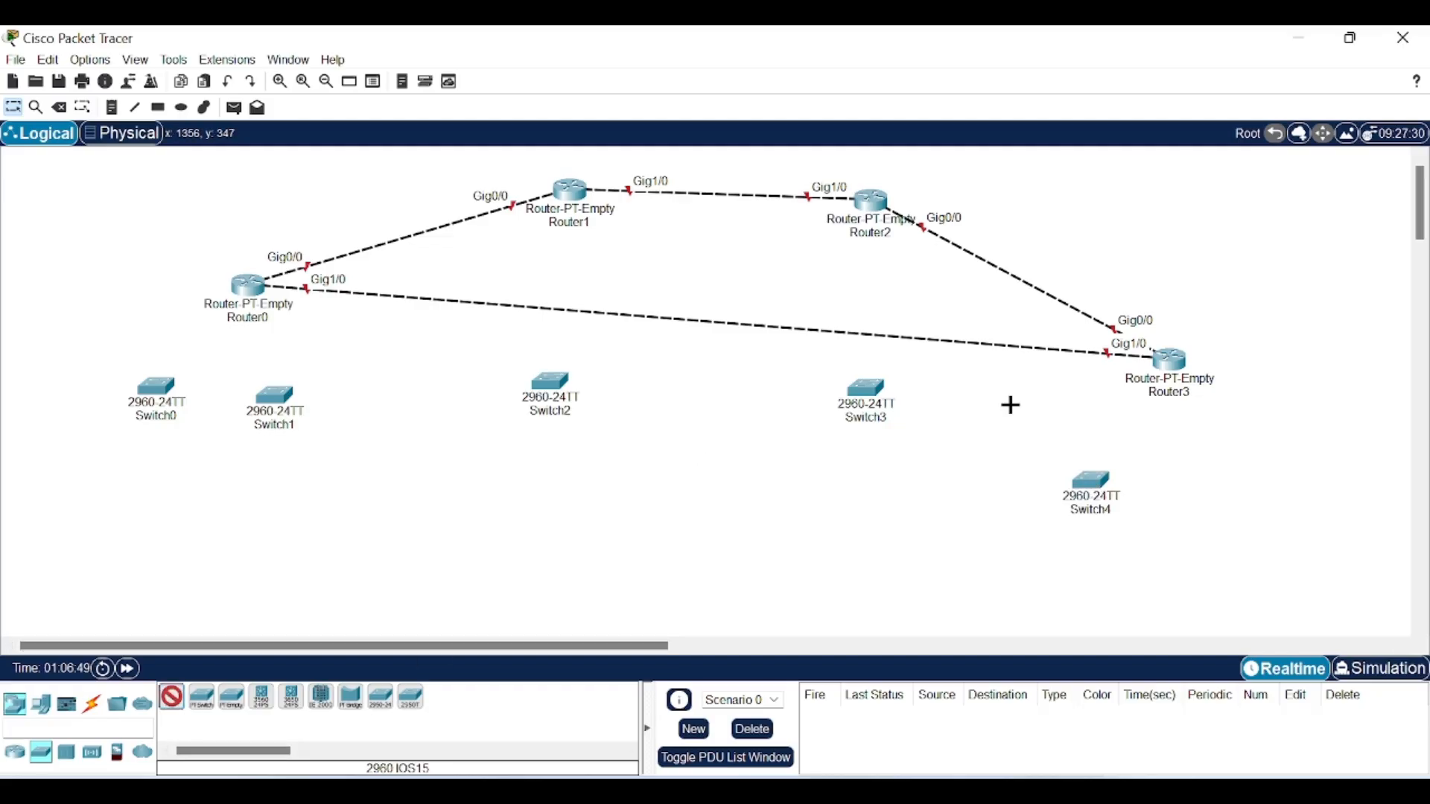
pyautogui.click(1270, 456)
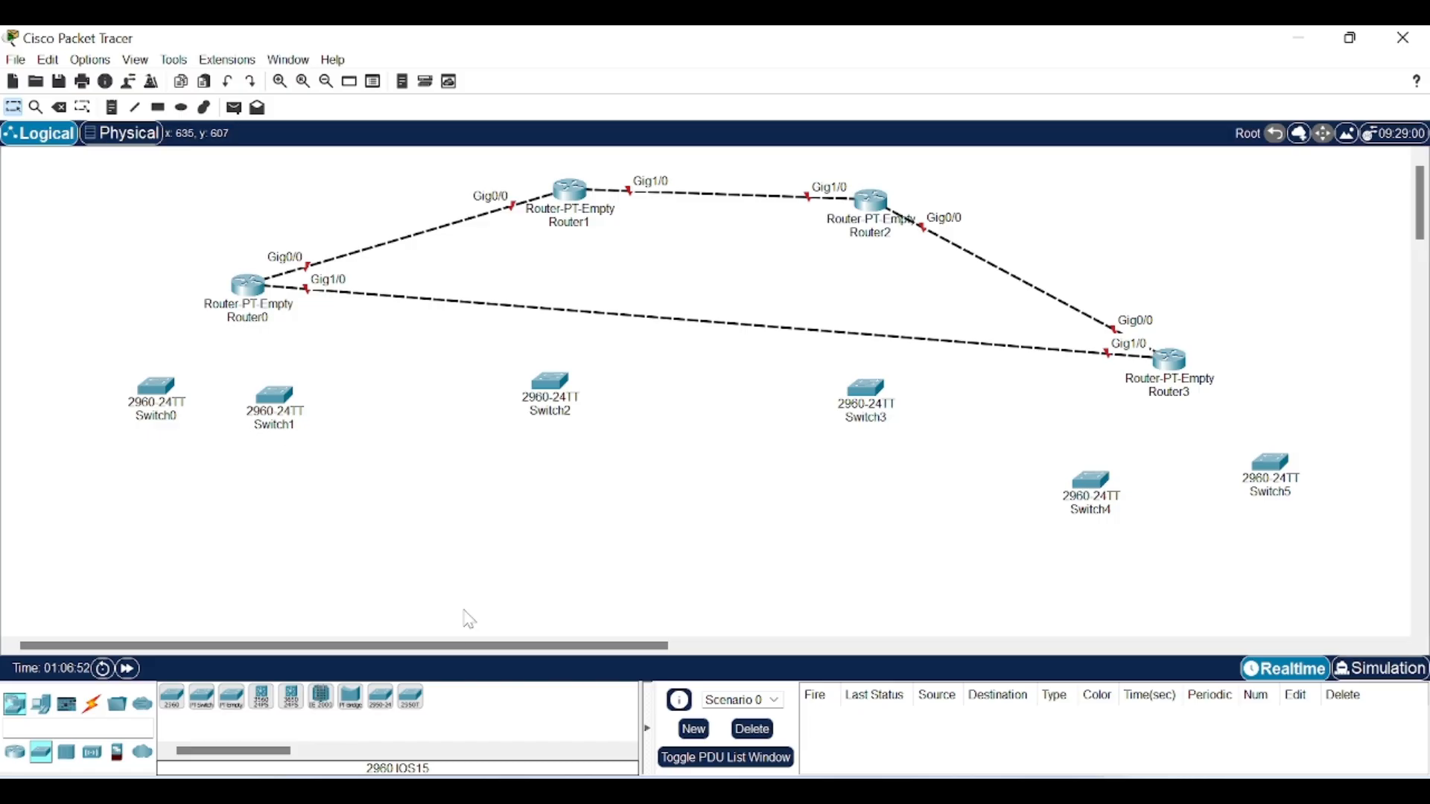
# Step: Connect Router0's GigabitEthernet2/0 to Switch0's FastEthernet0/1 with a copper straight-through cable
pyautogui.click(93, 707)
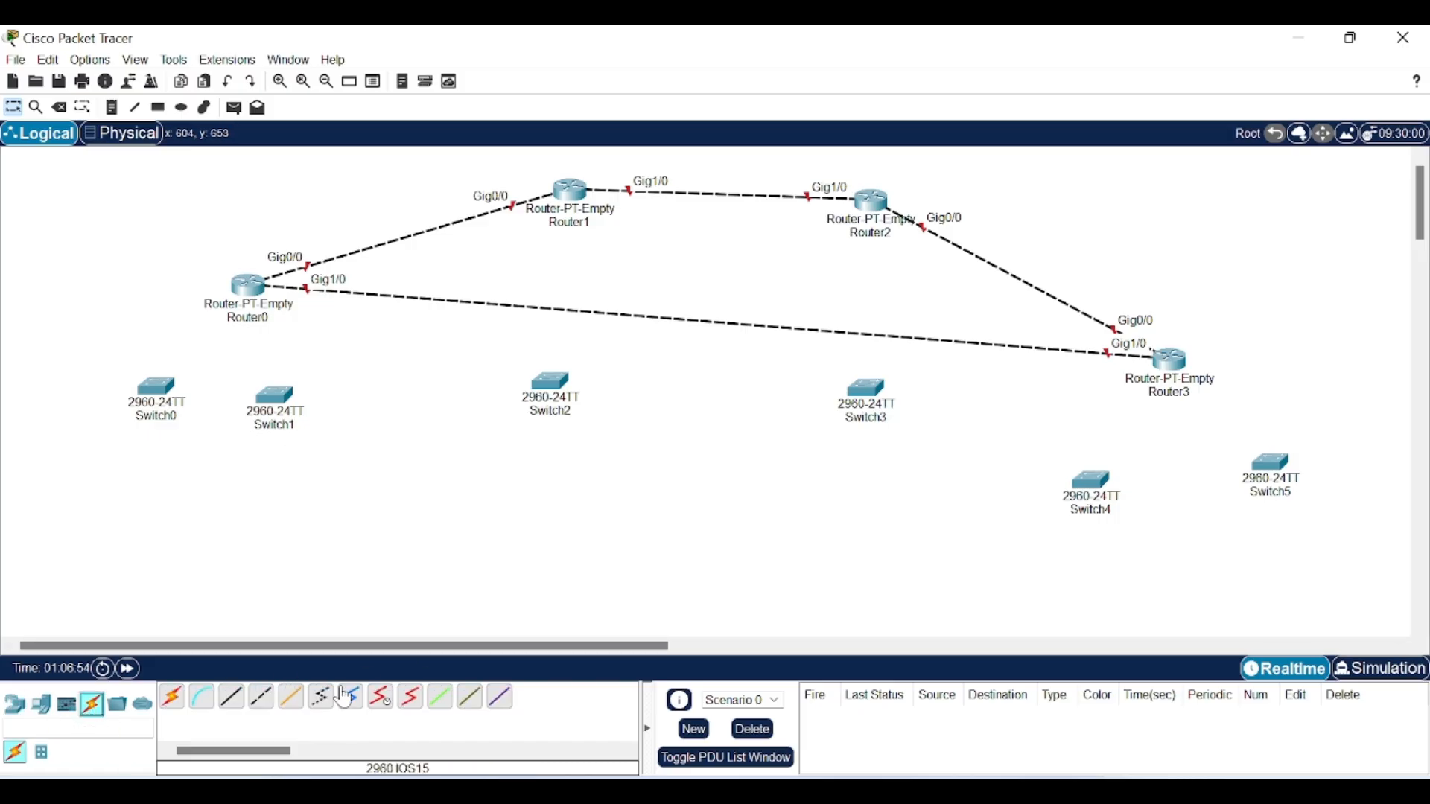
pyautogui.click(253, 291)
pyautogui.click(313, 351)
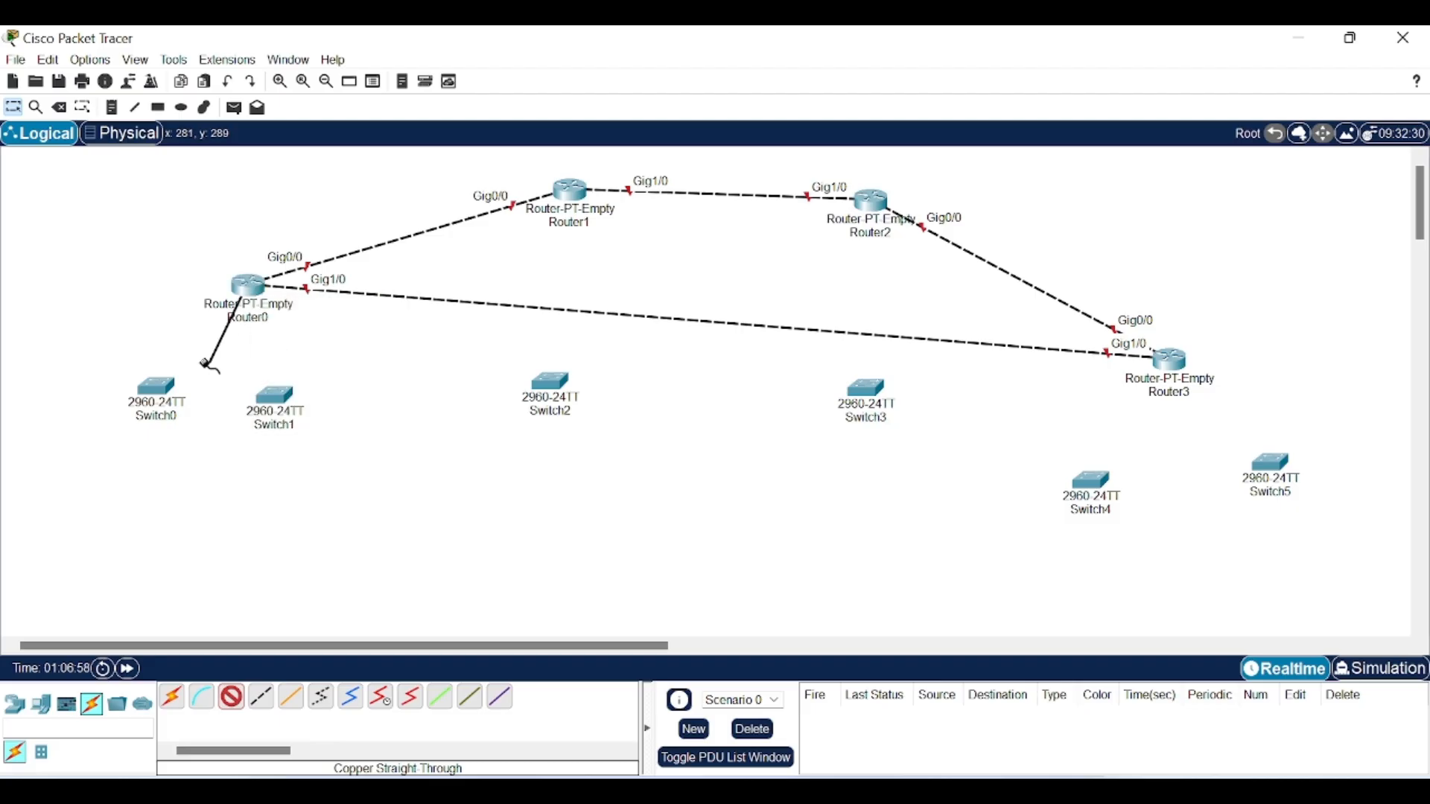
pyautogui.click(157, 387)
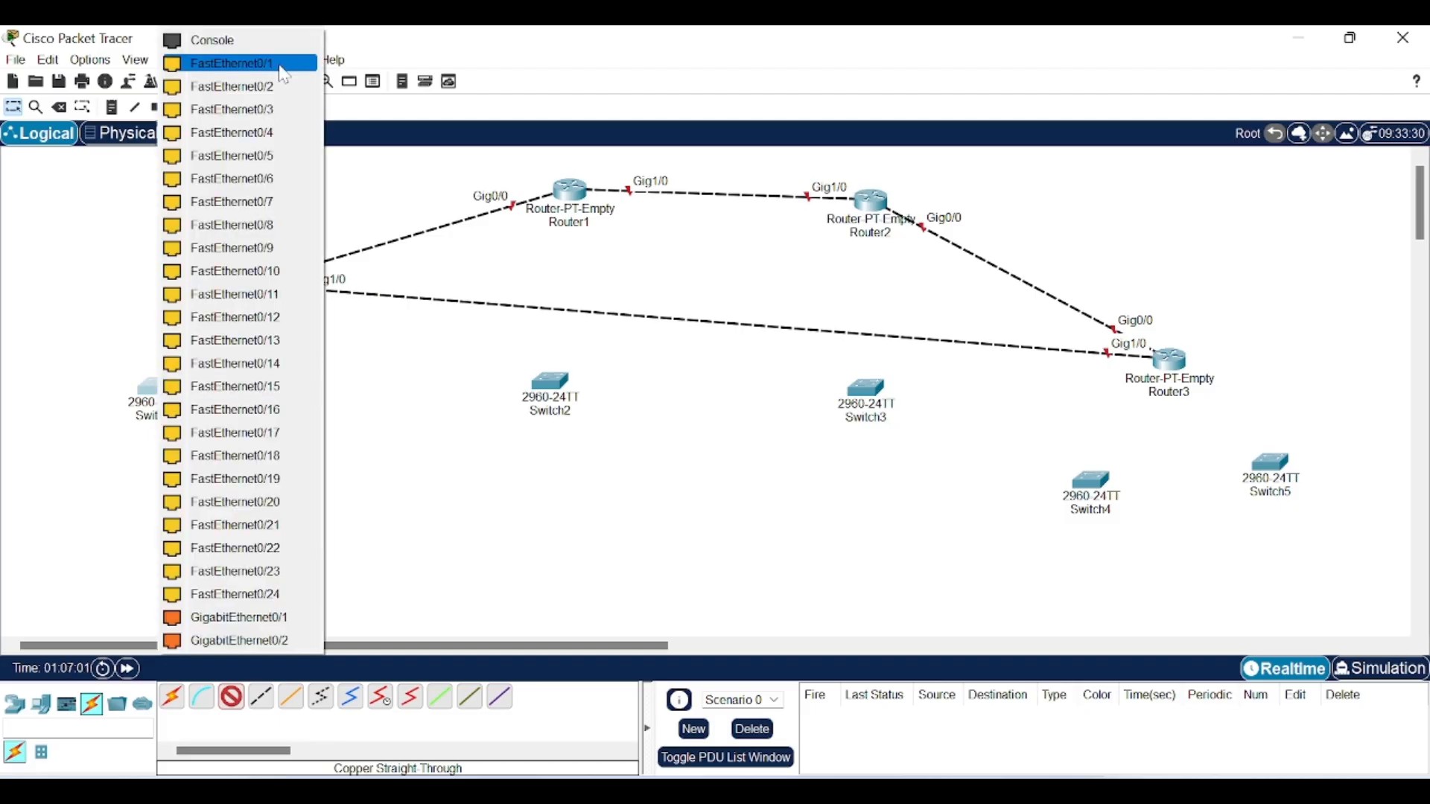
pyautogui.click(281, 64)
# Step: Connect Router0's GigabitEthernet3/0 to Switch1's FastEthernet0/1 with a copper straight-through cable
pyautogui.click(233, 703)
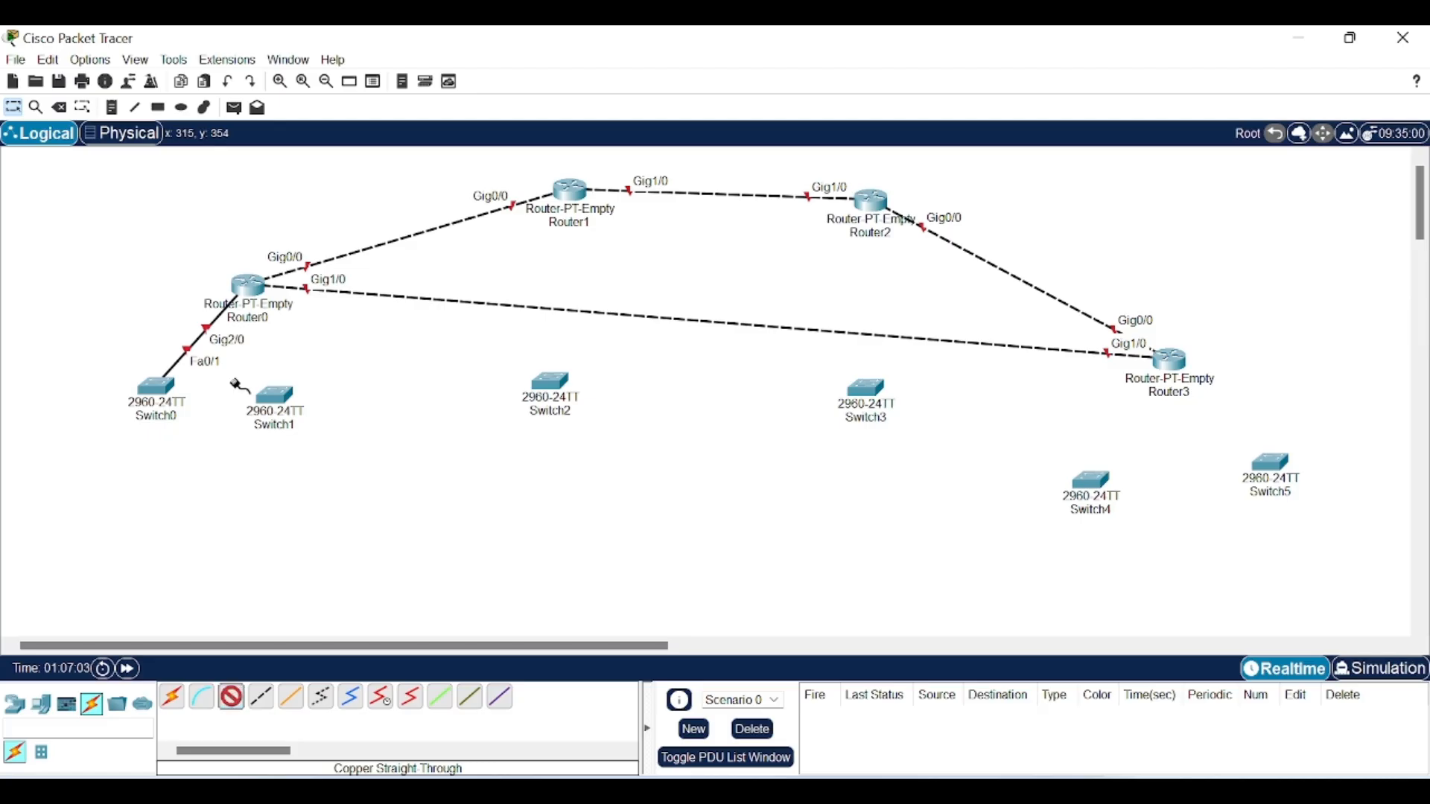
pyautogui.click(252, 289)
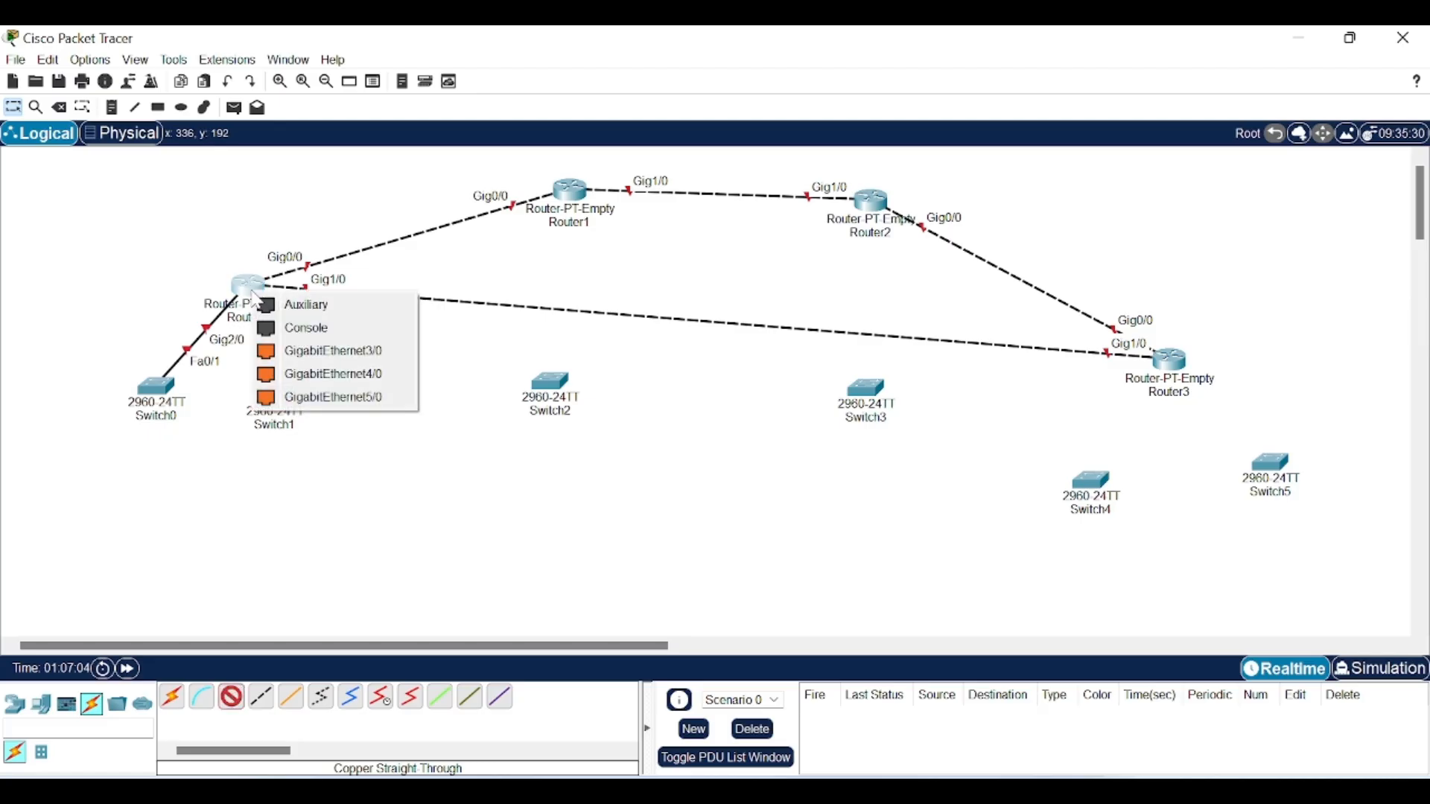
pyautogui.click(319, 356)
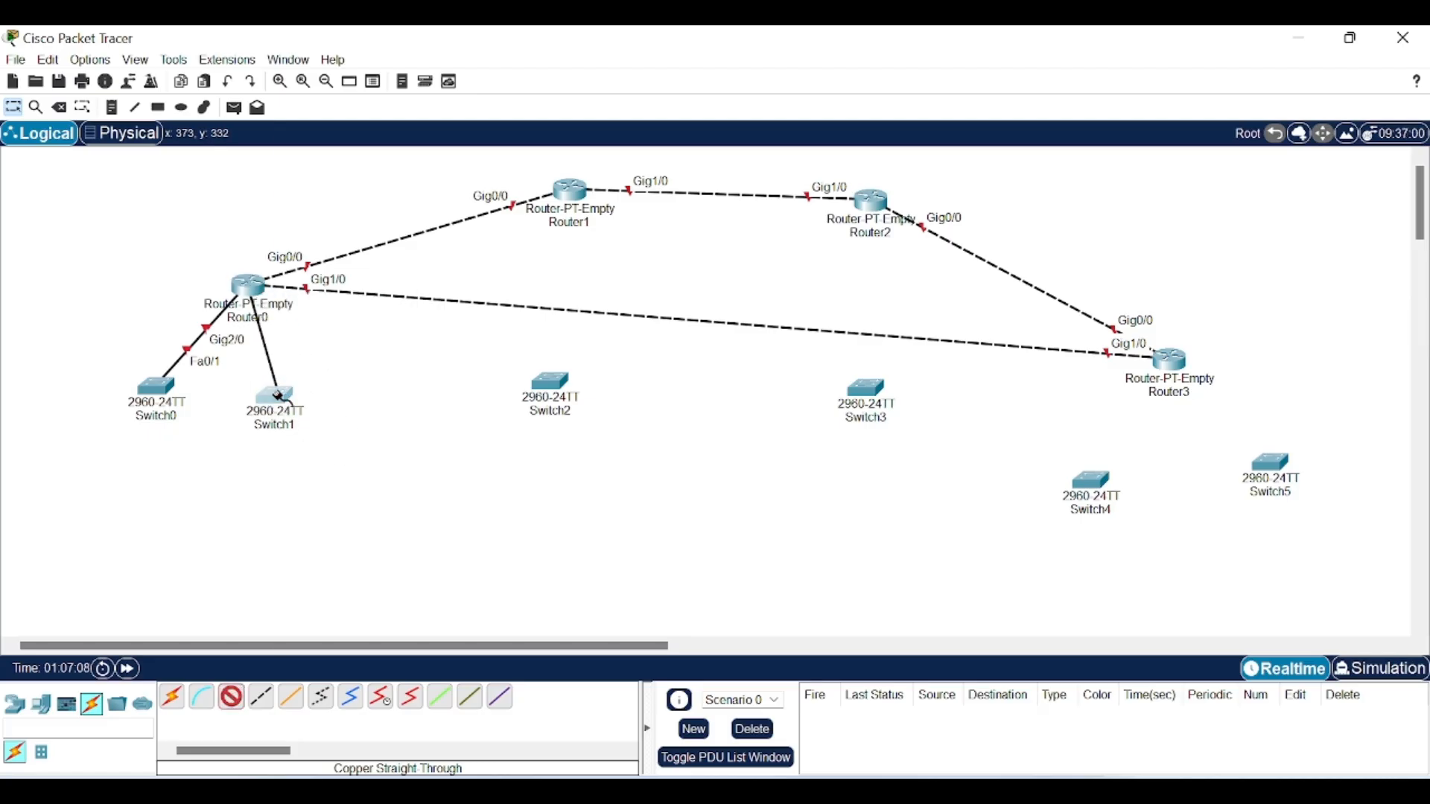
pyautogui.click(278, 396)
pyautogui.click(359, 62)
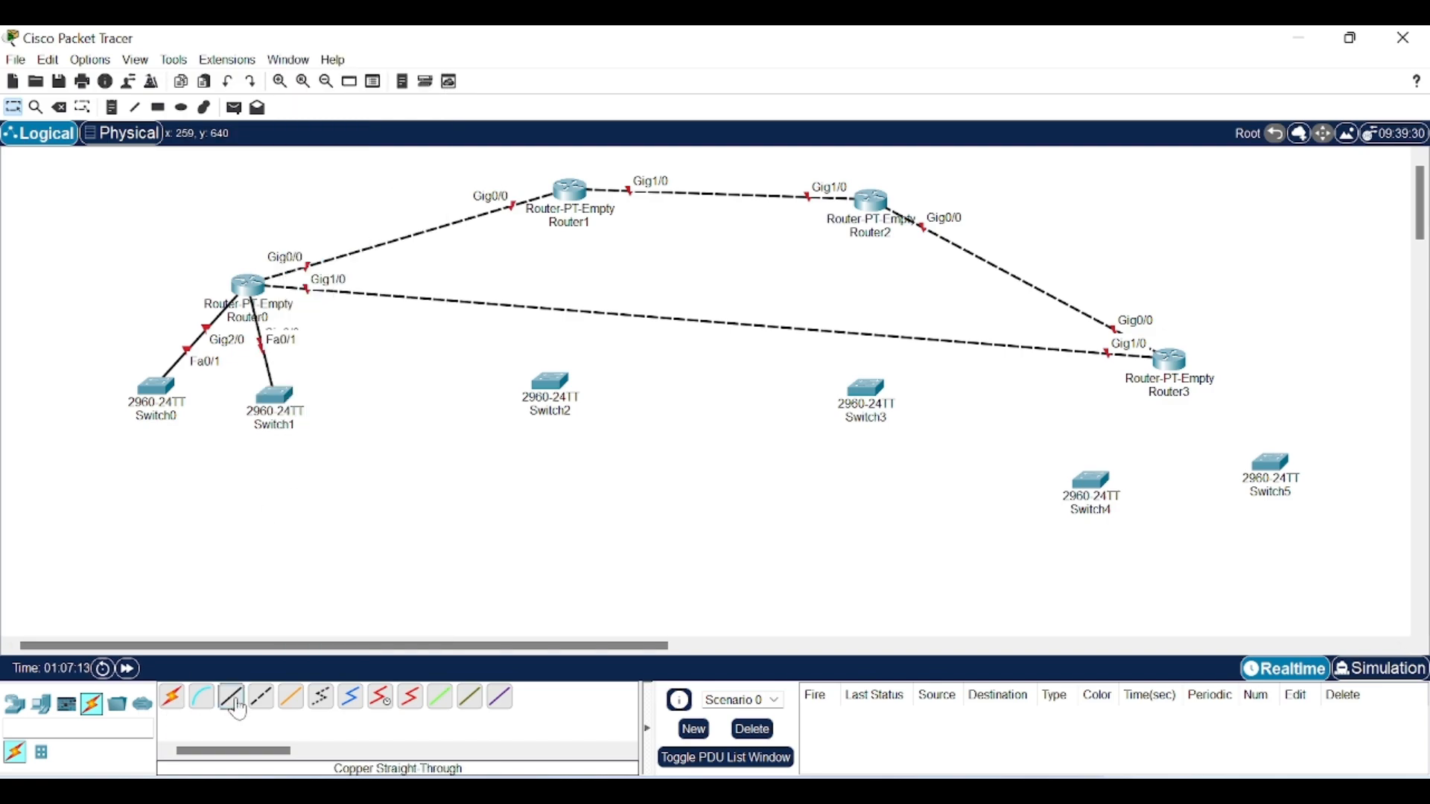
# Step: Connect Router1's GigabitEthernet2/0 to Switch2's GigabitEthernet0/1 with a copper straight-through cable
pyautogui.click(567, 195)
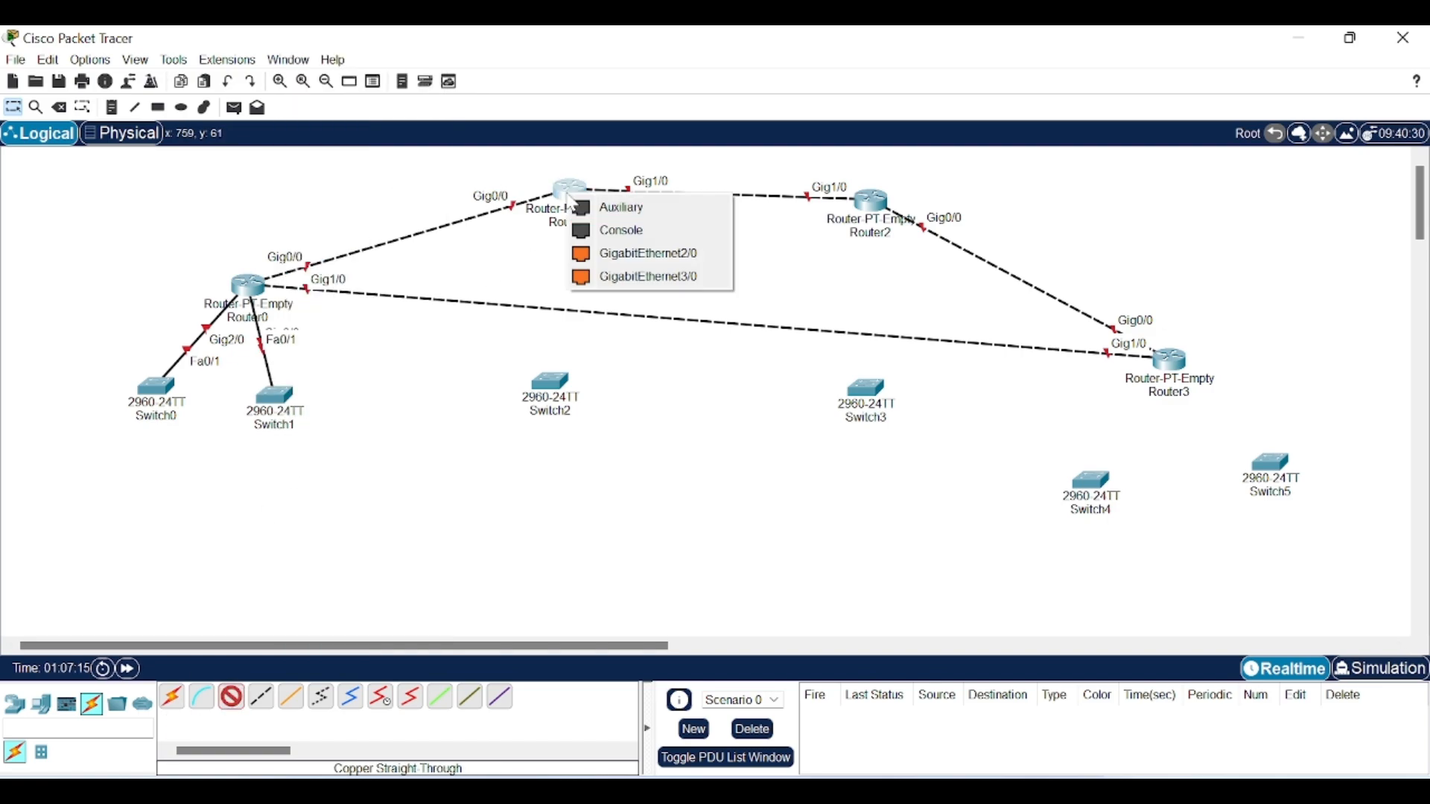
pyautogui.click(614, 253)
pyautogui.click(563, 381)
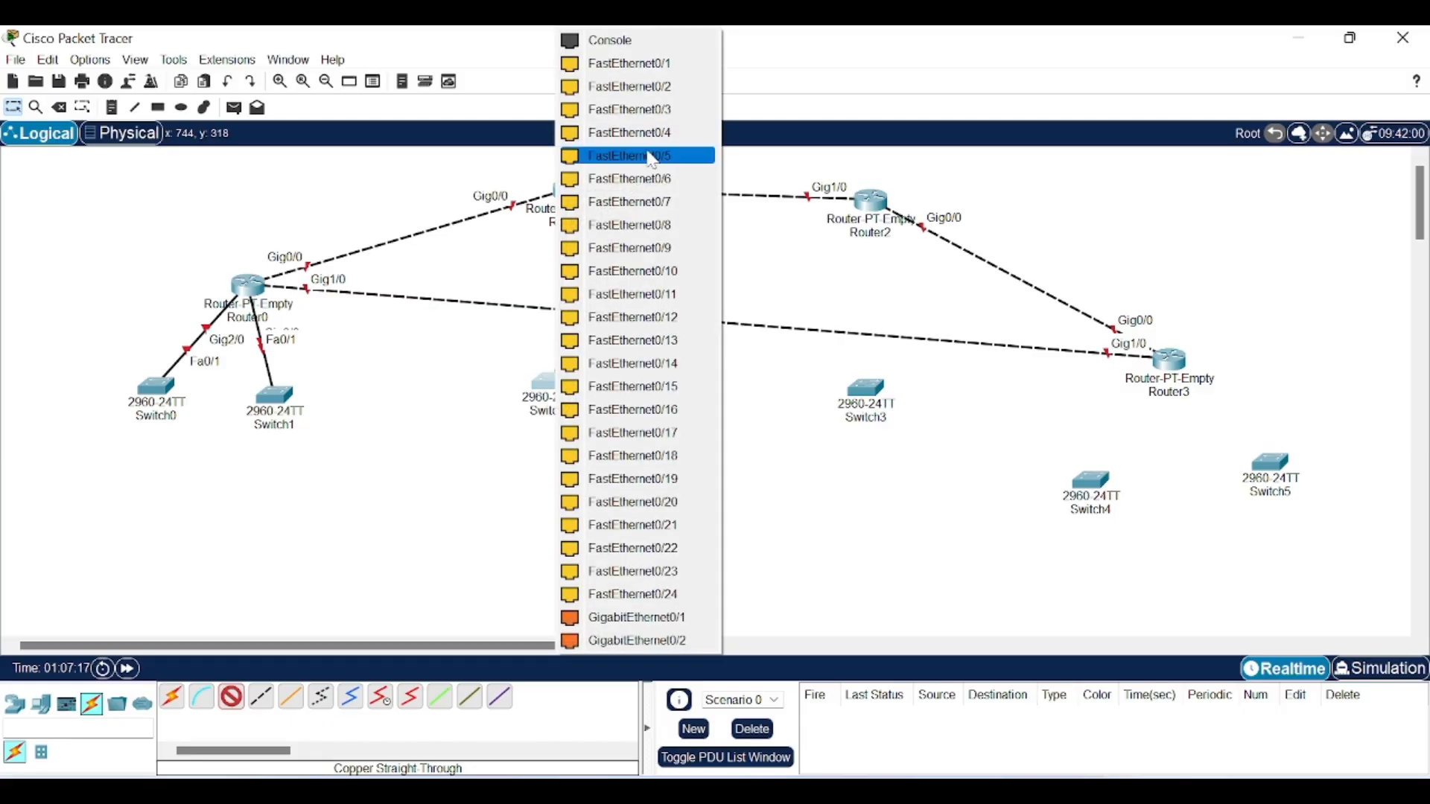
pyautogui.click(655, 617)
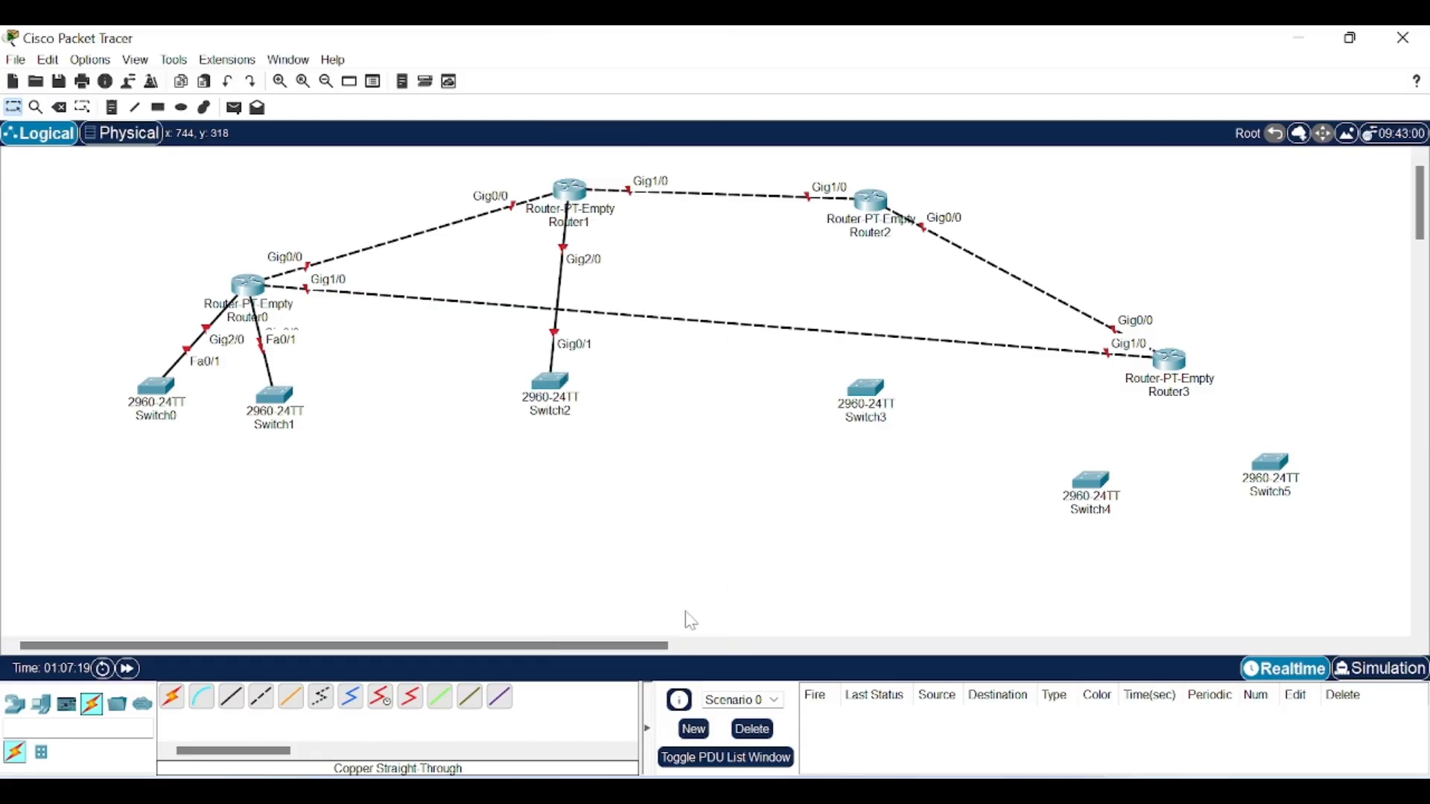
# Step: Connect Router2's GigabitEthernet2/0 to Switch3's GigabitEthernet0/1 with a copper straight-through cable
pyautogui.click(233, 701)
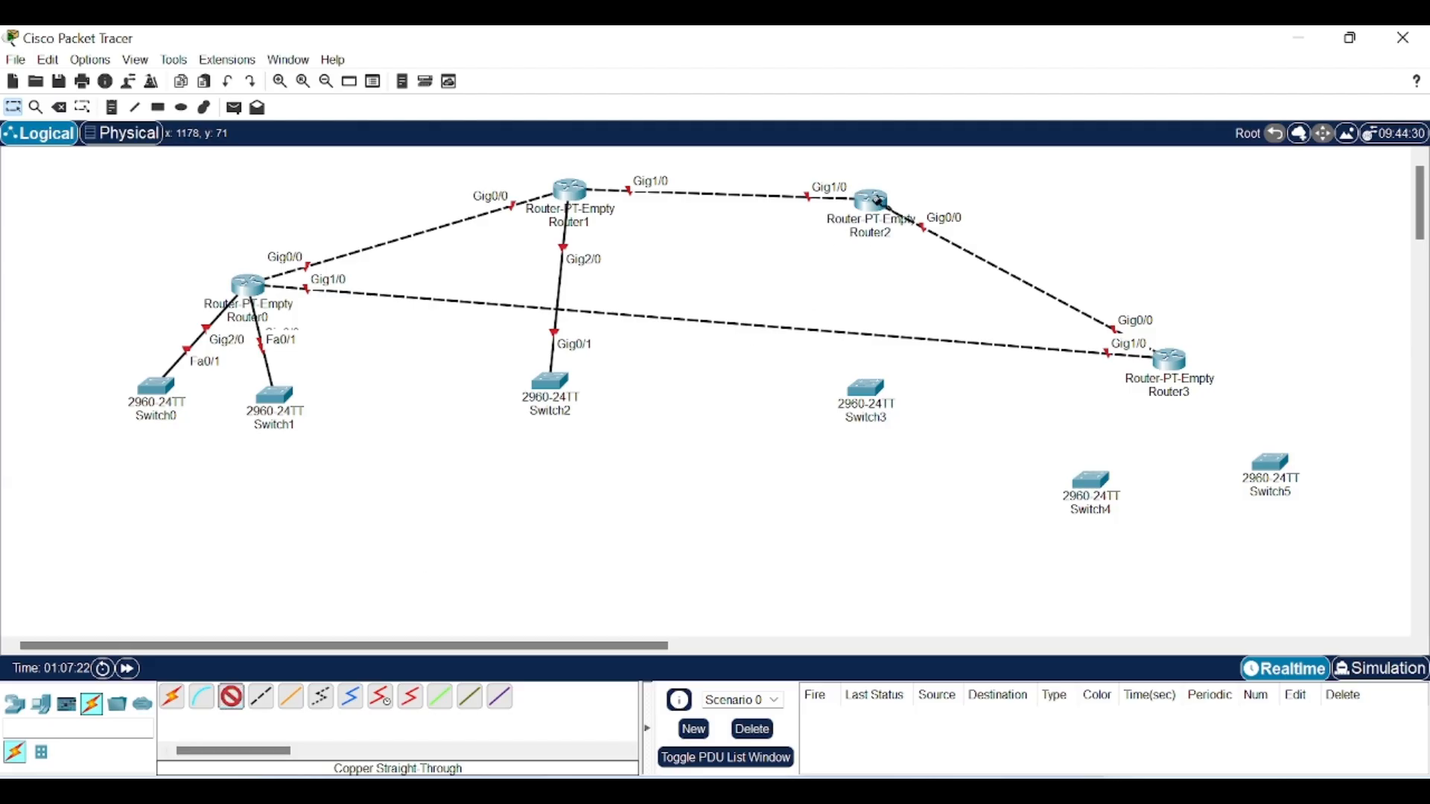
pyautogui.click(877, 203)
pyautogui.click(940, 265)
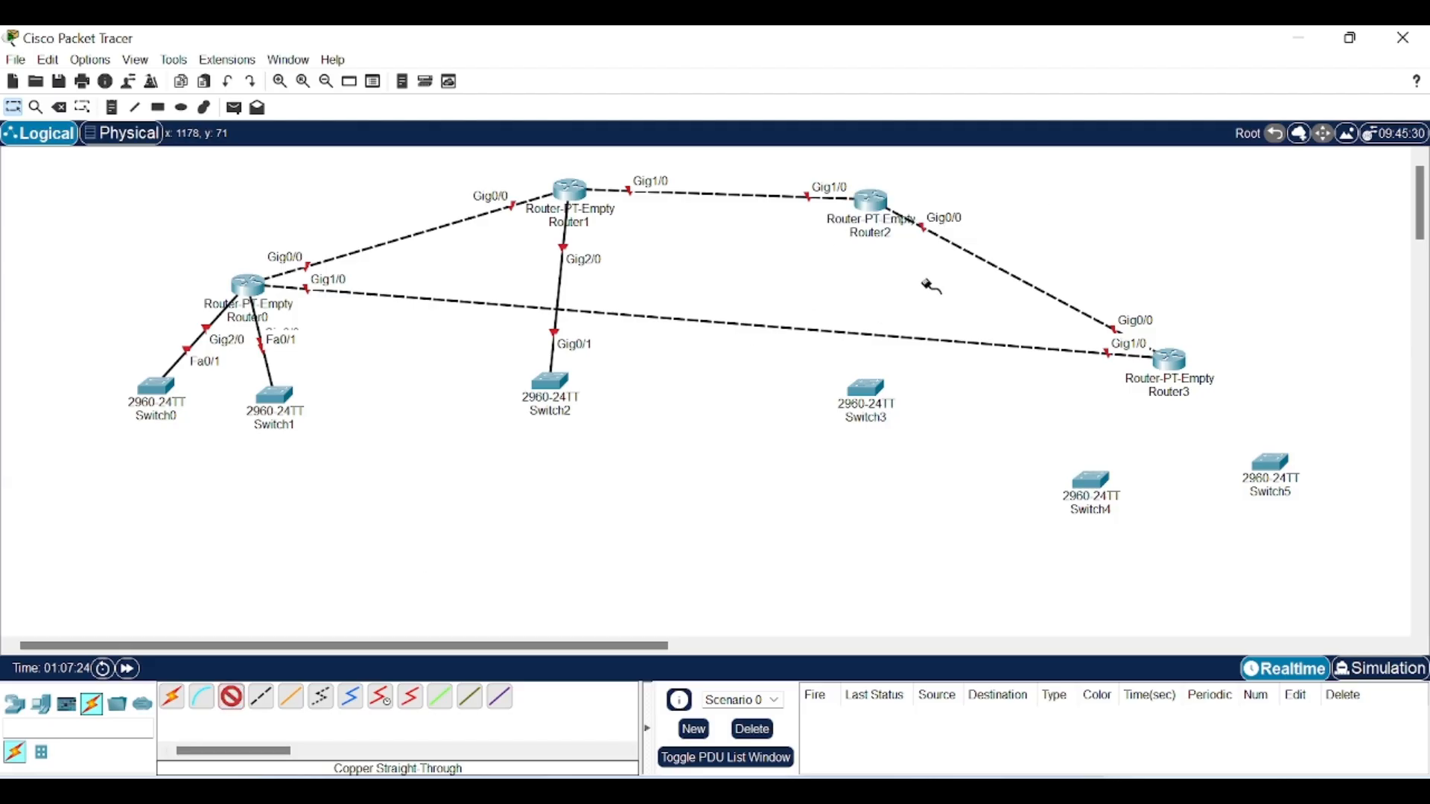
pyautogui.click(868, 387)
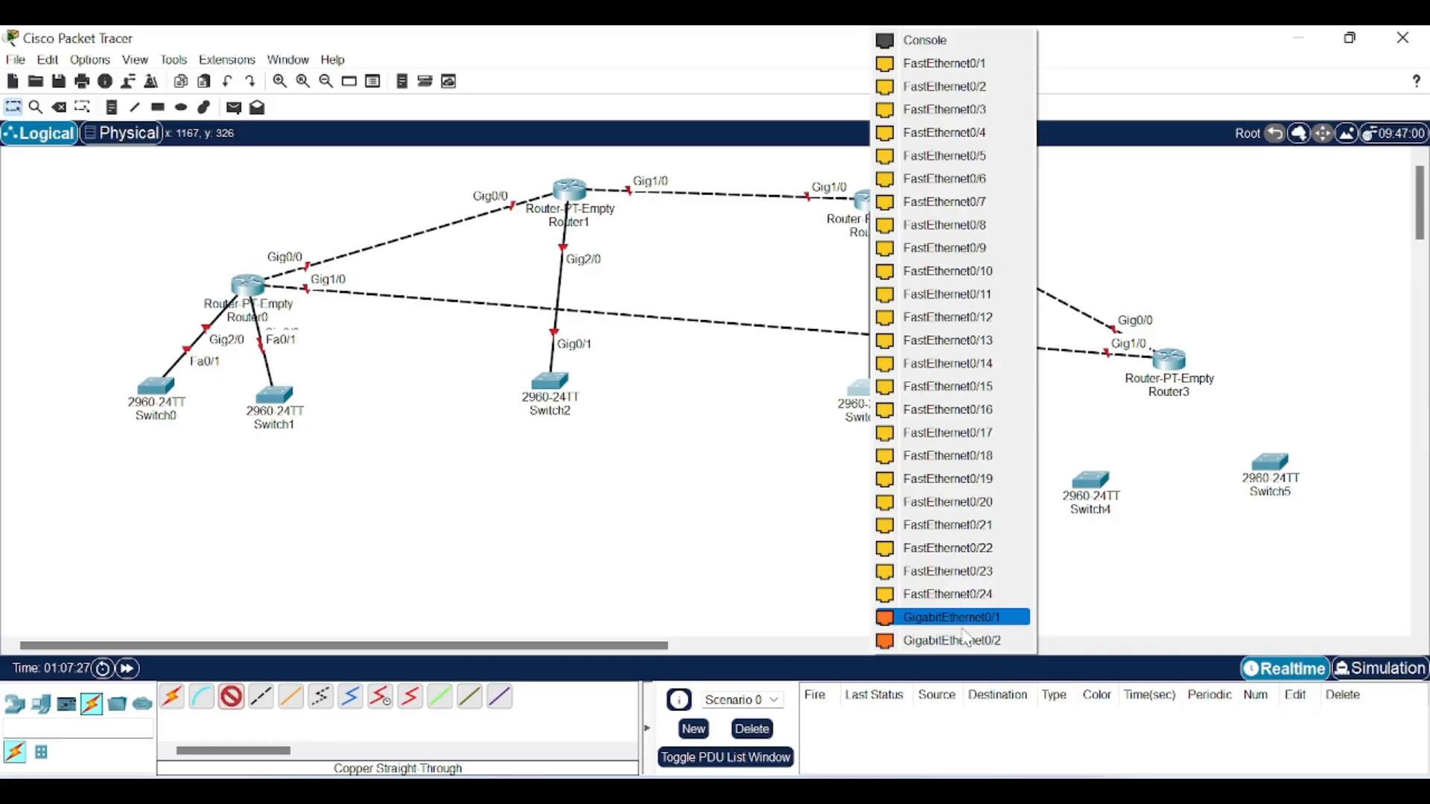
pyautogui.click(942, 618)
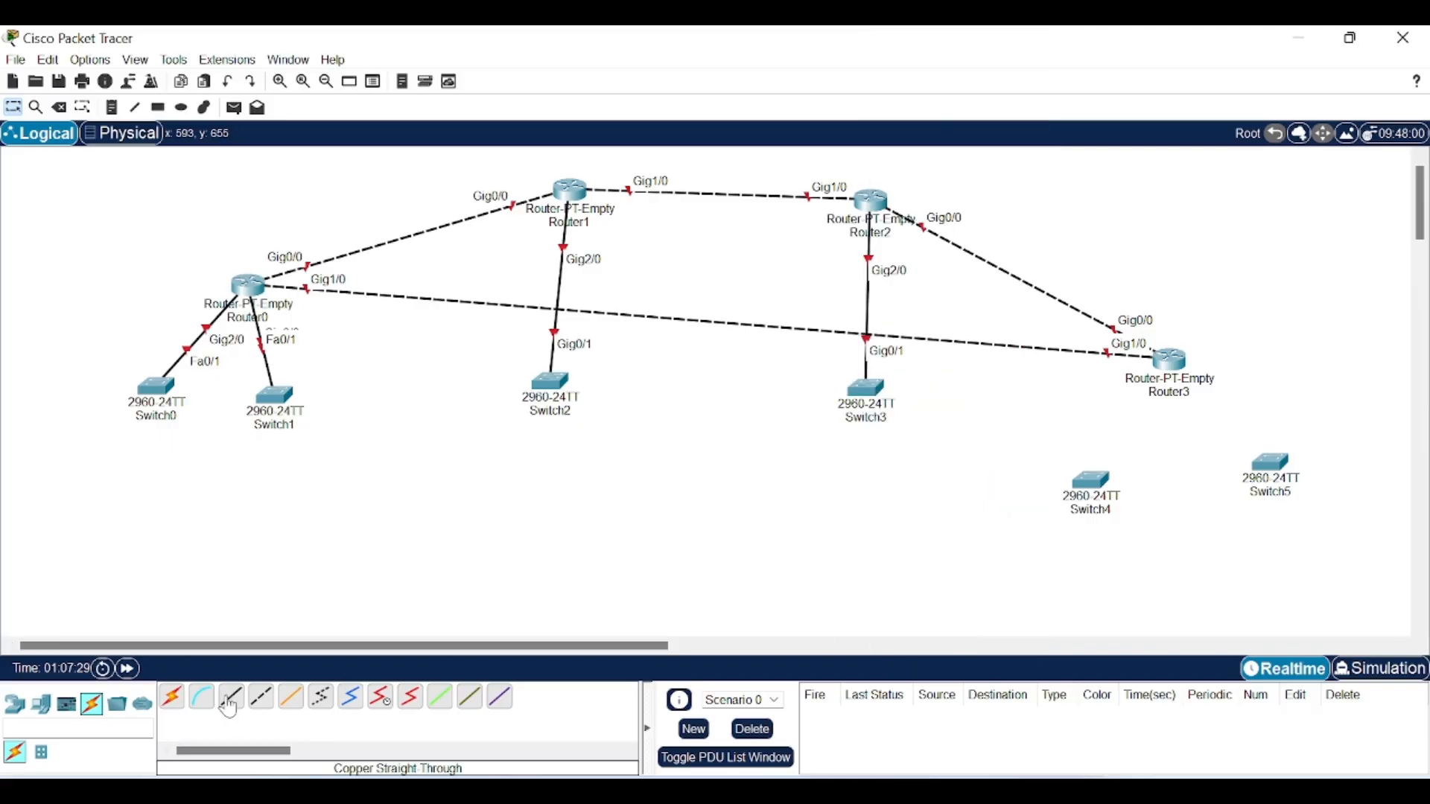
# Step: Connect Router3's GigabitEthernet2/0 to Switch4's GigabitEthernet0/1 with a copper straight-through cable
pyautogui.click(1153, 365)
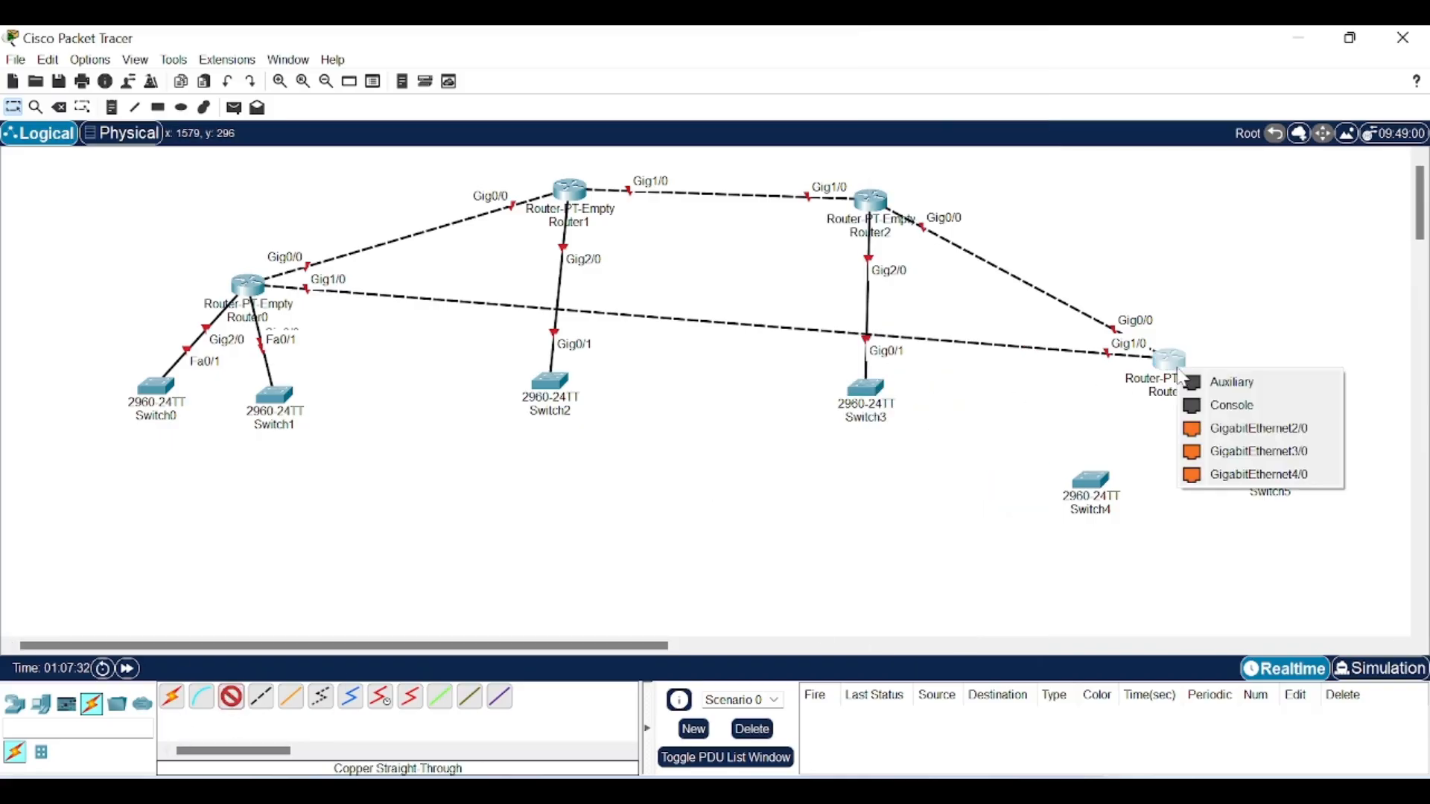
pyautogui.click(1185, 453)
pyautogui.click(1091, 480)
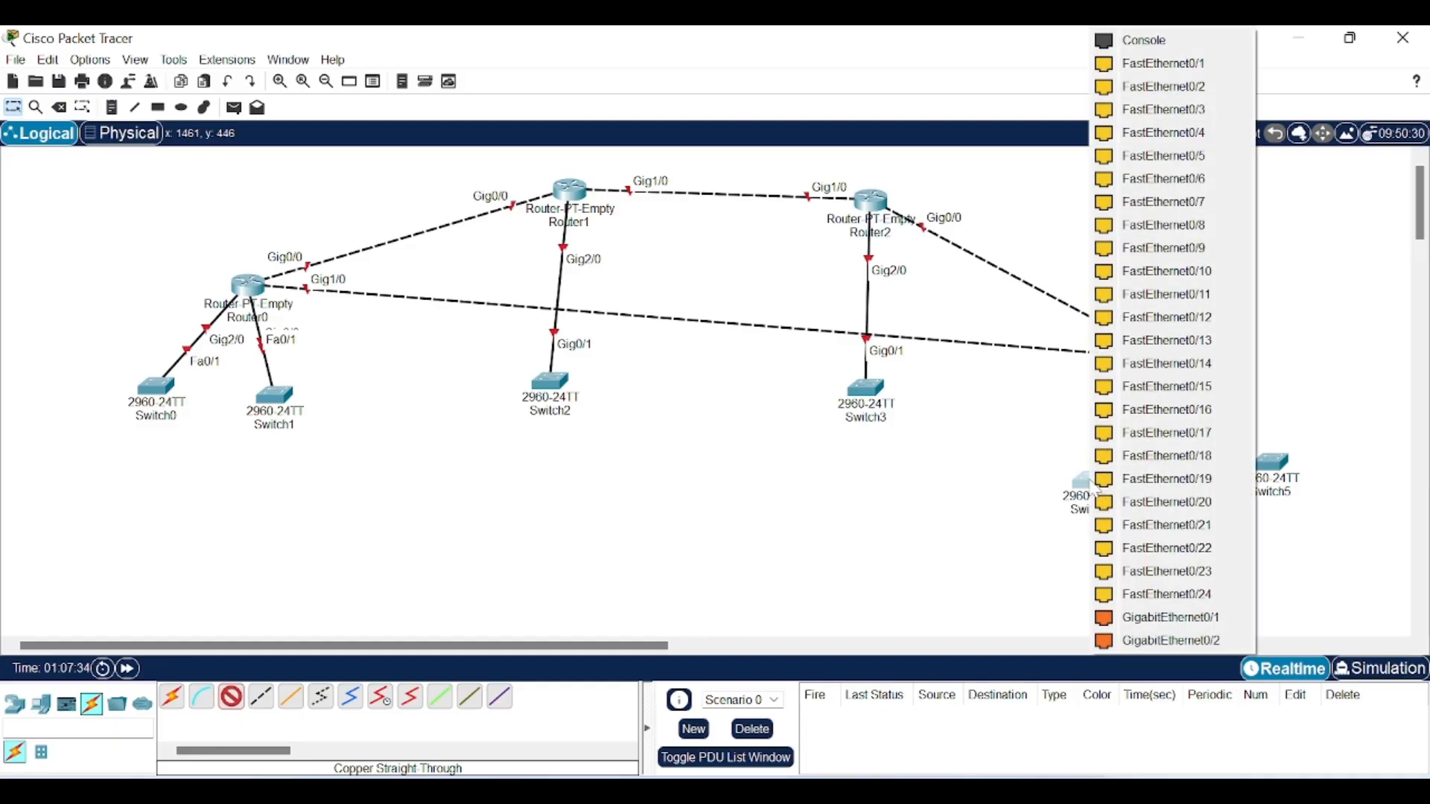
pyautogui.click(1196, 618)
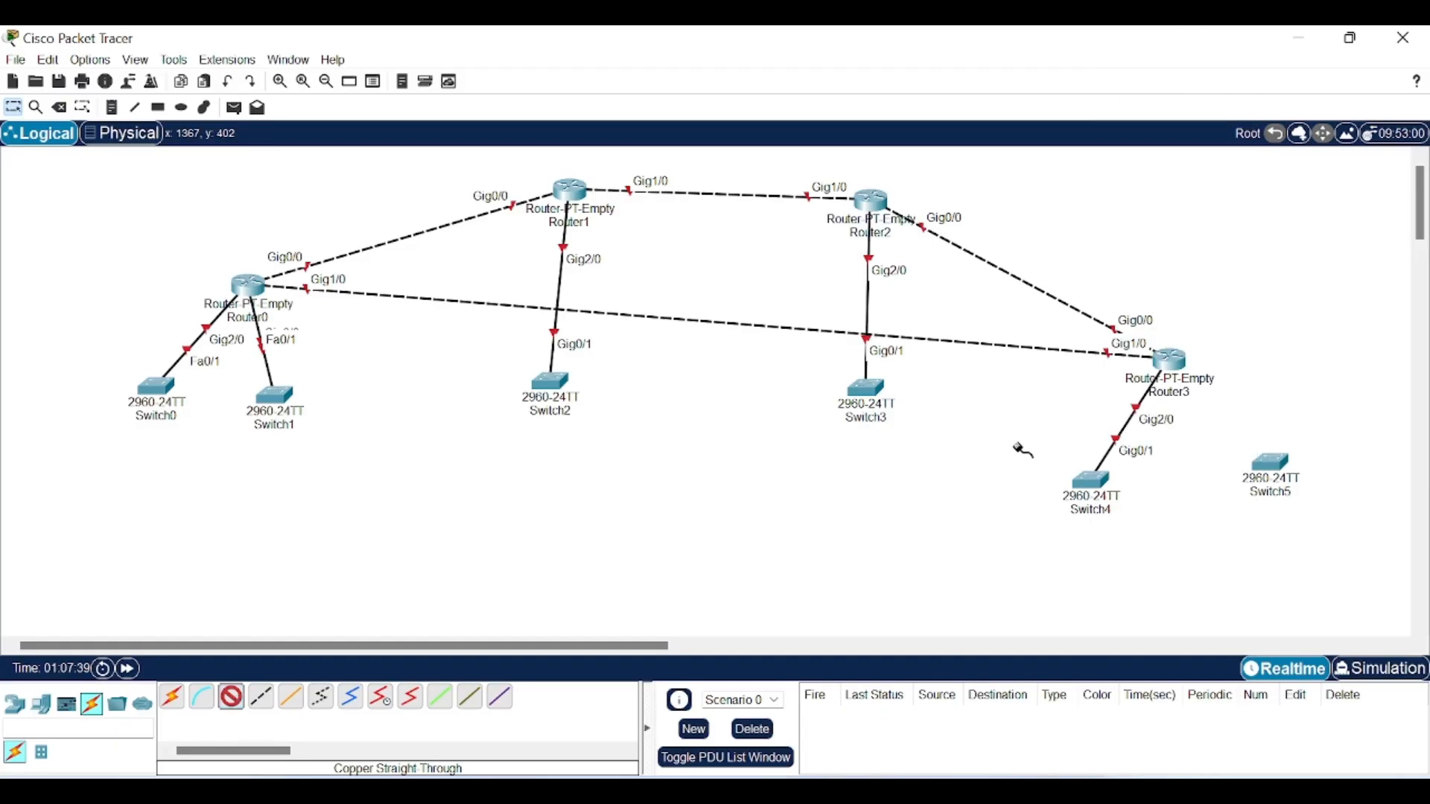
# Step: Connect Router3's GigabitEthernet3/0 to Switch5's GigabitEthernet0/1 with a copper straight-through cable
pyautogui.click(1186, 370)
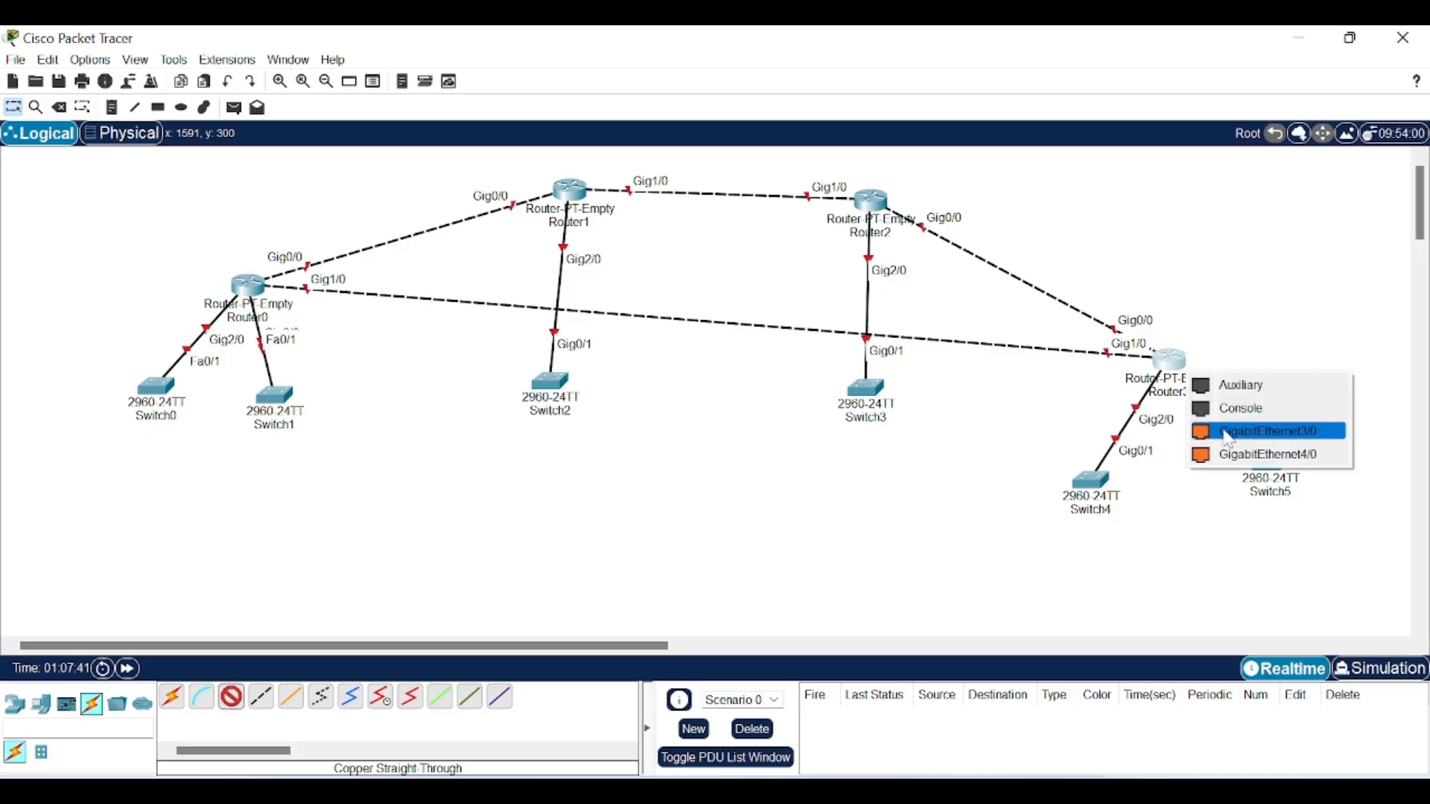
pyautogui.click(1258, 433)
pyautogui.click(1266, 465)
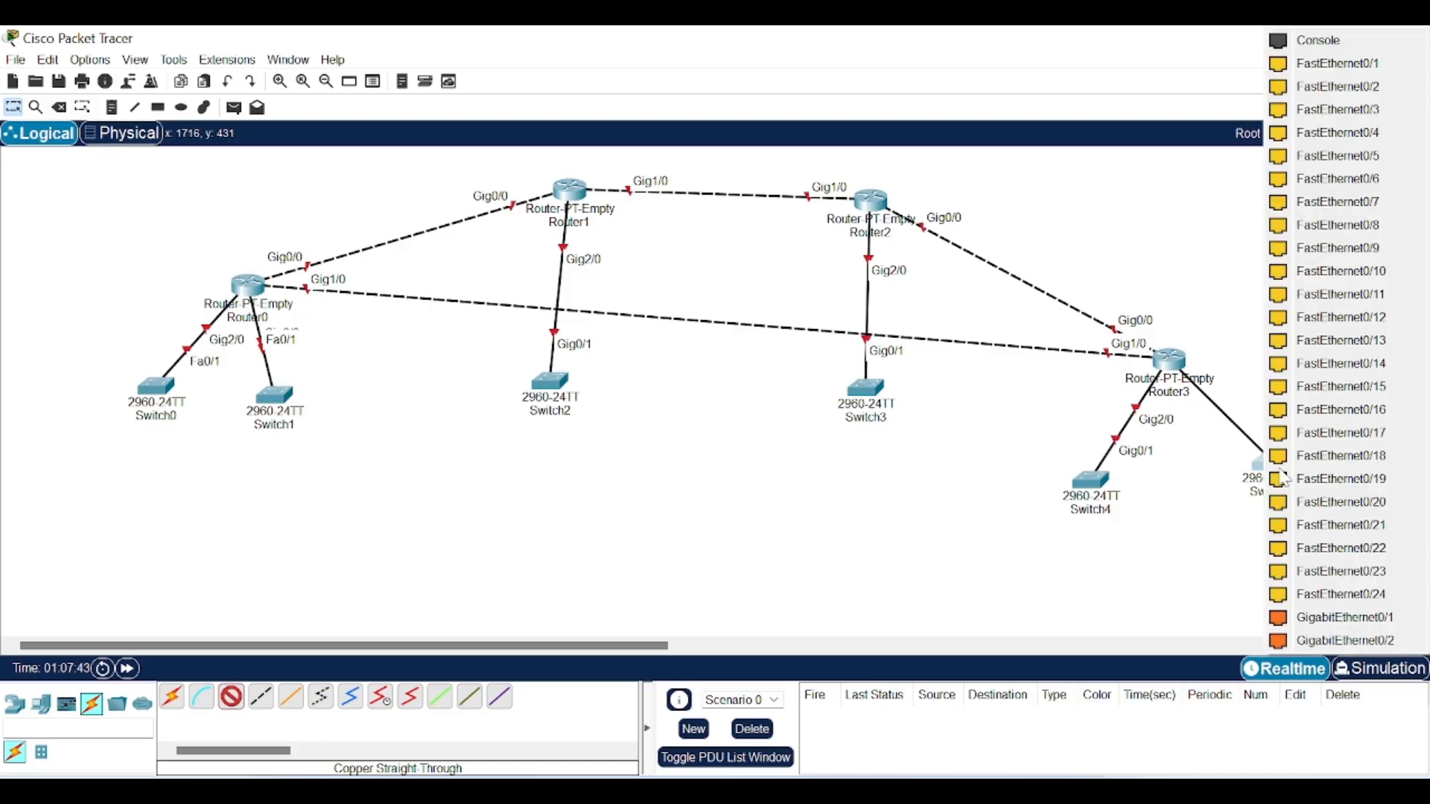
pyautogui.click(1345, 618)
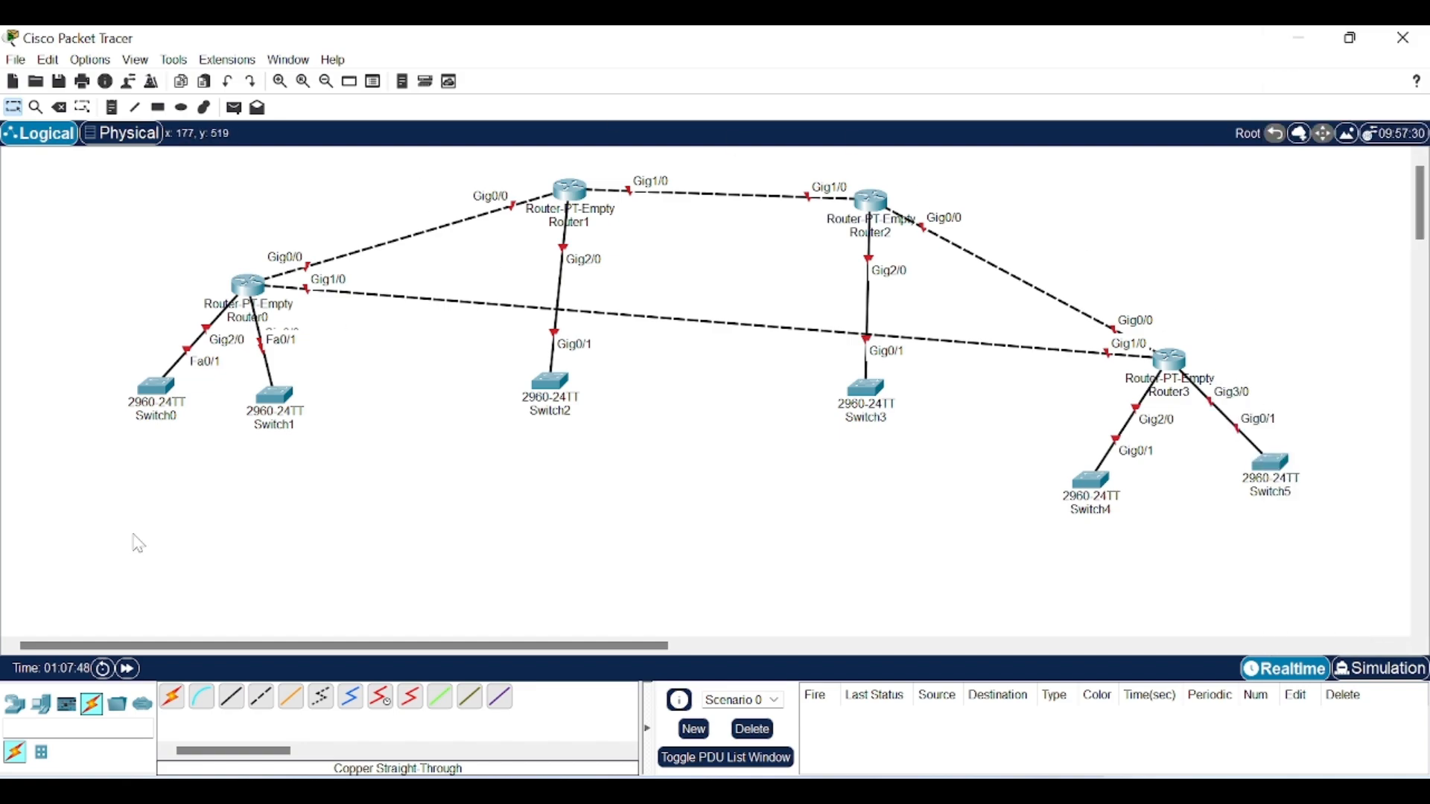
# Step: Place three PCs side by side in the empty area below Switch0
pyautogui.click(40, 708)
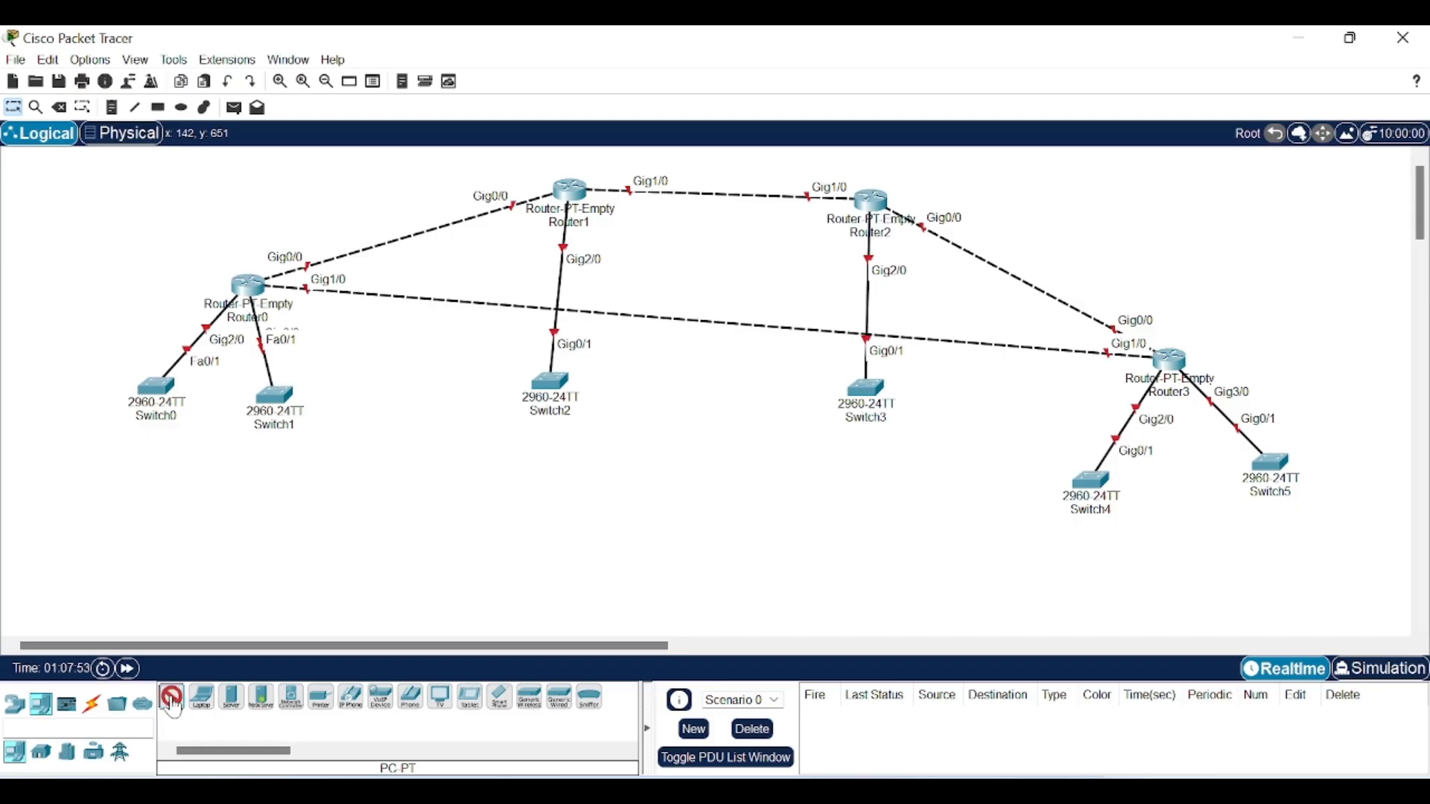
pyautogui.click(35, 527)
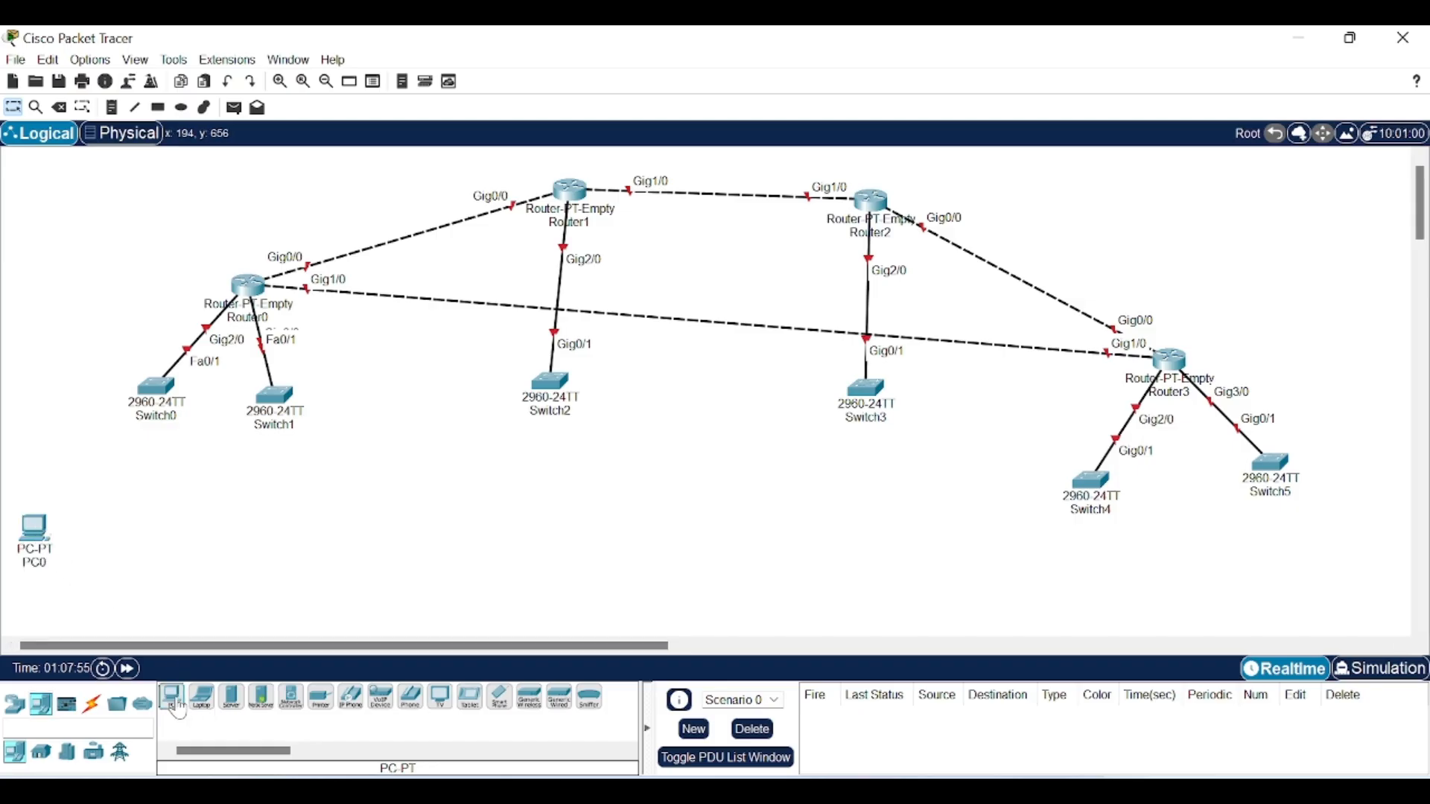
pyautogui.click(92, 537)
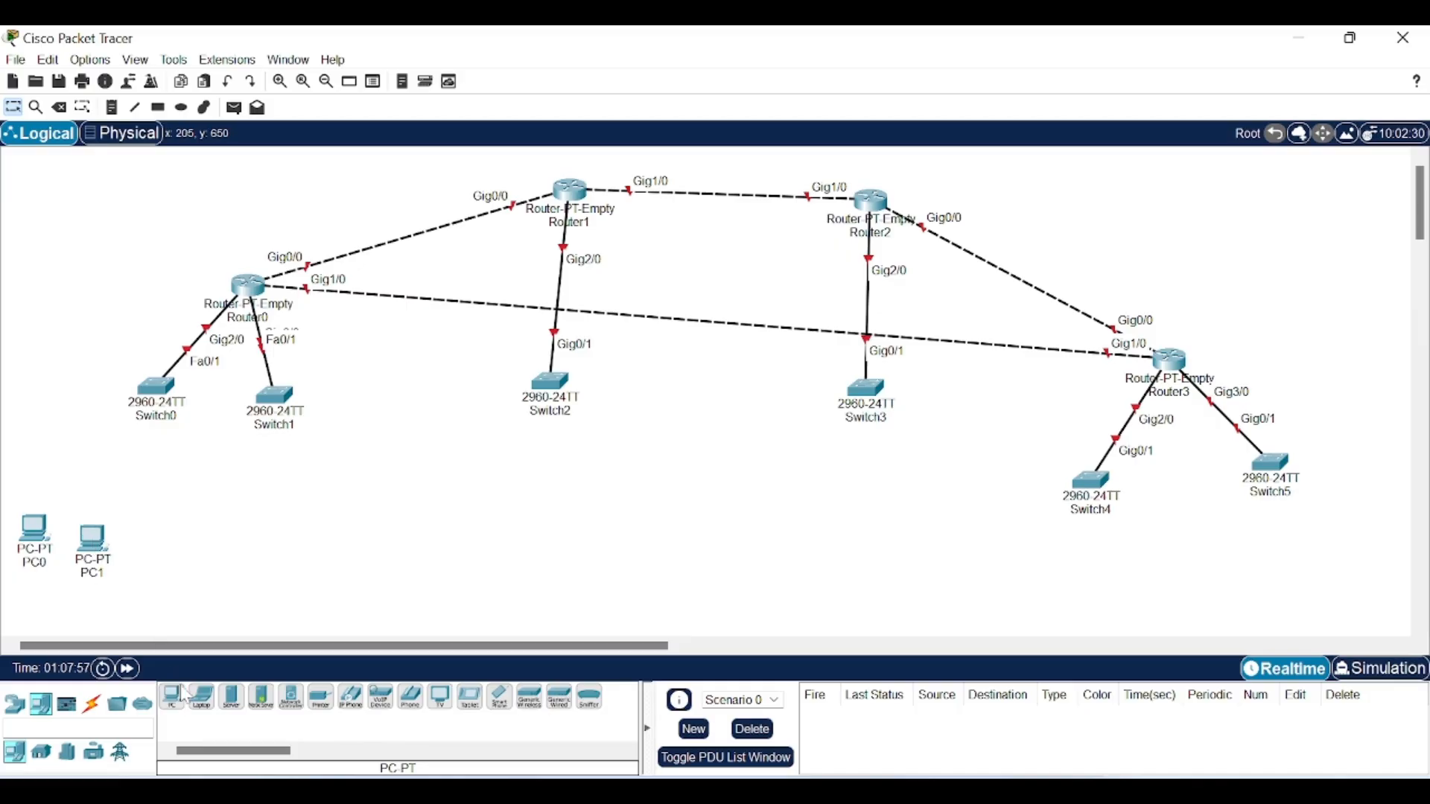
pyautogui.click(172, 697)
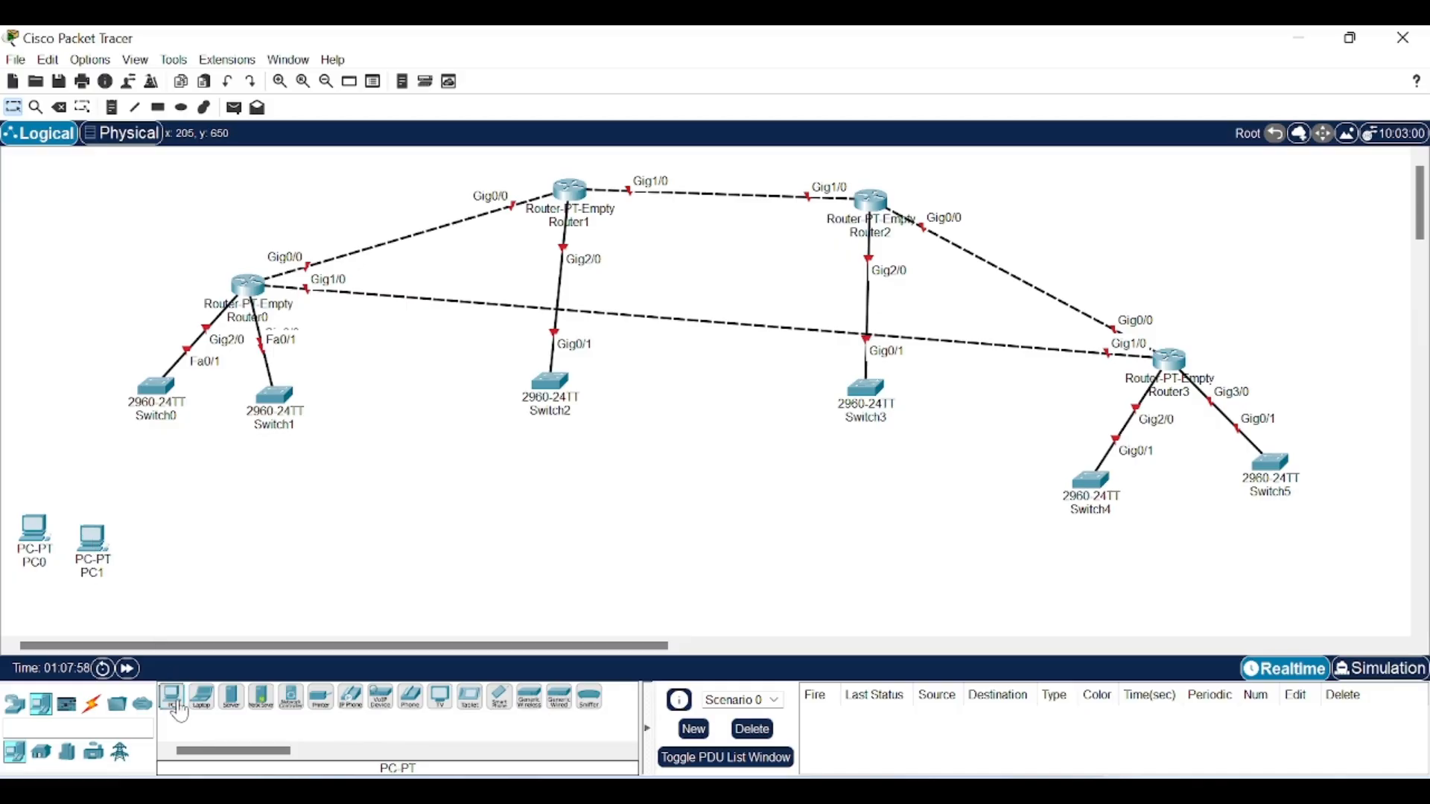
pyautogui.click(150, 550)
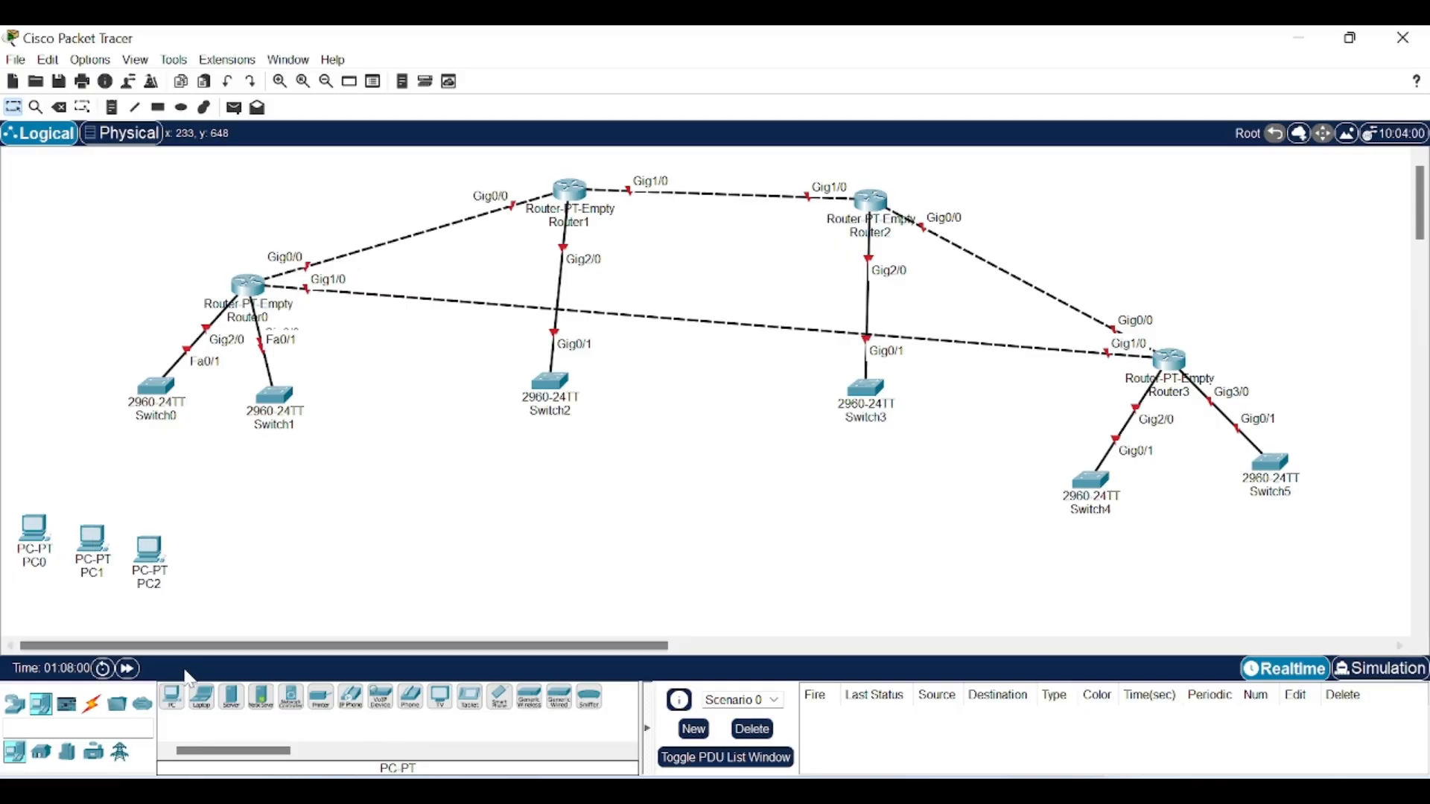
# Step: Place two PCs and a laptop side by side in the empty area below Switch1
pyautogui.click(244, 536)
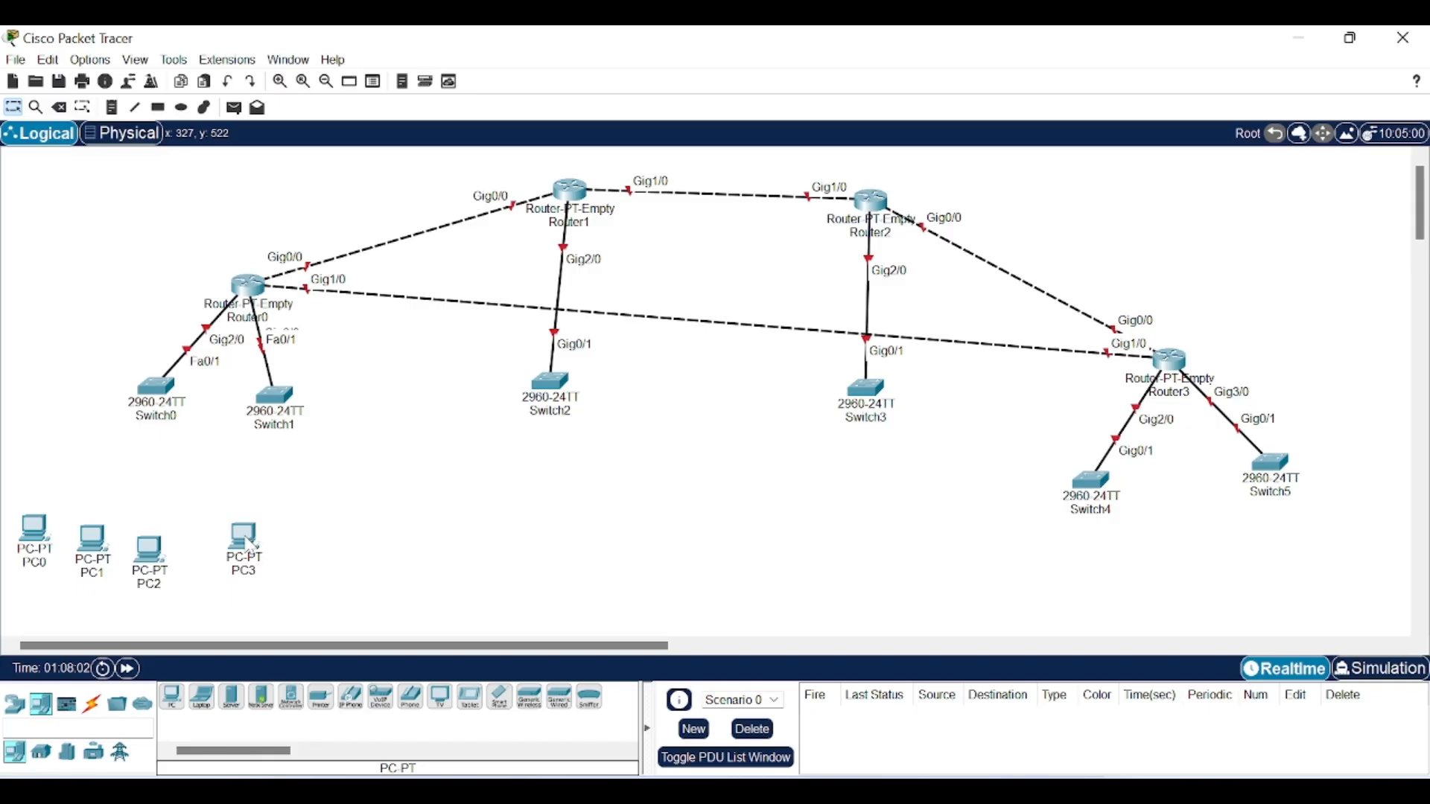
pyautogui.click(312, 542)
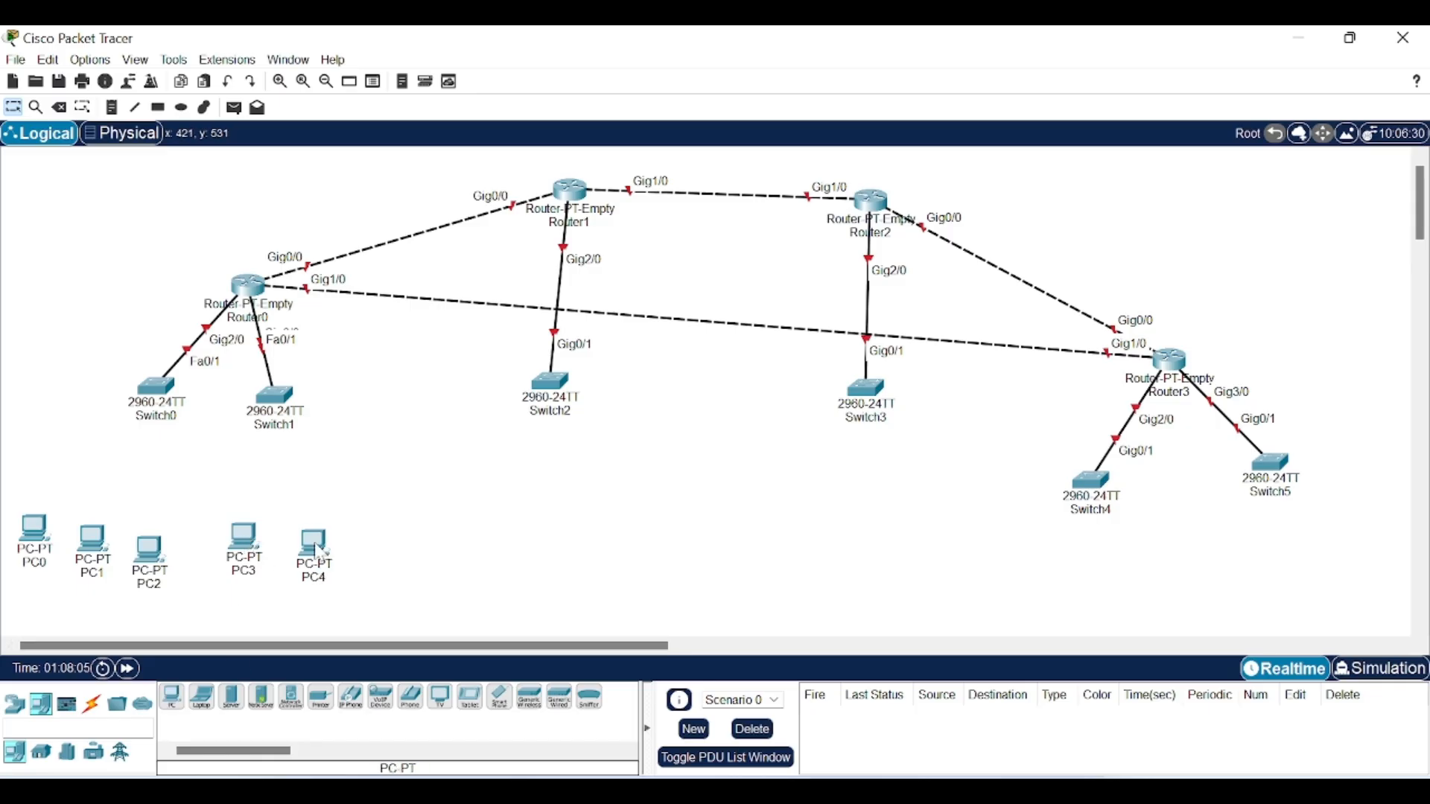
pyautogui.click(362, 563)
pyautogui.moveTo(368, 556); pyautogui.dragTo(377, 537)
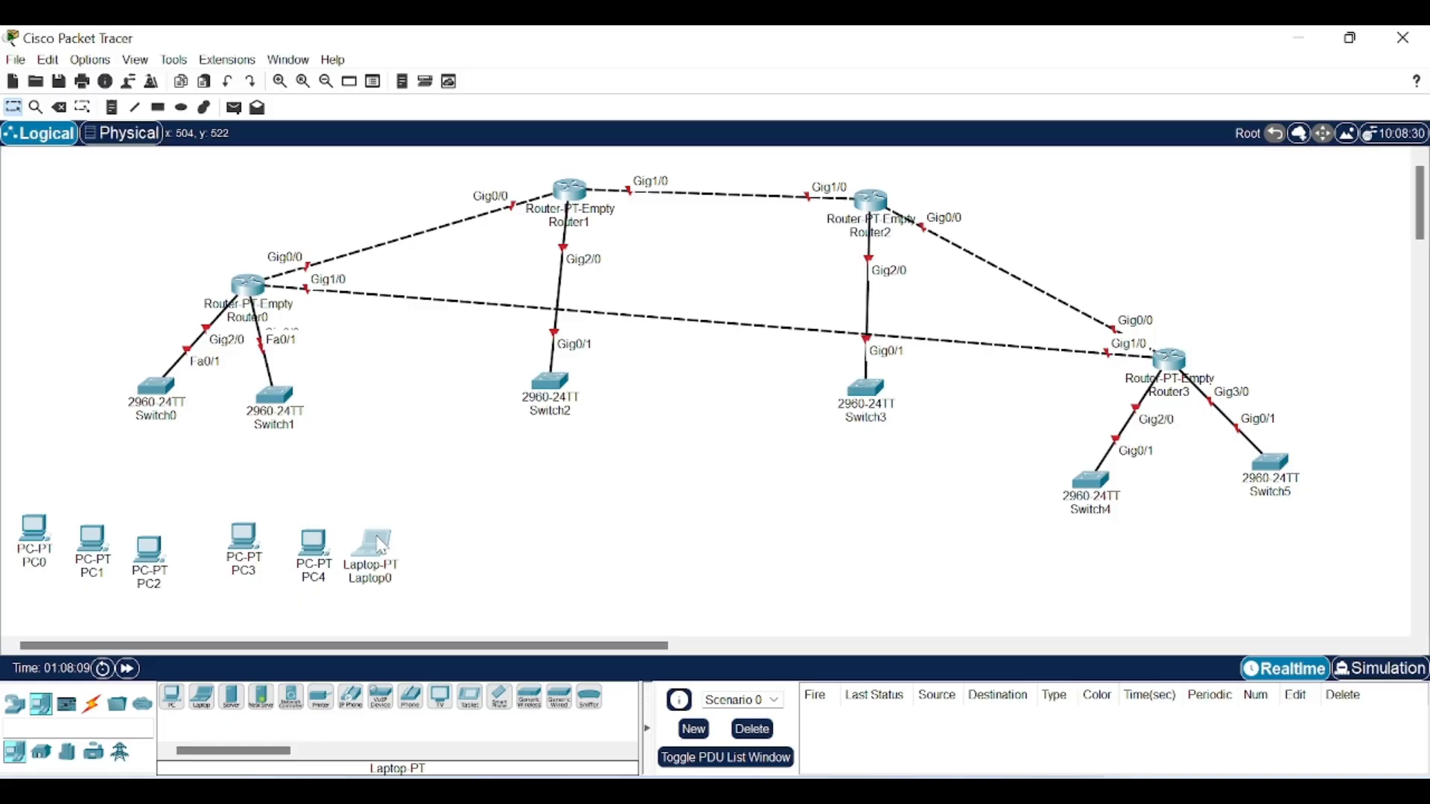
# Step: Place a PC, a laptop and another PC side by side in the empty area below Switch2
pyautogui.click(173, 700)
pyautogui.click(481, 529)
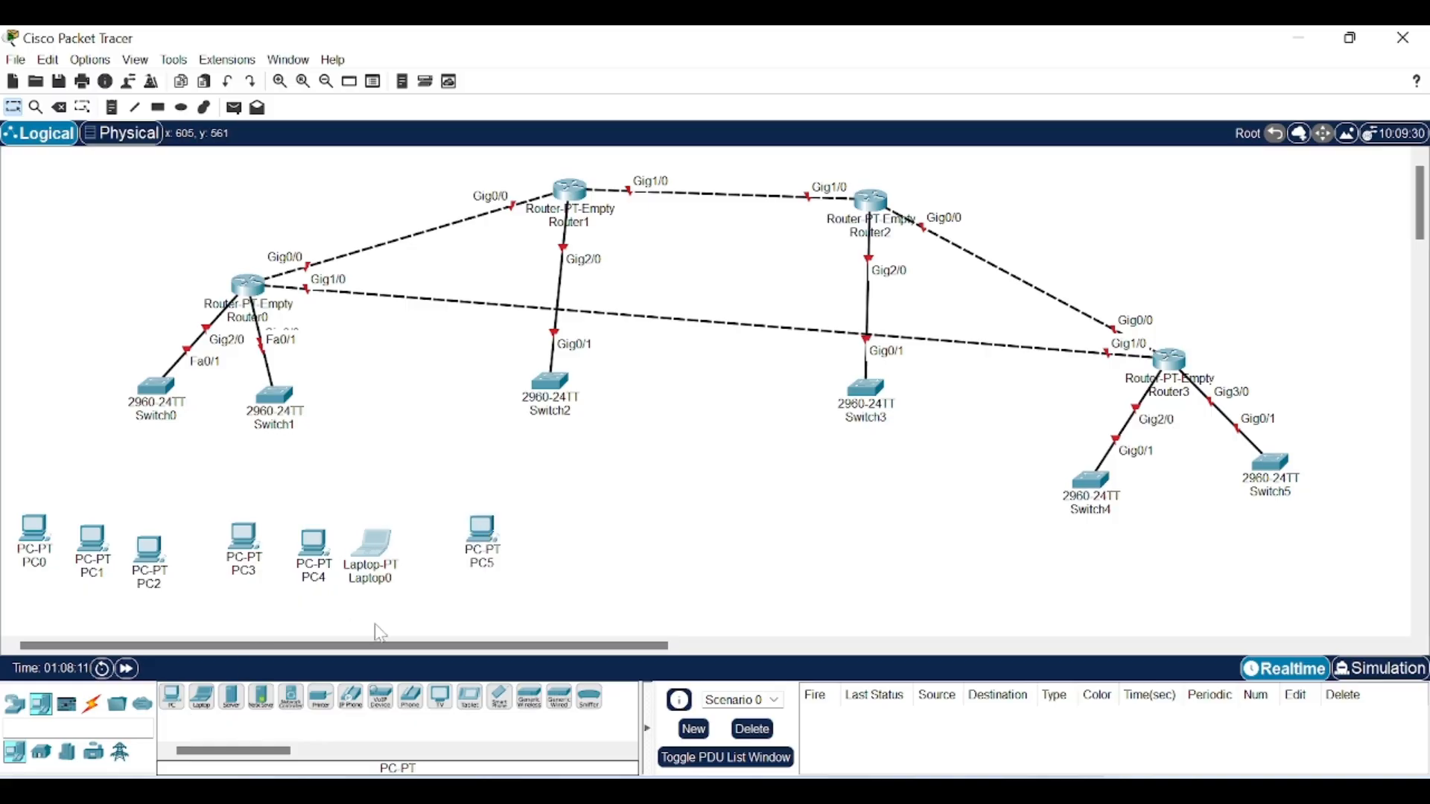
pyautogui.click(199, 702)
pyautogui.click(556, 533)
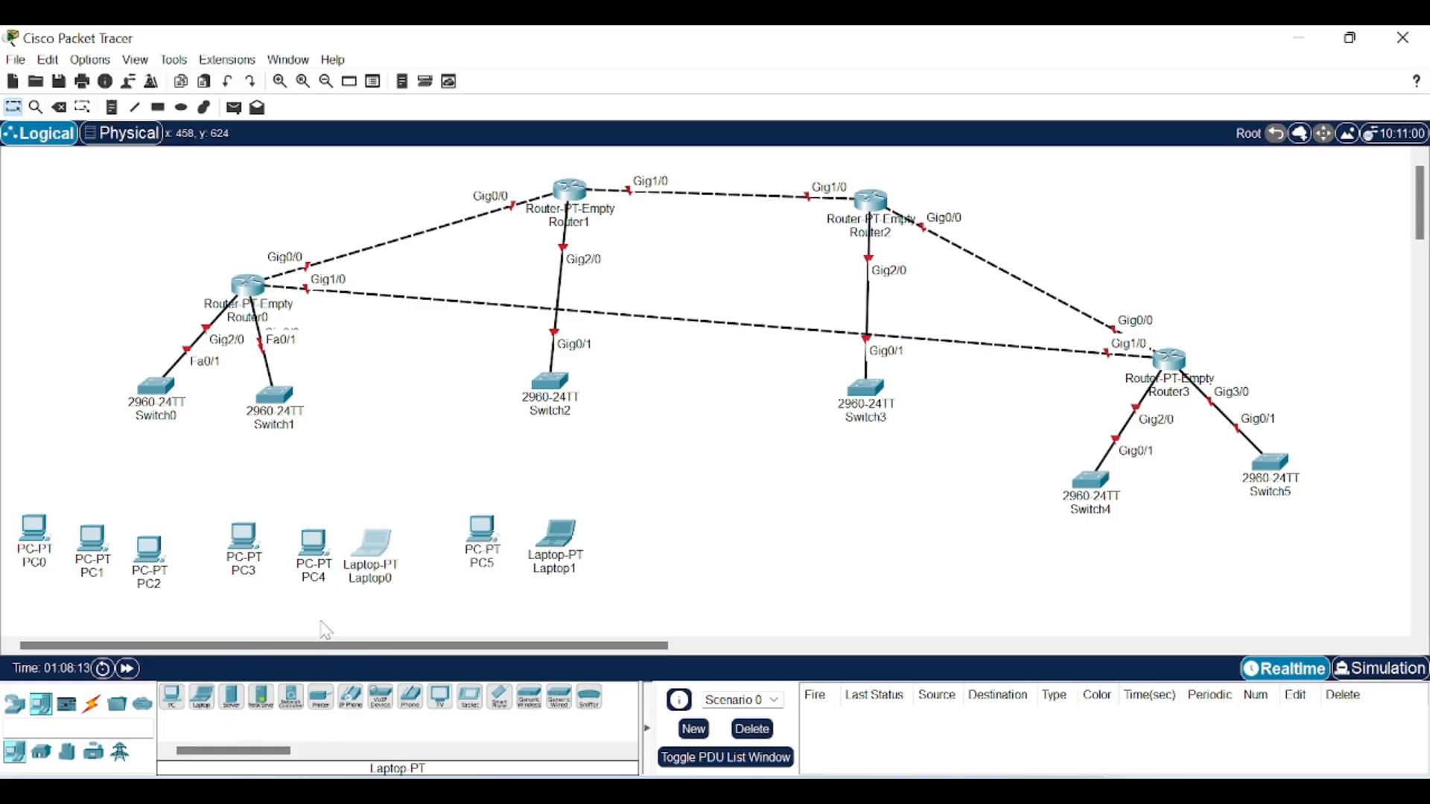
pyautogui.click(172, 698)
pyautogui.click(625, 547)
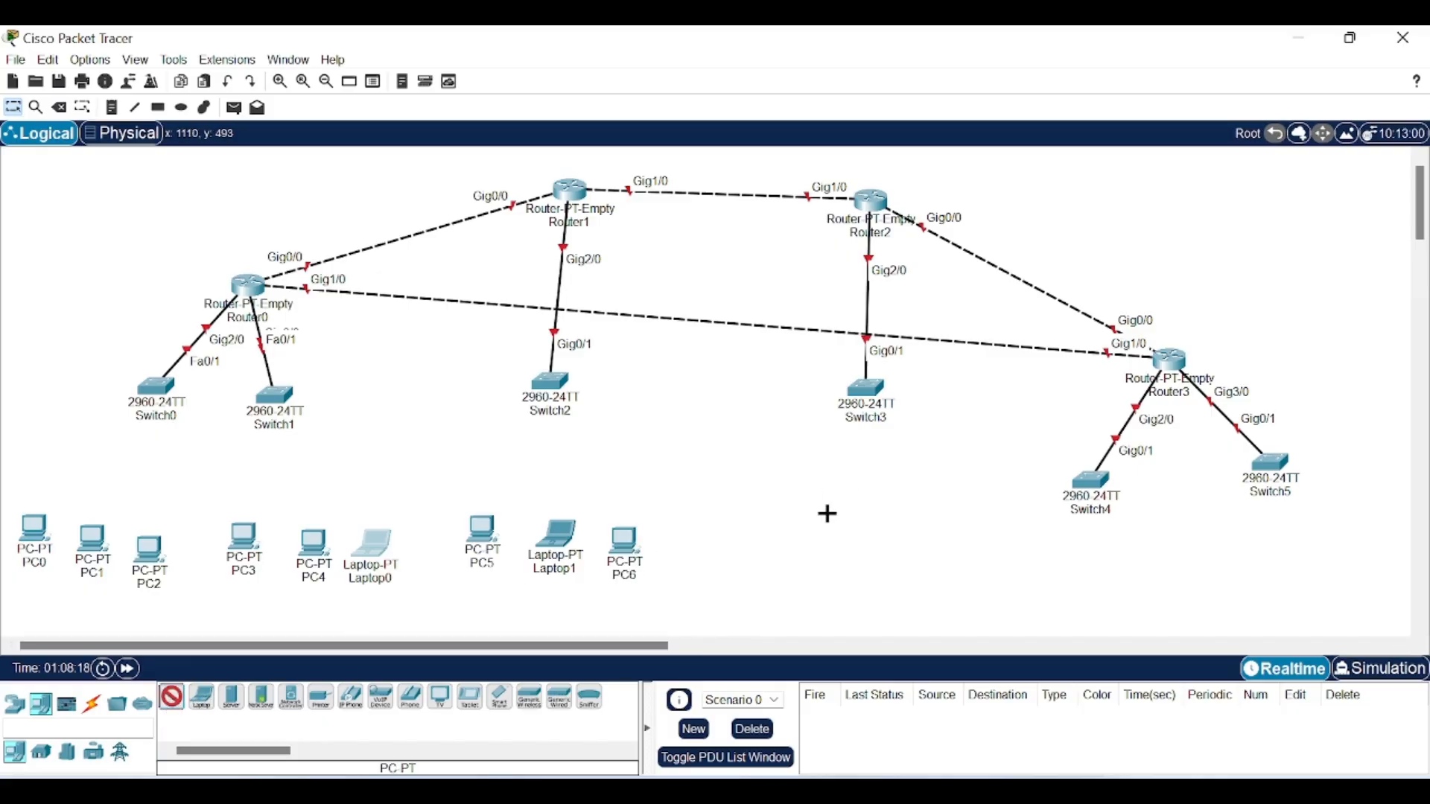
# Step: Place a PC, a laptop and another PC side by side in the empty area below Switch3
pyautogui.click(765, 537)
pyautogui.click(201, 698)
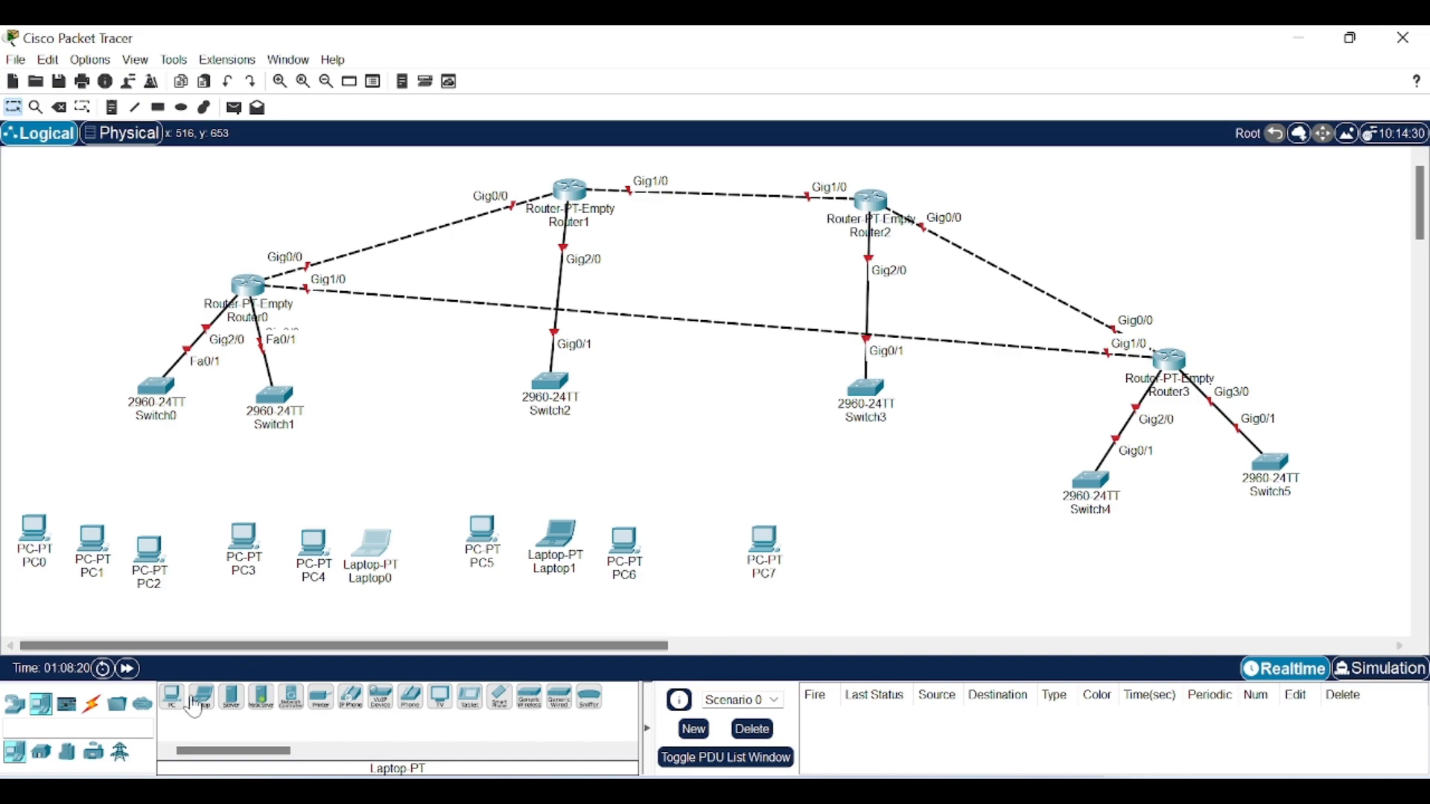
pyautogui.click(833, 549)
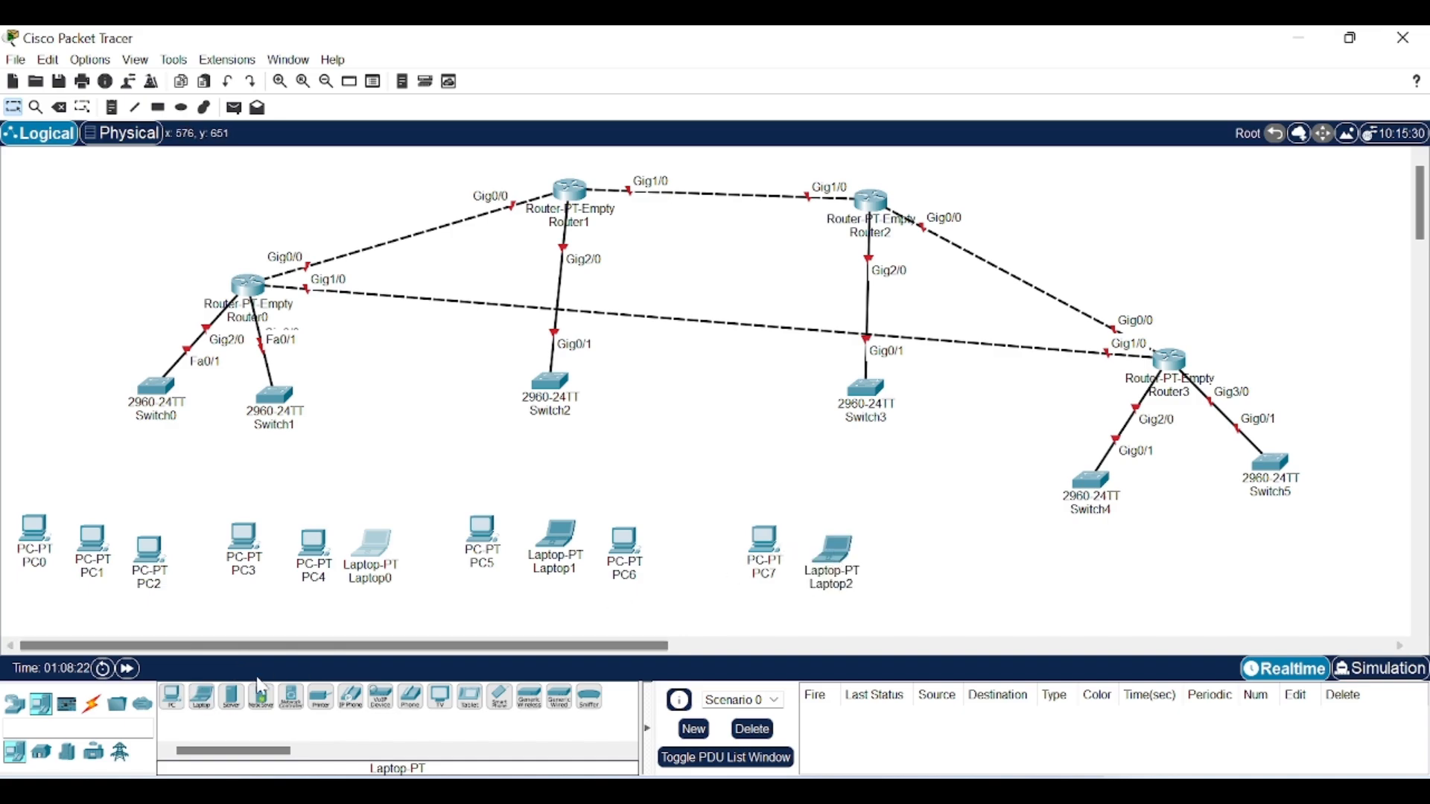
pyautogui.click(172, 698)
pyautogui.click(913, 550)
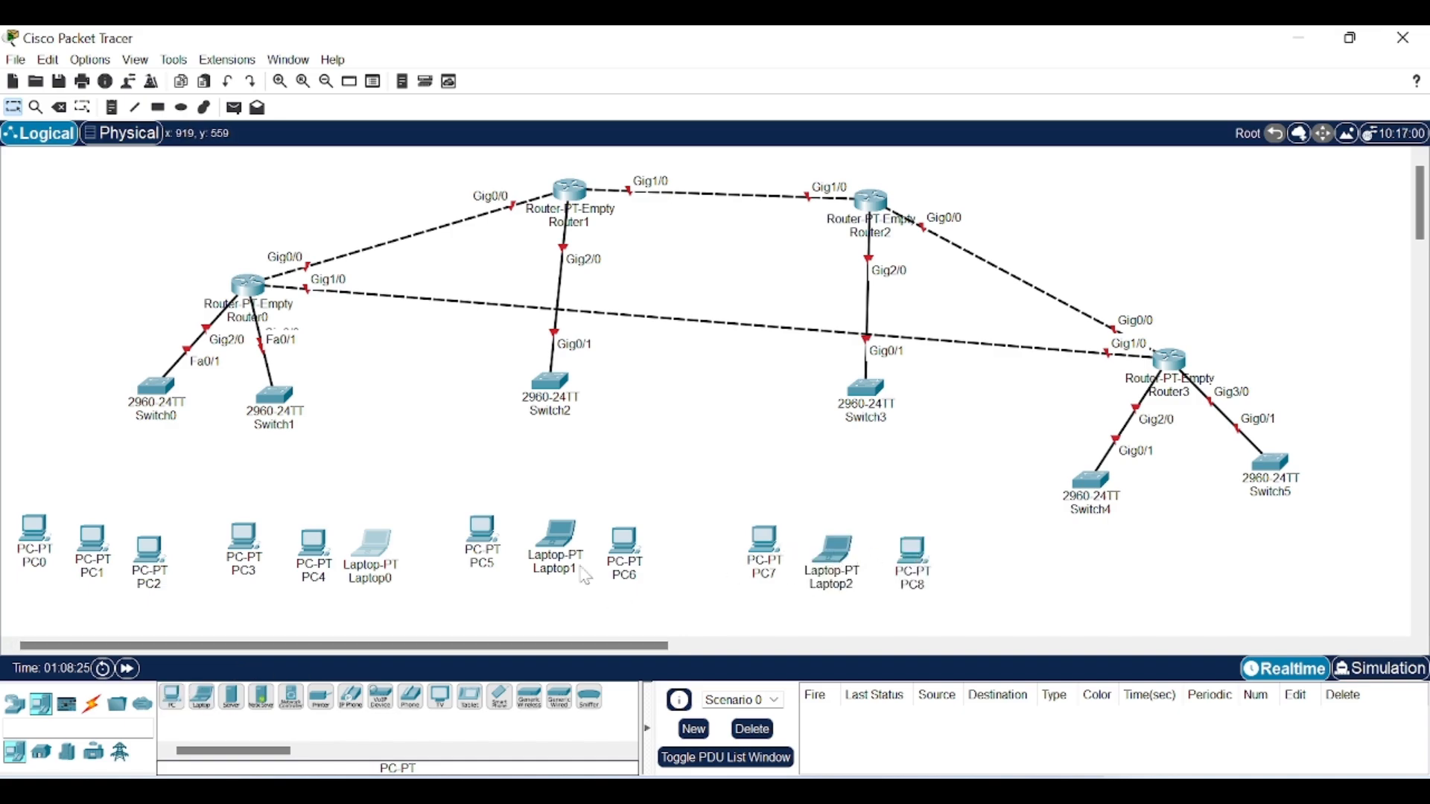
# Step: Place a laptop, a PC and another laptop side by side in the empty area below Switch4
pyautogui.click(202, 697)
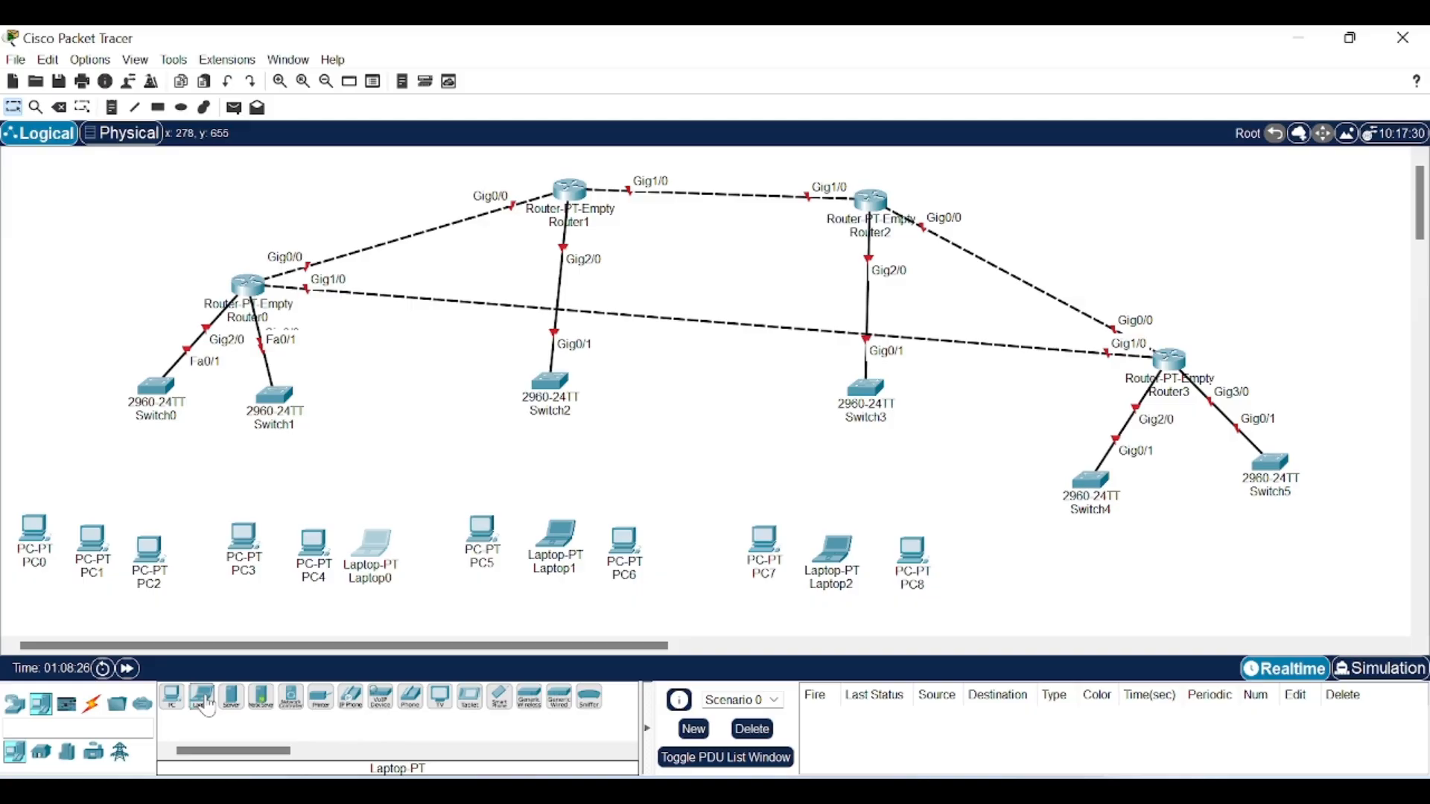
pyautogui.click(1011, 553)
pyautogui.click(172, 700)
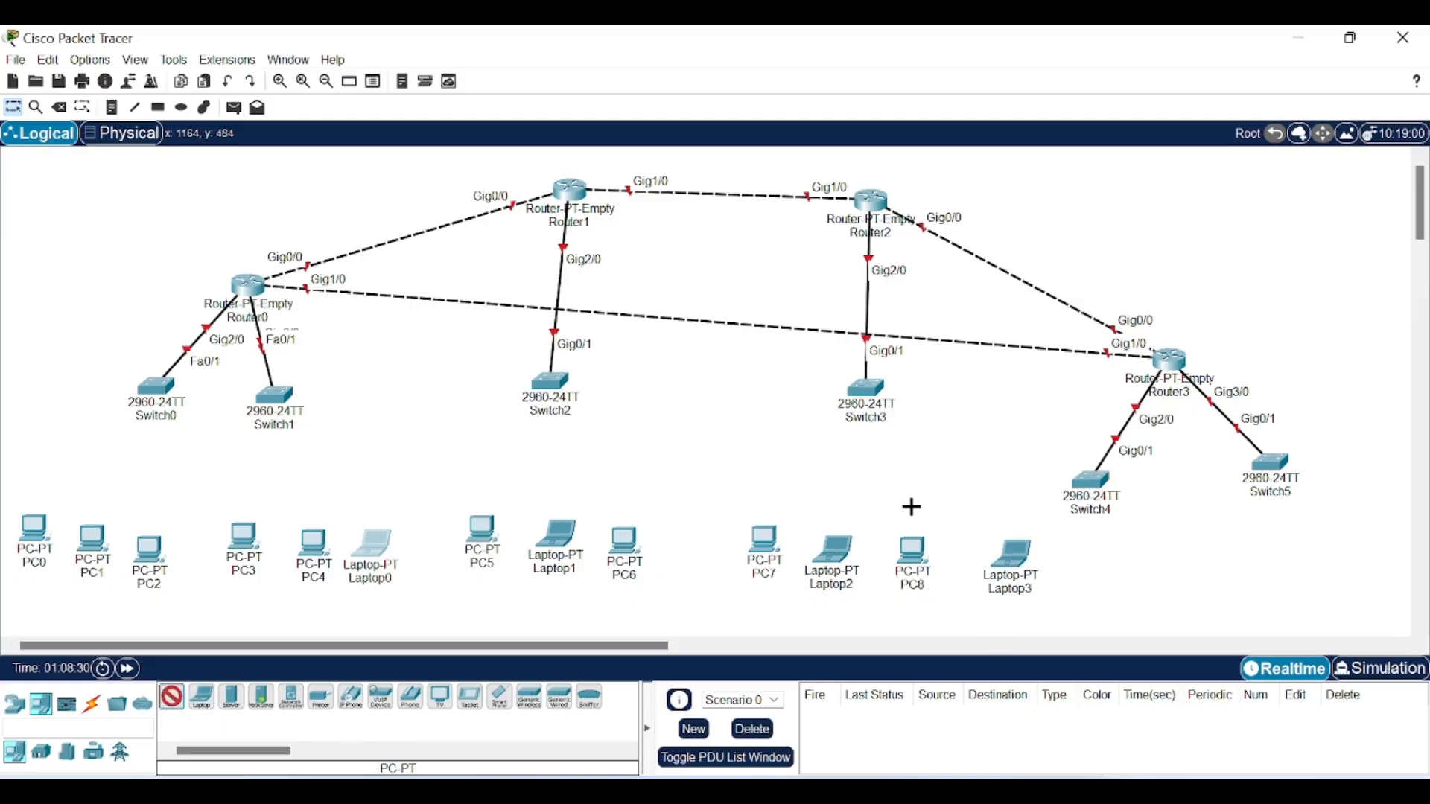
pyautogui.click(1065, 579)
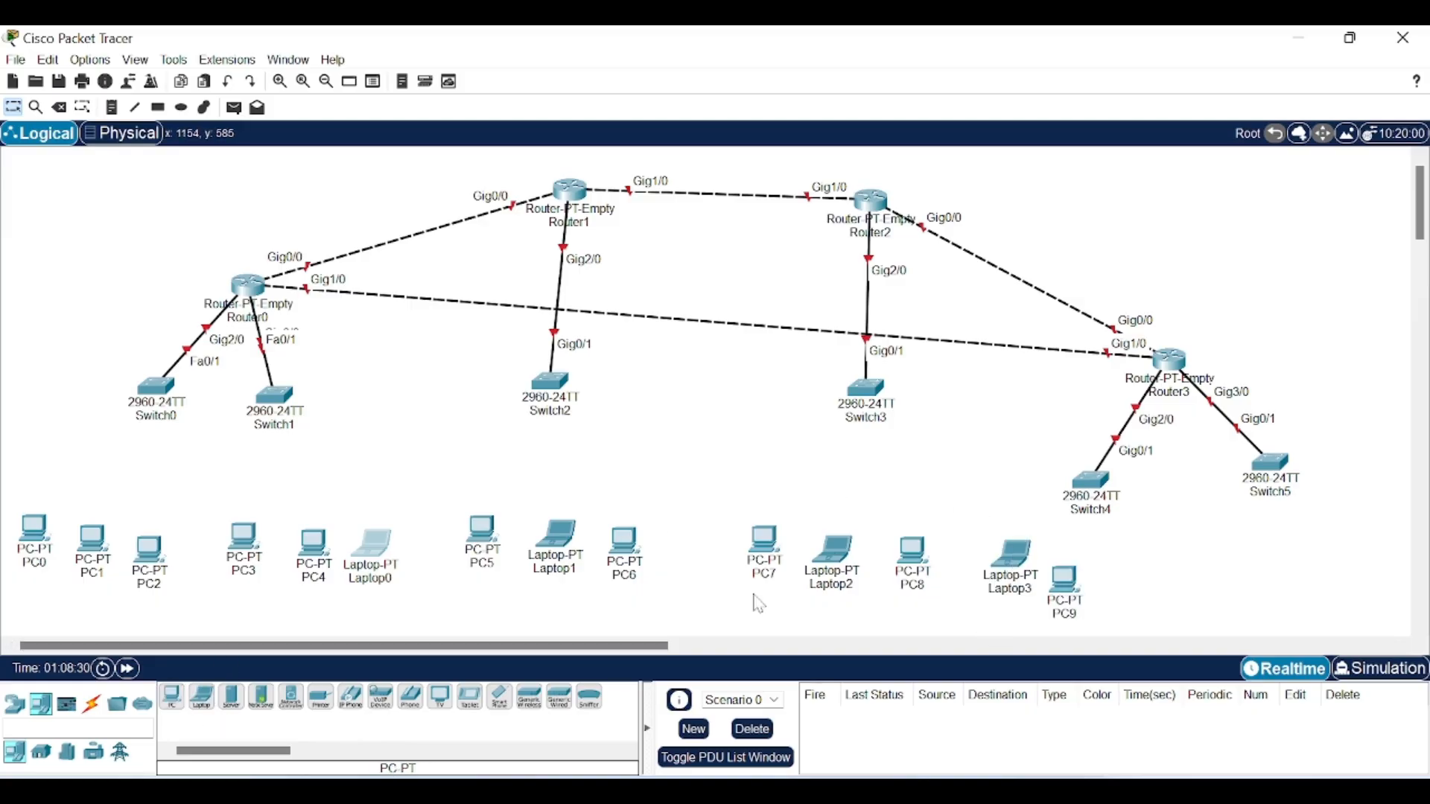
pyautogui.click(203, 700)
pyautogui.click(1122, 561)
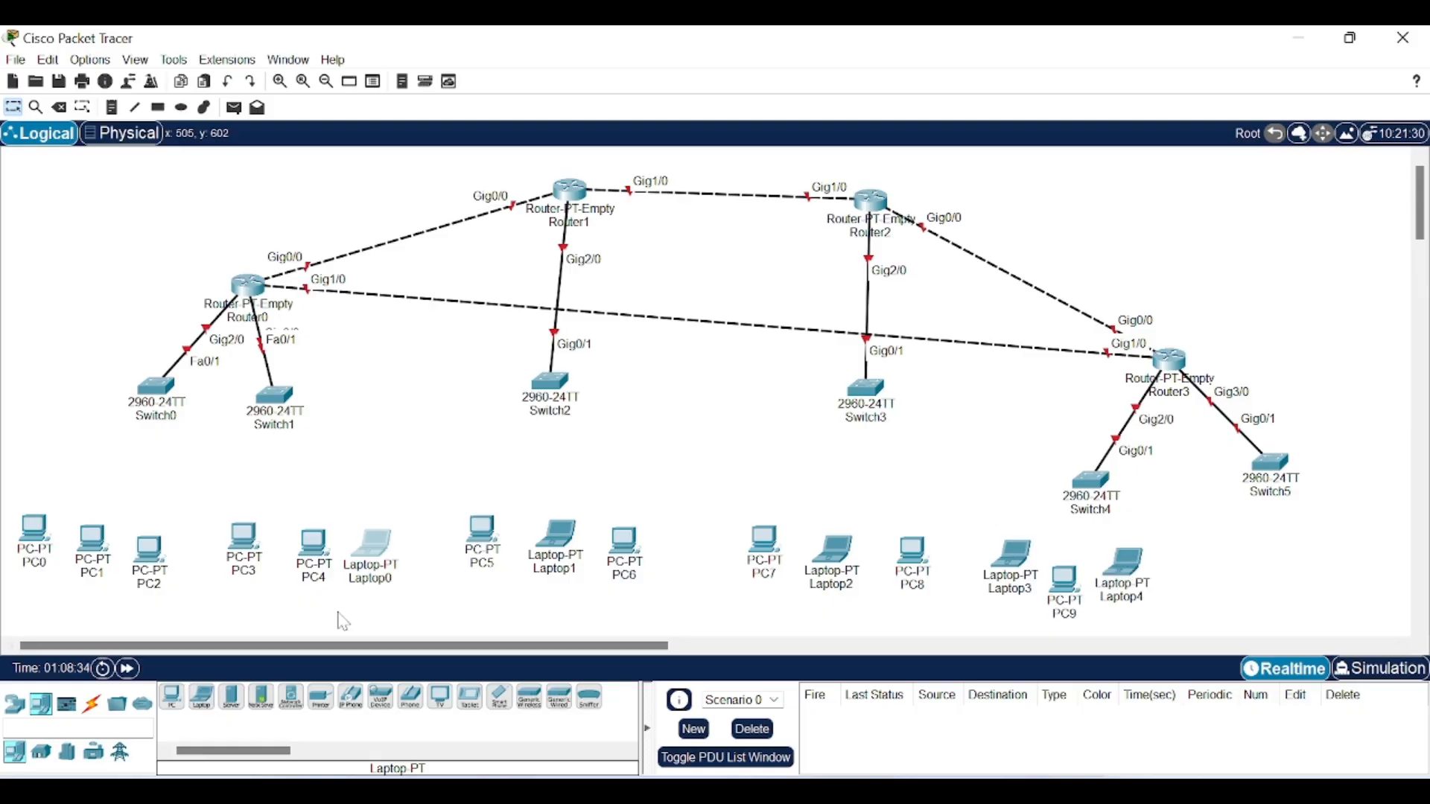
# Step: Place a PC, a laptop and another PC side by side in the empty area below Switch5
pyautogui.click(173, 697)
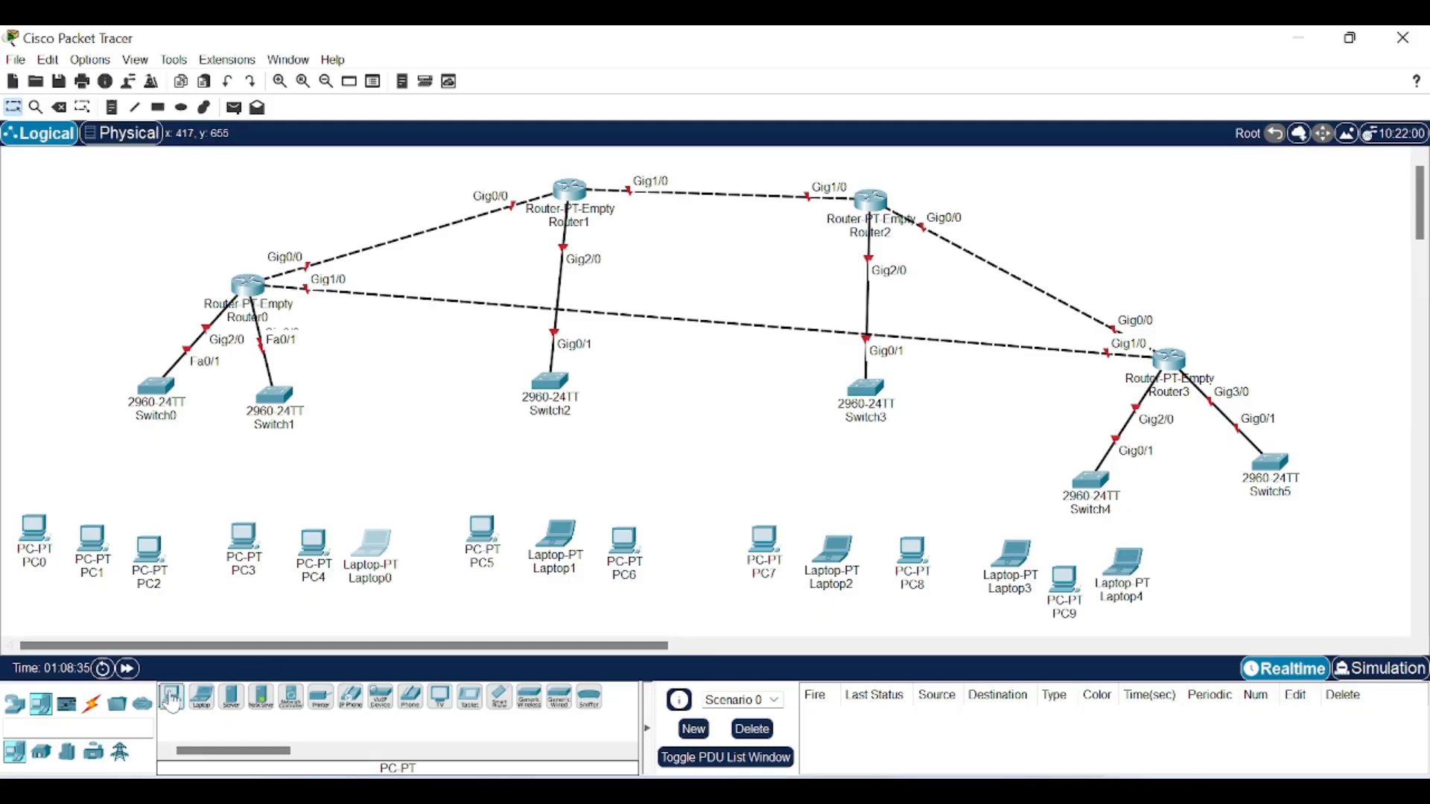
pyautogui.click(1216, 562)
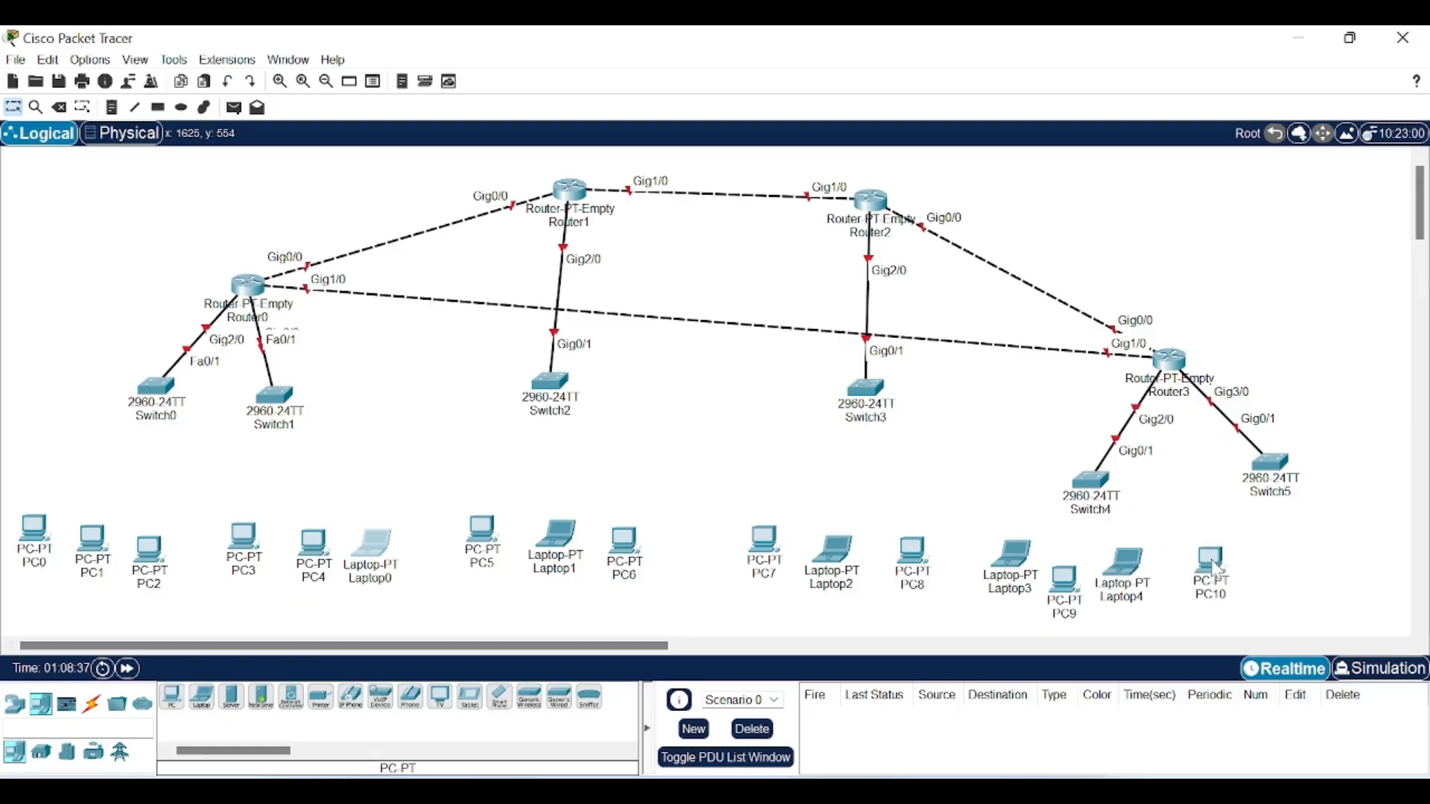
pyautogui.click(204, 703)
pyautogui.click(1292, 557)
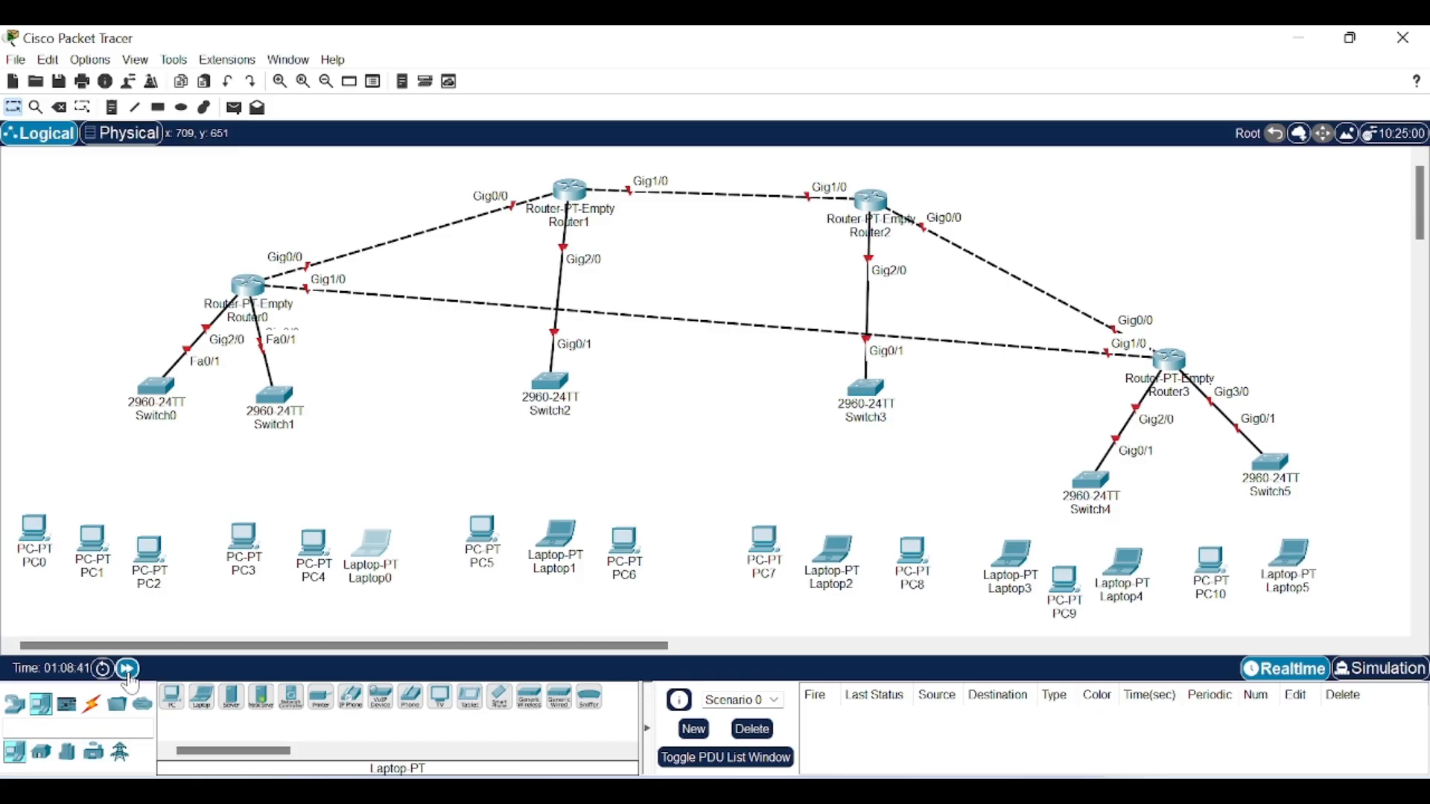
pyautogui.click(172, 698)
pyautogui.click(1364, 541)
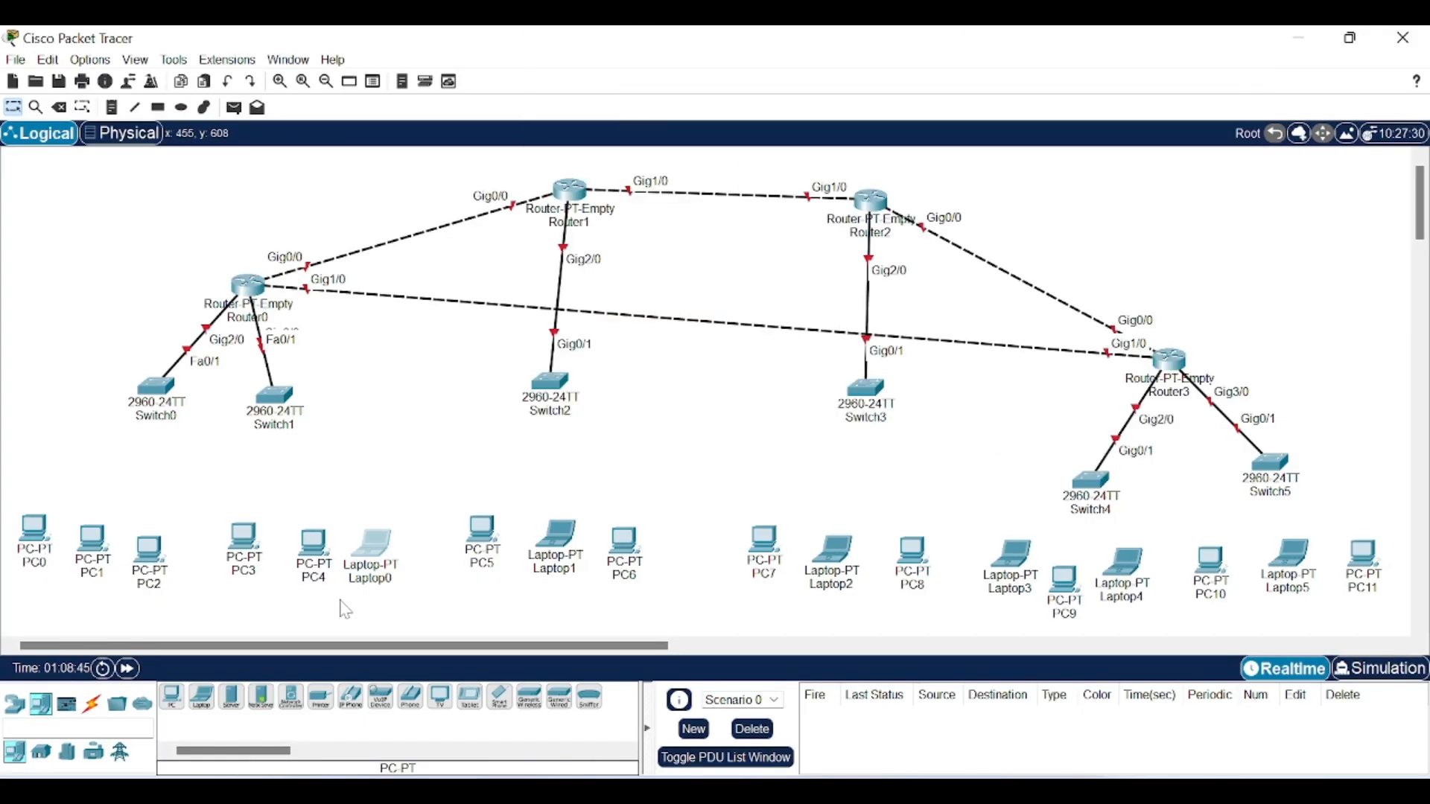
# Step: Connect Switch0's FastEthernet0/2 to PC0's FastEthernet0 with a copper straight-through cable
pyautogui.click(92, 704)
pyautogui.click(237, 697)
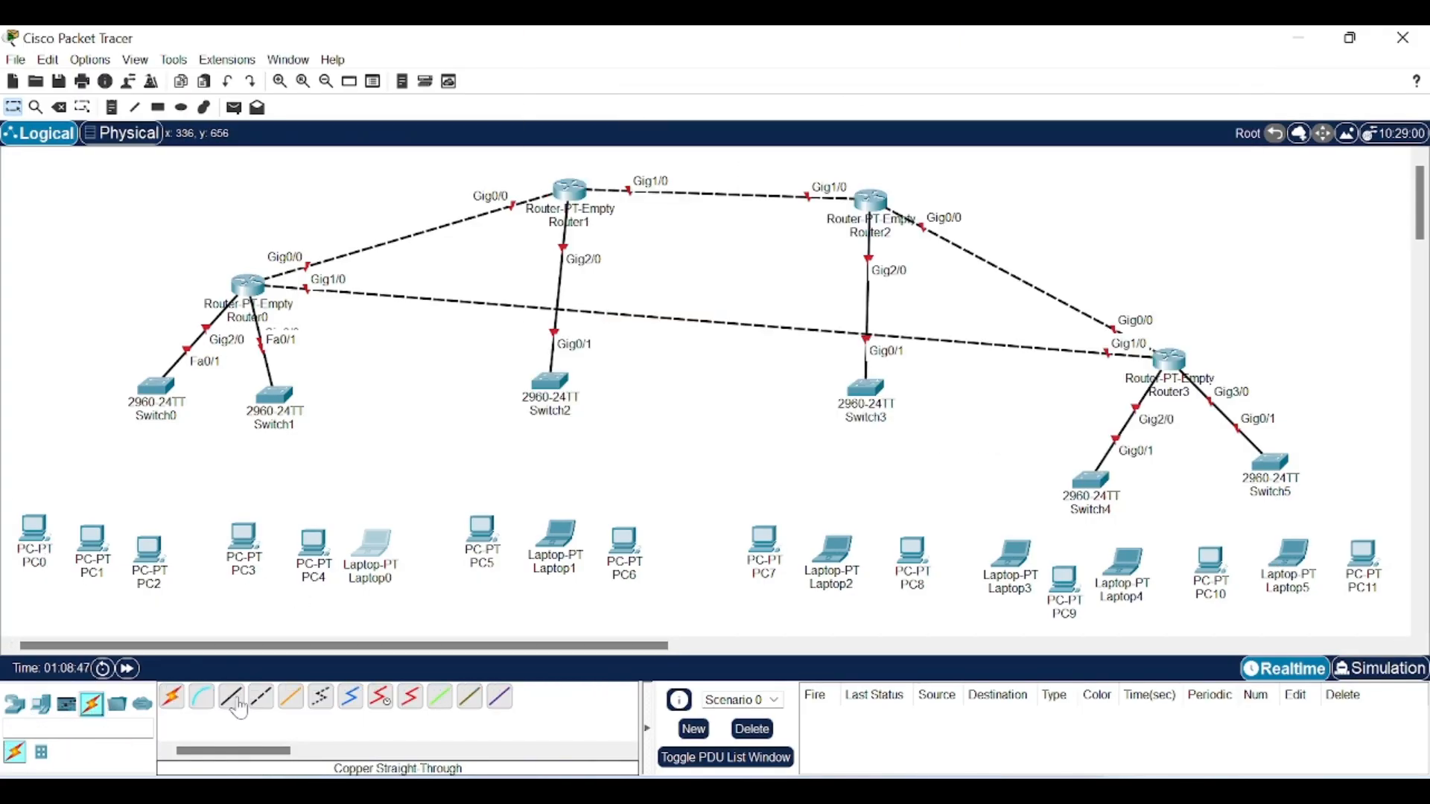
pyautogui.click(146, 399)
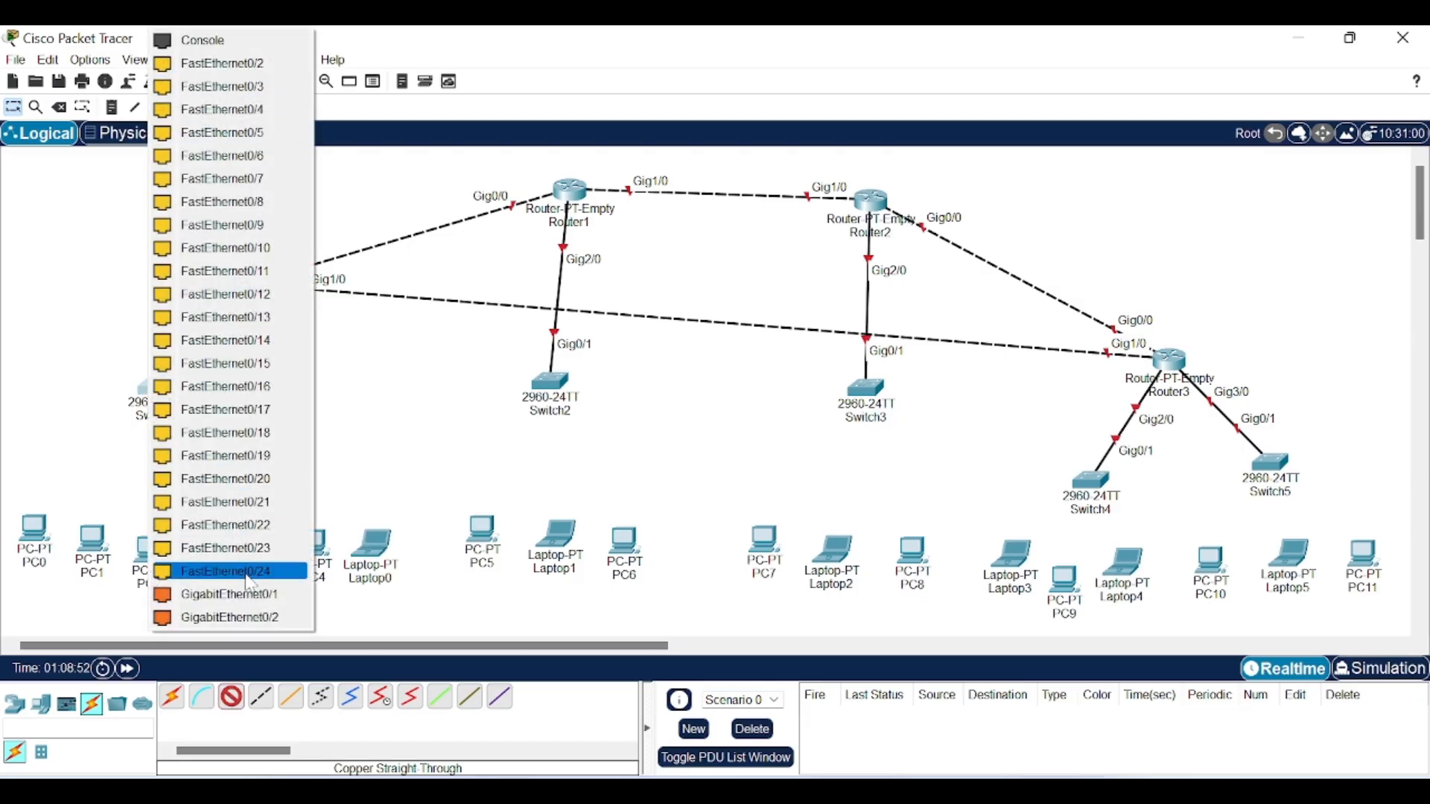
pyautogui.click(261, 66)
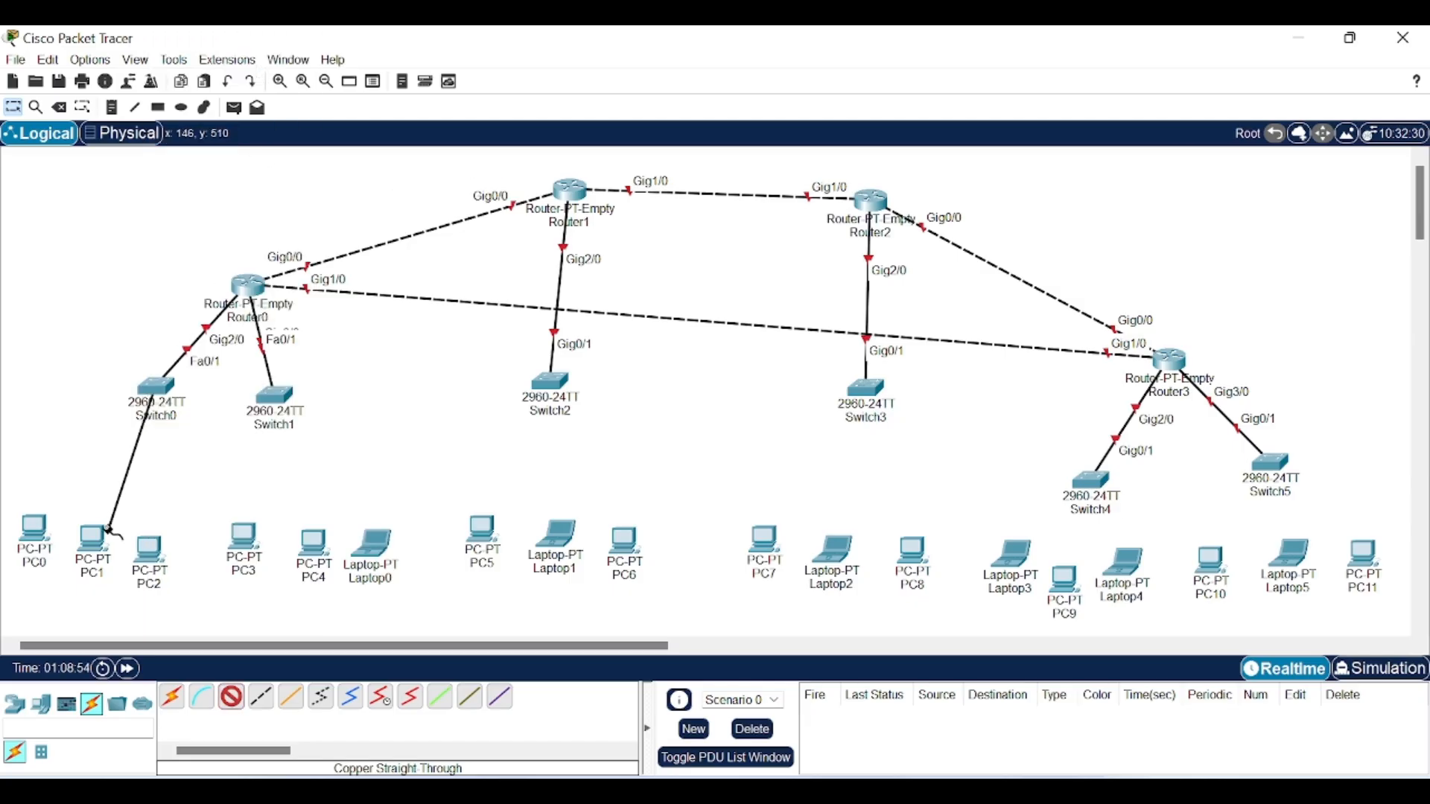
pyautogui.click(44, 530)
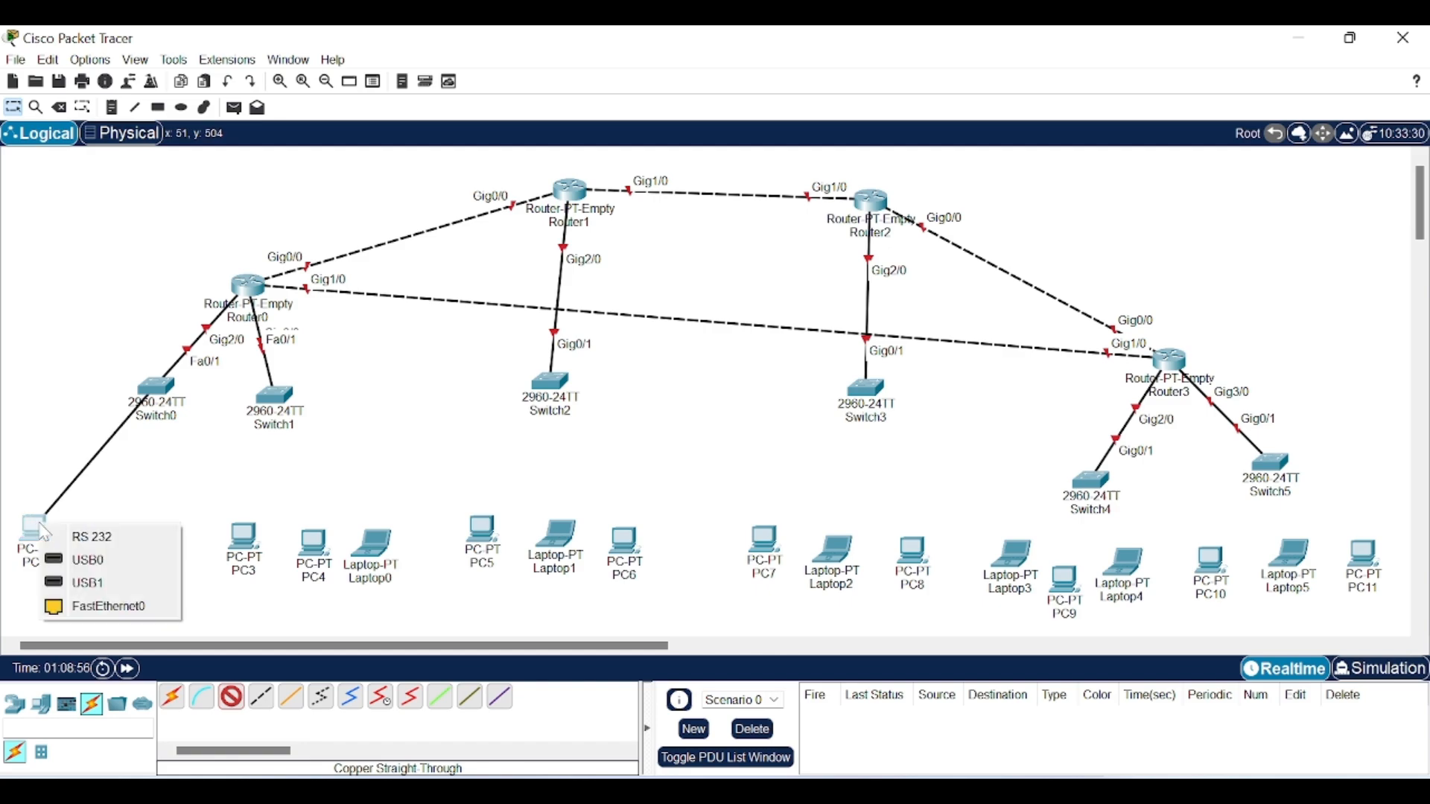
pyautogui.click(104, 606)
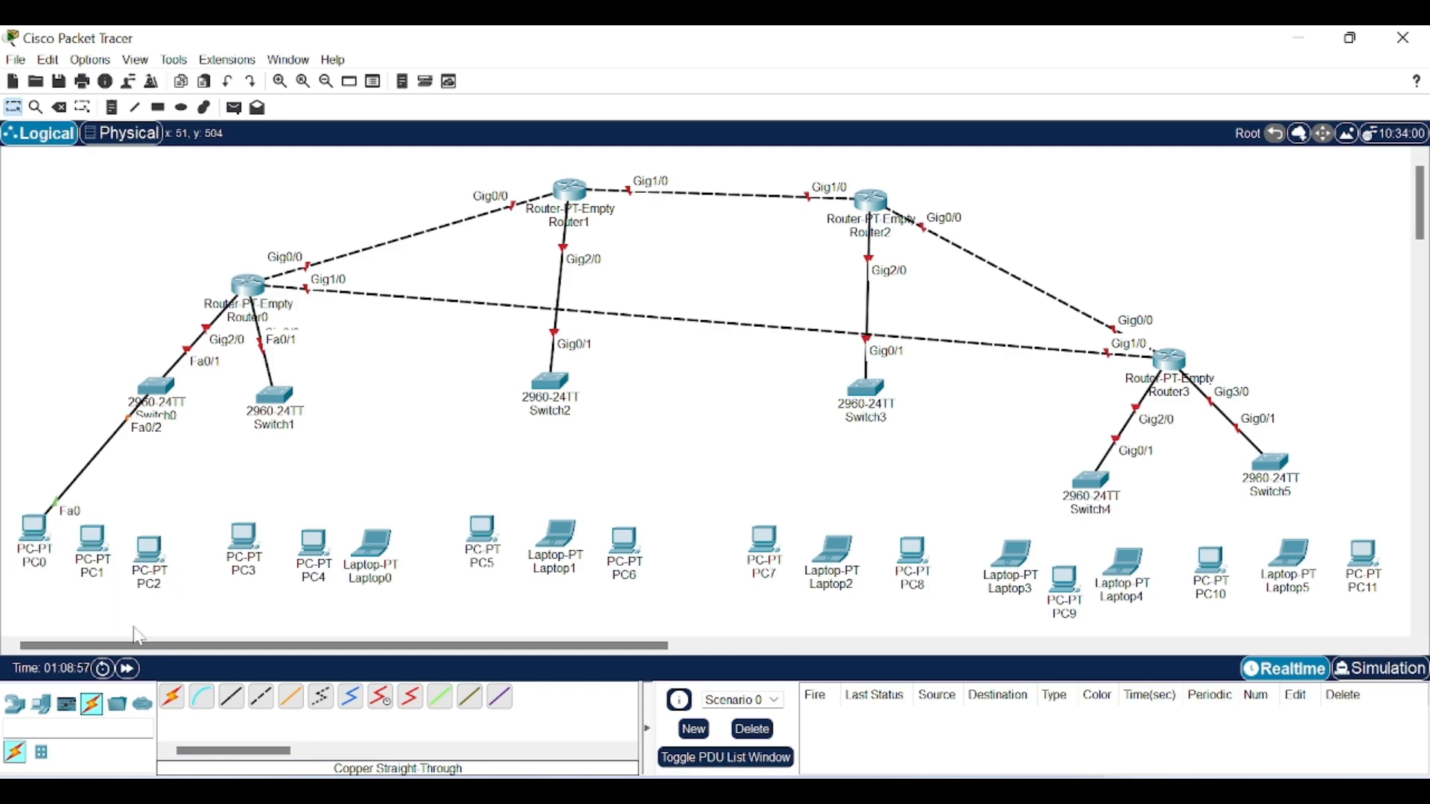
# Step: Connect Switch0's FastEthernet0/3 to PC1's FastEthernet0 with a copper straight-through cable and dismiss the browser notification
pyautogui.click(236, 703)
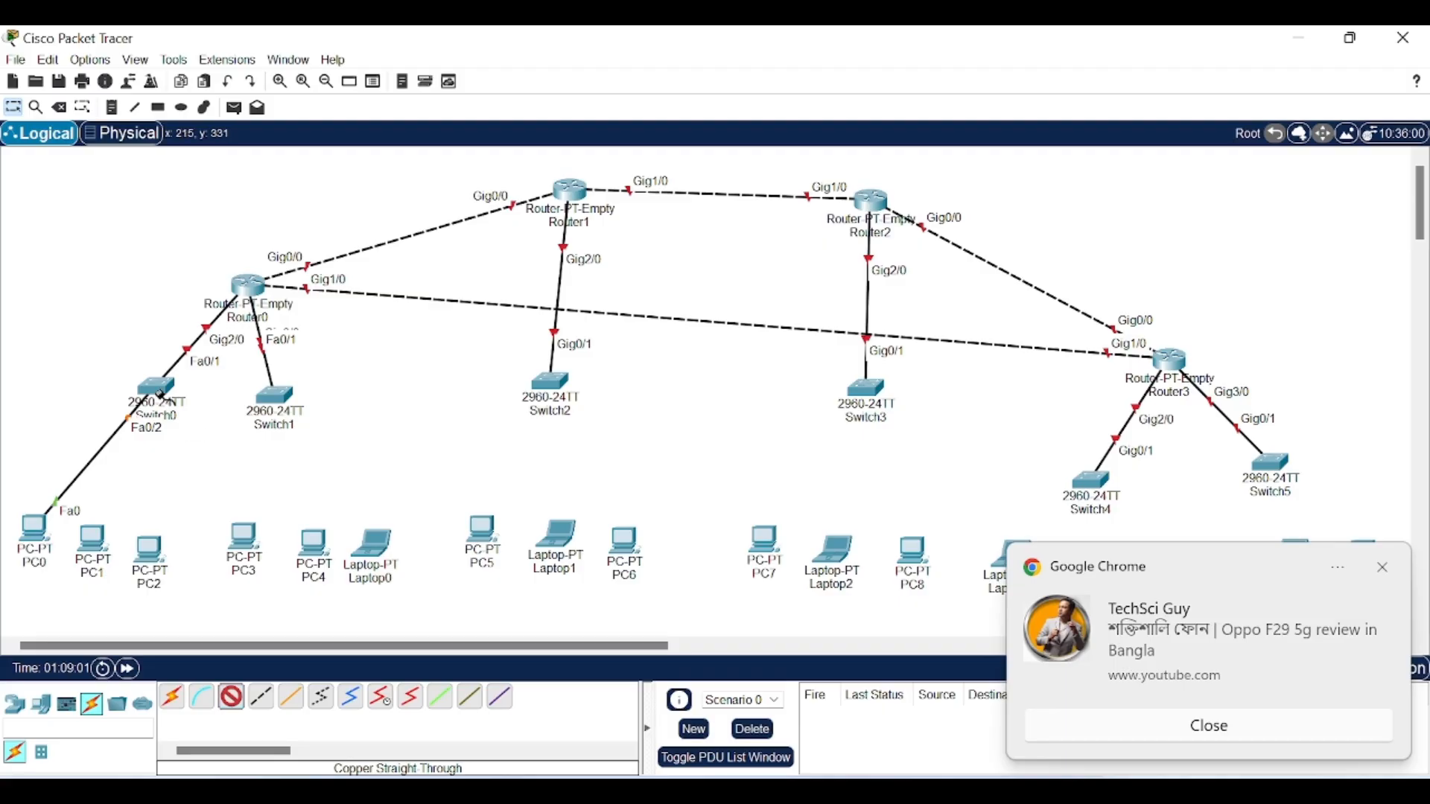
pyautogui.click(158, 395)
pyautogui.click(254, 90)
pyautogui.click(87, 535)
pyautogui.click(168, 618)
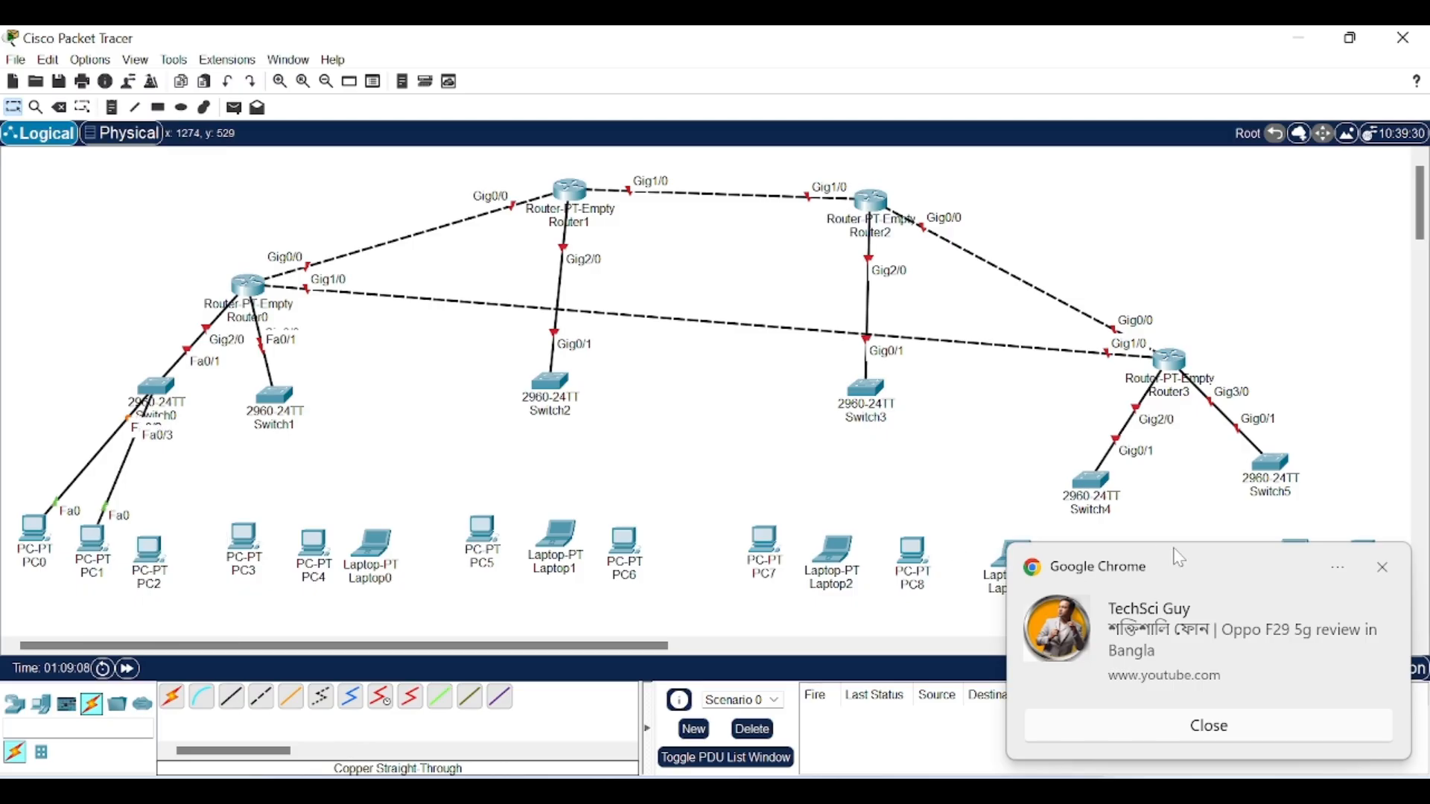
pyautogui.click(1383, 567)
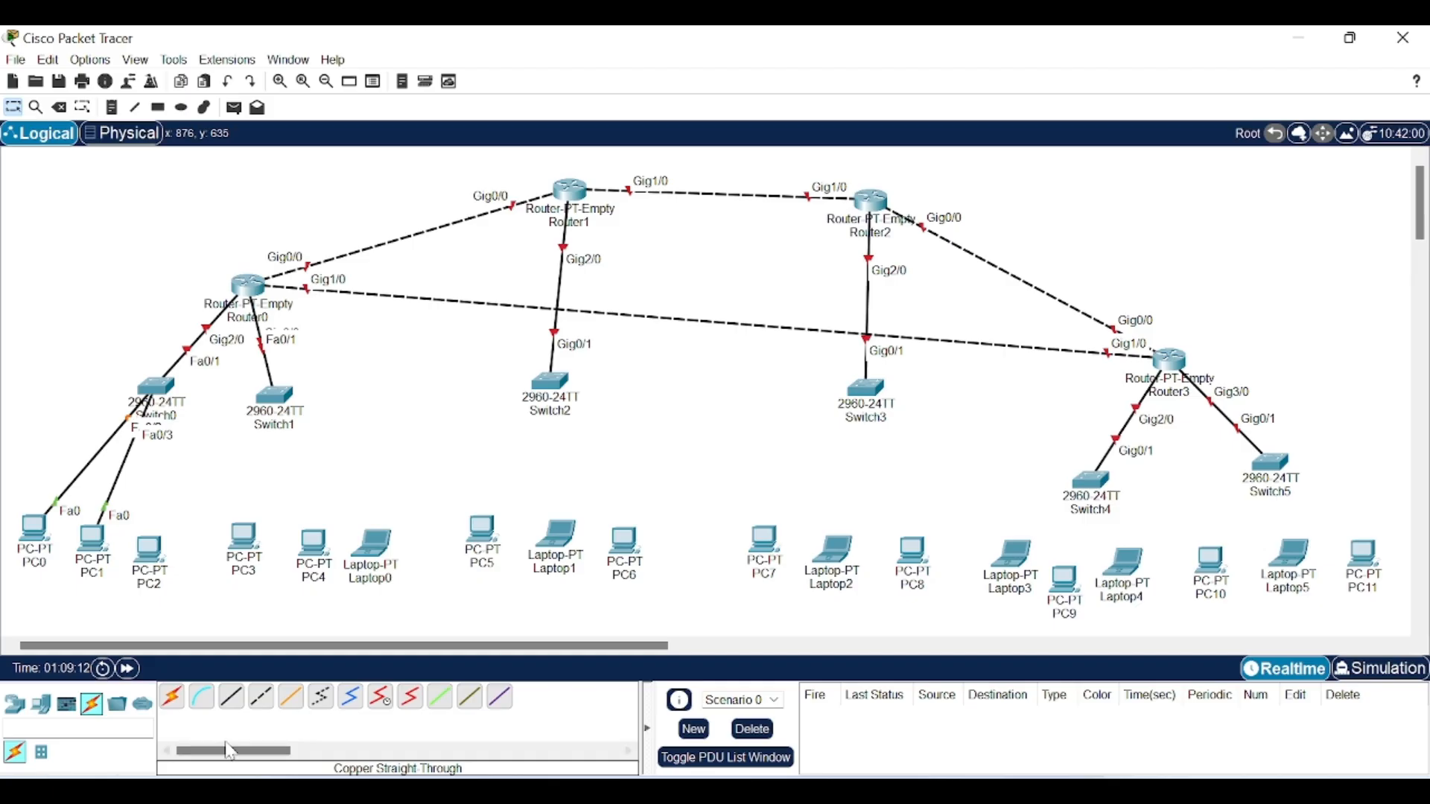
# Step: Connect Switch0's FastEthernet0/4 to PC2's FastEthernet0 with a copper straight-through cable
pyautogui.click(159, 390)
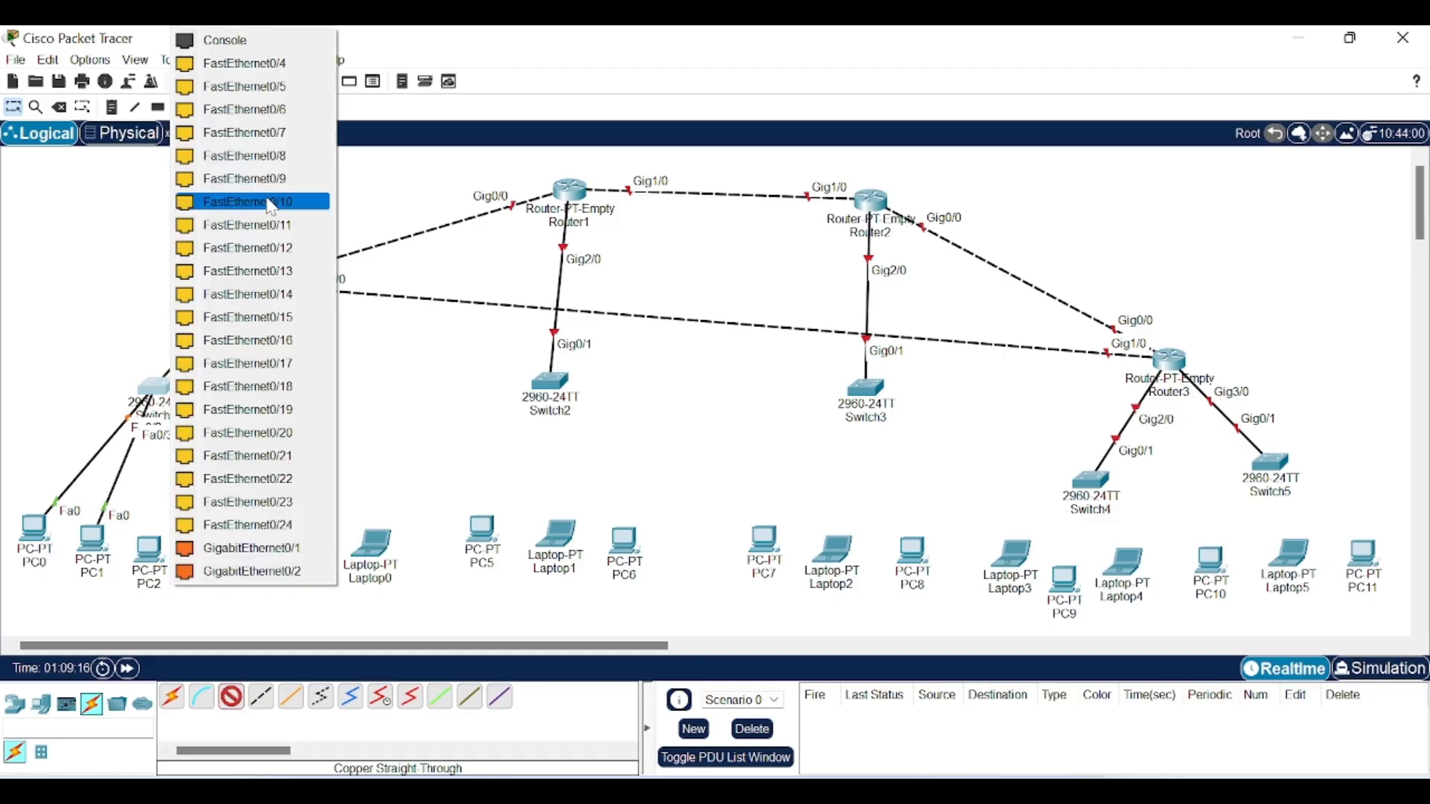
pyautogui.click(281, 70)
pyautogui.click(149, 546)
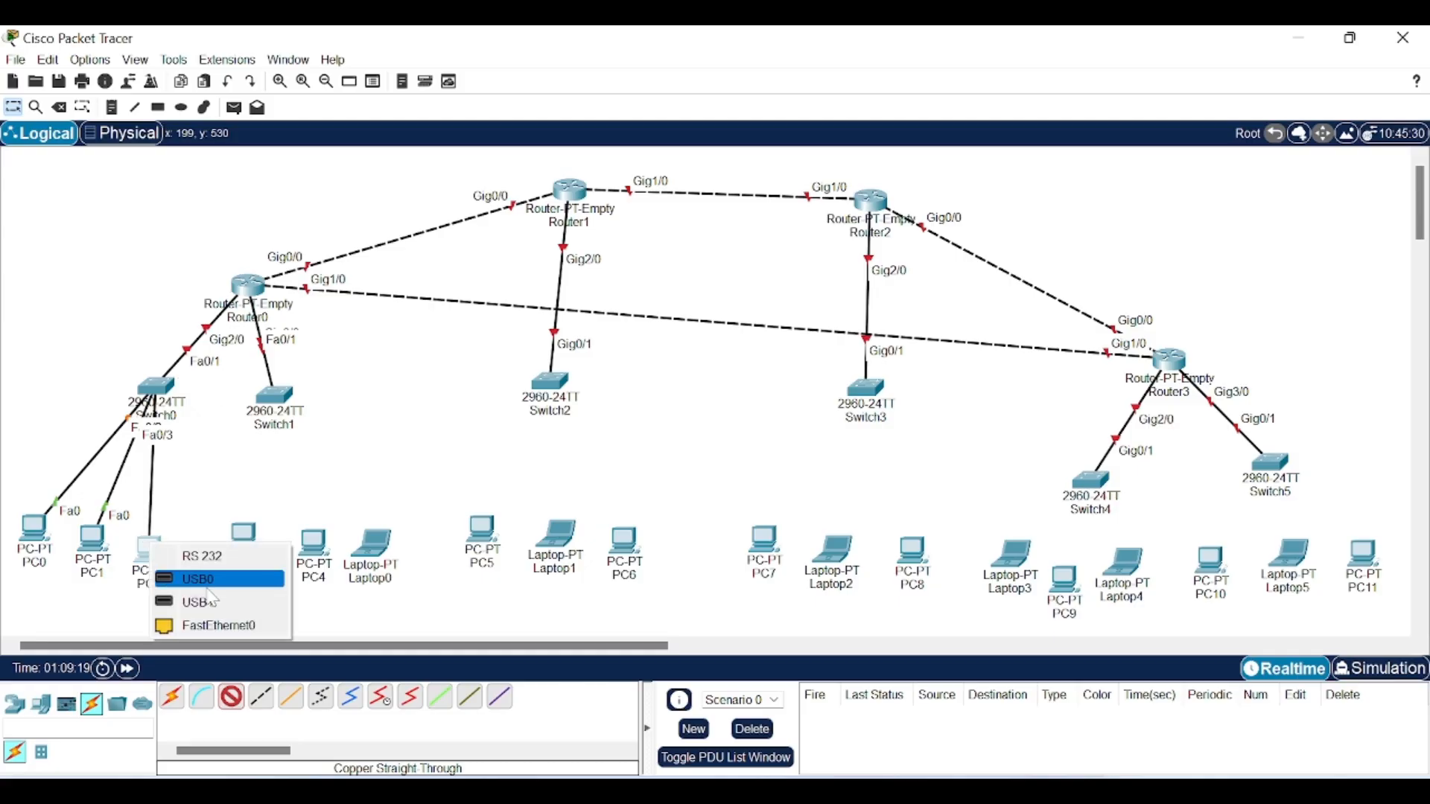
pyautogui.click(221, 619)
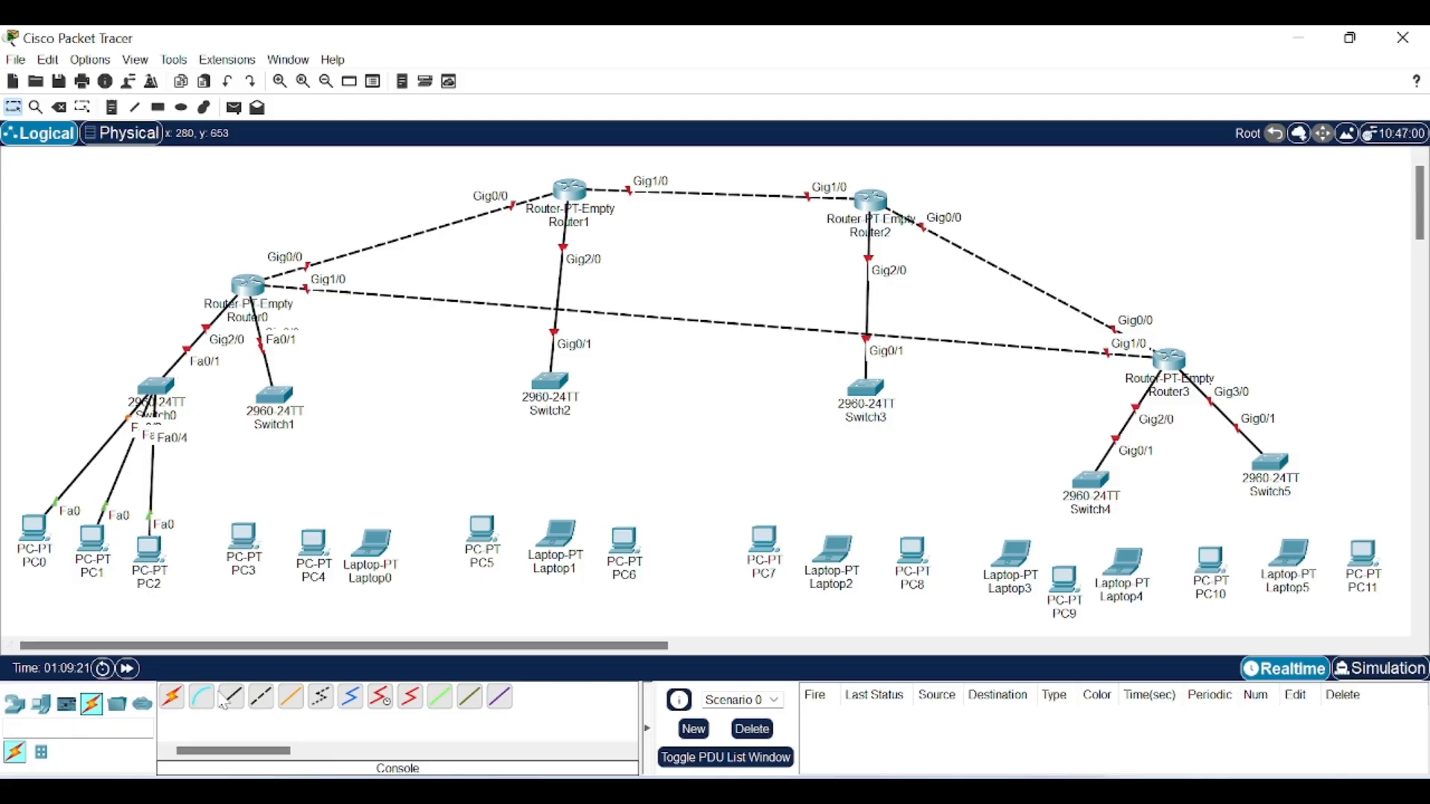
# Step: Connect Switch1's FastEthernet0/2 to PC3's FastEthernet0 with a copper straight-through cable
pyautogui.click(272, 398)
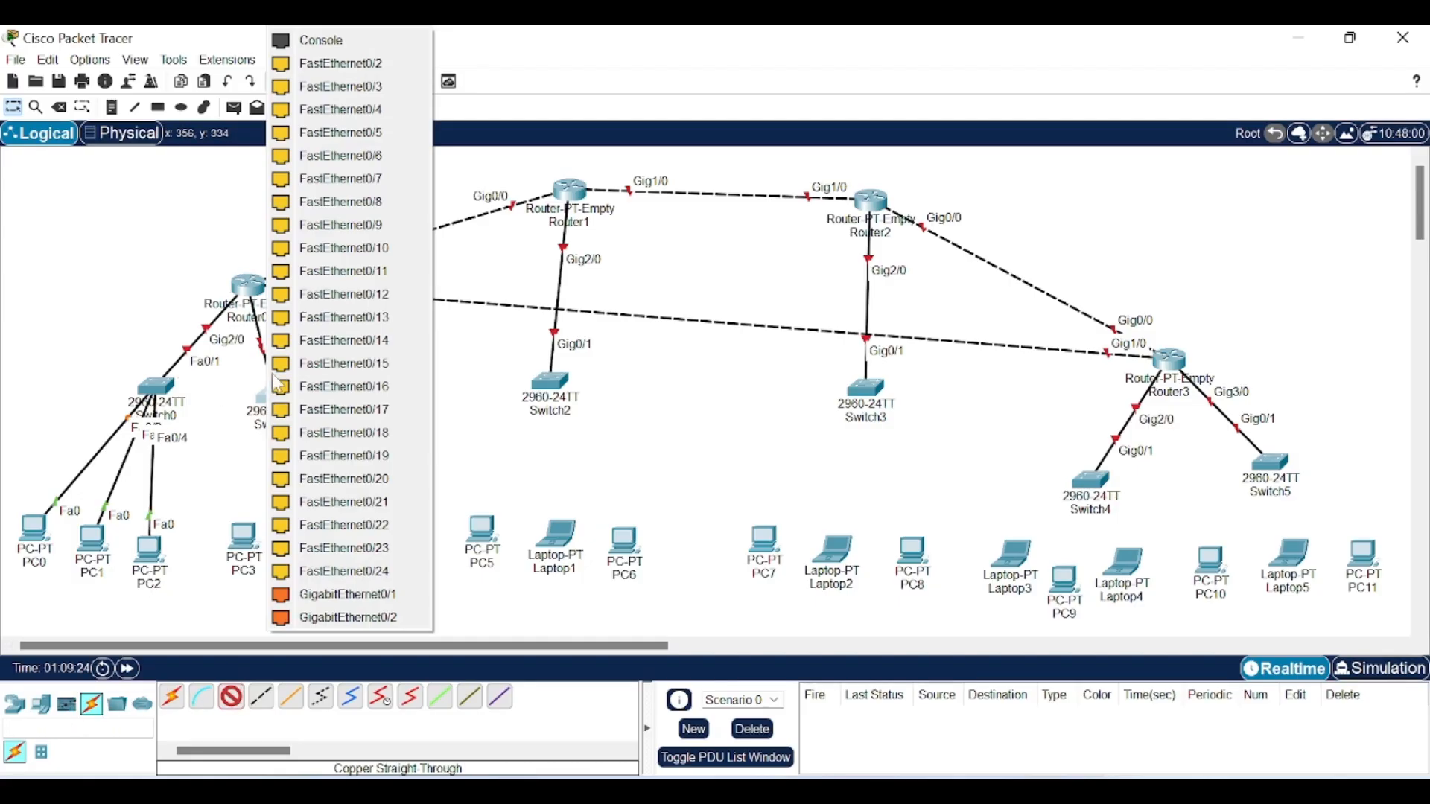
pyautogui.click(359, 68)
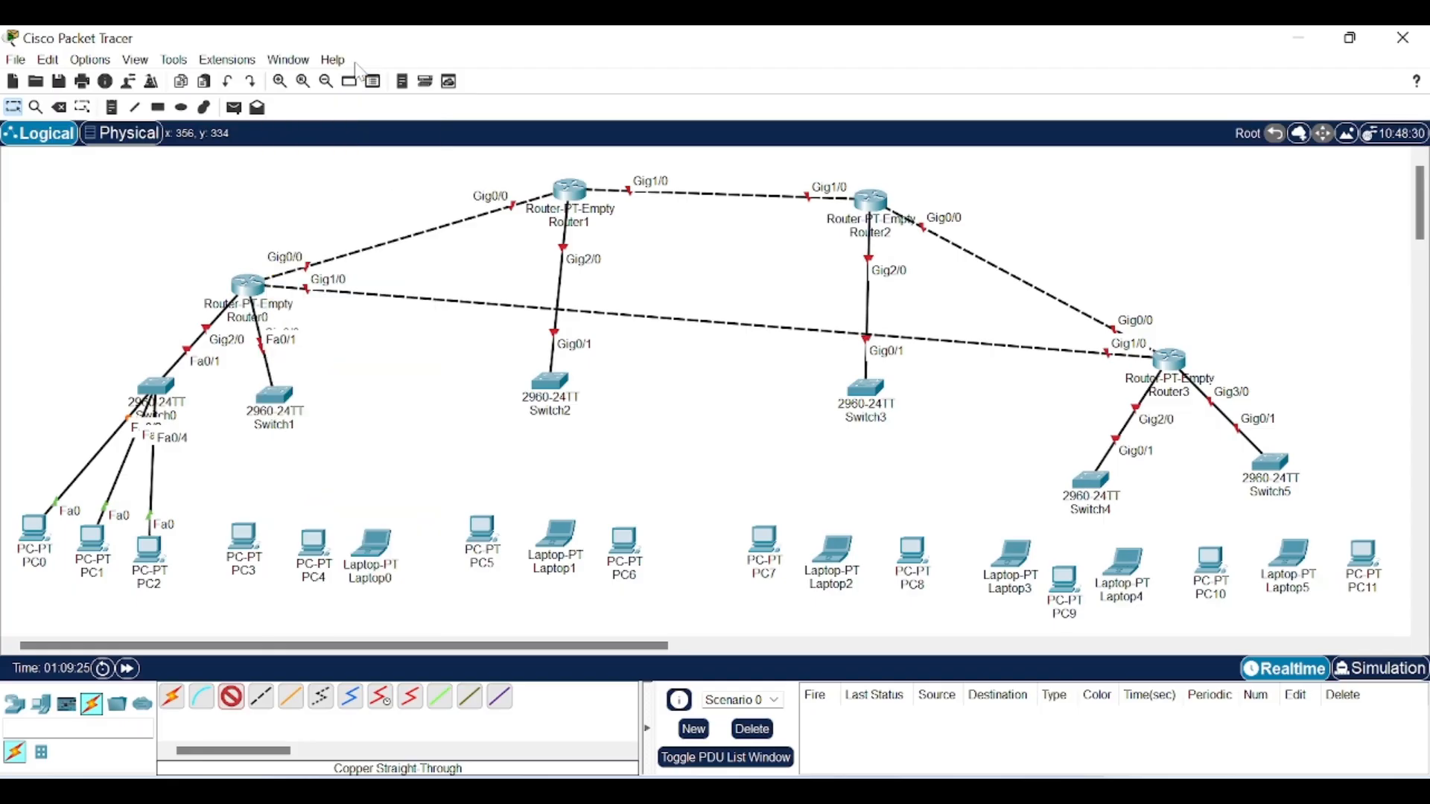
pyautogui.click(248, 538)
pyautogui.click(320, 619)
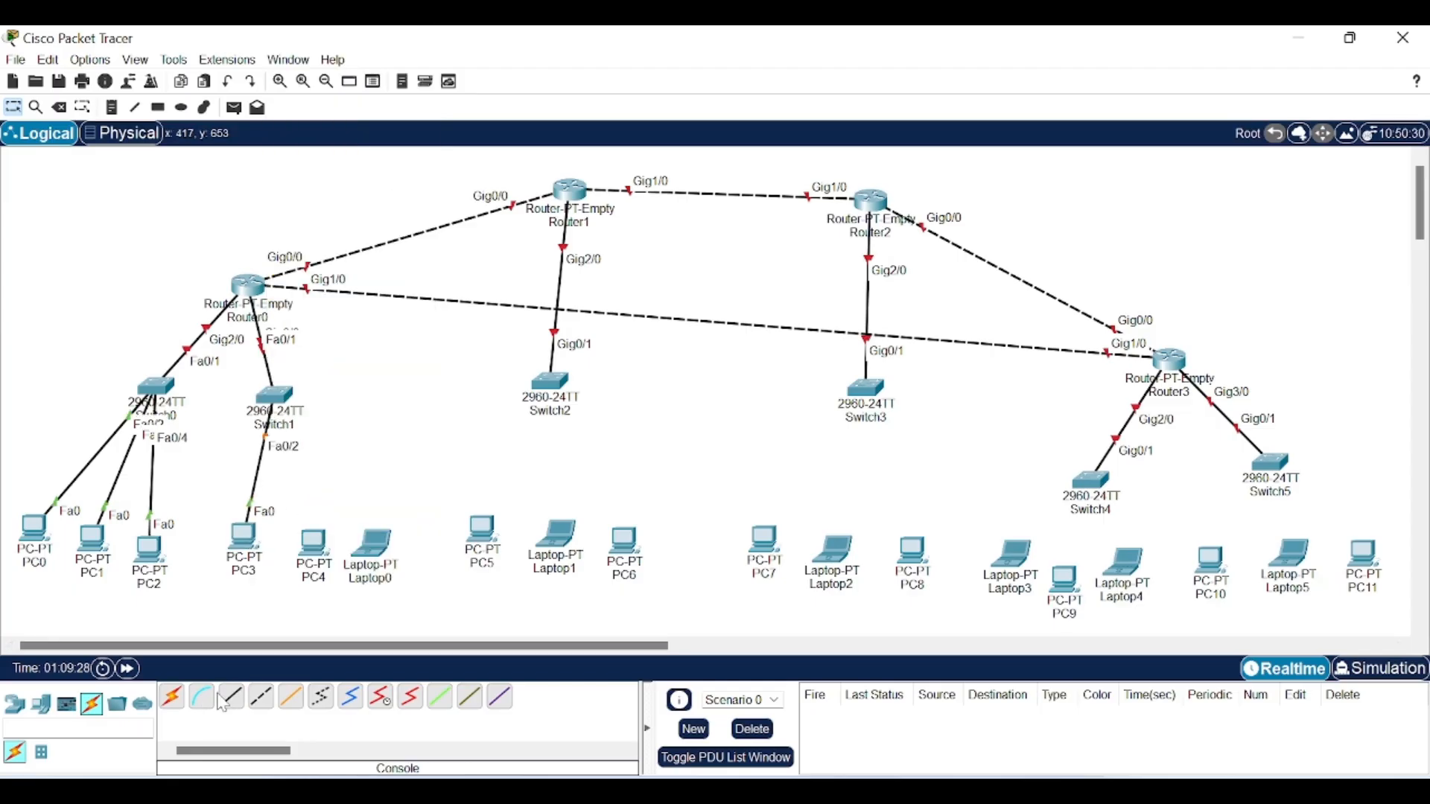
# Step: Connect Switch1's FastEthernet0/3 to PC4's FastEthernet0 with a copper straight-through cable
pyautogui.click(293, 407)
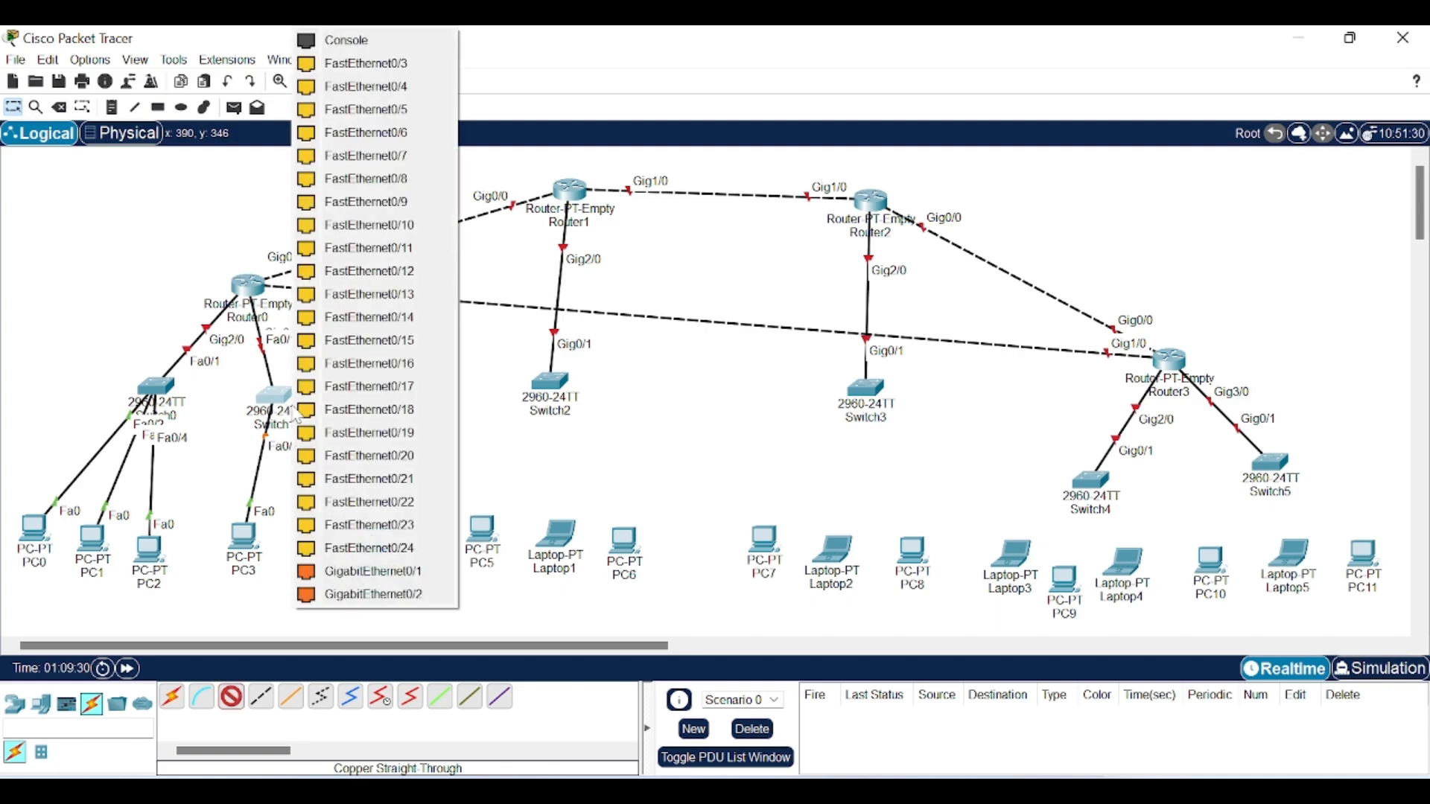
pyautogui.click(400, 66)
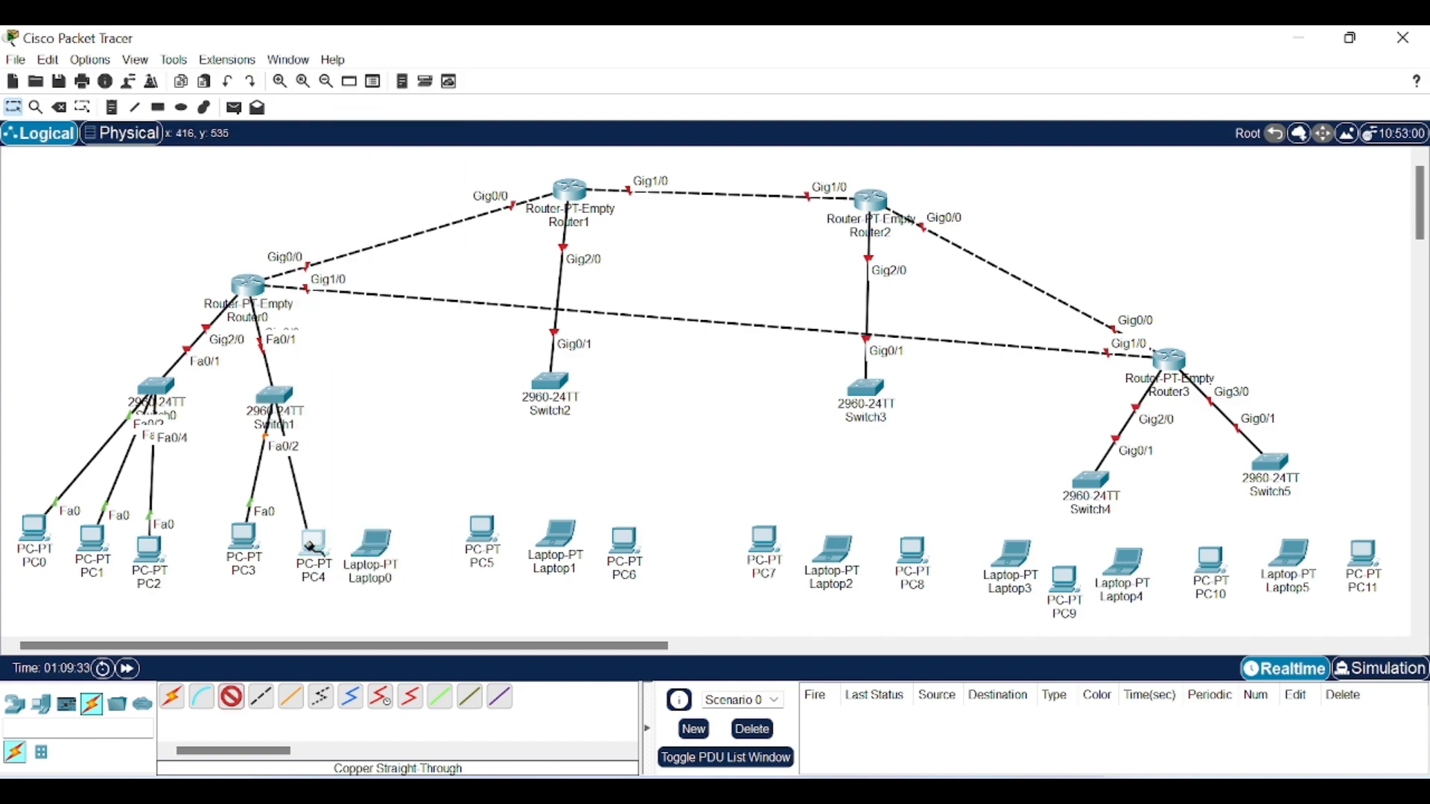
pyautogui.click(311, 540)
pyautogui.click(371, 631)
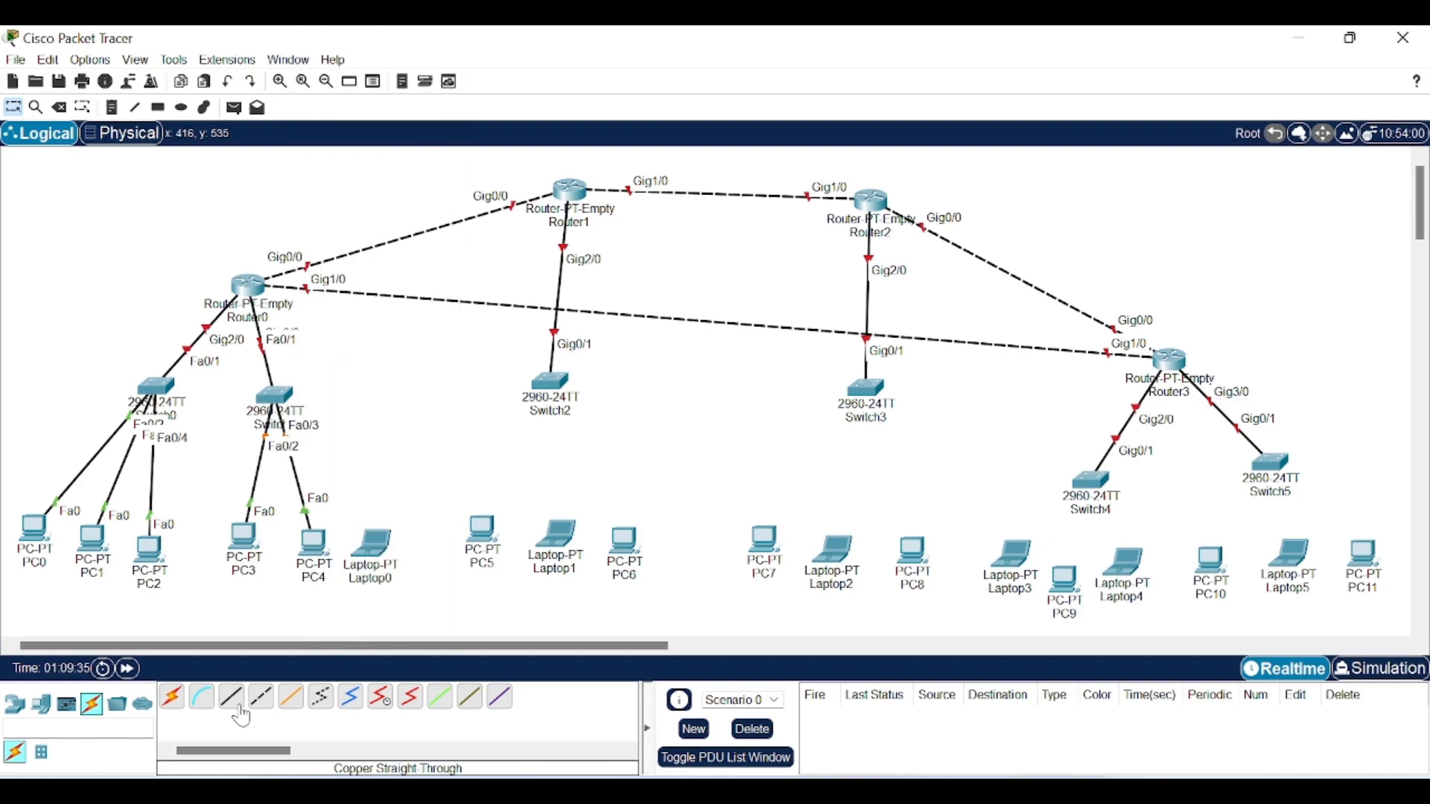
# Step: Connect Switch1's FastEthernet0/4 to Laptop0's FastEthernet0 with a copper straight-through cable
pyautogui.click(294, 402)
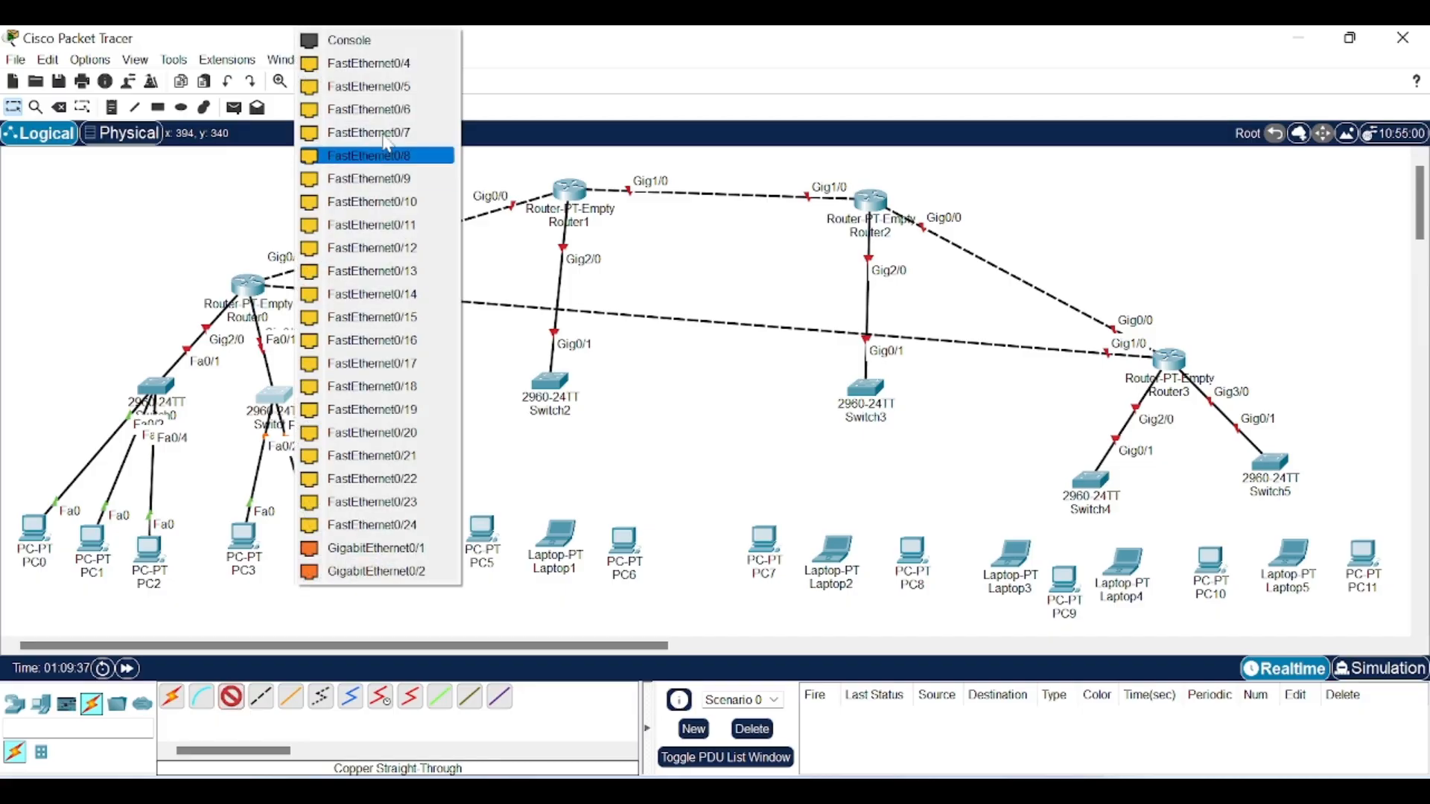
pyautogui.click(426, 67)
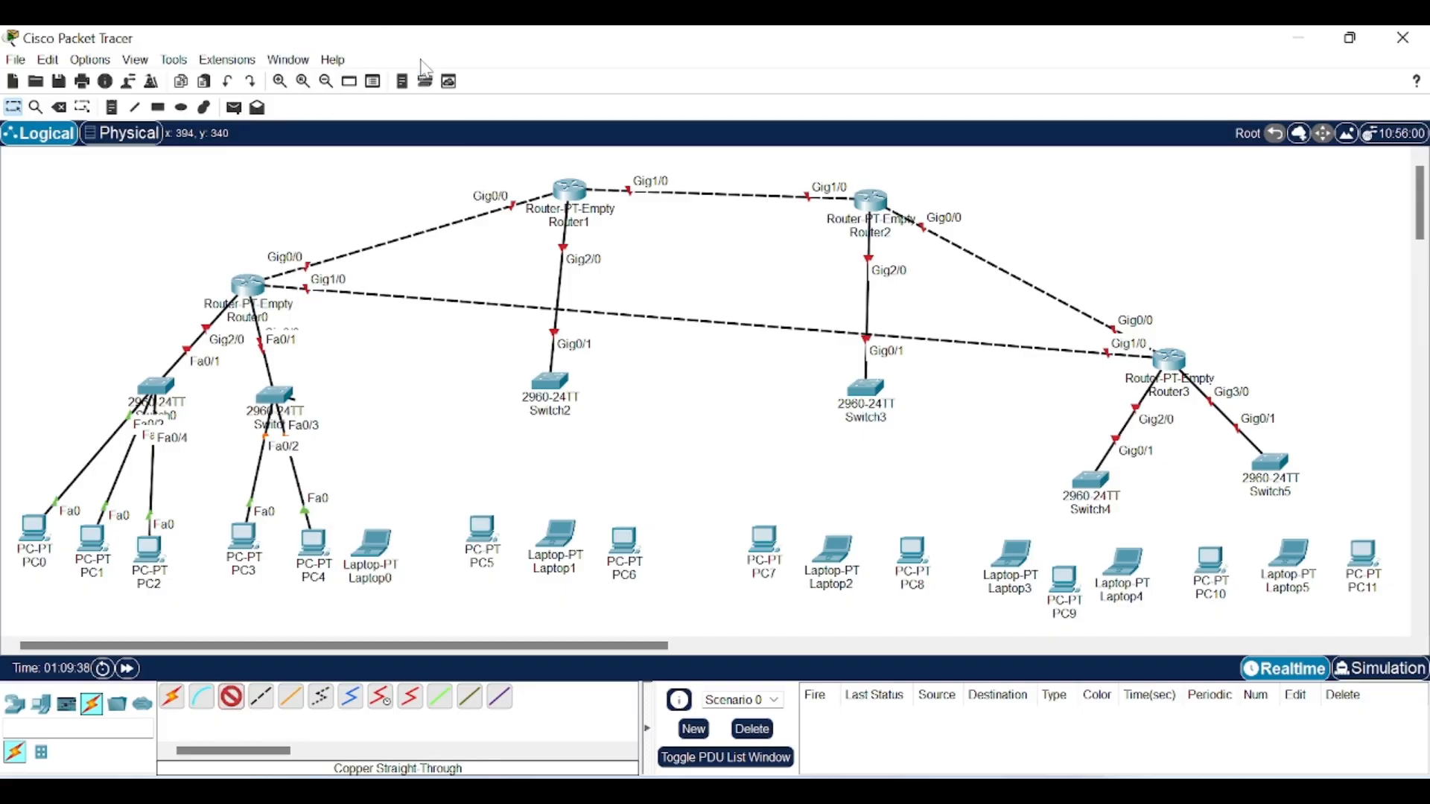
pyautogui.click(376, 546)
pyautogui.click(427, 629)
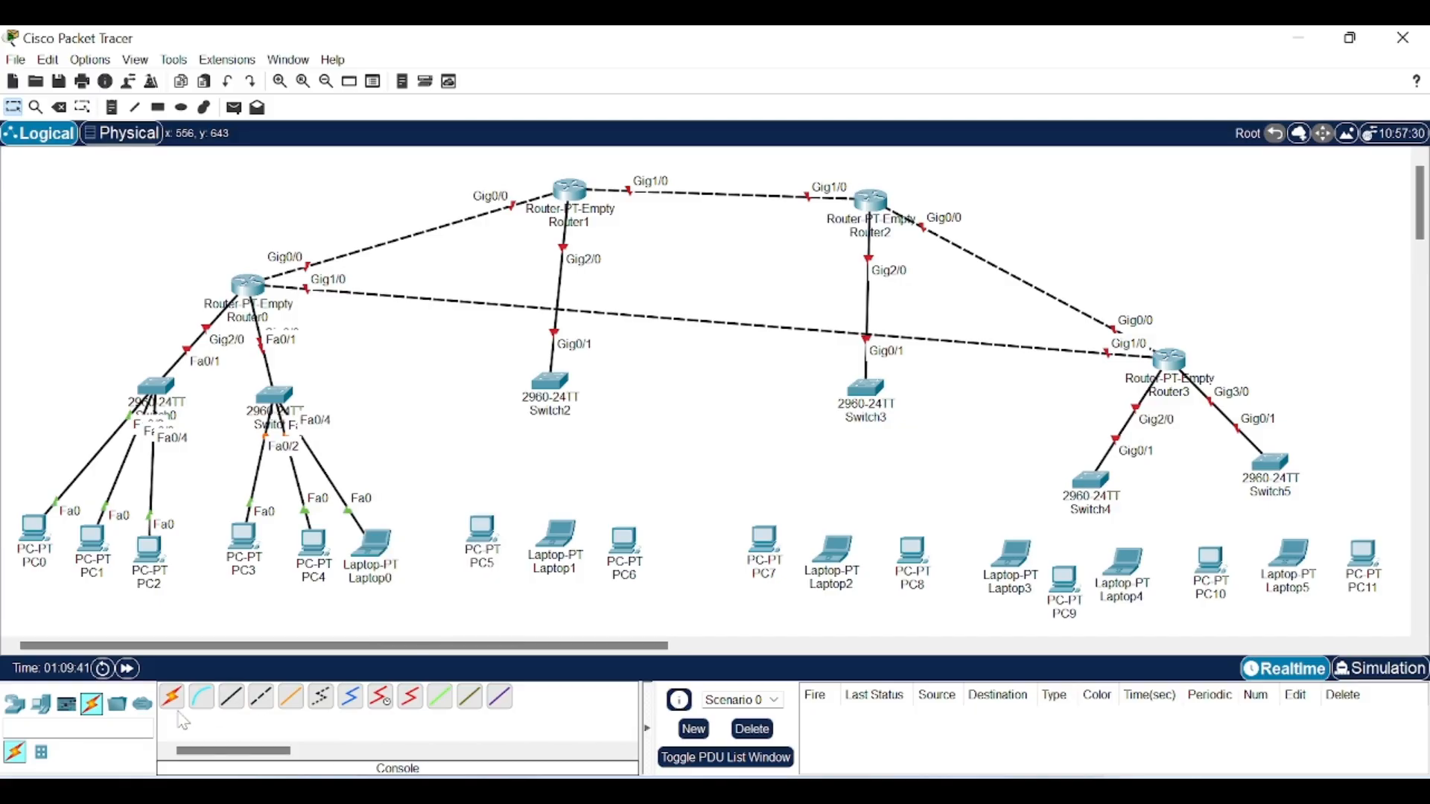
# Step: Connect Switch2's FastEthernet0/1 to PC5's FastEthernet0 with a copper straight-through cable
pyautogui.click(231, 697)
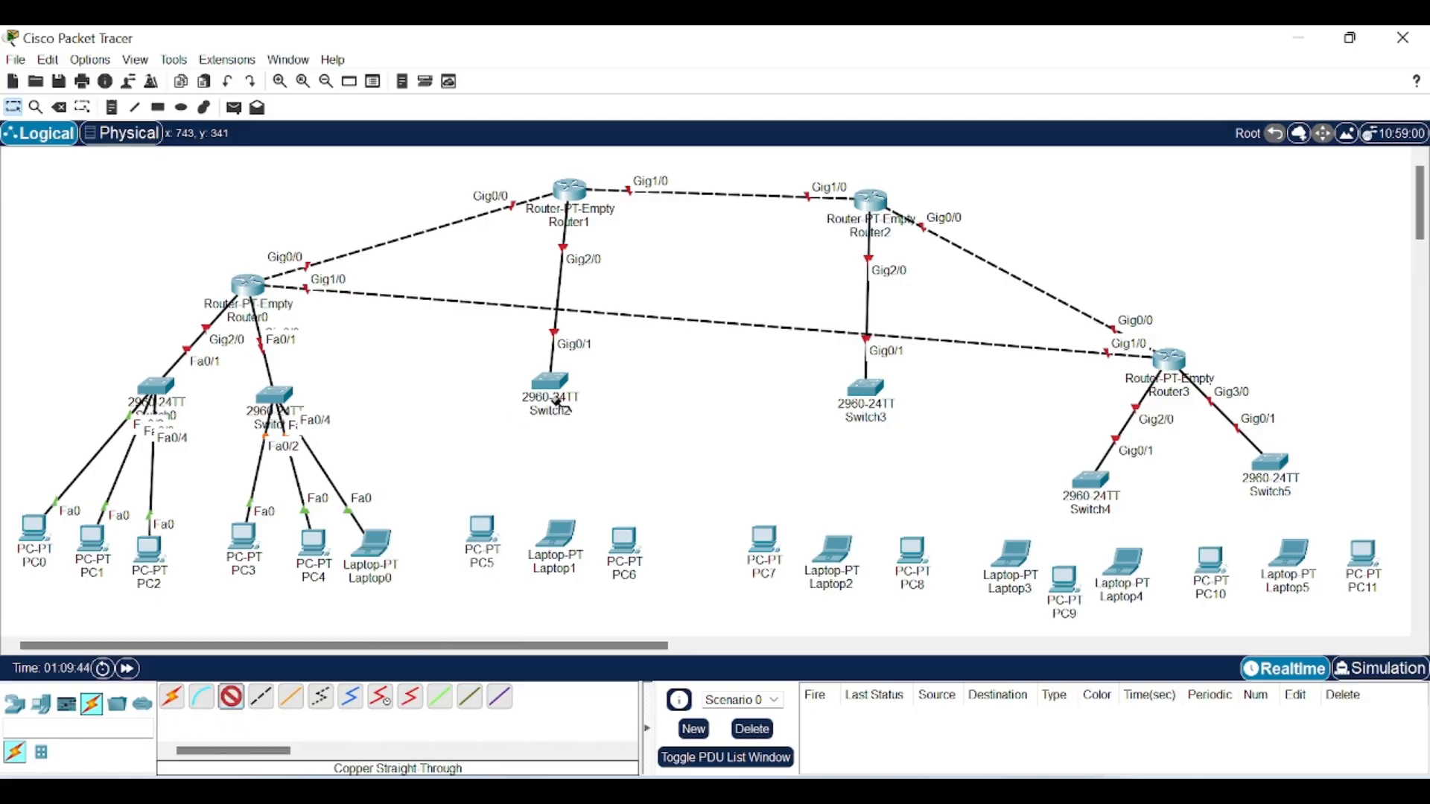
pyautogui.click(552, 383)
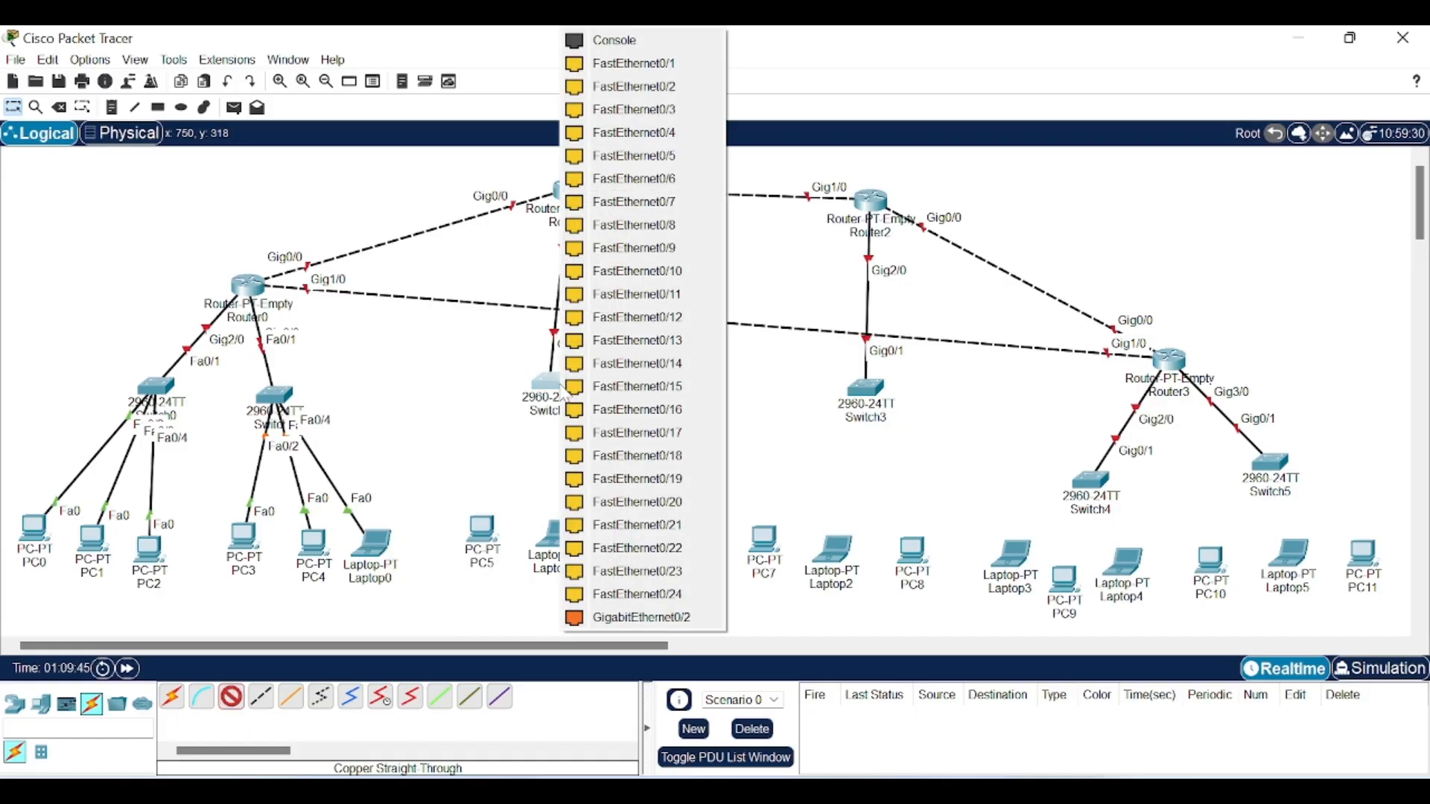
pyautogui.click(641, 87)
pyautogui.click(488, 527)
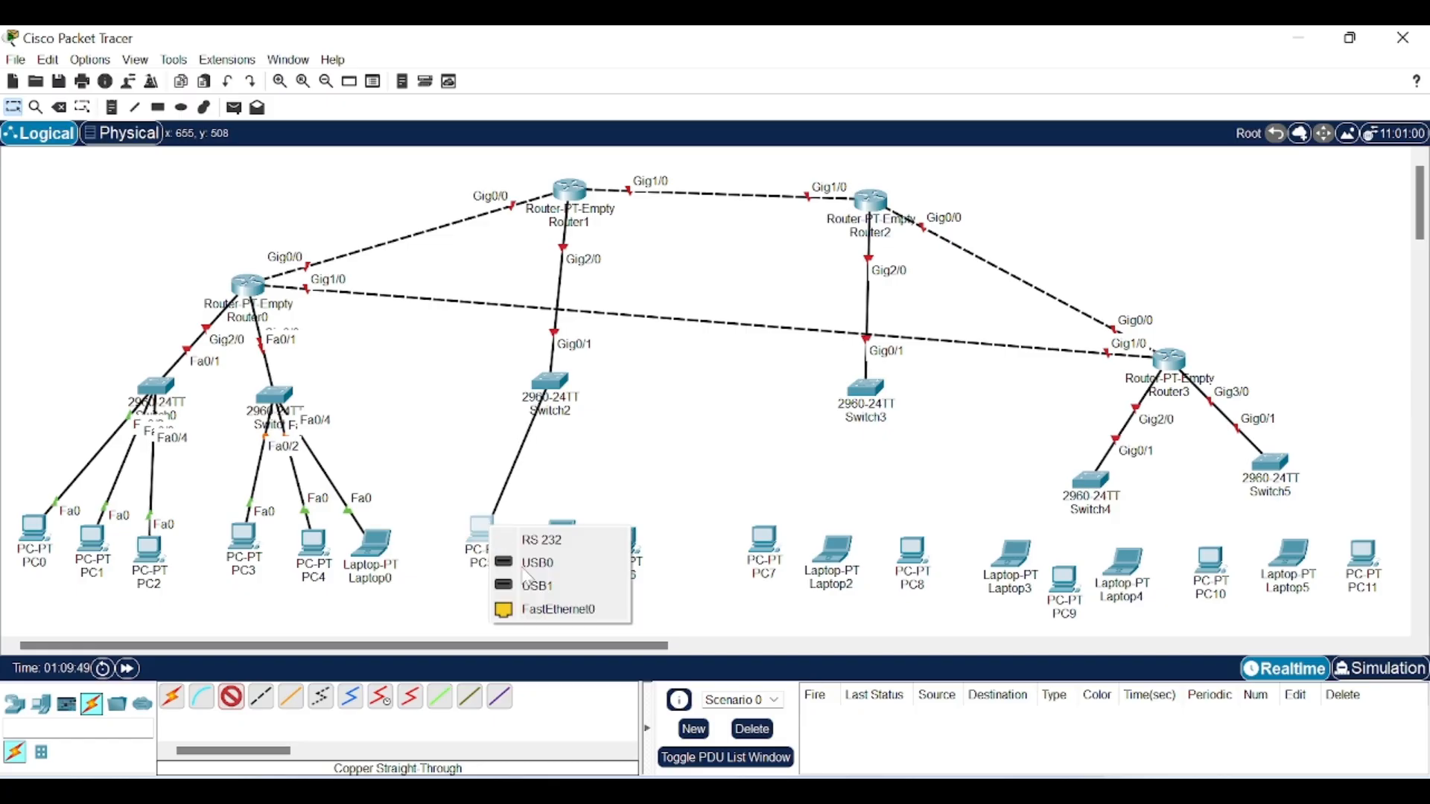
pyautogui.click(551, 614)
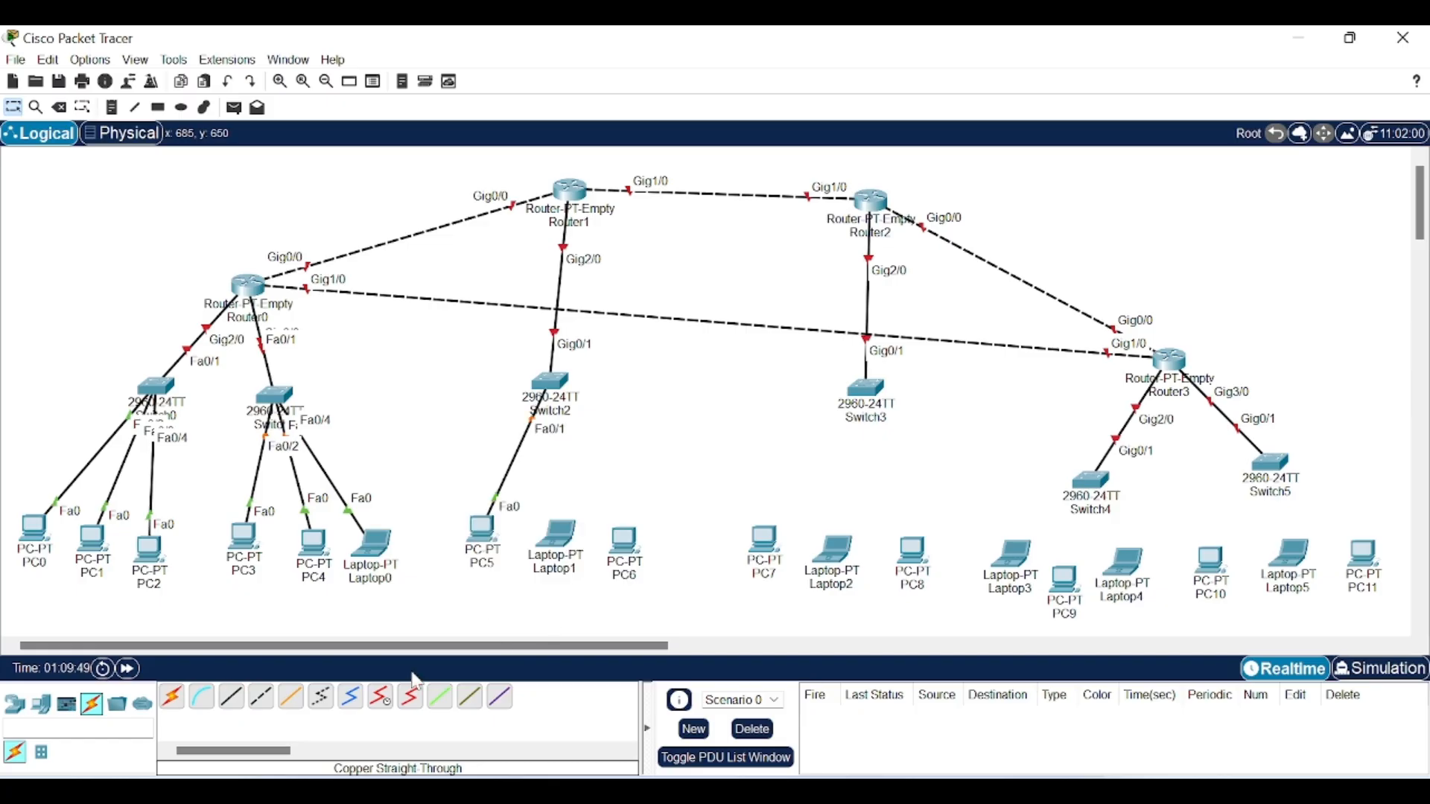
# Step: Connect Switch2's FastEthernet0/2 to Laptop1's FastEthernet0 with a copper straight-through cable
pyautogui.click(267, 700)
pyautogui.click(235, 703)
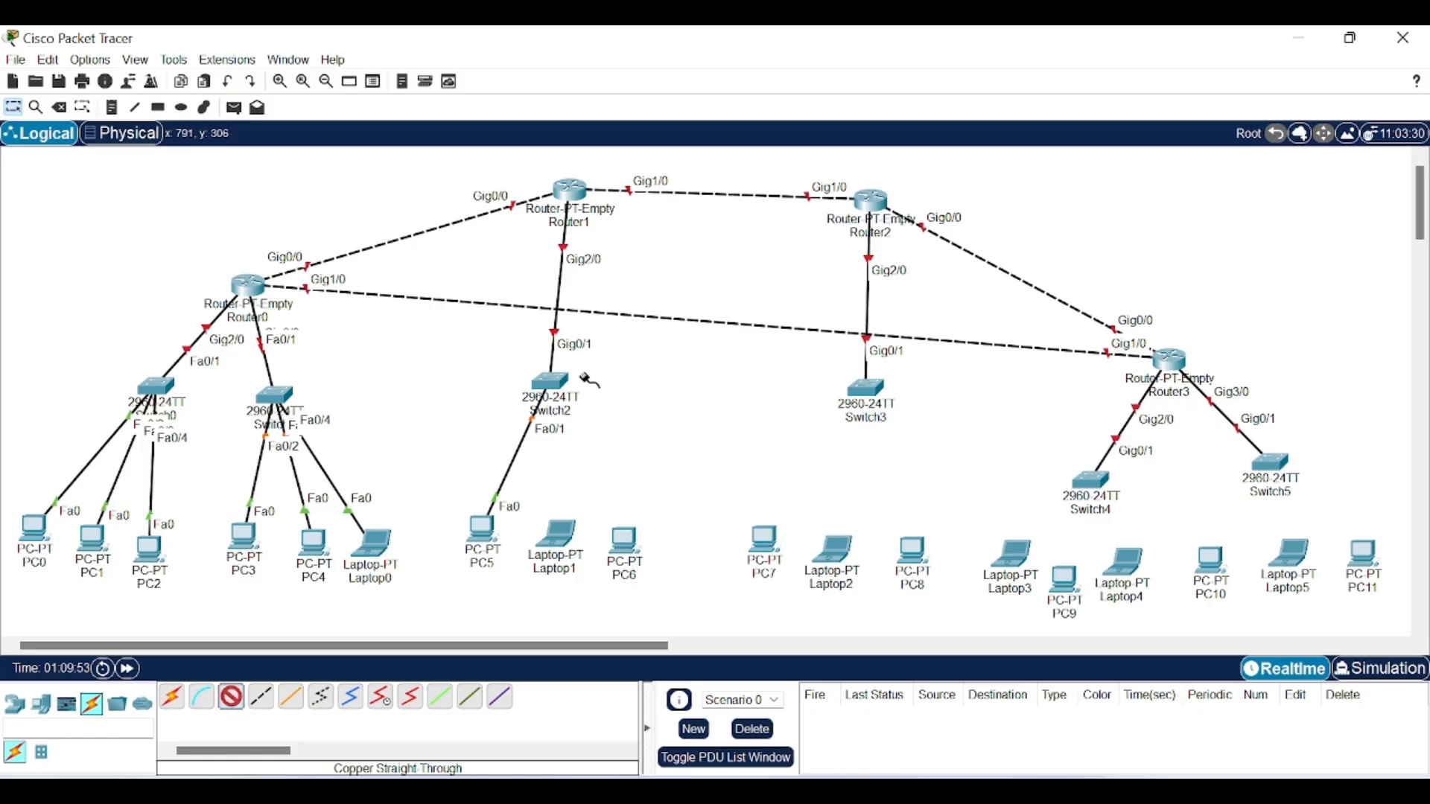
pyautogui.click(566, 389)
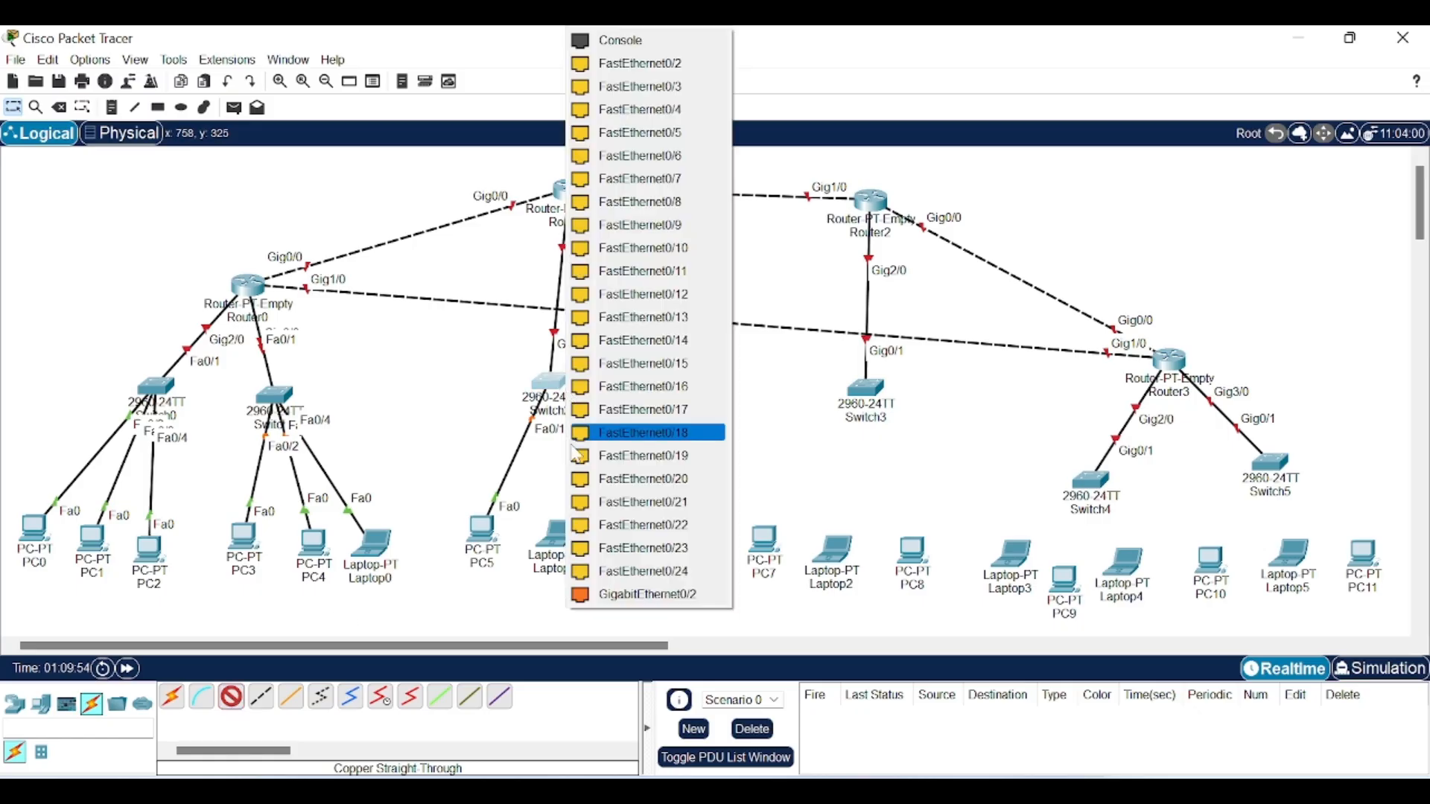
pyautogui.click(665, 71)
pyautogui.click(555, 538)
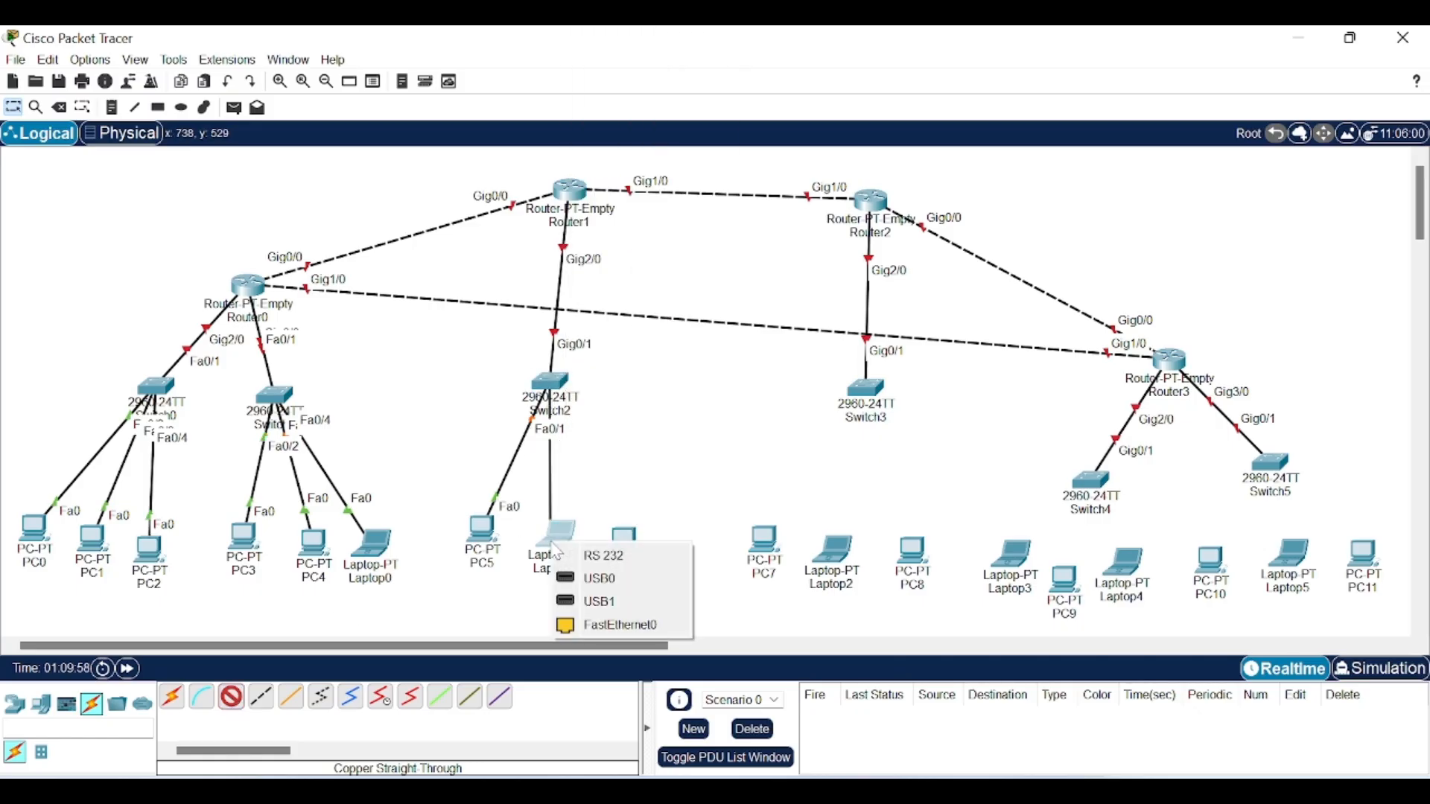
pyautogui.click(612, 627)
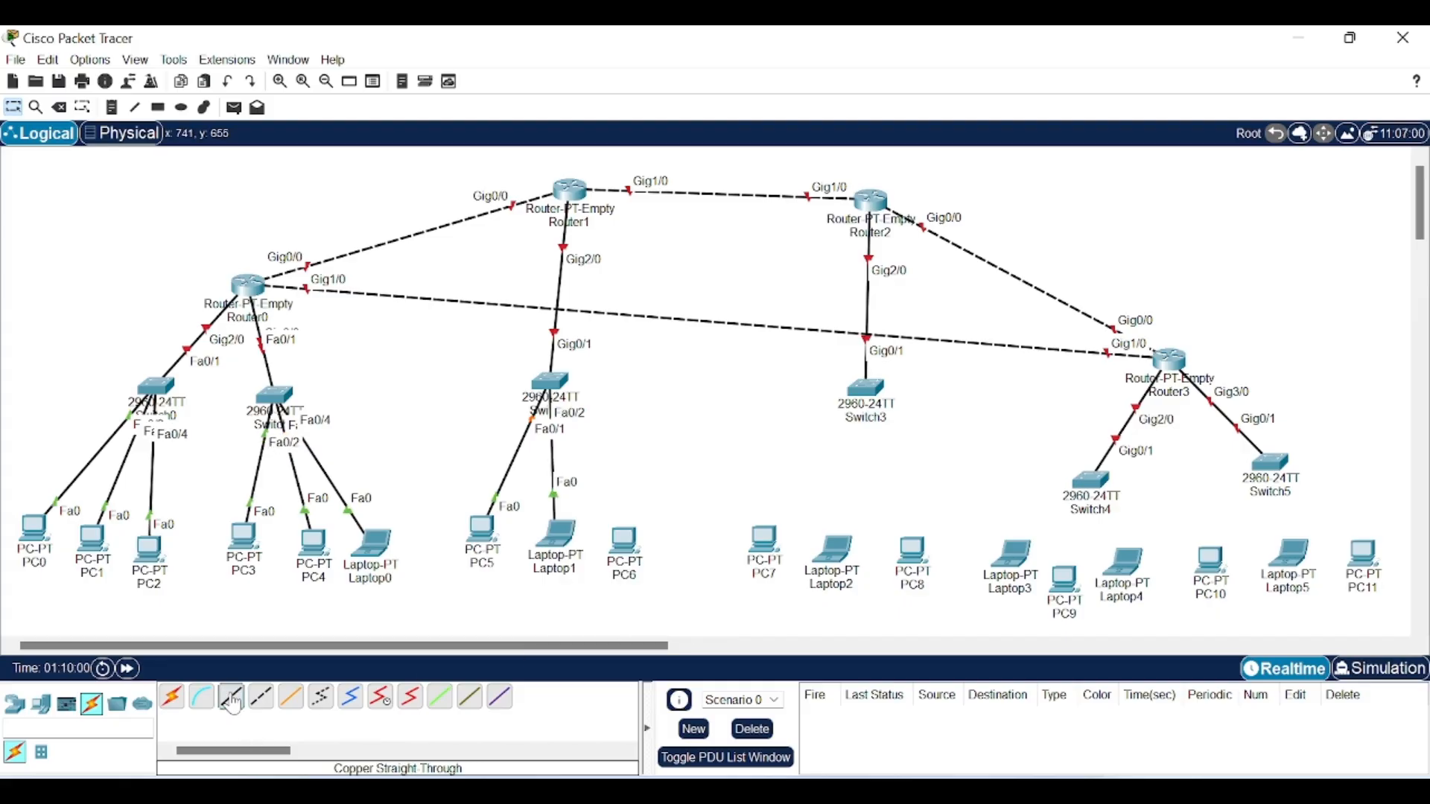
# Step: Connect Switch2's FastEthernet0/3 to PC6's FastEthernet0 with a copper straight-through cable
pyautogui.click(551, 376)
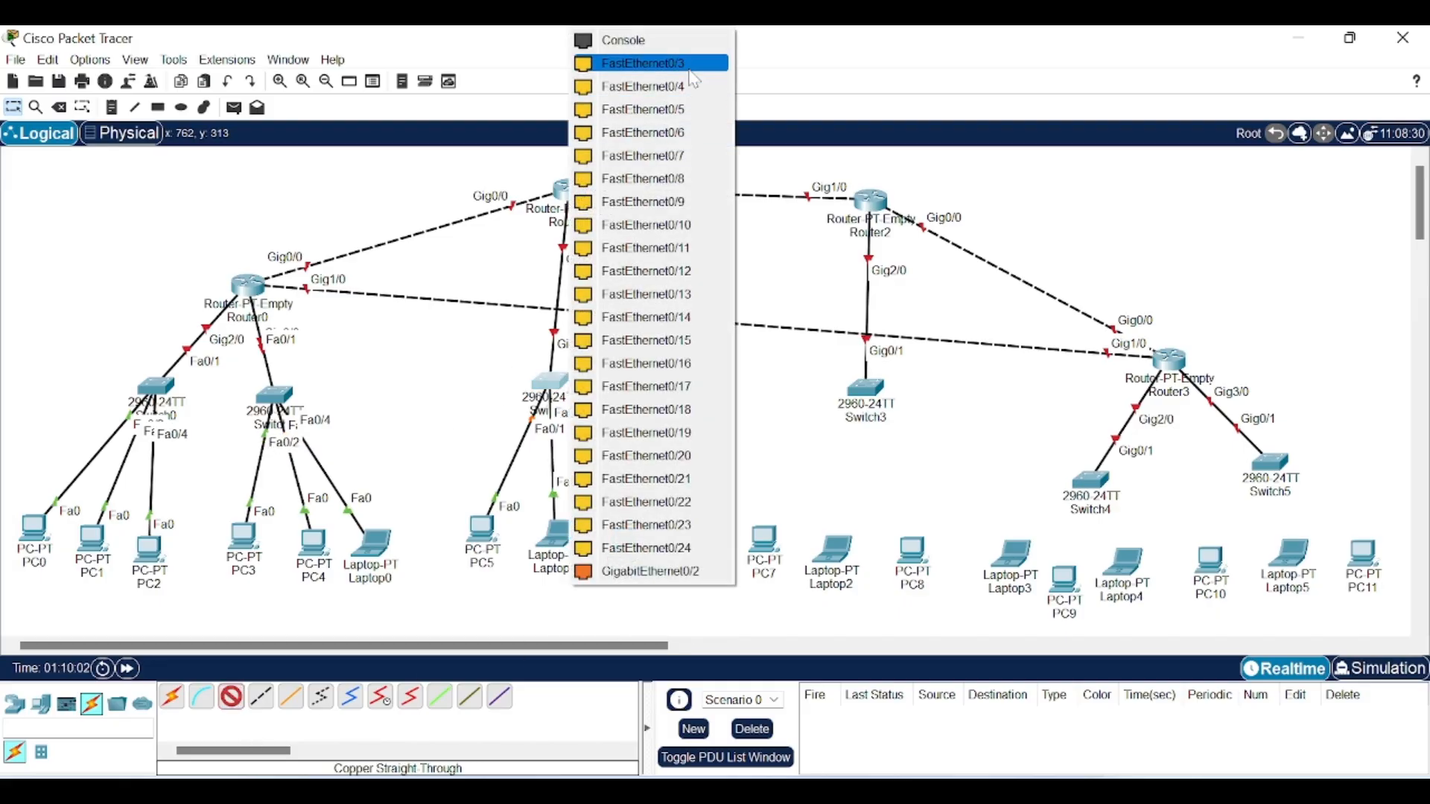
pyautogui.click(691, 72)
pyautogui.click(625, 544)
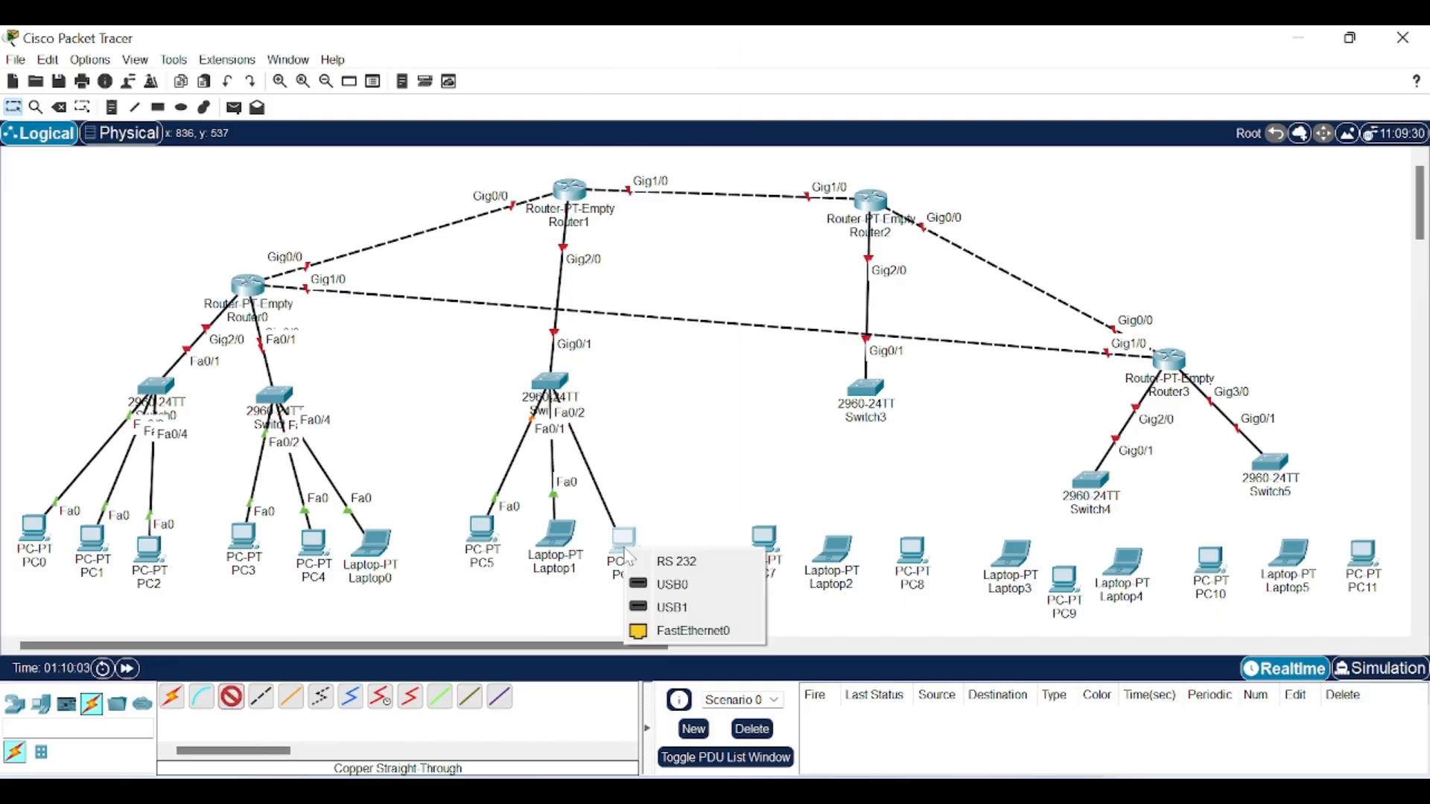
pyautogui.click(681, 635)
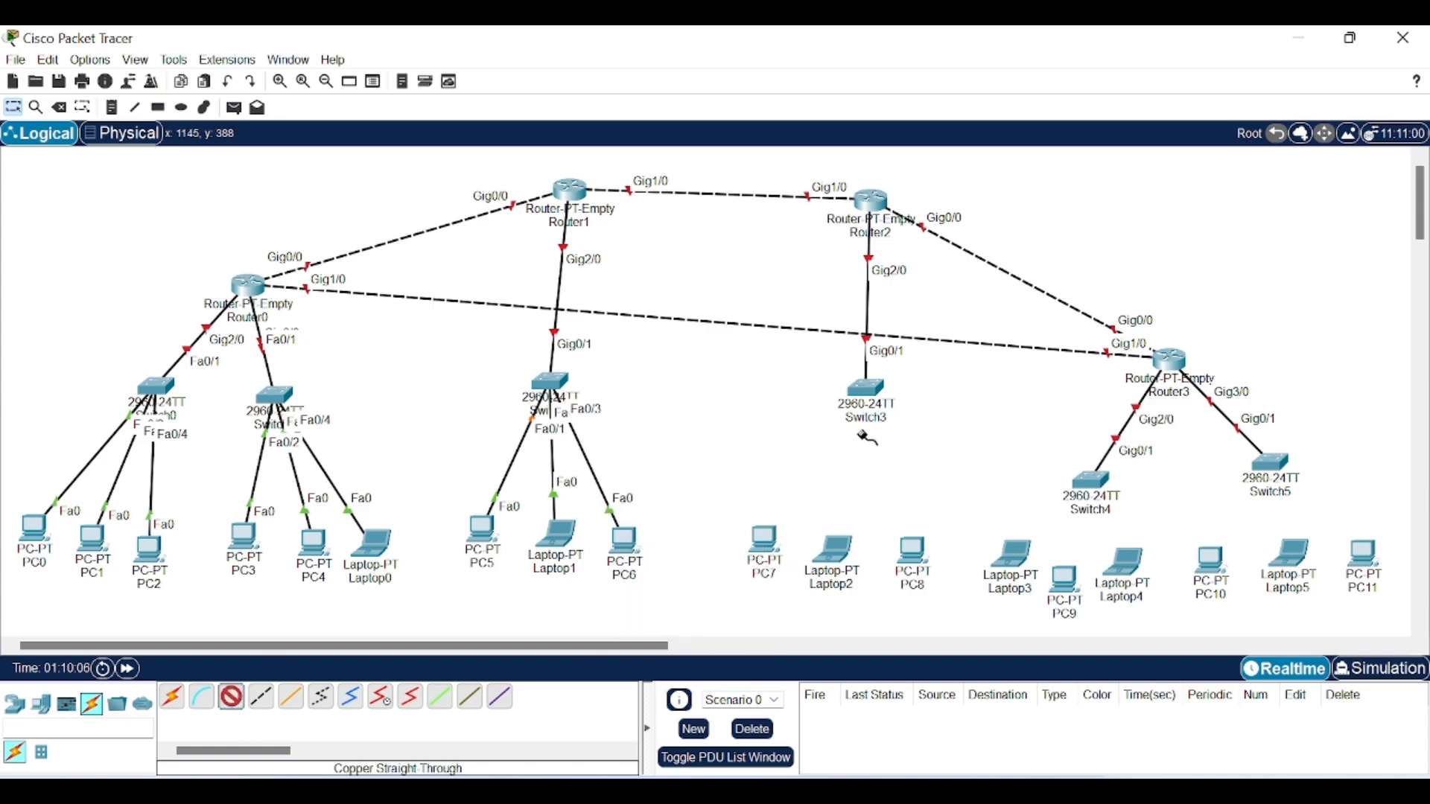
# Step: Connect Switch3's FastEthernet0/1 to PC7's FastEthernet0 with a copper straight-through cable
pyautogui.click(864, 390)
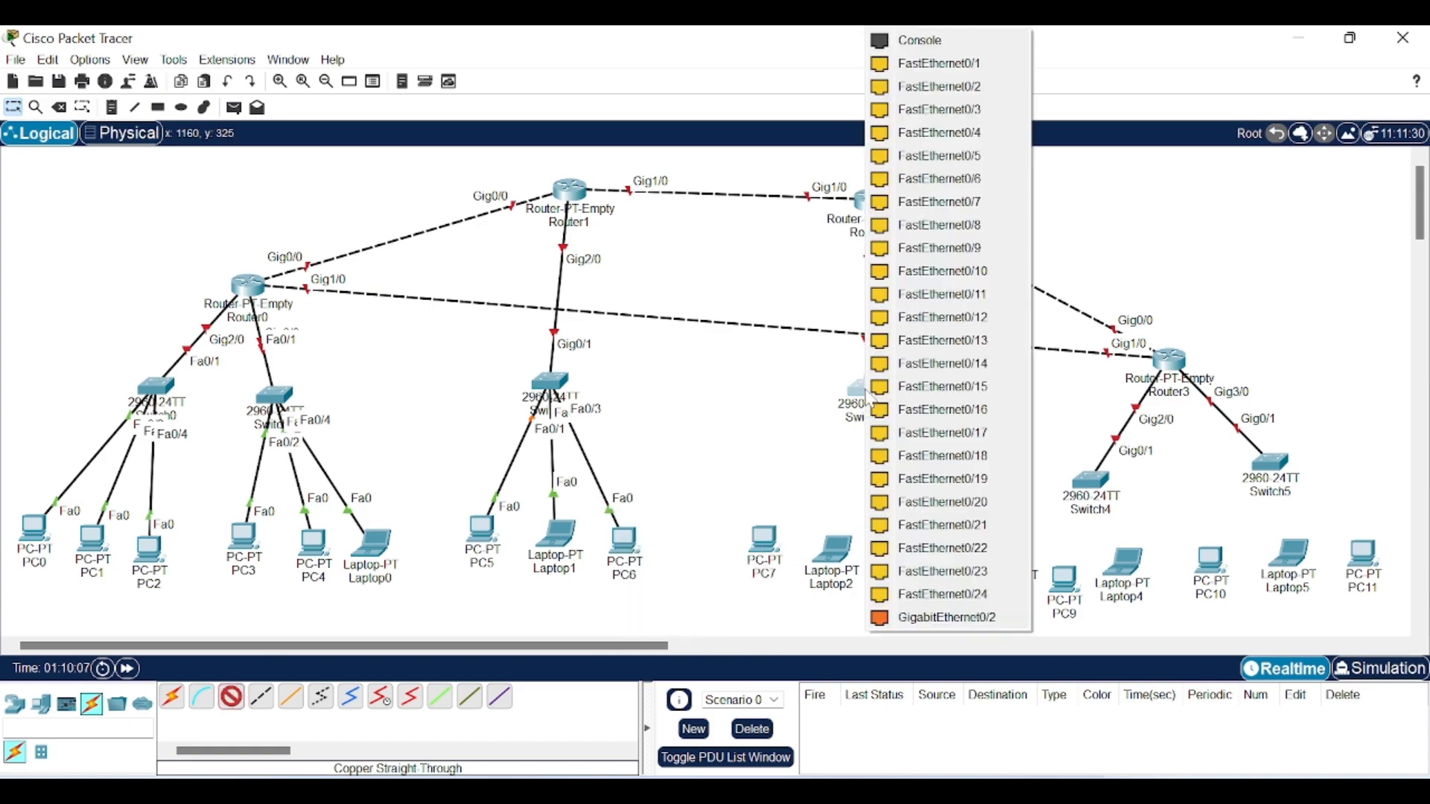
pyautogui.click(931, 65)
pyautogui.click(764, 539)
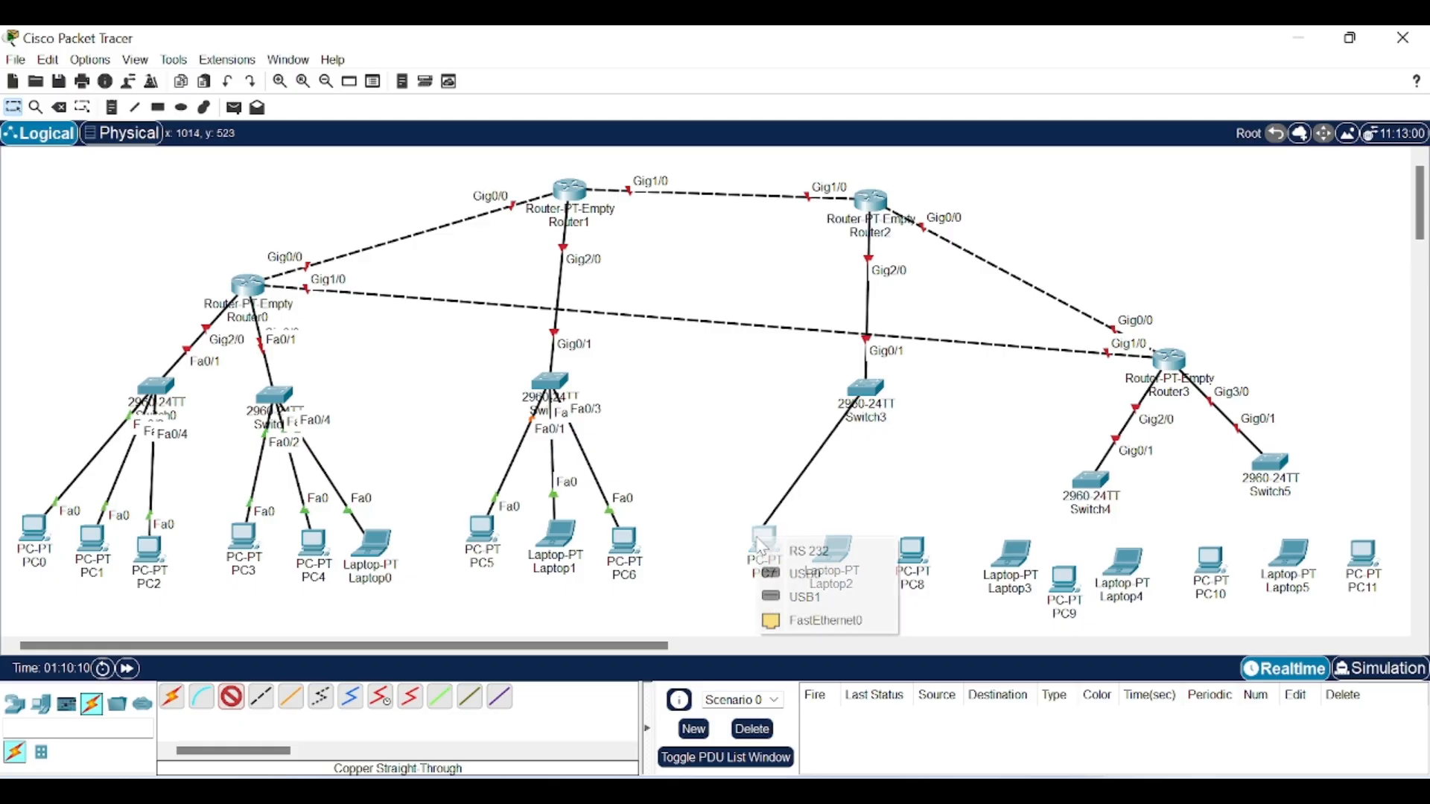
pyautogui.click(825, 621)
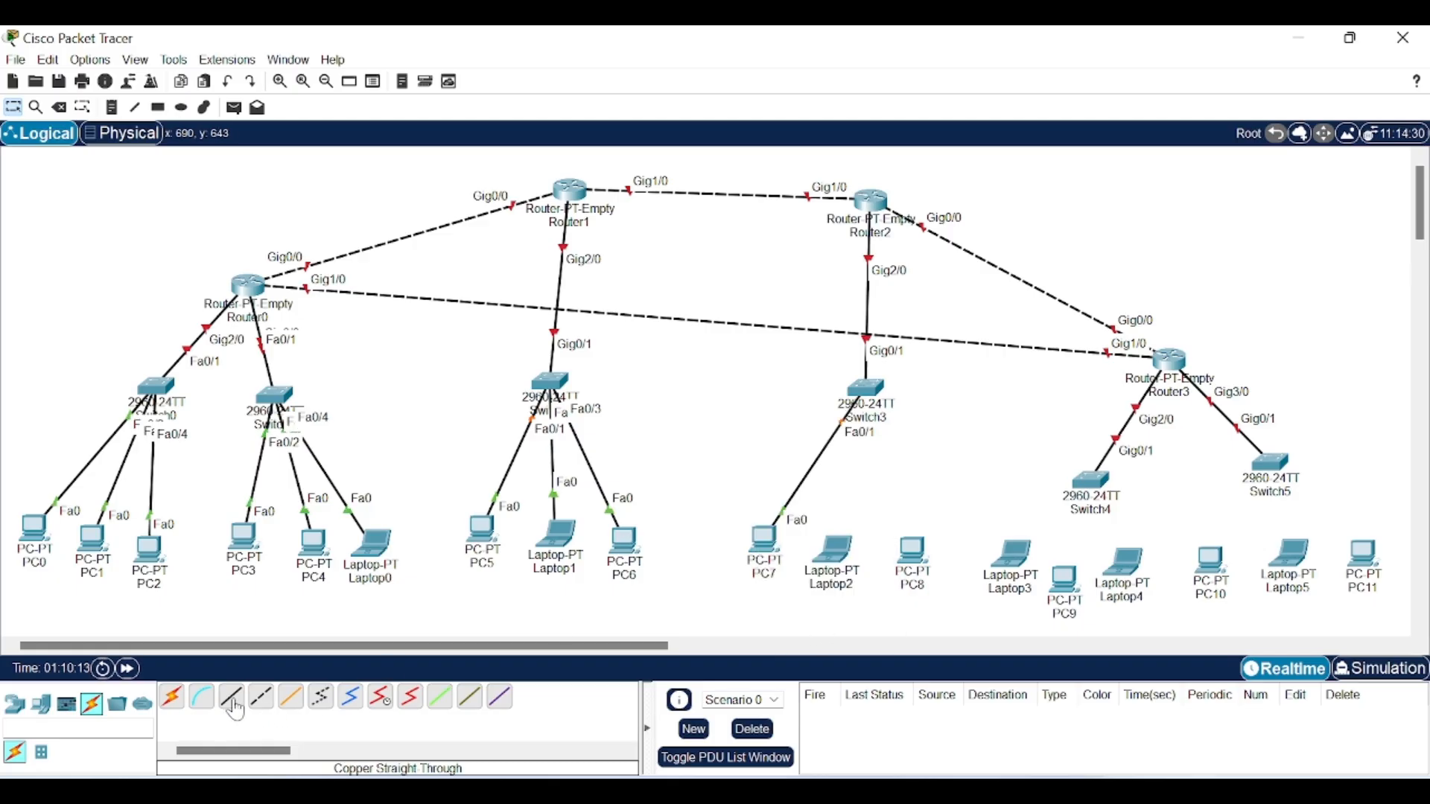
# Step: Connect Switch3's FastEthernet0/2 to Laptop2's FastEthernet0 with a copper straight-through cable
pyautogui.click(867, 394)
pyautogui.click(968, 64)
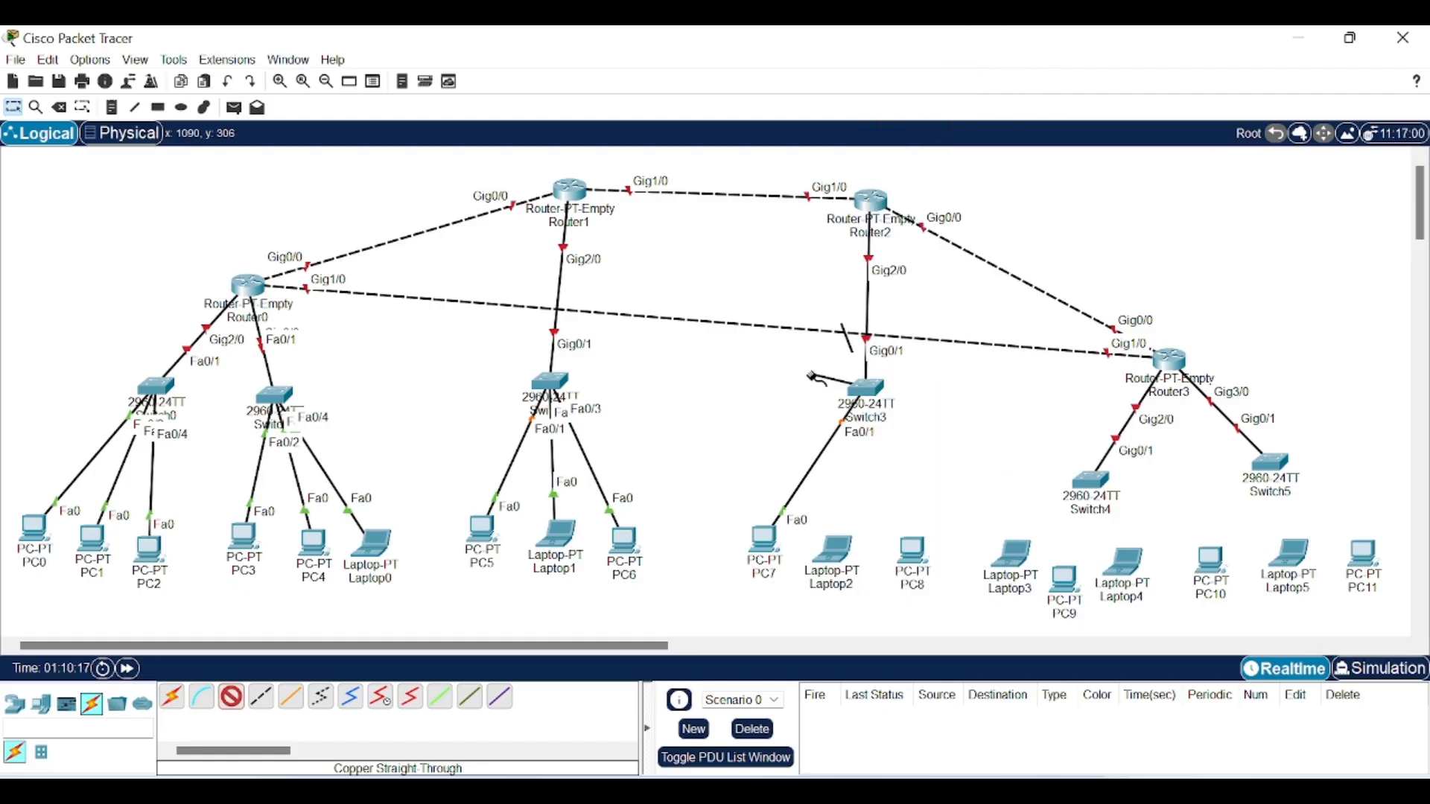
pyautogui.click(835, 550)
pyautogui.click(879, 628)
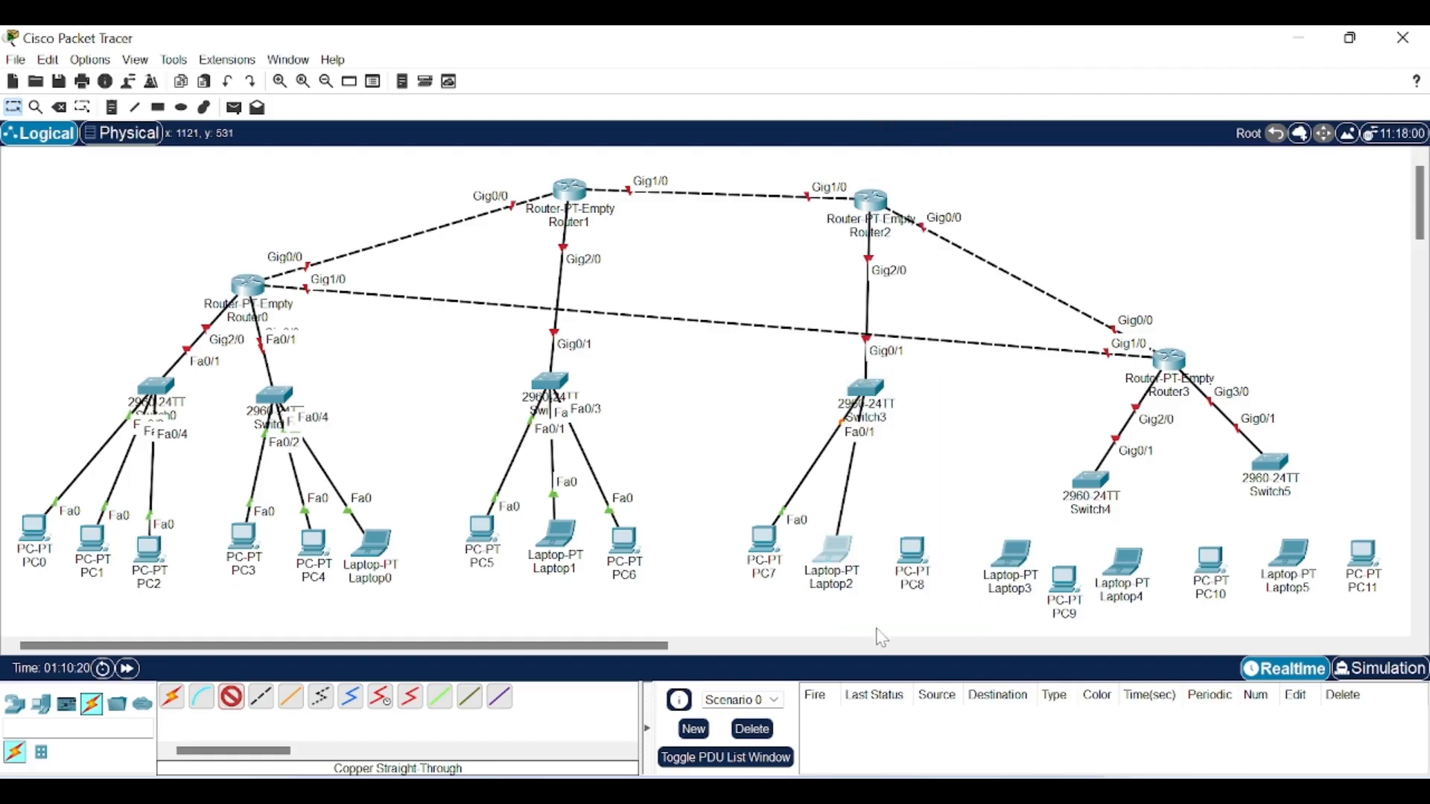
# Step: Connect Switch3's FastEthernet0/3 to PC8's FastEthernet0 with a copper straight-through cable
pyautogui.click(231, 697)
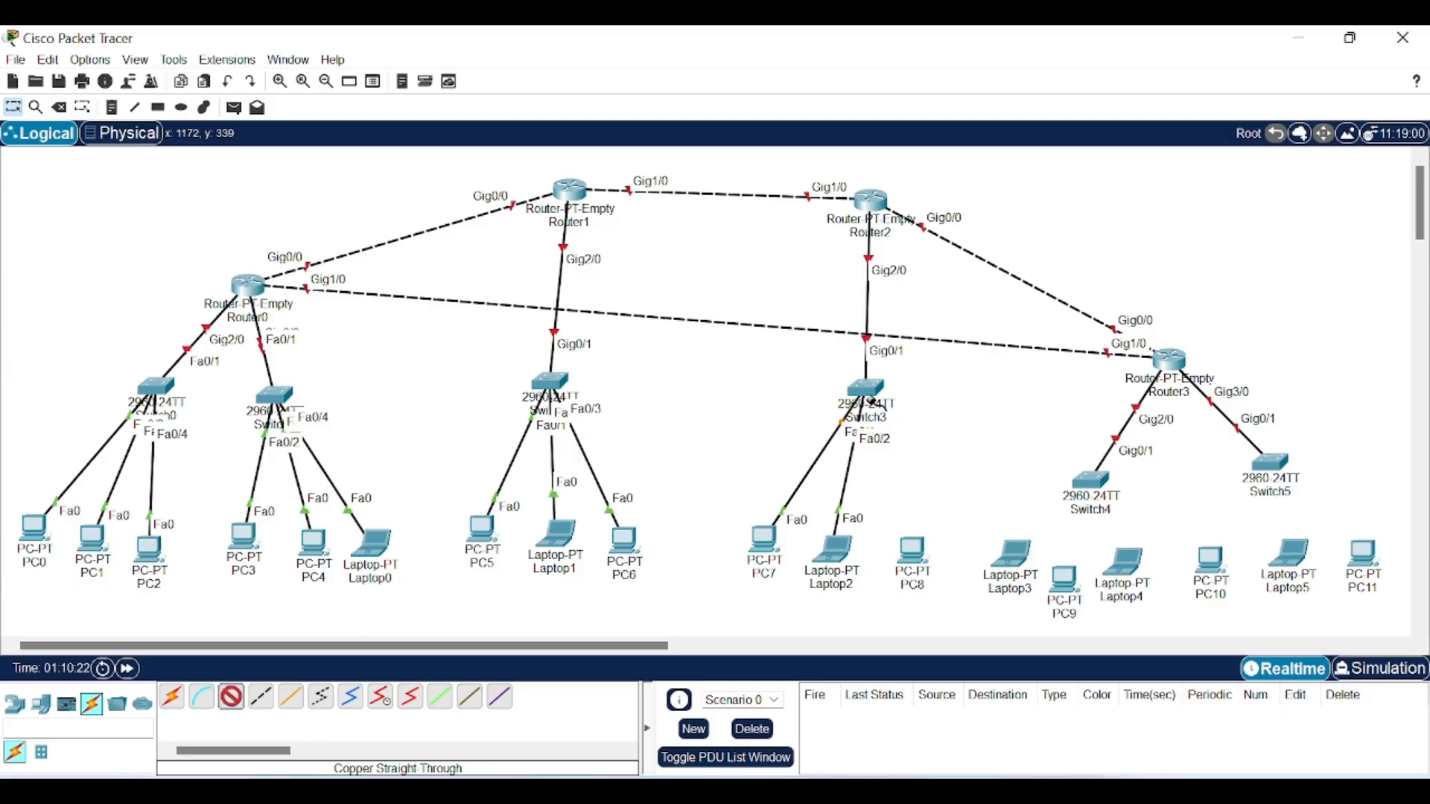
pyautogui.click(867, 399)
pyautogui.click(979, 67)
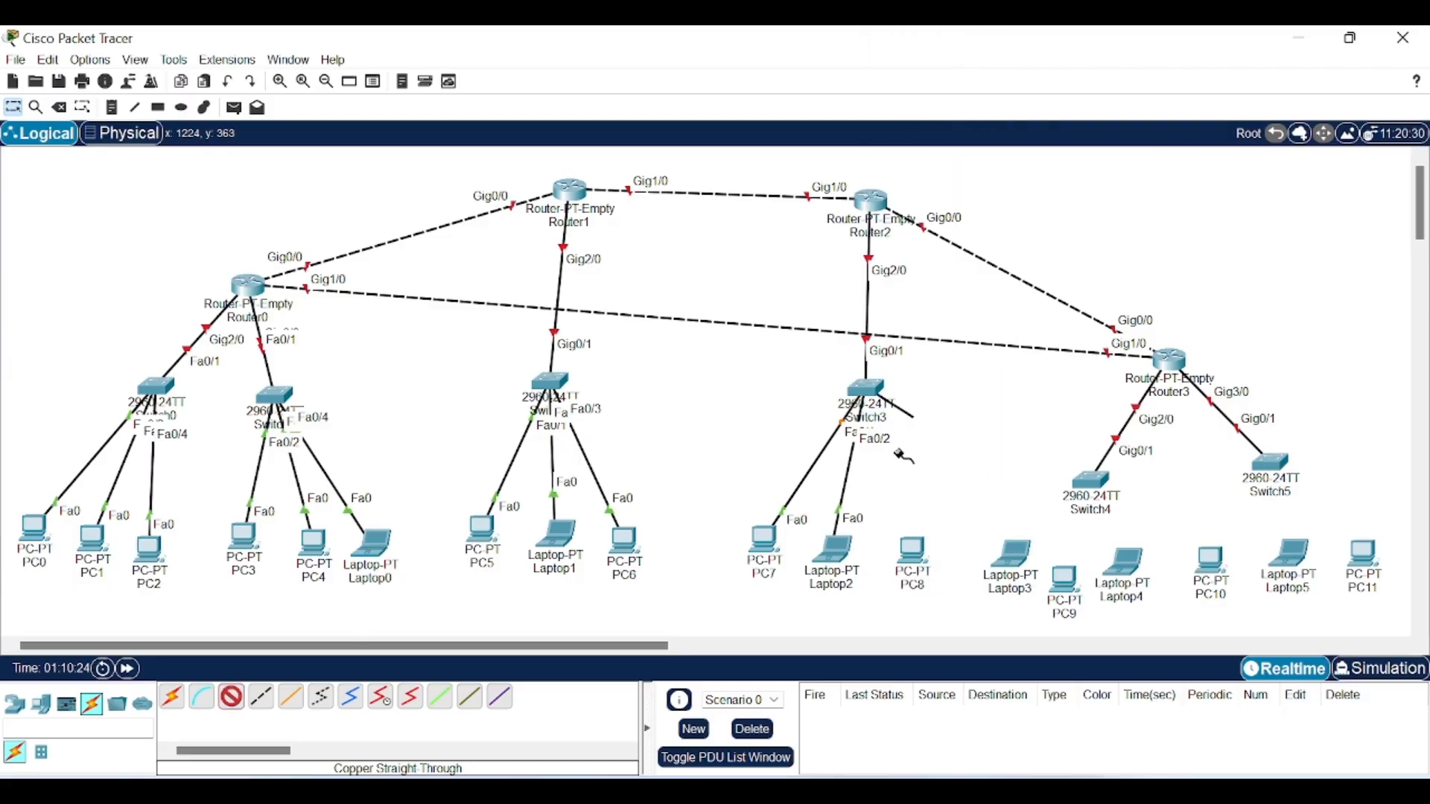
pyautogui.click(913, 548)
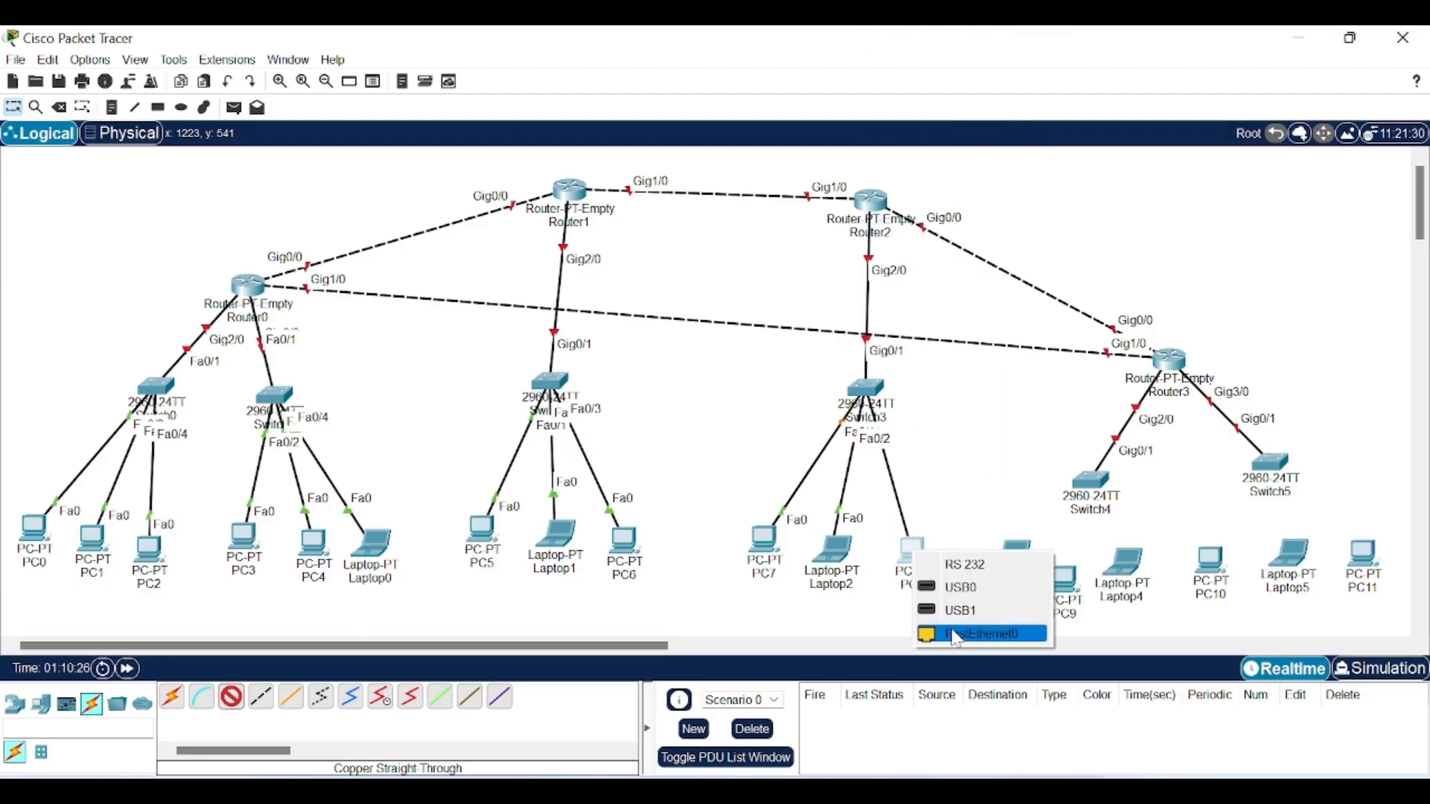
pyautogui.click(961, 633)
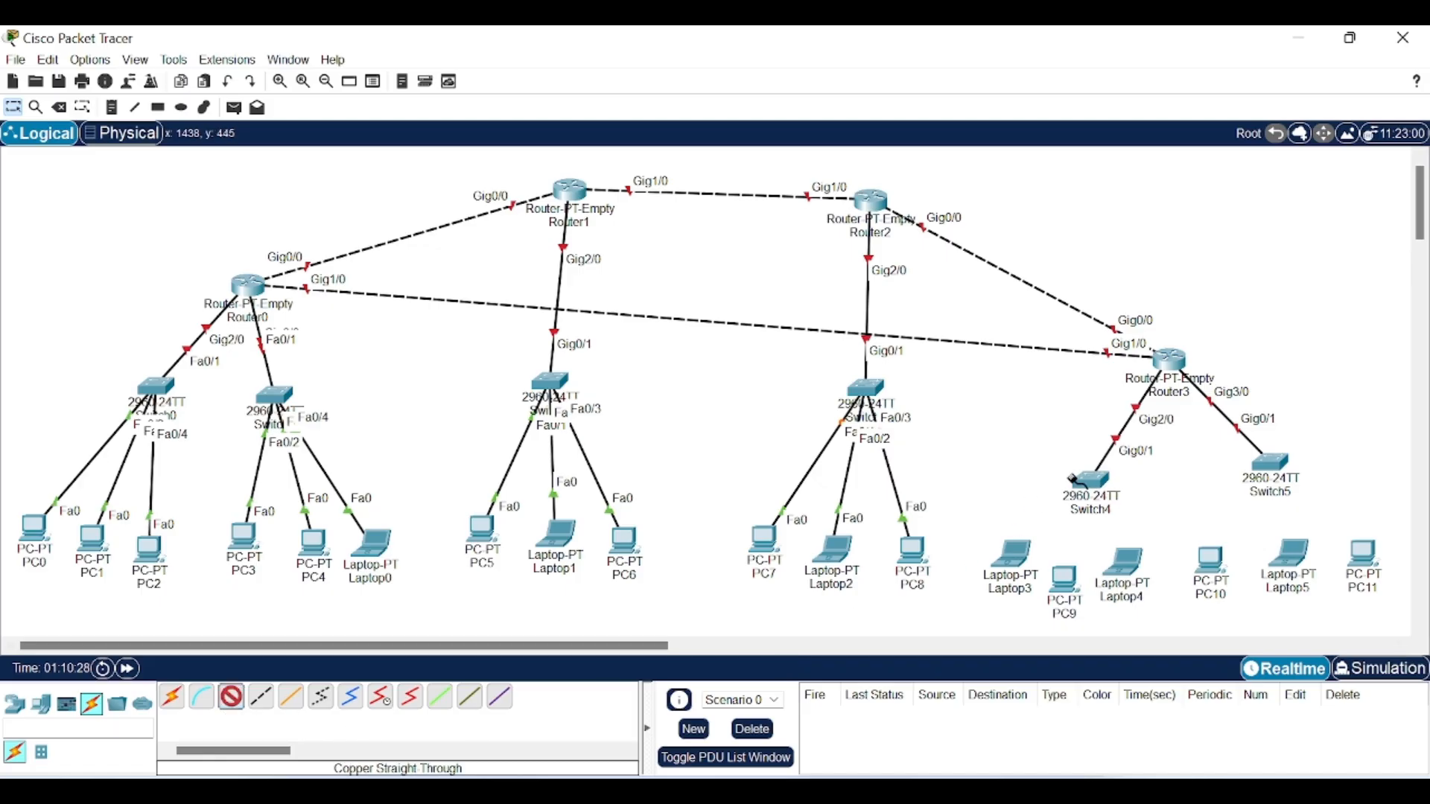
# Step: Connect Switch4's FastEthernet0/1 to Laptop3's FastEthernet0 with a copper straight-through cable
pyautogui.click(1089, 481)
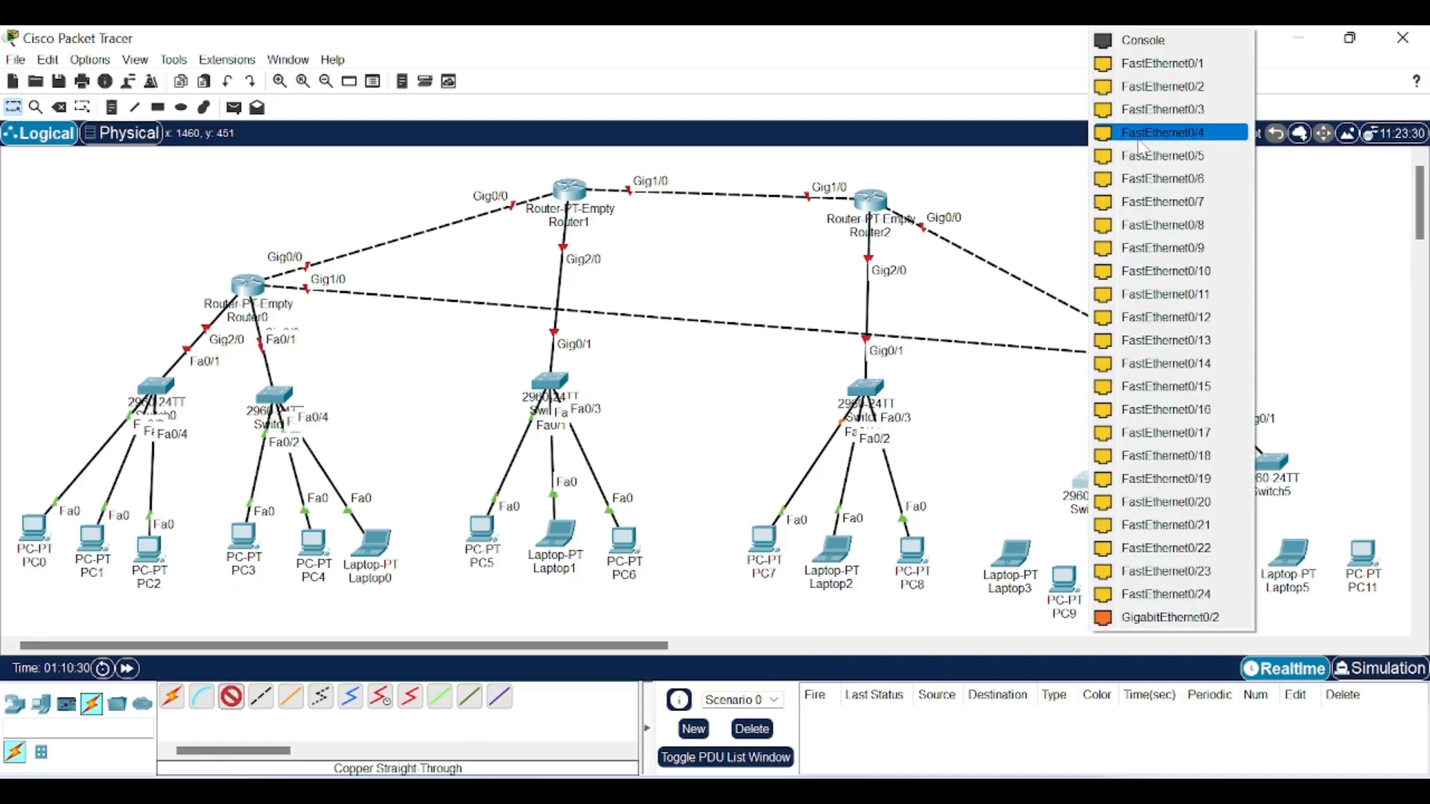
pyautogui.click(1153, 65)
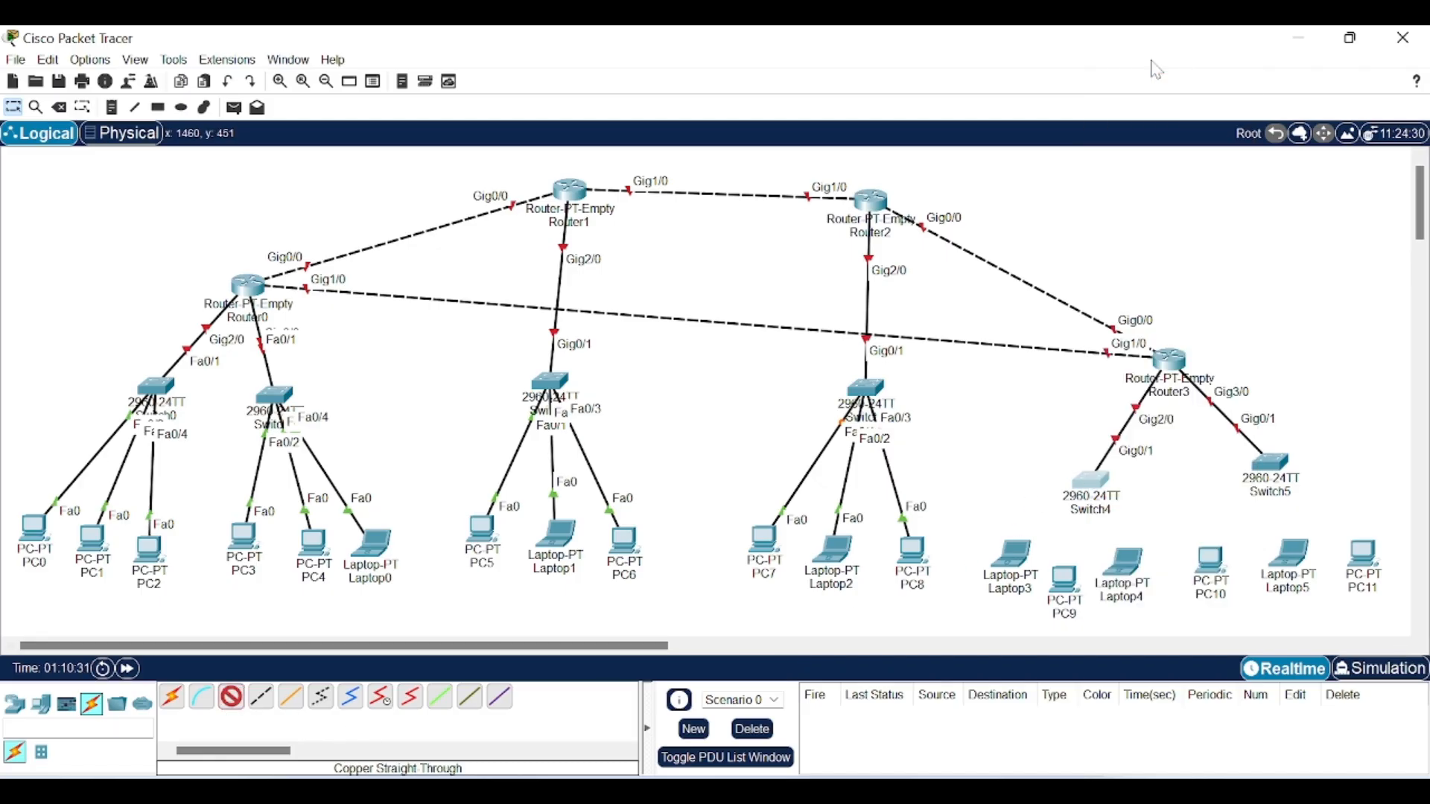
pyautogui.click(1019, 563)
pyautogui.click(1054, 648)
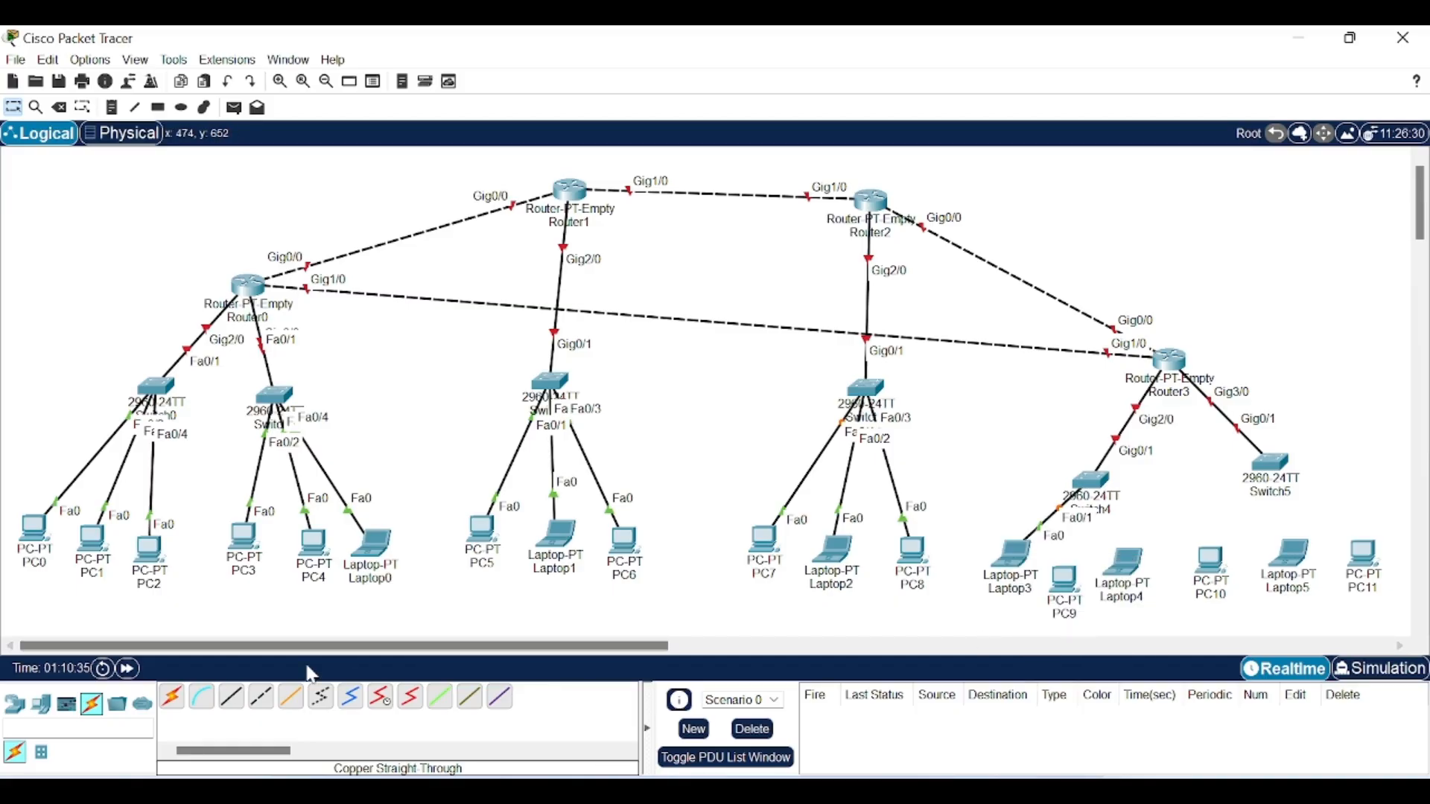
# Step: Connect Switch4's FastEthernet0/2 to PC9's FastEthernet0 with a copper straight-through cable
pyautogui.click(231, 697)
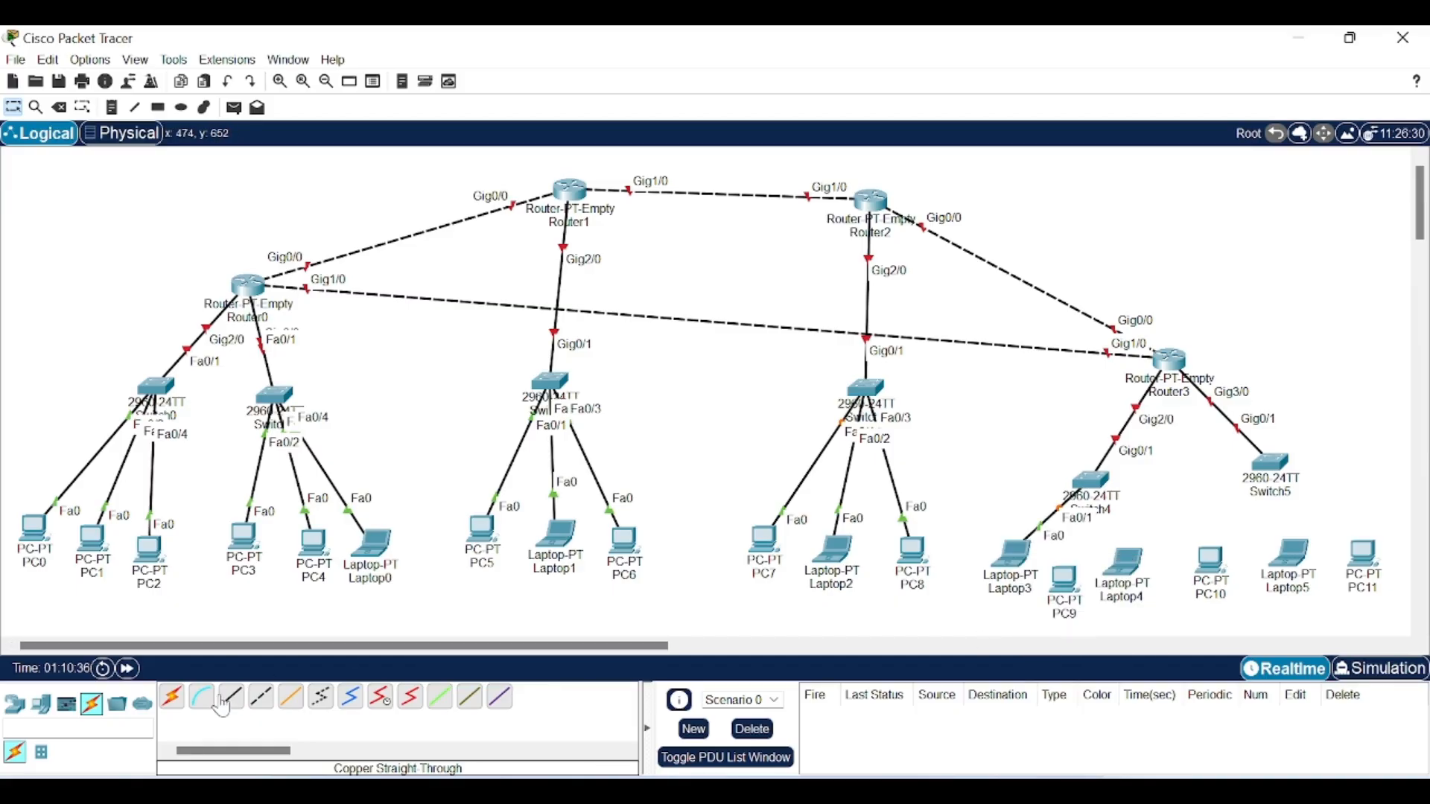
pyautogui.click(1099, 497)
pyautogui.click(1248, 77)
pyautogui.click(1067, 579)
pyautogui.click(1109, 662)
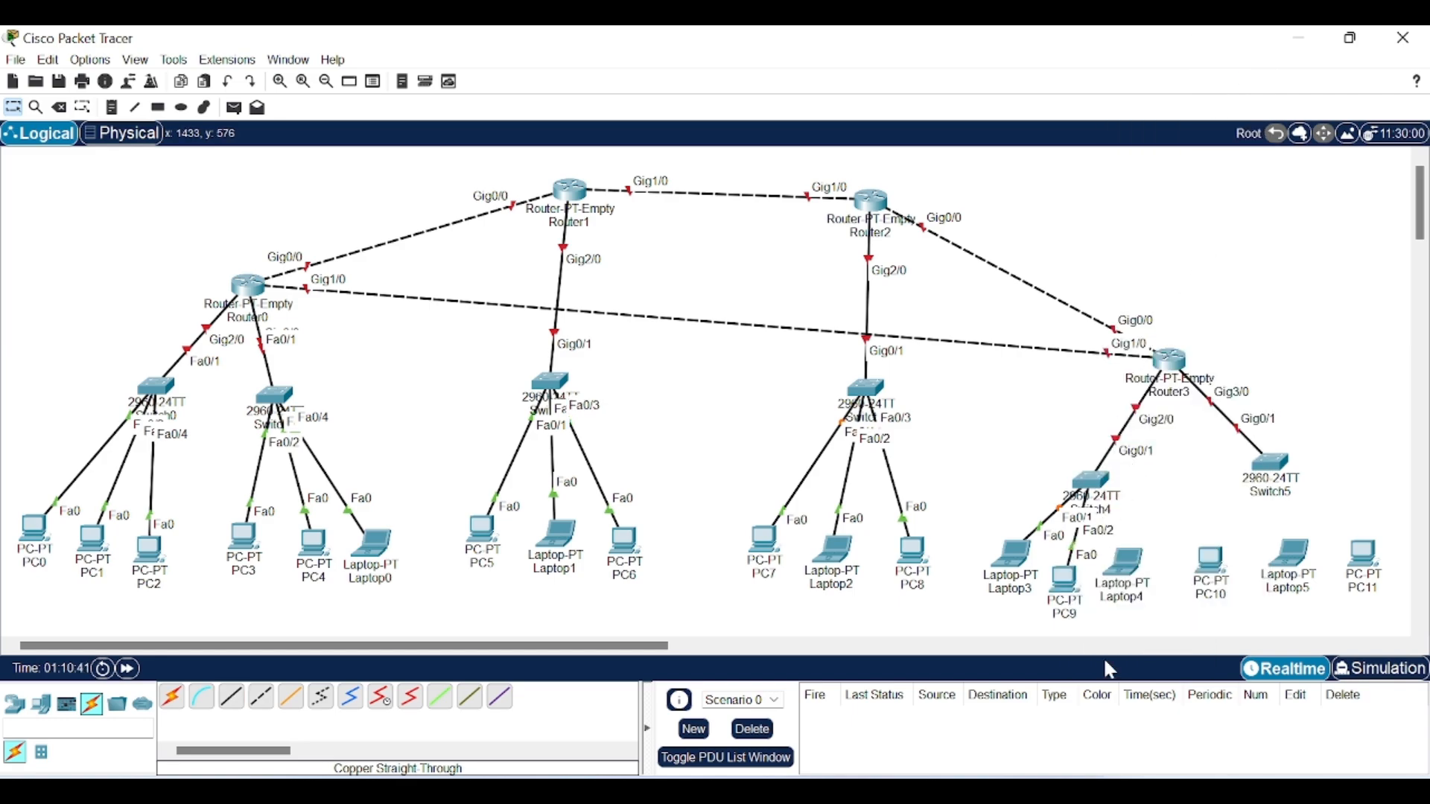
# Step: Connect Switch4's FastEthernet0/3 to Laptop4's FastEthernet0 with a copper straight-through cable
pyautogui.click(232, 697)
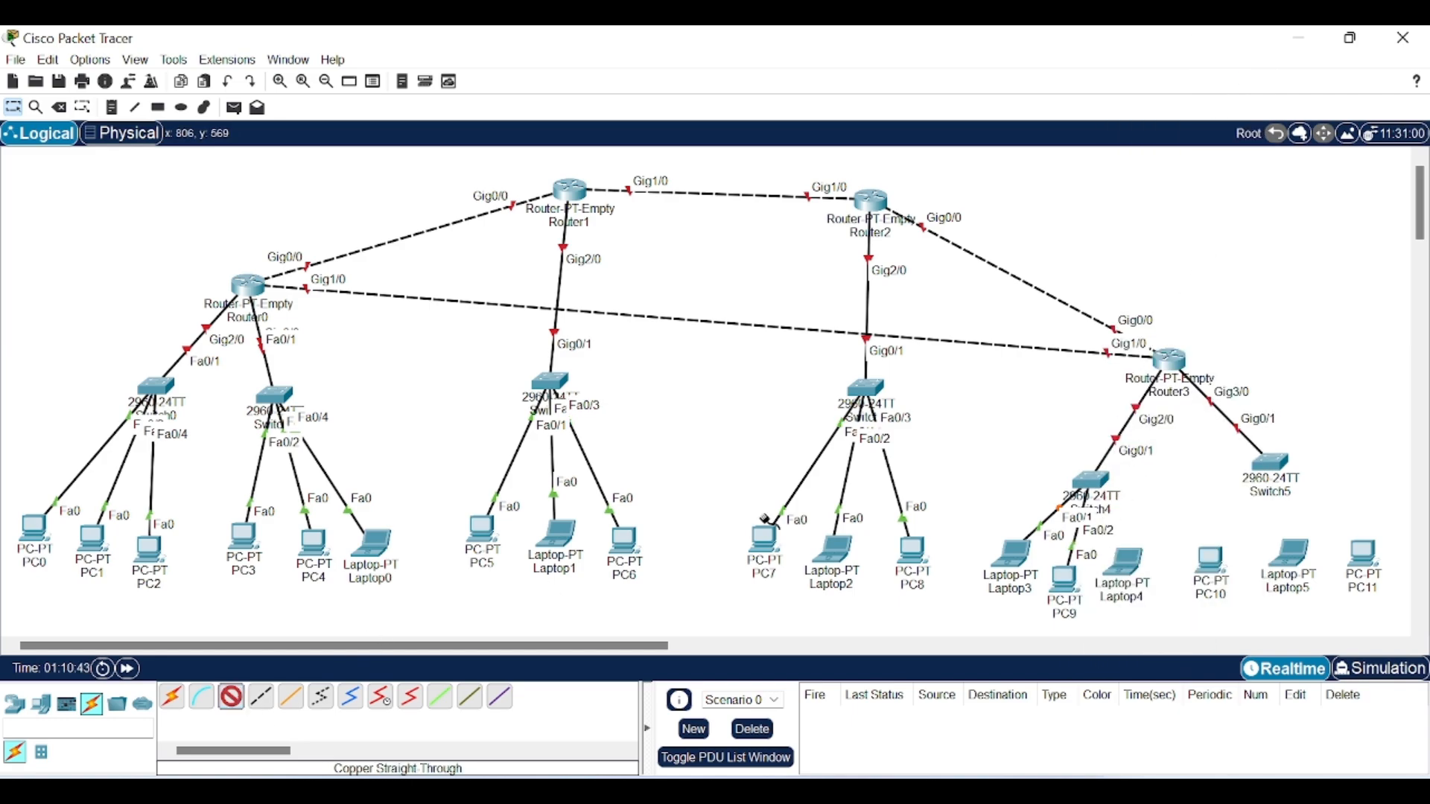
pyautogui.click(1091, 483)
pyautogui.click(1195, 64)
pyautogui.click(1132, 571)
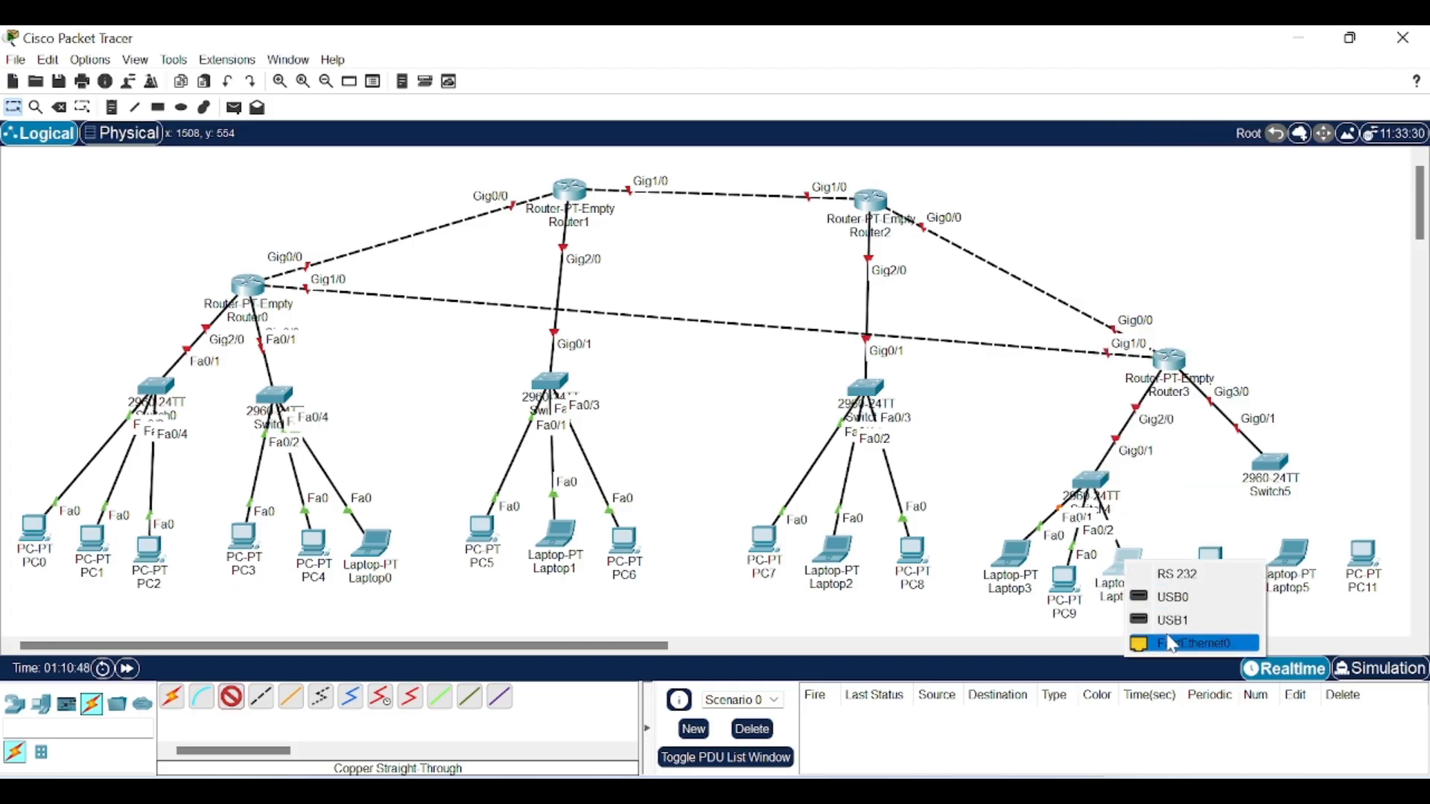
pyautogui.click(1184, 643)
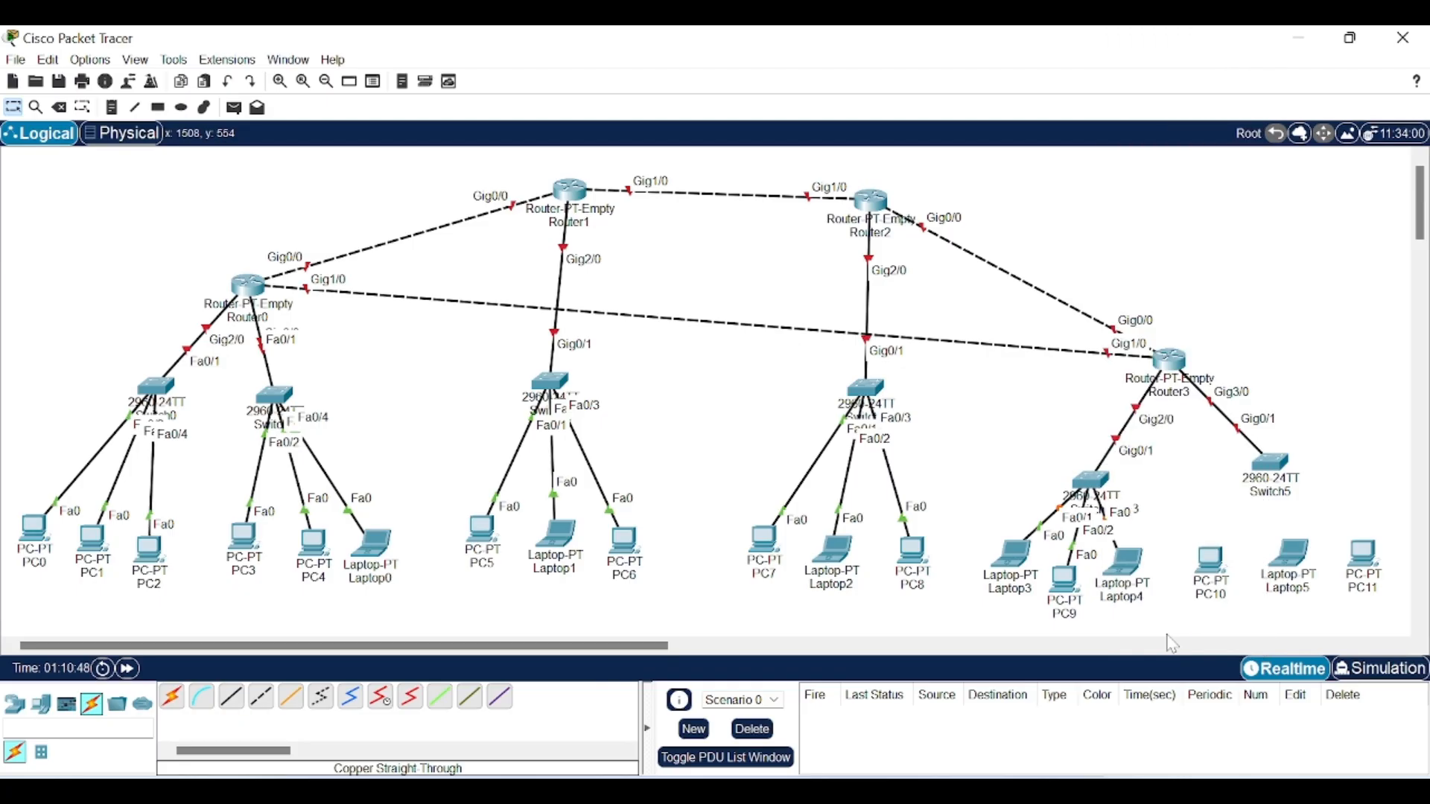
# Step: Connect Switch5's FastEthernet0/1 to PC10's FastEthernet0 with a copper straight-through cable
pyautogui.click(237, 697)
pyautogui.click(1279, 472)
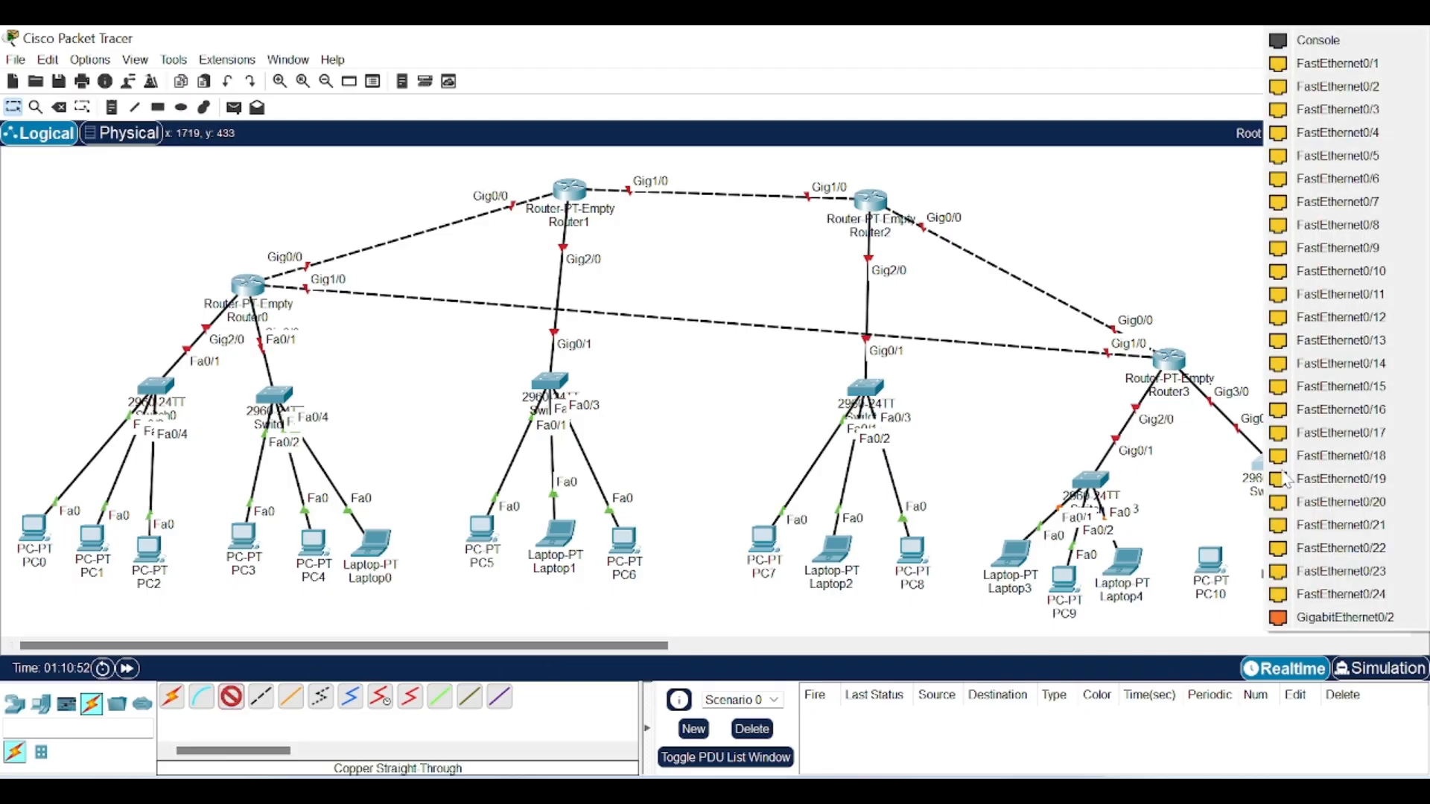
pyautogui.click(1361, 85)
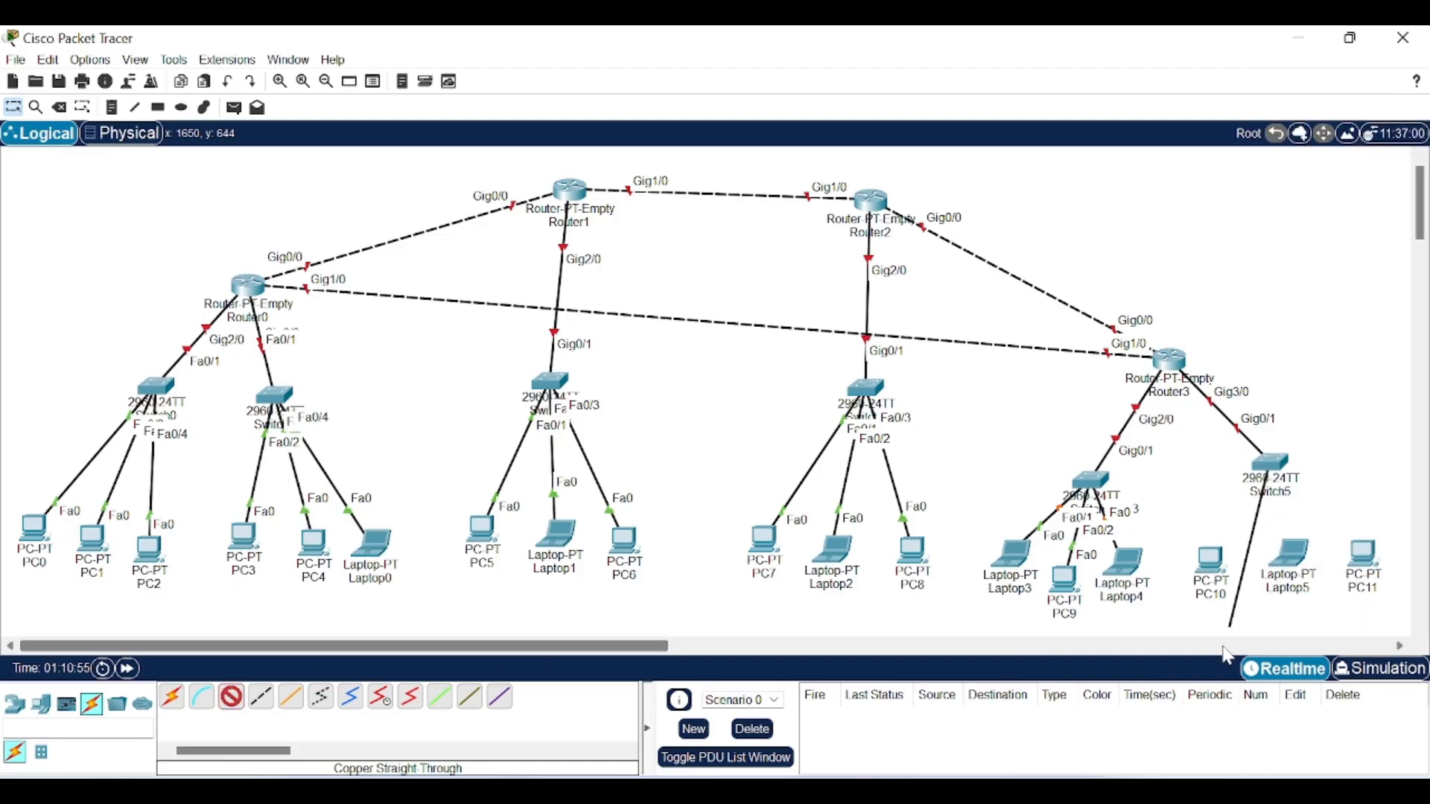
pyautogui.click(1215, 564)
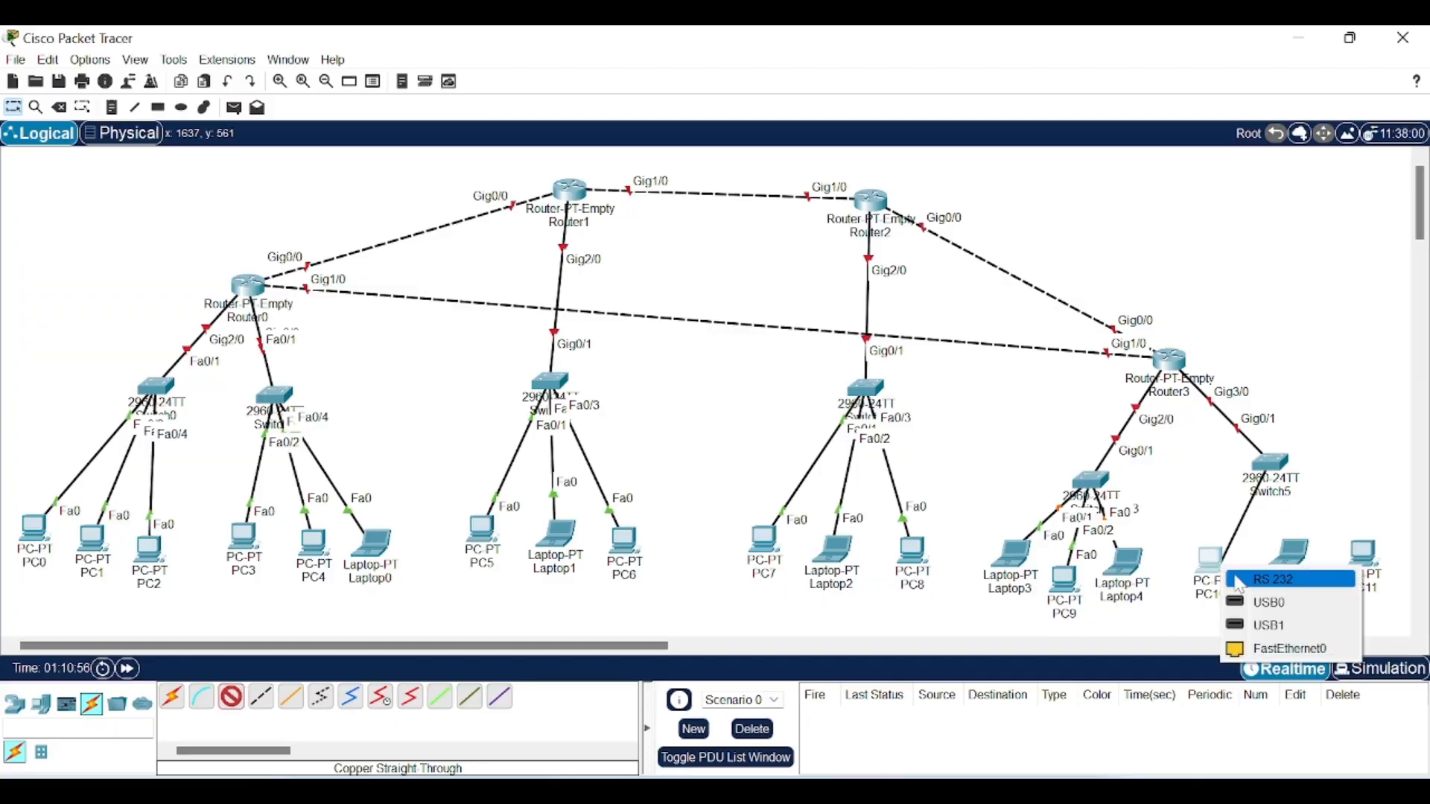
pyautogui.click(1280, 649)
# Step: Connect Switch5's FastEthernet0/2 to PC11's FastEthernet0 with a copper straight-through cable
pyautogui.click(237, 703)
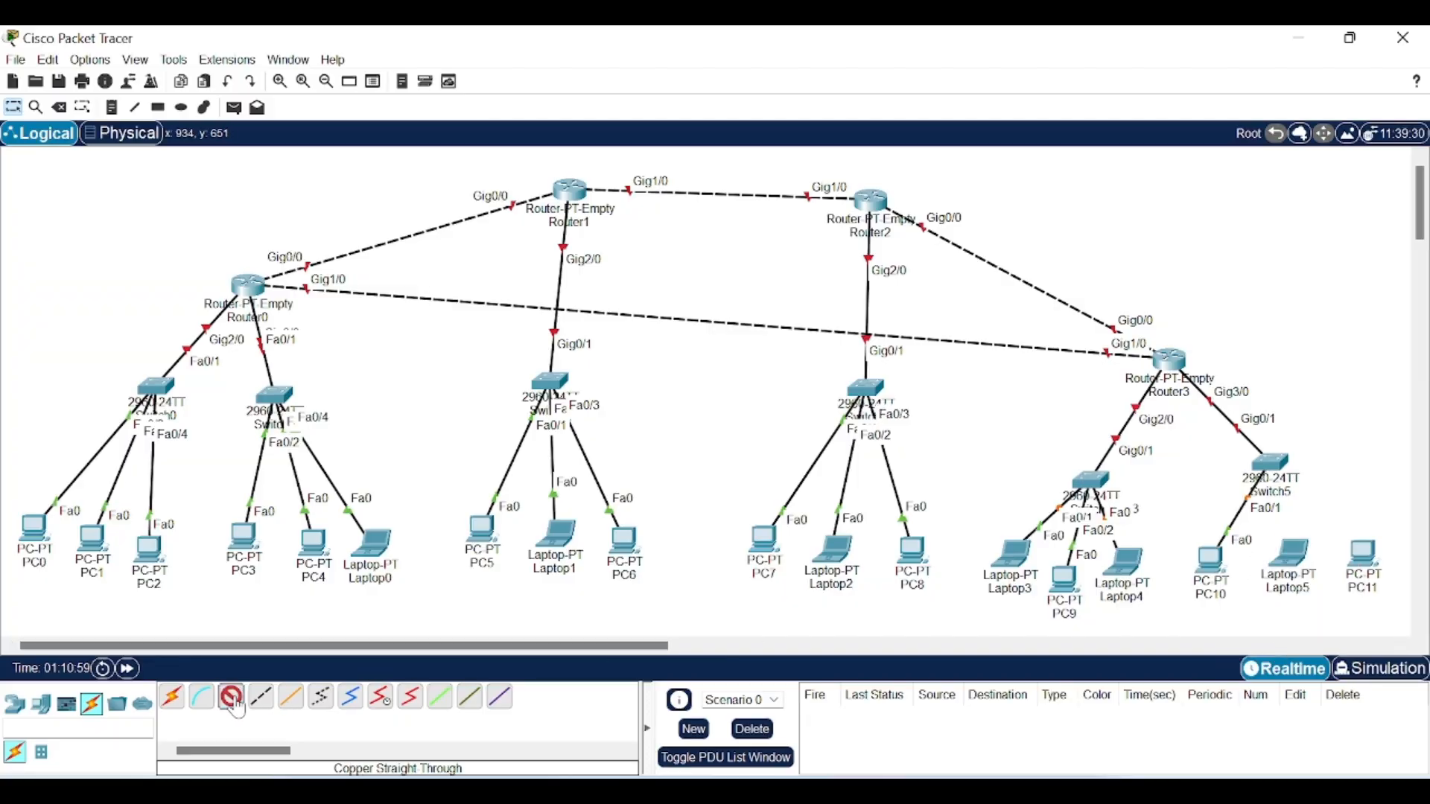
pyautogui.click(1281, 461)
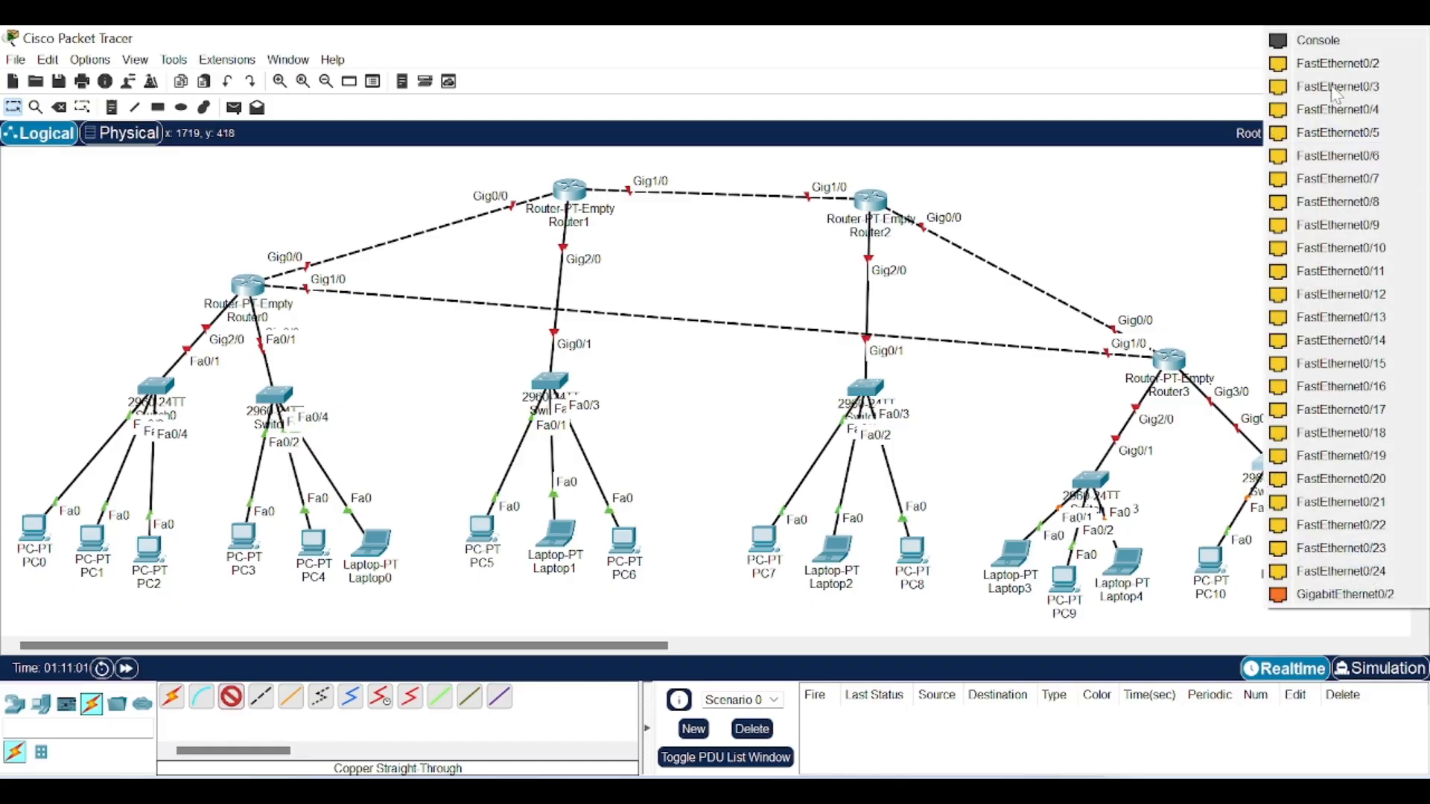
pyautogui.click(1333, 74)
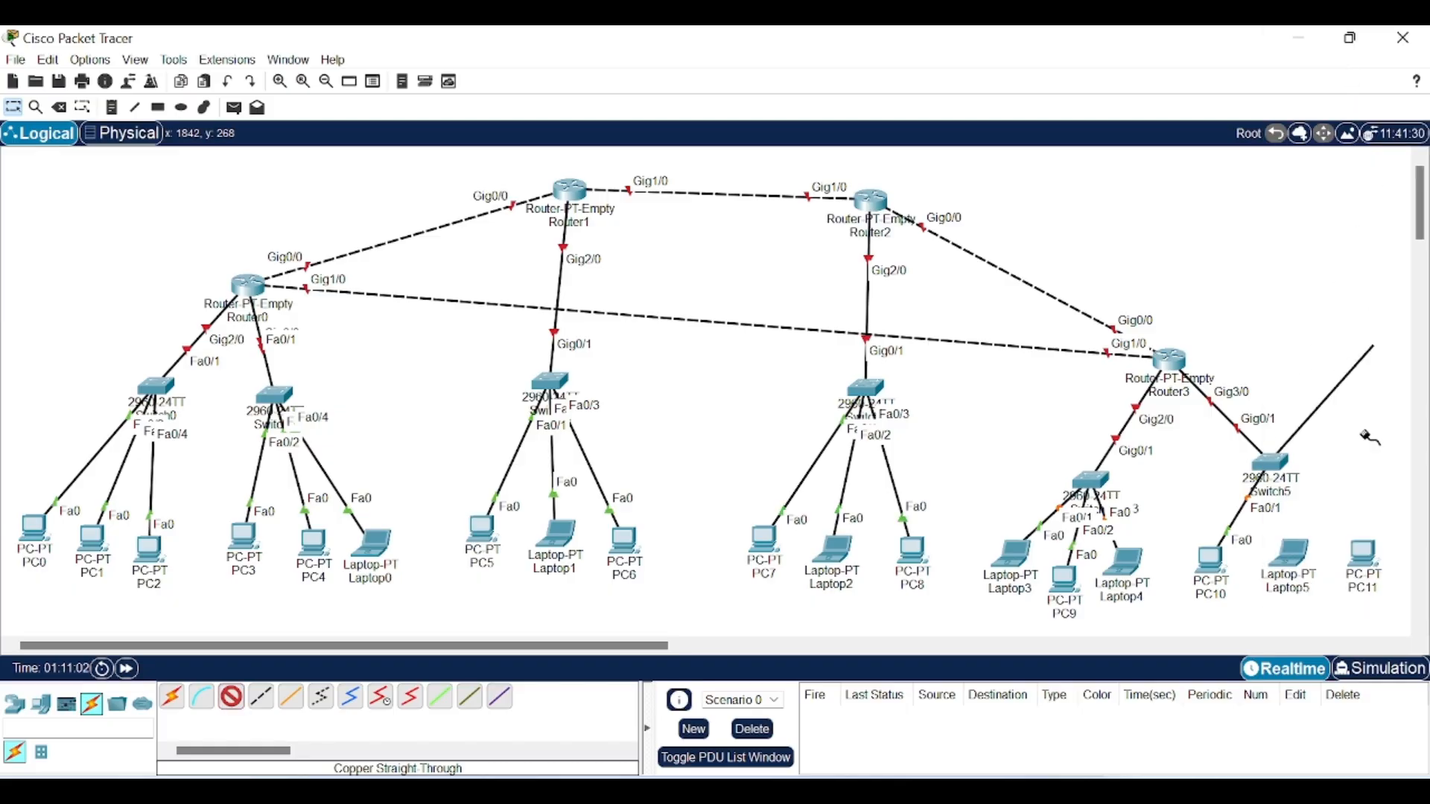
pyautogui.click(1364, 554)
pyautogui.click(1365, 631)
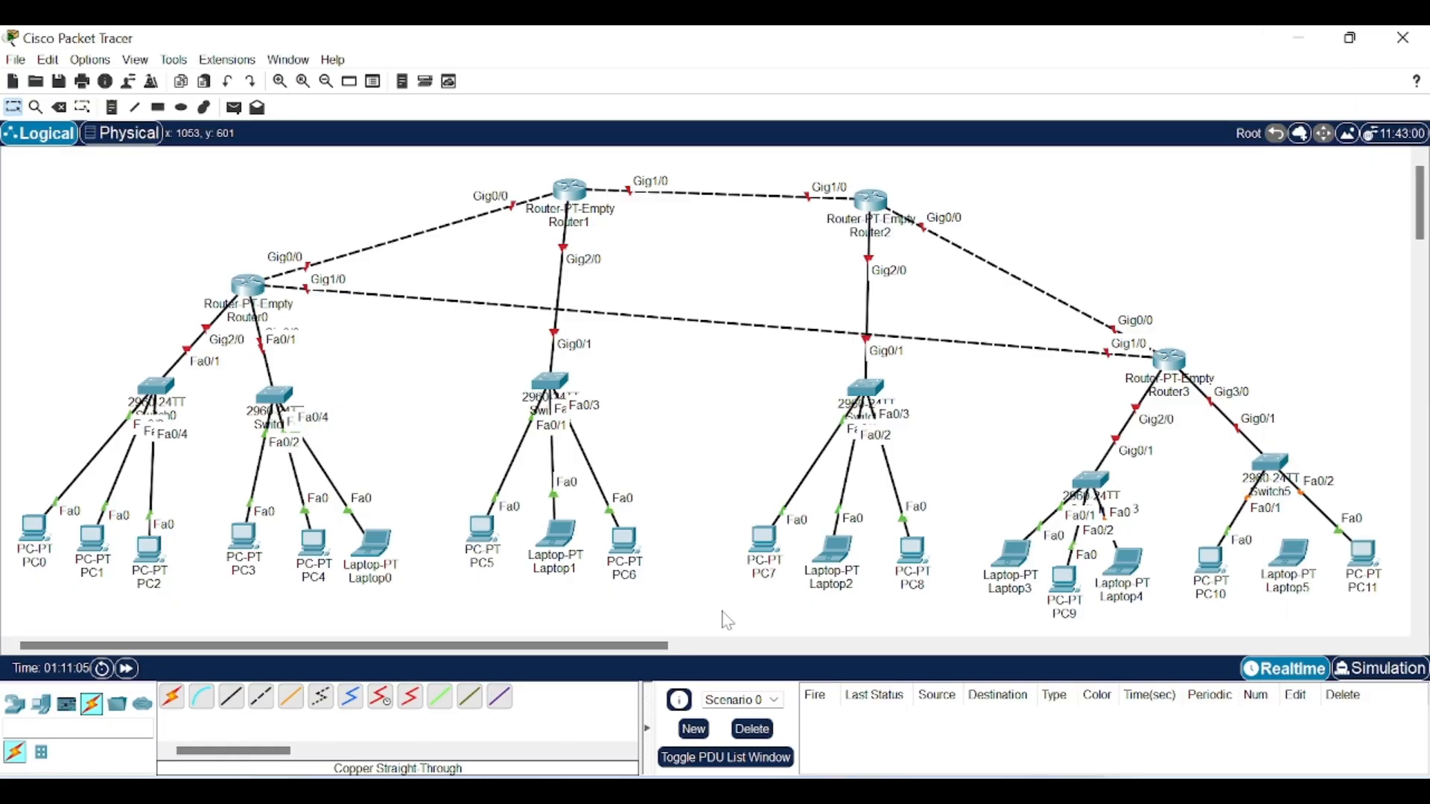
# Step: Connect Switch5's FastEthernet0/3 to Laptop5's FastEthernet0 with a copper straight-through cable
pyautogui.click(232, 698)
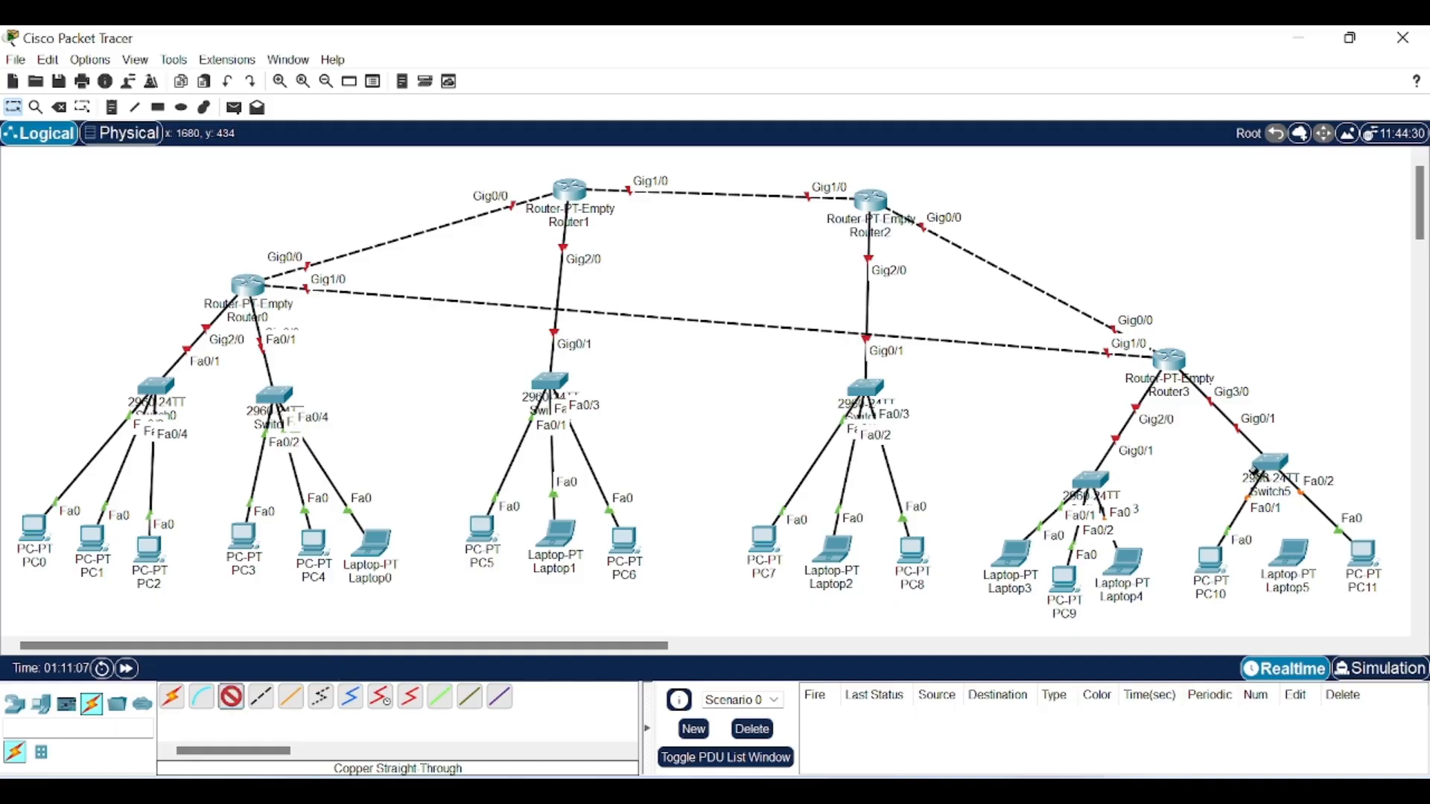
pyautogui.click(1270, 464)
pyautogui.click(1314, 66)
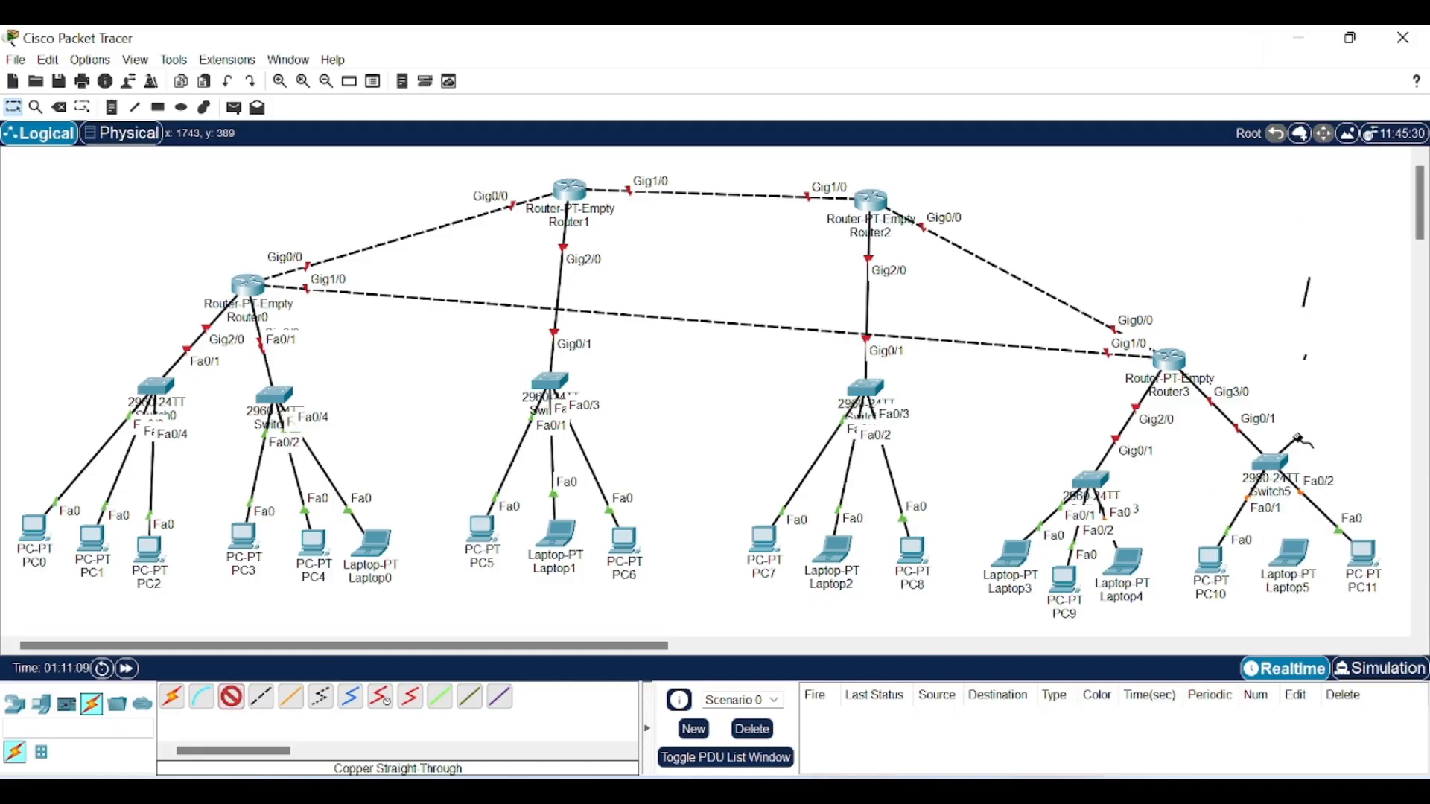
pyautogui.click(1295, 558)
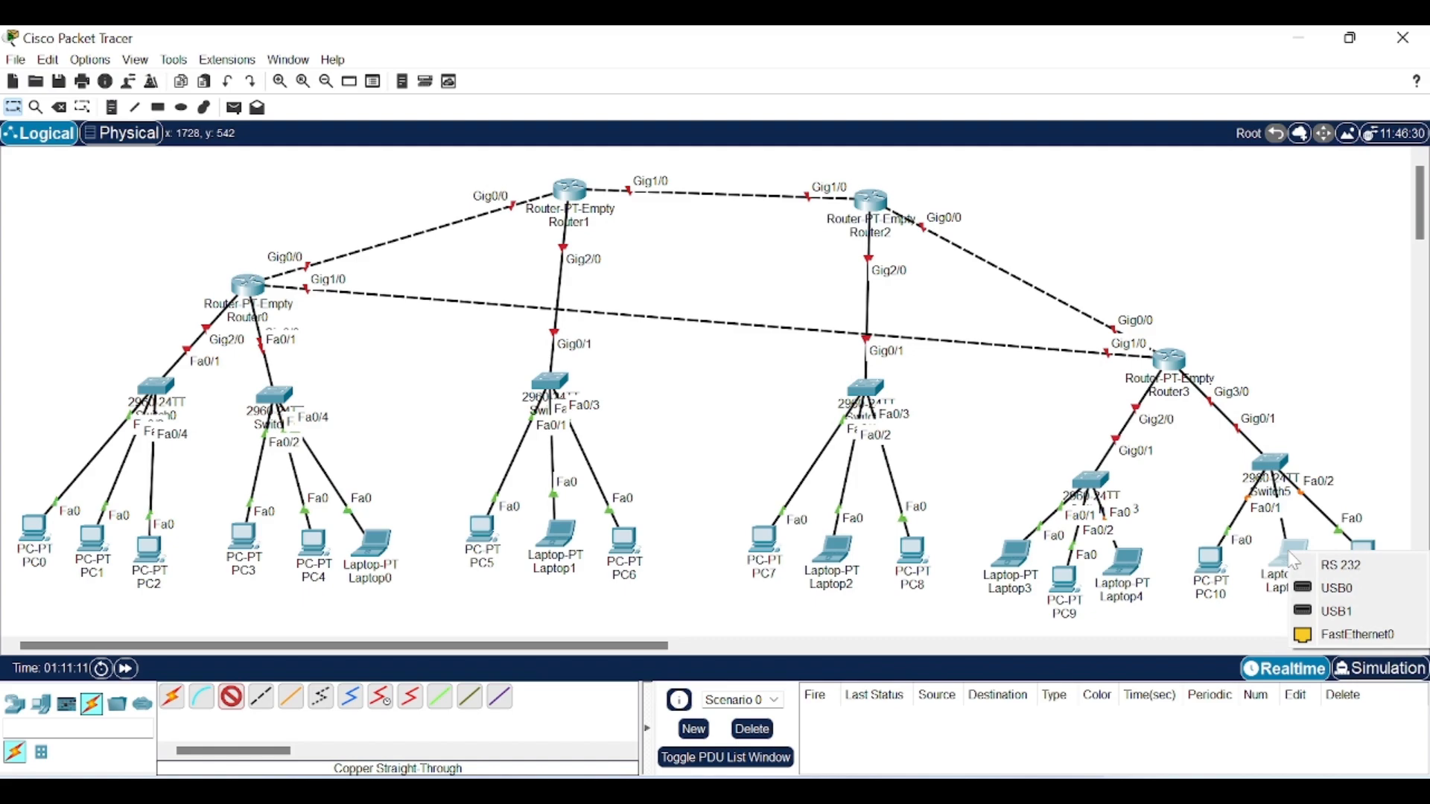
pyautogui.click(1335, 635)
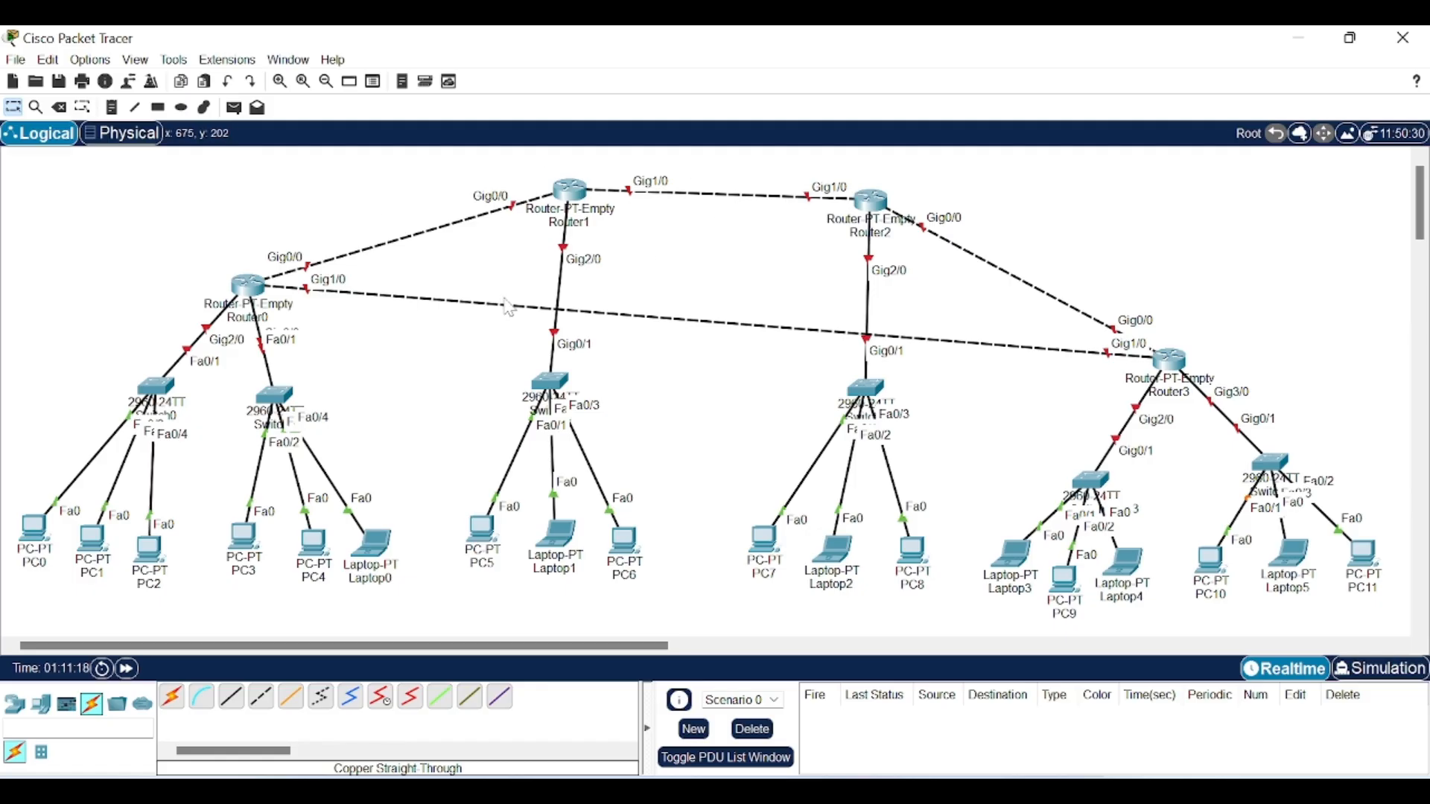
# Step: Label the Router0–Router1 link with notes reading 1.1 at Router0's end and 1.2 at Router1's end
pyautogui.moveTo(536, 200)
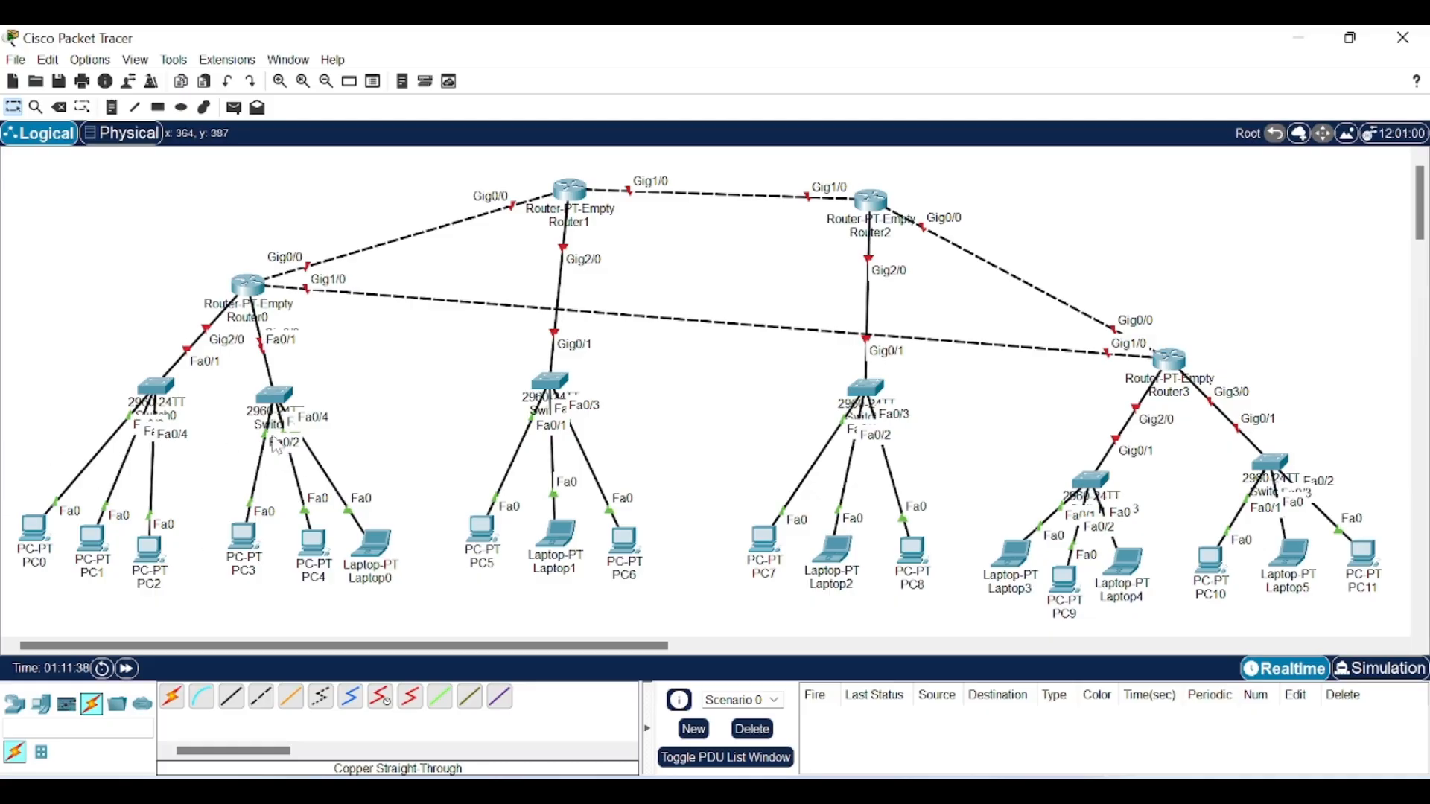
pyautogui.press('n')
pyautogui.click(259, 246)
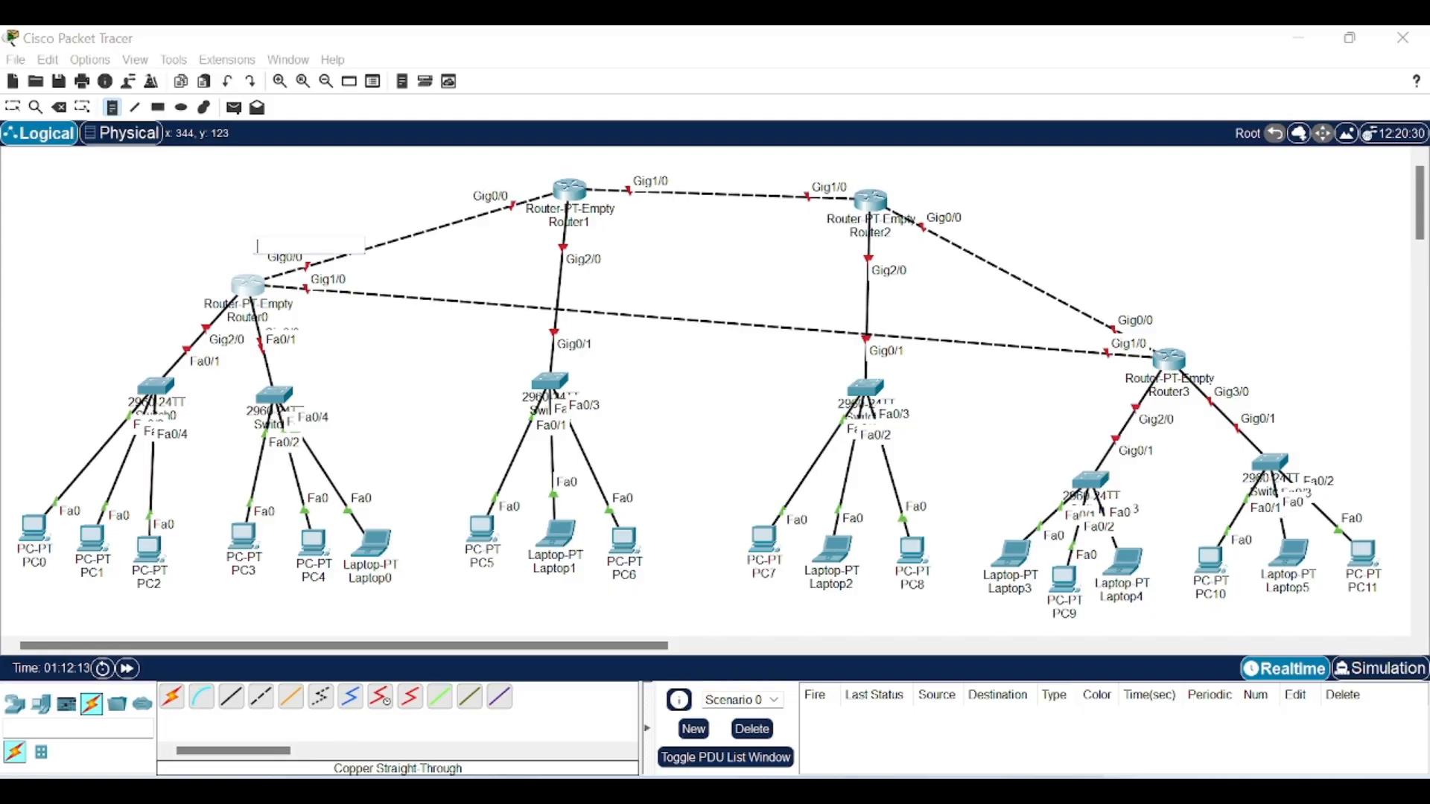
pyautogui.write('1.1')
pyautogui.click(430, 199)
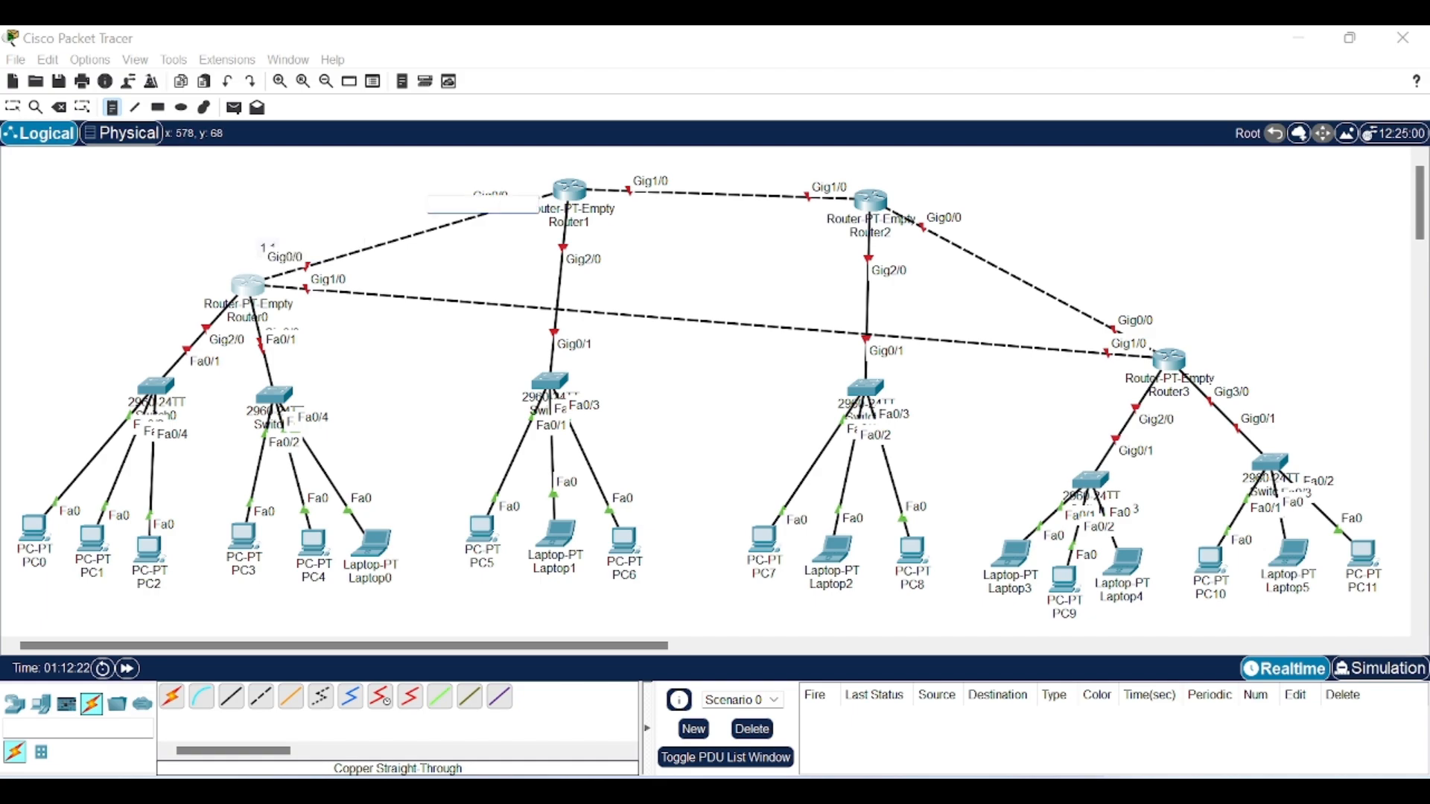
pyautogui.write('1.2')
# Step: Place a note reading 2.1 at each end of the link between Router1 and Router2
pyautogui.click(610, 164)
pyautogui.write('2')
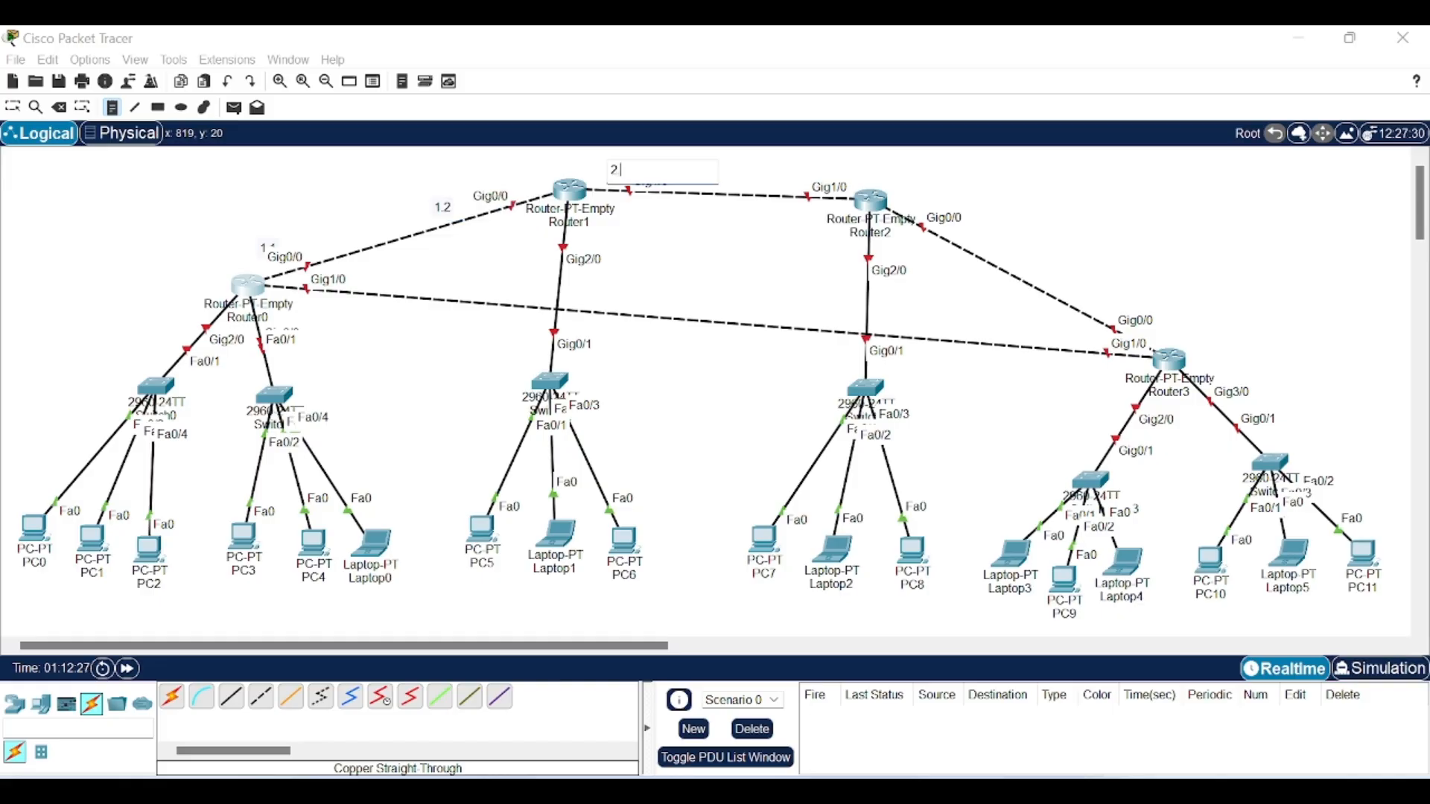
pyautogui.click(764, 176)
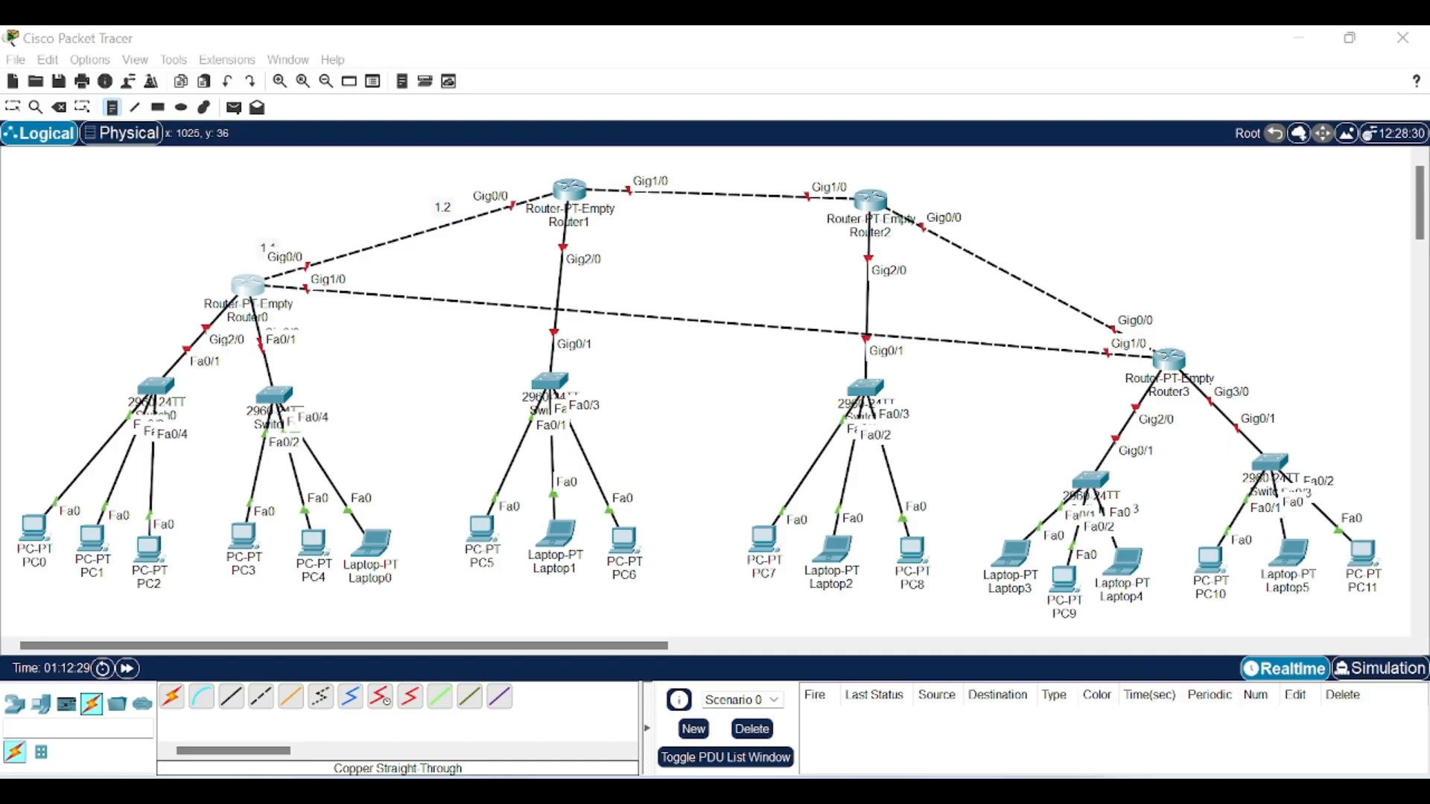
pyautogui.write('2.1')
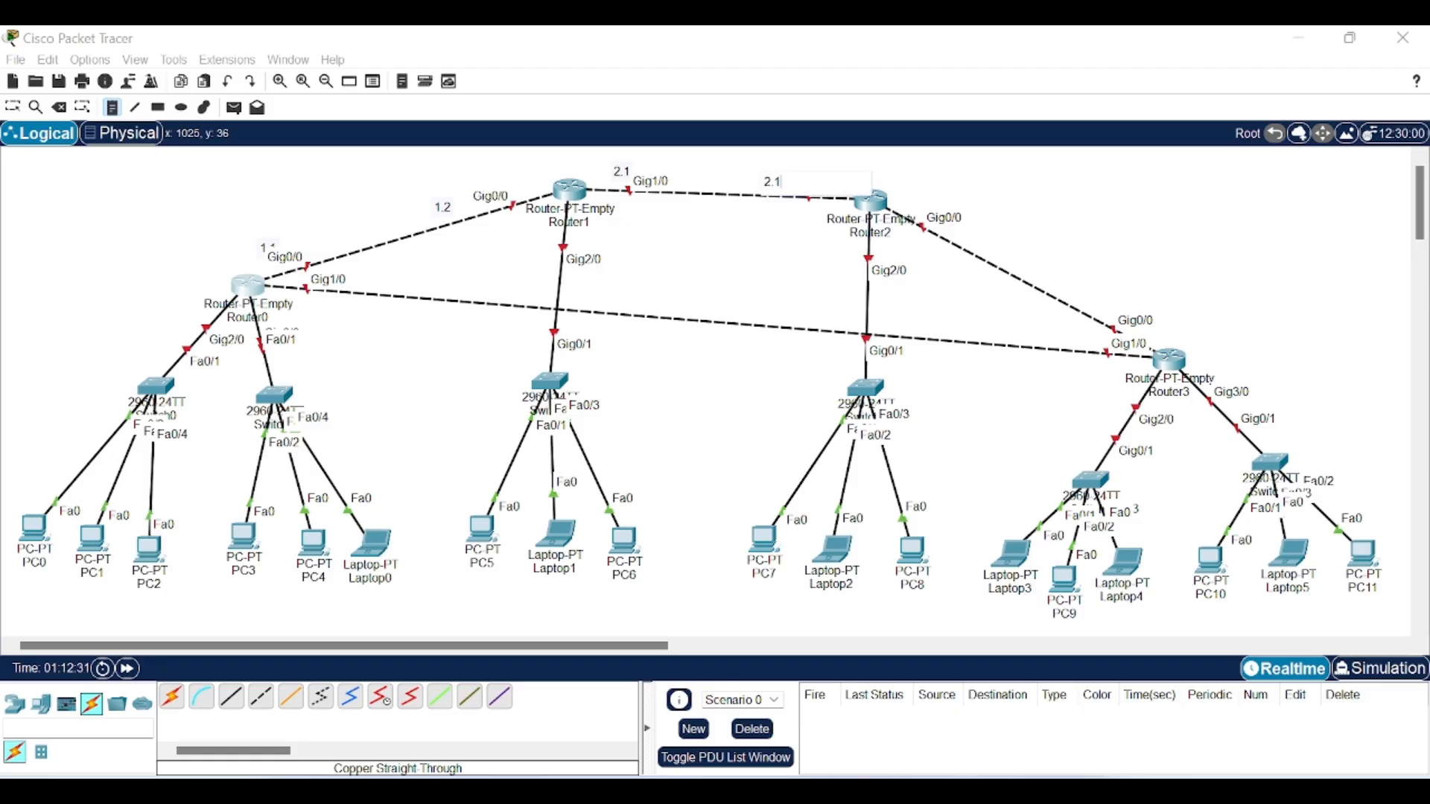
# Step: Label the Router2–Router3 link with notes reading 3.1 at Router2's end and 3.2 at Router3's end
pyautogui.click(917, 196)
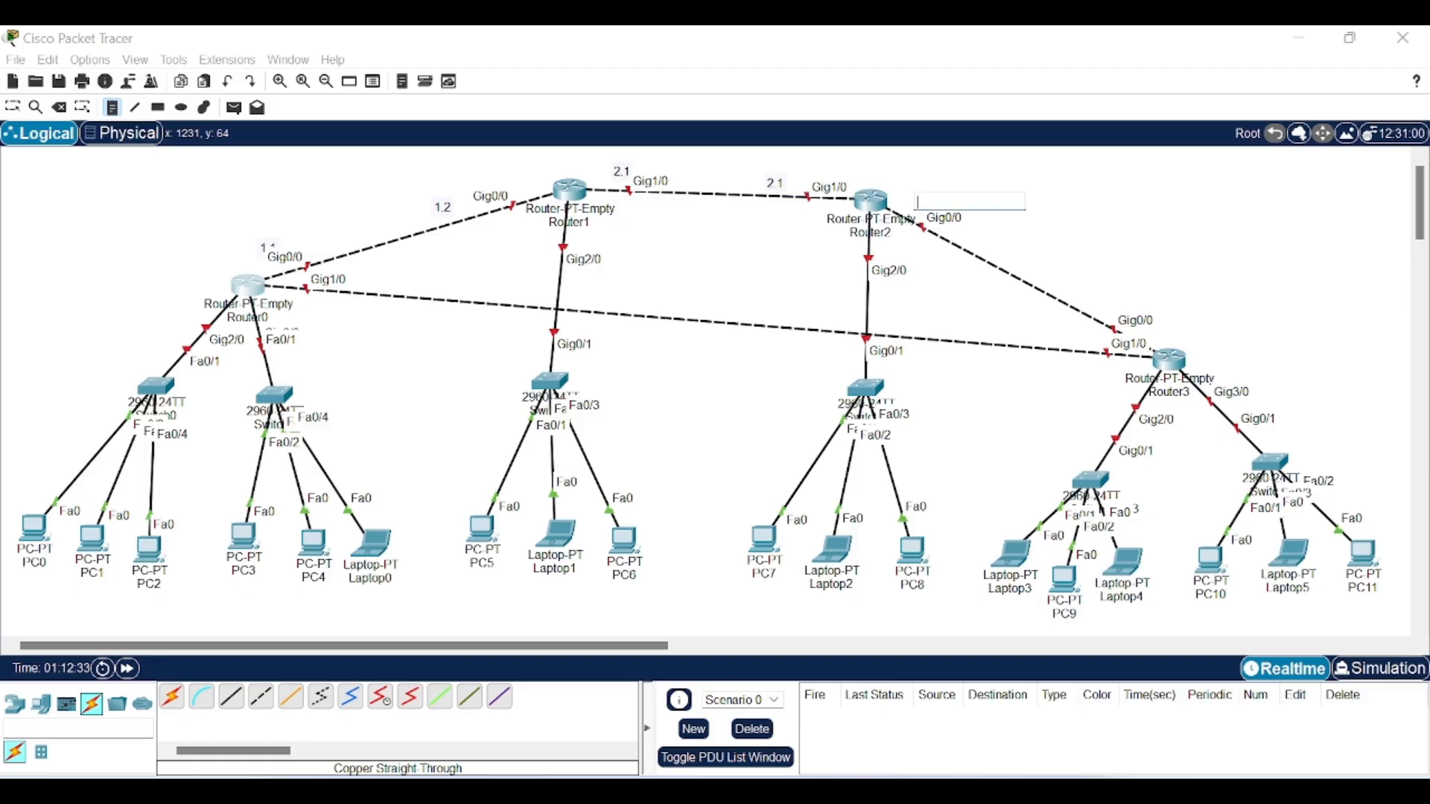
pyautogui.write('3.1')
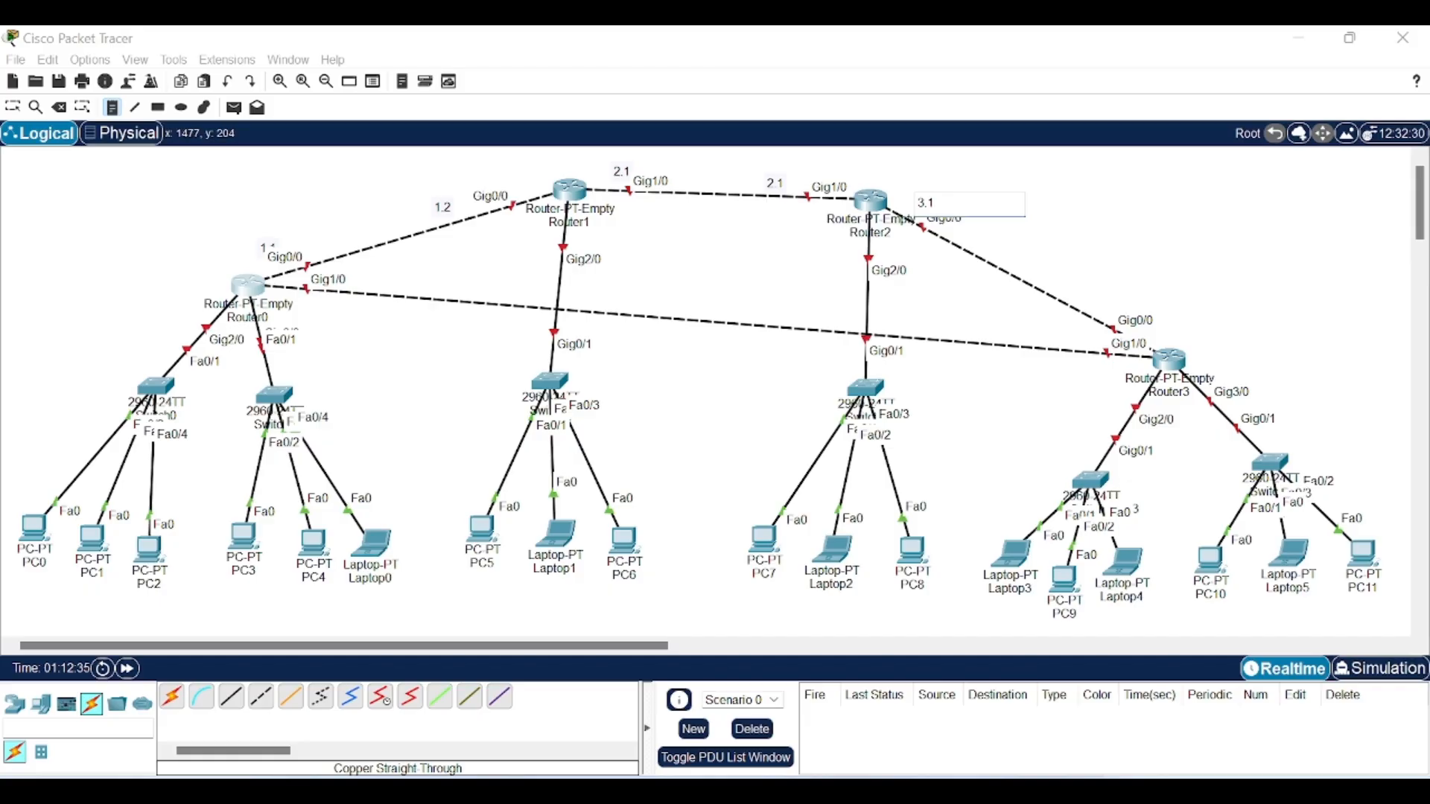
pyautogui.click(1100, 300)
pyautogui.write('4')
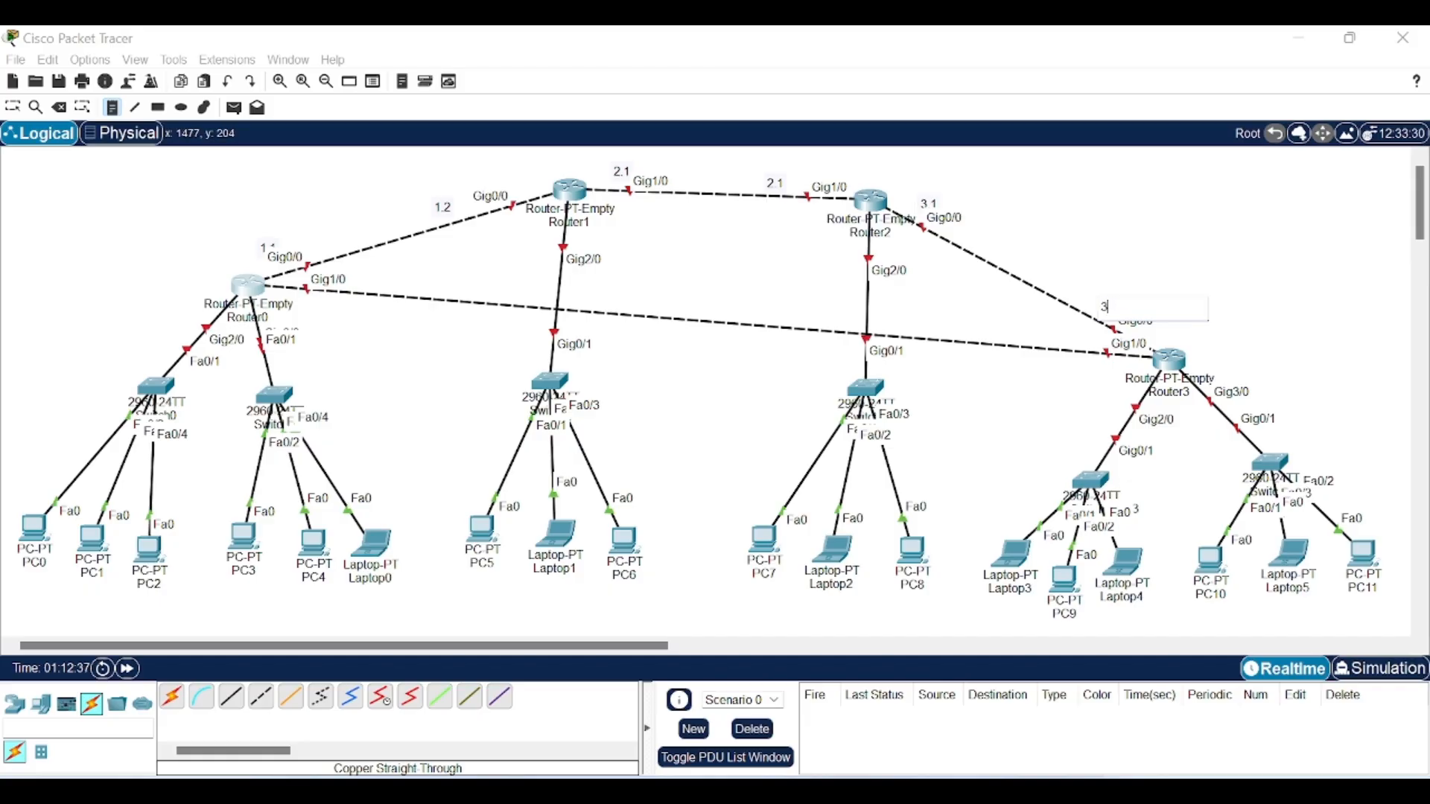
pyautogui.write('.2')
# Step: Label the Router0–Router3 link with notes reading 4.1 near Router0 and 4.2 near Router3
pyautogui.click(339, 309)
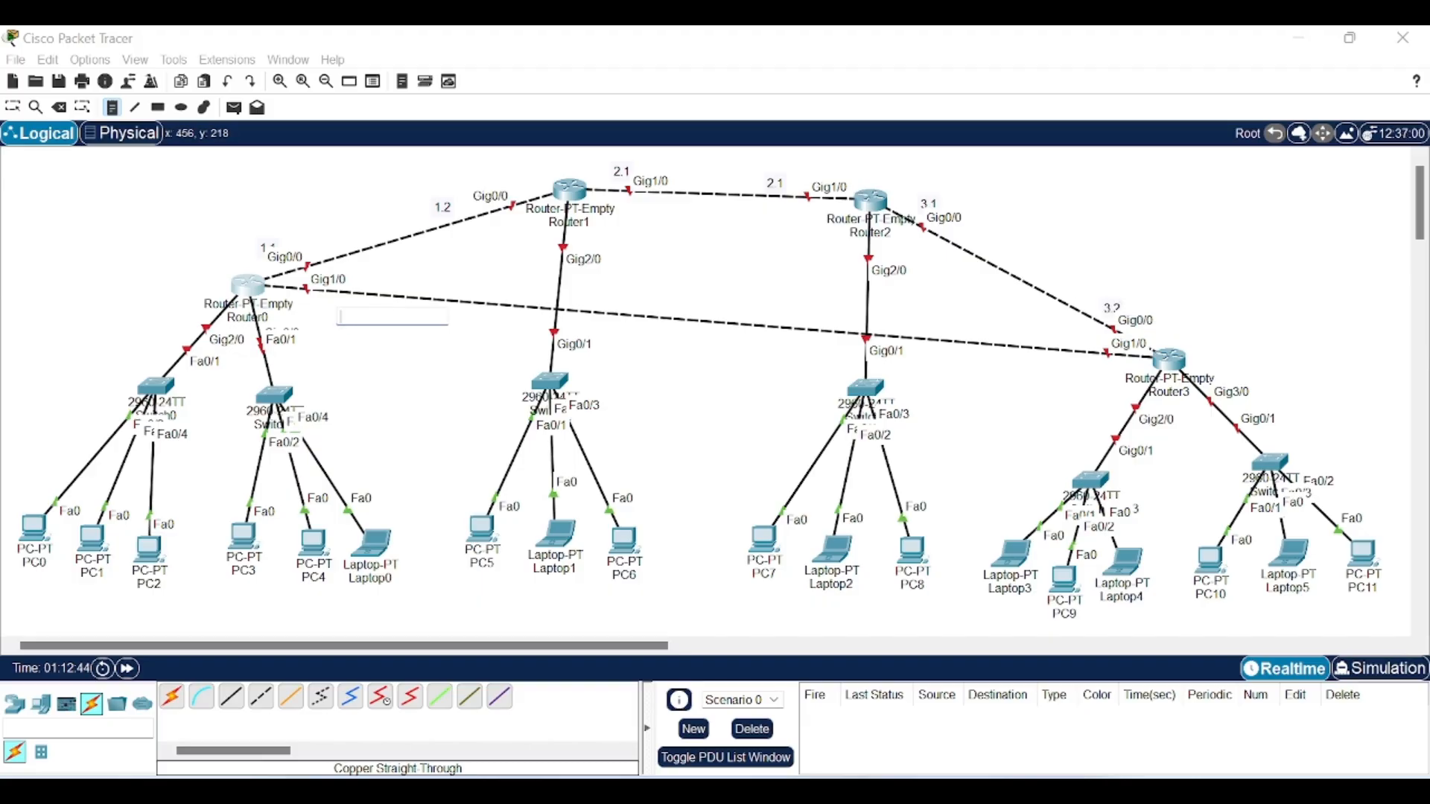
pyautogui.write('4.1')
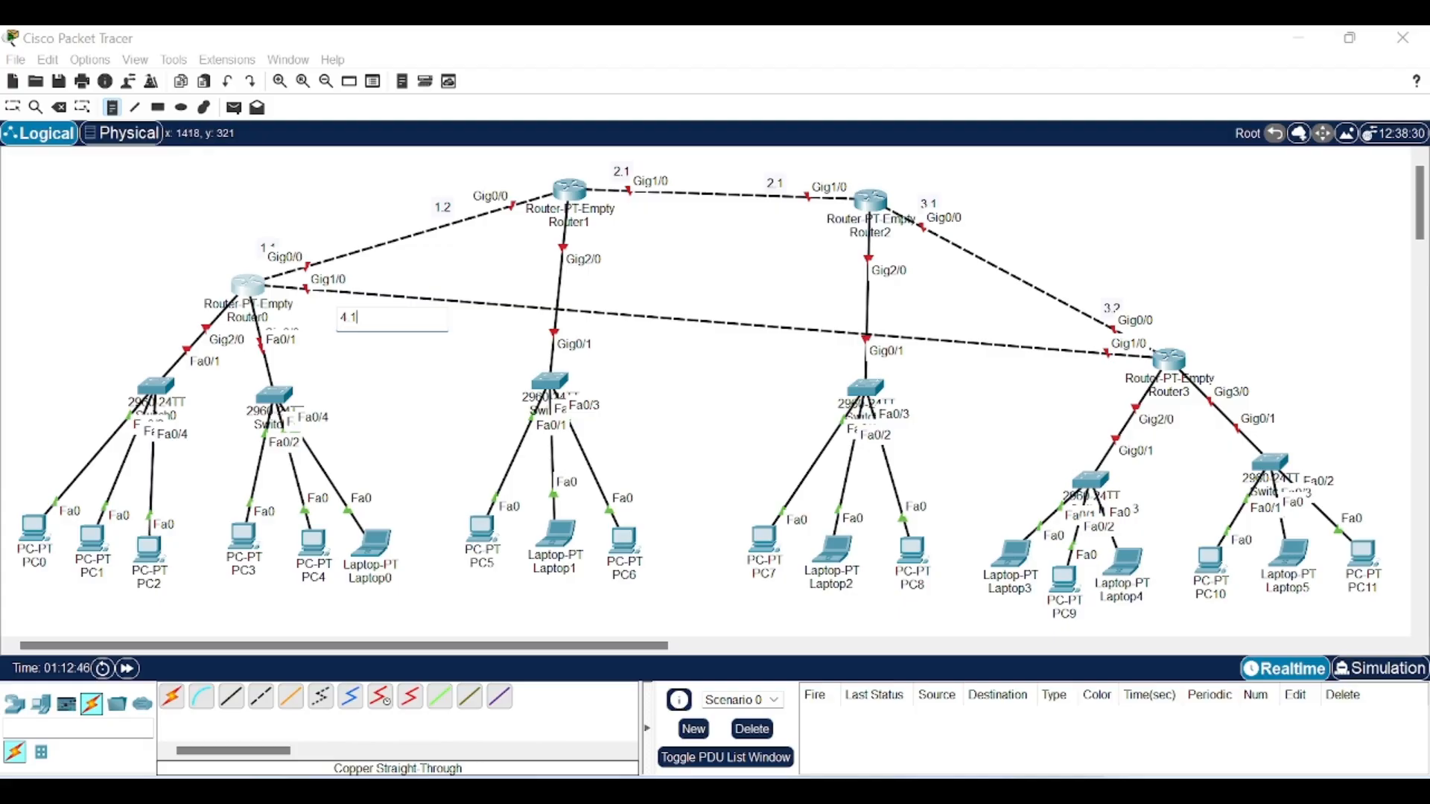
pyautogui.click(1084, 372)
pyautogui.write('4.2')
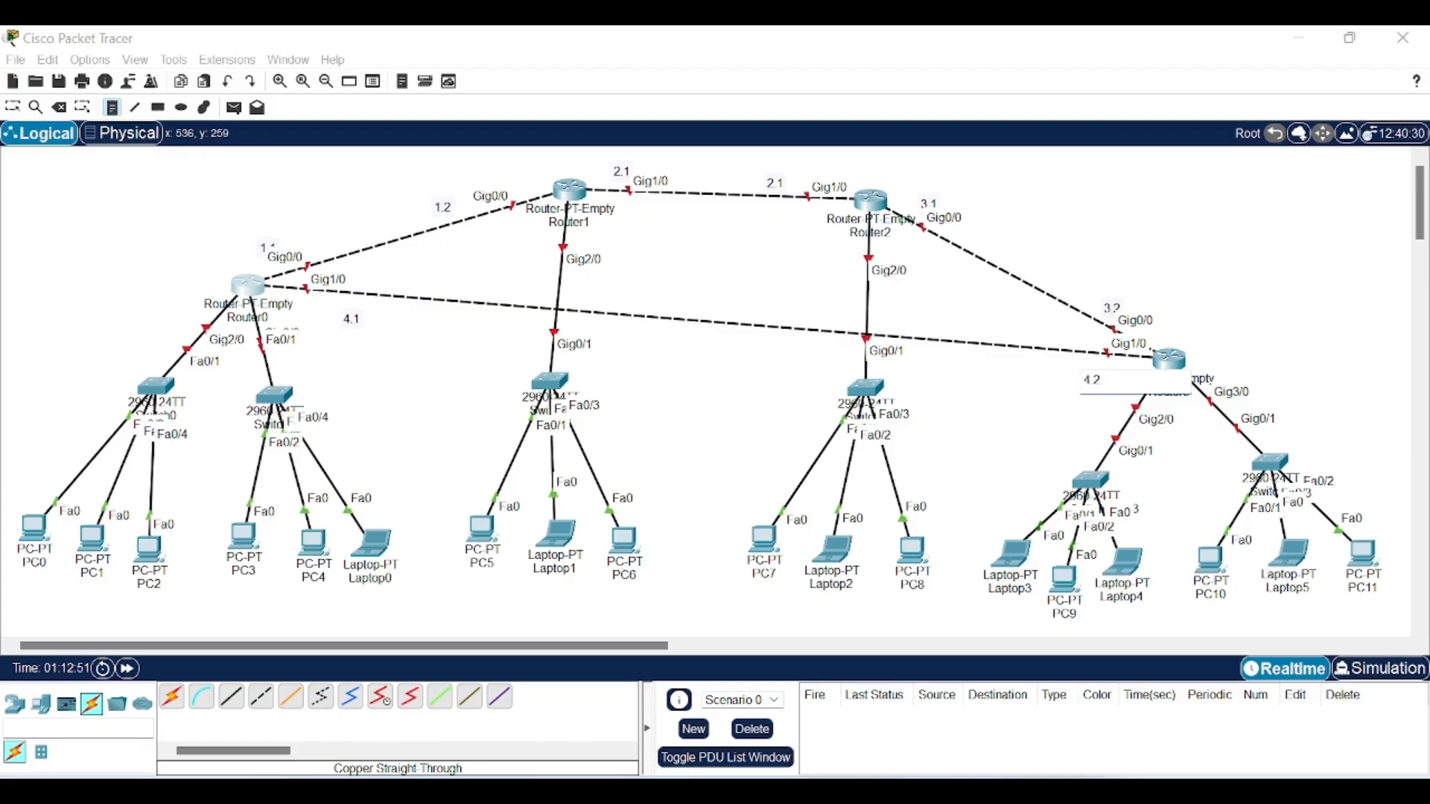
# Step: Label Router0's two LAN links with notes reading 5.1 above Switch0 and 6.1 above Switch1
pyautogui.click(141, 336)
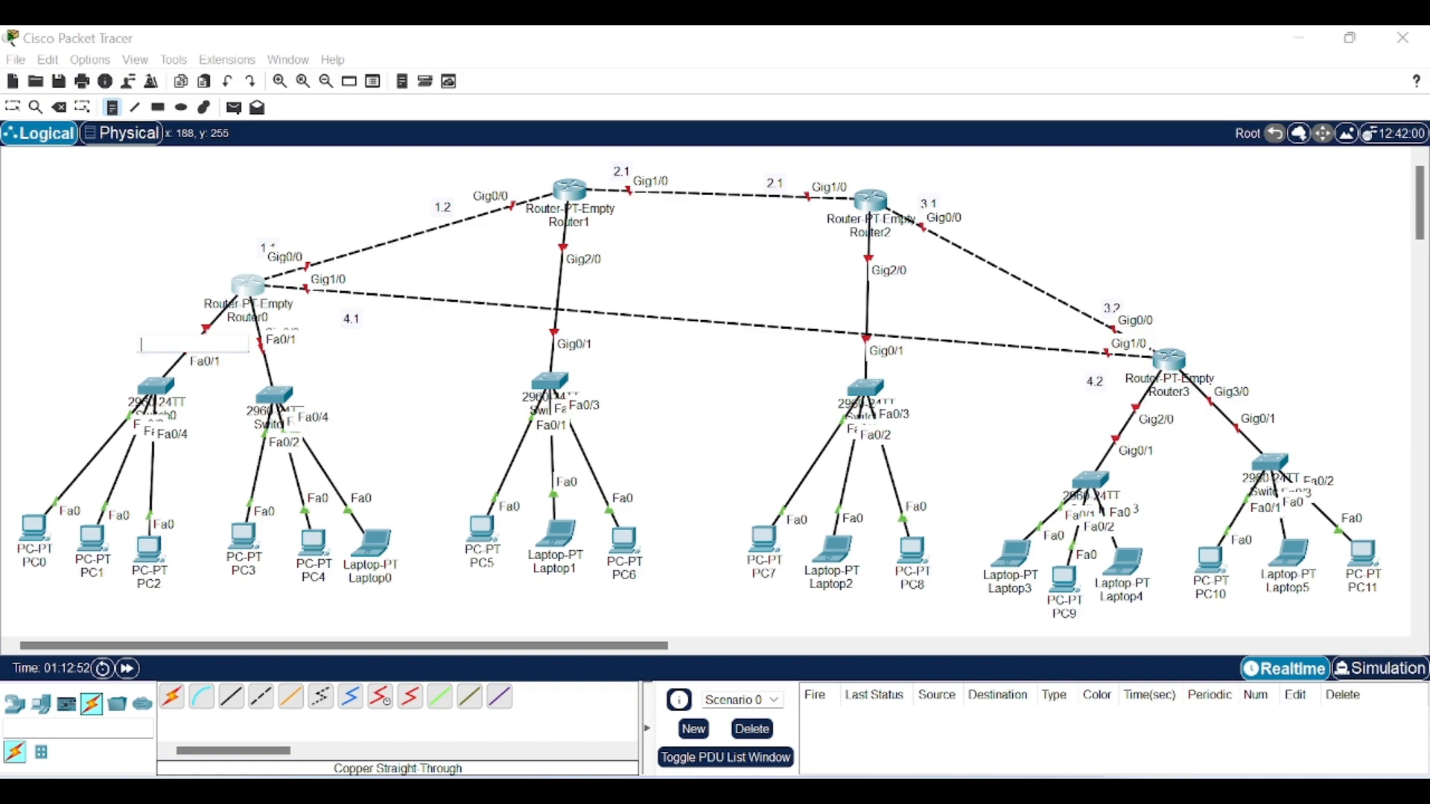
pyautogui.write('5.1')
pyautogui.click(291, 367)
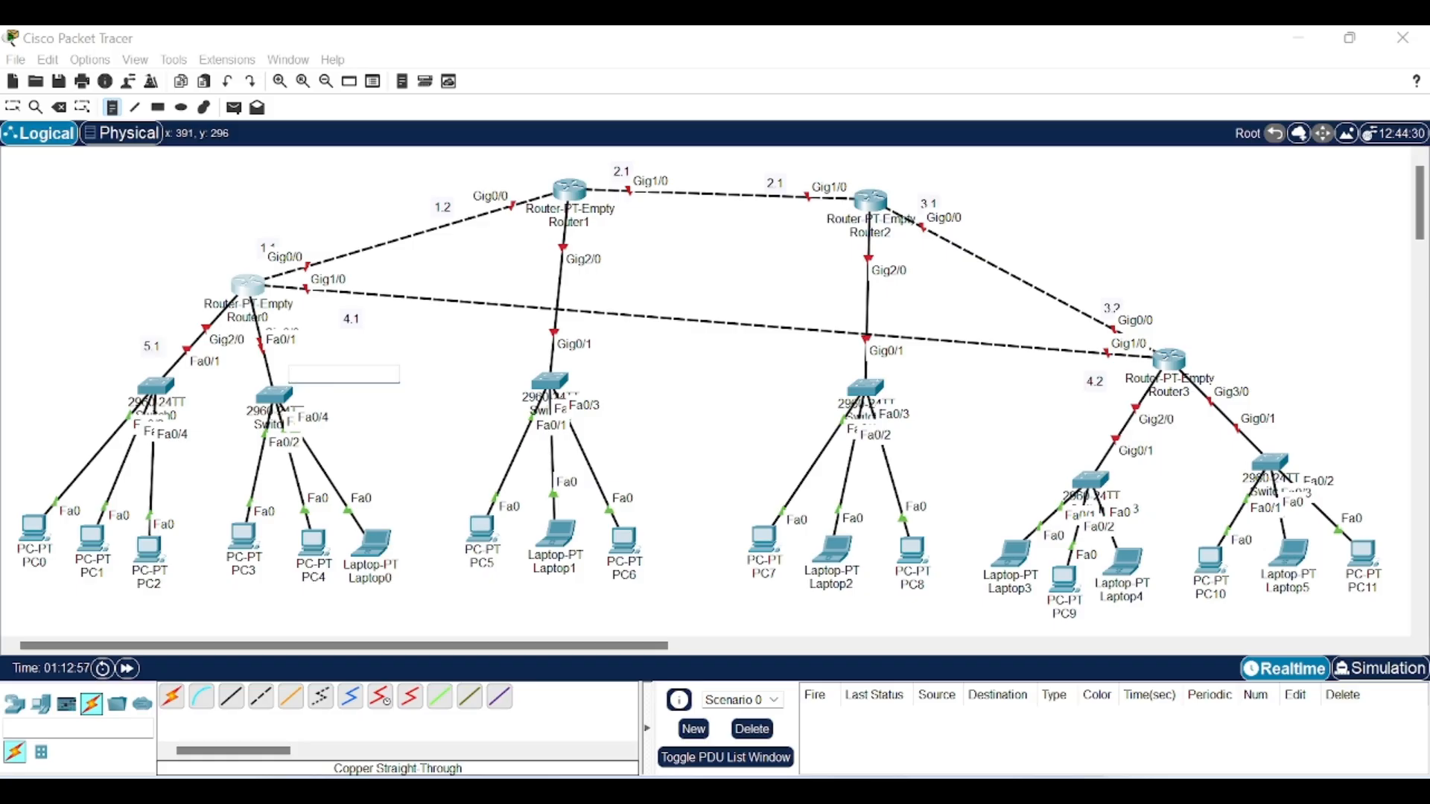
pyautogui.write('6')
# Step: Place notes reading 7.1 above Switch2 and 8.1 above Switch3 beside their router links
pyautogui.click(511, 348)
pyautogui.write('7.1')
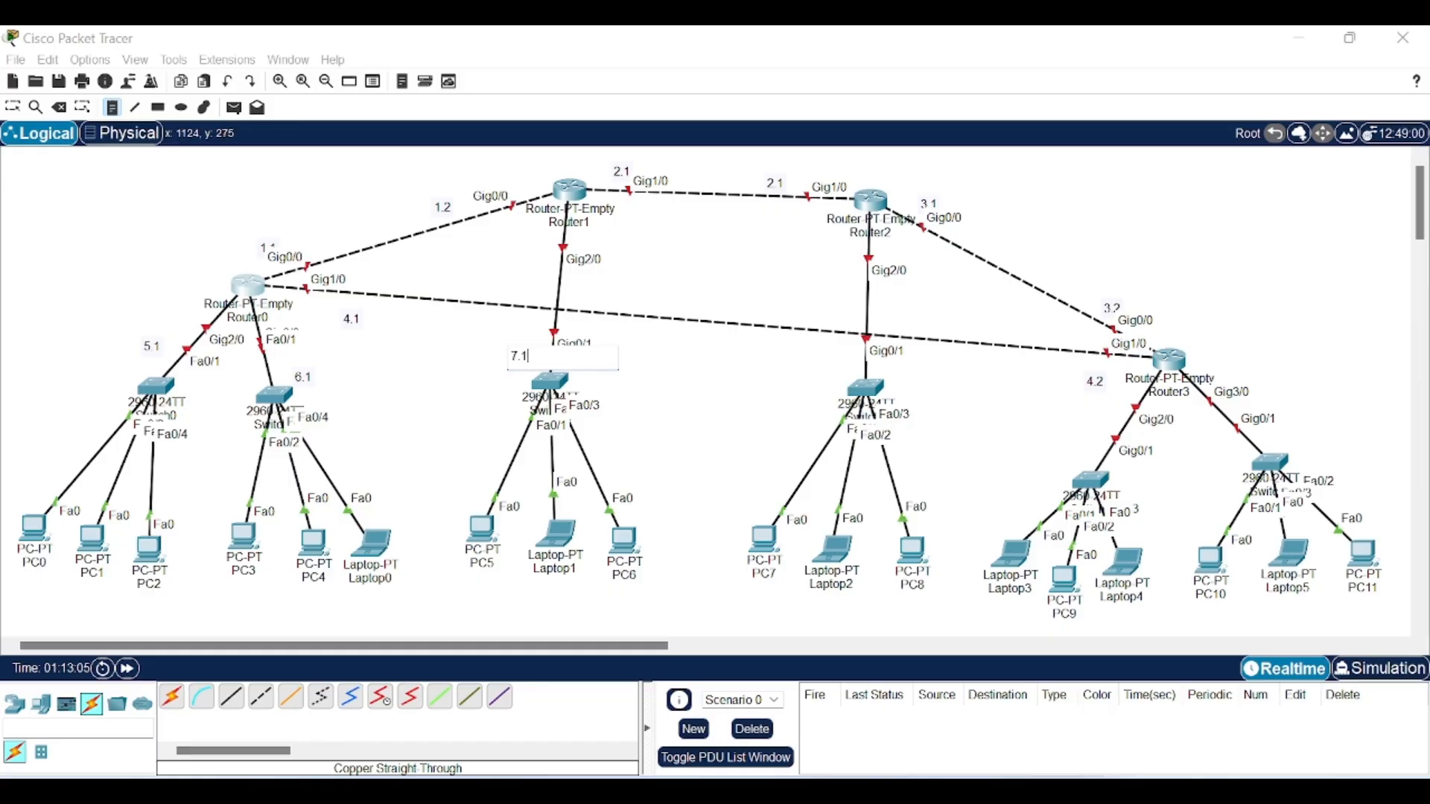
pyautogui.click(837, 351)
pyautogui.write('8.1')
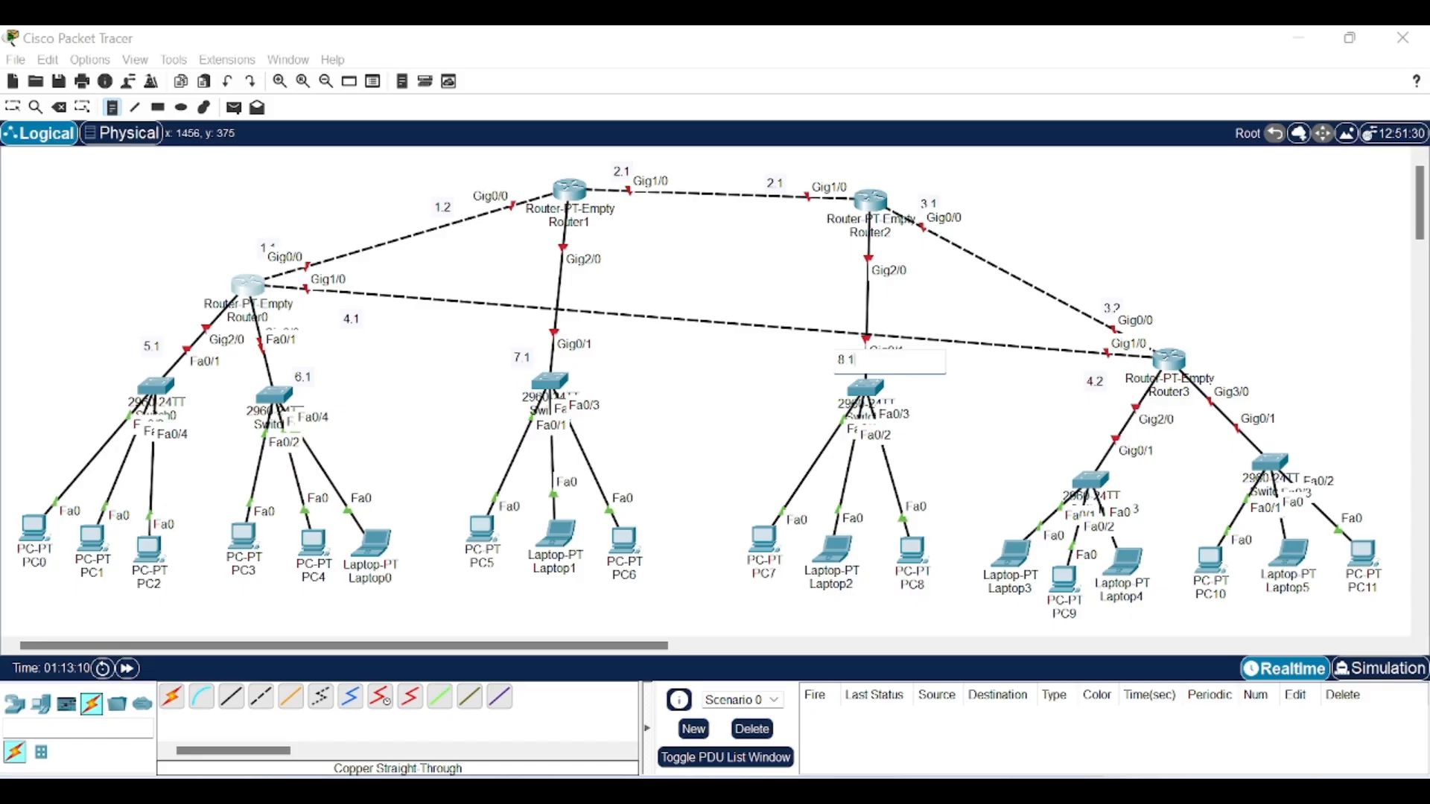
# Step: Label Router3's two LAN links with notes reading 9.1 above Switch4 and 10.1 above Switch5
pyautogui.click(1084, 426)
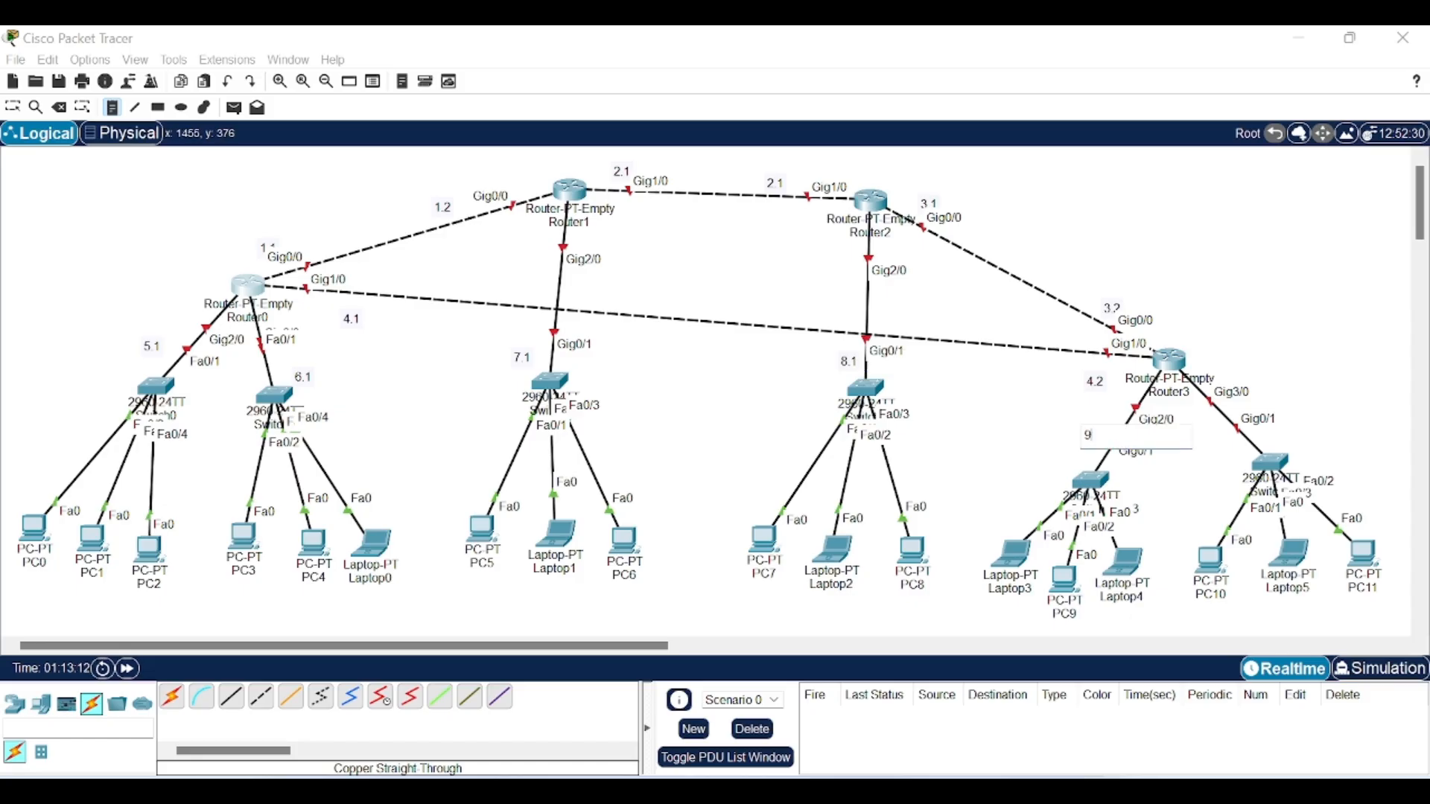
pyautogui.write('9.1')
pyautogui.click(1265, 438)
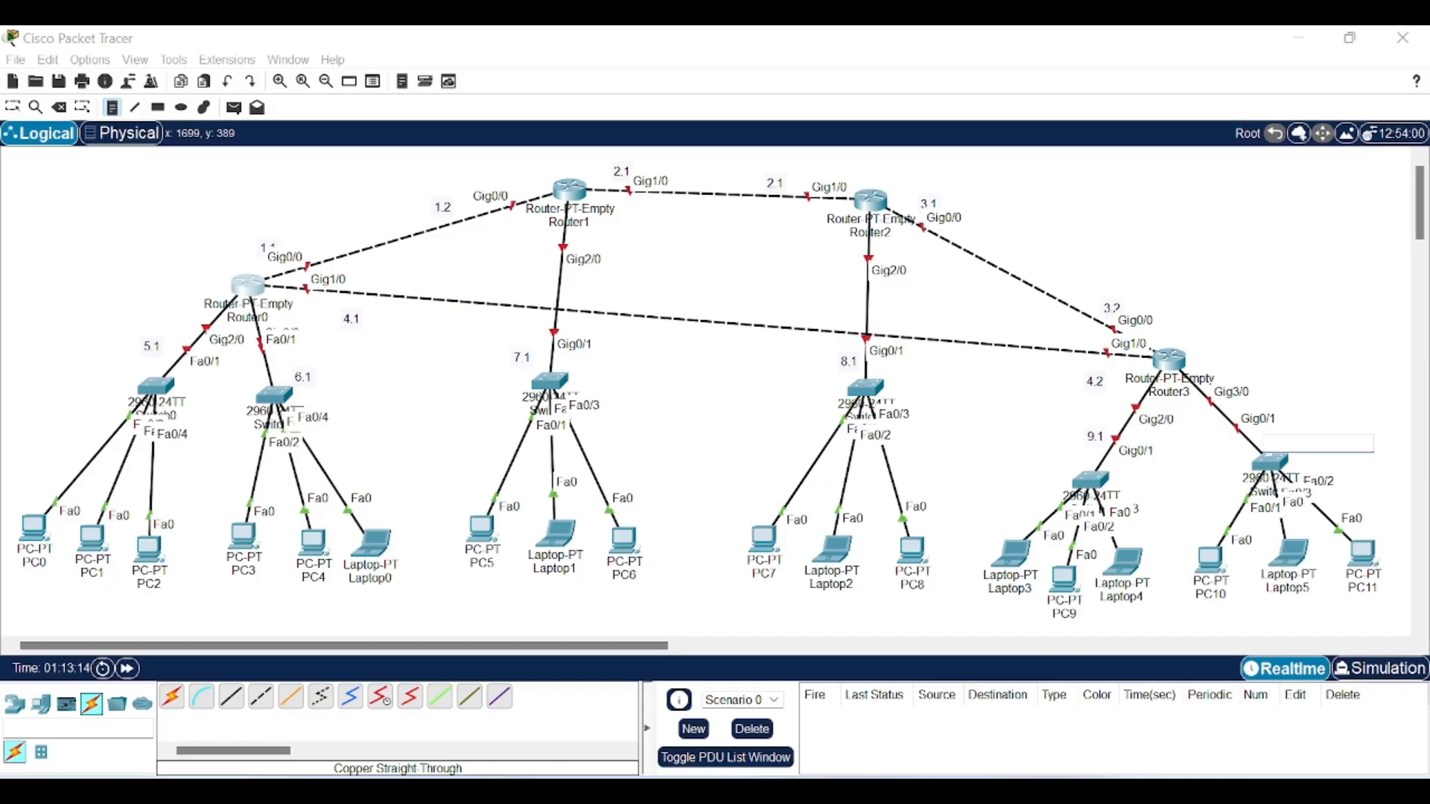
pyautogui.write('10.1')
pyautogui.click(940, 464)
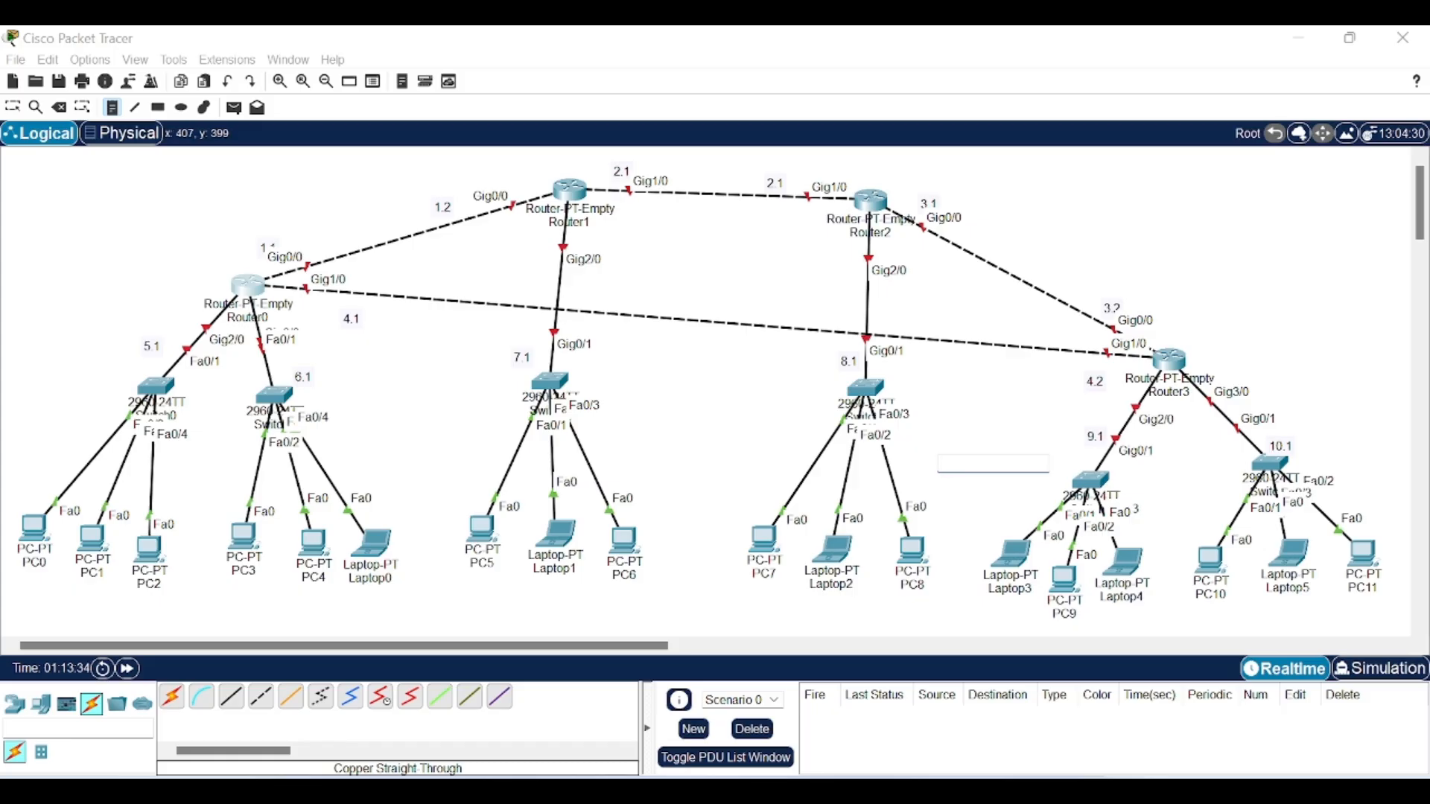
# Step: Add host address notes to Switch0's LAN reading 5.2 below PC0, 5.3 below PC2 and 5.4 below PC1
pyautogui.click(16, 587)
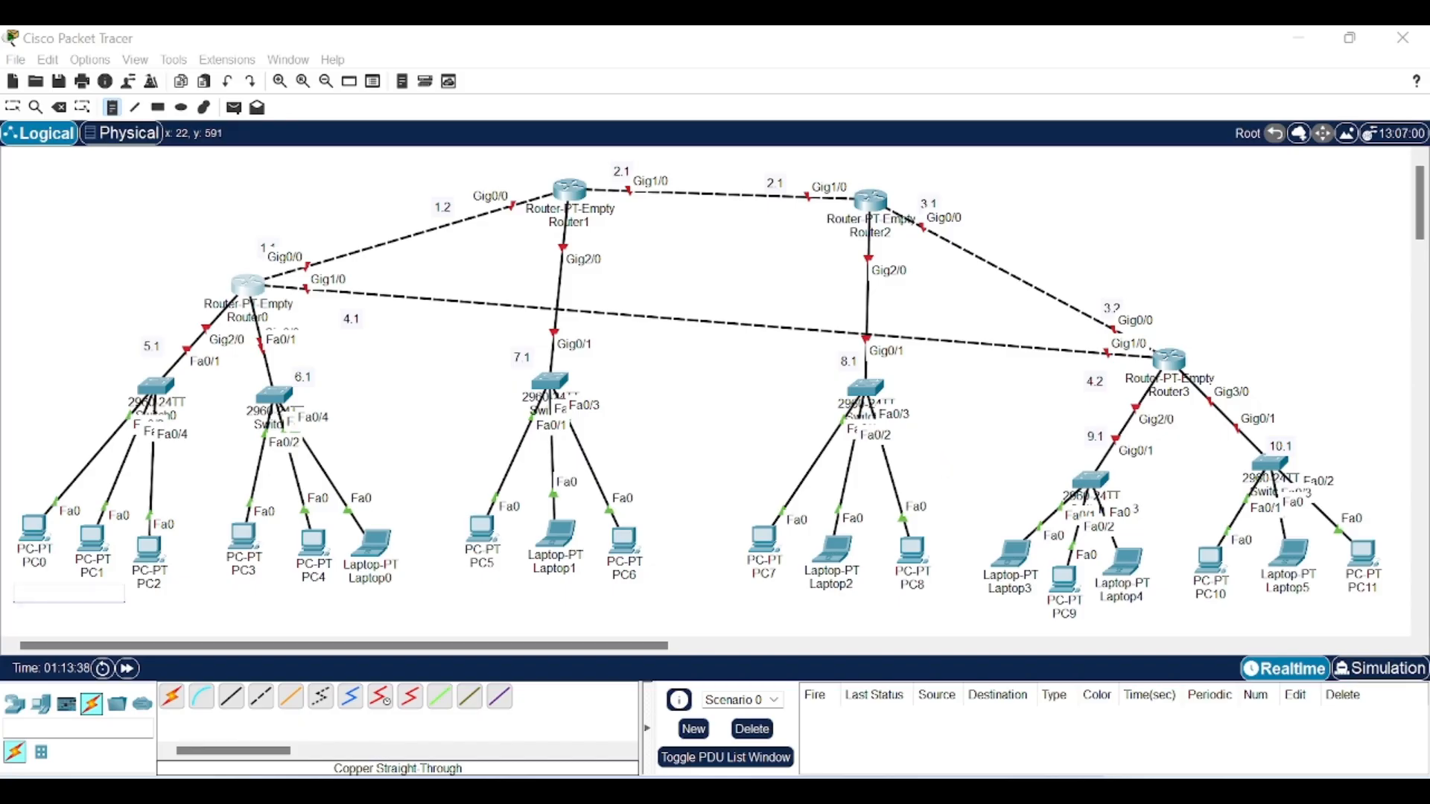
pyautogui.write('5.1')
pyautogui.press('BackSpace')
pyautogui.write('2')
pyautogui.click(143, 607)
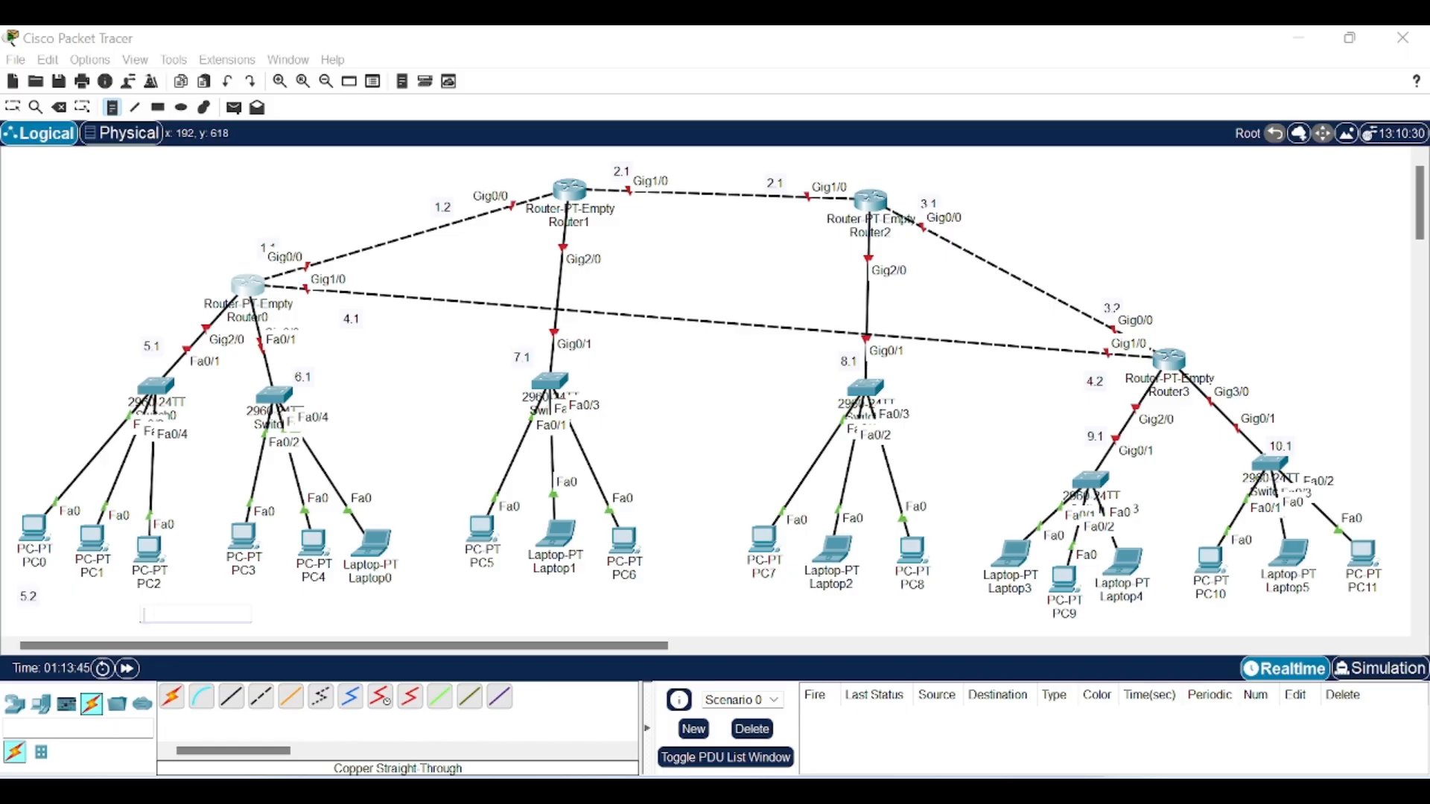
pyautogui.write('5.3')
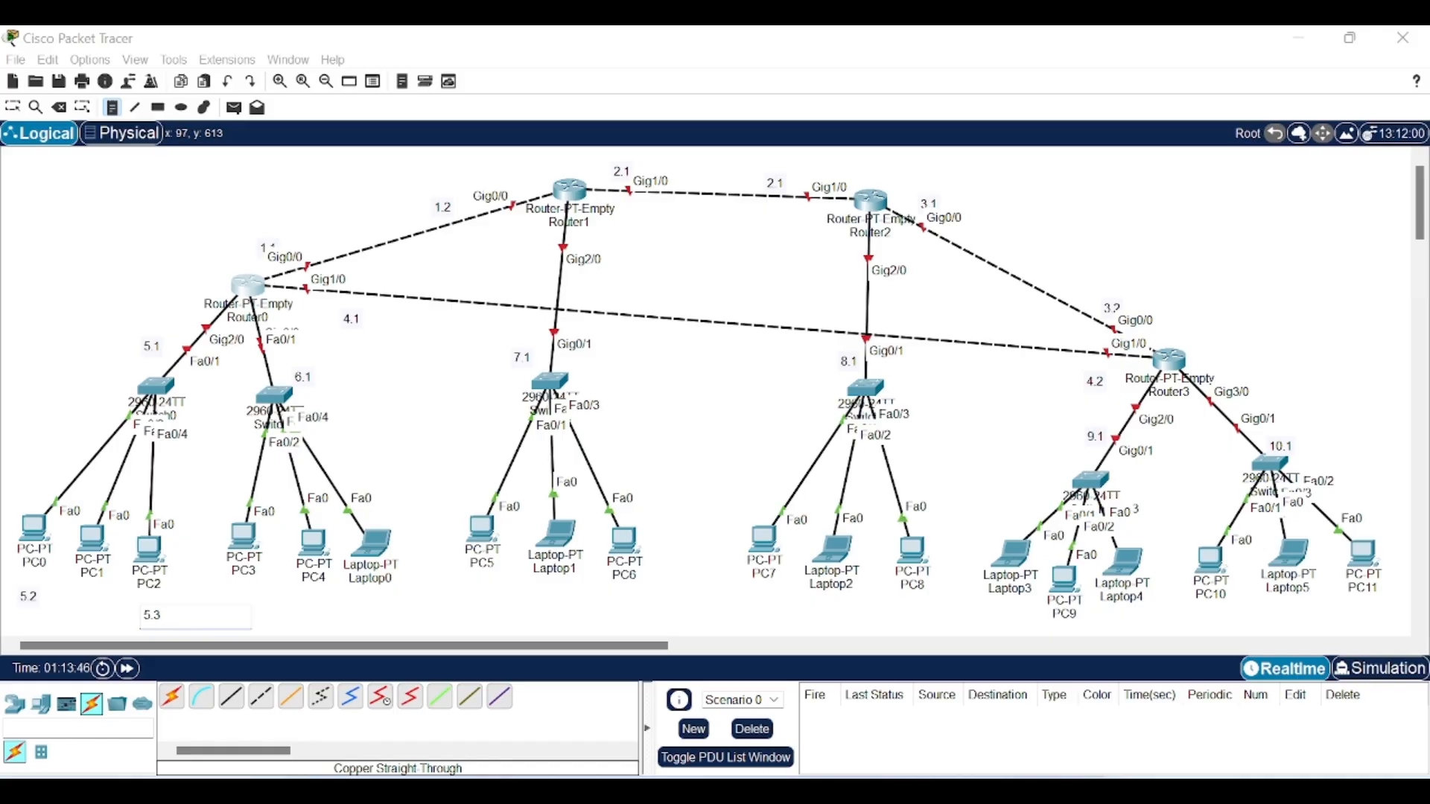
pyautogui.click(70, 603)
pyautogui.write('5.4')
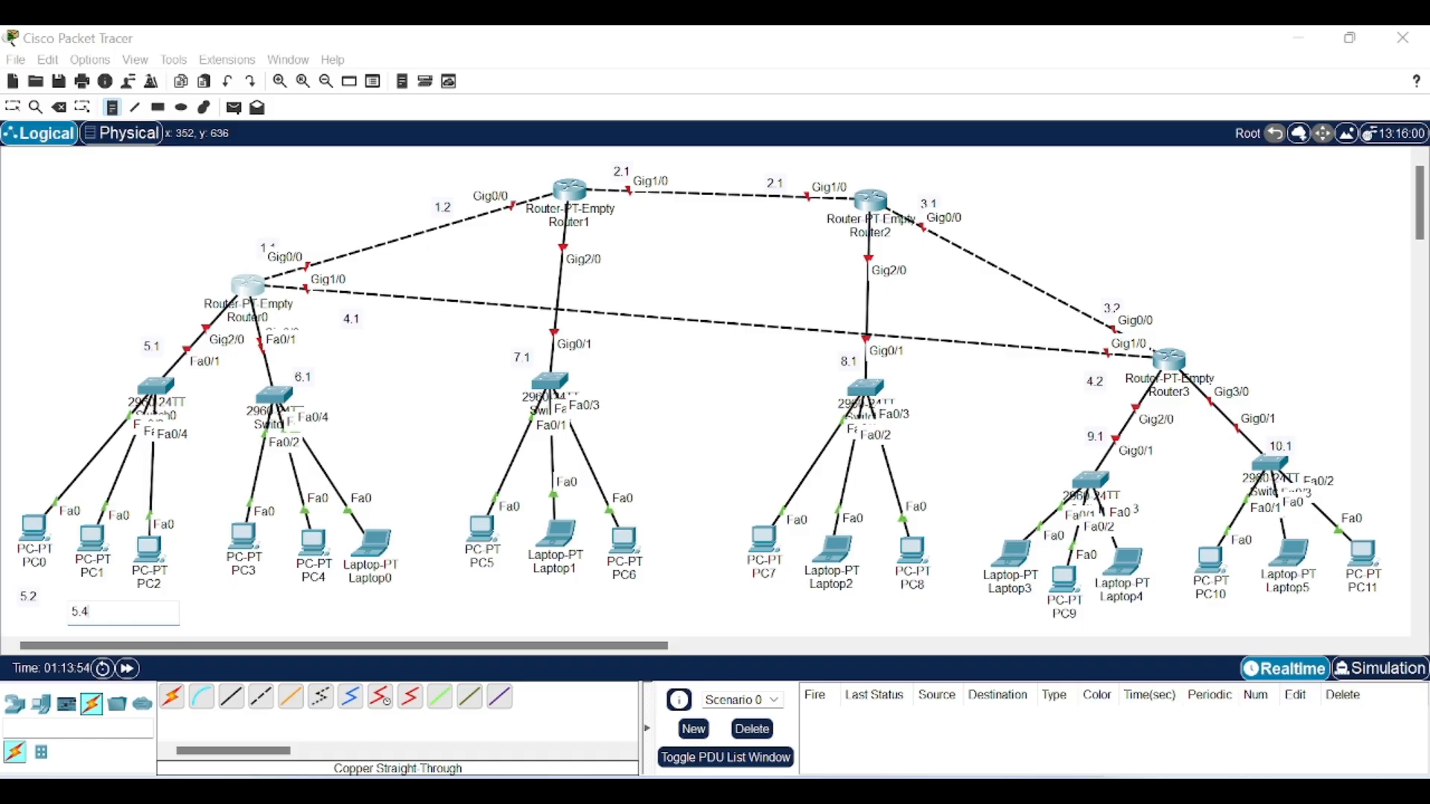
# Step: Place a note reading dhcp below the PCs and laptop of Switch1's LAN
pyautogui.click(262, 621)
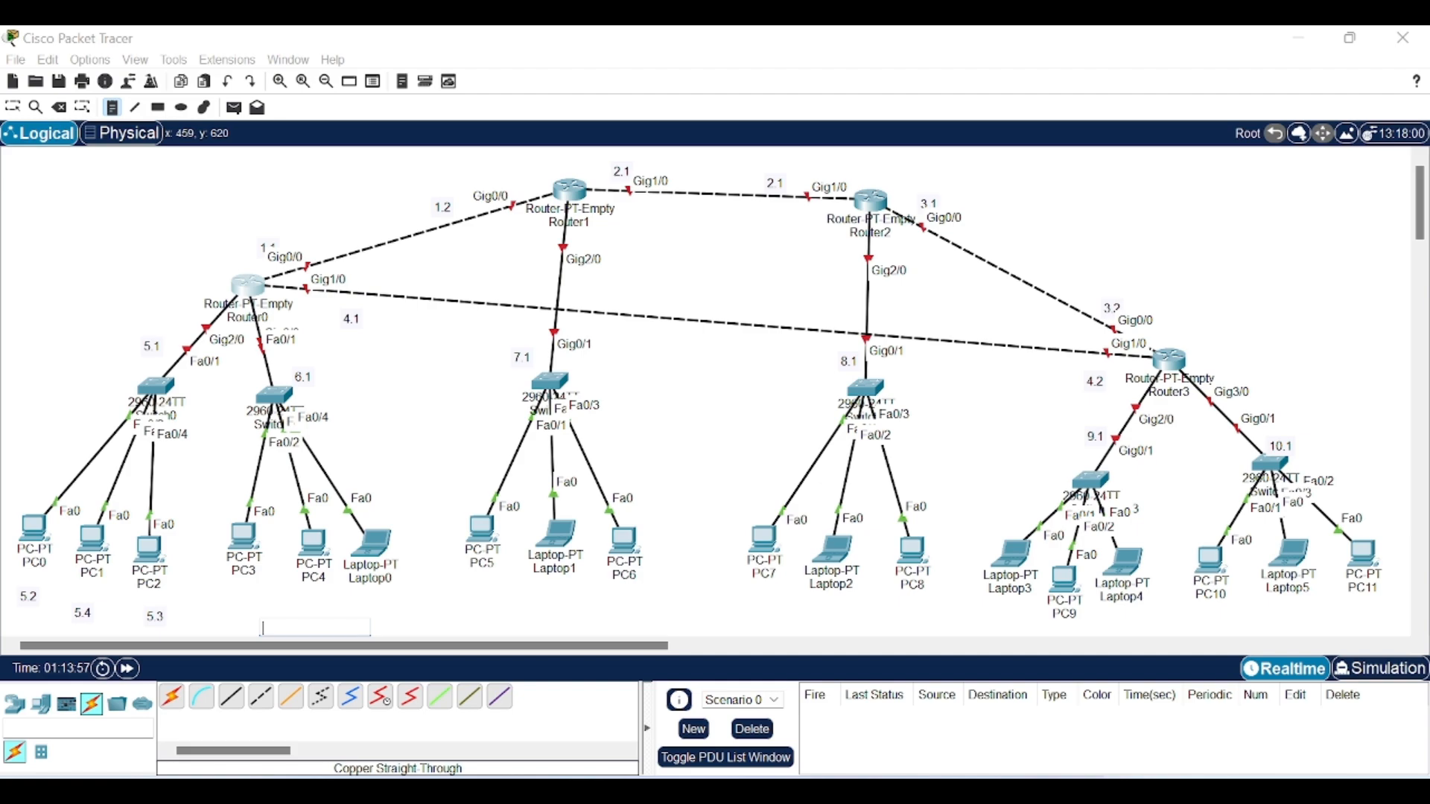
pyautogui.write('dhcp')
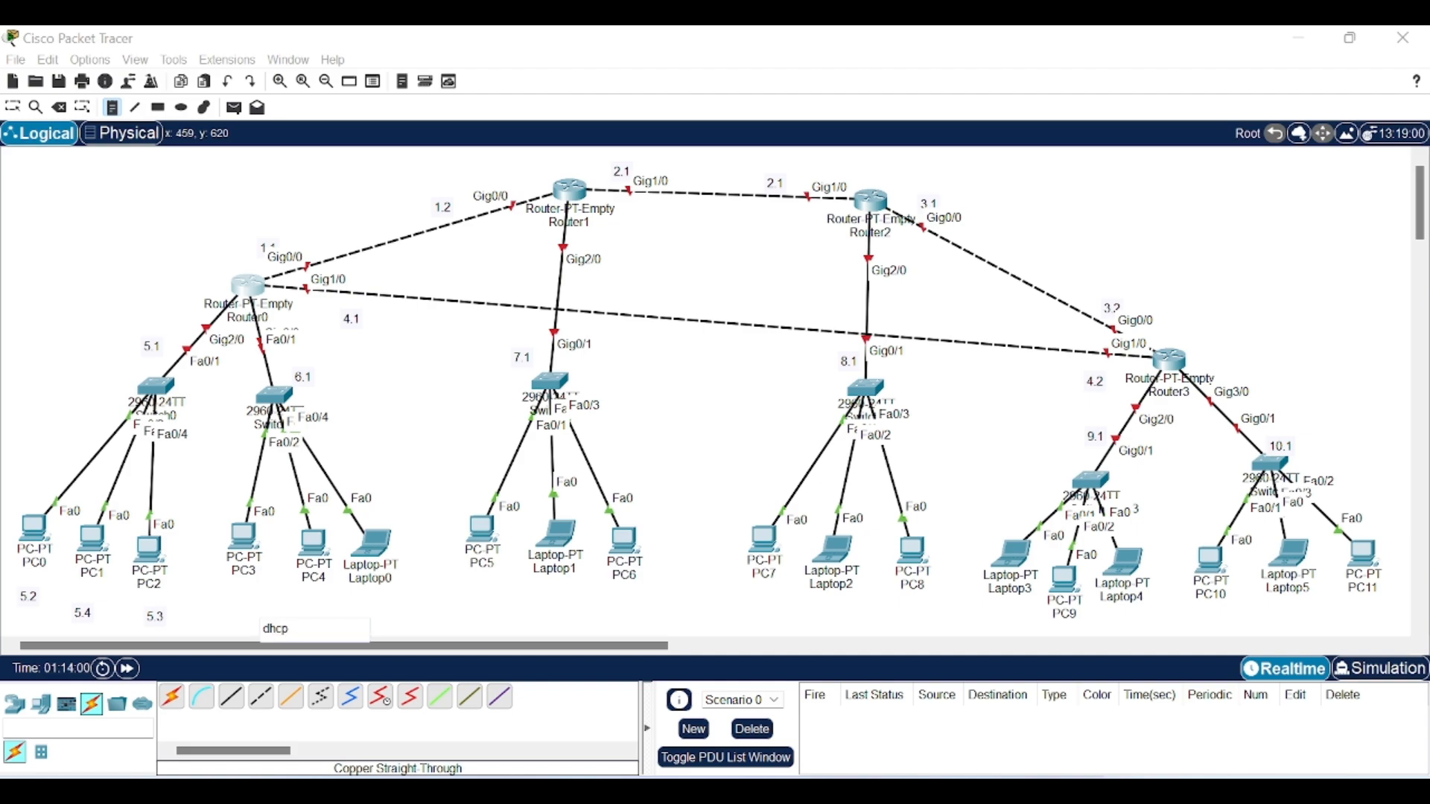
pyautogui.click(439, 607)
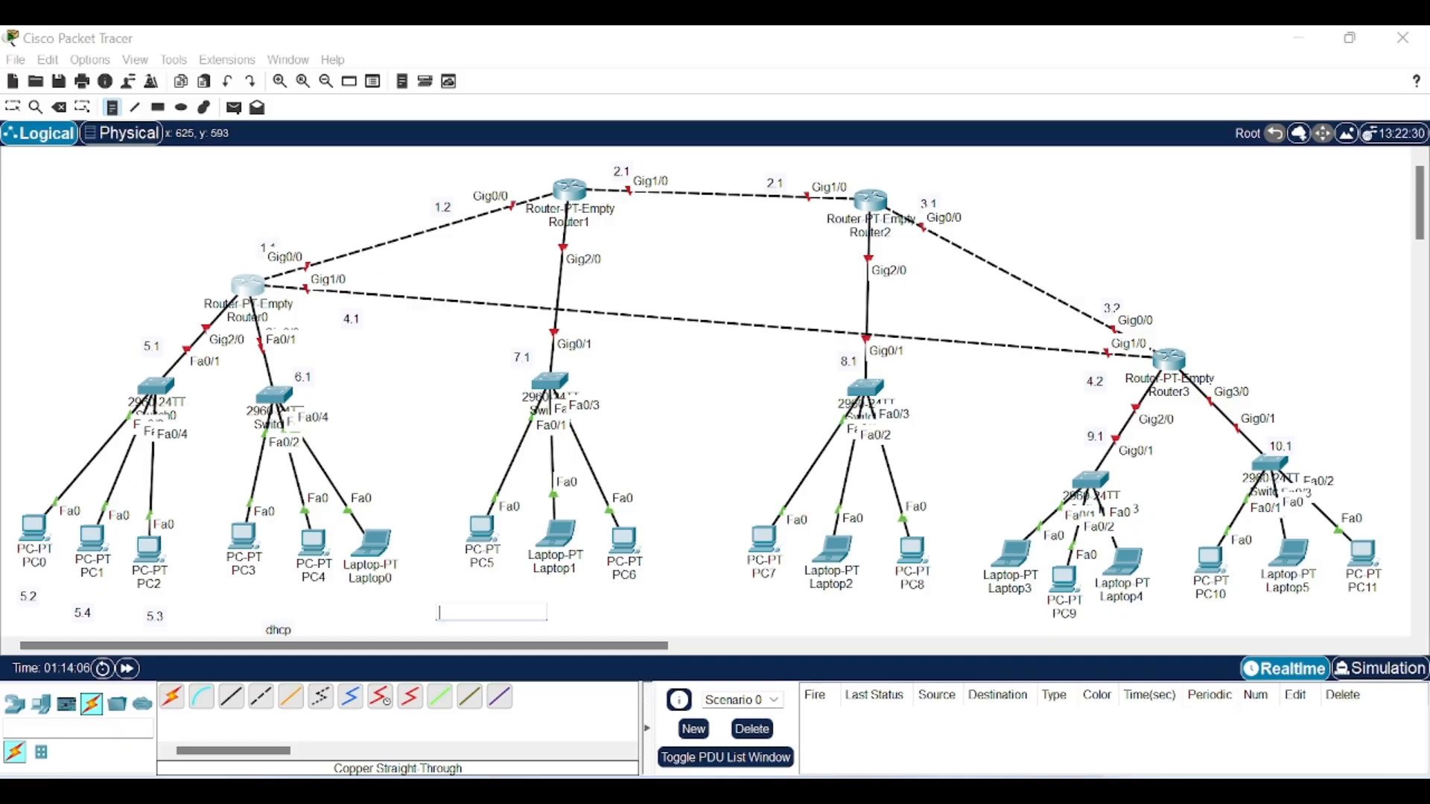
# Step: Add host address notes to Switch2's LAN reading 7.2 below PC5, 7.4 below PC6 and 7.3 below Laptop1
pyautogui.click(465, 590)
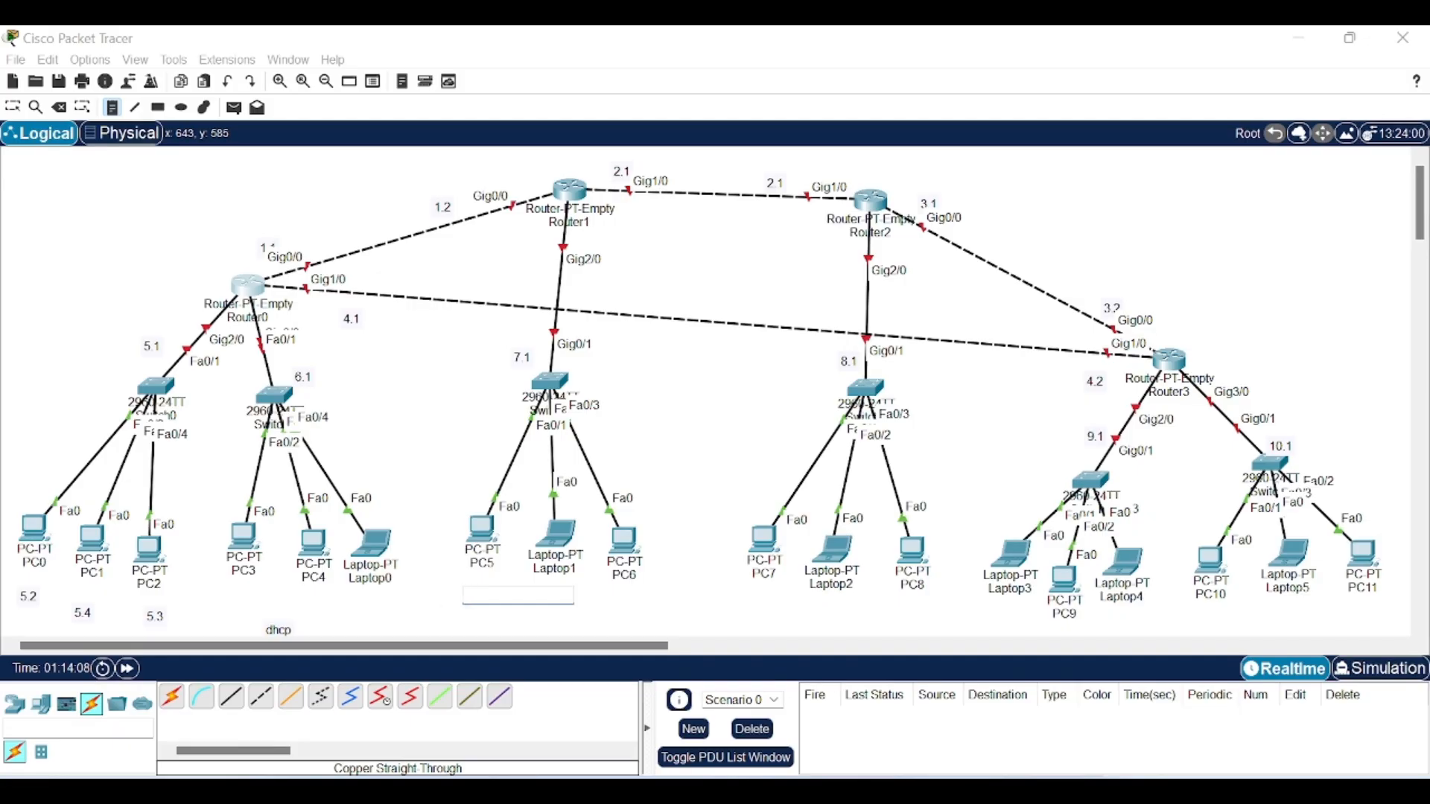
pyautogui.write('7.2')
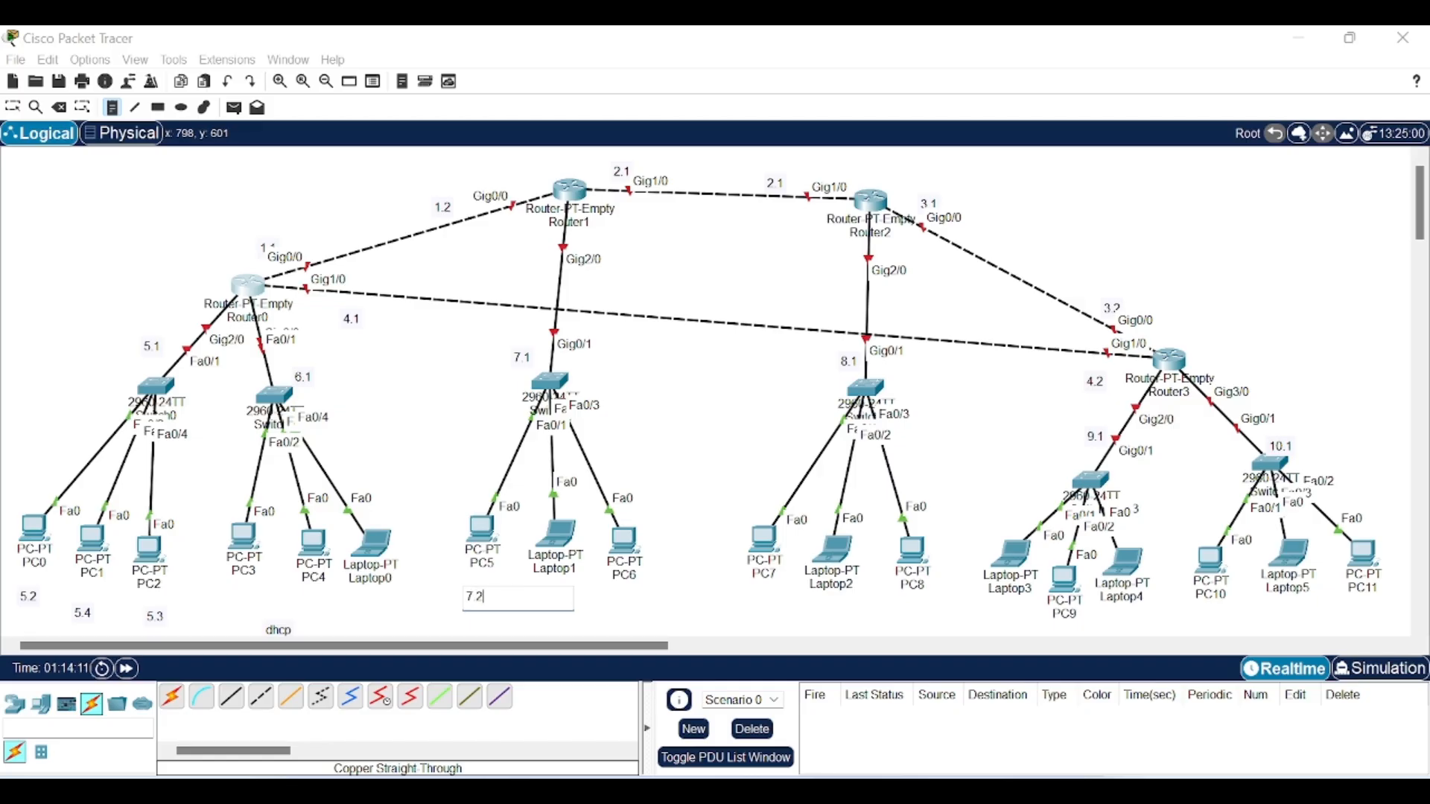
pyautogui.click(612, 601)
pyautogui.write('7.2')
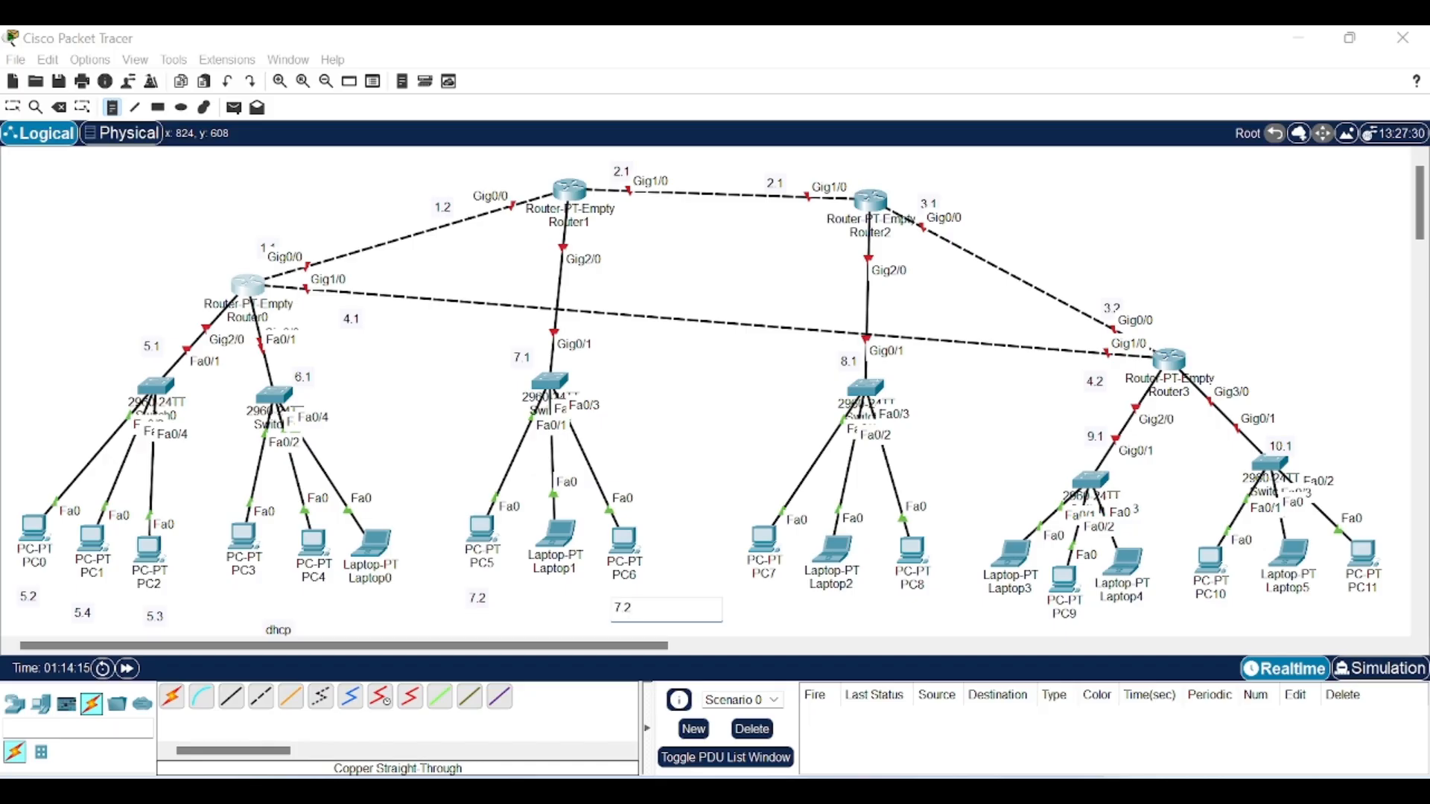
pyautogui.press('BackSpace')
pyautogui.press('BackSpace')
pyautogui.click(538, 591)
pyautogui.write('7')
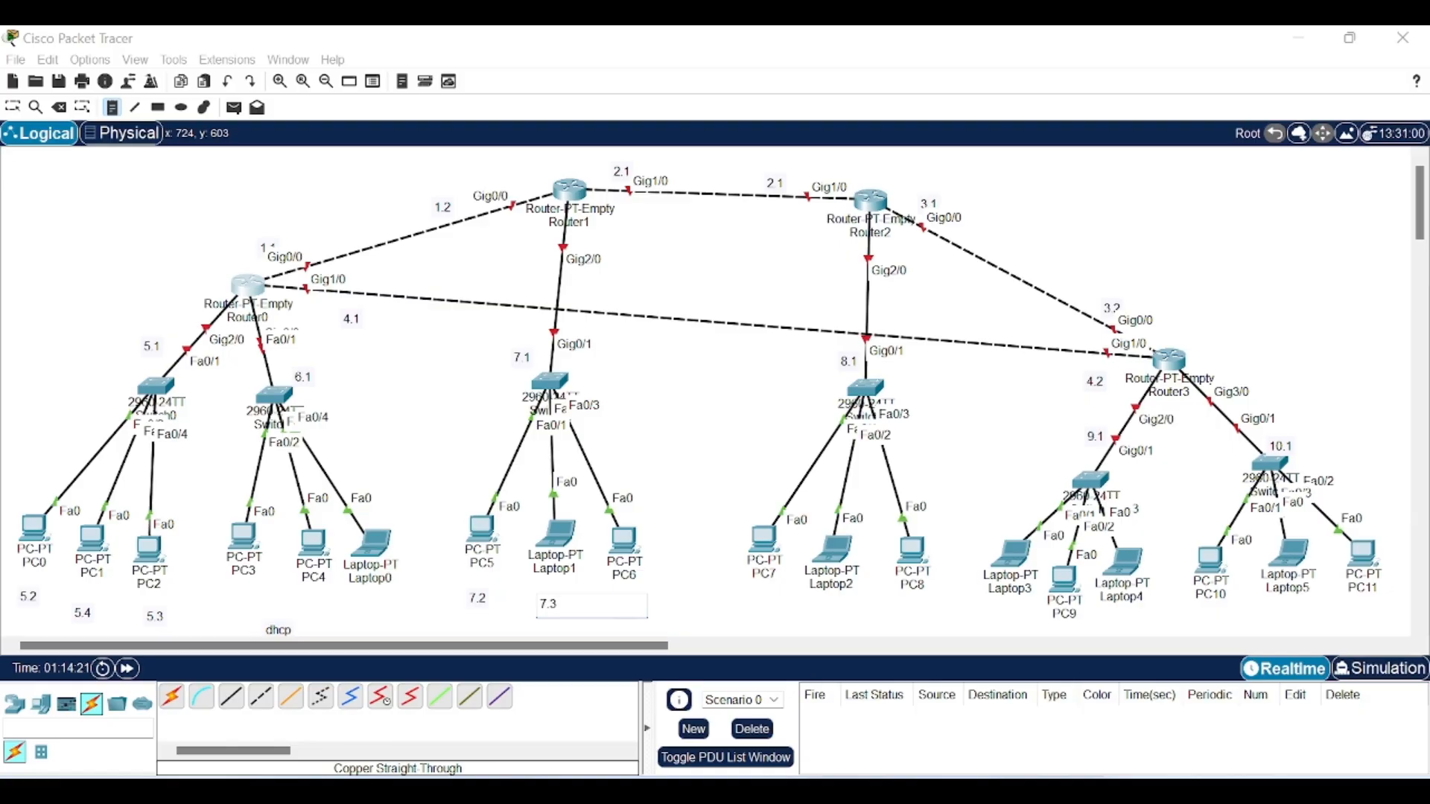
pyautogui.write('.3')
pyautogui.click(806, 607)
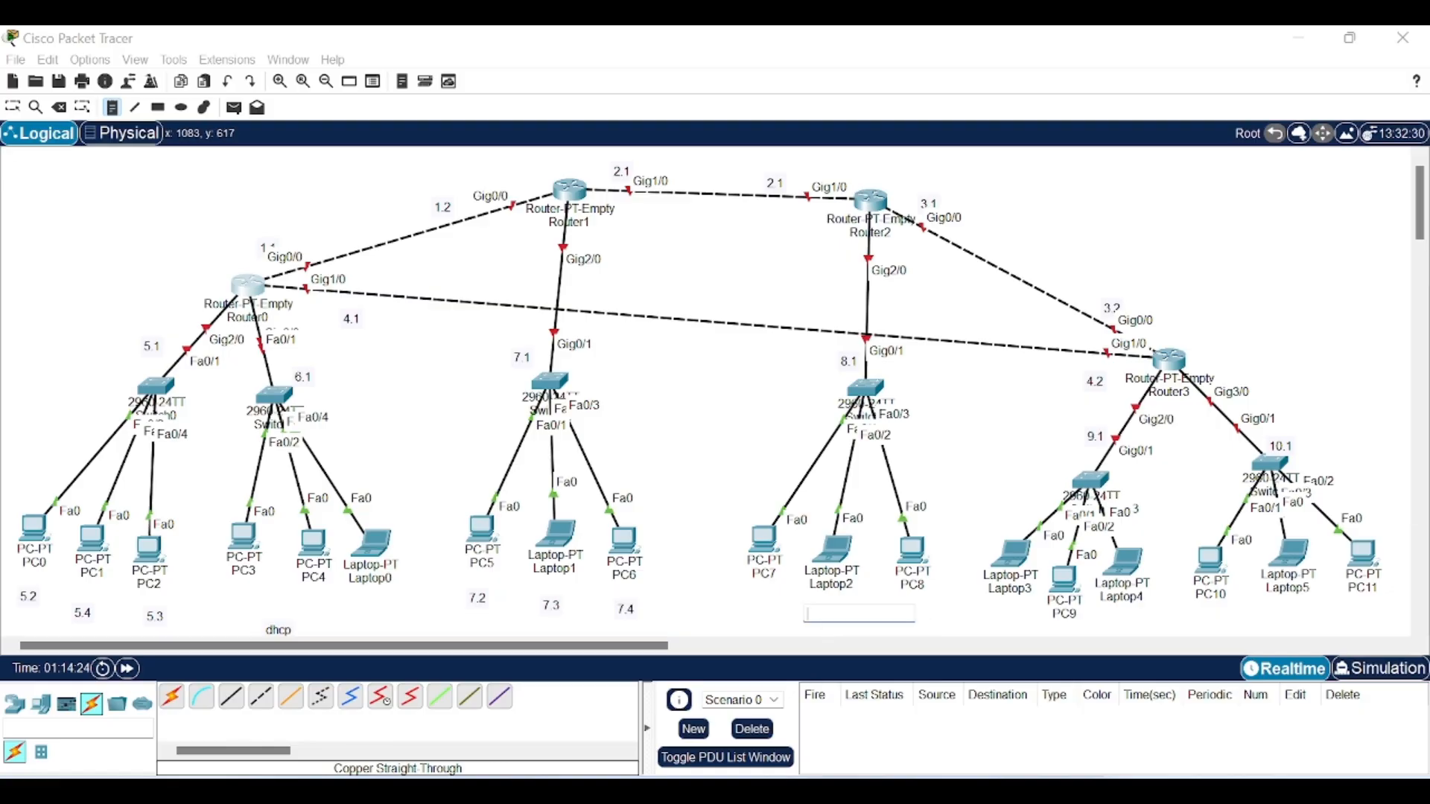
# Step: Add a dhcp note below Switch3's hosts, and notes reading 9.2 below Laptop3, 9.3 below PC9 and 9.4 below Laptop4
pyautogui.write('dhcp')
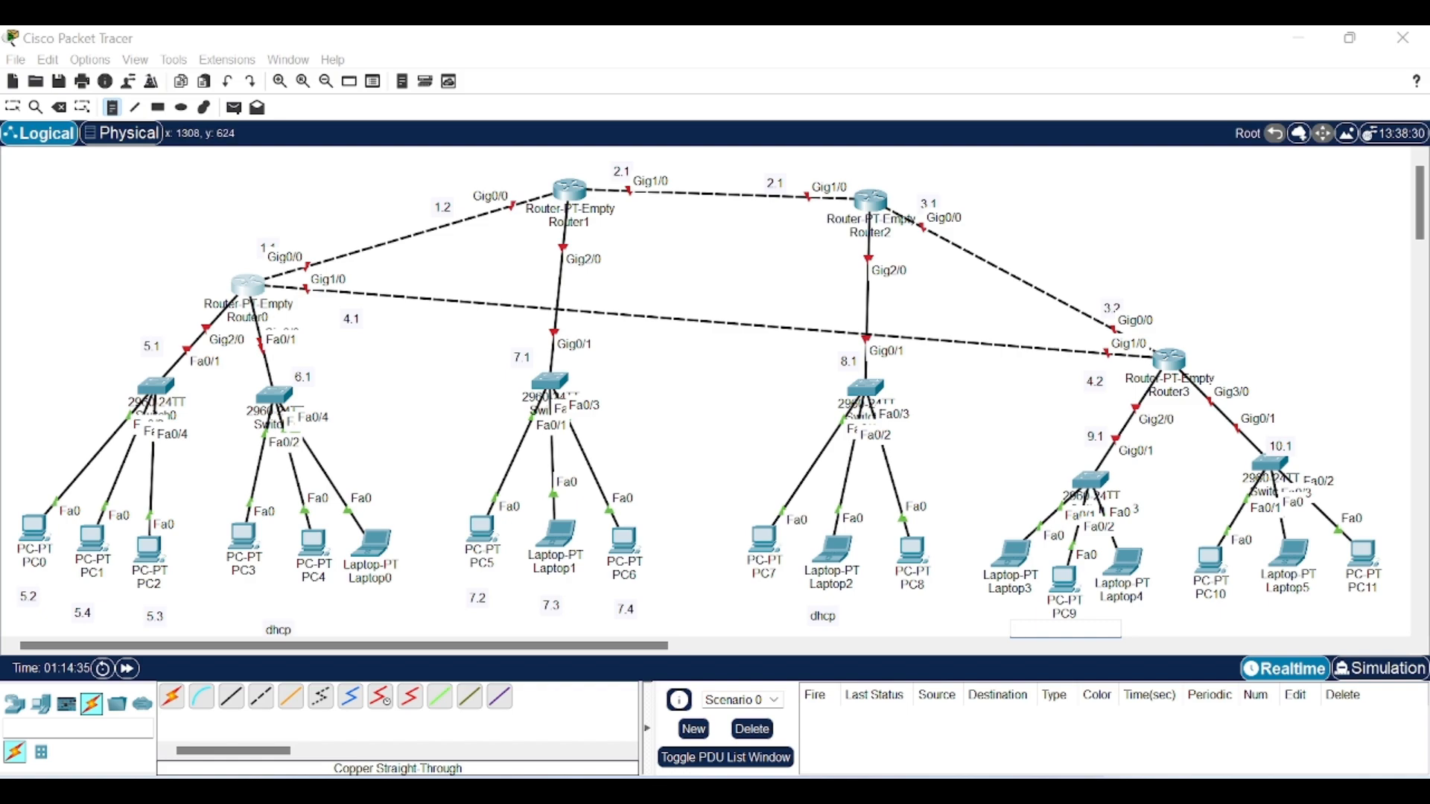
pyautogui.click(972, 610)
pyautogui.write('9.2')
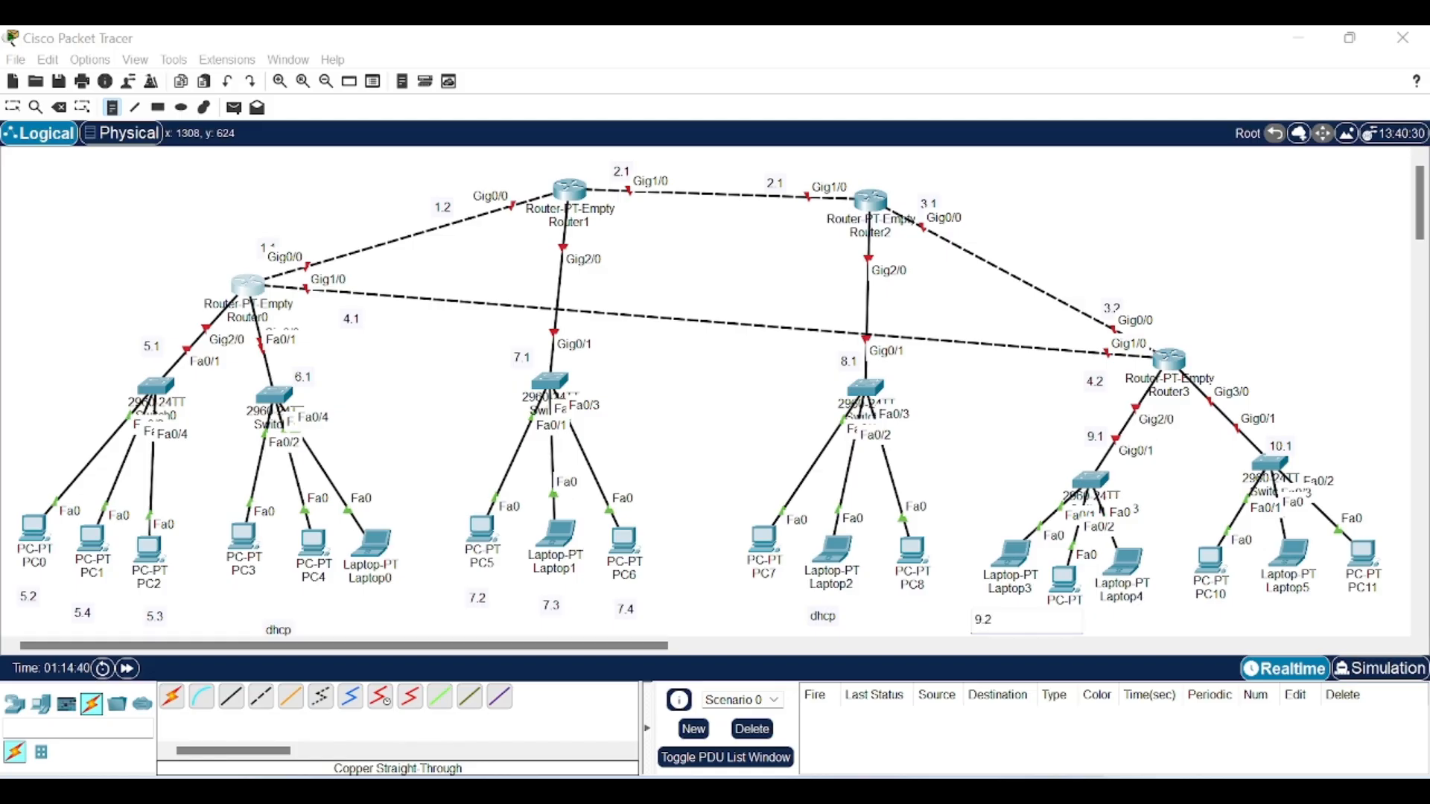
pyautogui.click(1112, 618)
pyautogui.write('9')
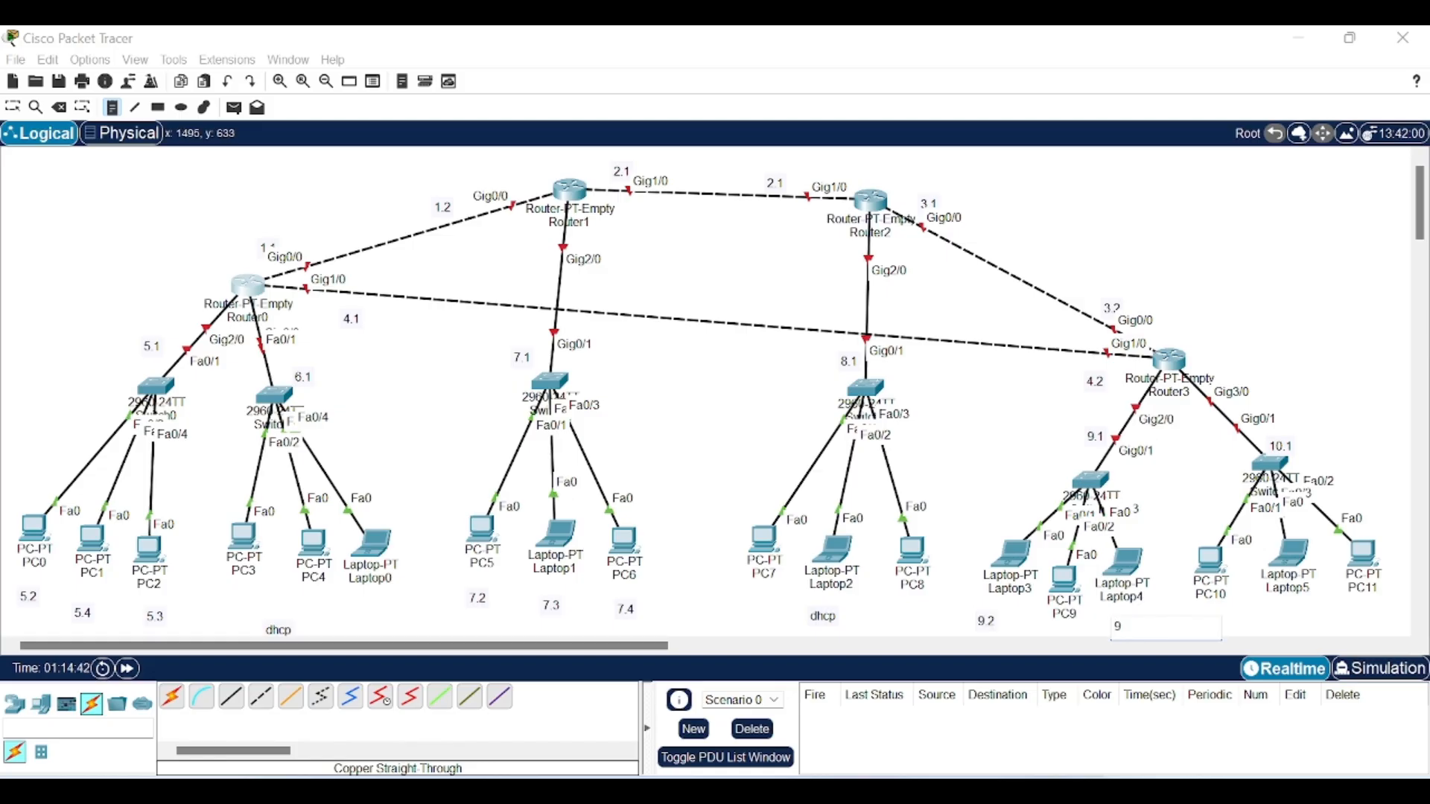
pyautogui.write('.3')
pyautogui.click(1030, 621)
pyautogui.click(1030, 621)
pyautogui.write('9.3')
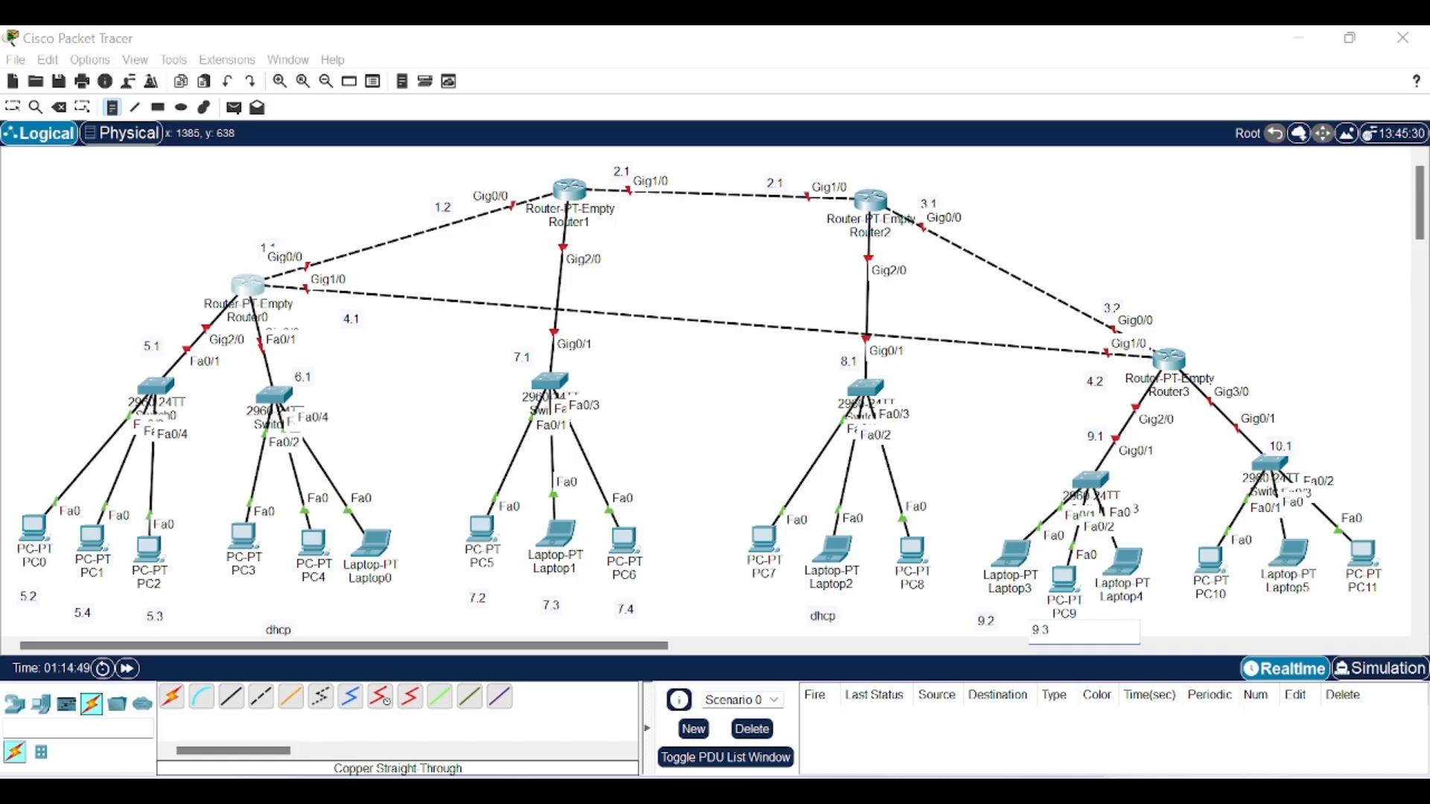
# Step: Place a note reading dhcp below Switch5's hosts and move the 1.1 note clear of Router0's Gig0/0 port label
pyautogui.click(1175, 619)
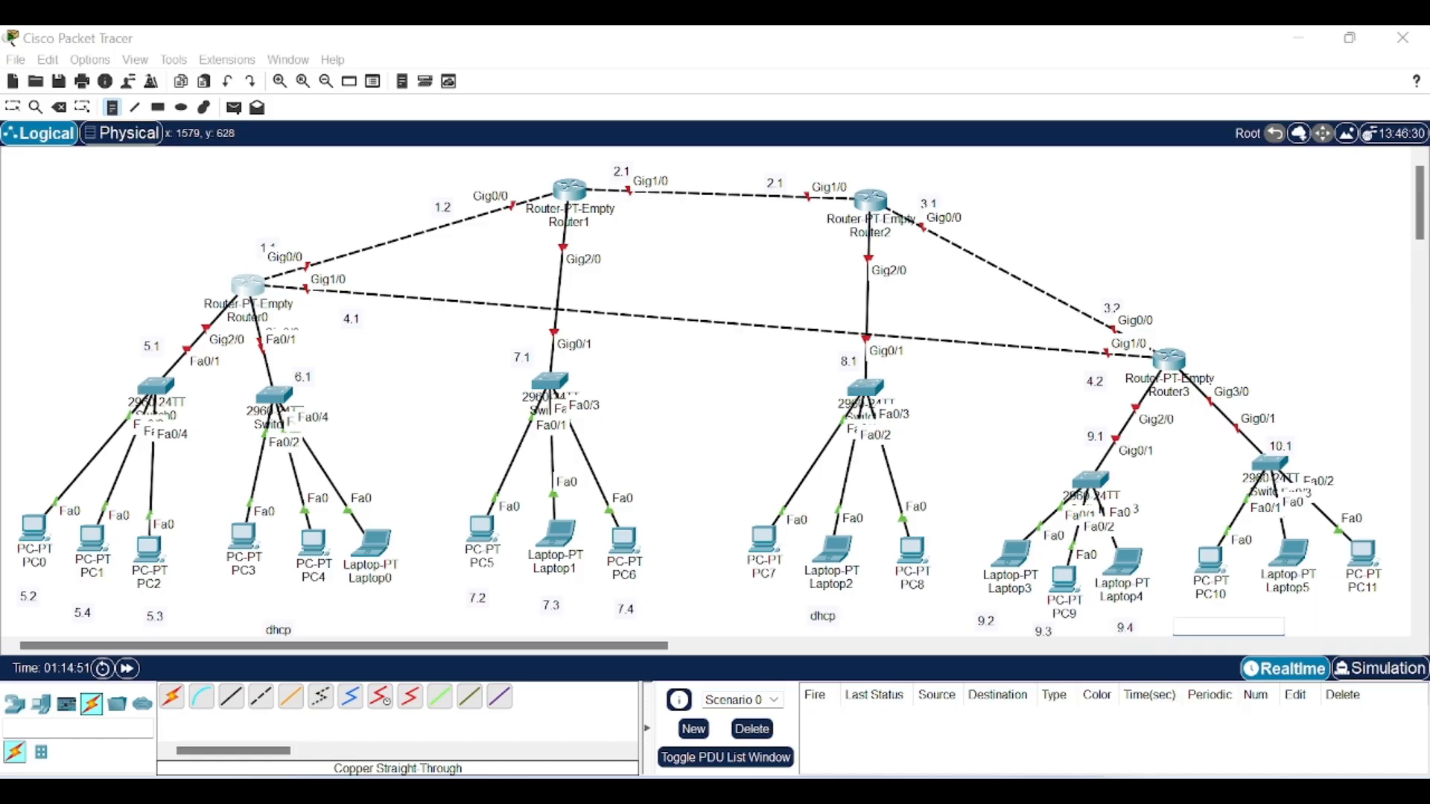
pyautogui.click(1175, 605)
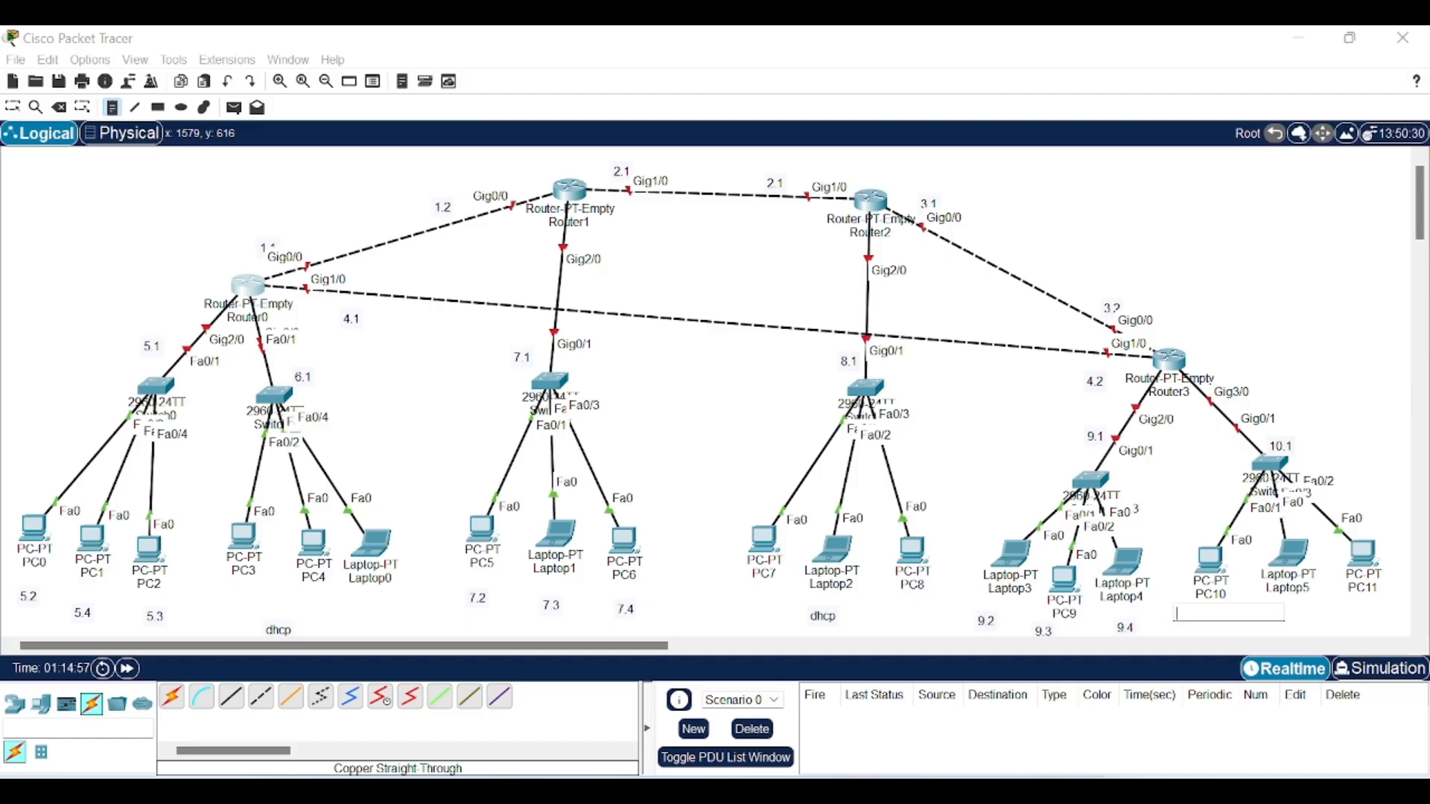
pyautogui.write('dhcp')
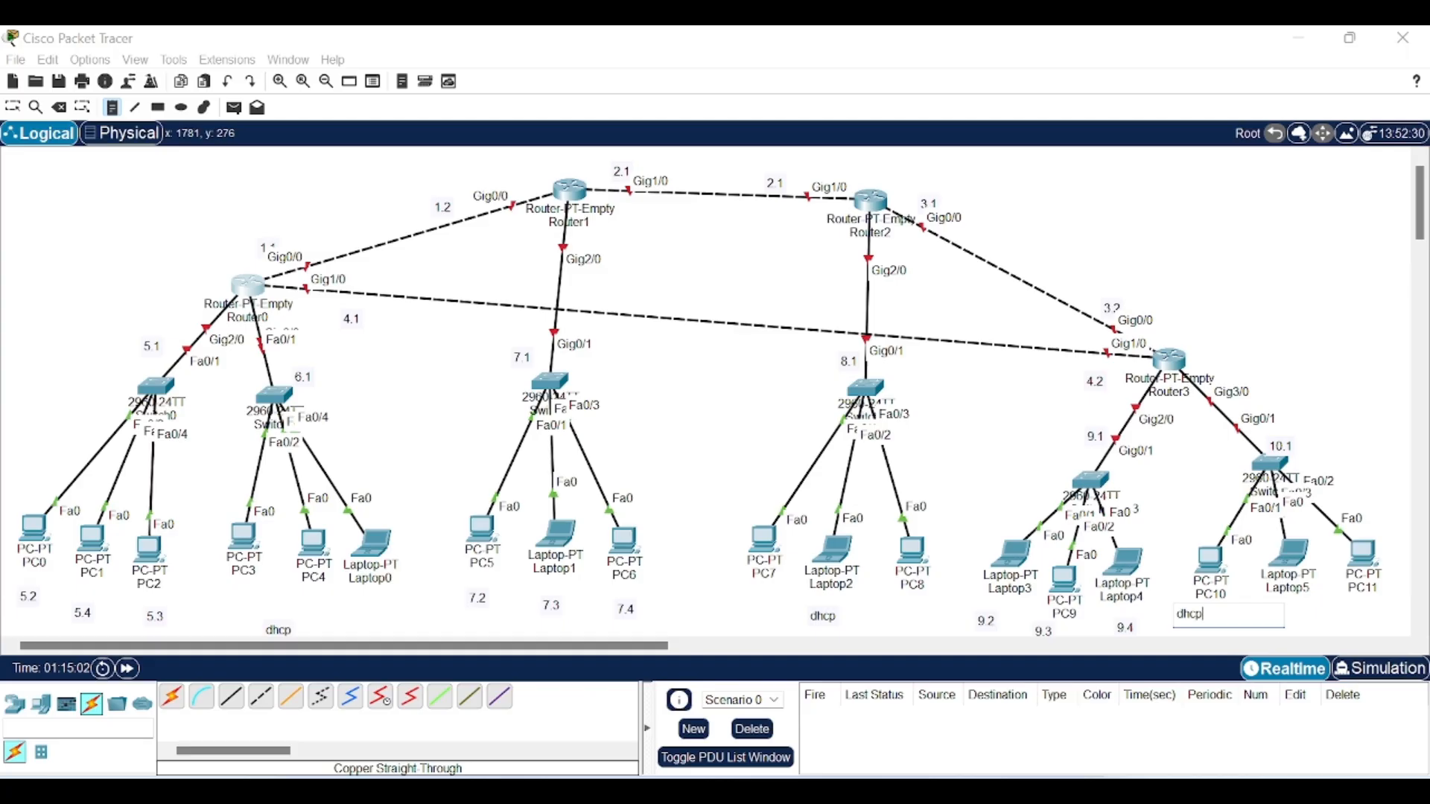
pyautogui.click(1320, 357)
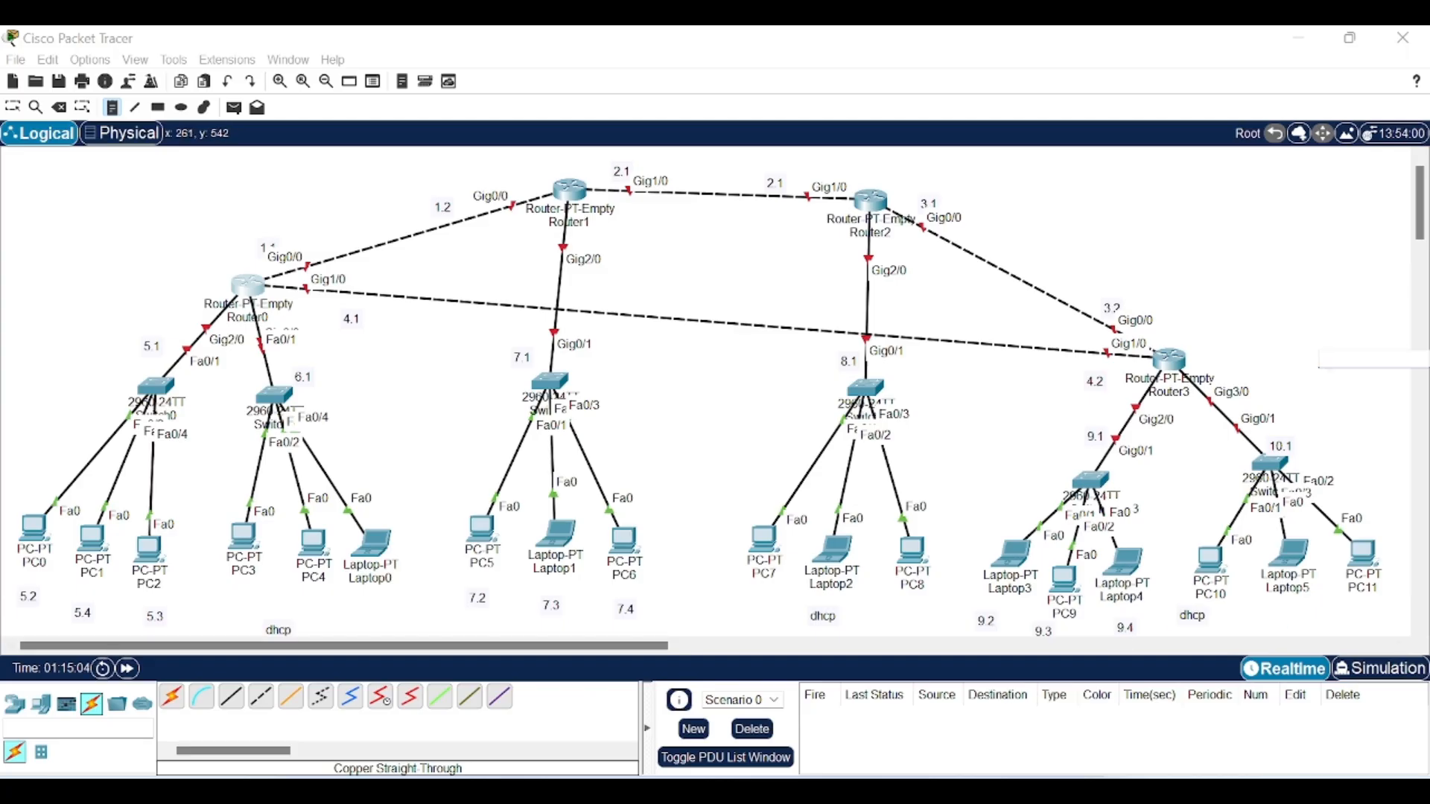
pyautogui.click(33, 176)
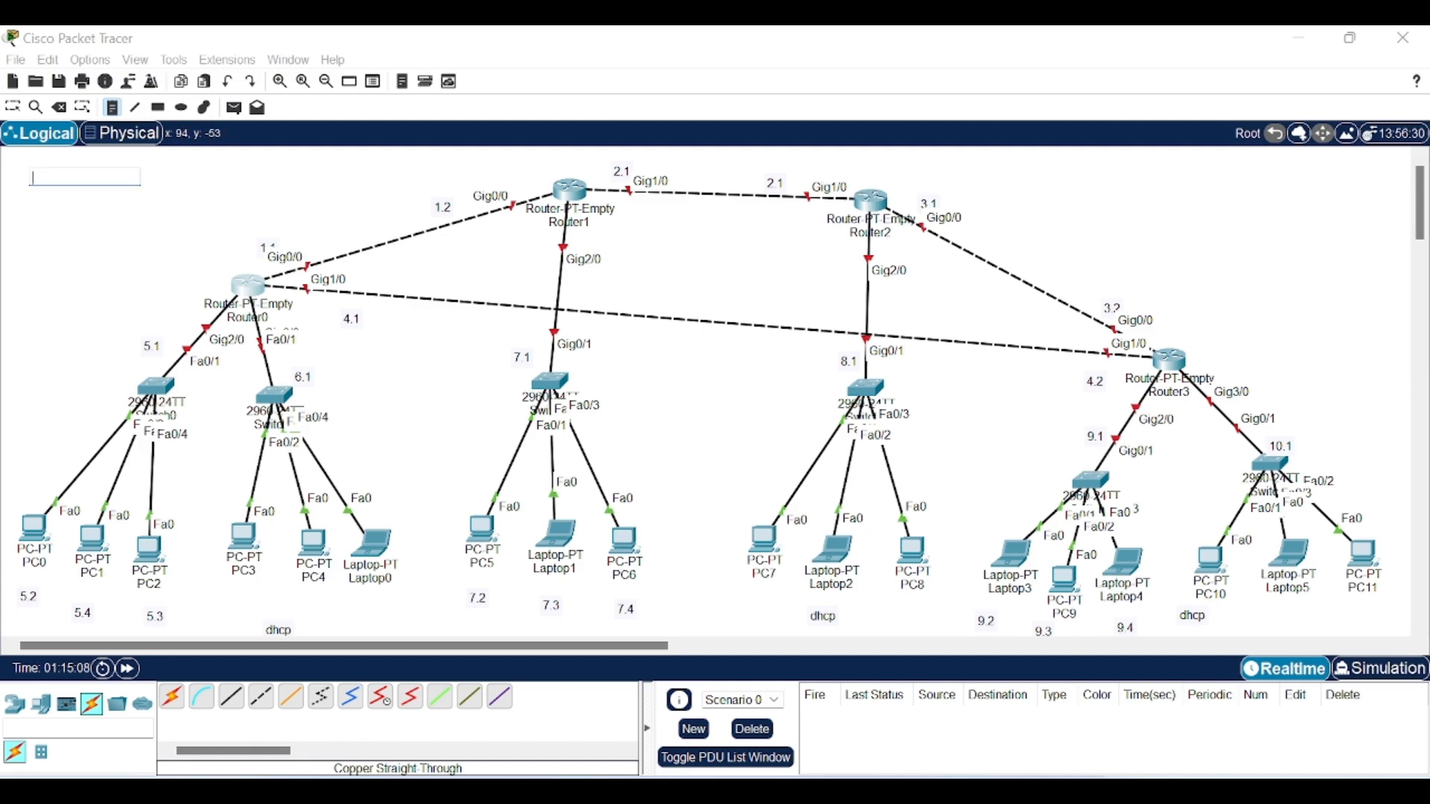
pyautogui.click(12, 108)
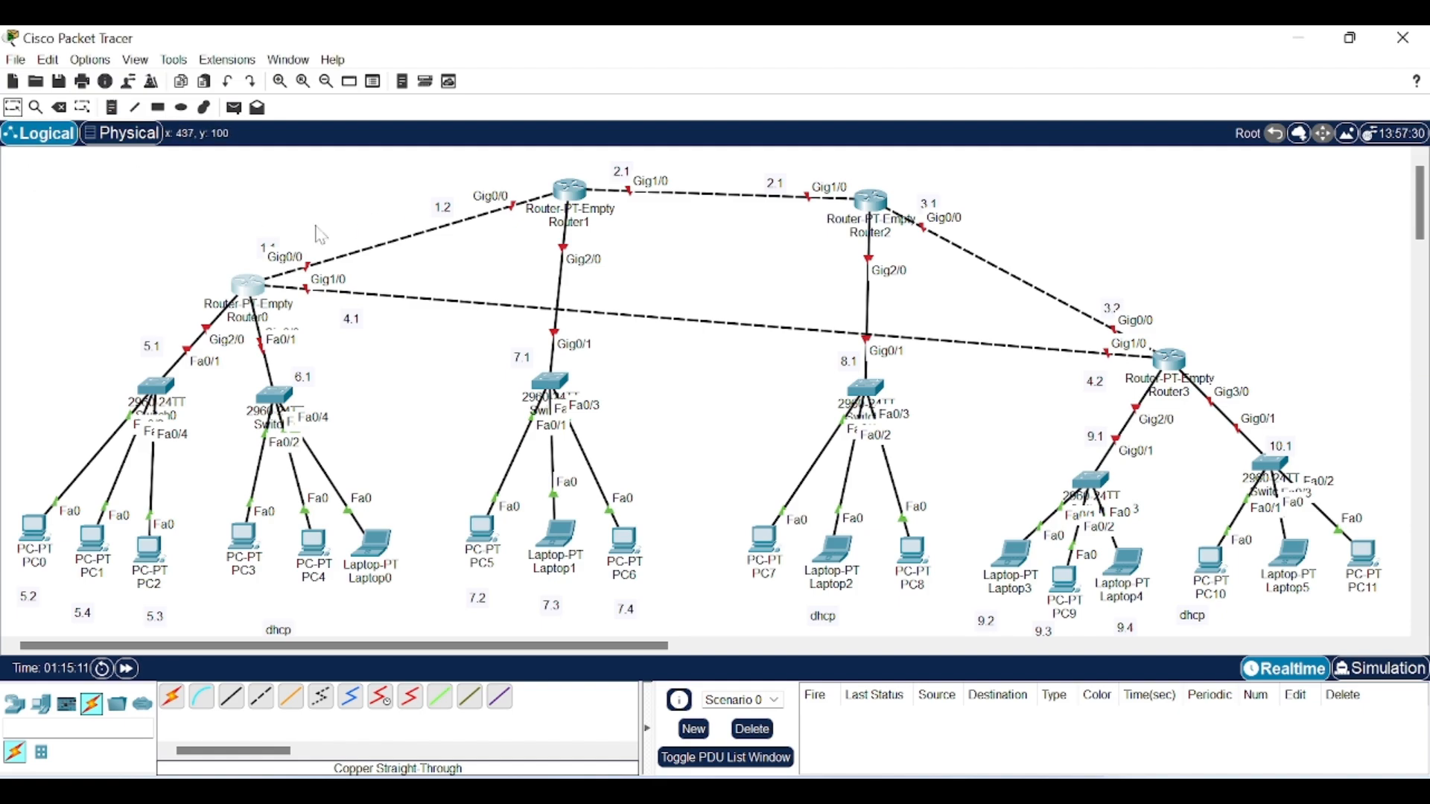
pyautogui.moveTo(269, 247); pyautogui.dragTo(289, 228)
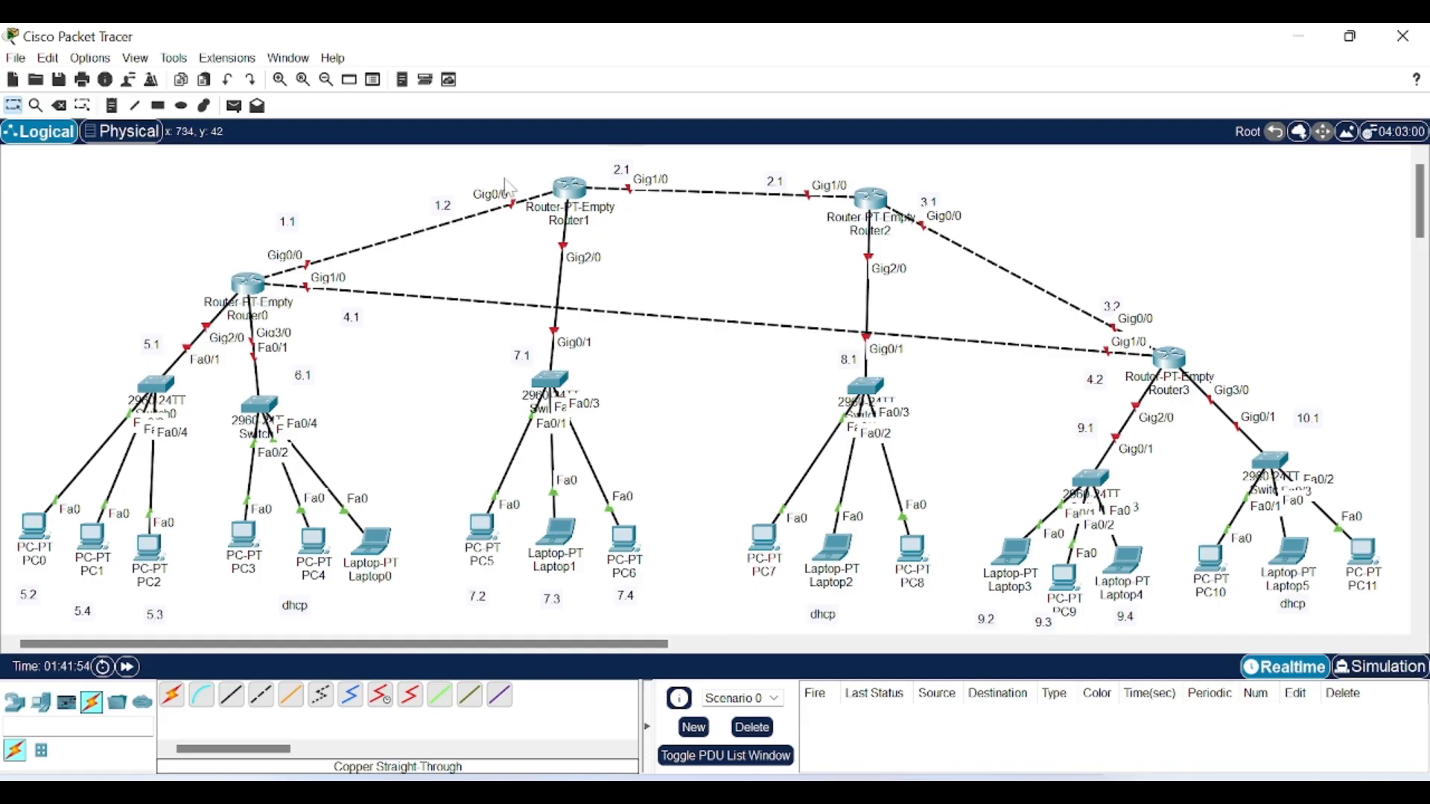
# Step: Open Router0's command line, answer no to the initial configuration dialog and enter global configuration mode with en and conf t
pyautogui.click(247, 284)
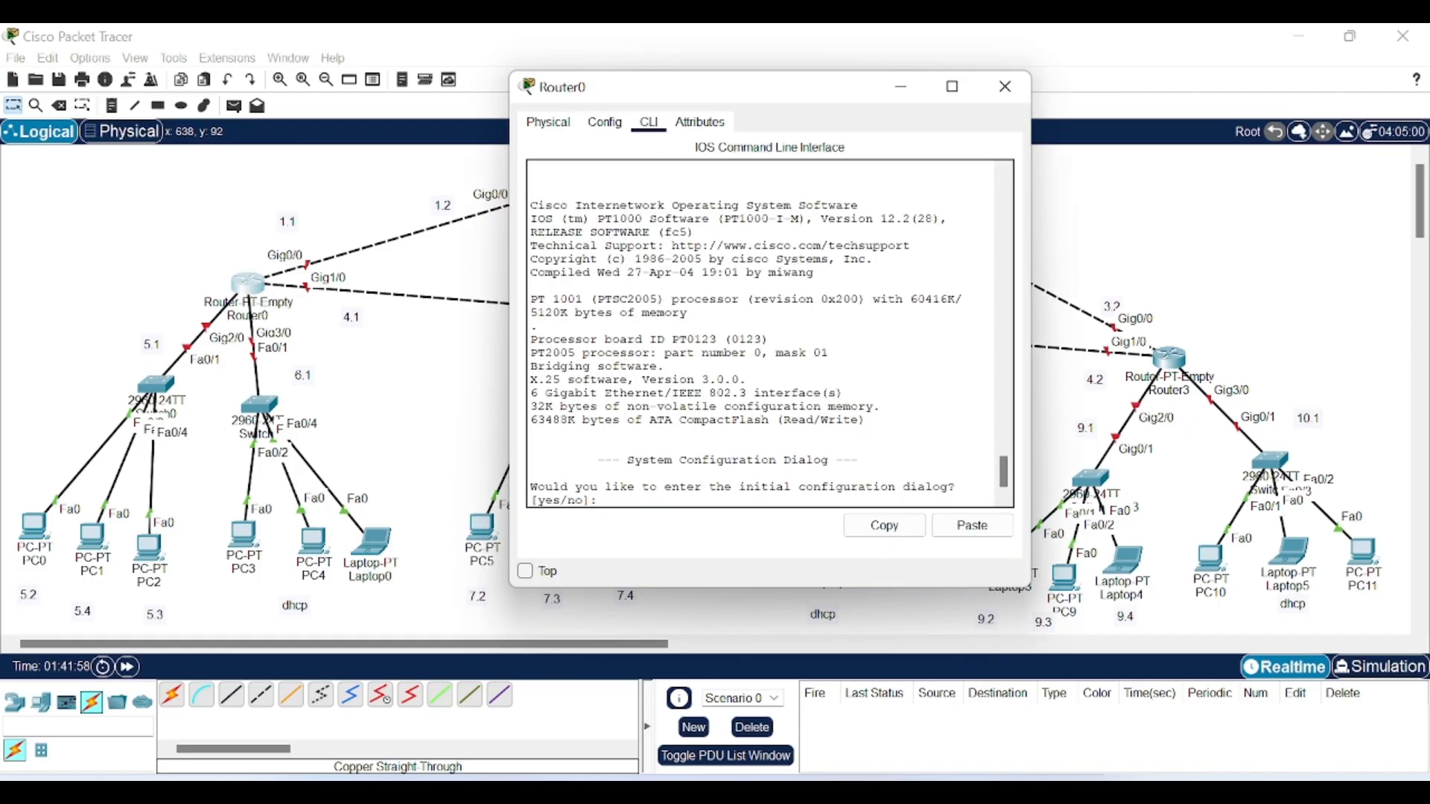
pyautogui.write('no')
pyautogui.press('Return')
pyautogui.press('Return')
pyautogui.write('en')
pyautogui.press('Return')
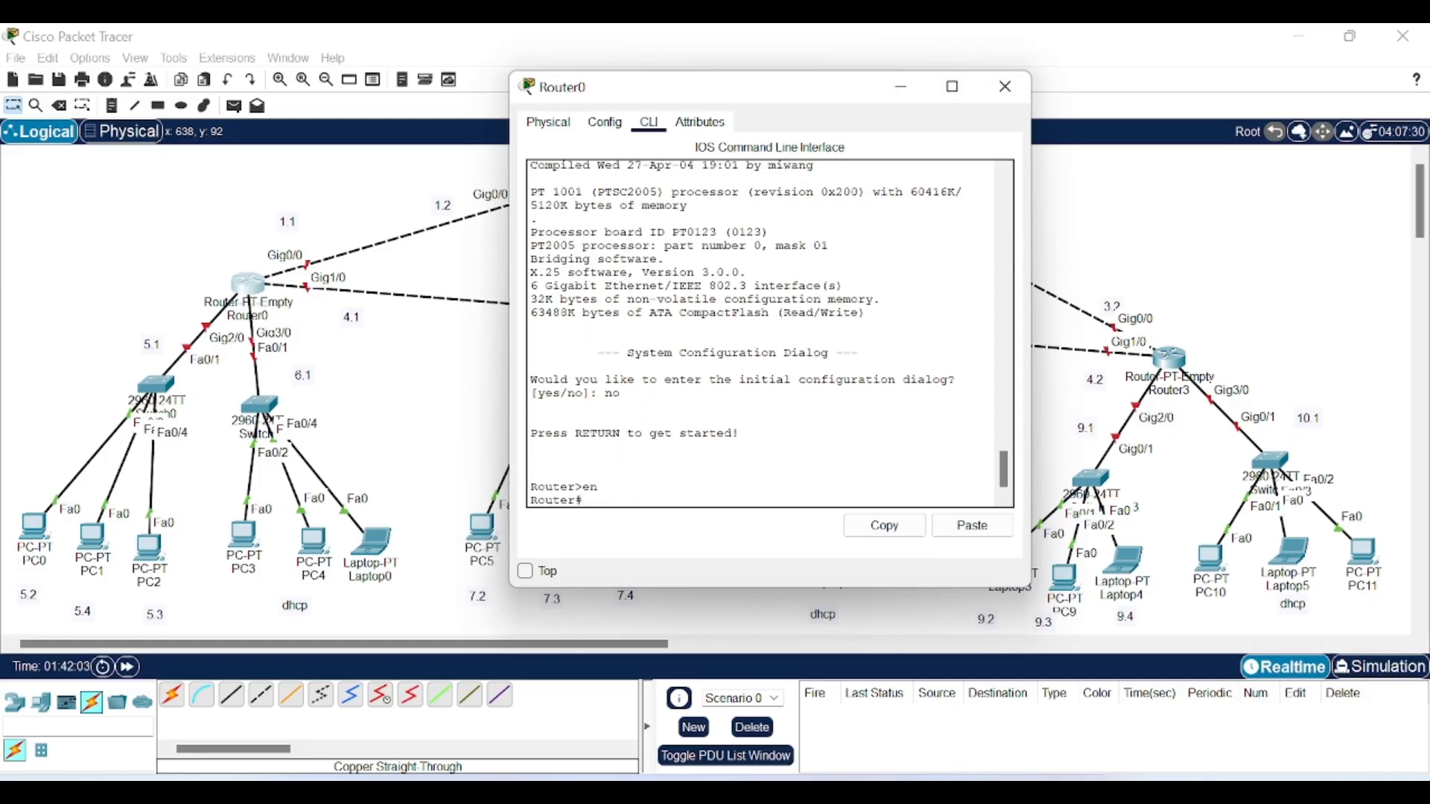
pyautogui.write('conf t')
pyautogui.press('Return')
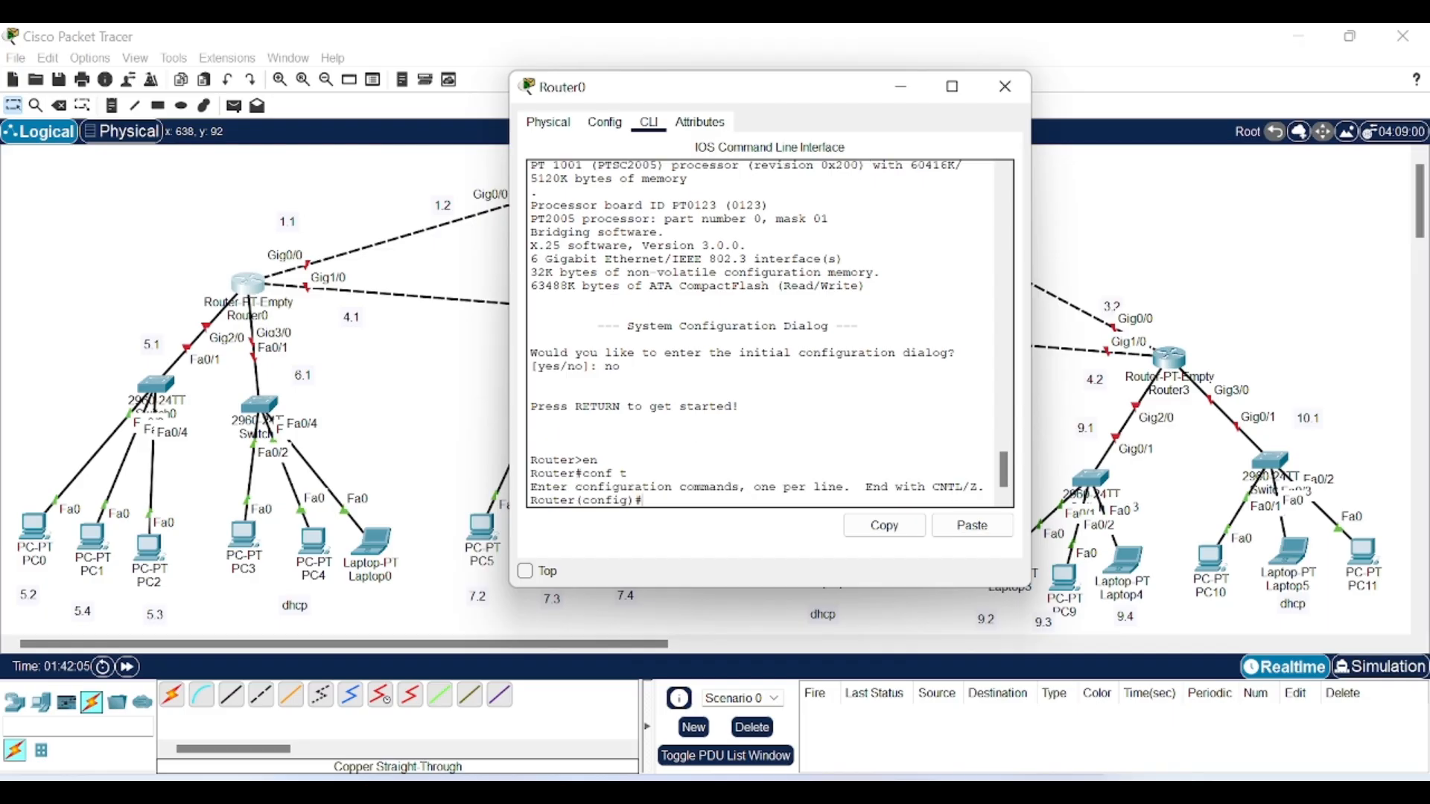
# Step: Assign 192.168.1.1 with mask 255.255.255.0 to Router0's gig0/0 interface, copying the mask for reuse
pyautogui.write('int')
pyautogui.moveTo(741, 90); pyautogui.dragTo(803, 92)
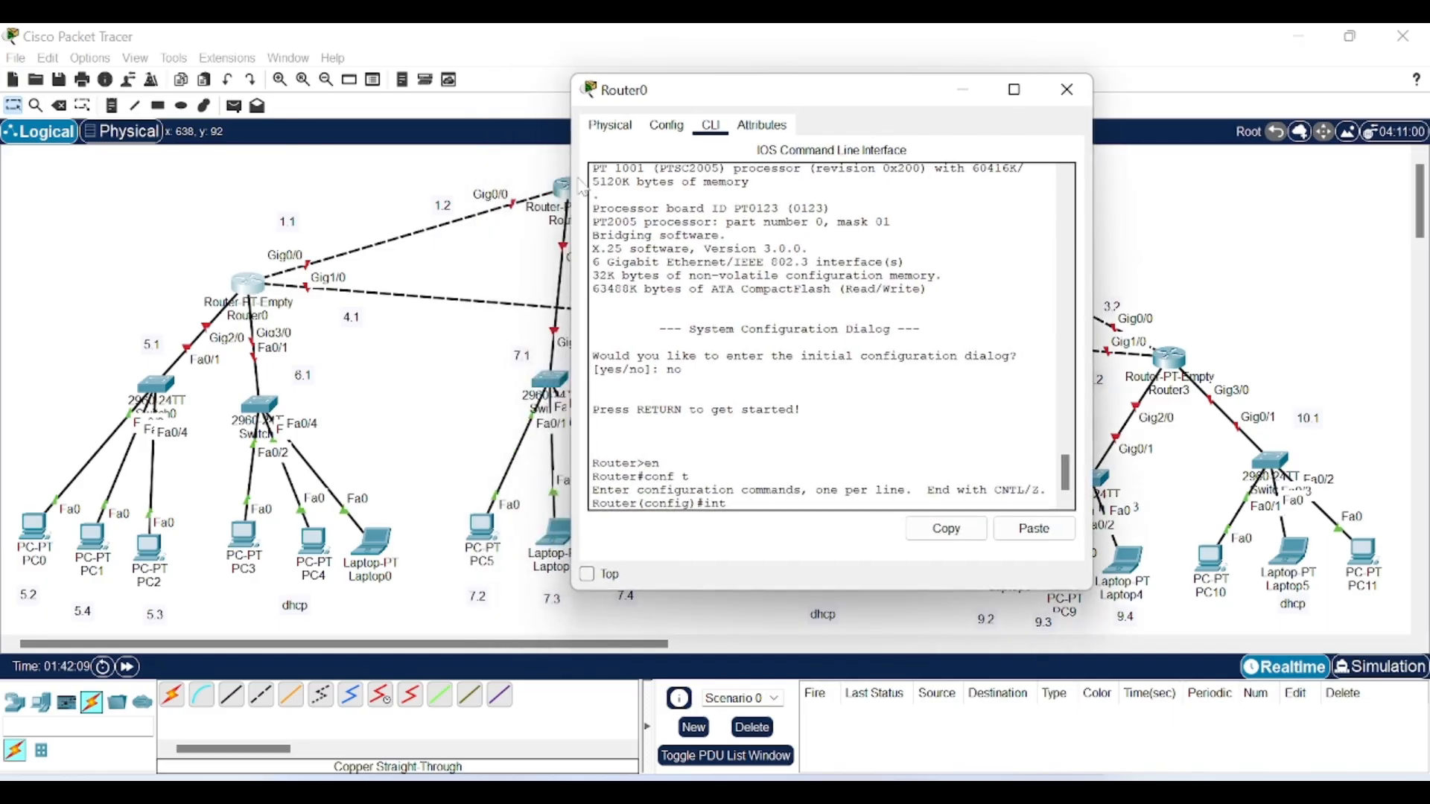
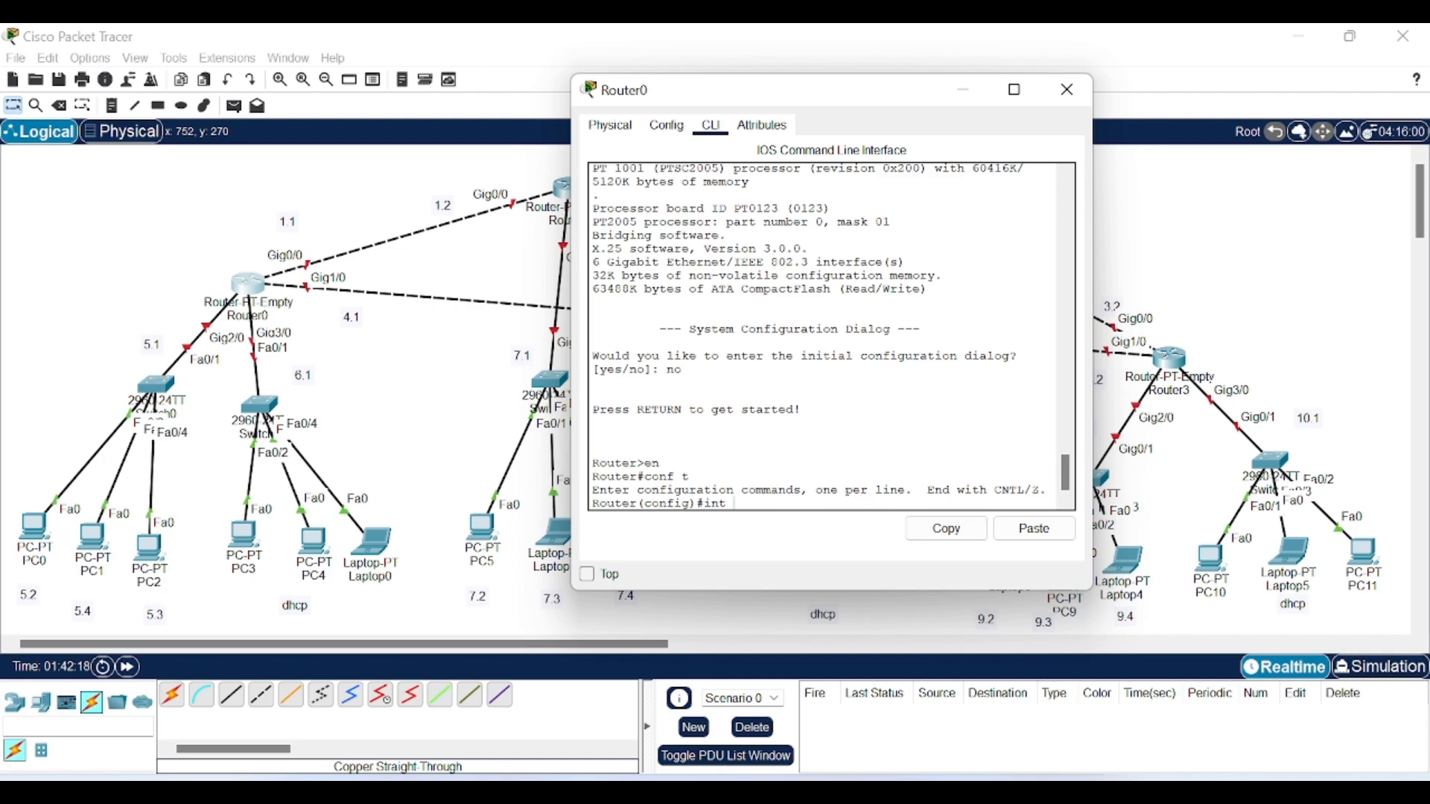
pyautogui.write('gig0/0')
pyautogui.press('Return')
pyautogui.write('ip add')
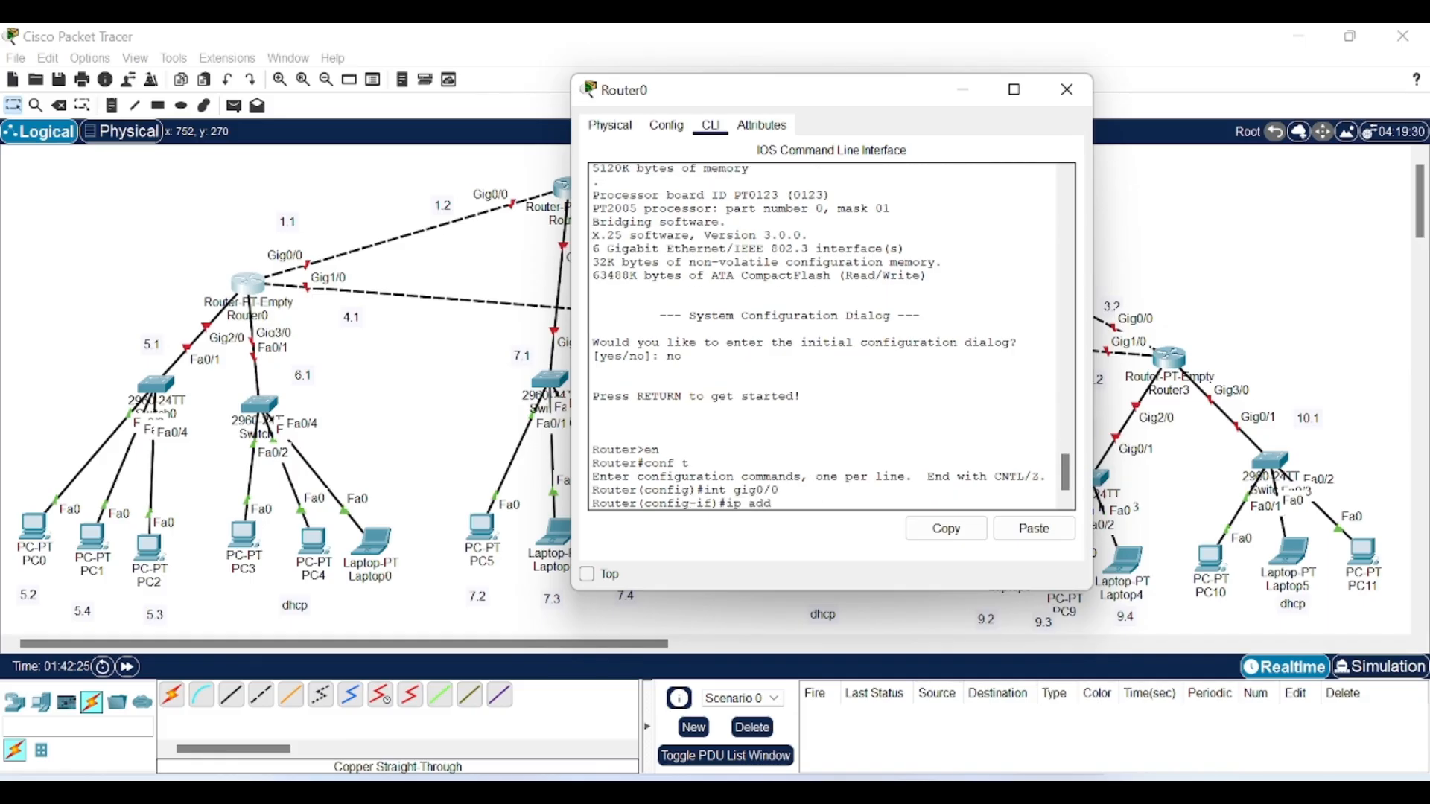
pyautogui.write(' 192.168.1.1 255.255.255')
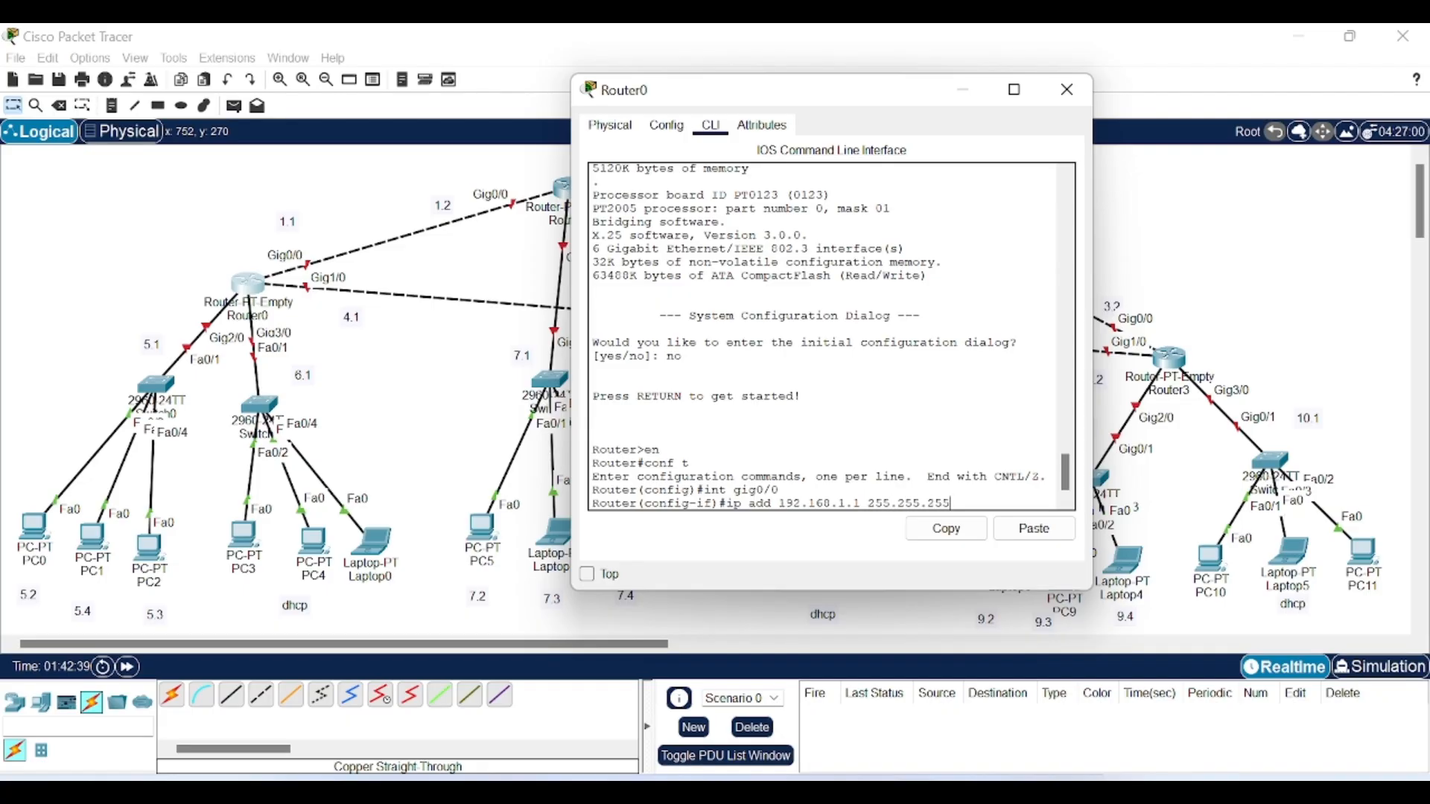
pyautogui.write('.0')
pyautogui.moveTo(868, 504); pyautogui.dragTo(966, 504)
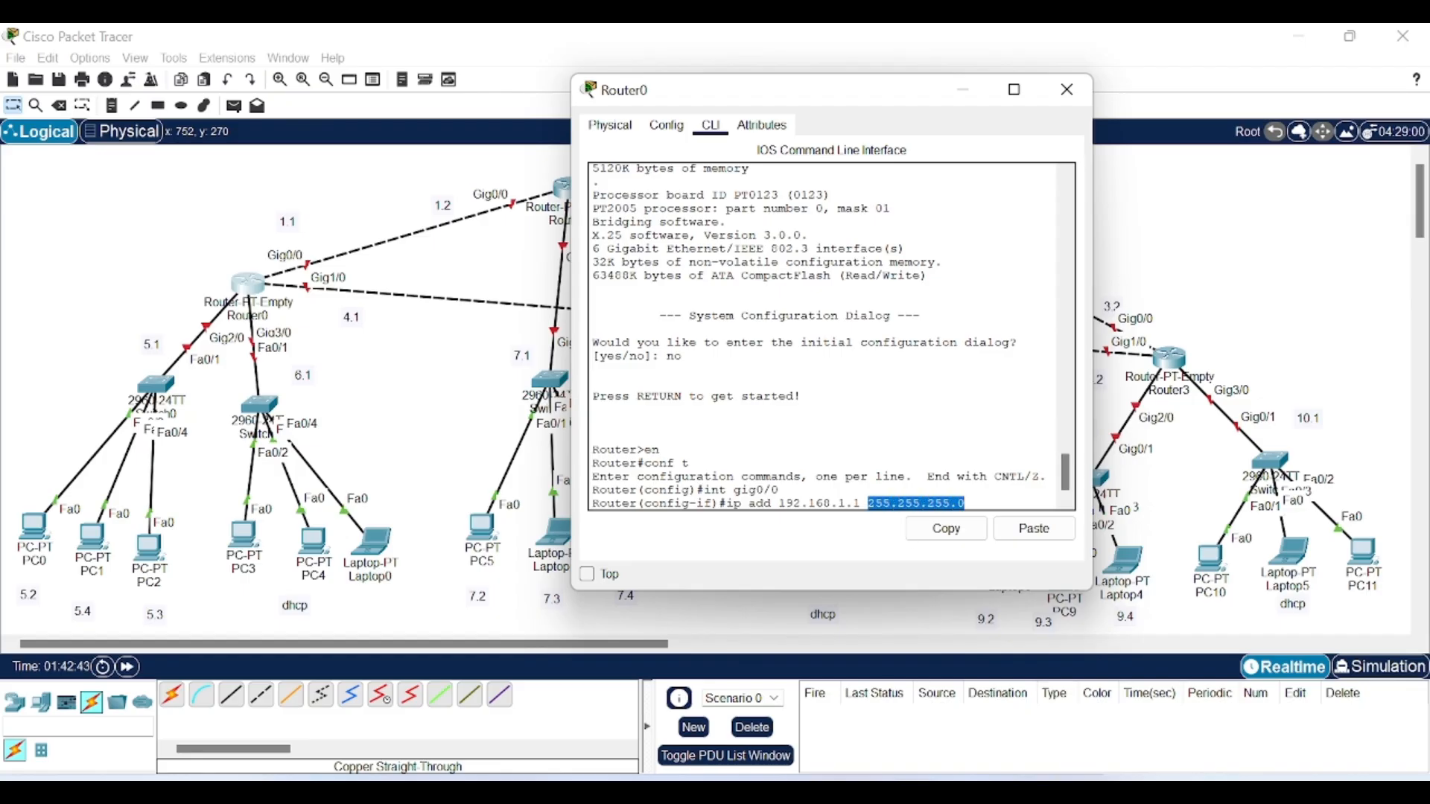
pyautogui.click(946, 528)
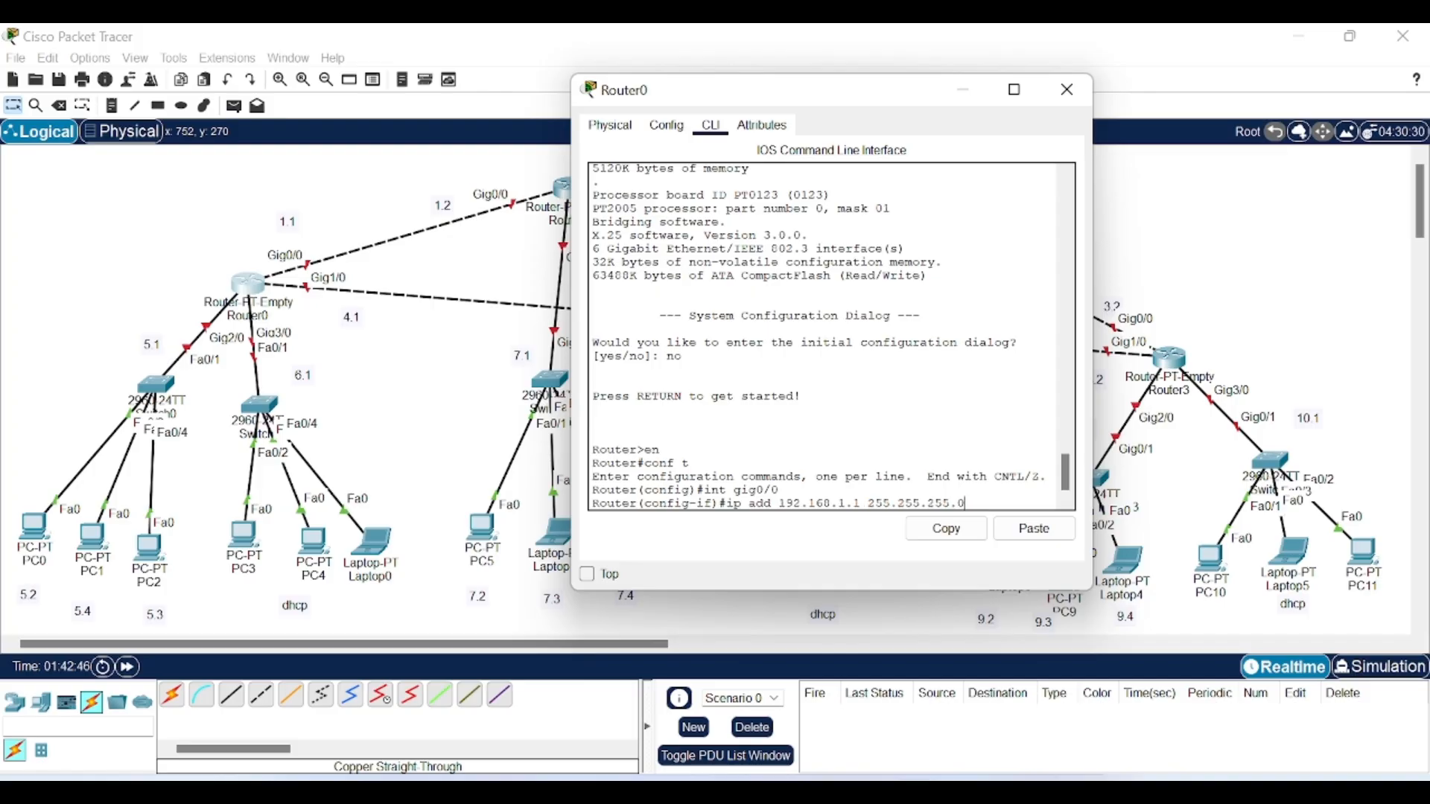
pyautogui.press('Return')
# Step: Enable Router0's gig0/0 interface with no shut and exit to global configuration mode
pyautogui.write('no')
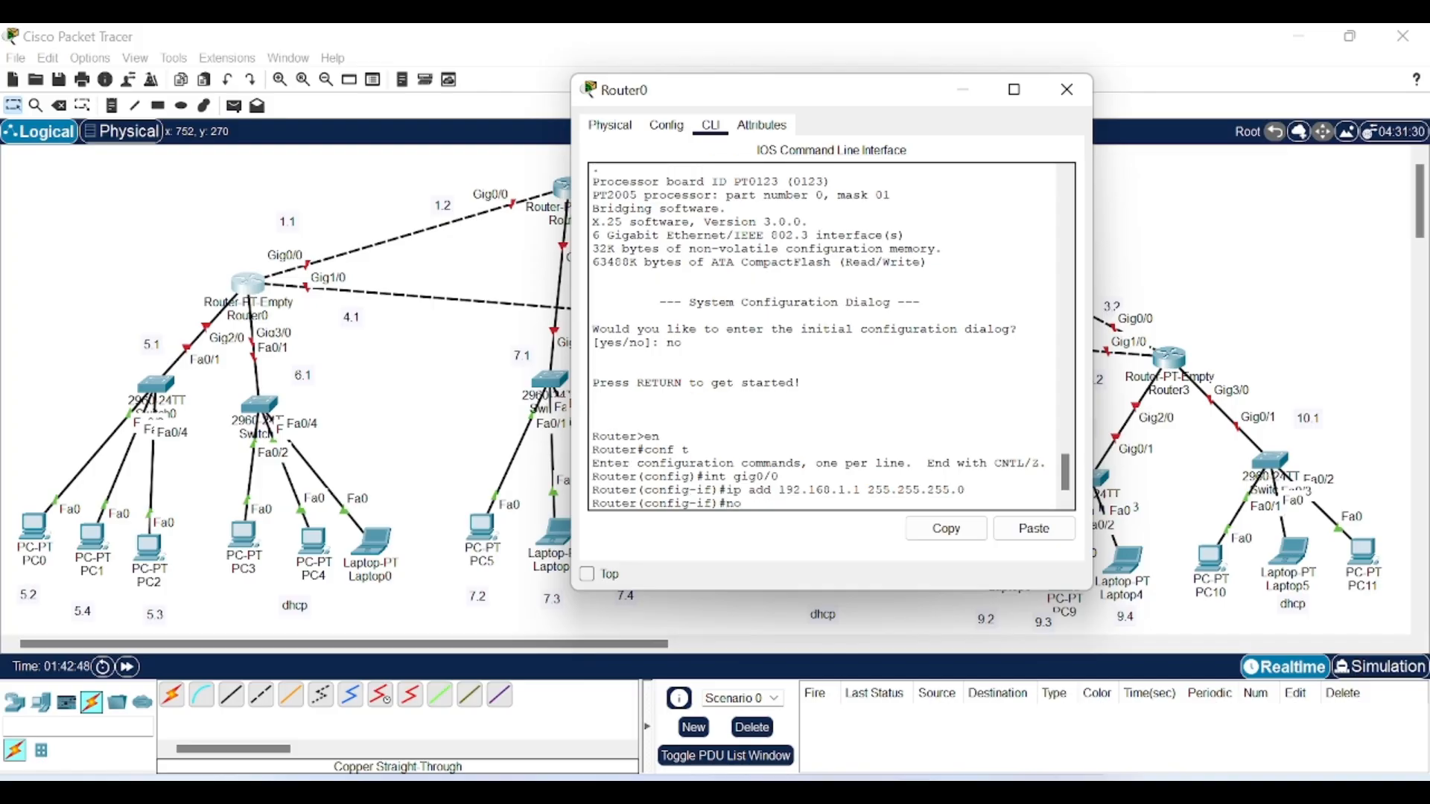
pyautogui.write(' shut')
pyautogui.press('Return')
pyautogui.write('ex')
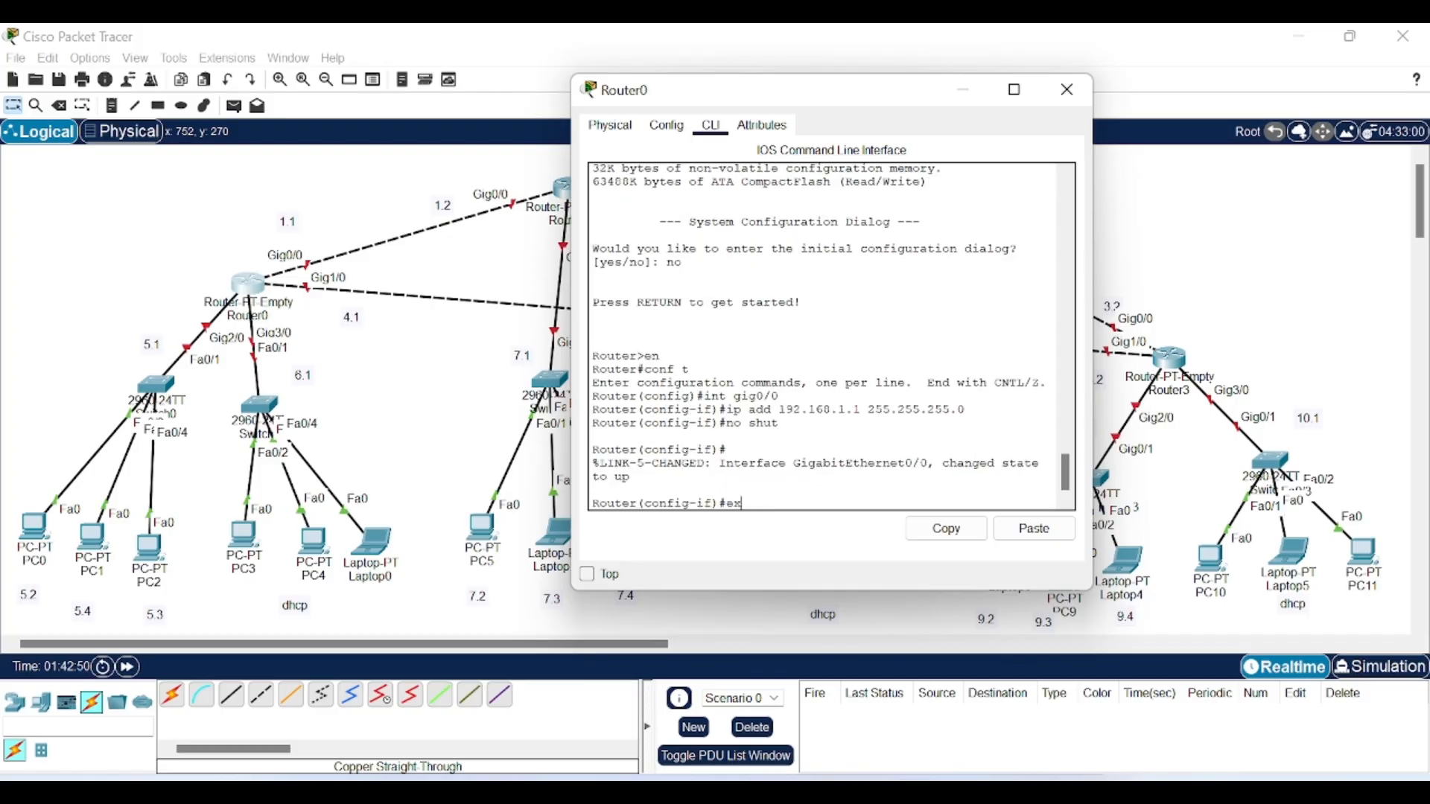
pyautogui.write('it')
pyautogui.press('Return')
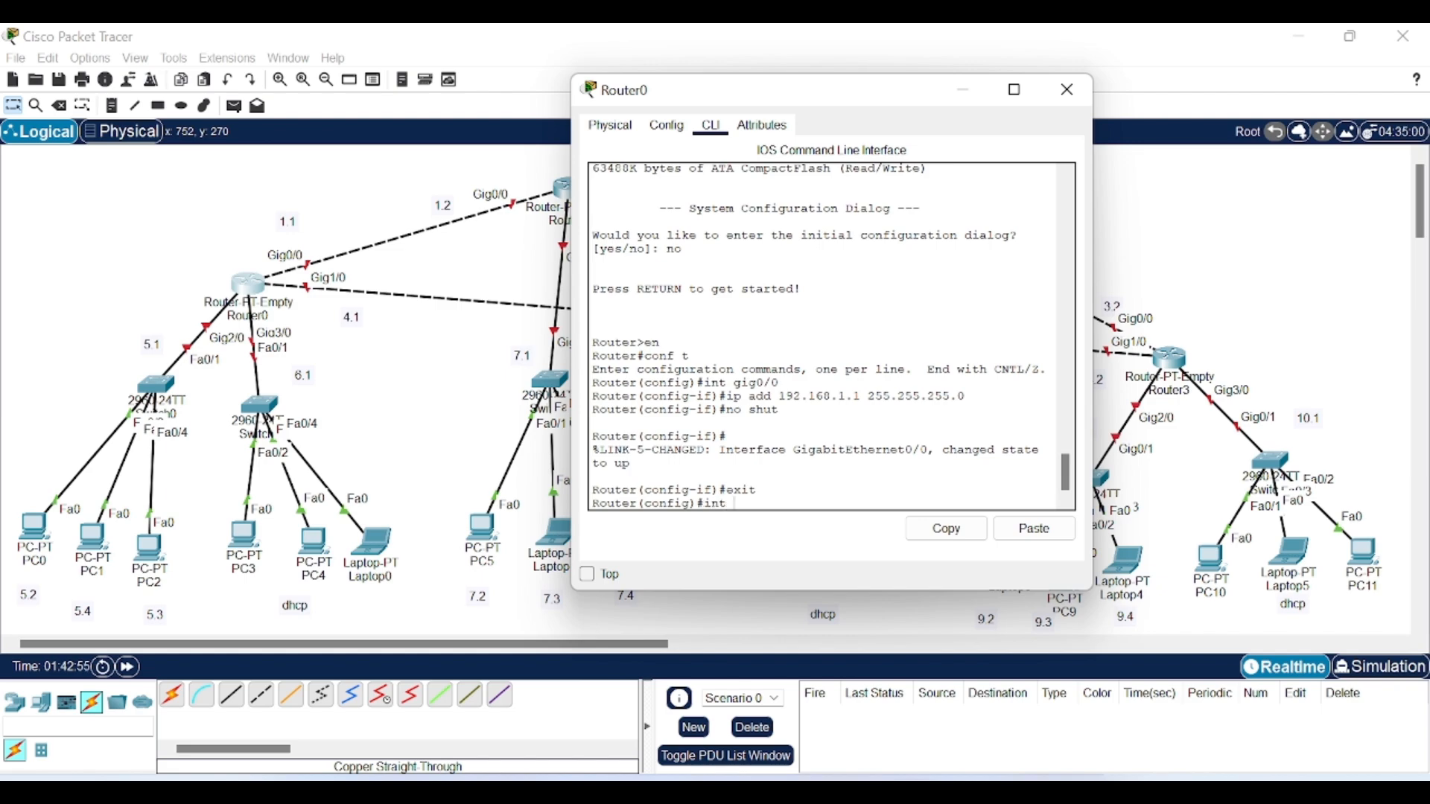
# Step: Assign 192.168.4.1 with mask 255.255.255.0 to Router0's gig1/0 interface, pasting the copied mask
pyautogui.write('gg')
pyautogui.press('BackSpace')
pyautogui.write('ig1/0')
pyautogui.press('Return')
pyautogui.write('ip add ')
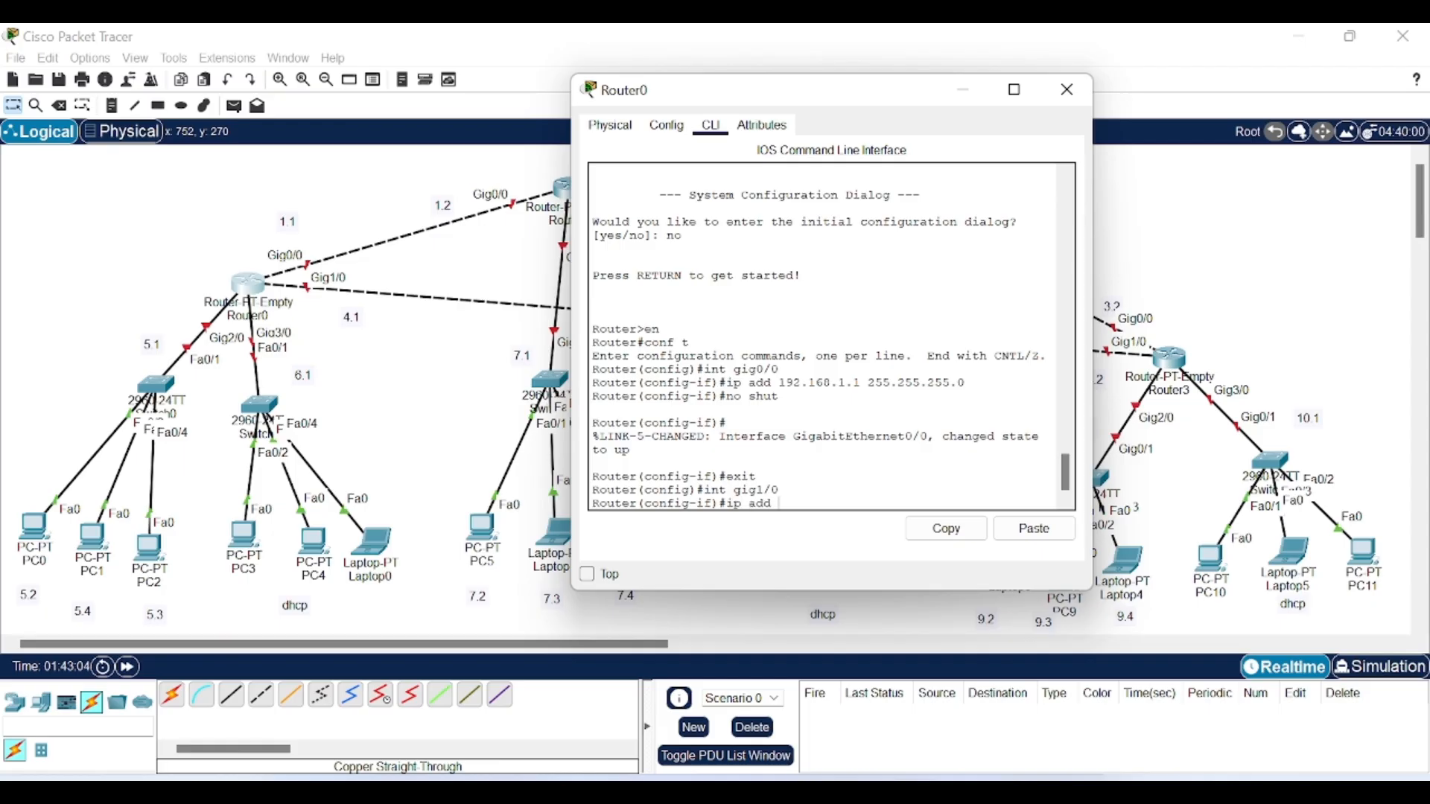
pyautogui.write('192.168.4.')
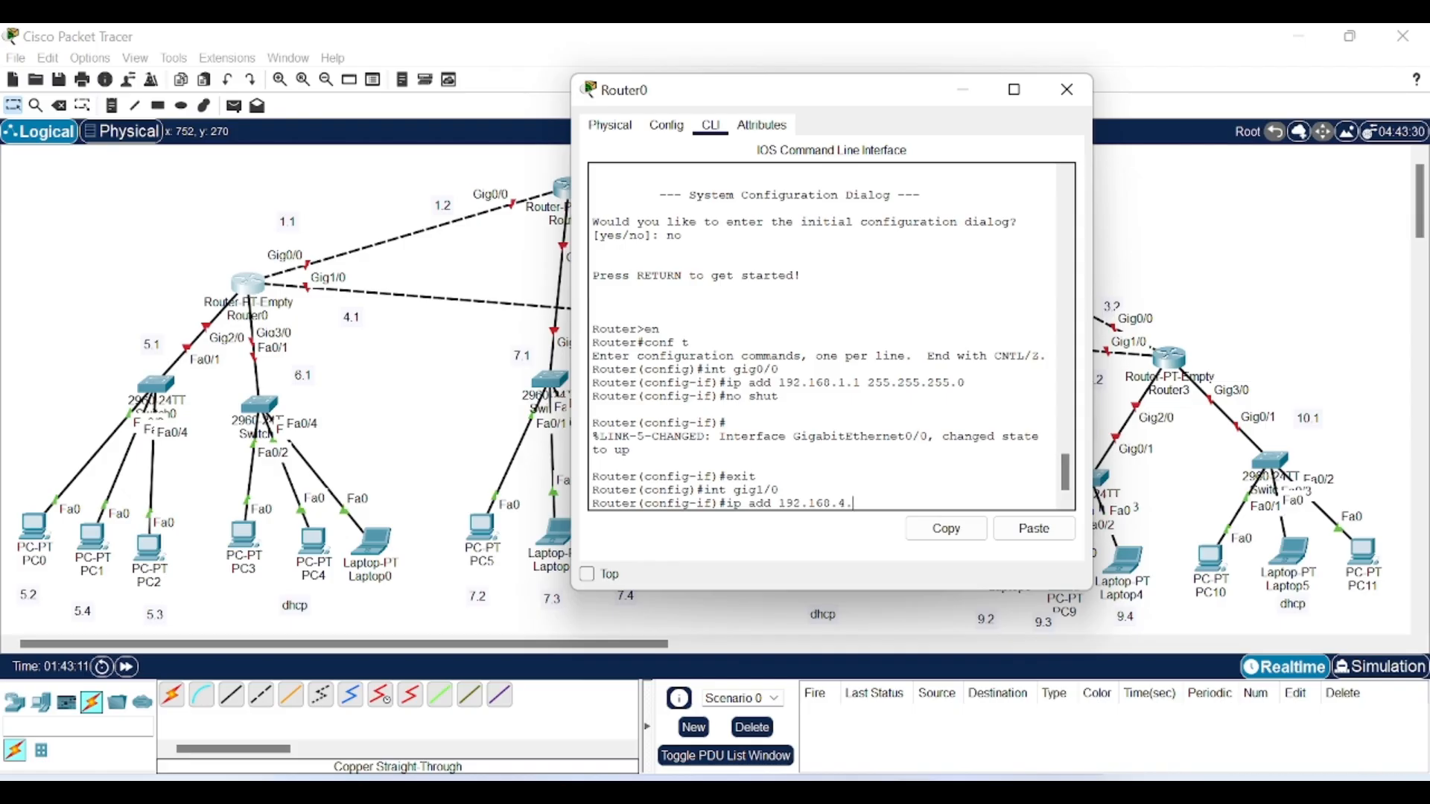
pyautogui.write('1')
pyautogui.click(1029, 523)
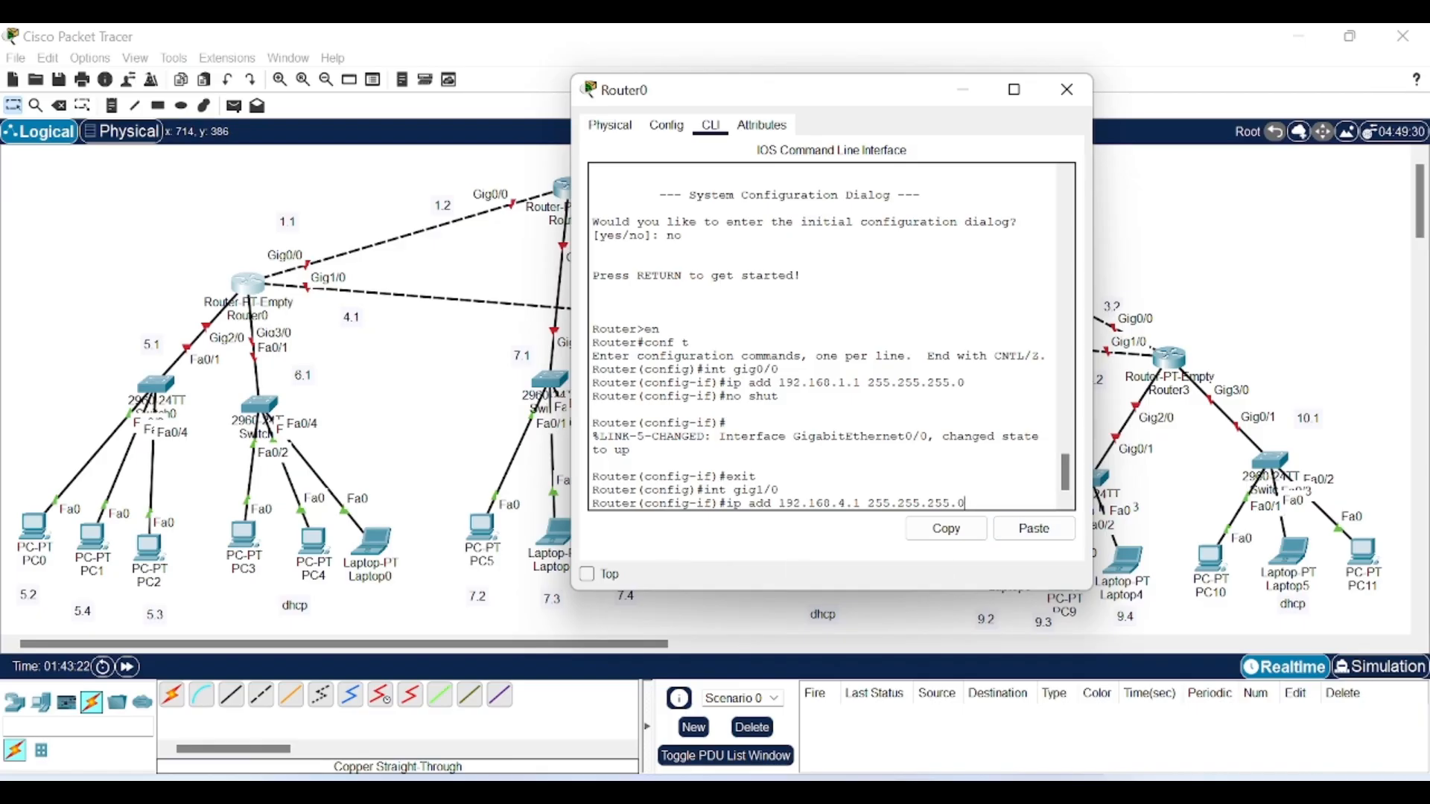
pyautogui.press('Return')
# Step: Enable Router0's gig1/0 interface with no shut and exit to global configuration mode
pyautogui.write('no s')
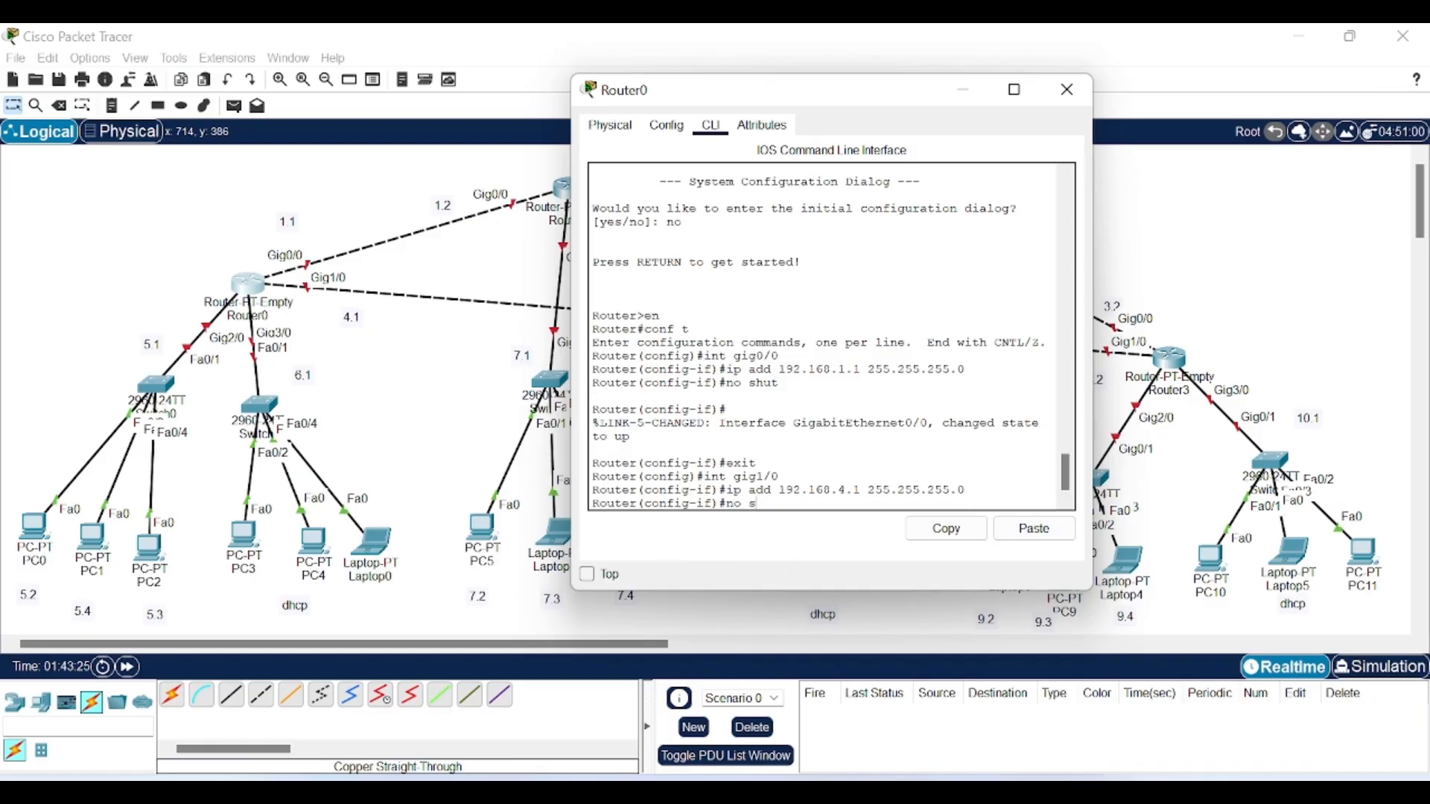
pyautogui.write('hut')
pyautogui.press('Return')
pyautogui.write('ex')
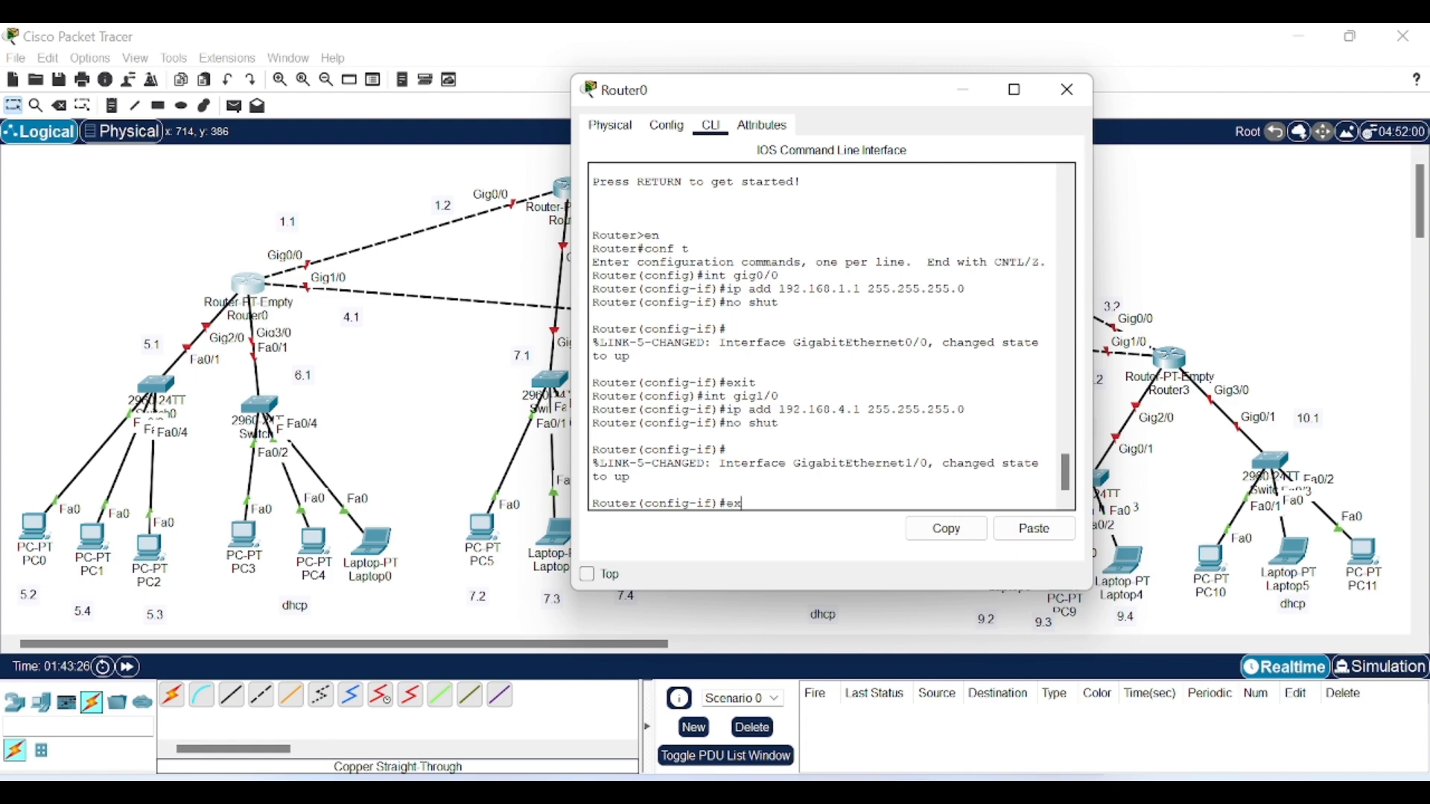
pyautogui.write('it')
pyautogui.press('Return')
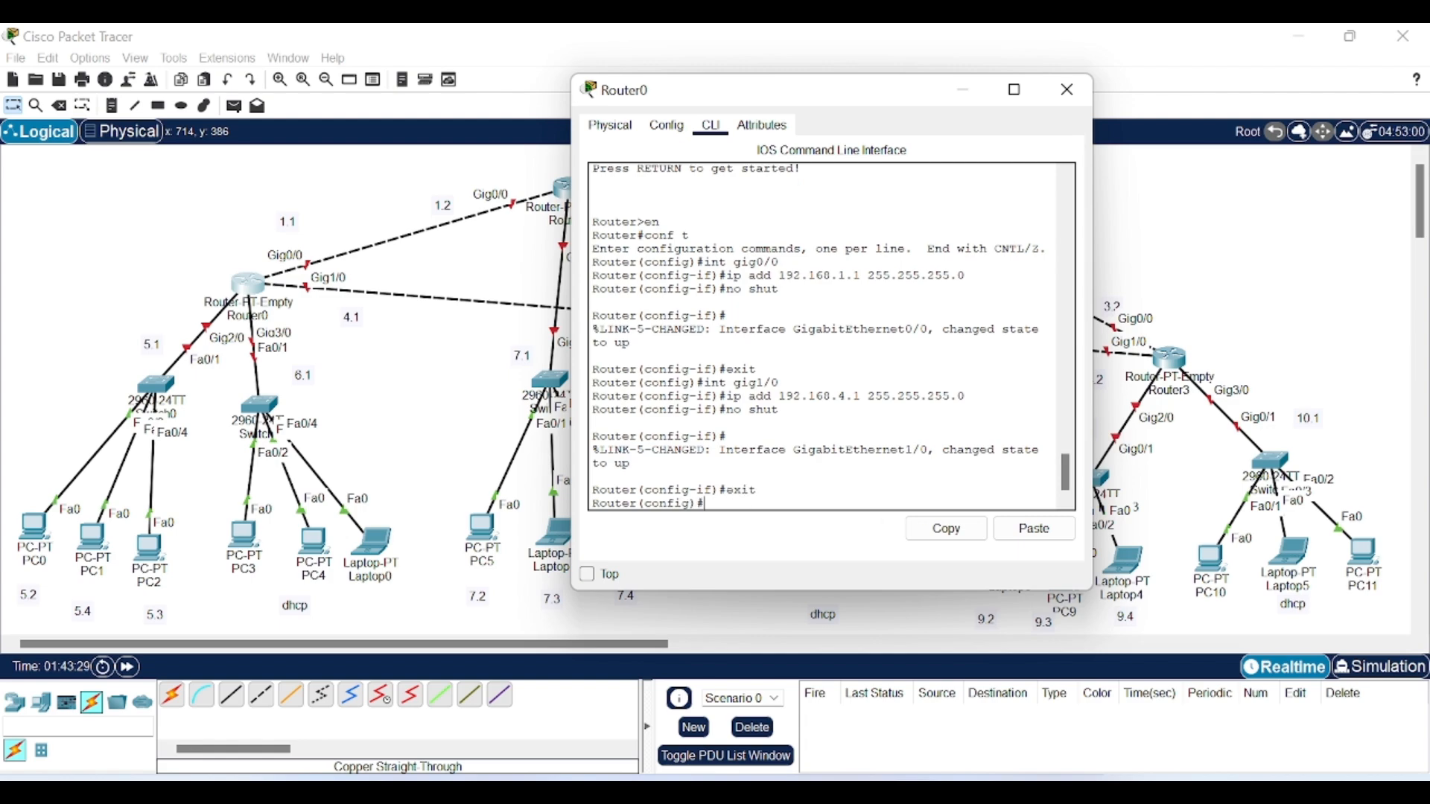
# Step: Assign 192.168.6.1 with mask 255.255.255.0 to Router0's gig3/0 interface, enable it with no shut and exit interface configuration
pyautogui.write('int gig3/0')
pyautogui.press('Return')
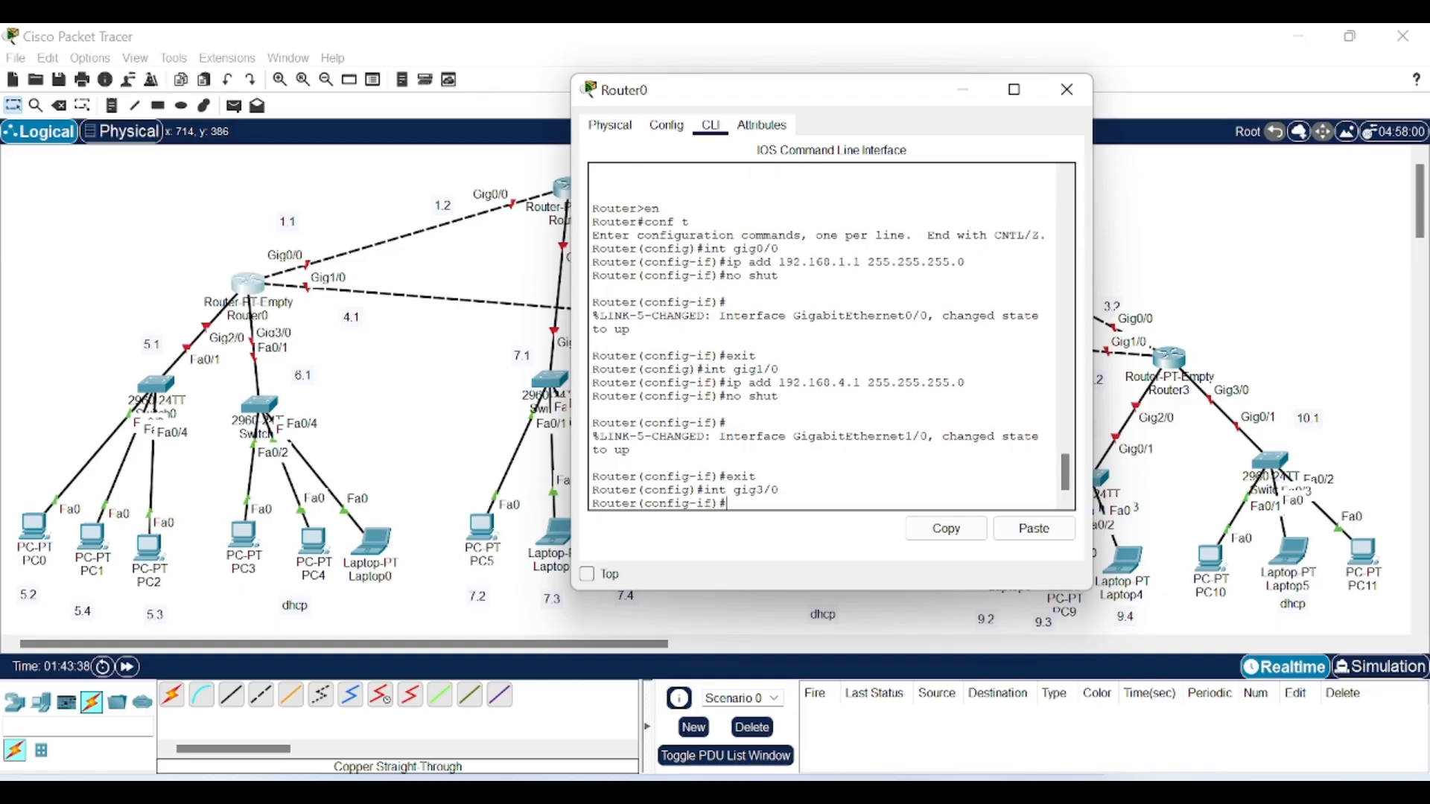
pyautogui.write('ip add 192.168.6.1 255.255.255.0')
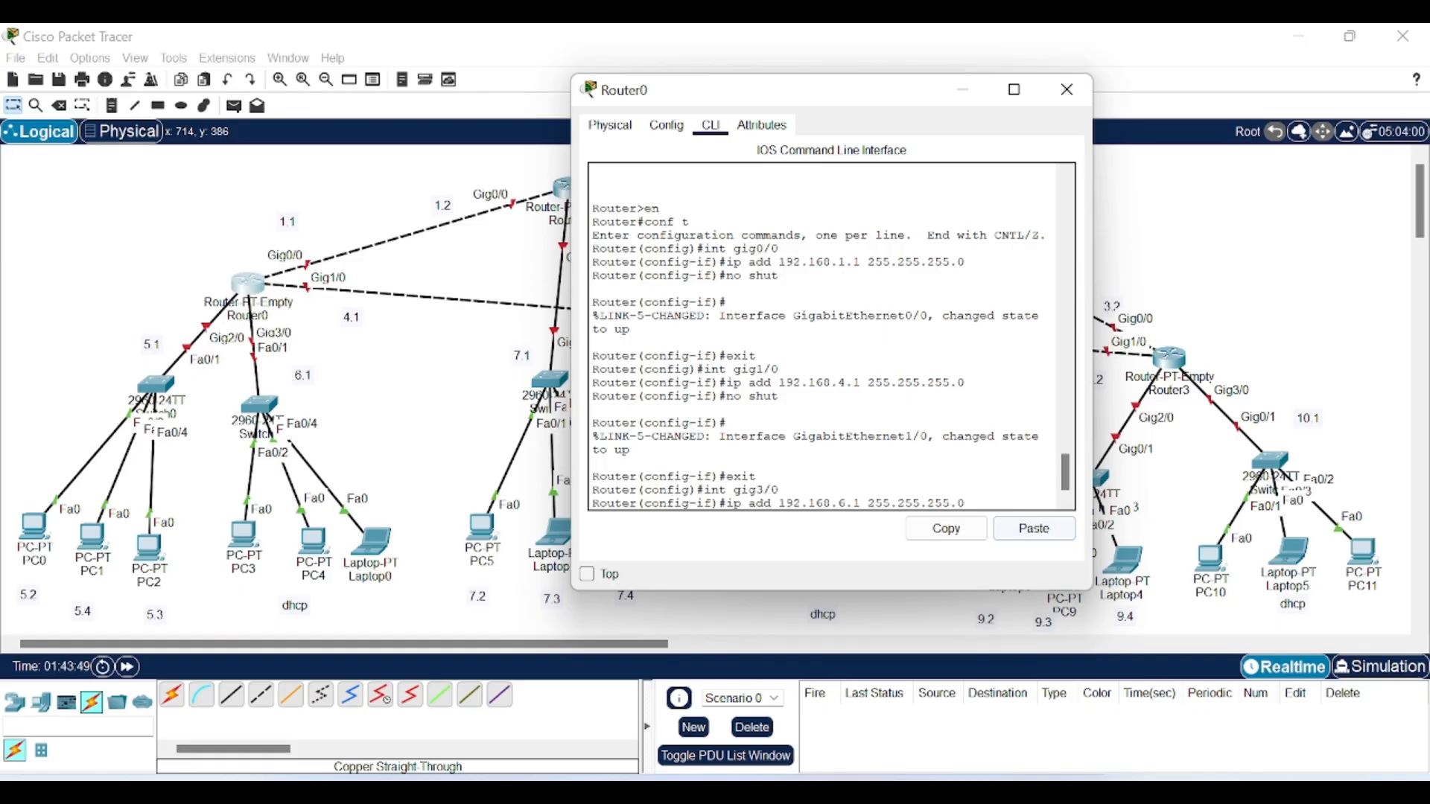
pyautogui.press('Return')
pyautogui.write('no s')
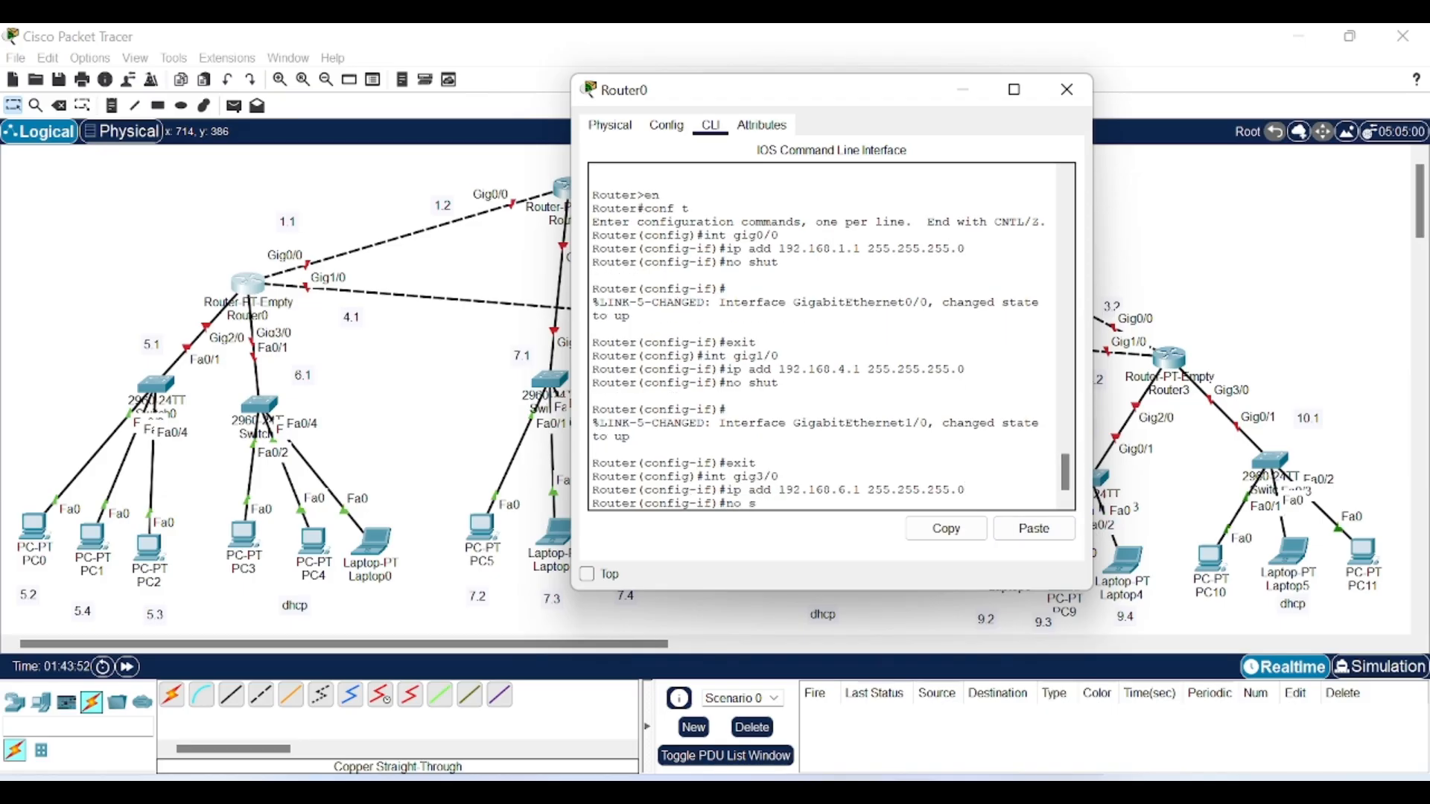
pyautogui.write('hut')
pyautogui.press('Return')
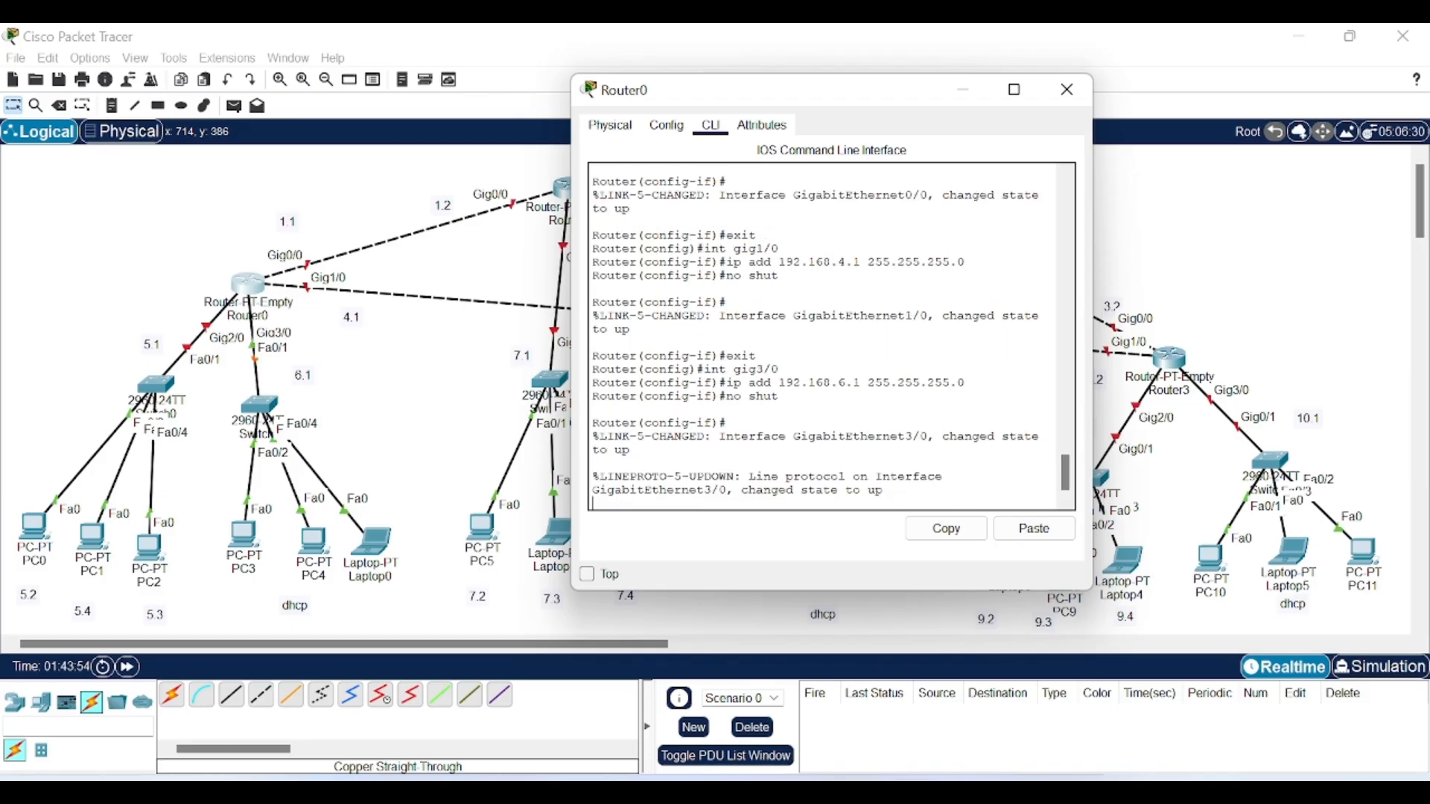
pyautogui.write('exit')
pyautogui.press('Return')
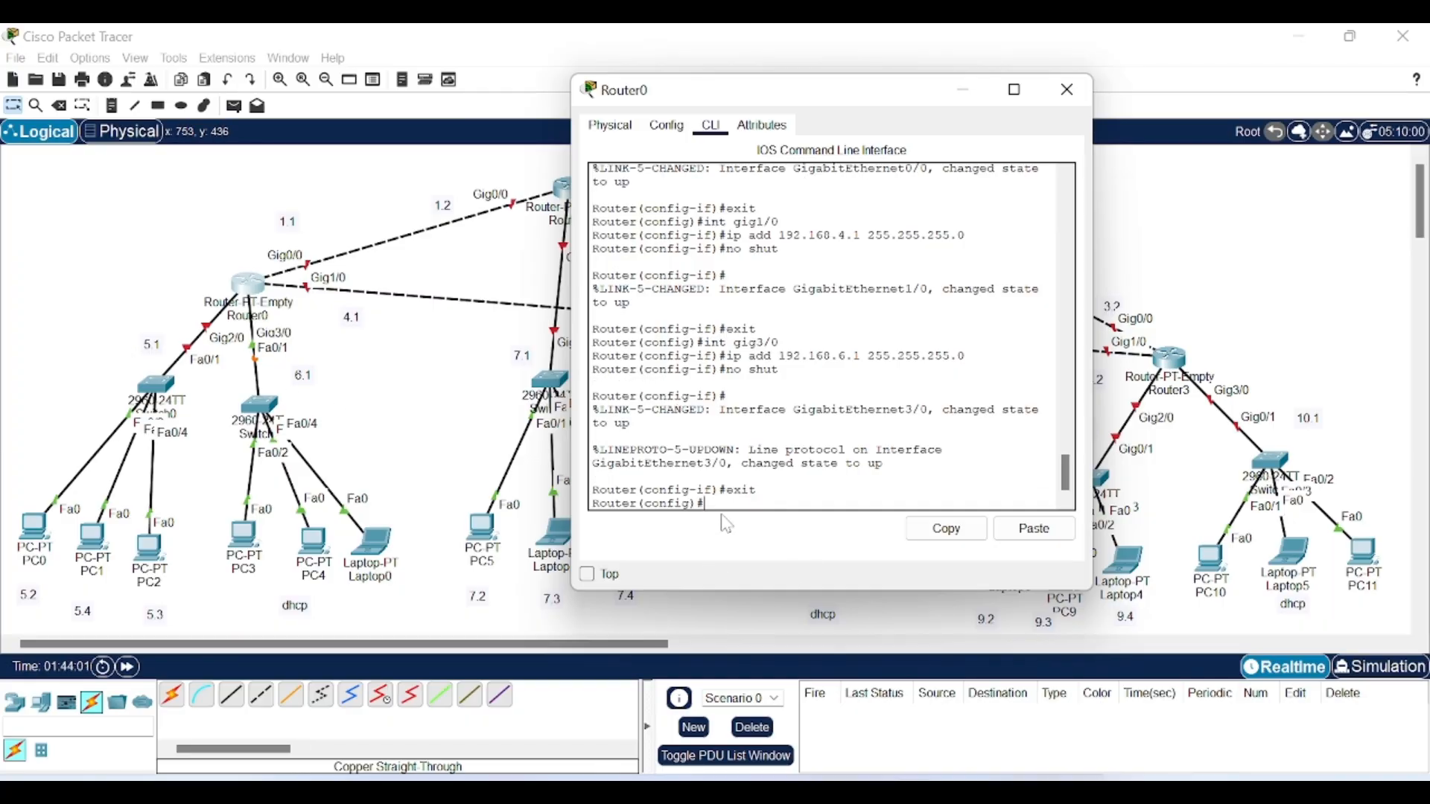
# Step: Assign 192.168.5.1 with mask 255.255.255.0 to Router0's gig2/0 interface, pasting the copied mask
pyautogui.write('int ')
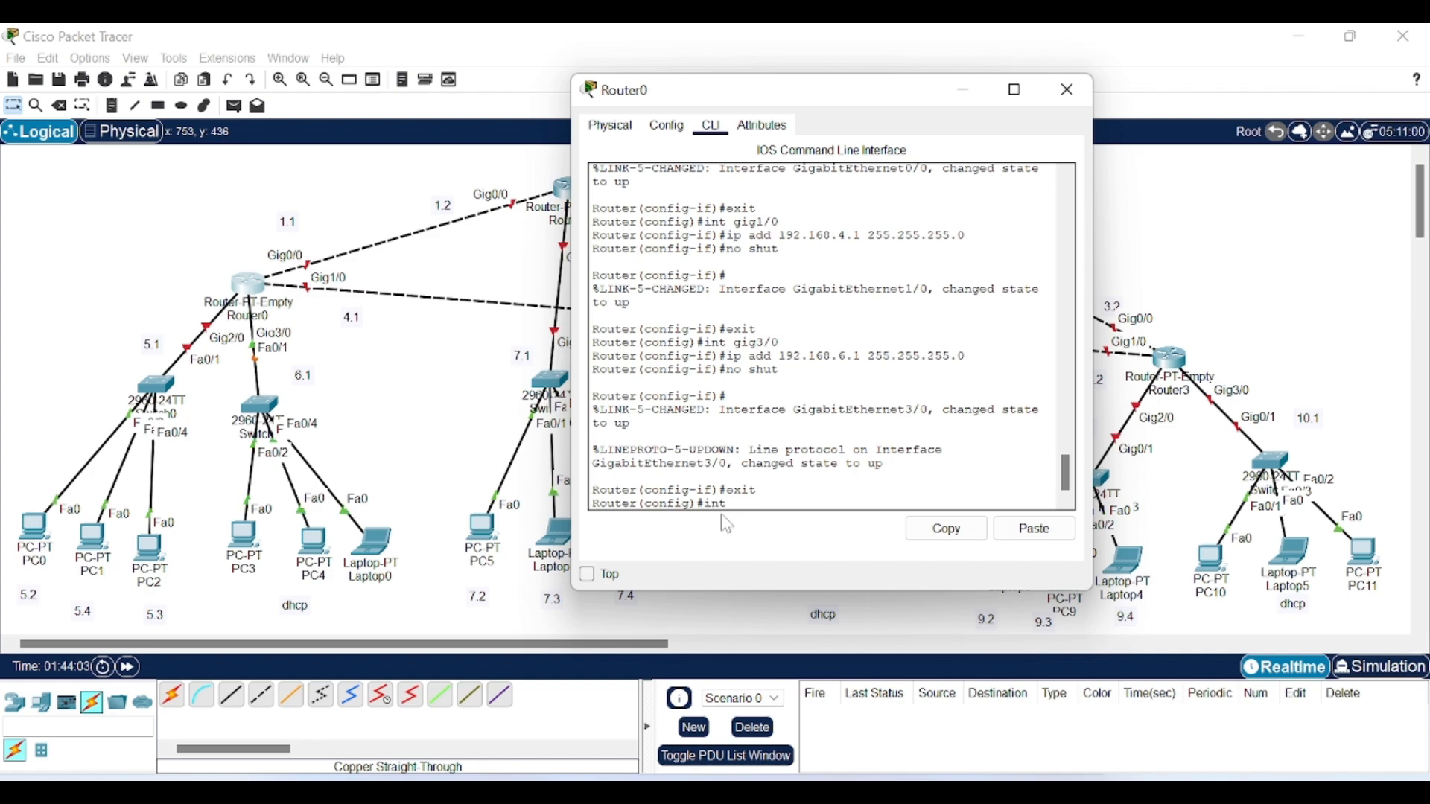
pyautogui.write('gig')
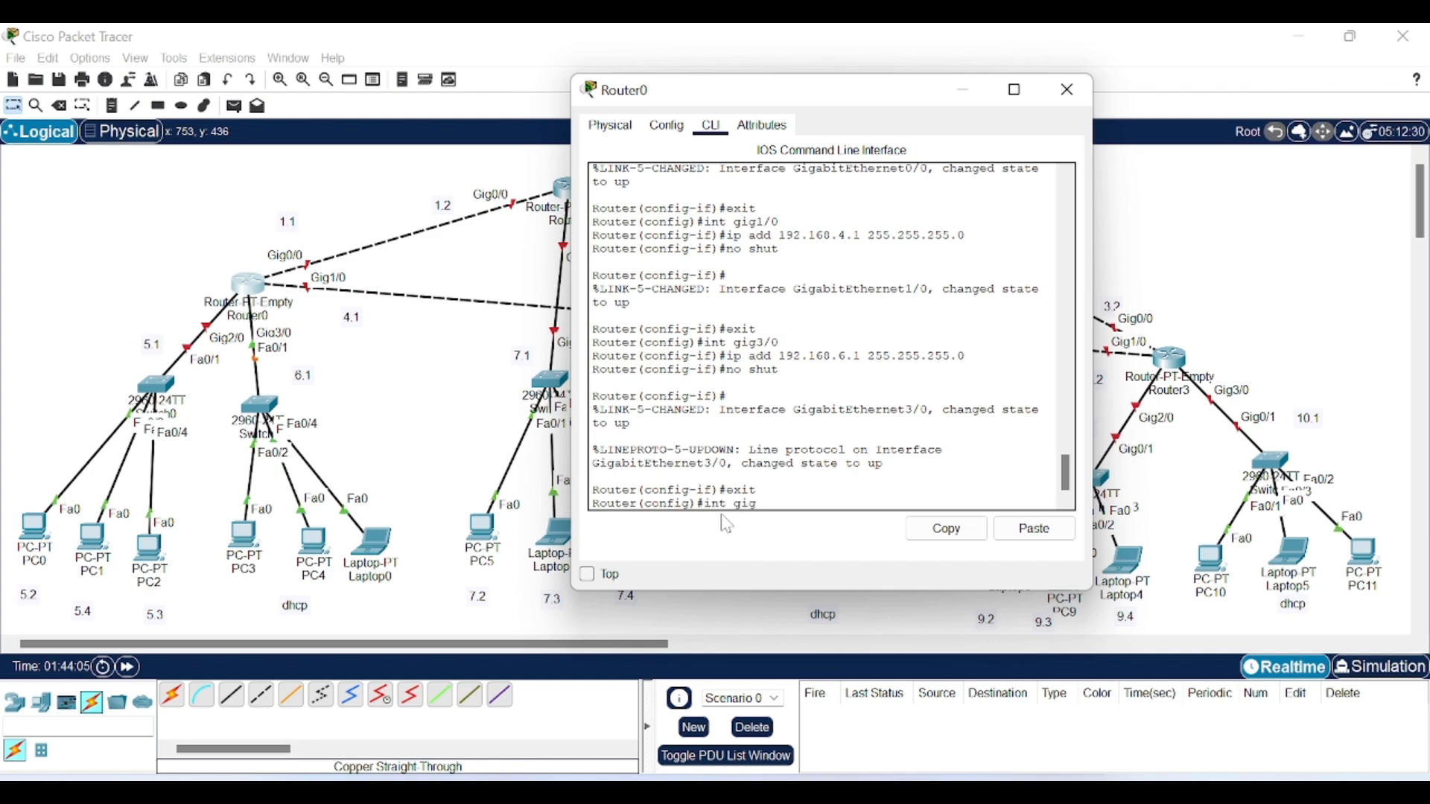
pyautogui.write('2/0')
pyautogui.press('Return')
pyautogui.write('ip add ')
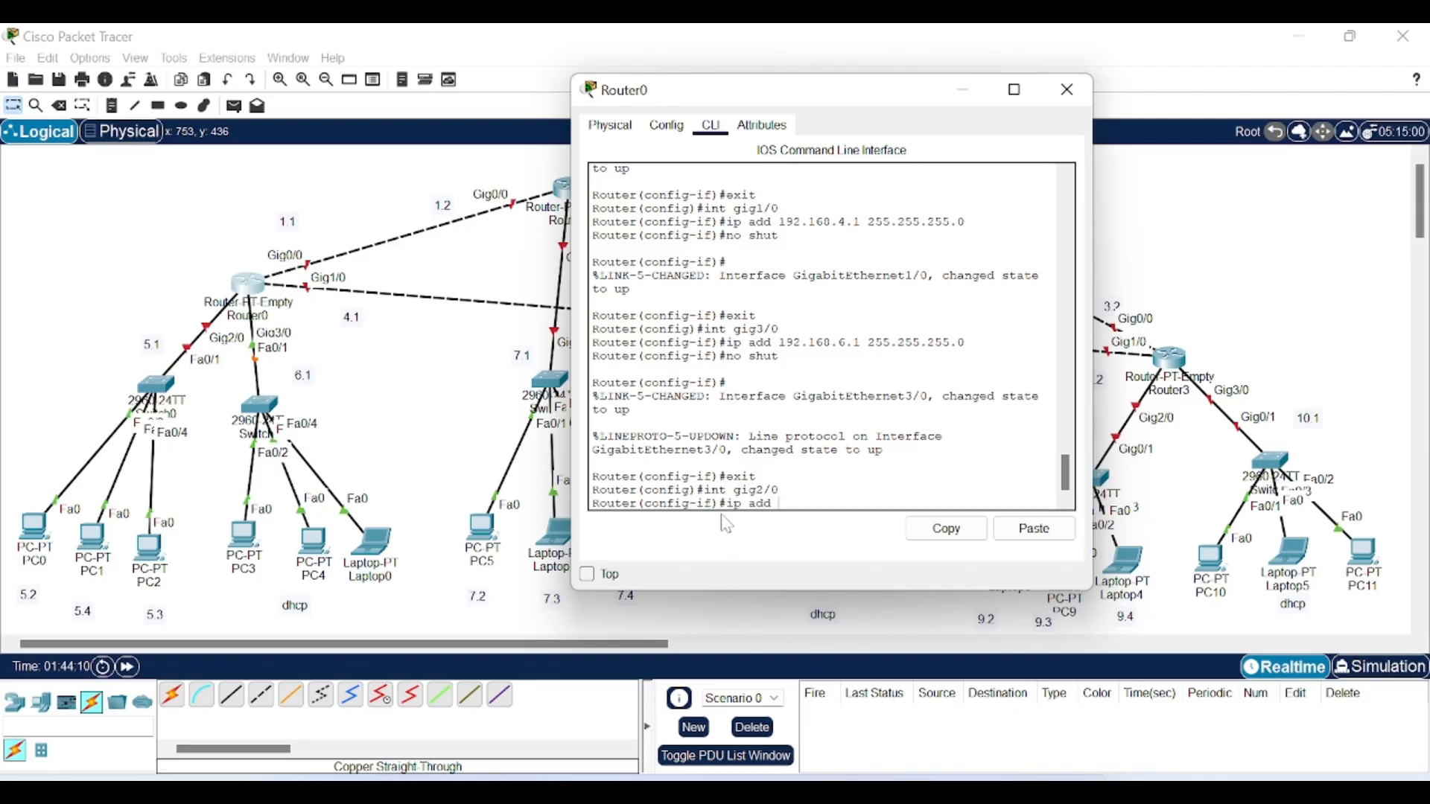
pyautogui.write('192.168.5.1')
pyautogui.click(1035, 528)
pyautogui.press('Return')
# Step: Enable Router0's gig2/0 interface with no shut and exit to global configuration mode
pyautogui.write('no shut')
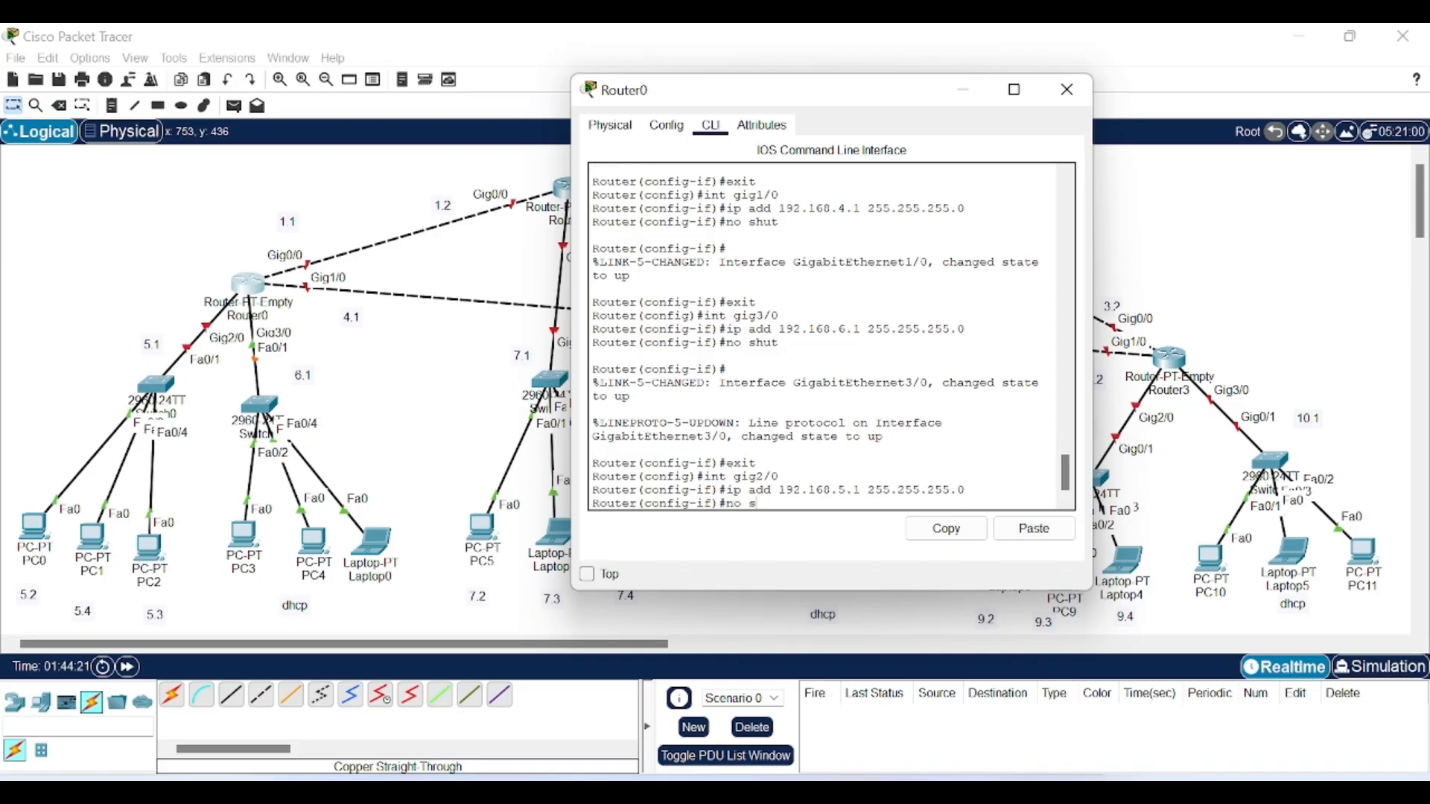
pyautogui.press('Return')
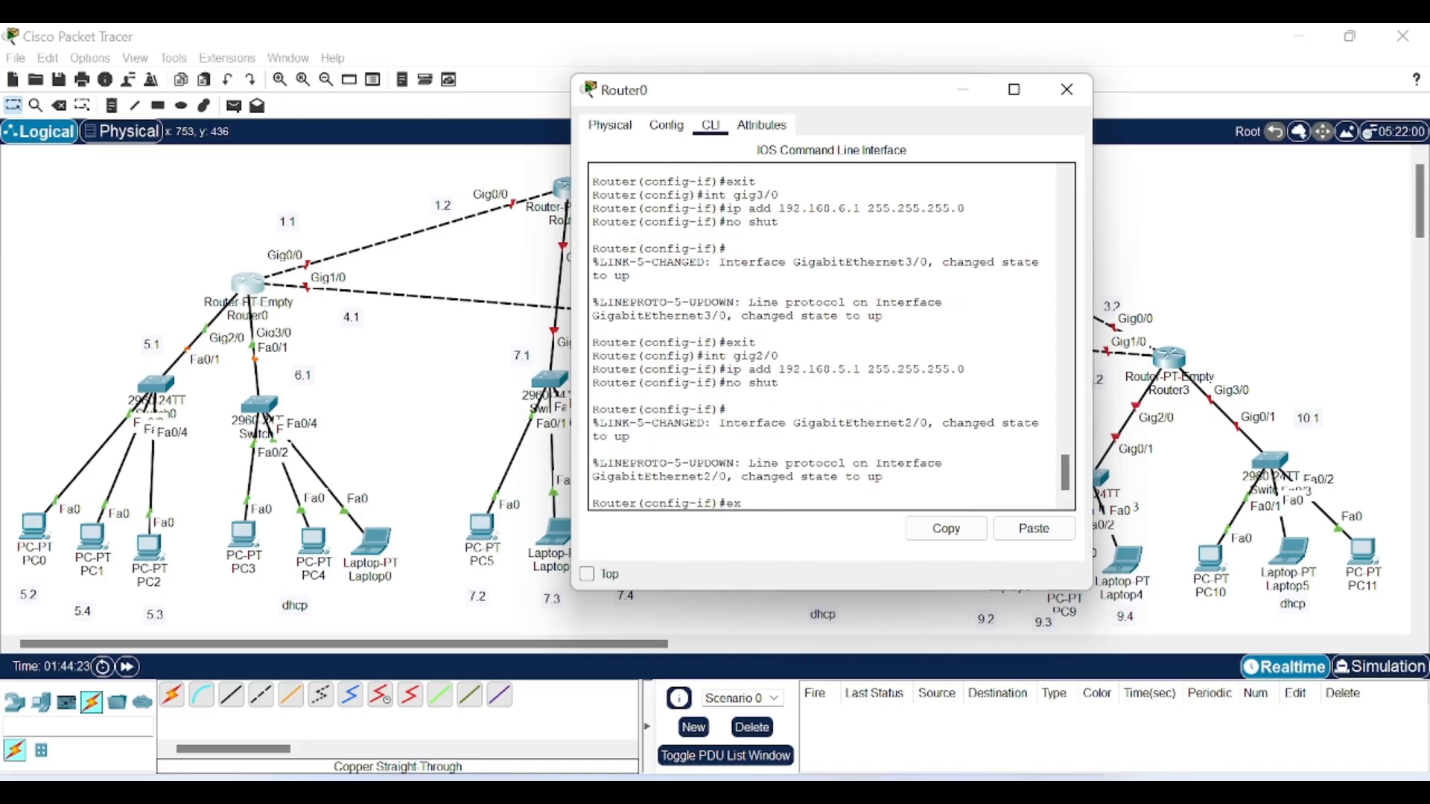
pyautogui.write('exit')
pyautogui.press('Return')
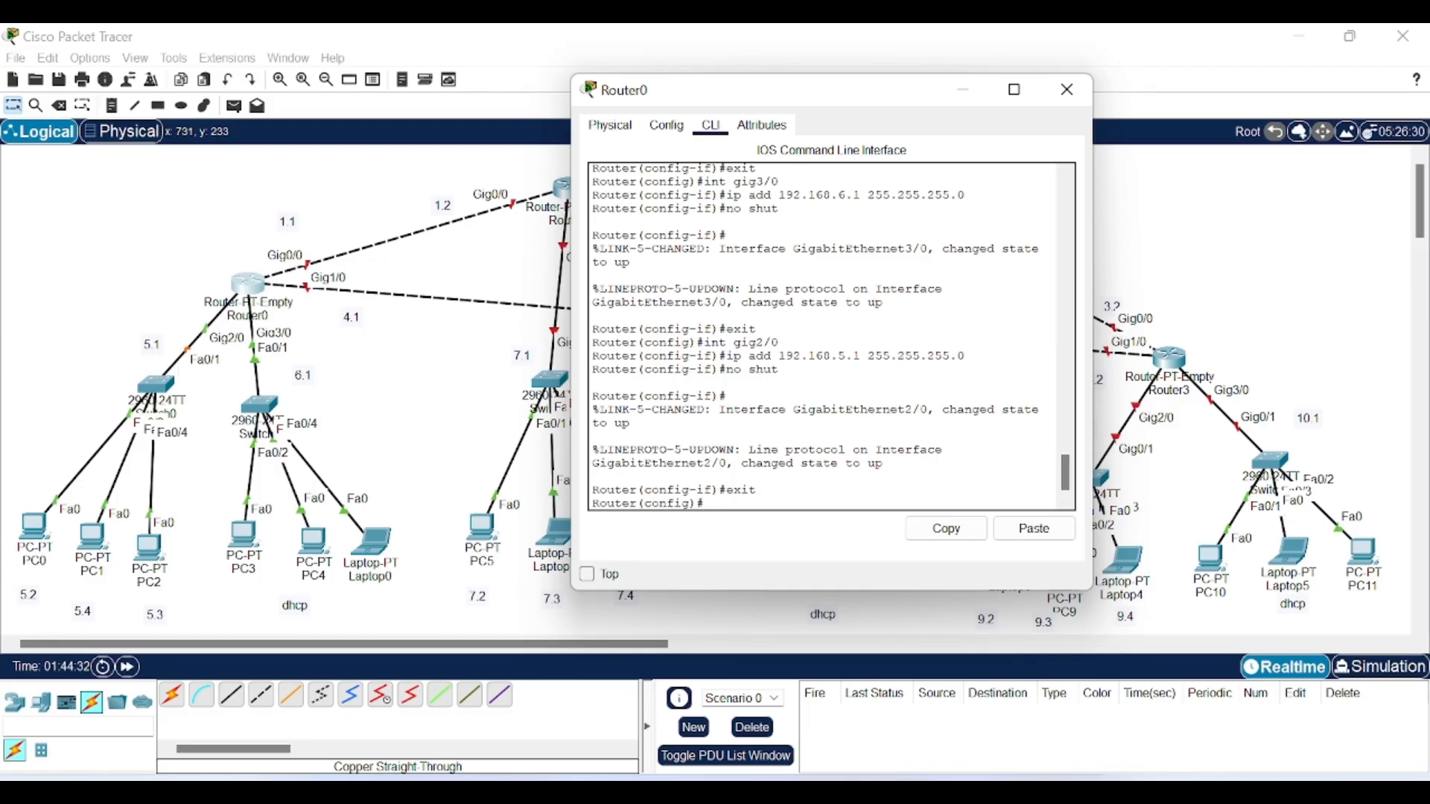
# Step: Minimize Router0's window and move the 7.1 label beside Router1's Gig2/0 port
pyautogui.scroll(5, 819, 335)
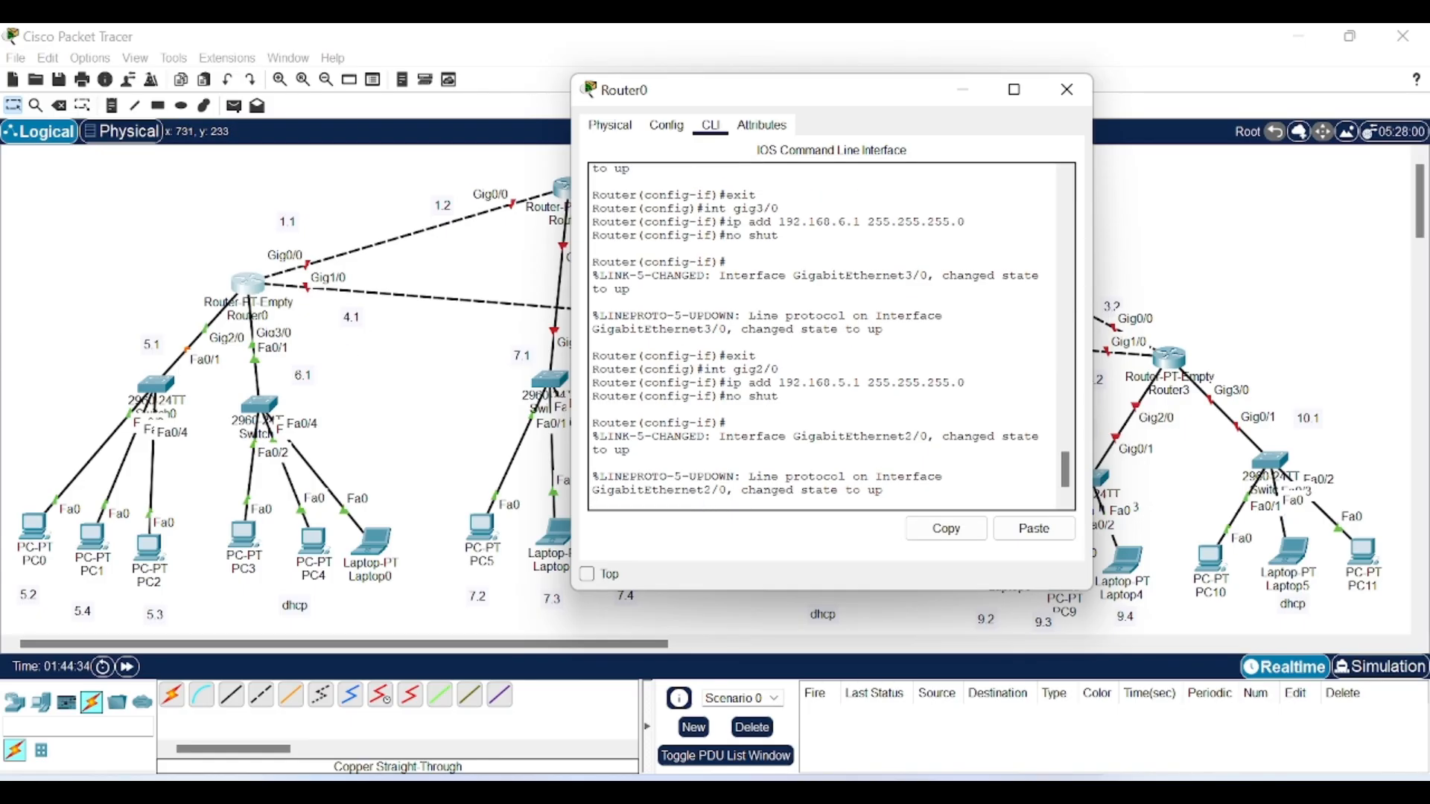
pyautogui.scroll(3, 819, 335)
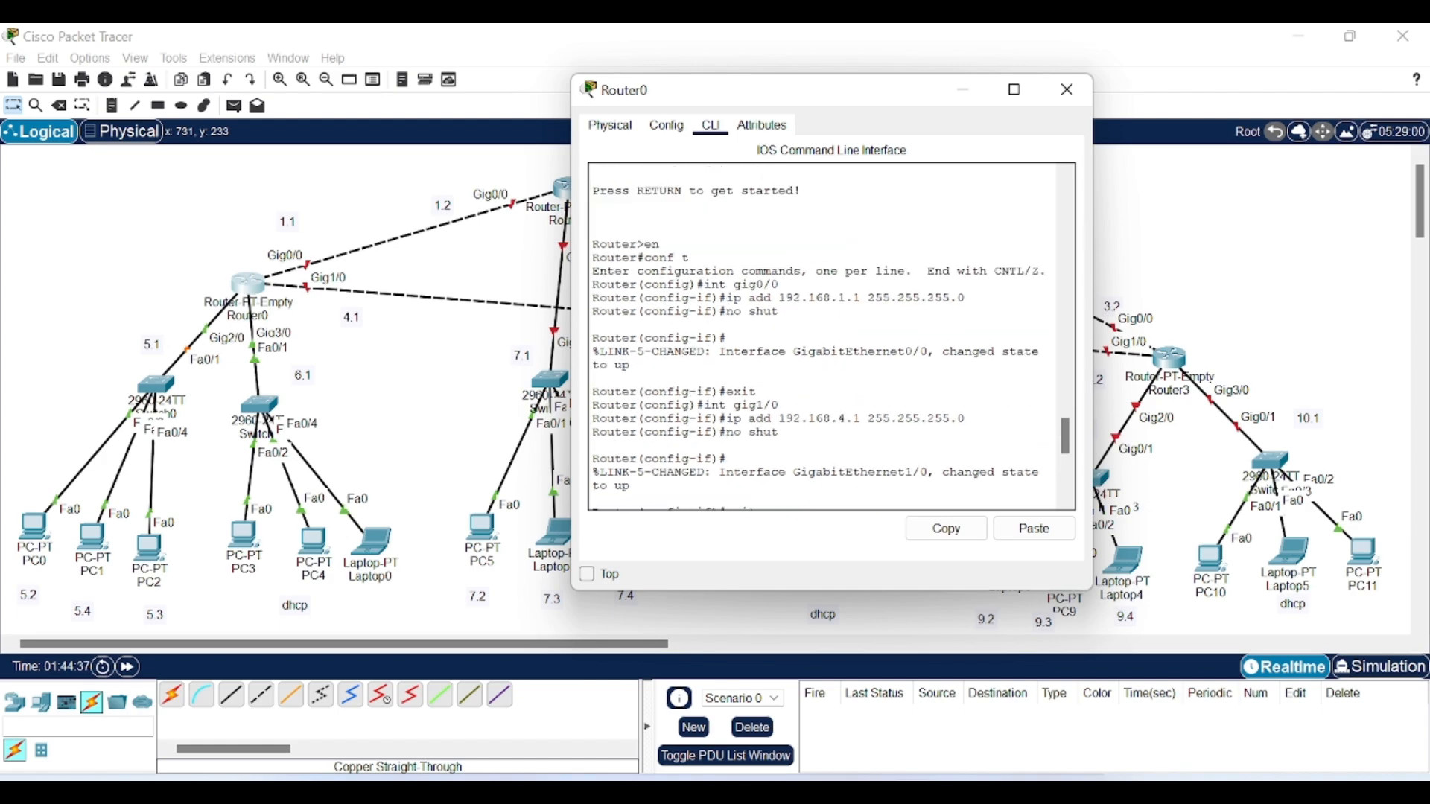
pyautogui.scroll(-8, 820, 335)
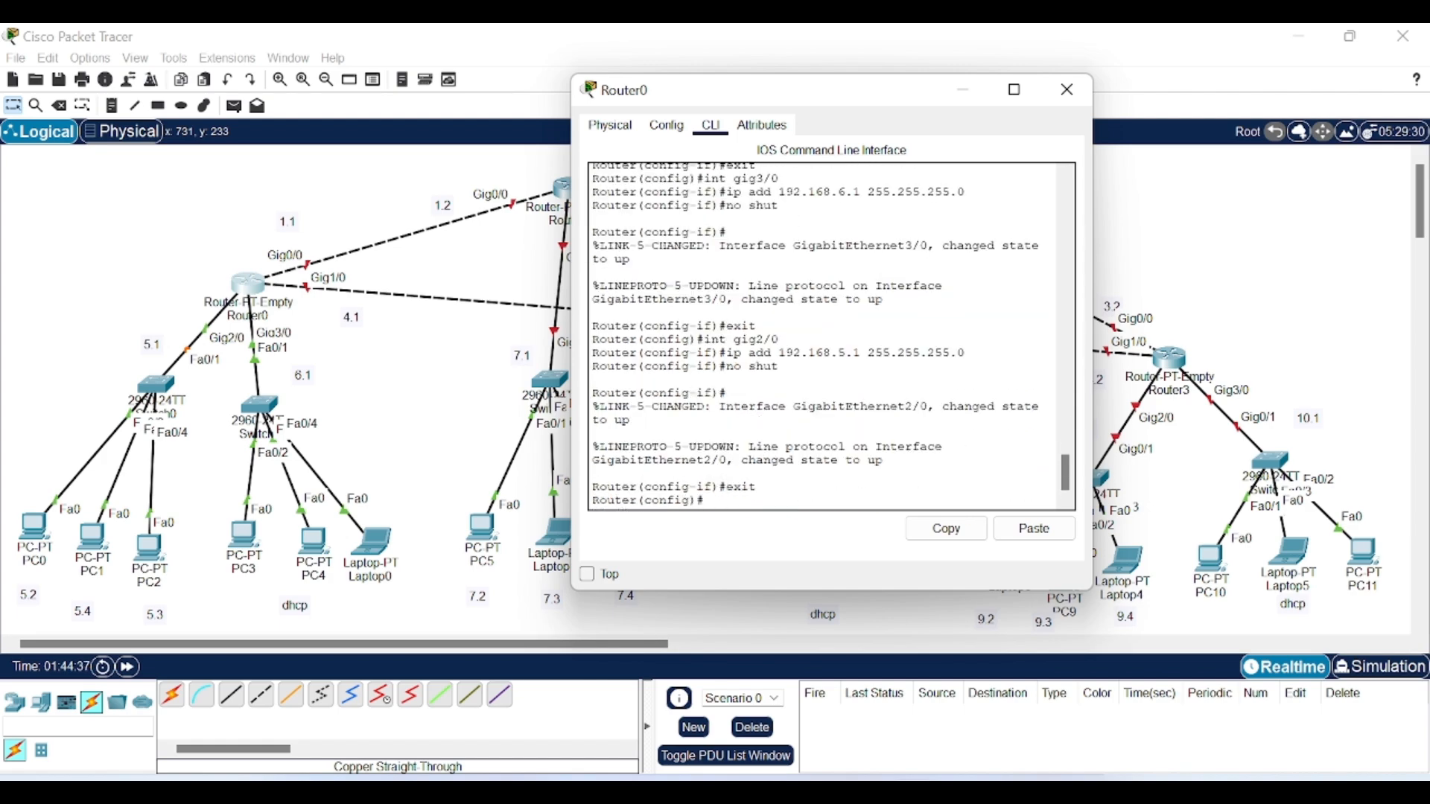
pyautogui.click(963, 92)
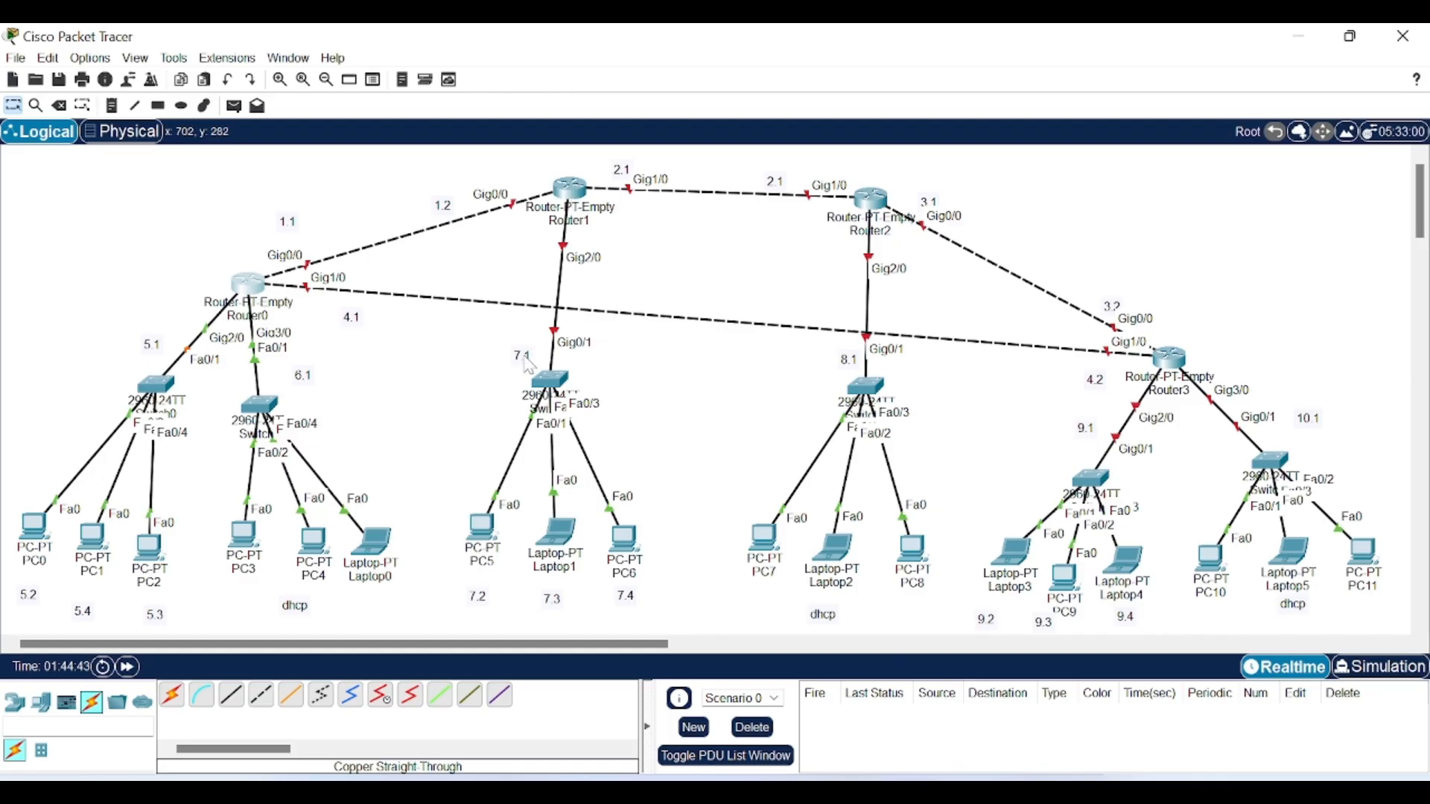
pyautogui.moveTo(531, 364); pyautogui.dragTo(608, 255)
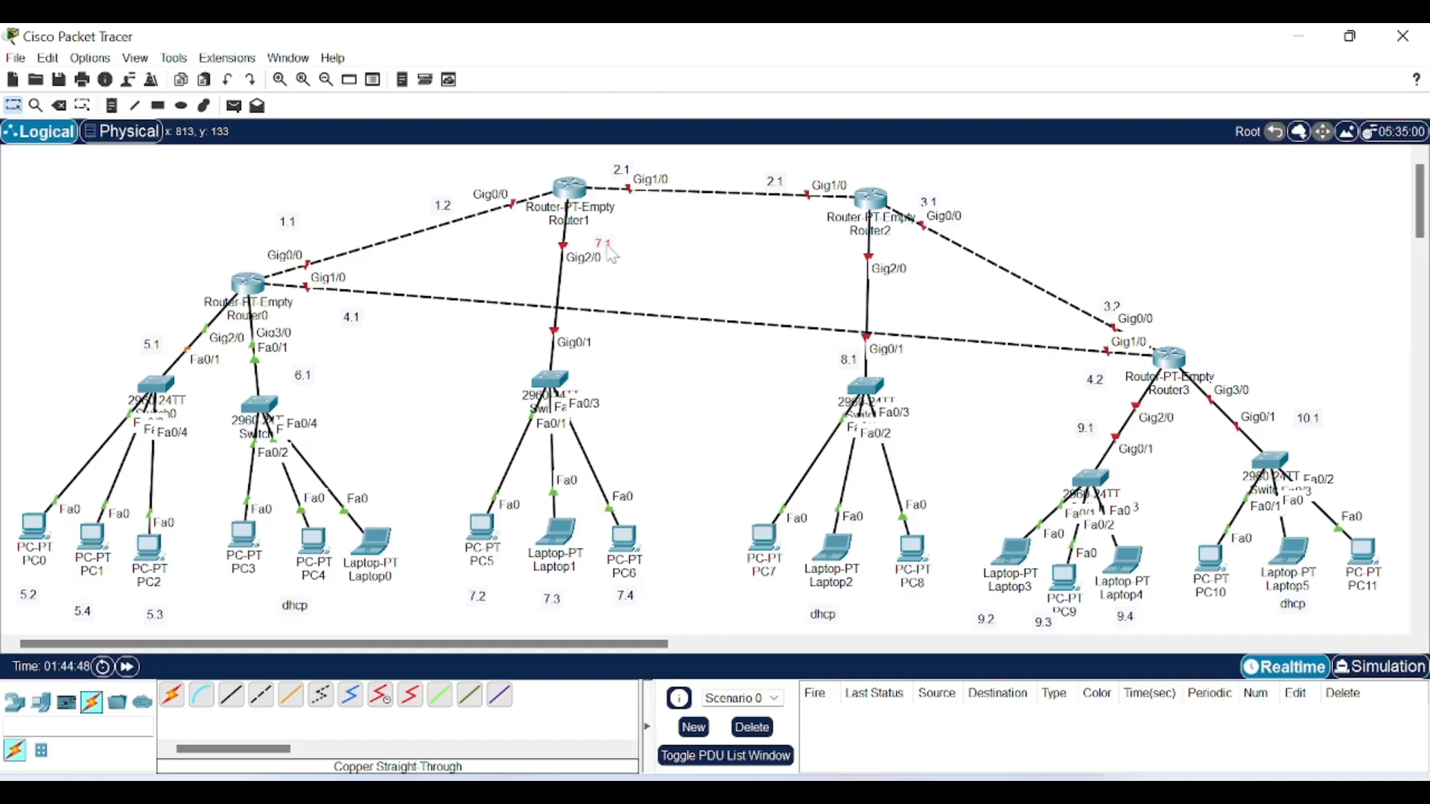
# Step: Open Router1's command line, answer no to the initial configuration dialog and place the window clear of Router1's links
pyautogui.click(568, 192)
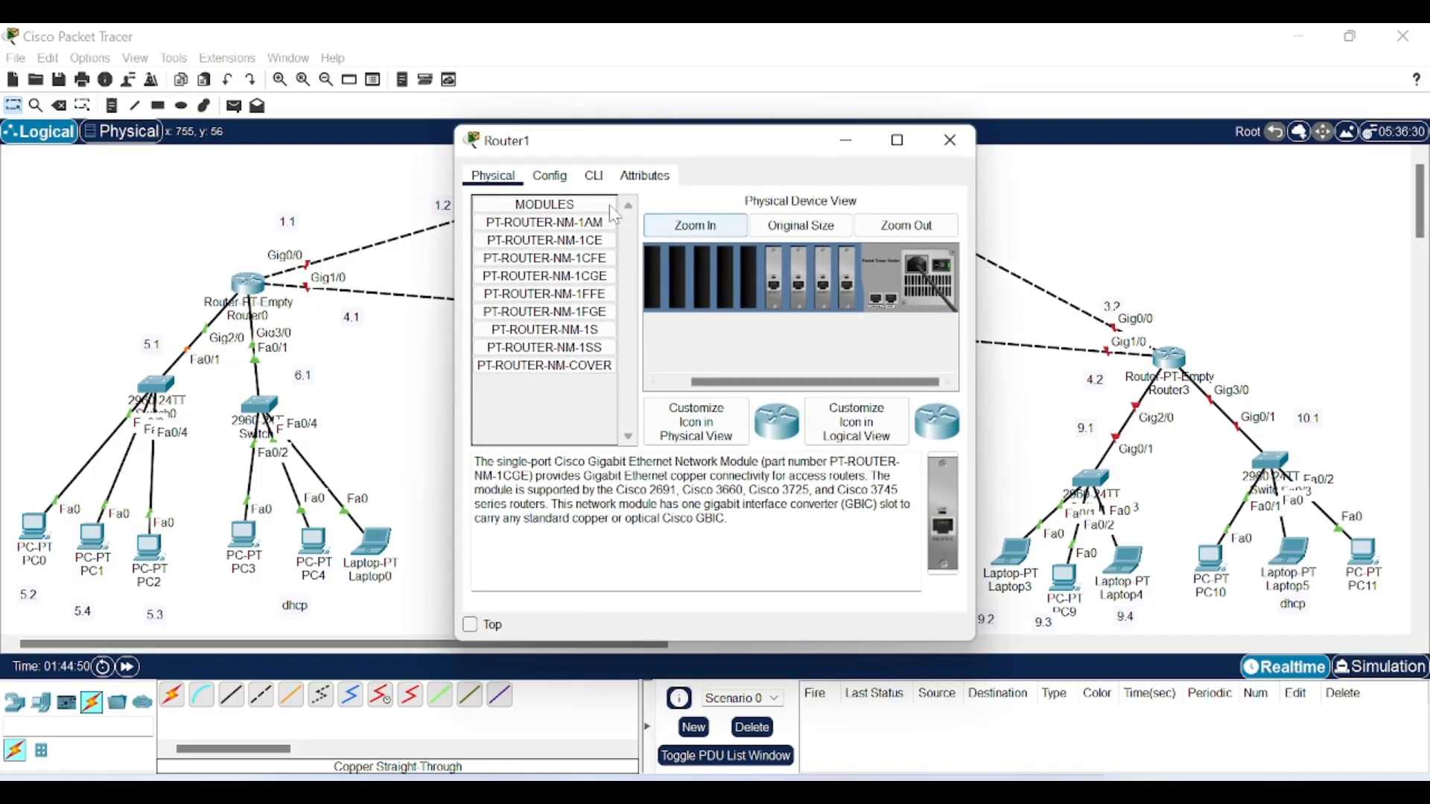
pyautogui.click(594, 176)
pyautogui.moveTo(634, 153); pyautogui.dragTo(790, 115)
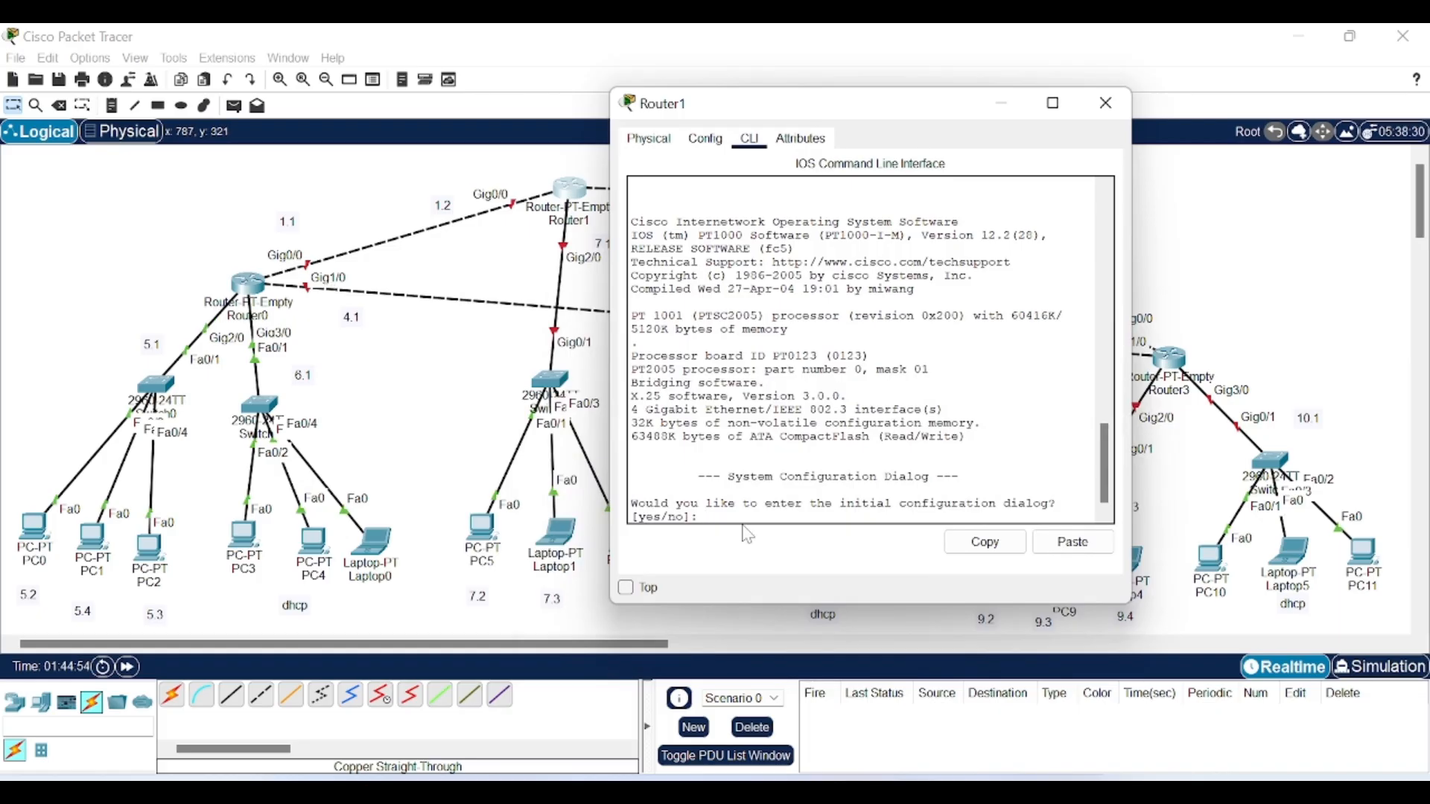
pyautogui.write('no')
pyautogui.press('Return')
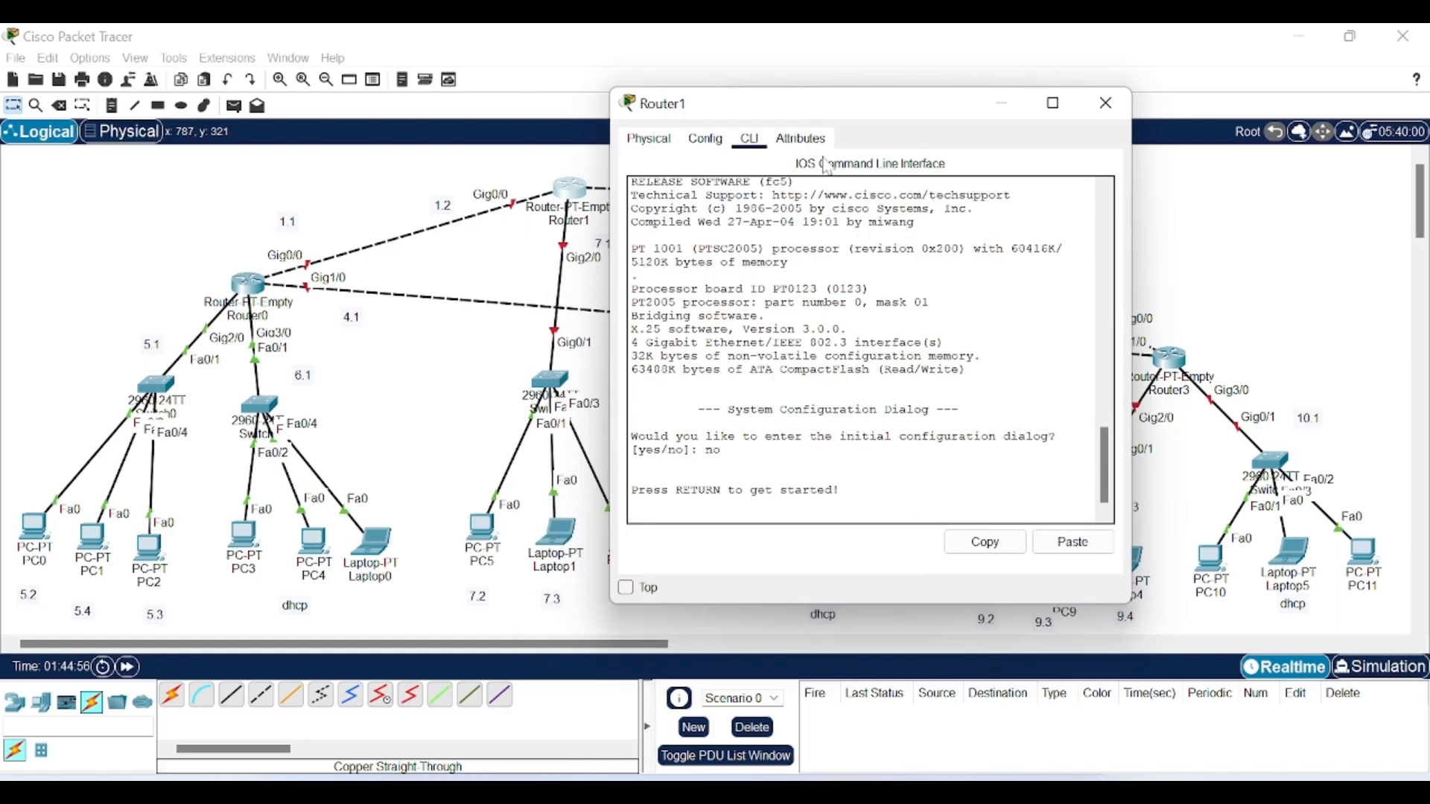
pyautogui.moveTo(825, 118); pyautogui.dragTo(944, 132)
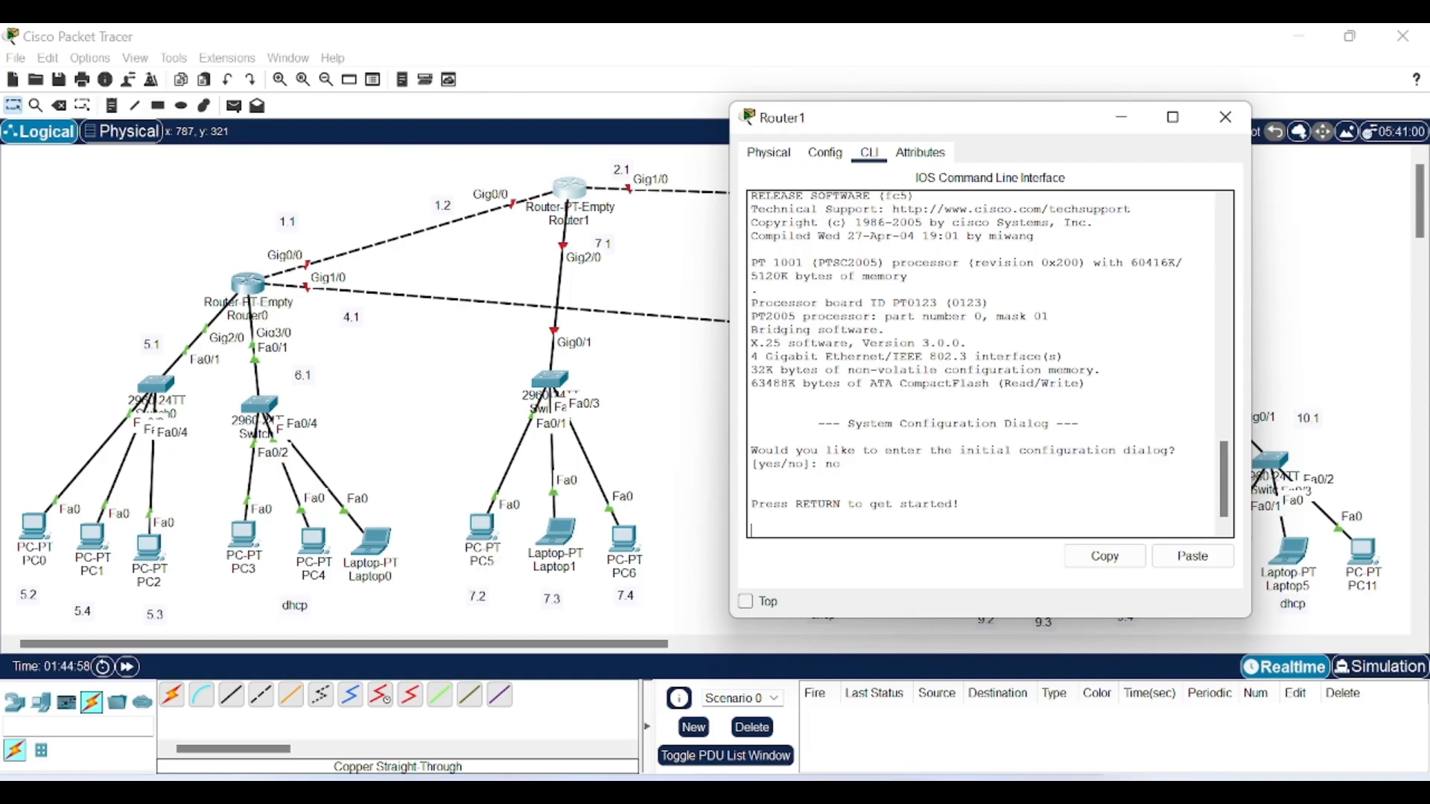
# Step: Enter privileged mode with en and global configuration mode with conf t on Router1
pyautogui.press('Return')
pyautogui.write('nen')
pyautogui.press('Return')
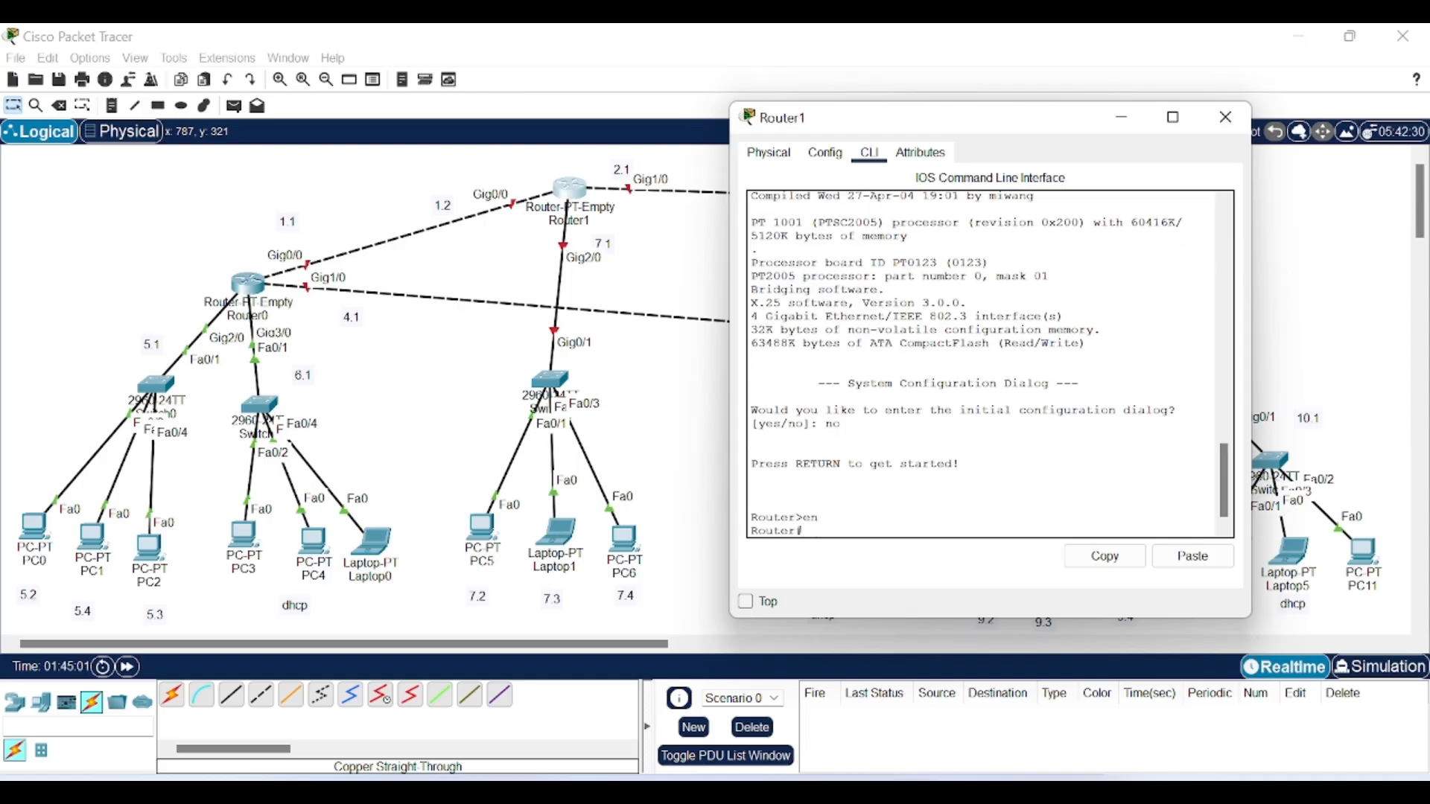
pyautogui.write('conf t')
pyautogui.press('Return')
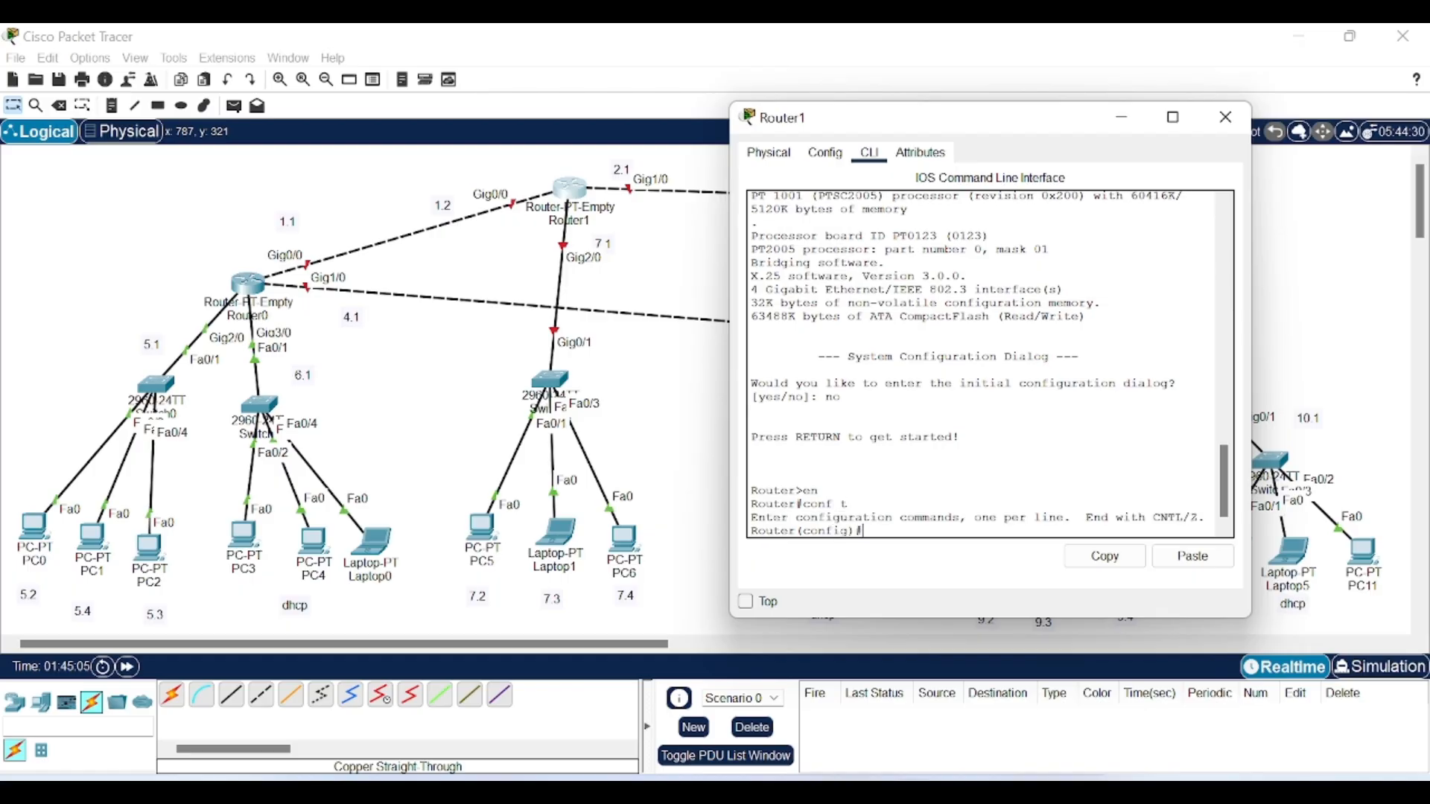
# Step: Assign 192.168.1.2 with mask 255.255.255.0 to Router1's gig0/0 interface, pasting the copied mask
pyautogui.write('int gig0/0')
pyautogui.press('Return')
pyautogui.write('i')
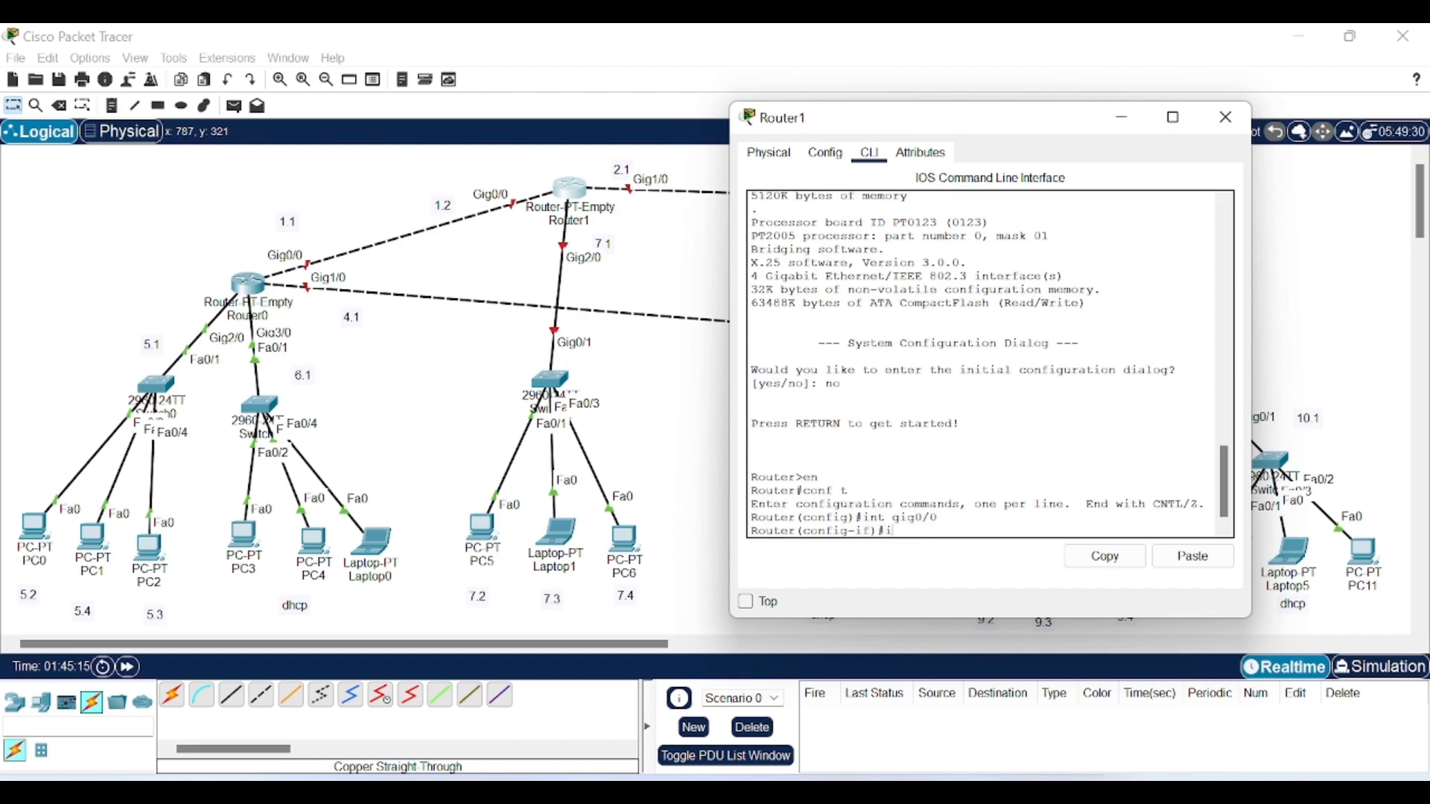
pyautogui.write('p add 192.168.1.2')
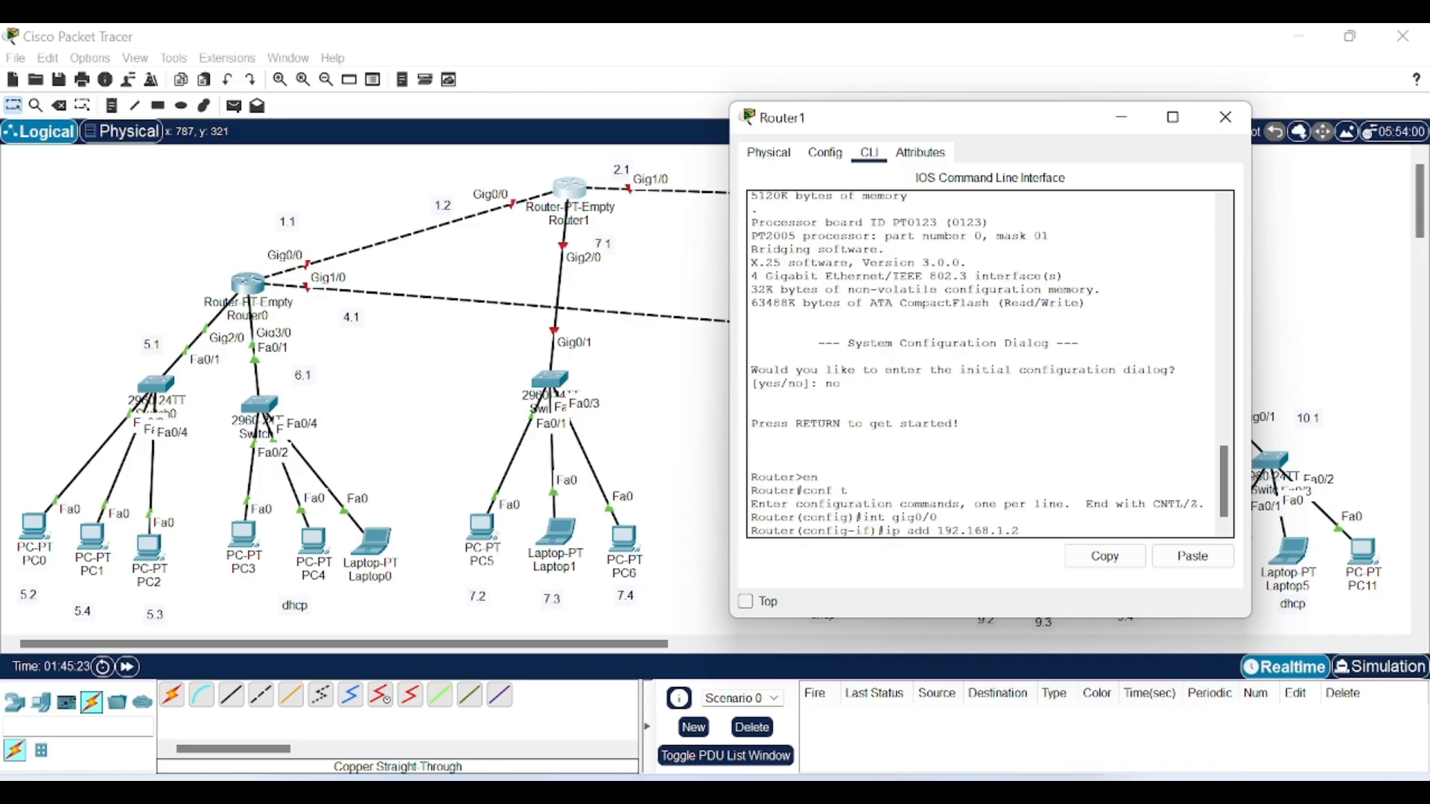
pyautogui.click(1193, 556)
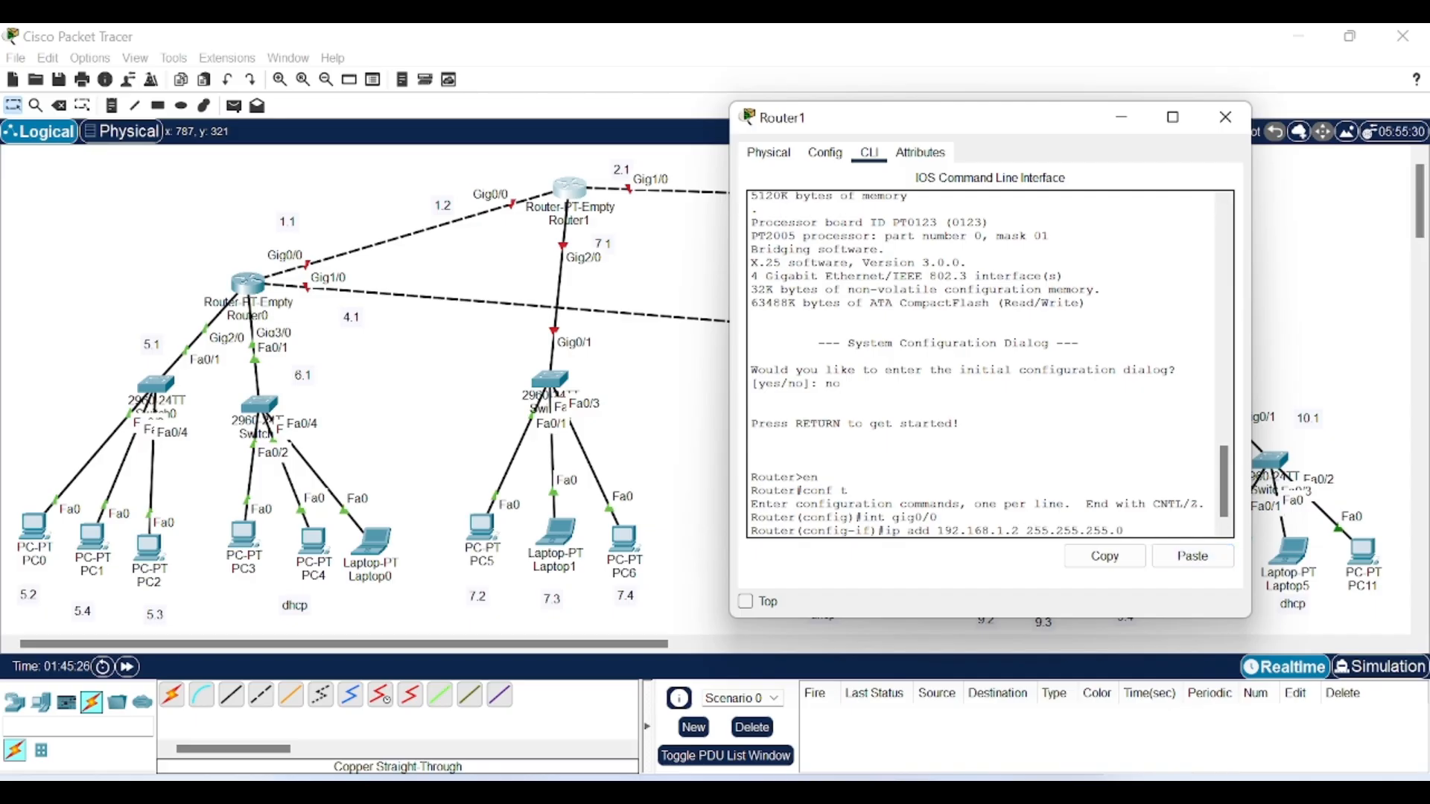
pyautogui.press('Return')
# Step: Enable Router1's gig0/0 interface with no shut and exit to global configuration mode
pyautogui.write('no shu')
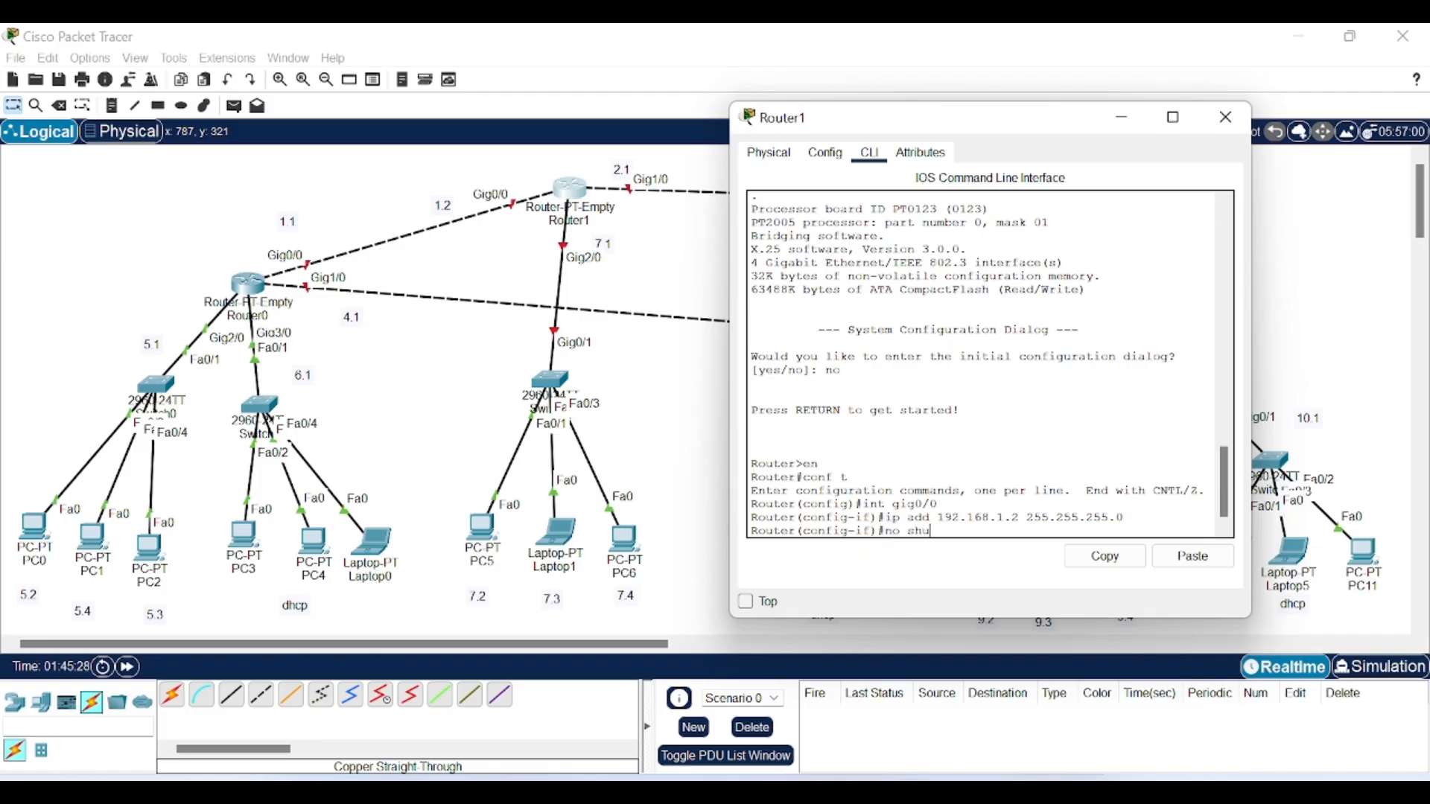
pyautogui.write('t')
pyautogui.press('Return')
pyautogui.press('Return')
pyautogui.write('exit')
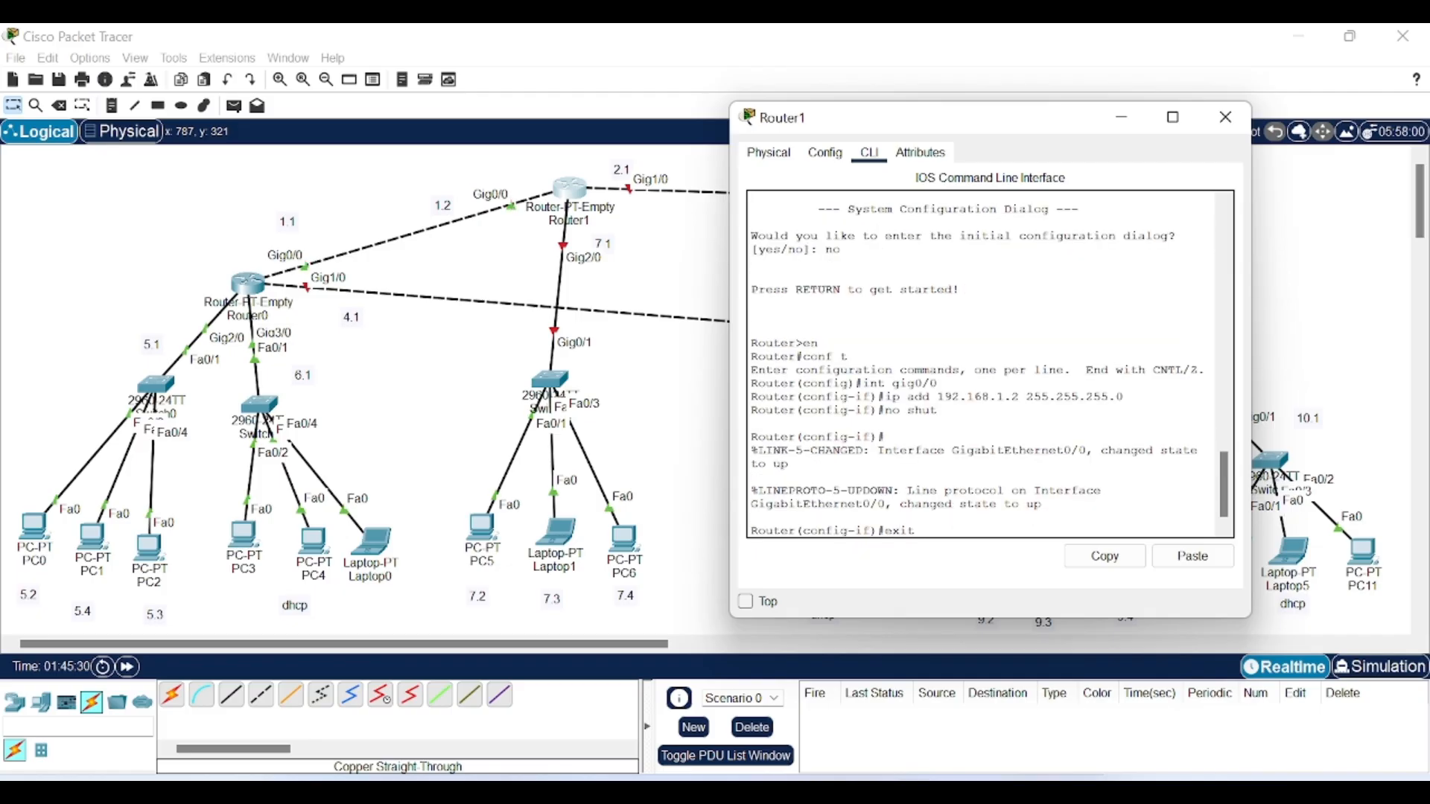
pyautogui.press('Return')
# Step: Assign 192.168.2.1 with mask 255.255.255.0 to Router1's gig1/0 interface, pasting the copied mask
pyautogui.write('int')
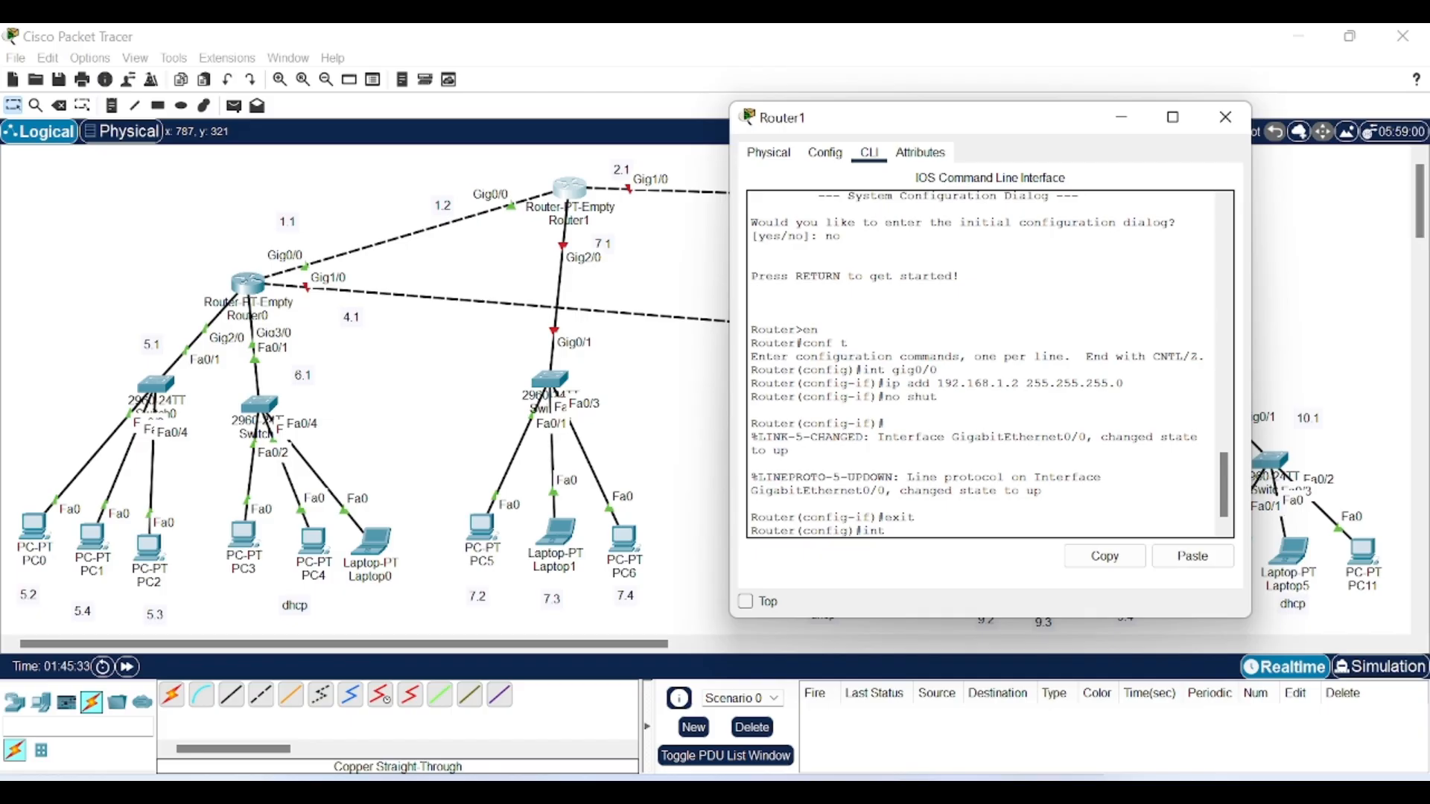
pyautogui.write(' gig1/0')
pyautogui.press('Return')
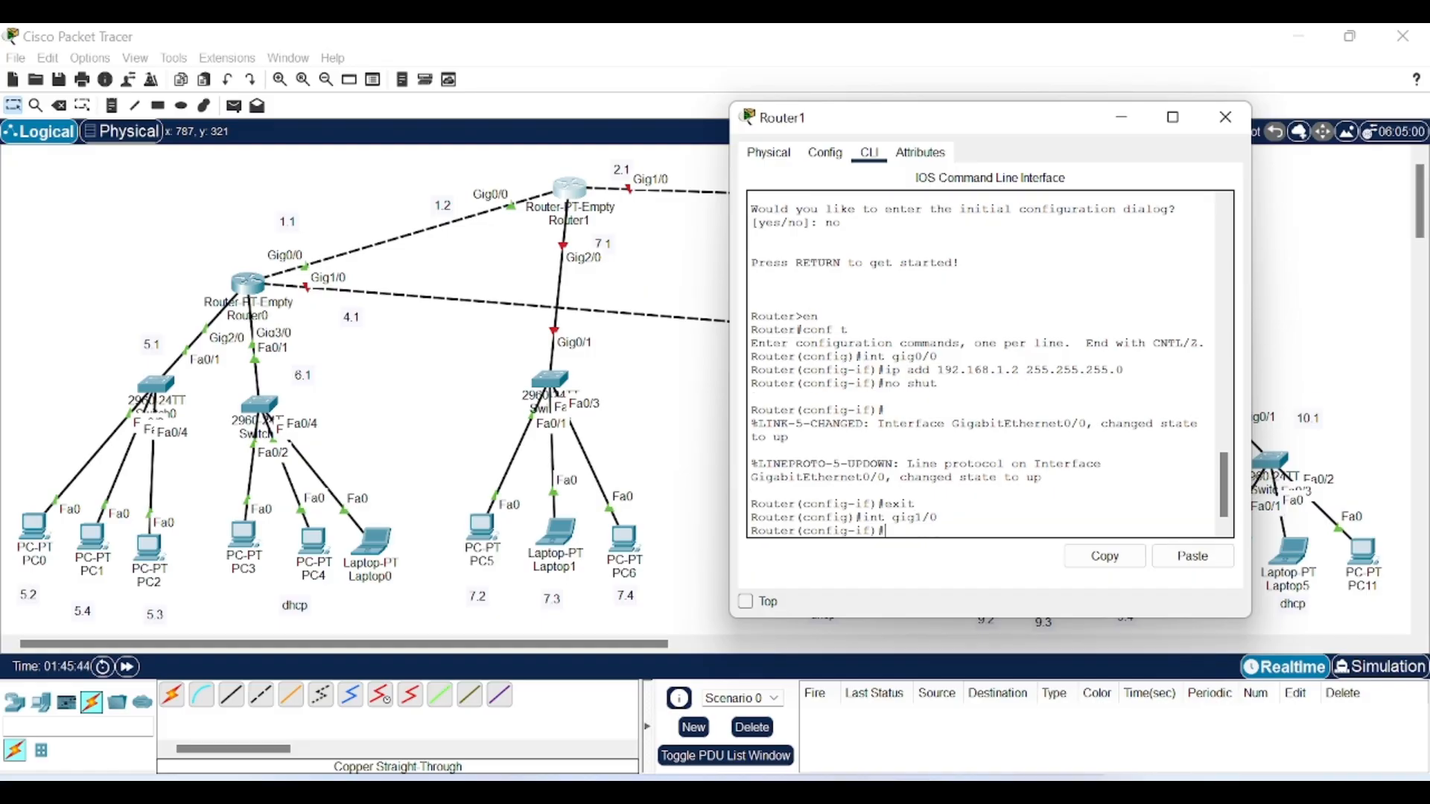
pyautogui.write('ip add 192.168.2.1')
pyautogui.click(1193, 557)
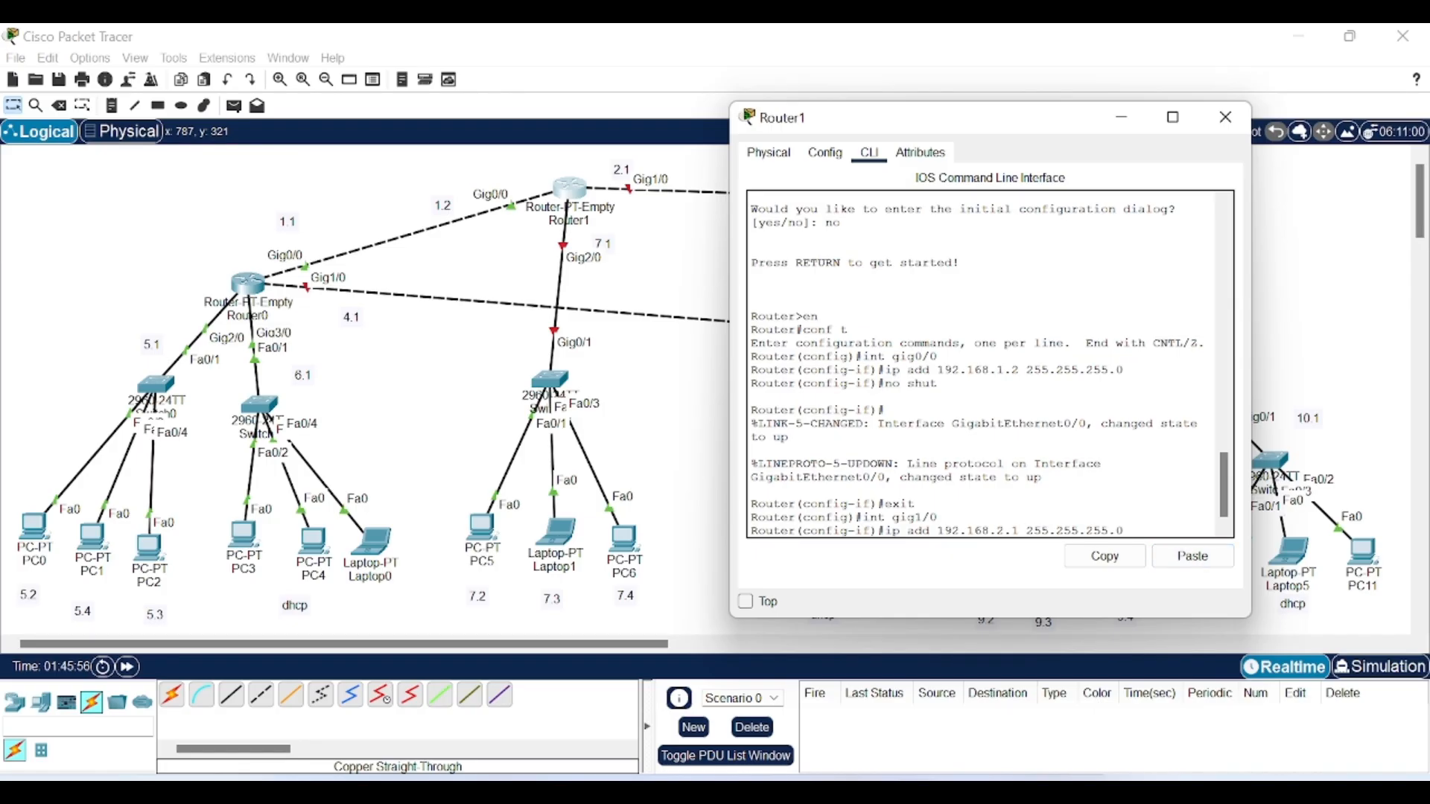
pyautogui.press('Return')
# Step: Enable Router1's gig1/0 interface with no shut and exit to global configuration mode
pyautogui.write('no s')
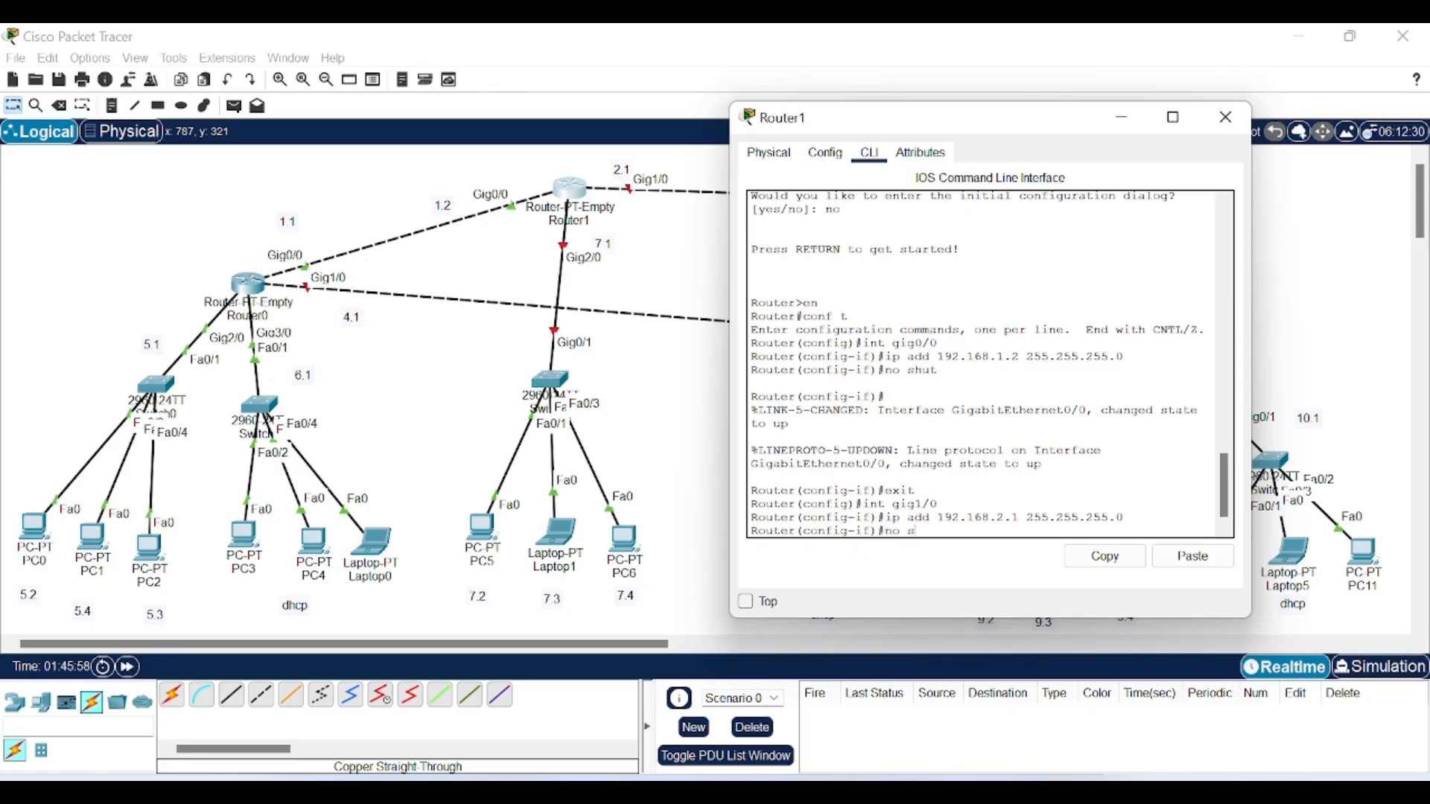
pyautogui.write('hut')
pyautogui.press('Return')
pyautogui.write('er(config-if)#e')
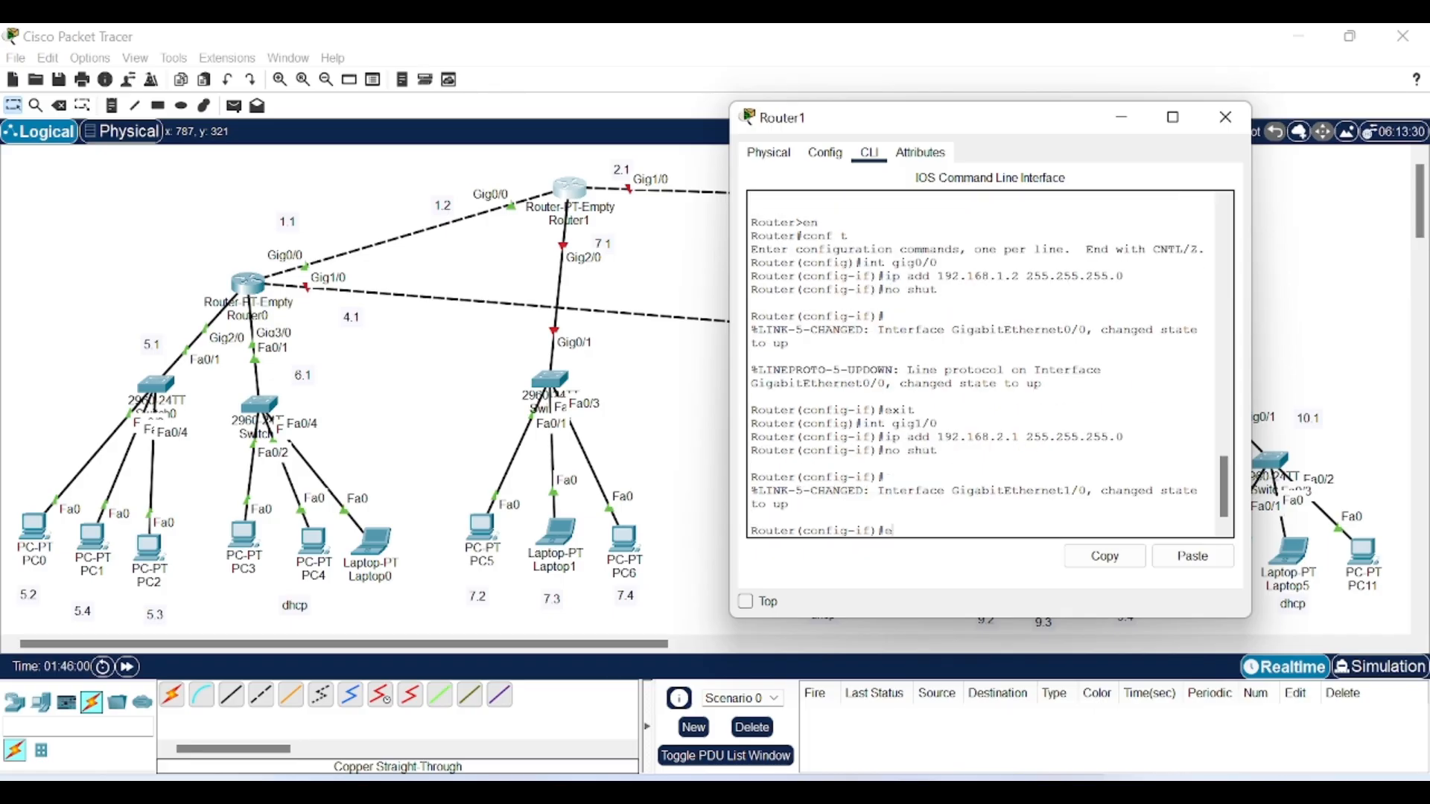
pyautogui.write('xit')
pyautogui.press('Return')
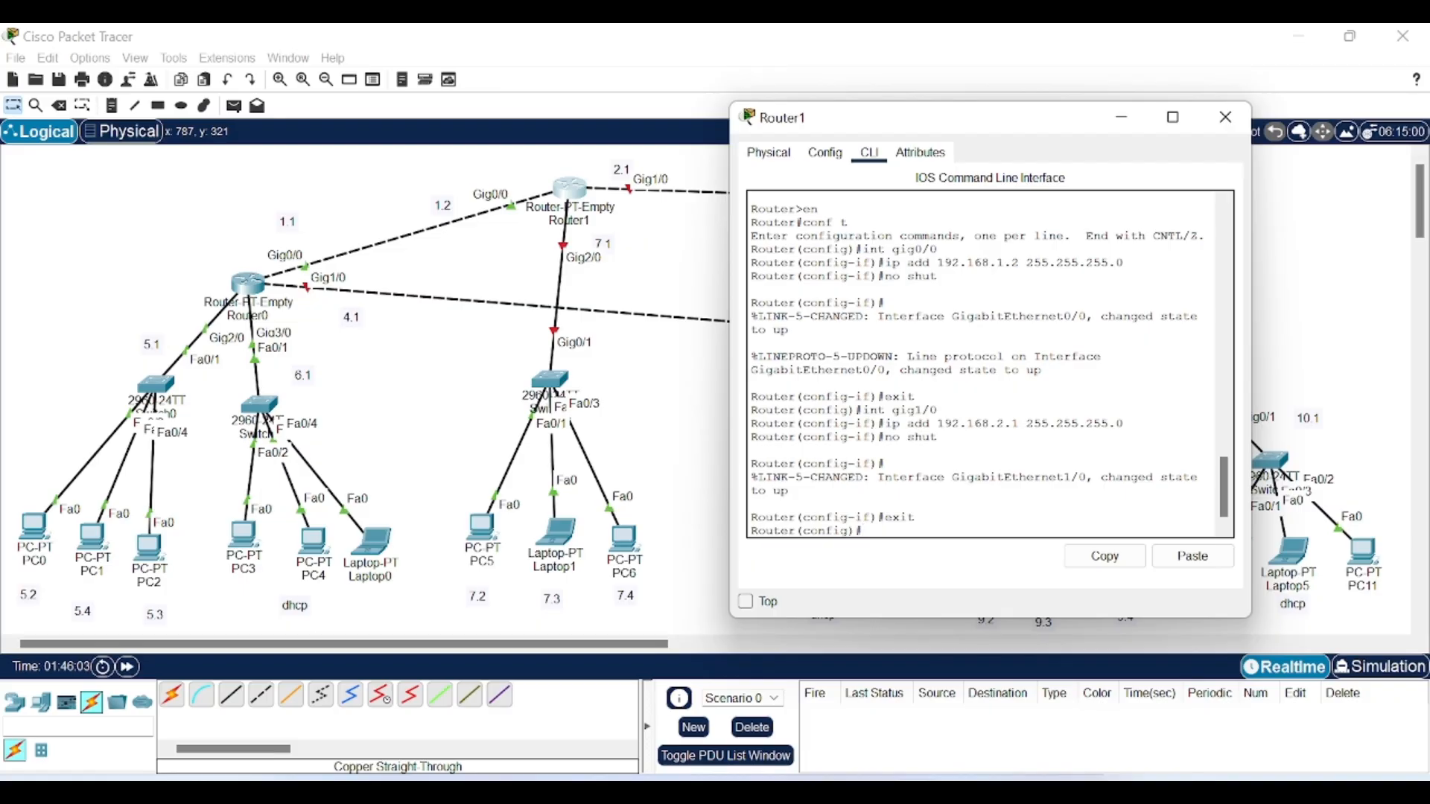
# Step: Assign 192.168.7.1 with mask 255.255.255.0 to Router1's gig2/0 interface, pasting the copied mask
pyautogui.write('int gig2/0 ip a')
pyautogui.press('BackSpace')
pyautogui.press('BackSpace')
pyautogui.press('Return')
pyautogui.write('ig-if)#i')
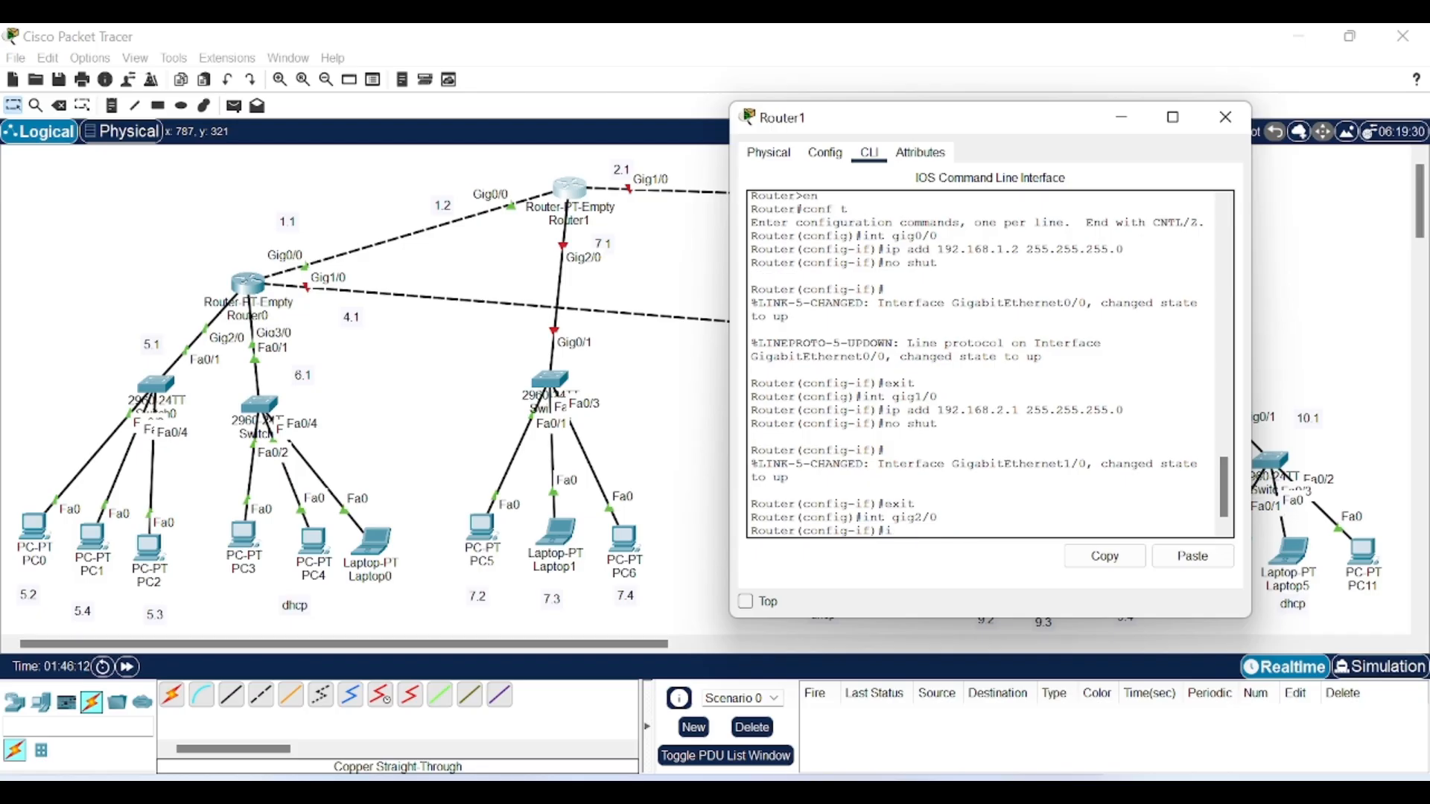
pyautogui.write('p add 192.168.7.1')
pyautogui.click(1193, 556)
pyautogui.press('Return')
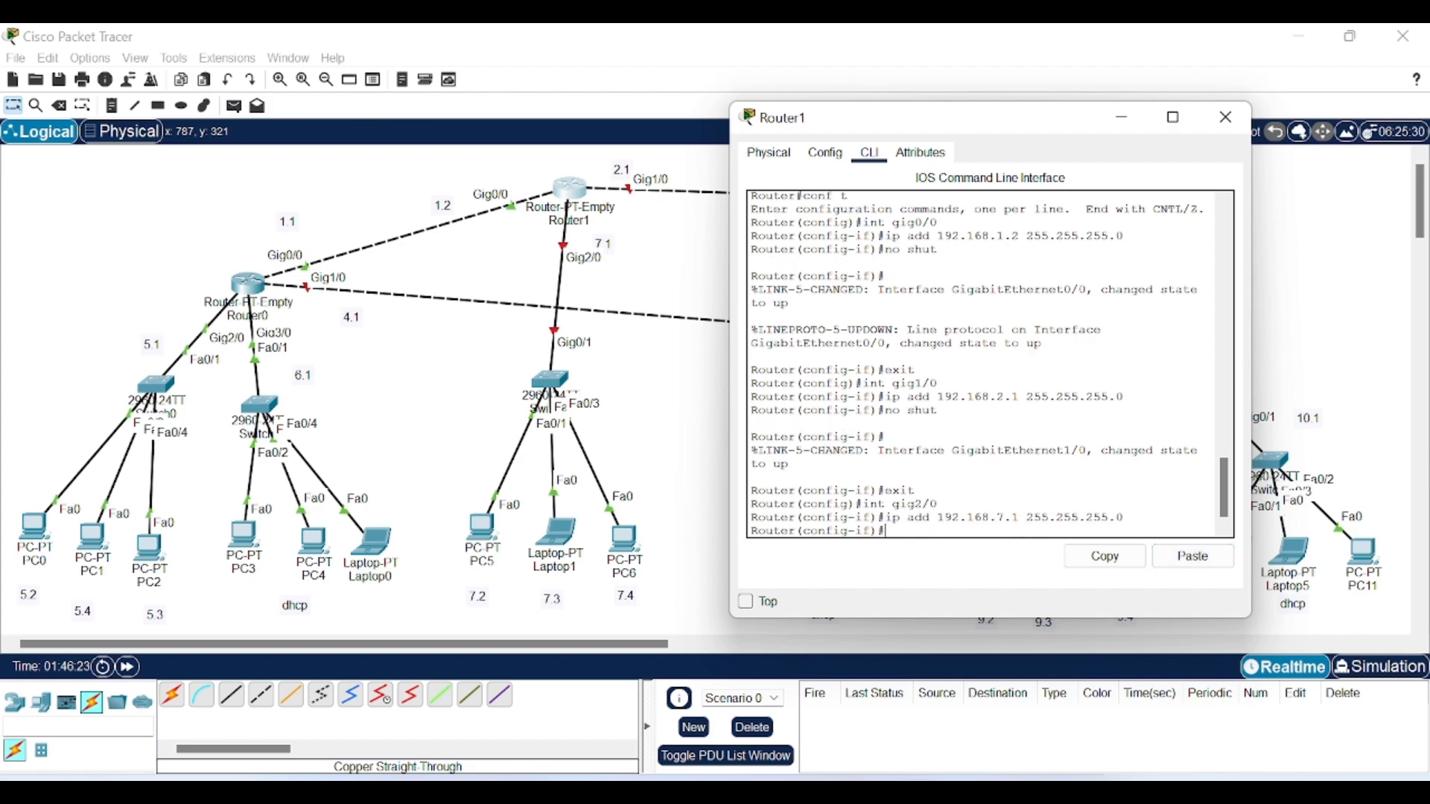
# Step: Enable Router1's gig2/0 interface with no shut and exit to global configuration mode
pyautogui.write('no shut')
pyautogui.press('Return')
pyautogui.write('exit')
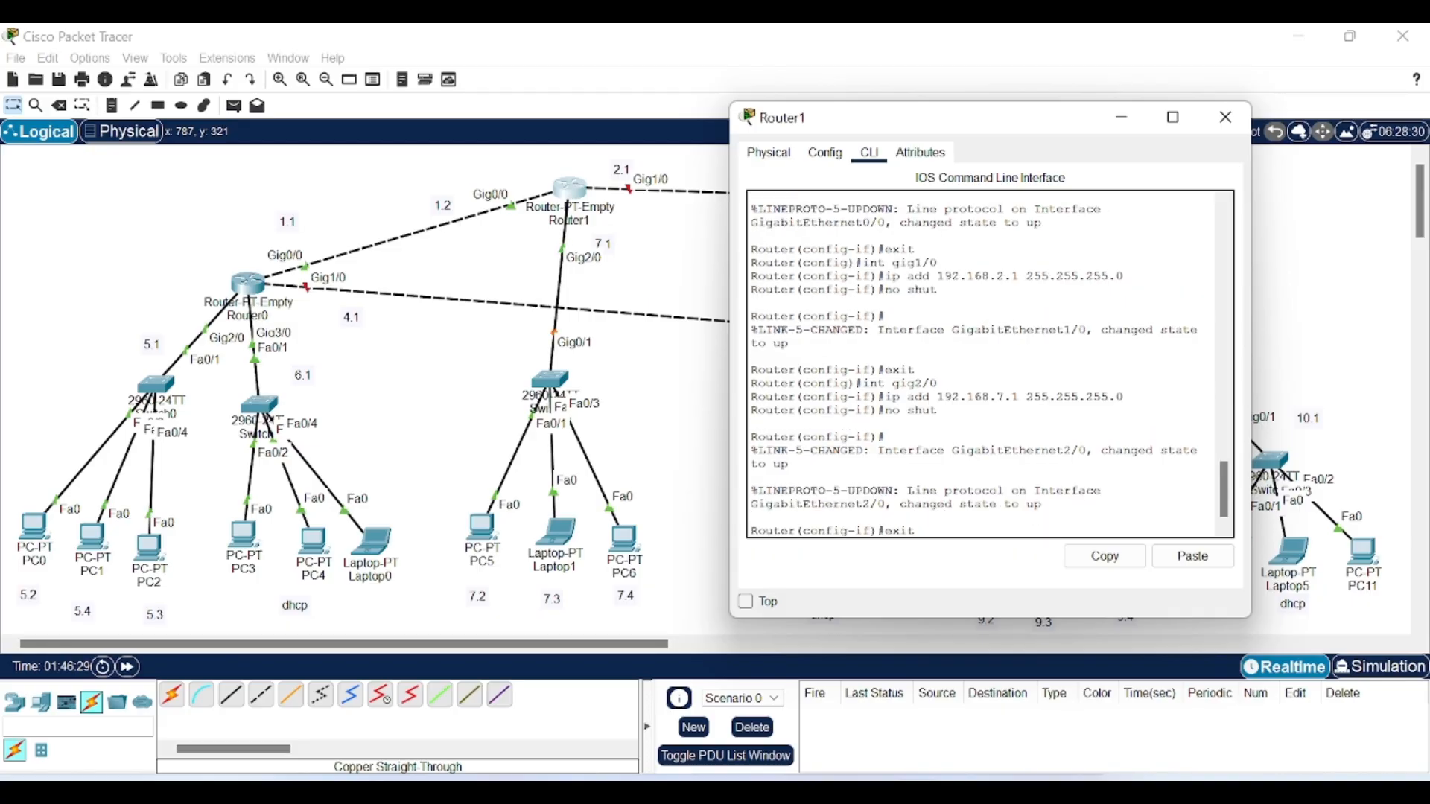
pyautogui.press('Return')
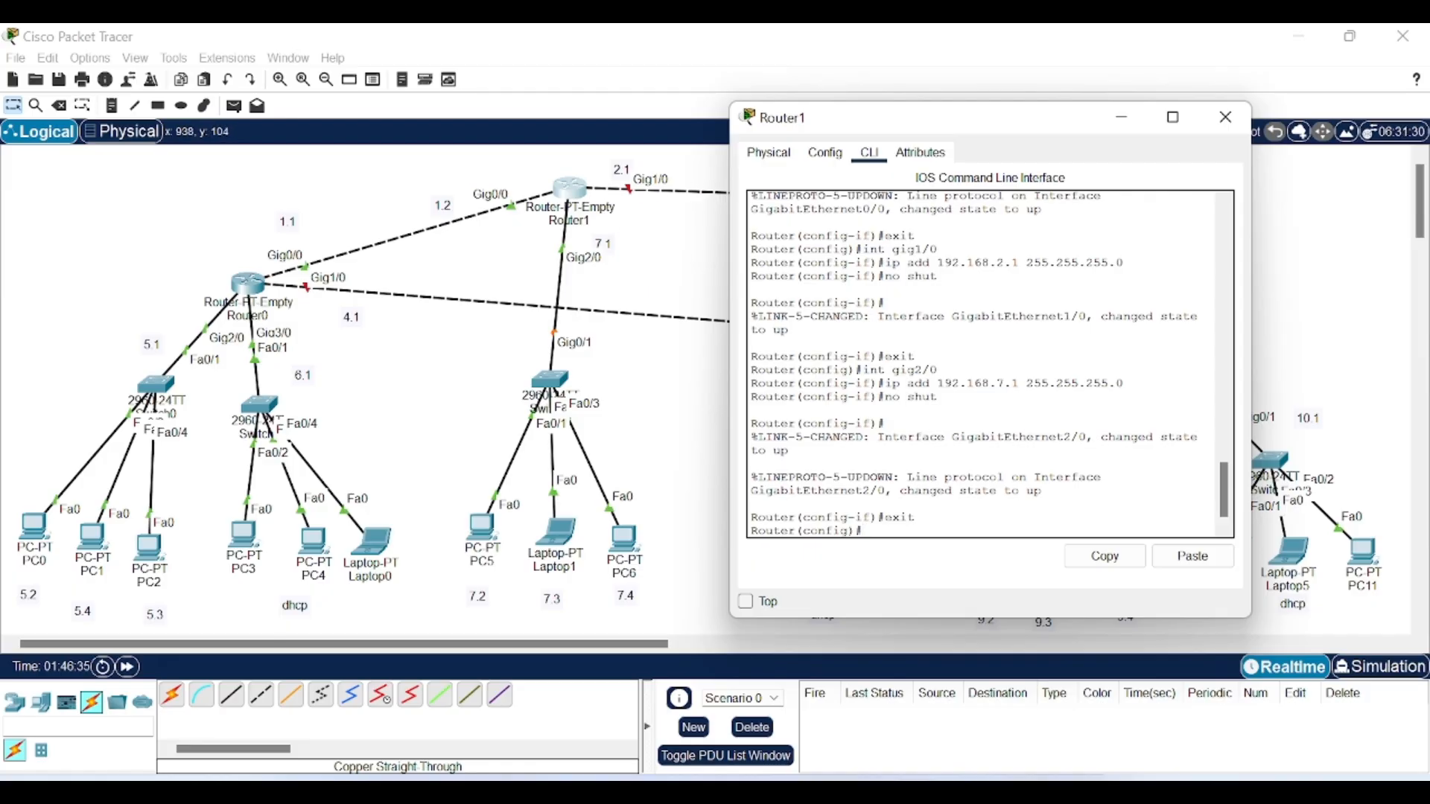
# Step: Review the IP addresses entered for Router1's gig1/0 and gig0/0 interfaces in the command history
pyautogui.scroll(1, 983, 365)
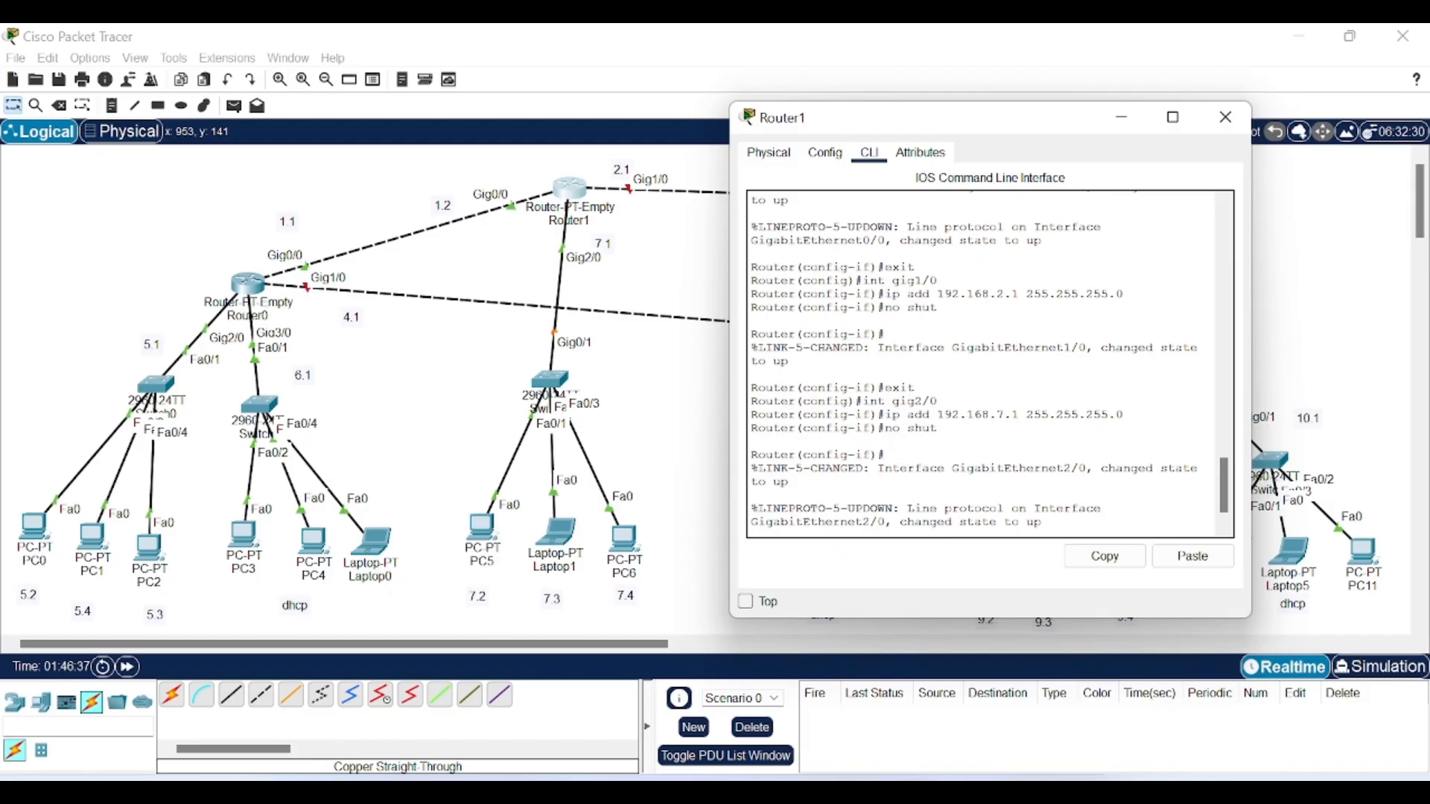
pyautogui.moveTo(937, 294); pyautogui.dragTo(1041, 295)
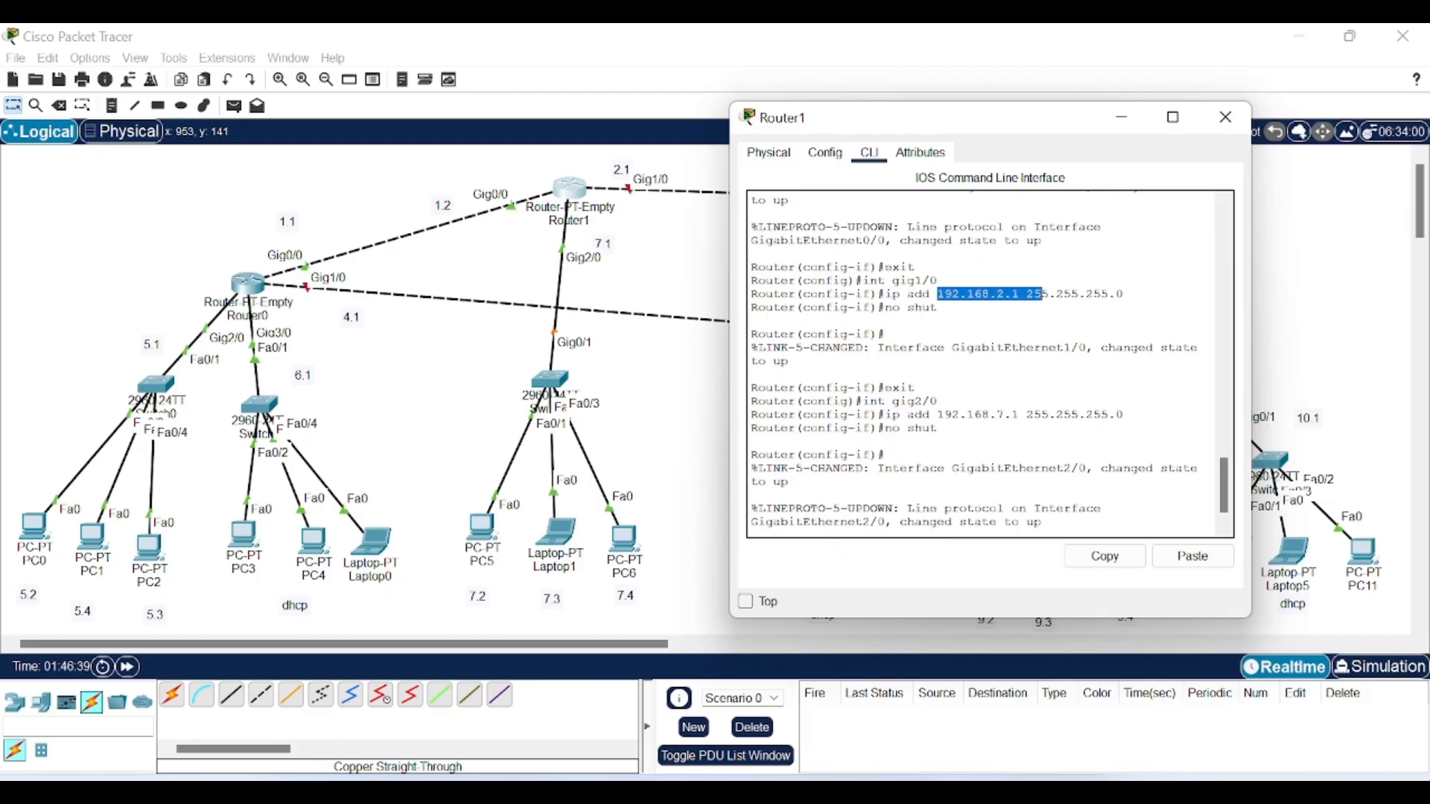
pyautogui.scroll(2, 1041, 294)
pyautogui.moveTo(931, 215); pyautogui.dragTo(1041, 215)
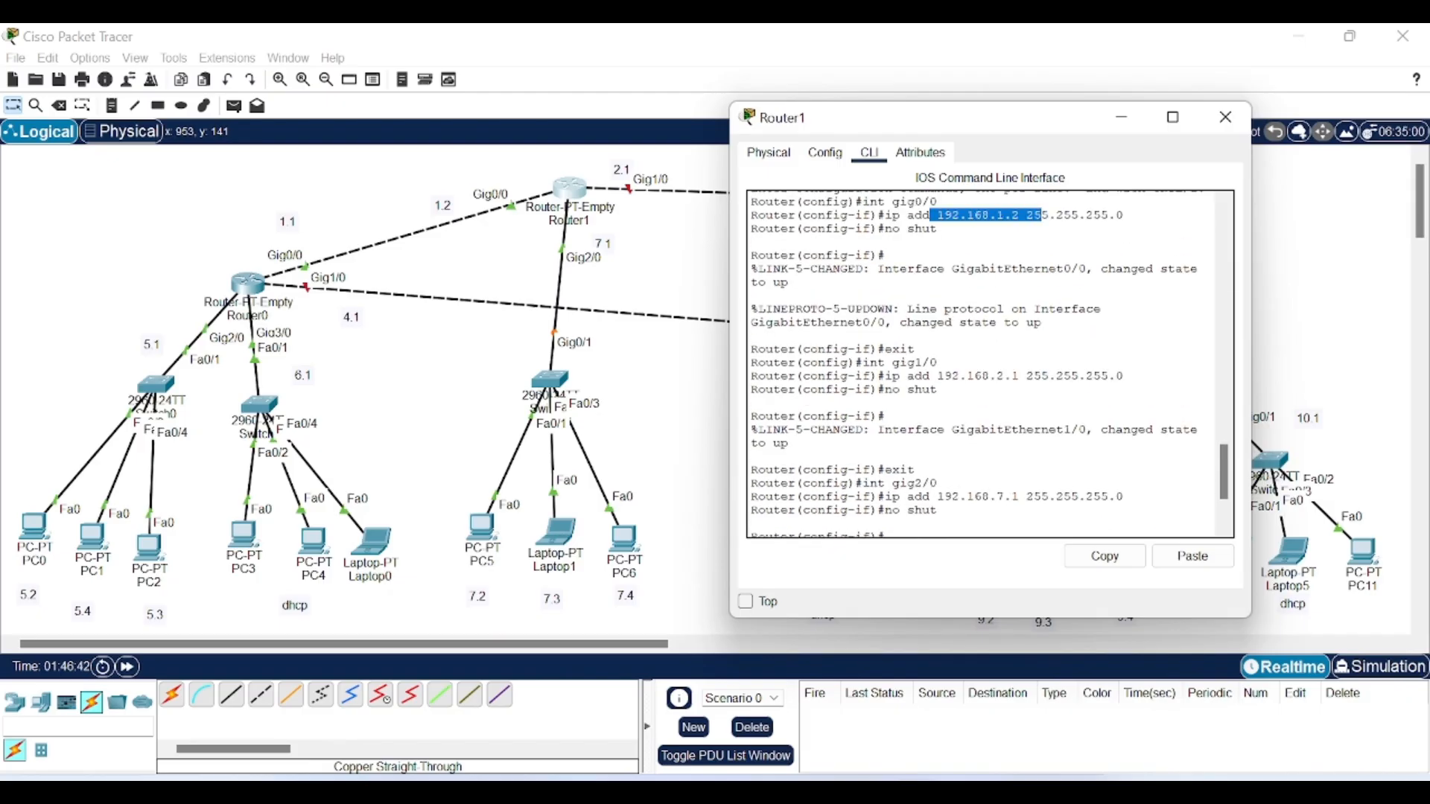
# Step: Review the IP address entered for Router1's gig2/0 interface and minimize Router1's window
pyautogui.scroll(-3, 983, 365)
pyautogui.moveTo(944, 380); pyautogui.dragTo(1005, 380)
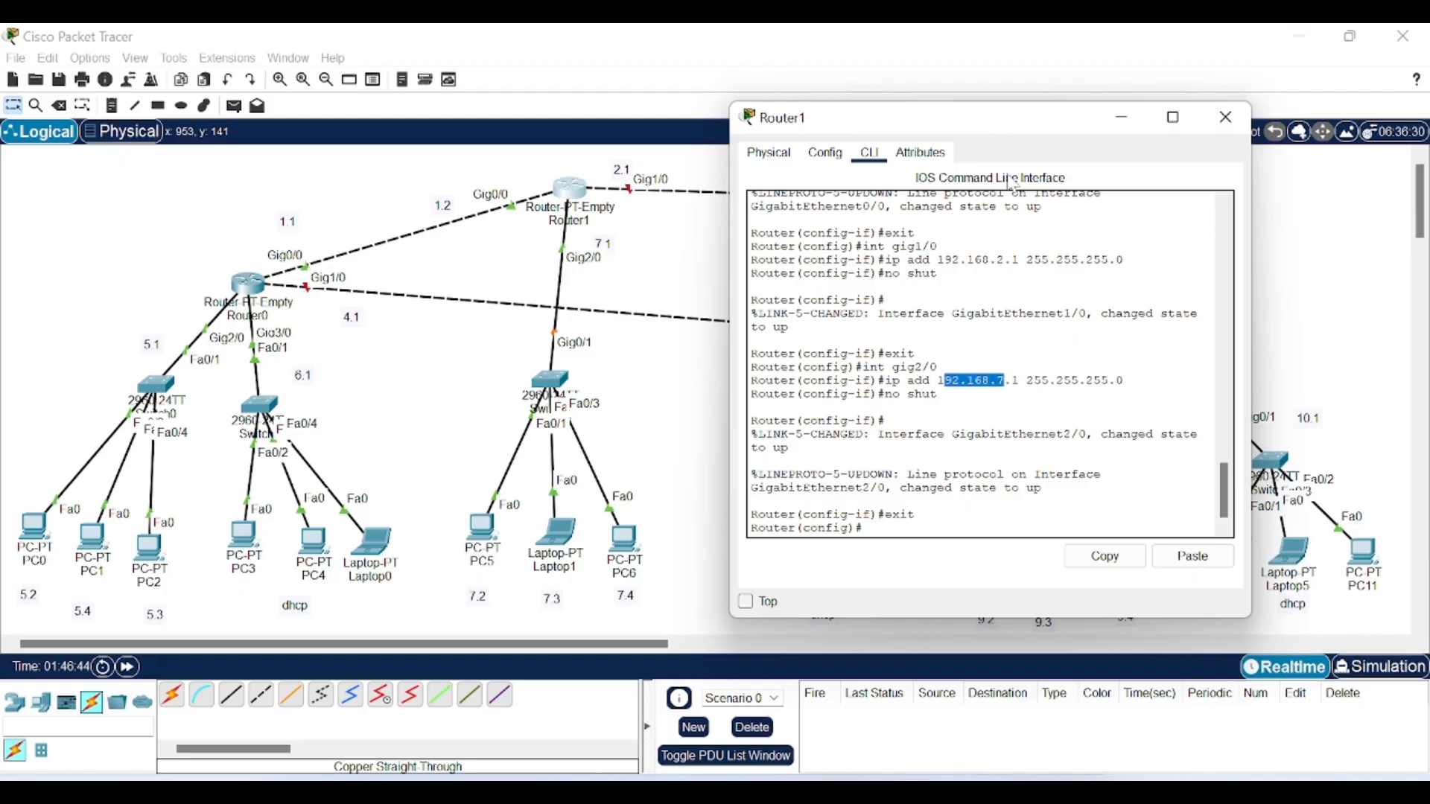
pyautogui.click(1122, 117)
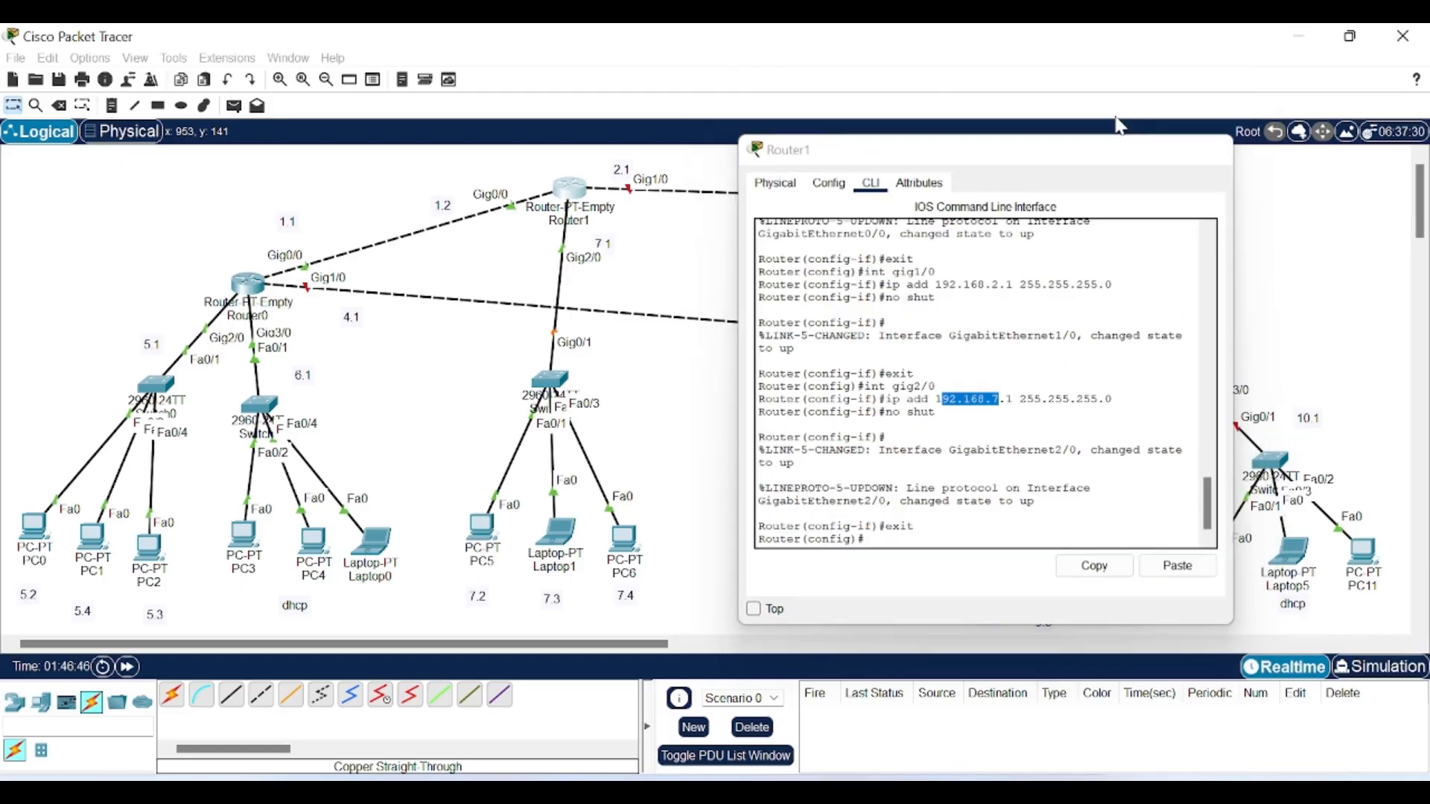
# Step: Change the label beside Router2's Gig1/0 port to 2.2 and reposition labels 3.1 and 8.1 near its Gig0/0 and Gig2/0 ports
pyautogui.click(870, 201)
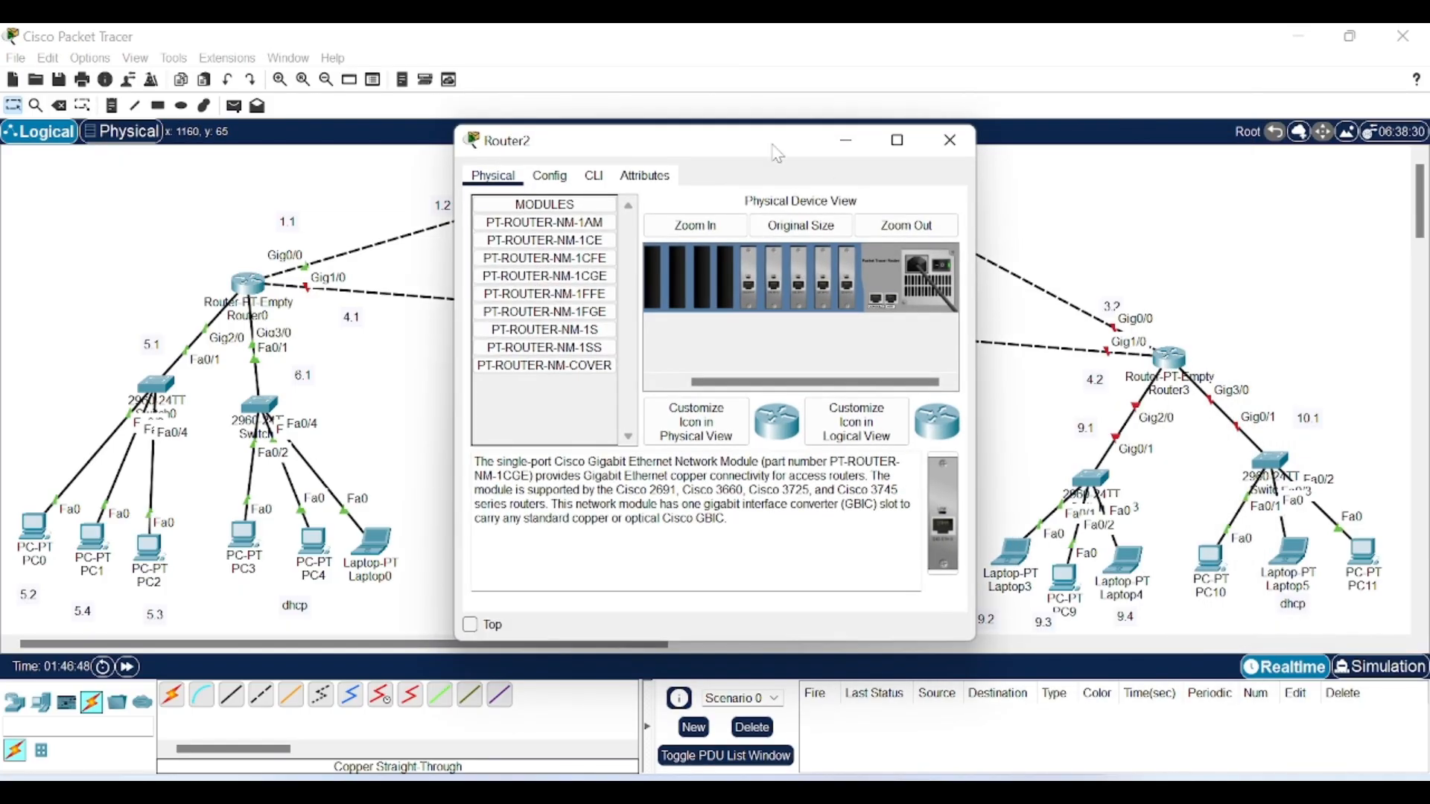
pyautogui.moveTo(761, 147); pyautogui.dragTo(386, 167)
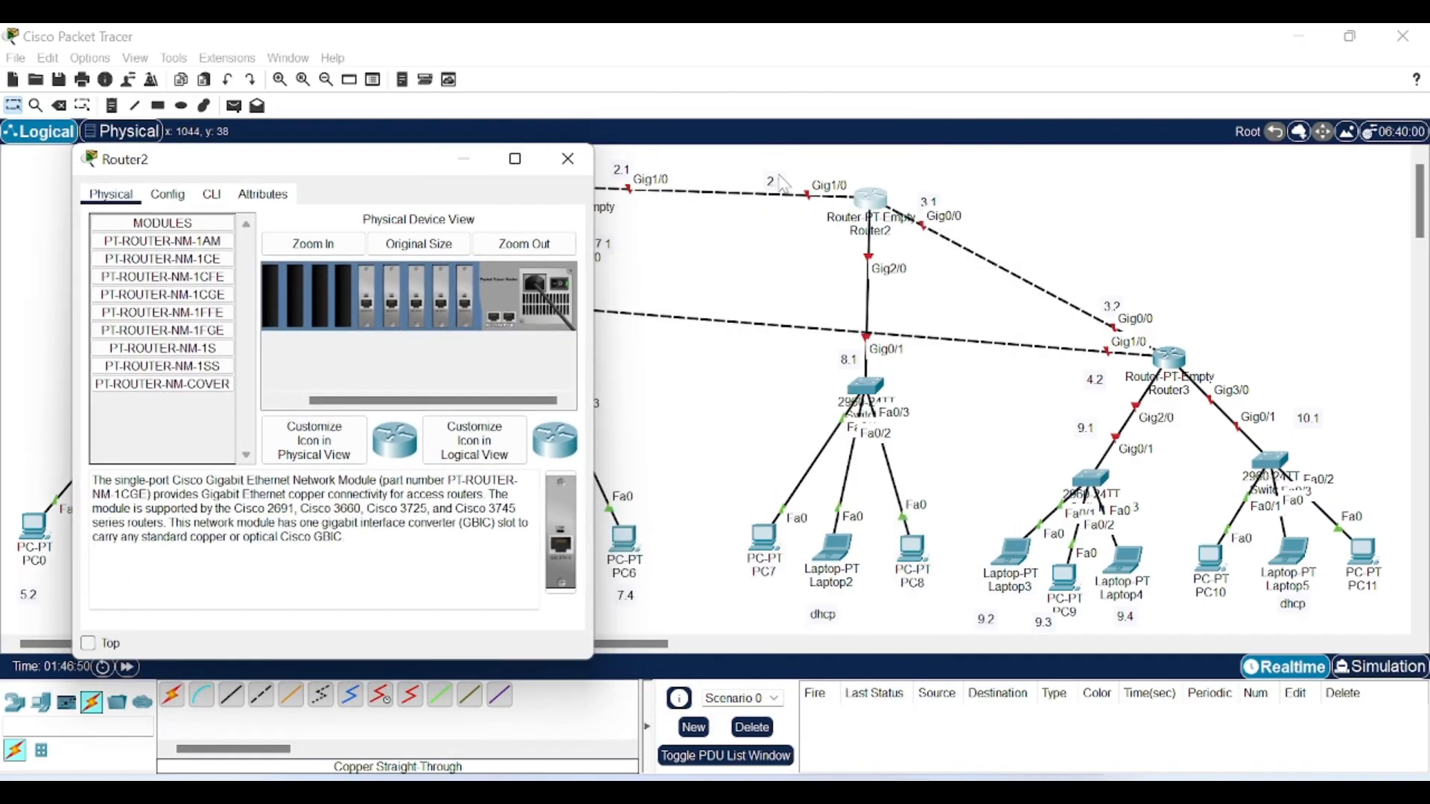
pyautogui.click(777, 192)
pyautogui.doubleClick(774, 183)
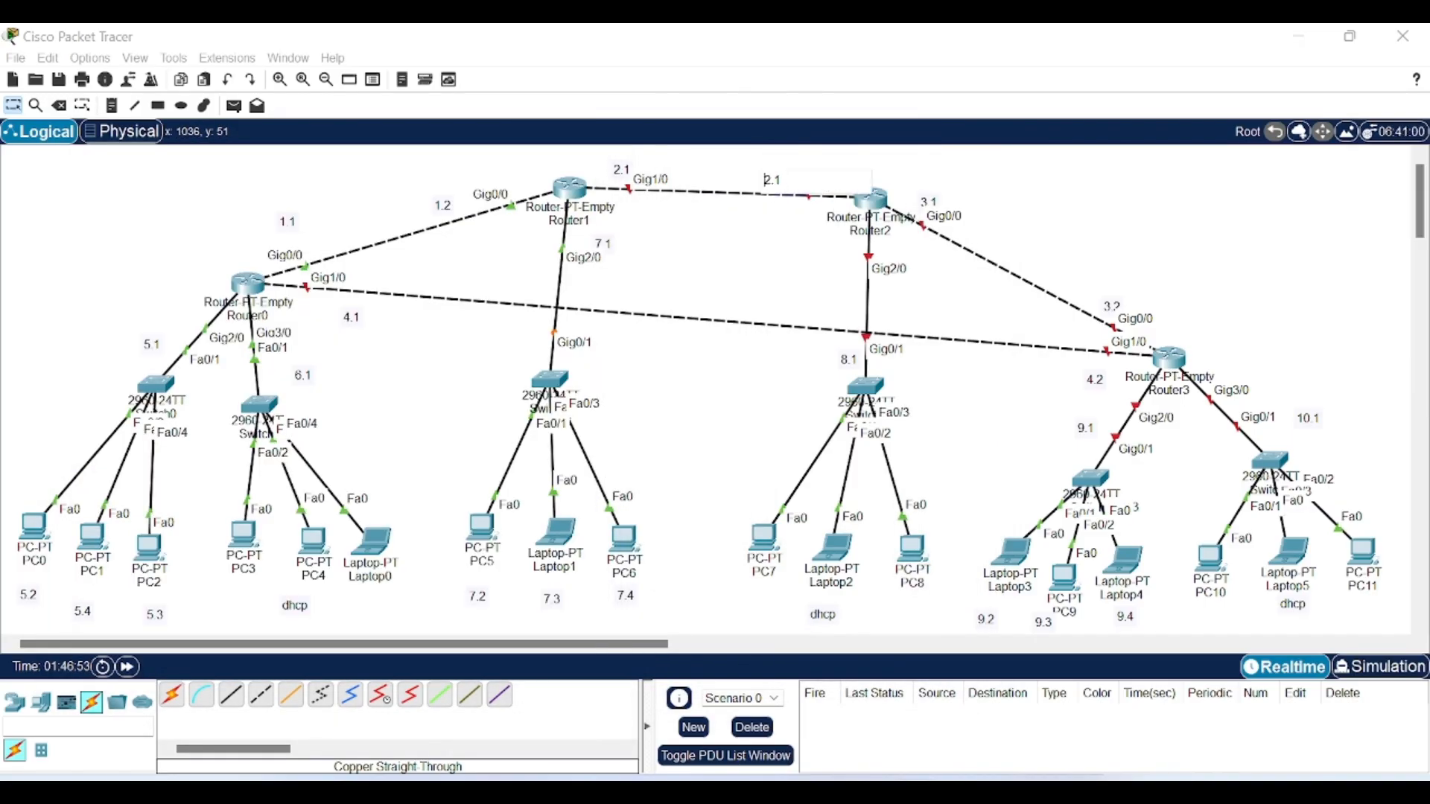
pyautogui.press('BackSpace')
pyautogui.write('2')
pyautogui.click(745, 274)
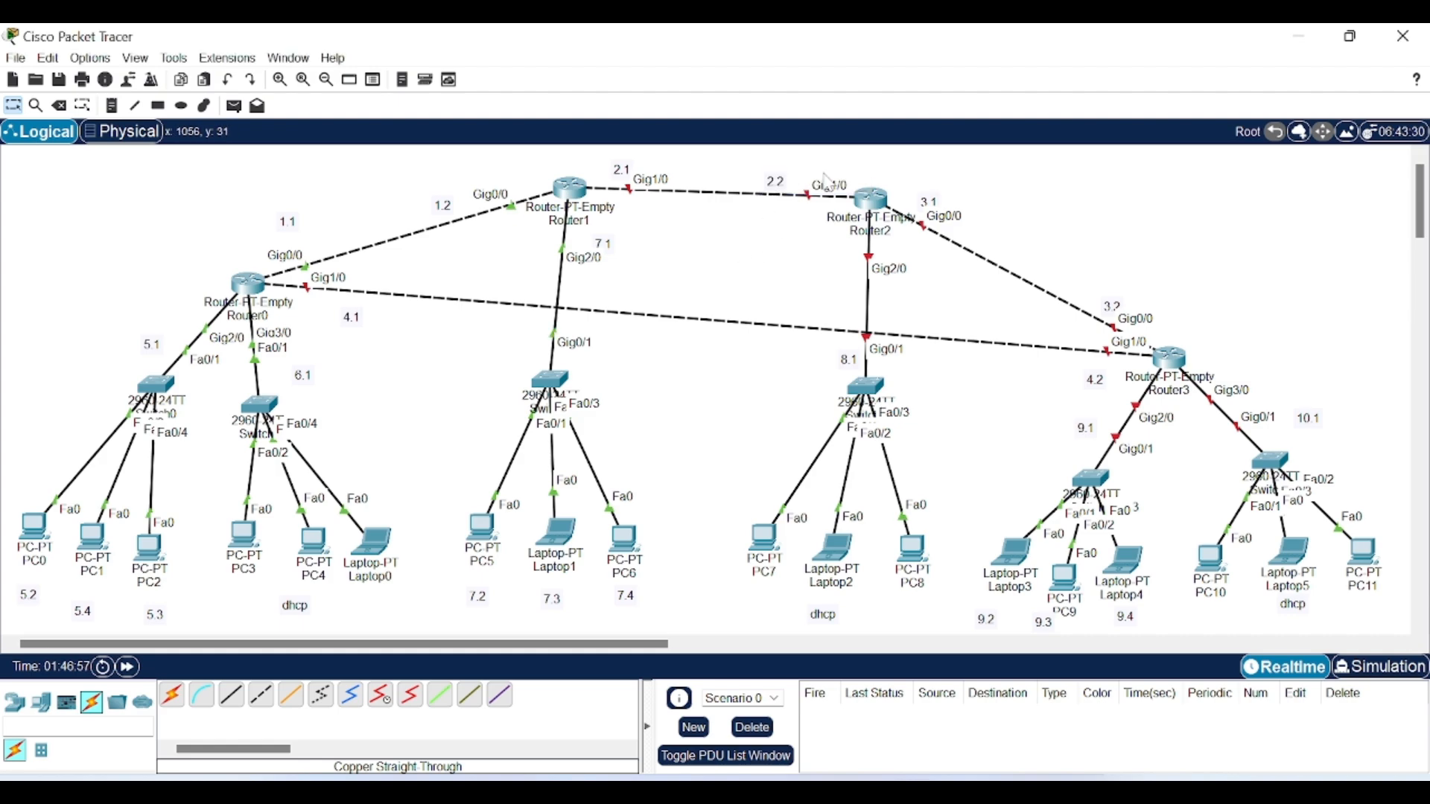
pyautogui.moveTo(933, 202); pyautogui.dragTo(952, 189)
pyautogui.moveTo(847, 355); pyautogui.dragTo(843, 264)
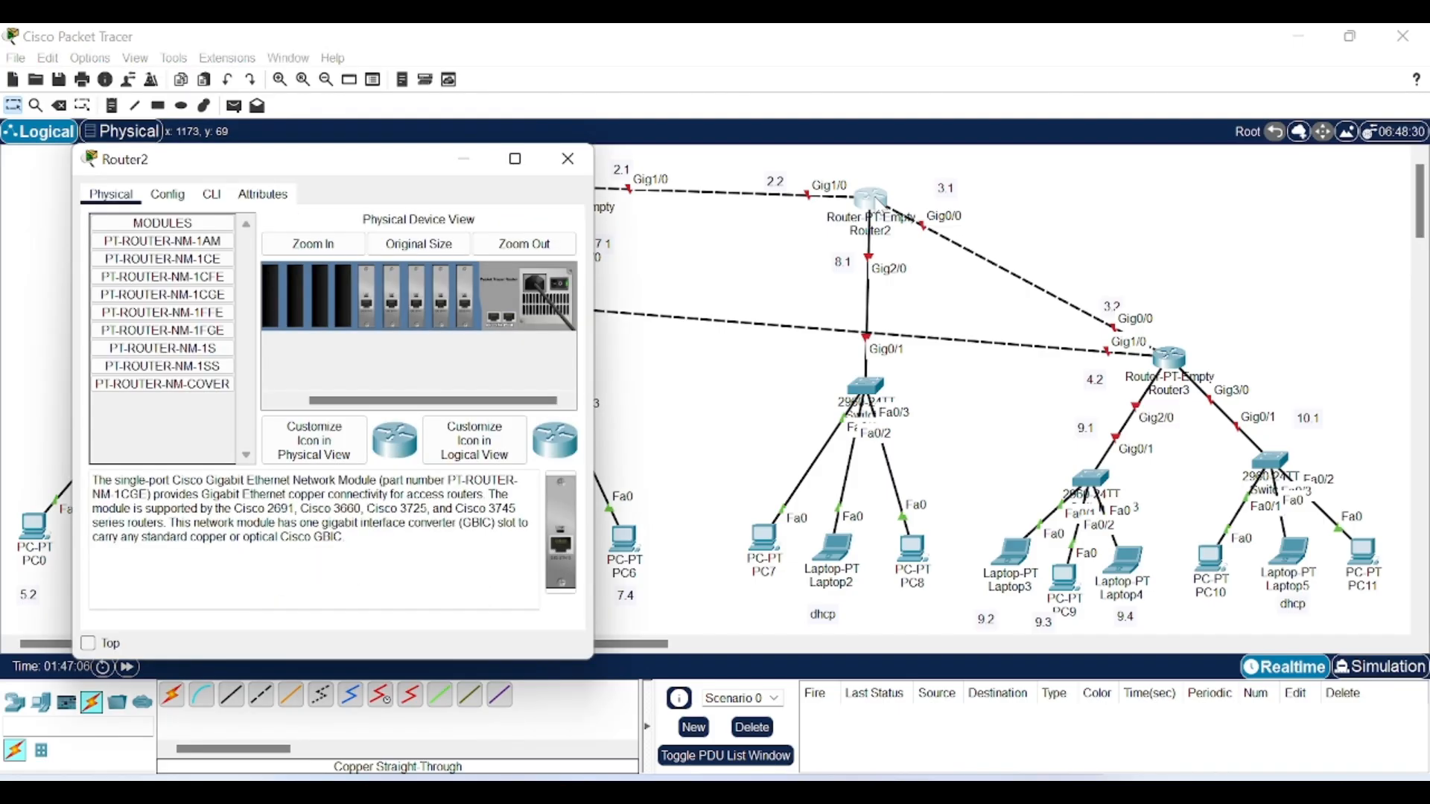
# Step: Open Router2's command line, decline the initial configuration dialog and enter global configuration mode with en and conf t
pyautogui.click(868, 199)
pyautogui.moveTo(308, 161); pyautogui.dragTo(364, 156)
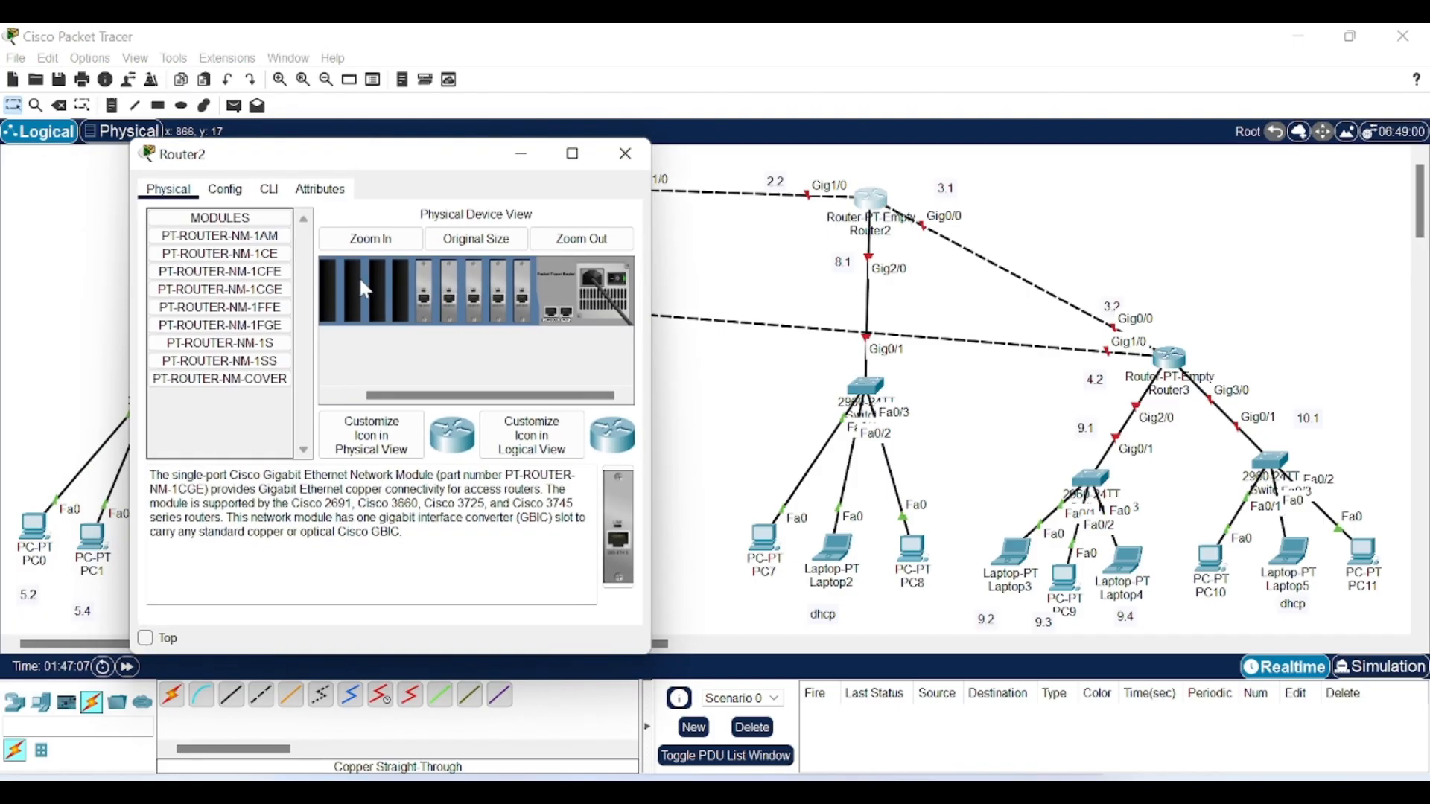
pyautogui.click(268, 190)
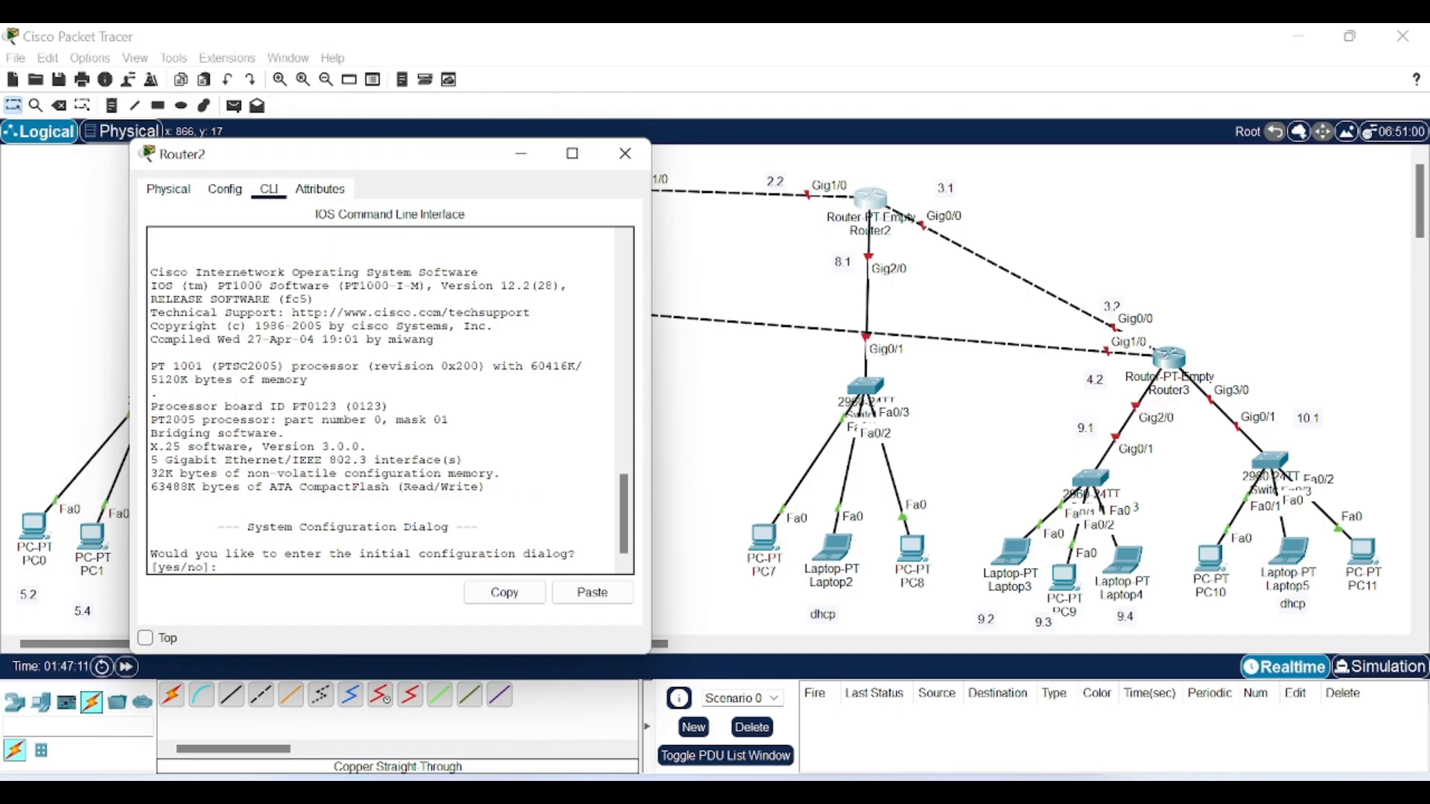
pyautogui.write('no')
pyautogui.press('Return')
pyautogui.press('Return')
pyautogui.write('en')
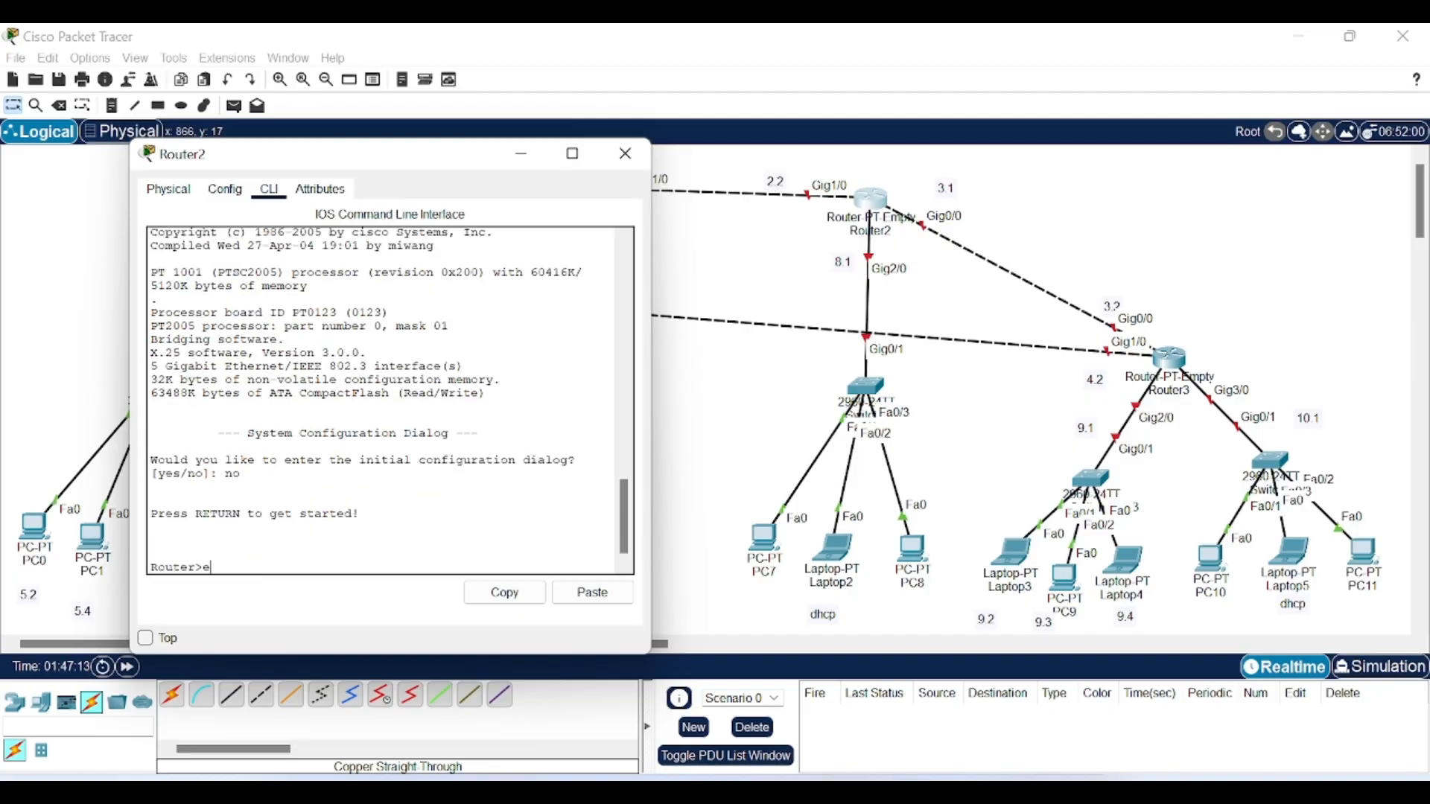
pyautogui.press('Return')
pyautogui.write('conf t')
pyautogui.press('Return')
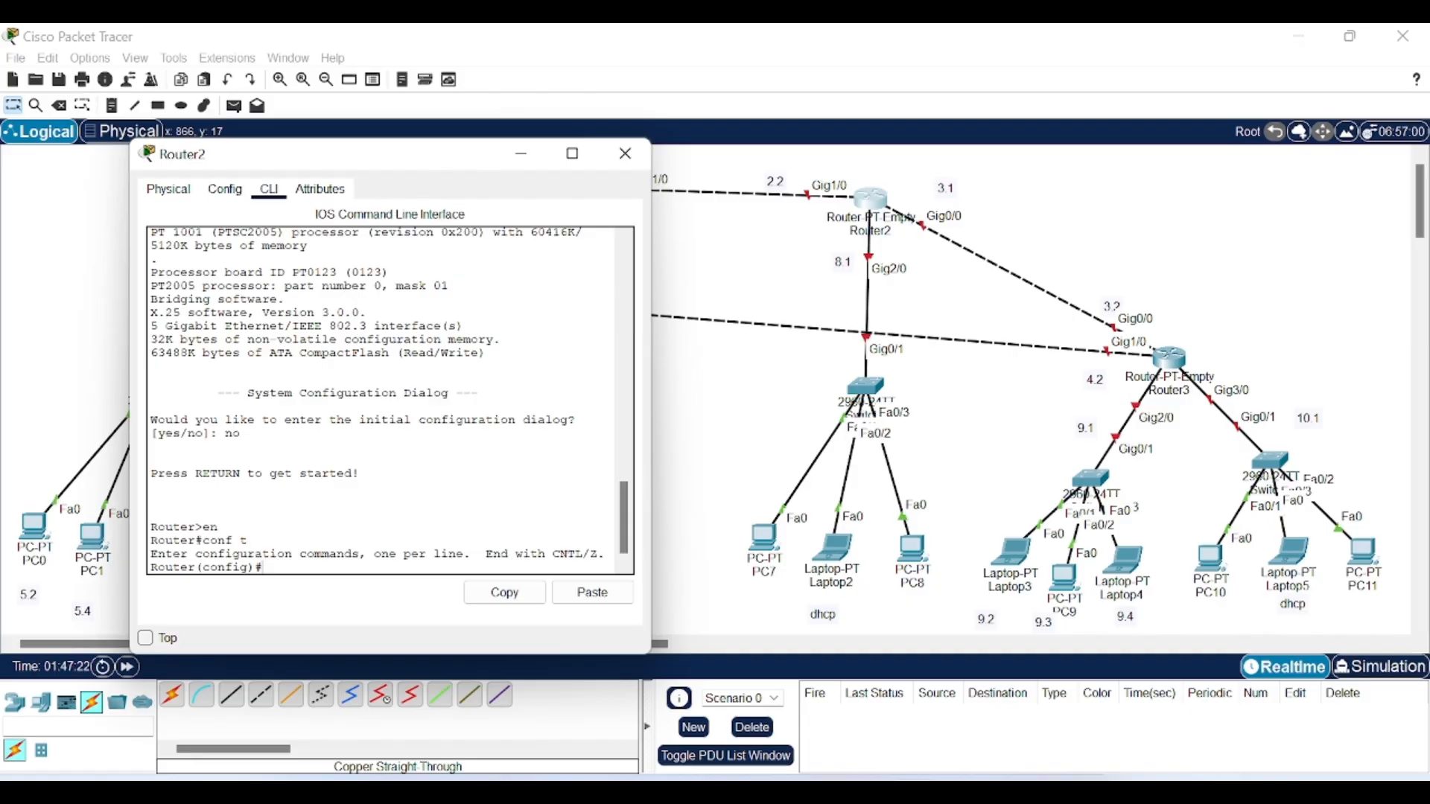
# Step: Assign 192.168.3.1 with mask 255.255.255.0 to Router2's gig0/0 interface, pasting the copied mask
pyautogui.write('int gig0/0')
pyautogui.press('Return')
pyautogui.write('ip add')
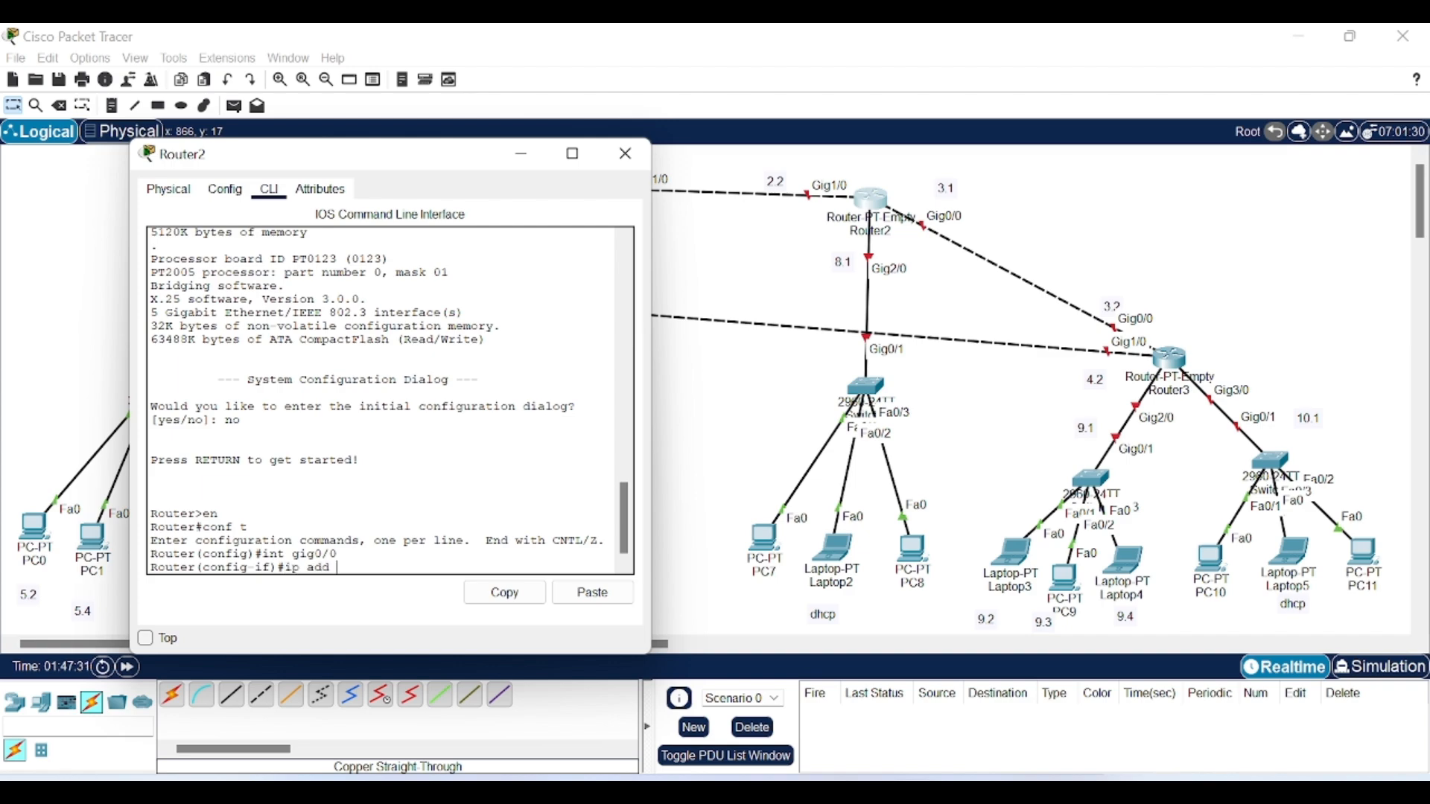
pyautogui.write(' 192.168.3.1')
pyautogui.click(594, 593)
pyautogui.press('Return')
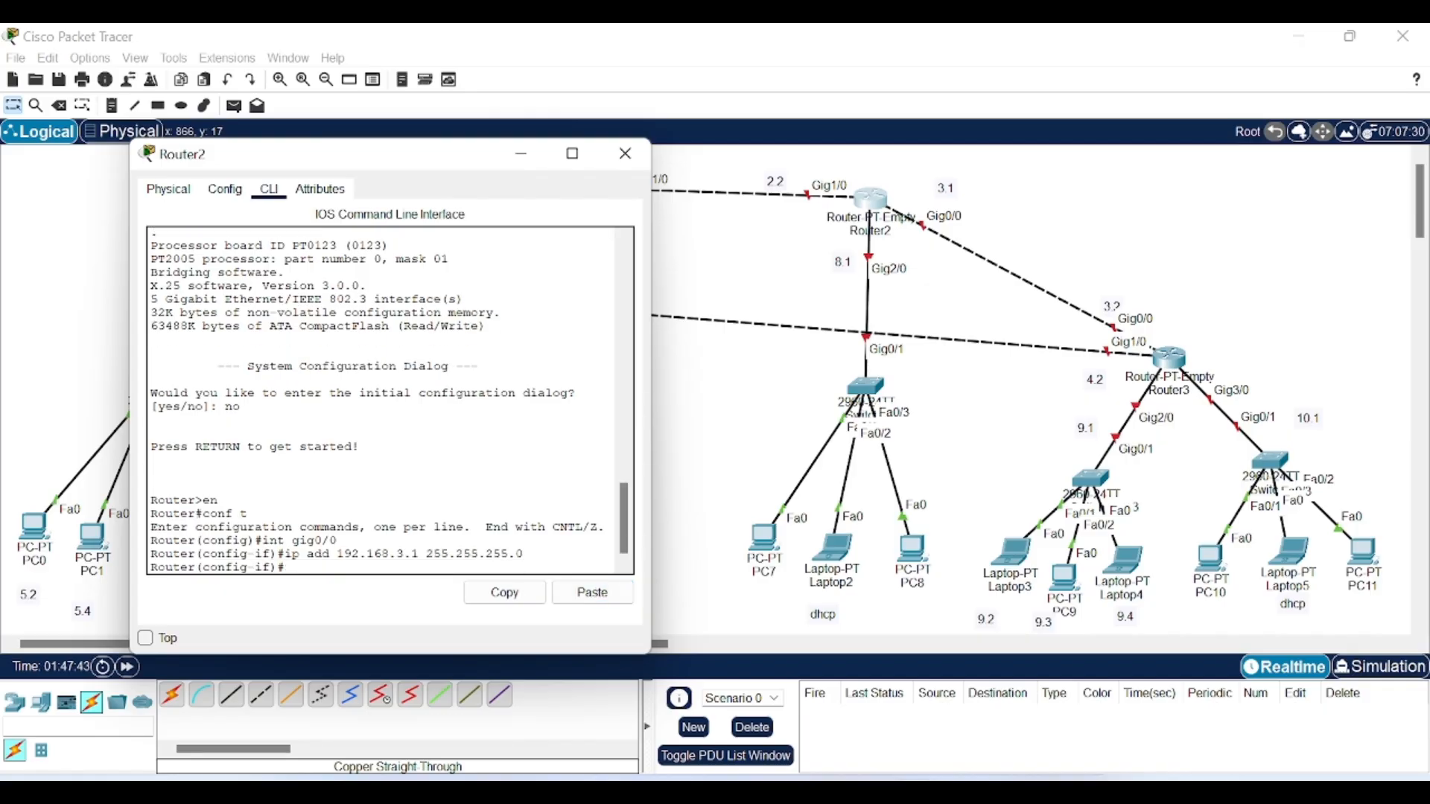
# Step: Enable Router2's gig0/0 interface with no shut and exit to global configuration mode
pyautogui.write('no shut')
pyautogui.press('Return')
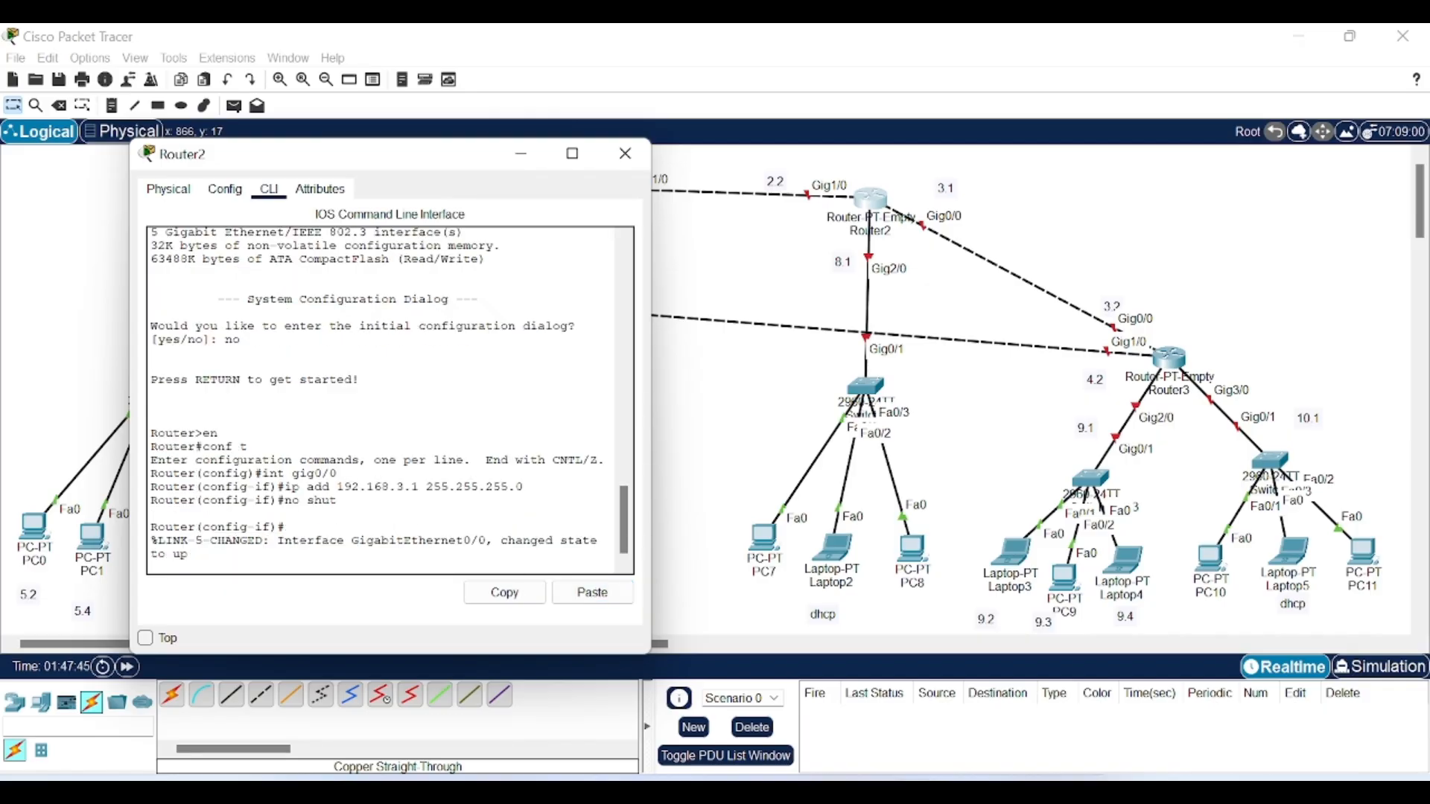
pyautogui.press('Return')
pyautogui.write('exit')
pyautogui.press('Return')
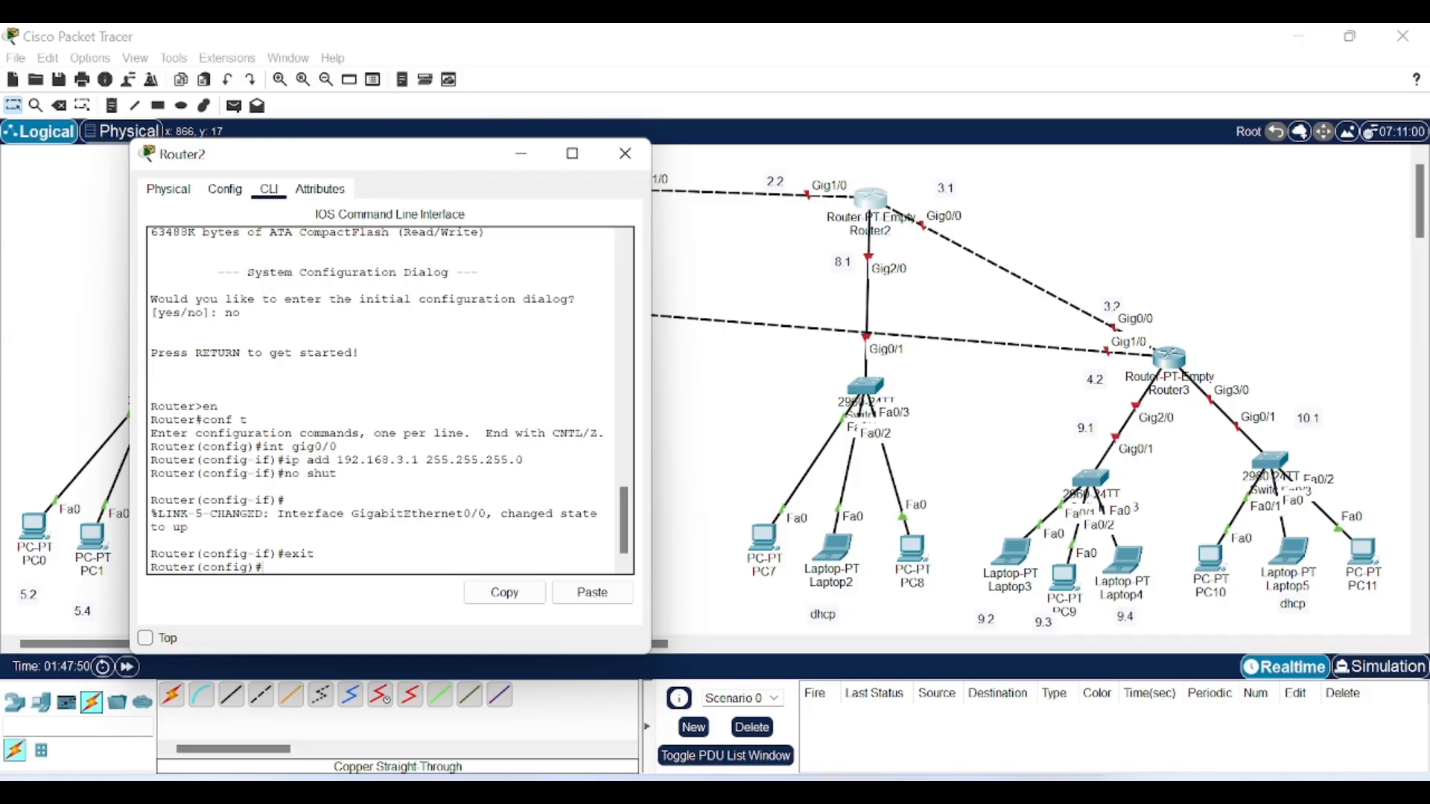
# Step: Assign 192.168.2.2 with mask 255.255.255.0 to Router2's gig1/0 interface, pasting the copied mask
pyautogui.write('int gig')
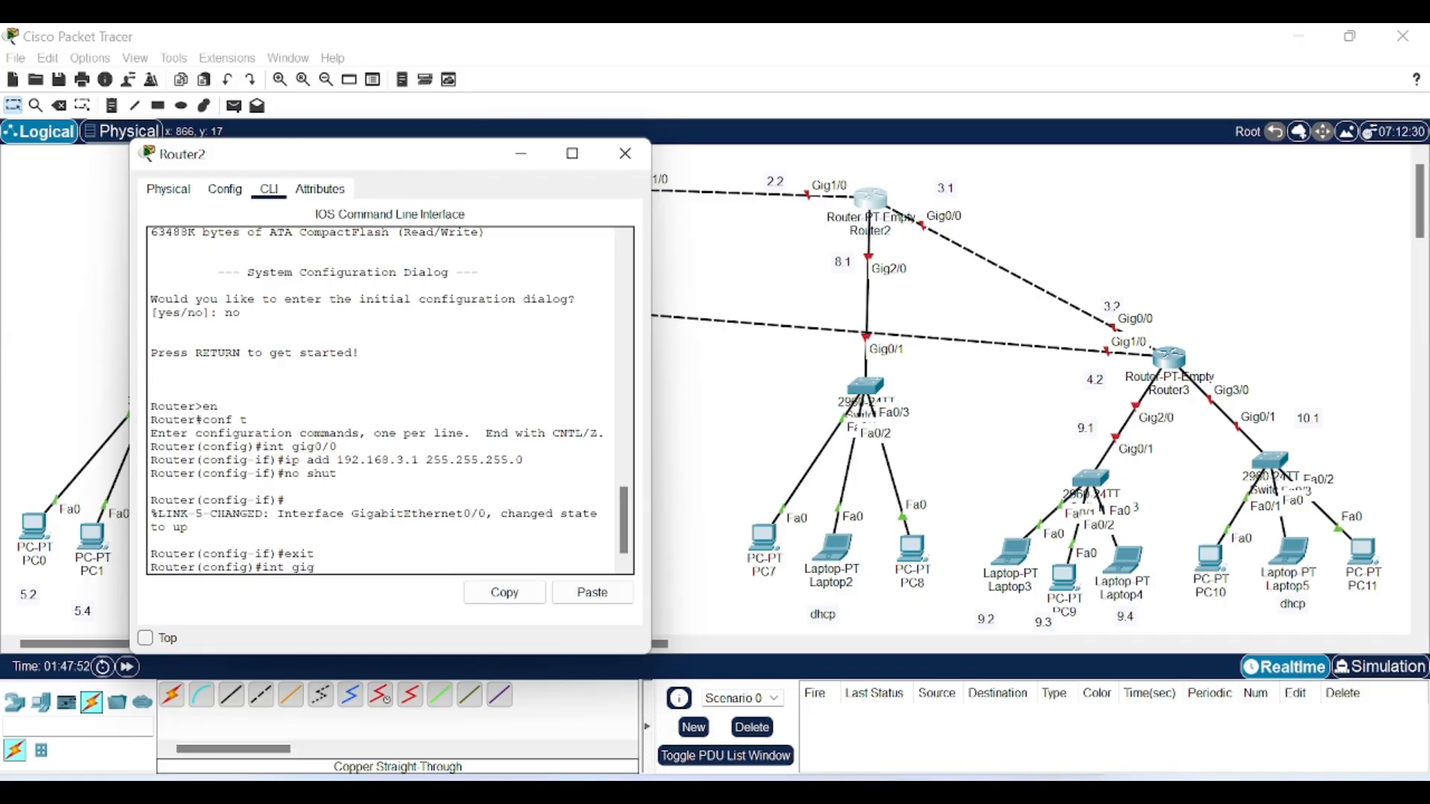
pyautogui.write('1/0')
pyautogui.press('Return')
pyautogui.write('ip add')
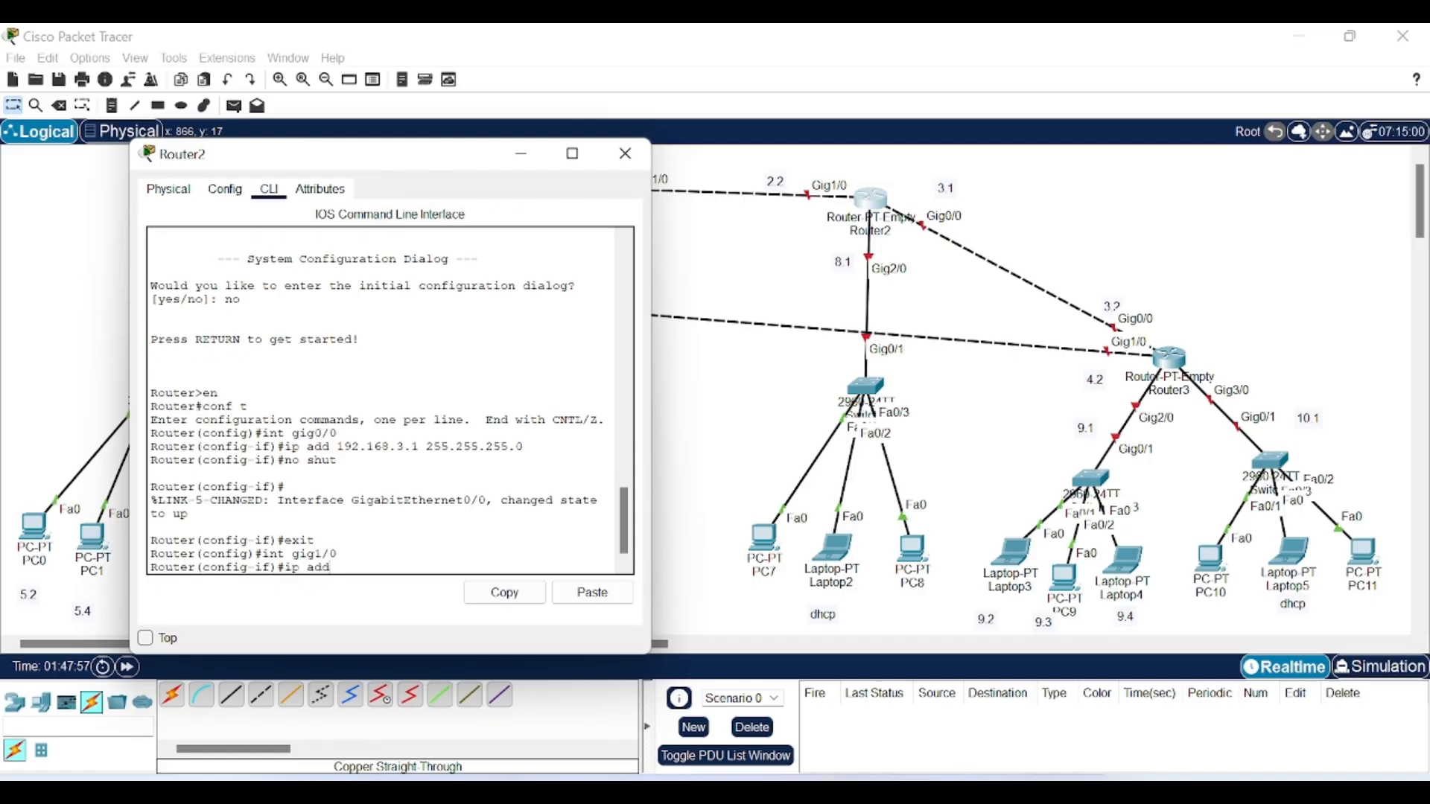
pyautogui.write(' 192.168.2.2')
pyautogui.click(605, 594)
pyautogui.press('Return')
# Step: Enable Router2's gig1/0 interface with no shut and exit to global configuration mode
pyautogui.write('no shut')
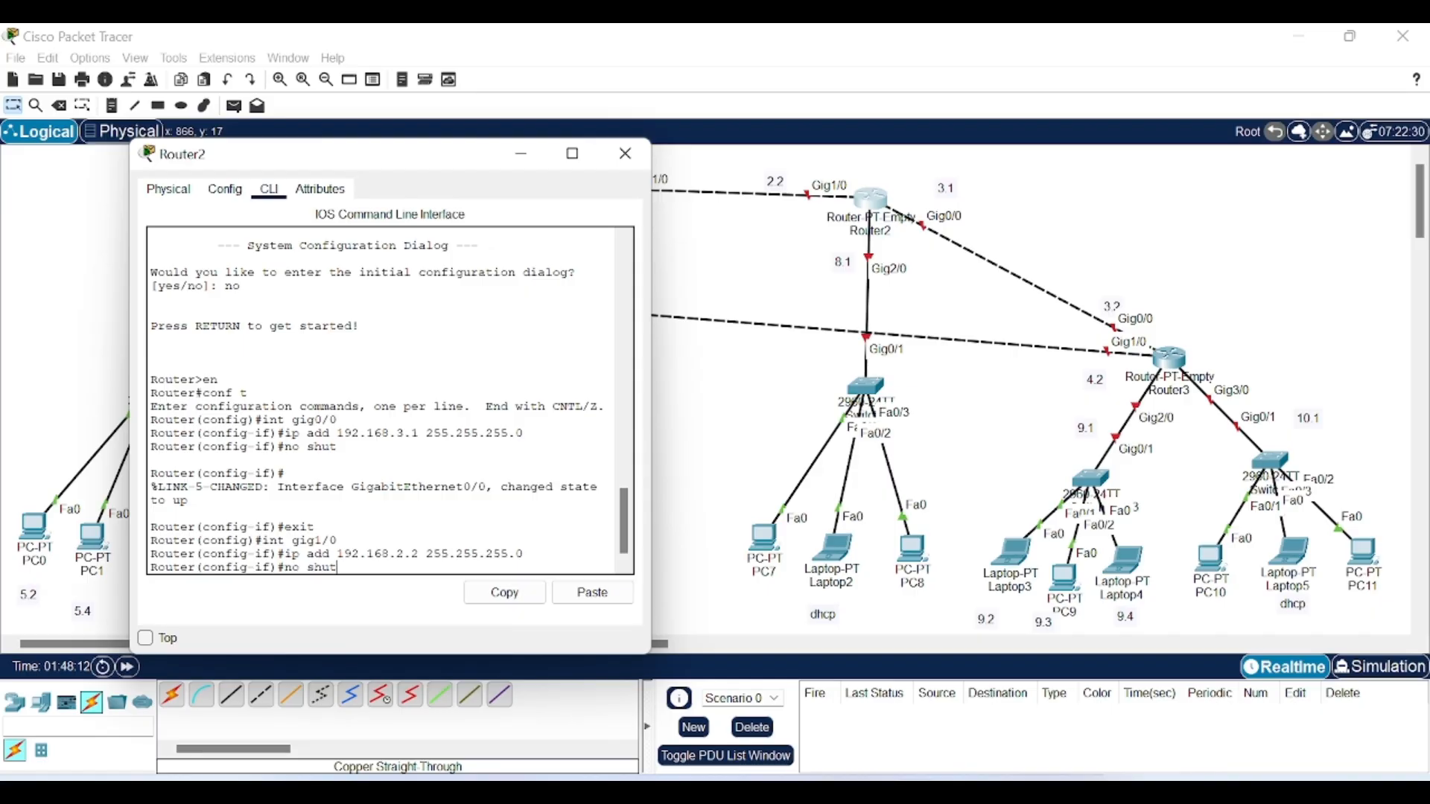
pyautogui.press('Return')
pyautogui.press('Return')
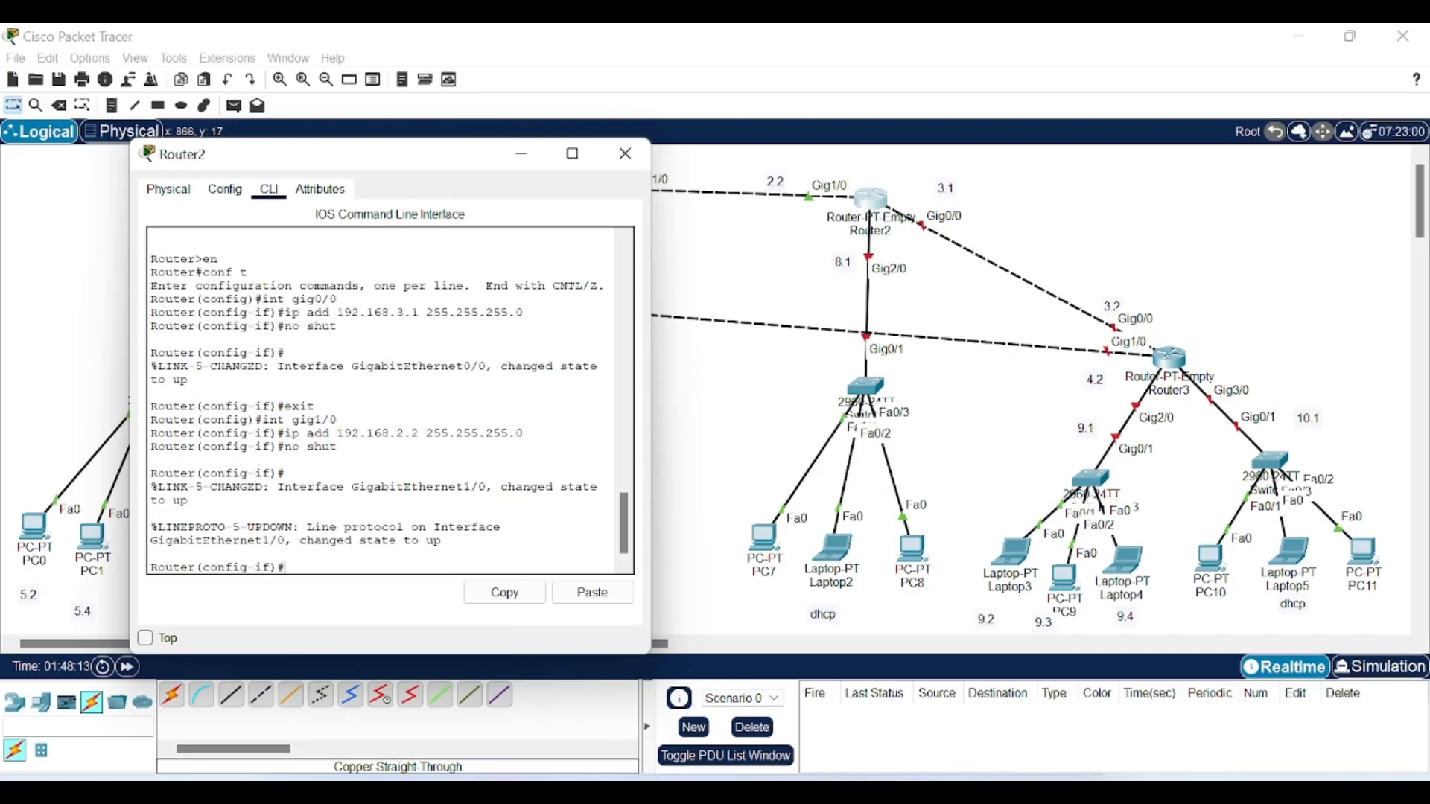
pyautogui.write('exit')
pyautogui.press('Return')
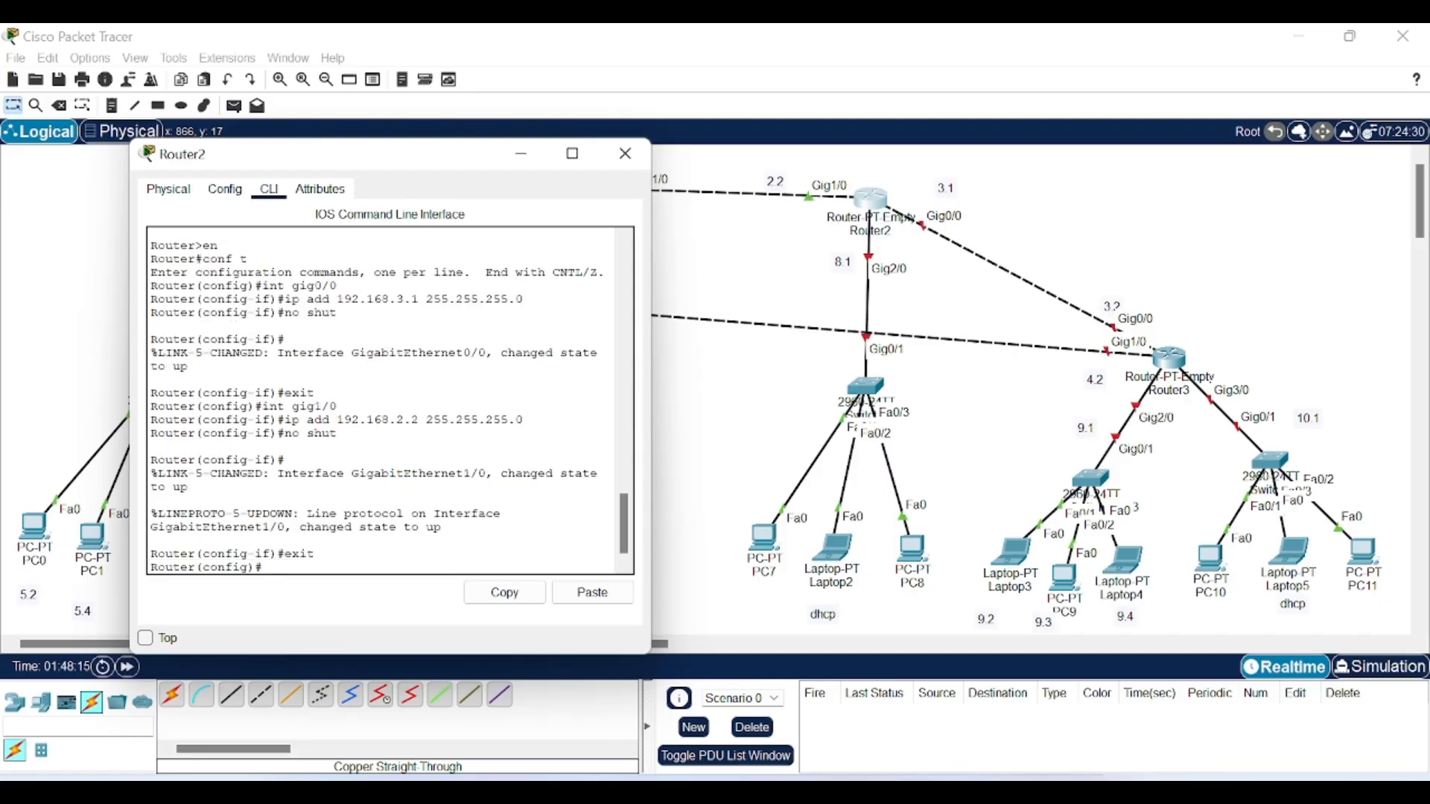
# Step: Assign 192.168.8.1 with mask 255.255.255.0 to Router2's gig2/0 interface, pasting the copied mask
pyautogui.write('int gig2/0')
pyautogui.press('Return')
pyautogui.write('i')
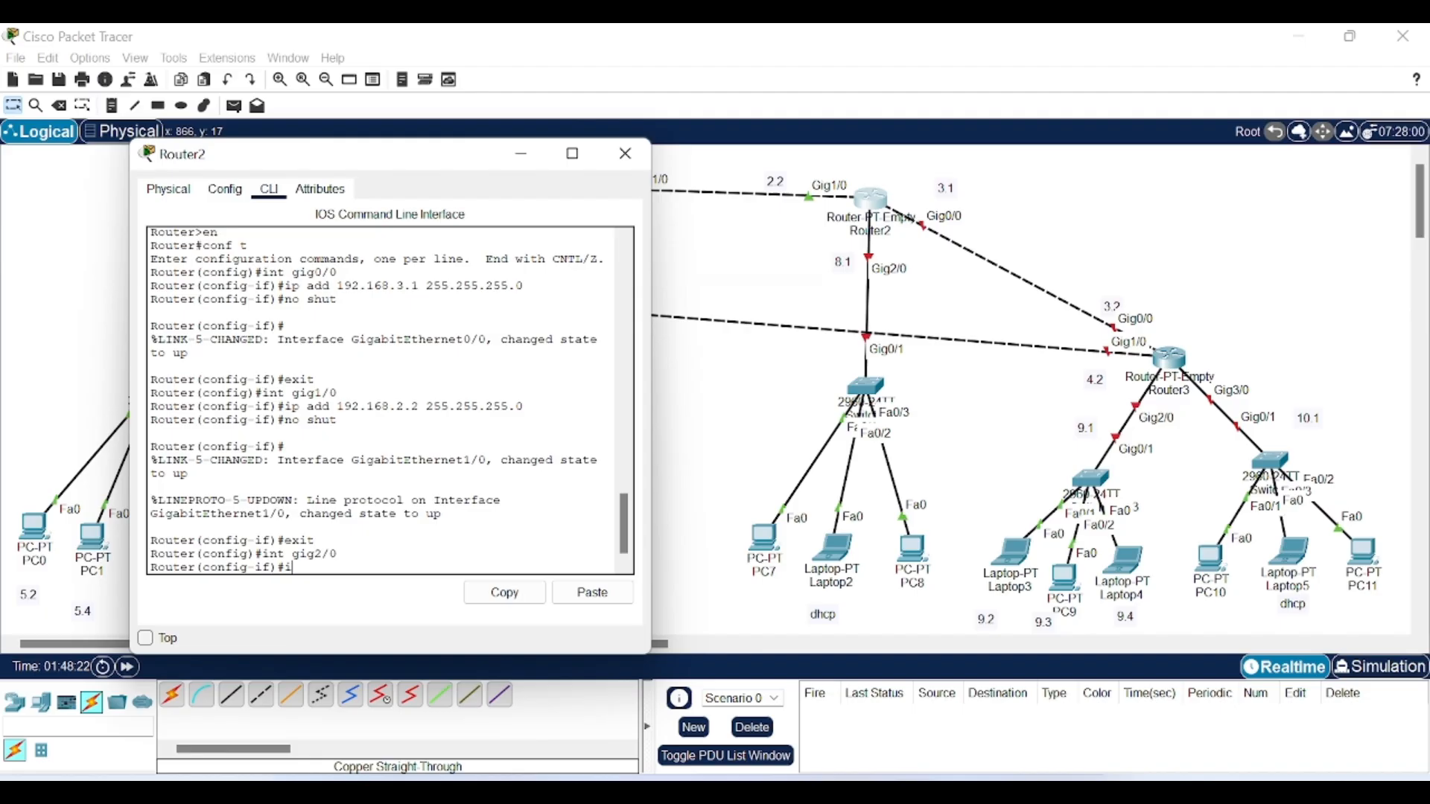
pyautogui.write('p add 192.168.8.1')
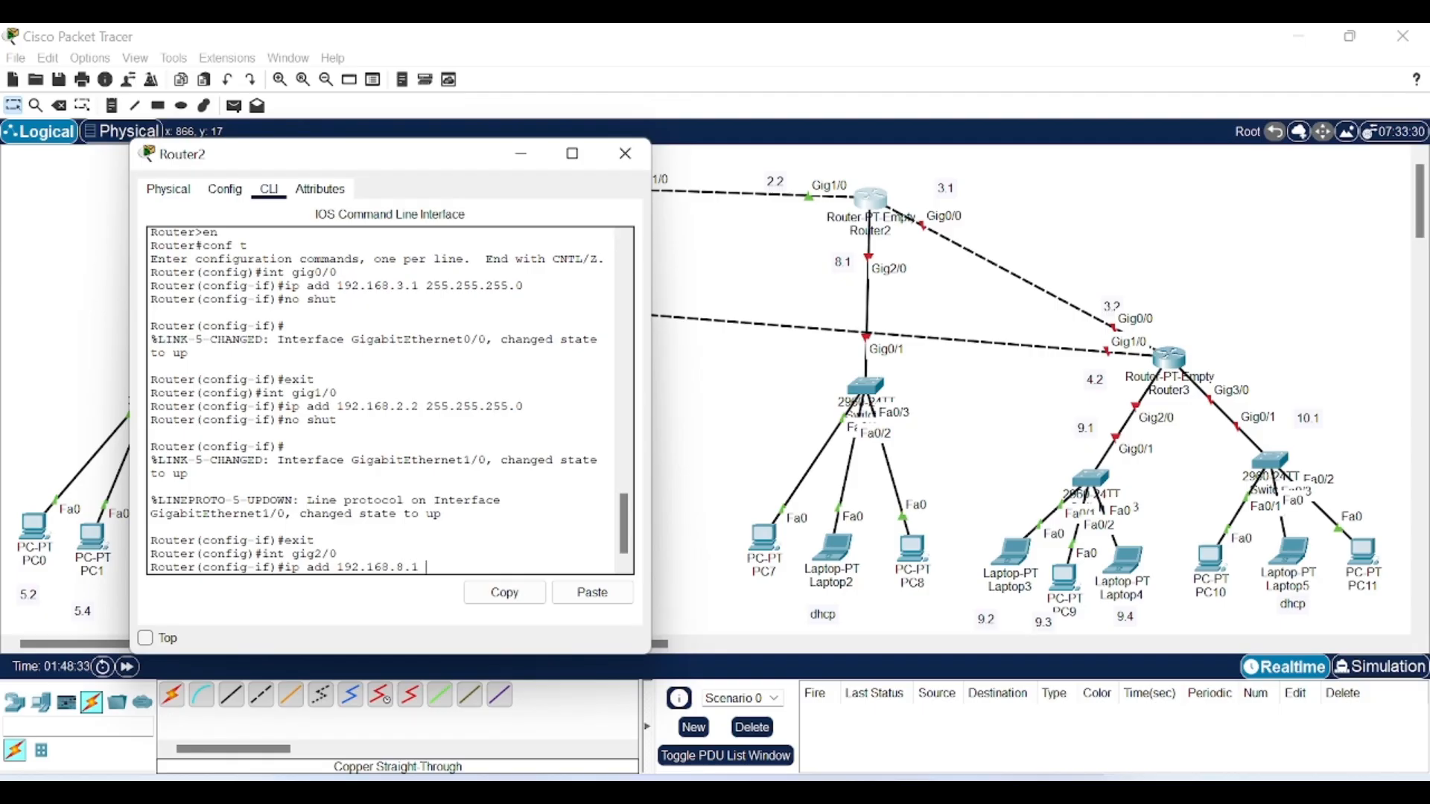
pyautogui.click(601, 591)
pyautogui.press('Return')
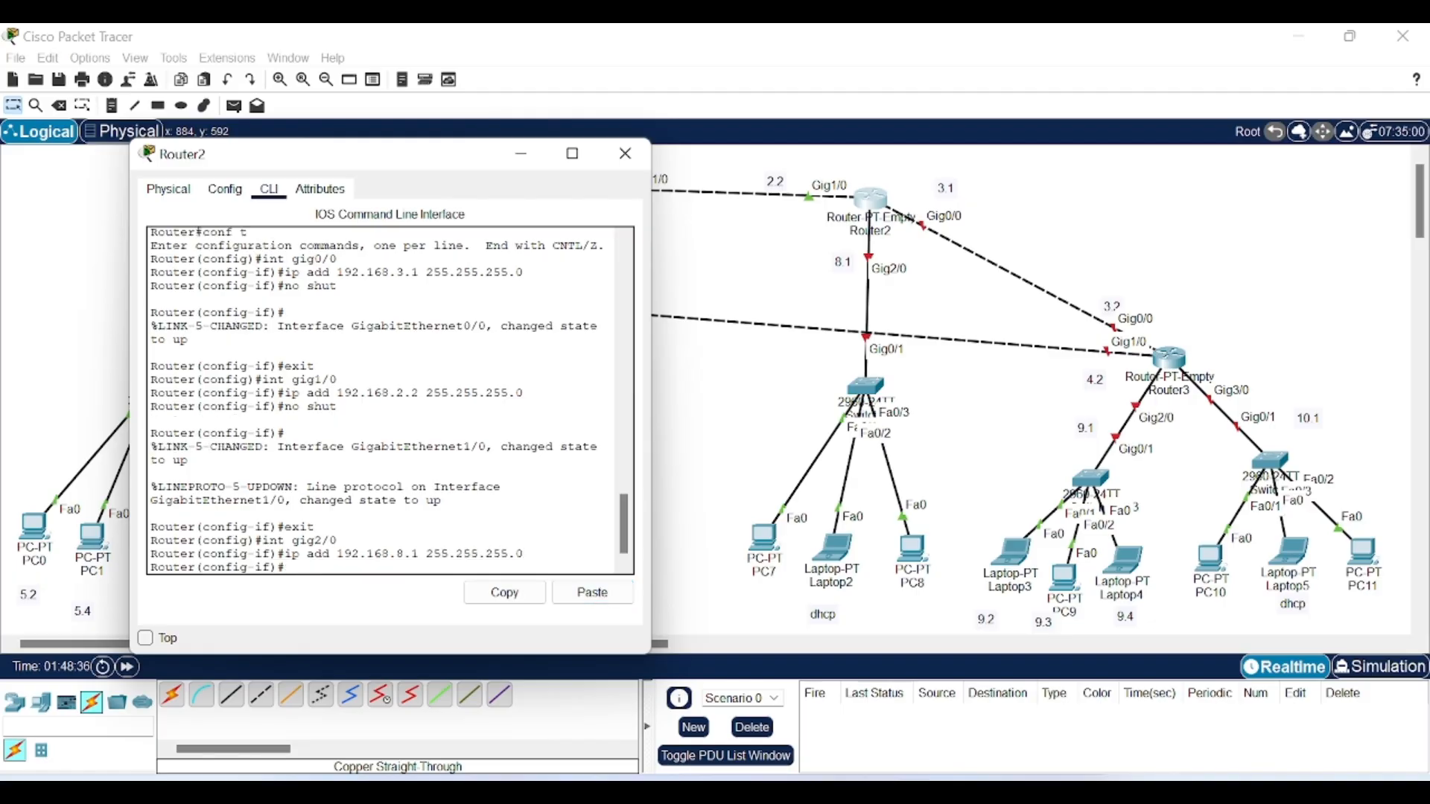
# Step: Enable Router2's gig2/0 interface with no shut and exit to global configuration mode
pyautogui.write('no shut')
pyautogui.write('xit')
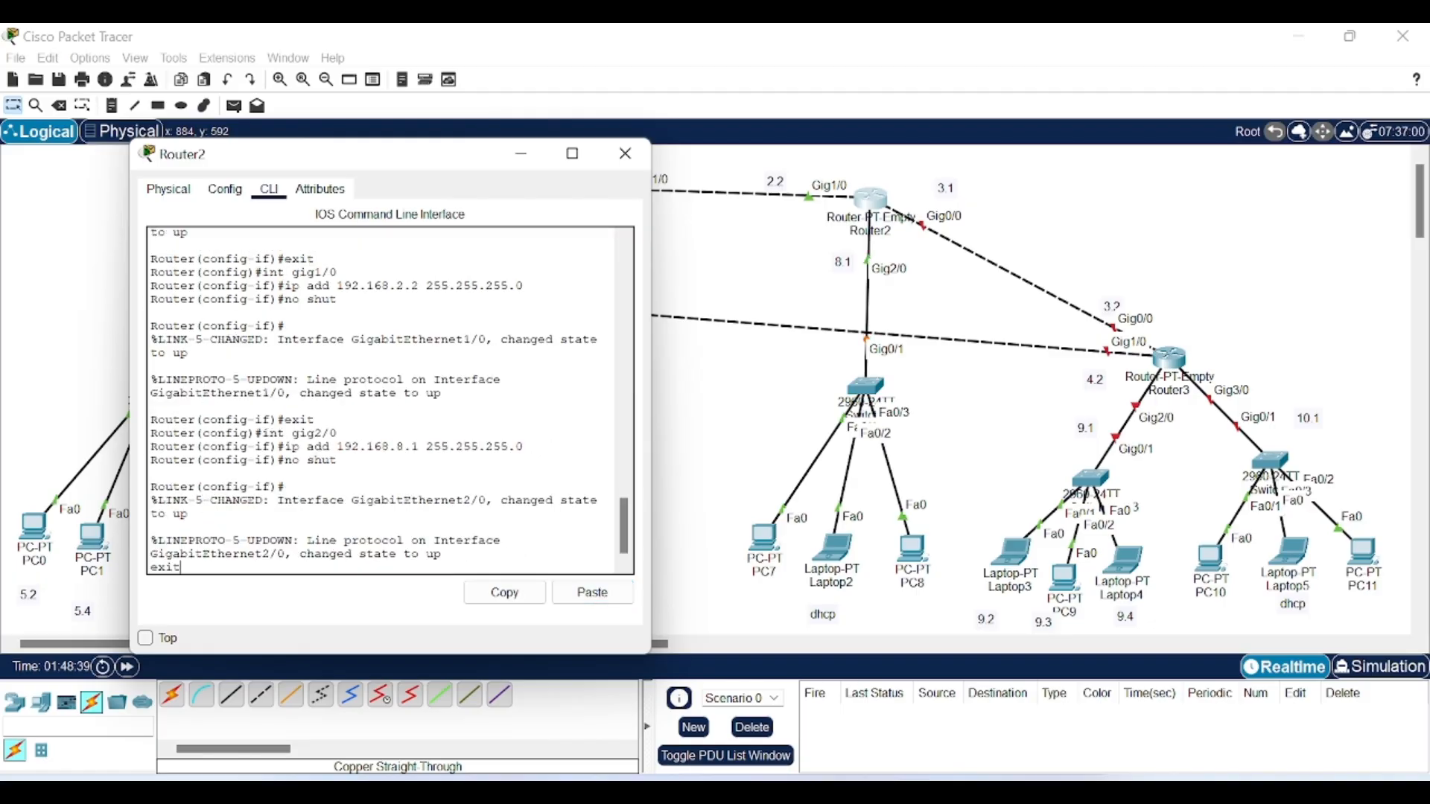
pyautogui.press('Return')
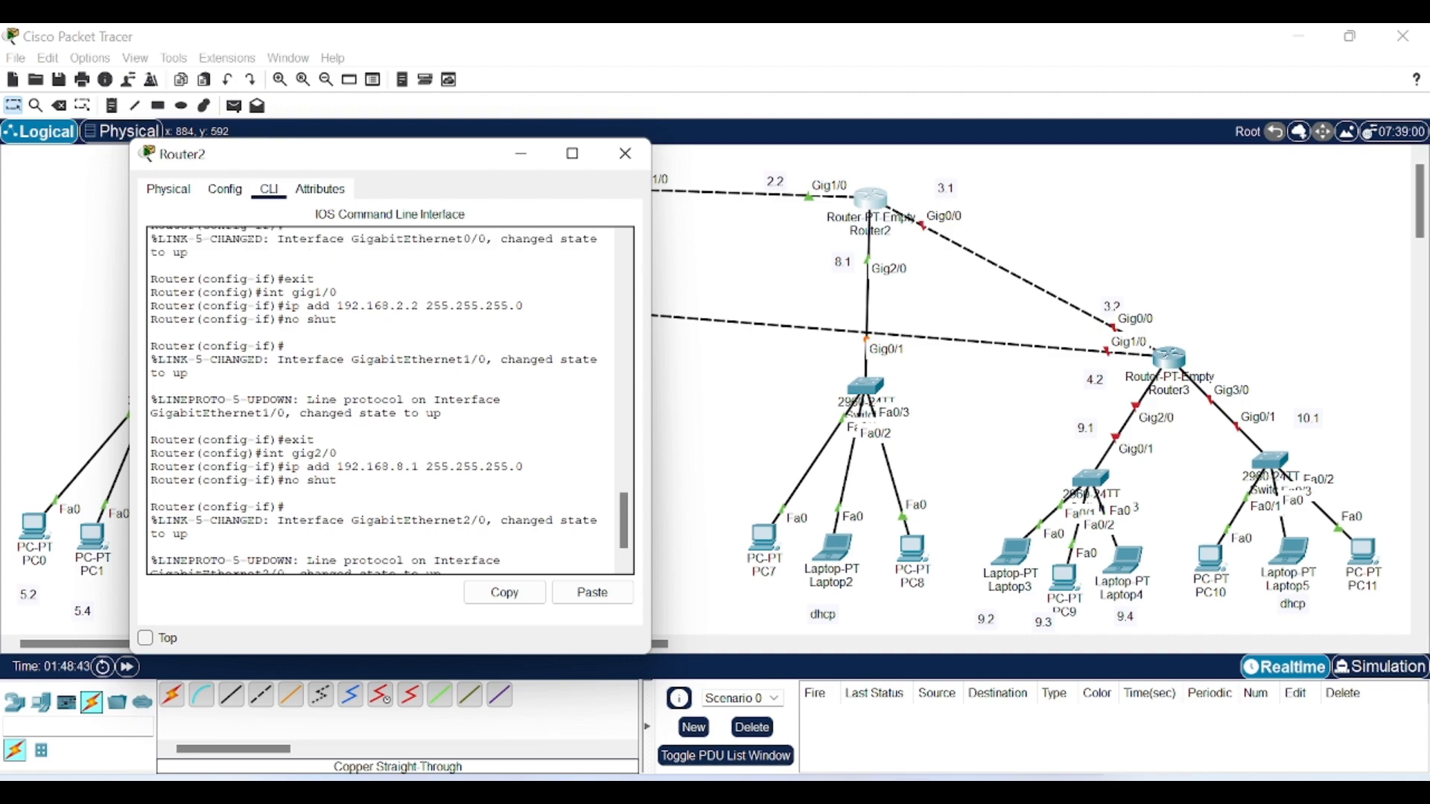
# Step: Review the IP addresses entered for Router2's gig0/0, gig1/0 and gig2/0 interfaces in the command history and minimize its window
pyautogui.scroll(1, 387, 401)
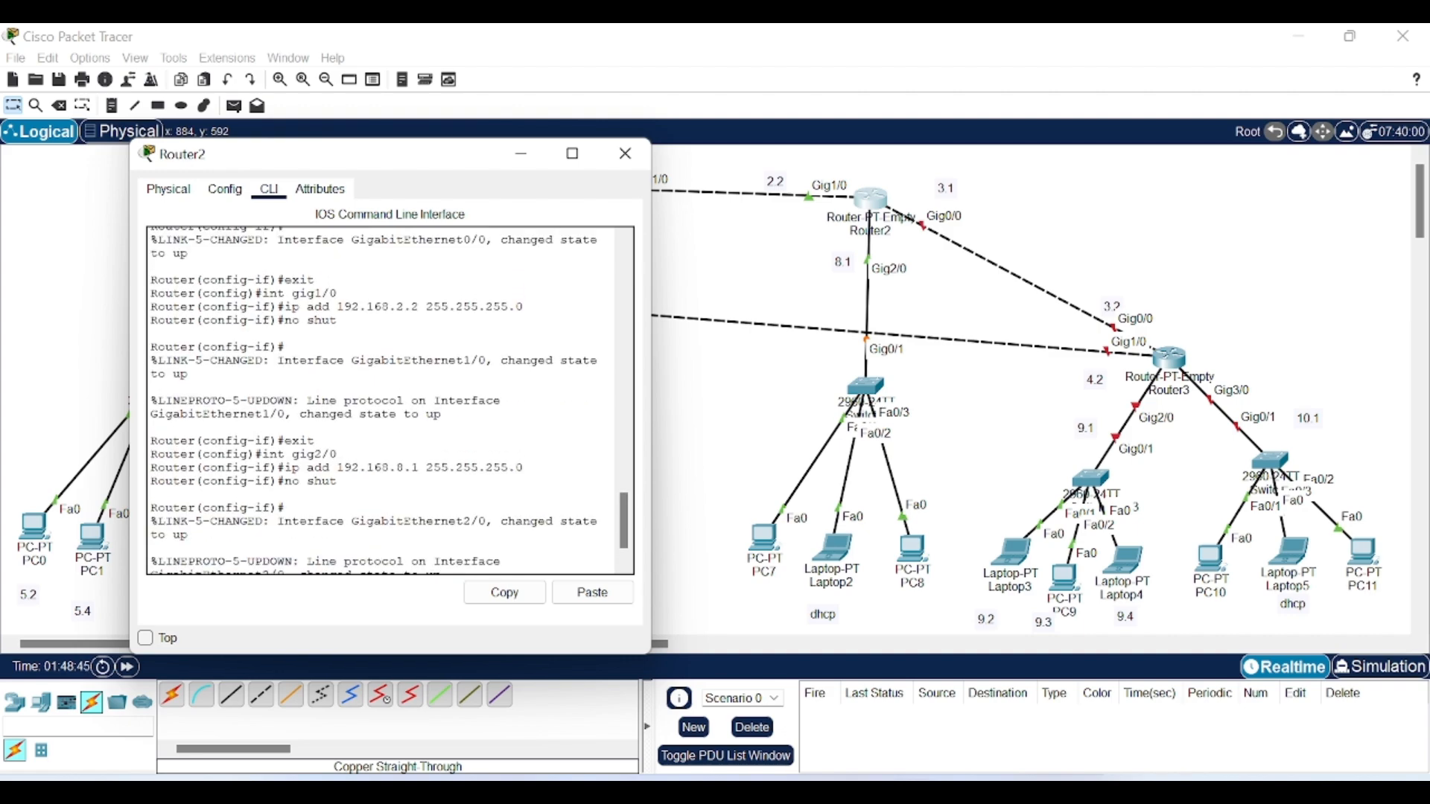
pyautogui.moveTo(330, 307); pyautogui.dragTo(525, 307)
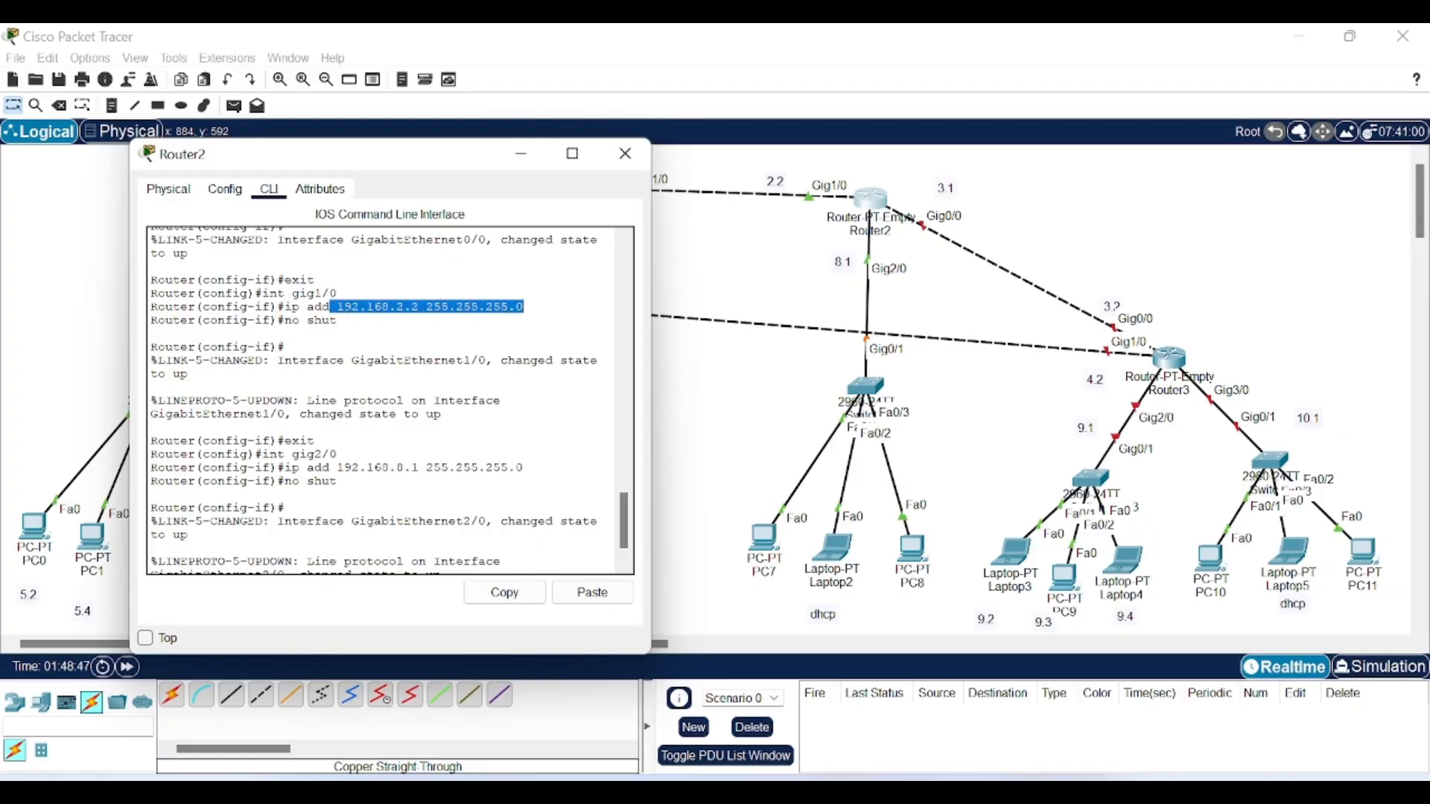
pyautogui.scroll(-1, 387, 400)
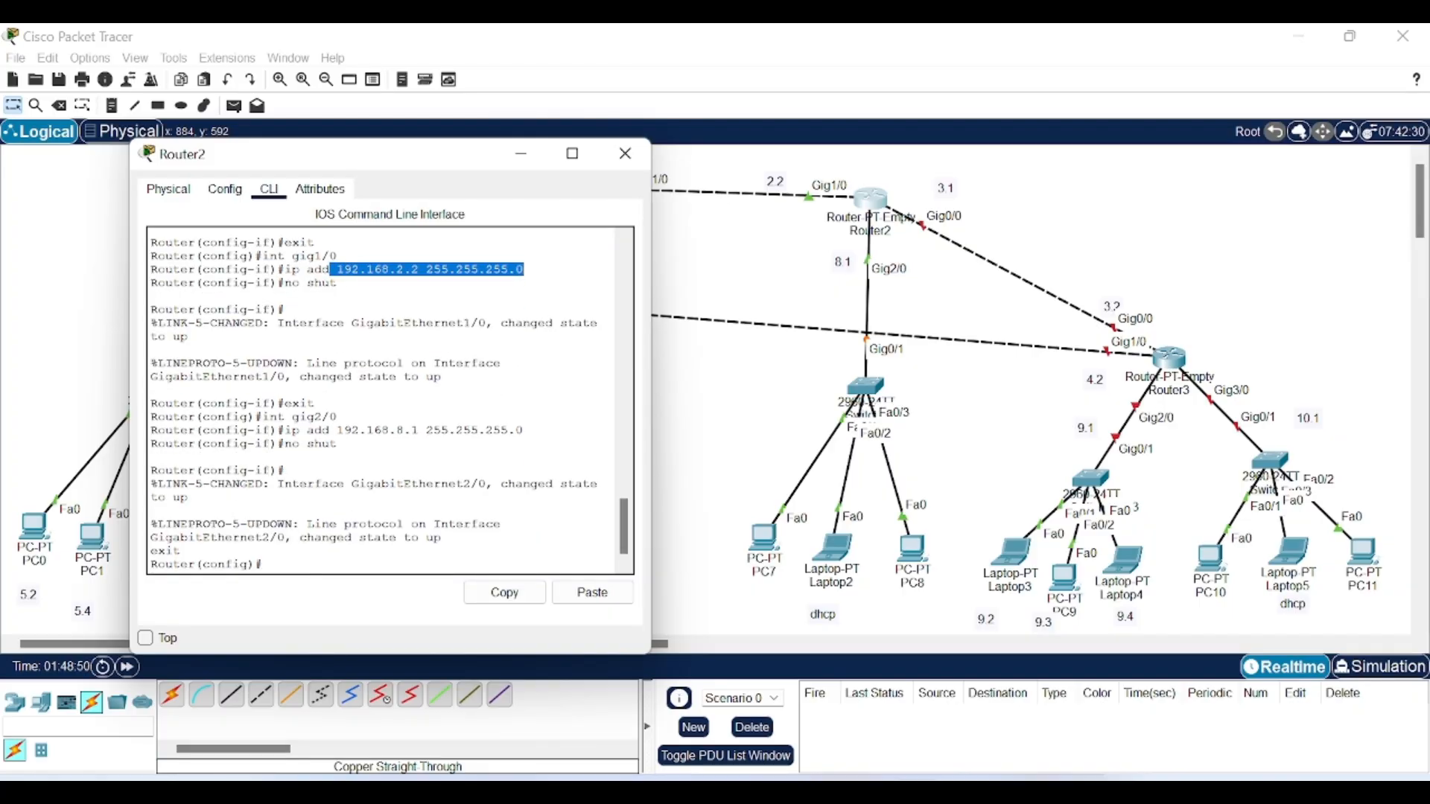
pyautogui.moveTo(322, 431); pyautogui.dragTo(441, 431)
pyautogui.scroll(4, 441, 430)
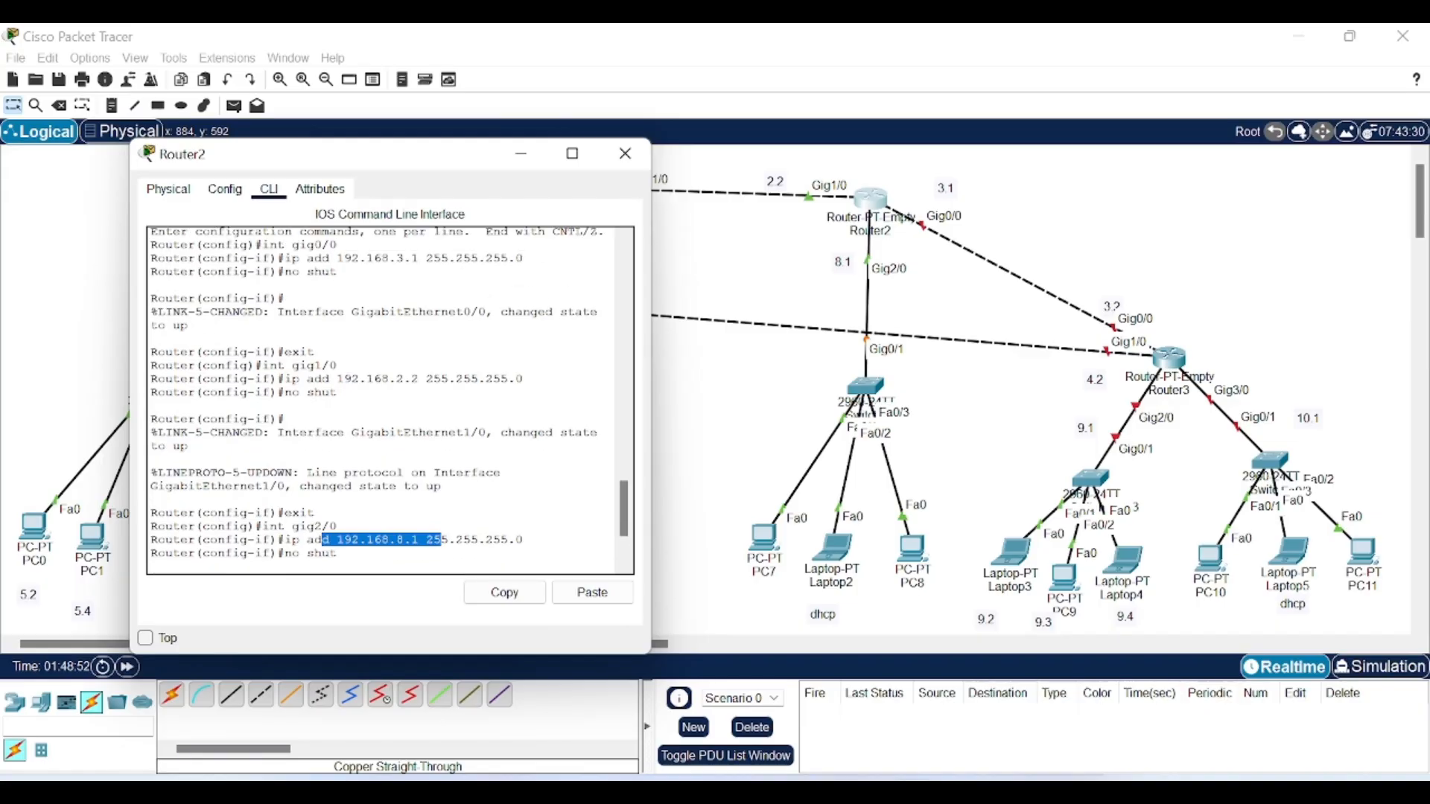
pyautogui.moveTo(344, 318); pyautogui.dragTo(341, 306)
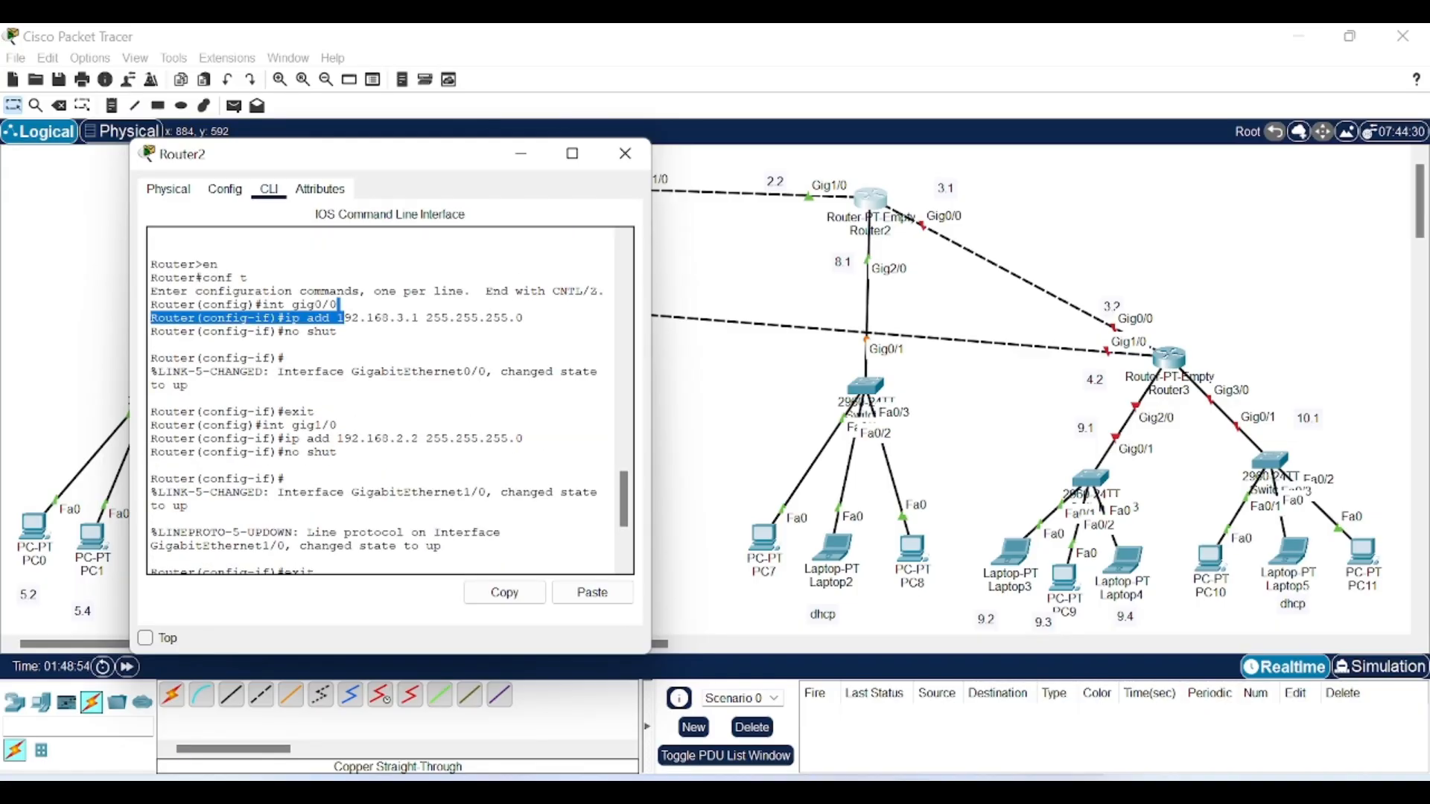
pyautogui.scroll(-4, 341, 306)
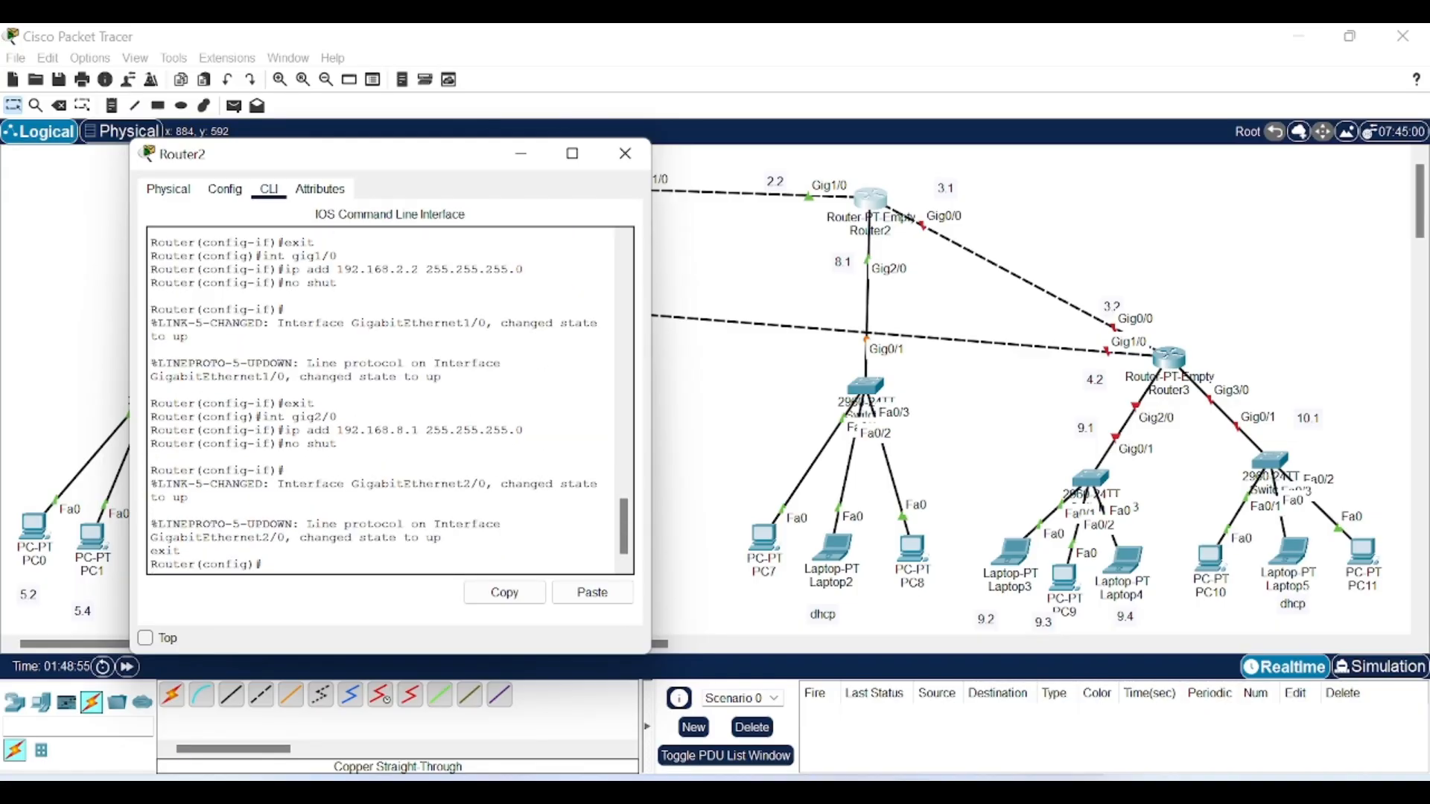
pyautogui.click(522, 159)
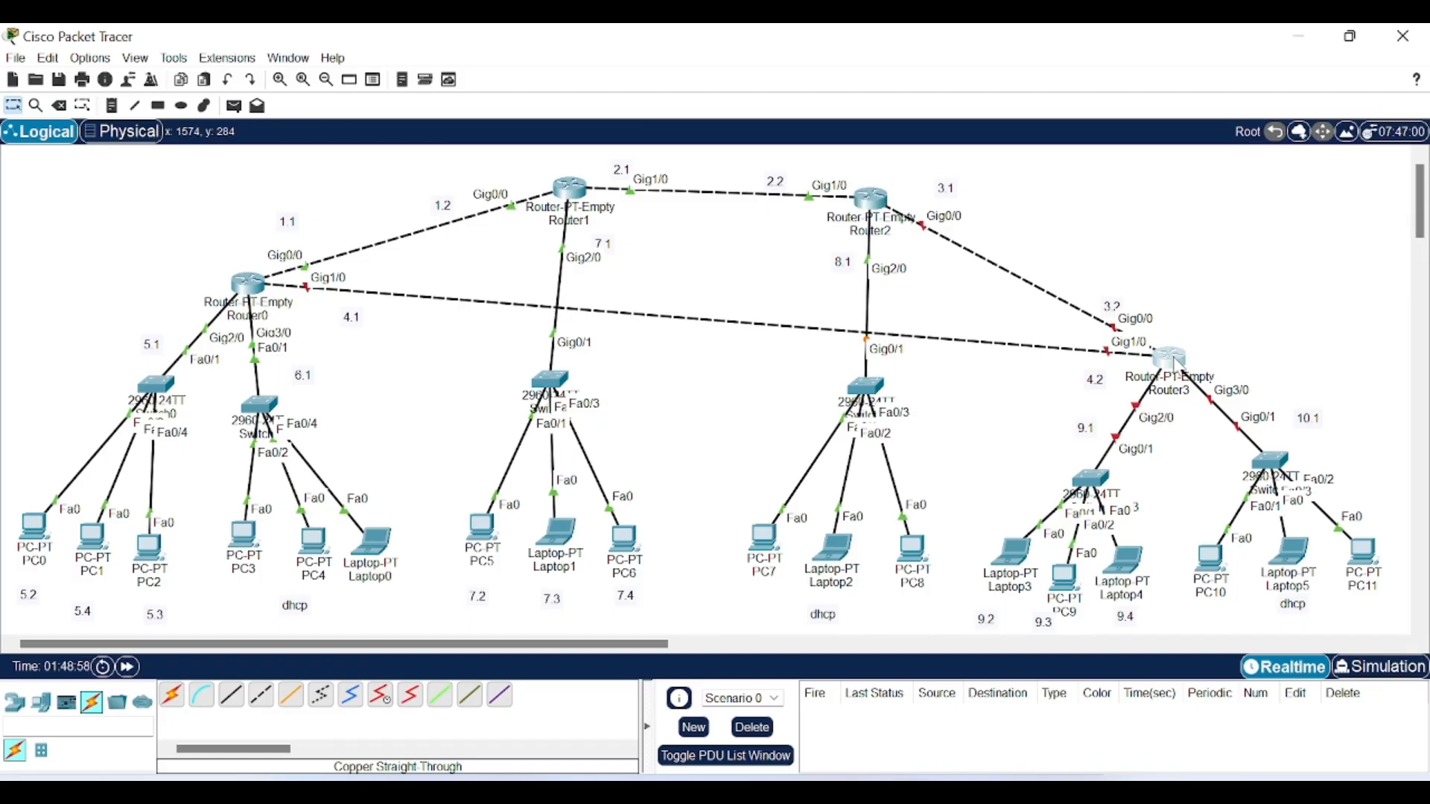
# Step: Open Router3's command line interface and move its window clear of the router on the canvas
pyautogui.click(1175, 363)
pyautogui.moveTo(667, 144); pyautogui.dragTo(508, 132)
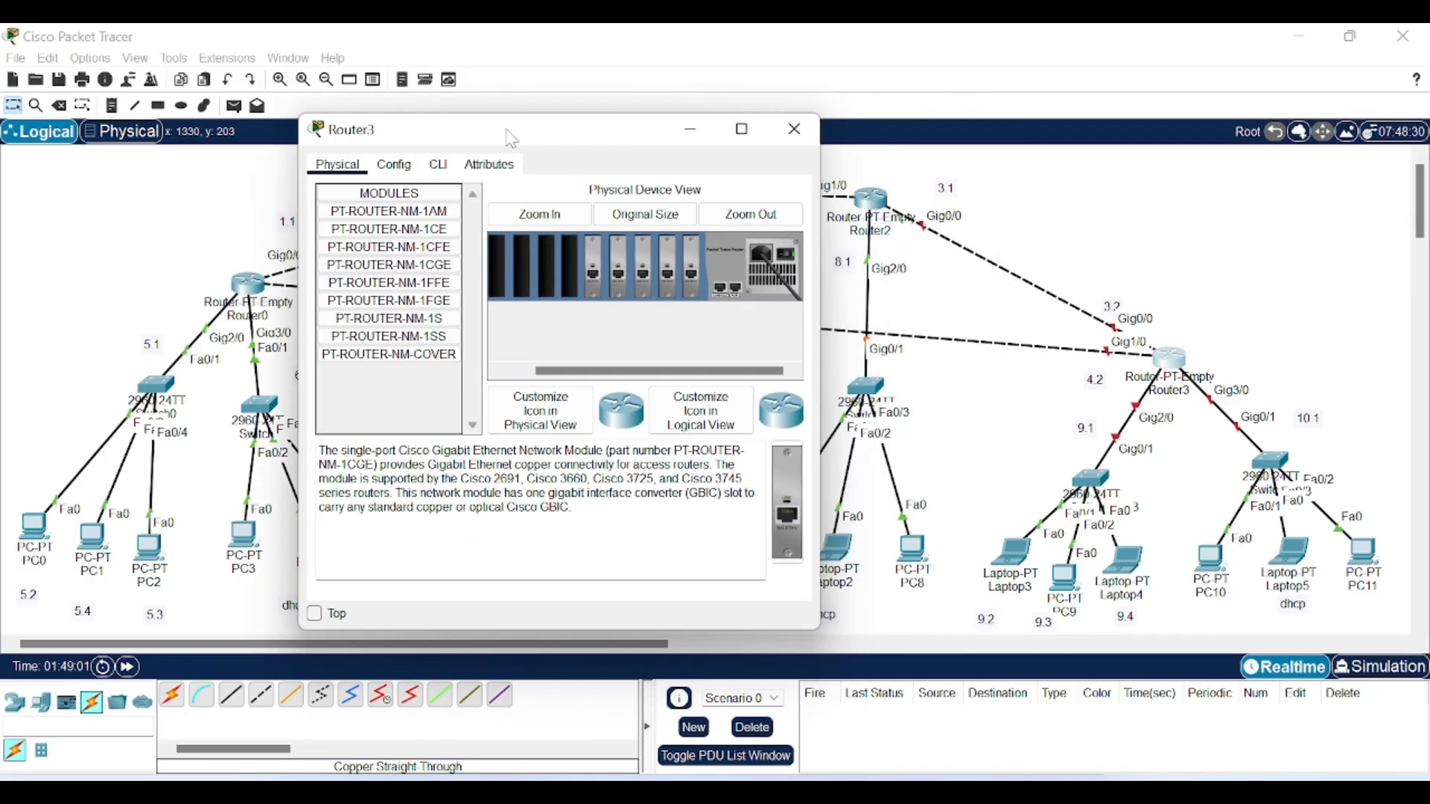
pyautogui.click(438, 164)
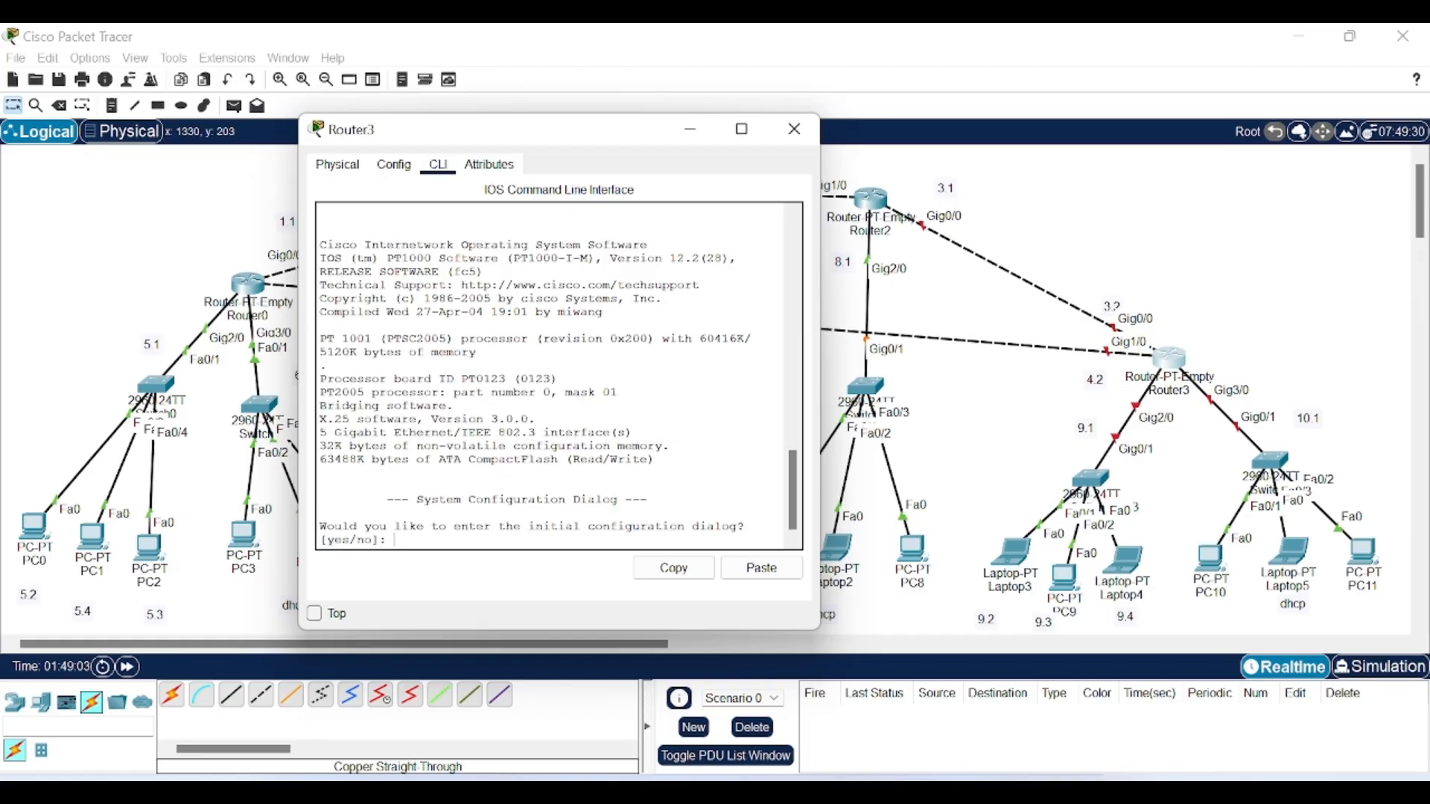
# Step: Reposition the 3.2, 4.2, 9.1 and 10.1 address labels around Router3 closer to their links
pyautogui.moveTo(1112, 307); pyautogui.dragTo(1105, 272)
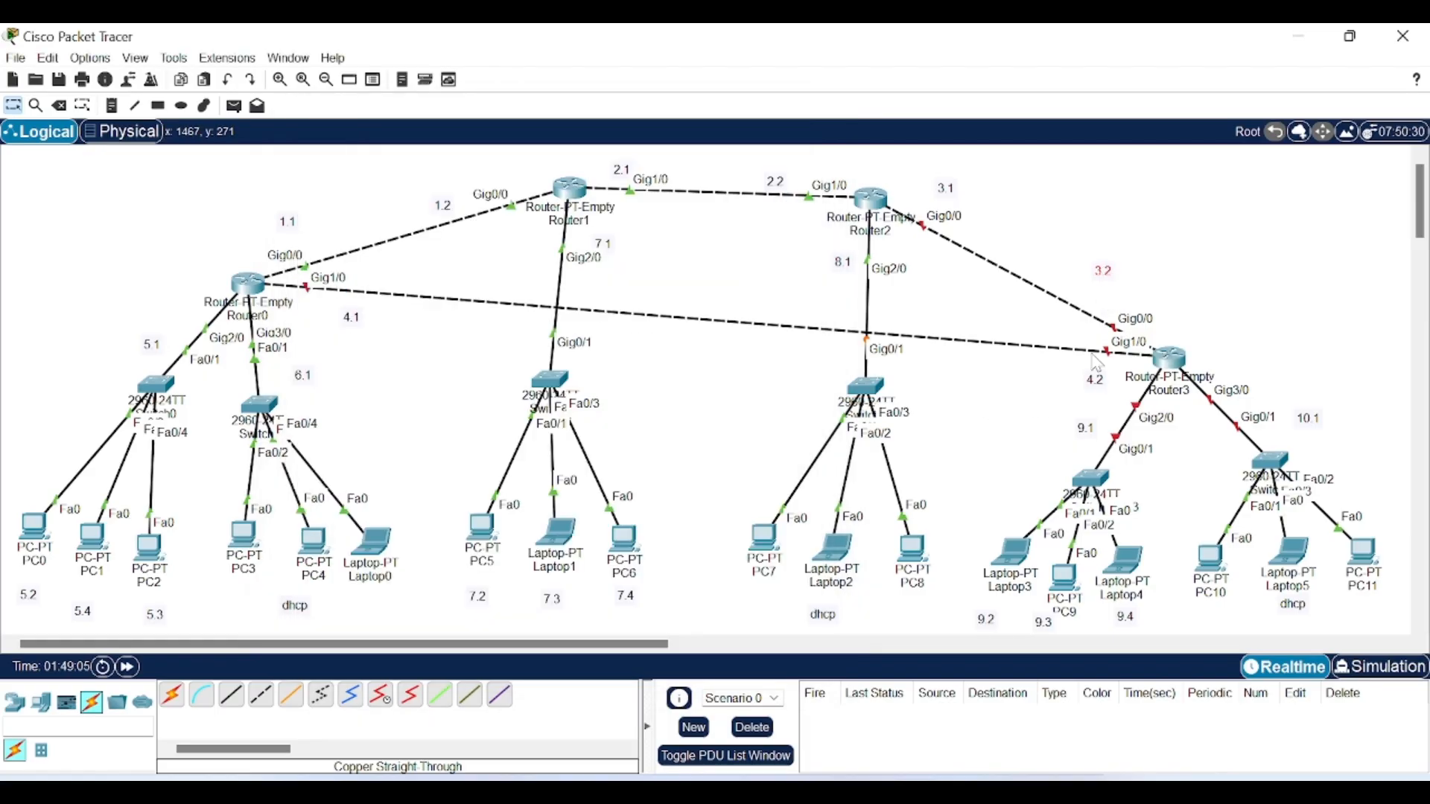
pyautogui.moveTo(1092, 386); pyautogui.dragTo(1071, 374)
pyautogui.moveTo(1091, 436); pyautogui.dragTo(1102, 428)
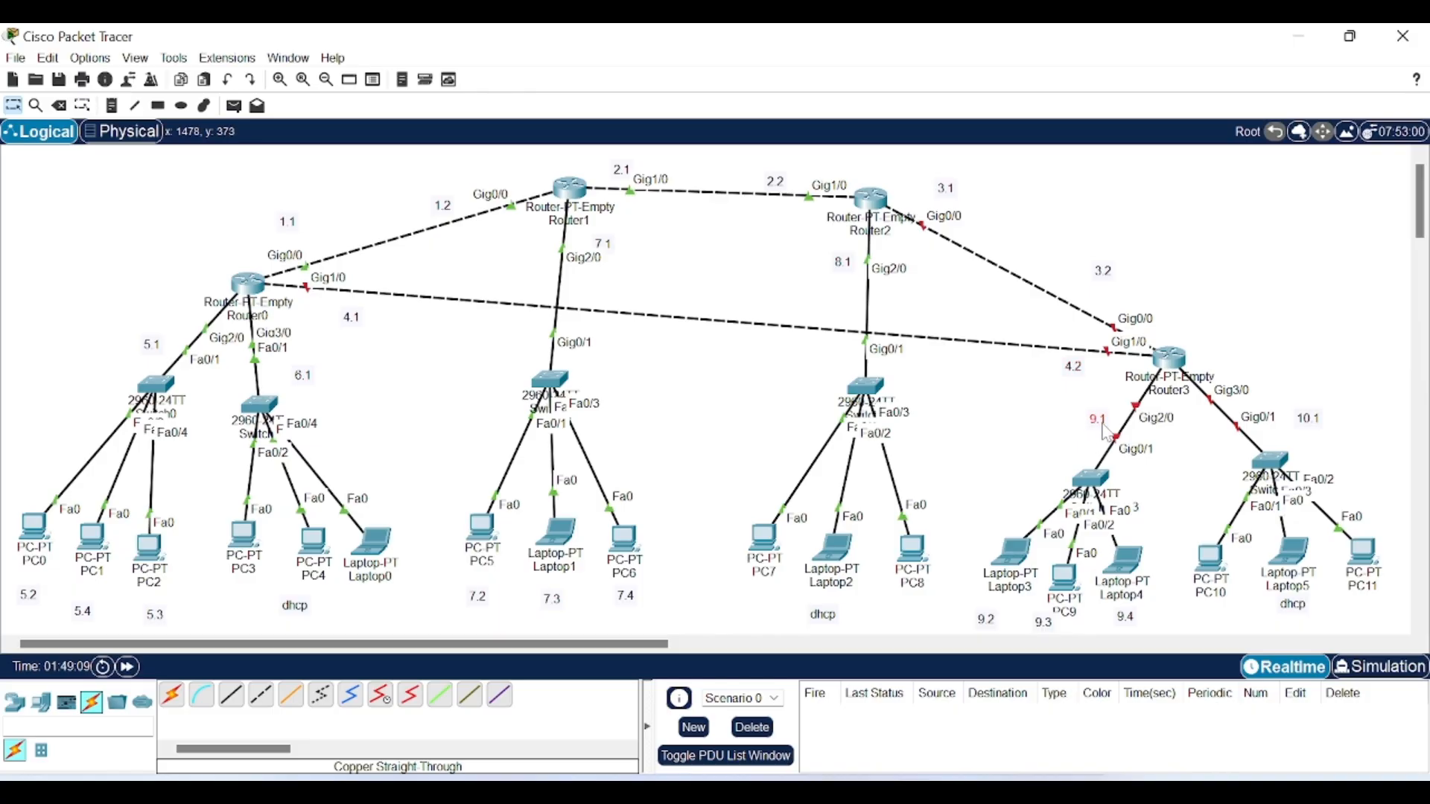
pyautogui.moveTo(1317, 432); pyautogui.dragTo(1293, 416)
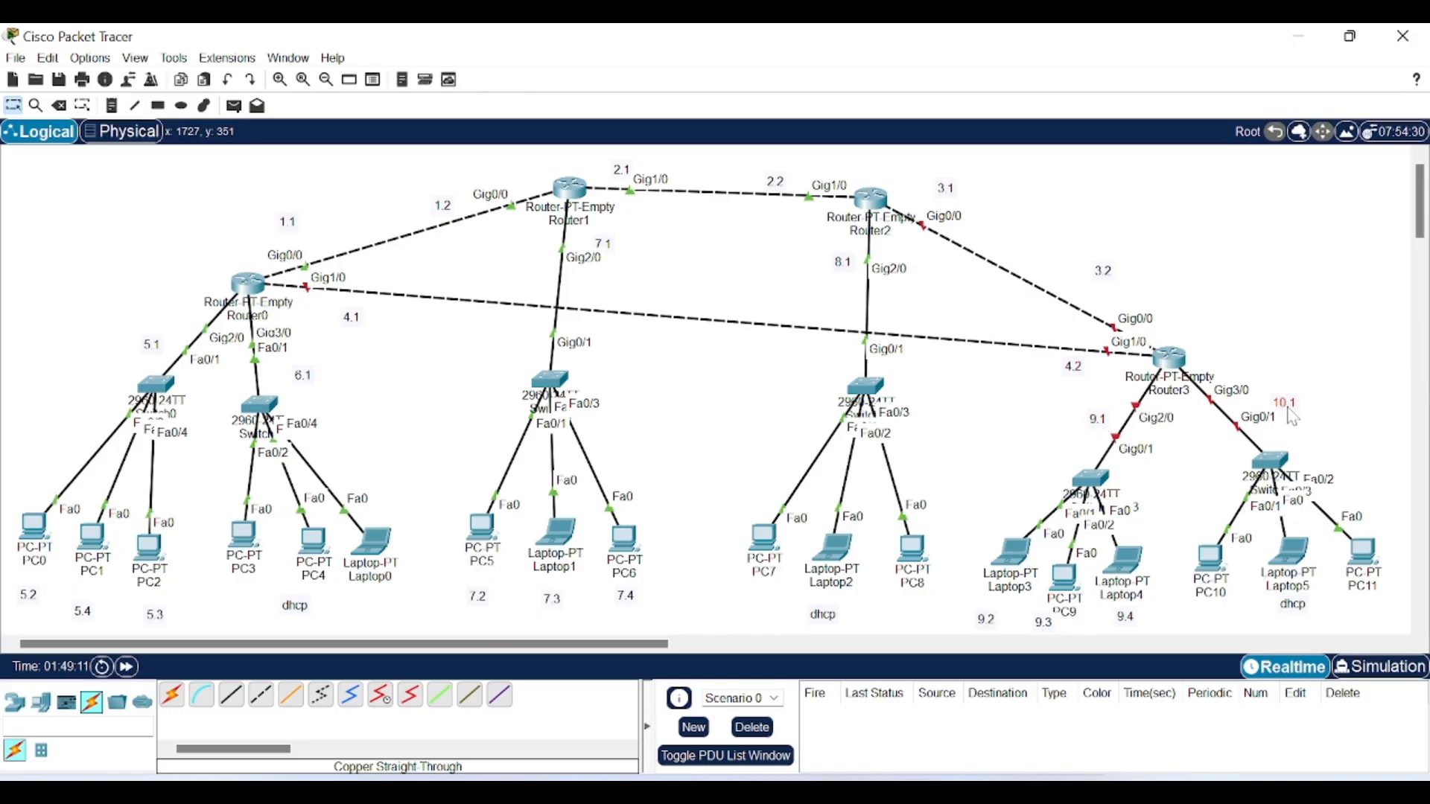
# Step: Decline Router3's initial configuration dialog and go through privileged and global configuration mode into its gig0/0 interface
pyautogui.click(1167, 355)
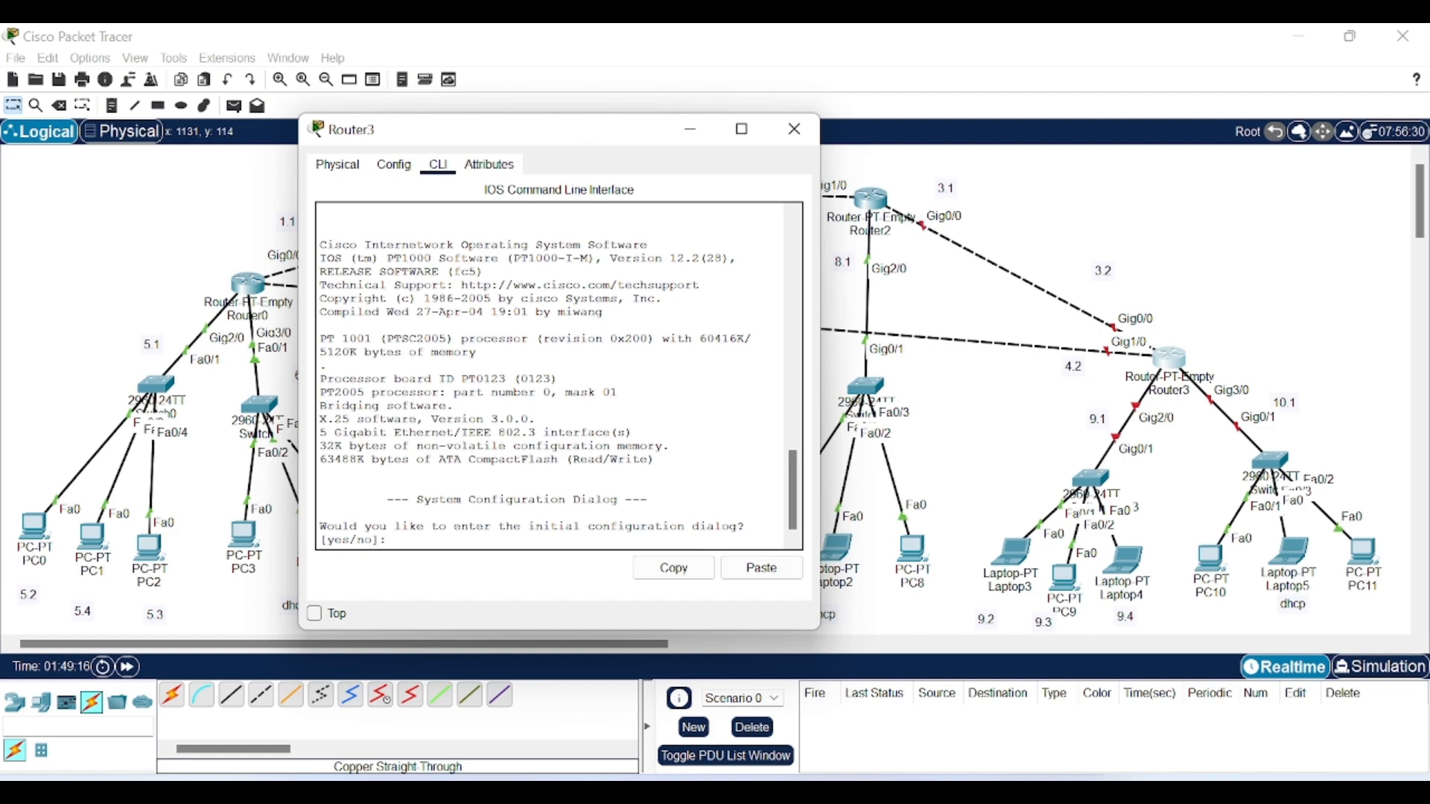
pyautogui.write('no')
pyautogui.press('Return')
pyautogui.press('Return')
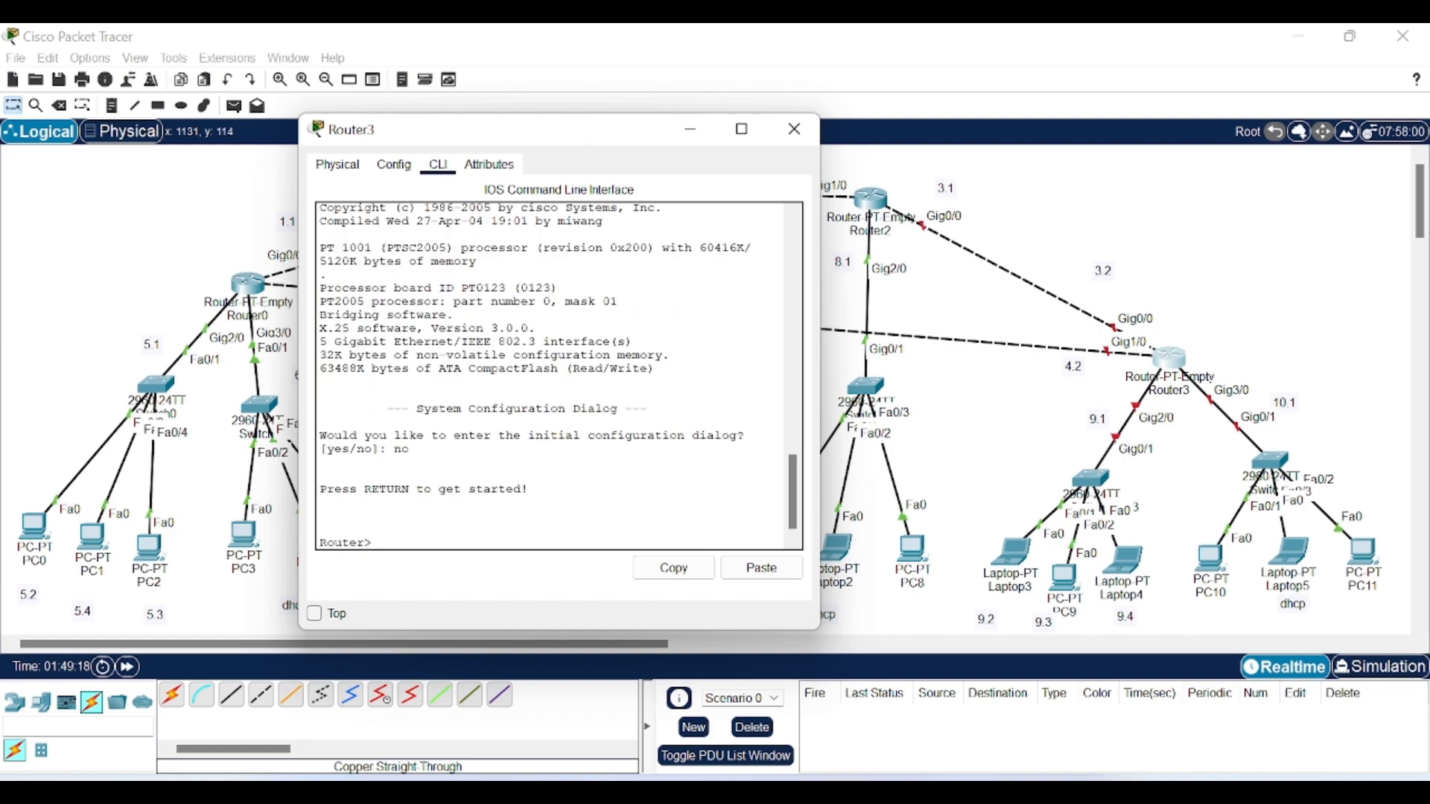
pyautogui.write('en')
pyautogui.press('Return')
pyautogui.write('conf t')
pyautogui.press('Return')
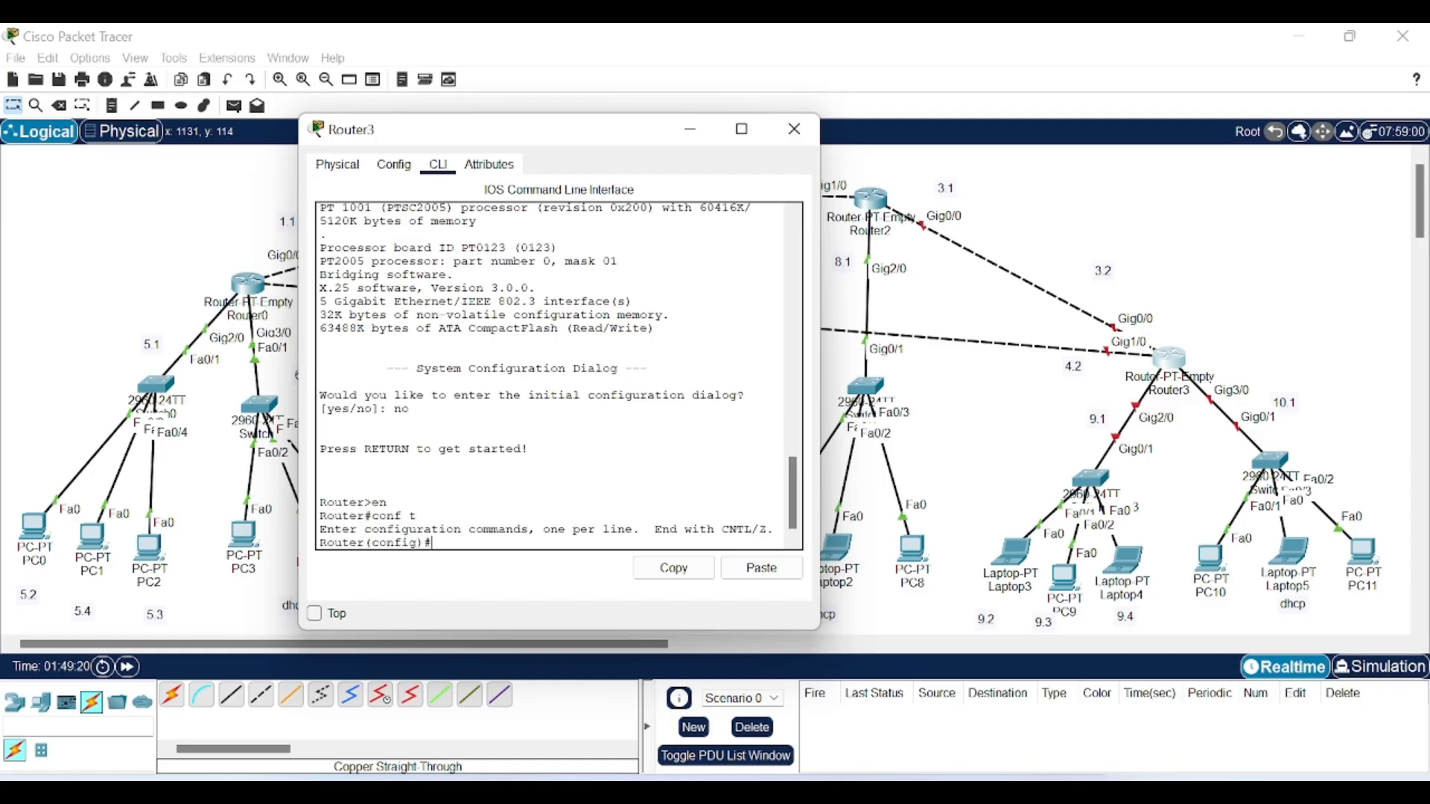
pyautogui.write('int gig0/0')
pyautogui.press('Return')
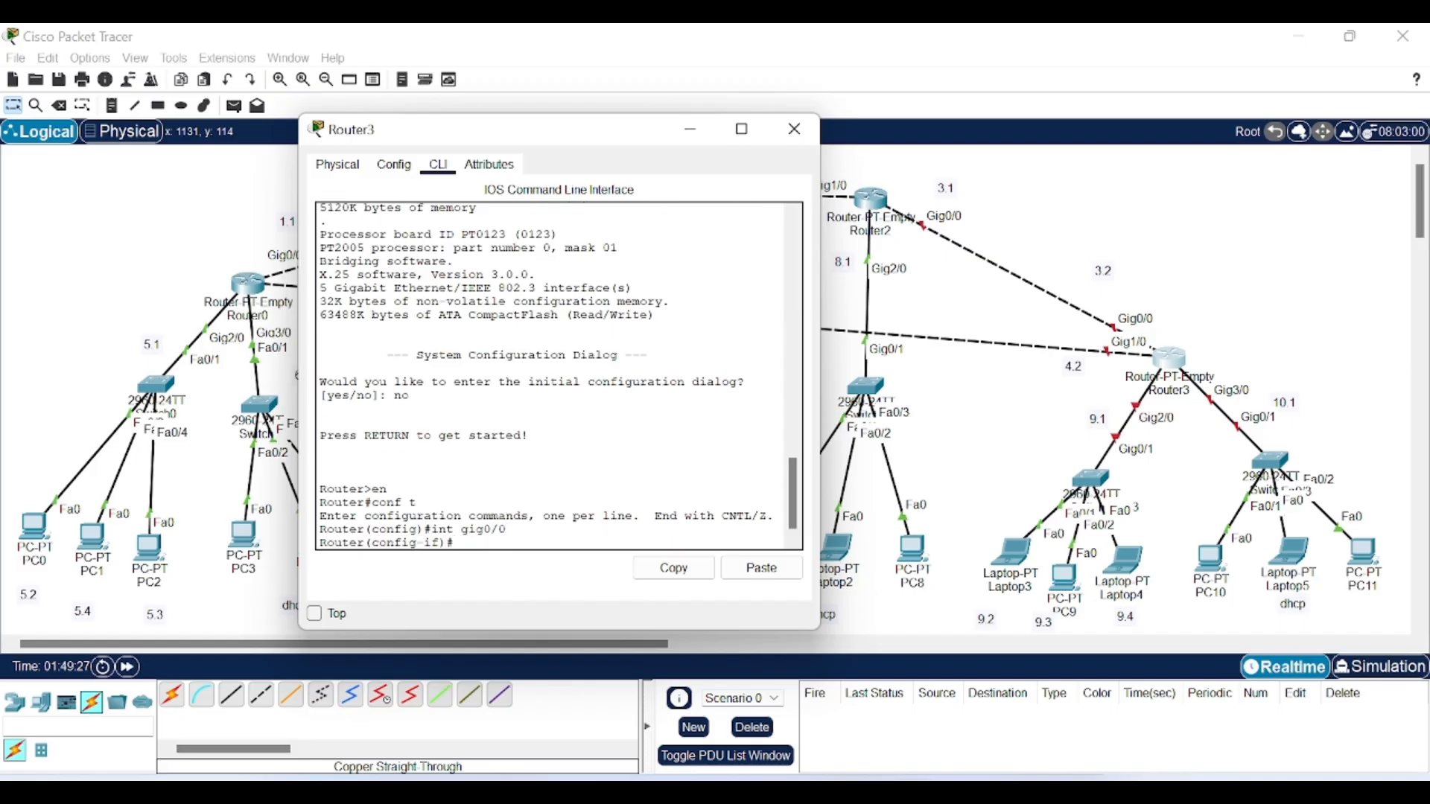
pyautogui.write('192.1')
pyautogui.press('BackSpace')
pyautogui.press('BackSpace')
pyautogui.press('BackSpace')
pyautogui.press('BackSpace')
pyautogui.press('BackSpace')
# Step: Assign 192.168.3.2 with mask 255.255.255.0 to Router3's gig0/0 interface, pasting the copied mask
pyautogui.write('ip add 2')
pyautogui.write('92.16')
pyautogui.write('8.')
pyautogui.write('3.2')
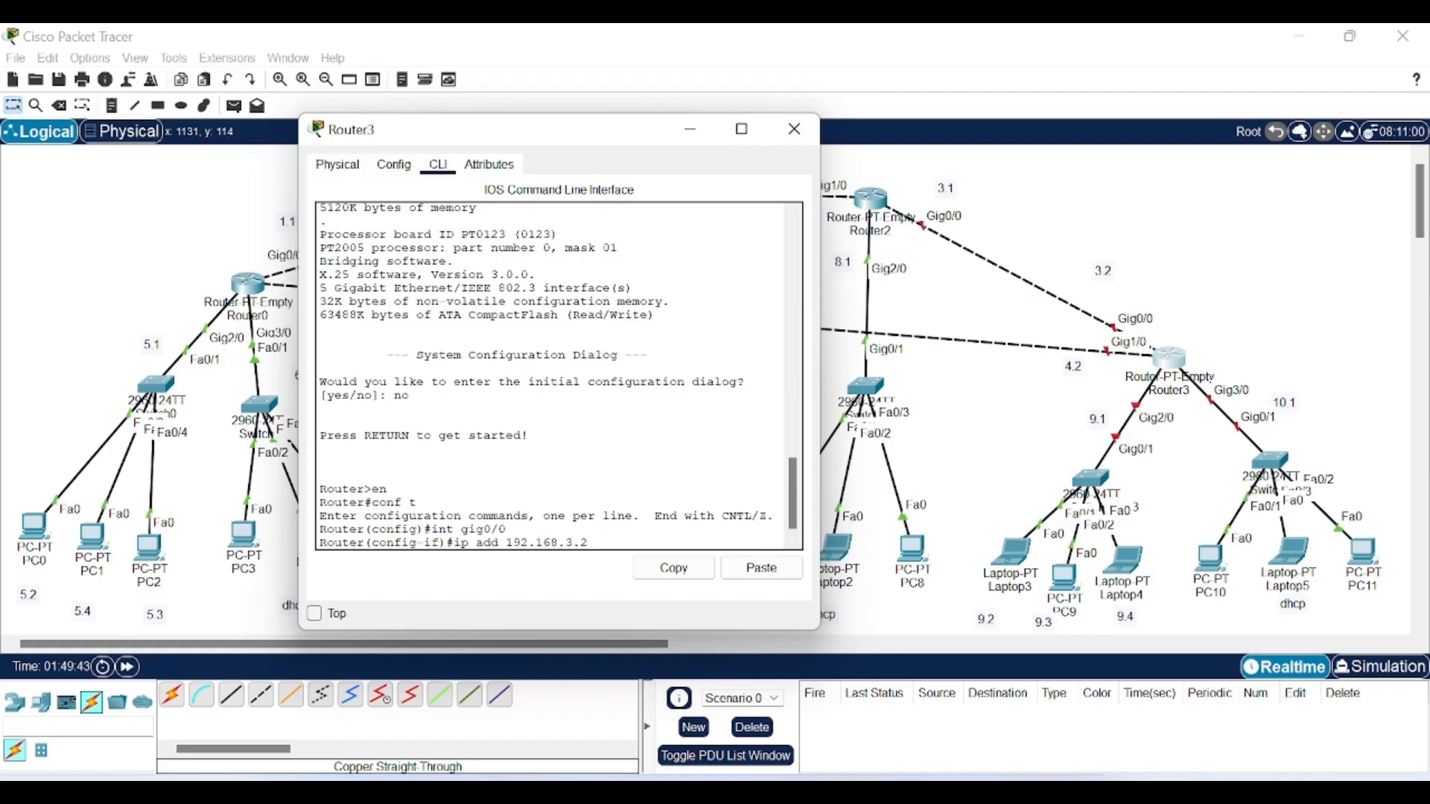
pyautogui.click(761, 567)
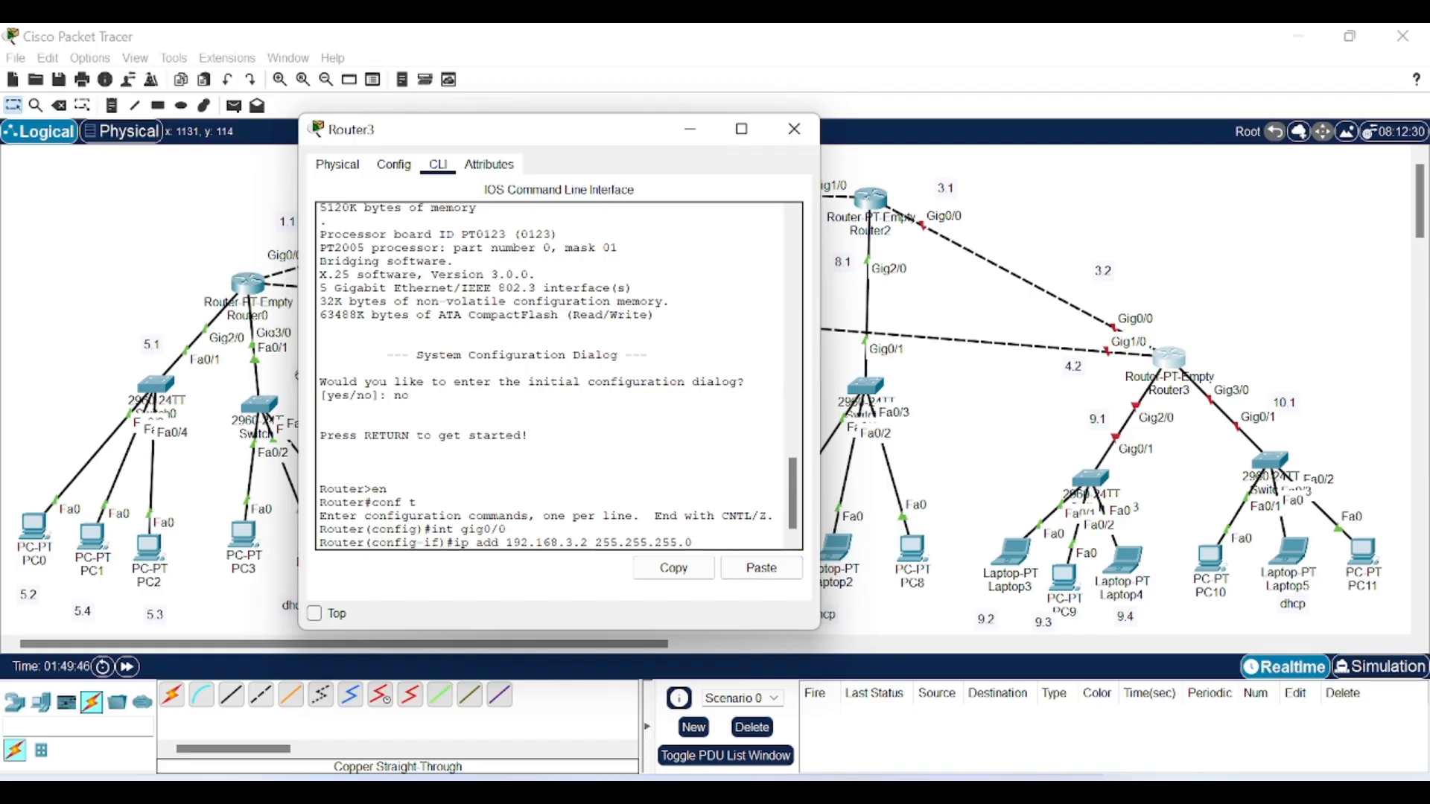
pyautogui.press('Return')
# Step: Enable Router3's gig0/0 interface with no shut and exit to global configuration mode
pyautogui.write('no shut')
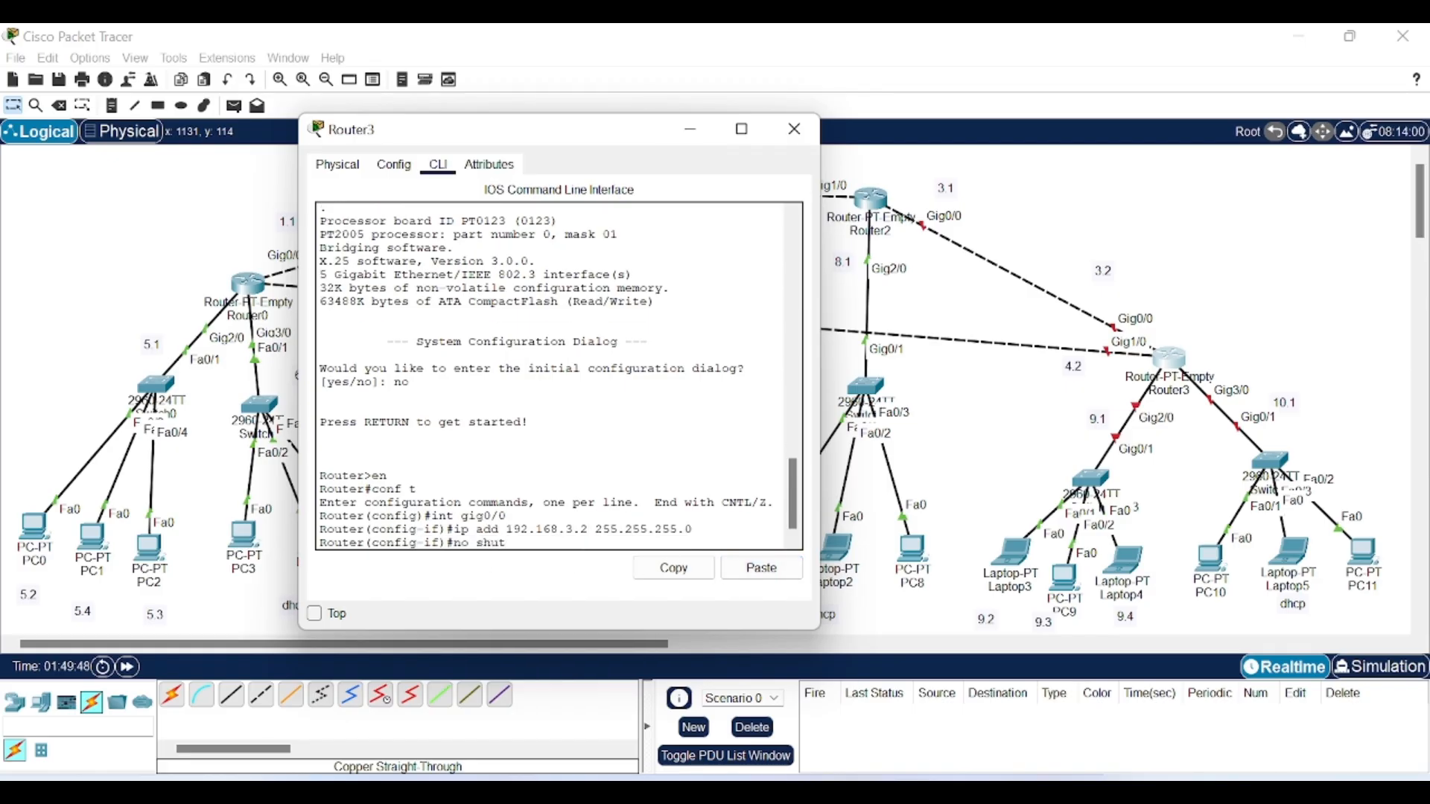
pyautogui.press('Return')
pyautogui.write('exit')
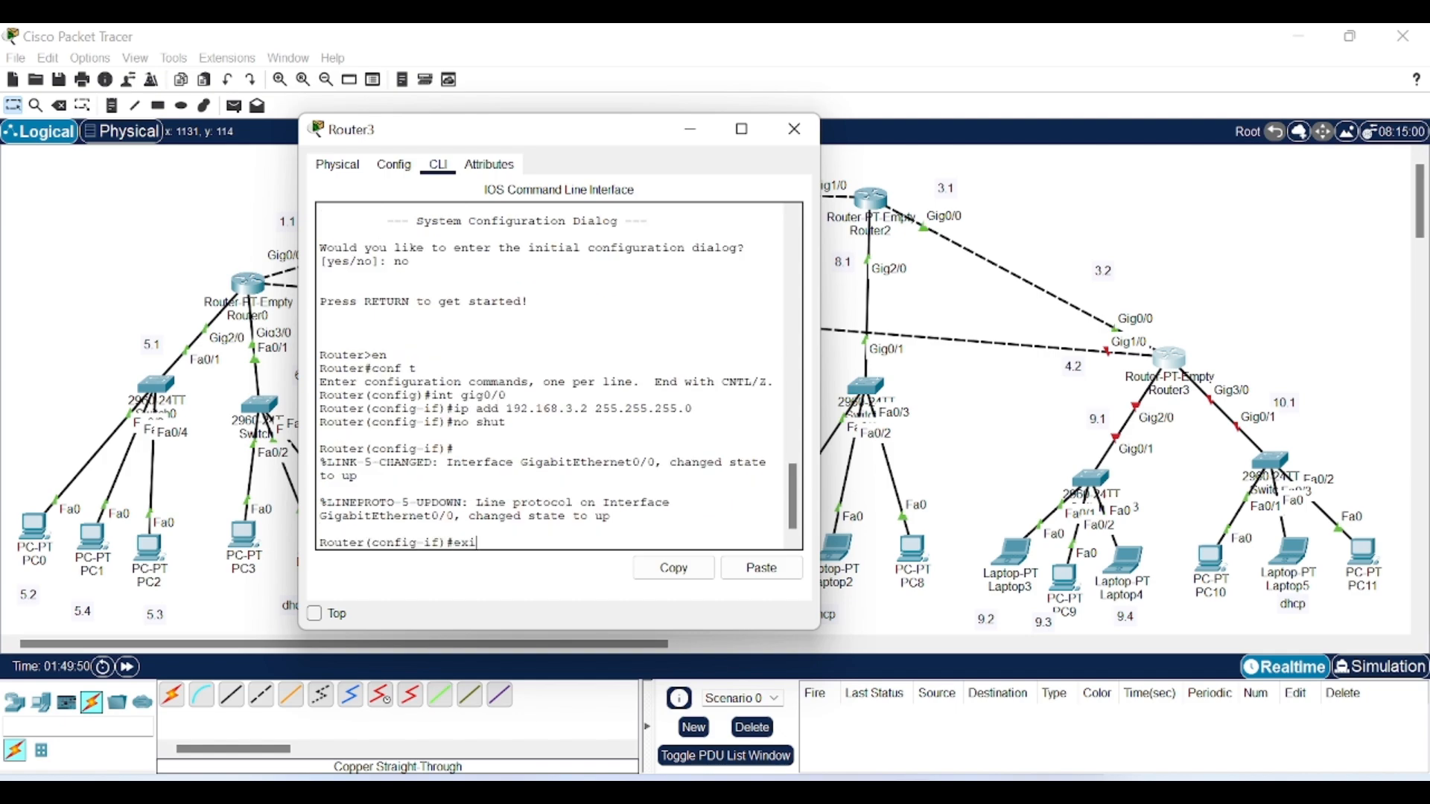
pyautogui.press('Return')
# Step: Enter Router3's gig1/0 interface configuration and write the ip add command with address 192.168.4.2
pyautogui.write('ig)#i')
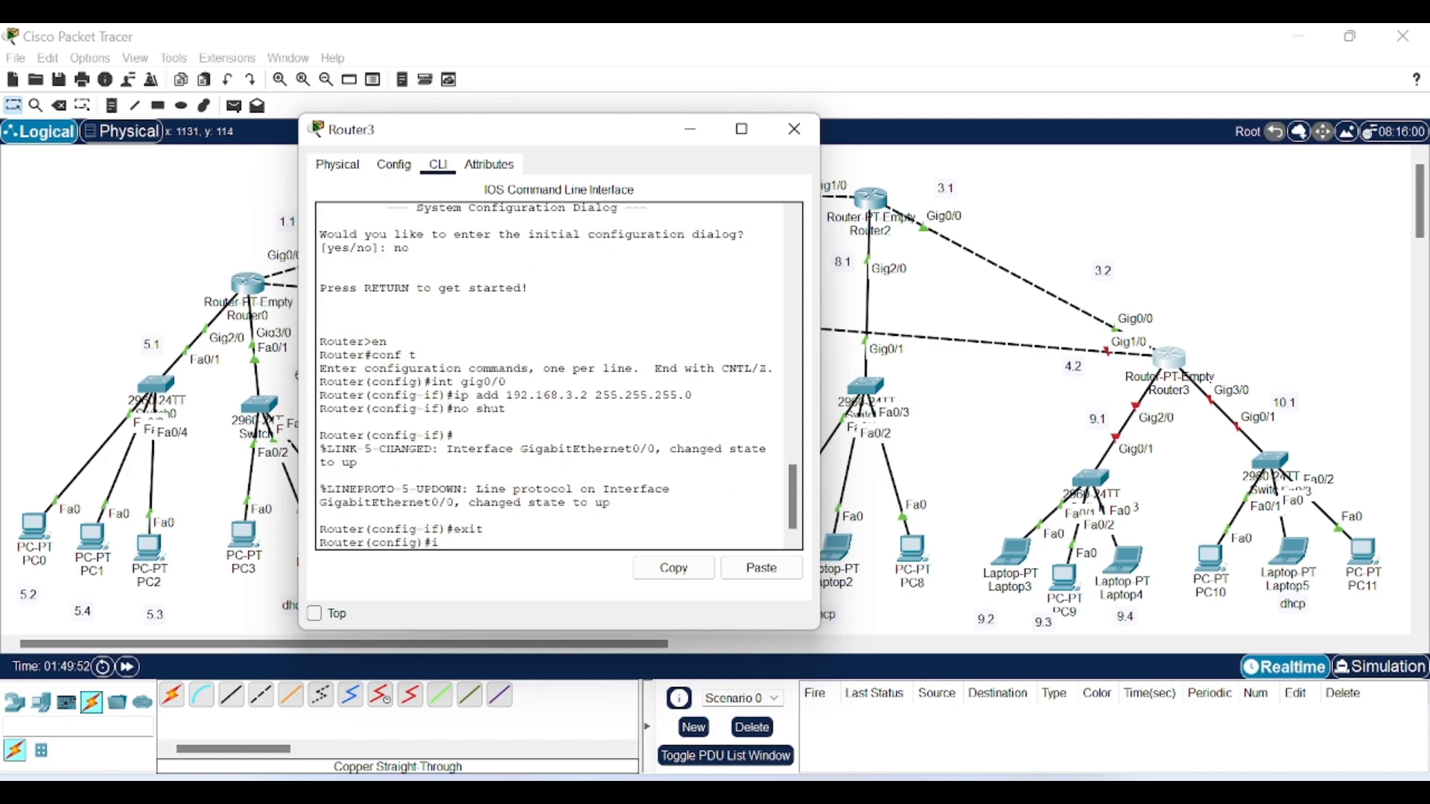
pyautogui.write('nt gig1/0')
pyautogui.press('Return')
pyautogui.write('ip add')
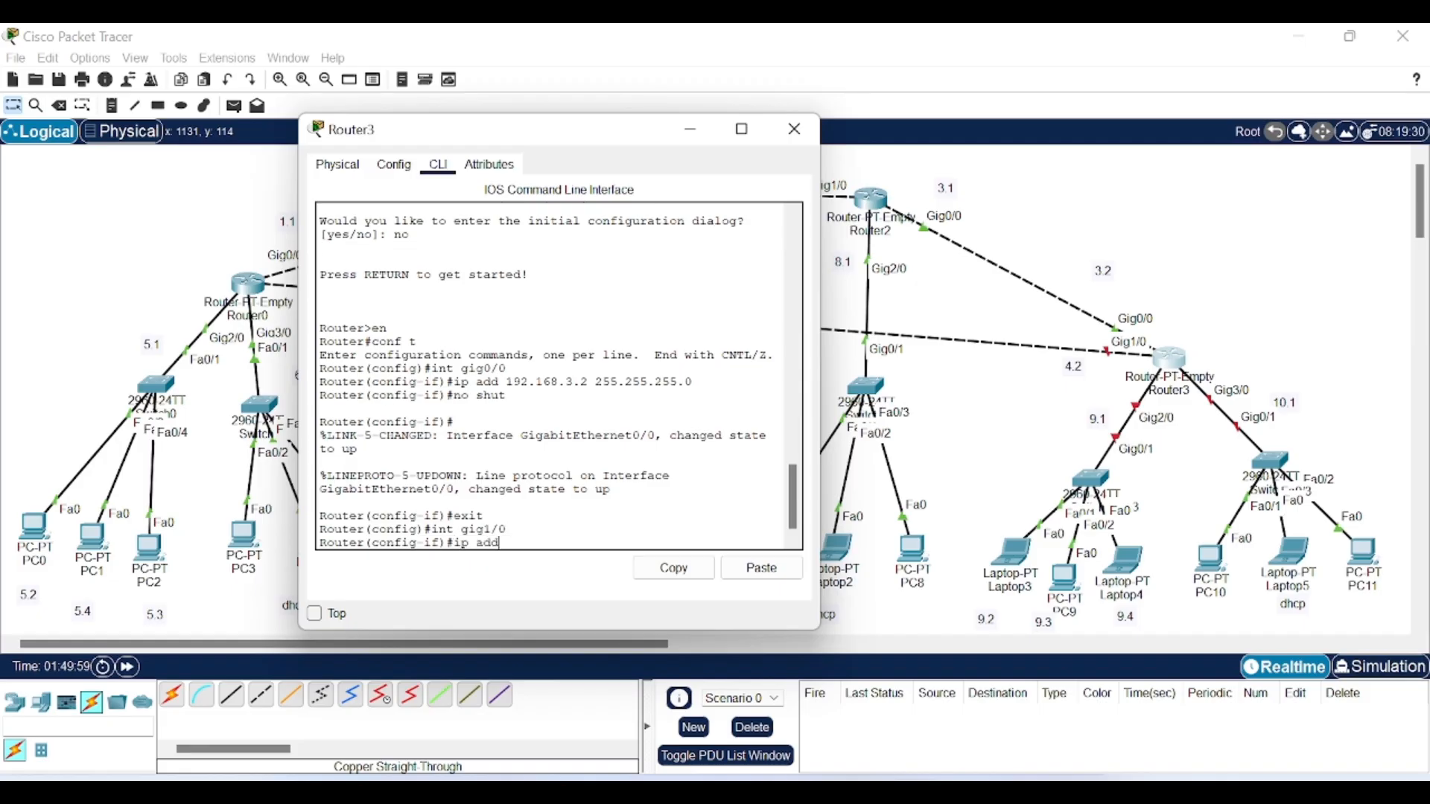
pyautogui.write(' 192.168.4.2')
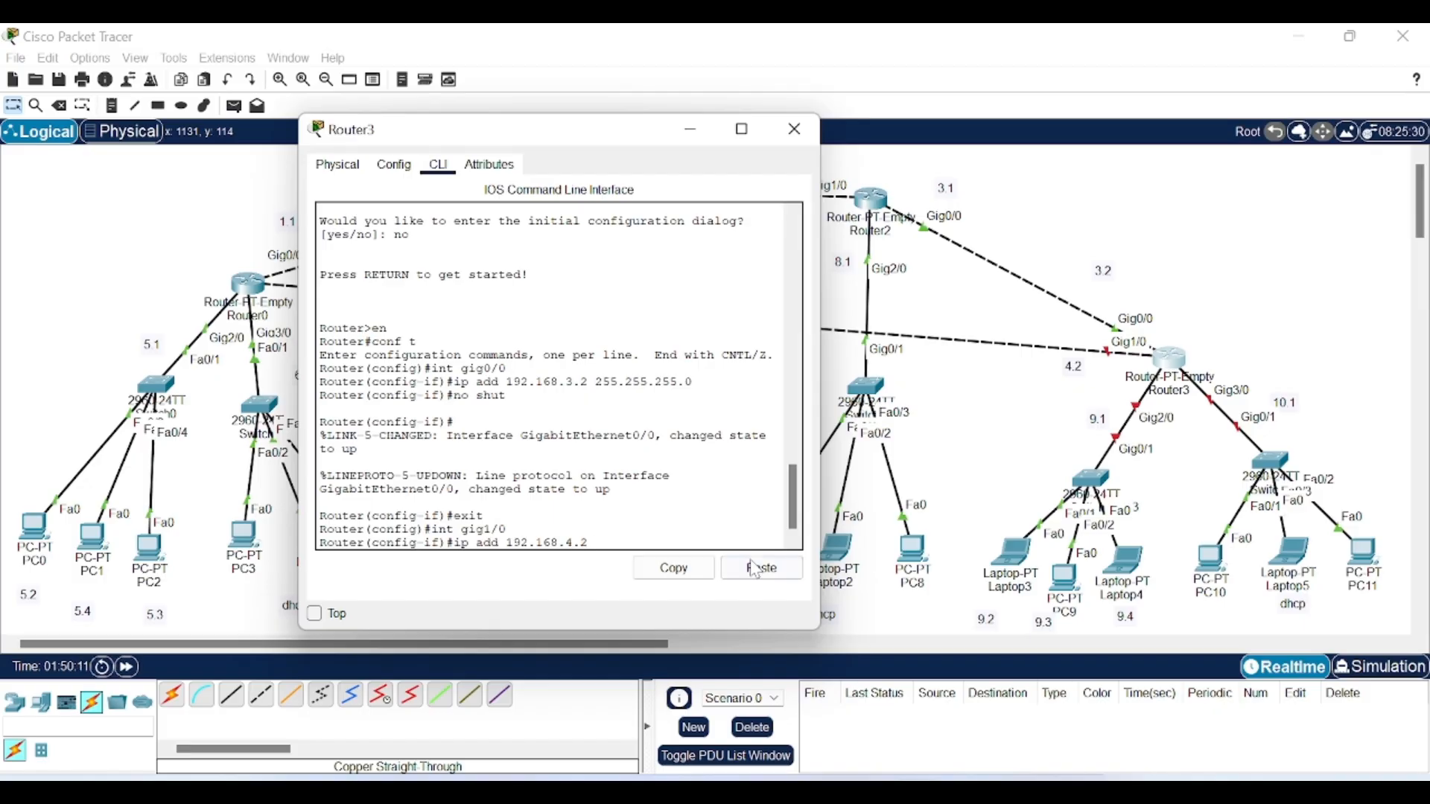
# Step: Complete Router3's gig1/0 address 192.168.4.2 with subnet mask 255.255.255.0, enable the interface, and return to global configuration mode
pyautogui.click(754, 571)
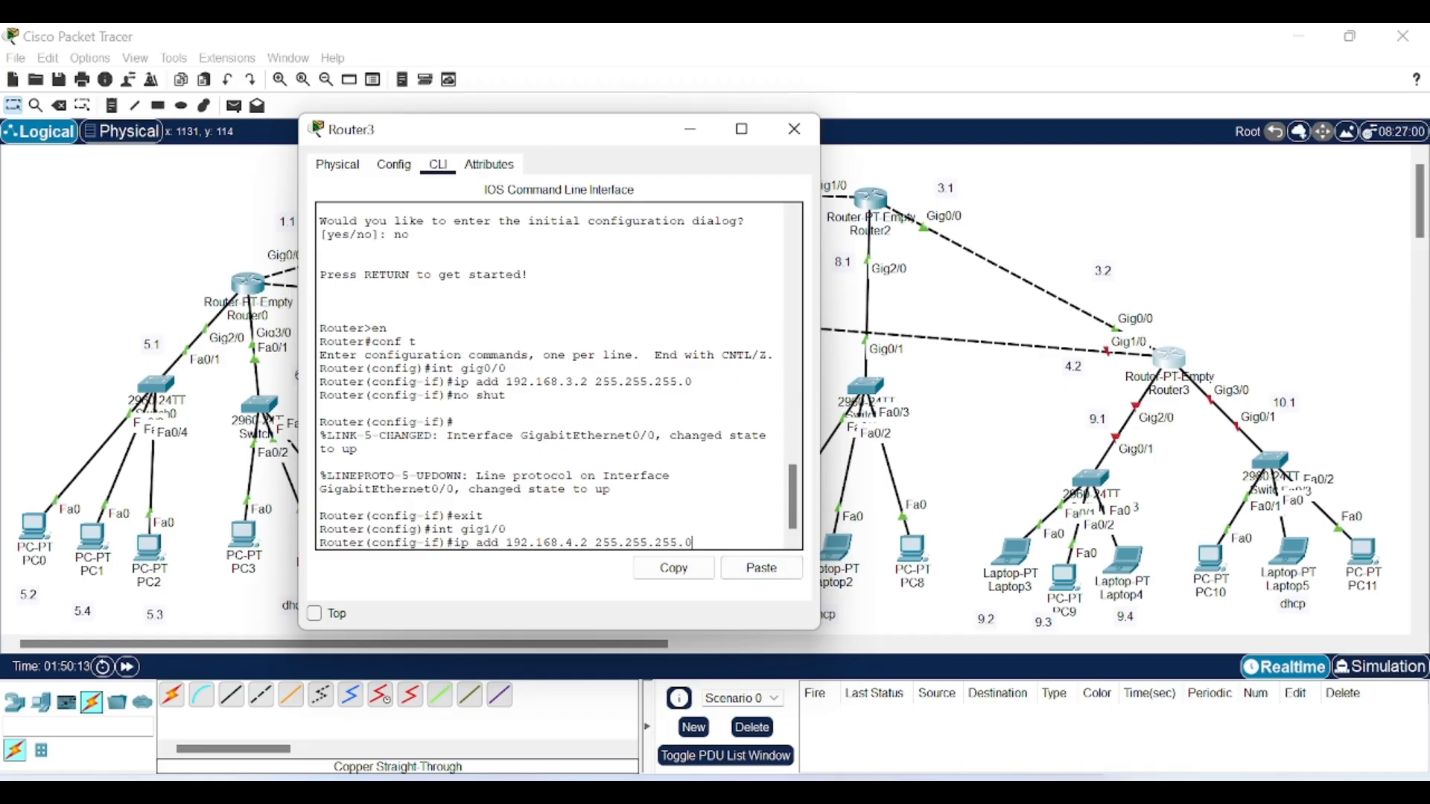
pyautogui.press('Return')
pyautogui.write('nos')
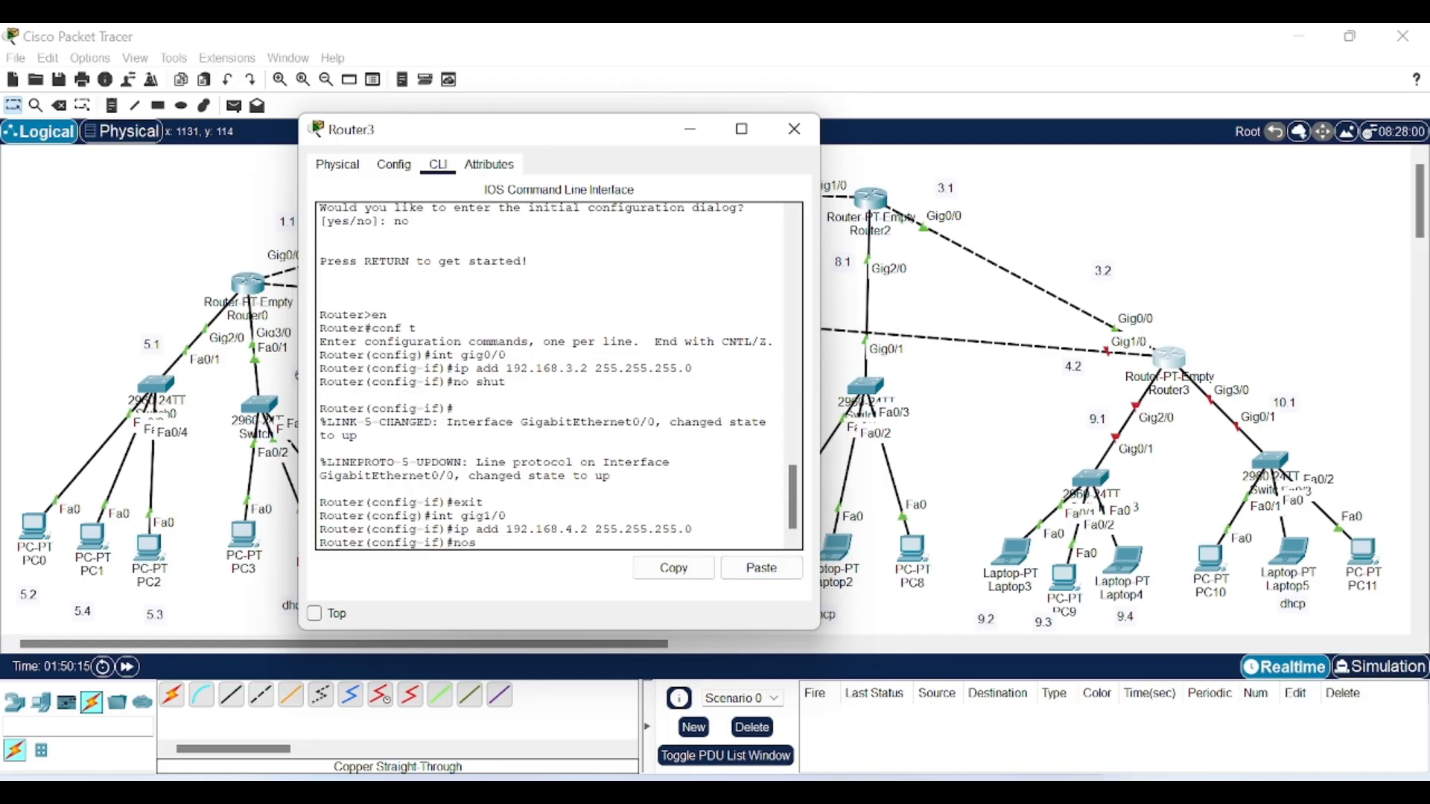
pyautogui.press('BackSpace')
pyautogui.write('shut')
pyautogui.press('Return')
pyautogui.write('exit')
pyautogui.press('Return')
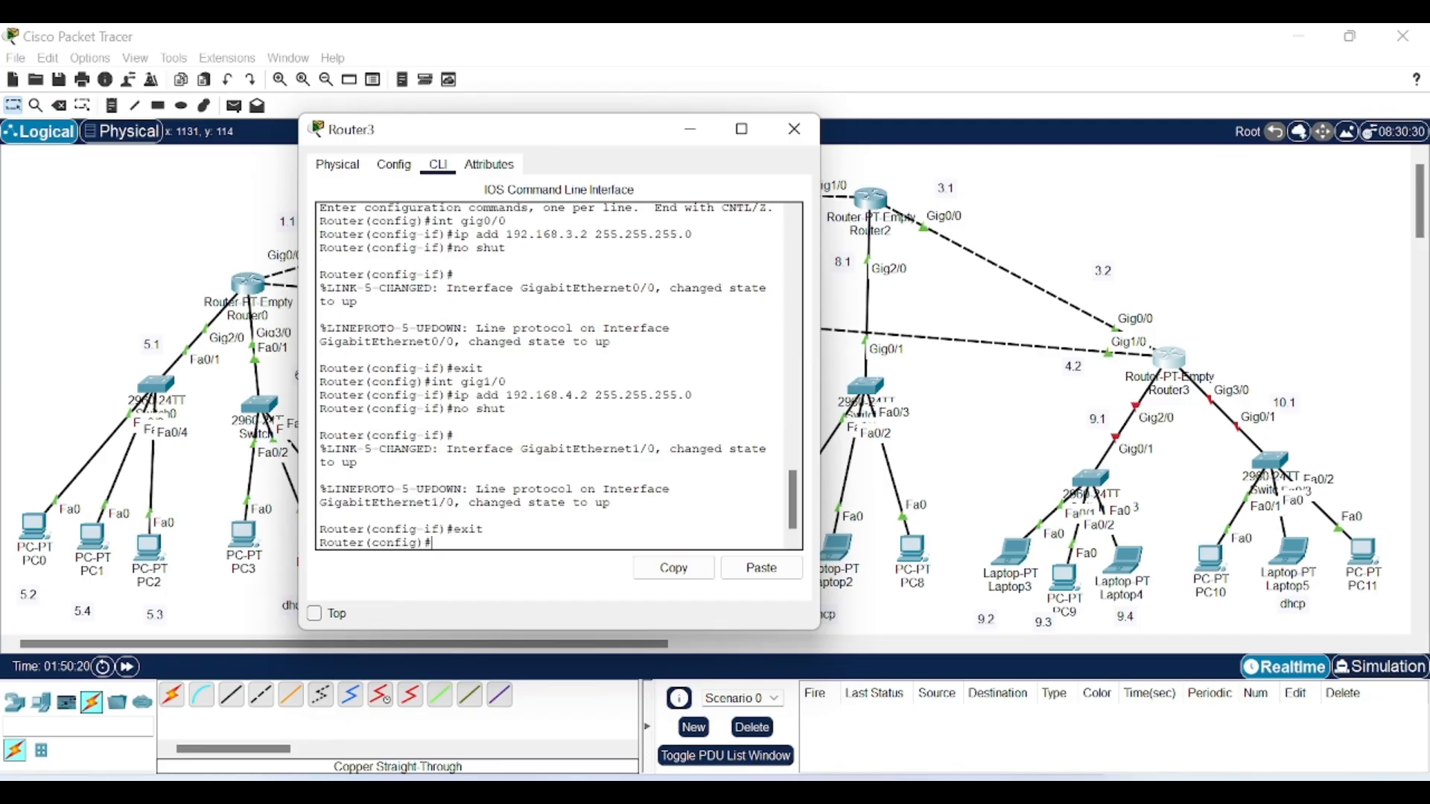
# Step: Configure Router3's gig2/0 interface with IP address 192.168.9.1 and mask 255.255.255.0, enable it, and exit interface mode
pyautogui.write('int gig2/0')
pyautogui.press('Return')
pyautogui.write('ip')
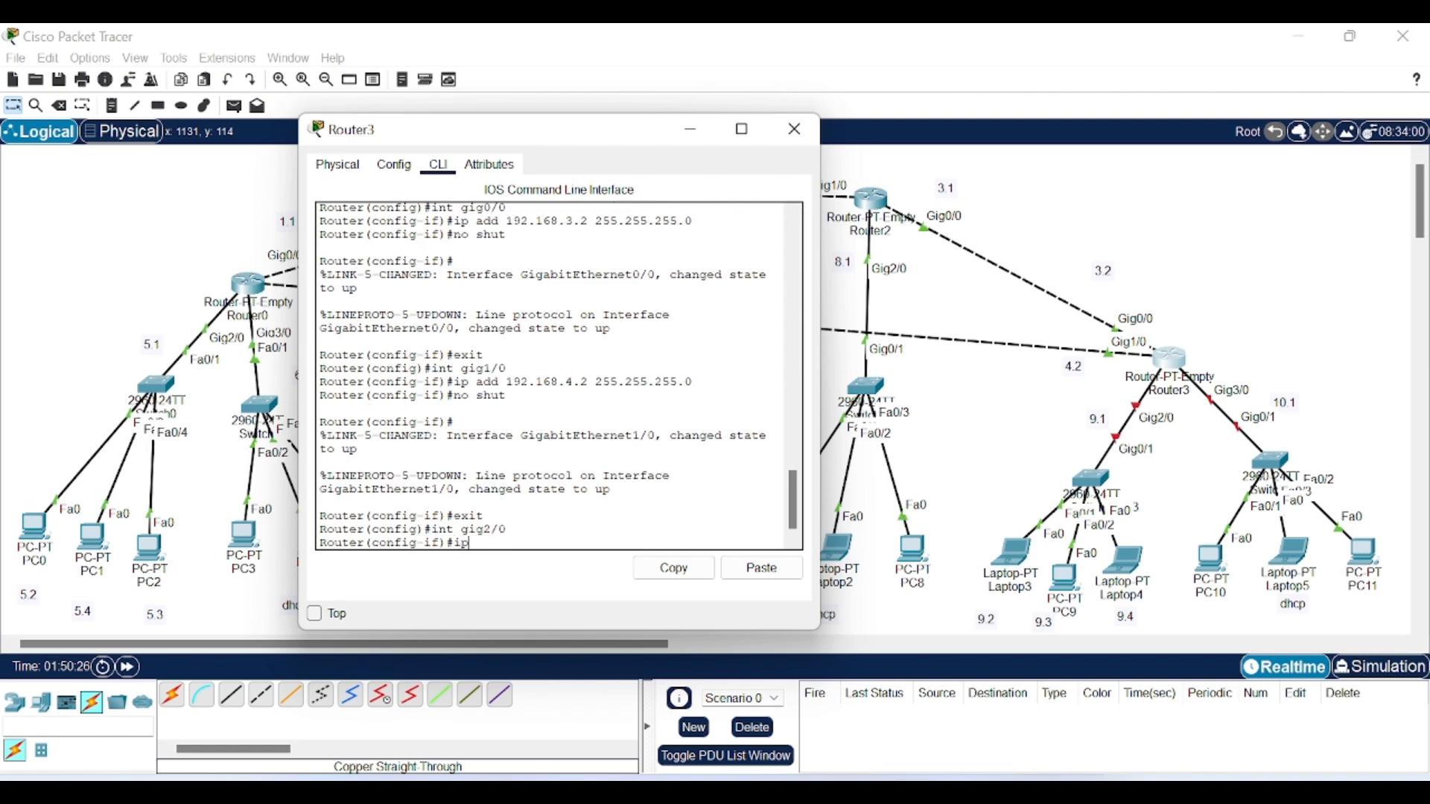
pyautogui.write(' add 192.168.9.1')
pyautogui.click(770, 577)
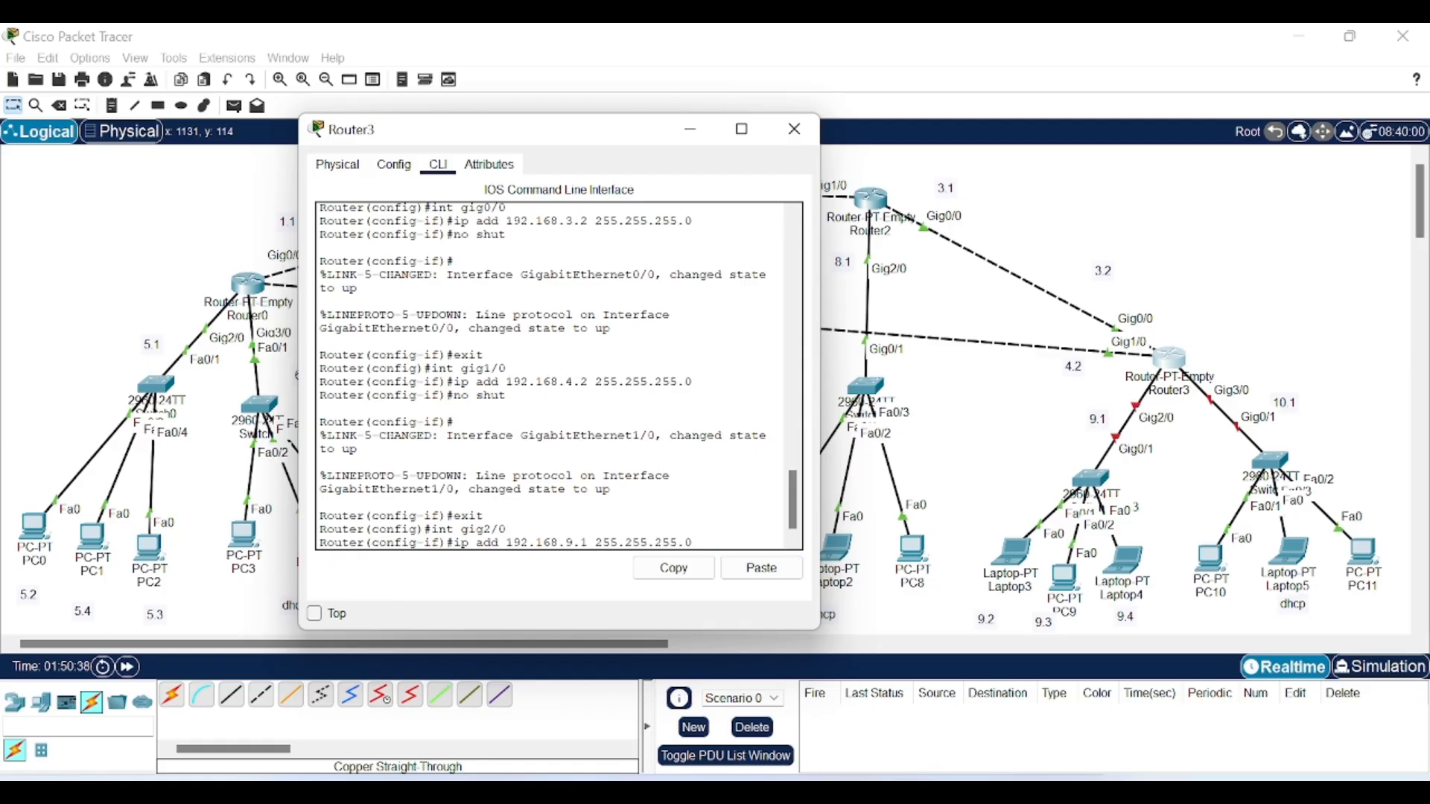
pyautogui.press('Return')
pyautogui.write('no shut')
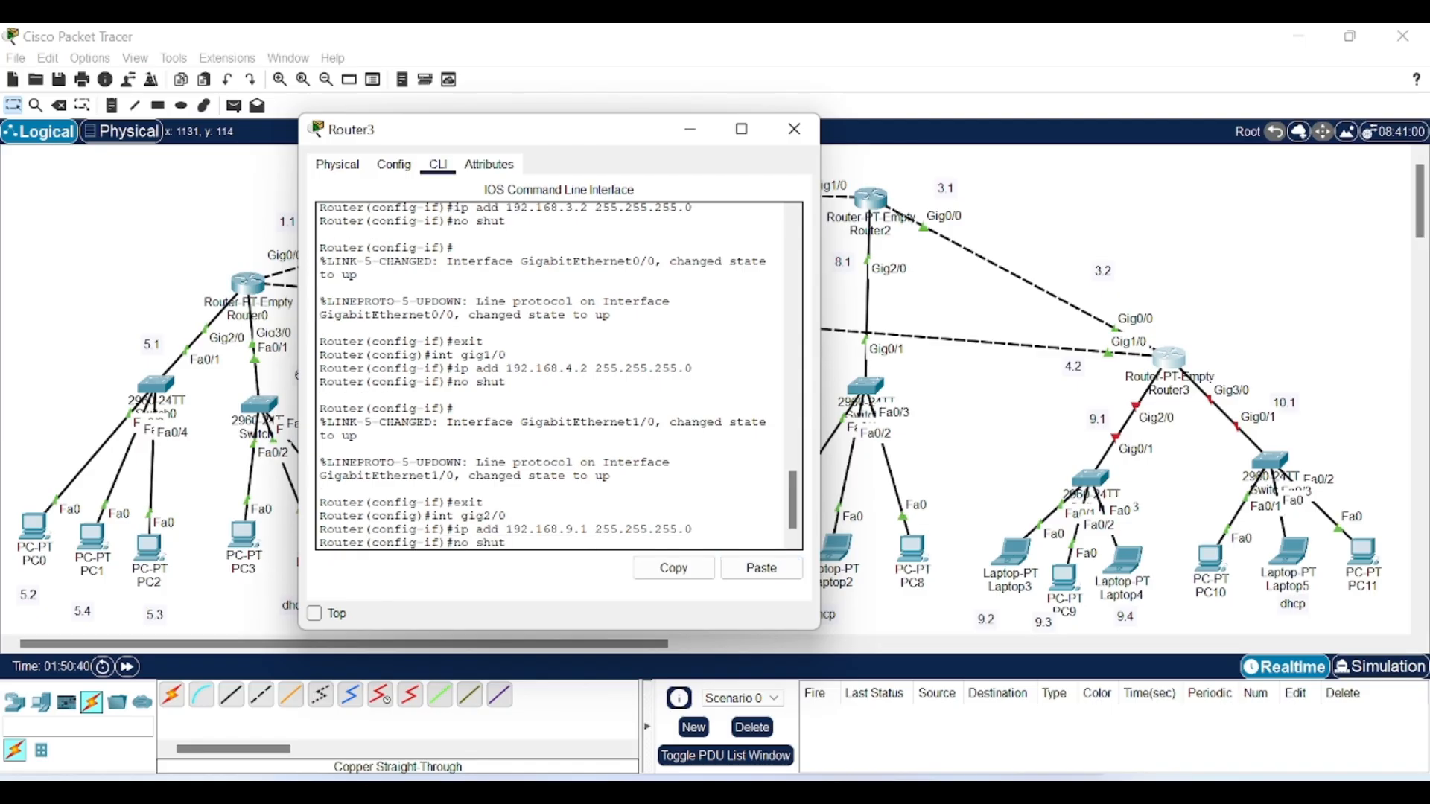
pyautogui.press('Return')
pyautogui.write('exit')
pyautogui.press('Return')
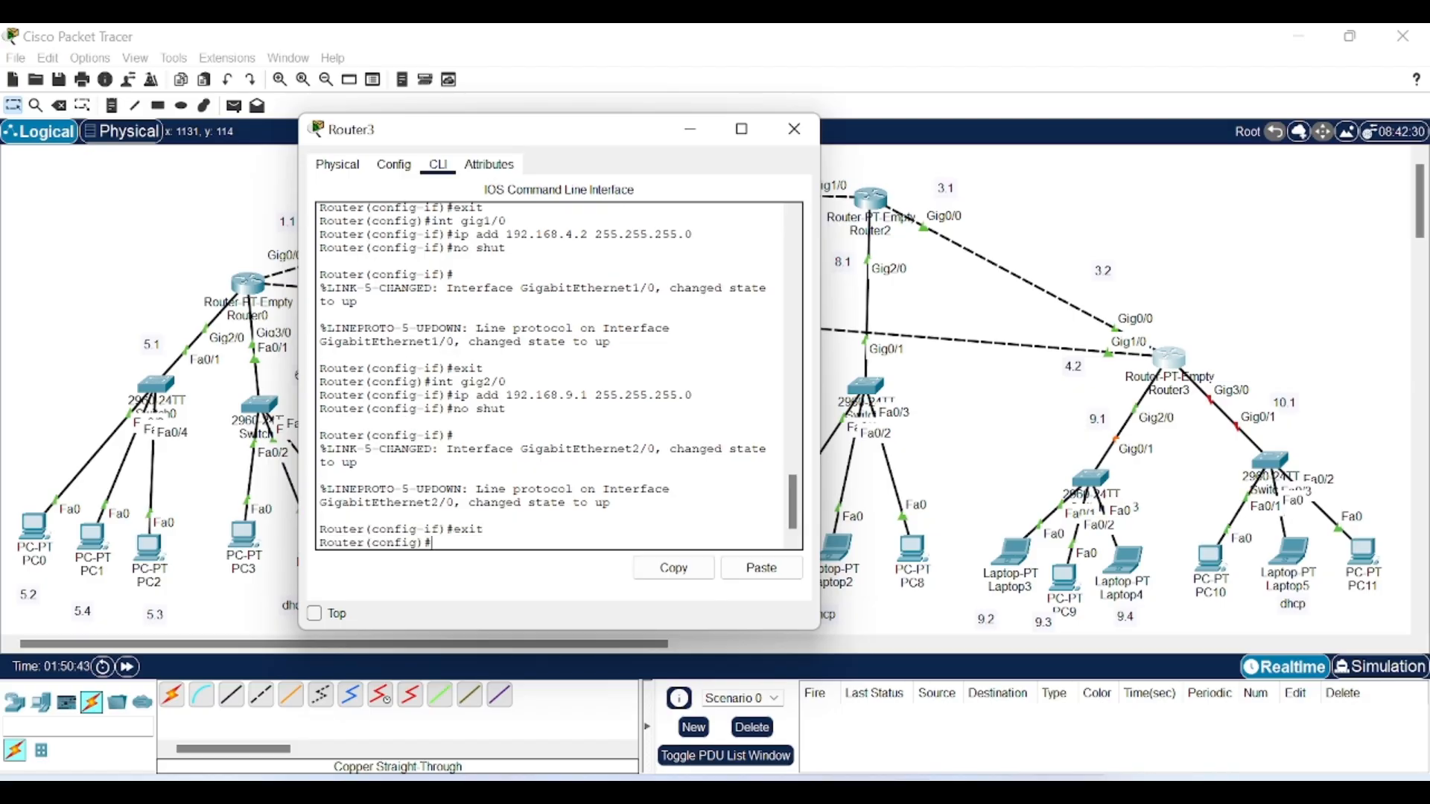
pyautogui.write('int gig')
pyautogui.write('0/1')
pyautogui.press('Return')
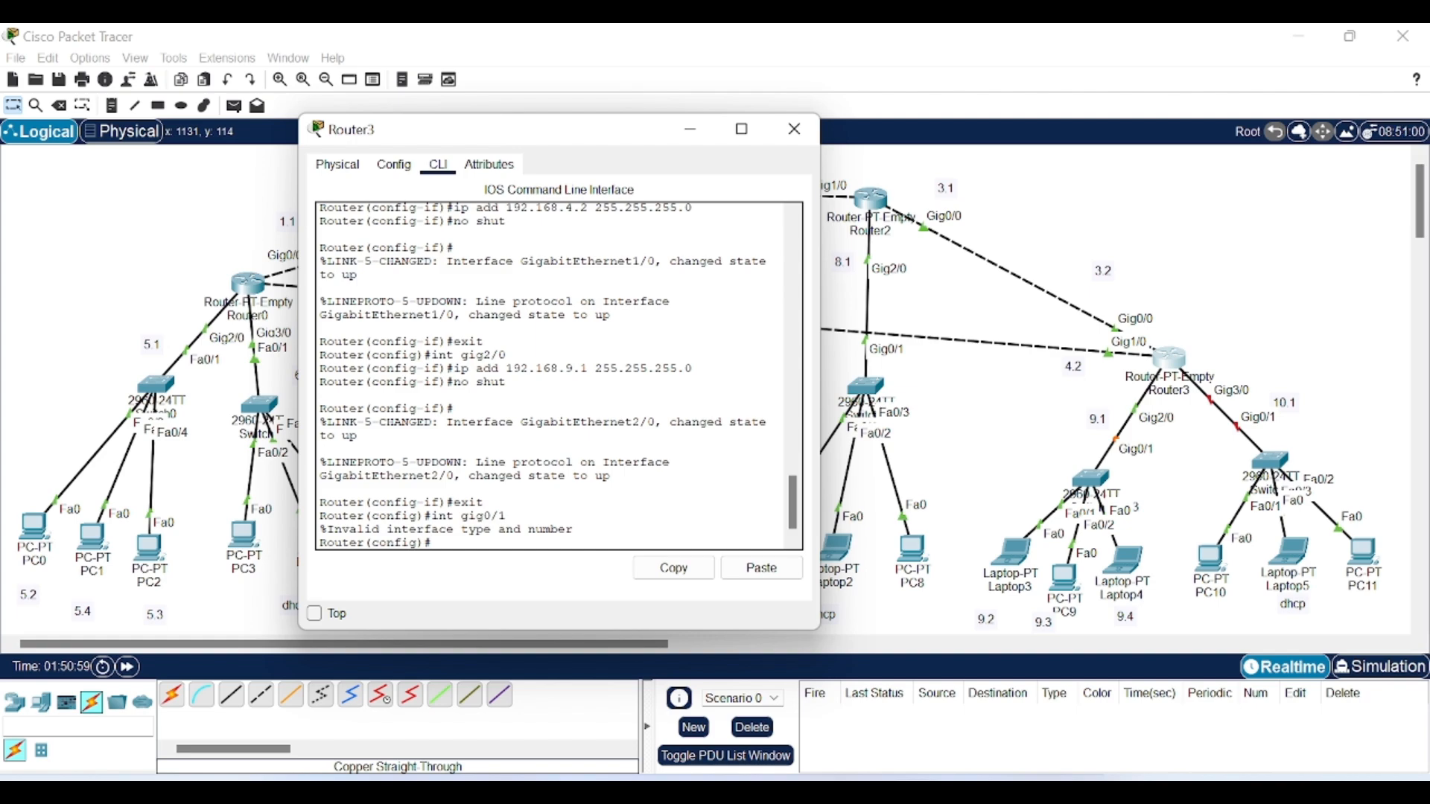
# Step: Configure Router3's gig3/0 interface with IP address 192.168.10.1 and mask 255.255.255.0, enable it, exit interface mode, and minimize Router3's window
pyautogui.write('int gig')
pyautogui.write('3/0')
pyautogui.press('Return')
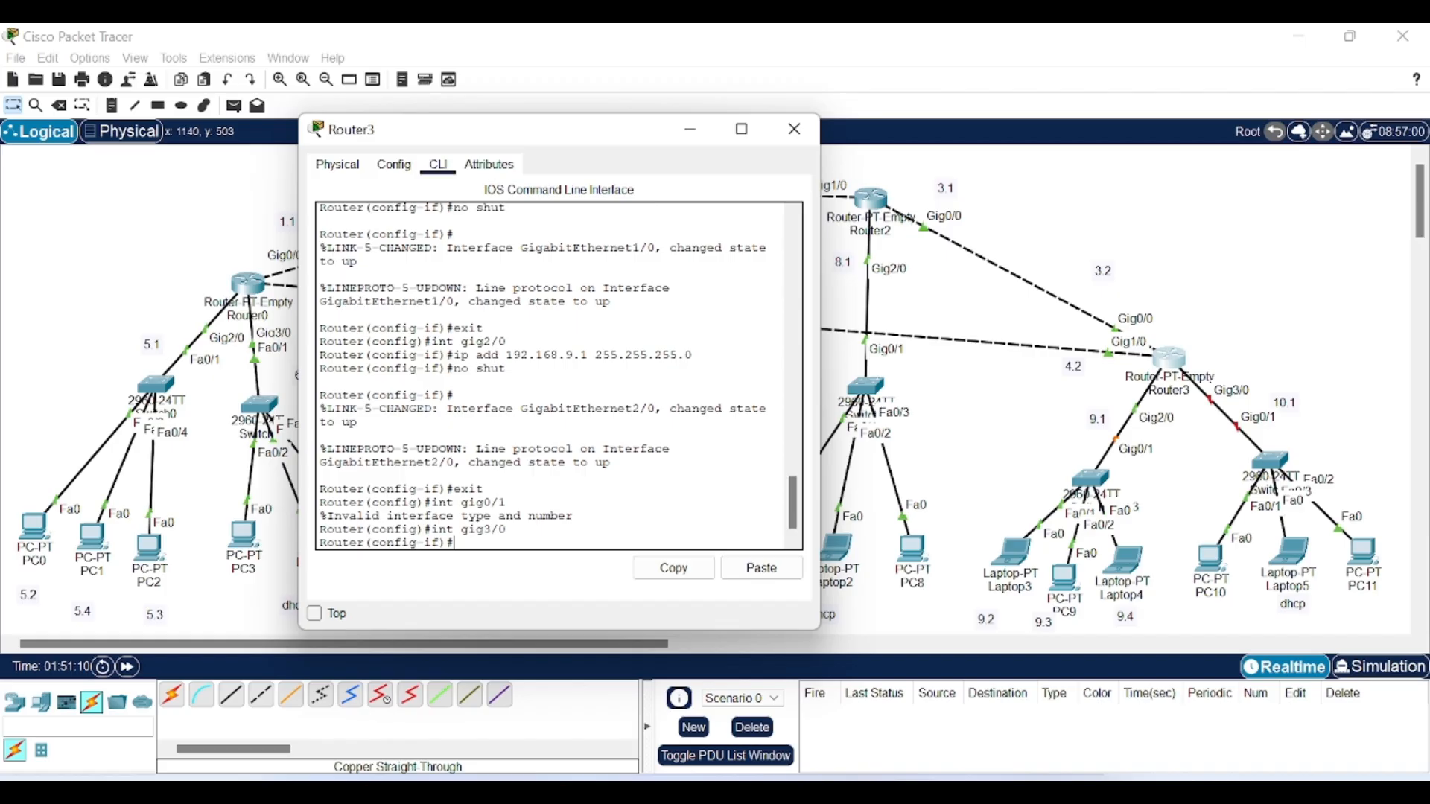
pyautogui.write('ip add 192.168.10.1')
pyautogui.click(762, 567)
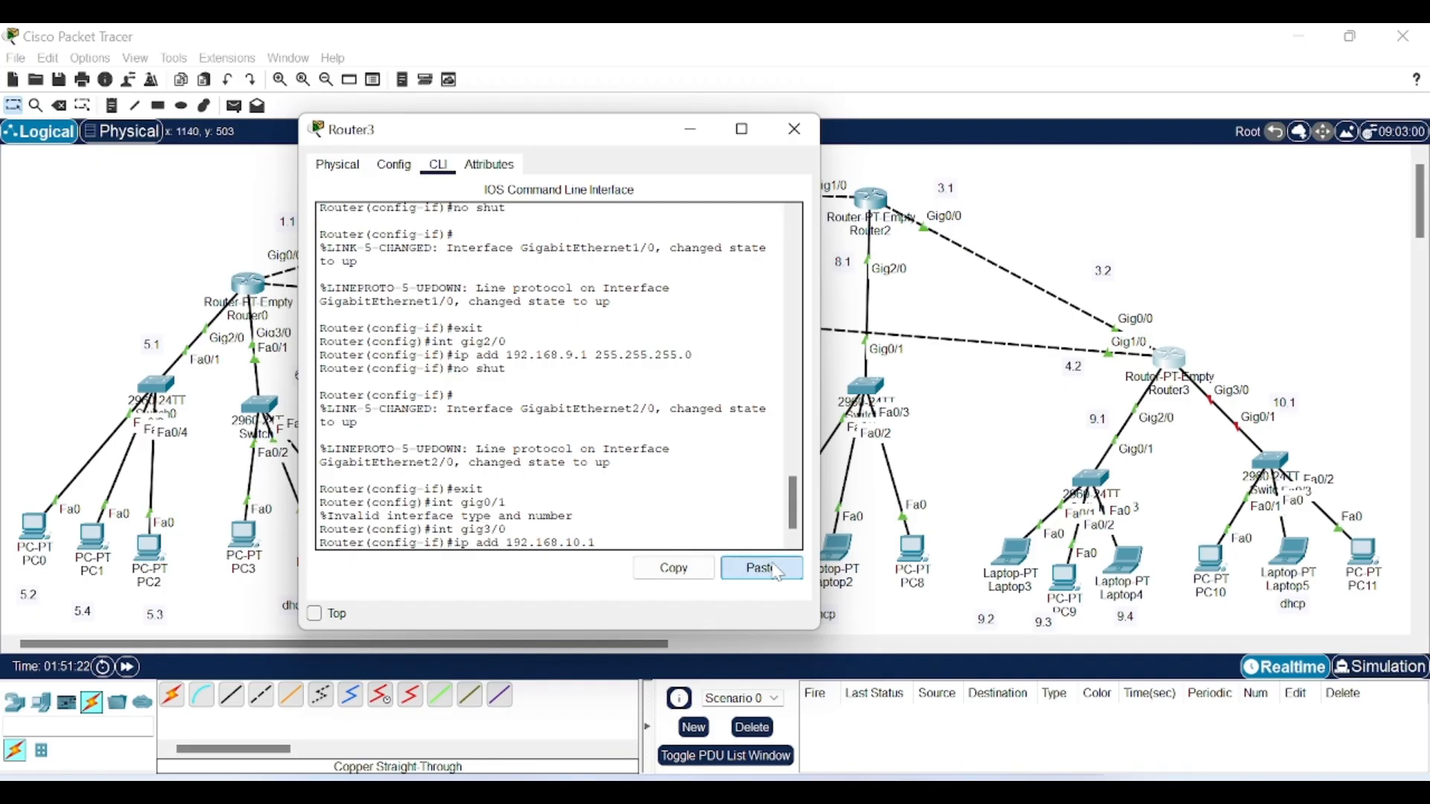
pyautogui.press('Return')
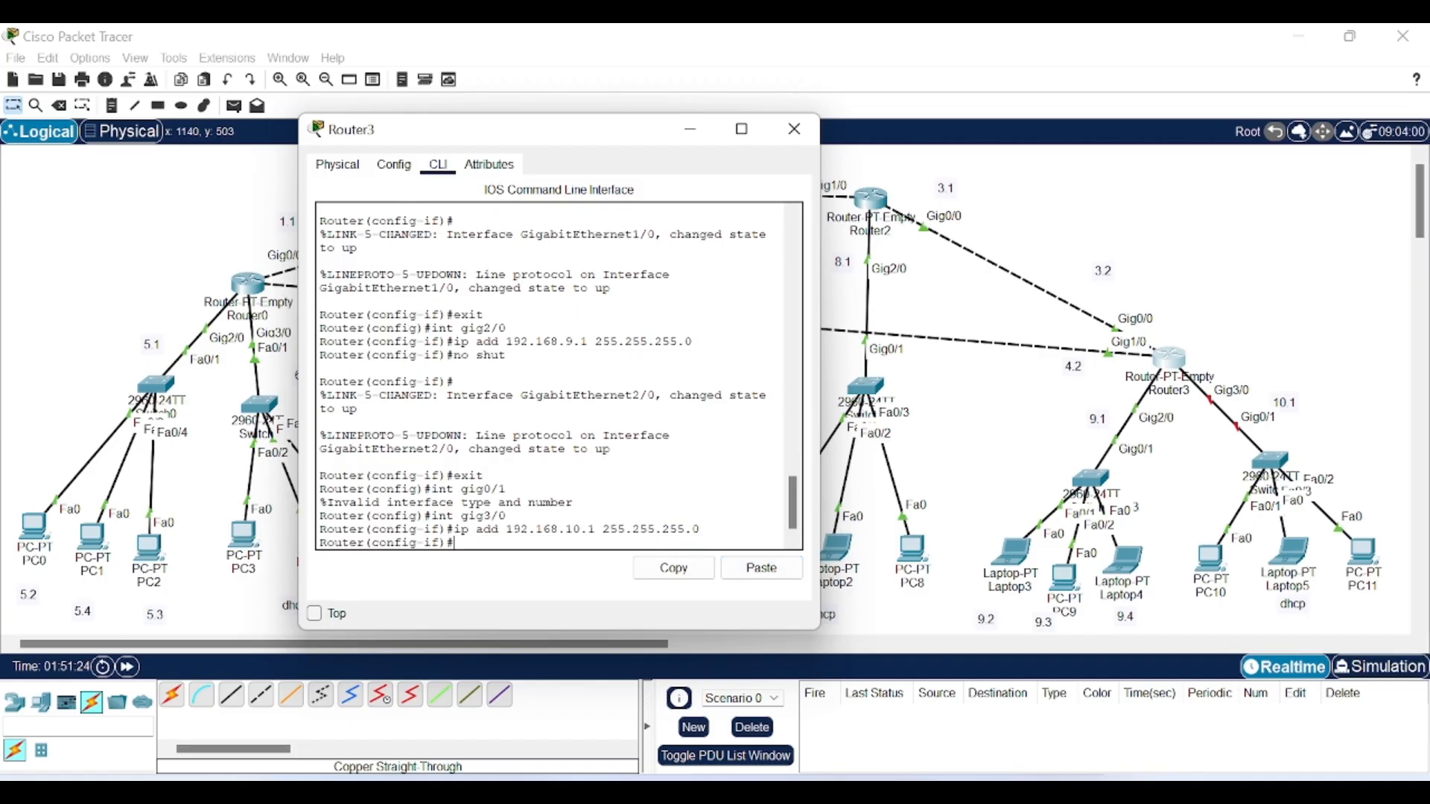
pyautogui.write('no shut')
pyautogui.press('Return')
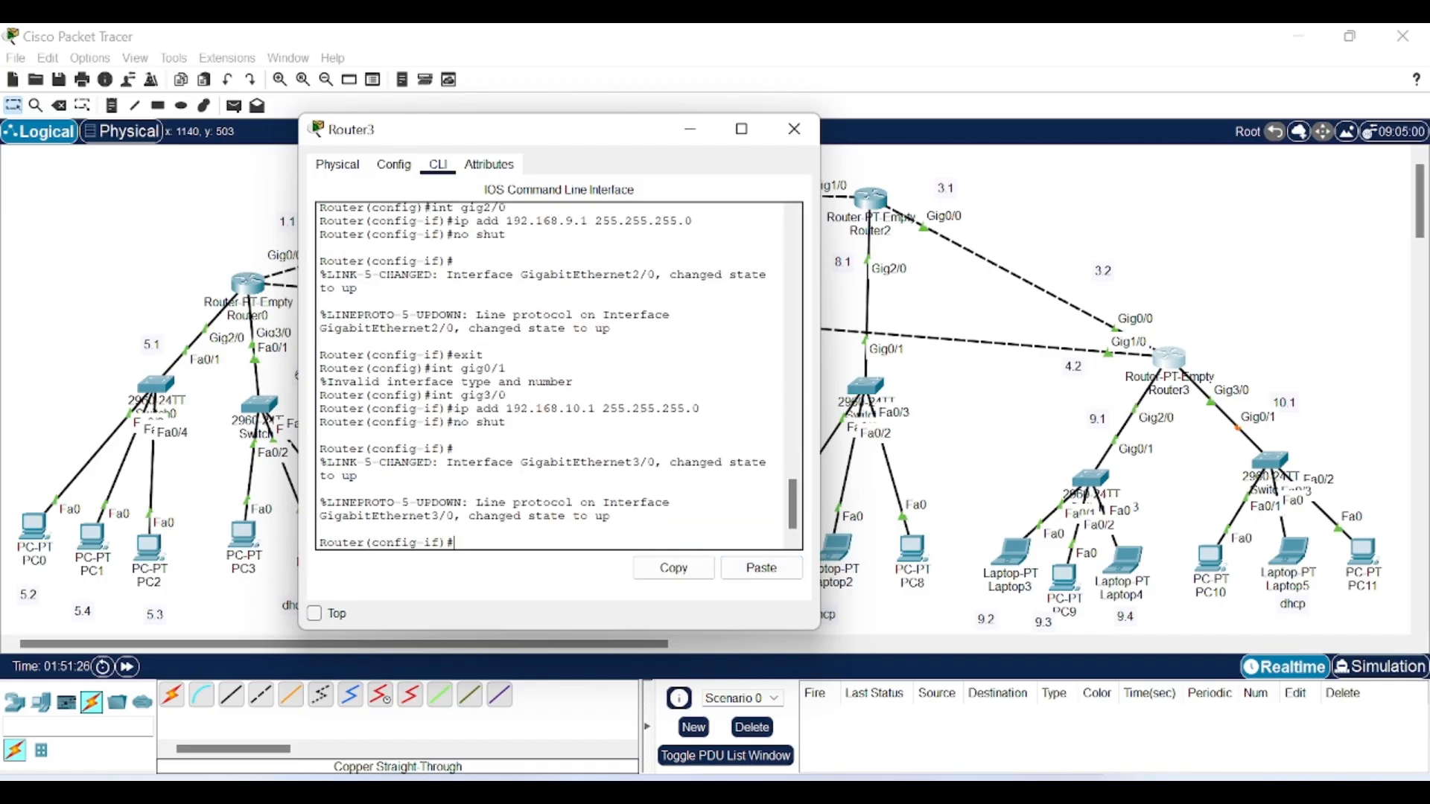
pyautogui.write('exit')
pyautogui.press('Return')
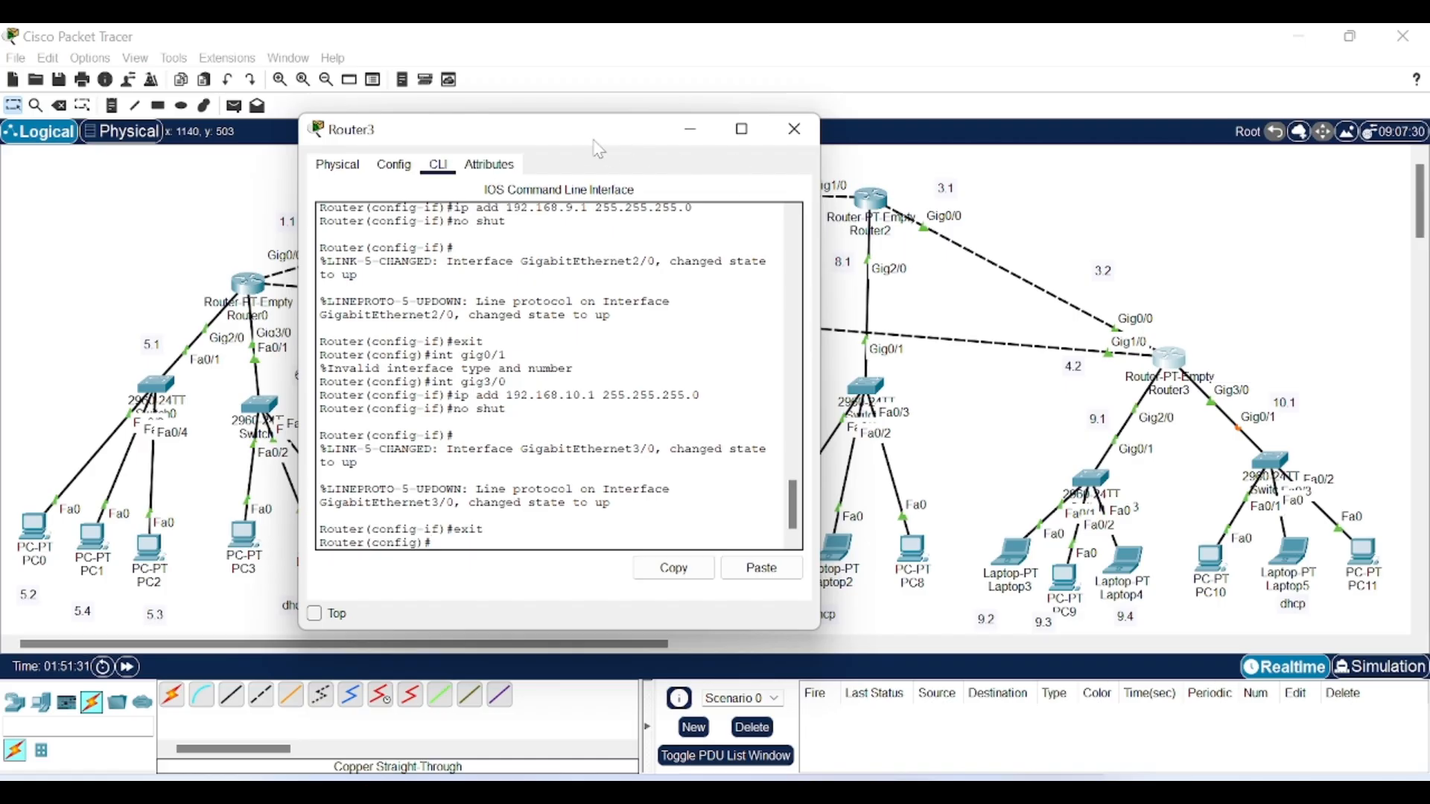
pyautogui.click(685, 132)
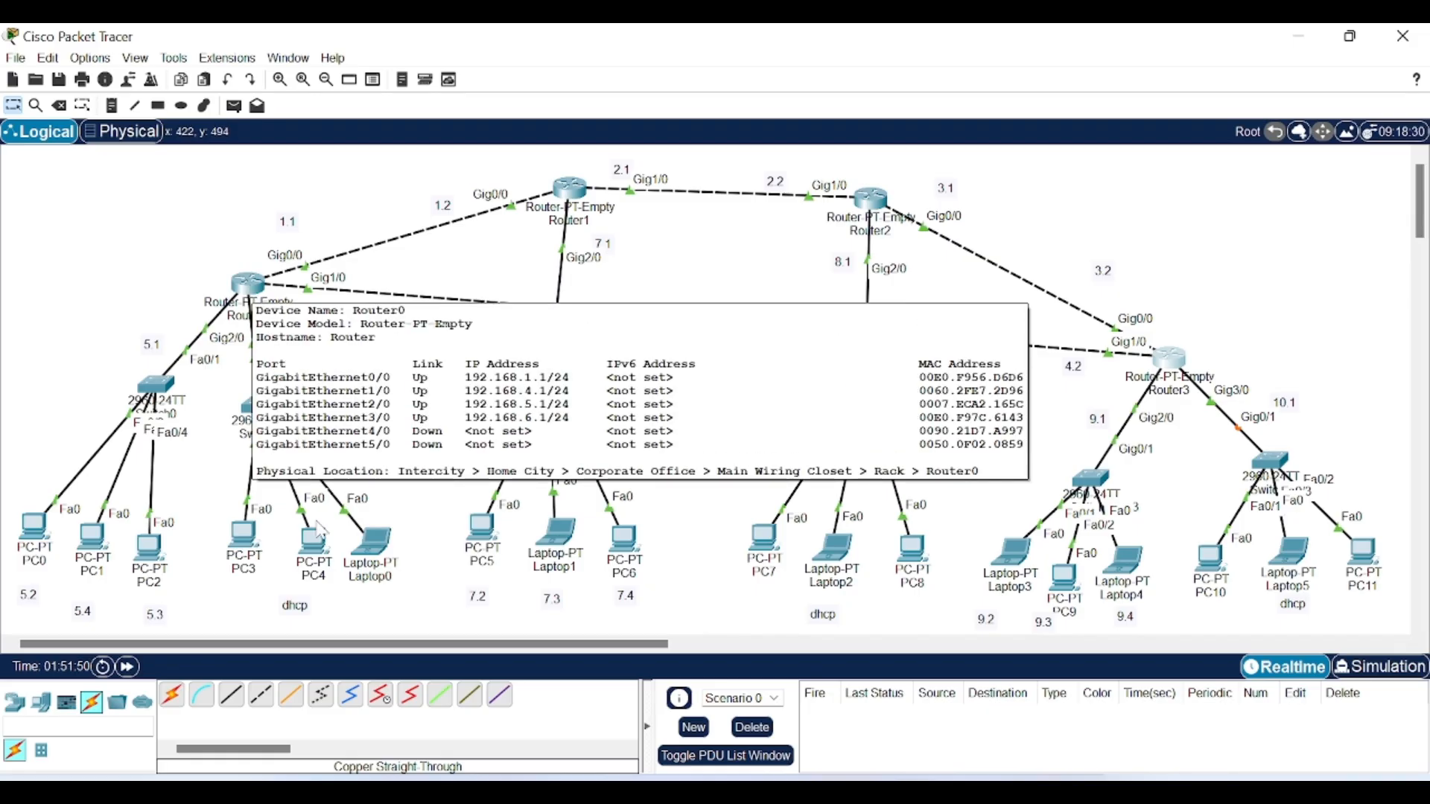
# Step: Create a DHCP pool named net2 from Router0's command line
pyautogui.click(254, 296)
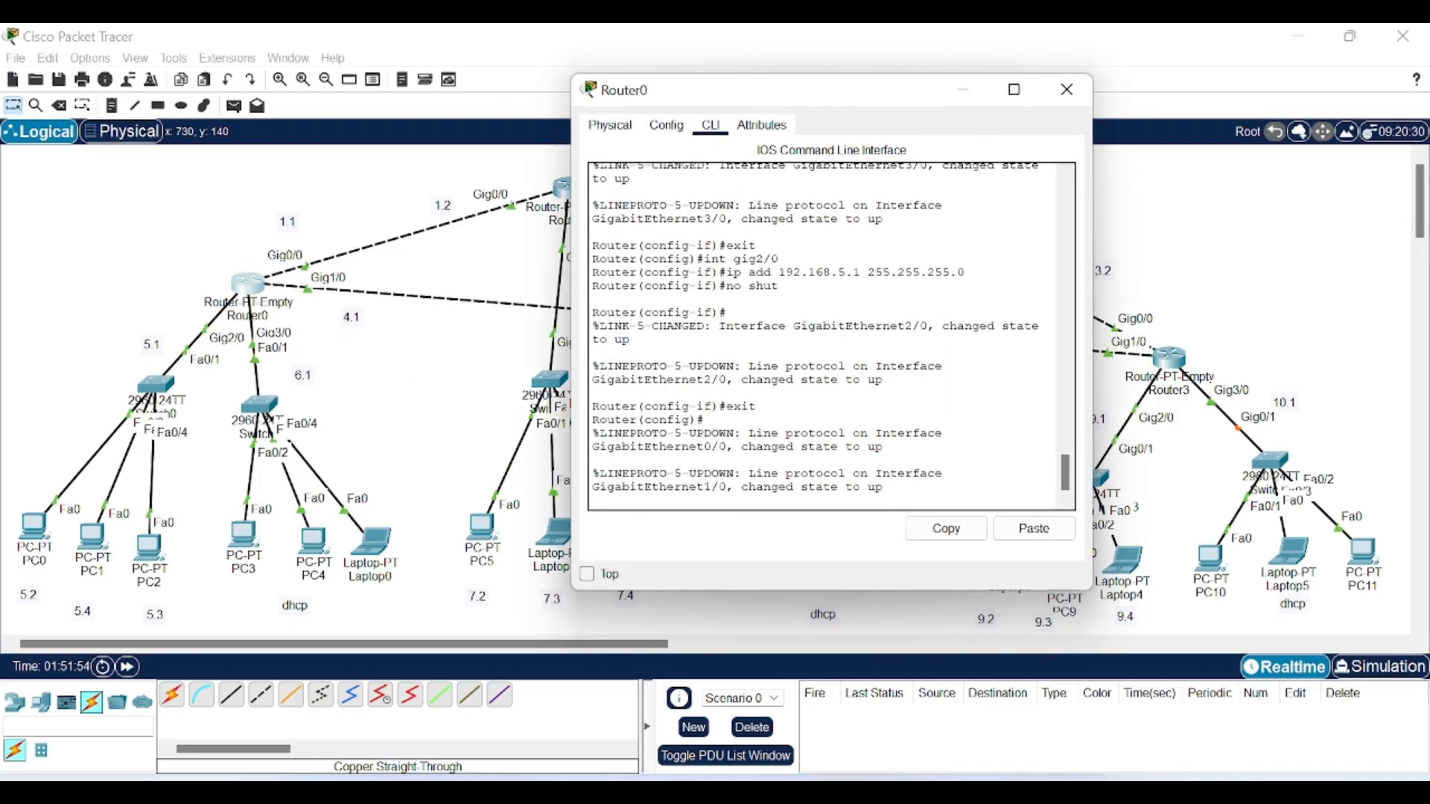
pyautogui.press('Return')
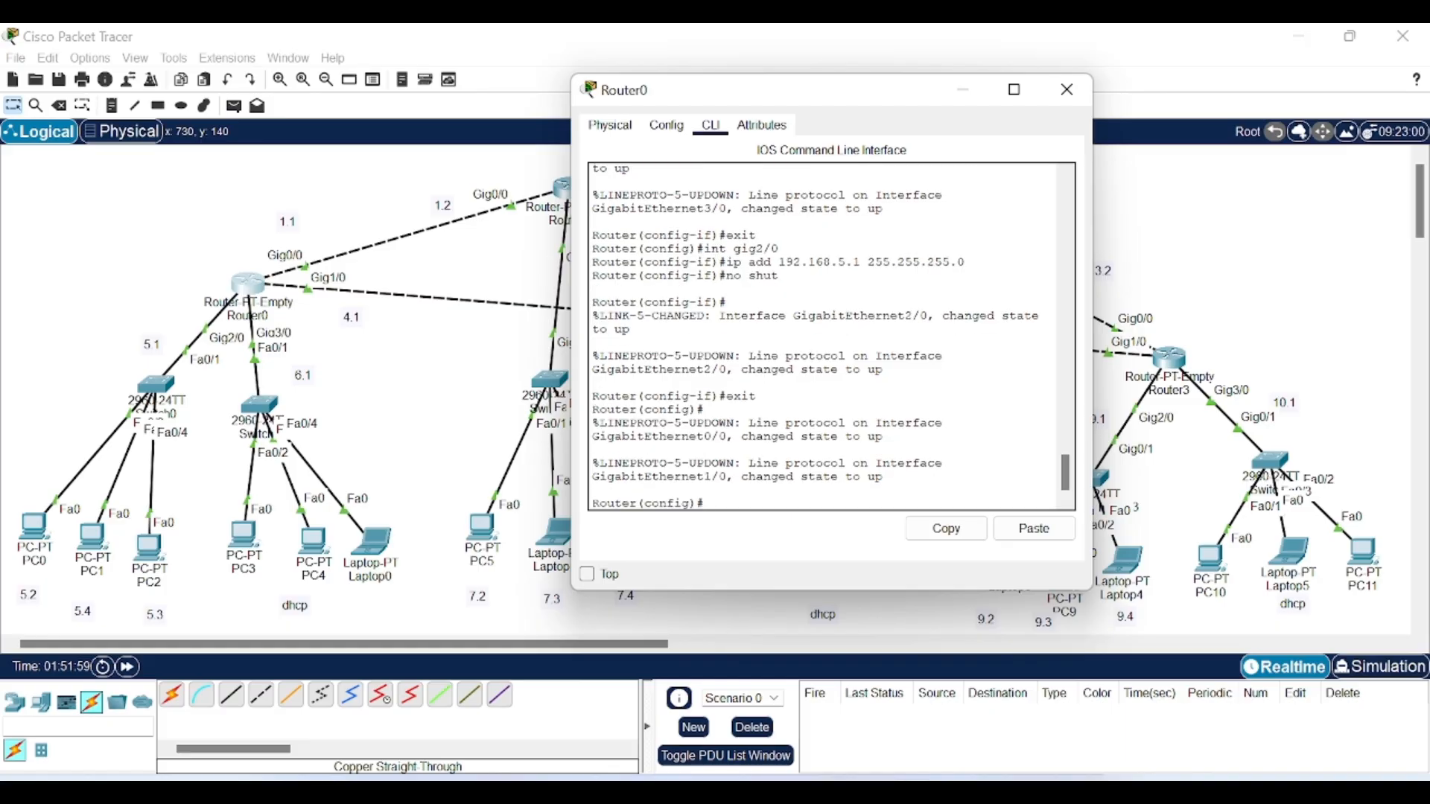
pyautogui.write('ip dhcppool nam')
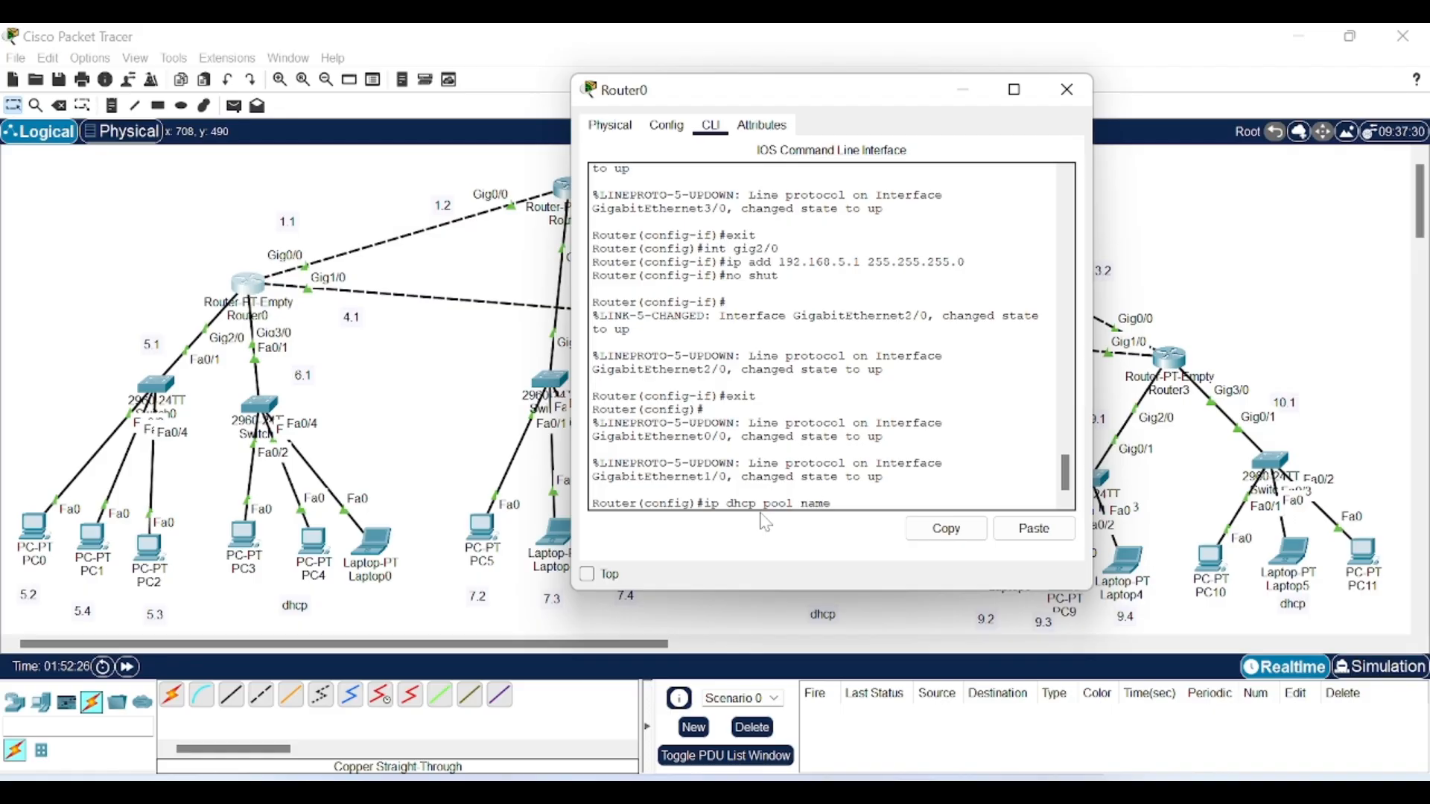
pyautogui.press('BackSpace')
pyautogui.write('et2')
pyautogui.press('Return')
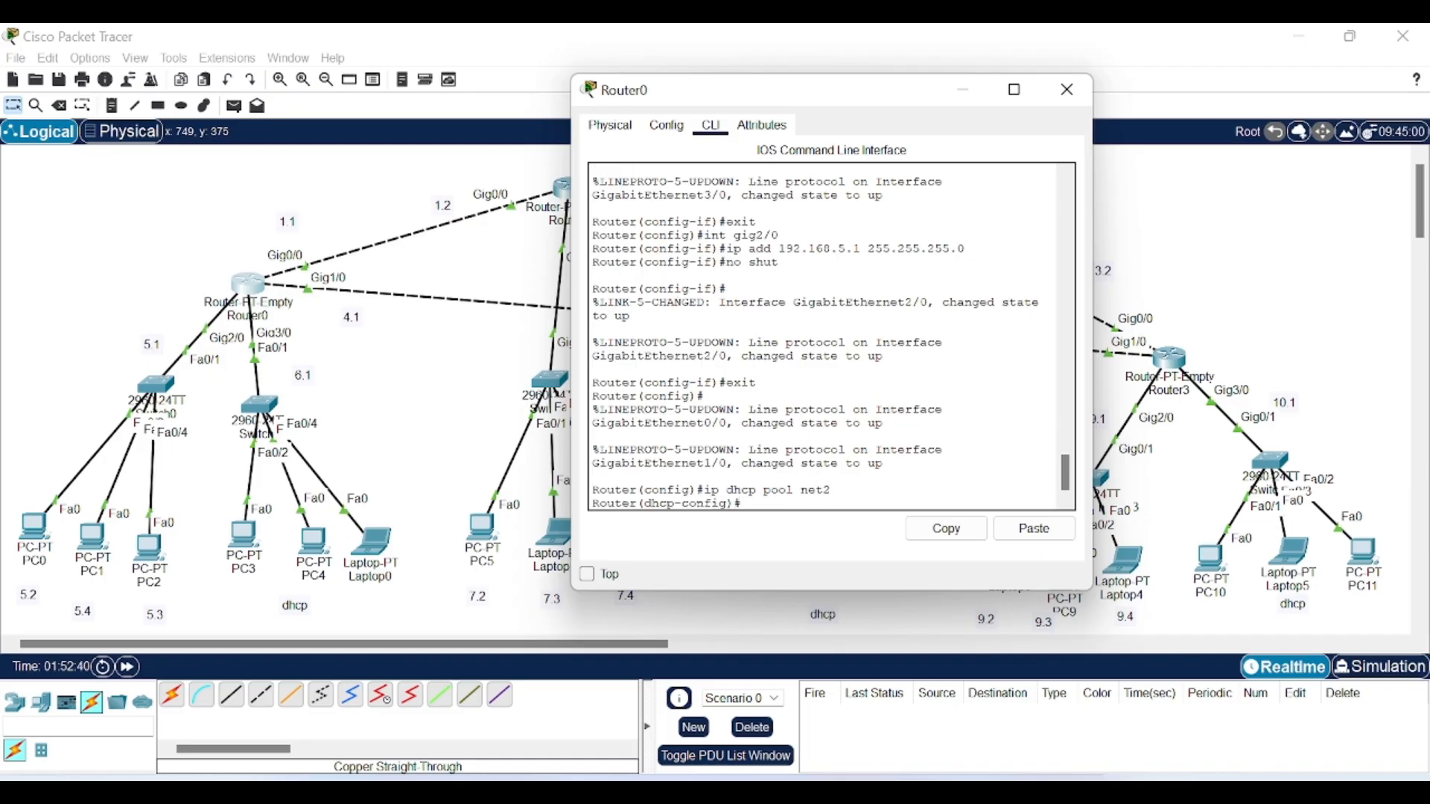
# Step: Give pool net2 the network 192.168.6.0 255.255.255.0 and default router 192.168.6.1, then exit the pool and minimize Router0's window
pyautogui.write('net 192.168.6.0')
pyautogui.click(1034, 529)
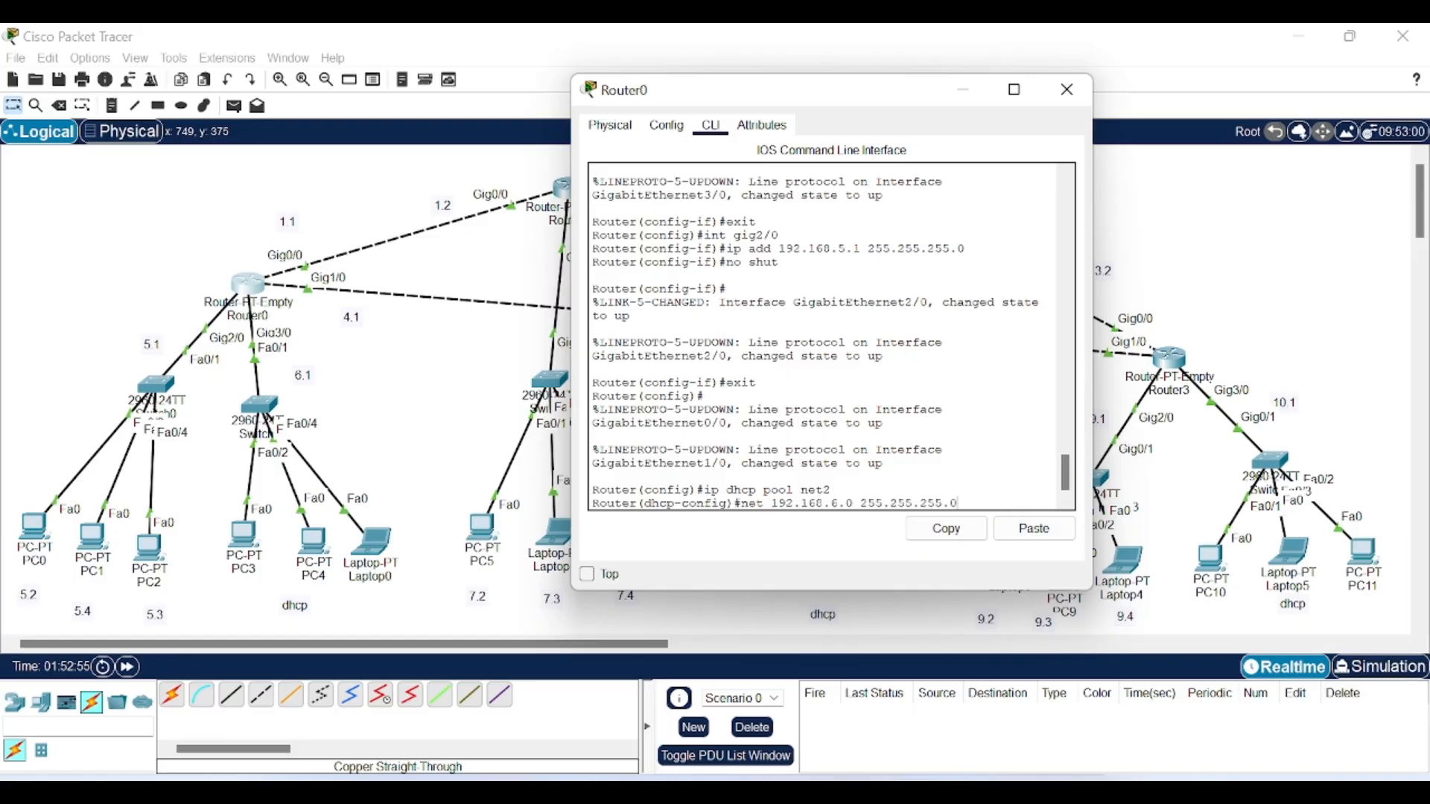
pyautogui.press('Return')
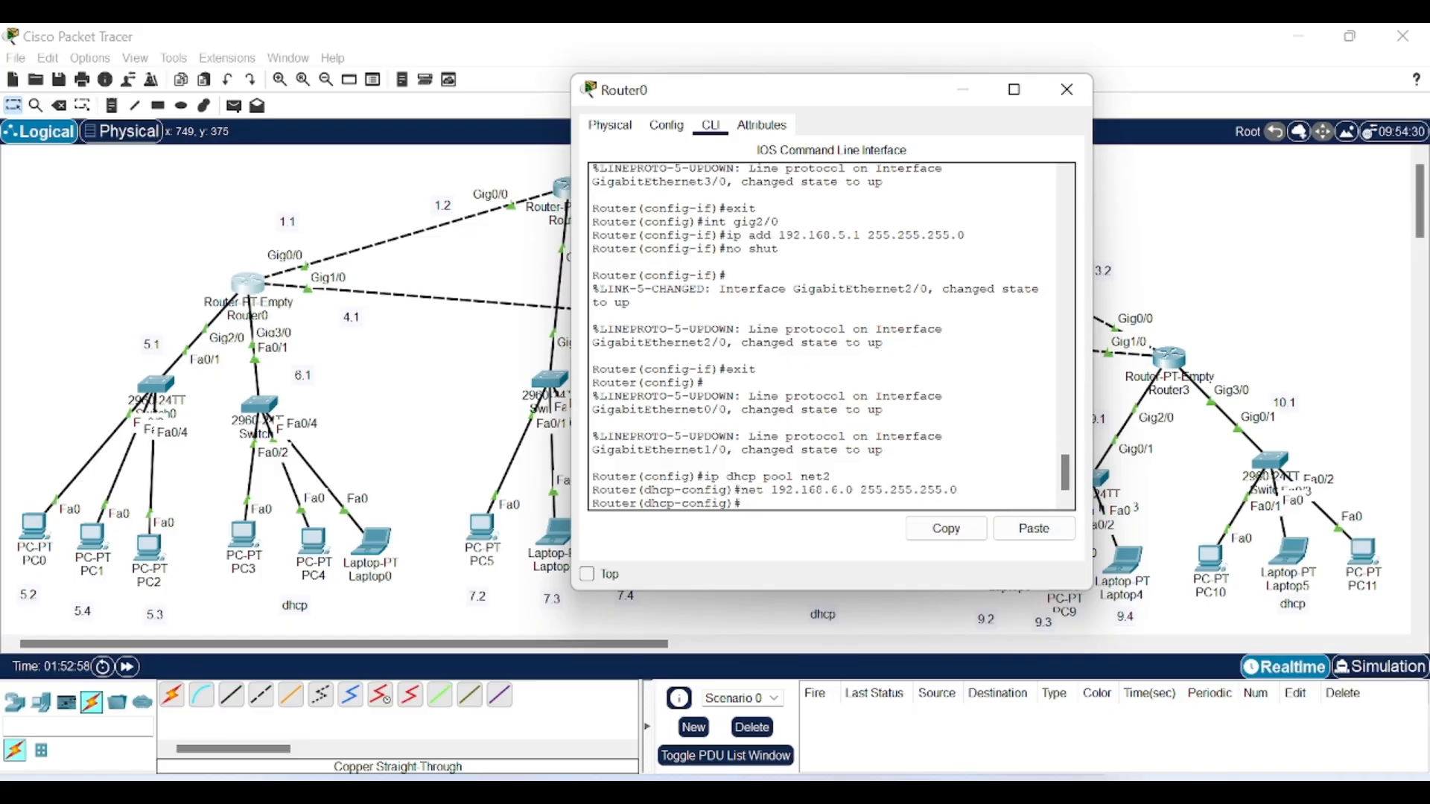
pyautogui.write('default-router 192')
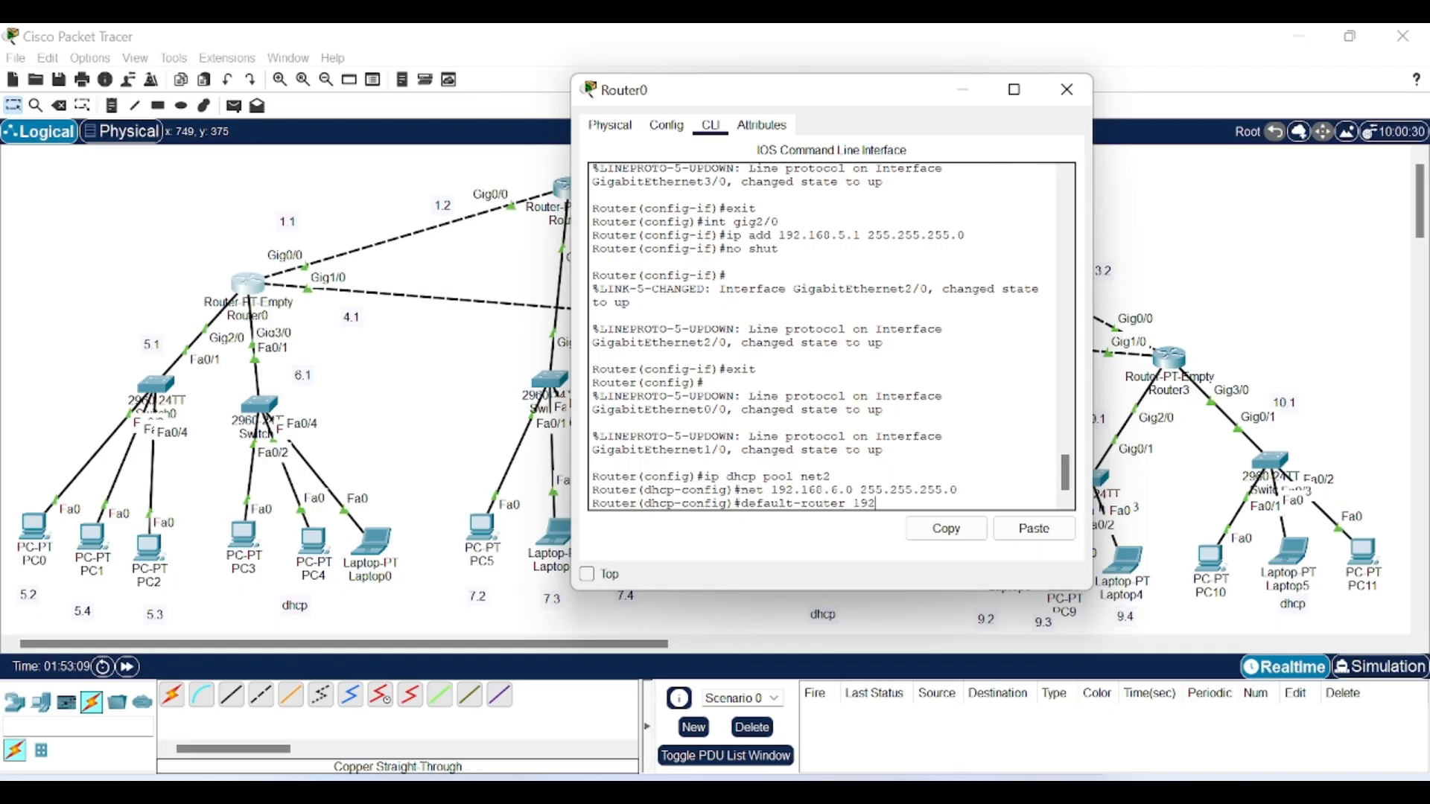
pyautogui.write('.168.6.1')
pyautogui.press('Return')
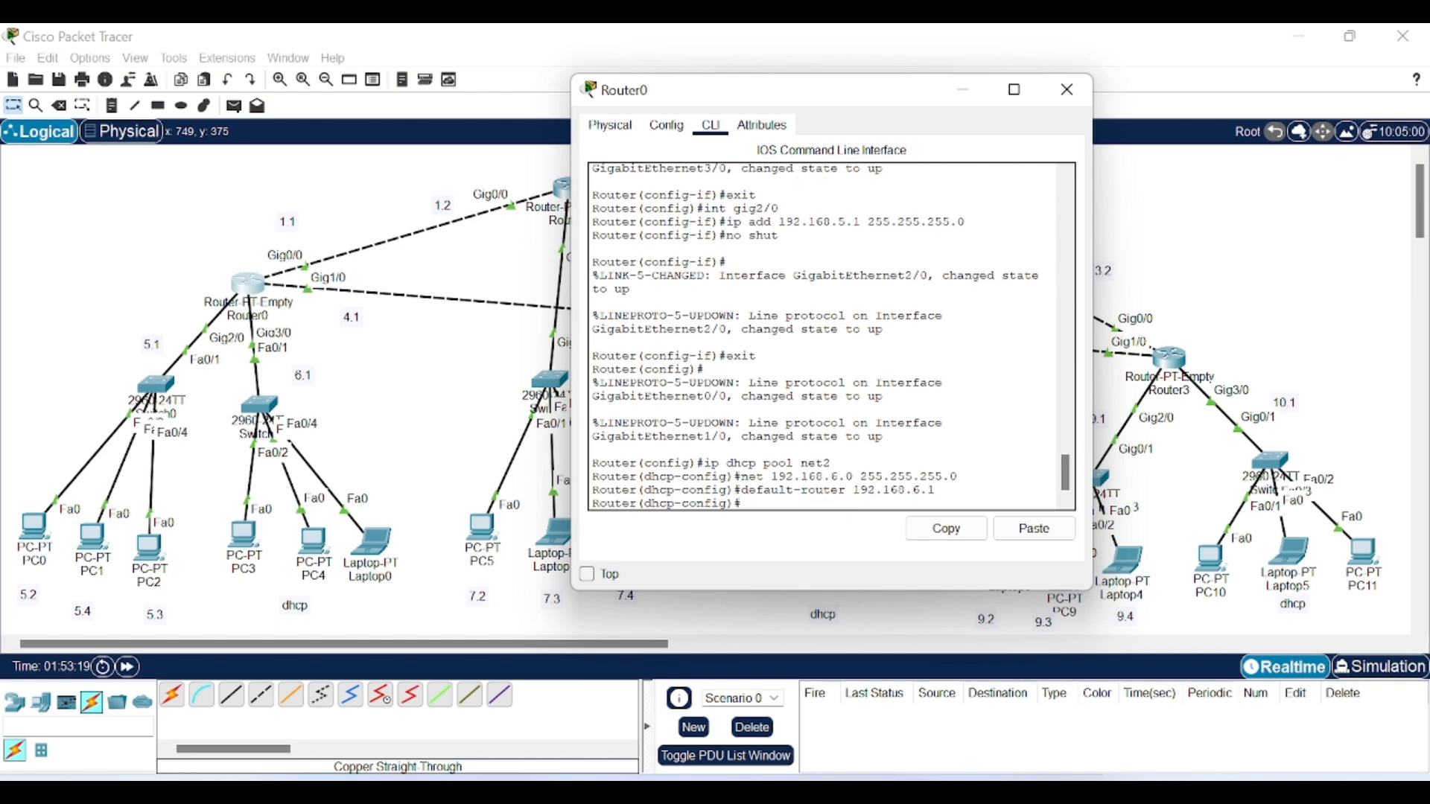
pyautogui.write('exit')
pyautogui.press('Return')
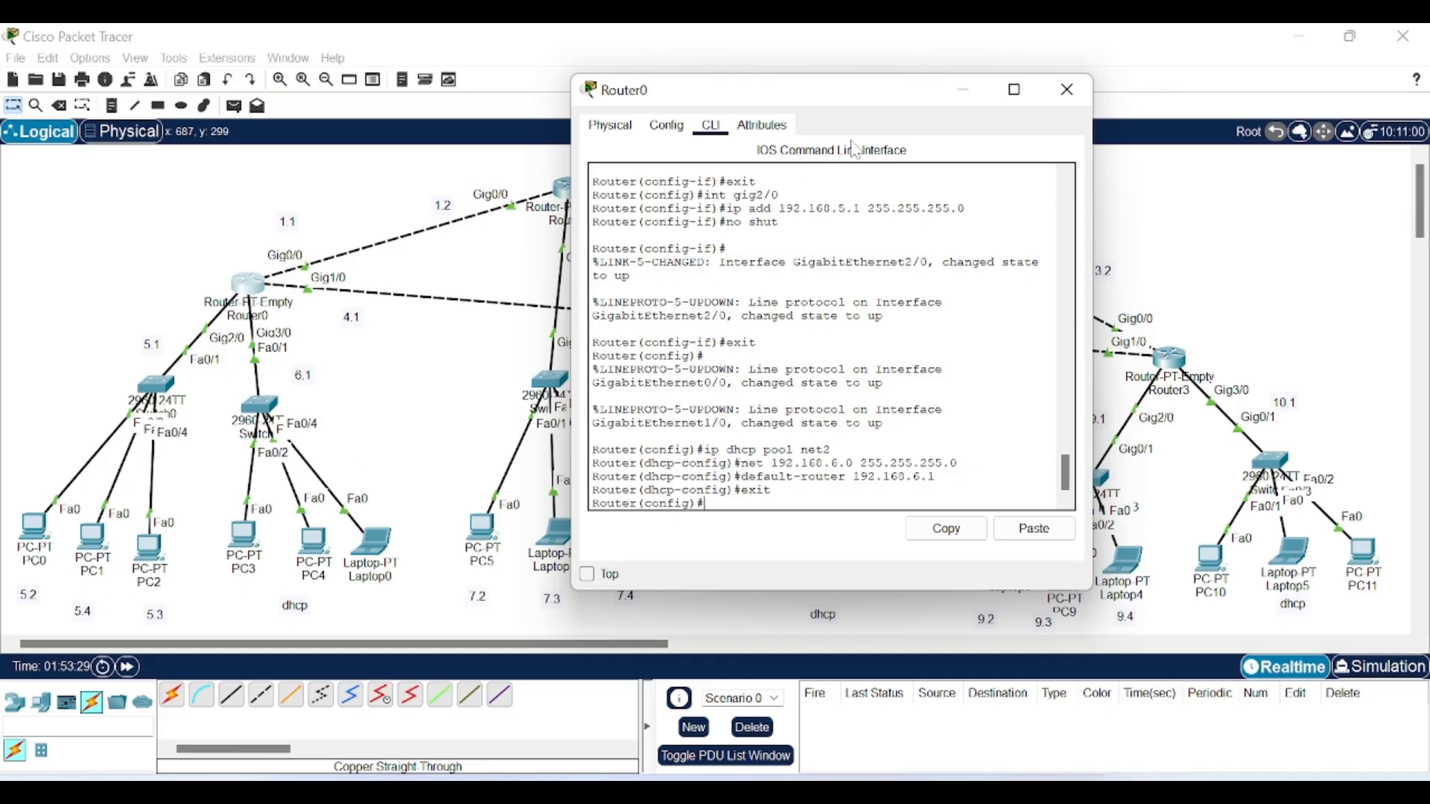
pyautogui.click(964, 90)
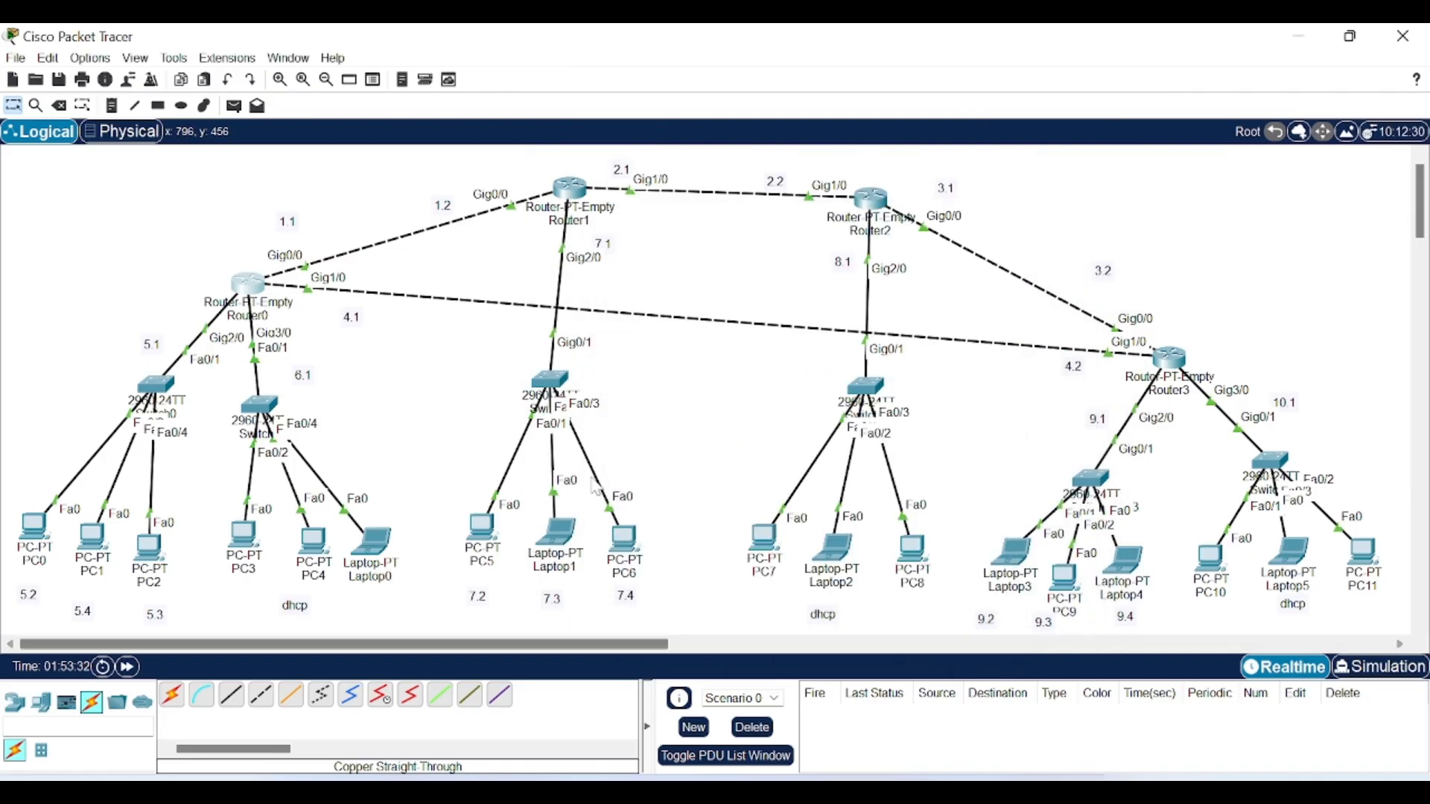
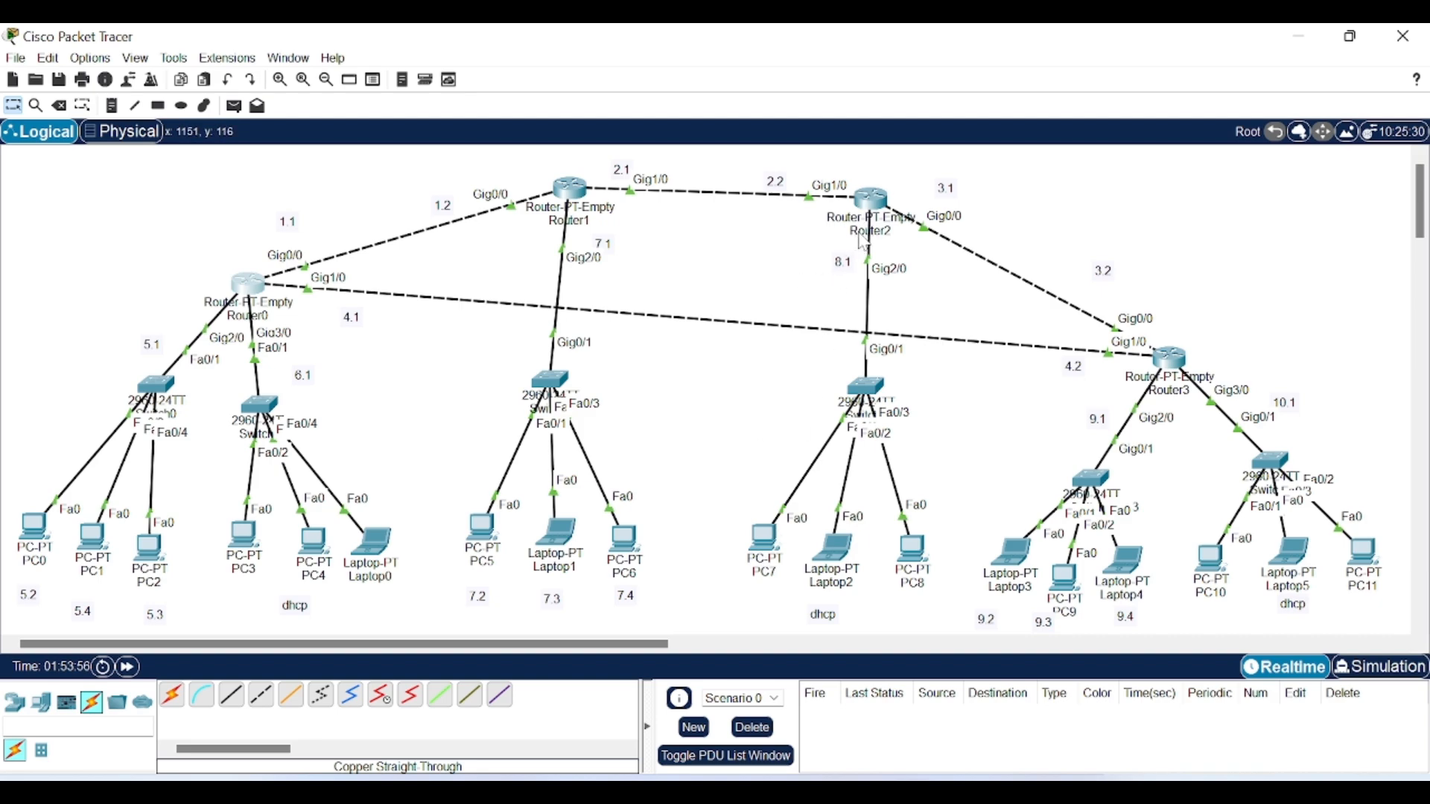
# Step: On Router2, exclude the addresses 192.168.8.1 through 192.168.8.10 from DHCP assignment
pyautogui.moveTo(891, 204)
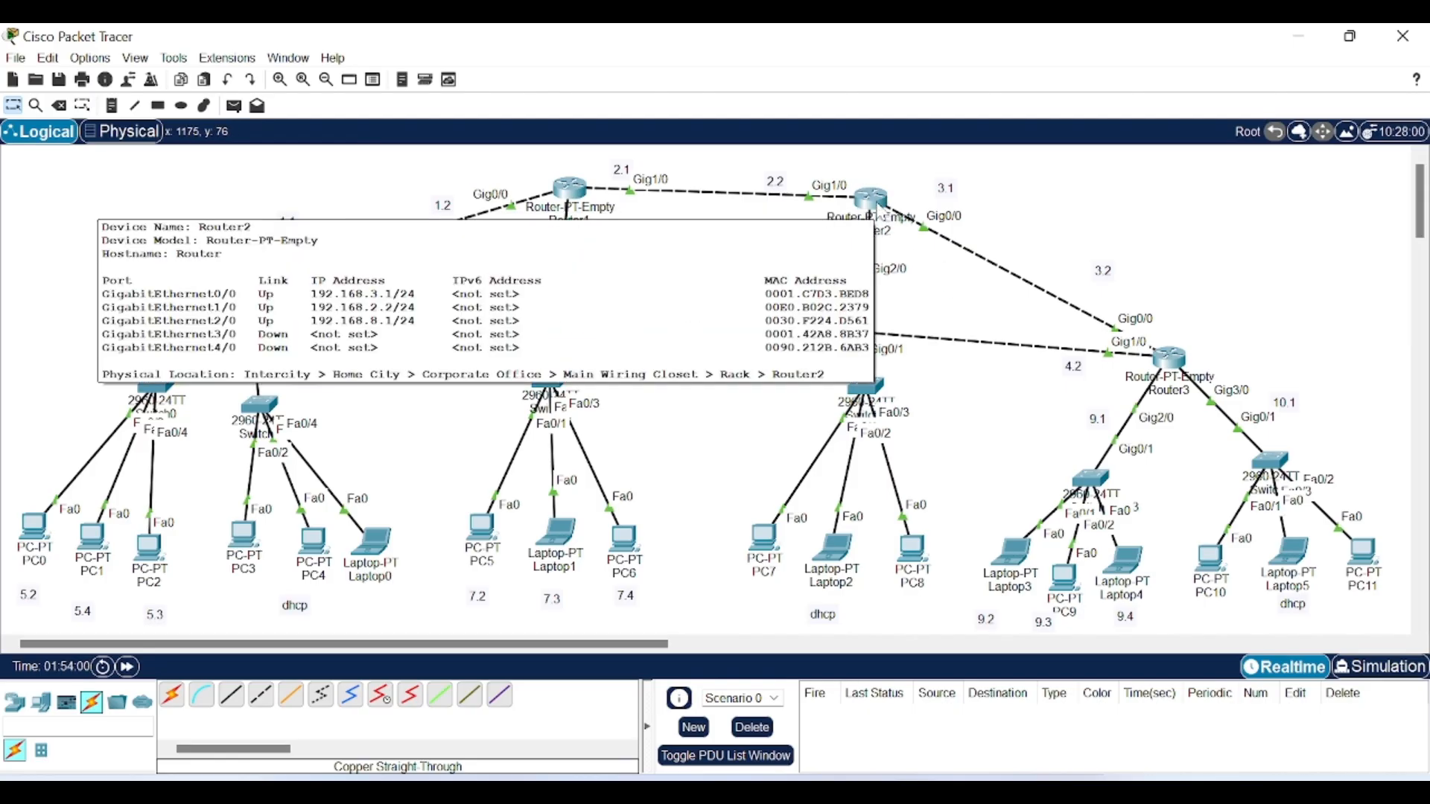
pyautogui.click(874, 203)
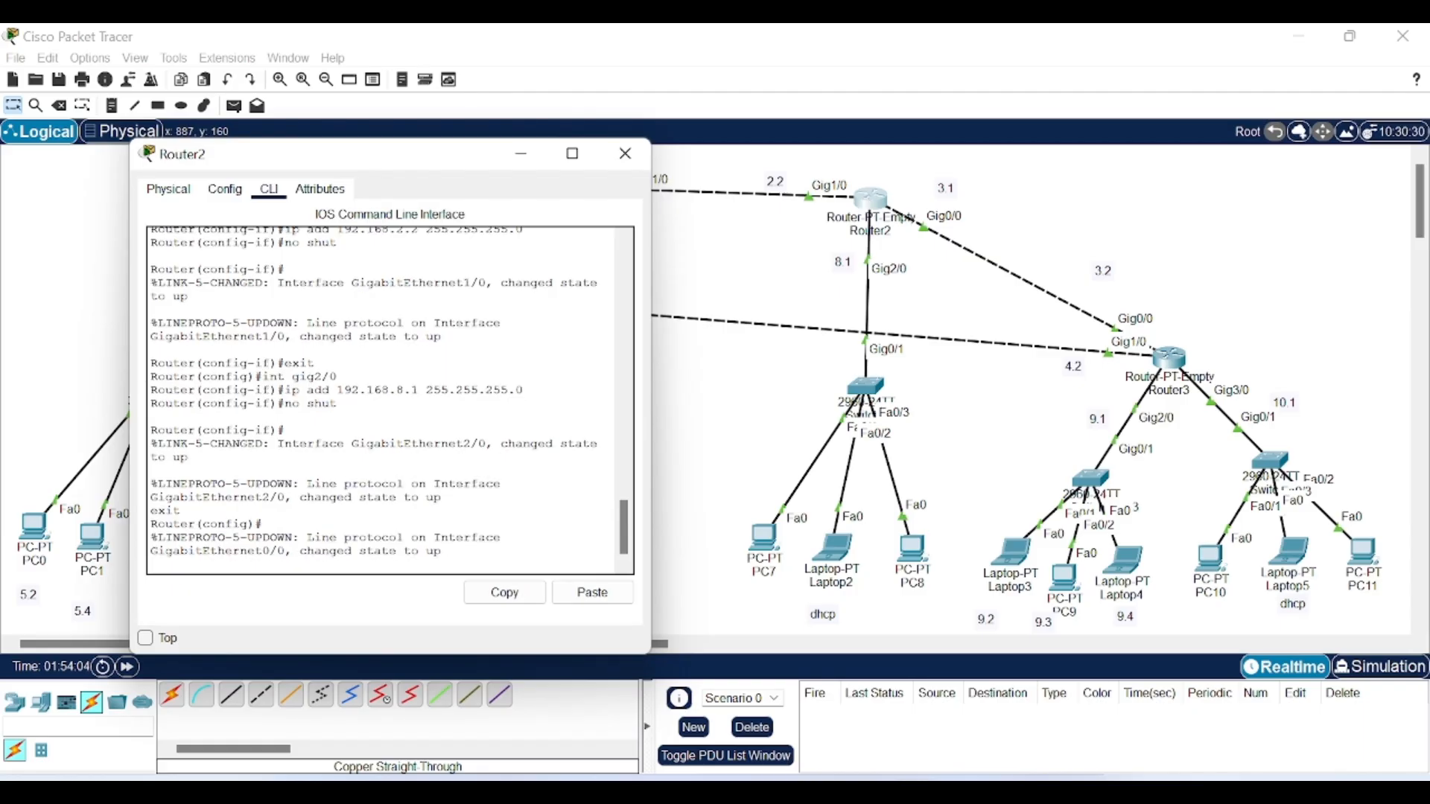
pyautogui.press('Return')
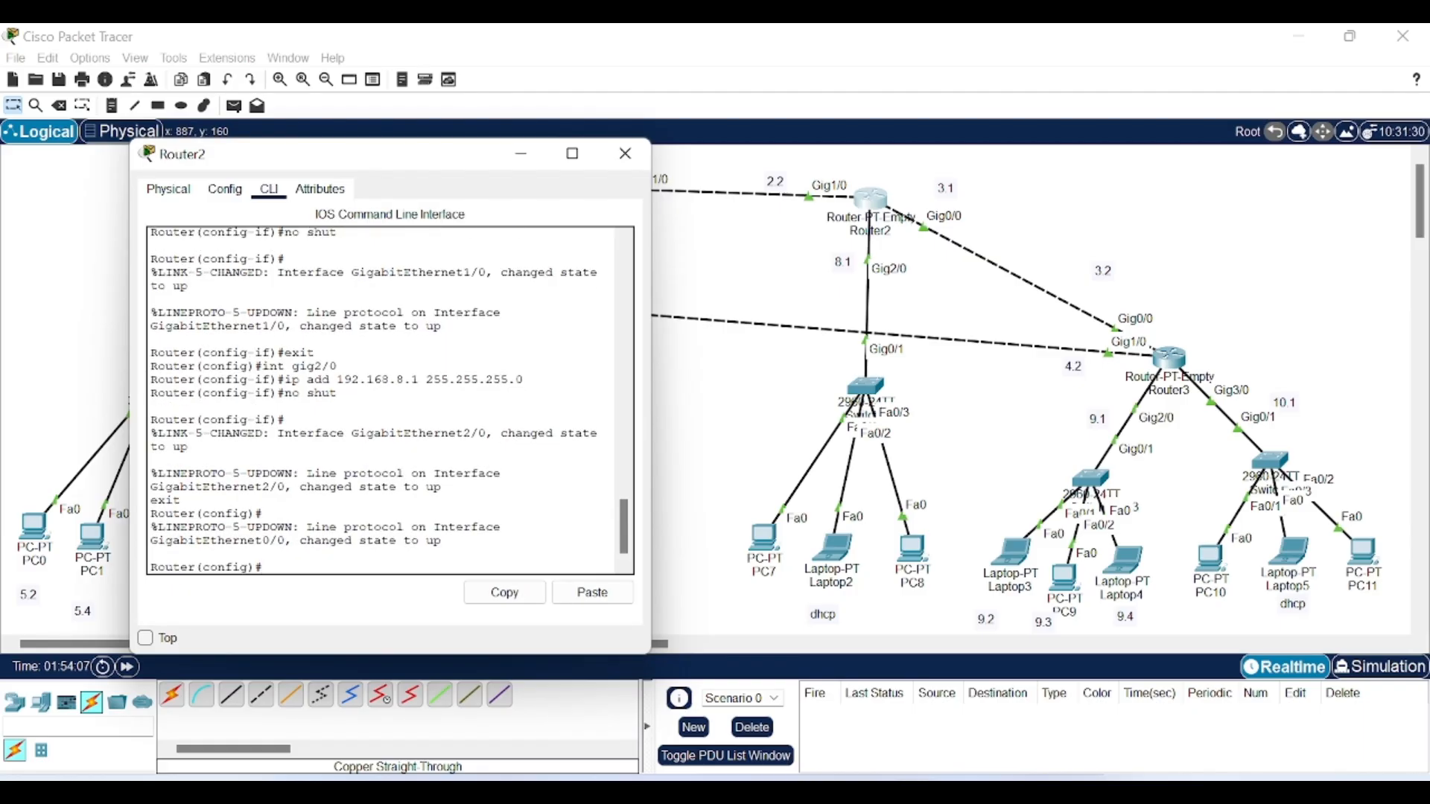
pyautogui.write('ip dhcp excluded-a')
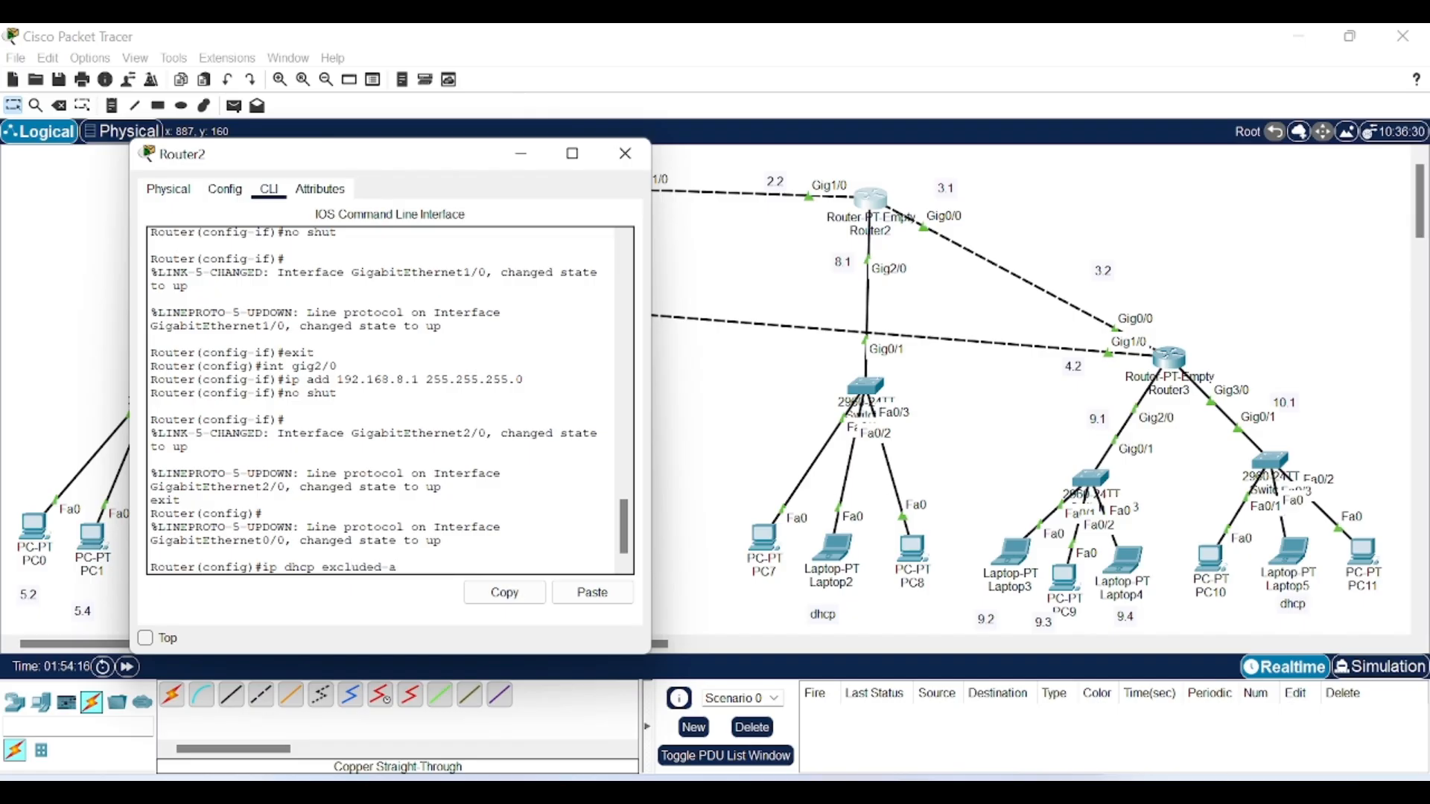
pyautogui.write('dd 192.168.8.1 192.168')
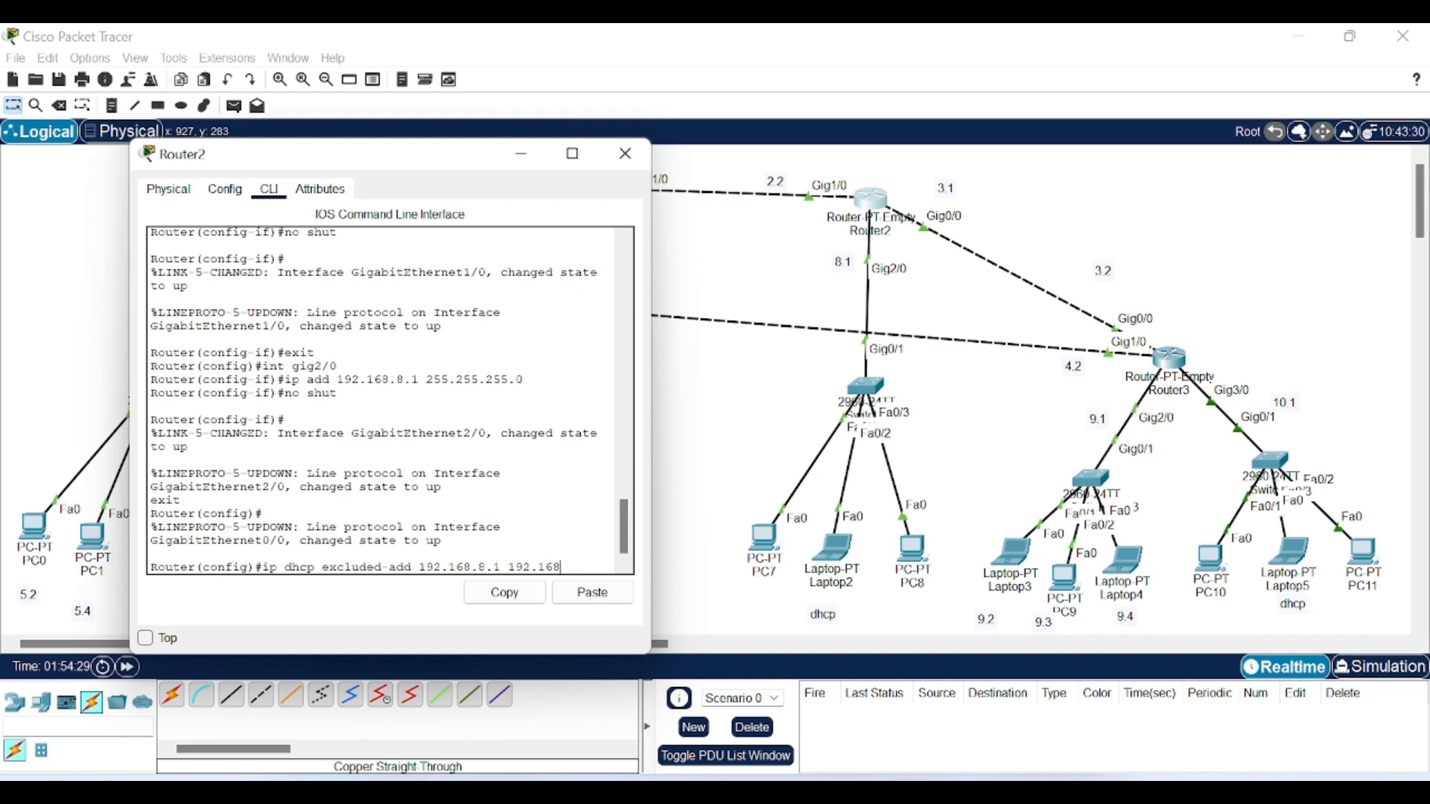
pyautogui.write('.8.10')
pyautogui.press('Return')
# Step: Create a DHCP pool named net4 on Router2
pyautogui.write('ip dhcp')
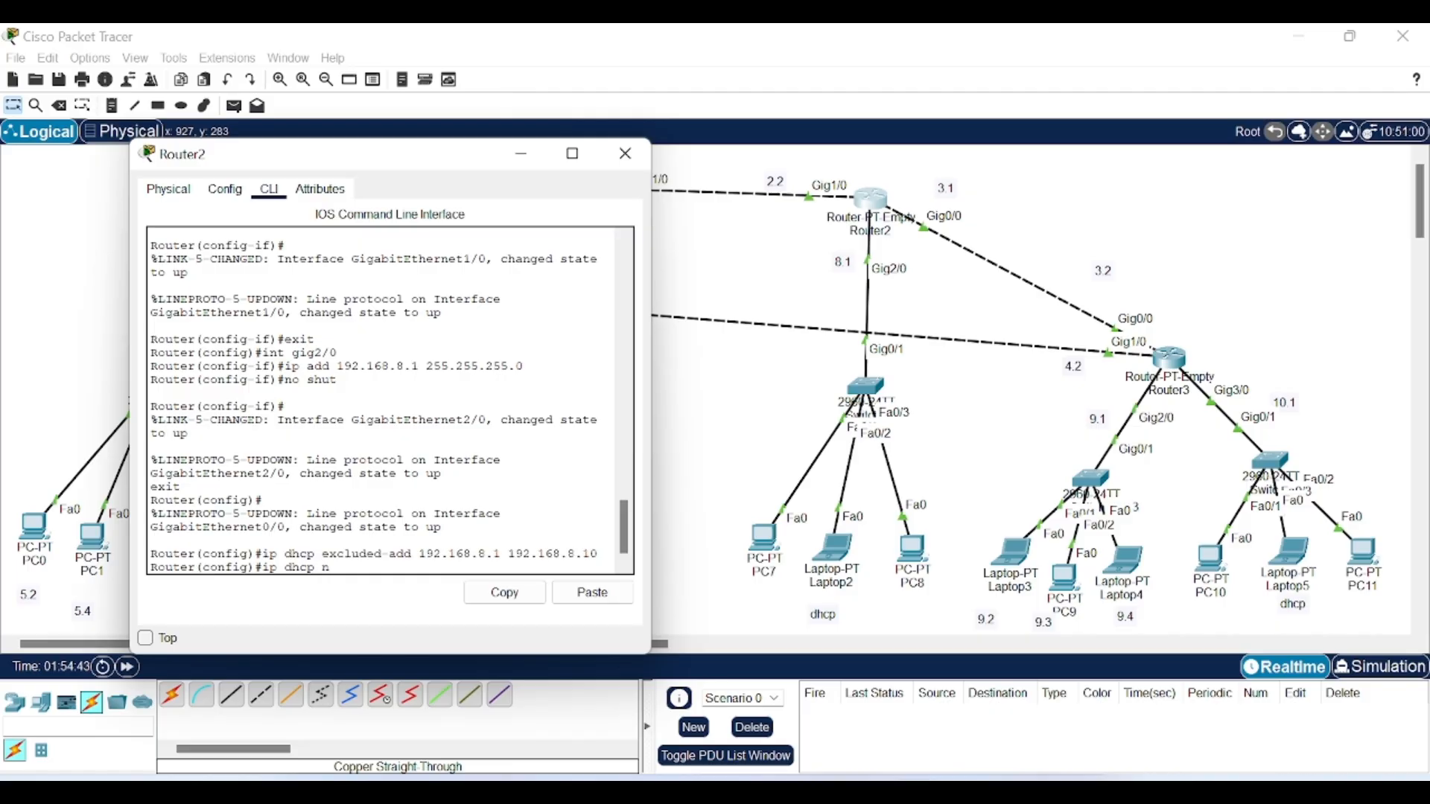
pyautogui.write(' pool net4')
pyautogui.press('Return')
pyautogui.write('ip ad')
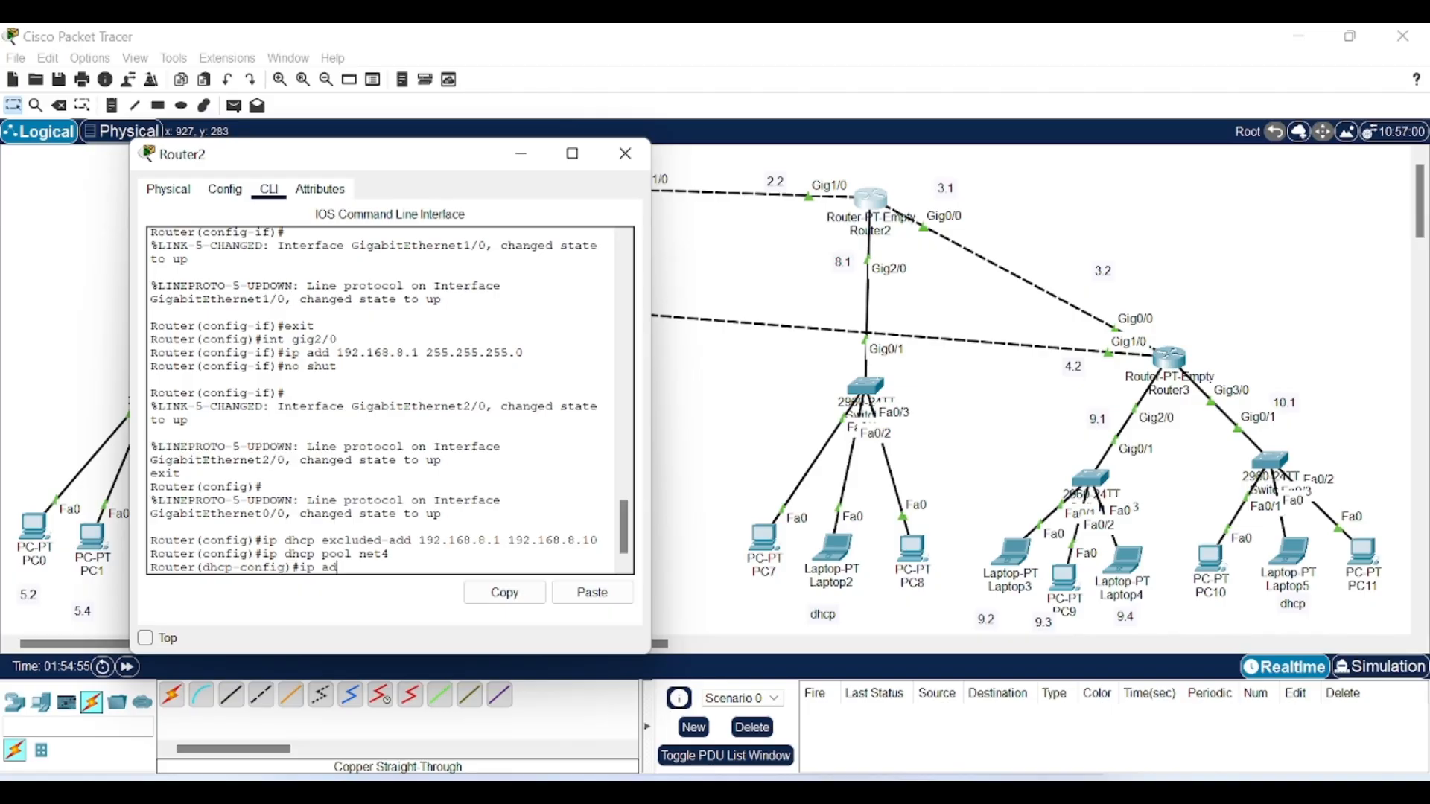
pyautogui.press('BackSpace')
pyautogui.press('BackSpace')
pyautogui.press('BackSpace')
pyautogui.press('BackSpace')
pyautogui.press('BackSpace')
pyautogui.press('BackSpace')
# Step: Assign the network 192.168.8.0 with mask 255.255.255.0 to DHCP pool net4 on Router2
pyautogui.write('net')
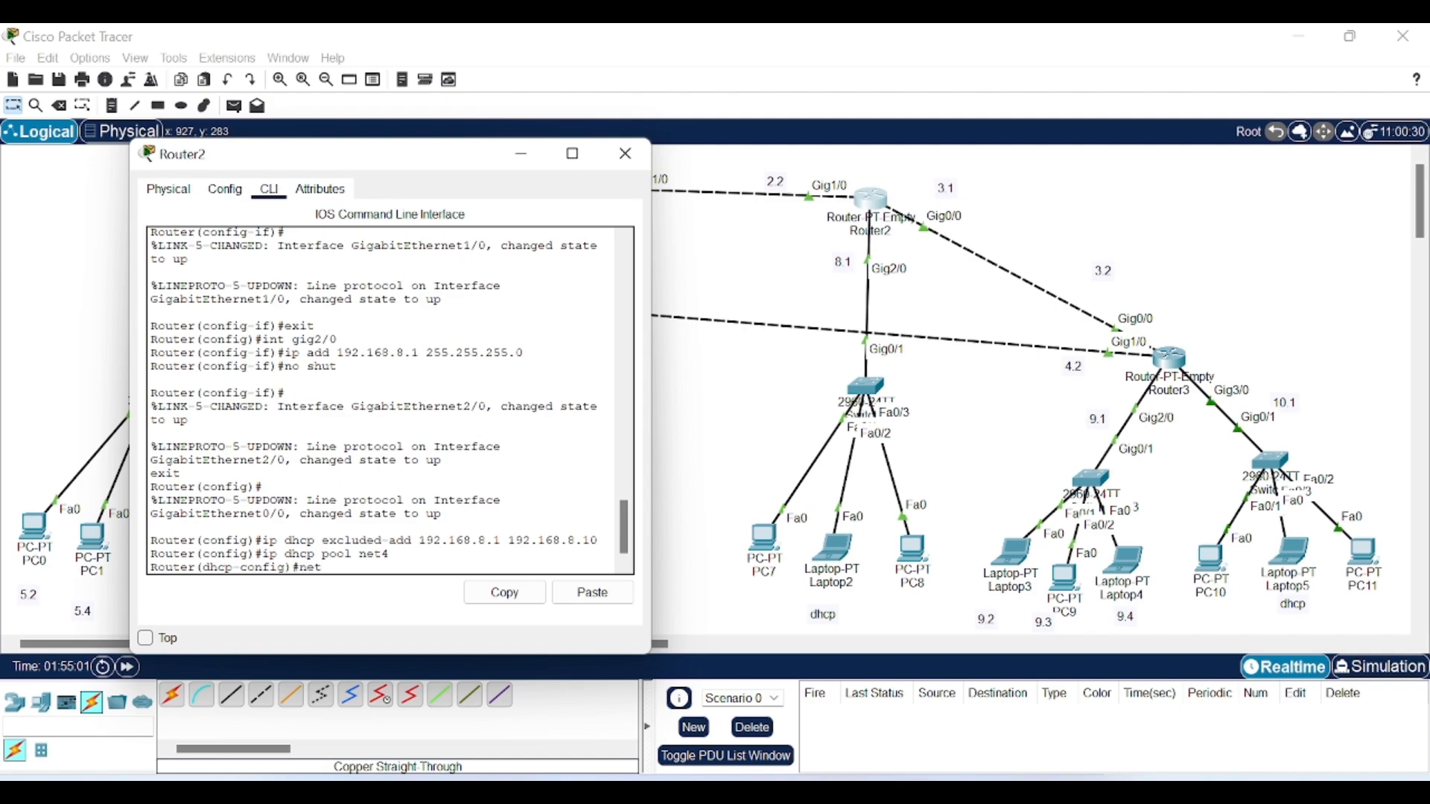
pyautogui.write(' 192.168.8.0')
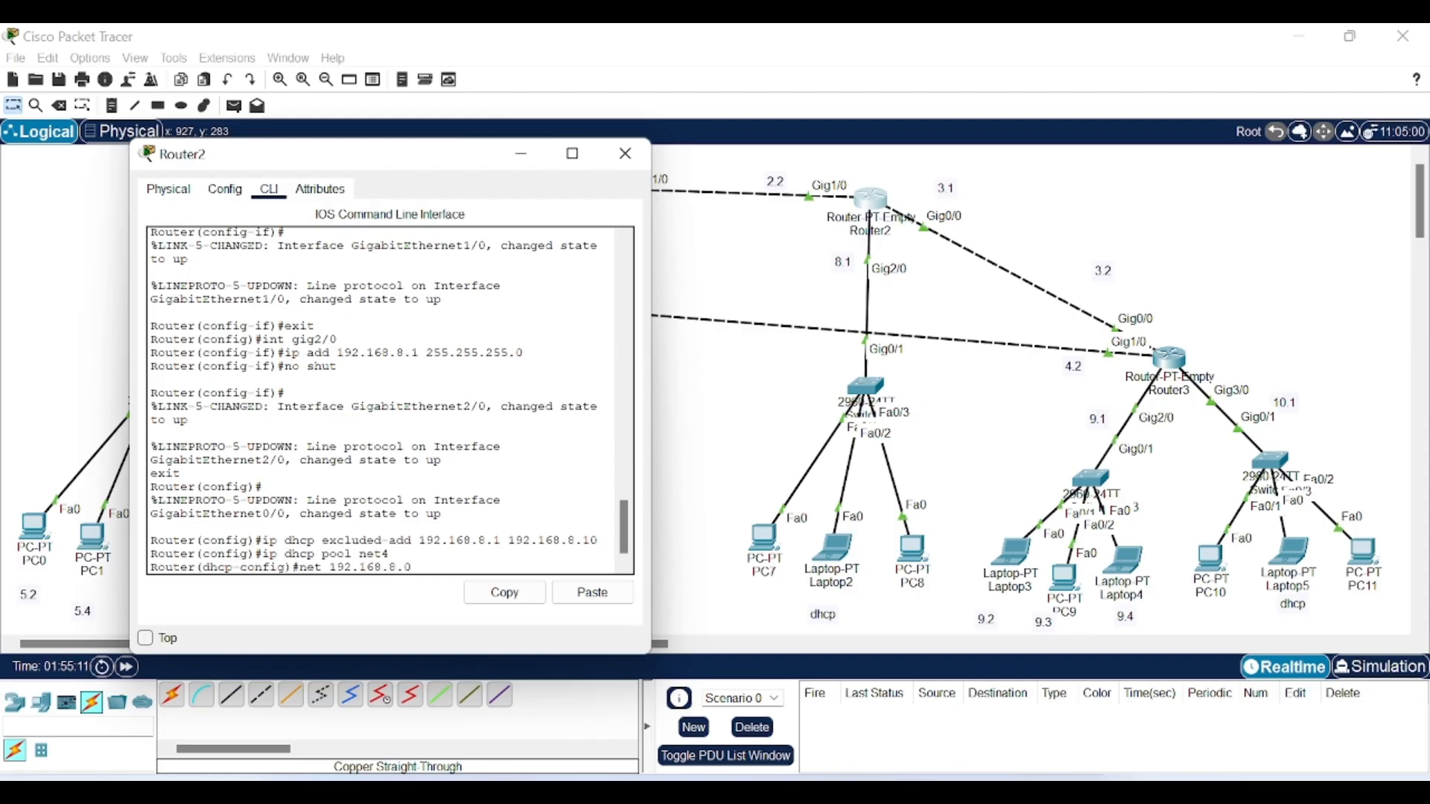
pyautogui.click(593, 593)
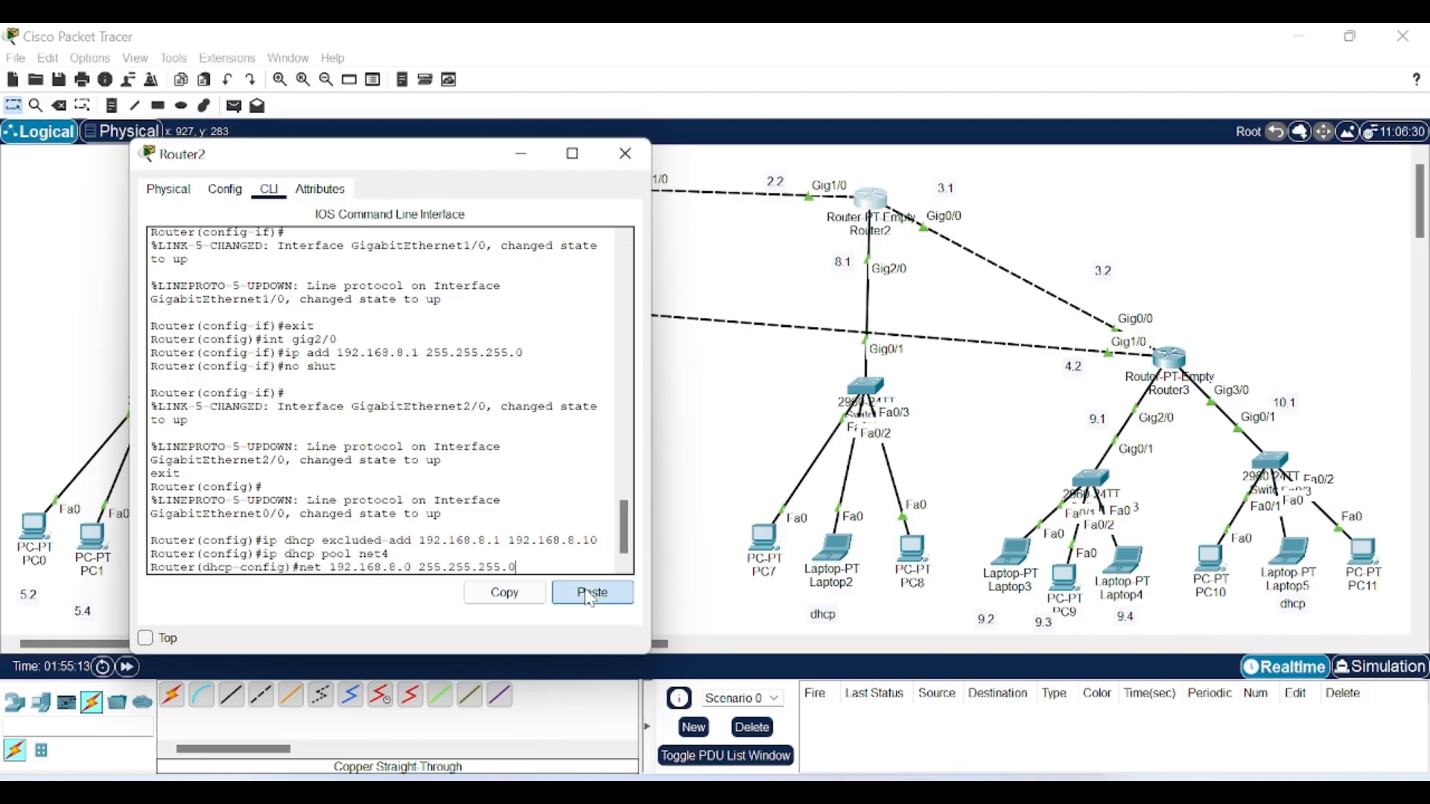
pyautogui.press('Return')
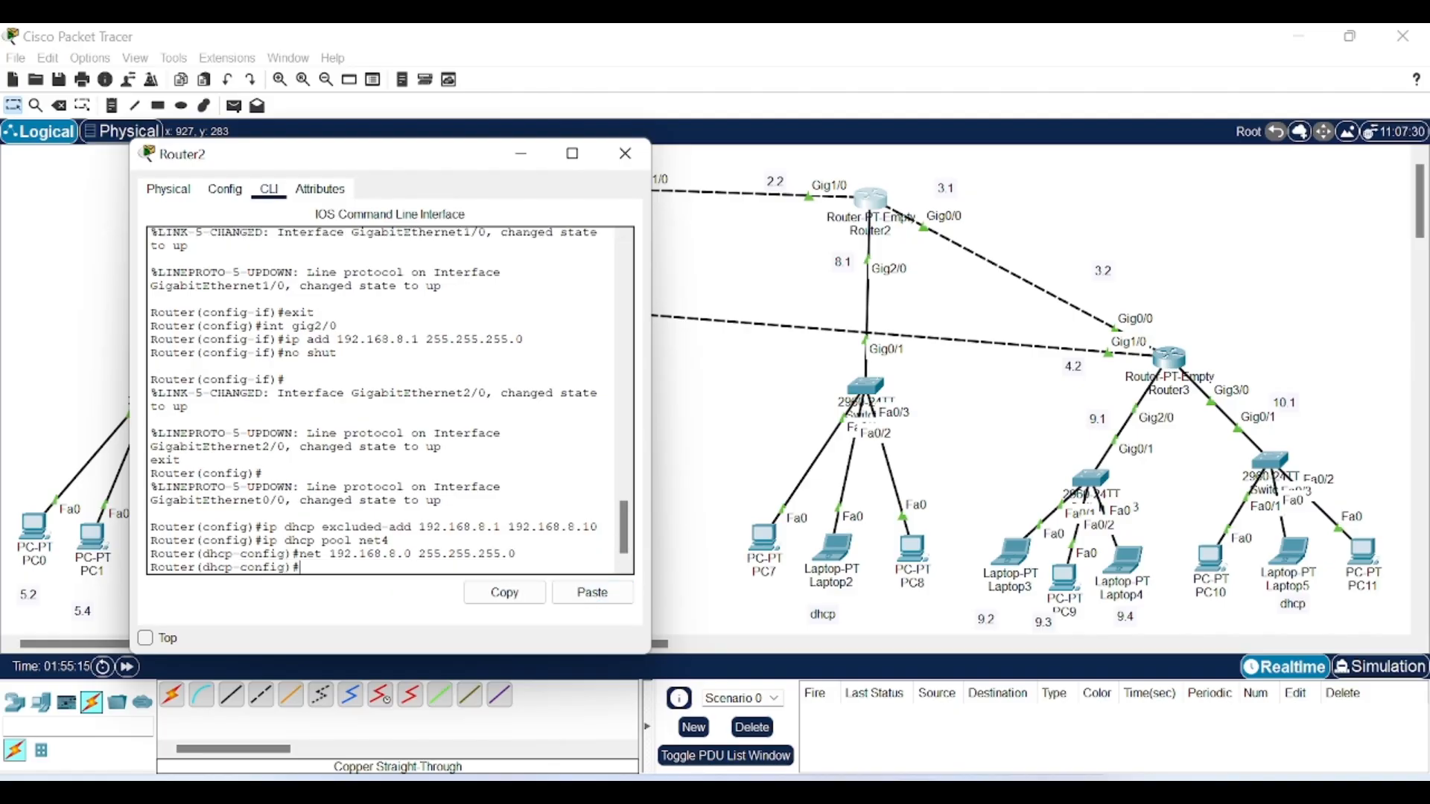
# Step: Set pool net4's default router to 192.168.8.1, then exit the pool and minimize Router2's window
pyautogui.write('default-router ')
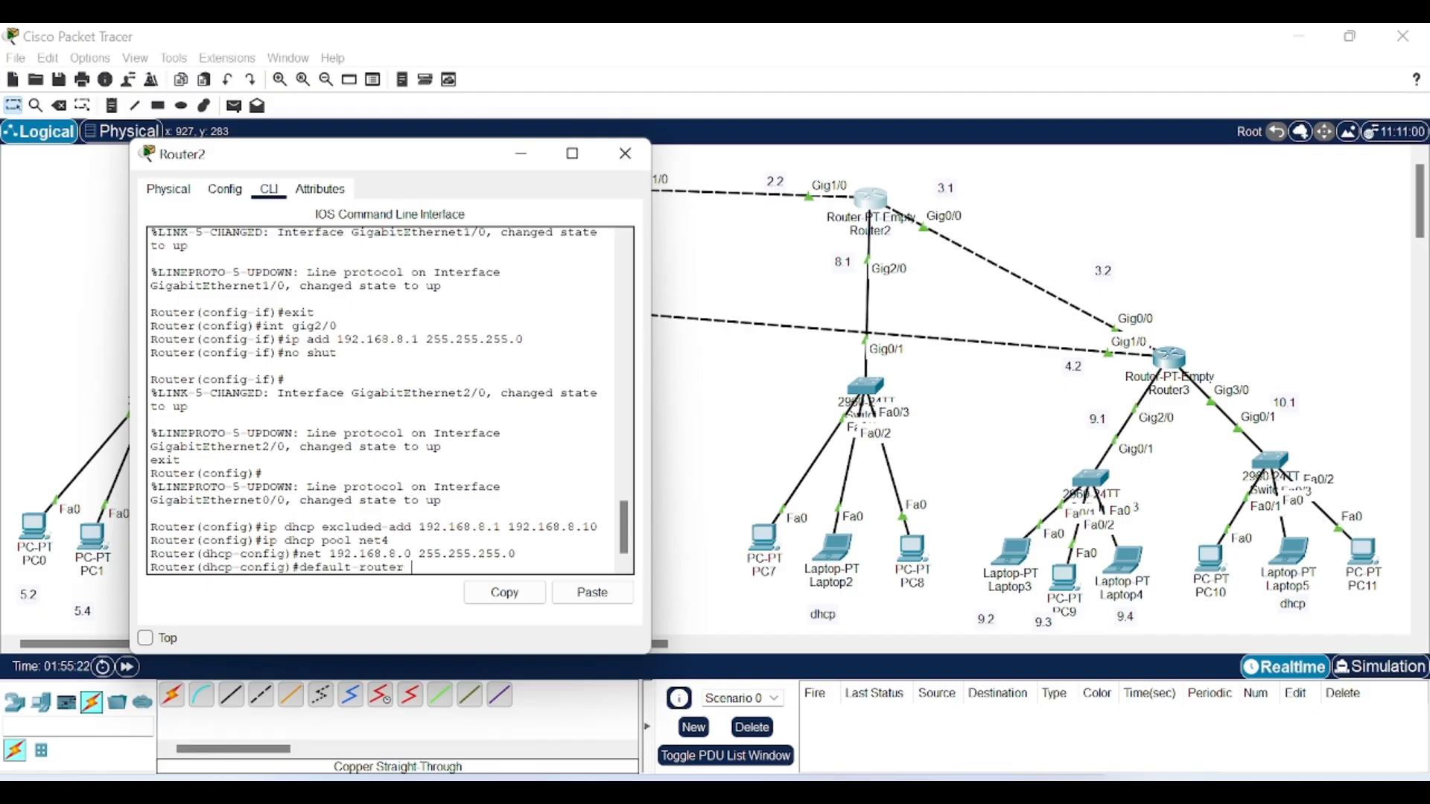
pyautogui.write('192.1')
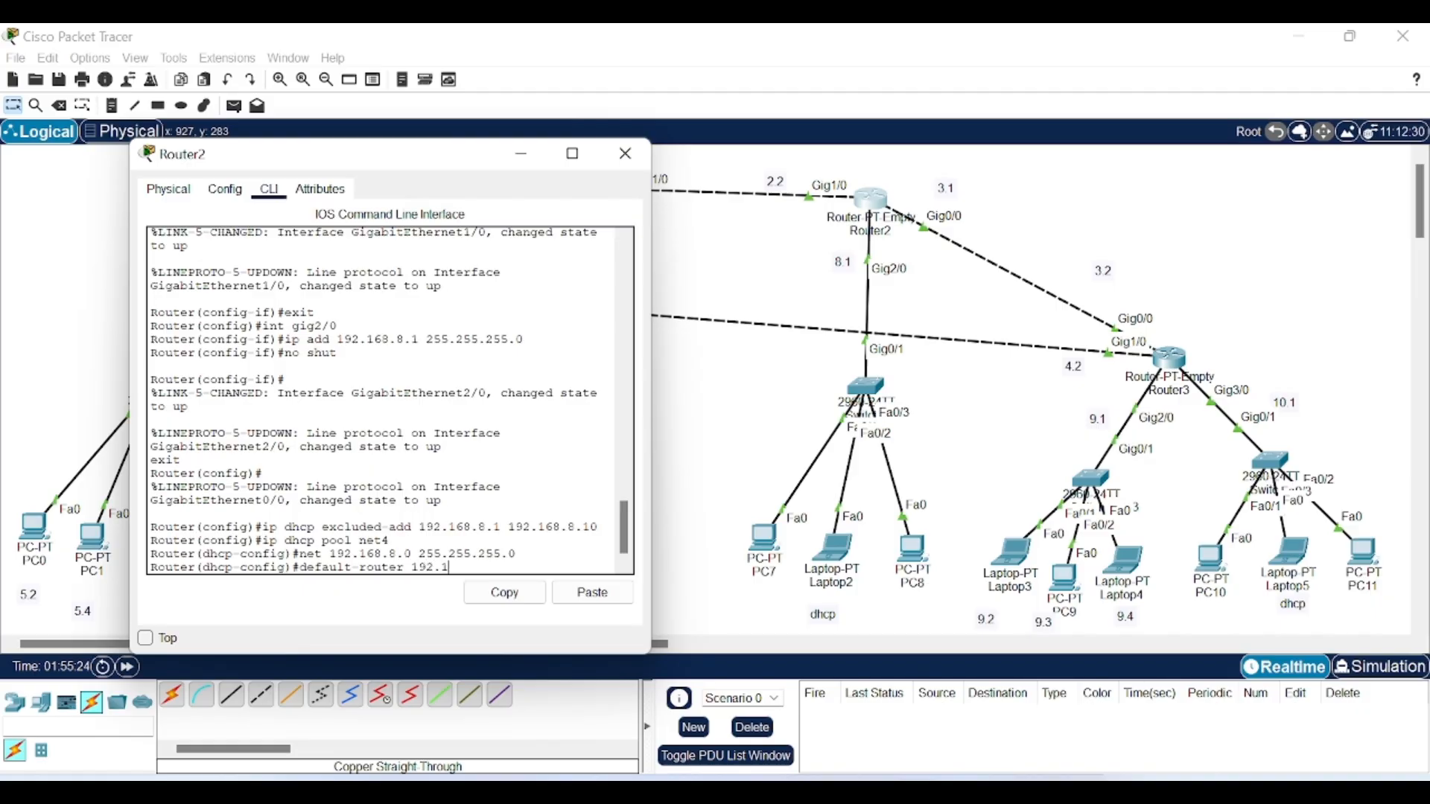
pyautogui.write('68.8.1')
pyautogui.press('Return')
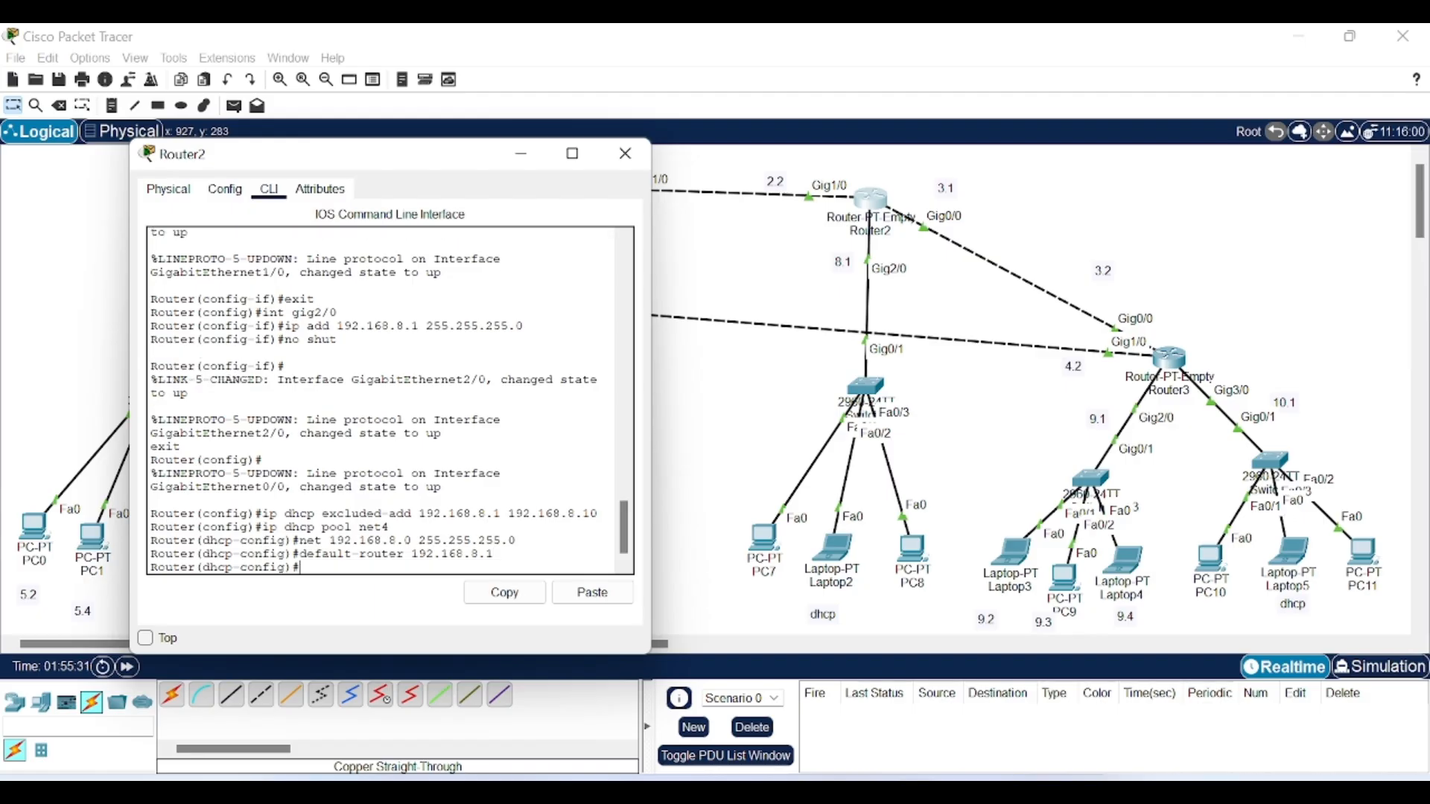
pyautogui.write('exit')
pyautogui.press('Return')
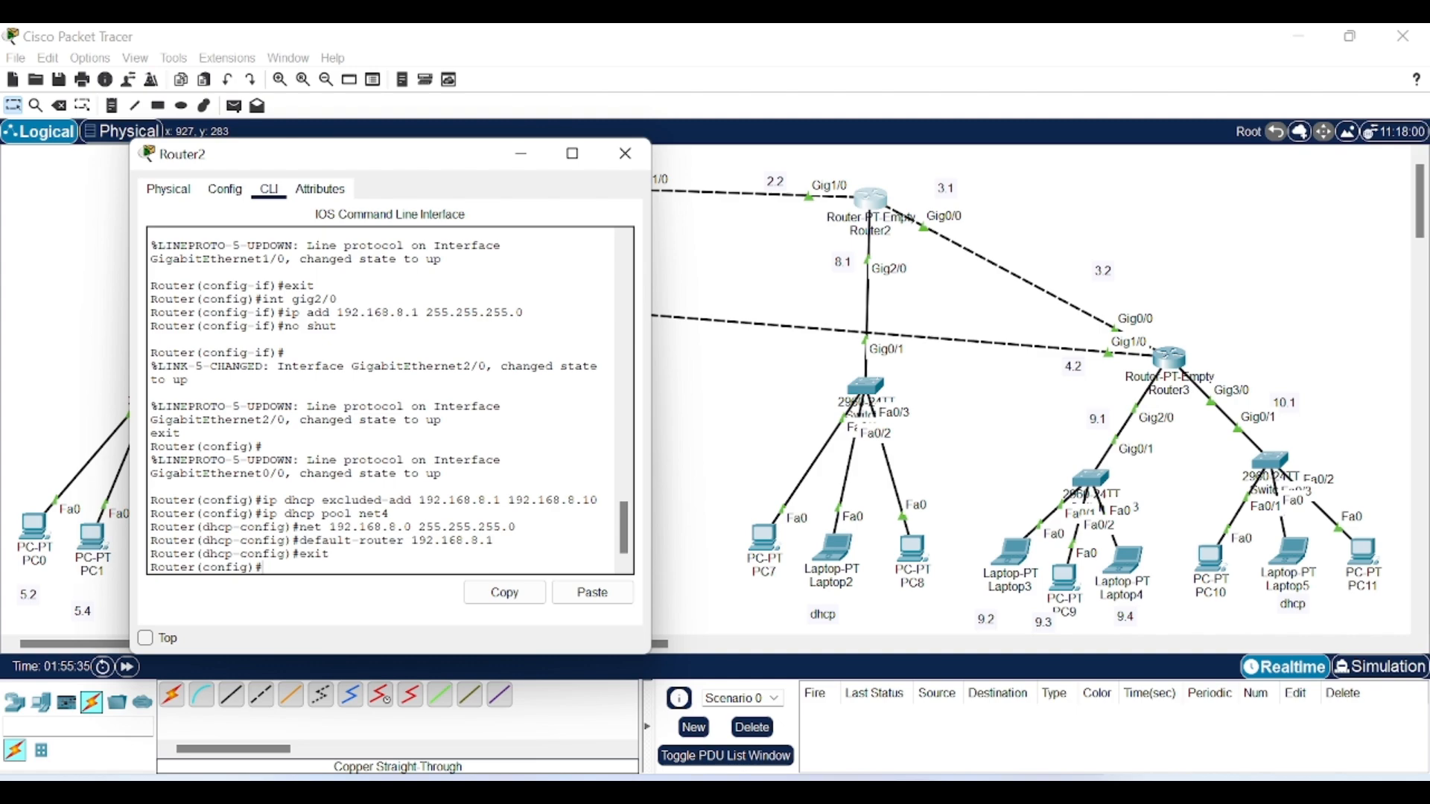
pyautogui.click(522, 154)
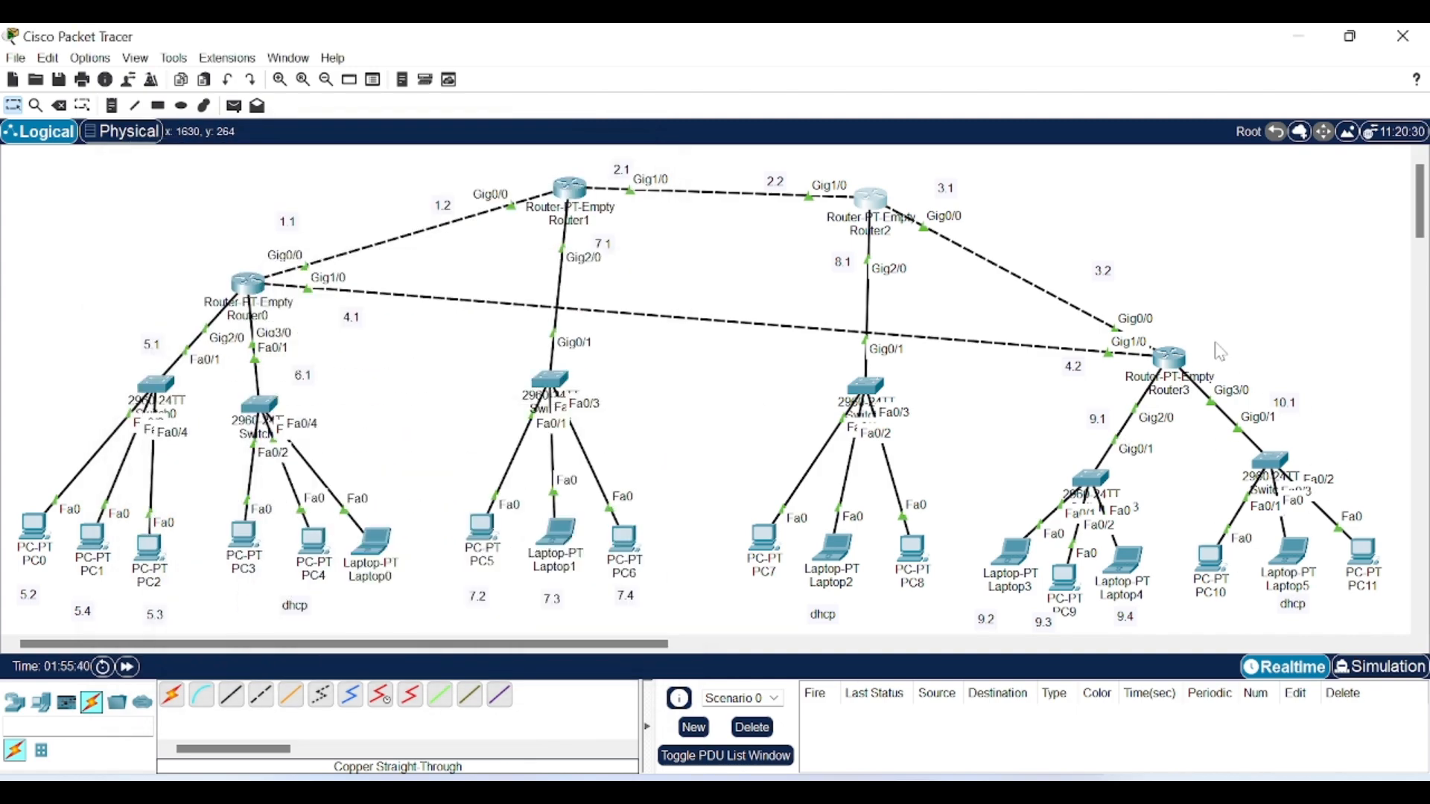
# Step: On Router3, create a DHCP pool named net6 with the network 192.168.10.0 255.255.255.0
pyautogui.click(1176, 365)
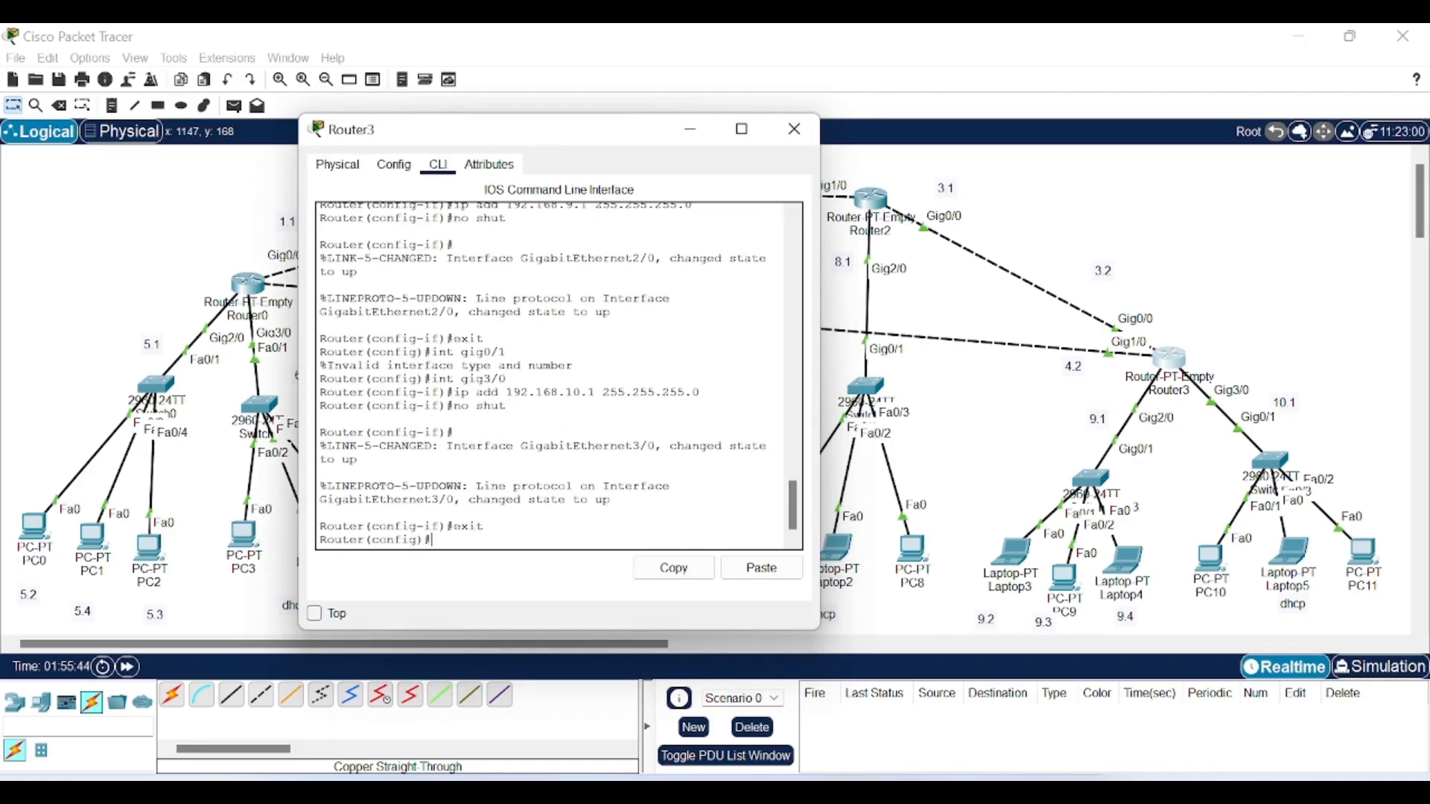
pyautogui.write('ip dhcp pool net6')
pyautogui.press('Return')
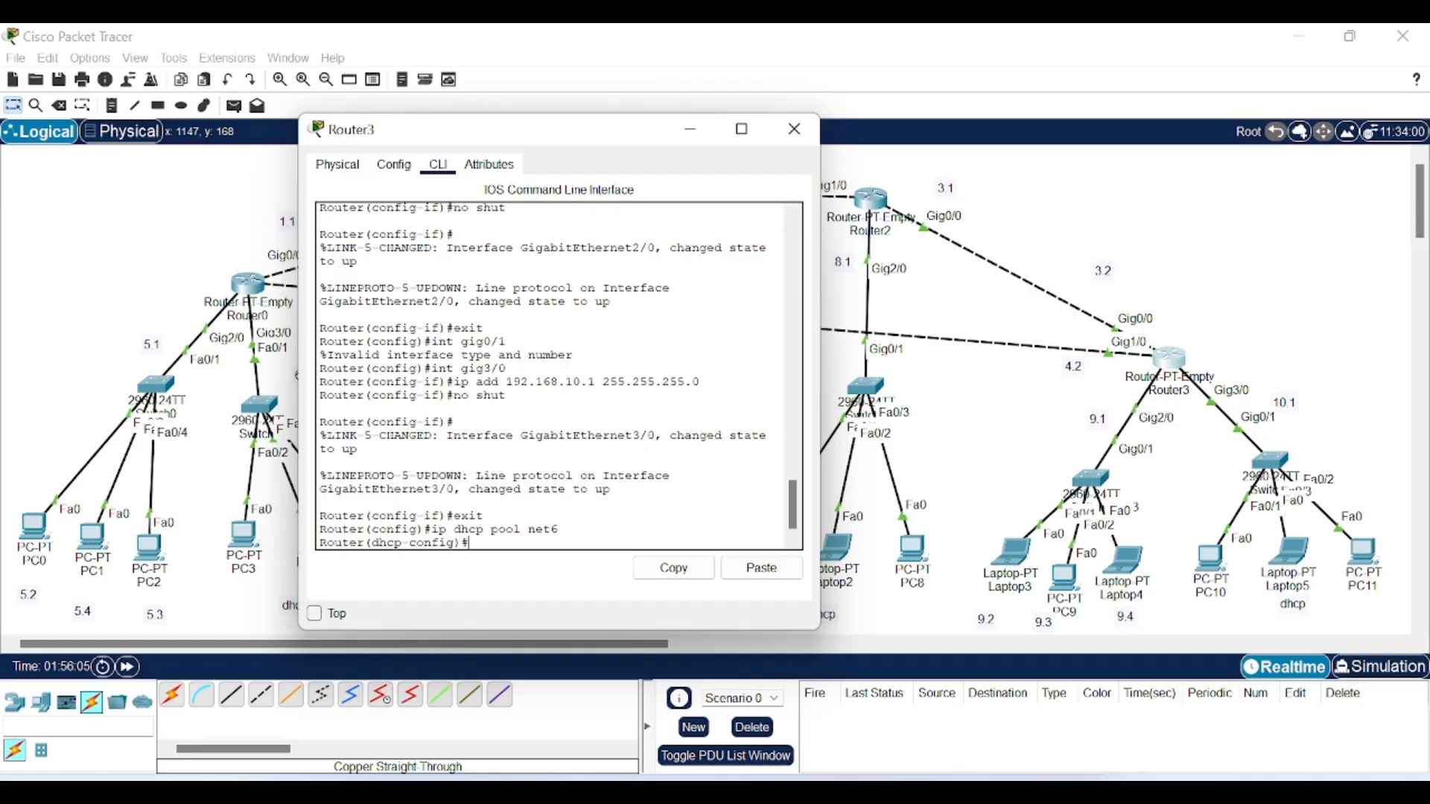
pyautogui.write('net 192')
pyautogui.write('68.10.0')
pyautogui.click(761, 568)
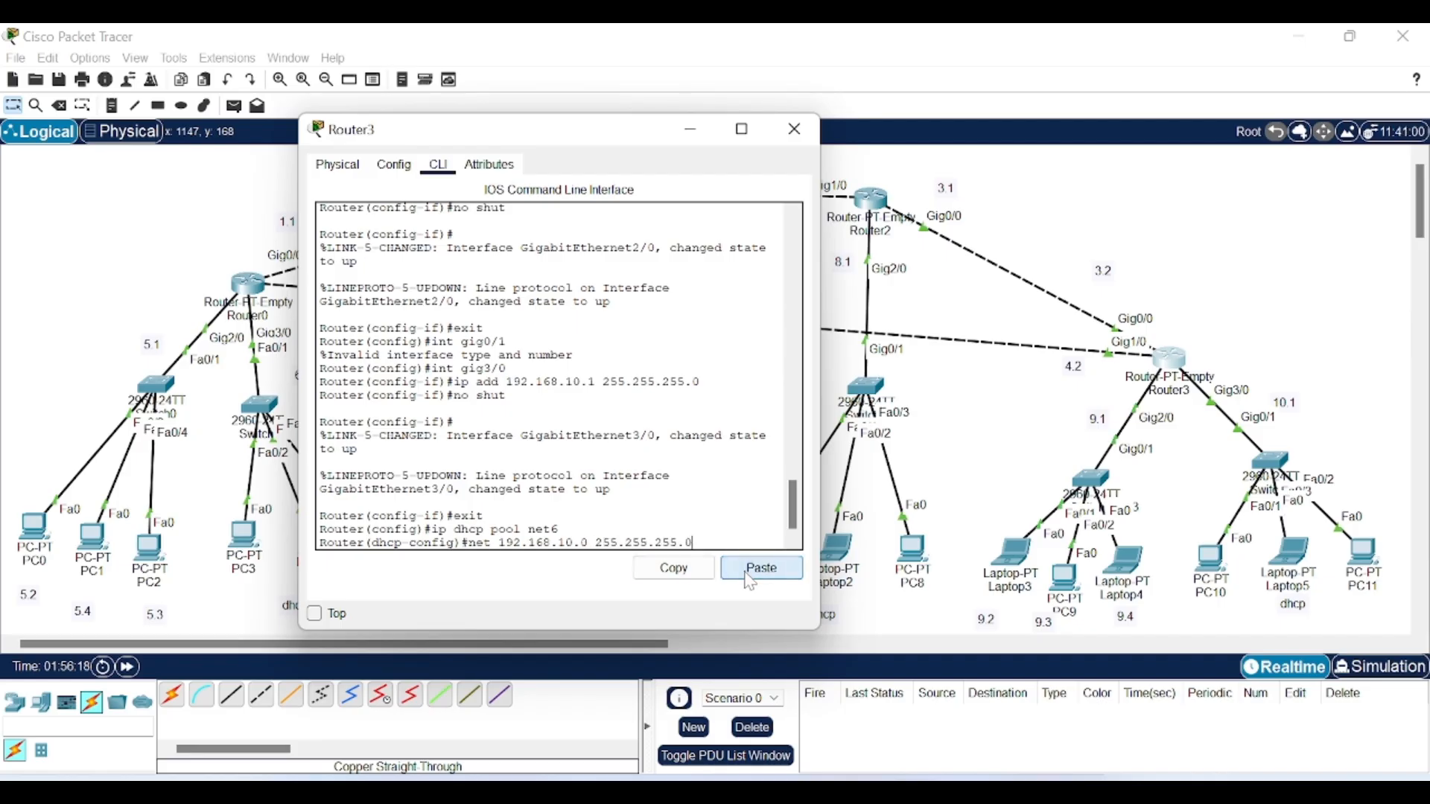
pyautogui.press('Return')
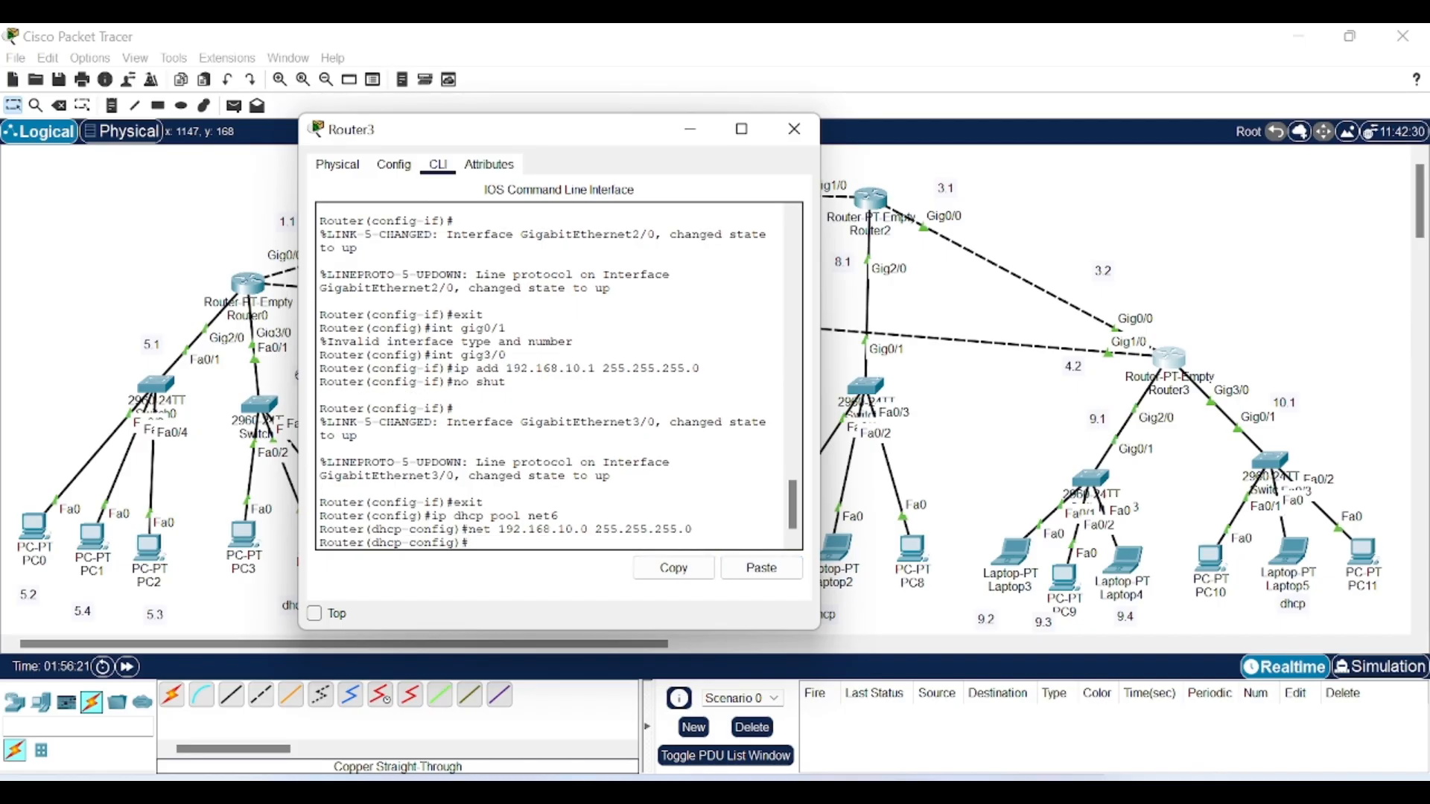
# Step: Set pool net6's default router to 192.168.10.1, then exit the pool and minimize Router3's window
pyautogui.write('defau')
pyautogui.press('BackSpace')
pyautogui.write('lt-router 192.168')
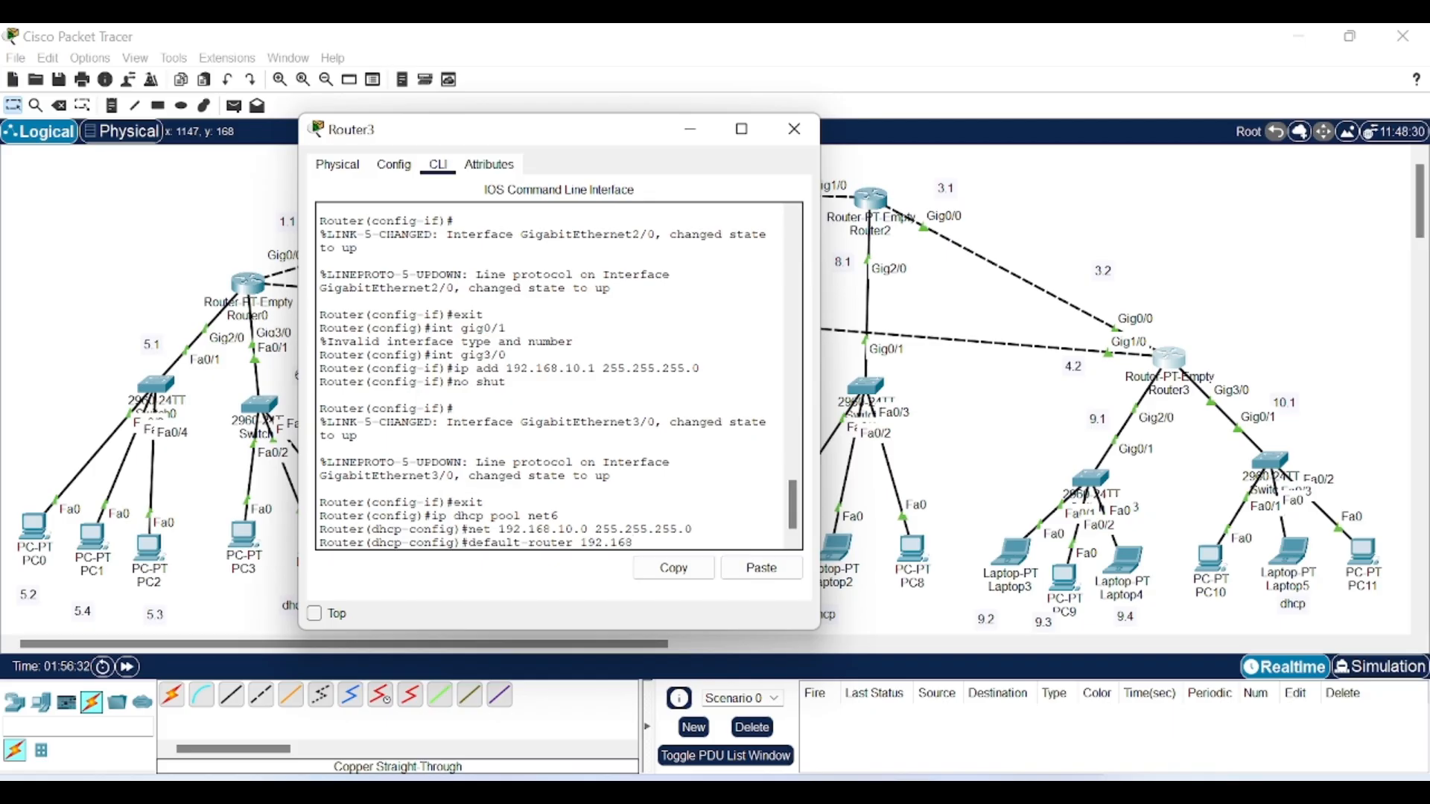
pyautogui.write('.10.1')
pyautogui.press('Return')
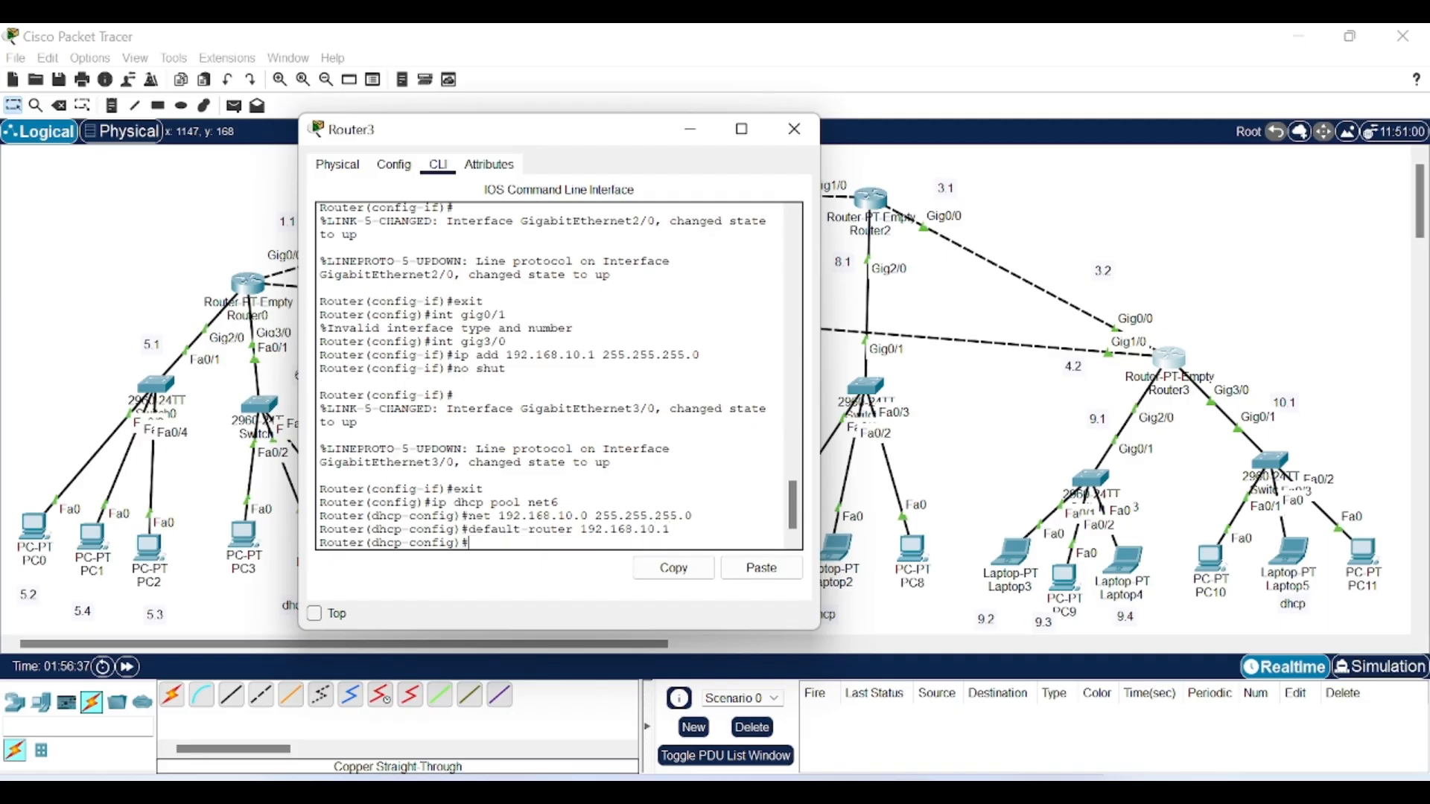
pyautogui.write('exit')
pyautogui.press('Return')
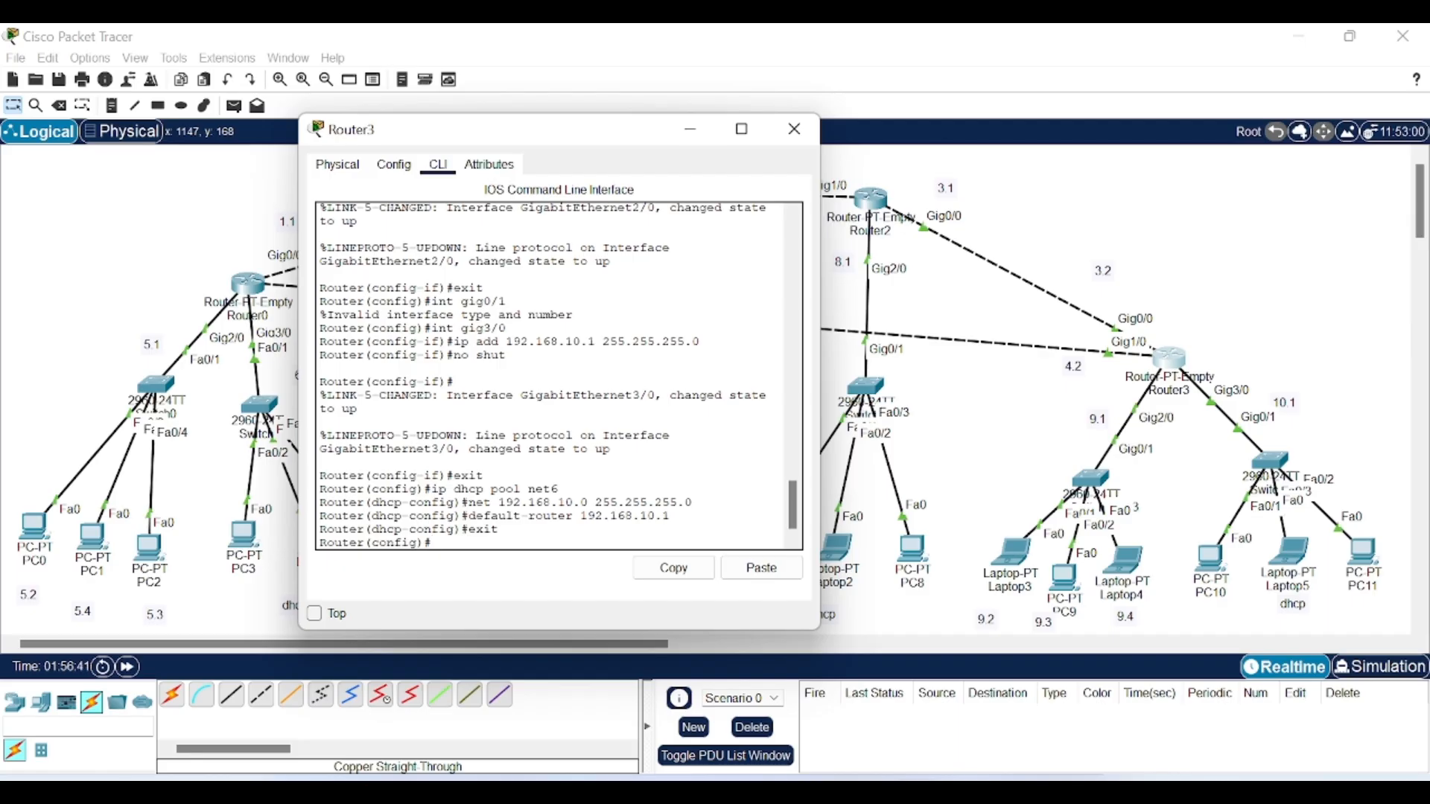
pyautogui.click(690, 129)
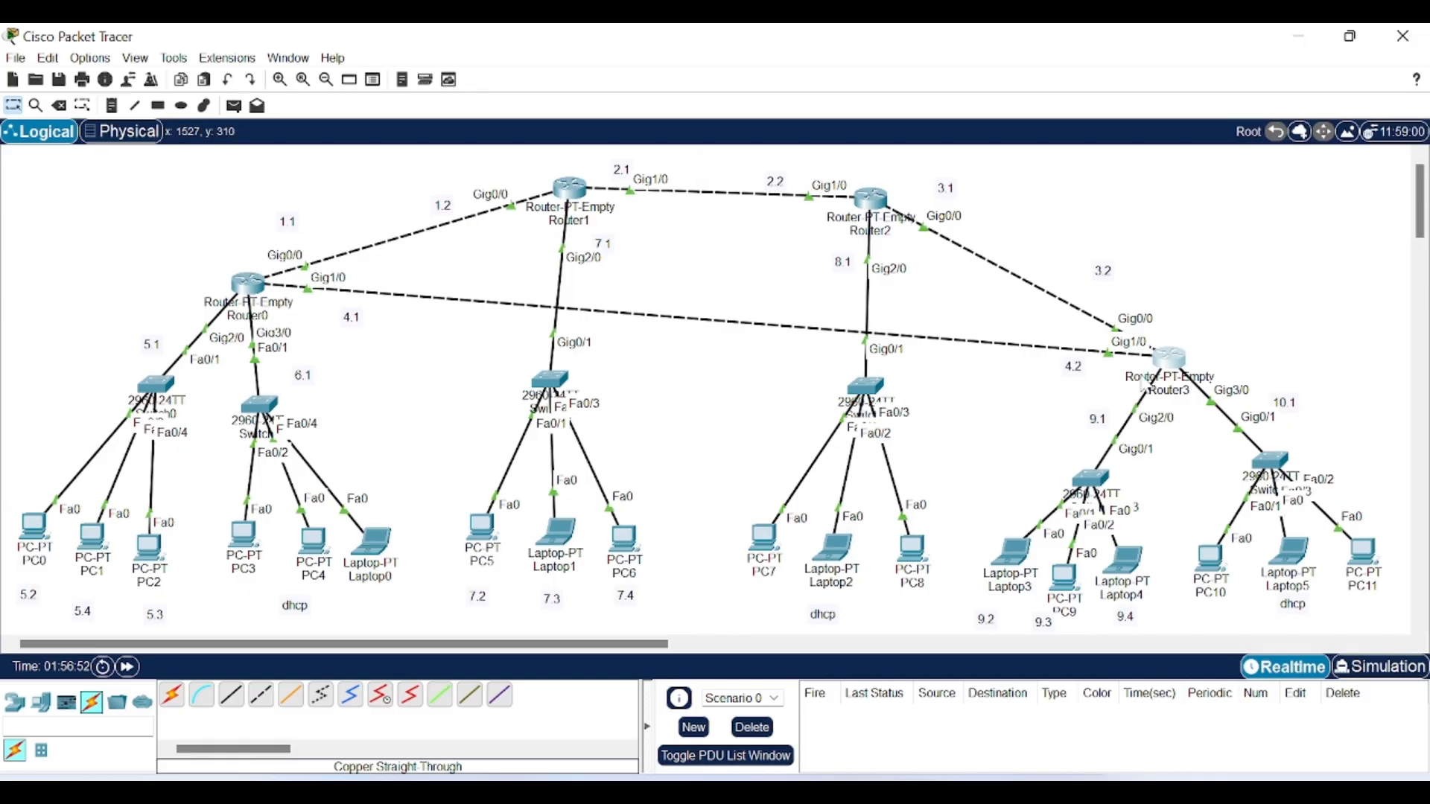
# Step: Enable RIP routing on Router0 and set it to version 2
pyautogui.click(246, 285)
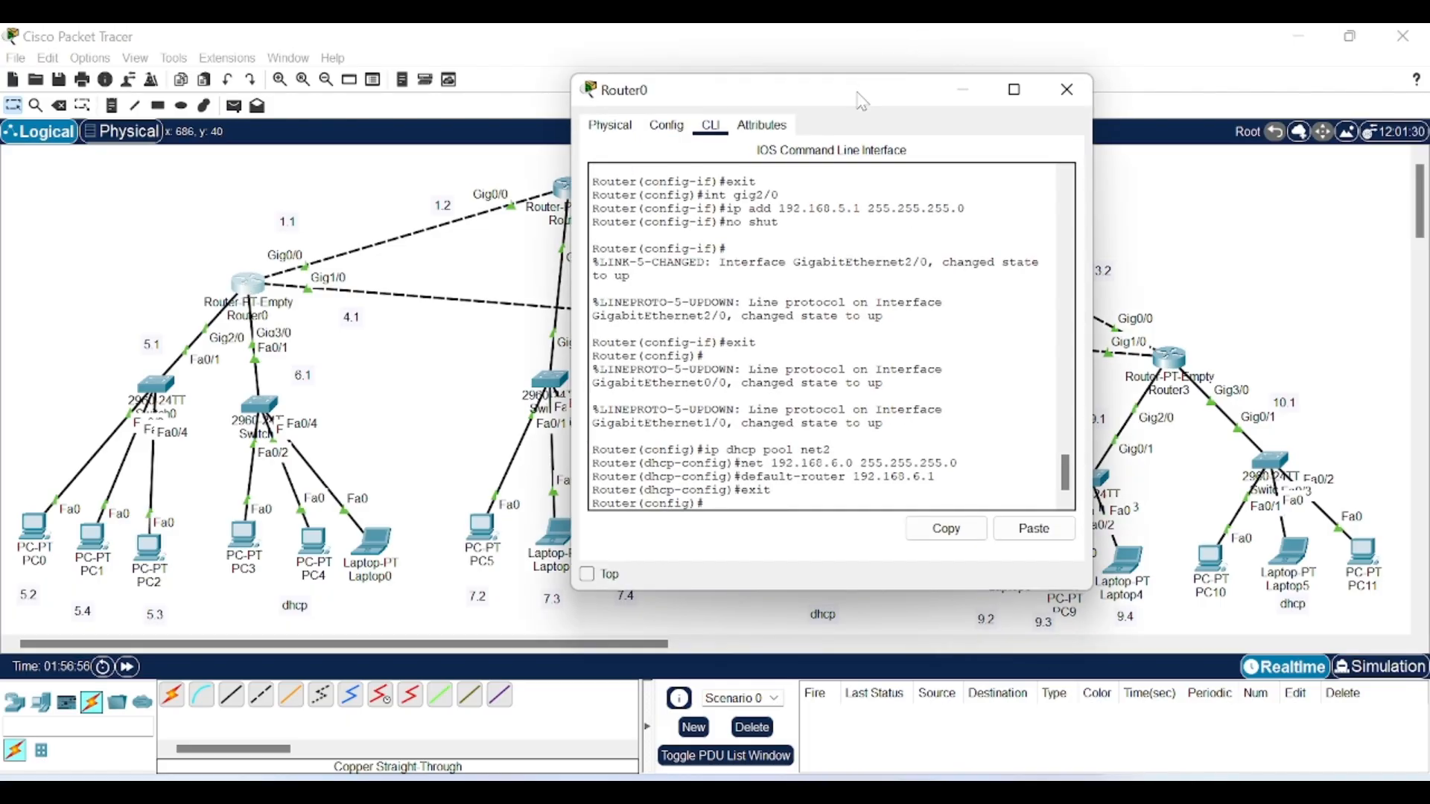
pyautogui.moveTo(873, 95); pyautogui.dragTo(658, 68)
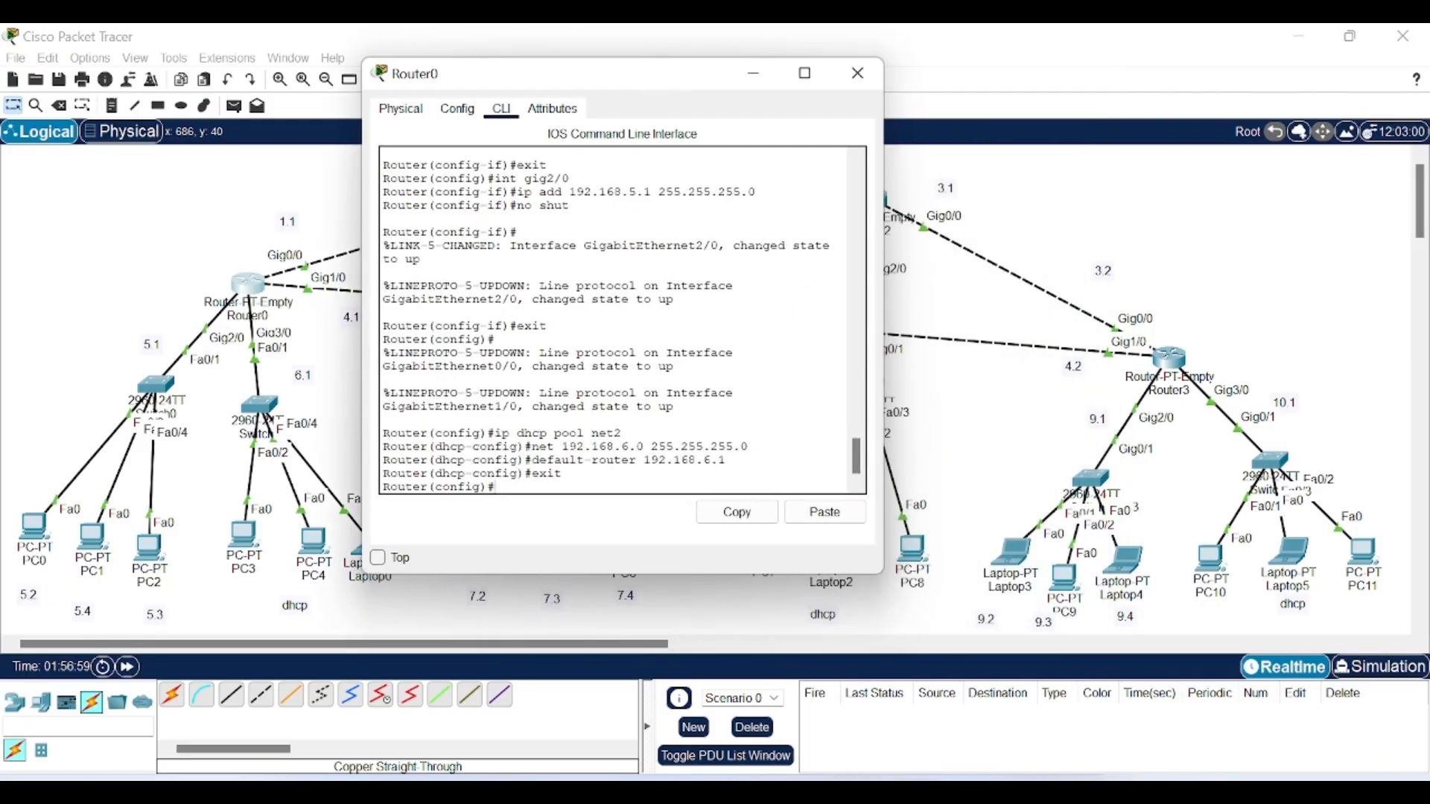
pyautogui.write('router rip')
pyautogui.press('Return')
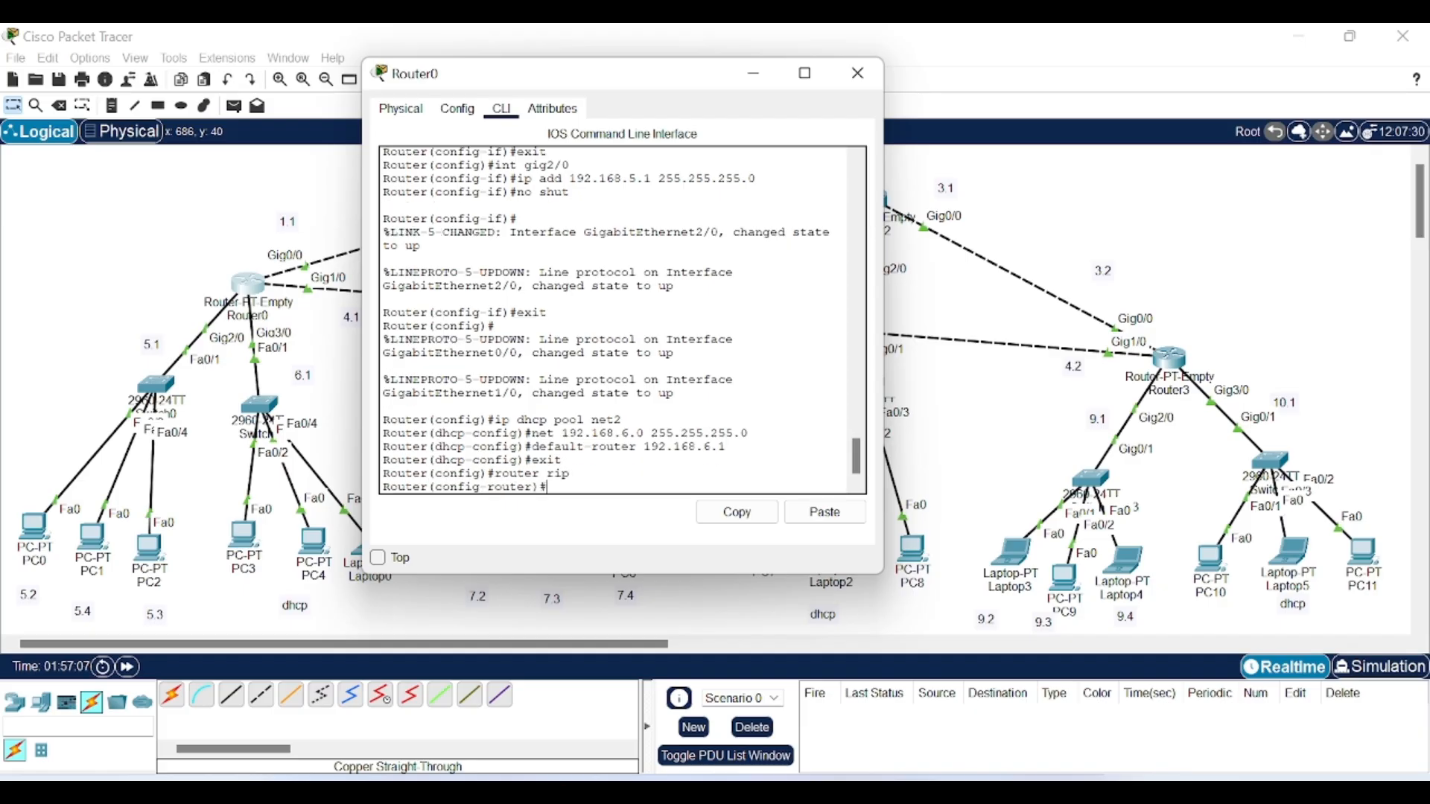
pyautogui.write('version 2')
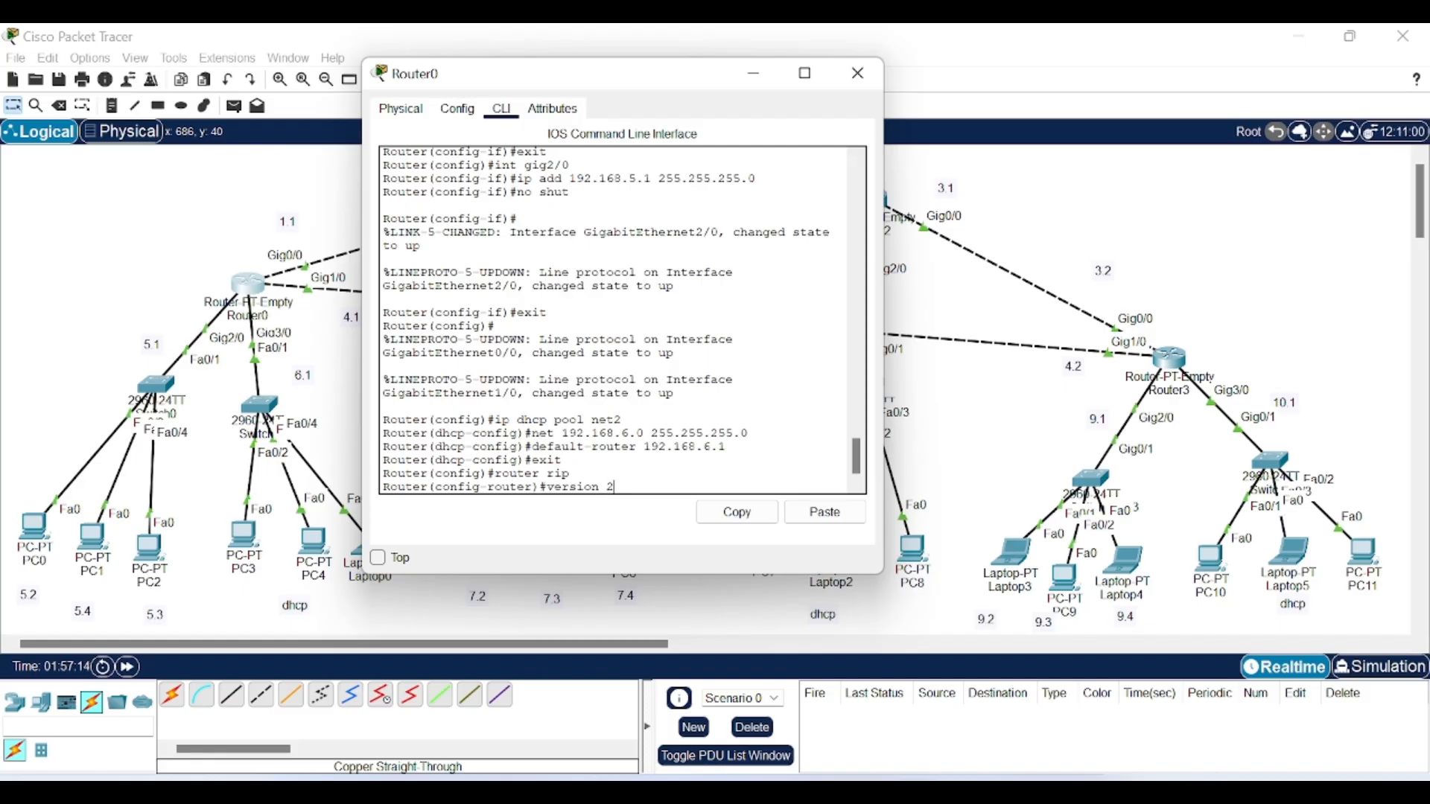
pyautogui.press('Return')
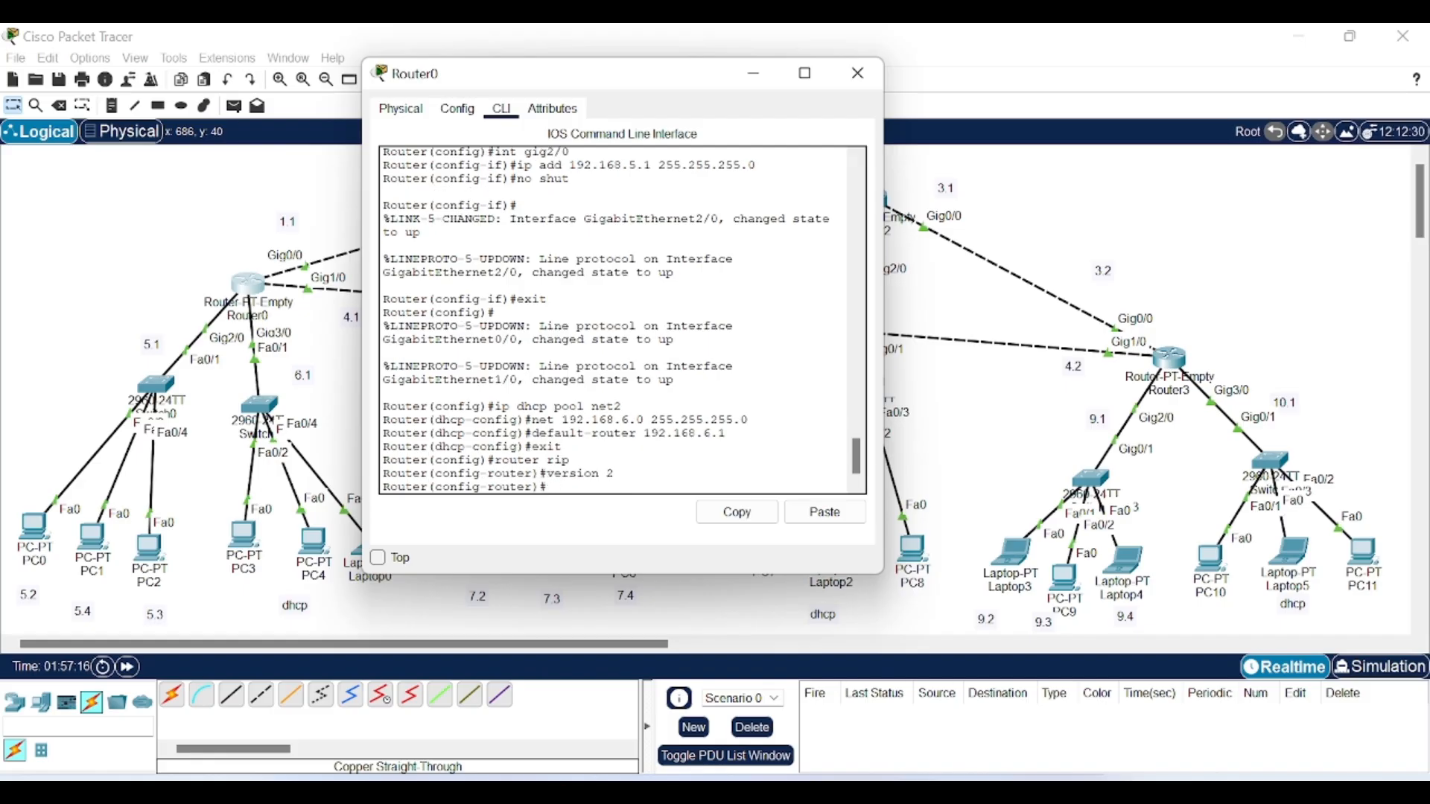
# Step: Add network 192.168.1.0 to Router0's RIP configuration, copying the "net 192.168." prefix for reuse
pyautogui.write('net')
pyautogui.moveTo(600, 73); pyautogui.dragTo(706, 68)
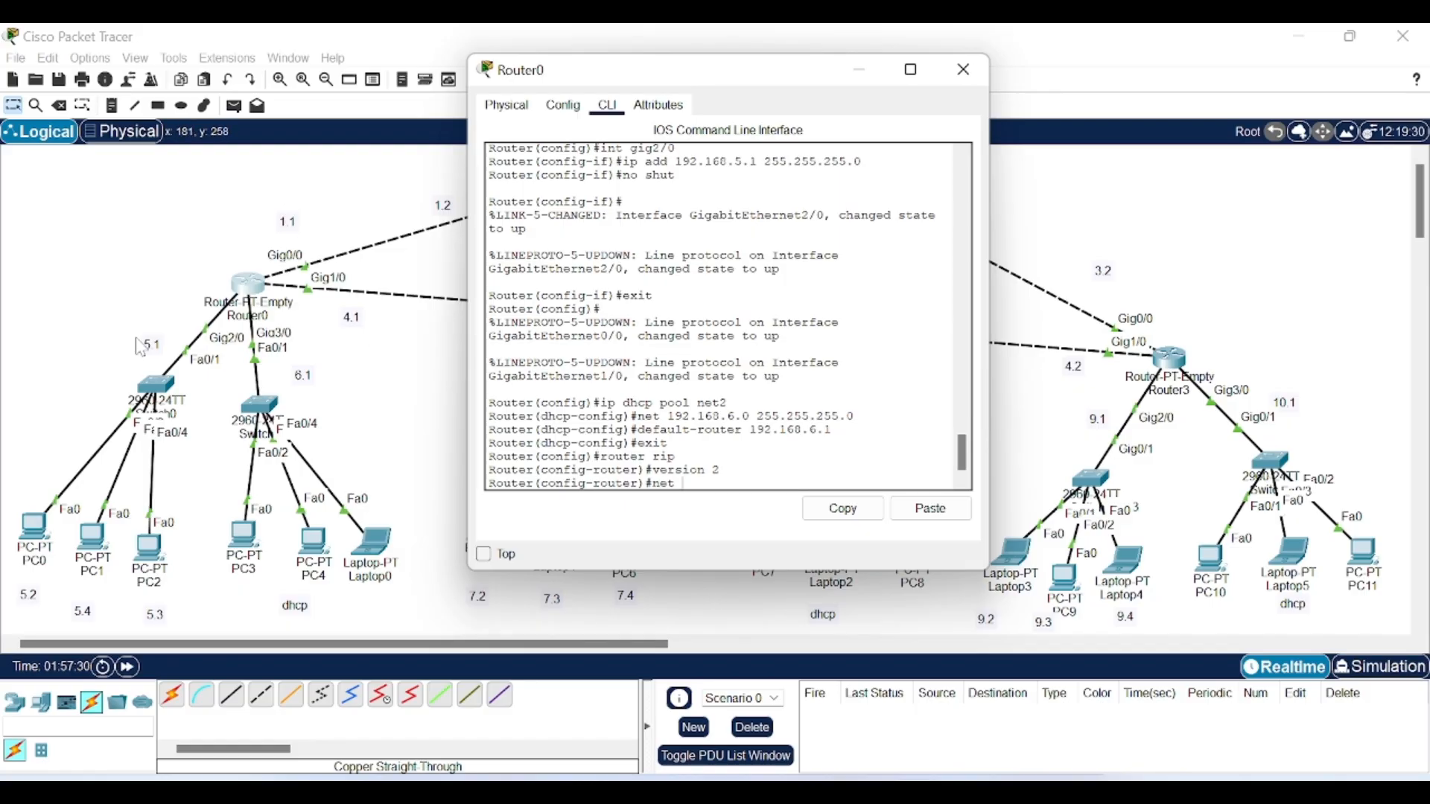
pyautogui.write('192.168.1.0')
pyautogui.moveTo(743, 483); pyautogui.dragTo(683, 484)
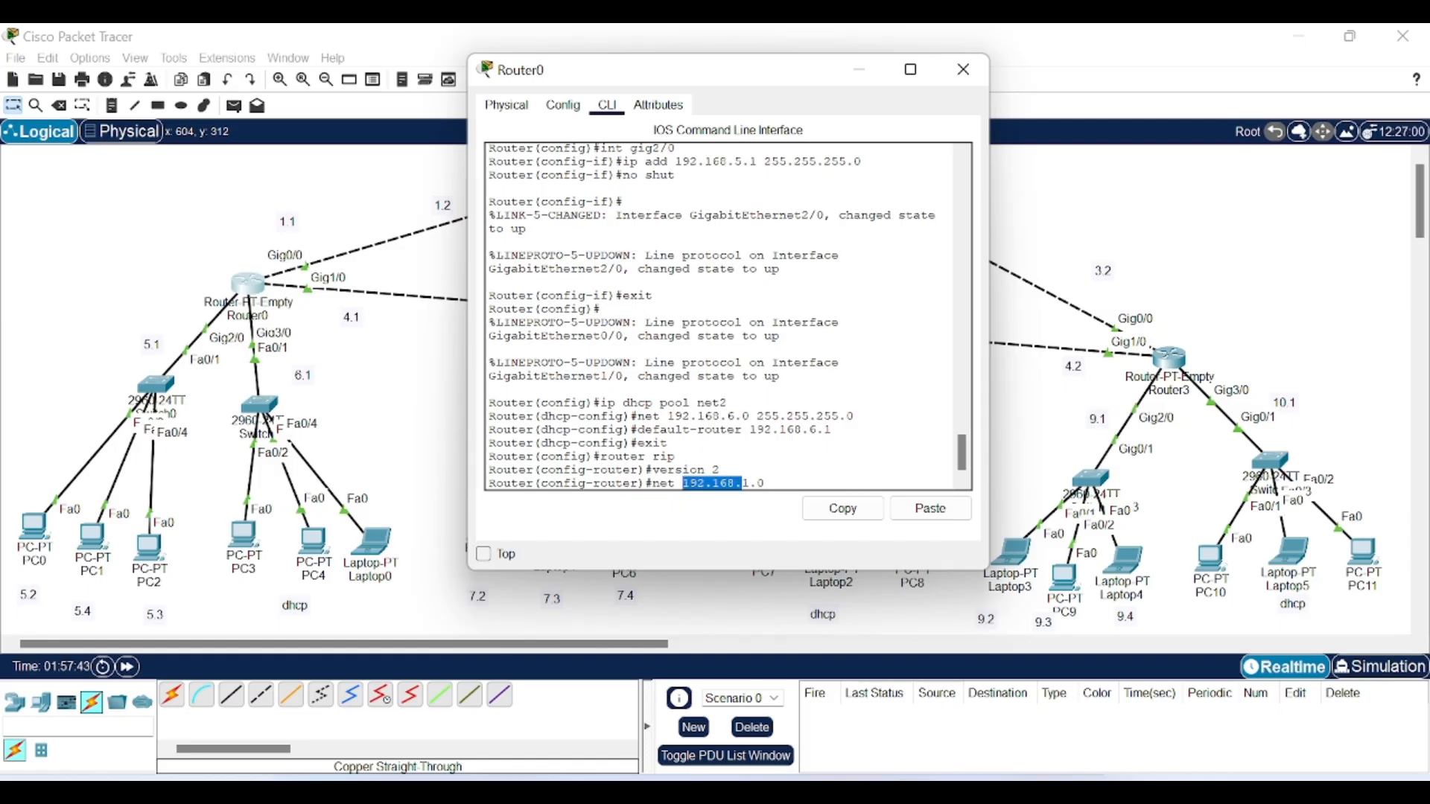
pyautogui.click(683, 483)
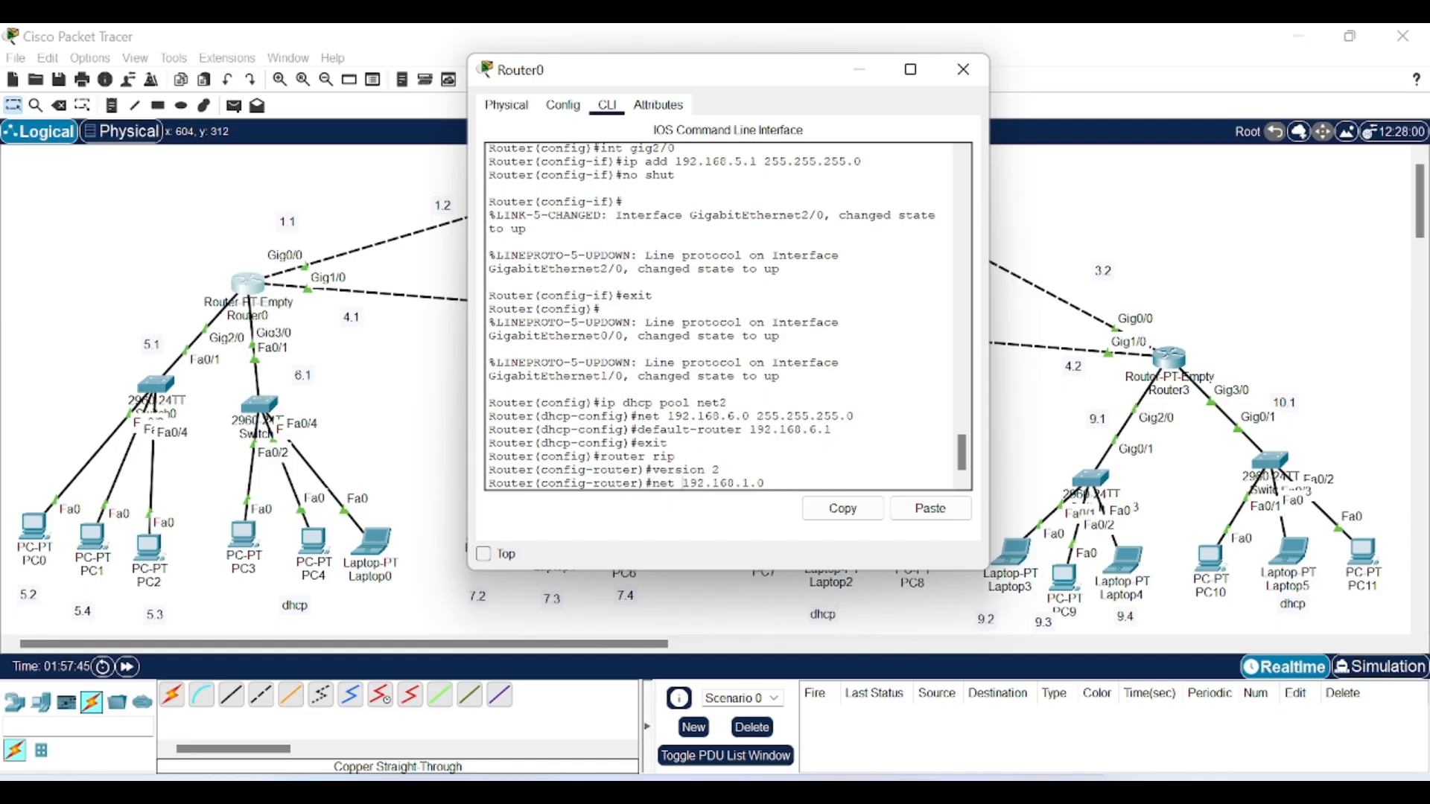
pyautogui.moveTo(652, 483); pyautogui.dragTo(742, 483)
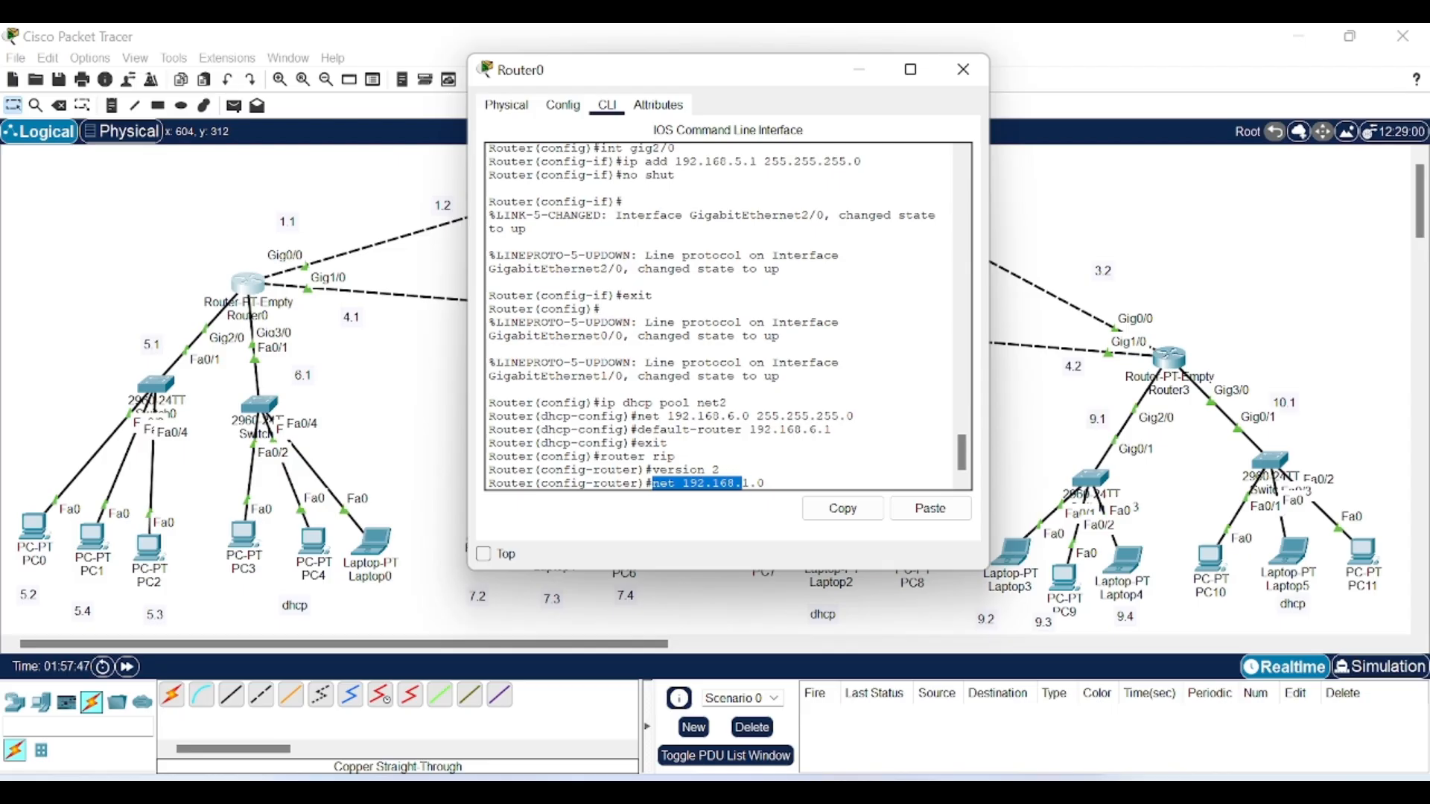
pyautogui.click(842, 509)
pyautogui.click(720, 470)
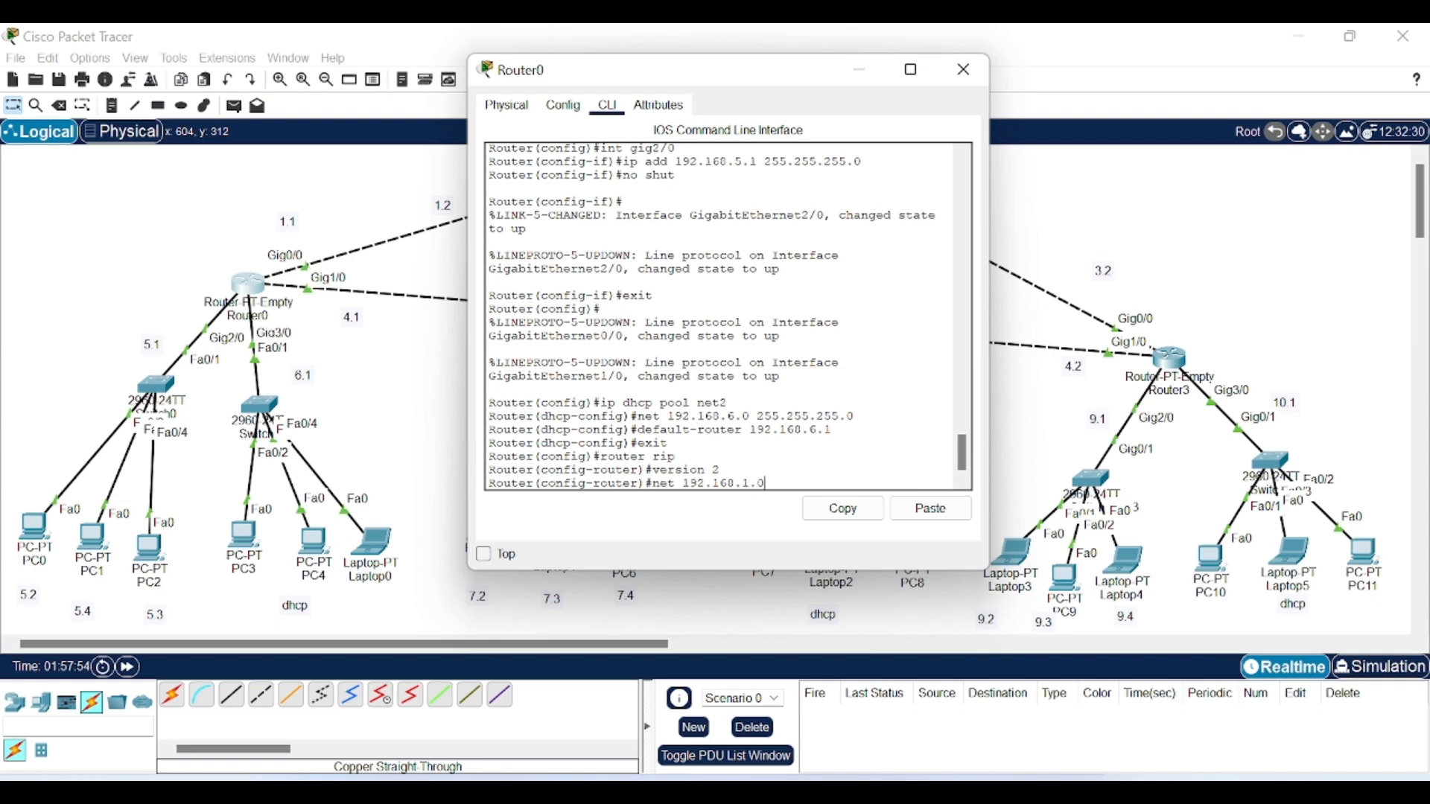
pyautogui.press('Return')
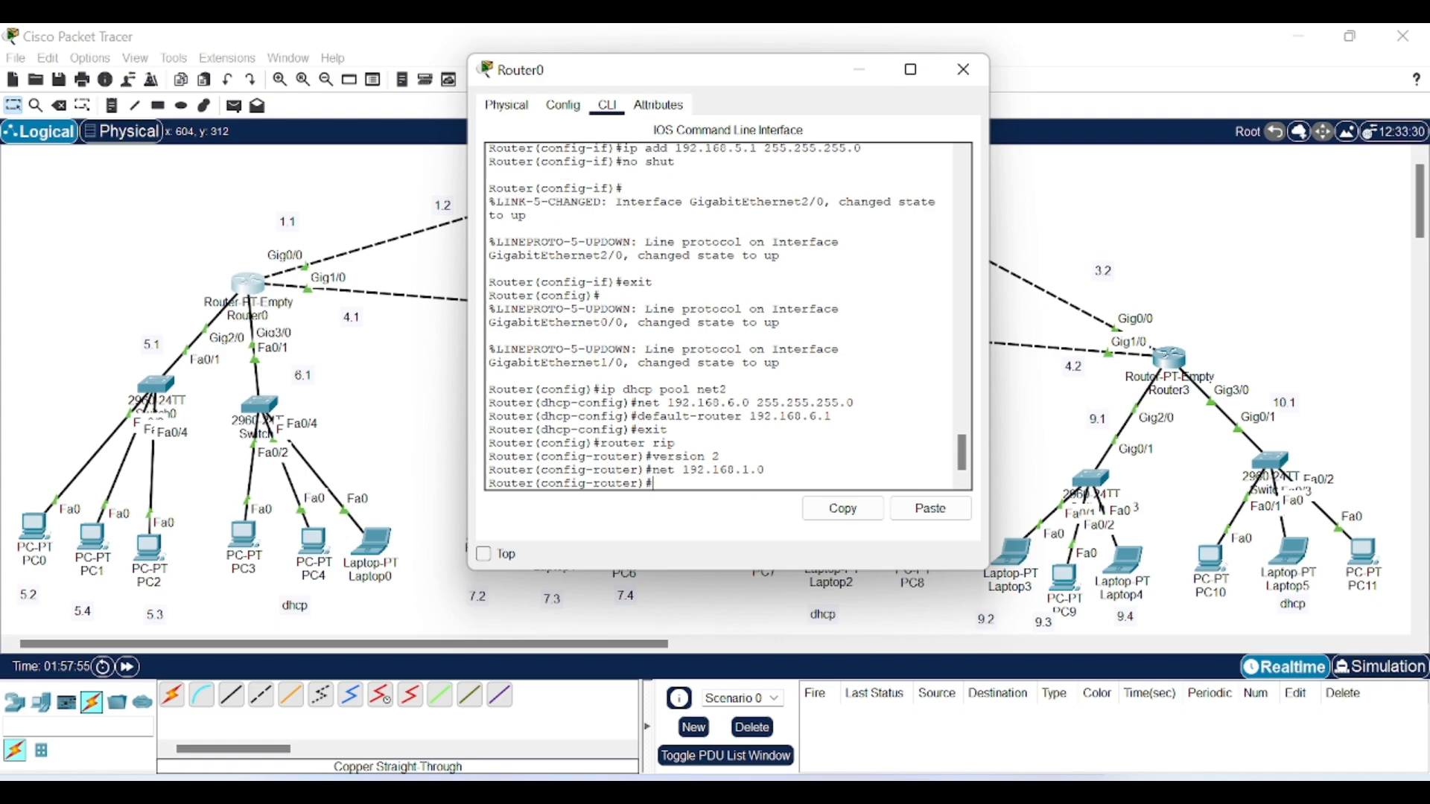
# Step: Add networks 192.168.4.0 and 192.168.5.0 to Router0's RIP configuration
pyautogui.click(930, 508)
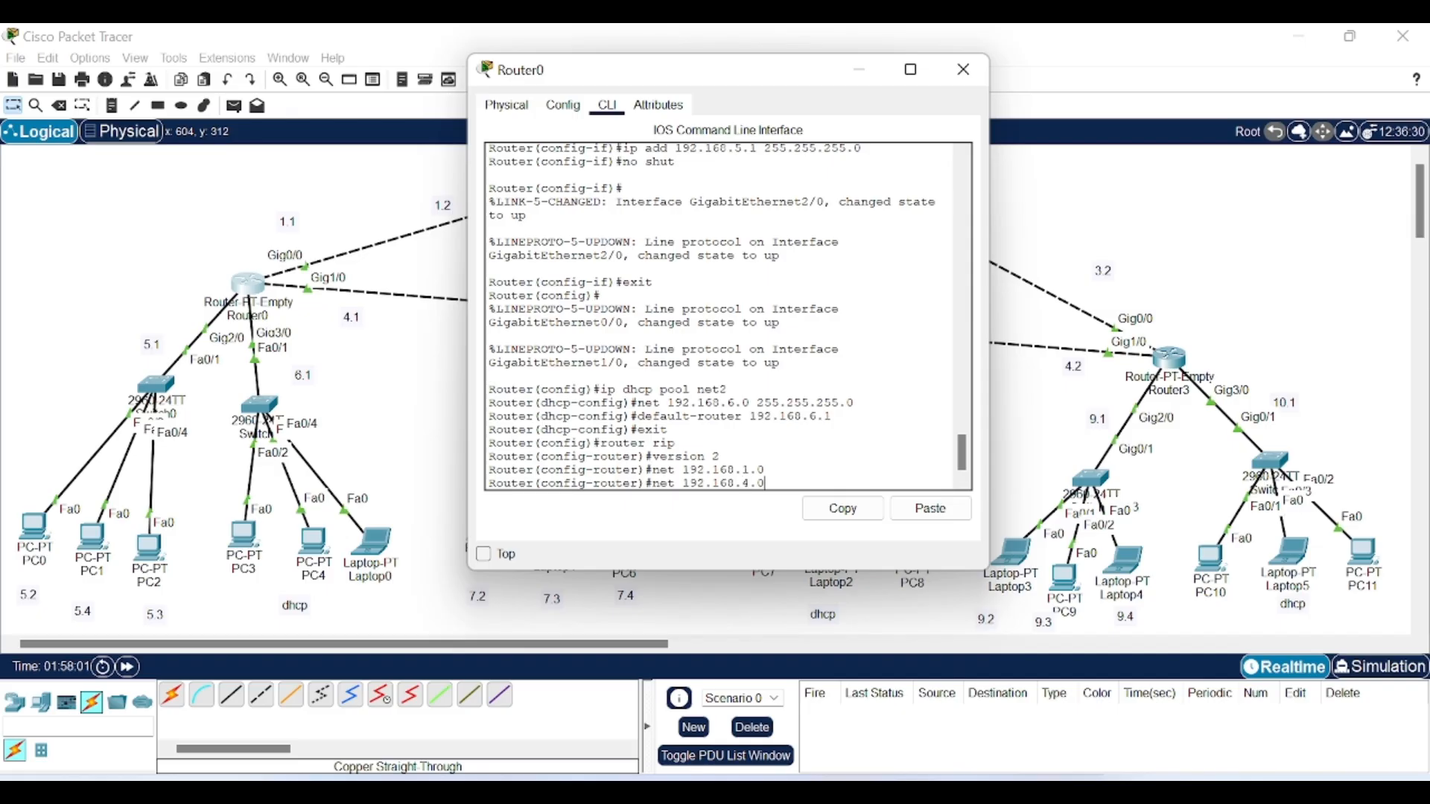
pyautogui.write('4.0')
pyautogui.press('Return')
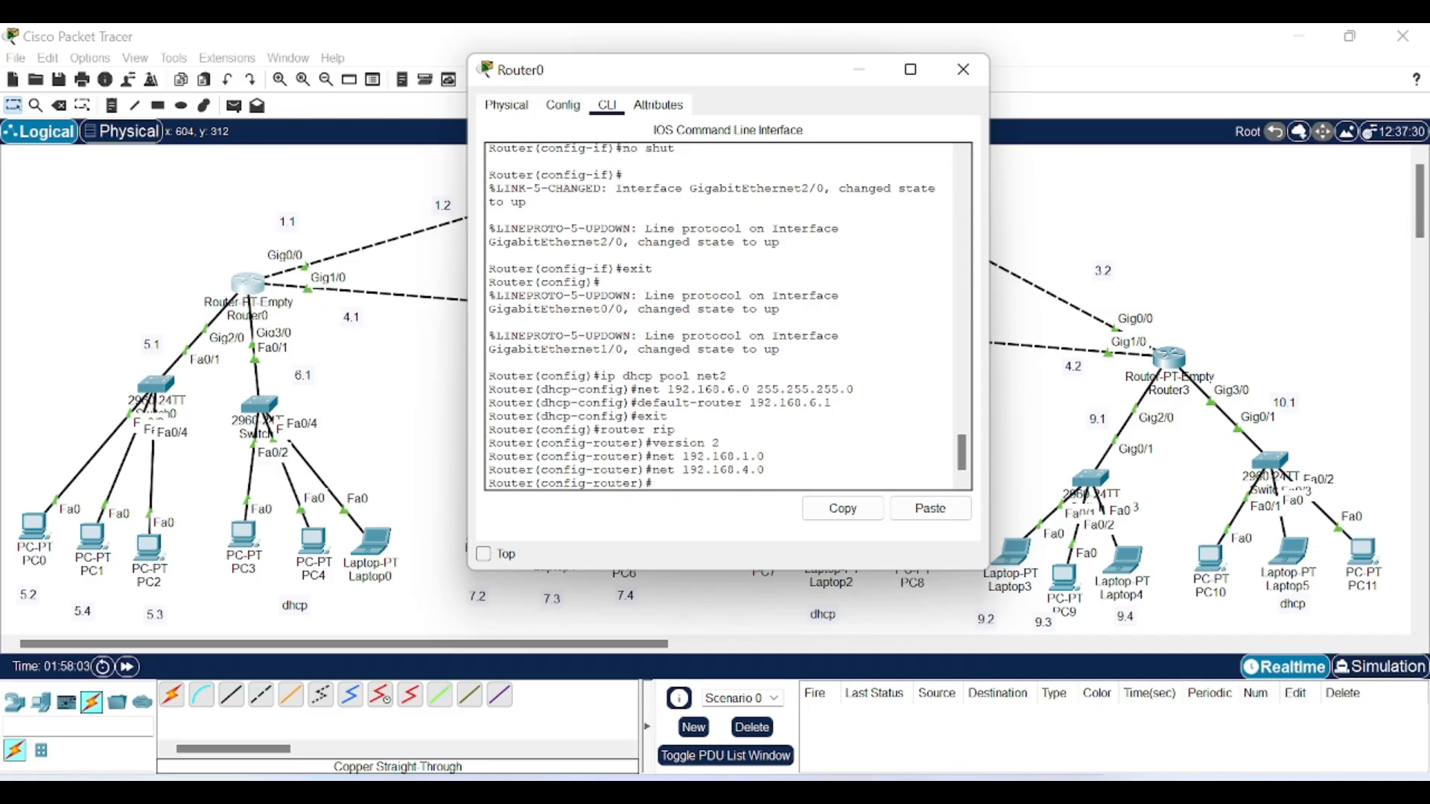
pyautogui.click(926, 514)
pyautogui.write('5')
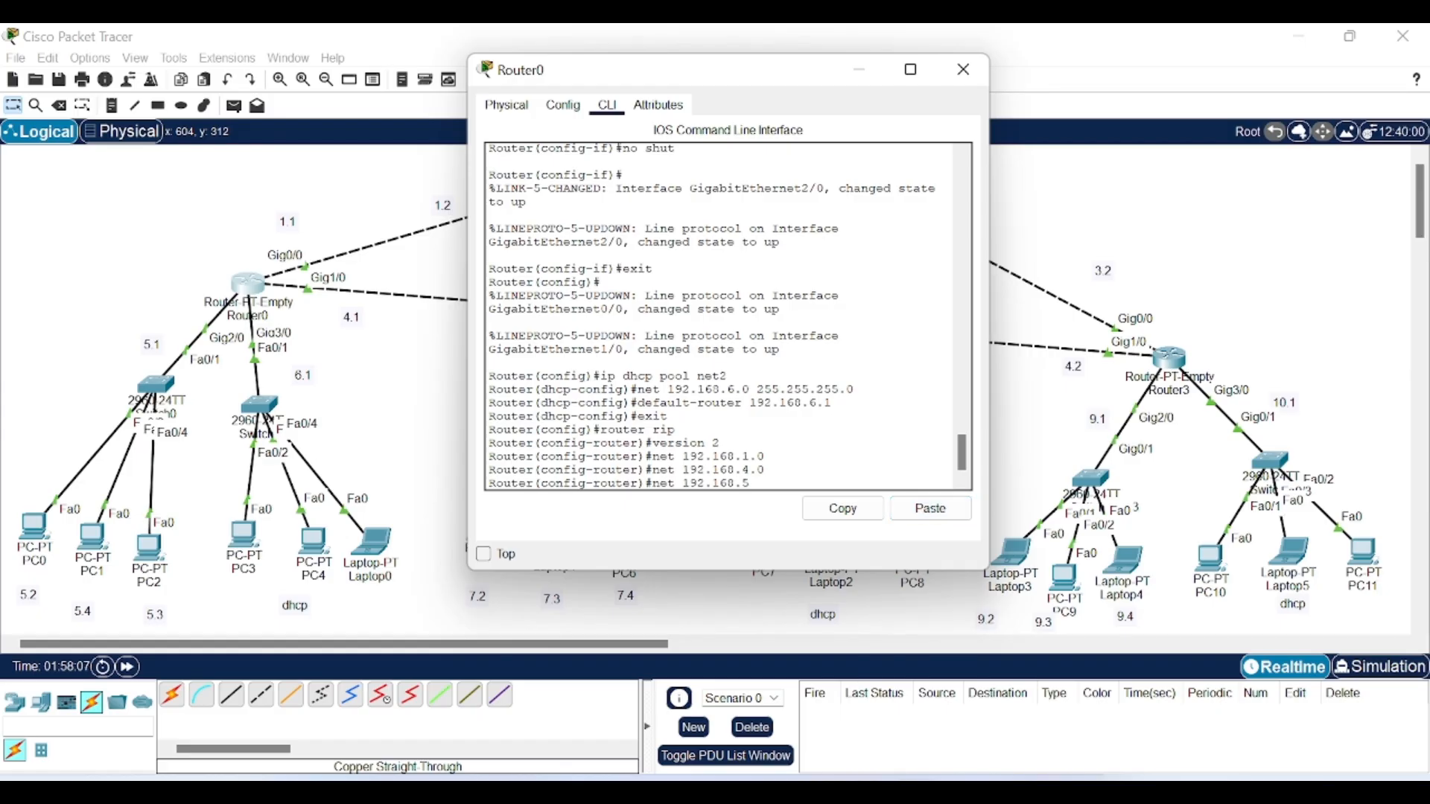
pyautogui.write('.0')
pyautogui.press('Return')
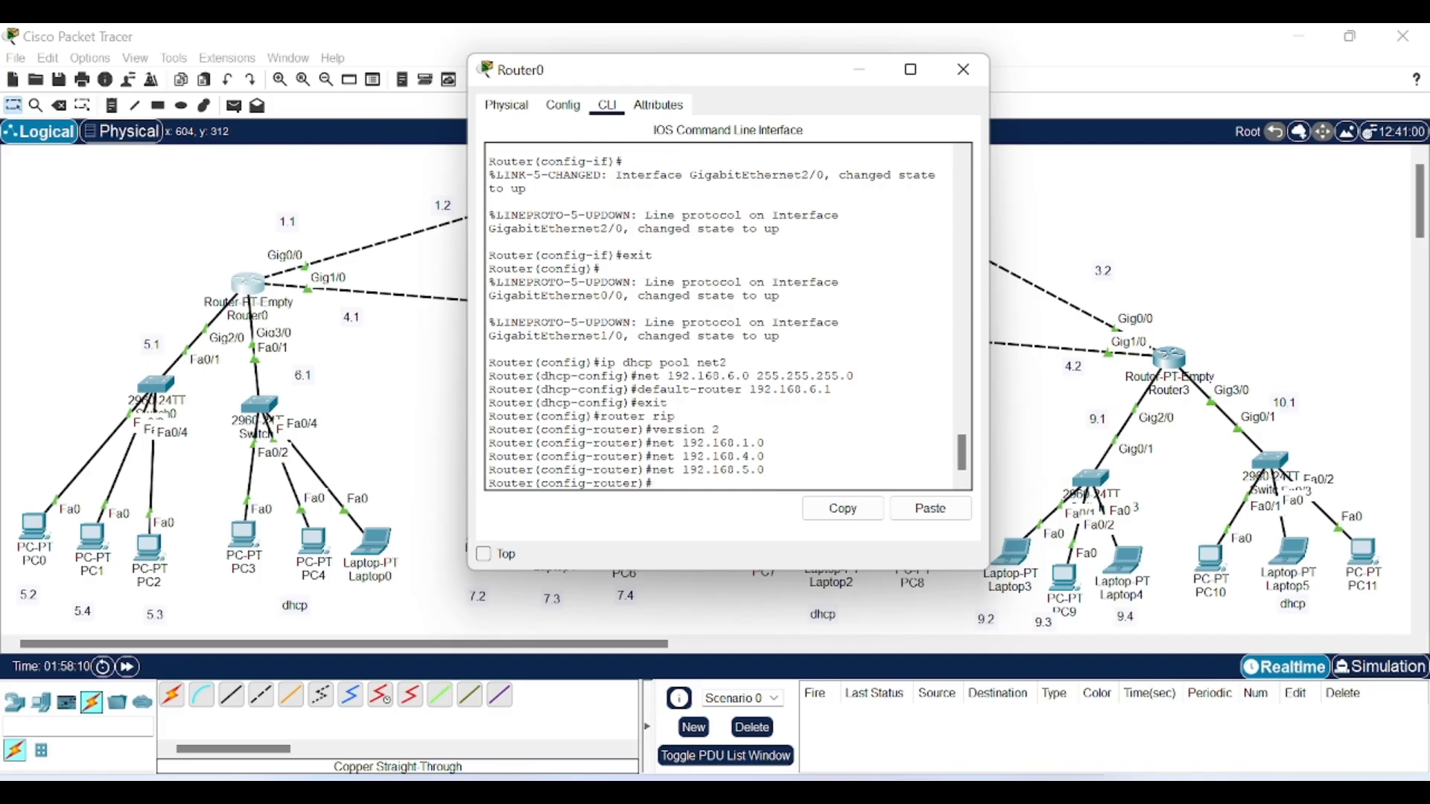
# Step: Add network 192.168.6.0 to Router0's RIP configuration, removing the duplicate "net 192.168." text from the command
pyautogui.click(931, 508)
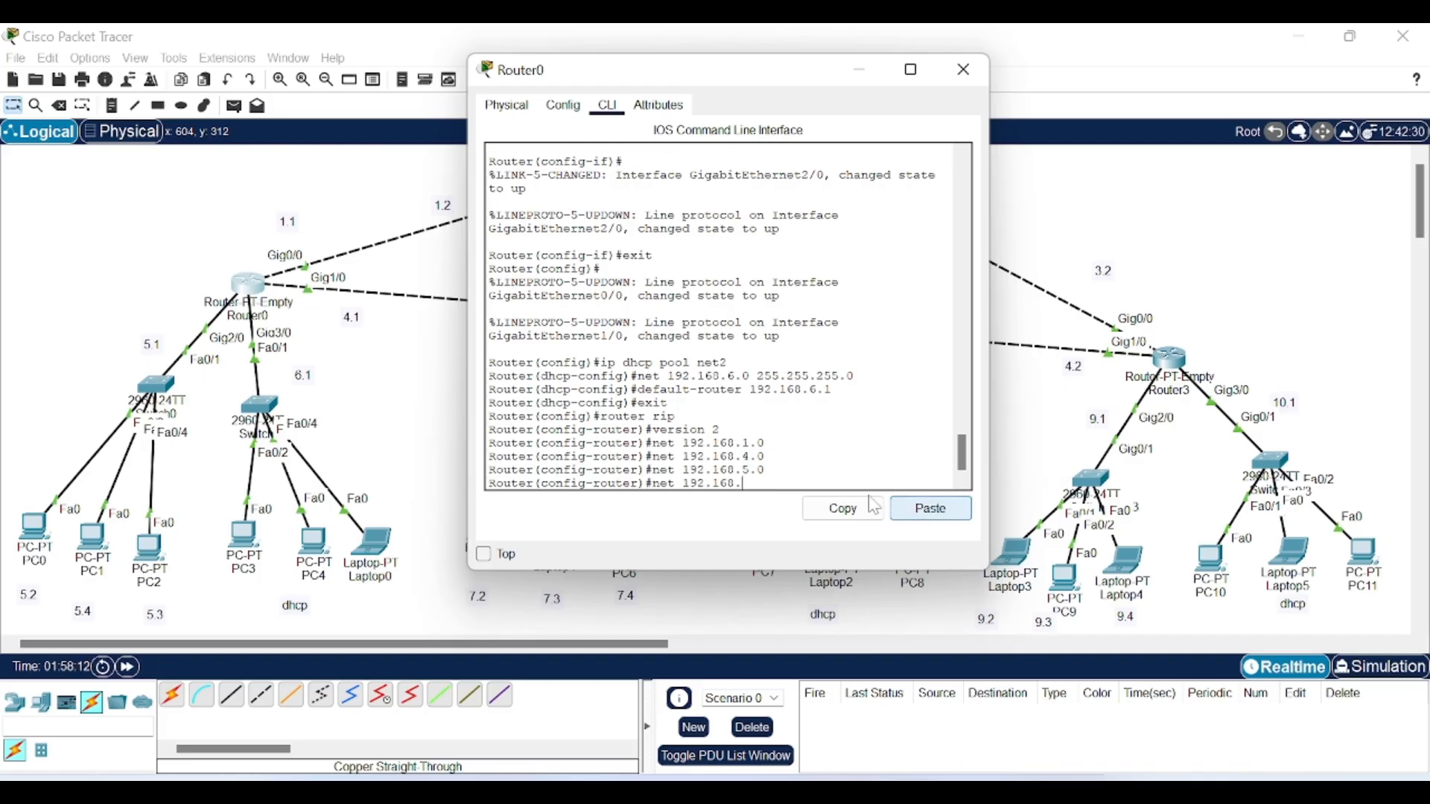
pyautogui.write('6.')
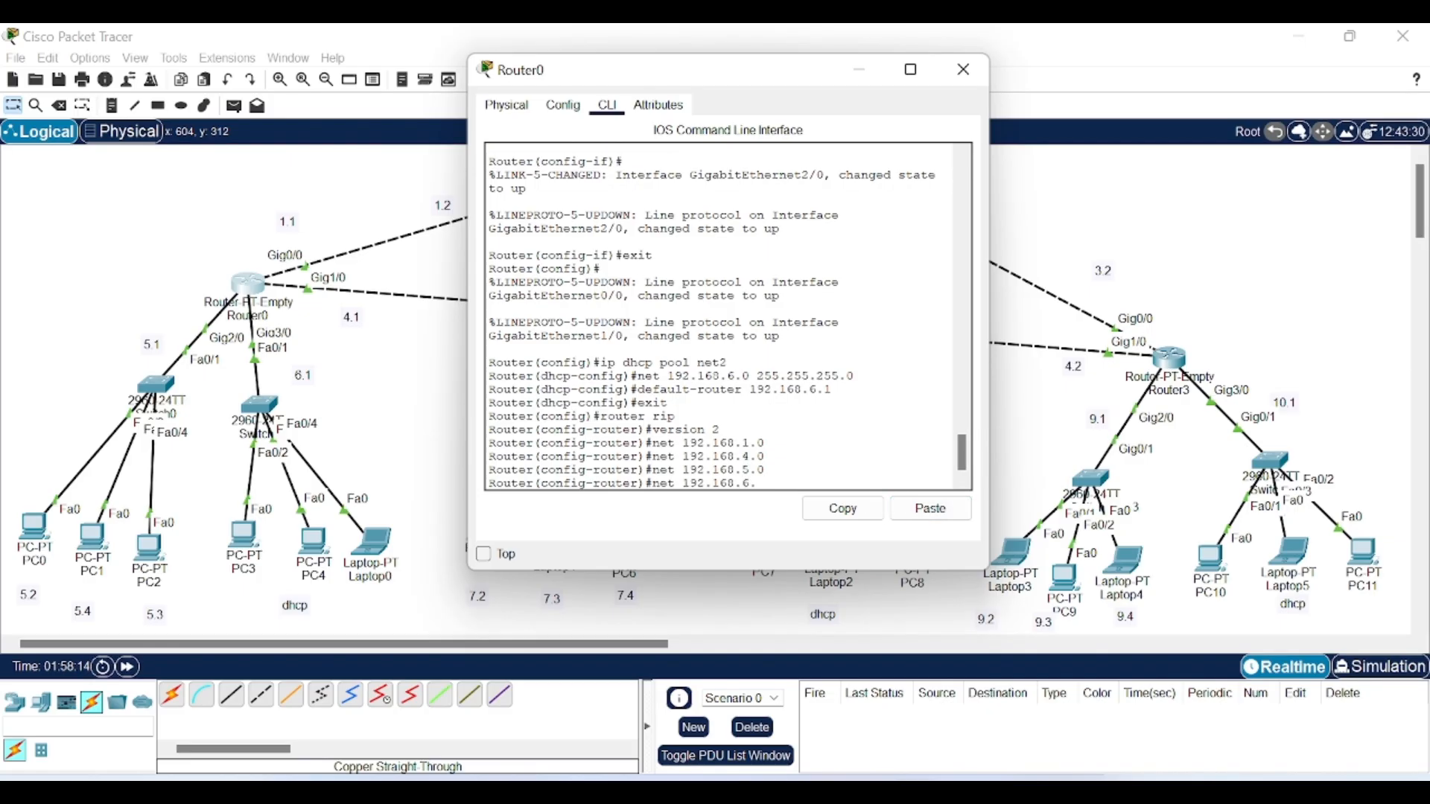
pyautogui.write('0net 192.168.')
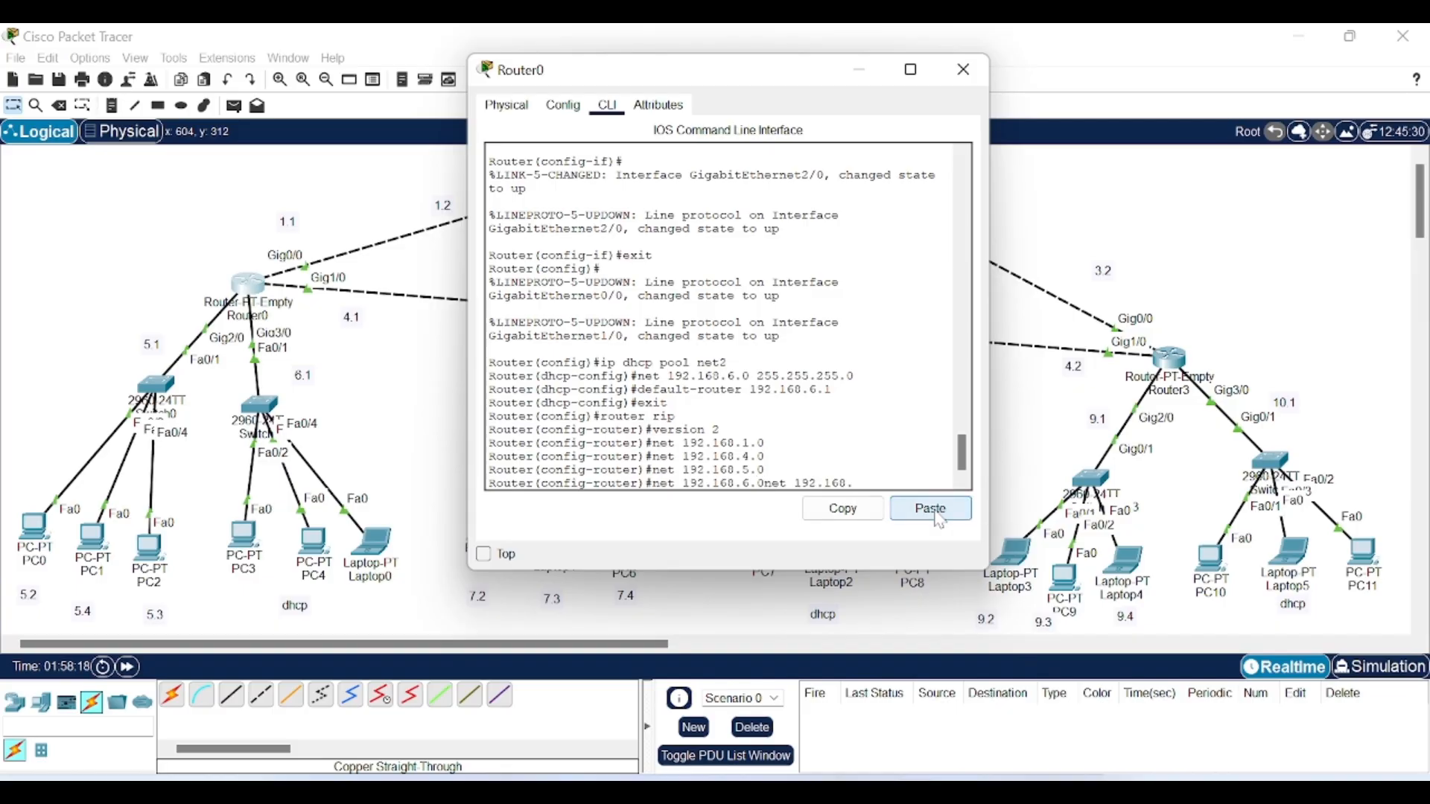
pyautogui.click(933, 510)
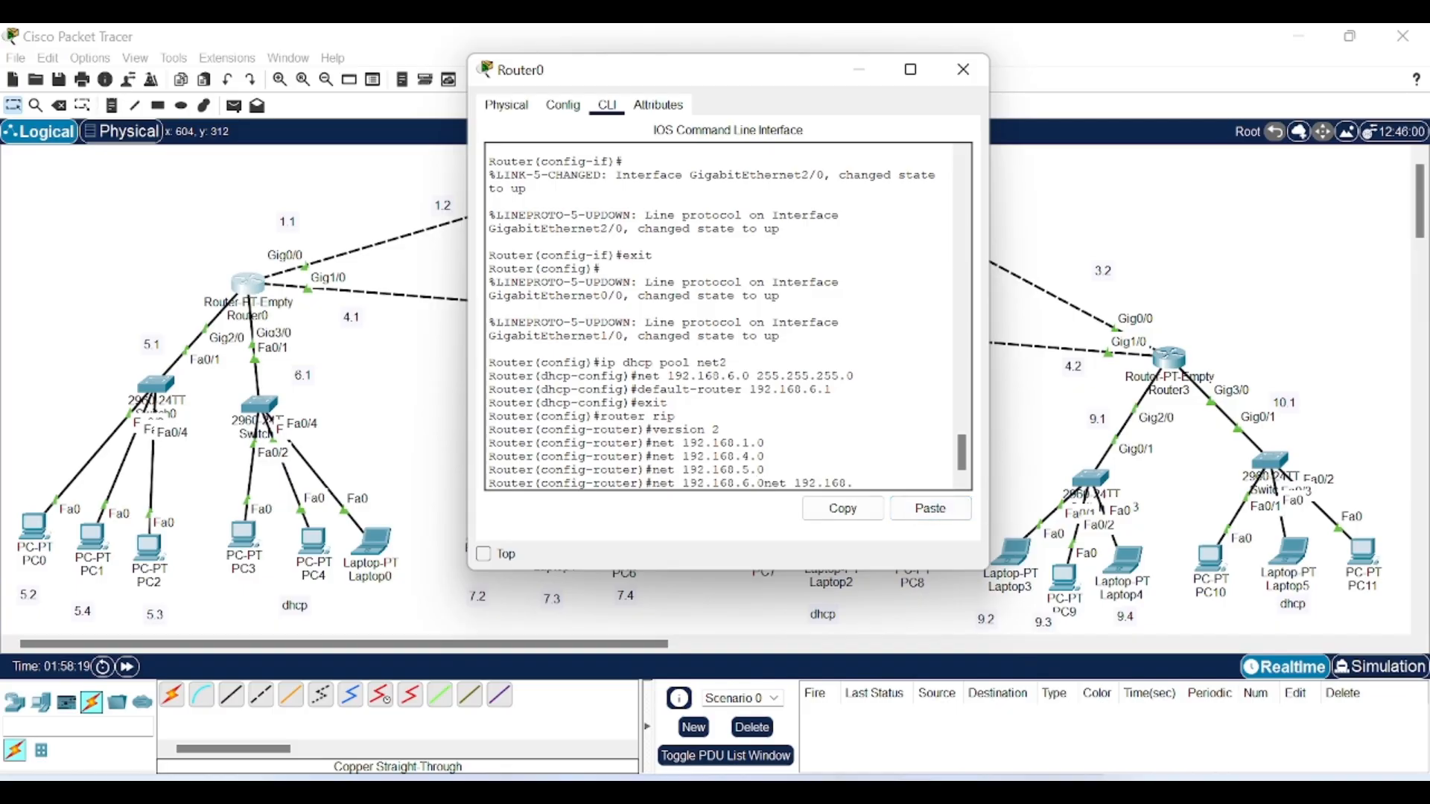
pyautogui.moveTo(854, 484)
pyautogui.mouseDown()
pyautogui.moveTo(767, 483)
pyautogui.moveTo(767, 470)
pyautogui.moveTo(854, 483)
pyautogui.moveTo(840, 483)
pyautogui.mouseUp()
pyautogui.press('BackSpace')
pyautogui.press('BackSpace')
pyautogui.press('BackSpace')
pyautogui.press('BackSpace')
pyautogui.press('BackSpace')
pyautogui.press('BackSpace')
pyautogui.press('BackSpace')
pyautogui.press('BackSpace')
pyautogui.press('BackSpace')
pyautogui.press('Return')
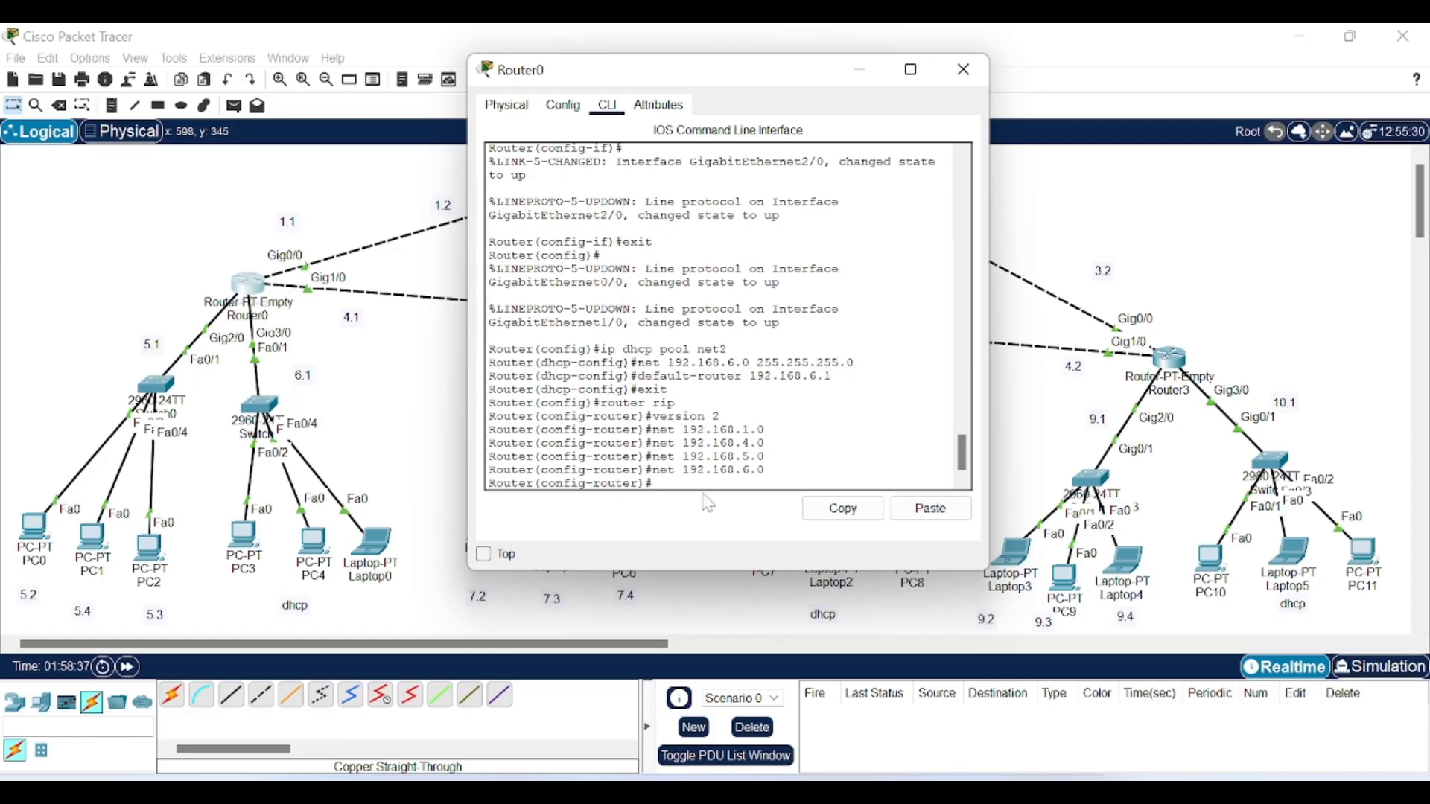
# Step: Exit Router0's configuration modes, save its configuration with wr, and minimize its window
pyautogui.write('t')
pyautogui.press('Return')
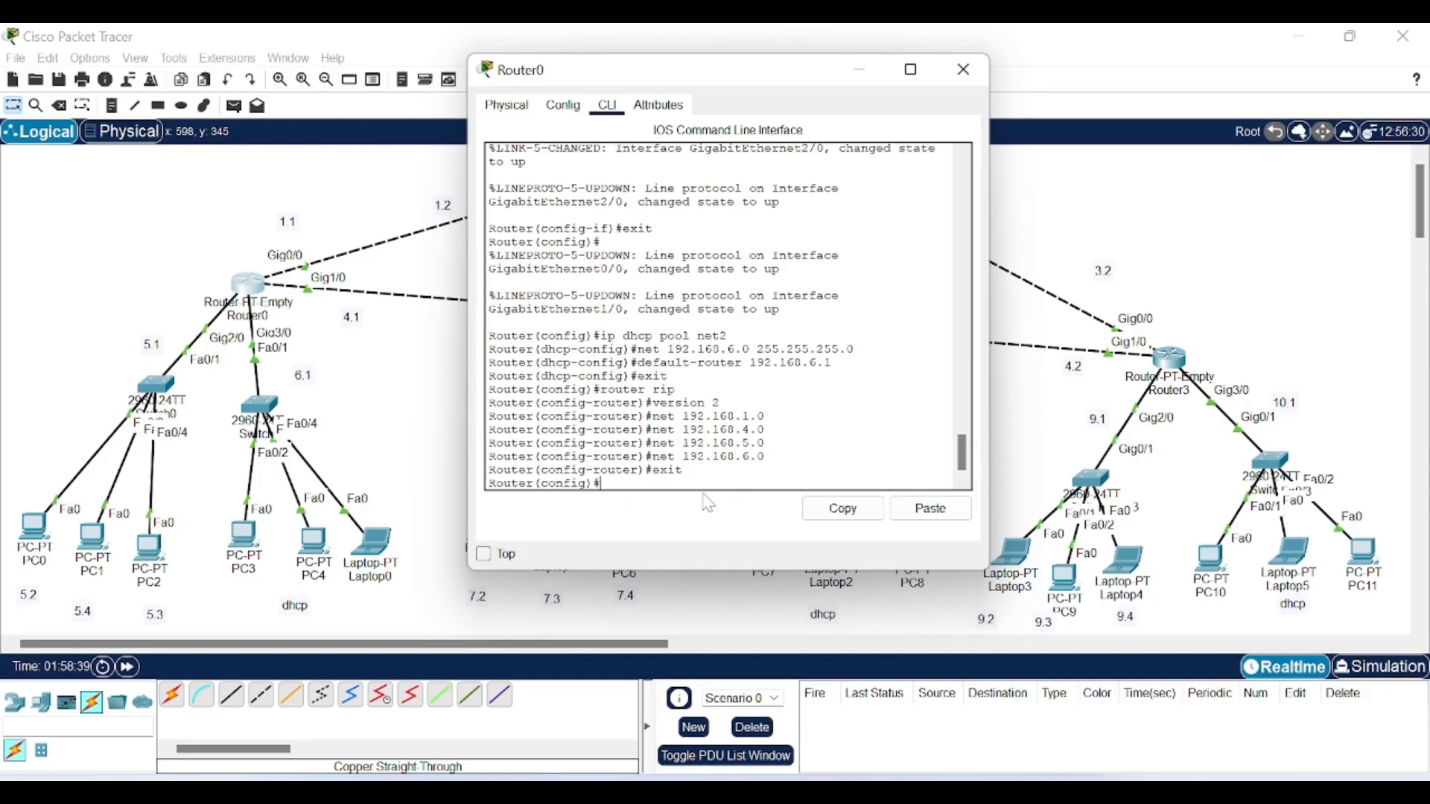
pyautogui.write('exit')
pyautogui.press('Return')
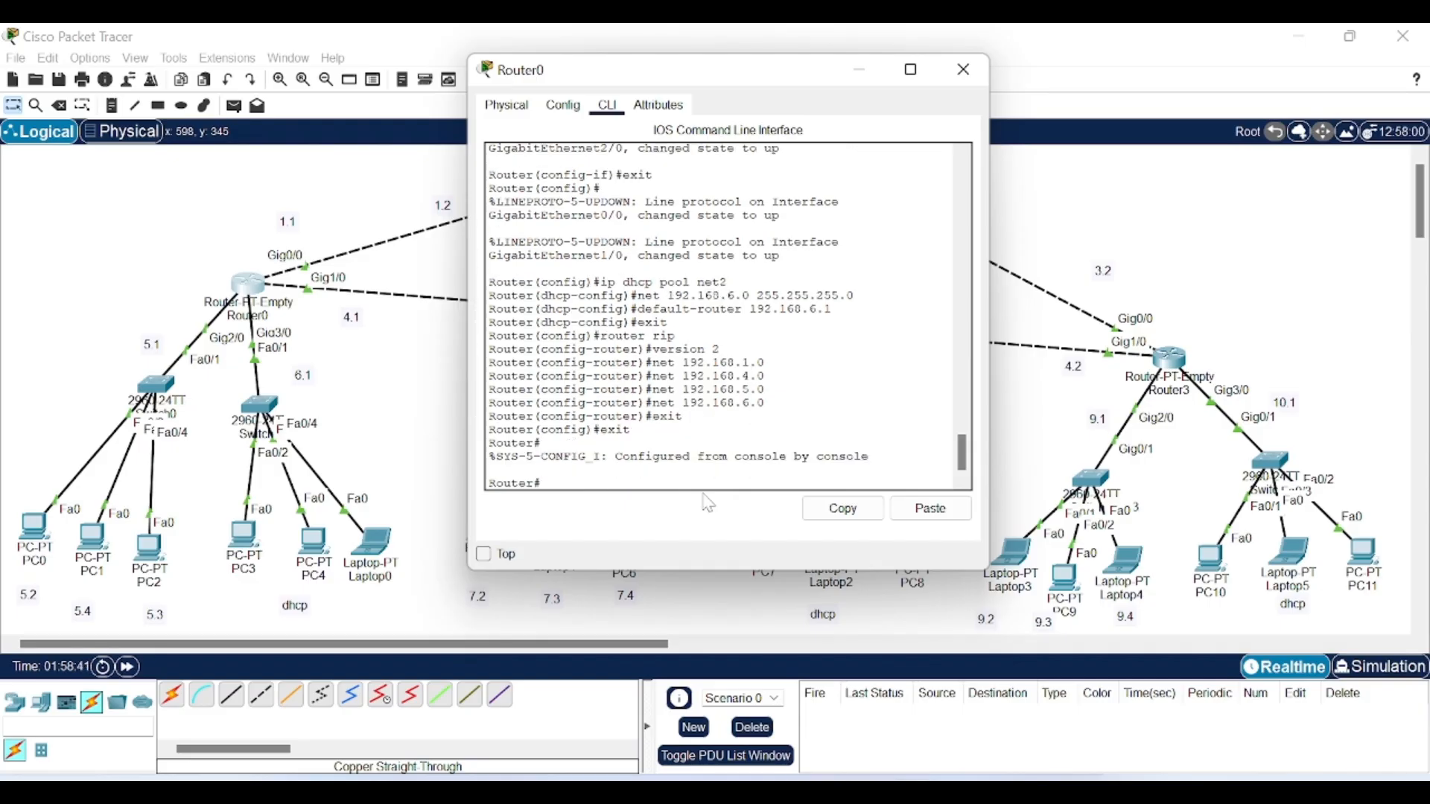
pyautogui.write('wr')
pyautogui.press('Return')
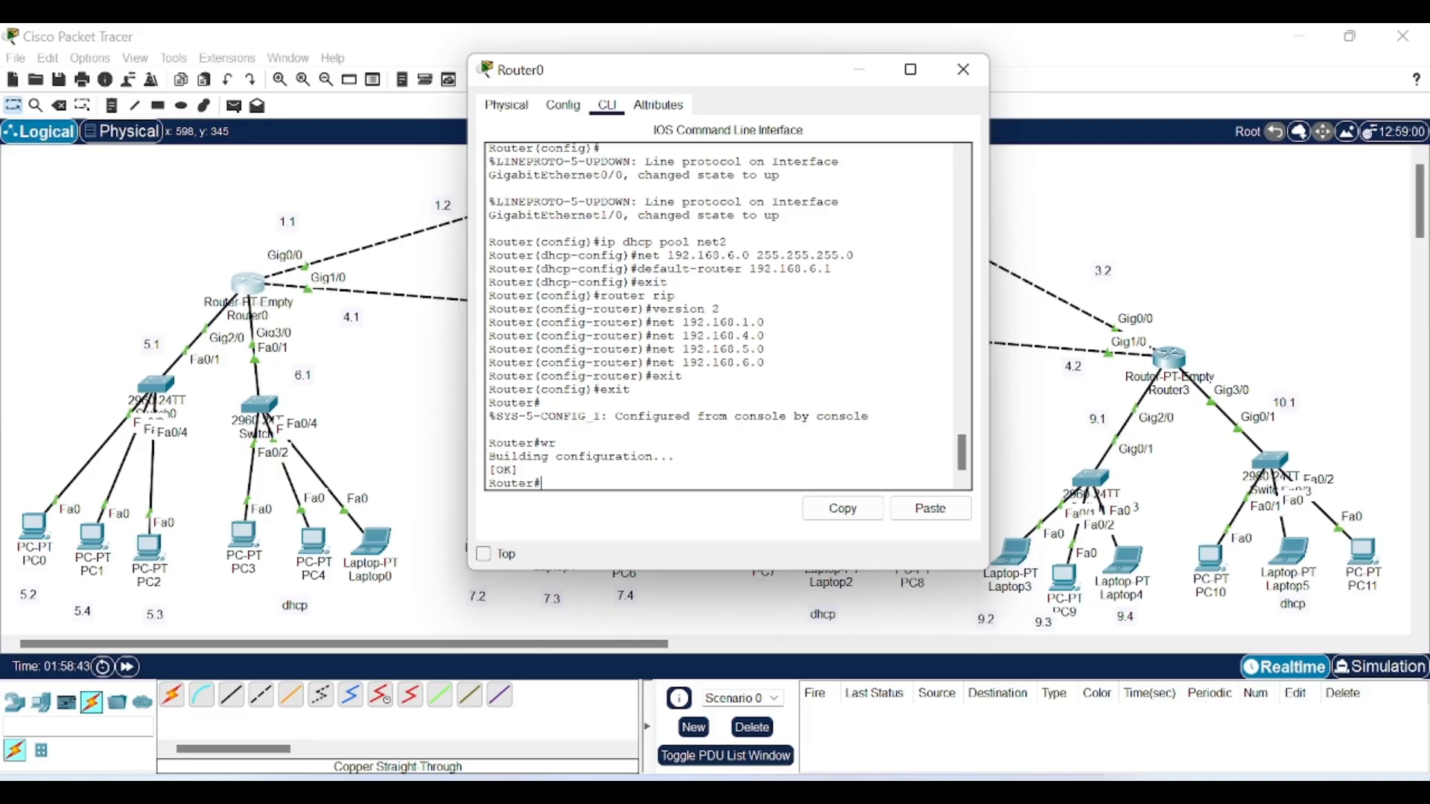
pyautogui.click(857, 71)
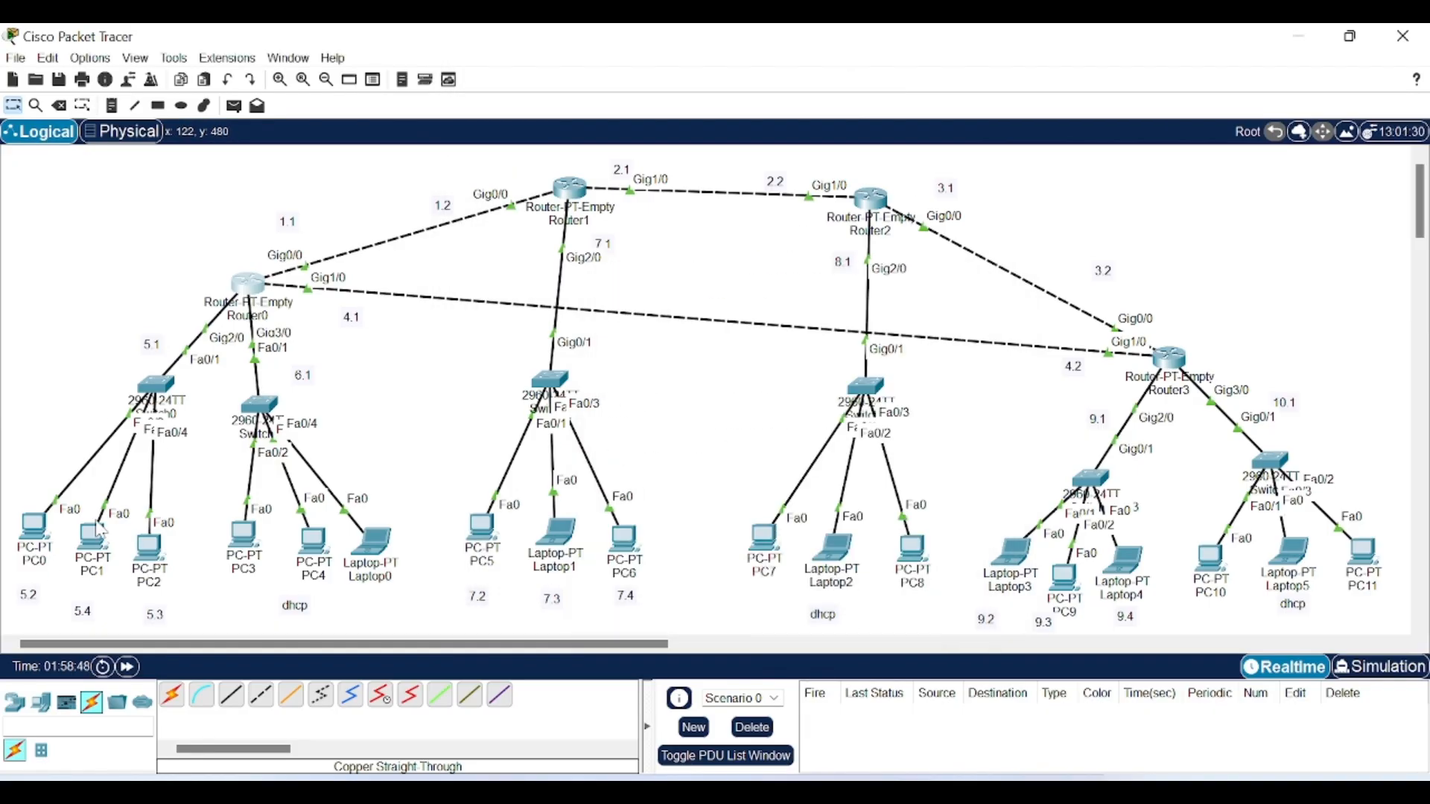
# Step: Set PC3's IP configuration to DHCP and minimize its window
pyautogui.click(248, 548)
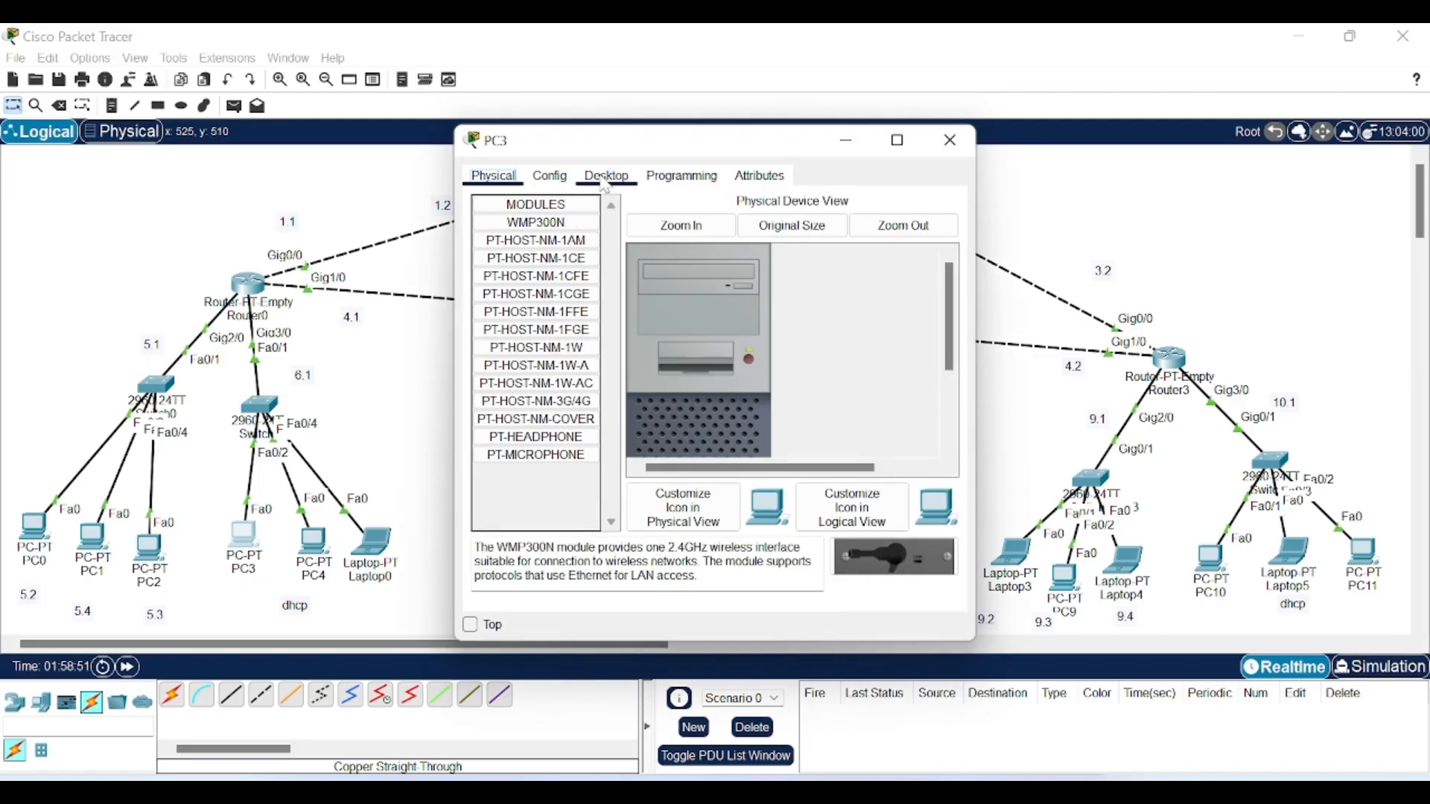
pyautogui.click(606, 176)
pyautogui.click(505, 252)
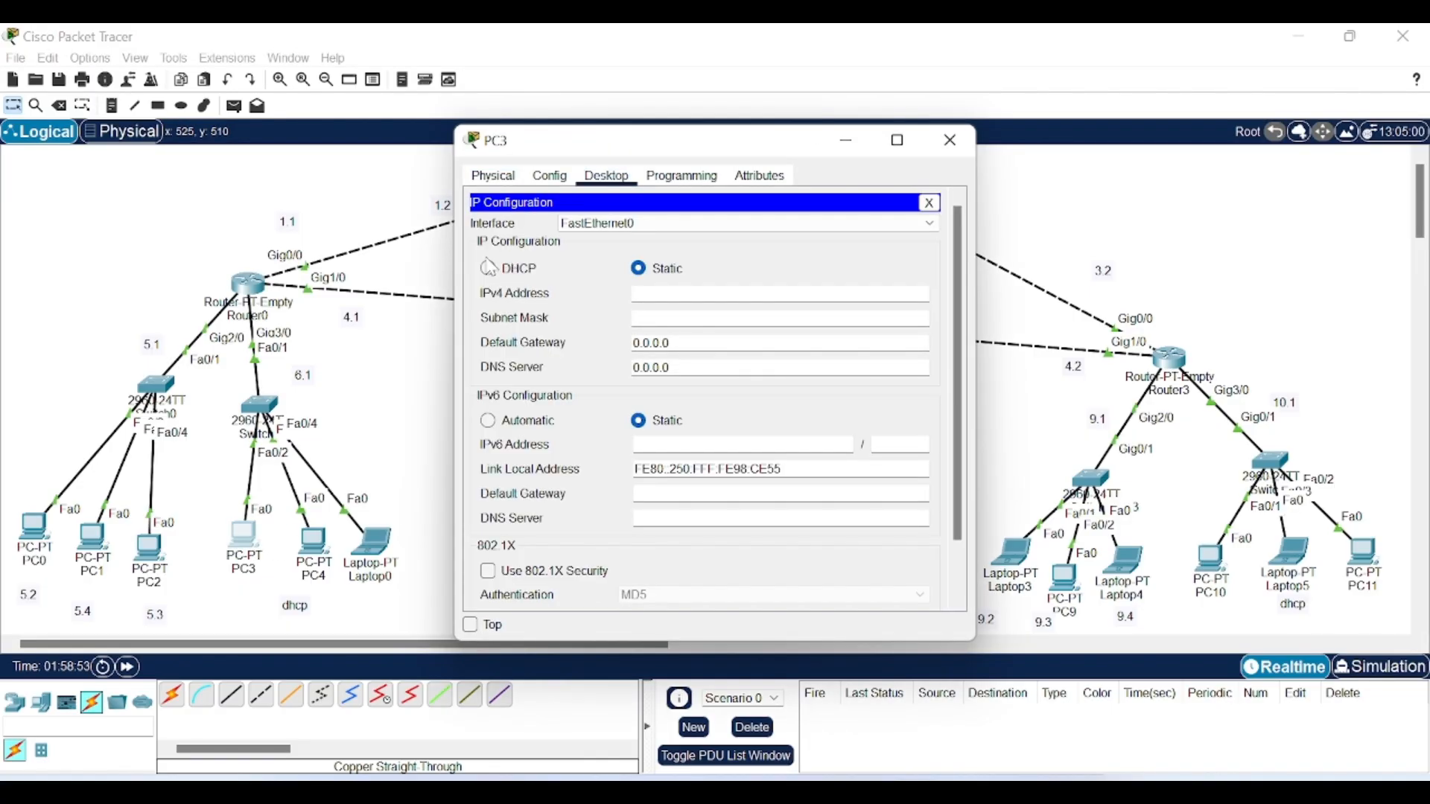
pyautogui.click(490, 269)
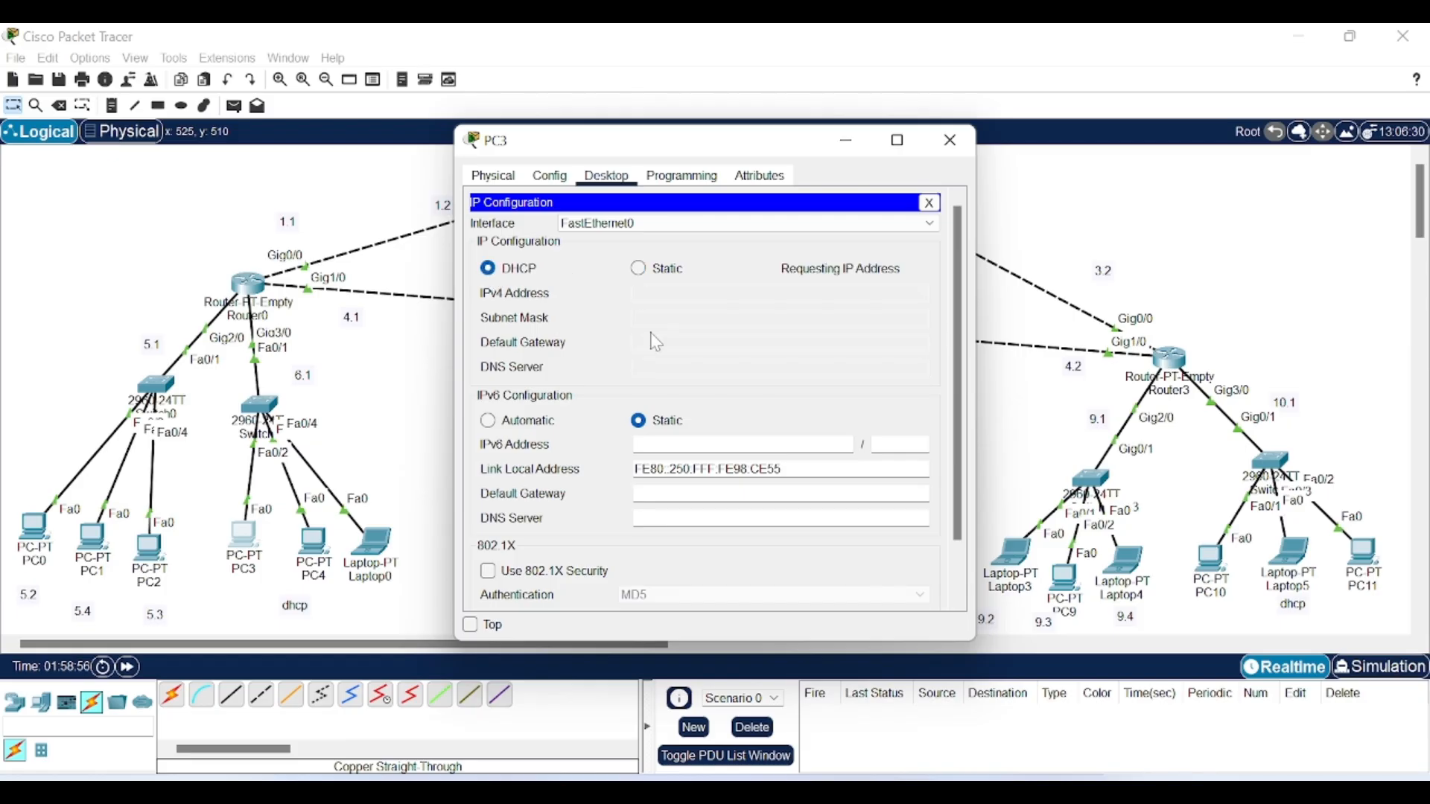
pyautogui.click(851, 141)
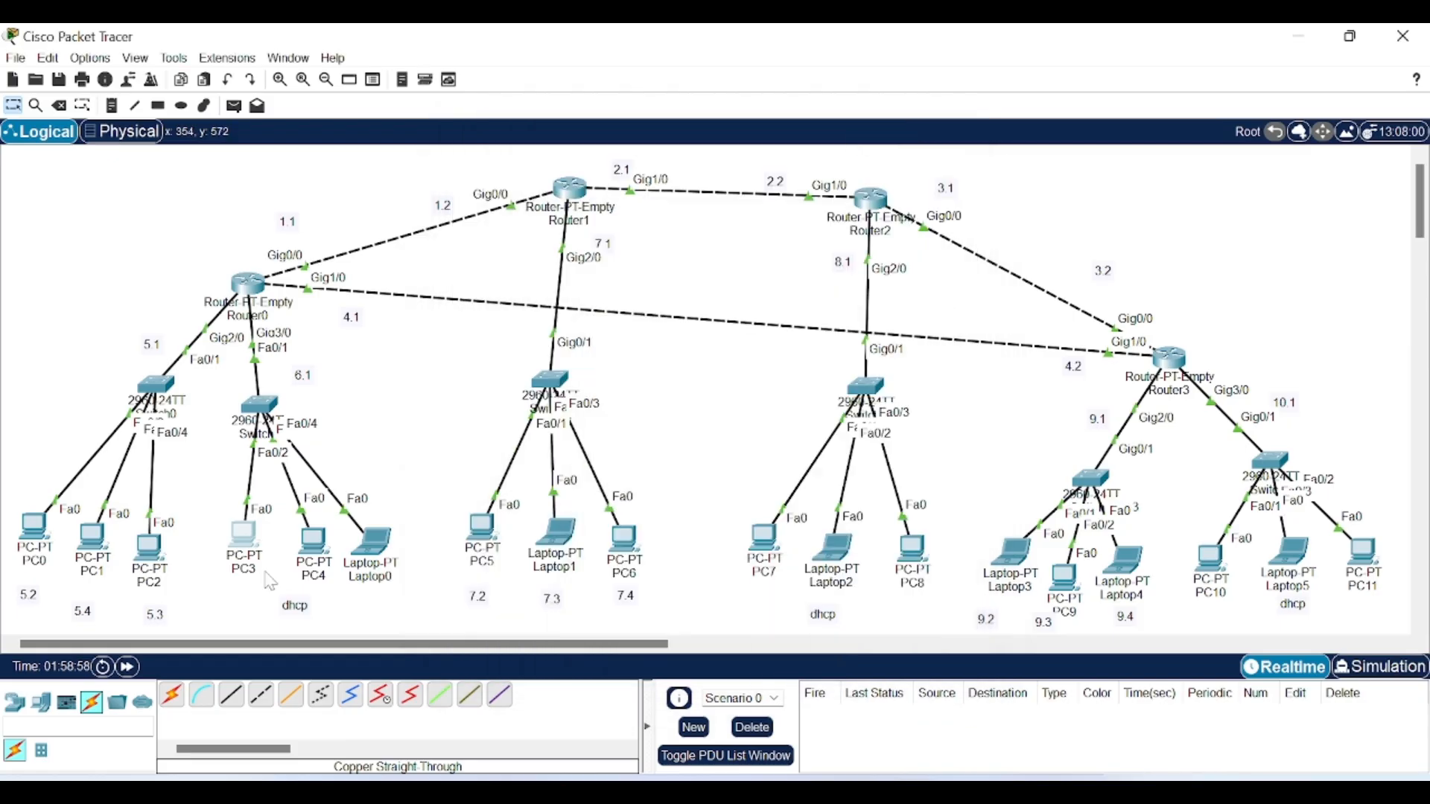
# Step: Switch PC4's IP configuration to DHCP and minimize its window
pyautogui.click(322, 551)
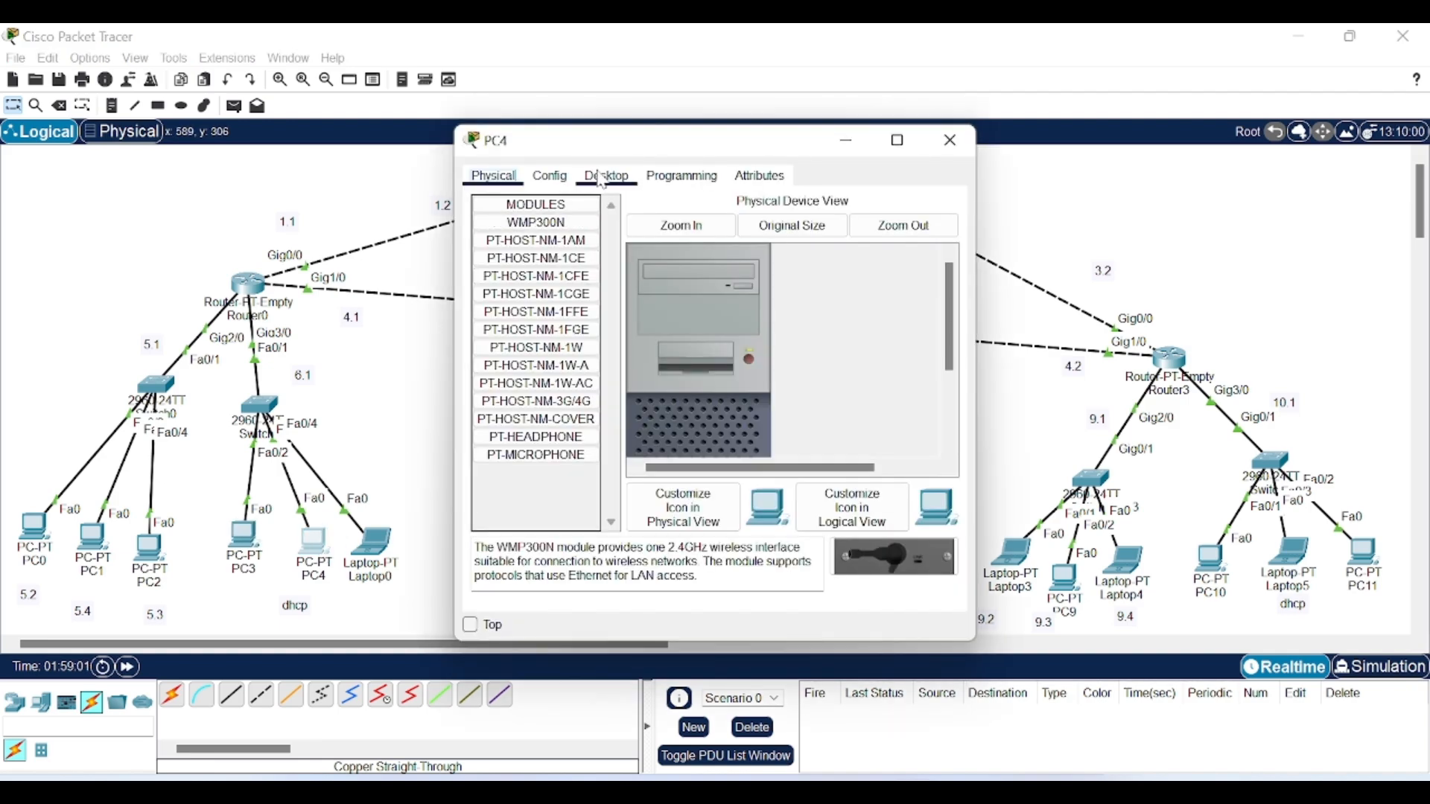
pyautogui.click(603, 178)
pyautogui.click(551, 177)
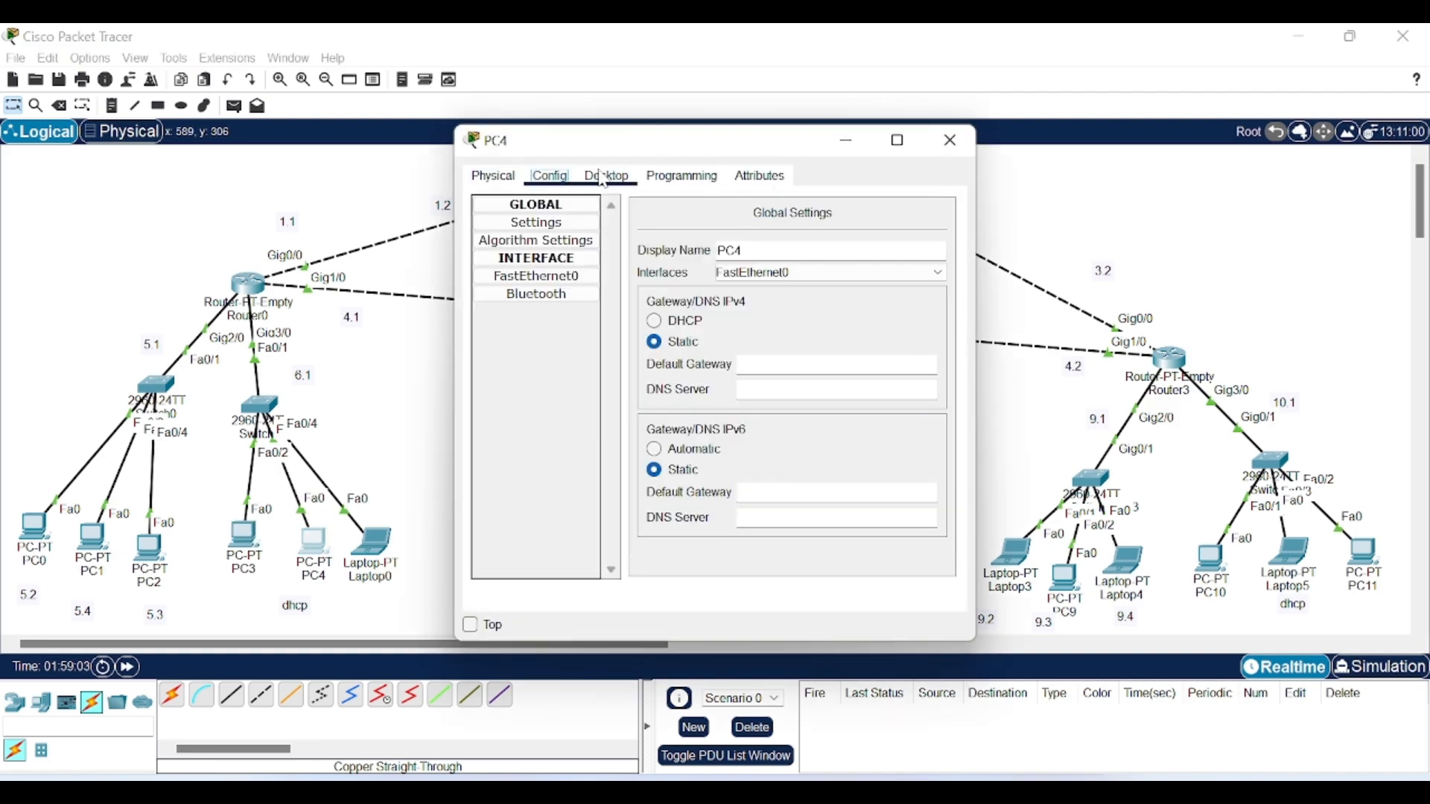
pyautogui.click(604, 179)
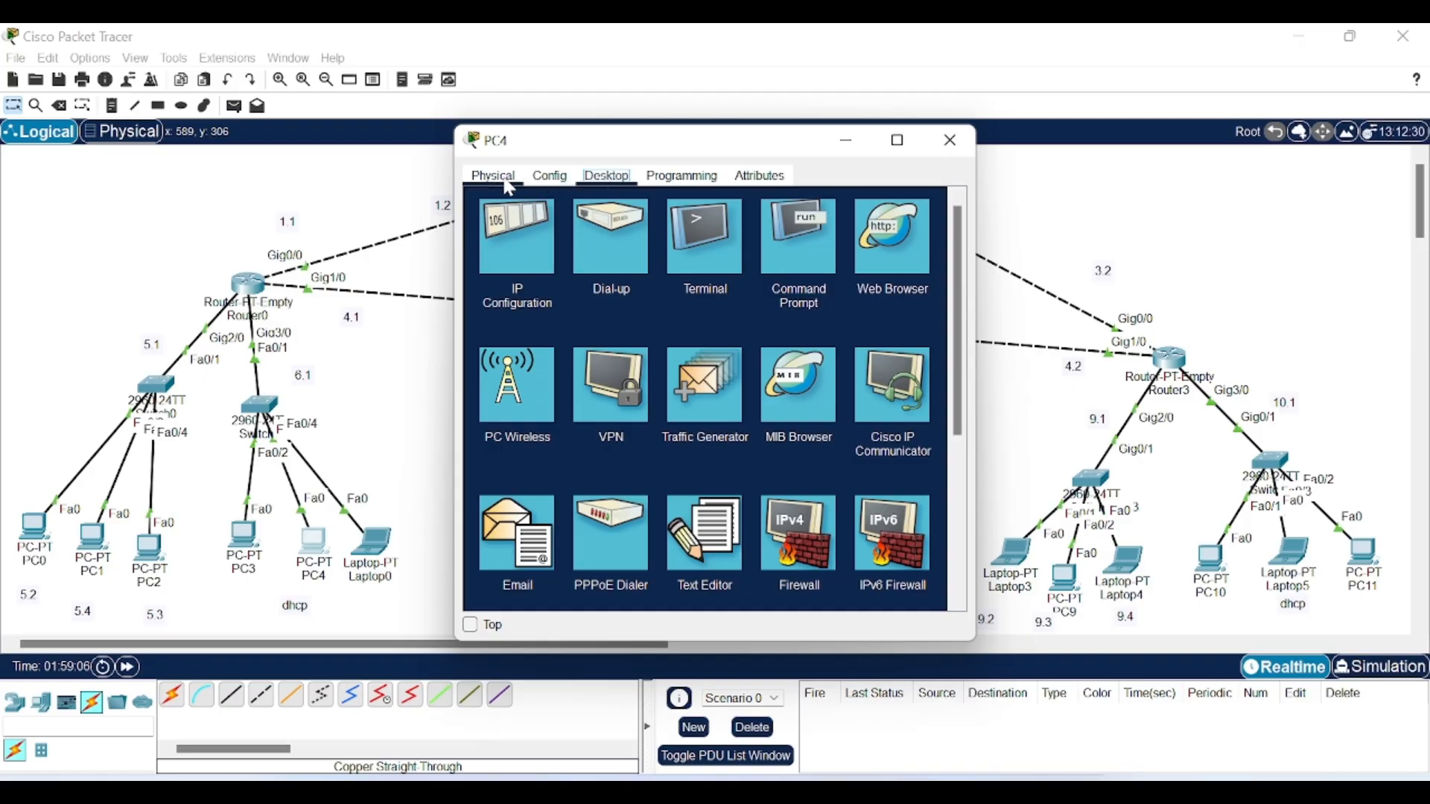
pyautogui.click(511, 274)
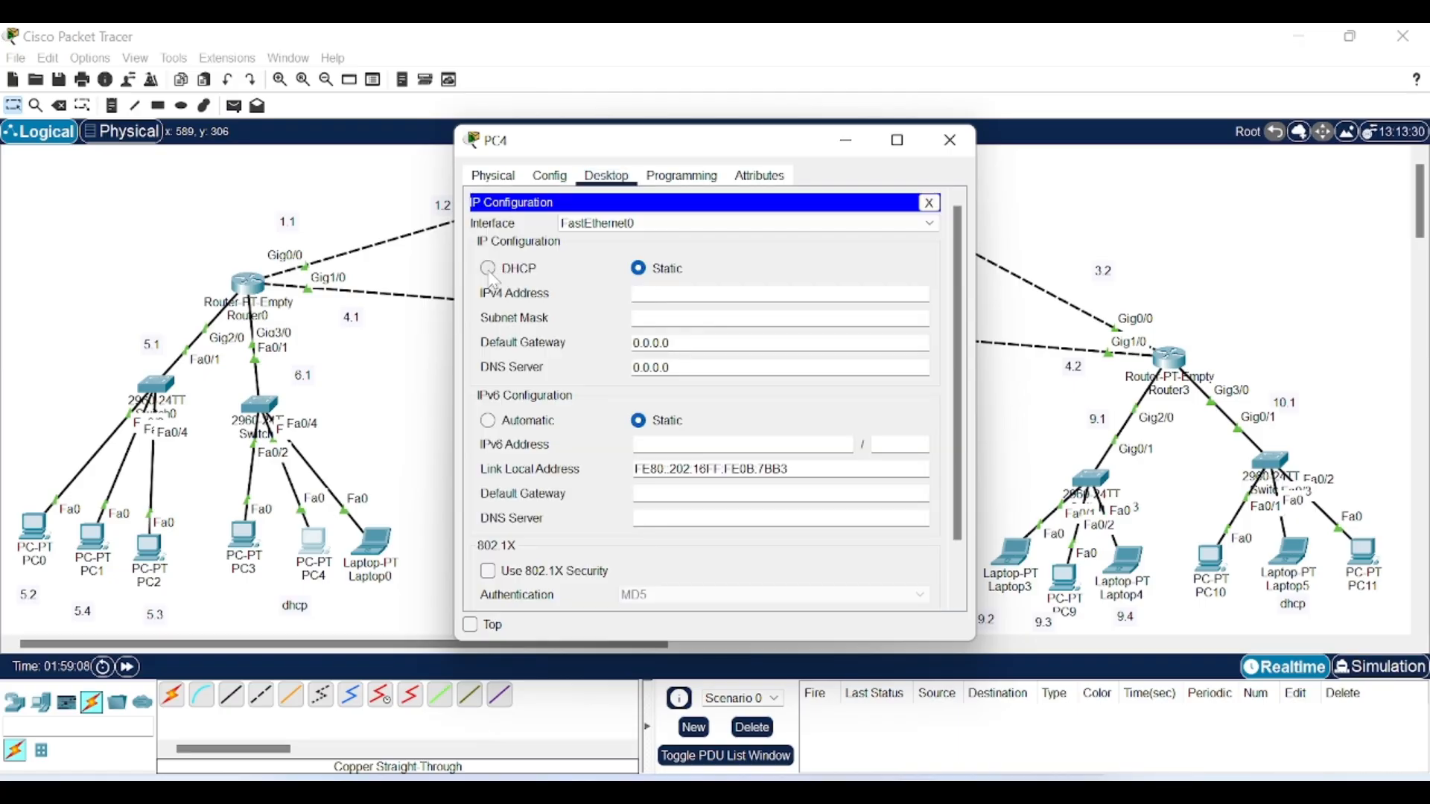
pyautogui.click(489, 269)
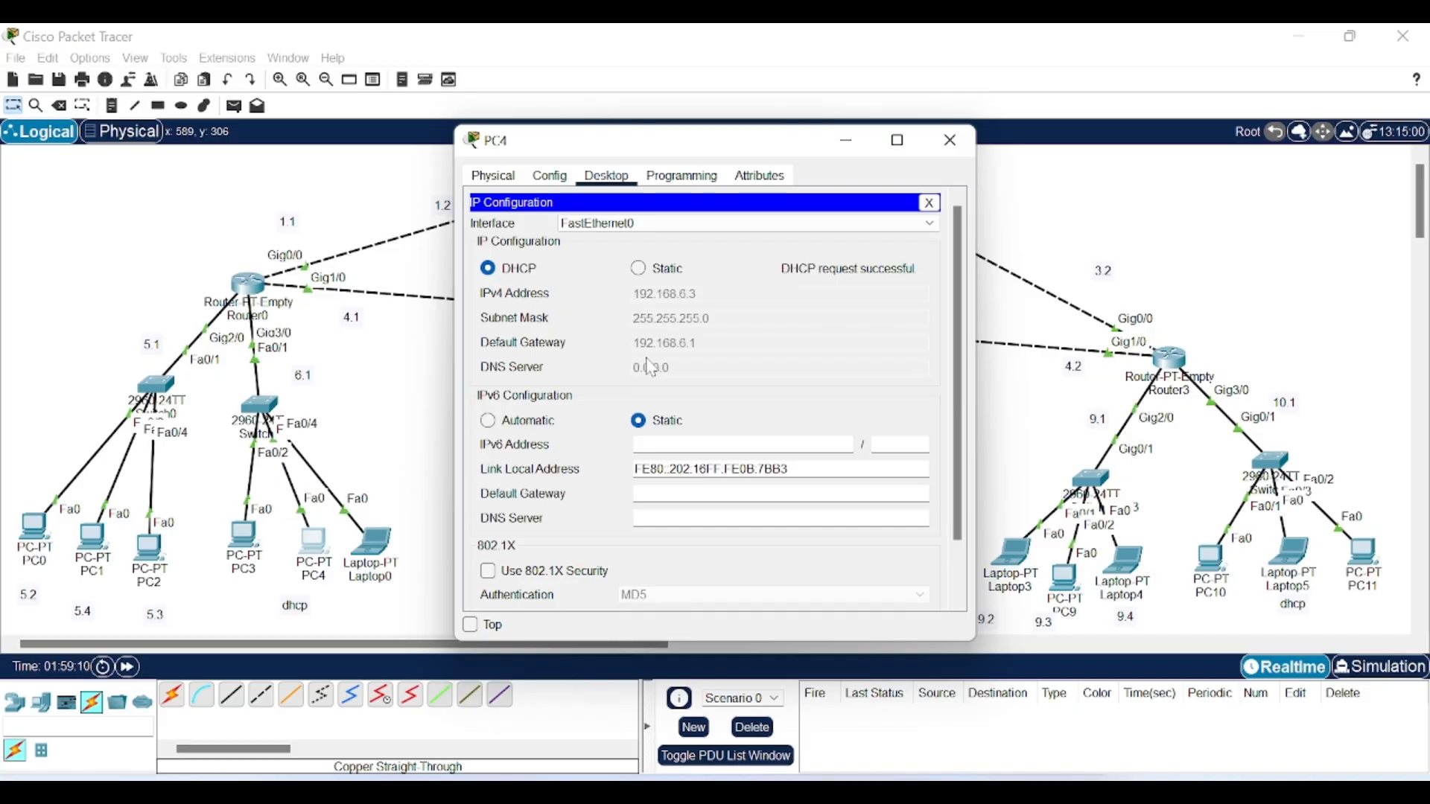
pyautogui.click(846, 140)
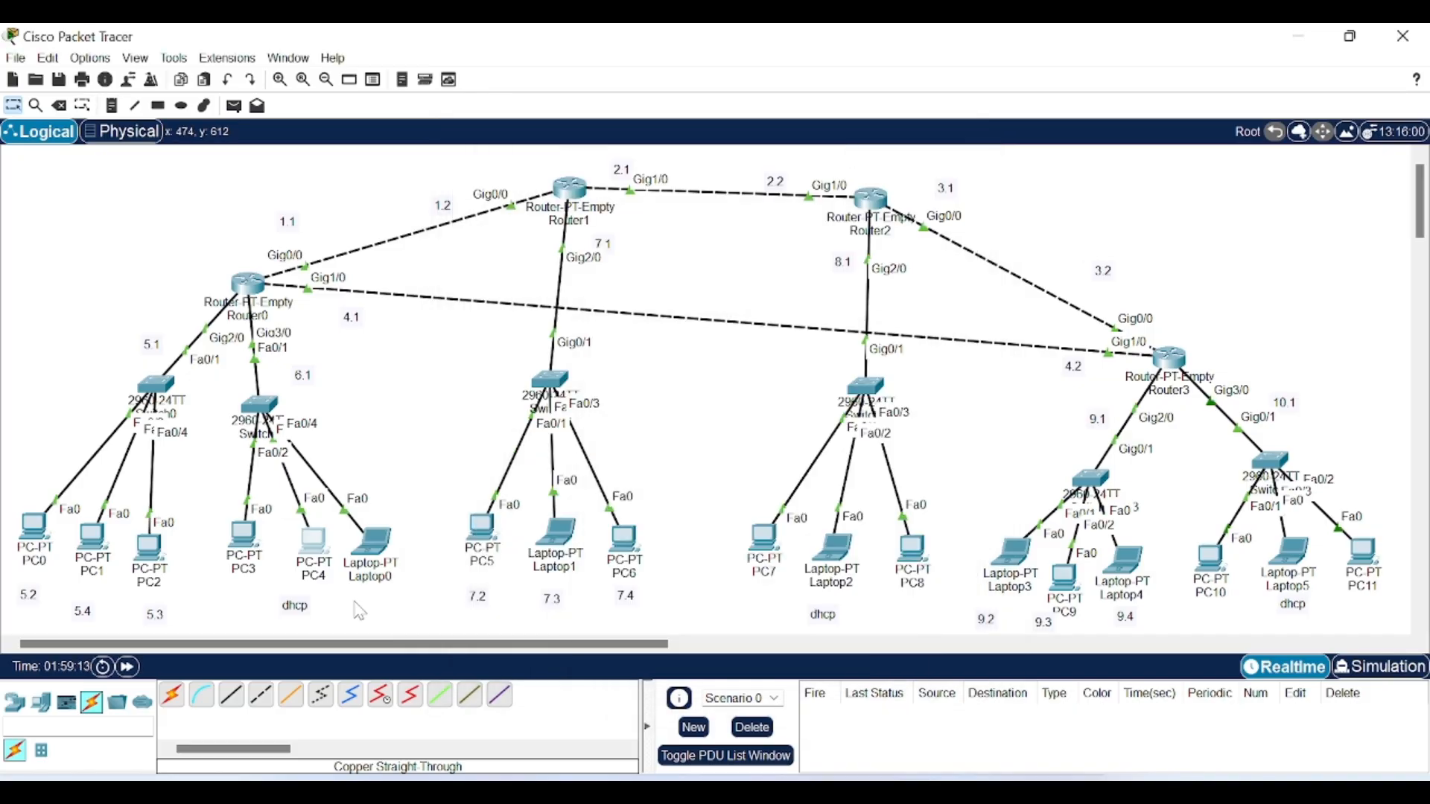
# Step: Set Laptop0's IP configuration to DHCP and close its window
pyautogui.click(376, 547)
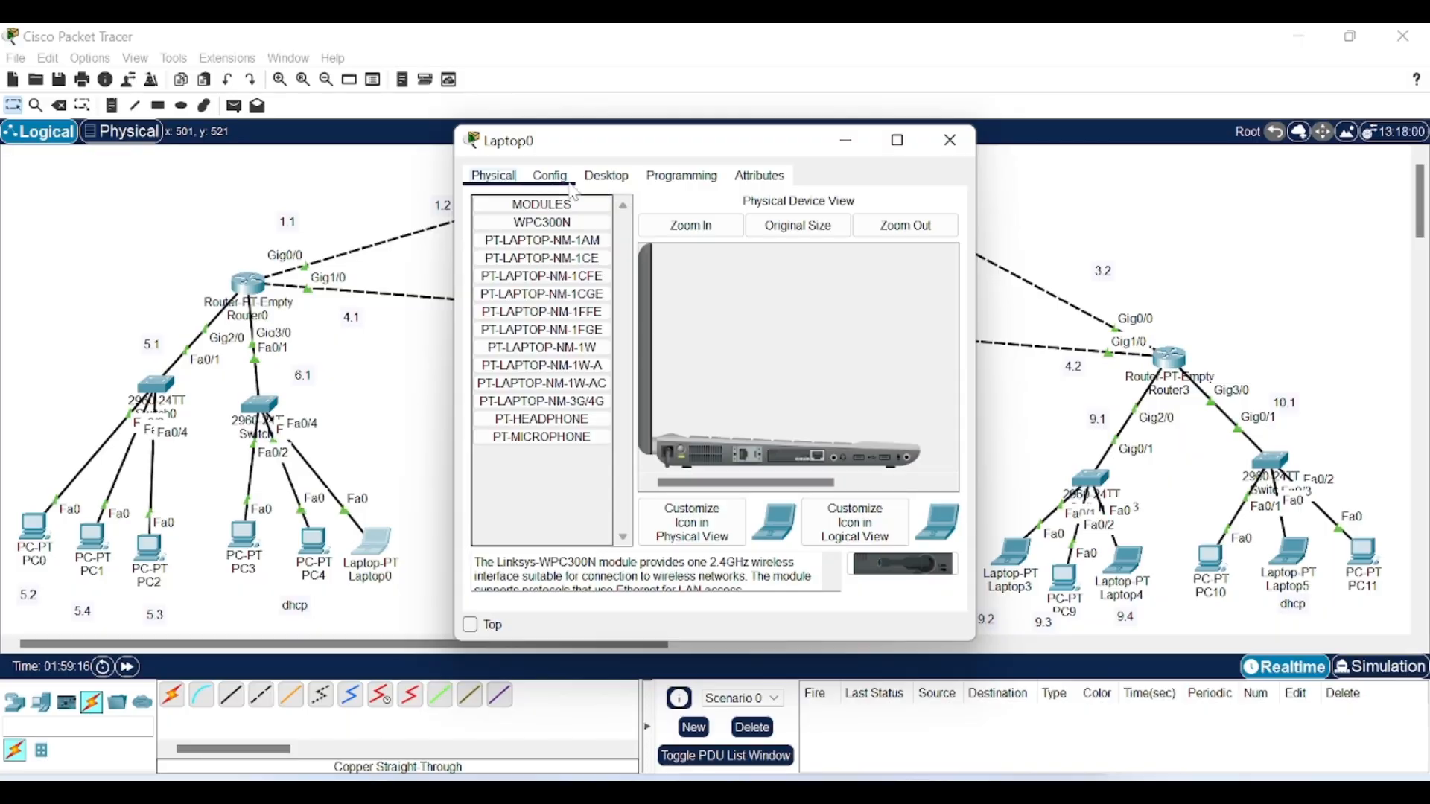
pyautogui.click(607, 176)
pyautogui.click(517, 249)
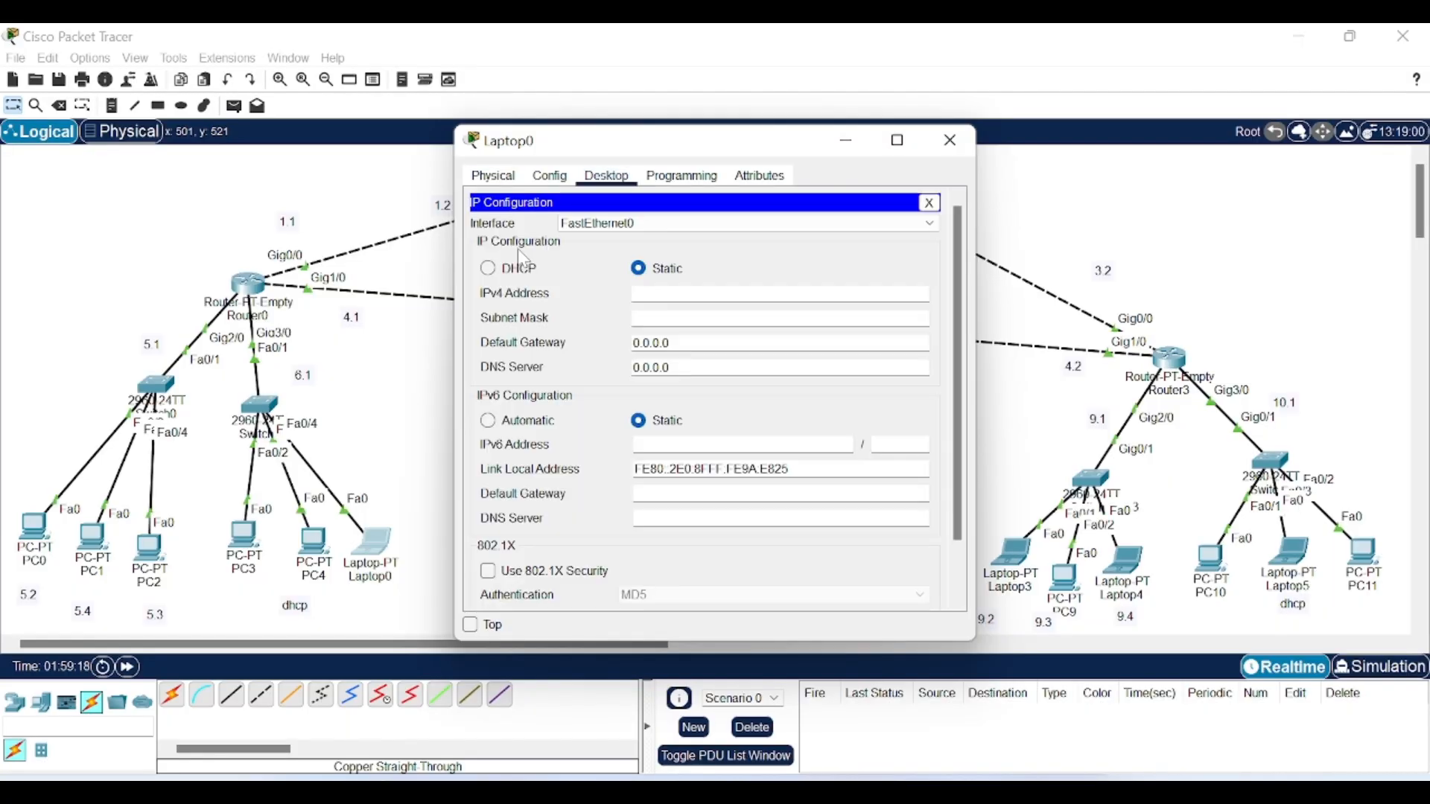
pyautogui.click(488, 268)
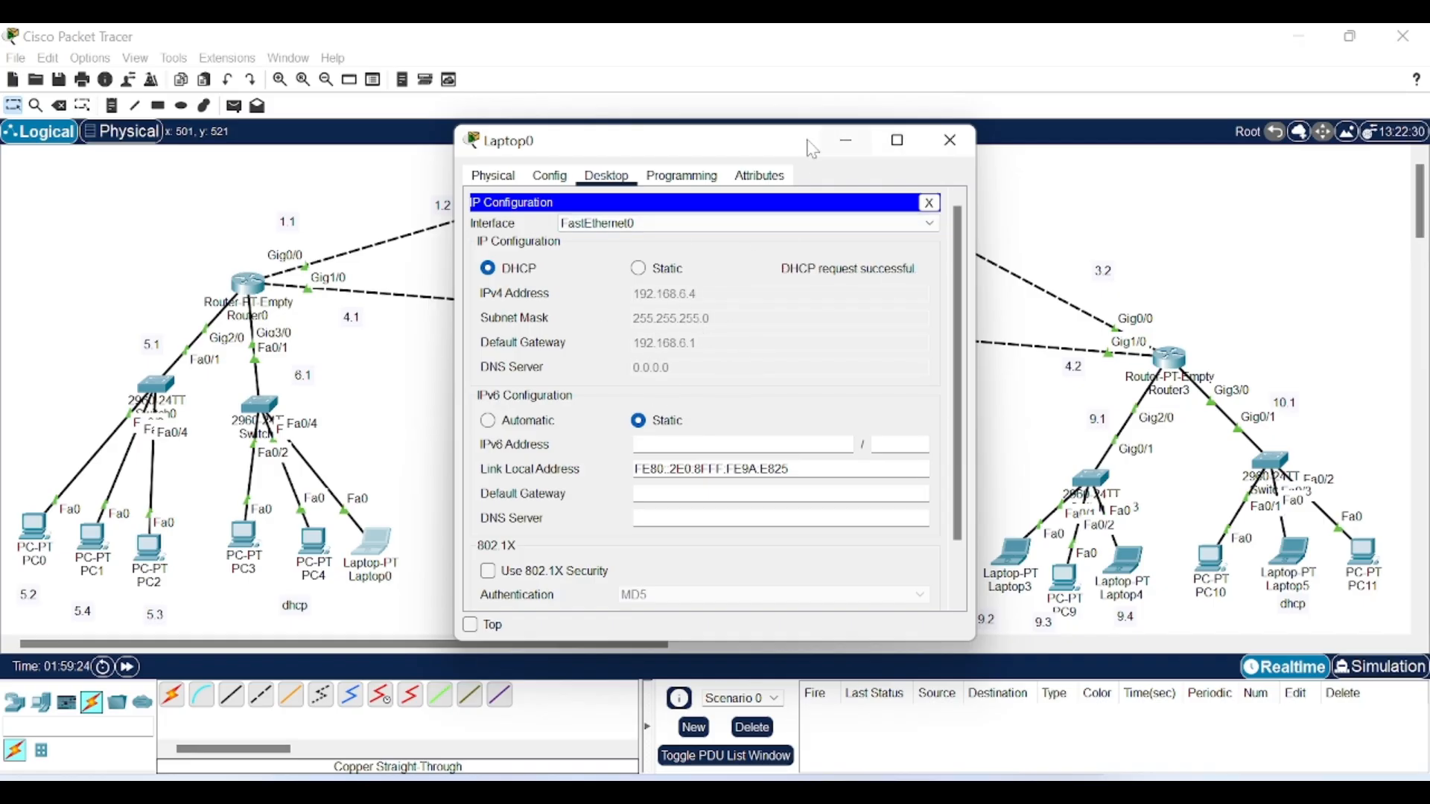
pyautogui.click(951, 140)
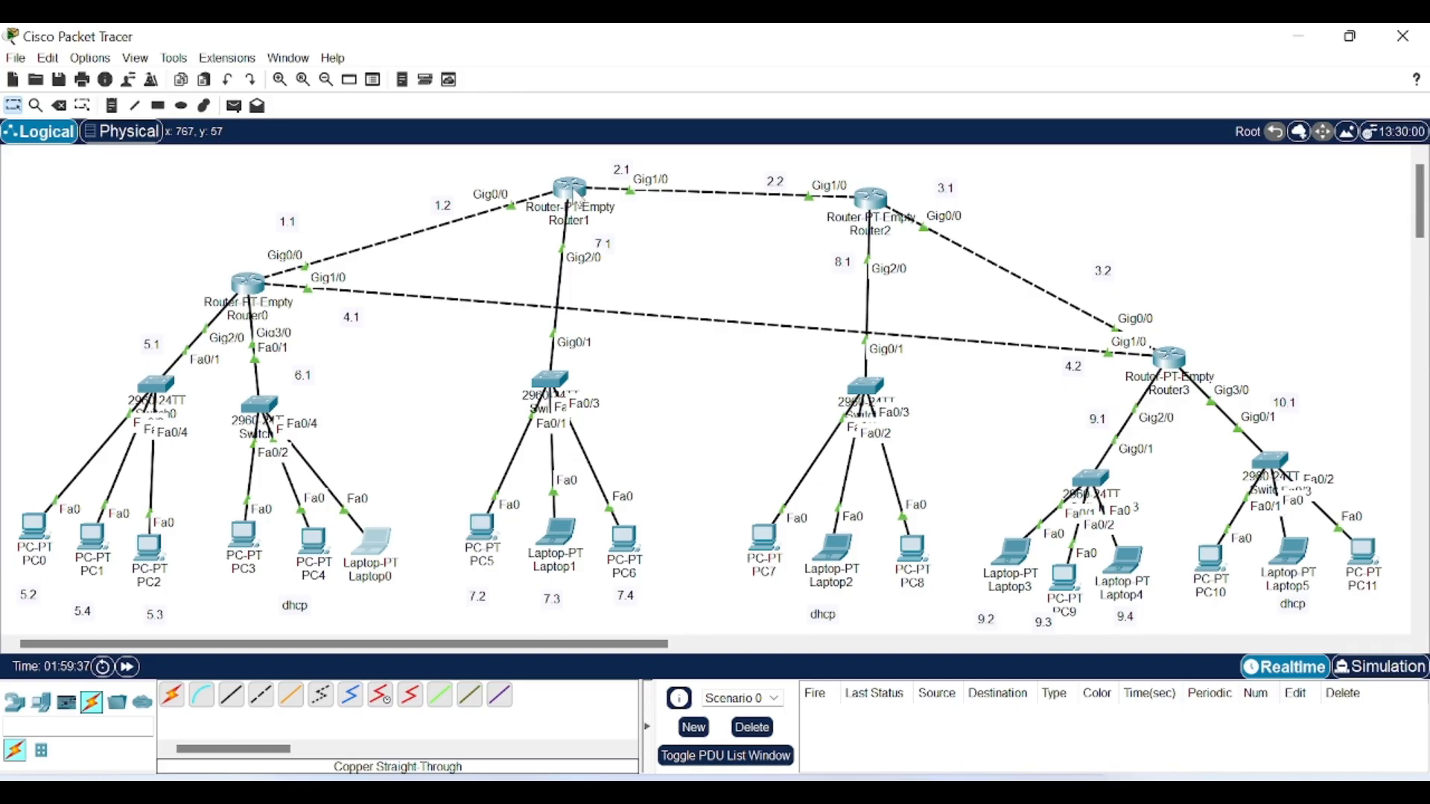
# Step: Enter global configuration mode on Router1 and enable RIP routing with version 2
pyautogui.click(578, 193)
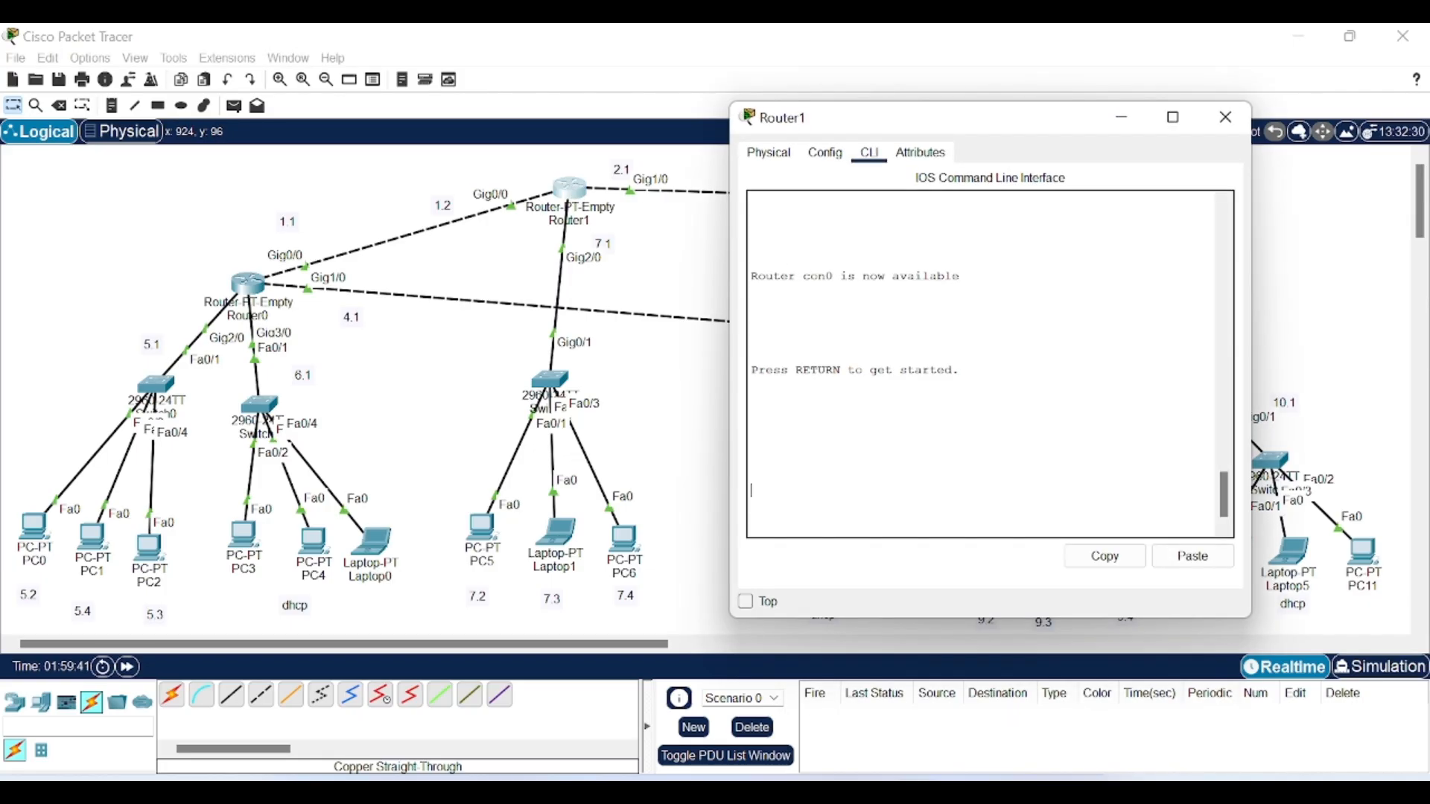
pyautogui.press('Return')
pyautogui.write('en')
pyautogui.press('Return')
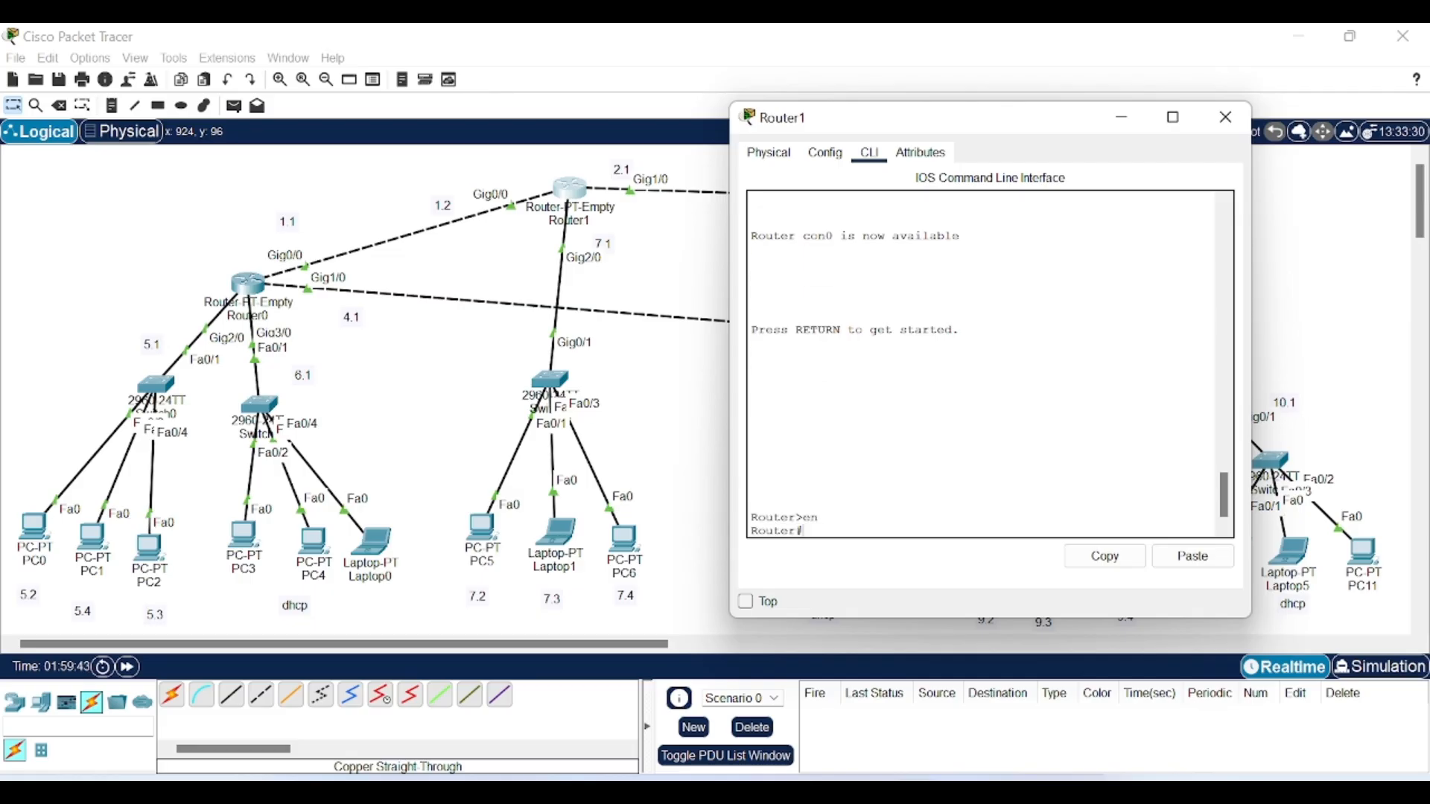
pyautogui.write('conf t')
pyautogui.press('Return')
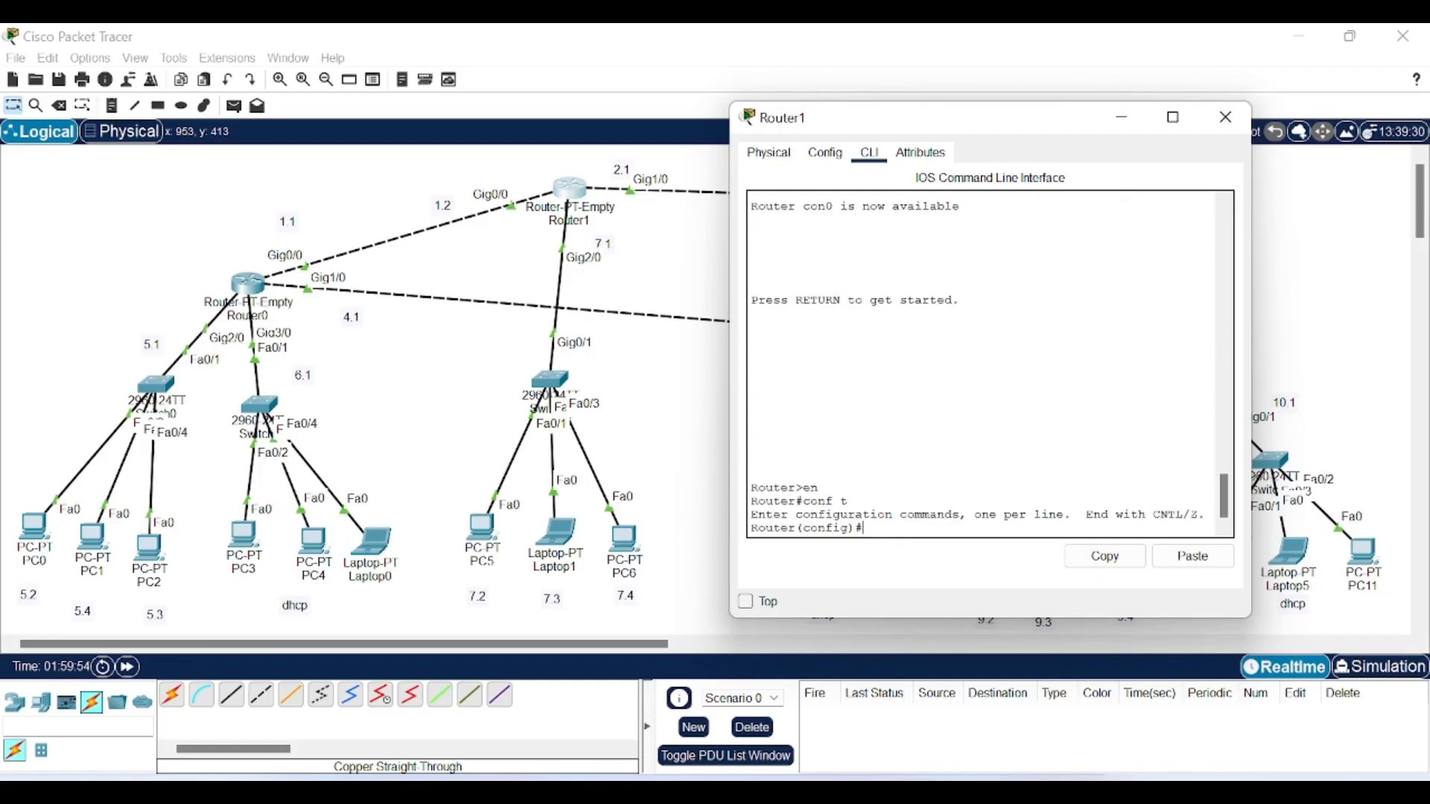
pyautogui.write('router rip')
pyautogui.press('Return')
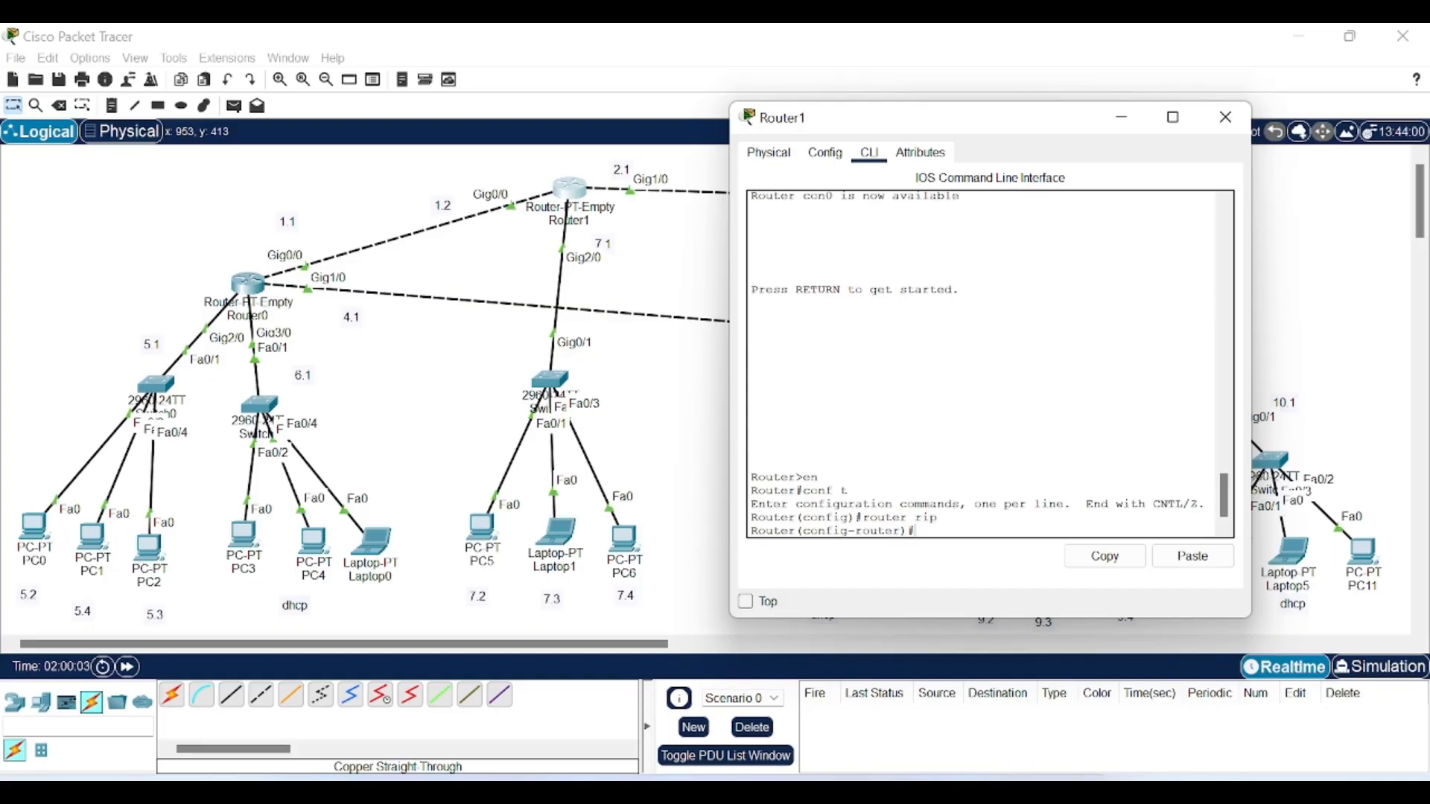
pyautogui.write('version 2')
pyautogui.press('Return')
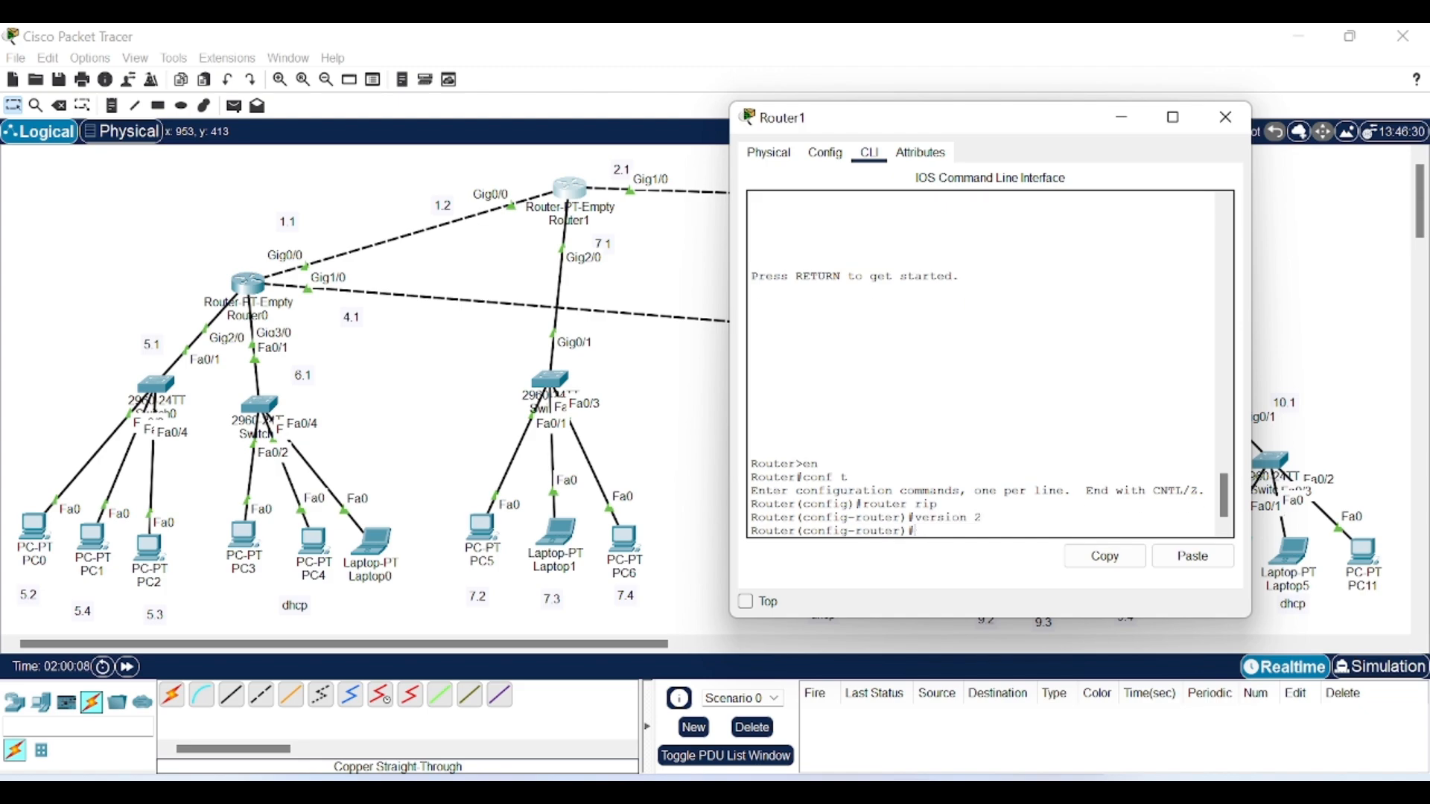
# Step: Try to add network 192.168.1.0 to Router1's RIP configuration with the command "net net 192.168.1.0"
pyautogui.write('net')
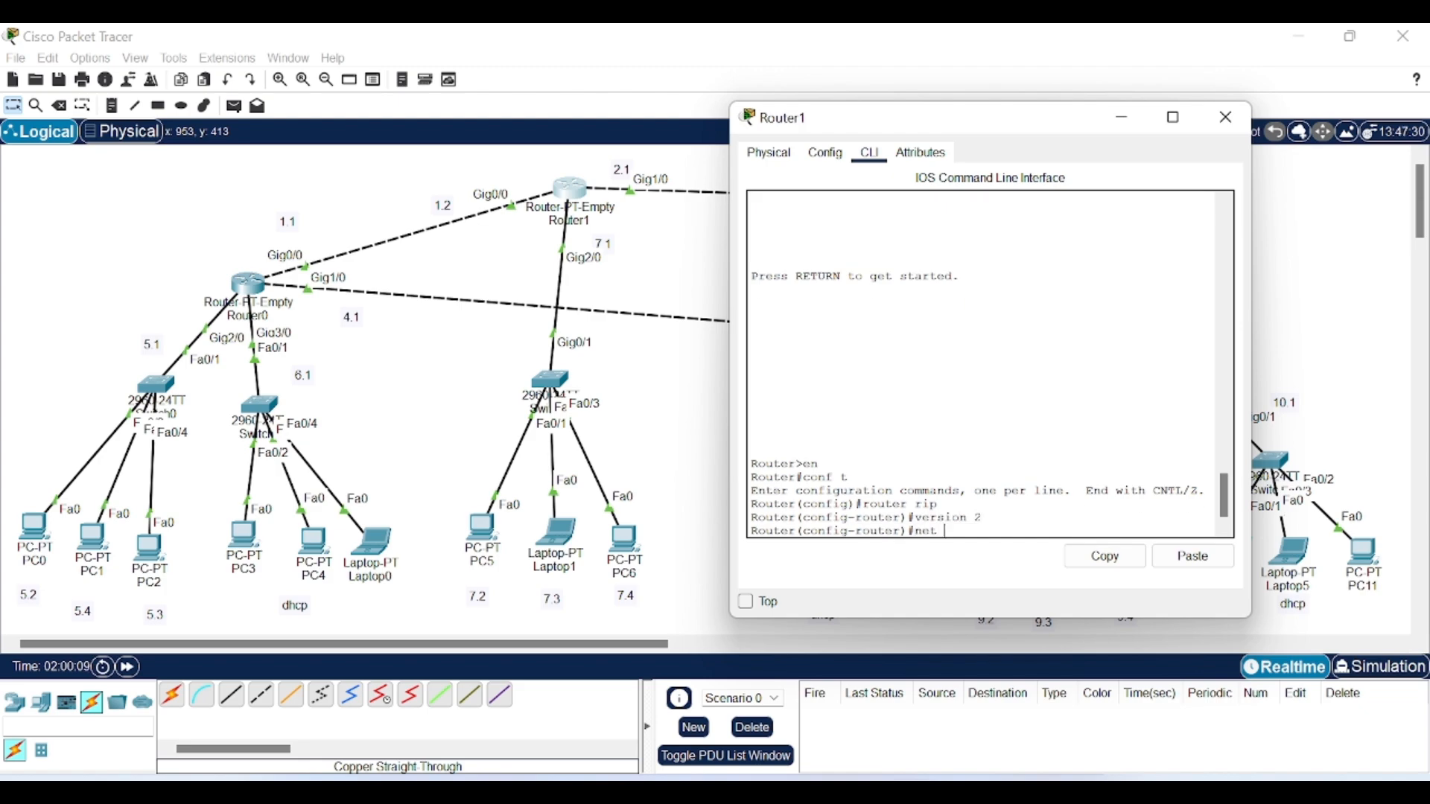
pyautogui.click(1193, 557)
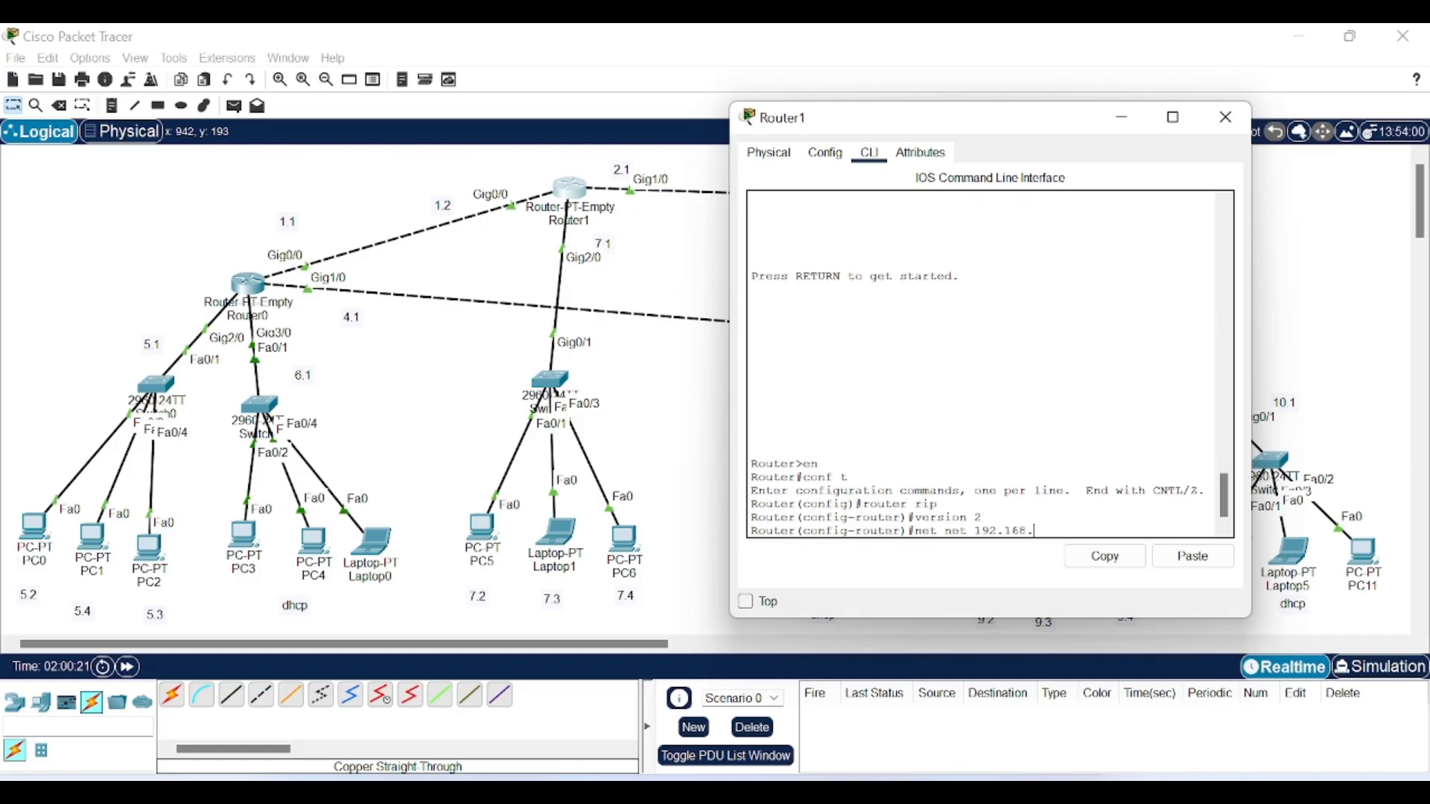
pyautogui.write('1.0')
pyautogui.press('Return')
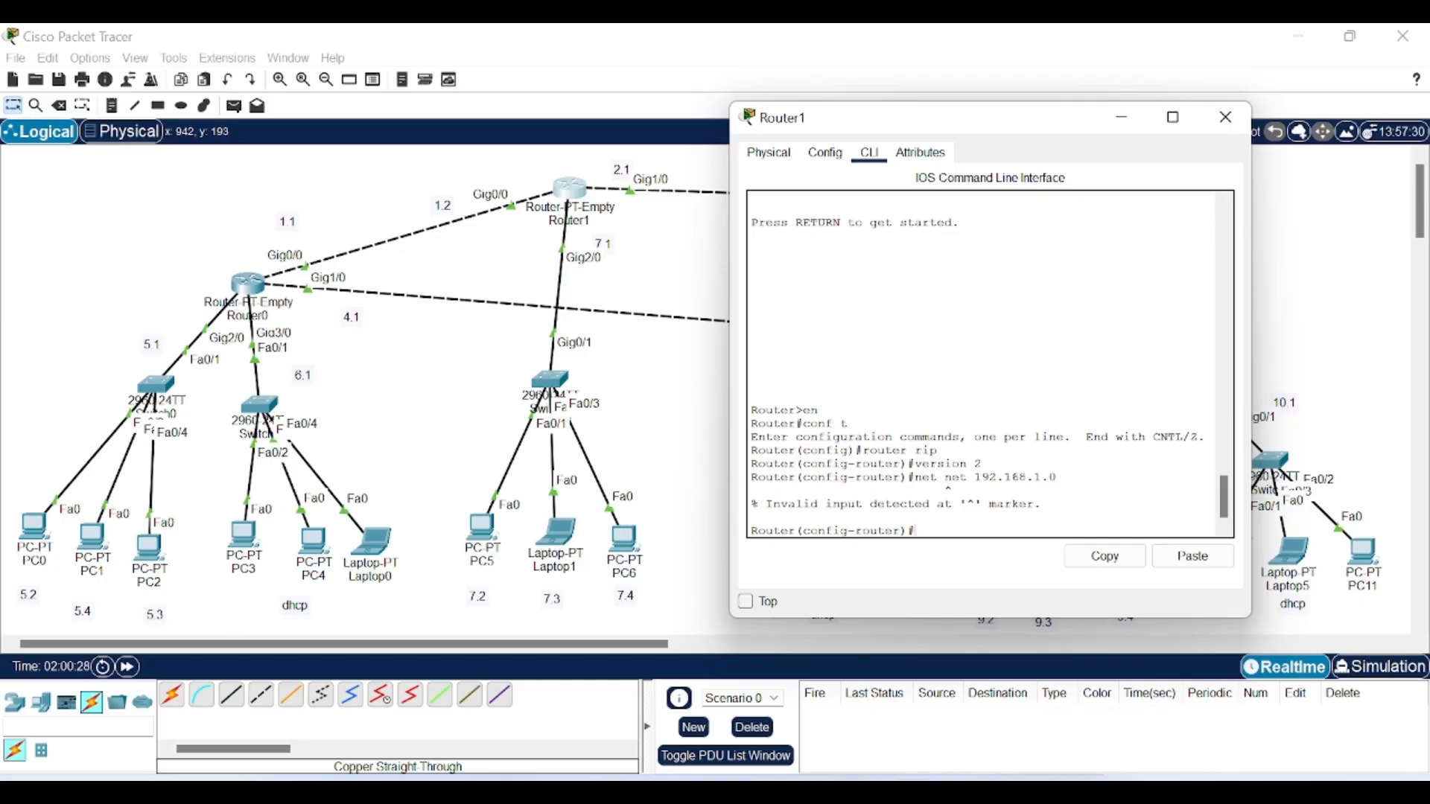
# Step: Add networks 192.168.1.0 and 192.168.2.0 to Router1's RIP configuration, reusing the copied "net 192.168." prefix
pyautogui.click(1187, 555)
pyautogui.write('1.0')
pyautogui.press('Return')
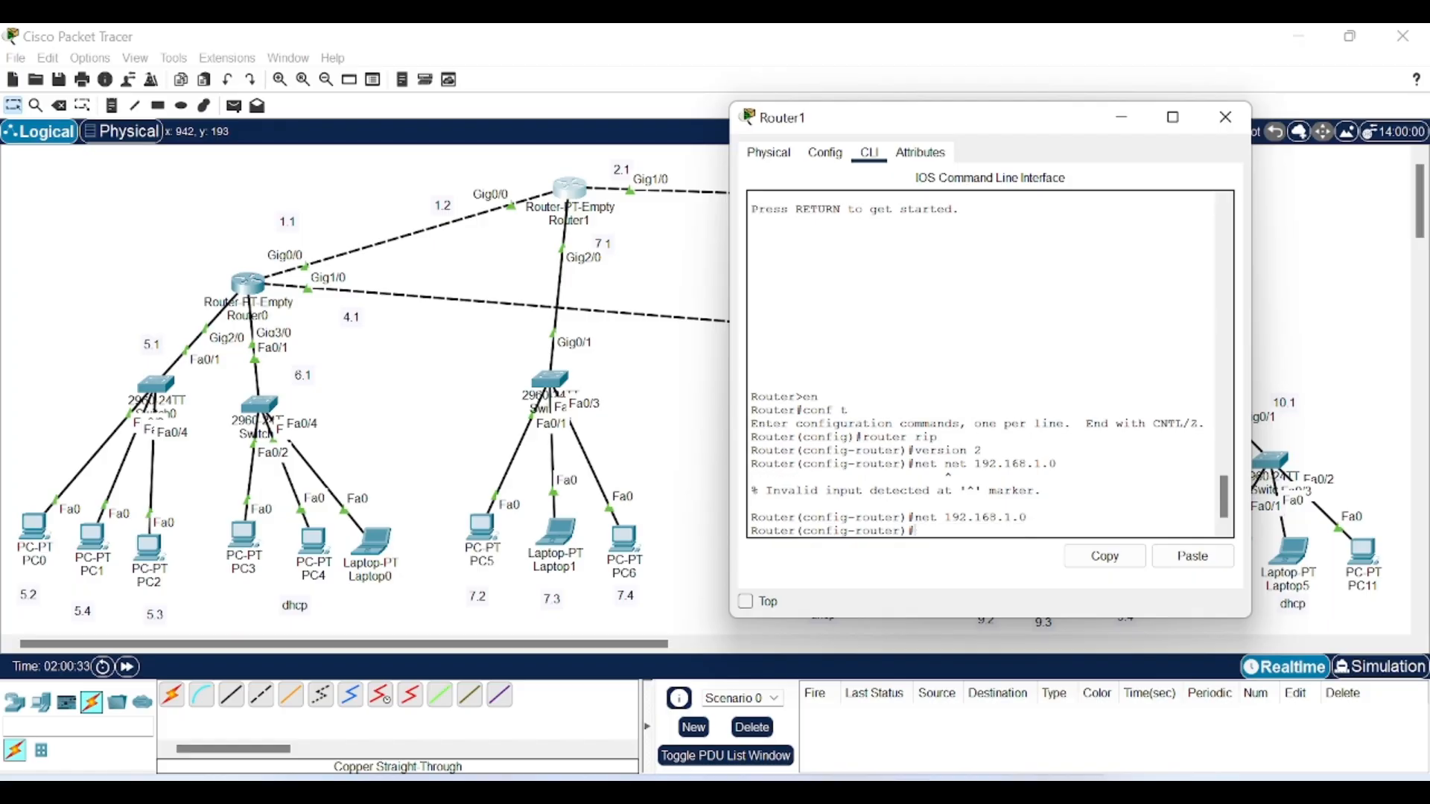
pyautogui.click(1192, 556)
pyautogui.write('2.0')
pyautogui.press('Return')
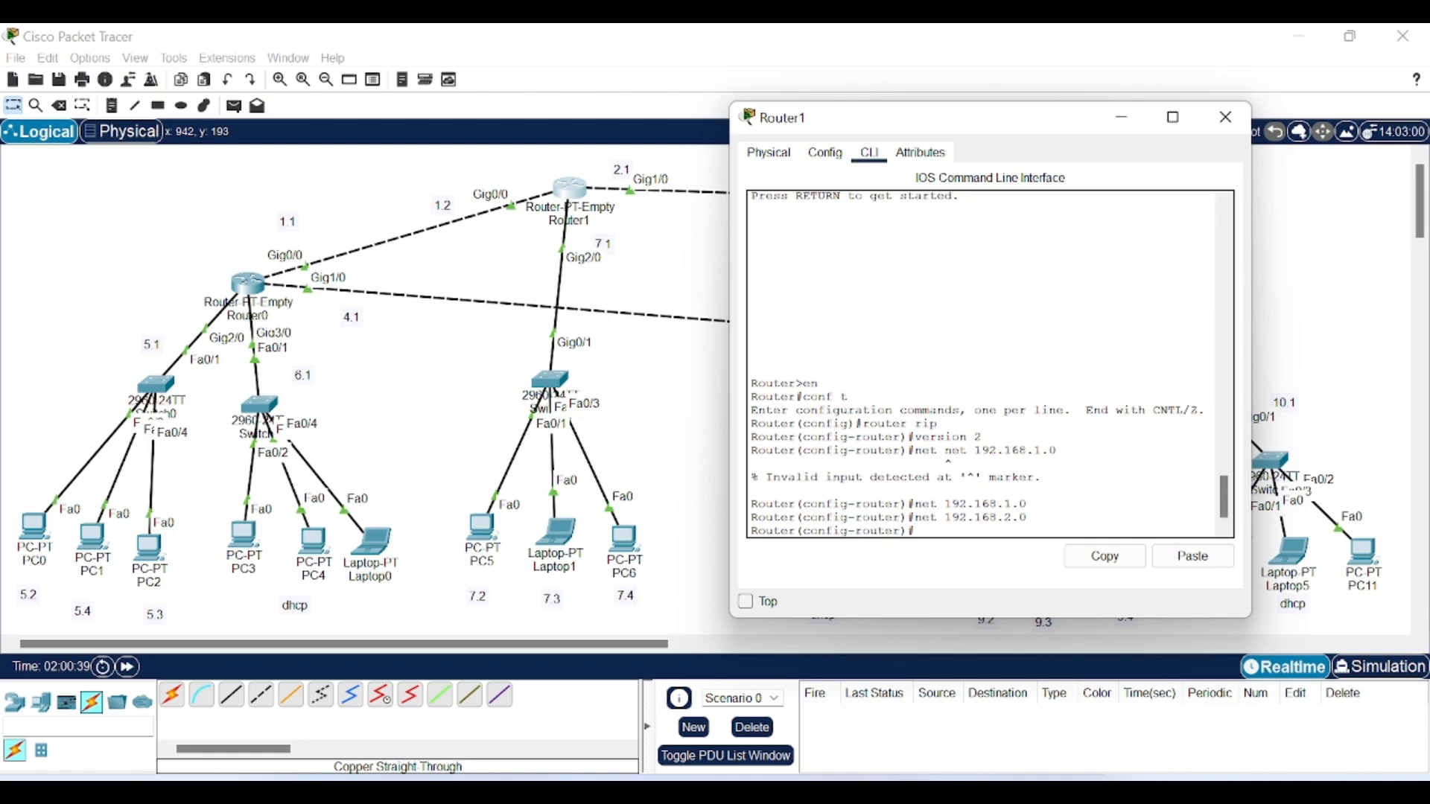
# Step: Add network 192.168.3.0 to Router1's RIP configuration using the copied prefix
pyautogui.click(1194, 555)
pyautogui.write('3.0')
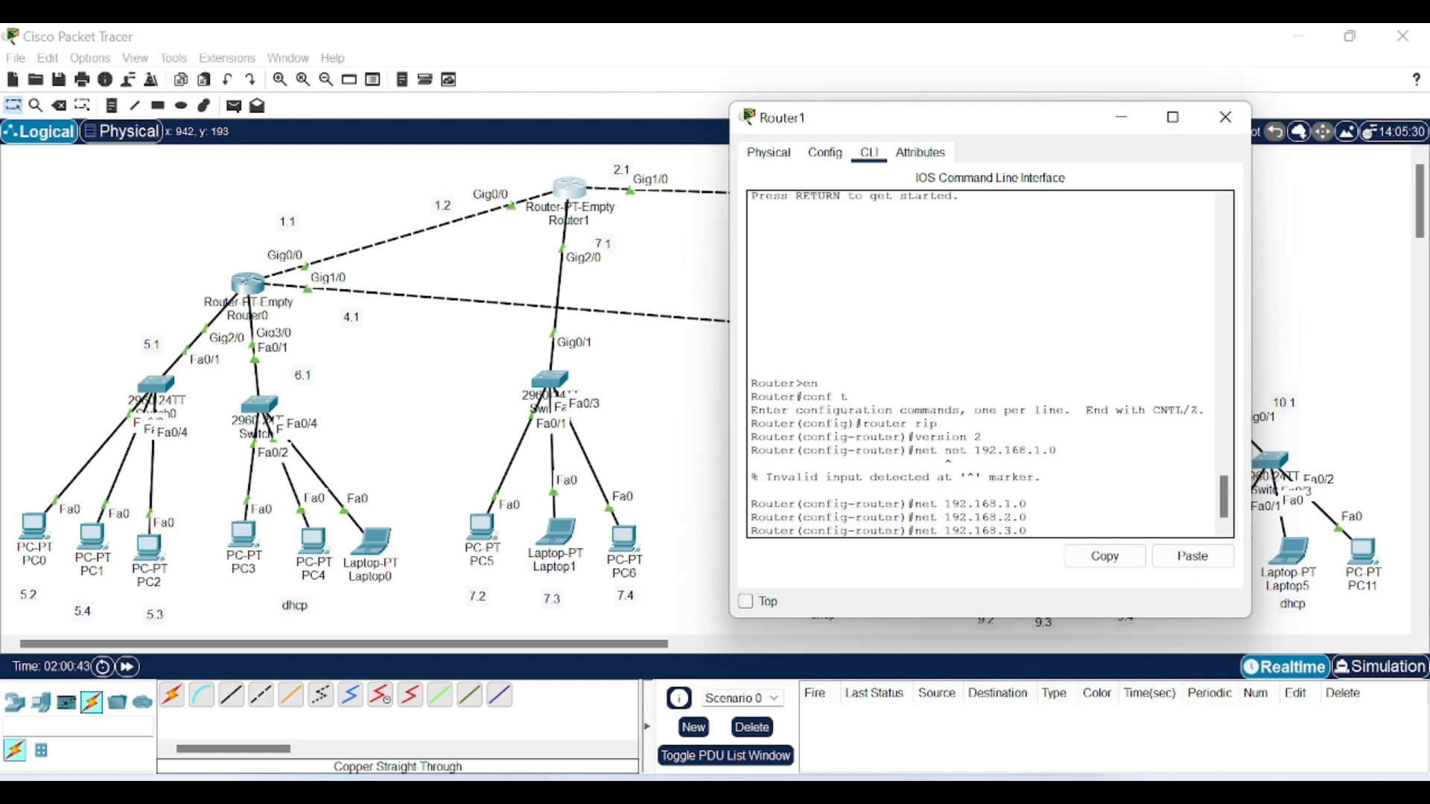
pyautogui.press('Return')
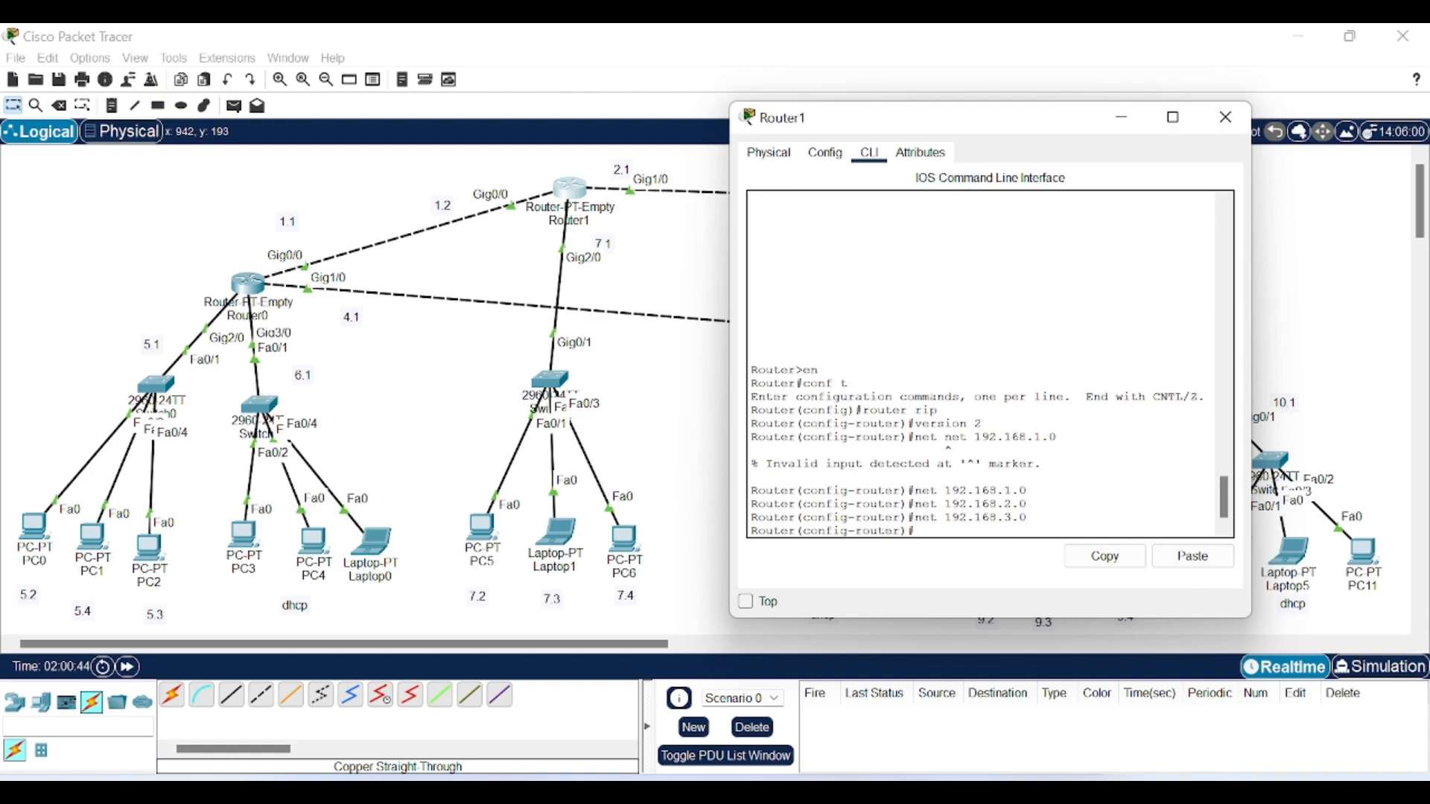
# Step: Leave Router1's configuration modes, save its configuration with "wr" and put its window away
pyautogui.write('exit')
pyautogui.press('Return')
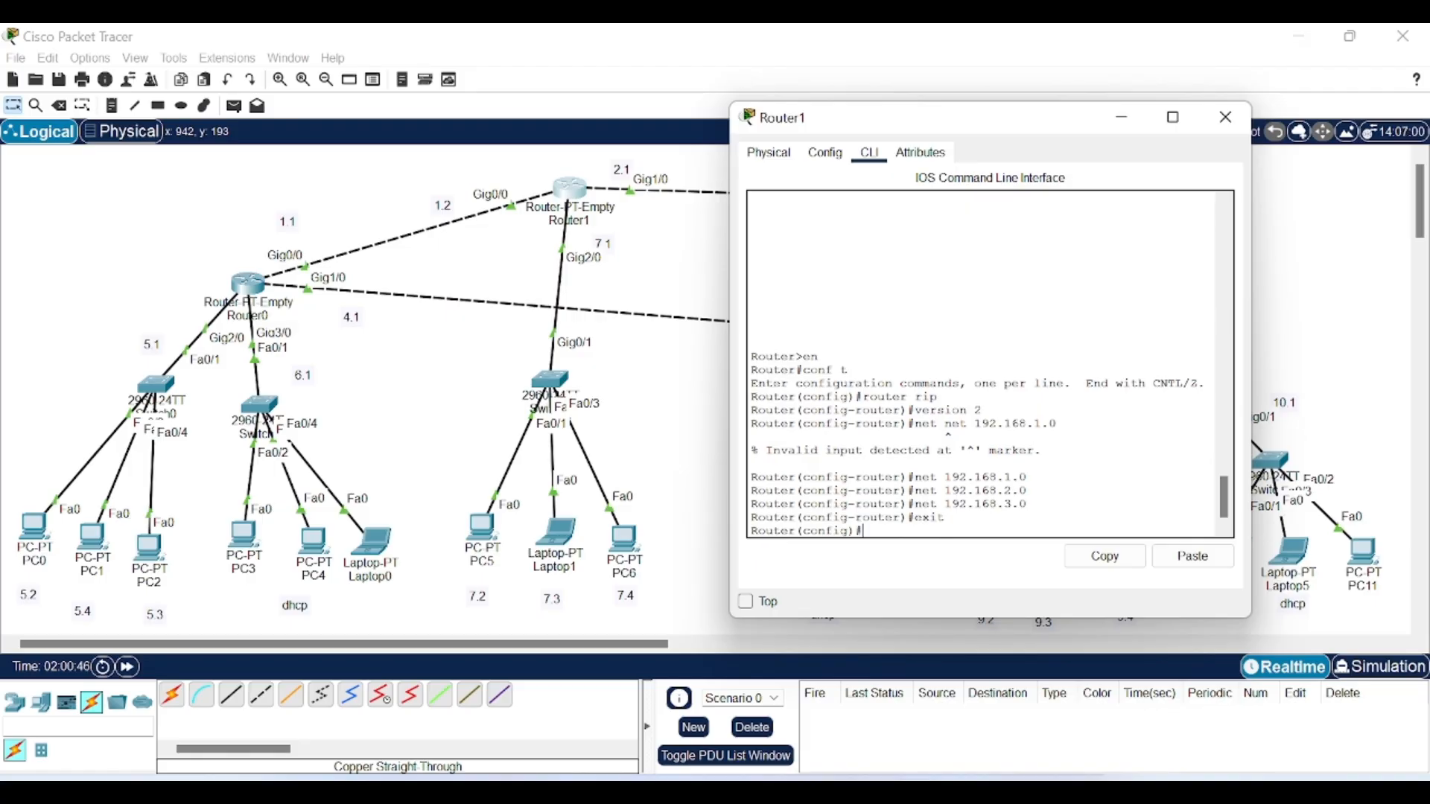
pyautogui.write('exit')
pyautogui.press('Return')
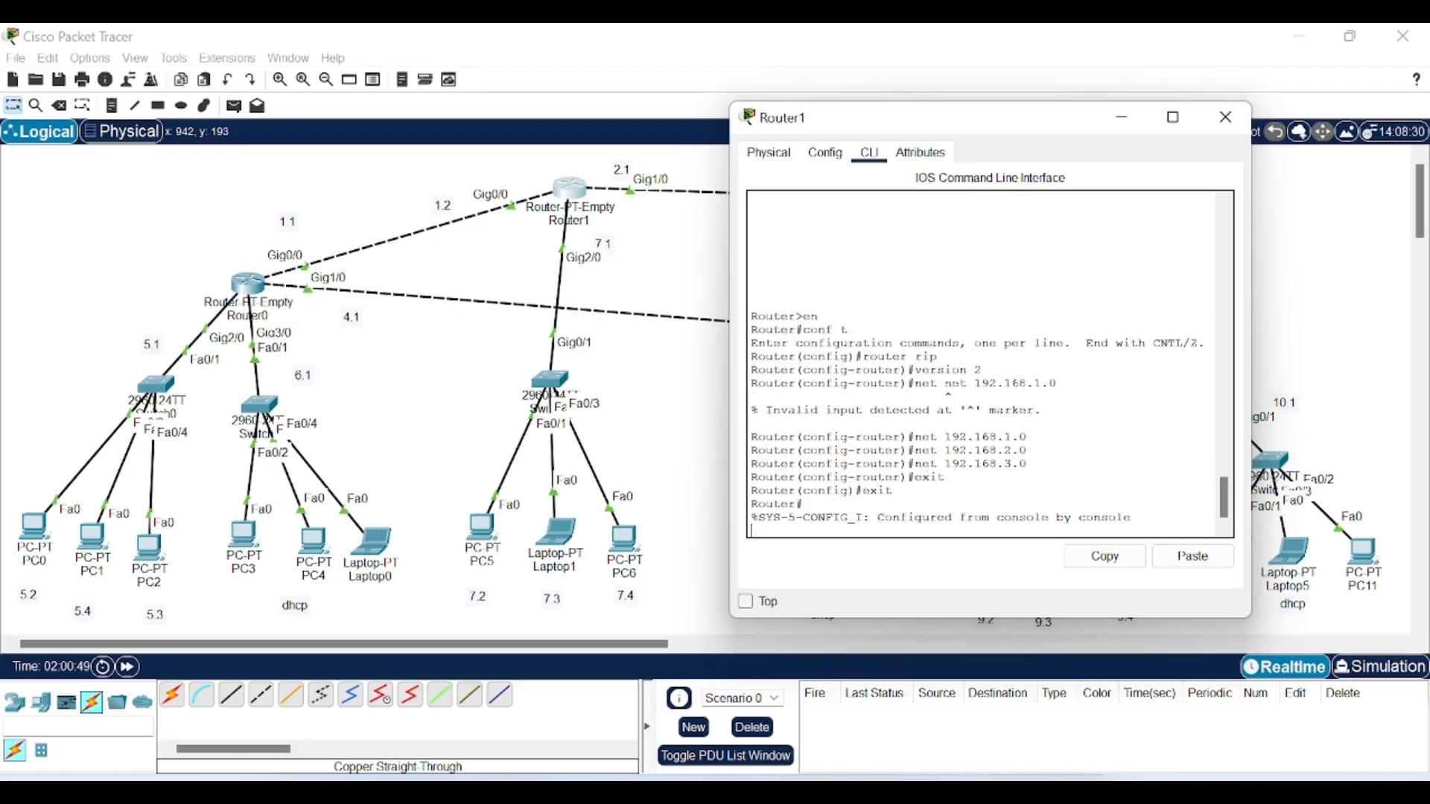
pyautogui.press('Return')
pyautogui.write('wr')
pyautogui.press('Return')
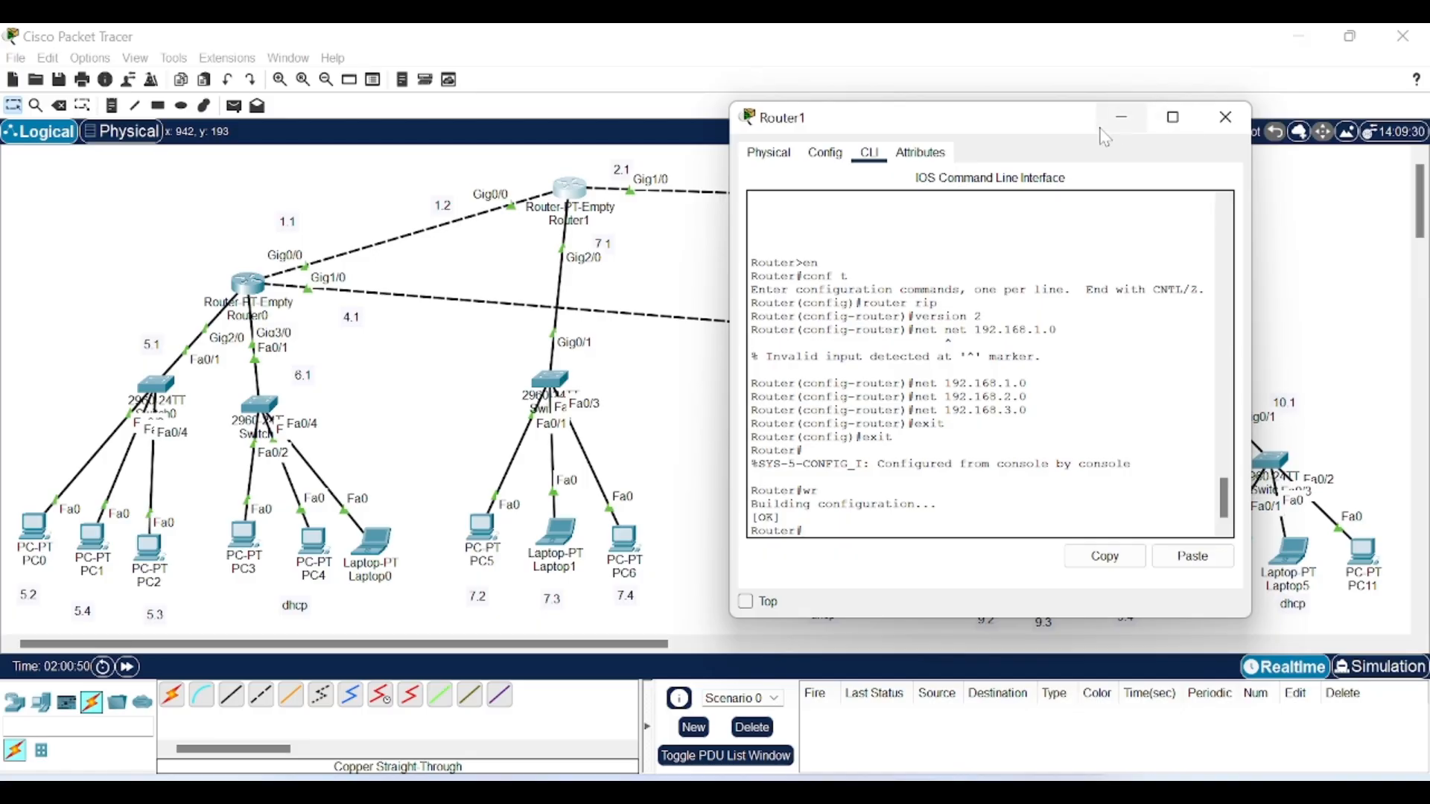
pyautogui.click(1123, 118)
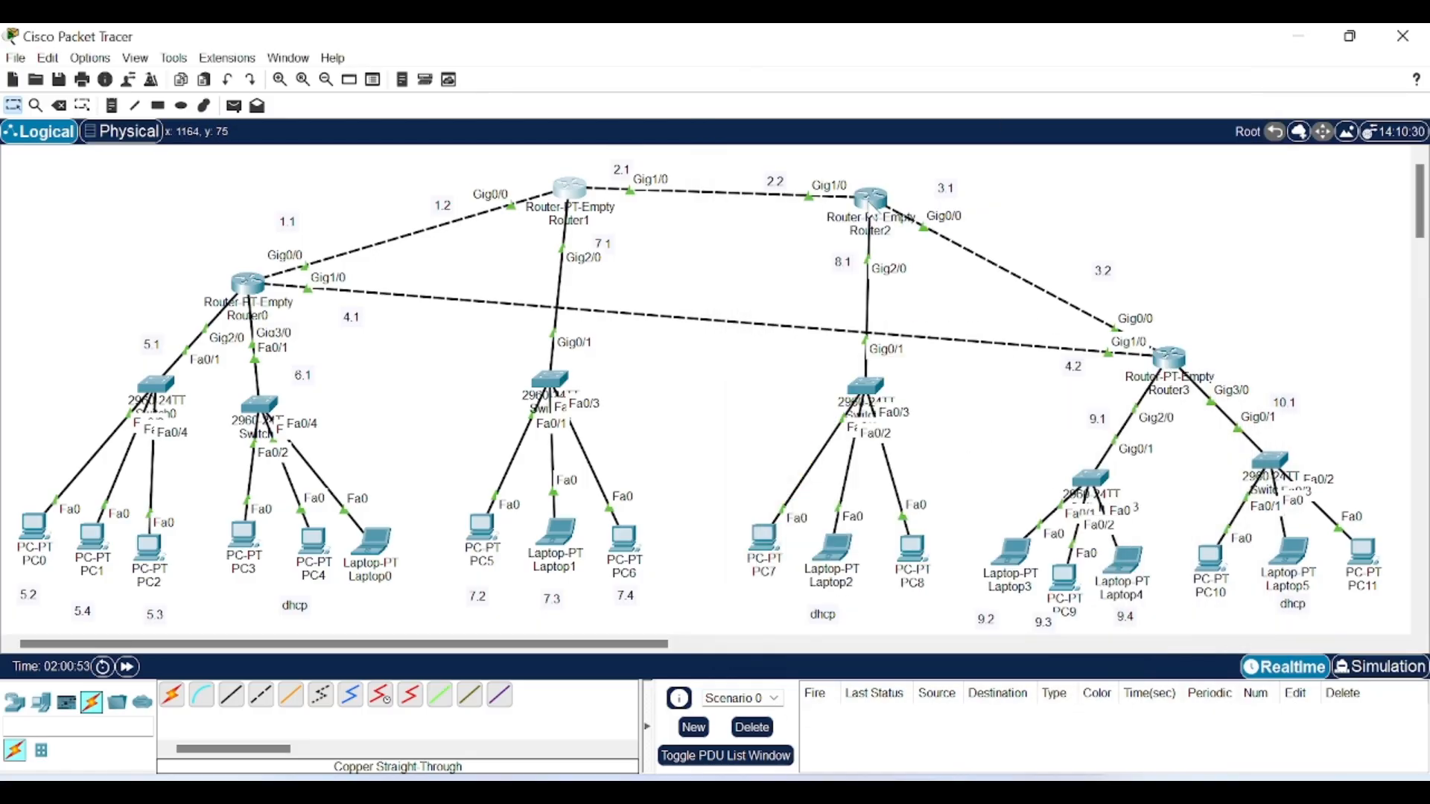
# Step: Enable RIP routing on Router2 and add network 192.168.2.0, reusing the copied "net 192.168." prefix
pyautogui.click(870, 198)
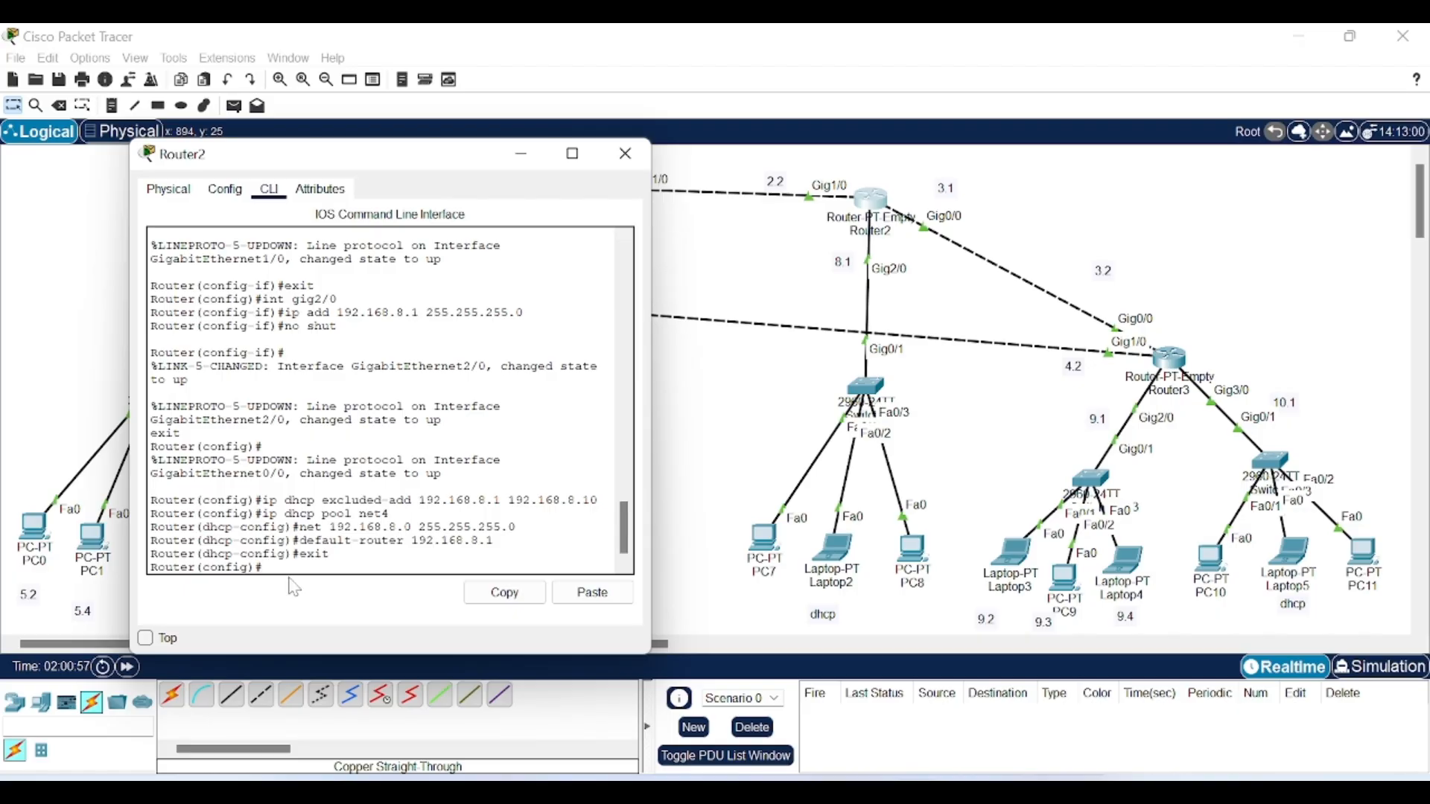
pyautogui.write('router rip')
pyautogui.press('Return')
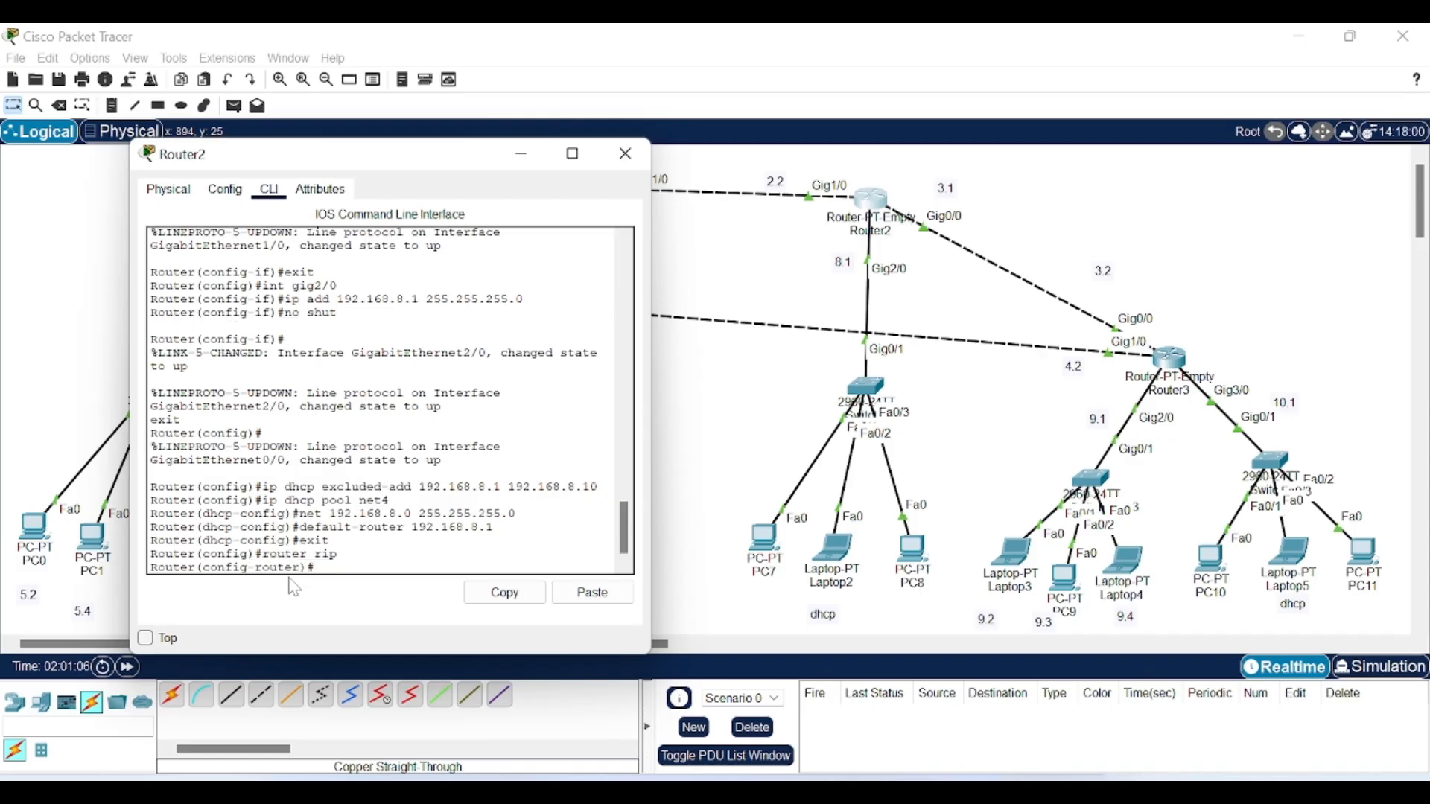
pyautogui.click(580, 594)
pyautogui.write('2.168.2.')
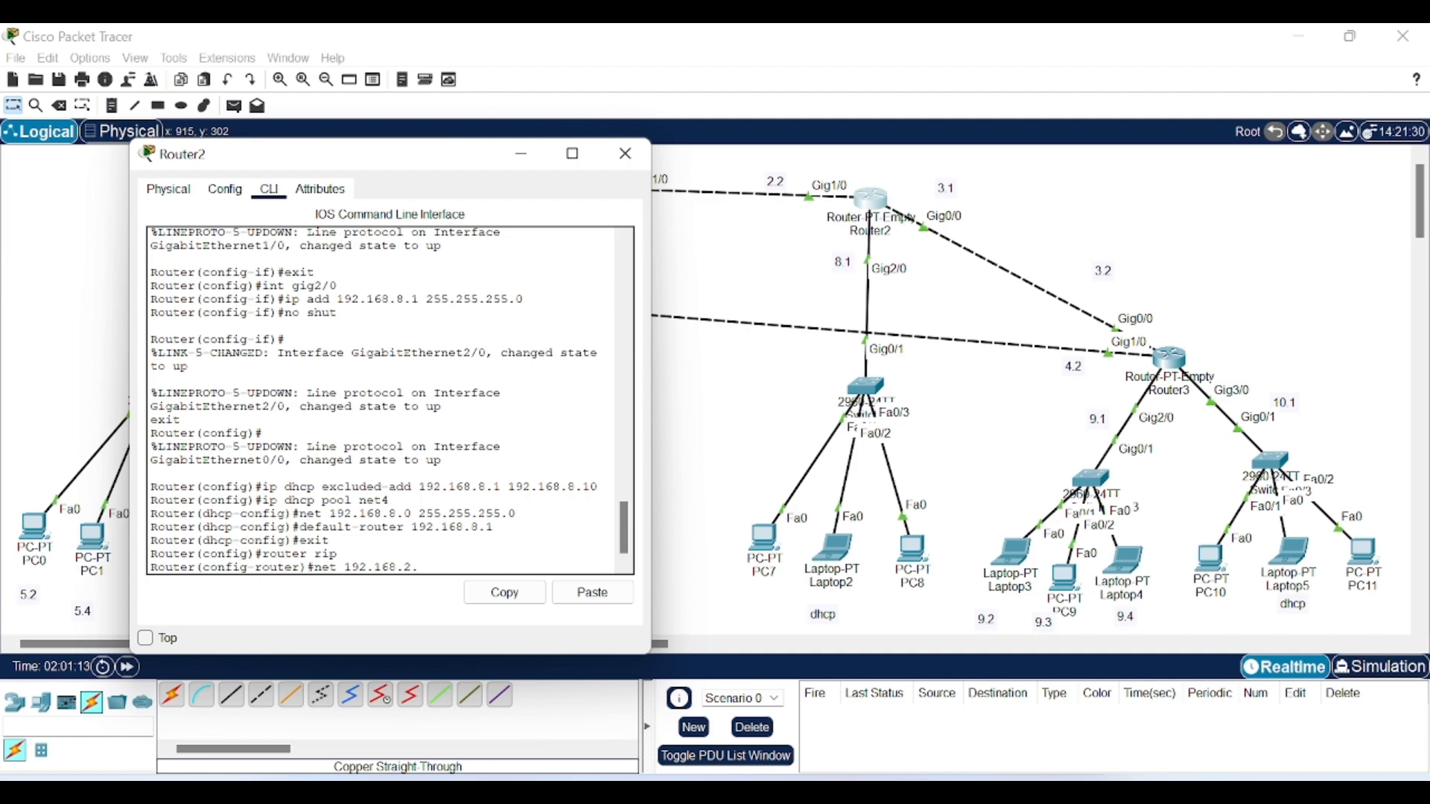
pyautogui.write('0')
pyautogui.press('Return')
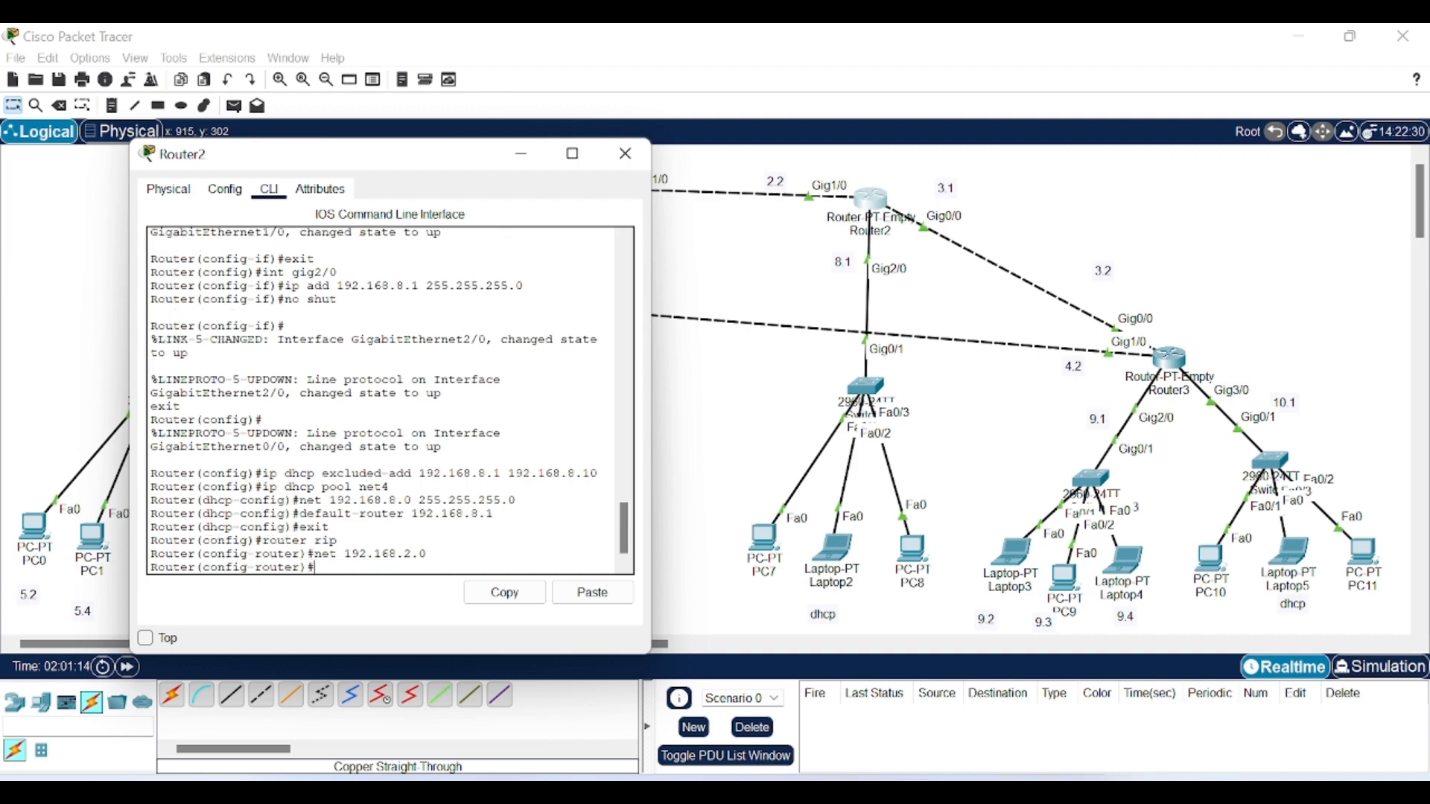
# Step: Add networks 192.168.3.0 and 192.168.8.0 to Router2's RIP configuration using the copied prefix
pyautogui.click(593, 592)
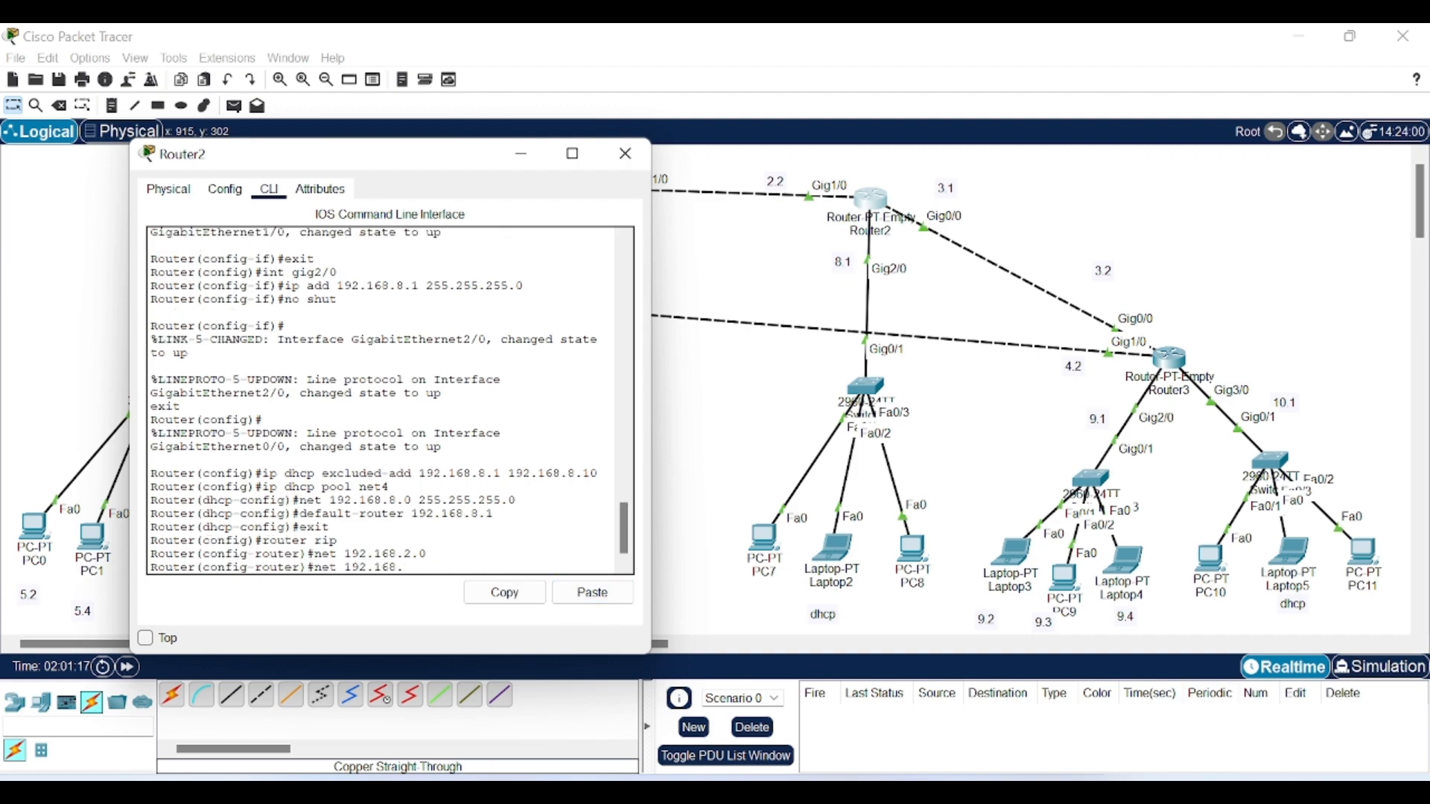
pyautogui.write('3.0')
pyautogui.press('Return')
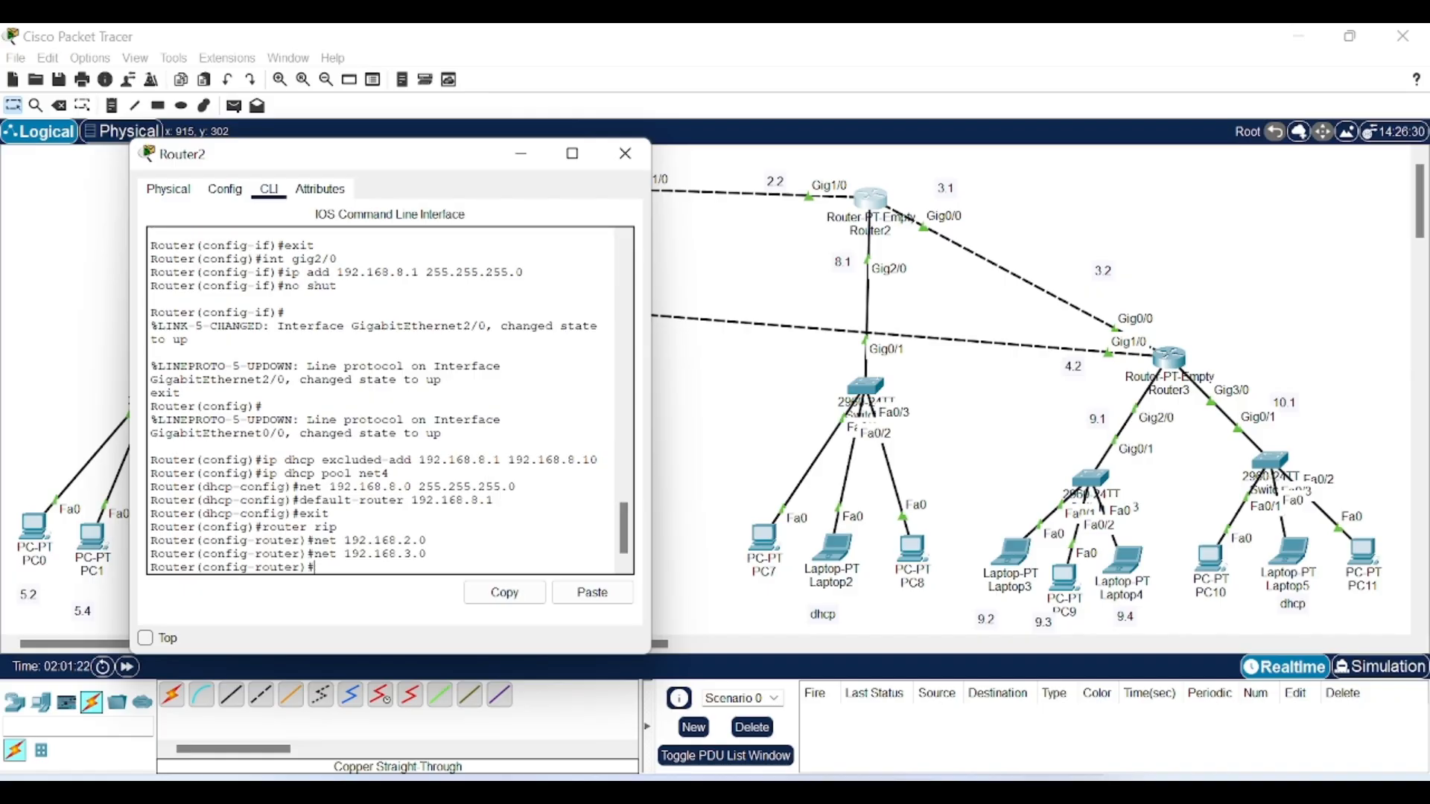
pyautogui.write('8')
pyautogui.press('BackSpace')
pyautogui.click(593, 592)
pyautogui.write('8.8.0')
pyautogui.press('Return')
# Step: Exit to privileged mode on Router2, save its configuration with "wr" and close its window
pyautogui.write('e')
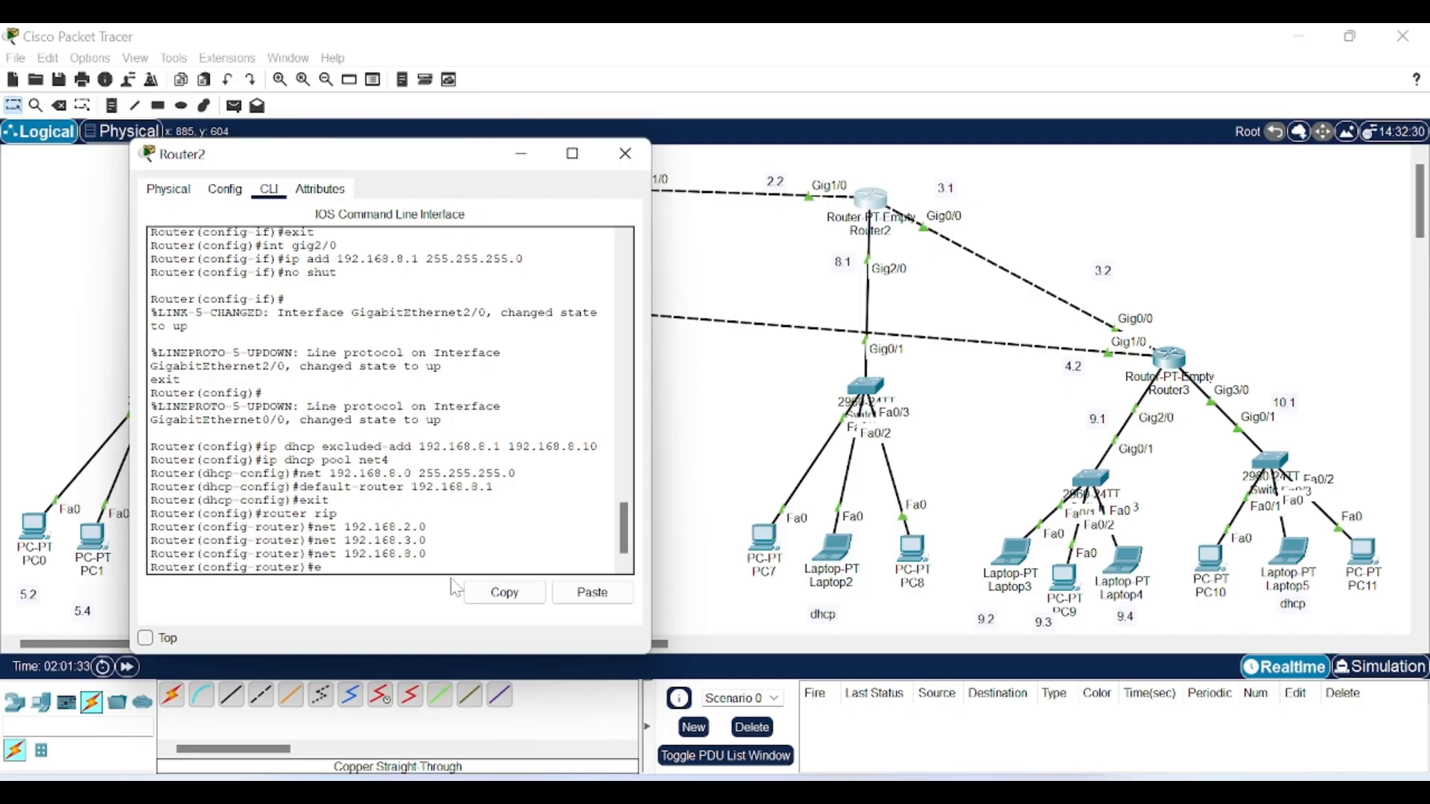
pyautogui.write('xit')
pyautogui.press('Return')
pyautogui.write('exit')
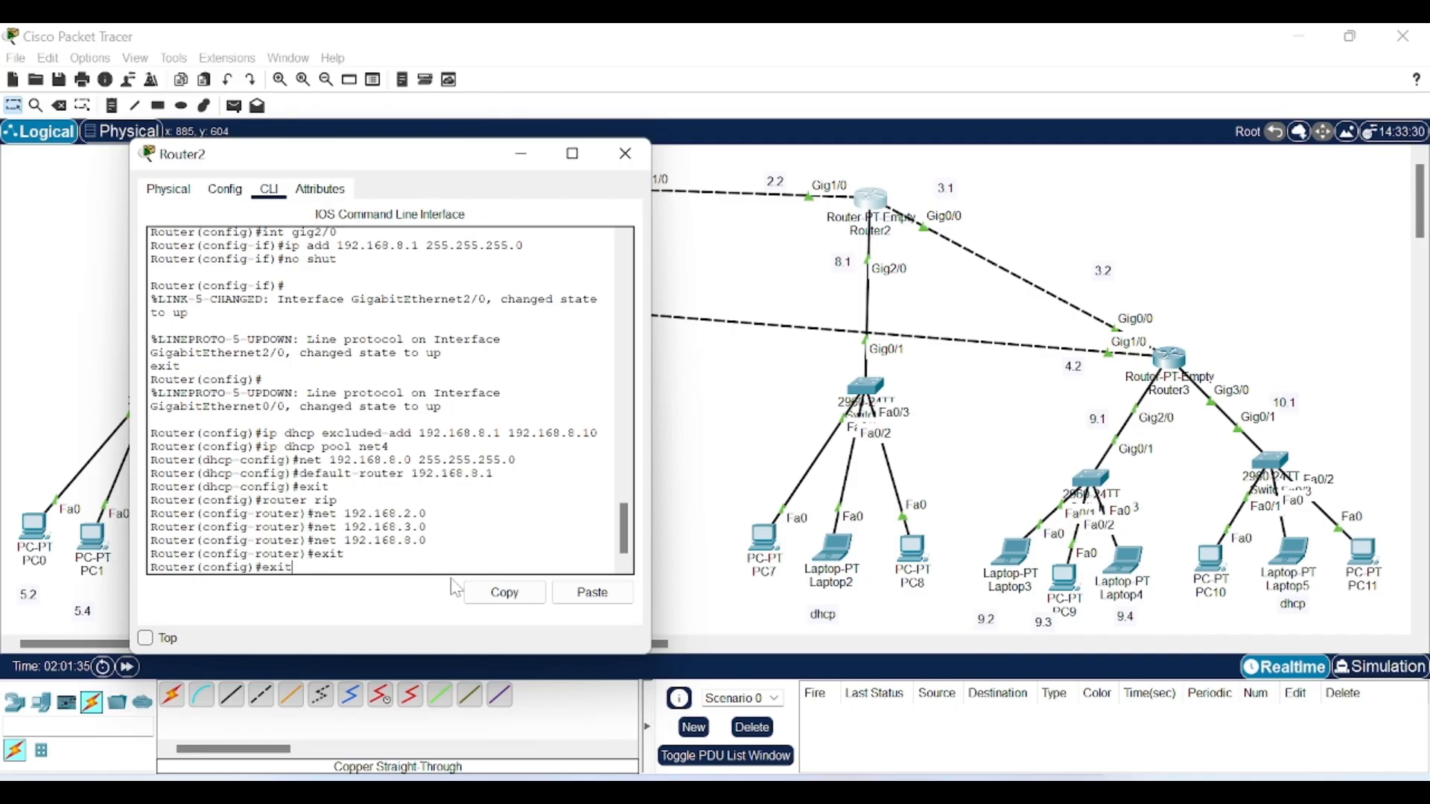
pyautogui.press('Return')
pyautogui.write('wr')
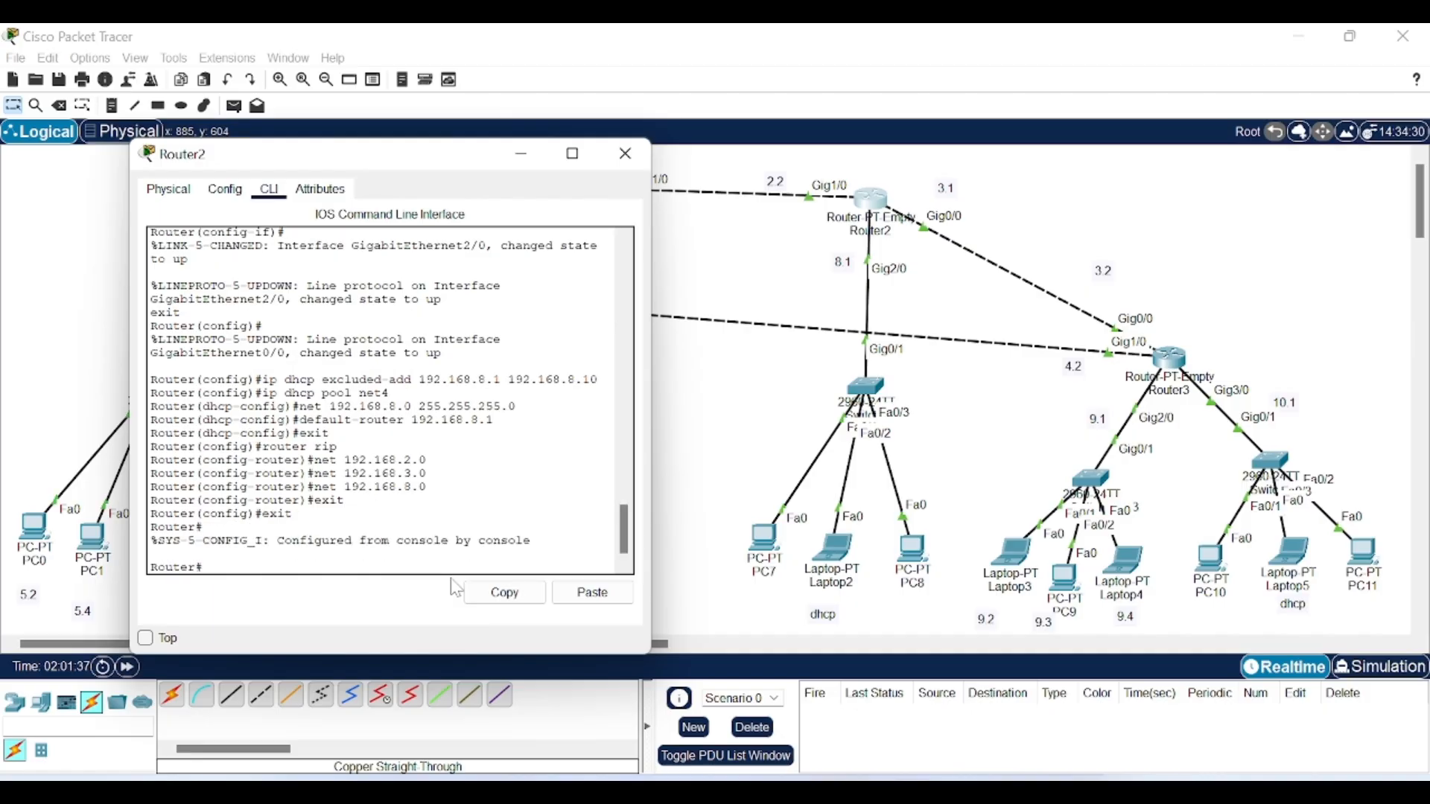
pyautogui.press('Return')
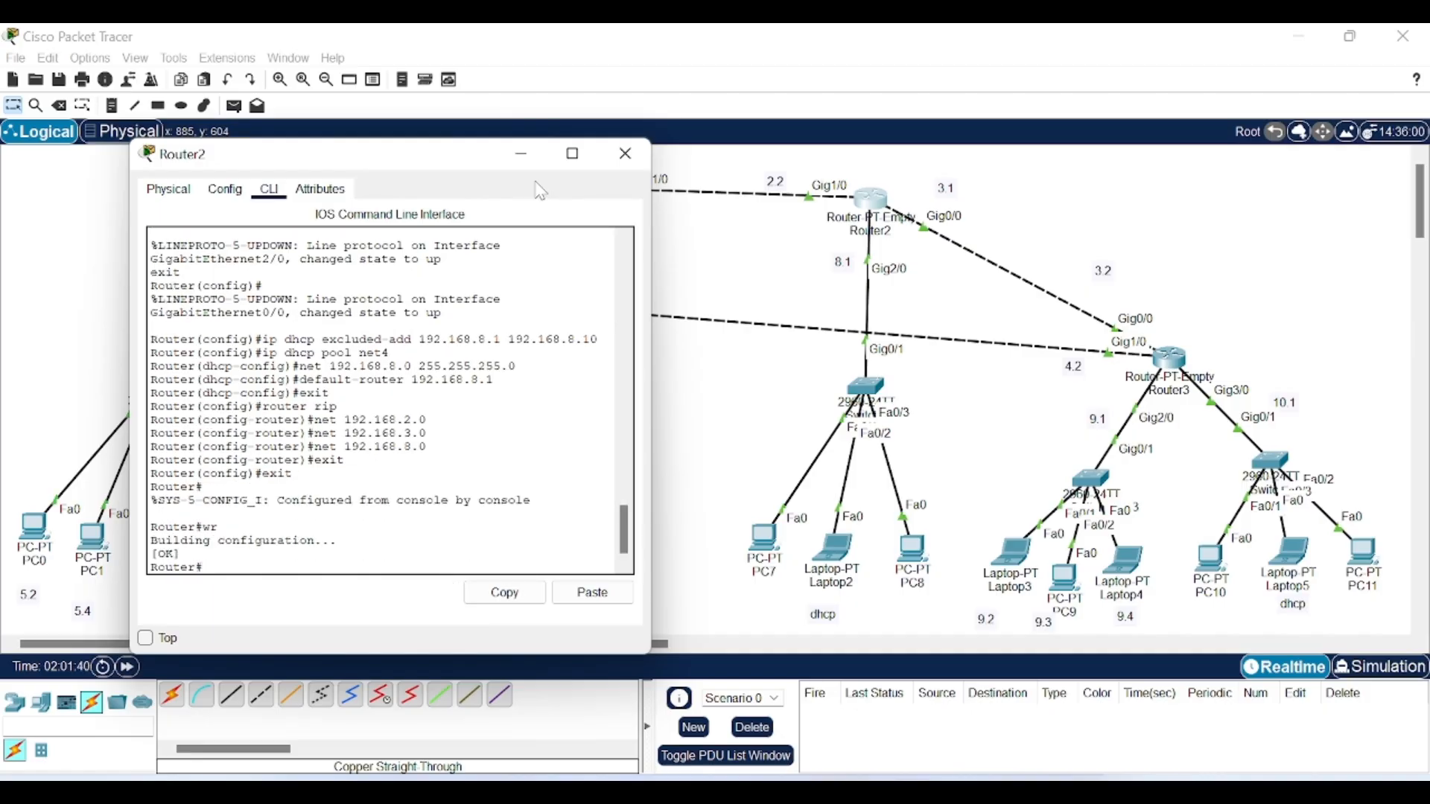
pyautogui.click(626, 154)
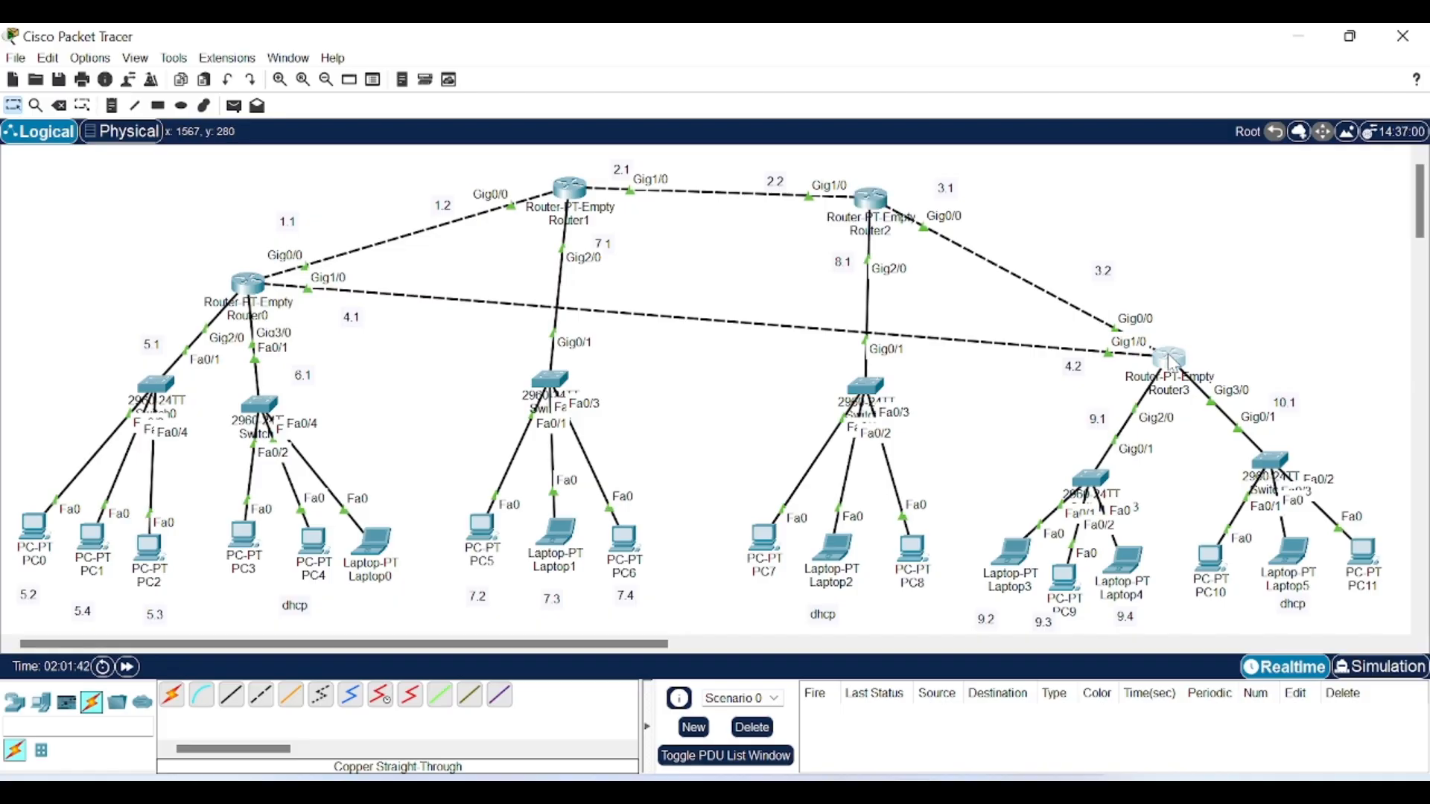
# Step: Open Router3's command line and enable RIP routing with version 2
pyautogui.click(1170, 359)
pyautogui.moveTo(581, 129); pyautogui.dragTo(525, 106)
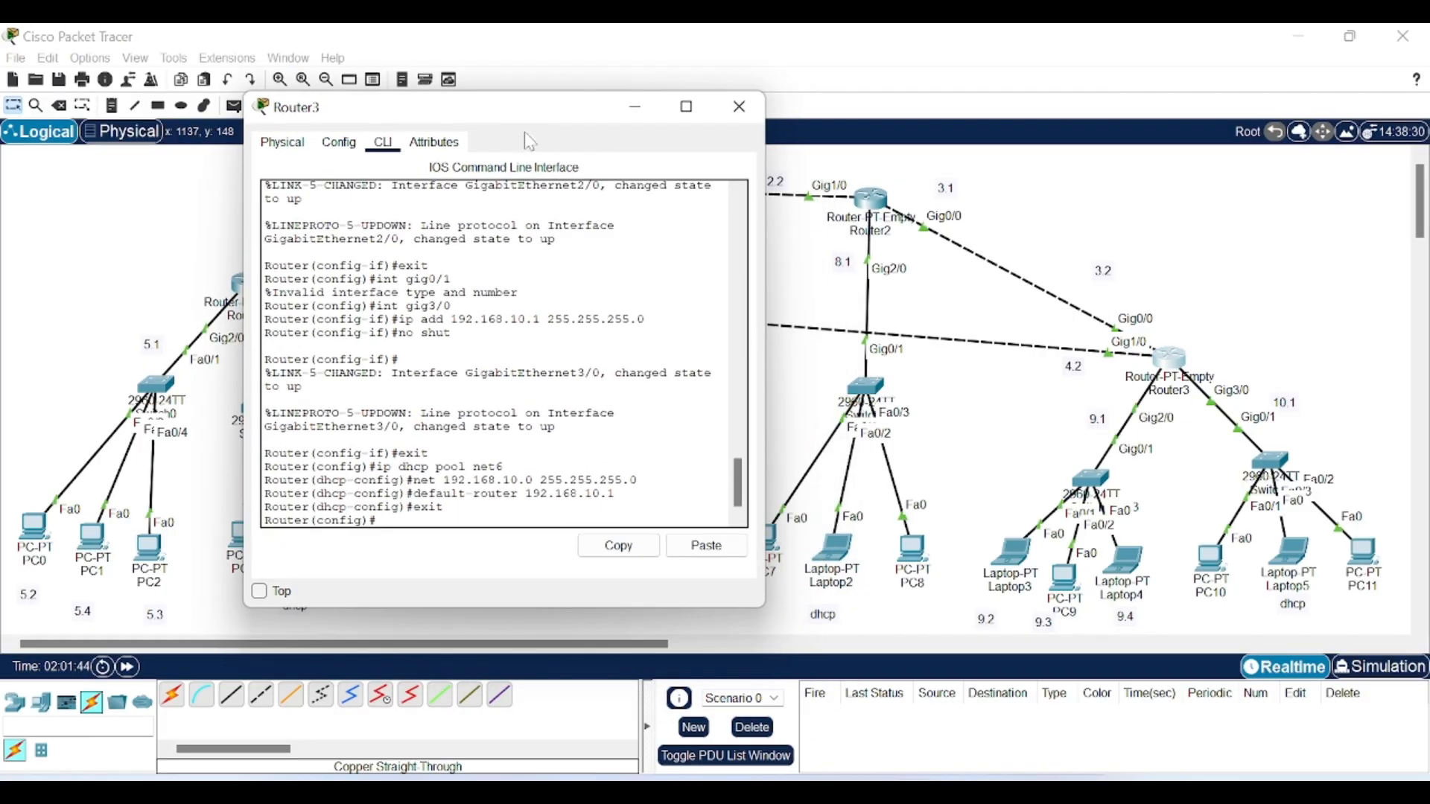
pyautogui.press('BackSpace')
pyautogui.write('router rip')
pyautogui.press('Return')
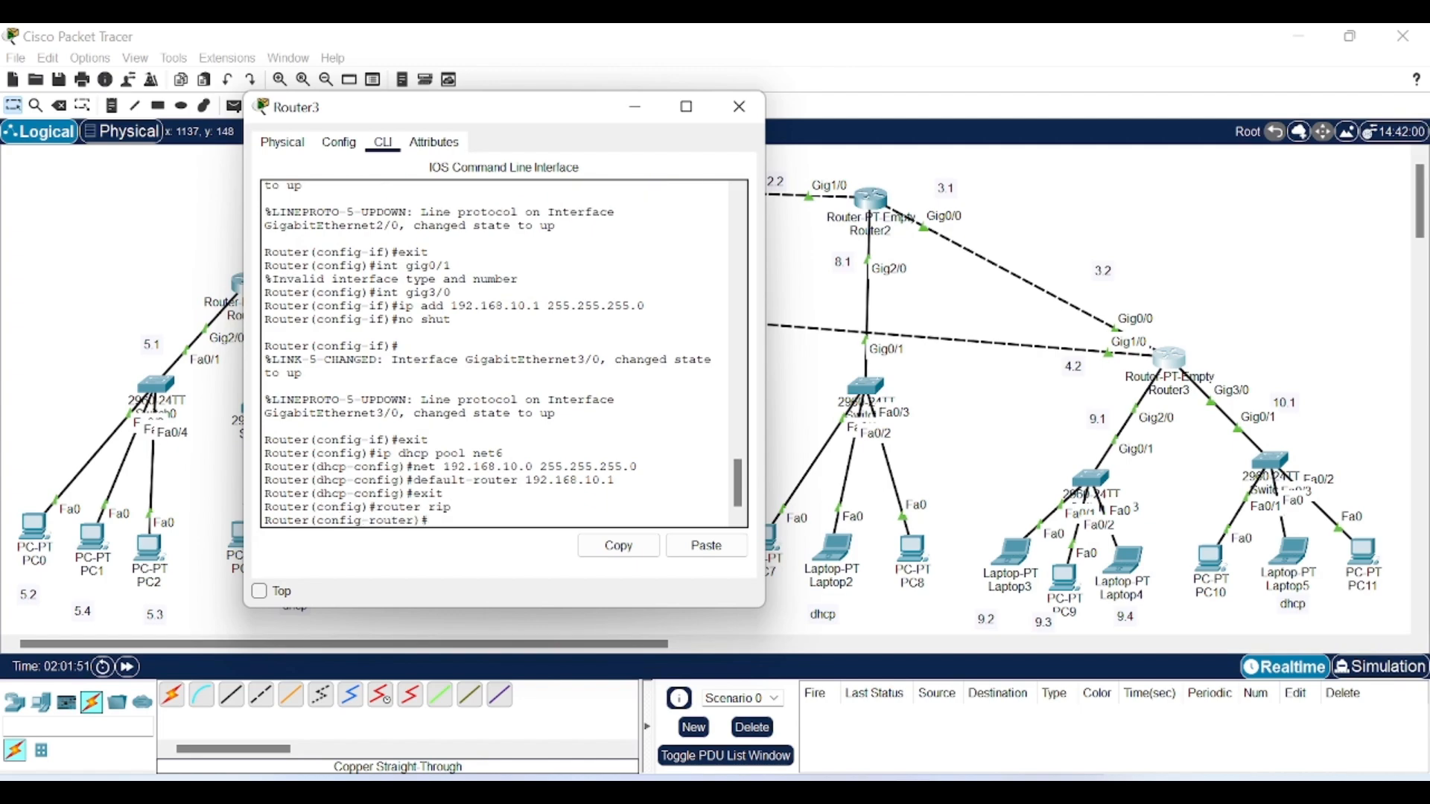
pyautogui.write('version 2')
pyautogui.press('Return')
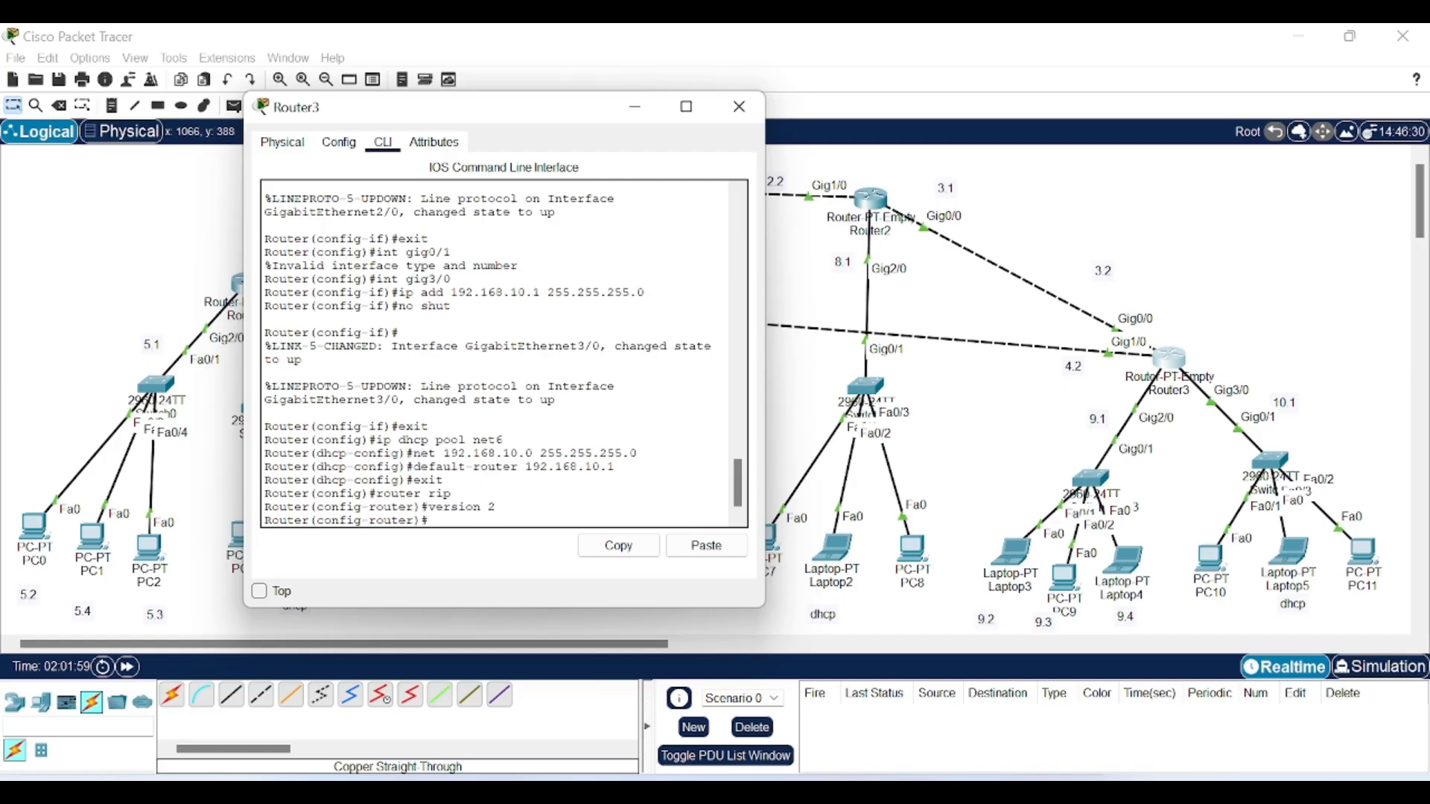
# Step: Try to add network 192.168.3.0 to Router3's RIP configuration with the command "net net 192.168.3.0"
pyautogui.write('net')
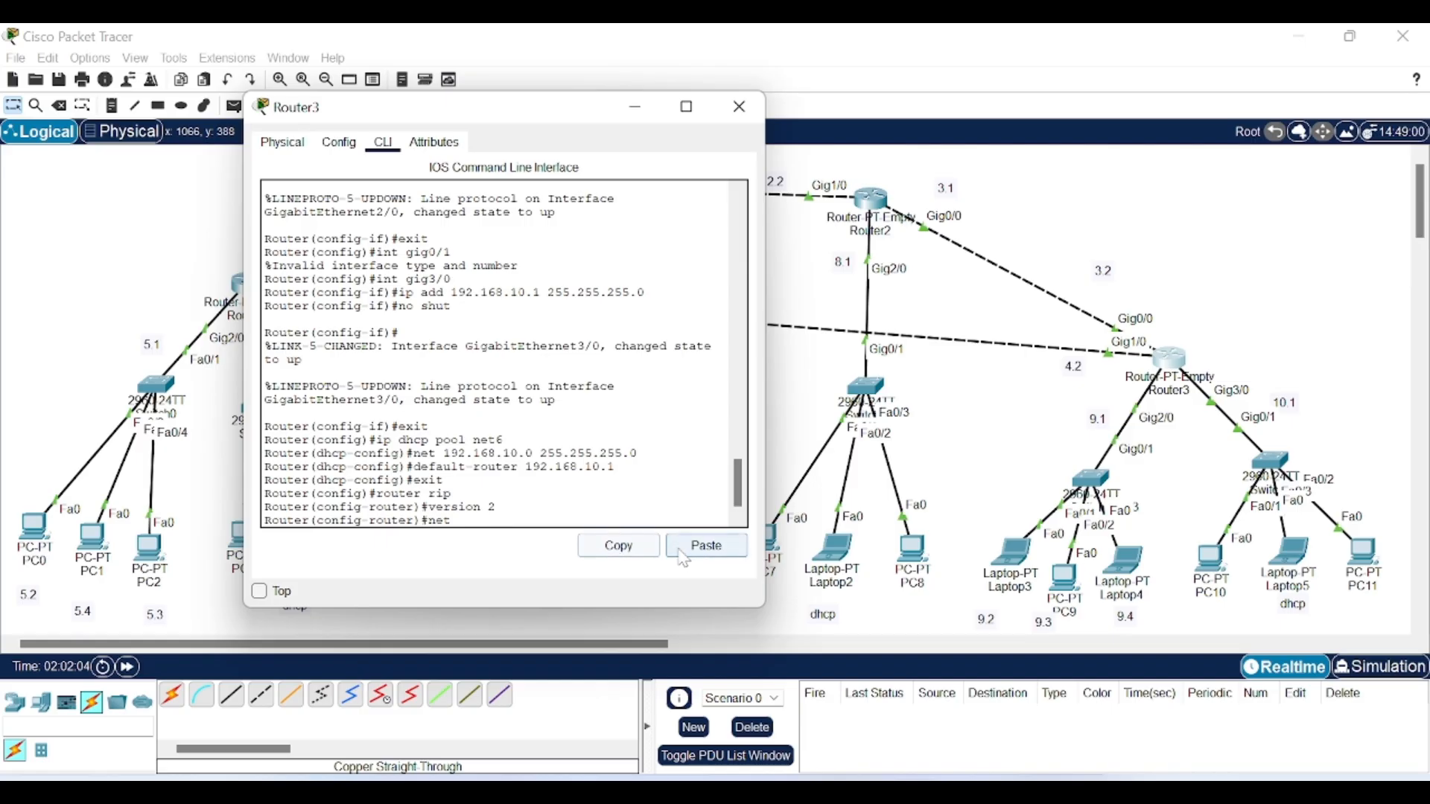
pyautogui.click(706, 545)
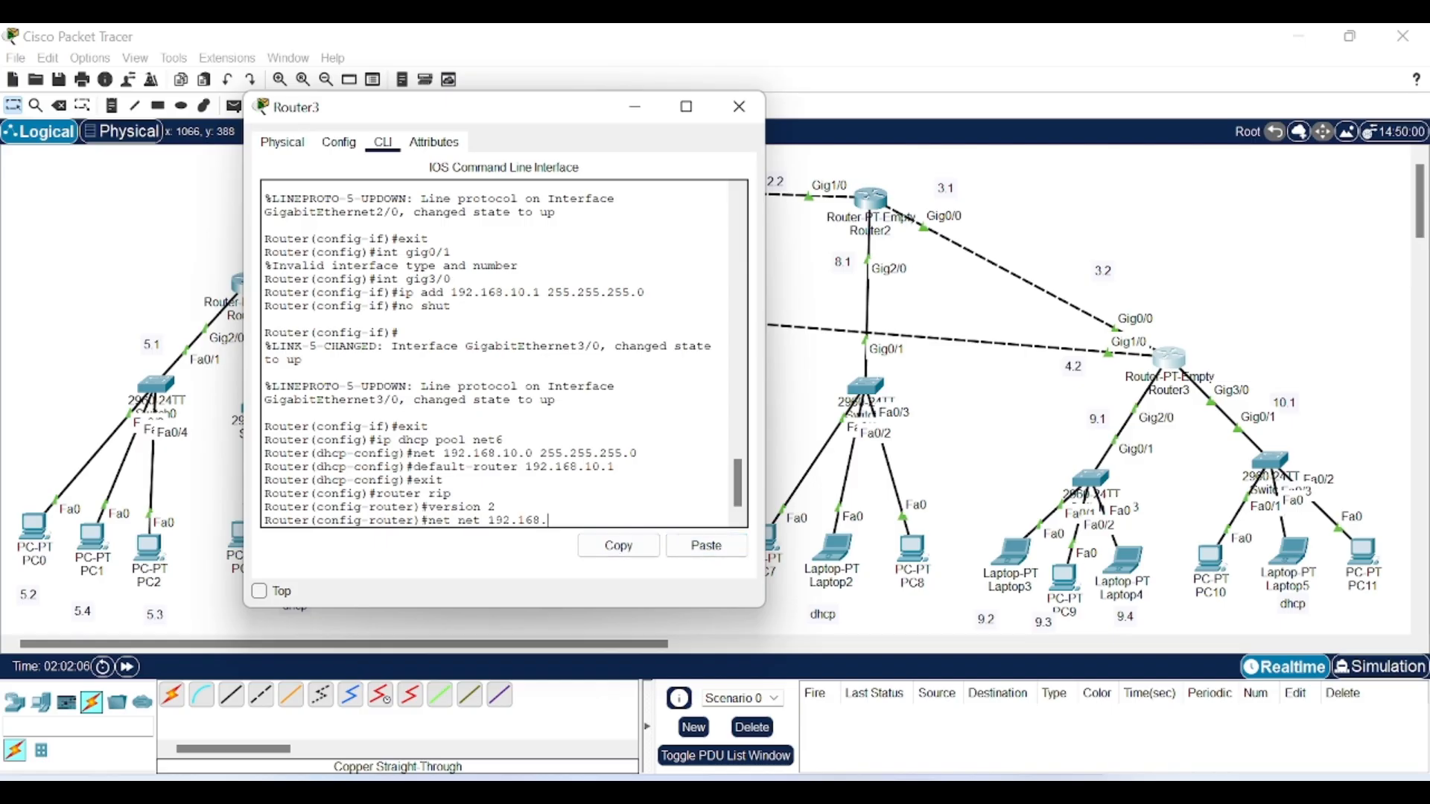
pyautogui.write('3.0')
pyautogui.press('Return')
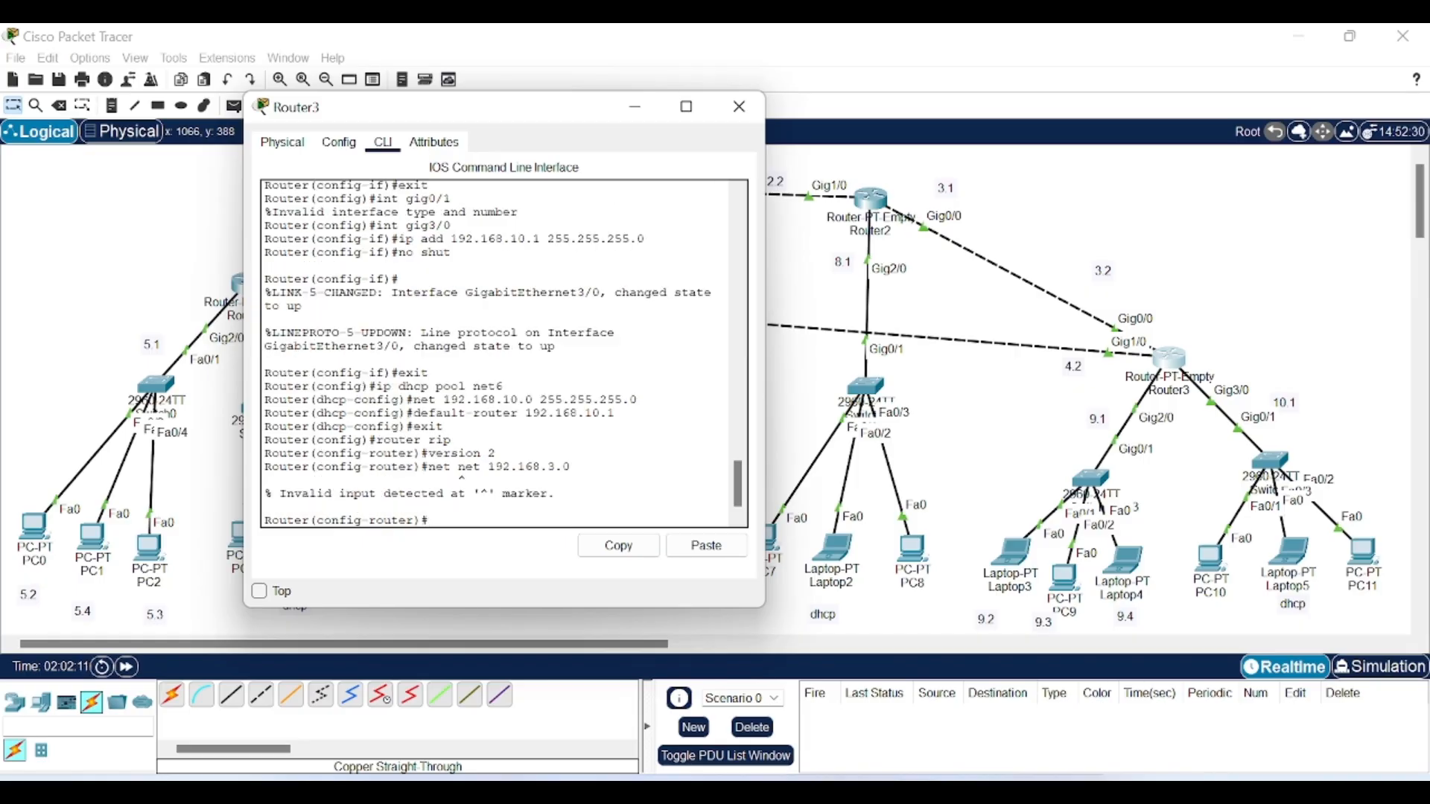
# Step: Add networks 192.168.3.0 and 192.168.4.0 to Router3's RIP configuration, reusing the copied "net 192.168." prefix
pyautogui.click(705, 549)
pyautogui.write('3.0')
pyautogui.press('Return')
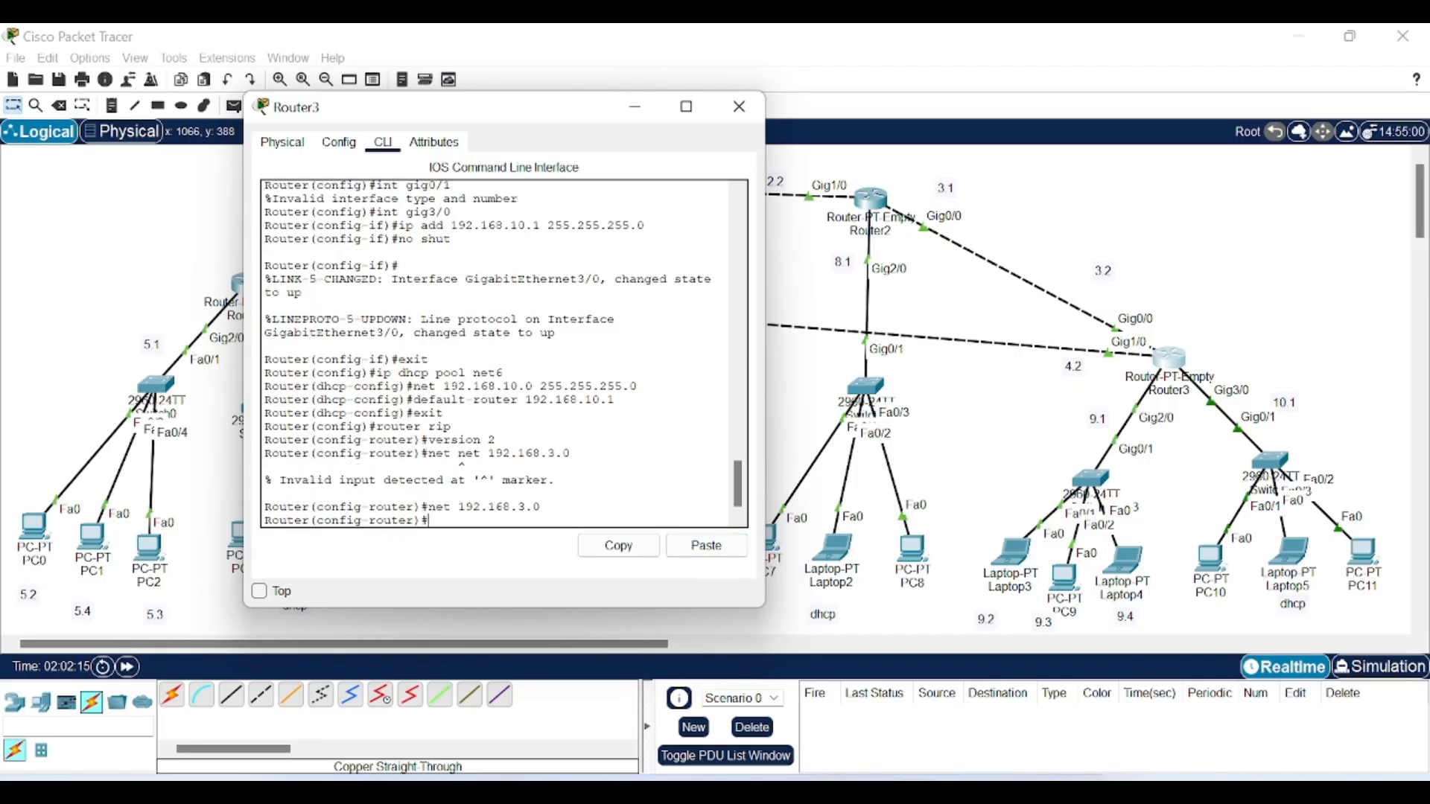
pyautogui.click(706, 546)
pyautogui.write('4.0')
pyautogui.press('Return')
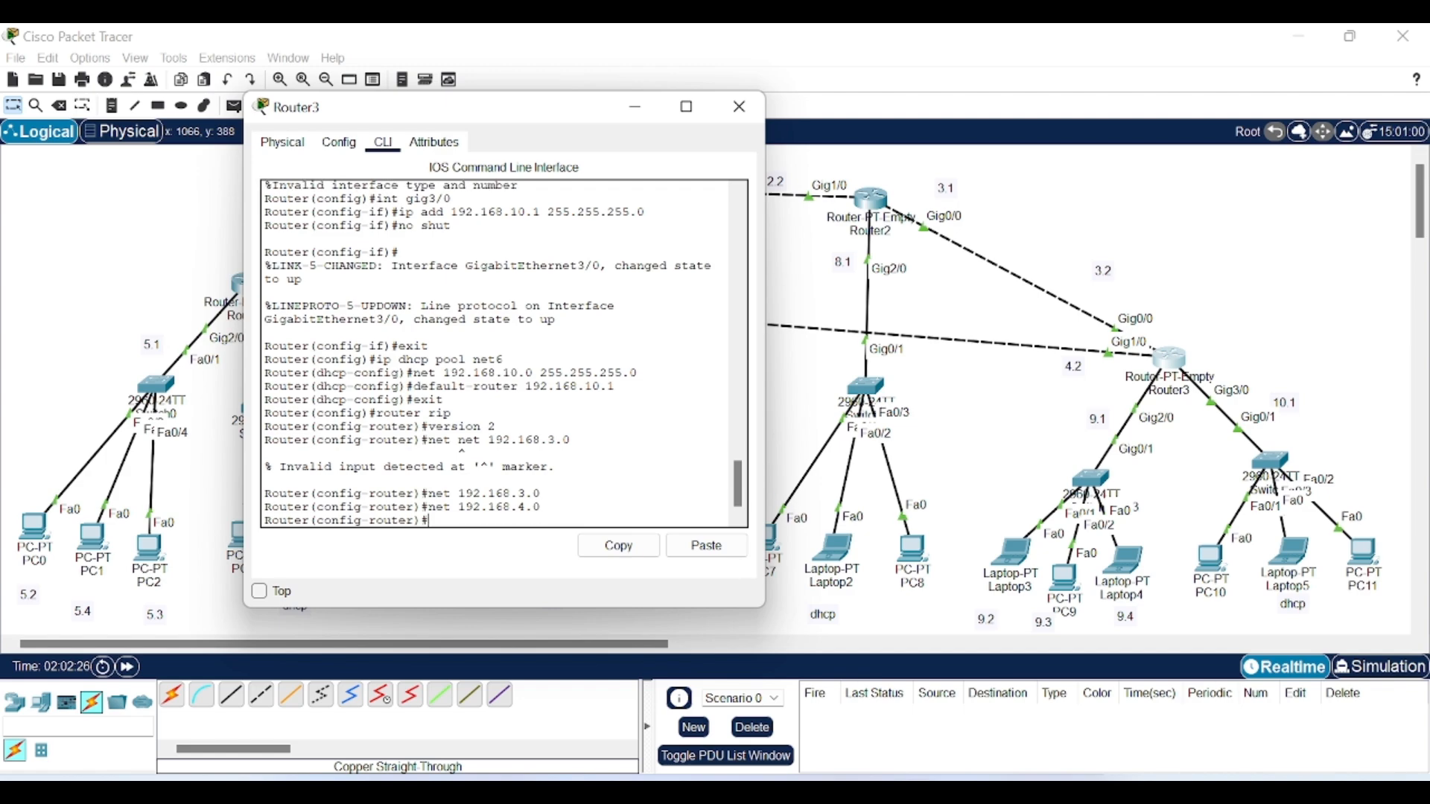
# Step: Add networks 192.168.9.0 and 192.168.10.0 to Router3's RIP configuration
pyautogui.write('net 192.168.9.0')
pyautogui.press('Return')
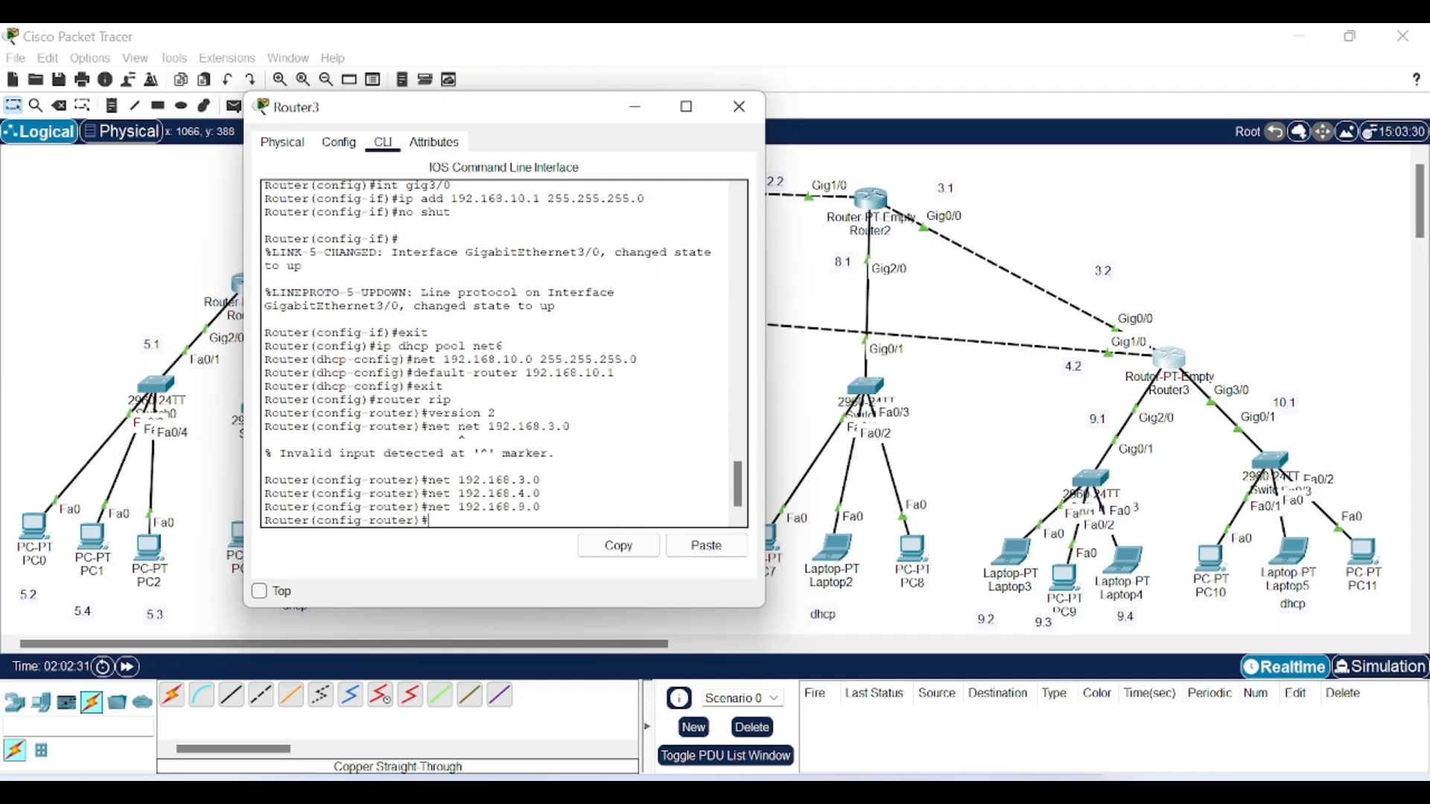
pyautogui.click(707, 548)
pyautogui.write('10')
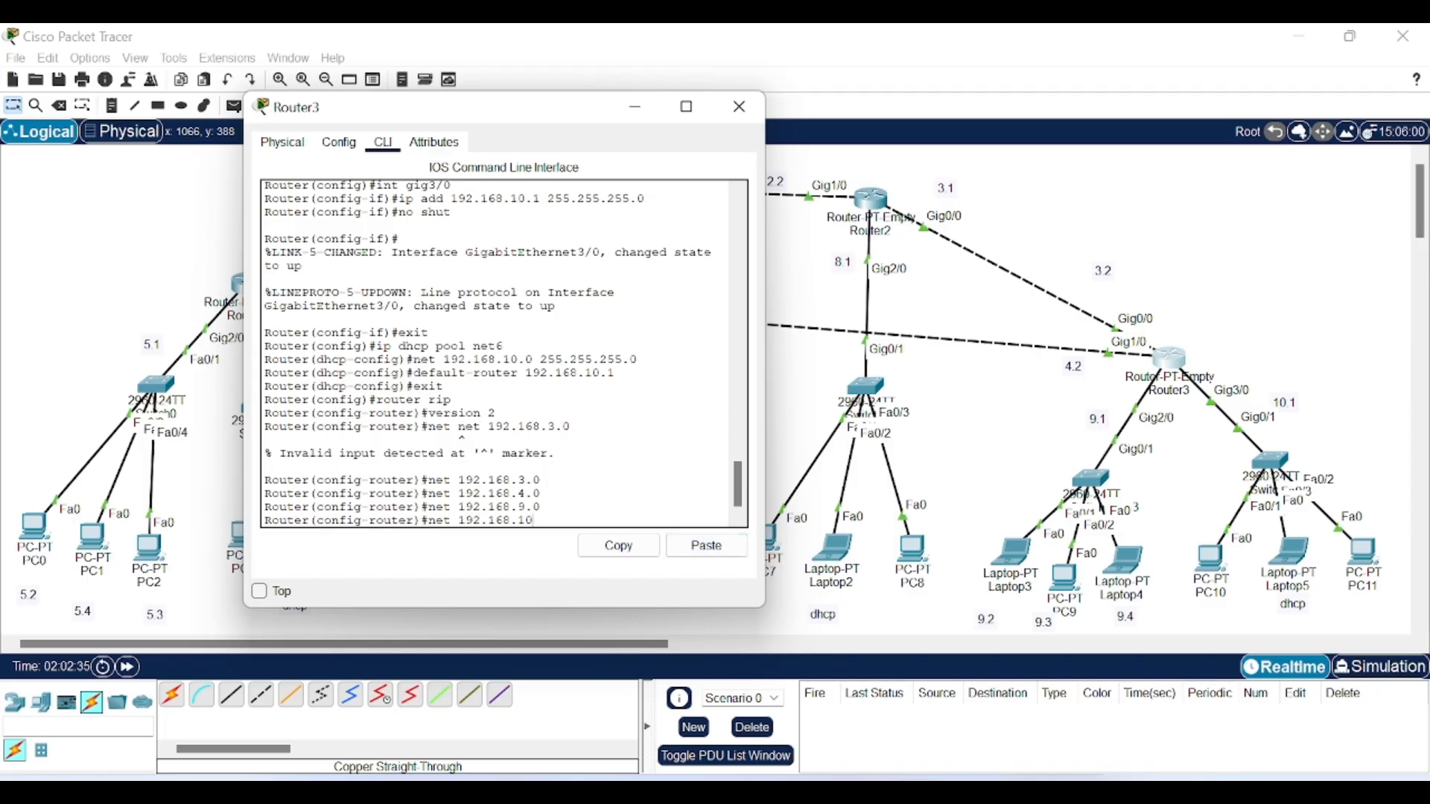
pyautogui.write('.0')
pyautogui.press('Return')
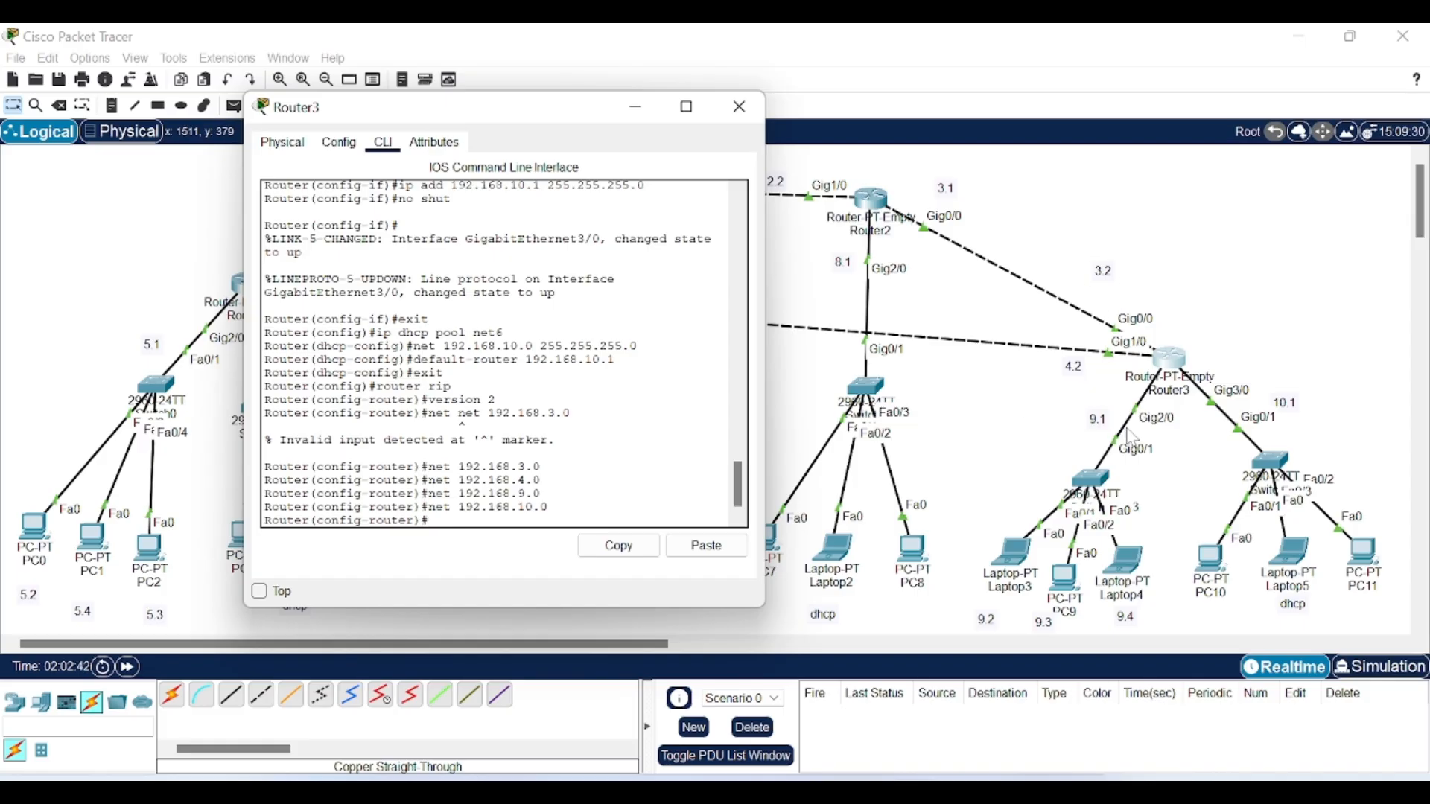
# Step: Exit to privileged mode on Router3, save its configuration with "wr" and put its window away
pyautogui.write('exit')
pyautogui.press('Return')
pyautogui.write('wr')
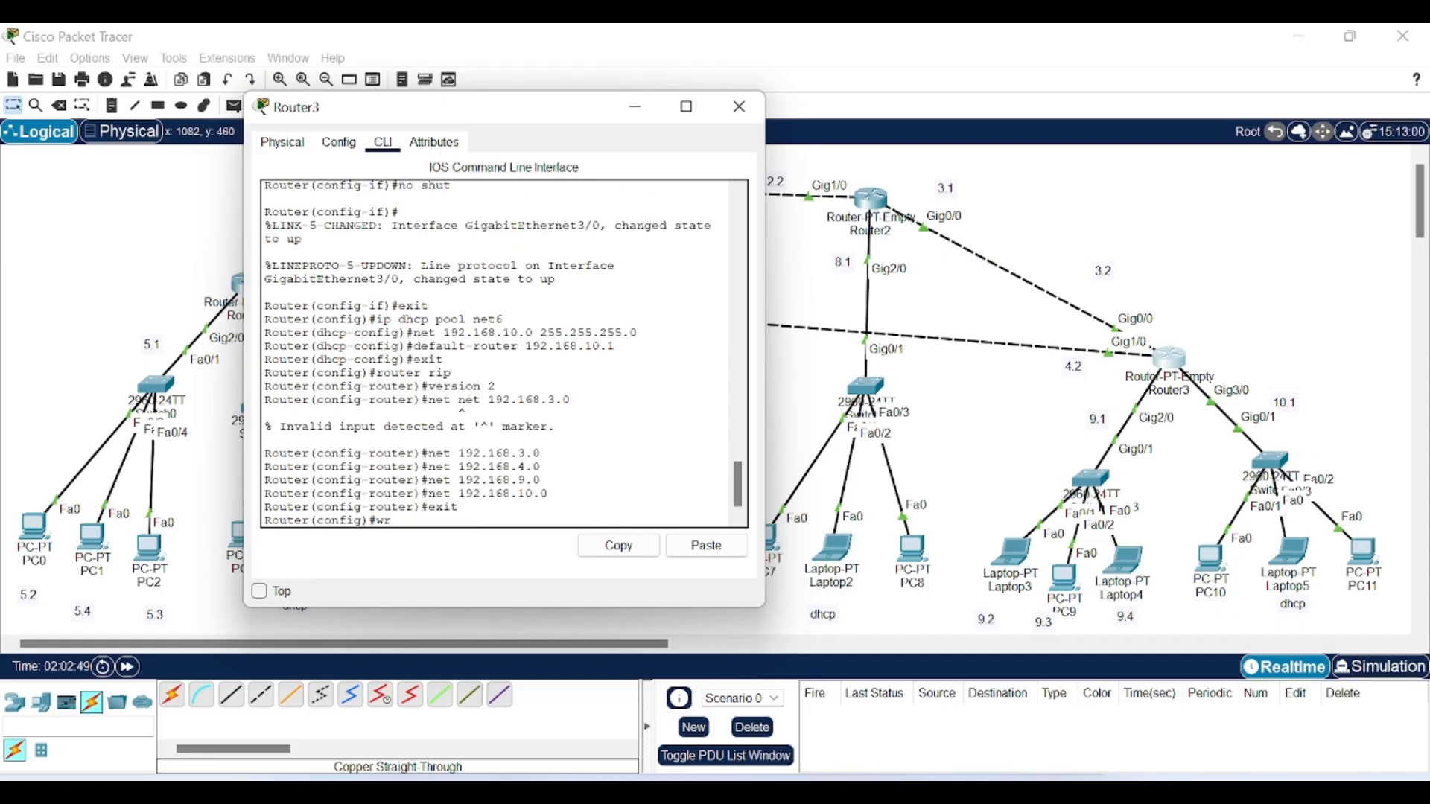
pyautogui.press('Return')
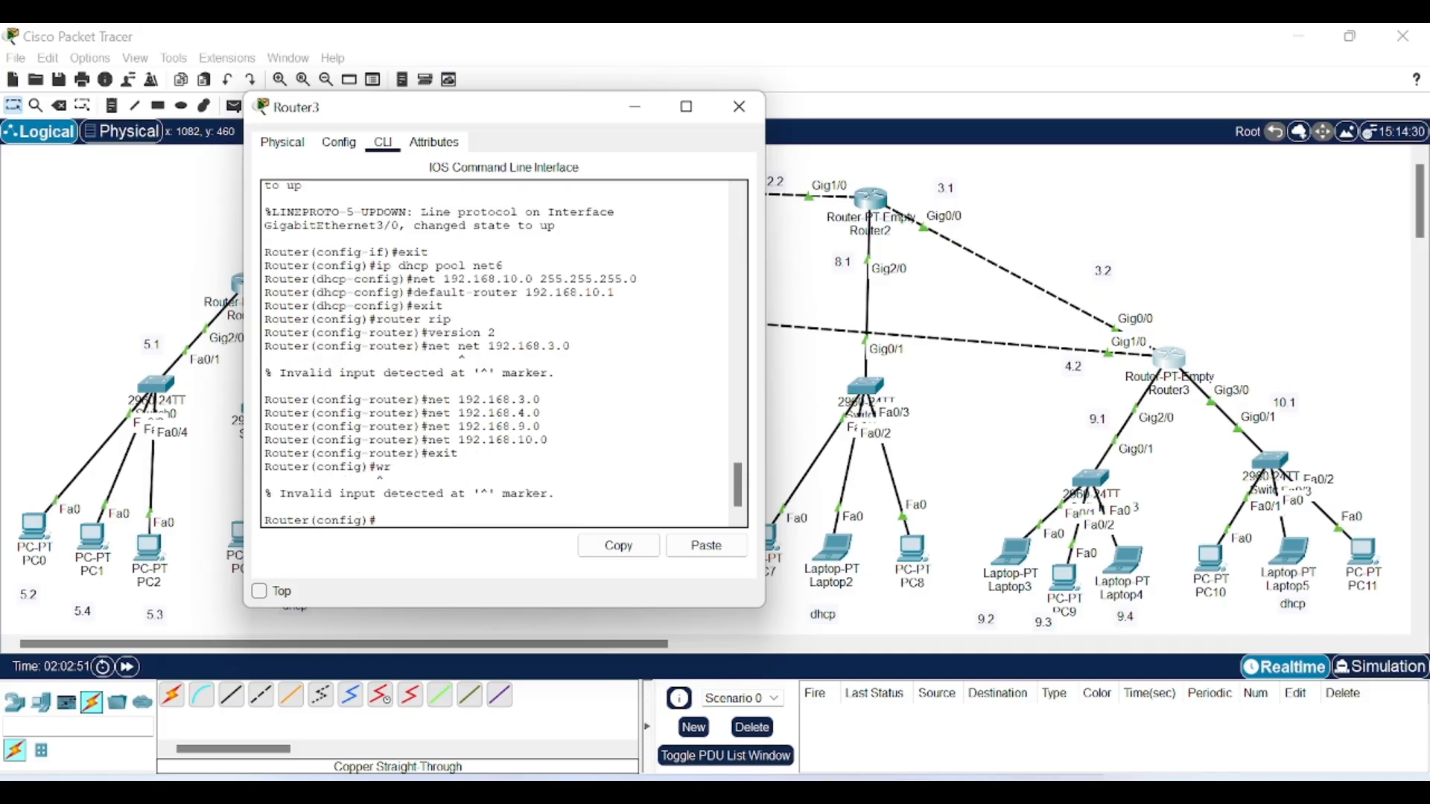
pyautogui.write('exit')
pyautogui.press('Return')
pyautogui.press('Return')
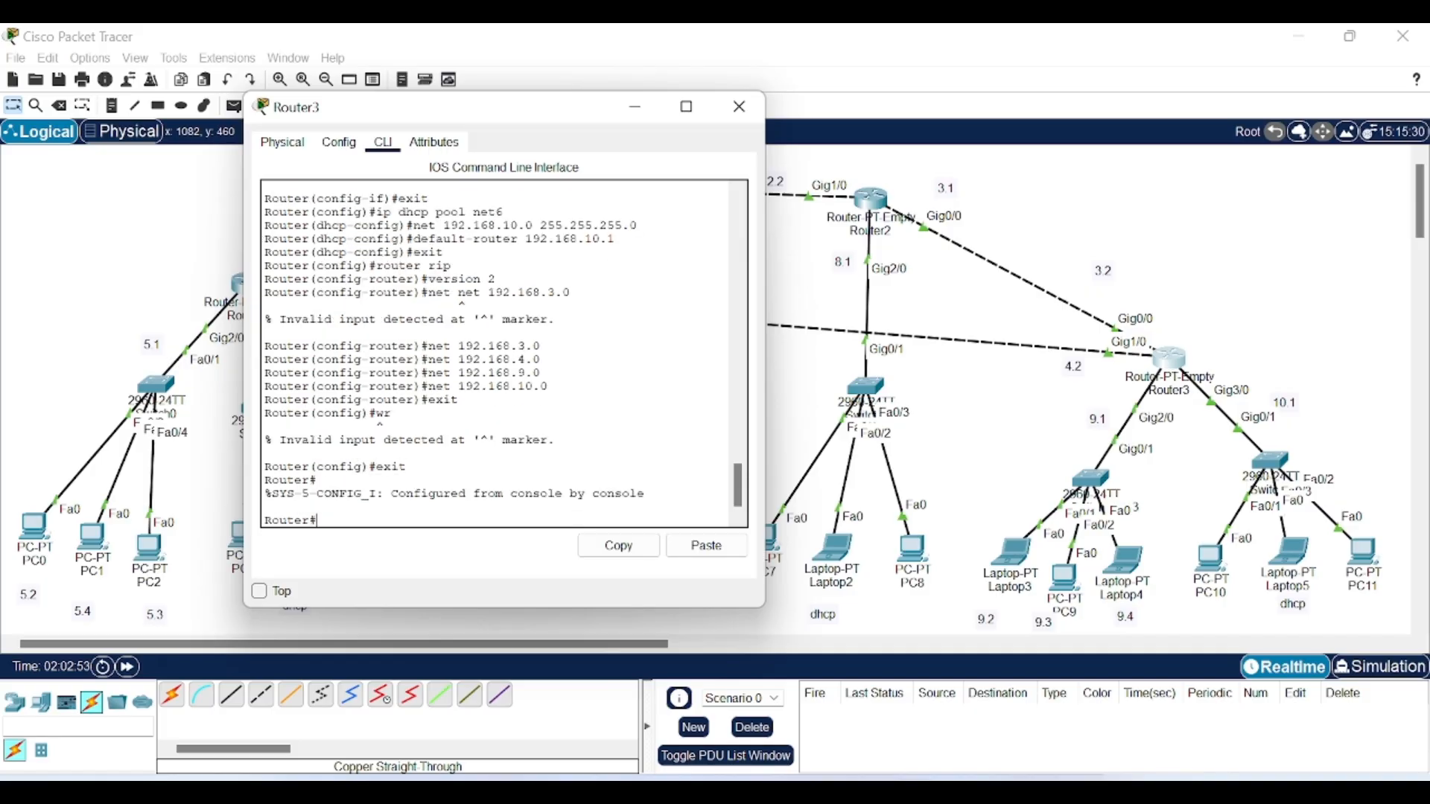
pyautogui.write('wr')
pyautogui.press('Return')
pyautogui.click(646, 121)
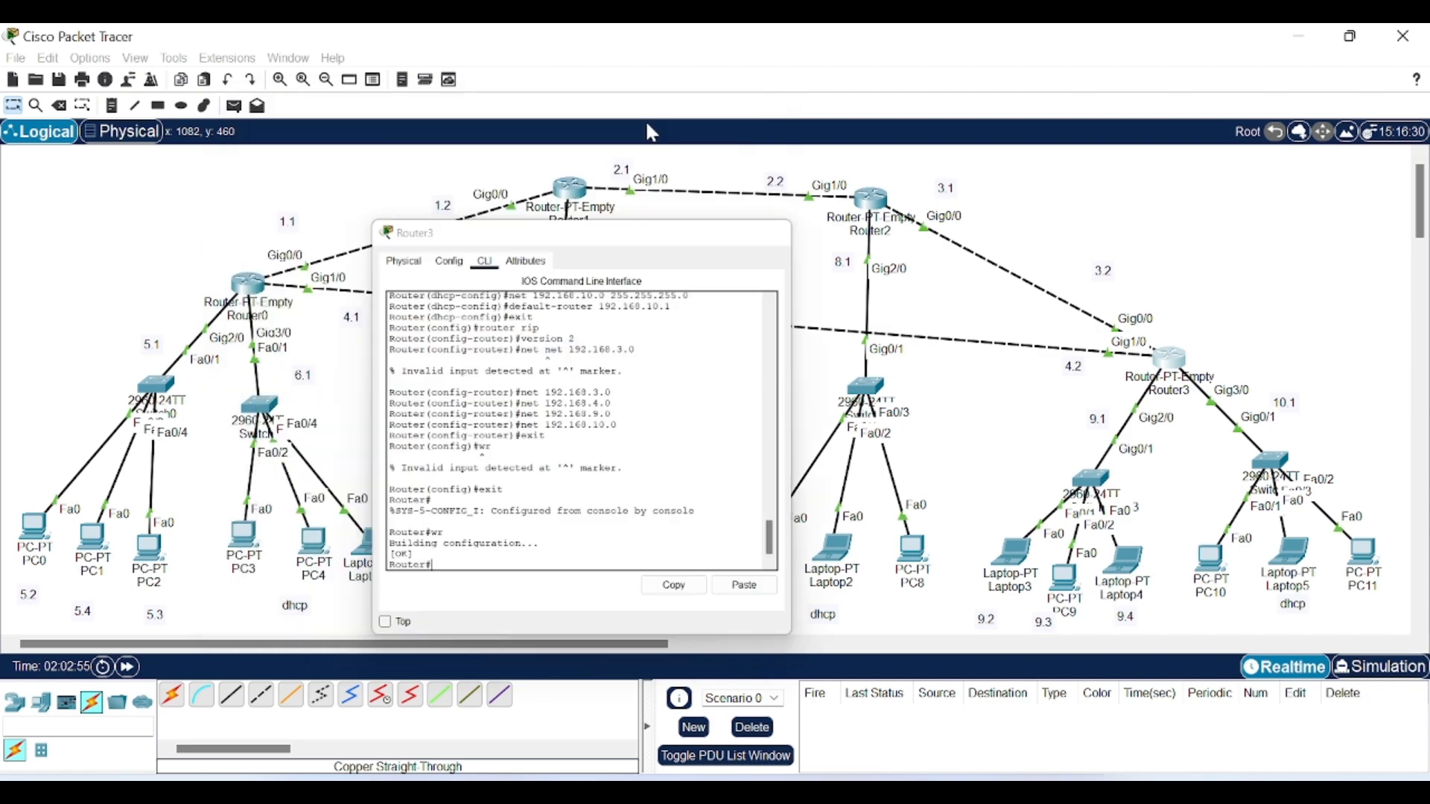
# Step: Enter global configuration mode on Router2, open its RIP routing configuration and set it to version 2
pyautogui.click(869, 214)
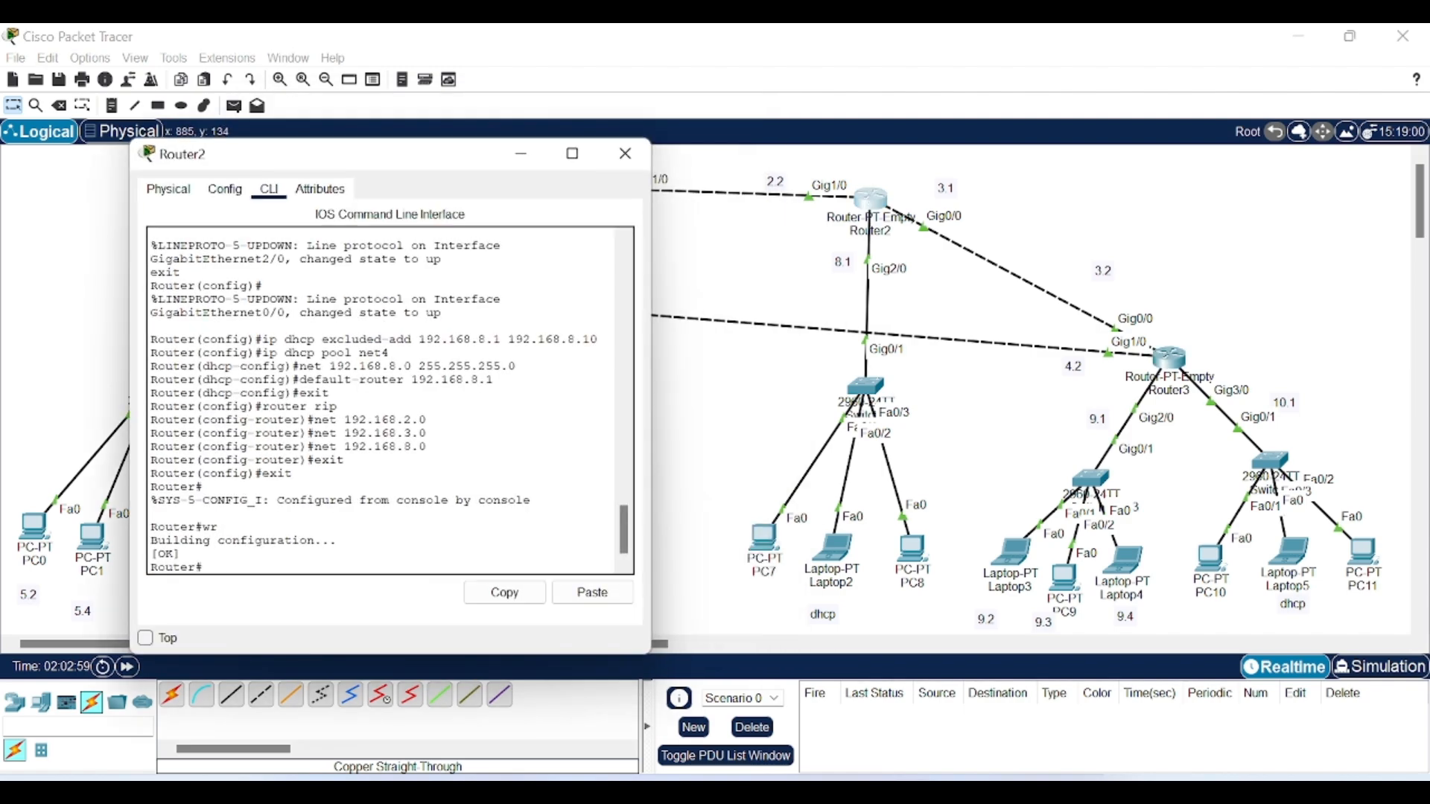
pyautogui.moveTo(322, 406); pyautogui.dragTo(284, 406)
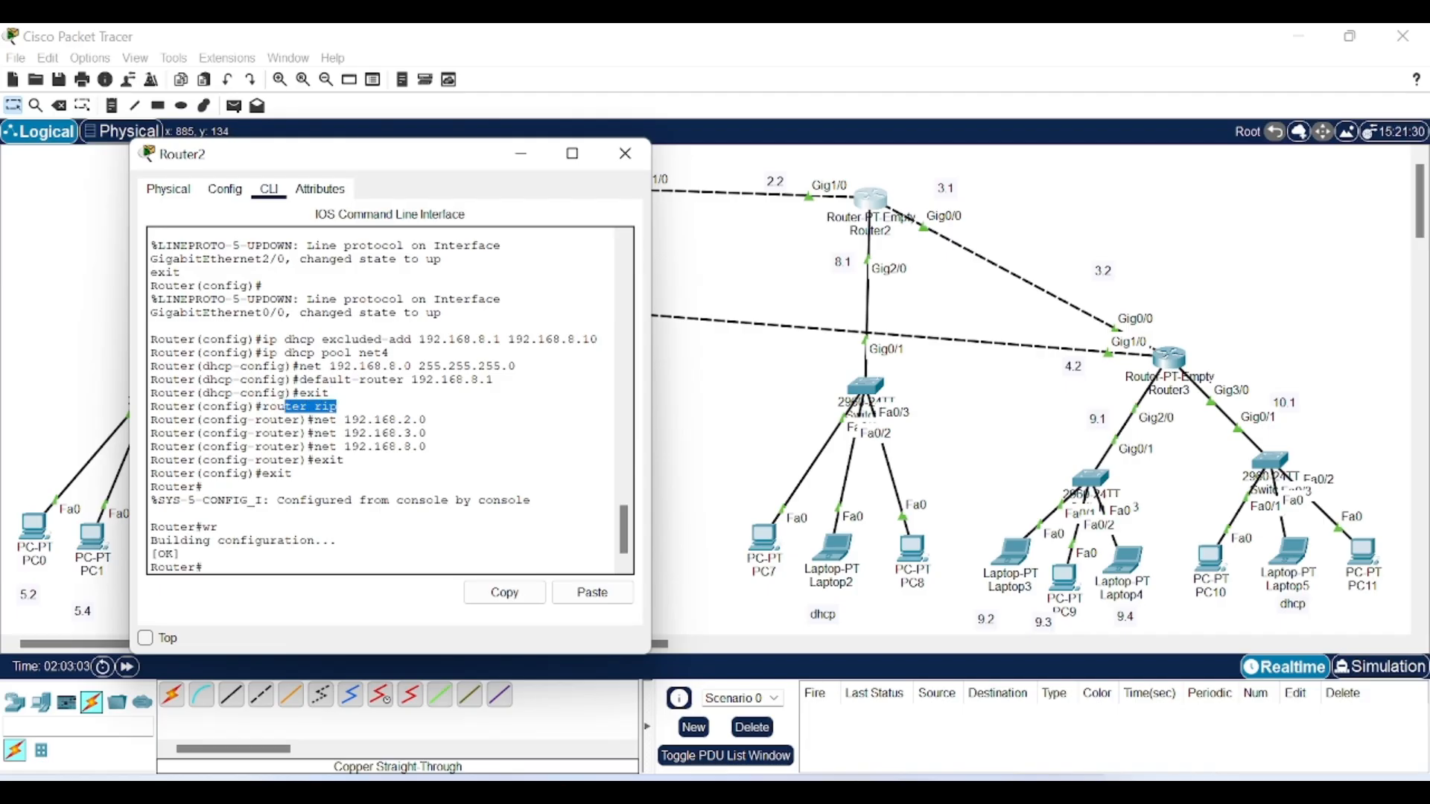
pyautogui.click(203, 567)
pyautogui.write('conf')
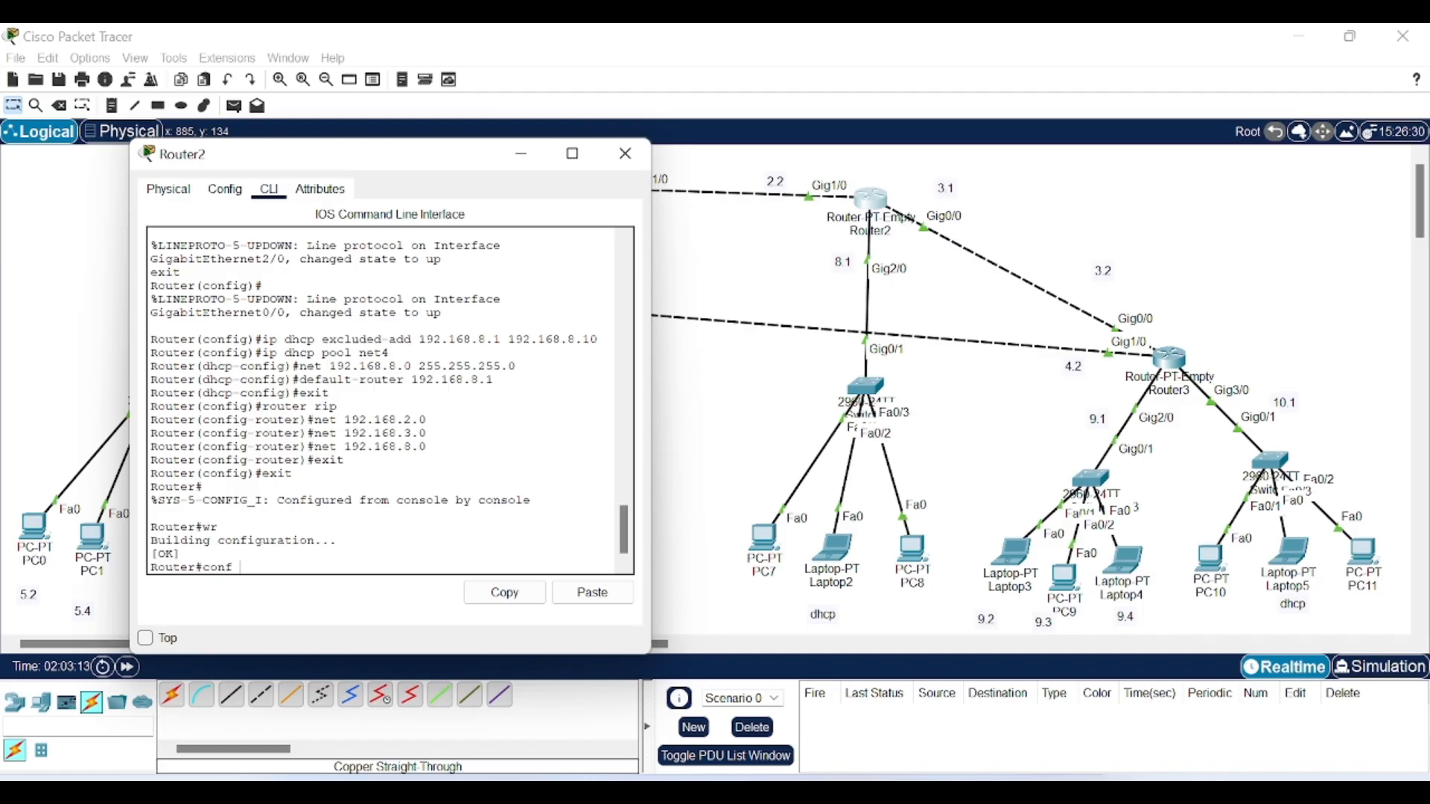
pyautogui.write(' te')
pyautogui.press('Return')
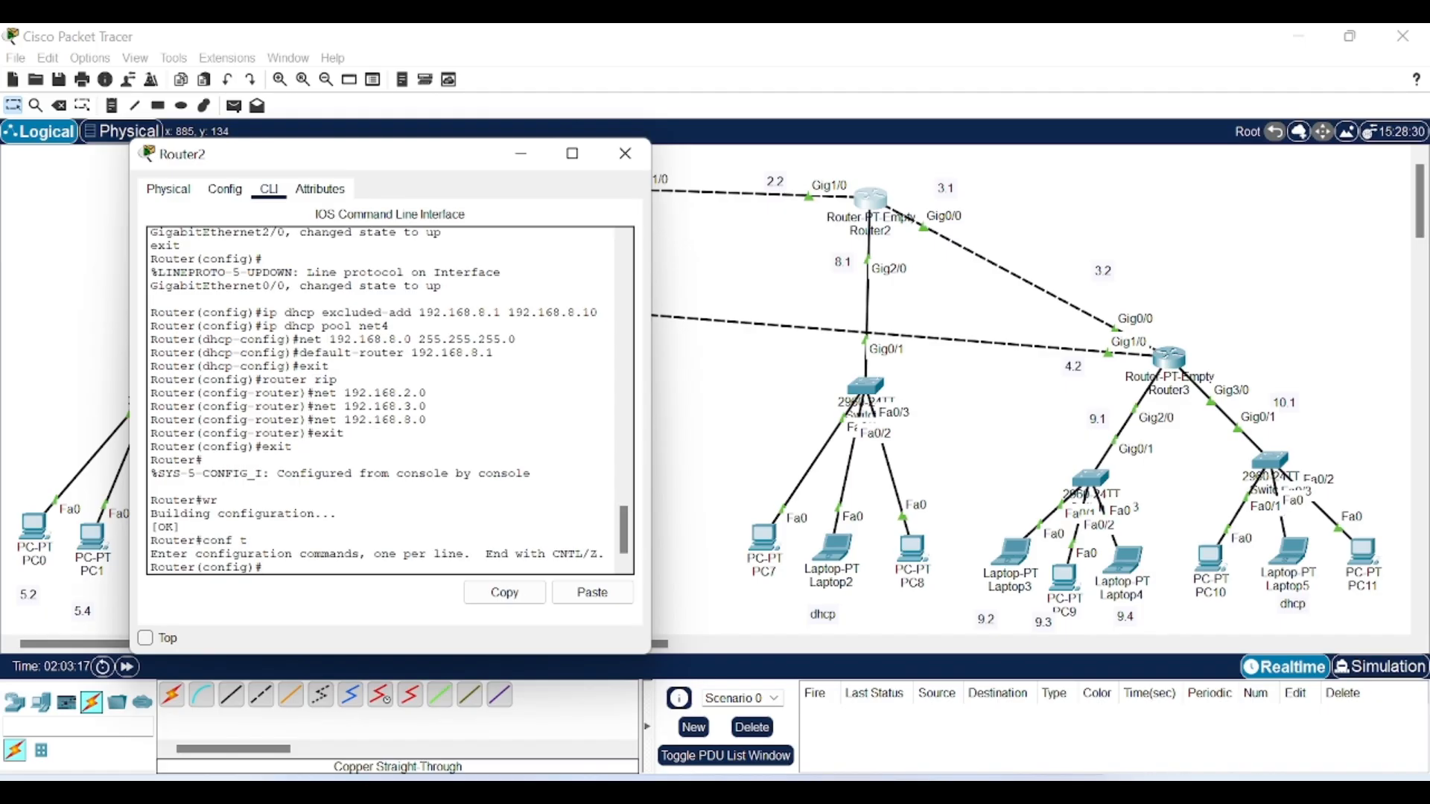
pyautogui.write('router rip')
pyautogui.press('Return')
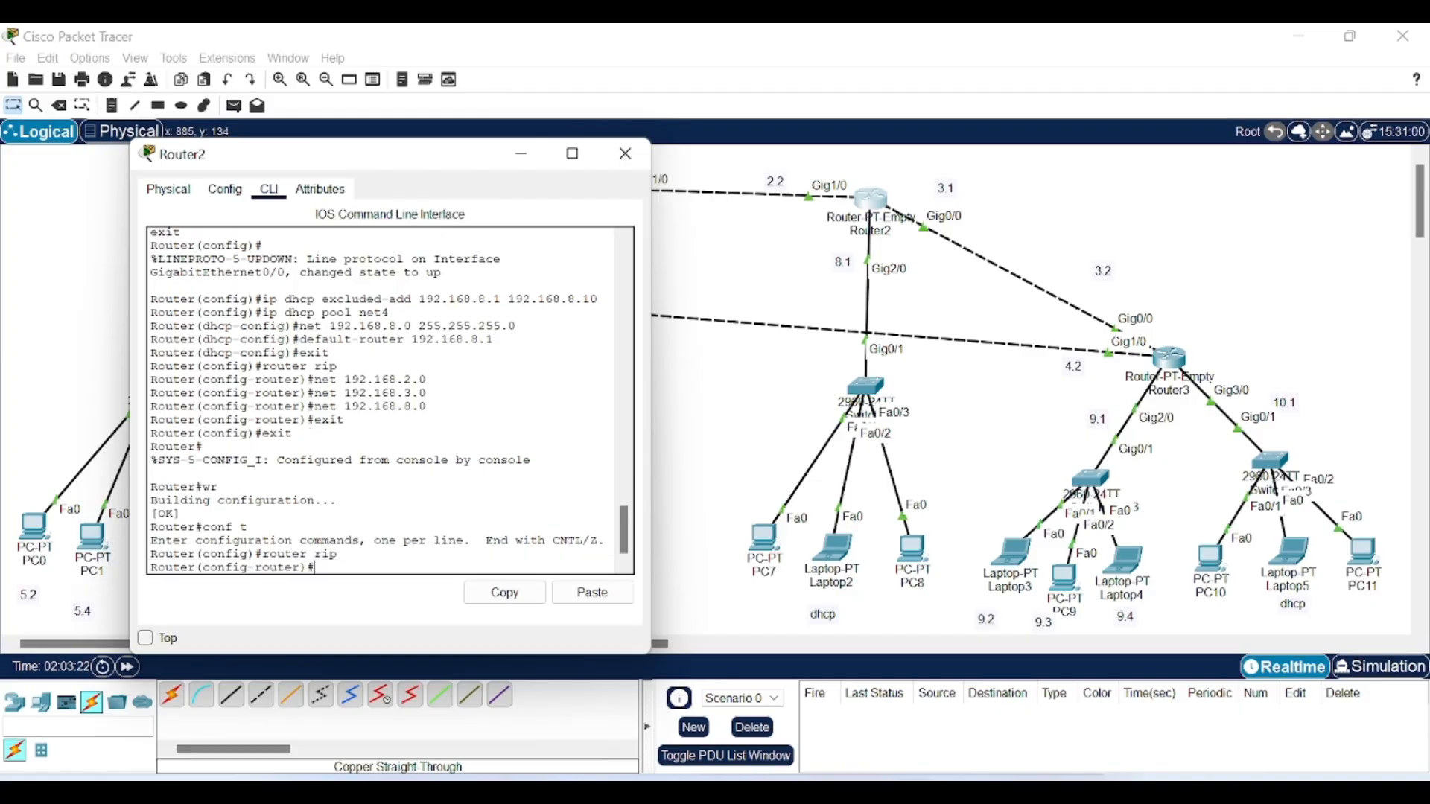
pyautogui.write('version 2')
pyautogui.press('Return')
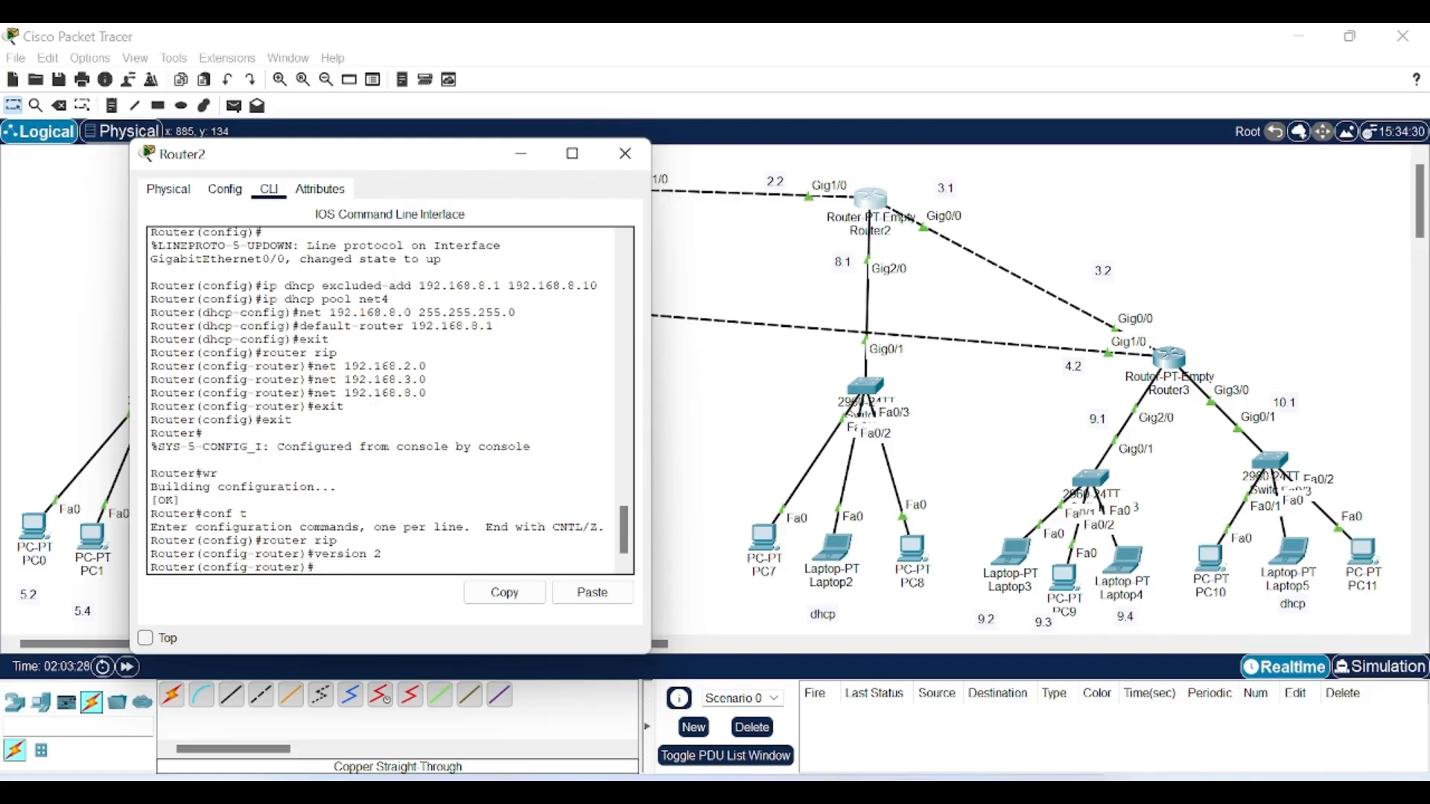
# Step: Add networks 192.168.2.0, 192.168.3.0 and 192.168.8.0 to Router2's RIP configuration, reusing the copied "net 192.168." prefix
pyautogui.click(595, 604)
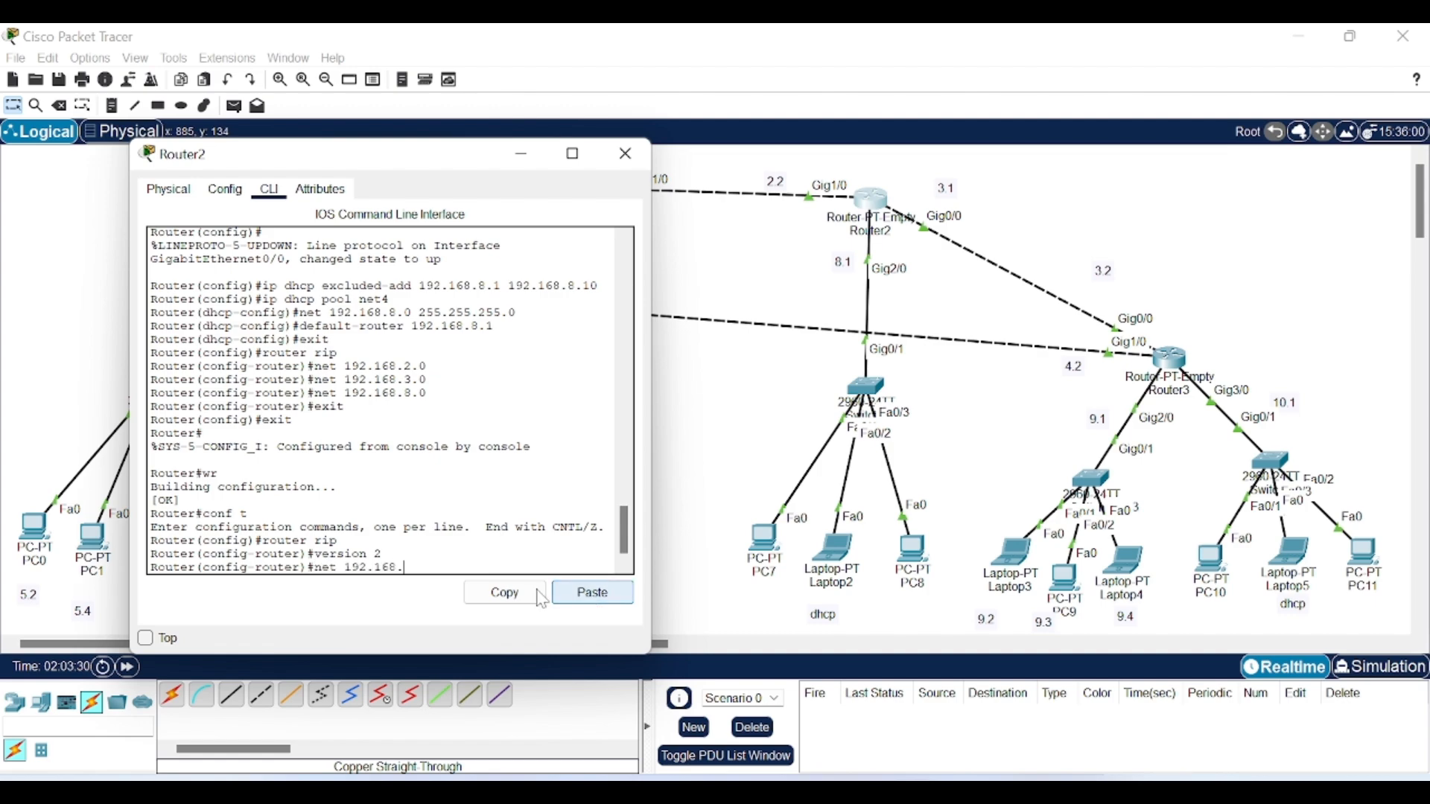
pyautogui.write('2')
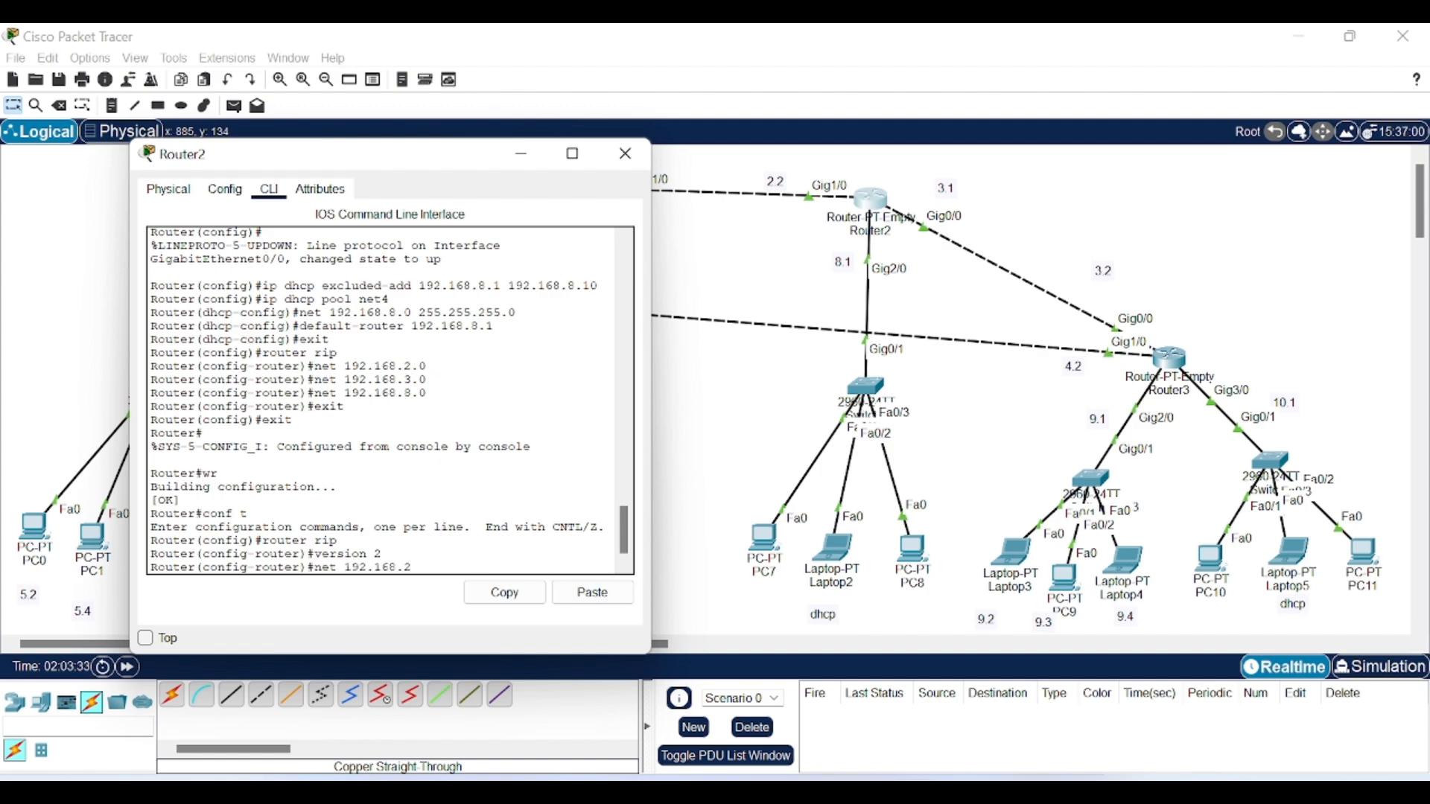
pyautogui.write('.0')
pyautogui.press('Return')
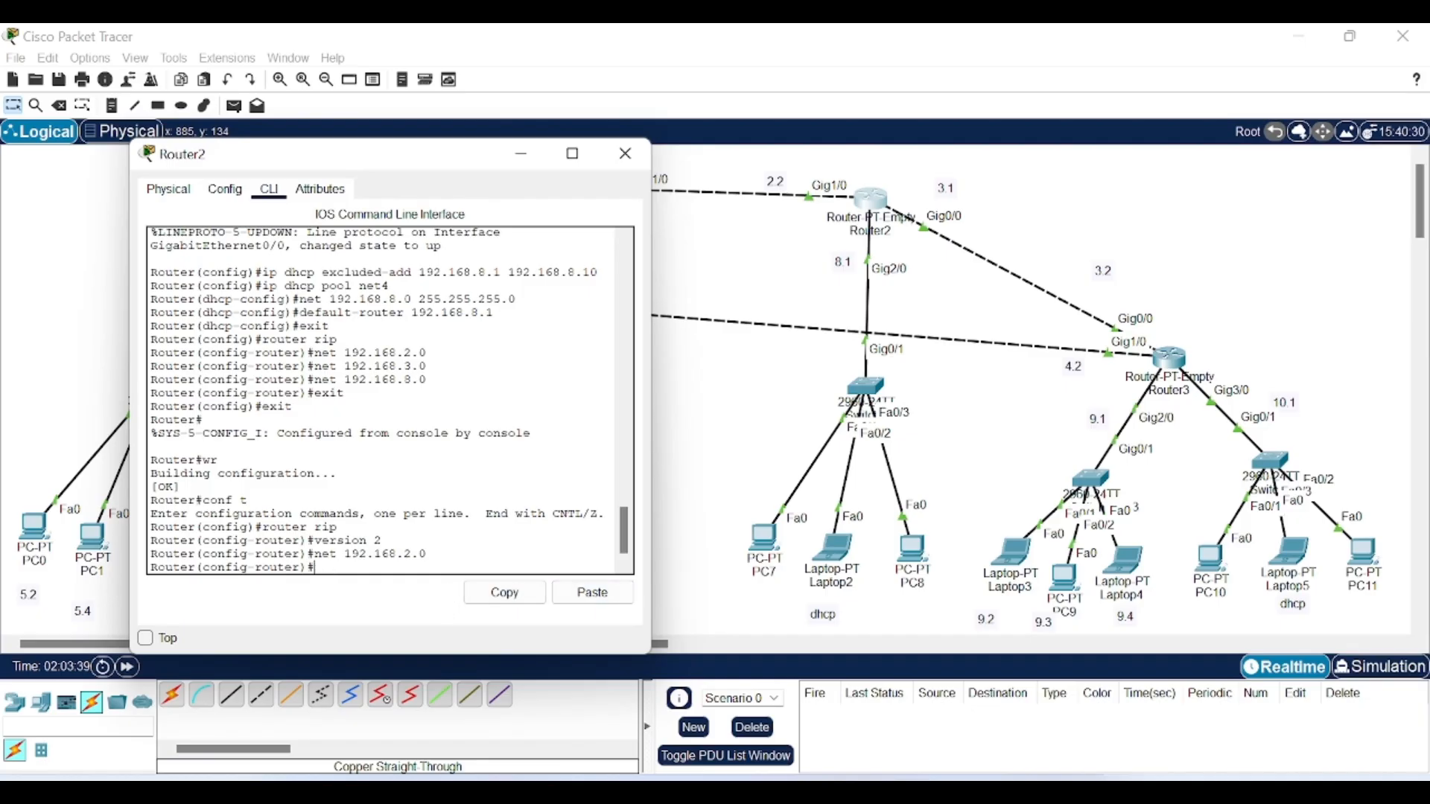
pyautogui.click(615, 594)
pyautogui.write('3.0')
pyautogui.press('Return')
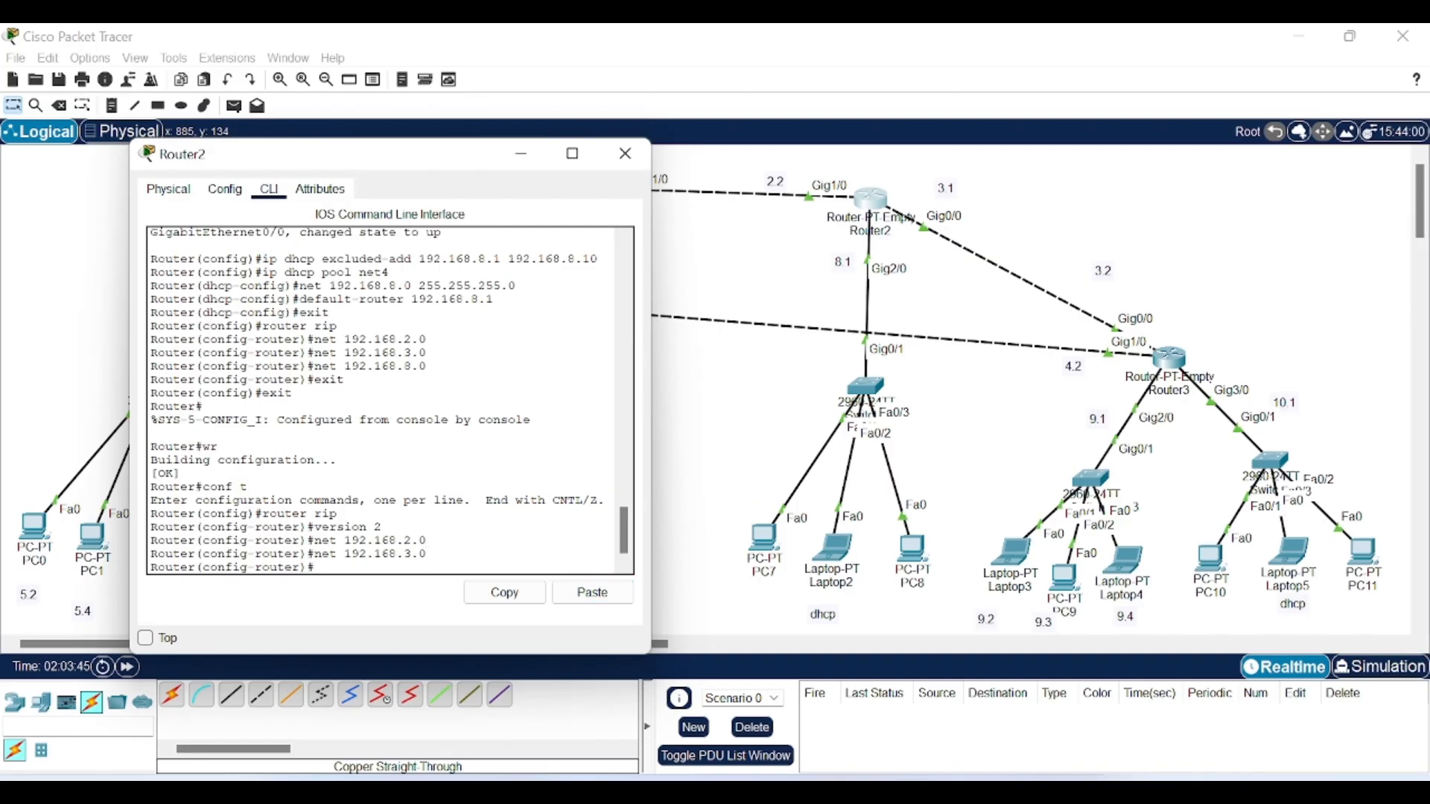
pyautogui.click(587, 592)
pyautogui.press('Return')
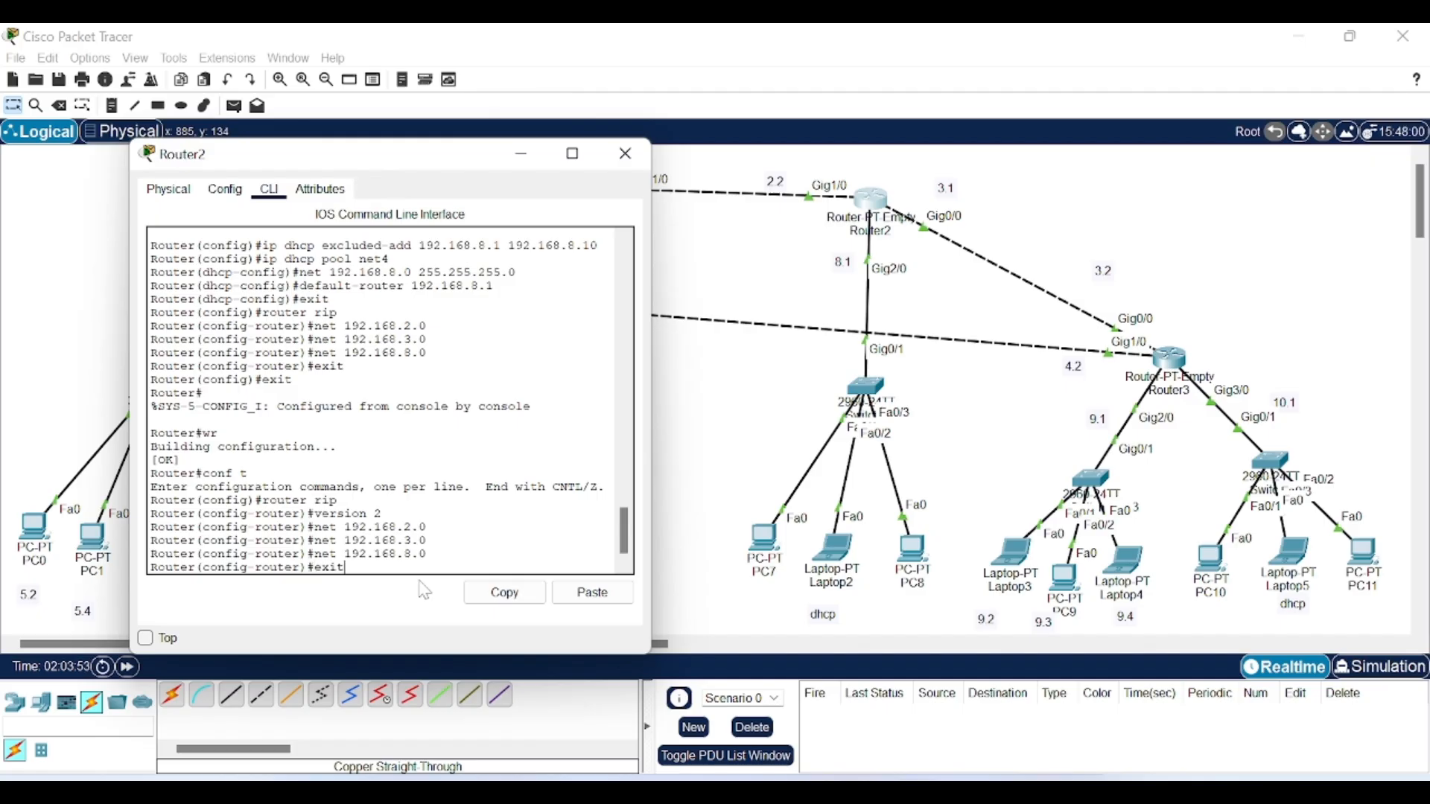
# Step: Exit Router2's configuration modes, log out of its console session and put its window away
pyautogui.press('Return')
pyautogui.write('exit')
pyautogui.press('Return')
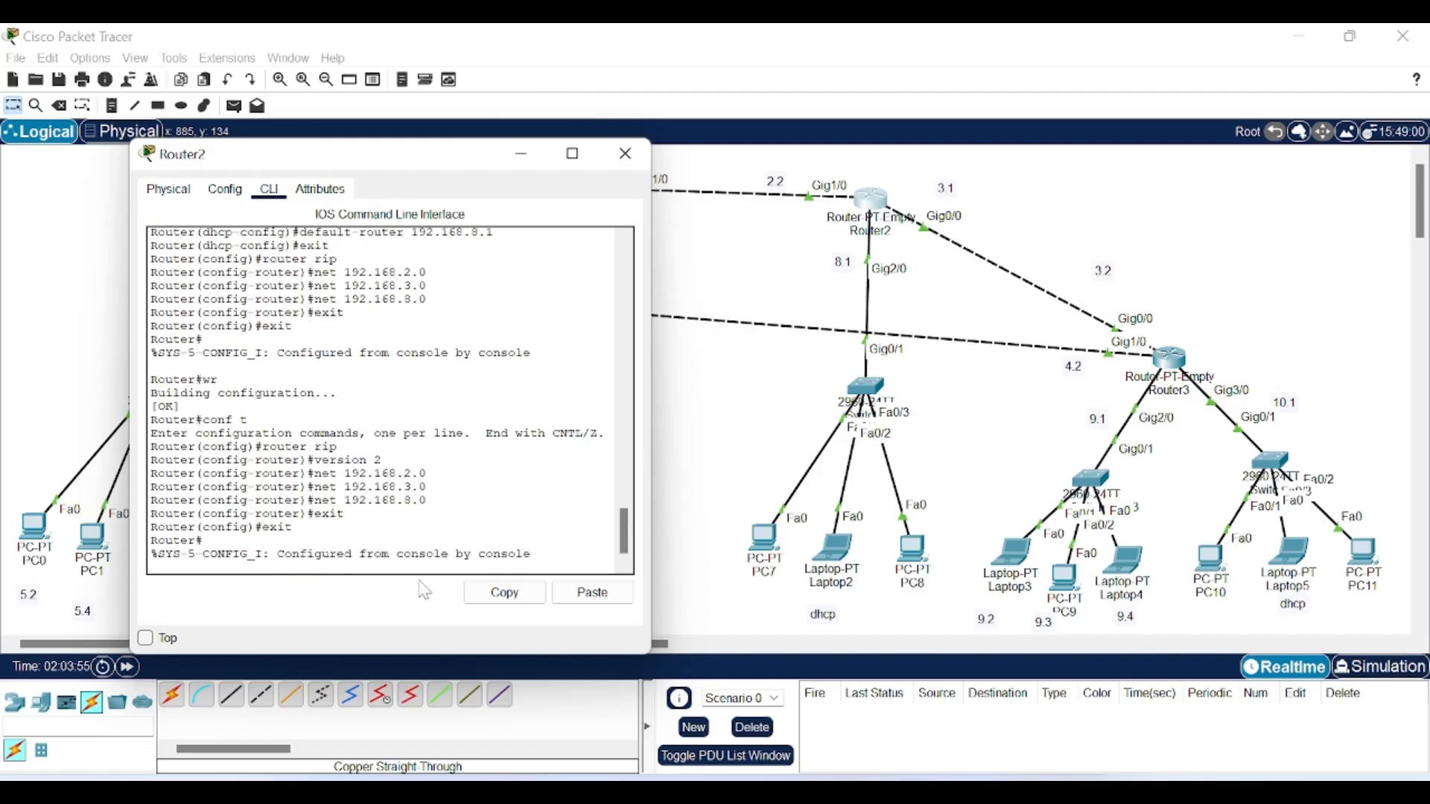
pyautogui.press('Return')
pyautogui.write('exit')
pyautogui.press('Return')
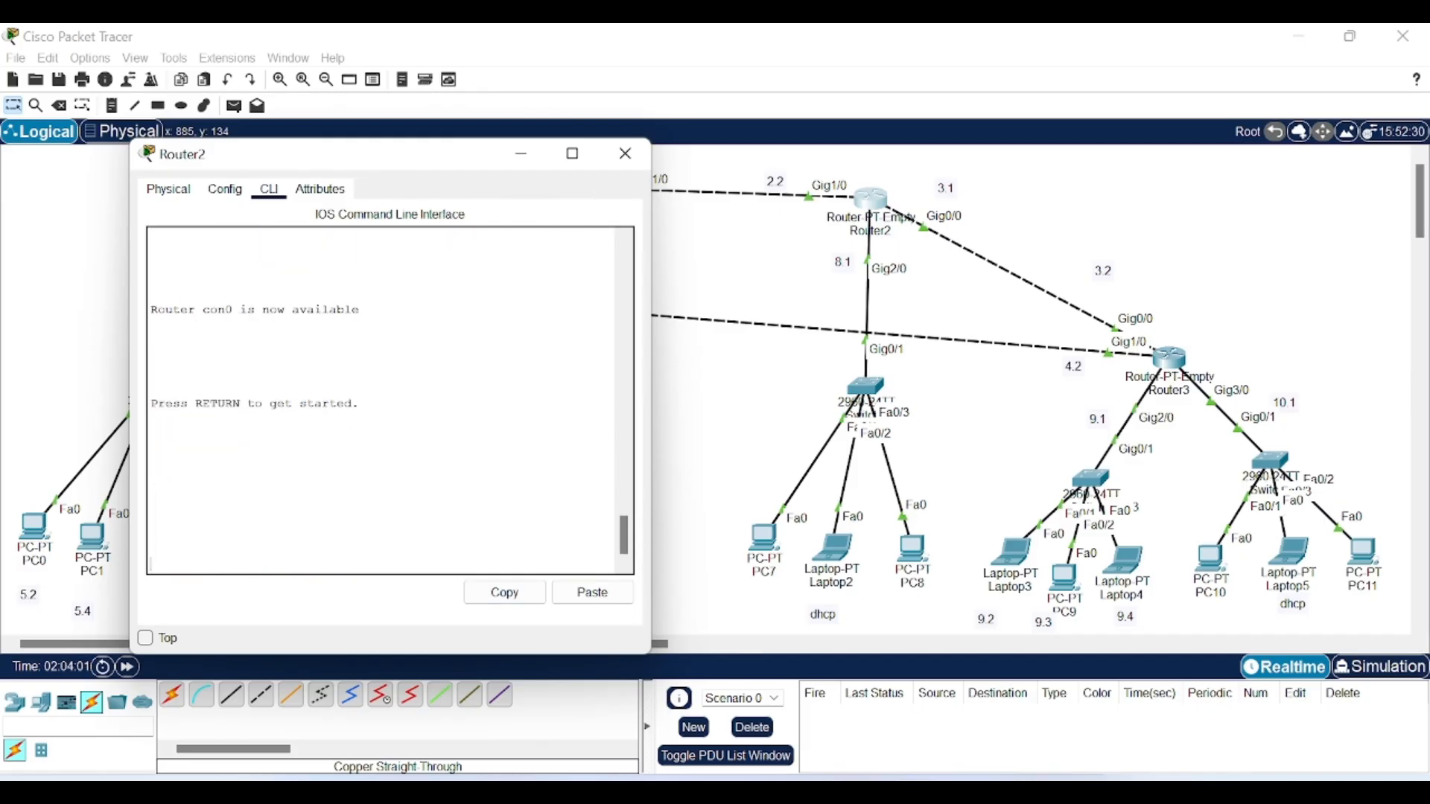
pyautogui.click(523, 154)
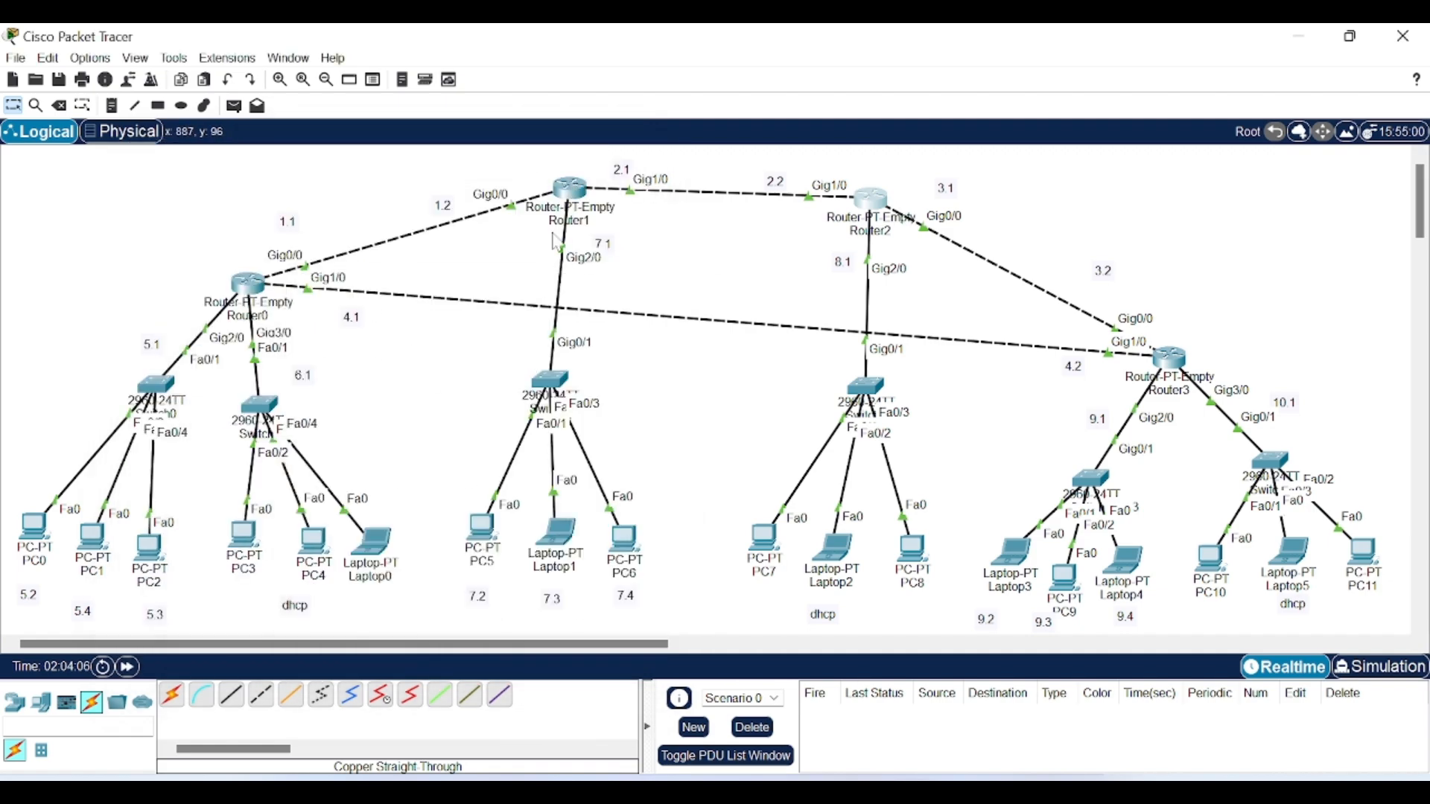
# Step: Check the RIP version and network commands already entered in Router1's command line
pyautogui.click(572, 193)
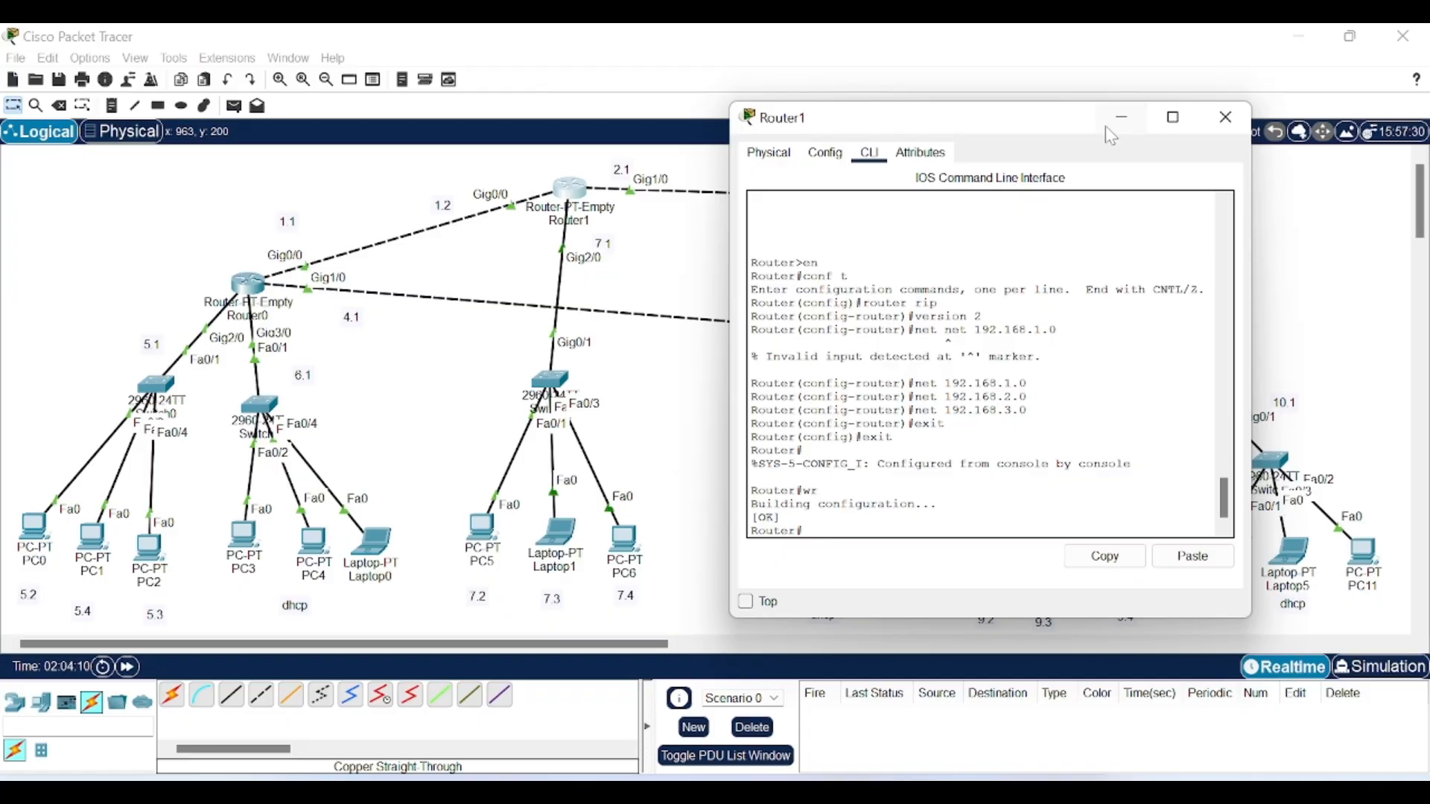
pyautogui.click(1122, 118)
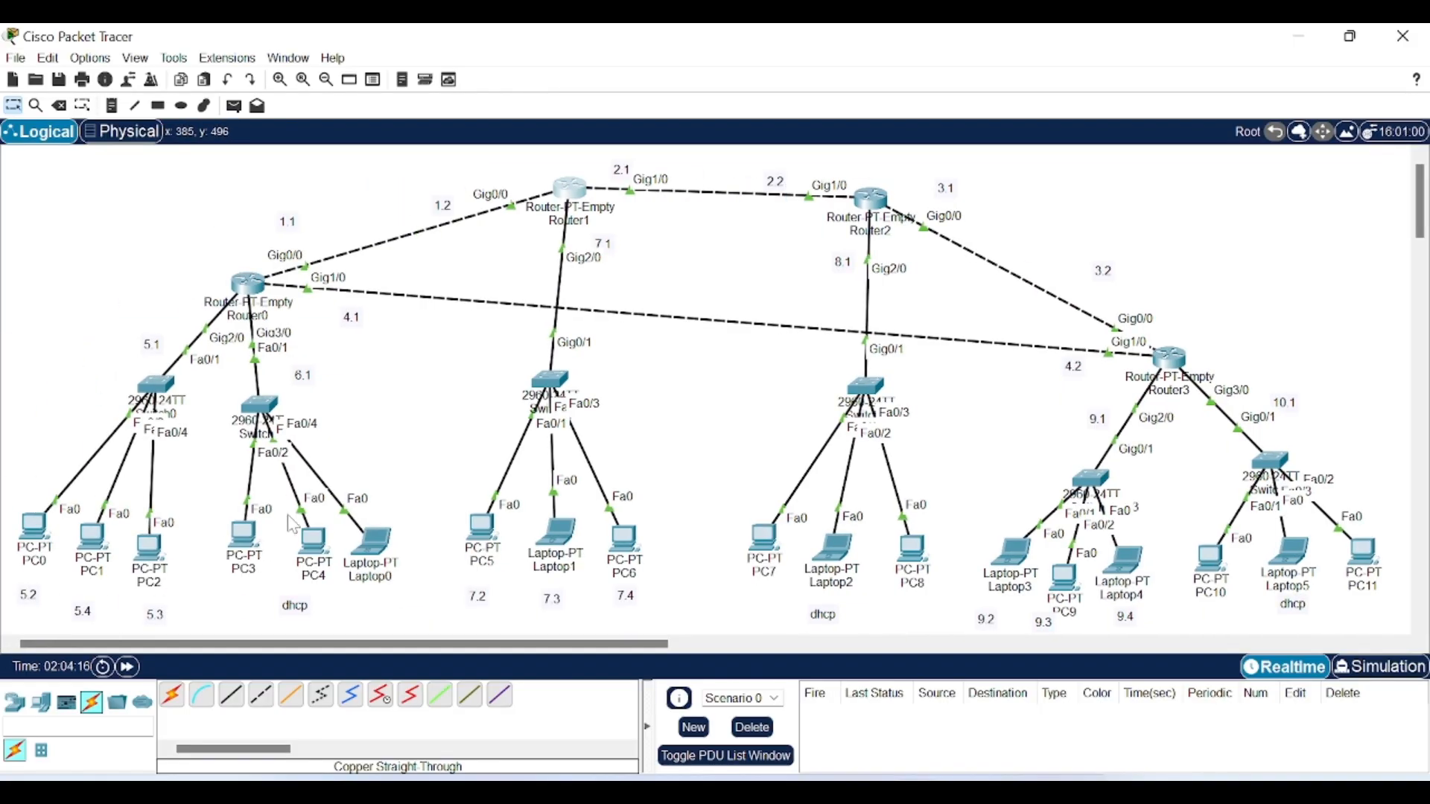
# Step: Give PC0 the static IPv4 address 192.168.5.2 with mask 255.255.255.0, using the copied "192.168.5." prefix for its default gateway
pyautogui.click(36, 530)
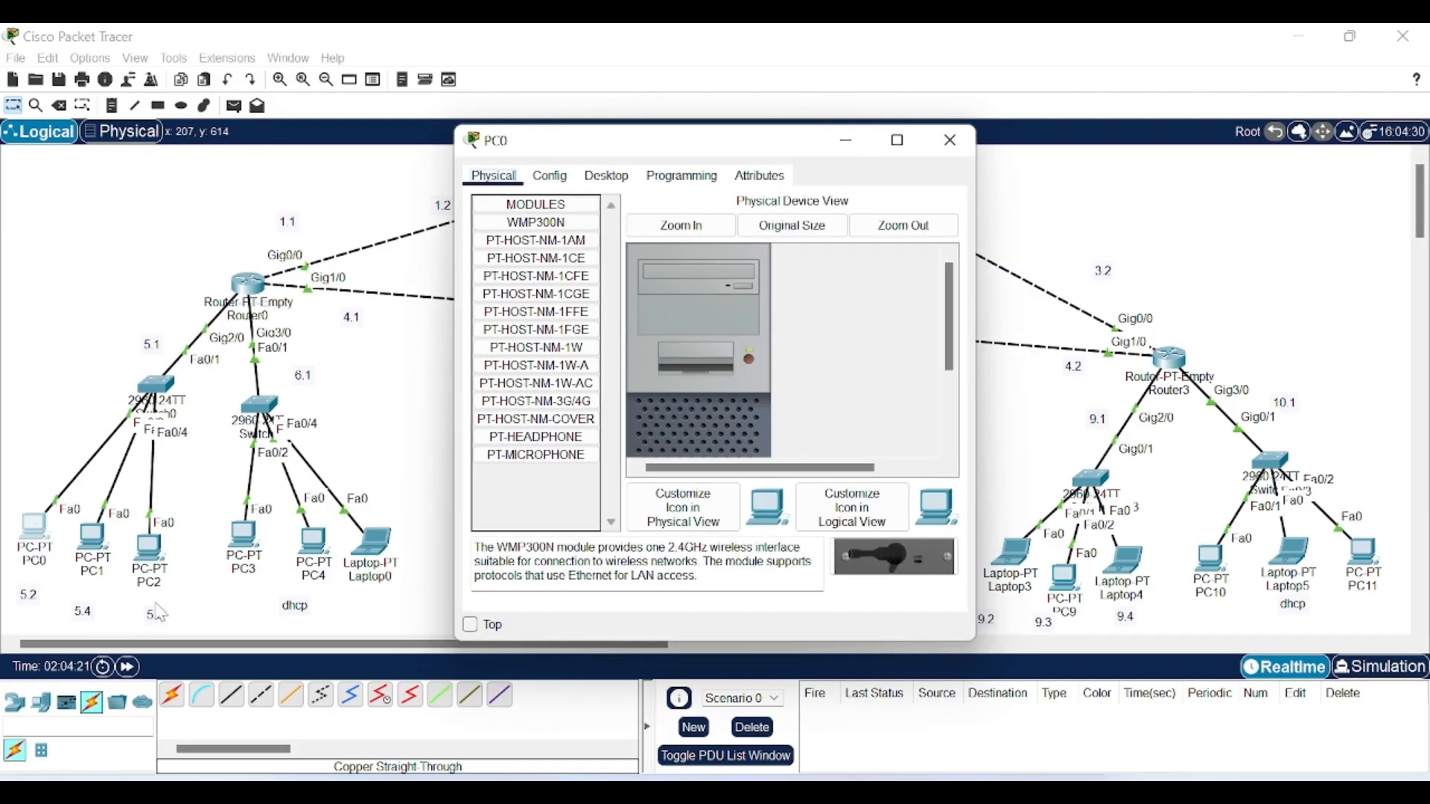
pyautogui.click(608, 181)
pyautogui.click(484, 262)
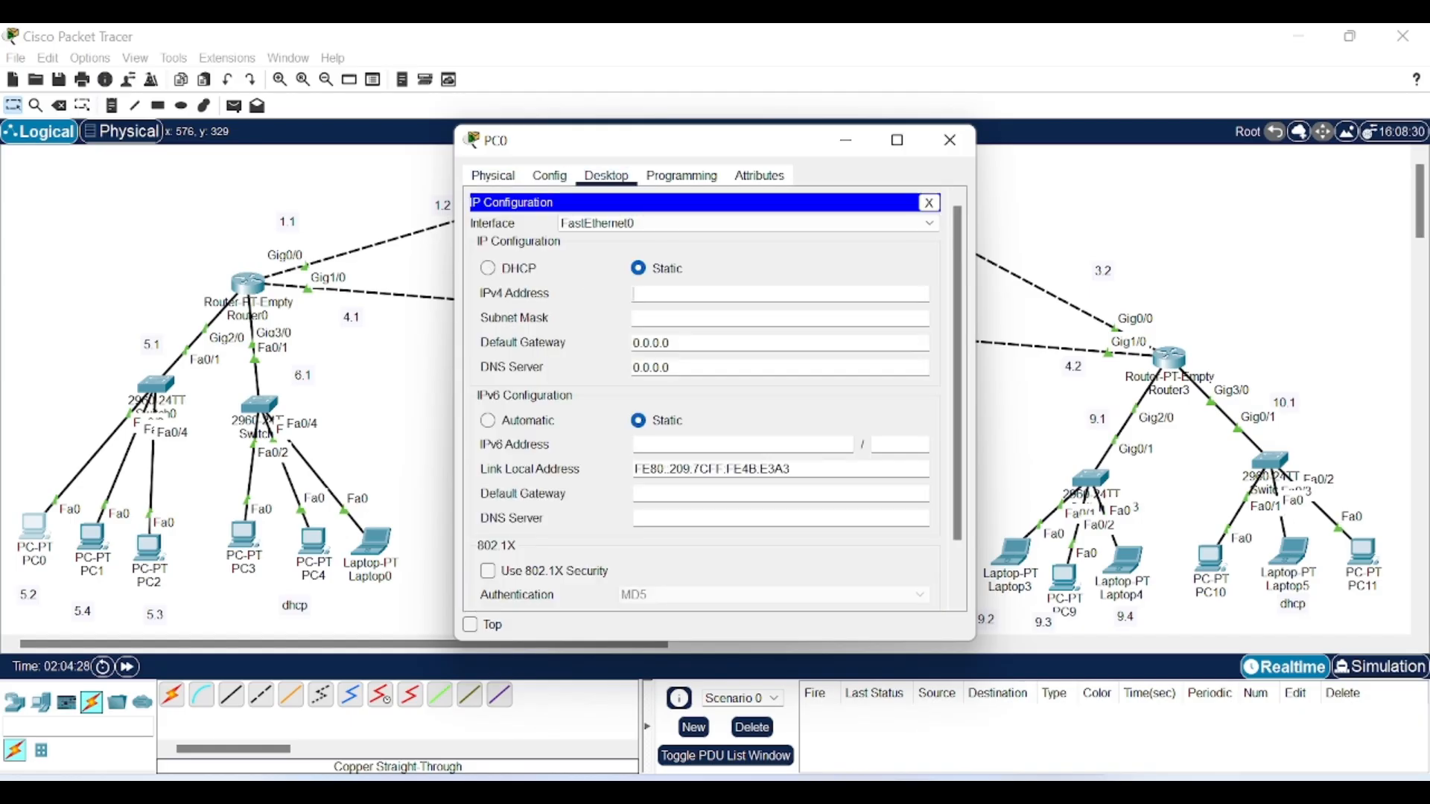
pyautogui.write('192.1')
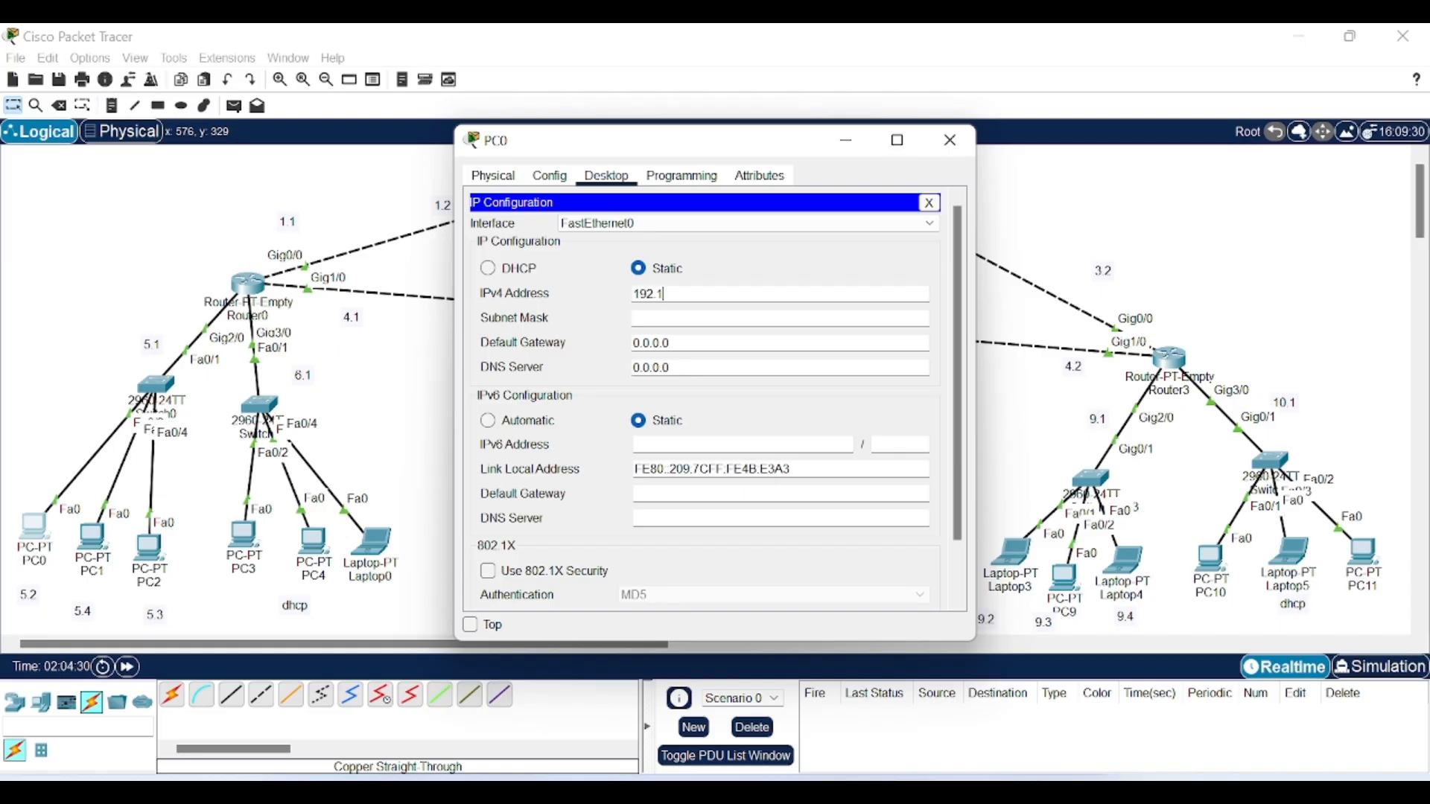
pyautogui.write('68.5.2')
pyautogui.moveTo(686, 294); pyautogui.dragTo(632, 293)
pyautogui.hotkey('ctrl', 'c')
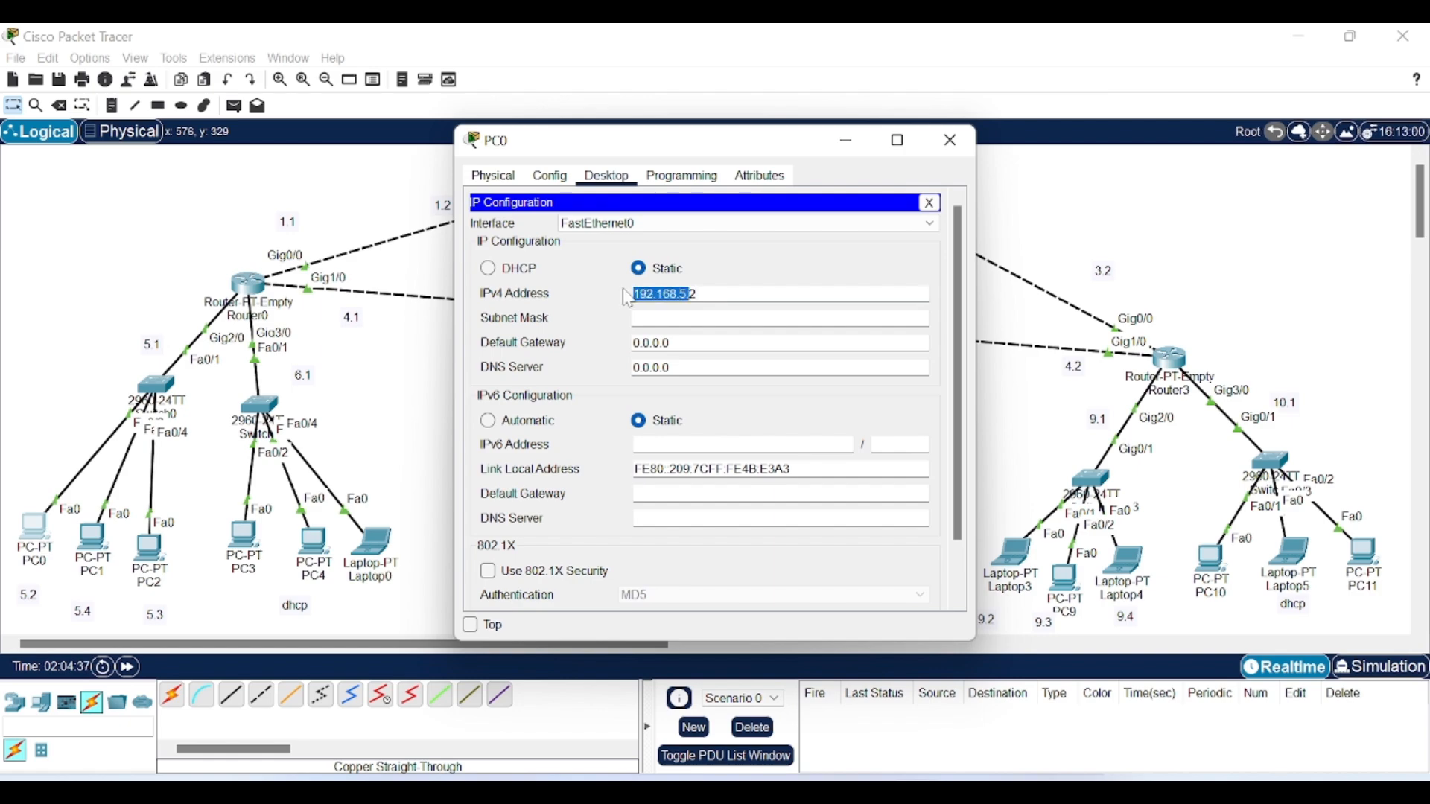
pyautogui.press('Tab')
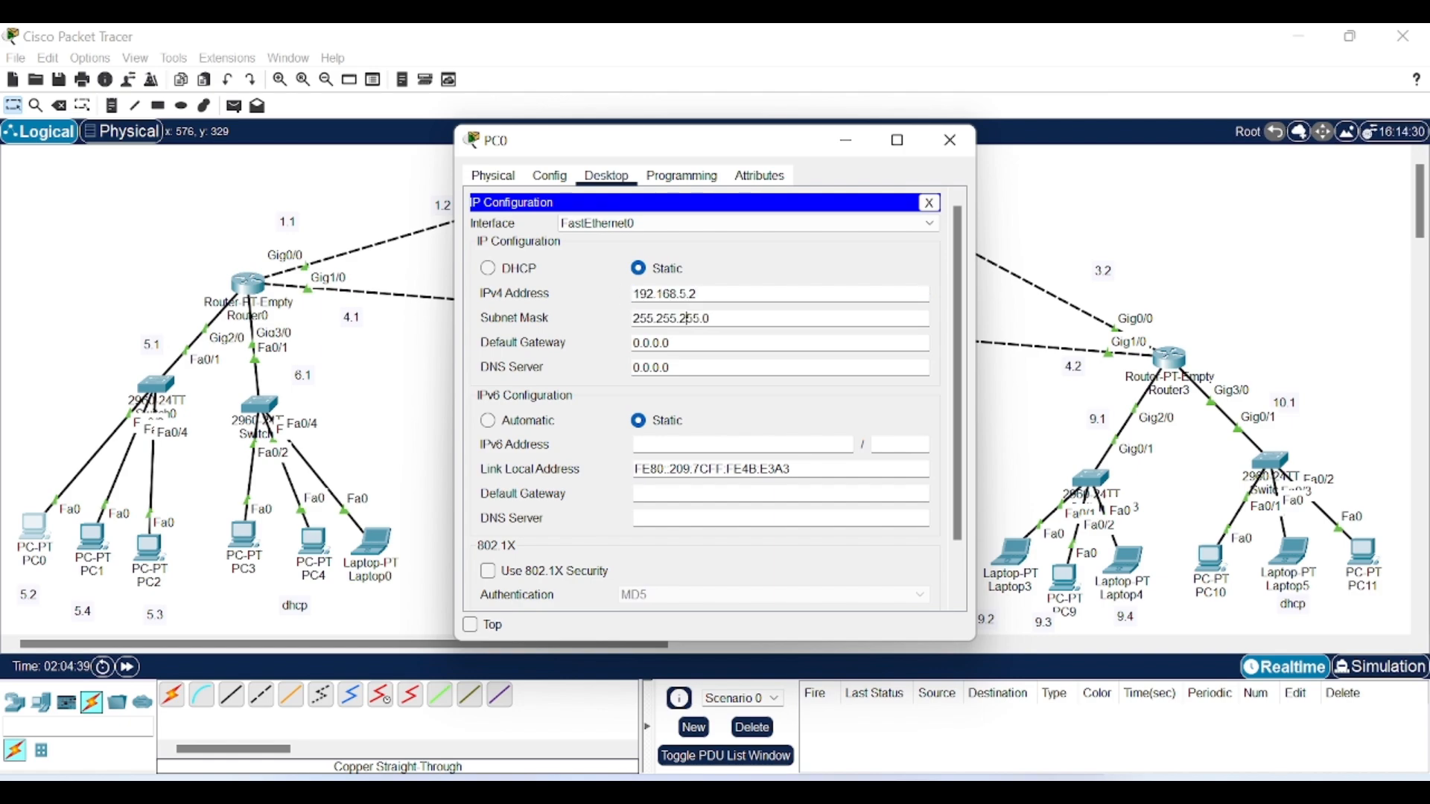
pyautogui.press('Tab')
pyautogui.hotkey('ctrl', 'v')
pyautogui.click(849, 149)
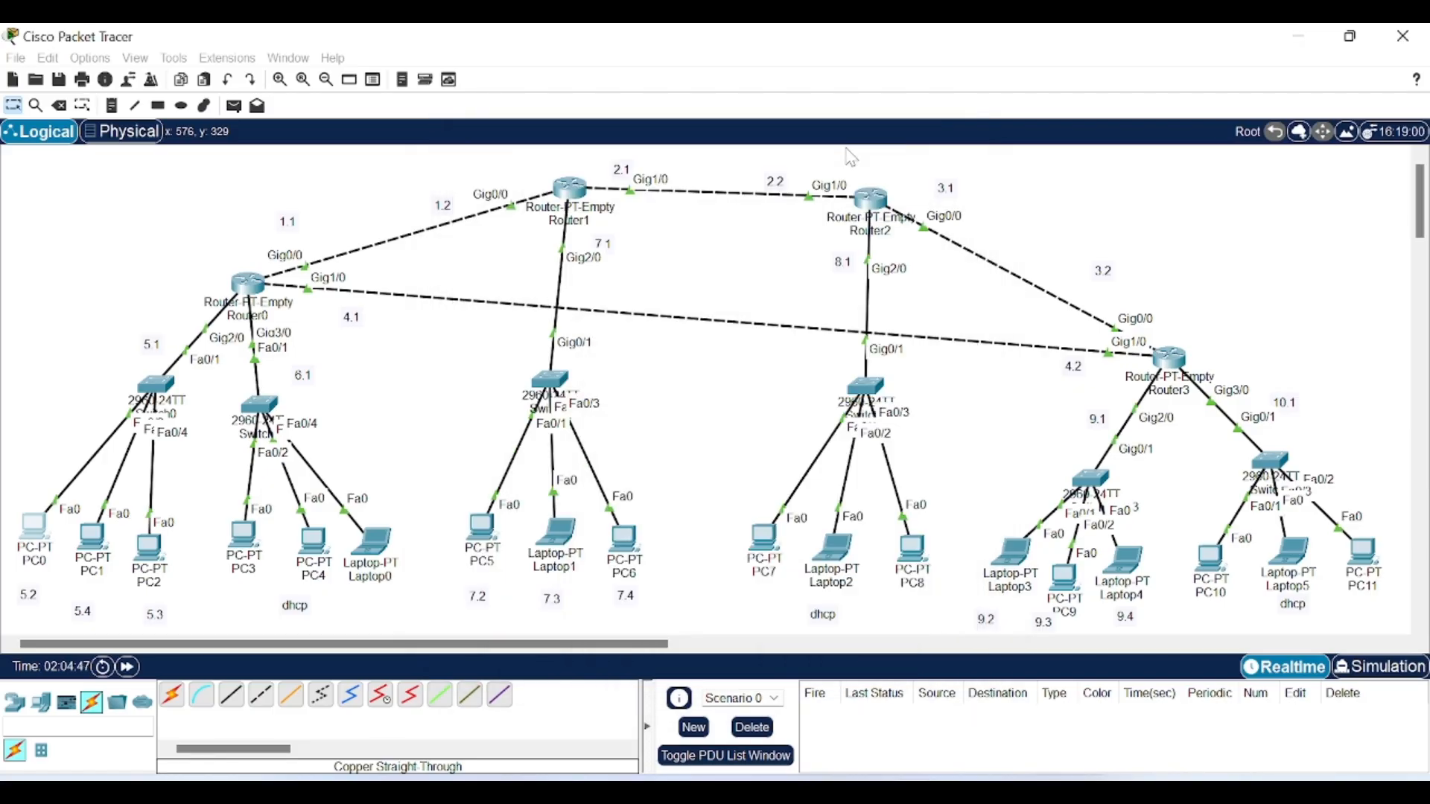
# Step: Give PC1 the static IPv4 address 192.168.5.3, subnet mask 255.255.255.0 and default gateway 192.168.5.1
pyautogui.click(93, 549)
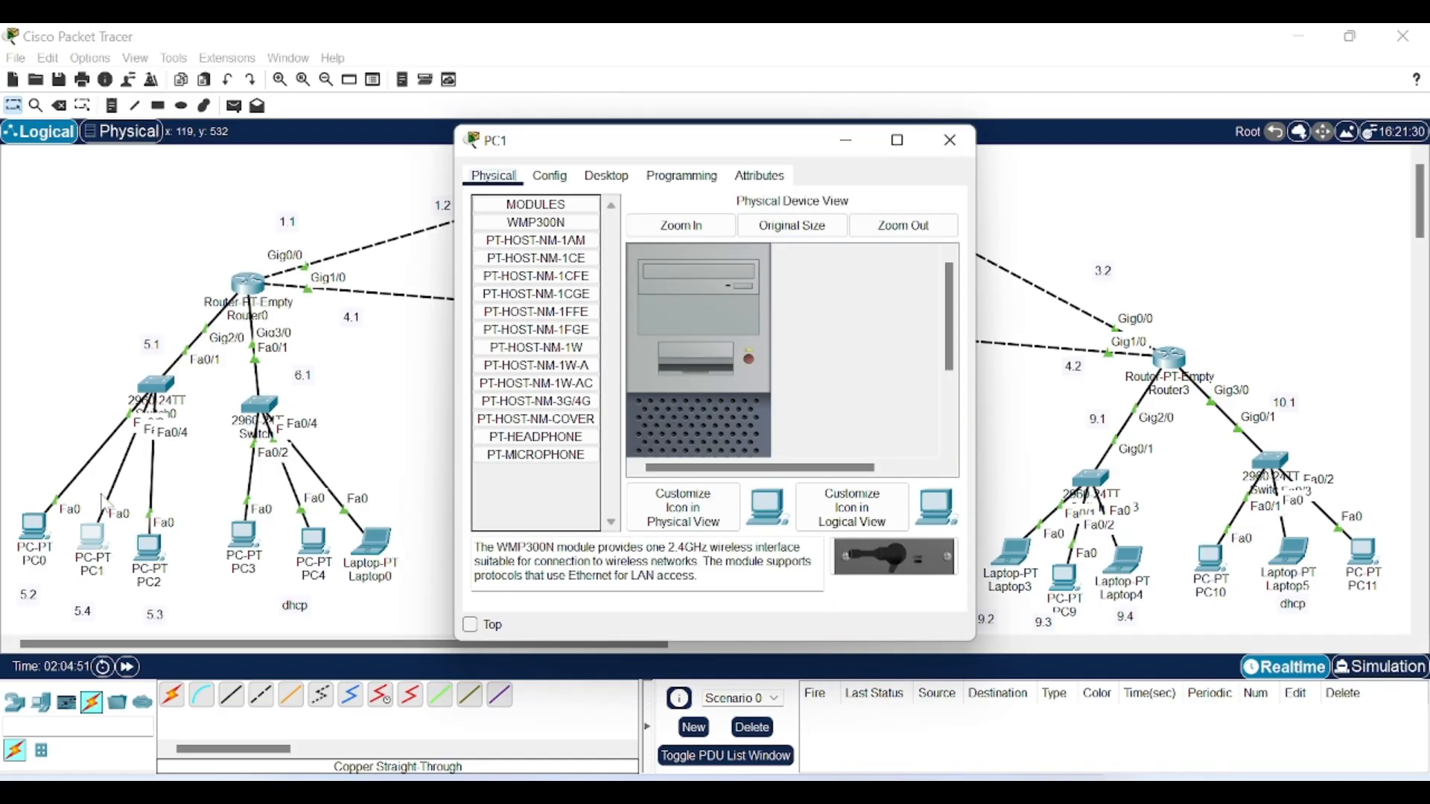
pyautogui.click(551, 177)
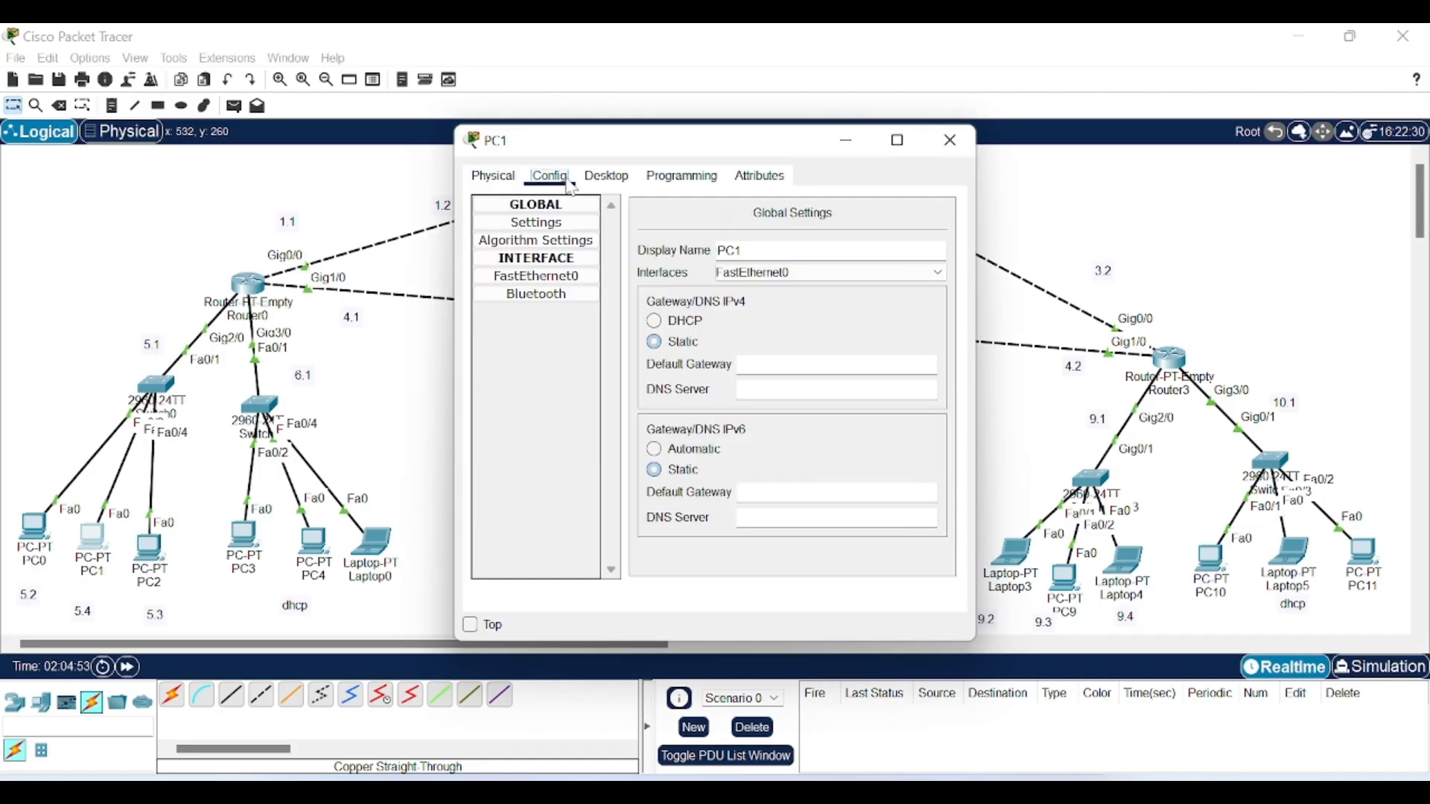
pyautogui.click(492, 179)
pyautogui.click(624, 183)
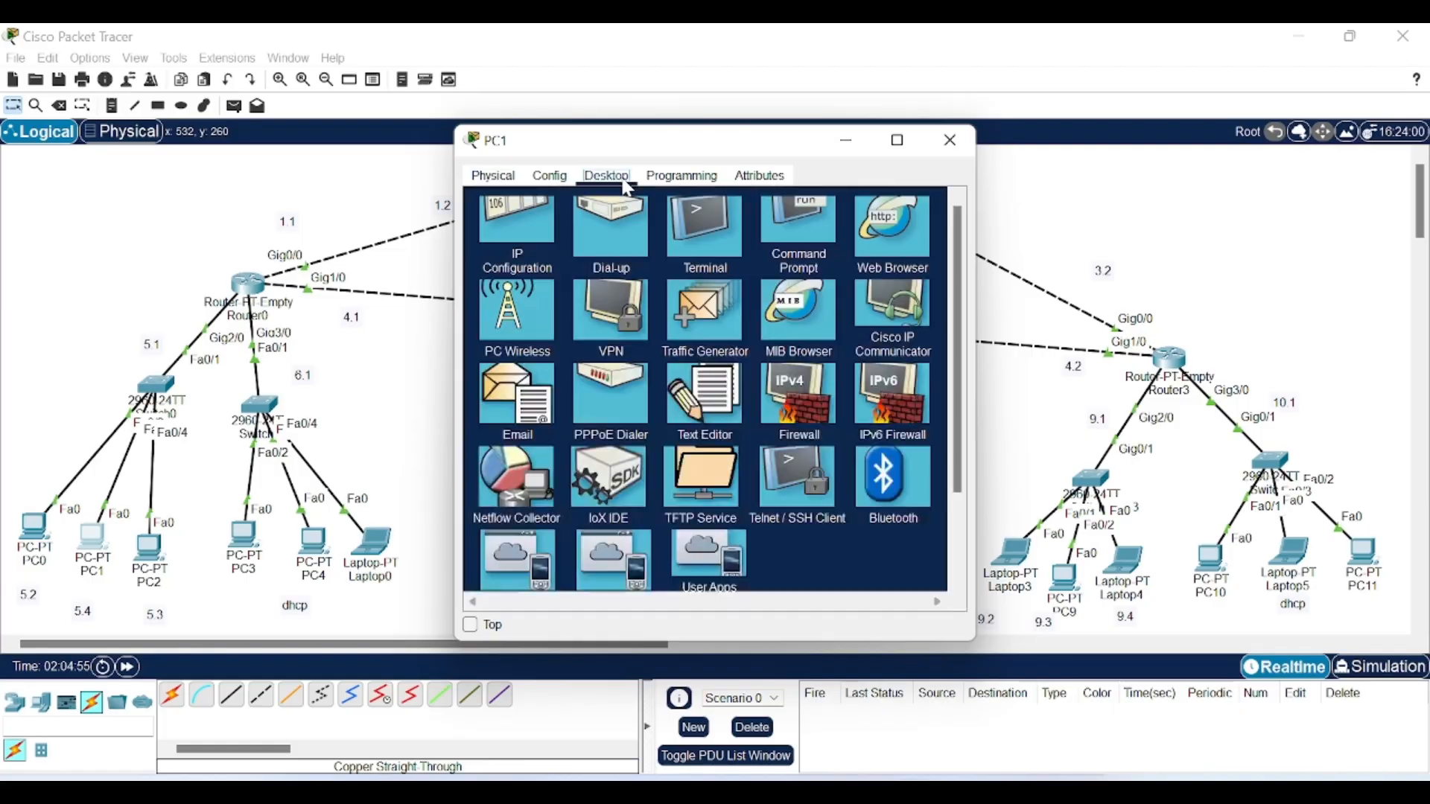
pyautogui.click(517, 248)
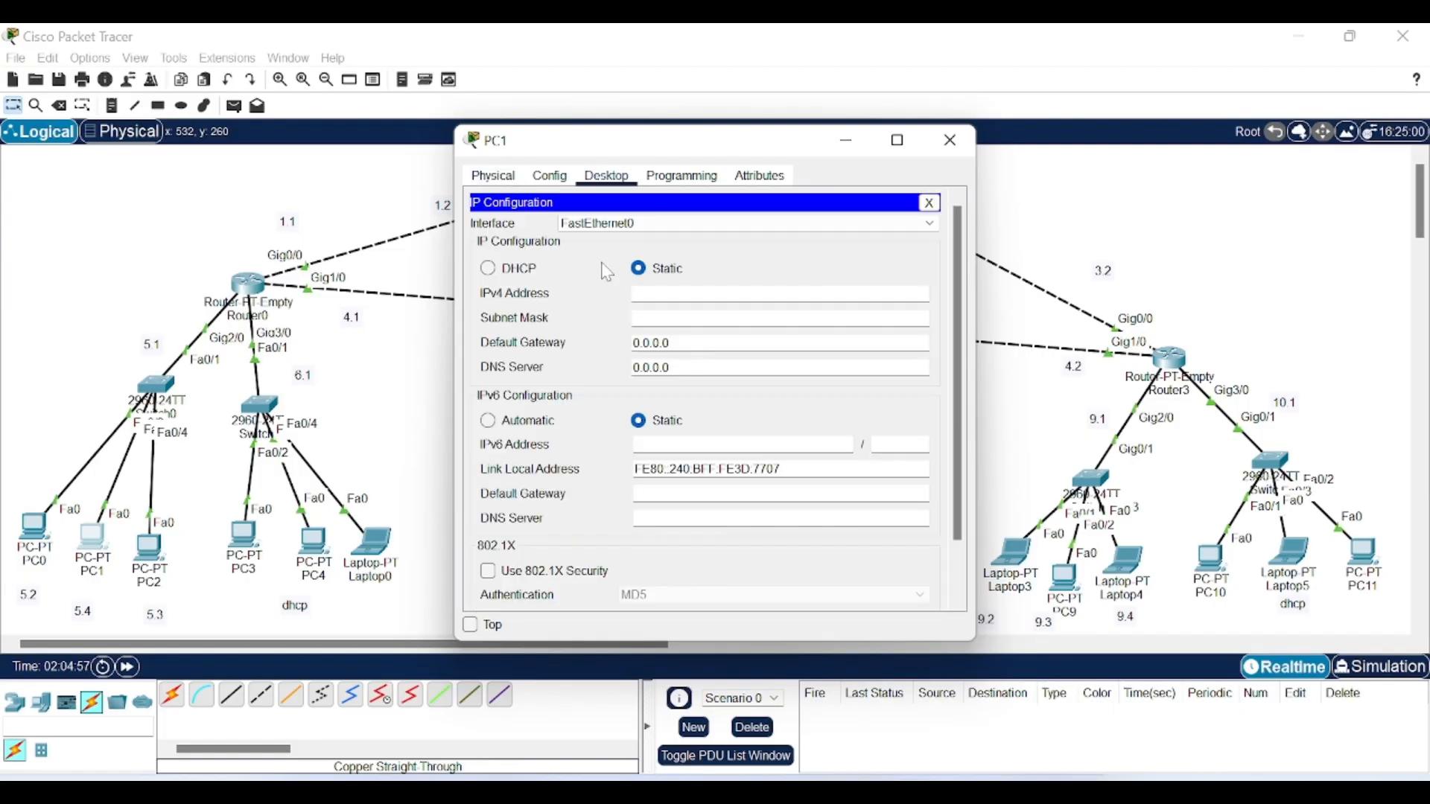
pyautogui.write('192.168.5.3')
pyautogui.press('Tab')
pyautogui.press('Tab')
pyautogui.write('192.168.5.')
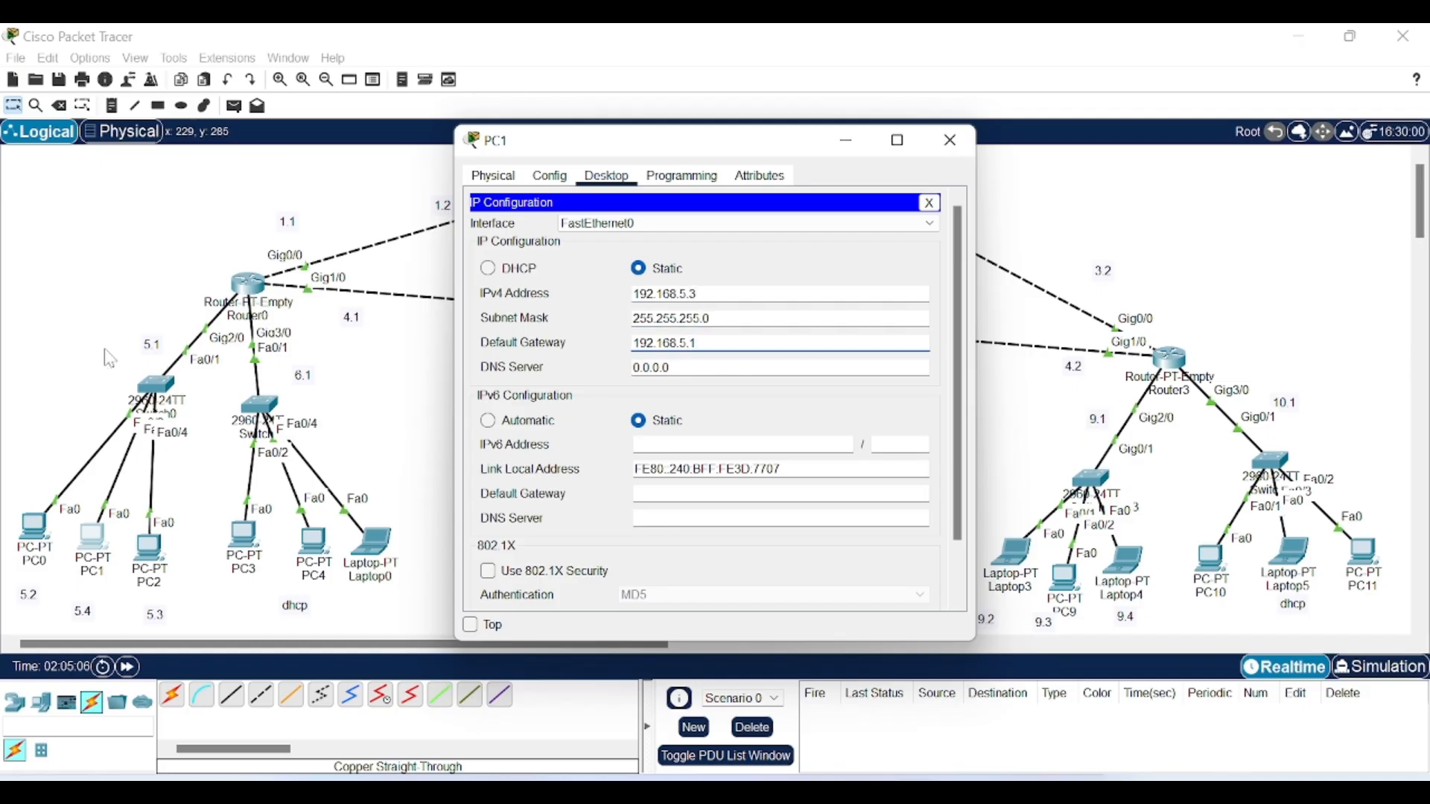
pyautogui.click(857, 140)
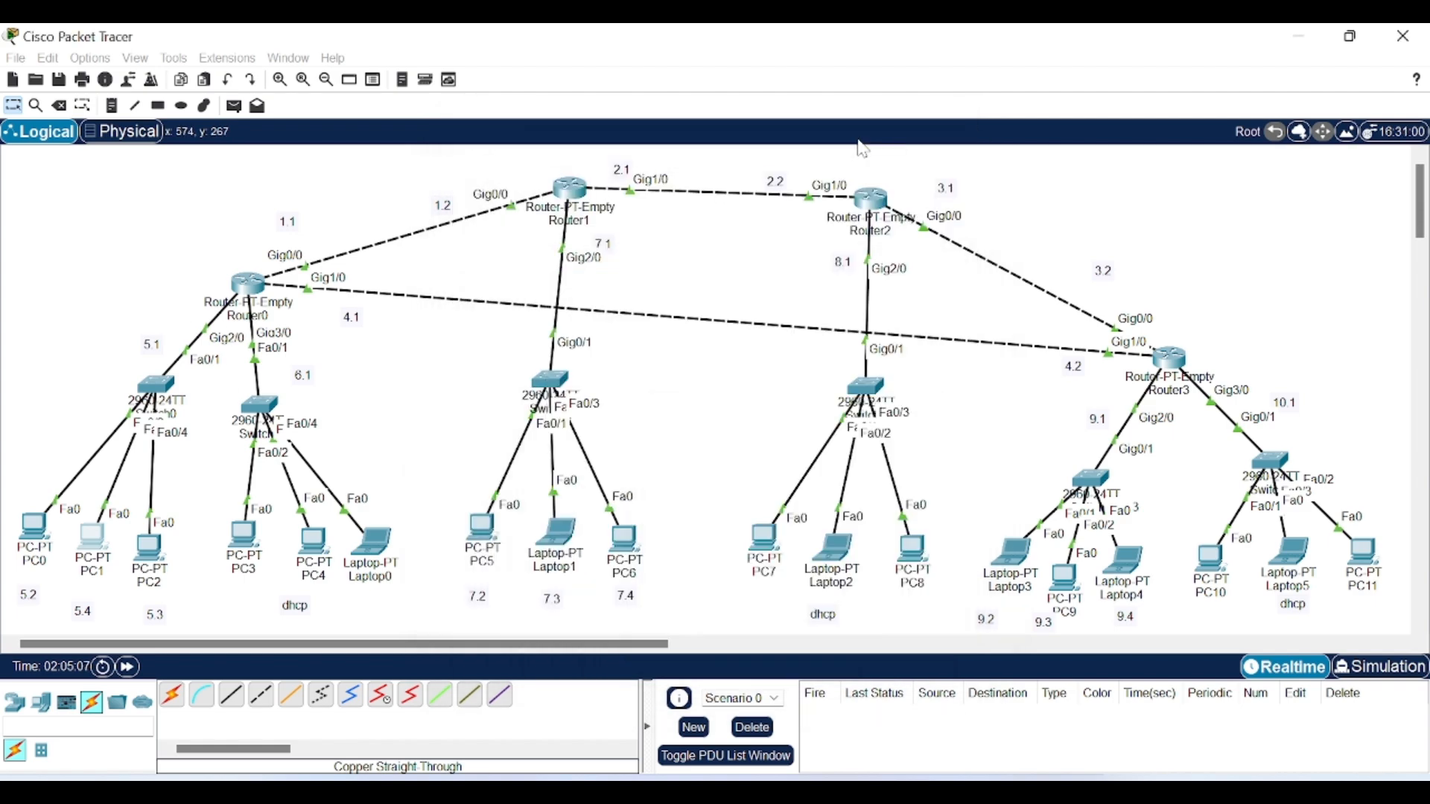
# Step: Give PC2 the static IPv4 address 192.168.5.4 with mask 255.255.255.0, and fill in its default gateway in the 192.168.5 network
pyautogui.click(147, 549)
pyautogui.click(614, 178)
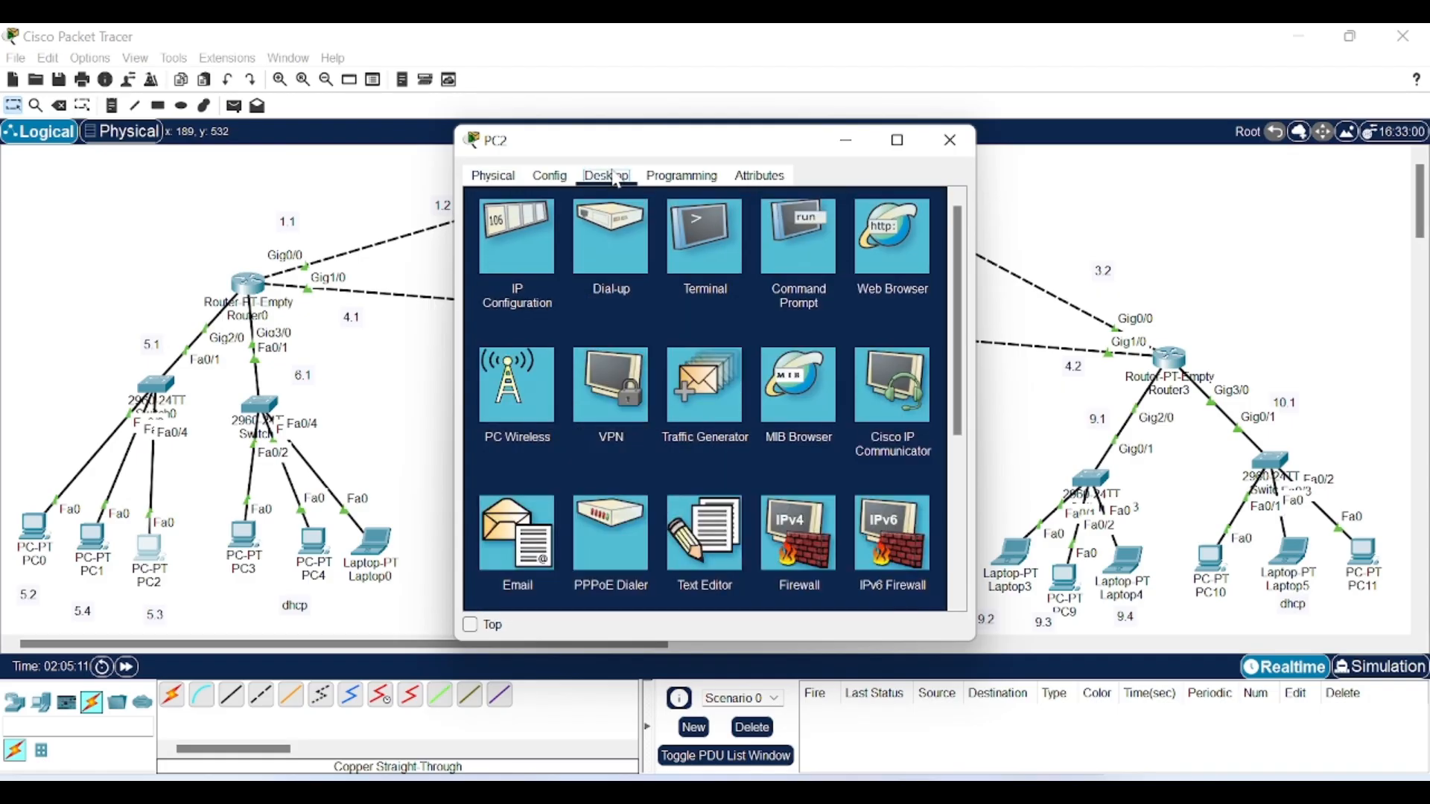
pyautogui.click(505, 252)
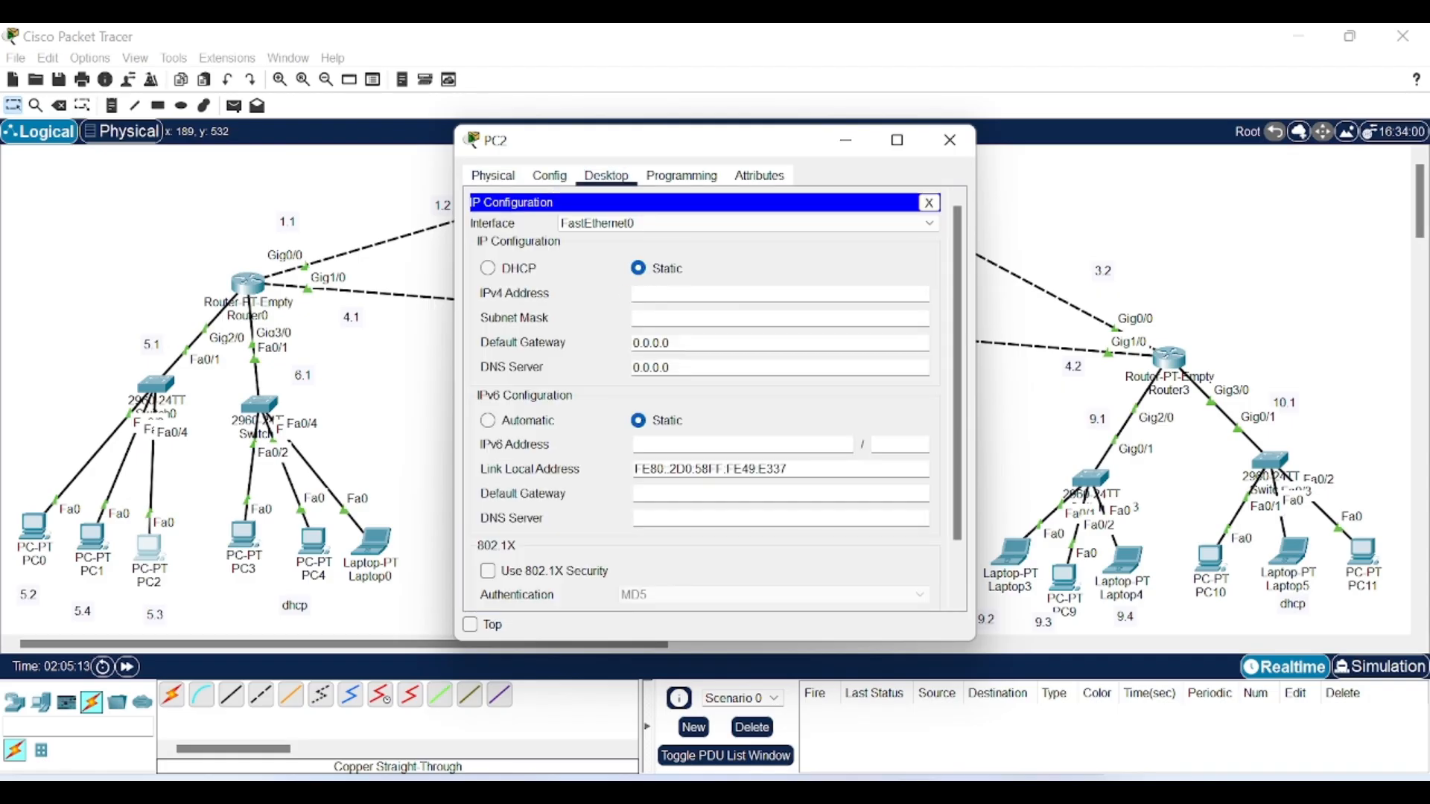
pyautogui.write('192.168.5.4')
pyautogui.press('Tab')
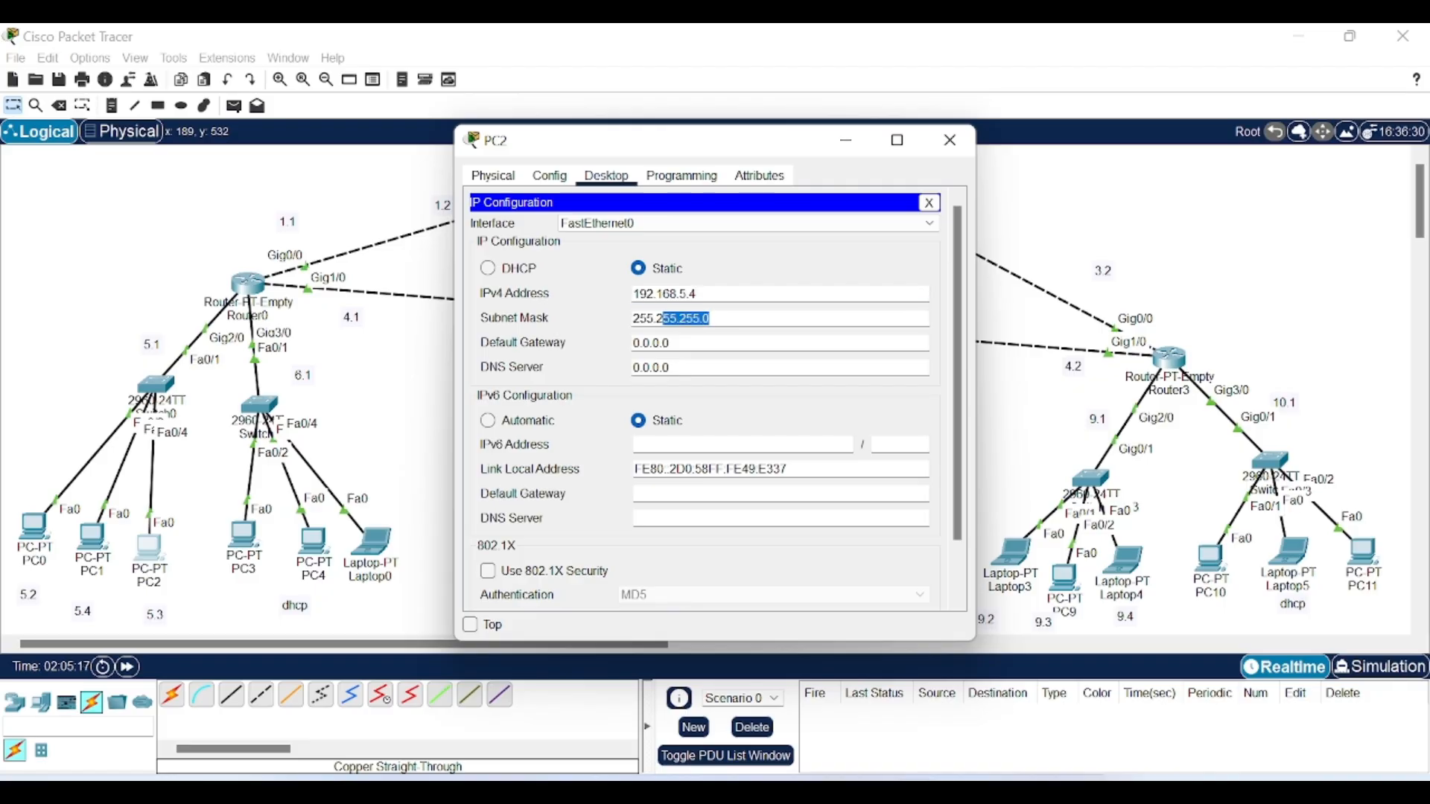
pyautogui.press('Tab')
pyautogui.write('192.168.5.')
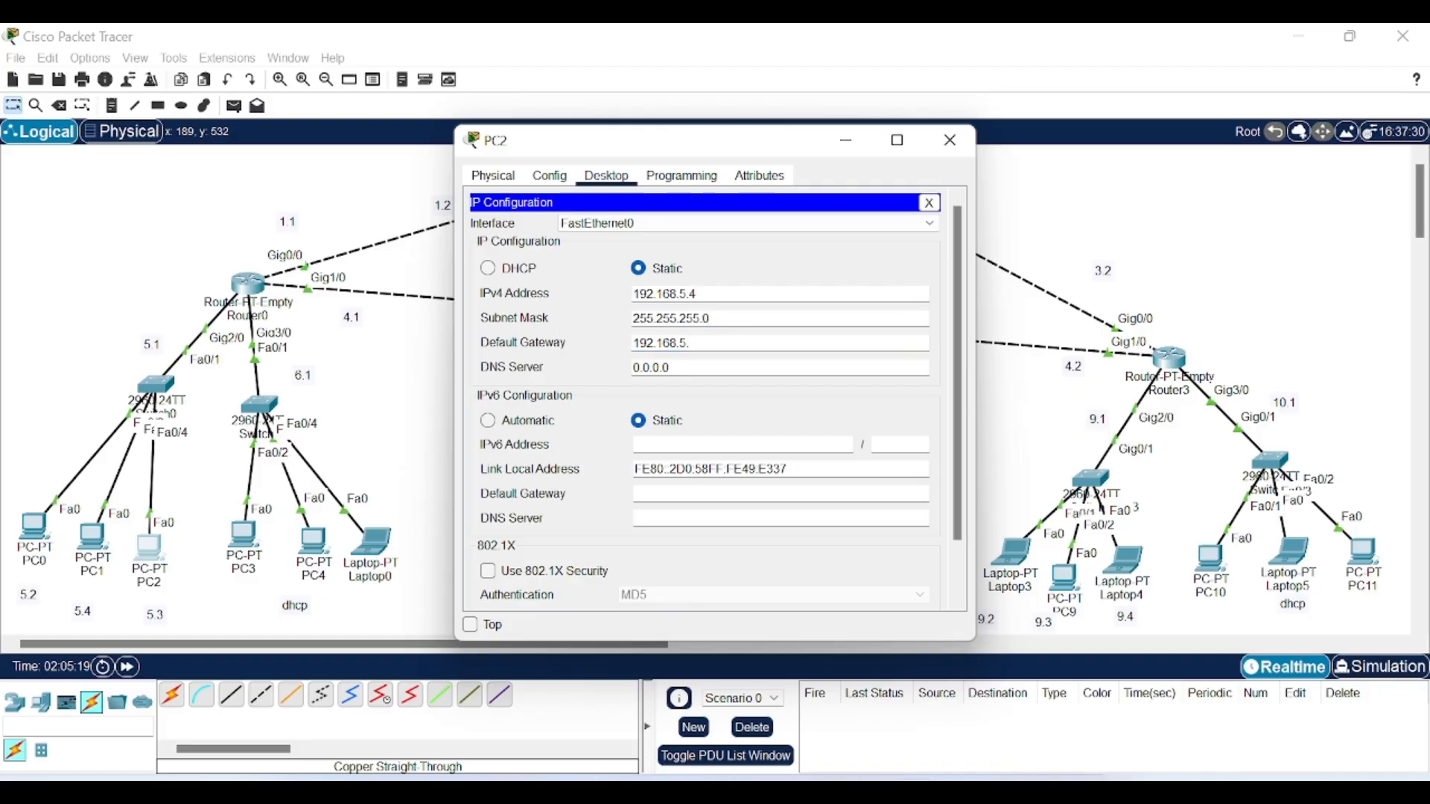
pyautogui.click(847, 142)
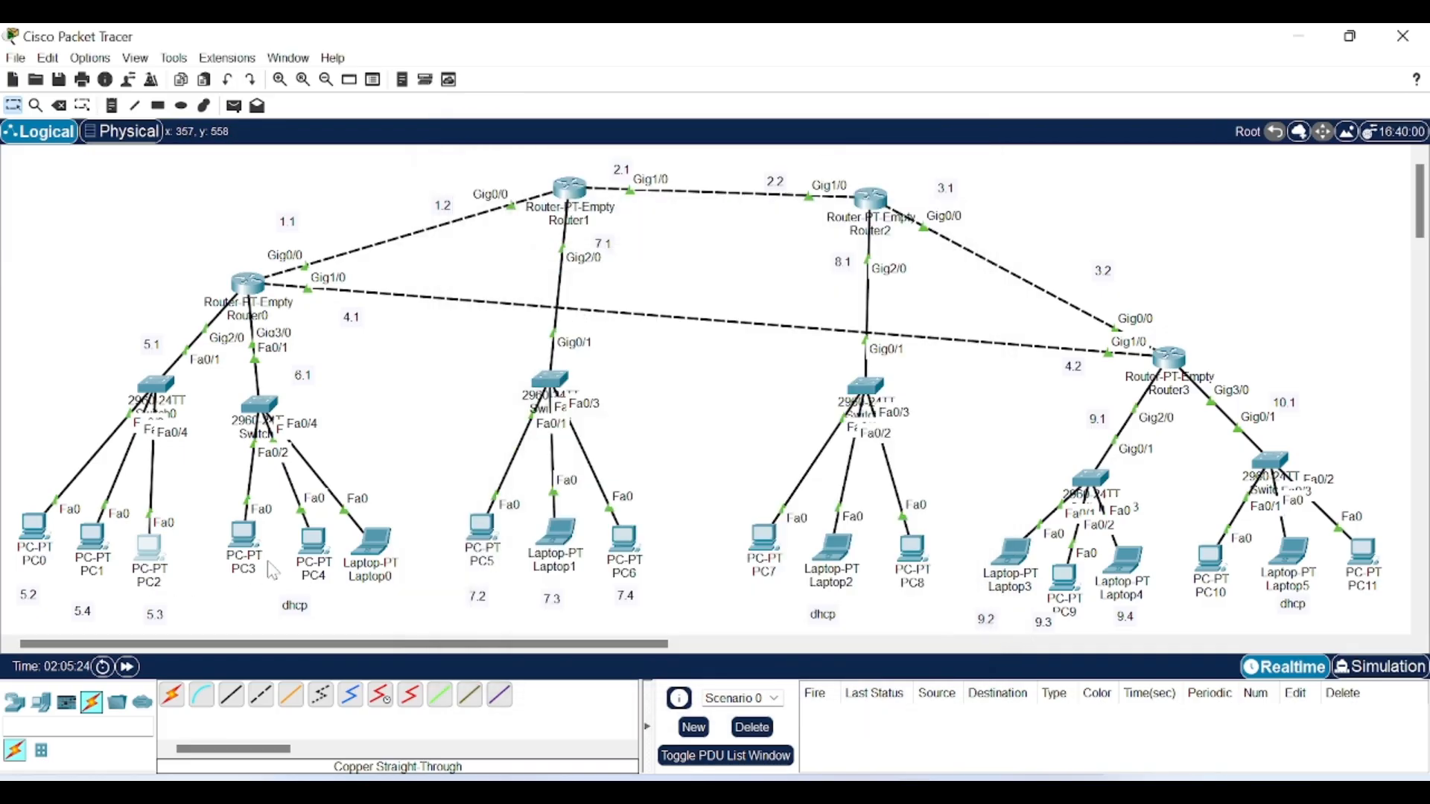
# Step: Give PC5 the static IPv4 address 192.168.7.2, subnet mask 255.255.255.0 and default gateway 192.168.7.1
pyautogui.click(479, 533)
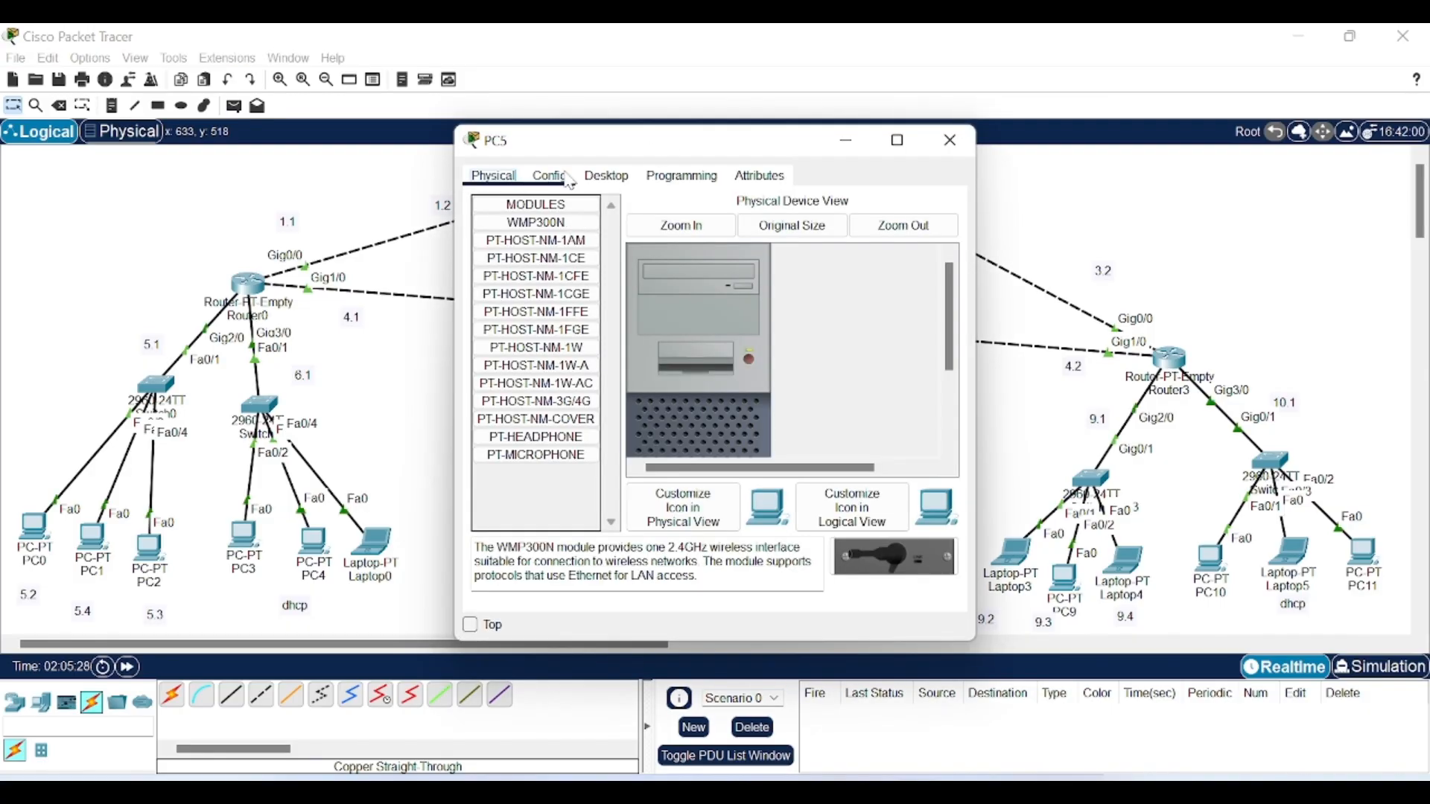
pyautogui.click(584, 179)
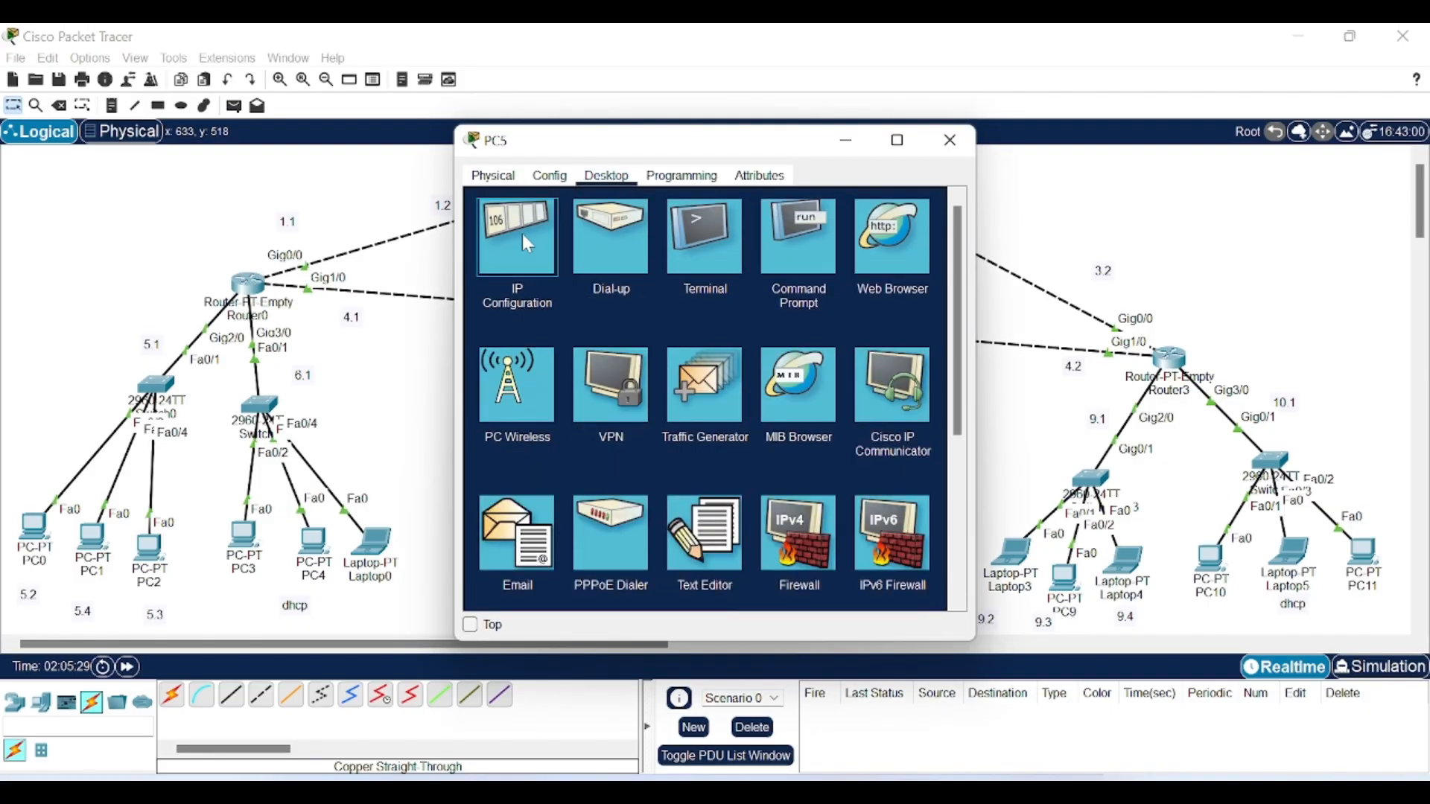
pyautogui.click(521, 234)
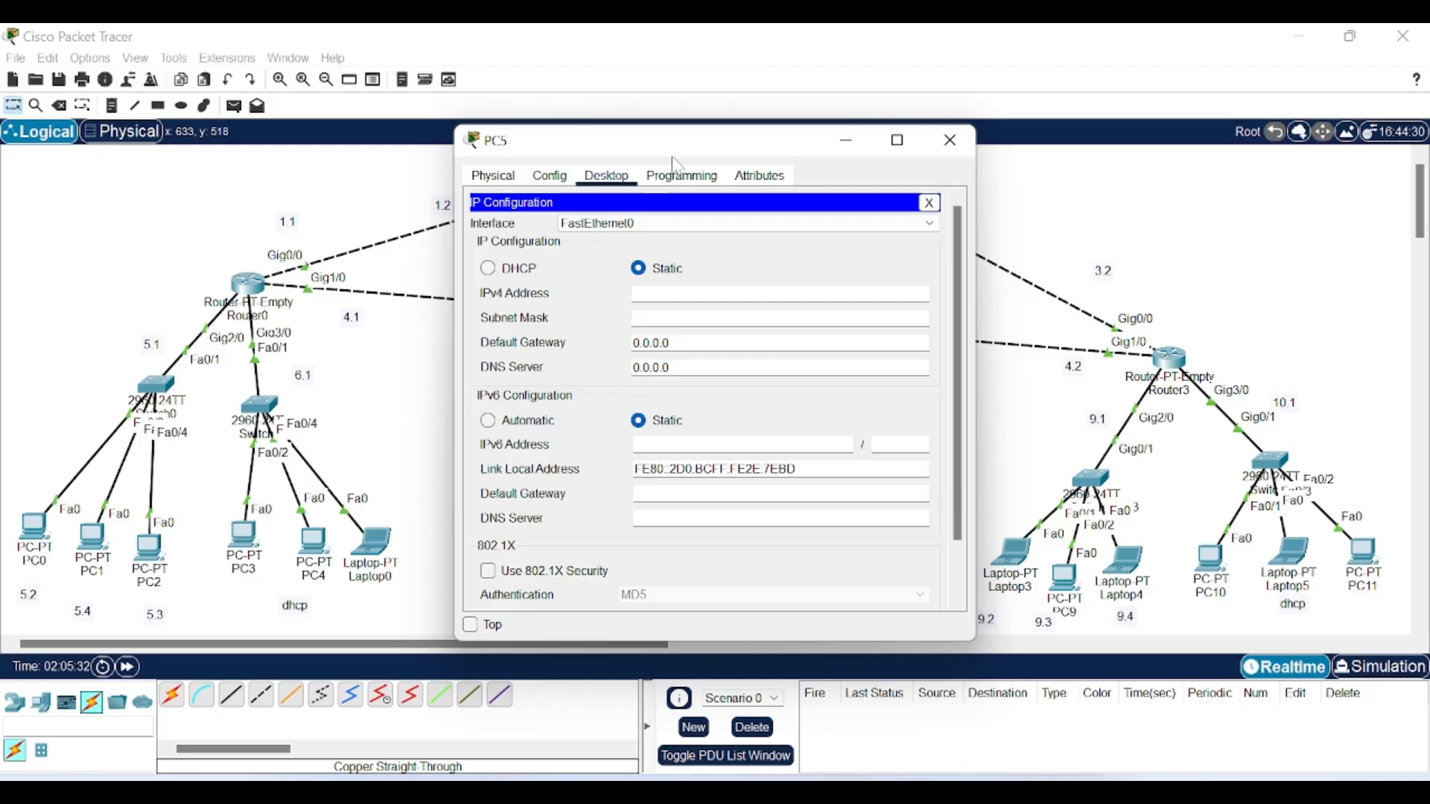
pyautogui.moveTo(675, 160); pyautogui.dragTo(893, 143)
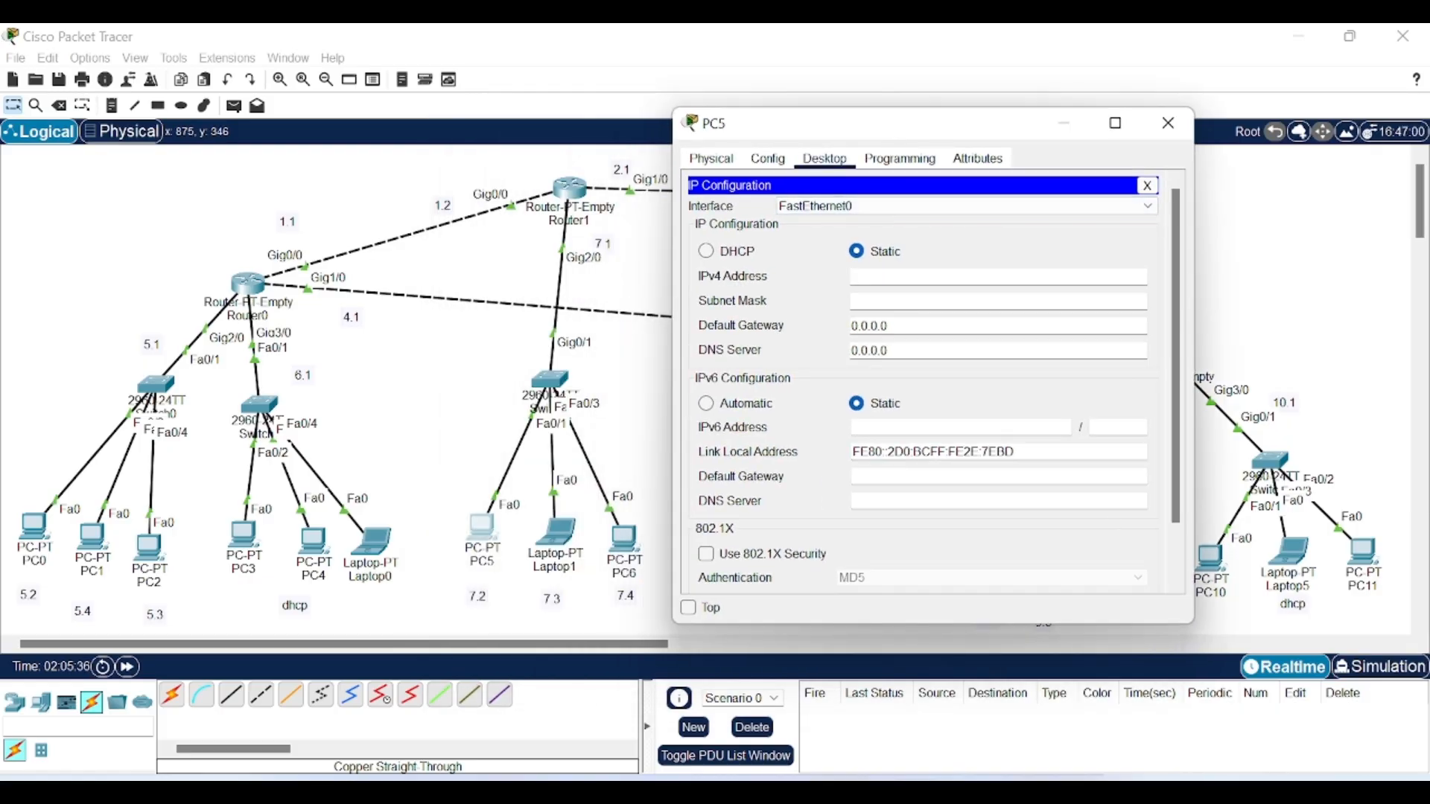
pyautogui.write('192.168.5.')
pyautogui.moveTo(910, 277); pyautogui.dragTo(785, 288)
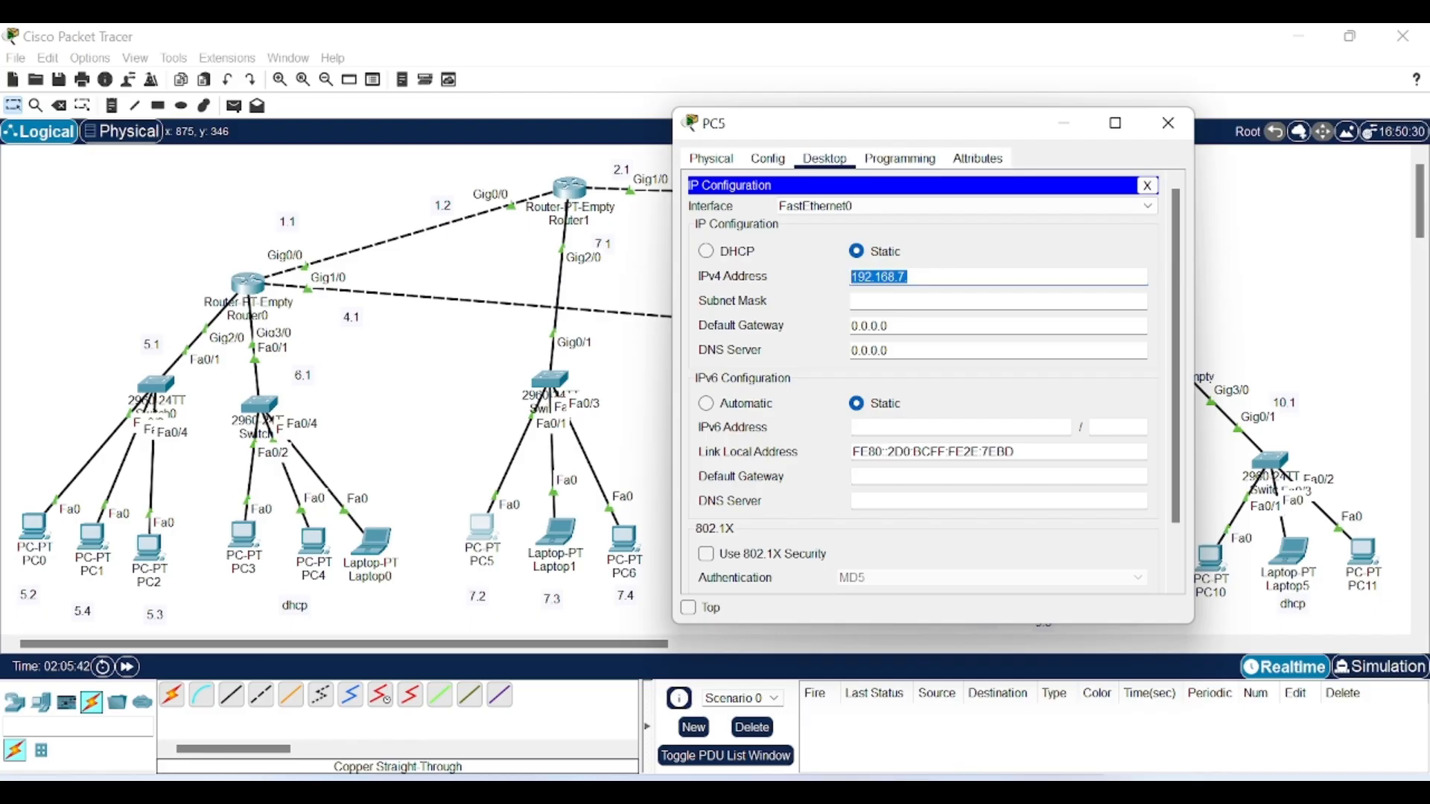
pyautogui.click(910, 278)
pyautogui.write('2')
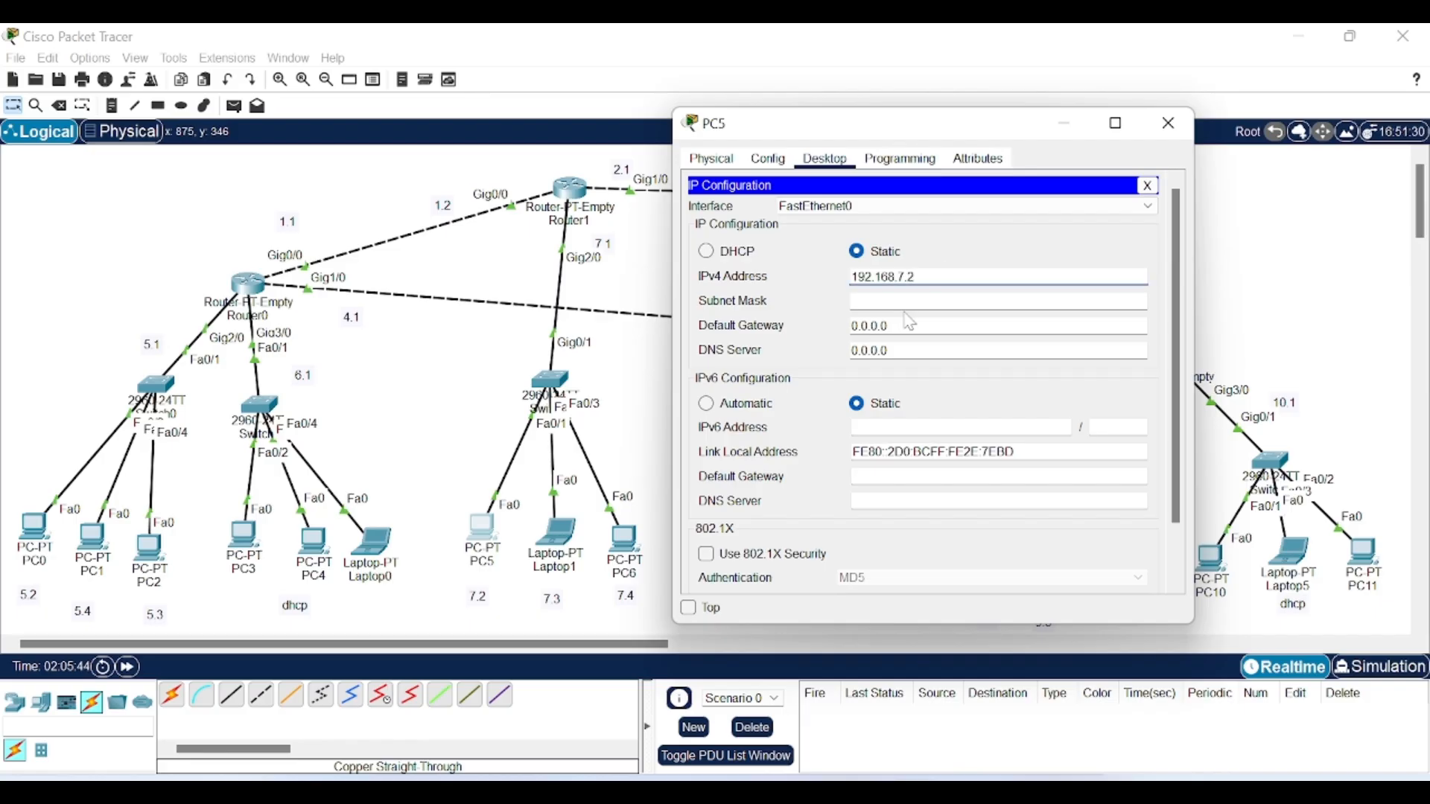
pyautogui.press('Tab')
pyautogui.press('Tab')
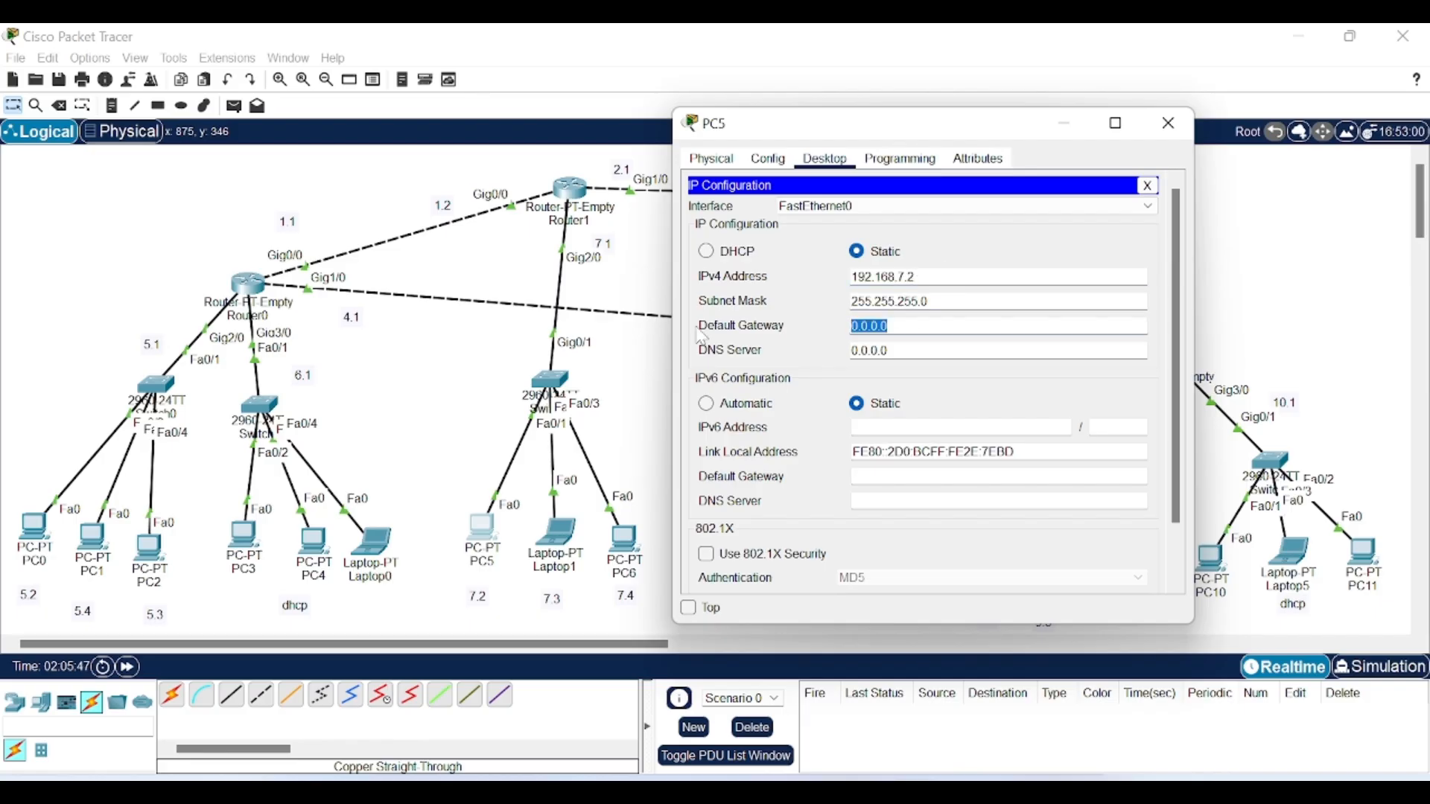
pyautogui.write('192.168.7.1')
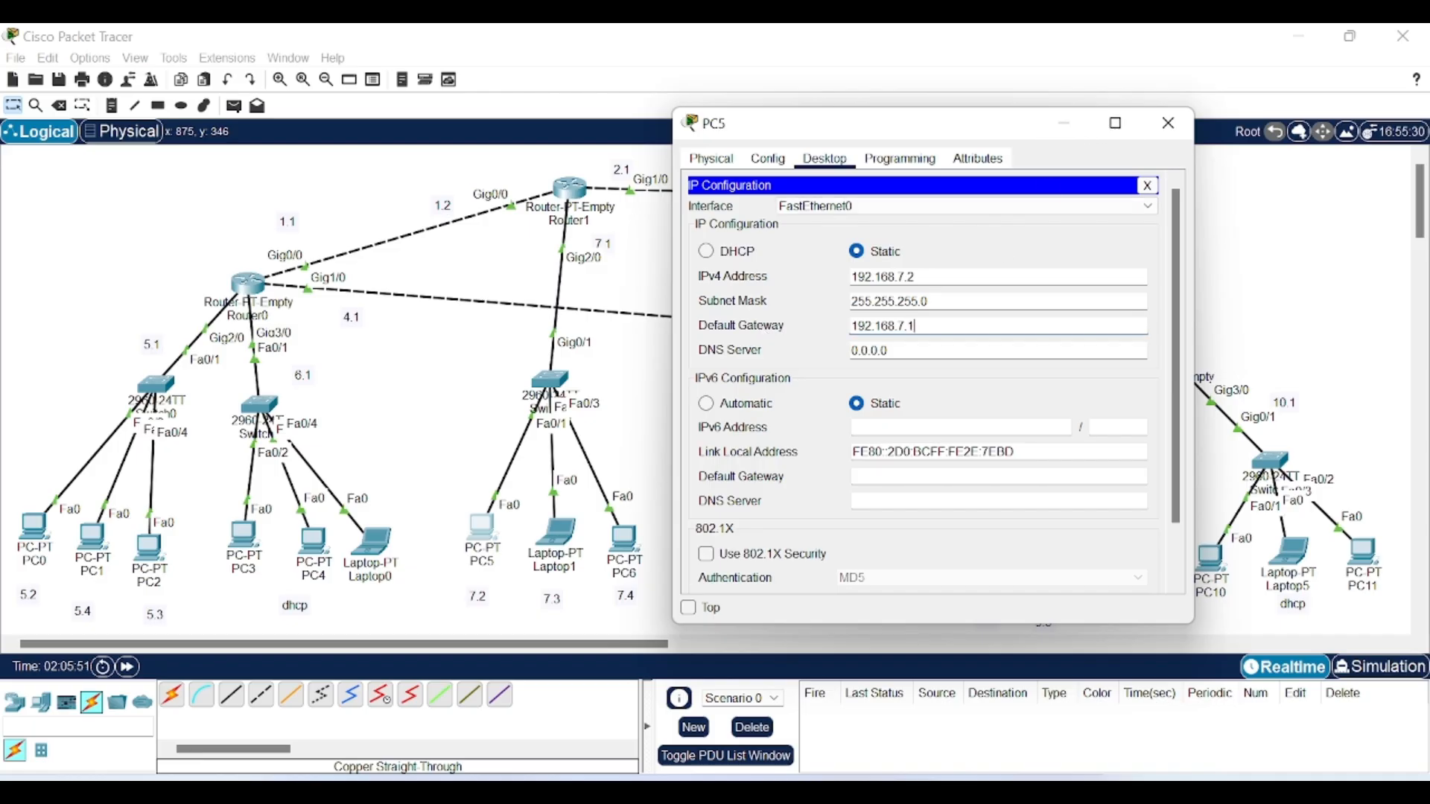
pyautogui.click(1065, 124)
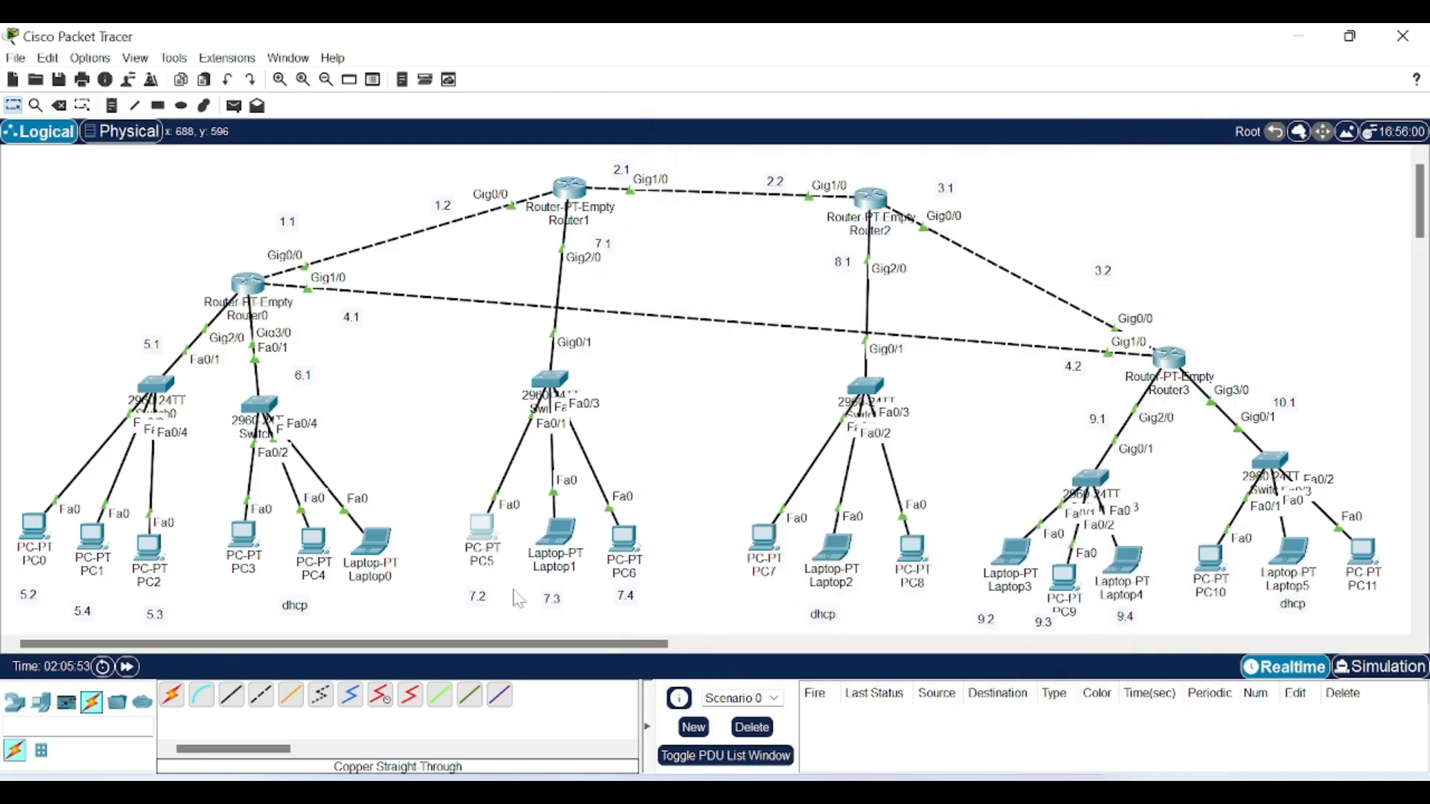
# Step: Give Laptop1 the static IPv4 address 192.168.7.3 with mask 255.255.255.0, and fill in its default gateway in the 192.168.7 network
pyautogui.click(560, 549)
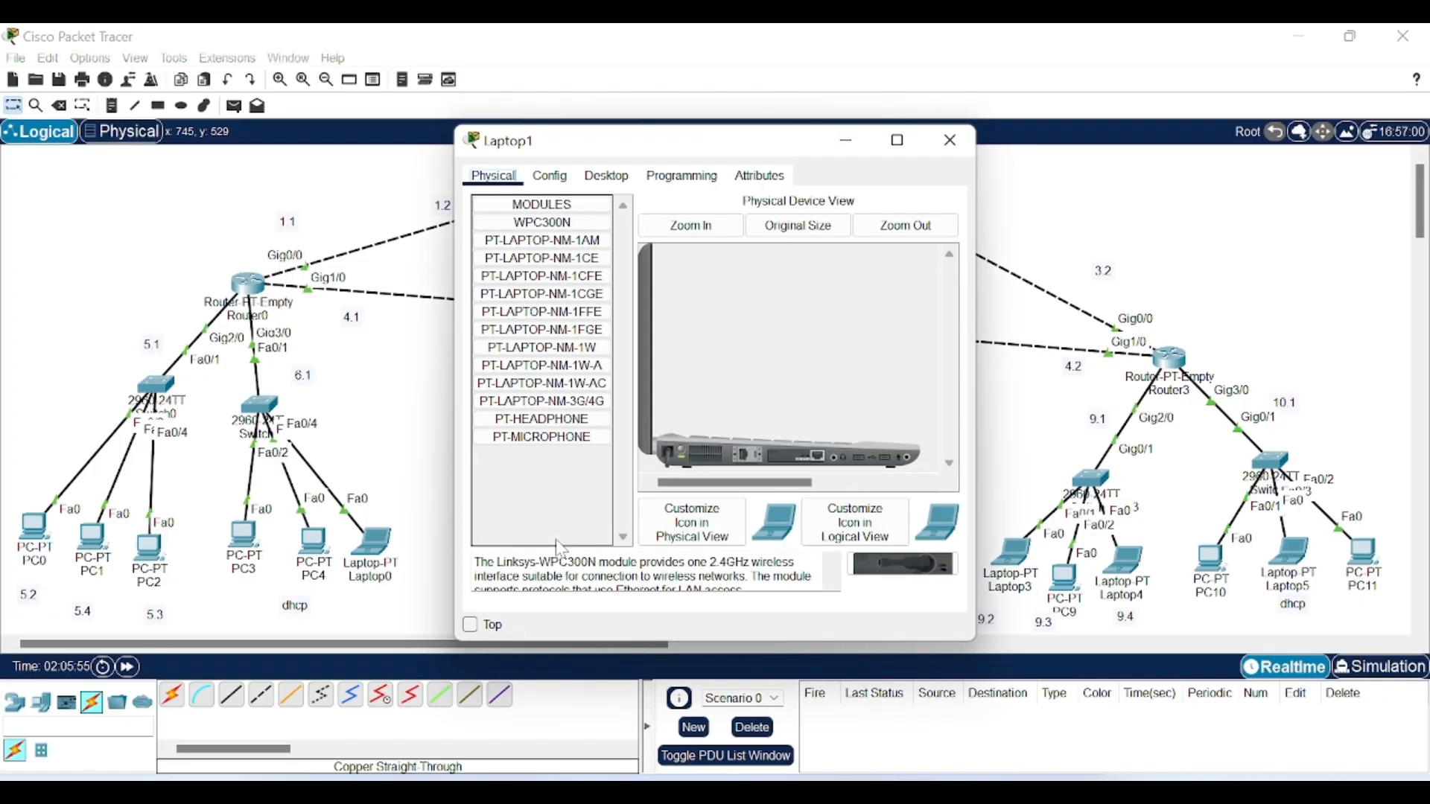
pyautogui.click(623, 182)
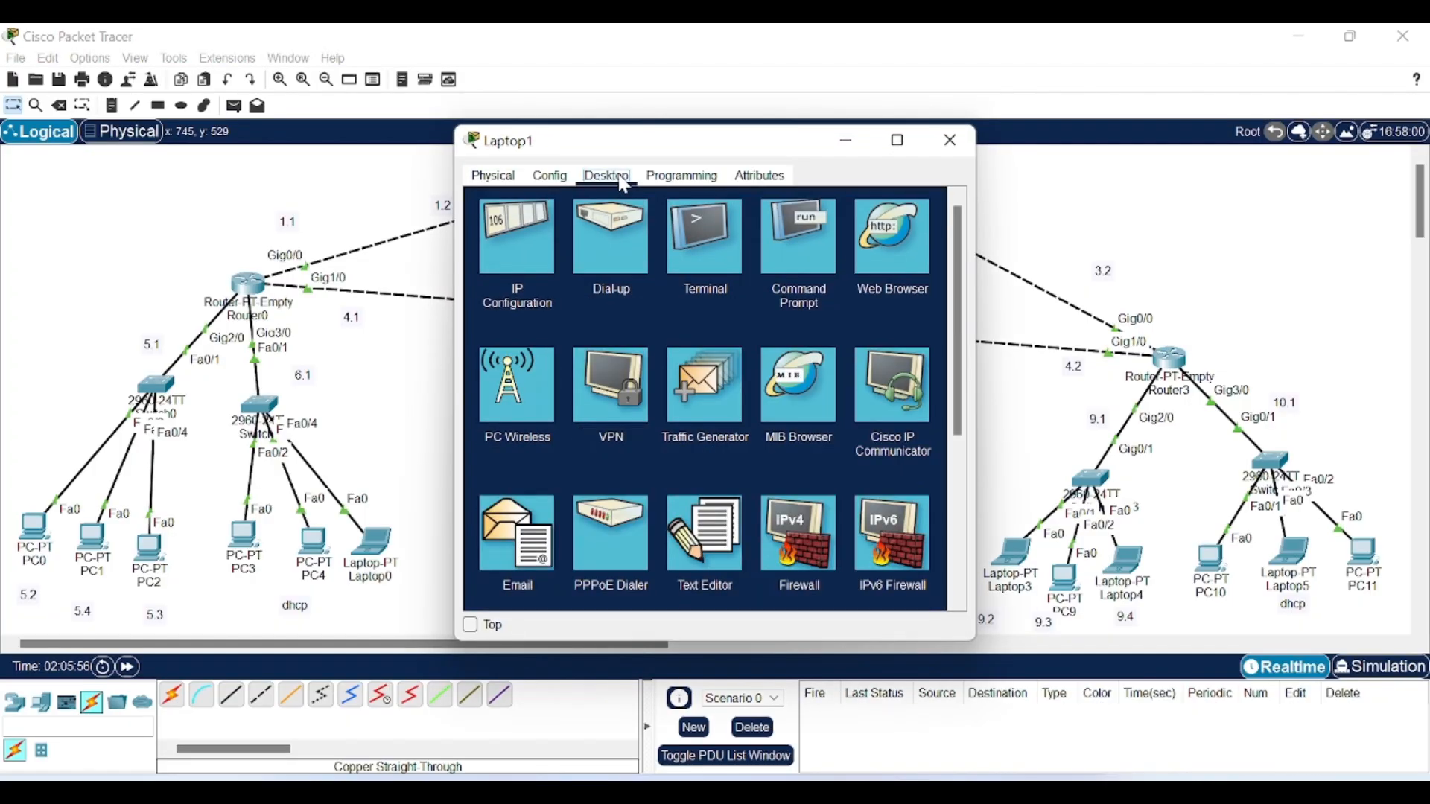
pyautogui.click(528, 256)
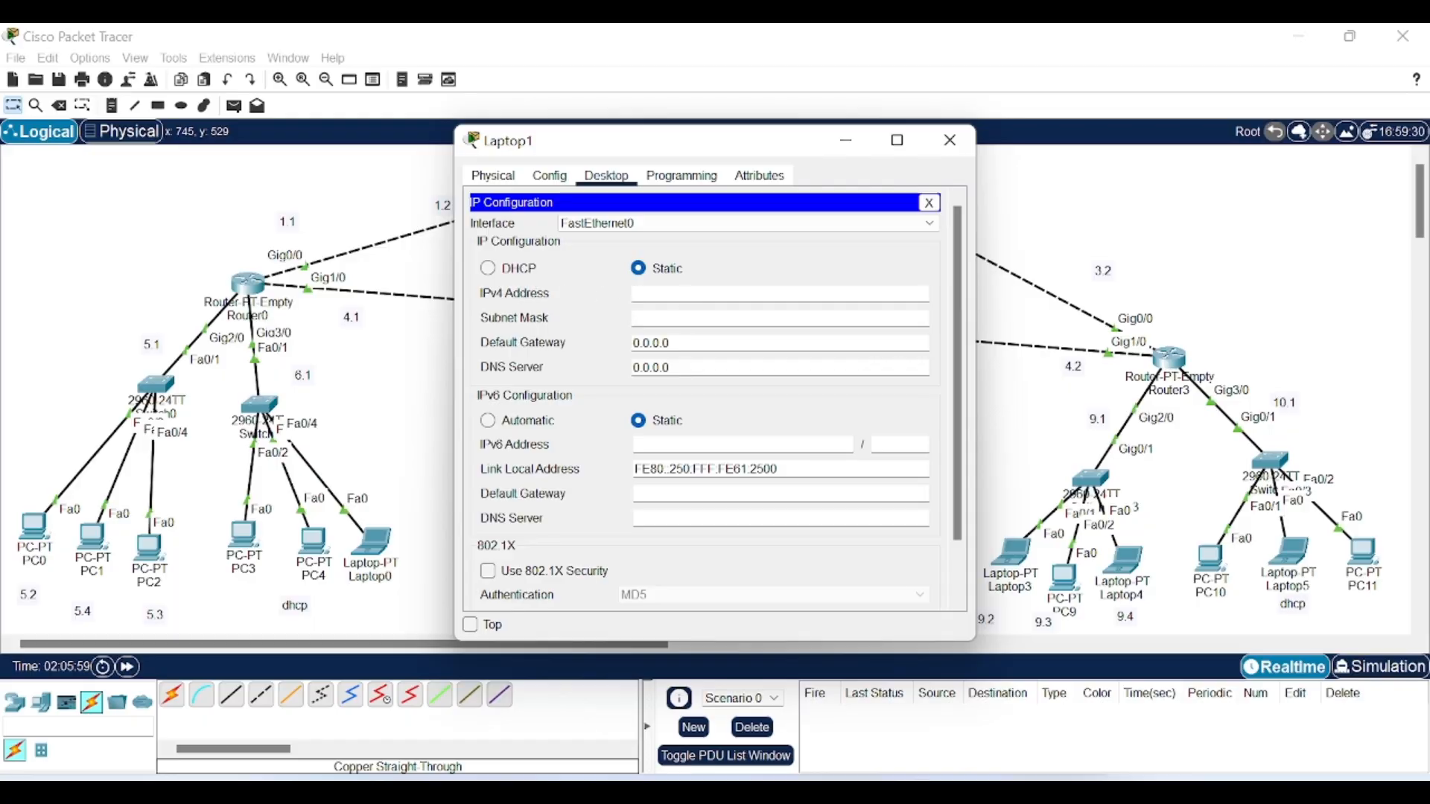
pyautogui.write('192.168.7.')
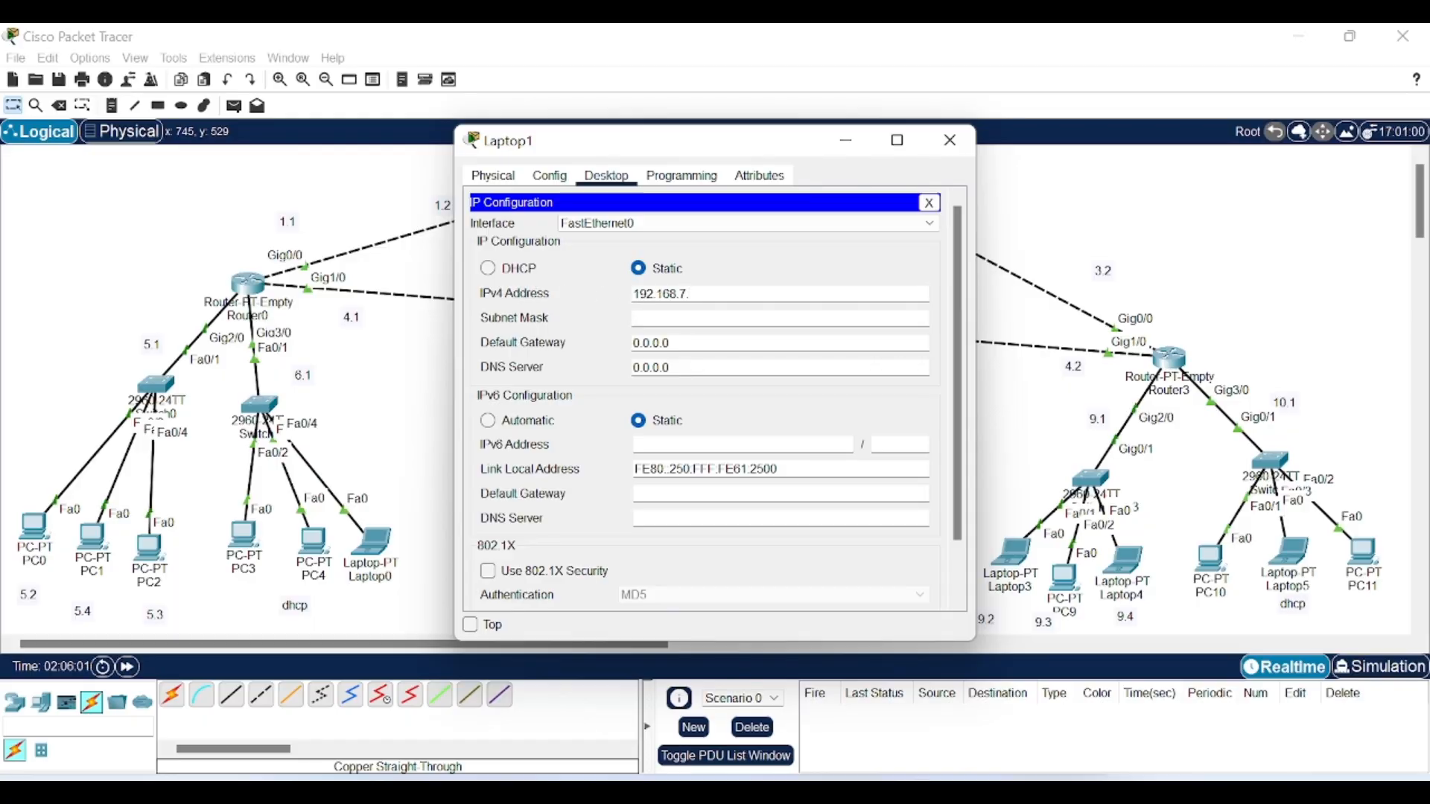
pyautogui.write('3')
pyautogui.click(679, 318)
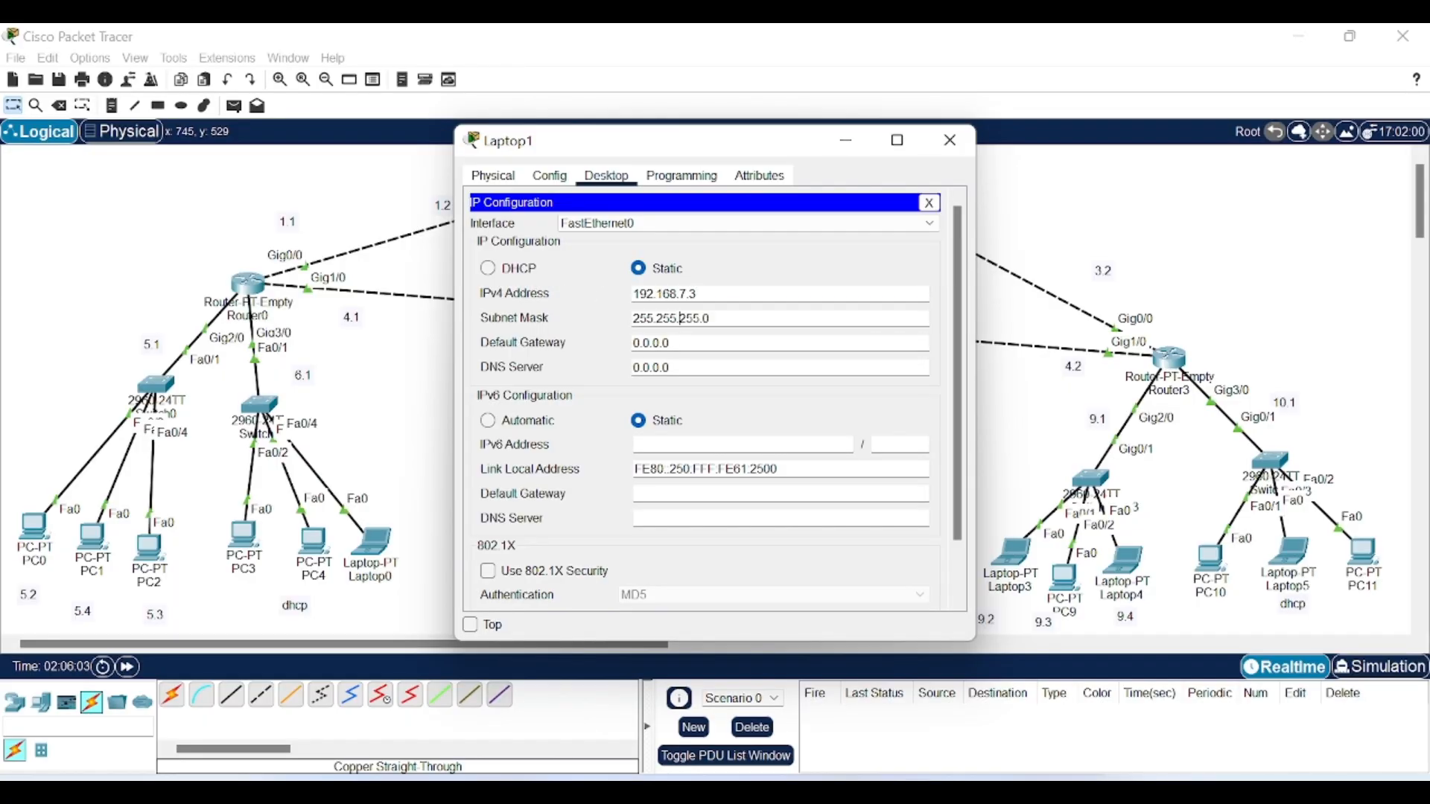
pyautogui.press('Tab')
pyautogui.write('192.168.7.')
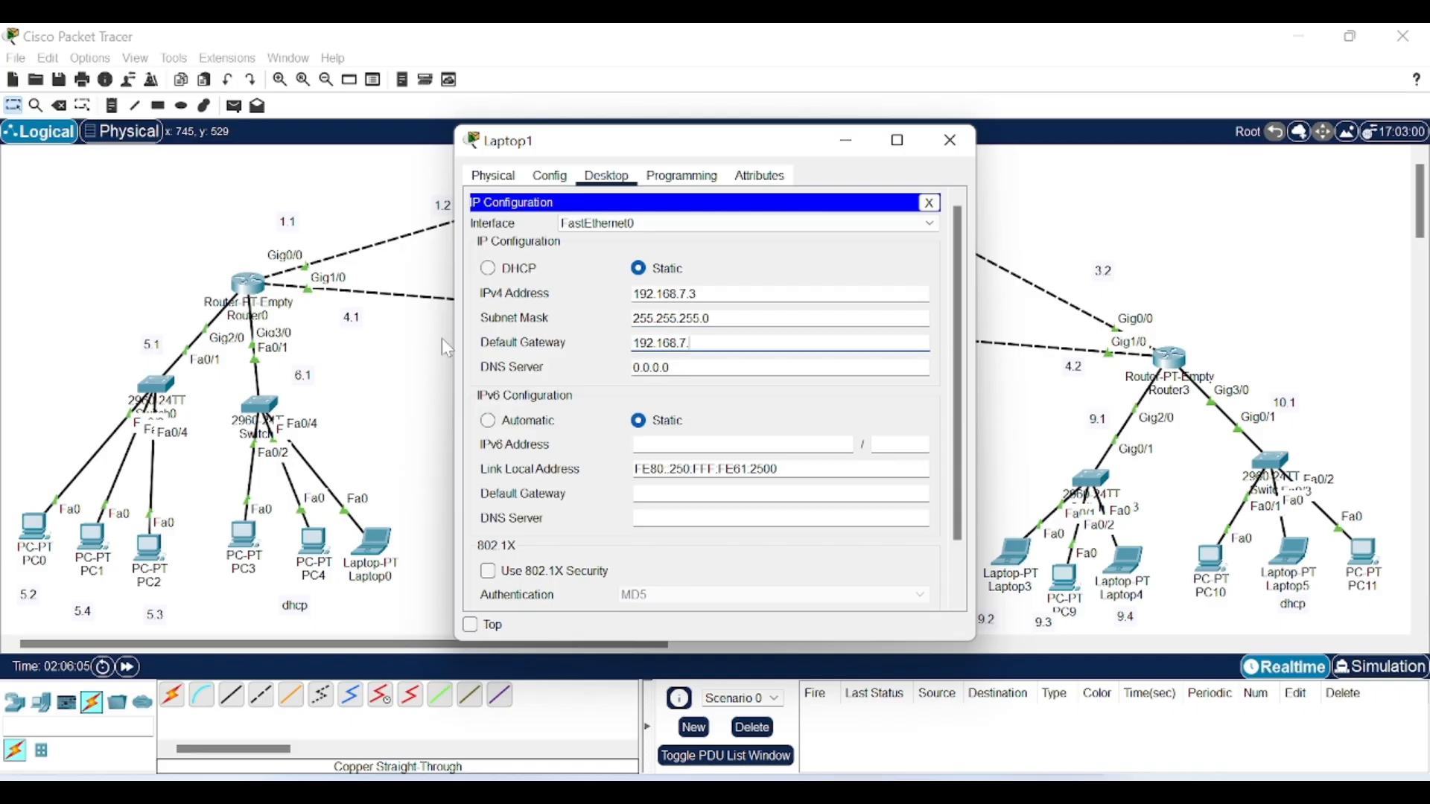
pyautogui.click(859, 142)
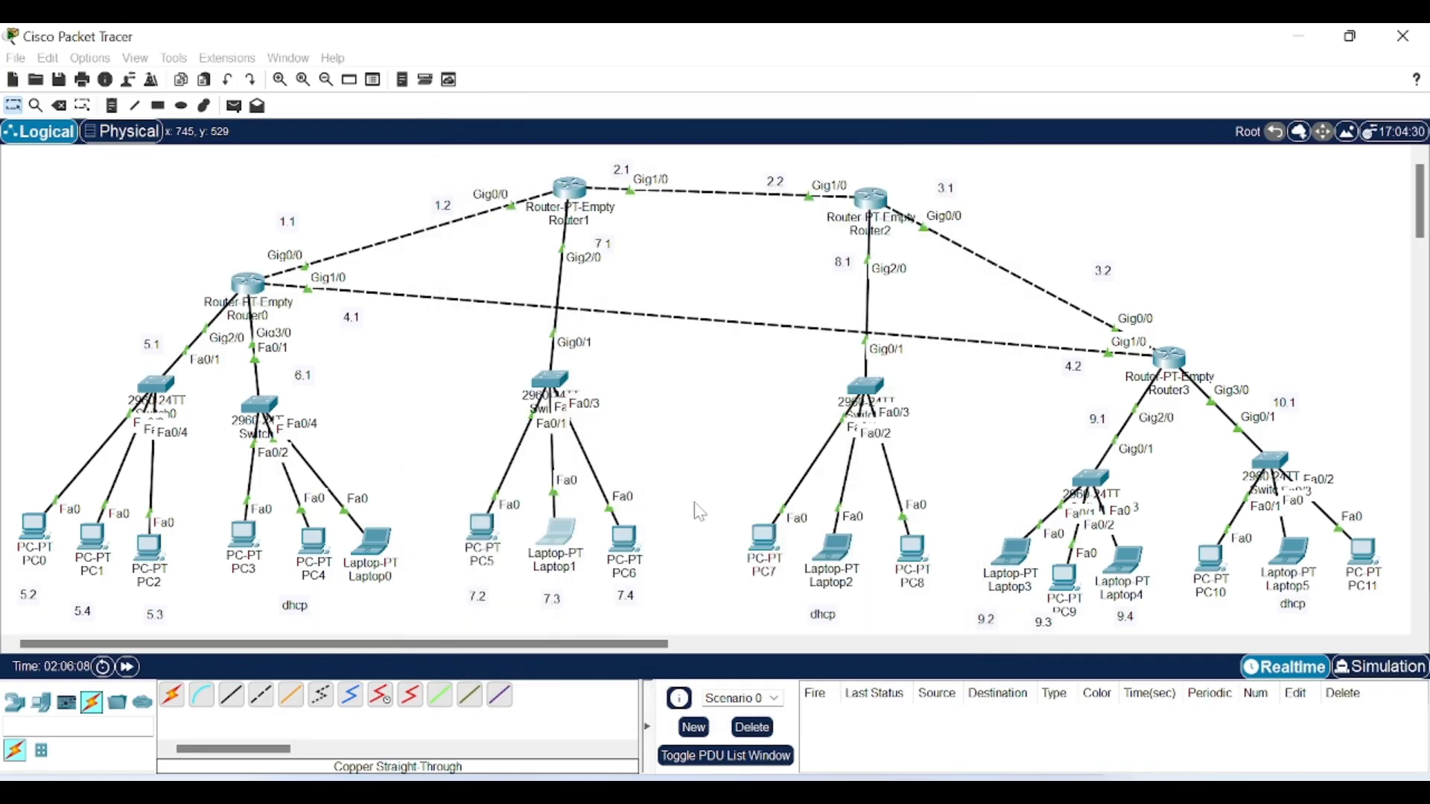
# Step: Give PC6 the static IPv4 address 192.168.7.4, subnet mask 255.255.255.0 and default gateway 192.168.7.1
pyautogui.click(624, 555)
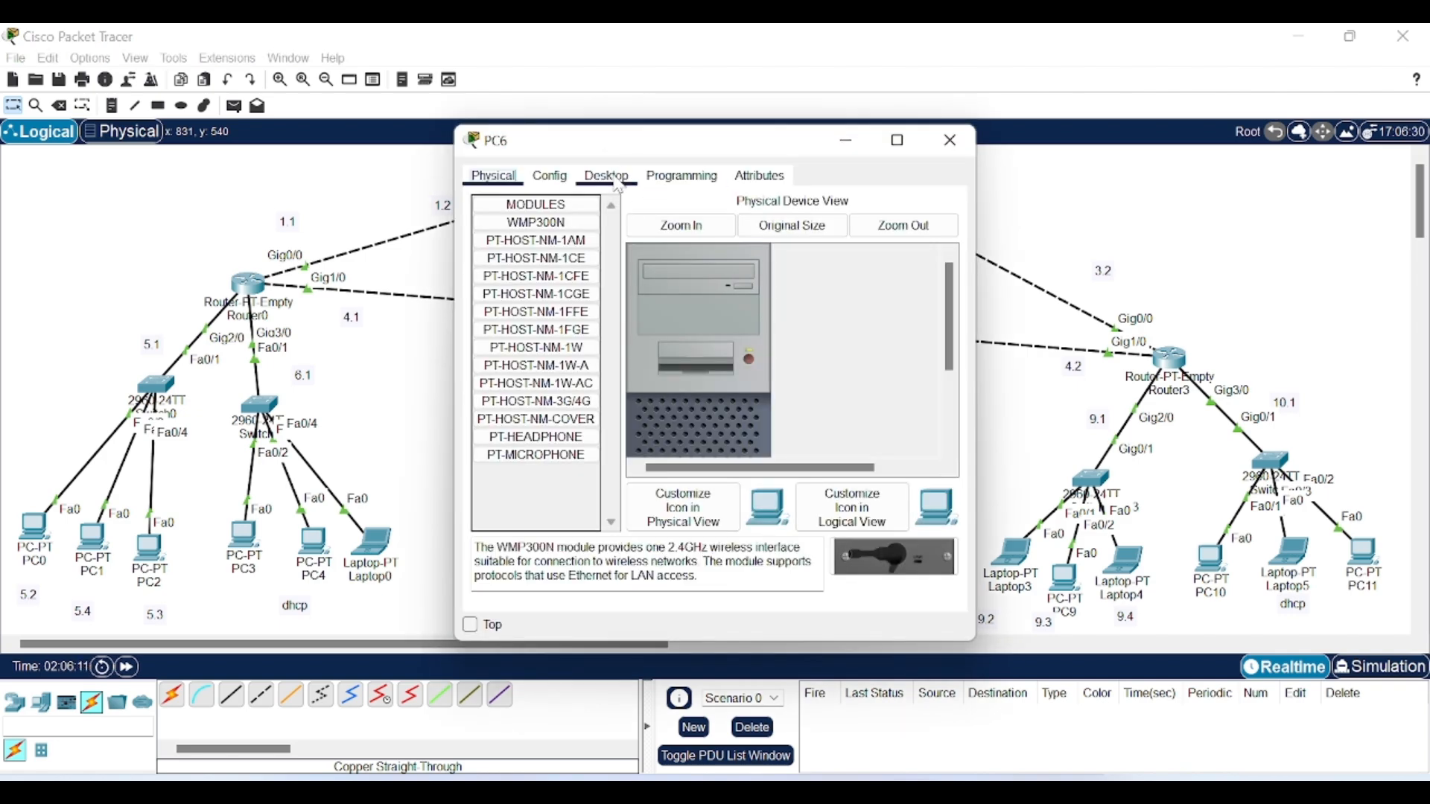
pyautogui.click(617, 183)
pyautogui.click(512, 244)
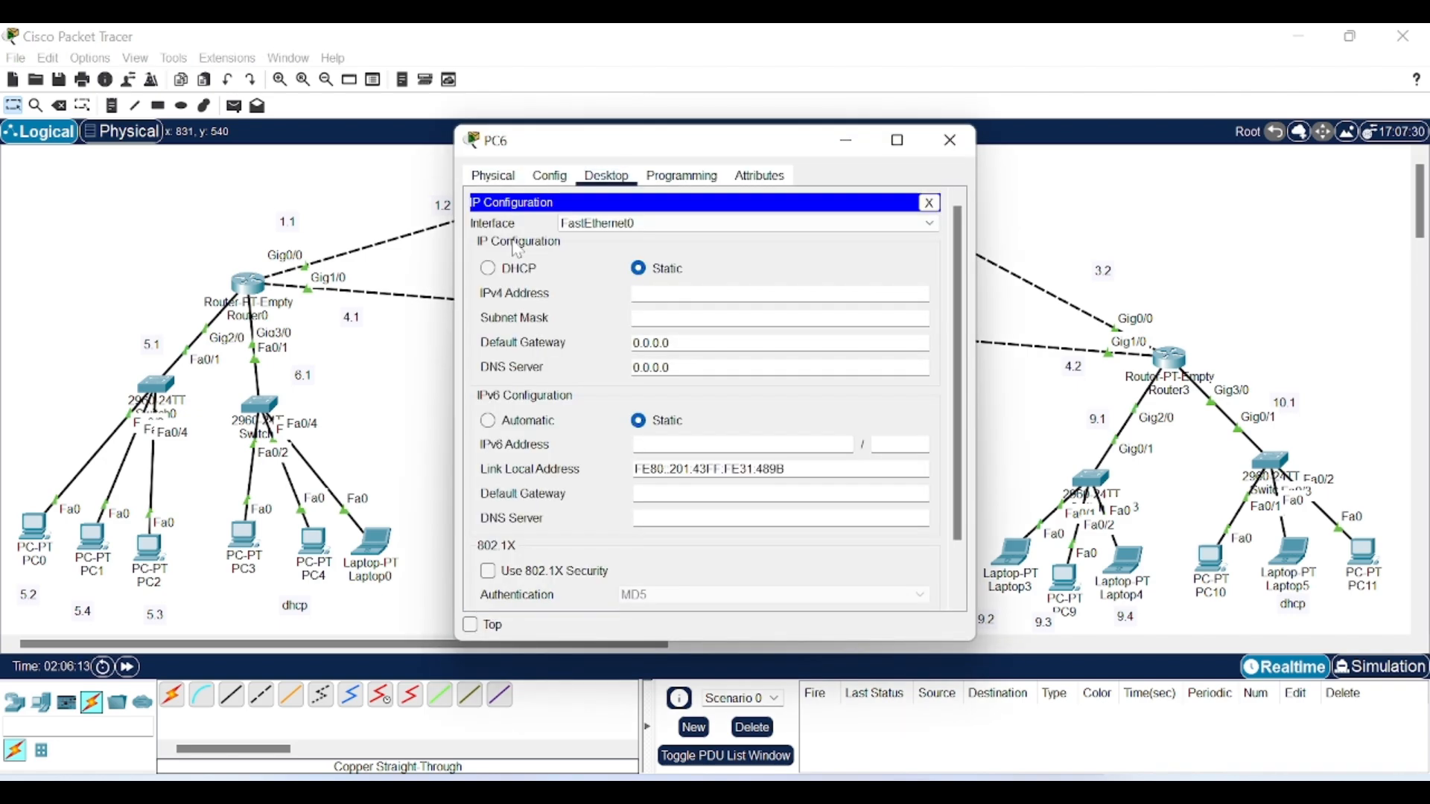
pyautogui.write('192.168.7.4')
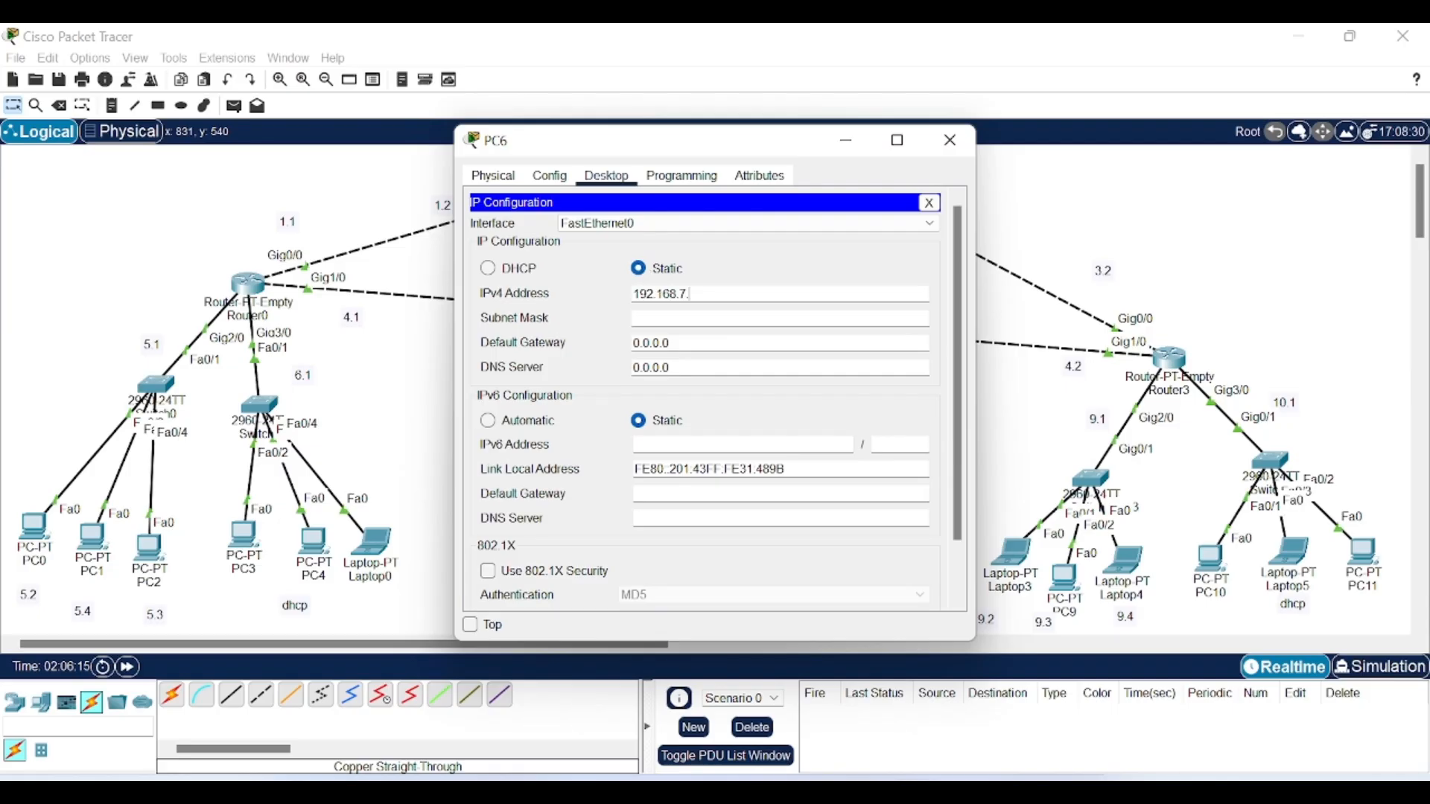
pyautogui.click(673, 328)
pyautogui.press('Tab')
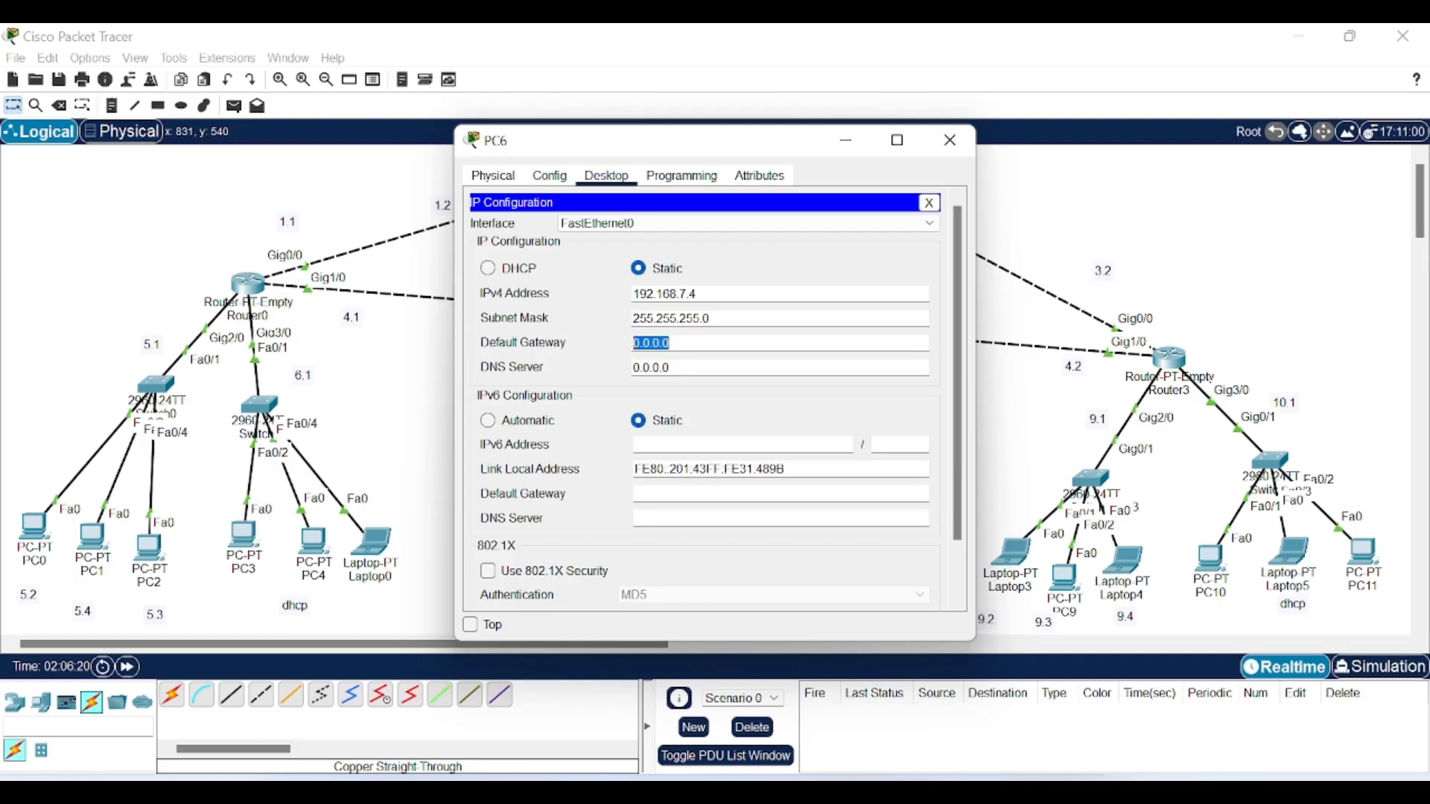
pyautogui.write('192.168.7.1')
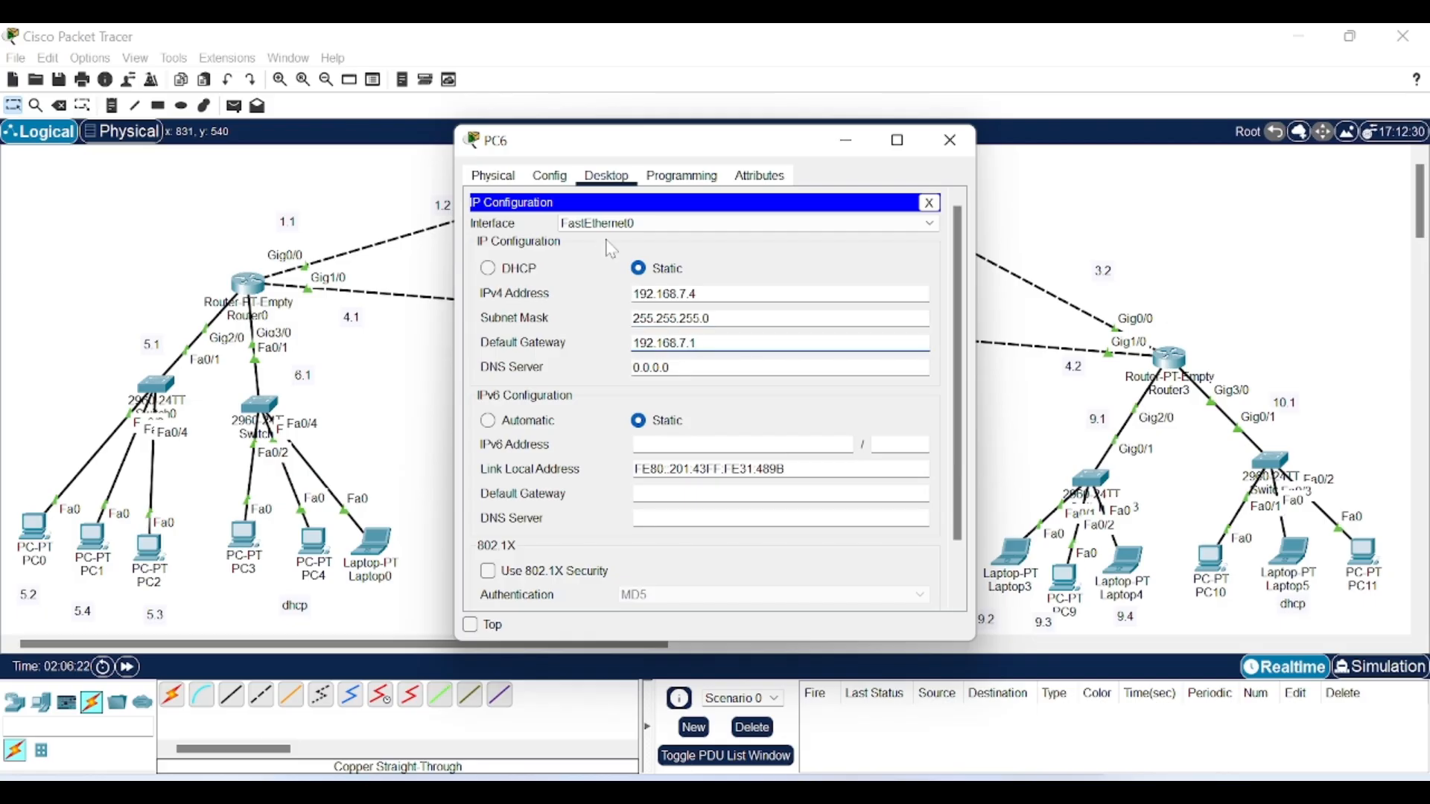
pyautogui.click(846, 141)
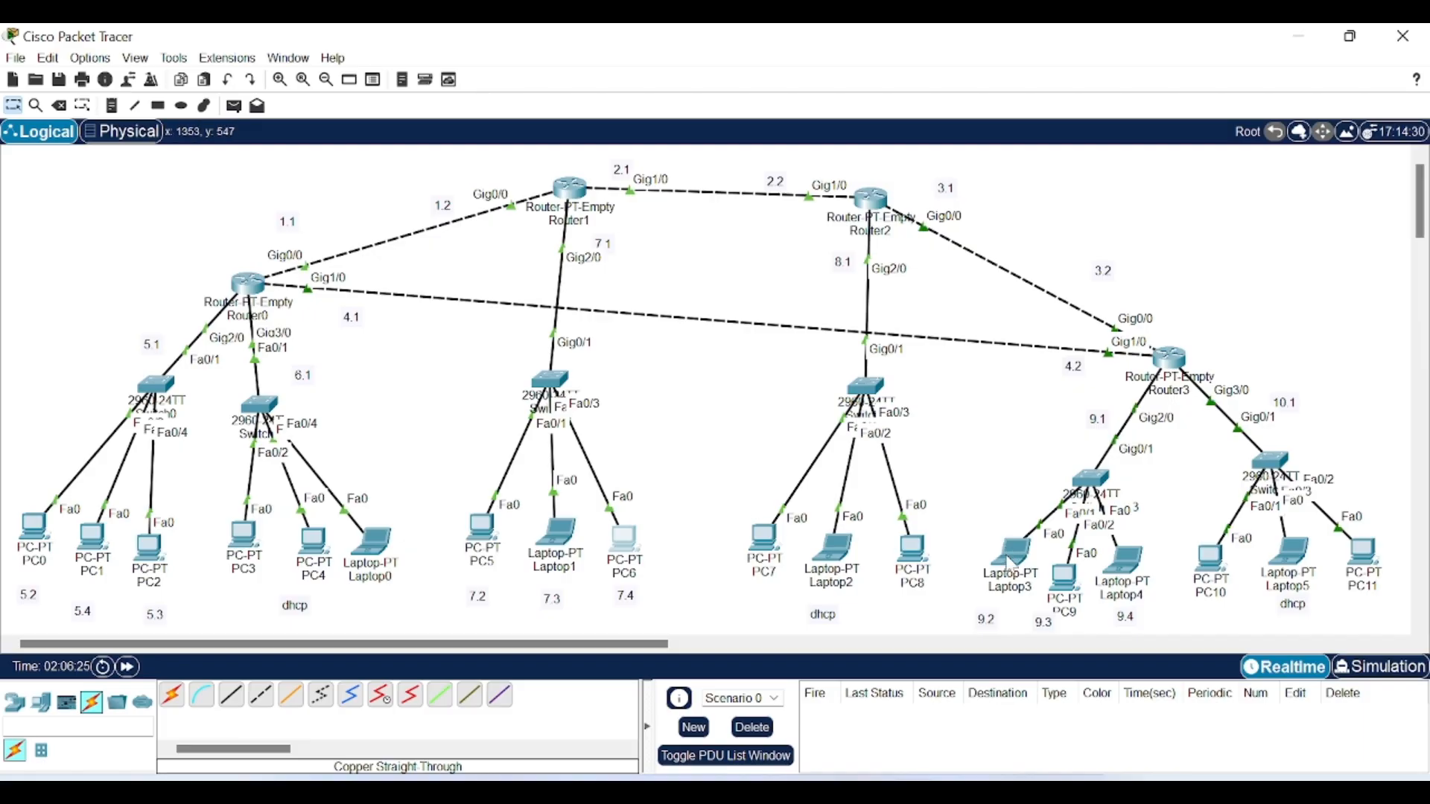
# Step: Set PC7's IPv4 configuration to DHCP so it requests its address automatically
pyautogui.click(767, 548)
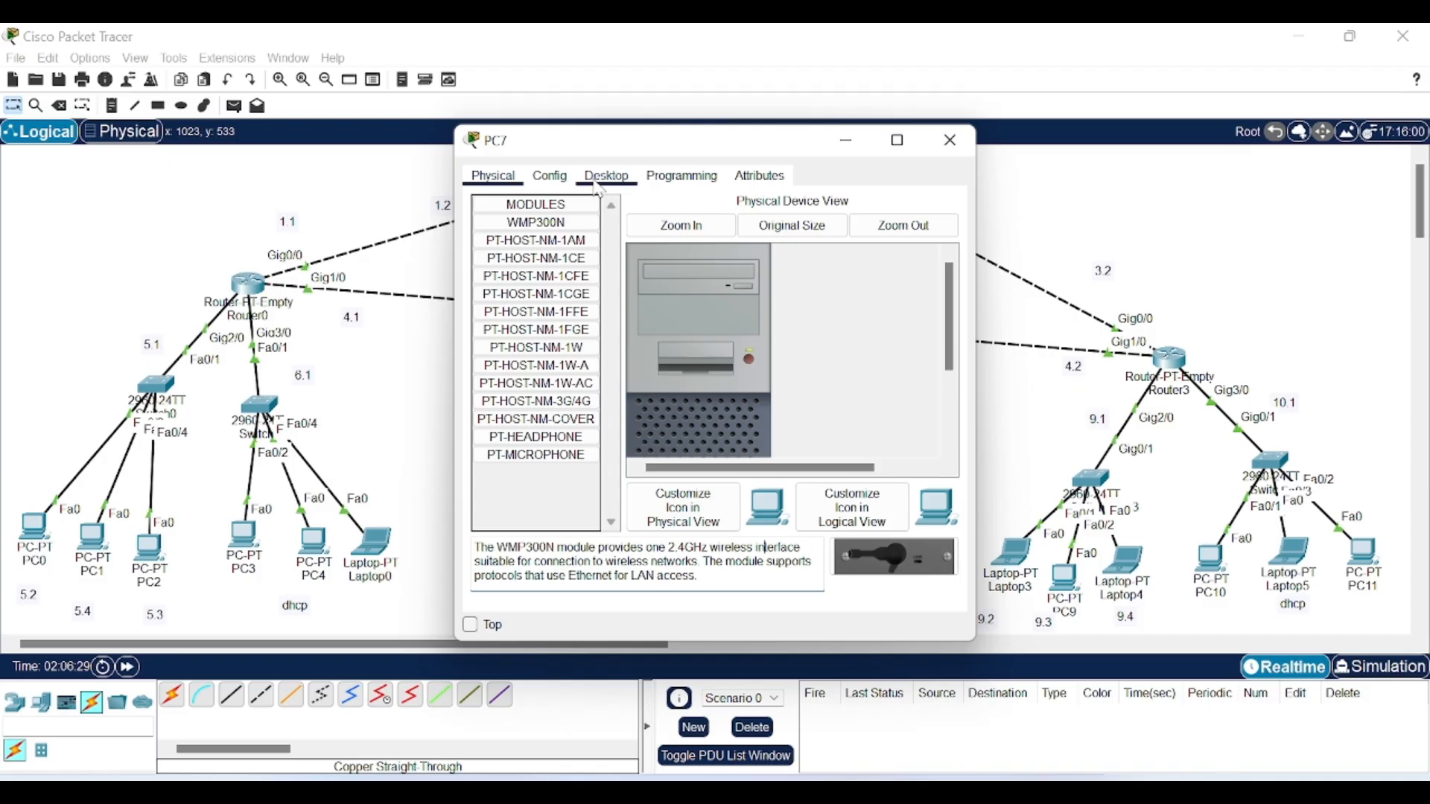
pyautogui.click(597, 188)
pyautogui.click(524, 234)
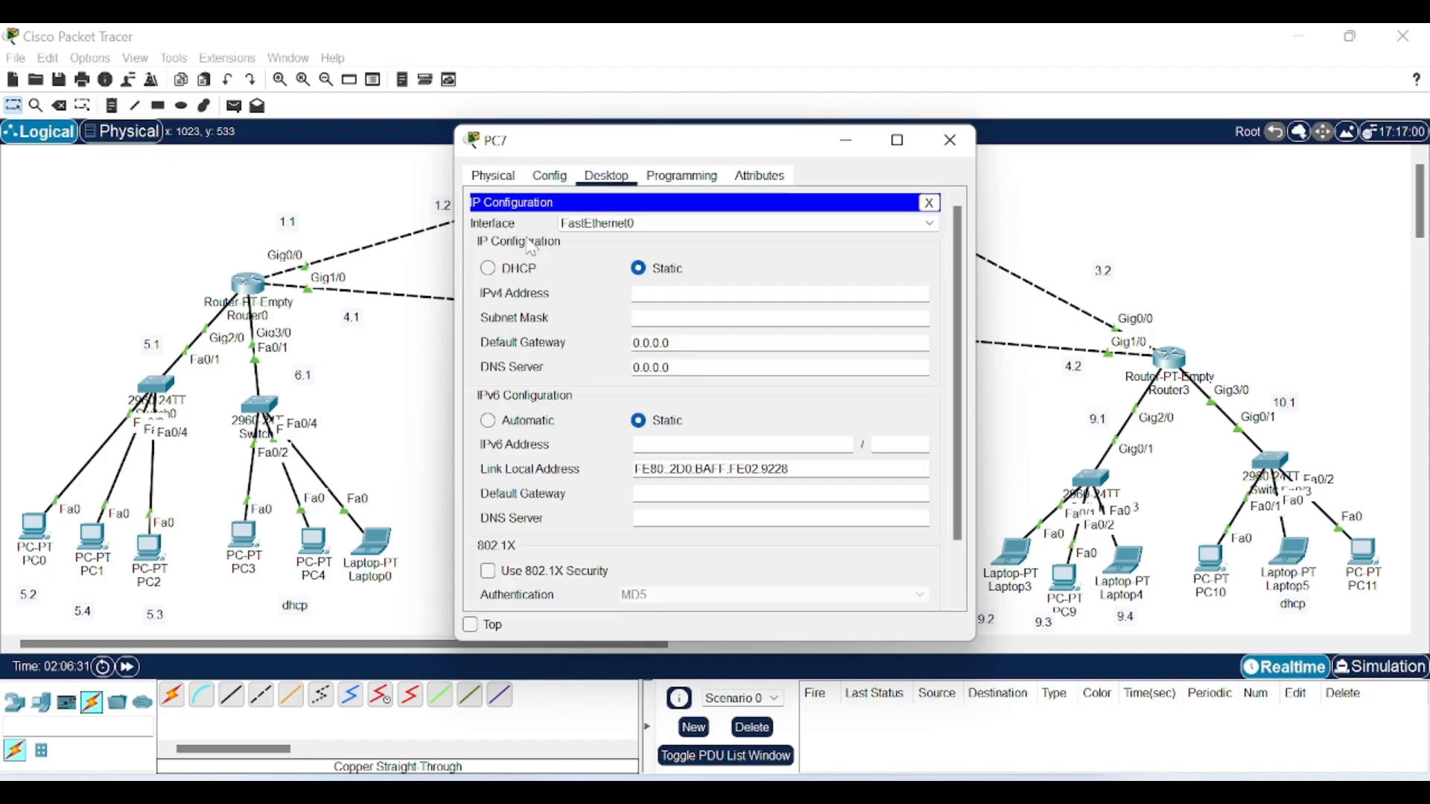
pyautogui.click(489, 268)
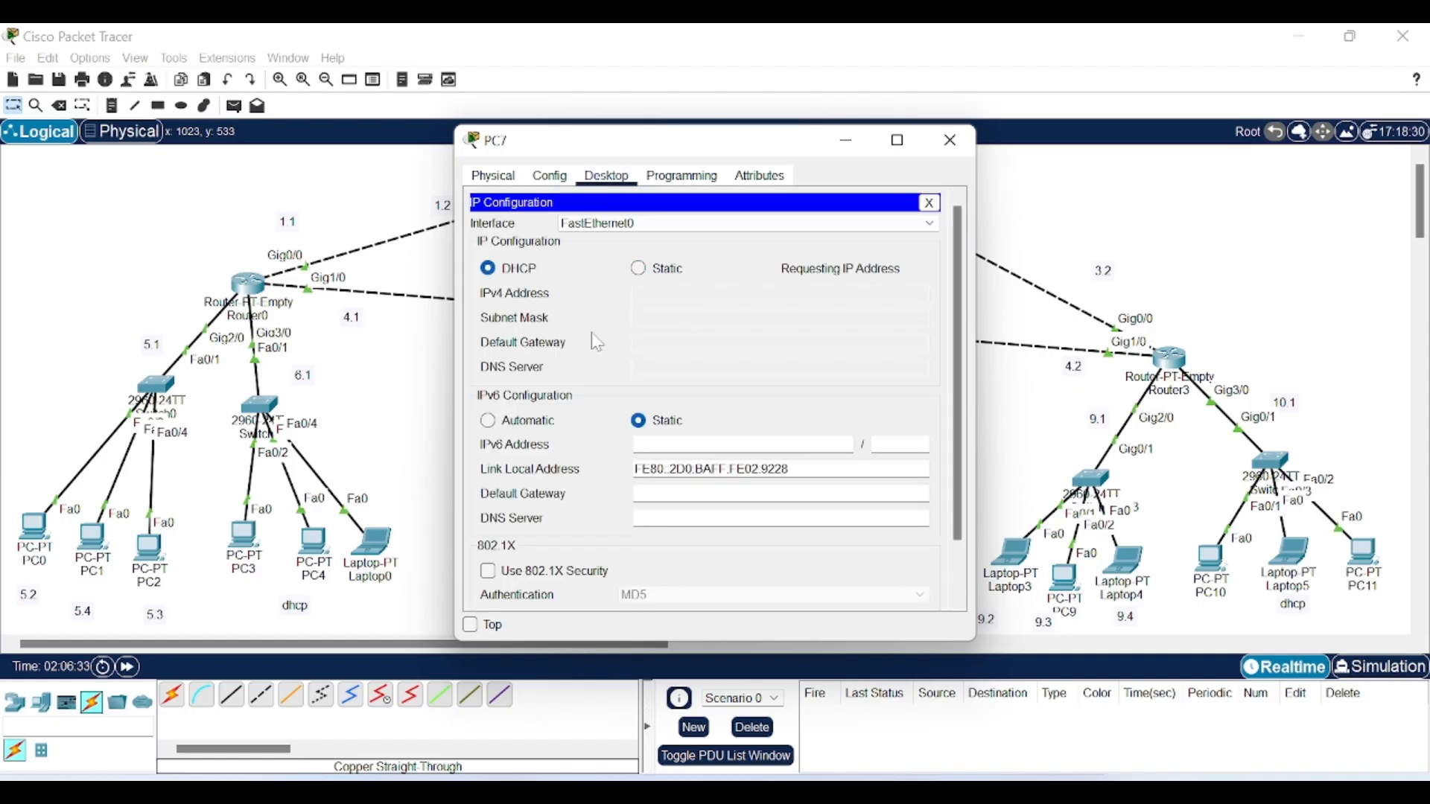
pyautogui.click(849, 143)
# Step: Switch Laptop2's IPv4 configuration from static to DHCP
pyautogui.click(832, 563)
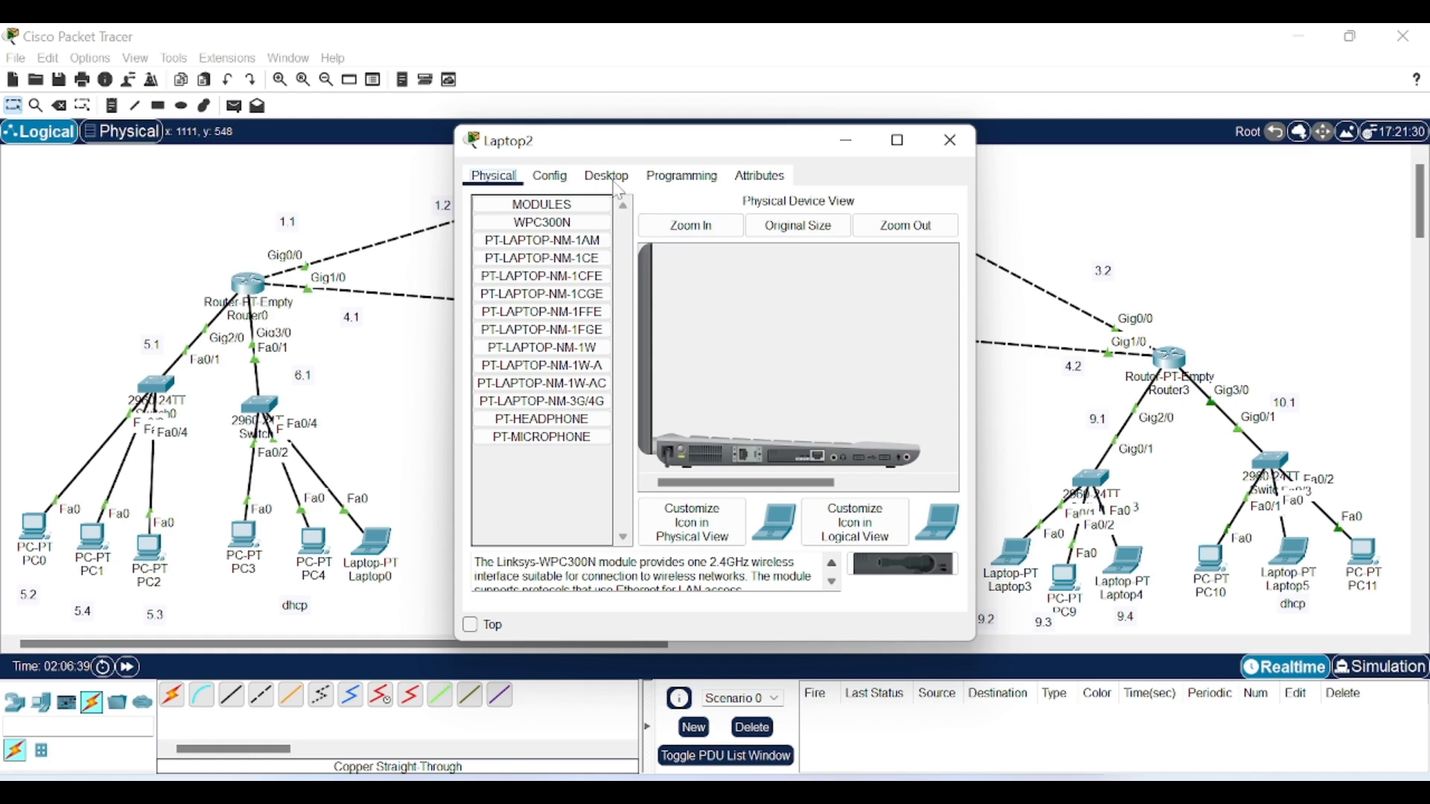
pyautogui.click(613, 180)
pyautogui.click(515, 227)
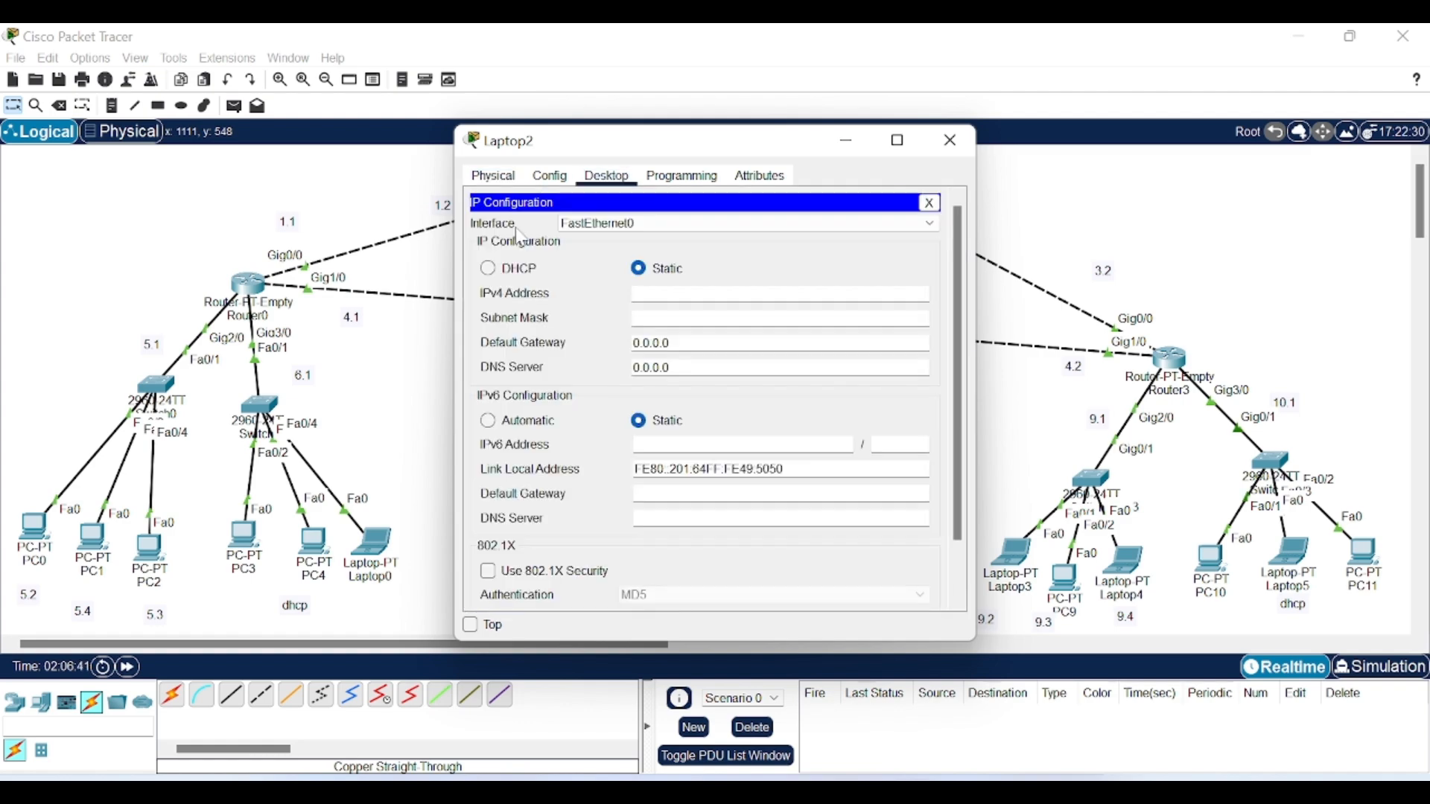
pyautogui.click(489, 269)
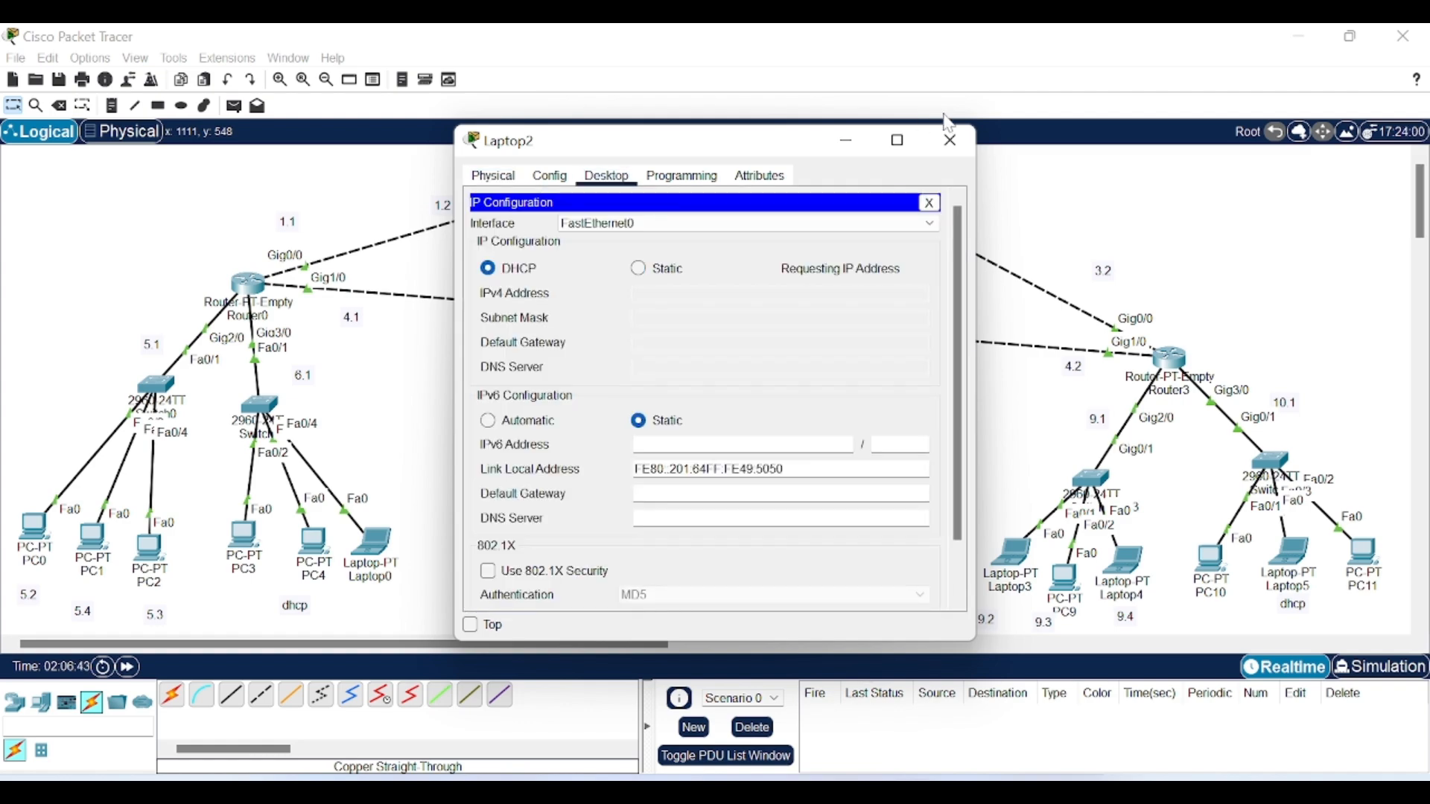
pyautogui.click(854, 144)
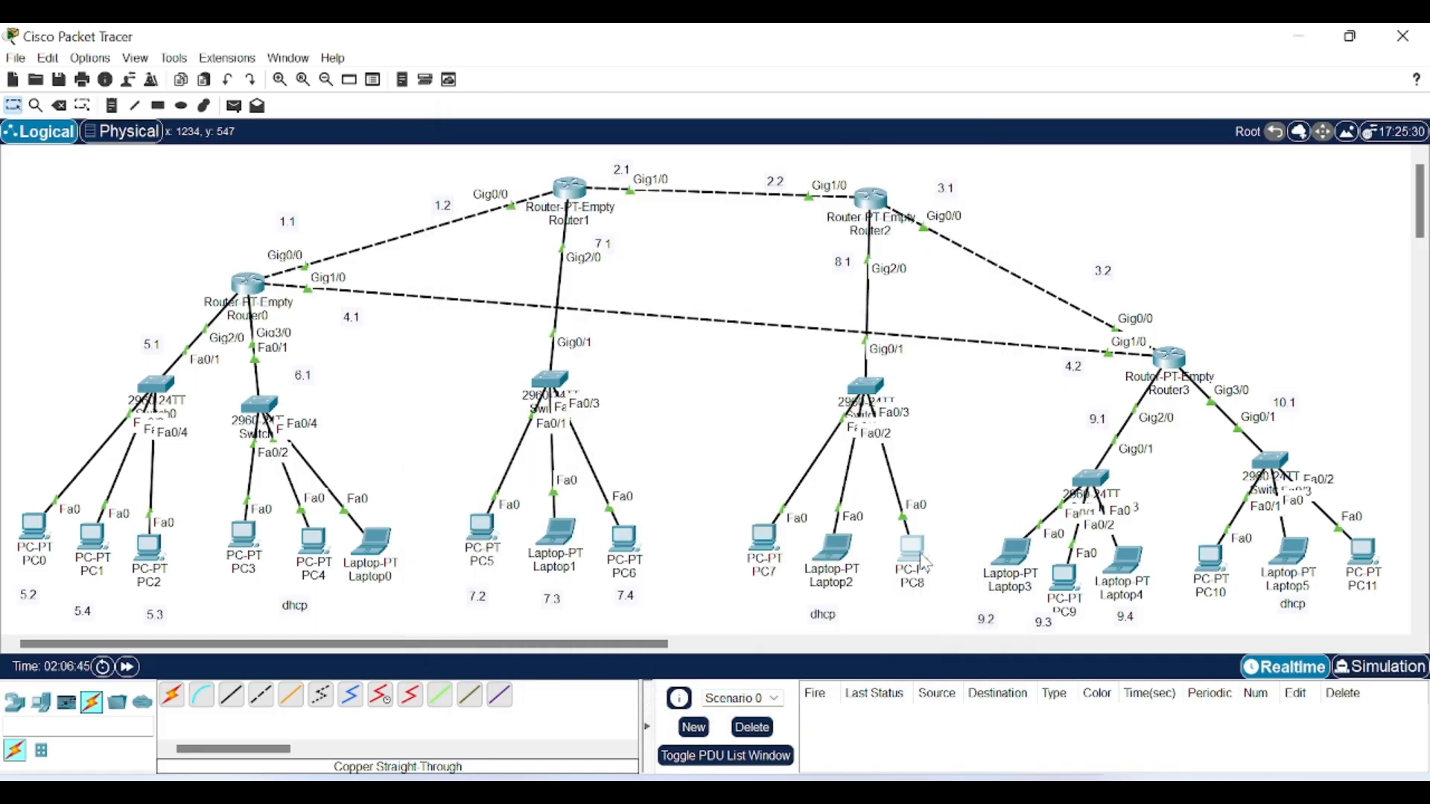
# Step: Set PC8, the last host on Router2's LAN, to obtain its IPv4 configuration by DHCP
pyautogui.click(922, 560)
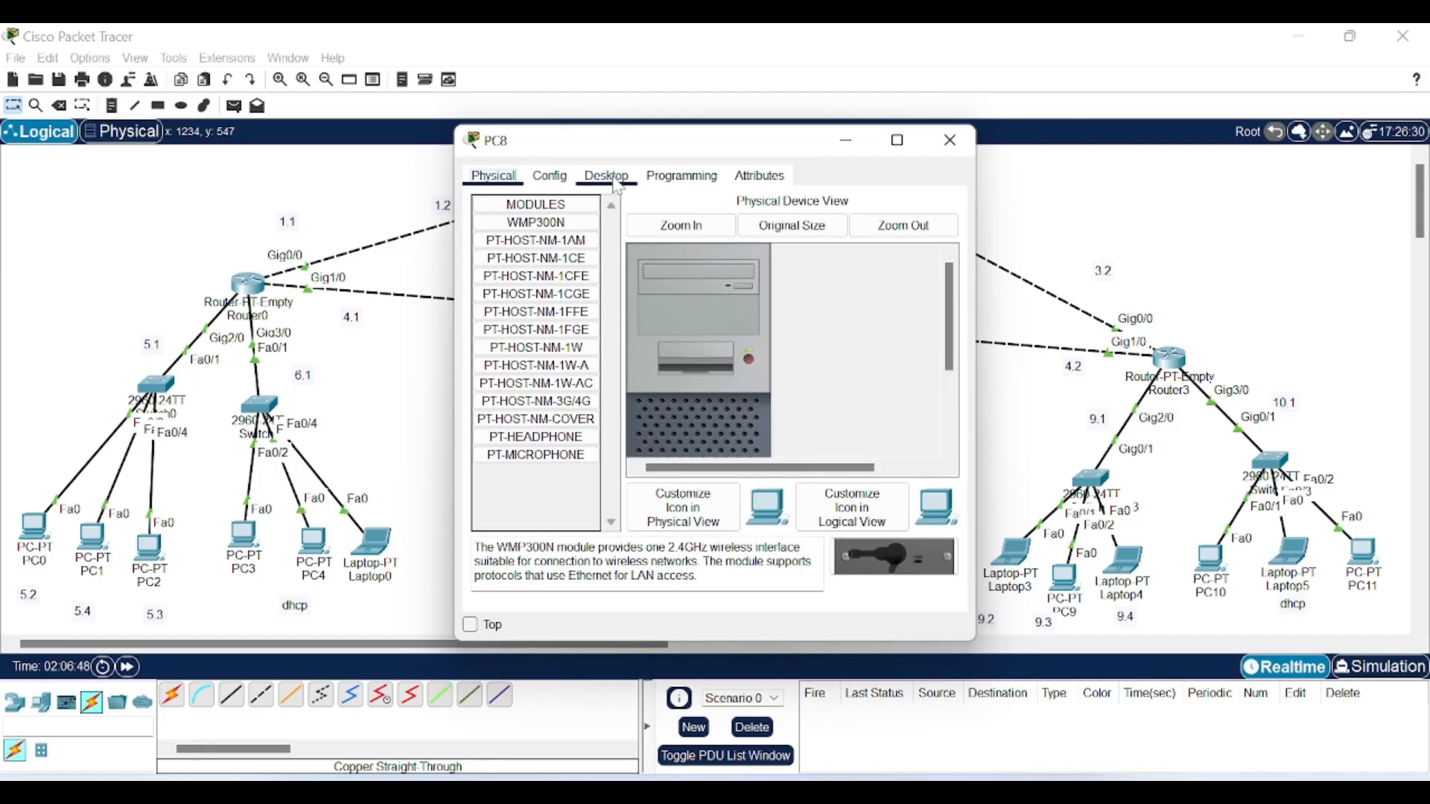
pyautogui.click(616, 181)
pyautogui.click(515, 257)
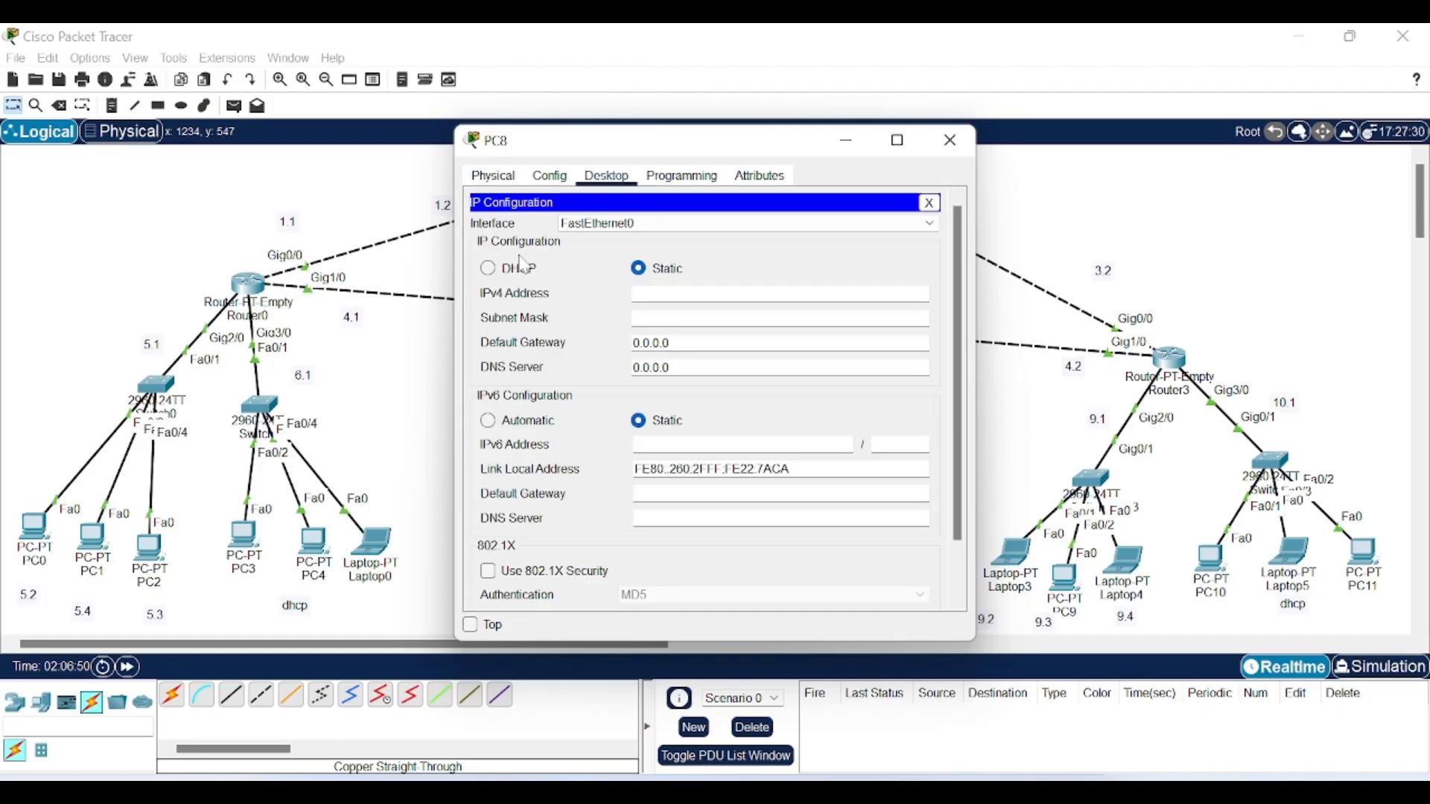
pyautogui.click(493, 270)
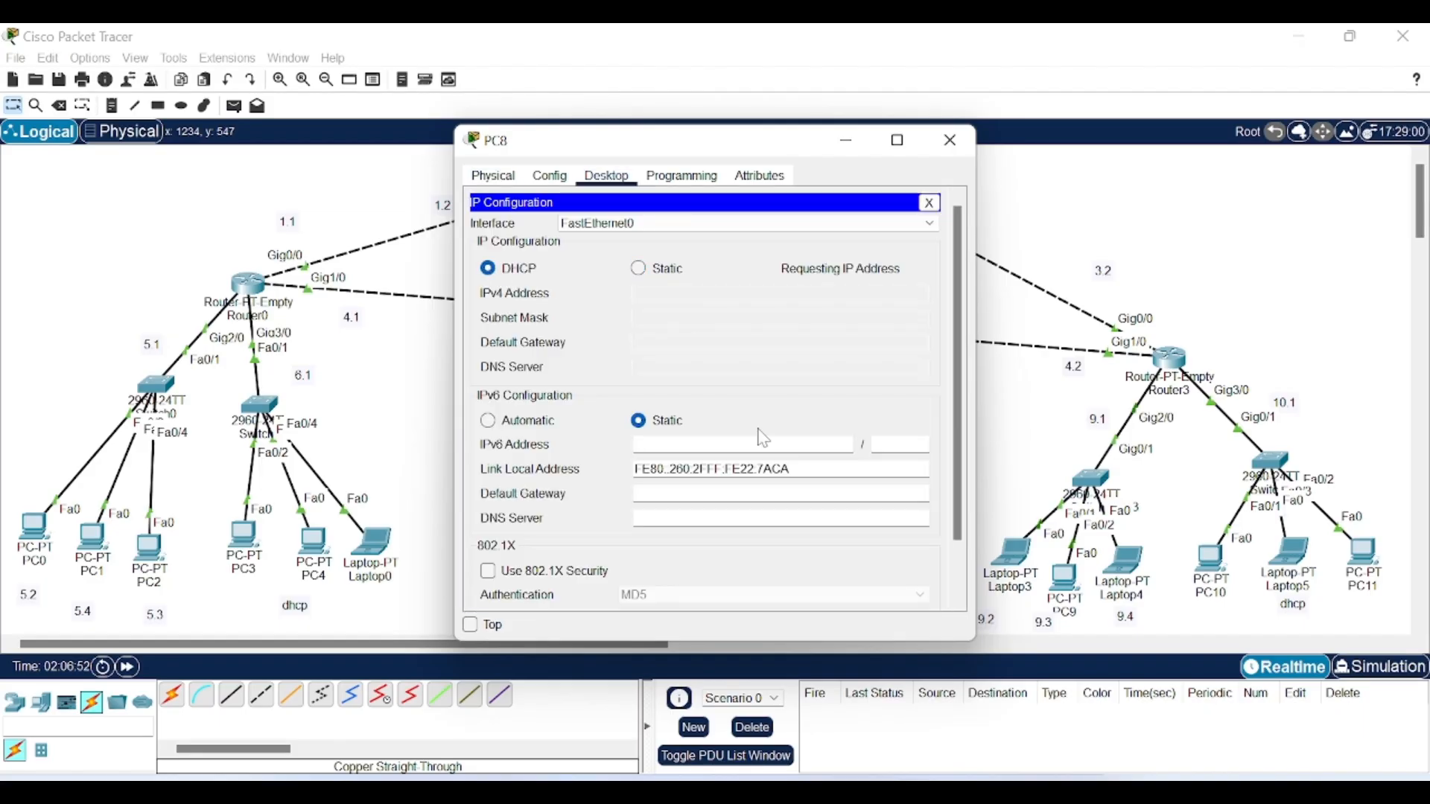
pyautogui.click(846, 140)
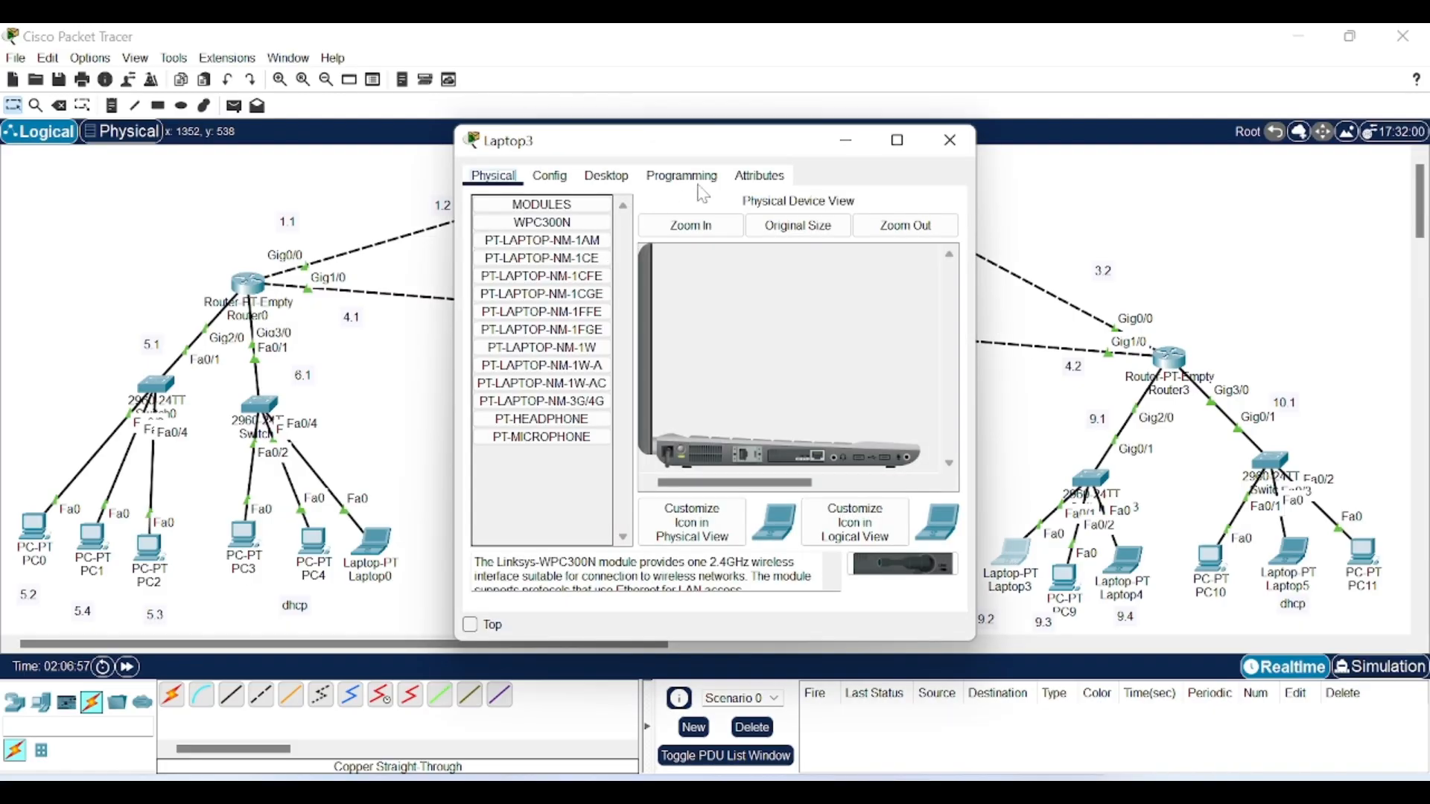
# Step: Give Laptop3 the static IPv4 address 192.168.9.2 with subnet mask 255.255.255.0
pyautogui.moveTo(691, 146); pyautogui.dragTo(549, 147)
pyautogui.click(464, 178)
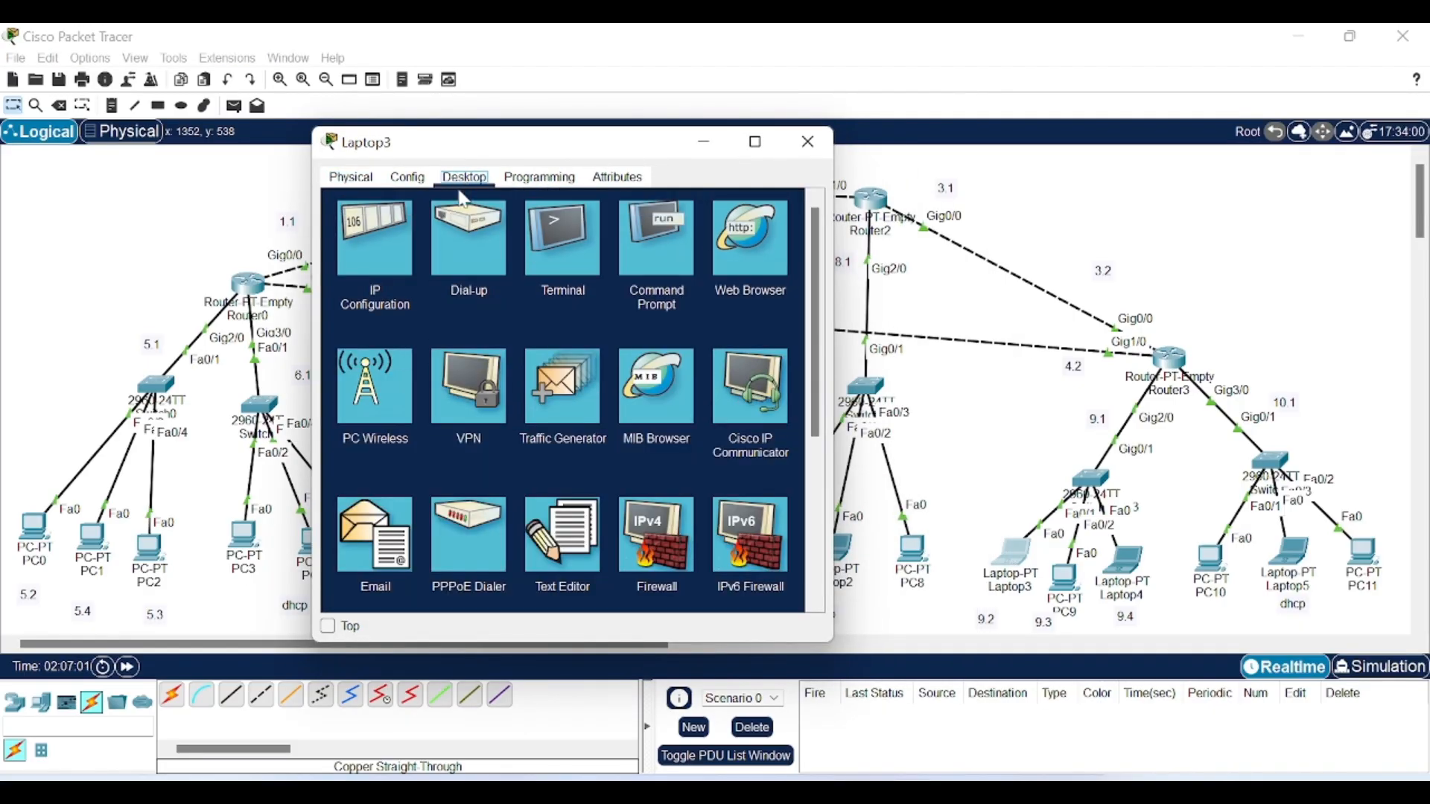
pyautogui.click(375, 241)
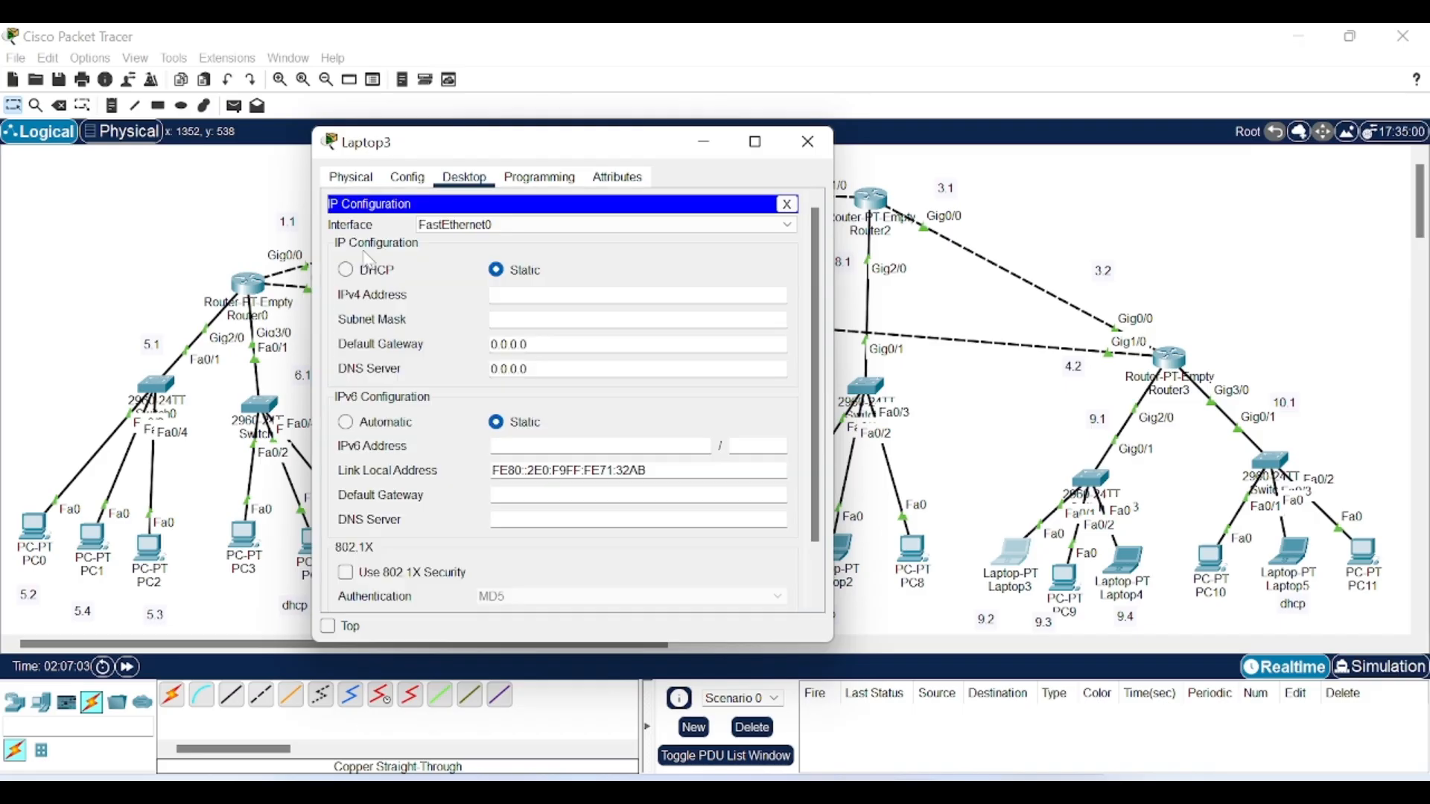
pyautogui.click(346, 271)
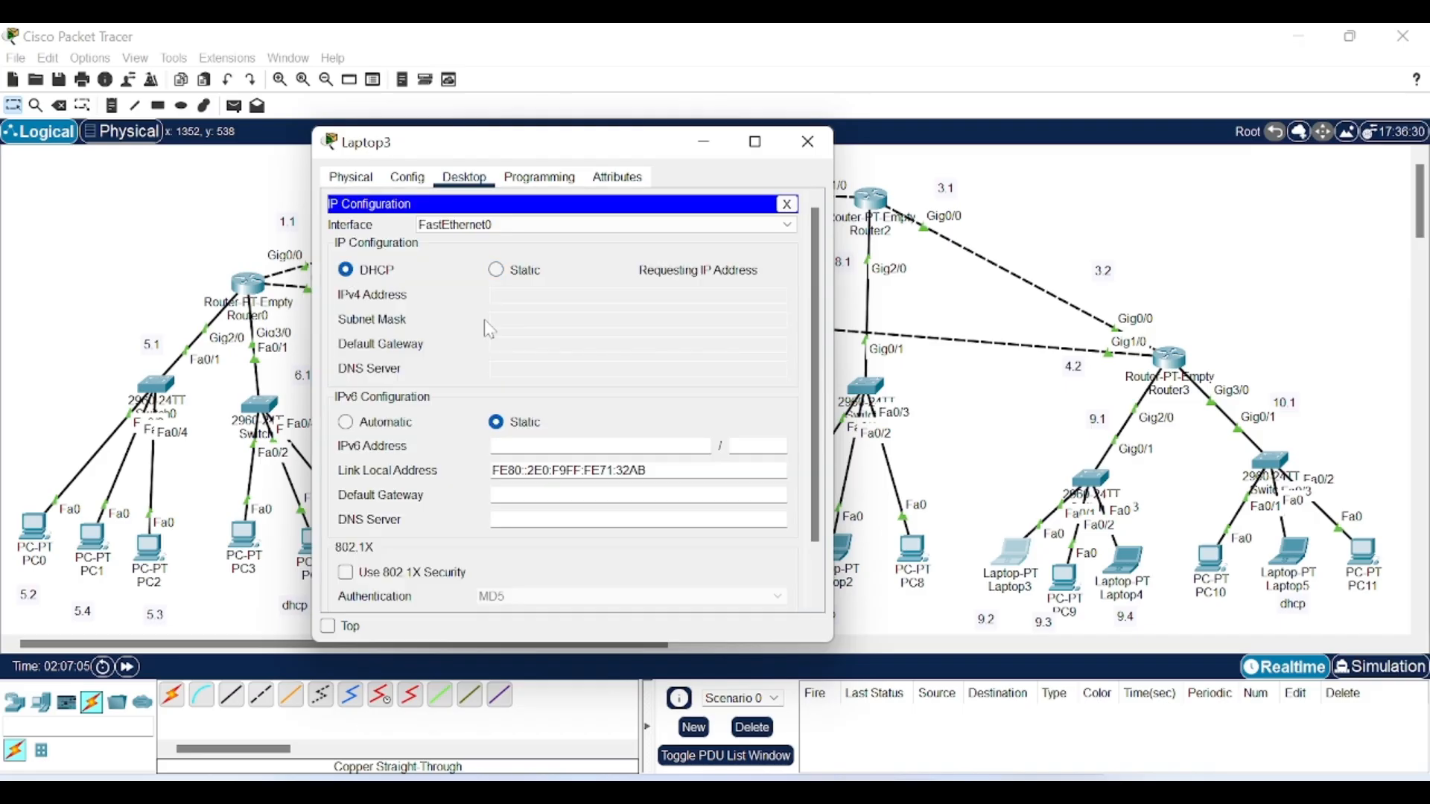
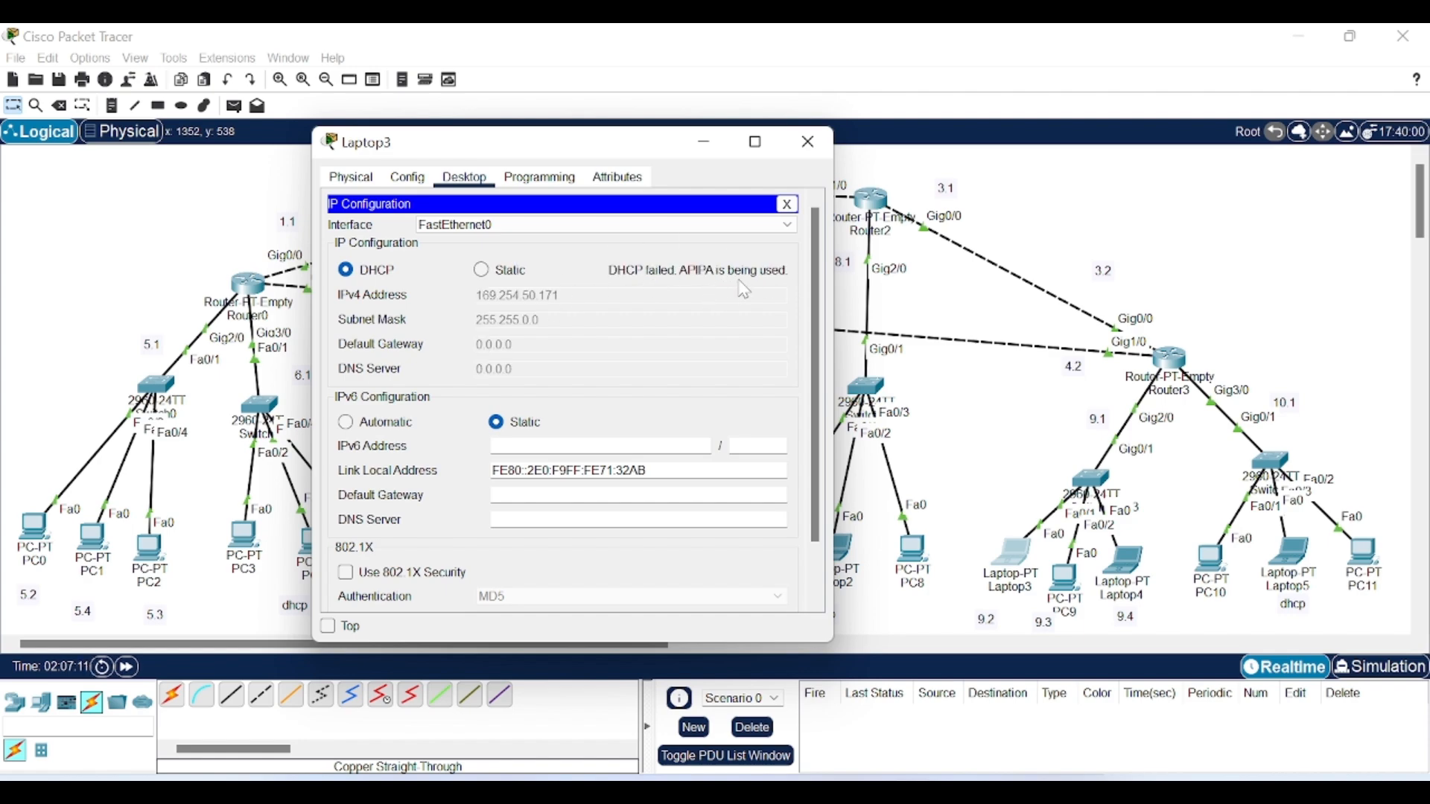
pyautogui.click(483, 272)
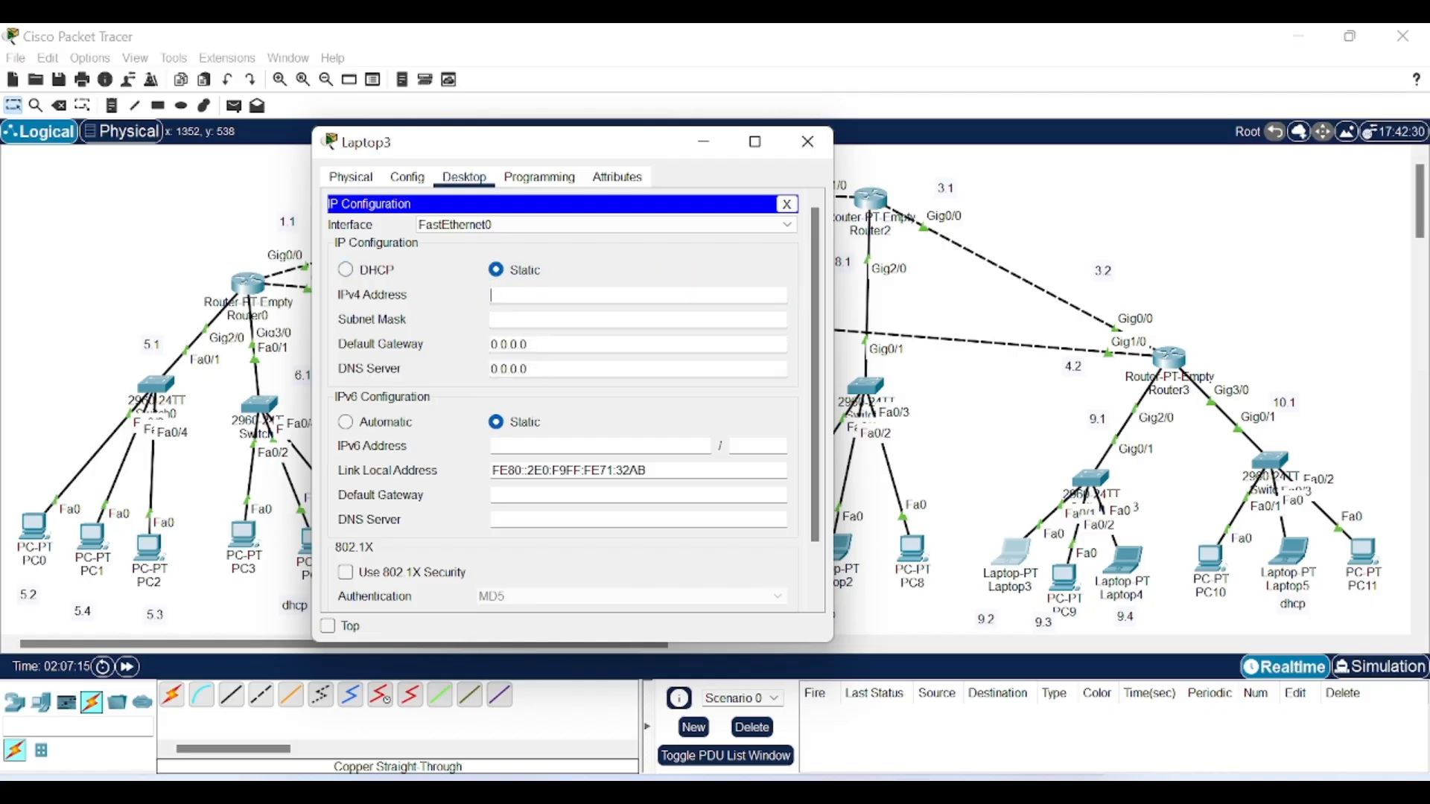
pyautogui.click(537, 295)
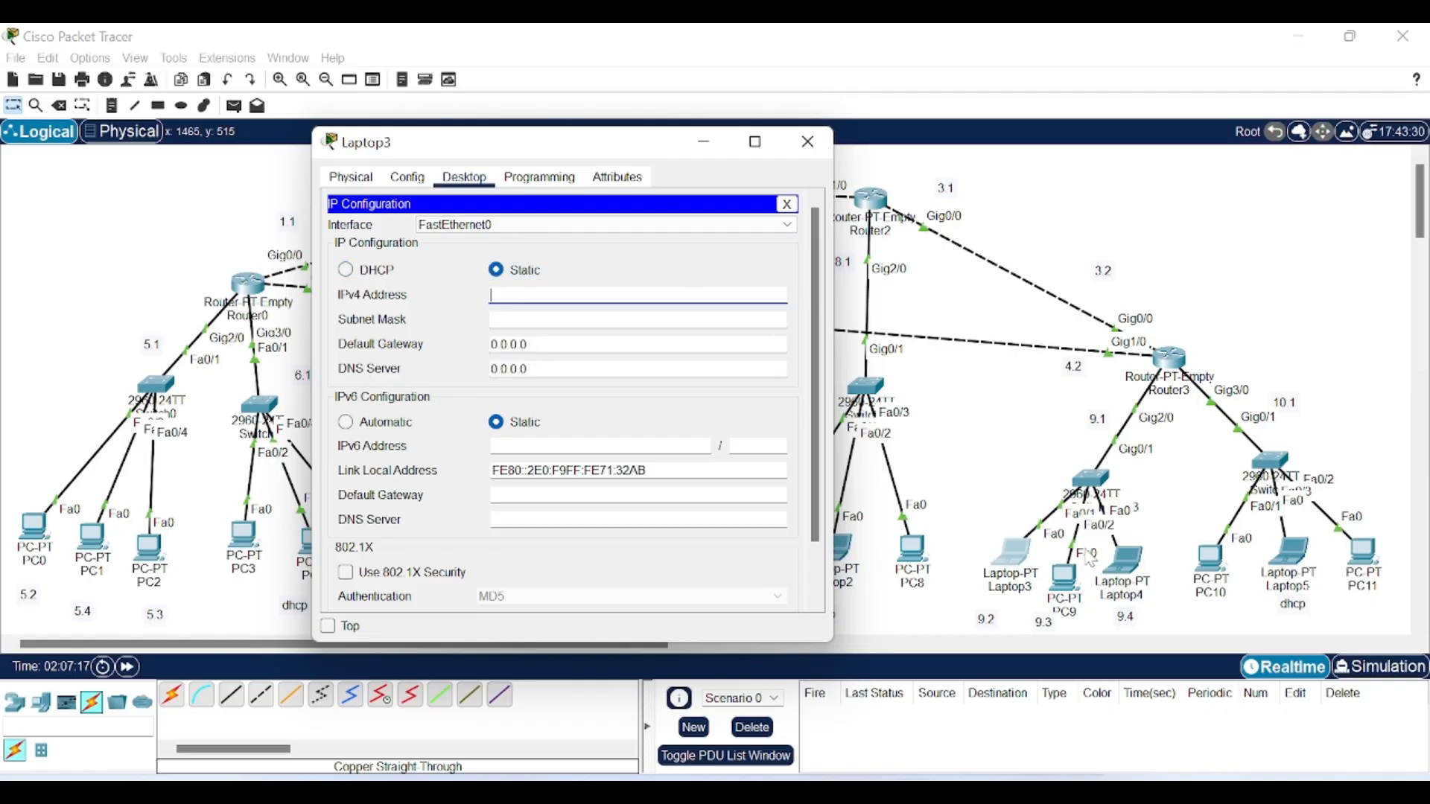
pyautogui.write('192.168.7')
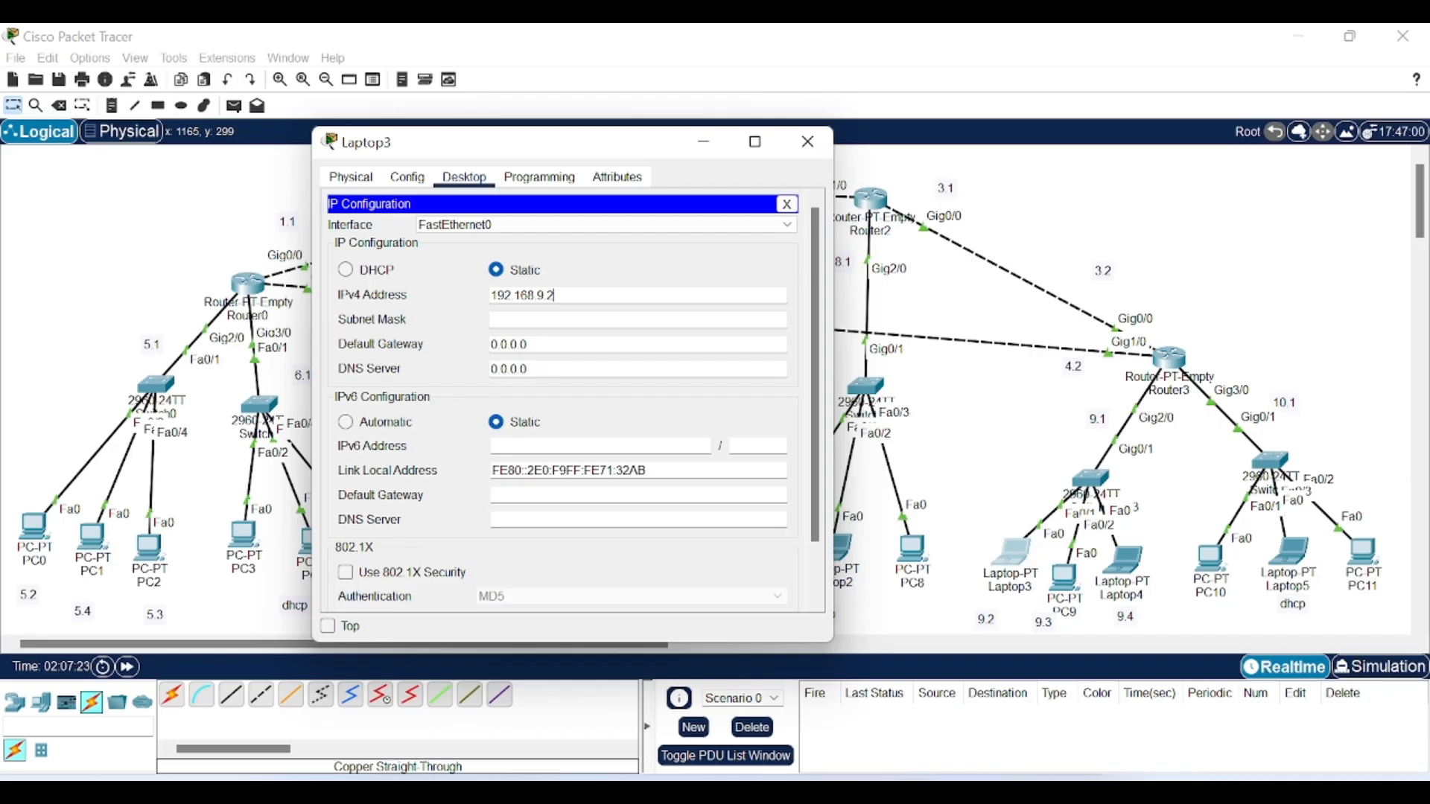
pyautogui.hotkey('ctrl', 'a')
pyautogui.hotkey('ctrl', 'c')
pyautogui.press('Tab')
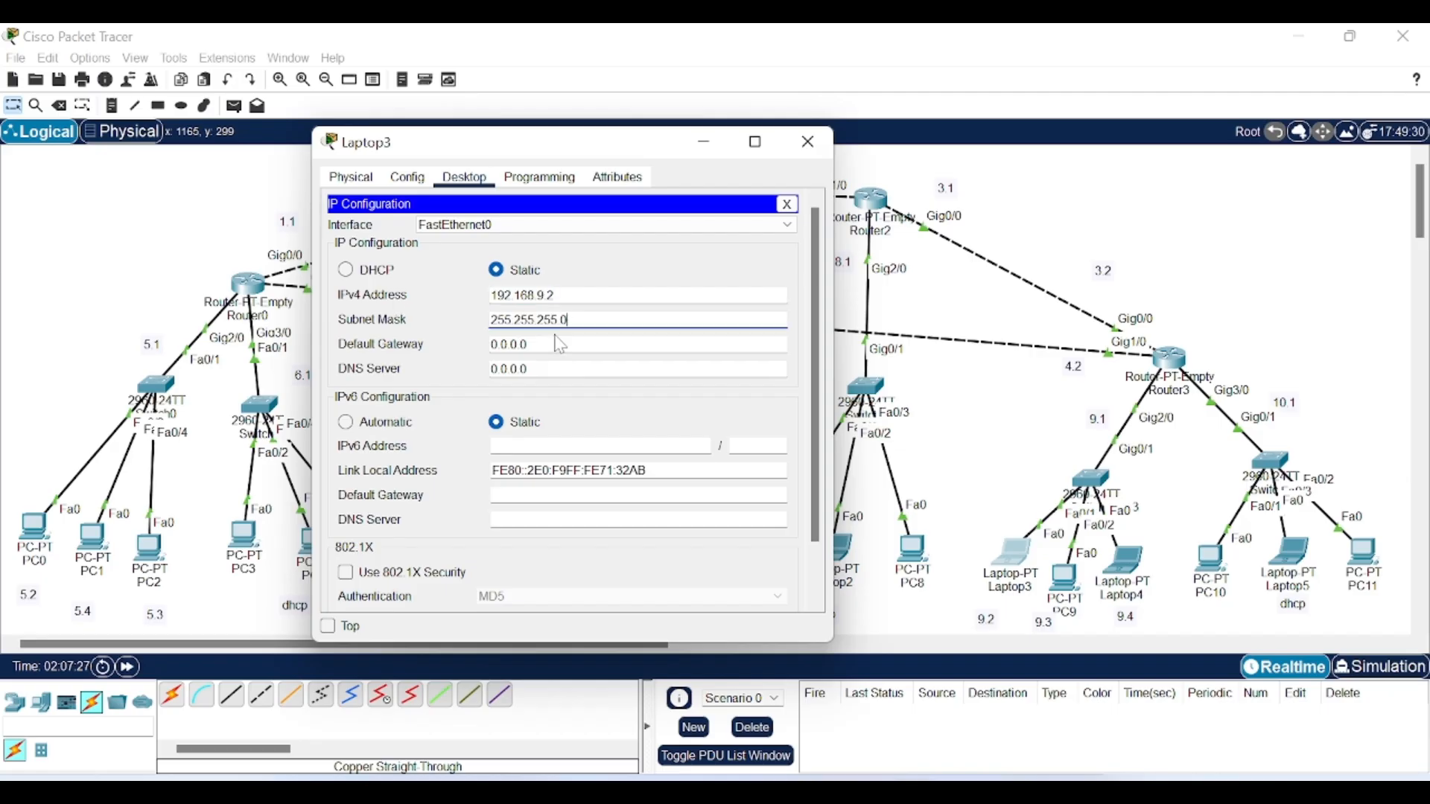
# Step: Set Laptop3's default gateway to 192.168.9.1 and minimise its configuration window
pyautogui.press('Tab')
pyautogui.hotkey('ctrl', 'v')
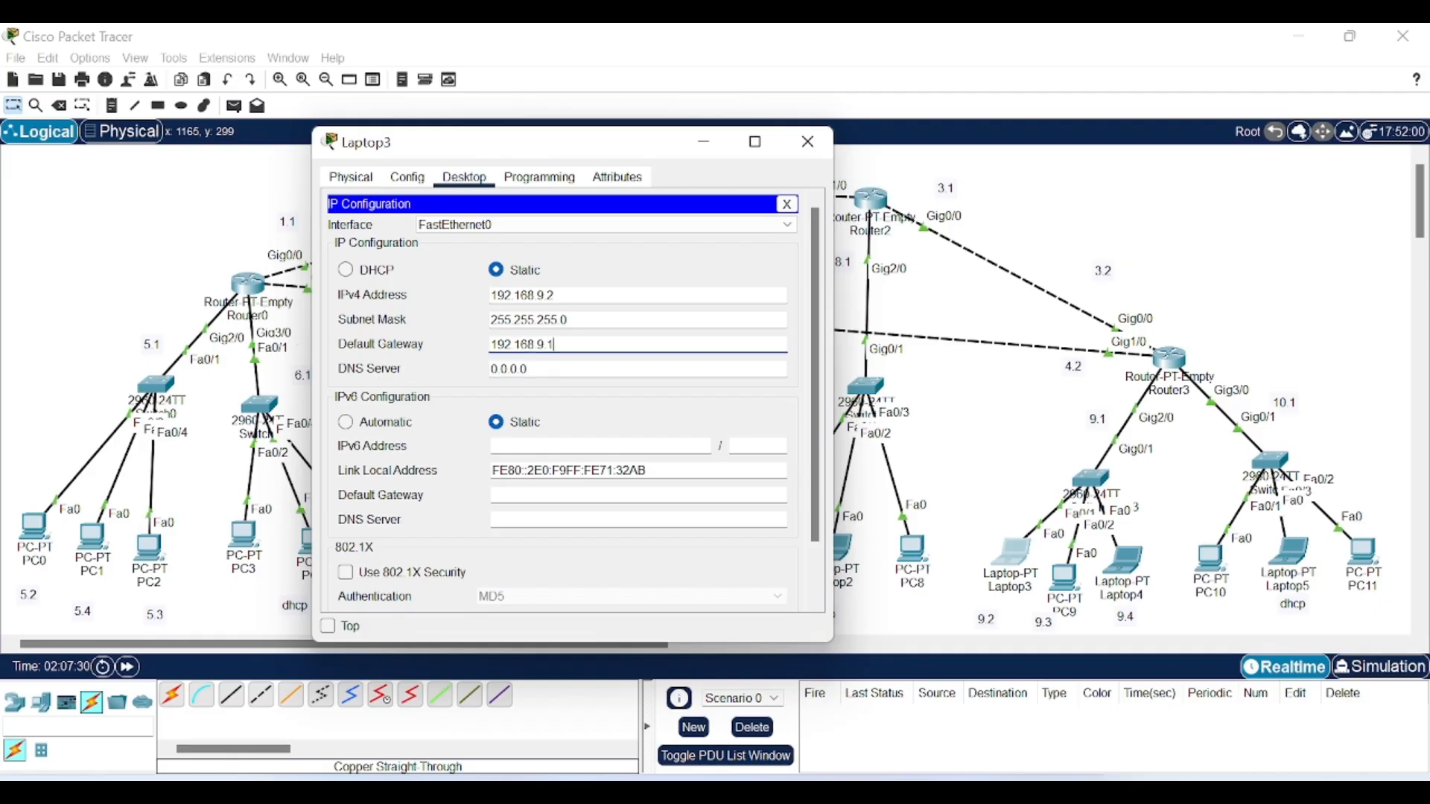
pyautogui.press('Left')
pyautogui.hotkey('shift', 'Left')
pyautogui.hotkey('shift', 'Left')
pyautogui.hotkey('shift', 'Left')
pyautogui.hotkey('shift', 'Left')
pyautogui.hotkey('shift', 'Left')
pyautogui.hotkey('shift', 'Left')
pyautogui.hotkey('shift', 'Left')
pyautogui.hotkey('shift', 'Left')
pyautogui.hotkey('shift', 'Left')
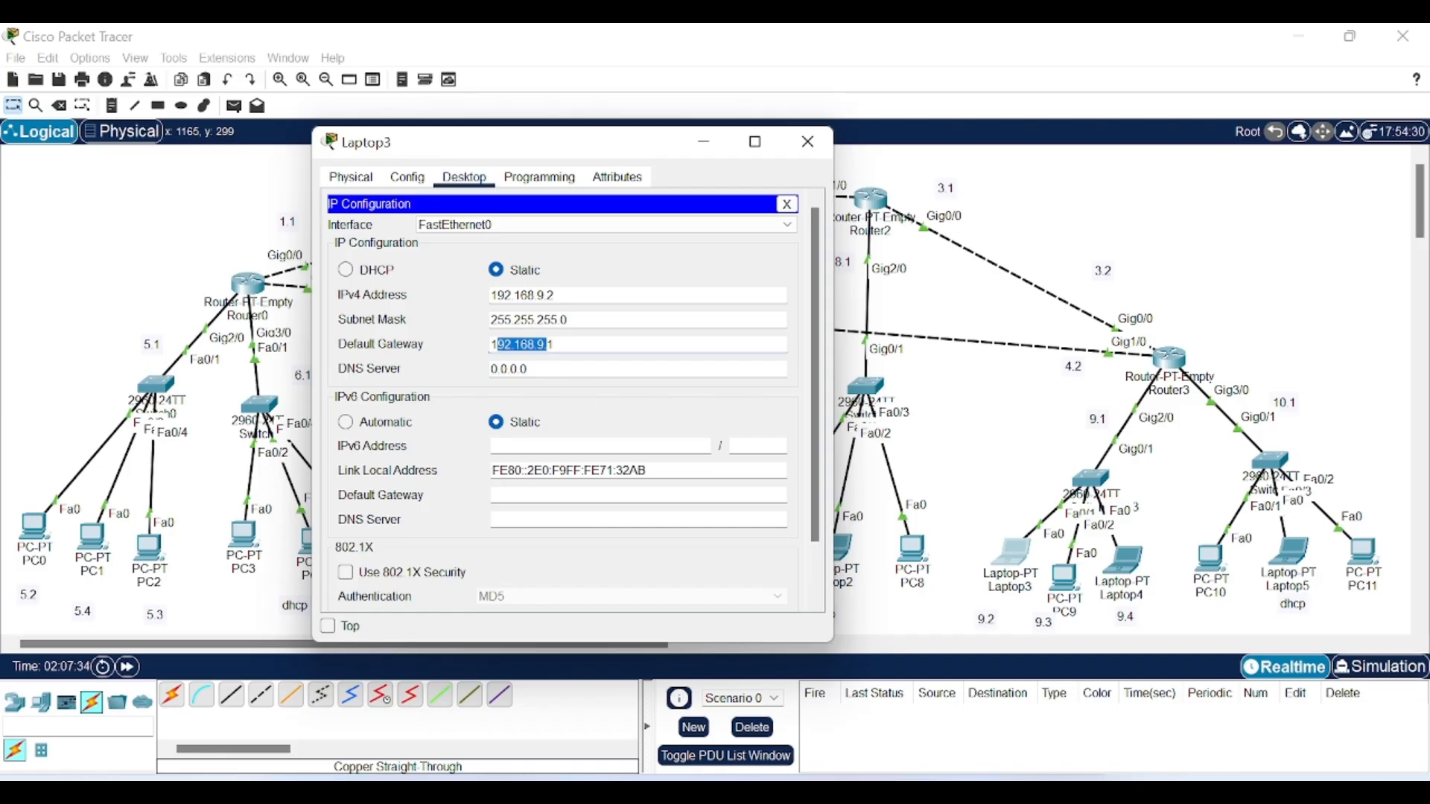
pyautogui.press('End')
pyautogui.hotkey('shift', 'Home')
pyautogui.click(703, 143)
# Step: Give PC9 the static IPv4 address 192.168.9.3, subnet mask 255.255.255.0 and default gateway 192.168.9.1
pyautogui.click(1068, 593)
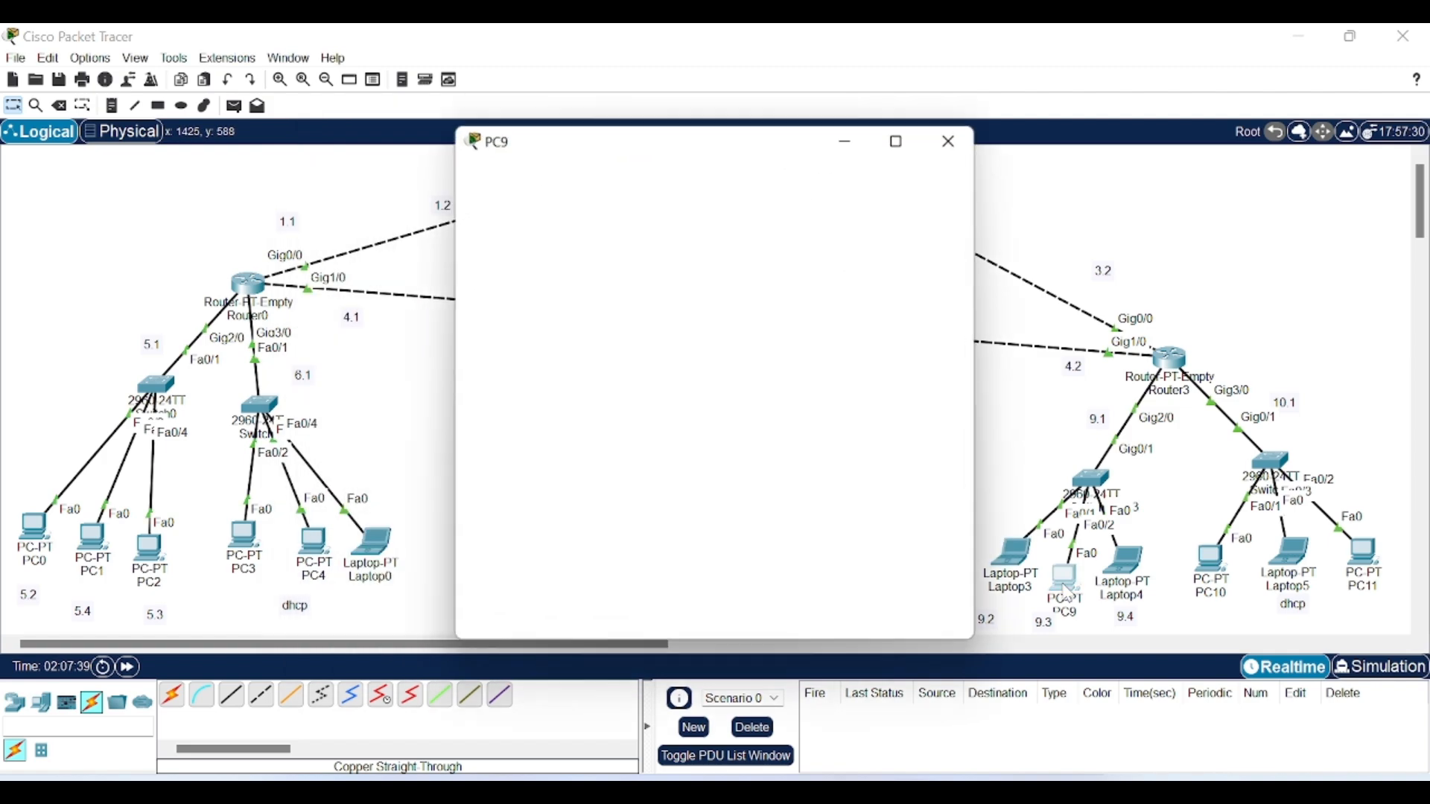
pyautogui.click(623, 183)
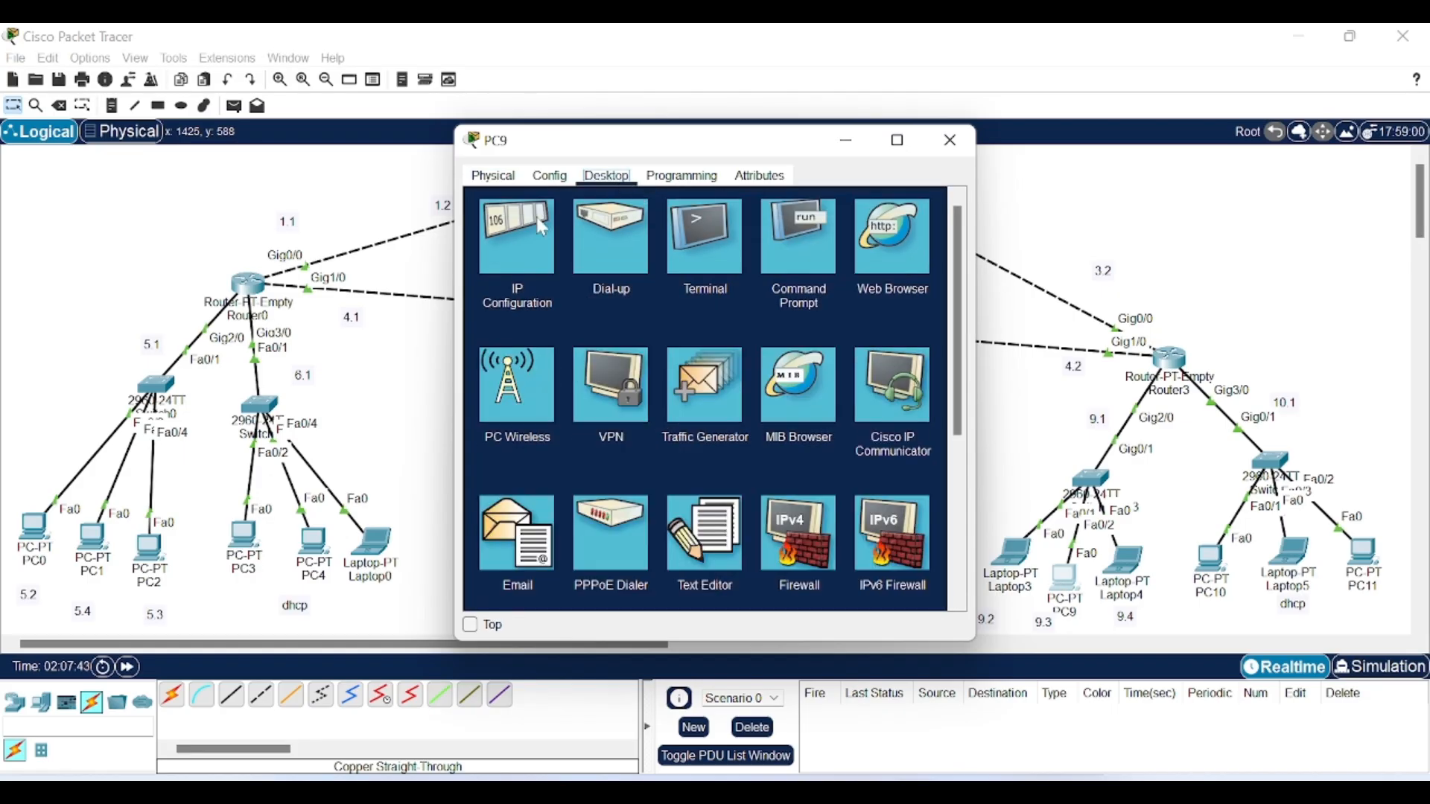
pyautogui.click(523, 221)
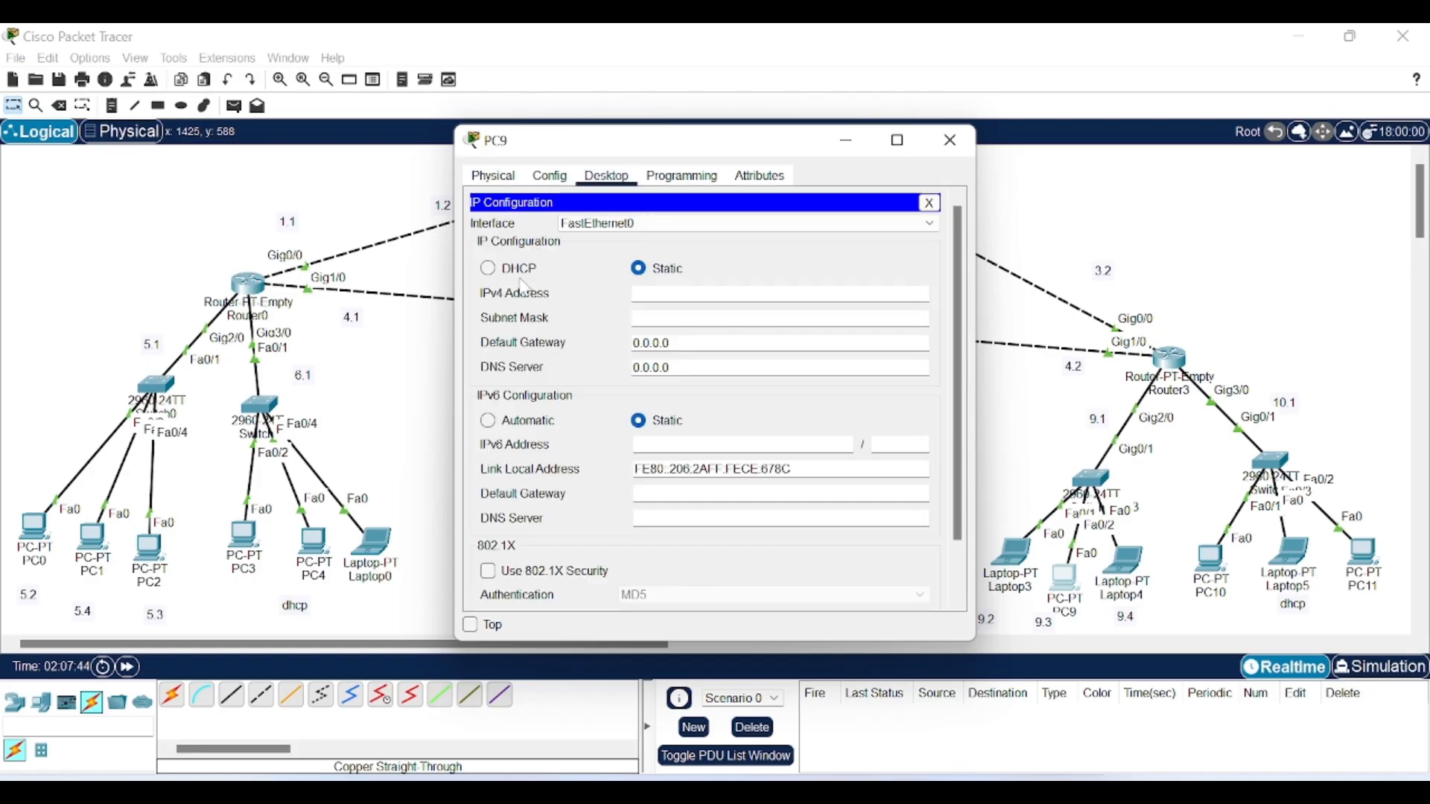
pyautogui.click(670, 293)
pyautogui.write('192.168.9.3')
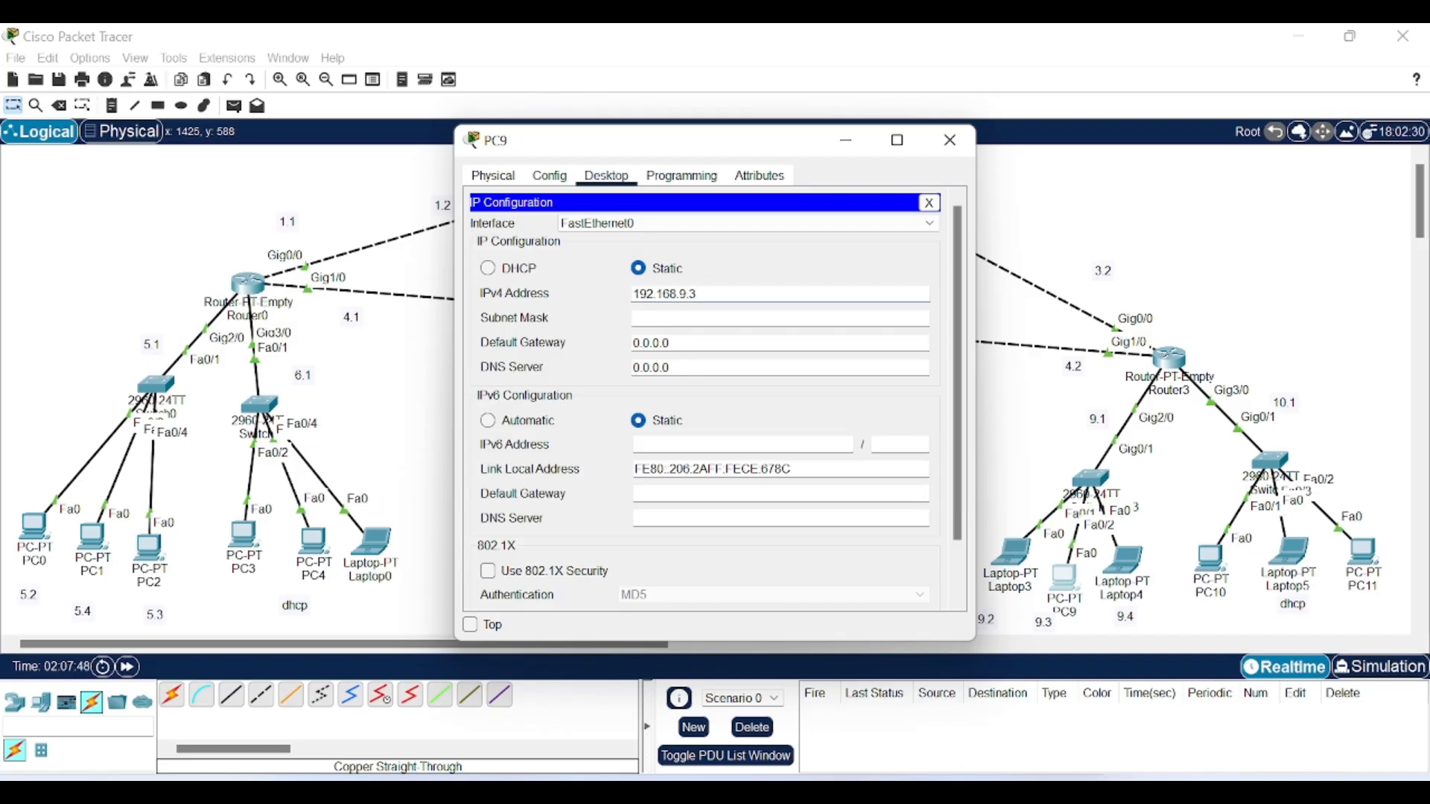
pyautogui.press('Tab')
pyautogui.press('Tab')
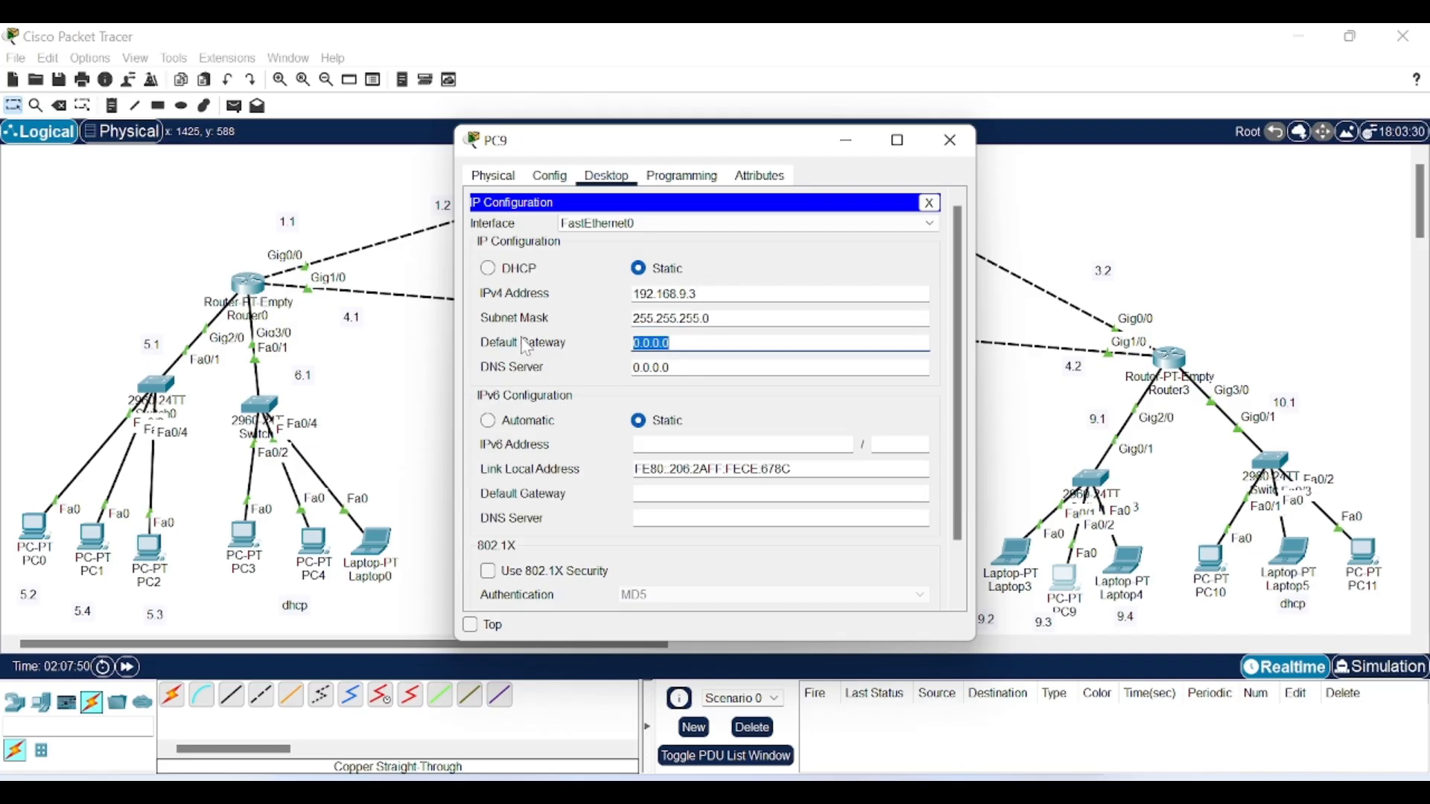
pyautogui.write('192.168.9.1')
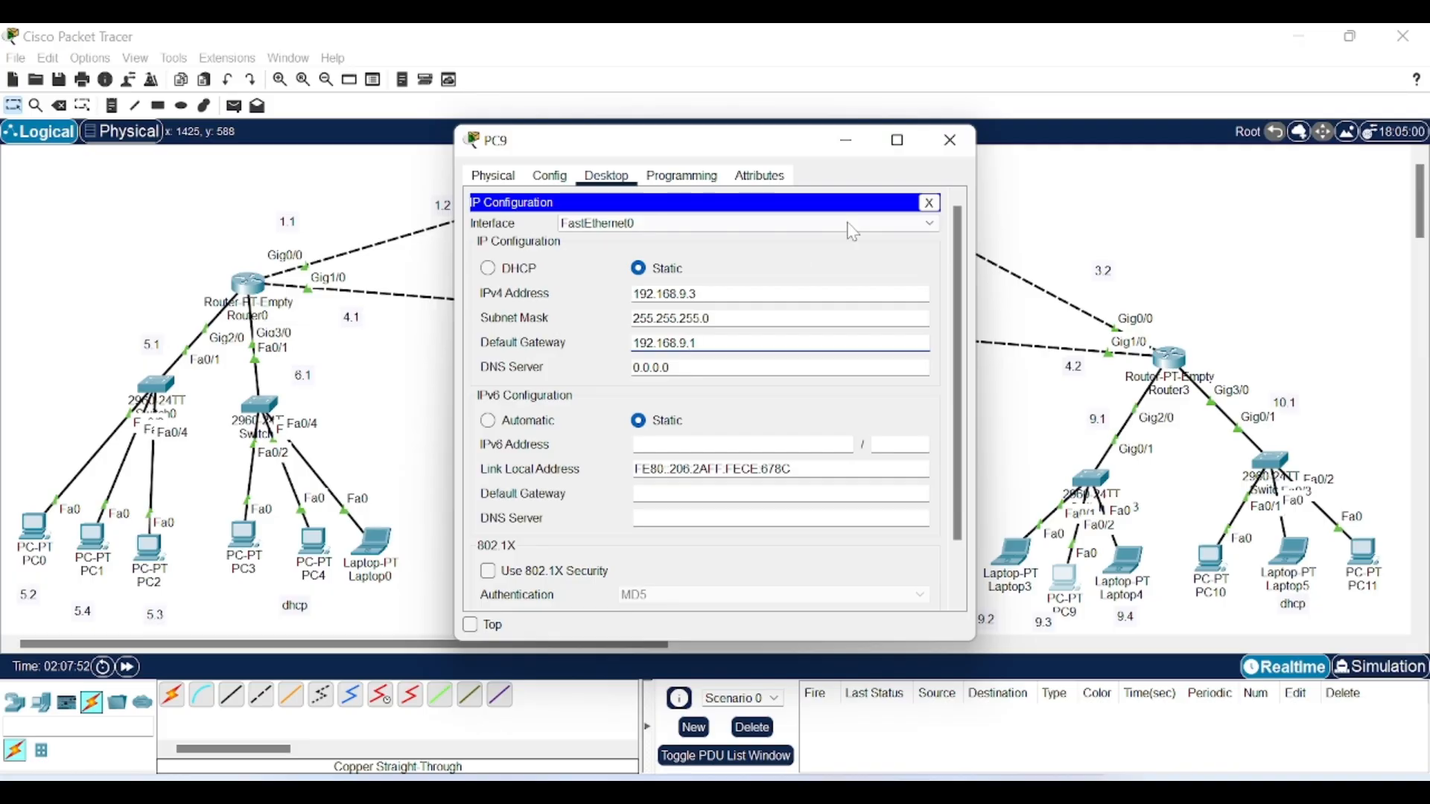
pyautogui.click(846, 145)
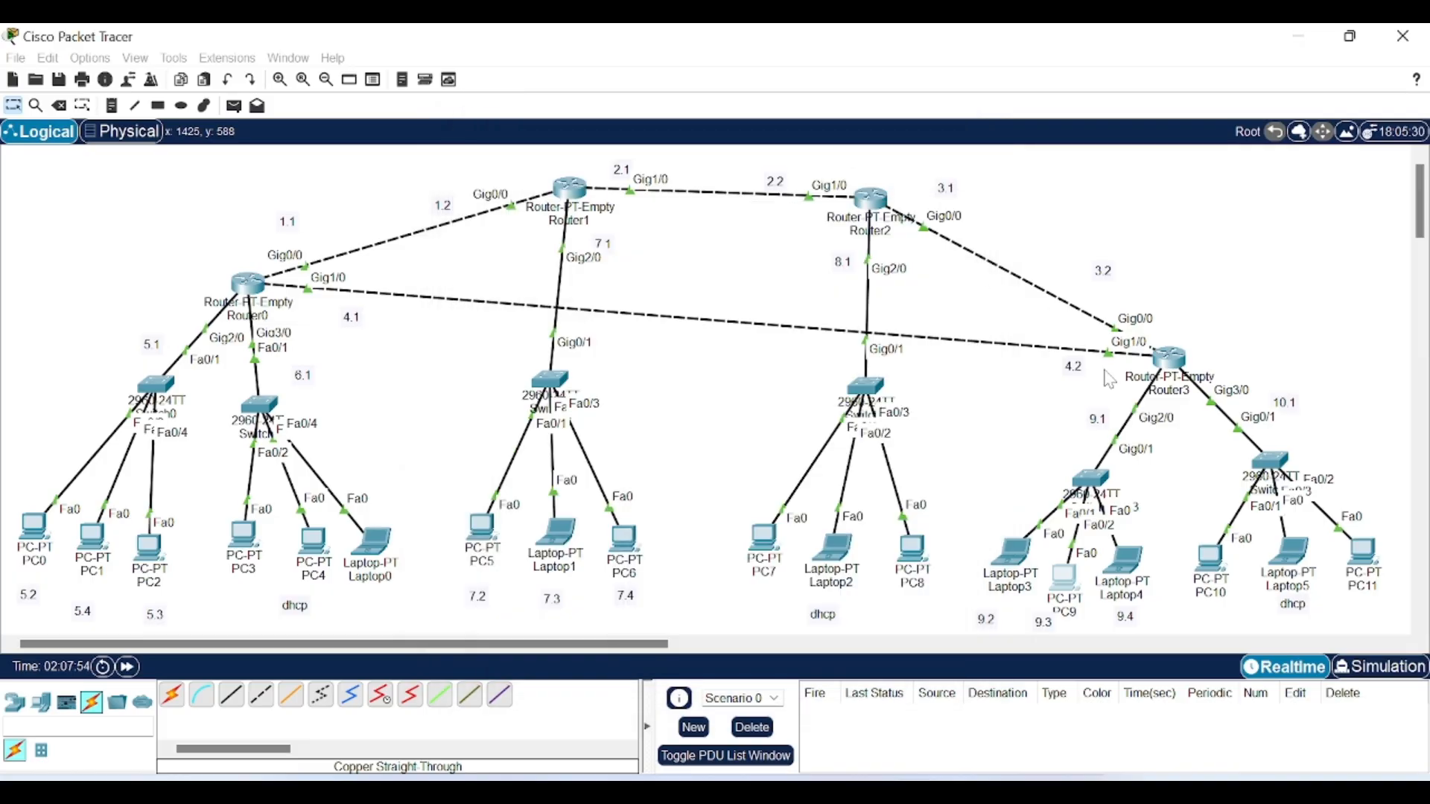
# Step: Give Laptop4 the static IPv4 address 192.168.9.4, subnet mask 255.255.255.0 and default gateway 192.168.9.1
pyautogui.click(1127, 566)
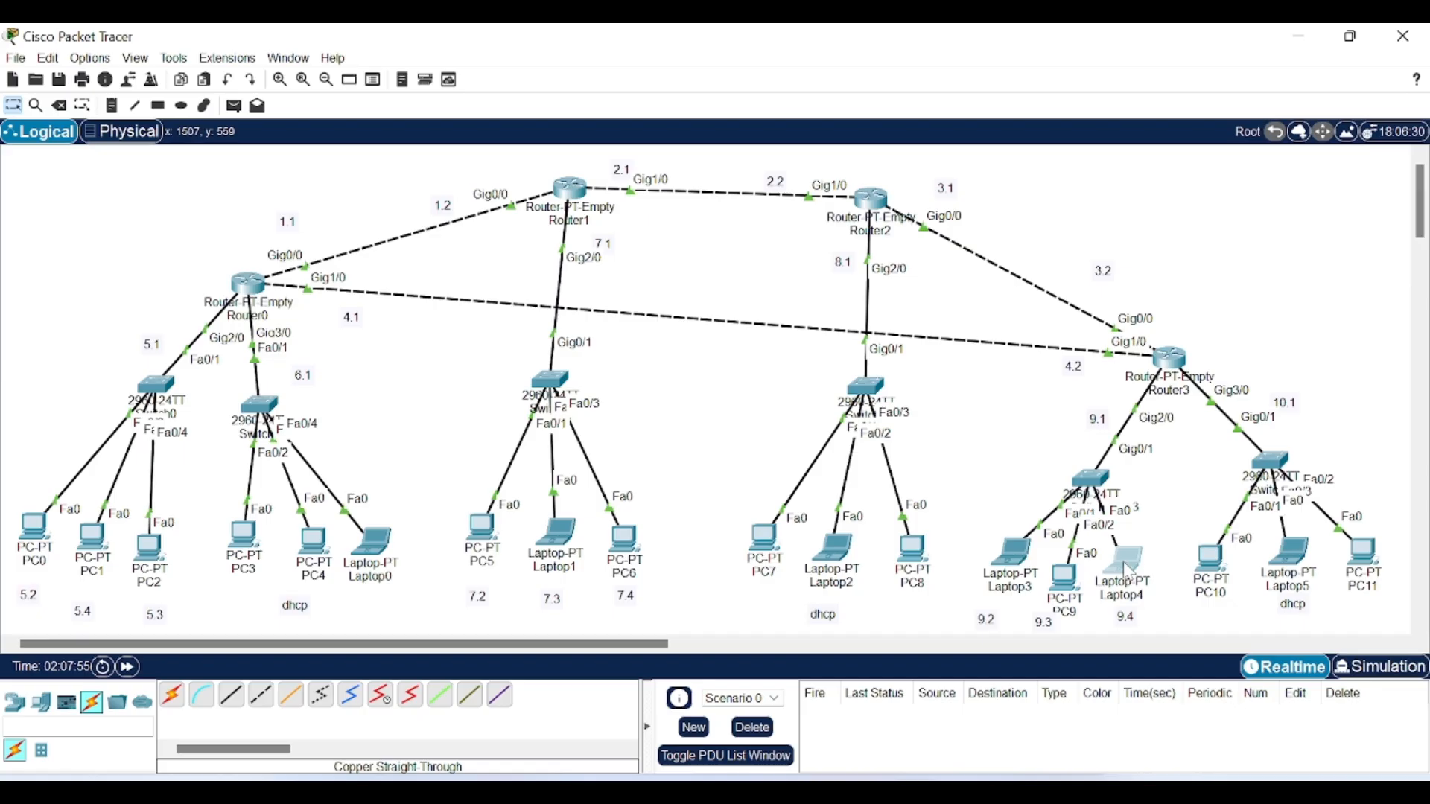
pyautogui.click(1127, 569)
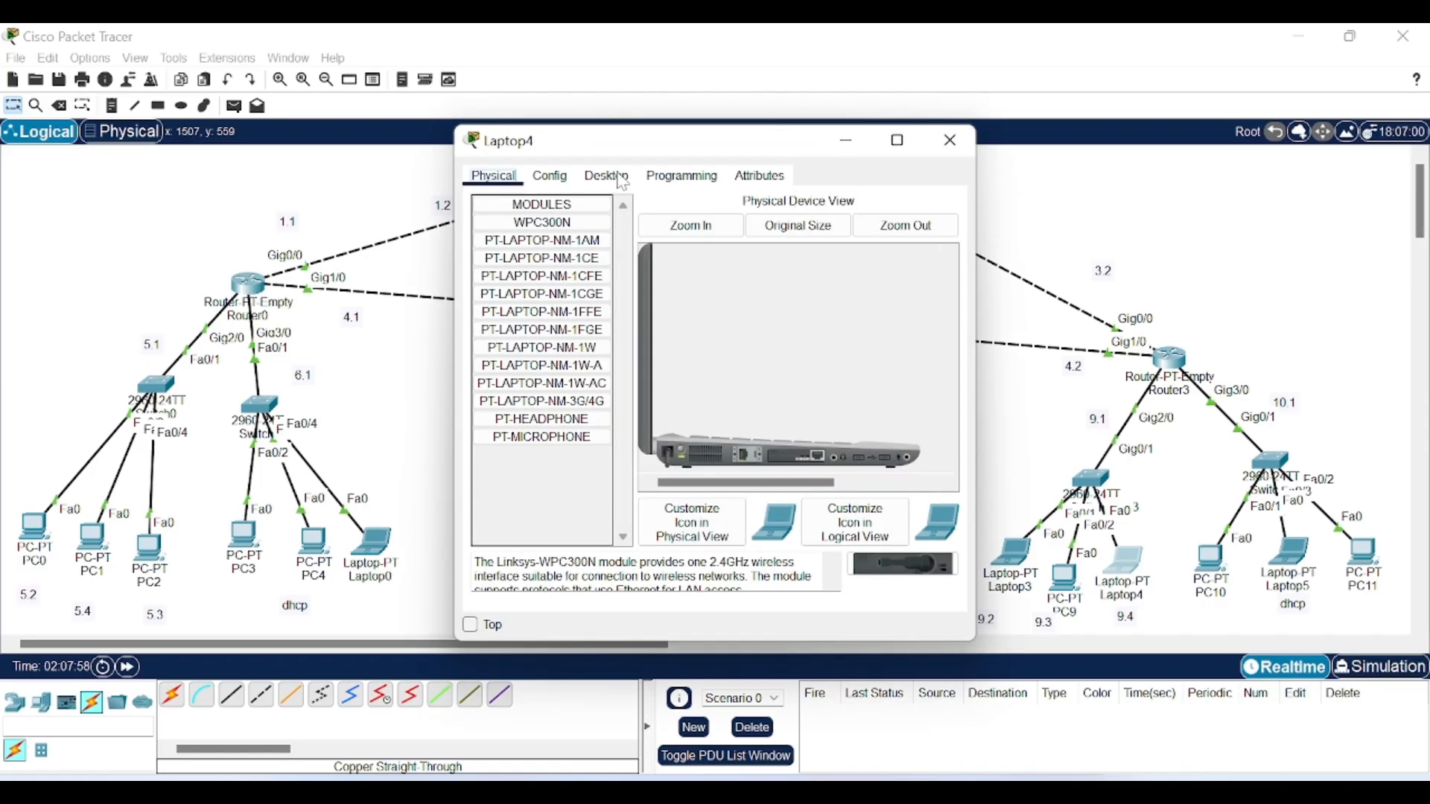
pyautogui.click(621, 180)
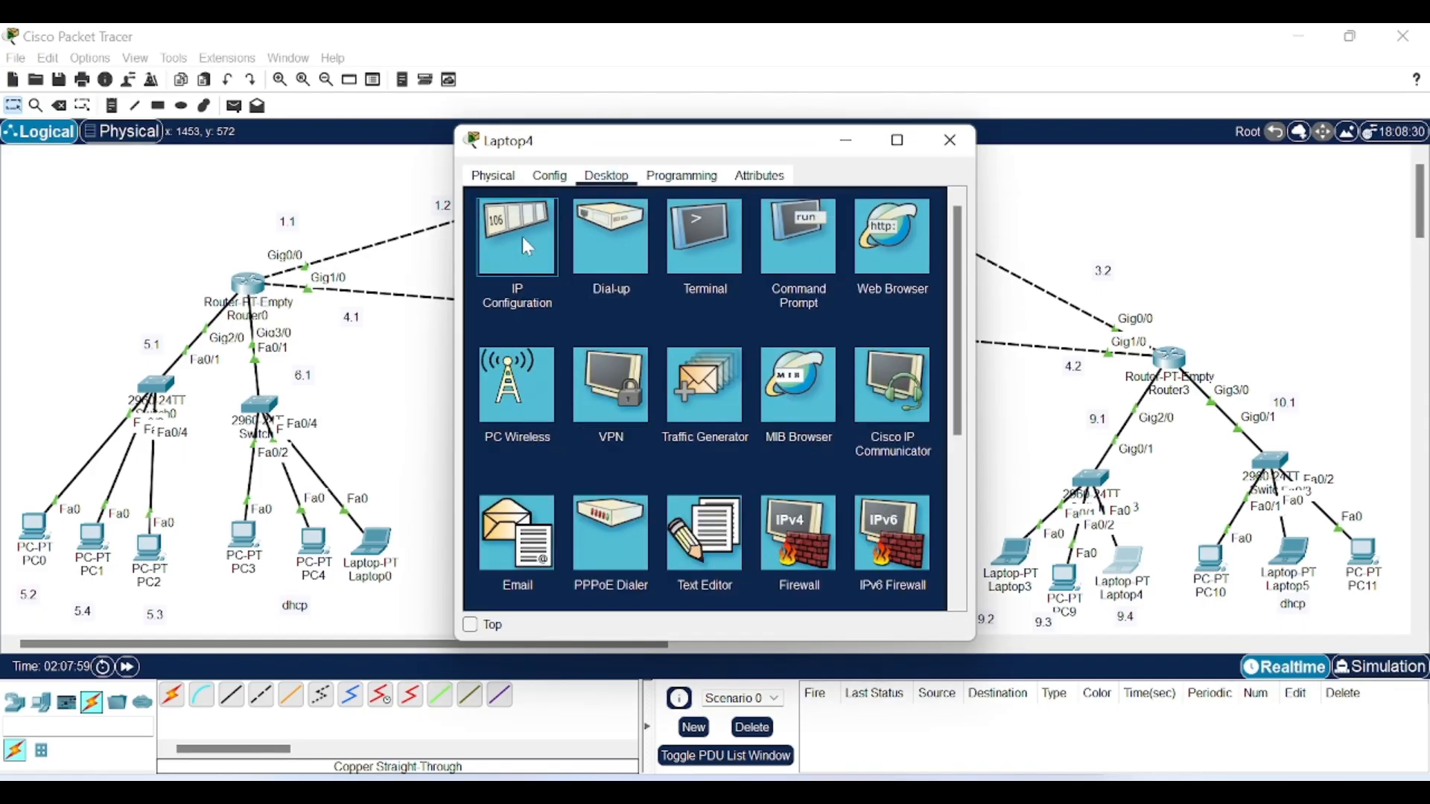
pyautogui.click(527, 247)
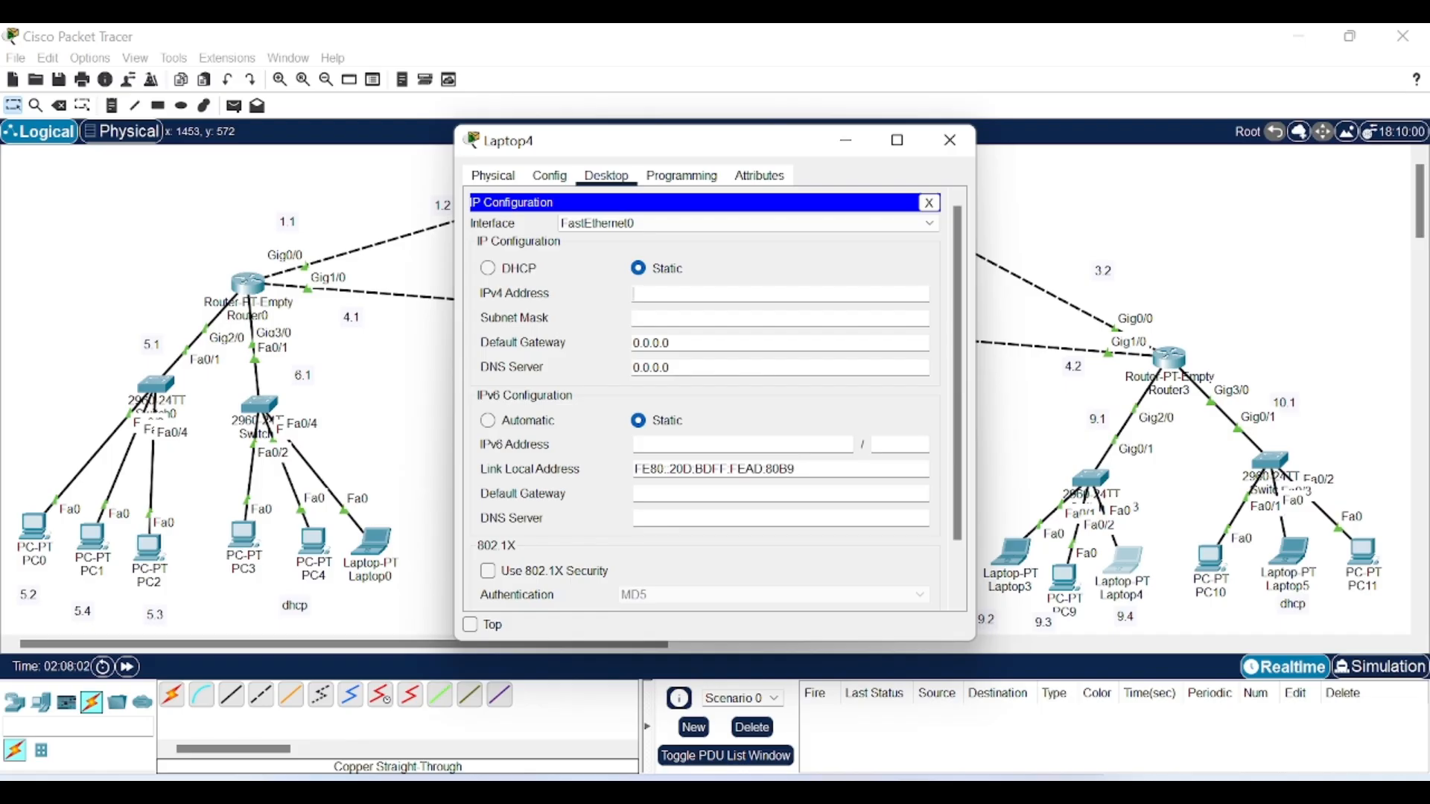
pyautogui.write('192.168.9.4')
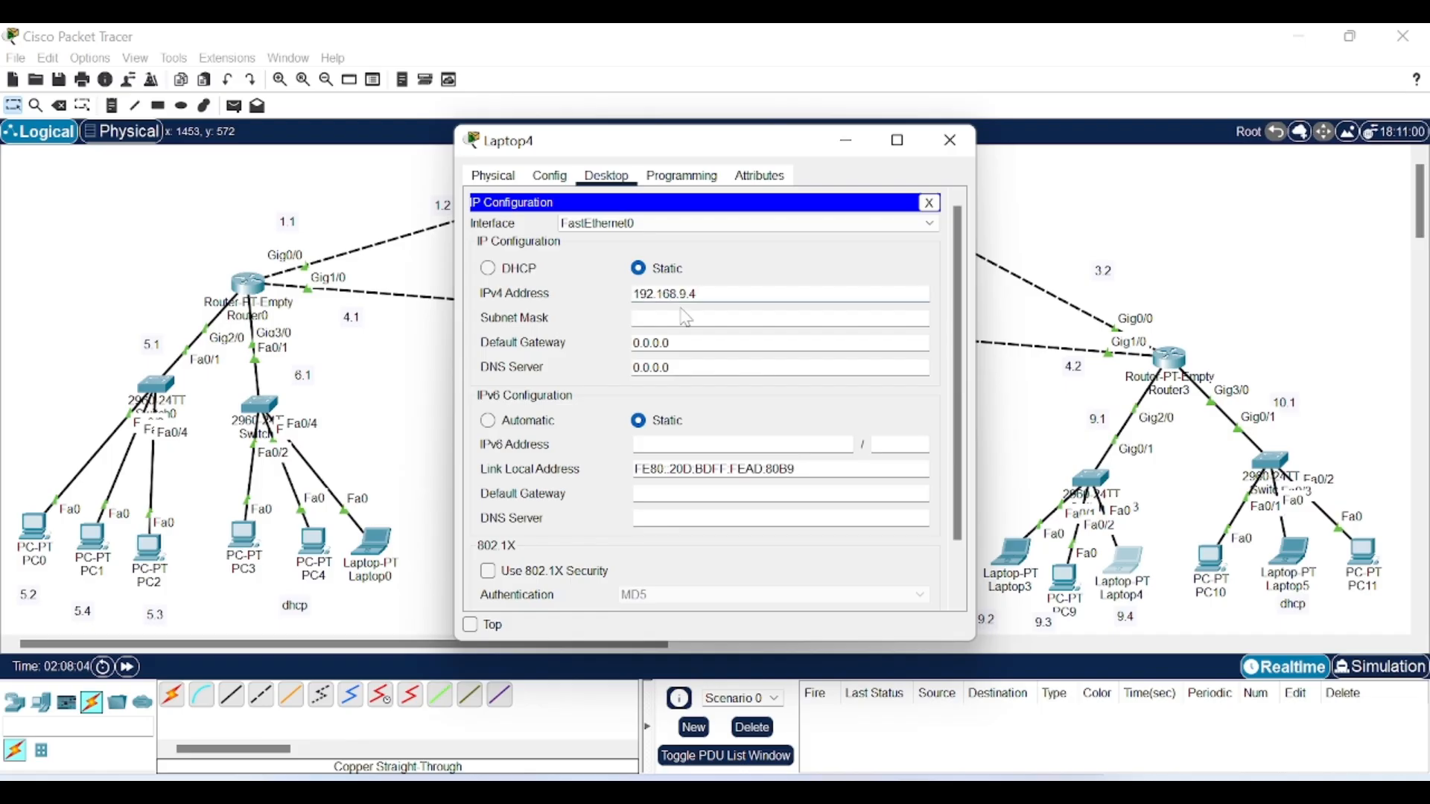
pyautogui.press('Tab')
pyautogui.press('Tab')
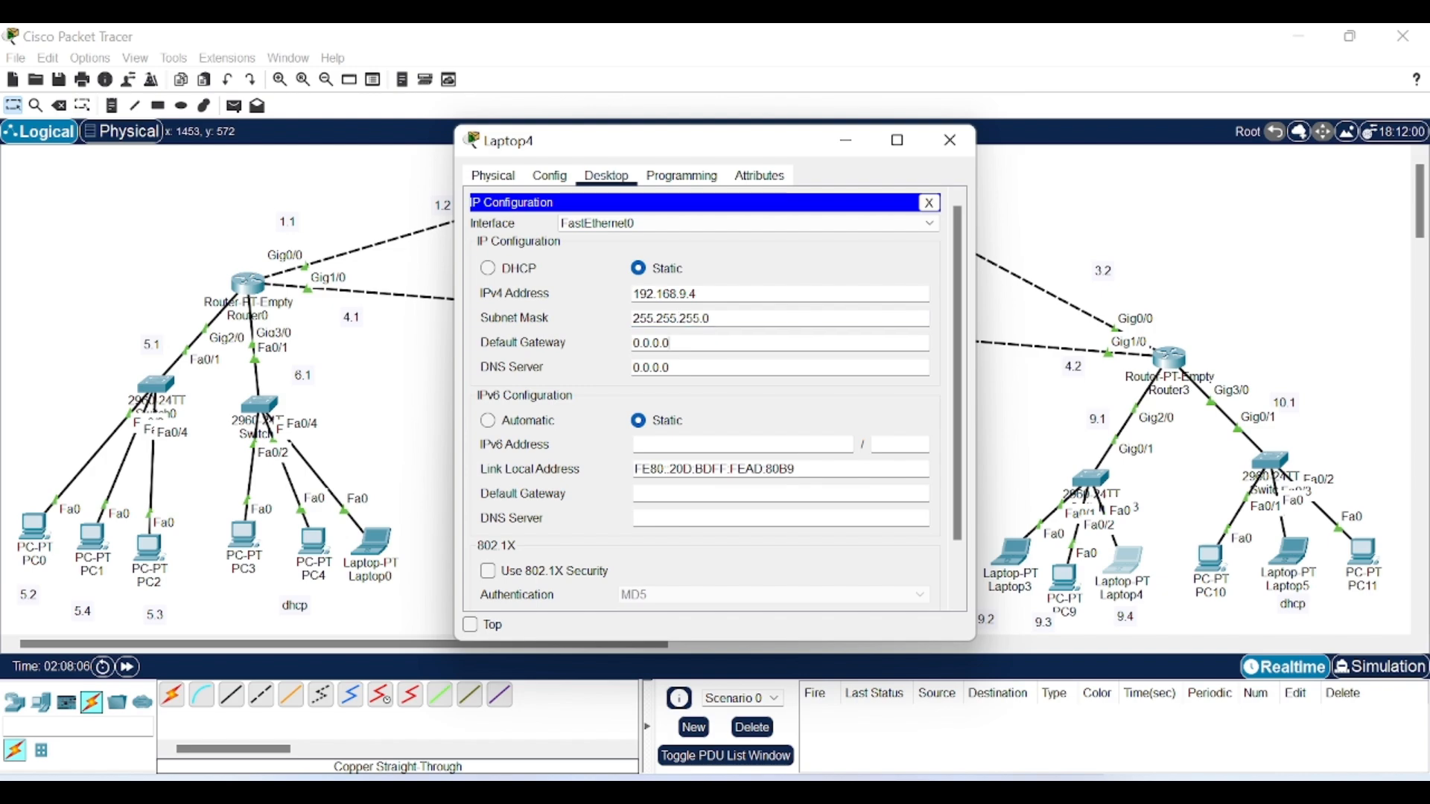
pyautogui.write('192.168.9.1')
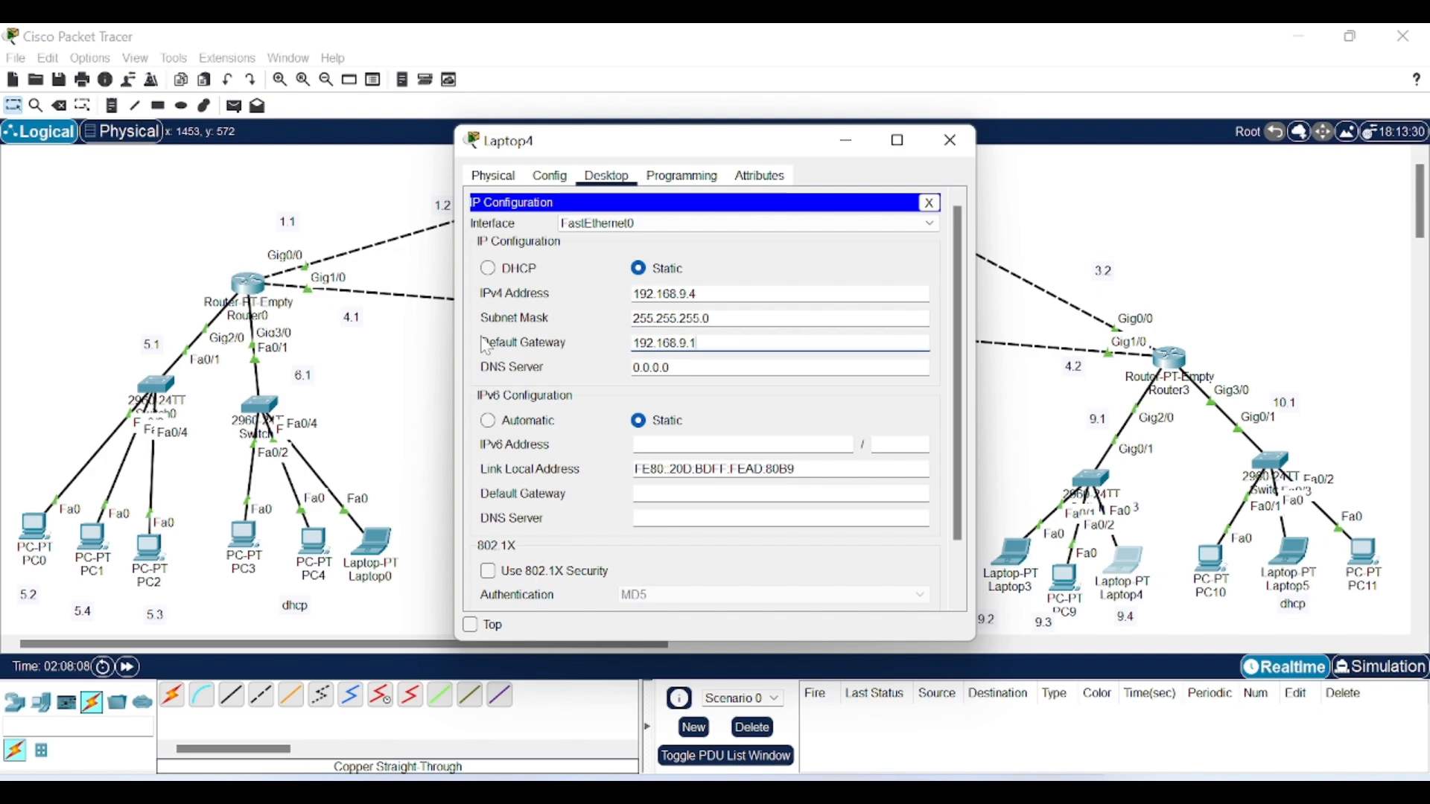
pyautogui.click(866, 149)
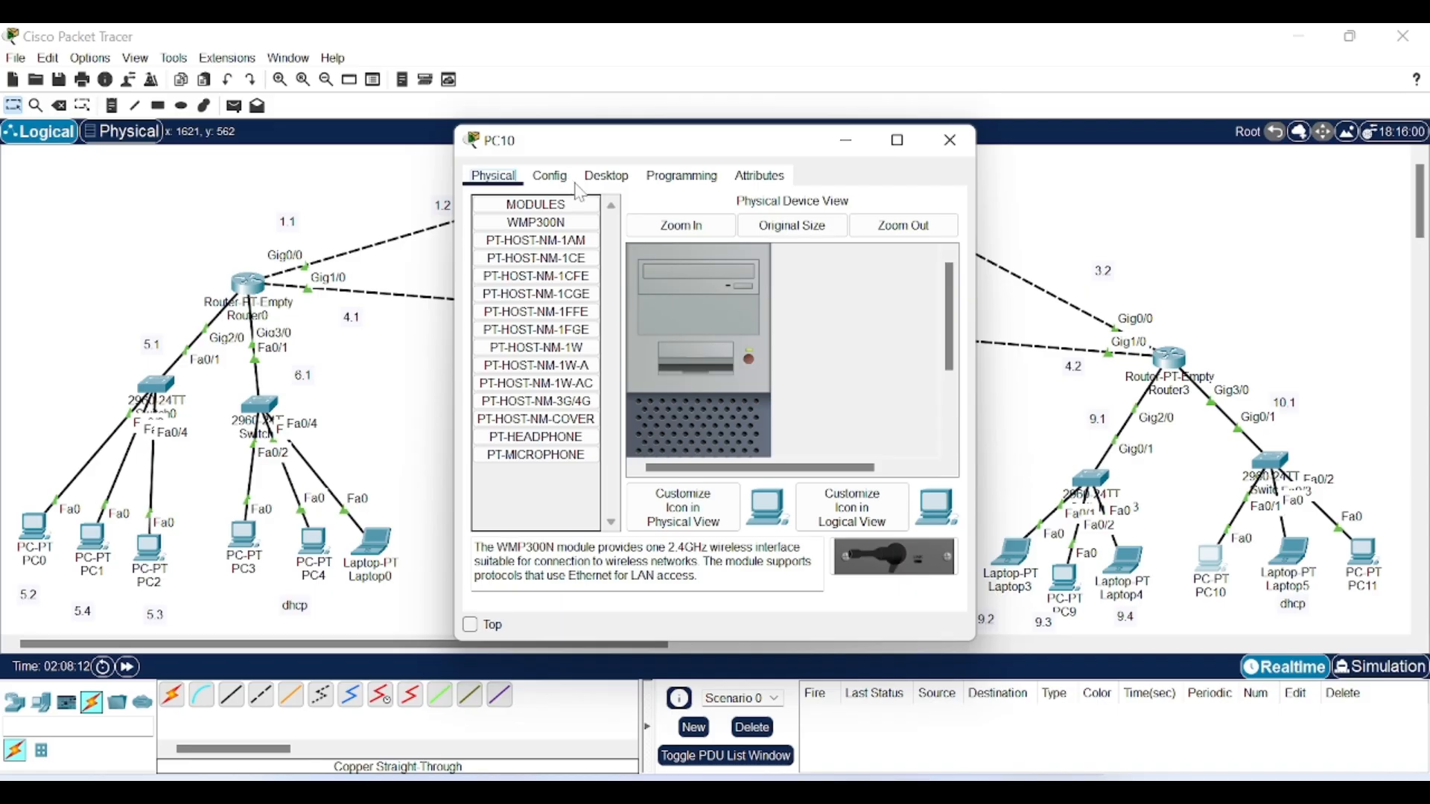
# Step: Set PC10 on Router3's 10.1 LAN to obtain its IPv4 configuration by DHCP
pyautogui.click(606, 177)
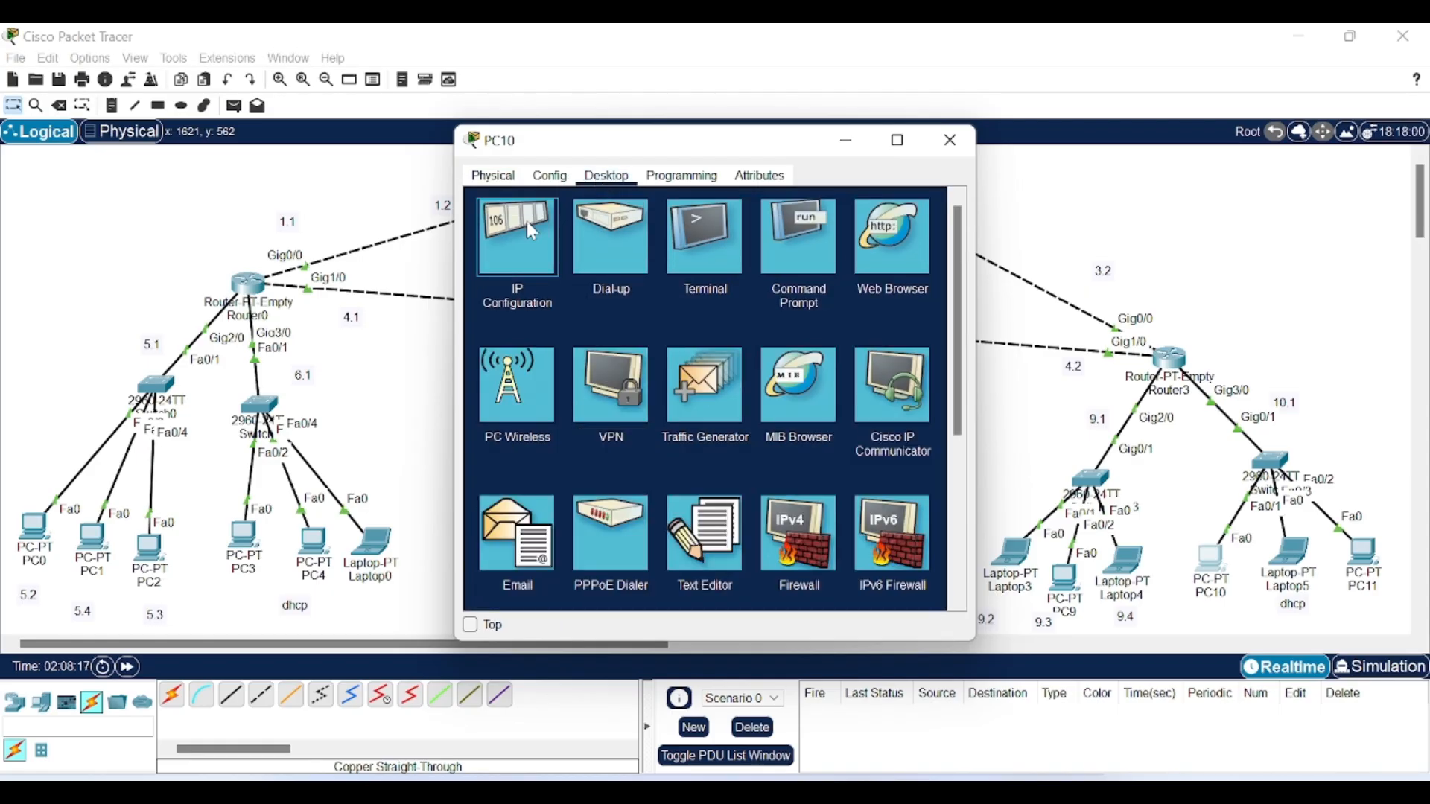
pyautogui.click(526, 221)
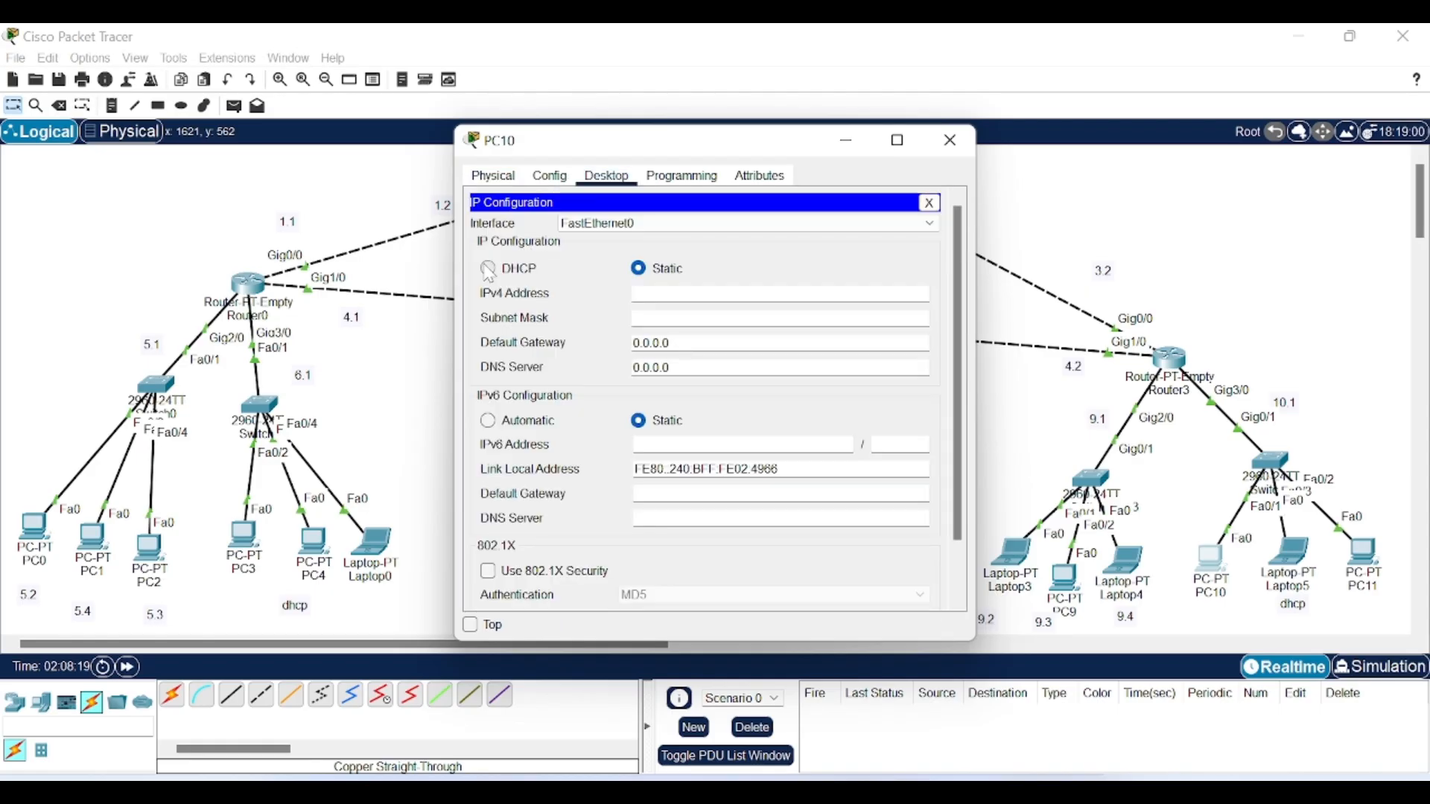
pyautogui.click(489, 269)
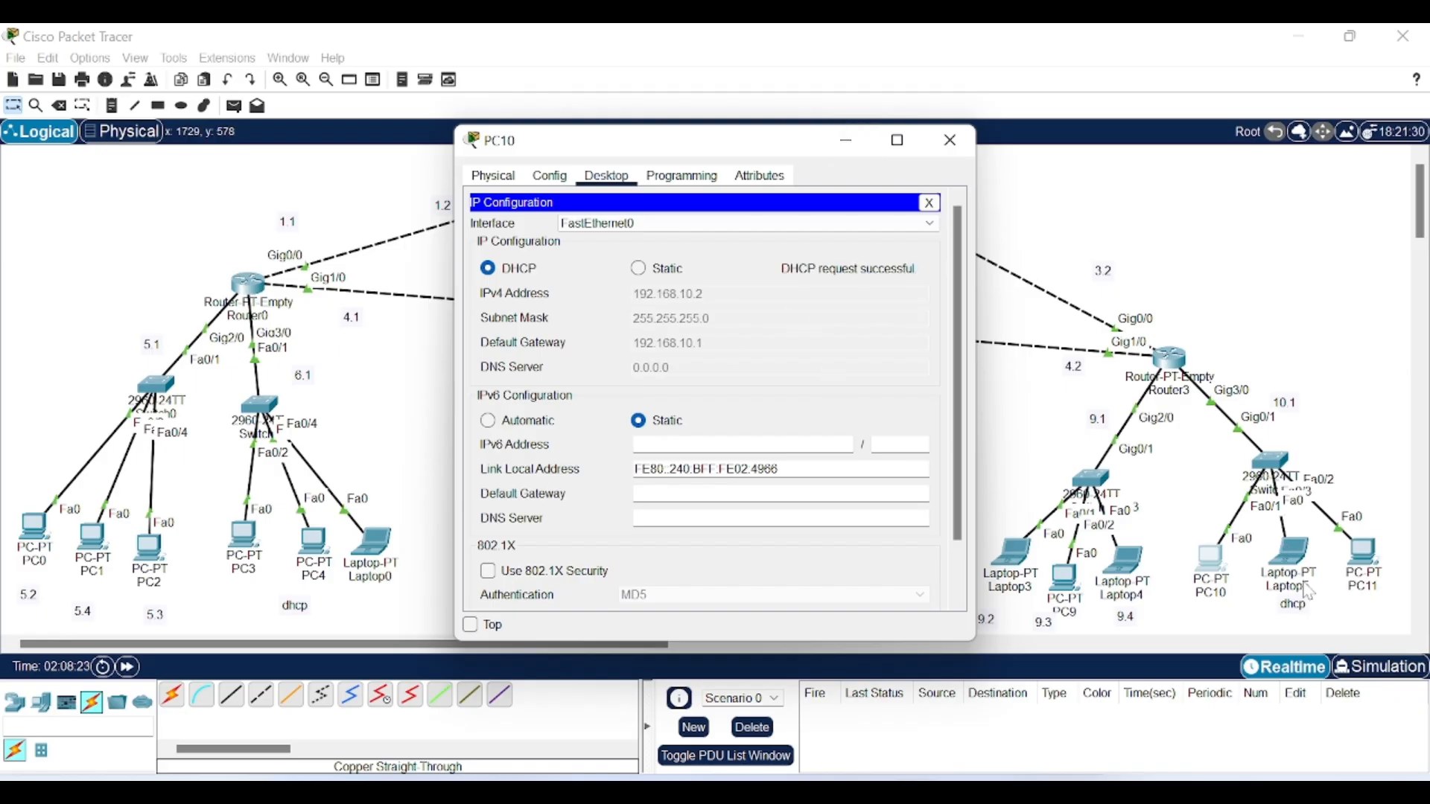
# Step: Switch Laptop5's IPv4 configuration from static to DHCP and close its window
pyautogui.click(1297, 552)
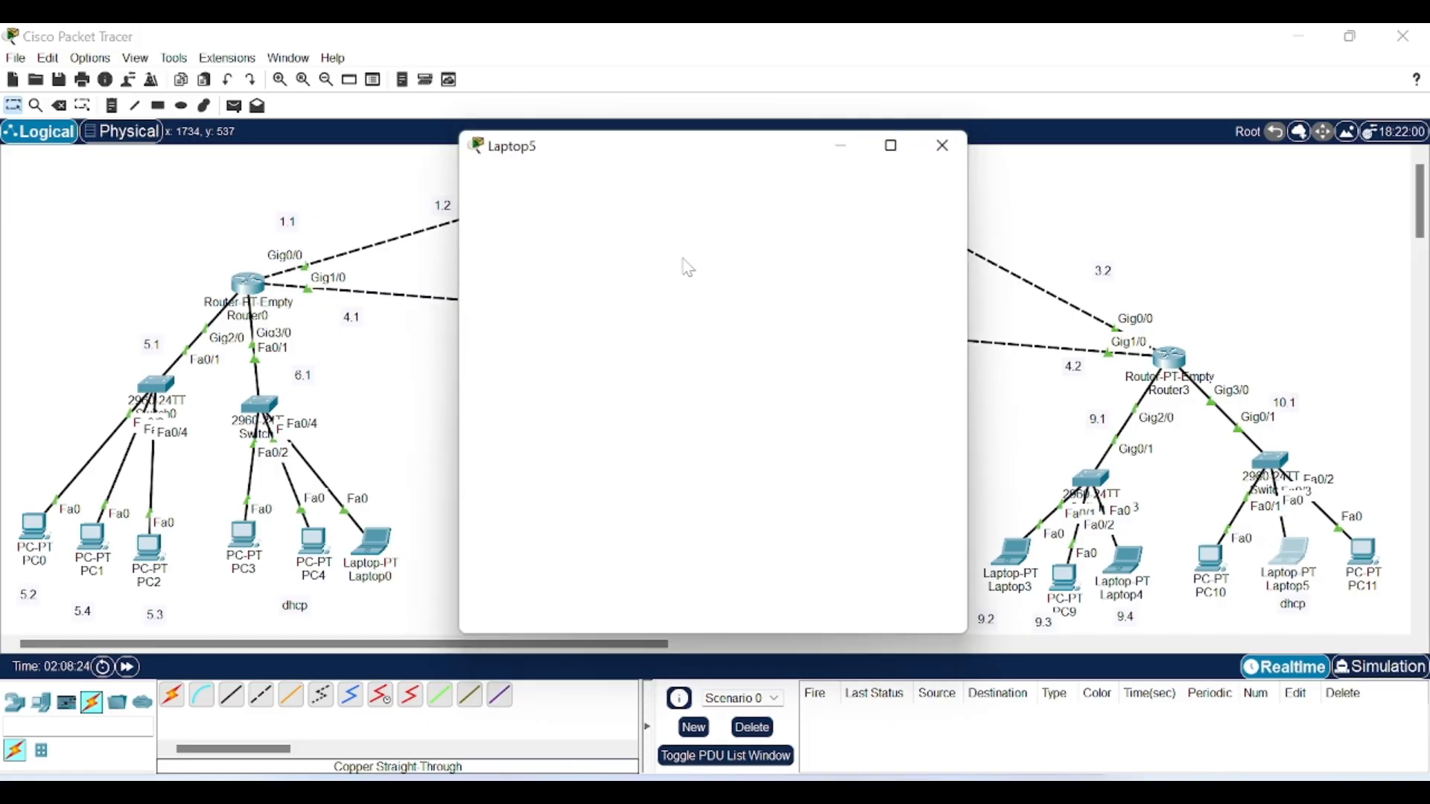
pyautogui.click(606, 179)
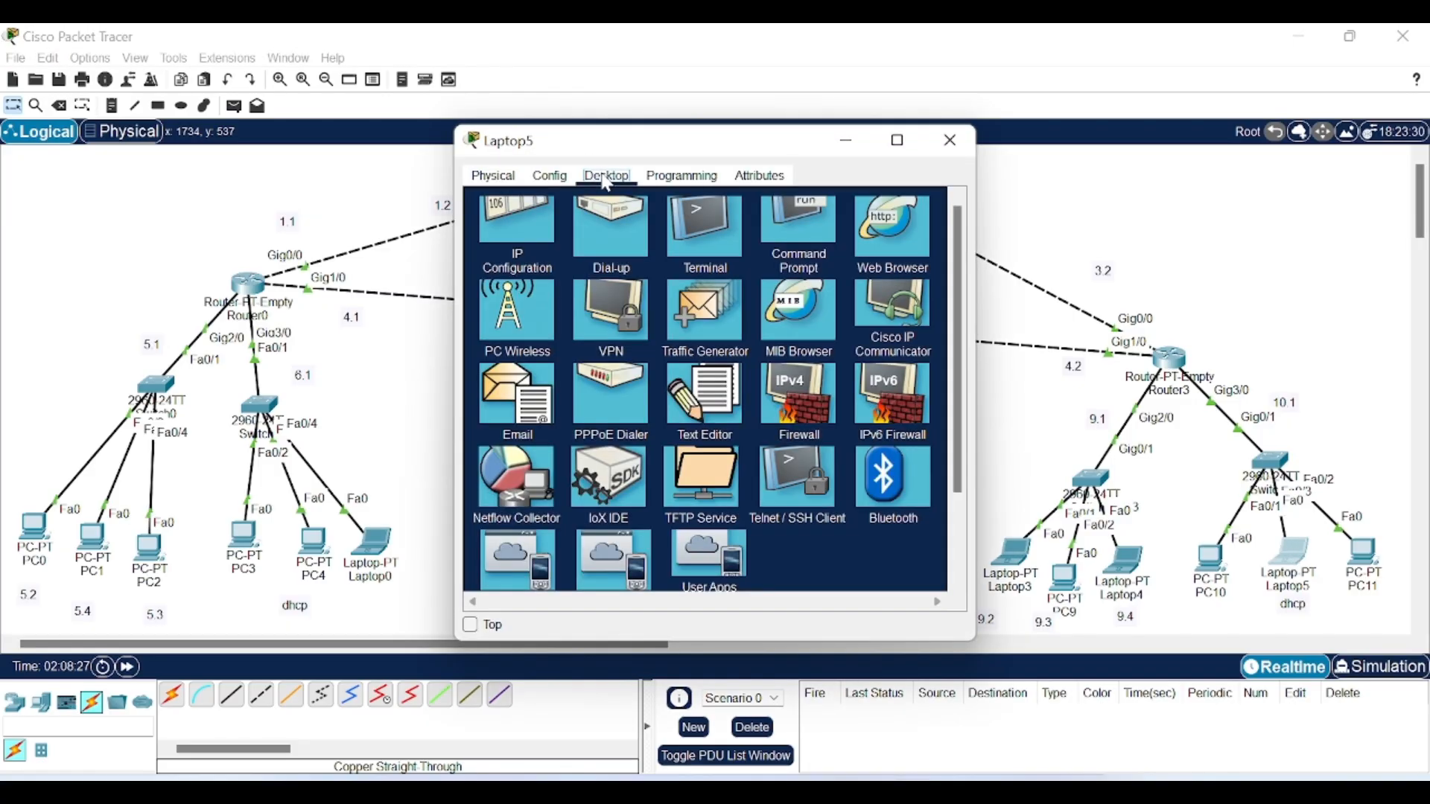
pyautogui.click(526, 307)
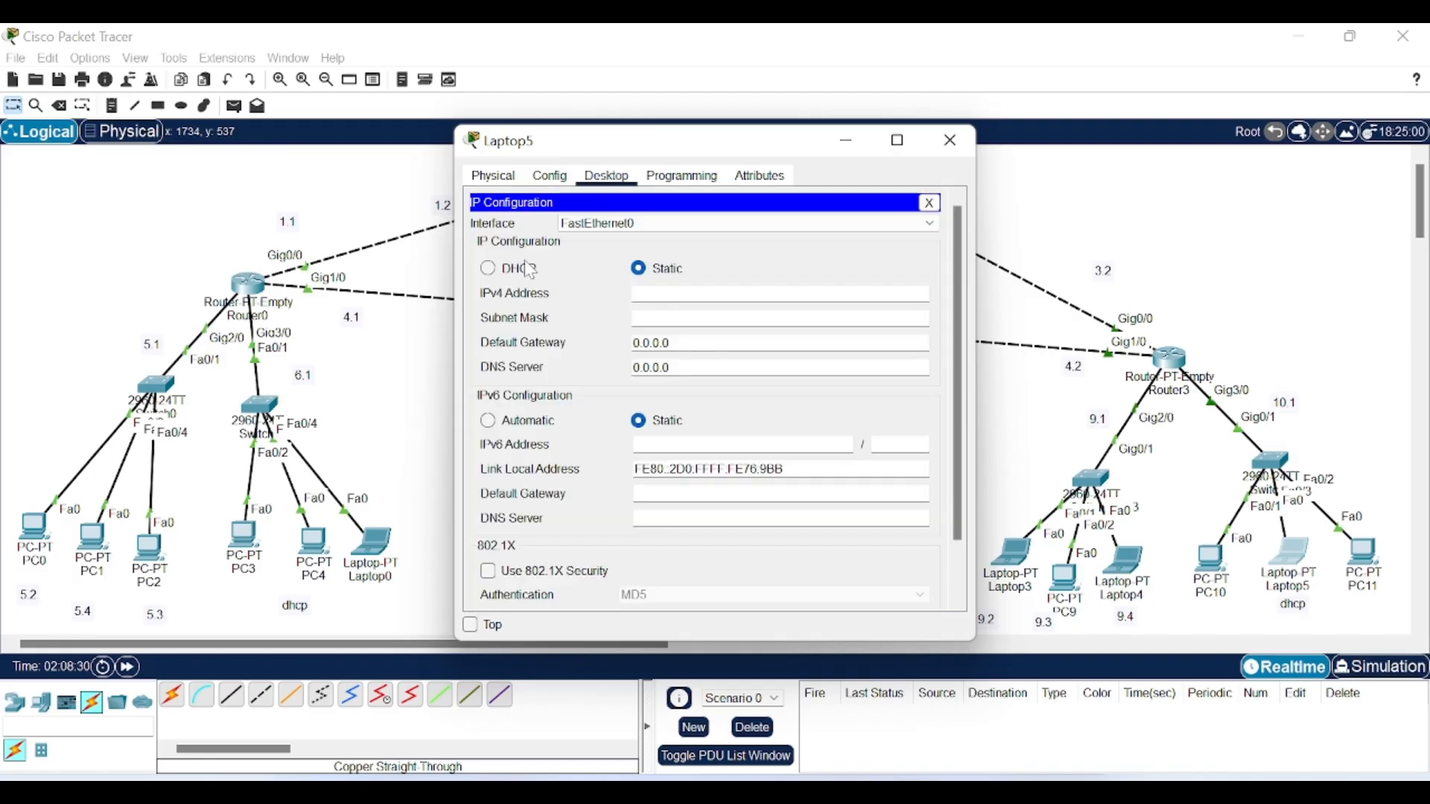
pyautogui.click(490, 269)
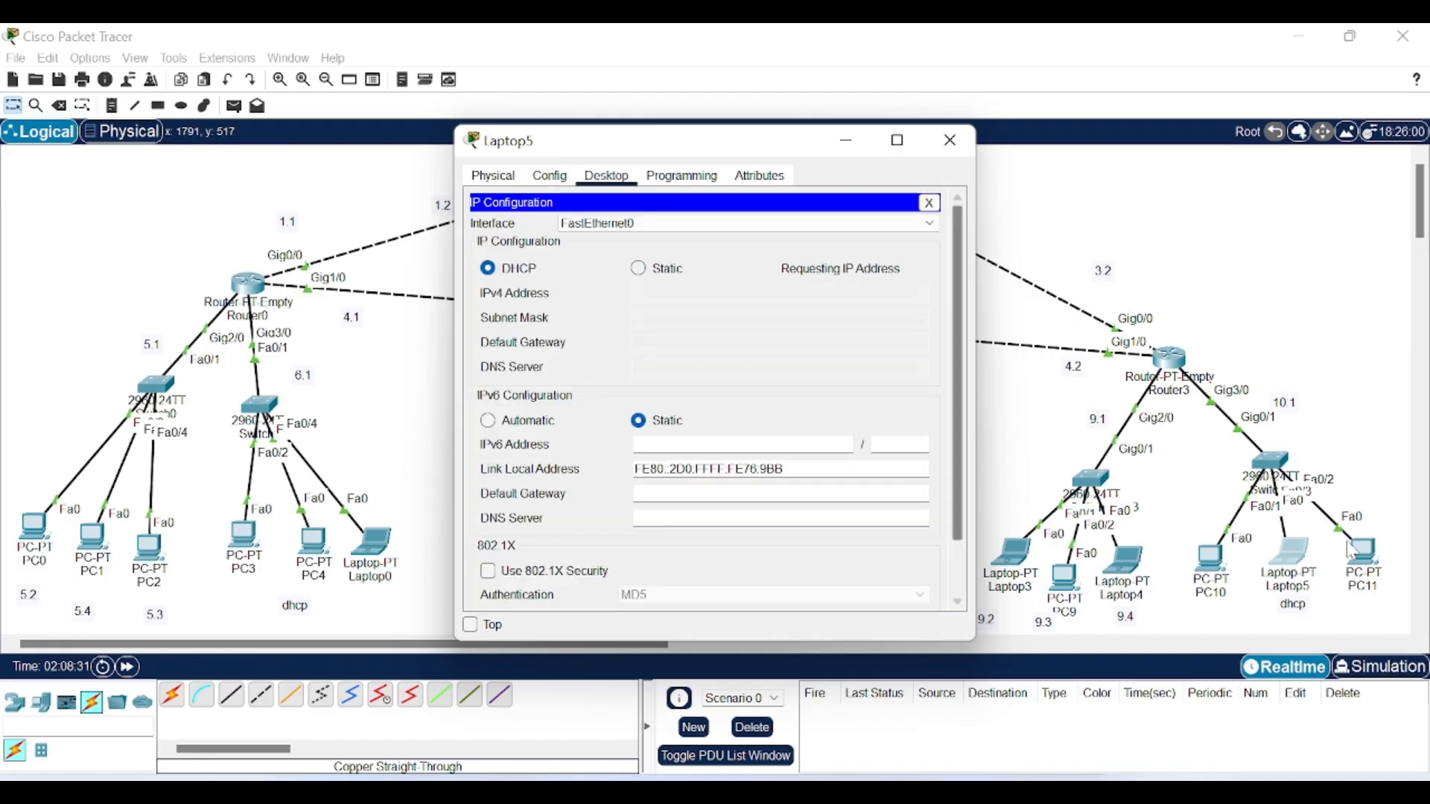
pyautogui.click(950, 141)
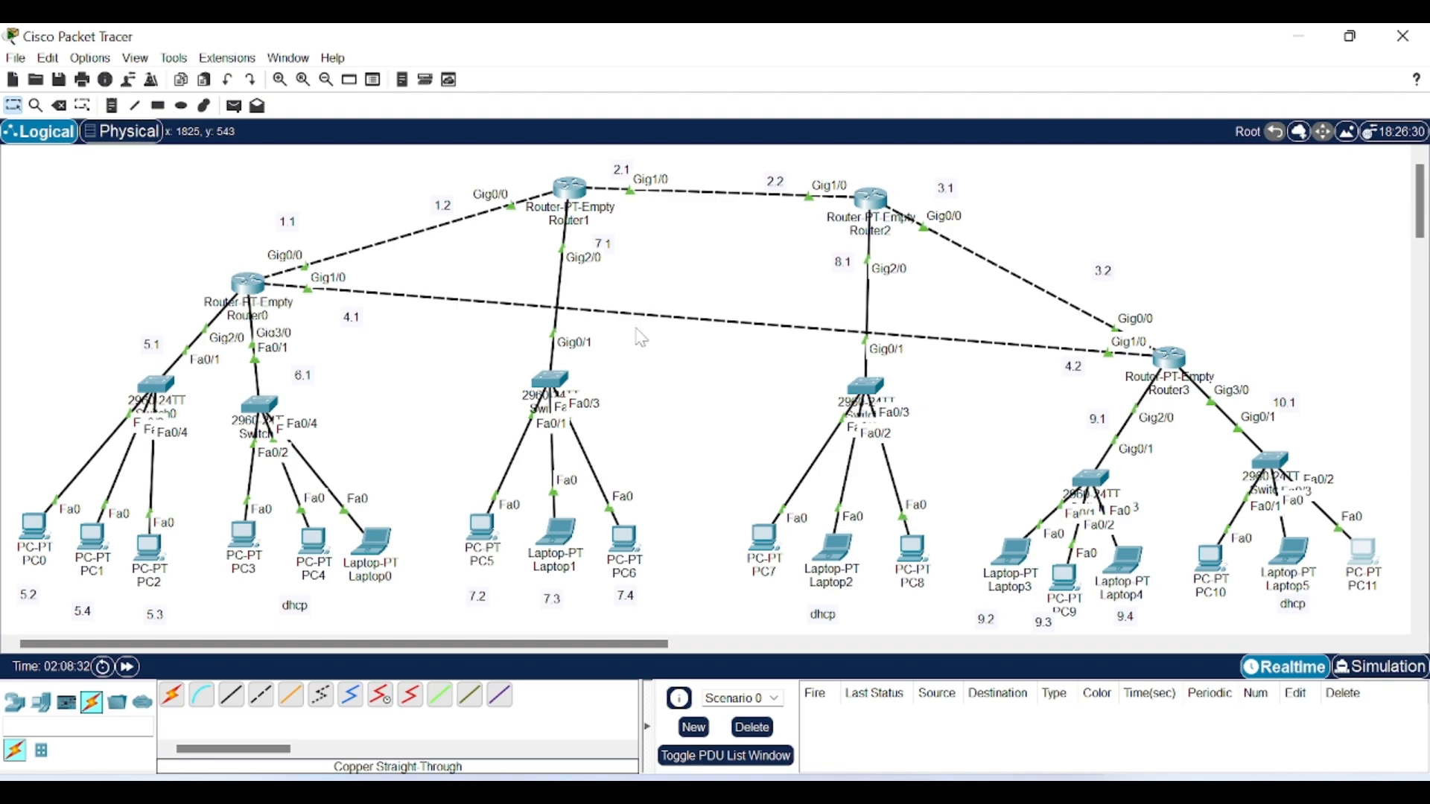
# Step: Set PC11 on Router3's 10.1 LAN to obtain its IPv4 configuration by DHCP
pyautogui.click(1364, 557)
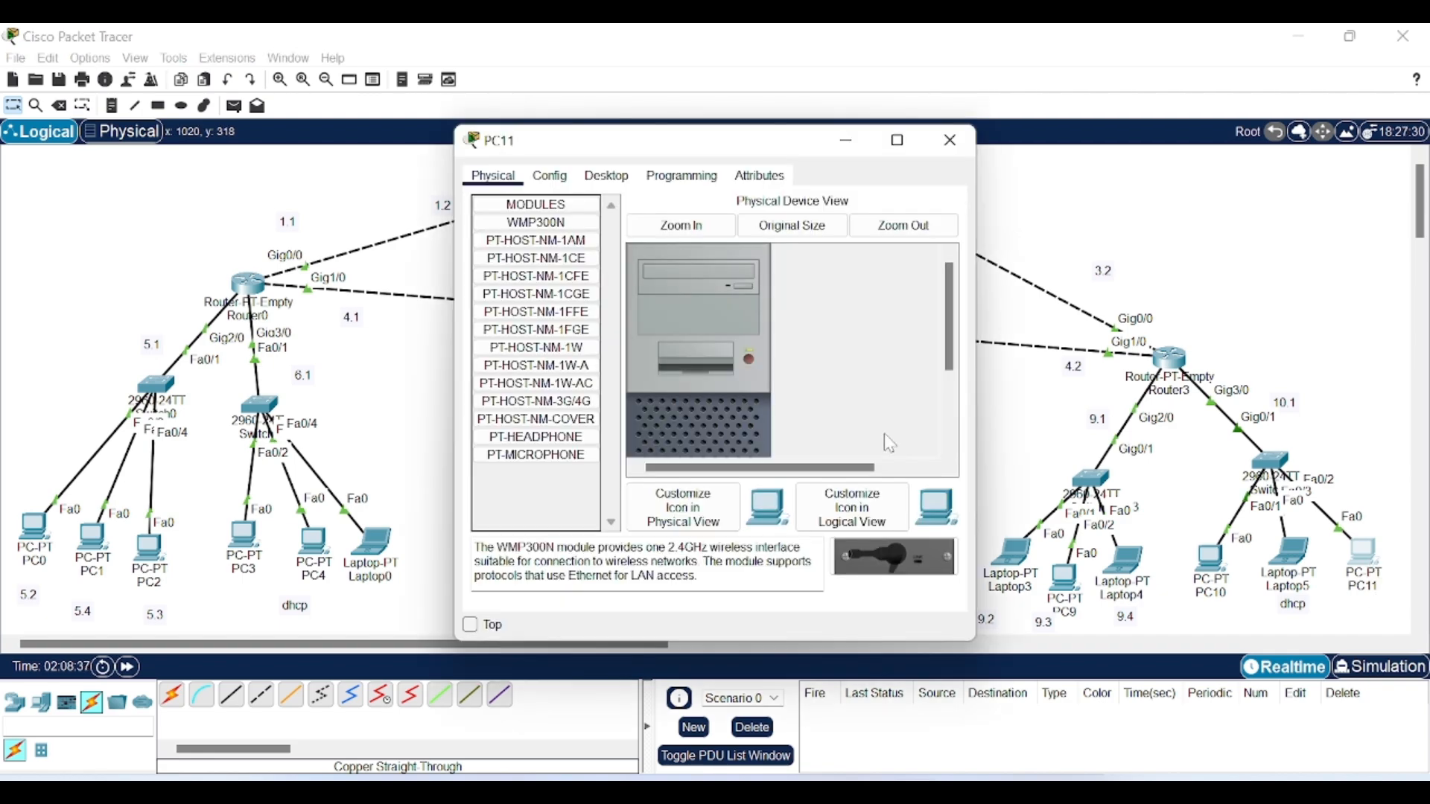
pyautogui.click(620, 184)
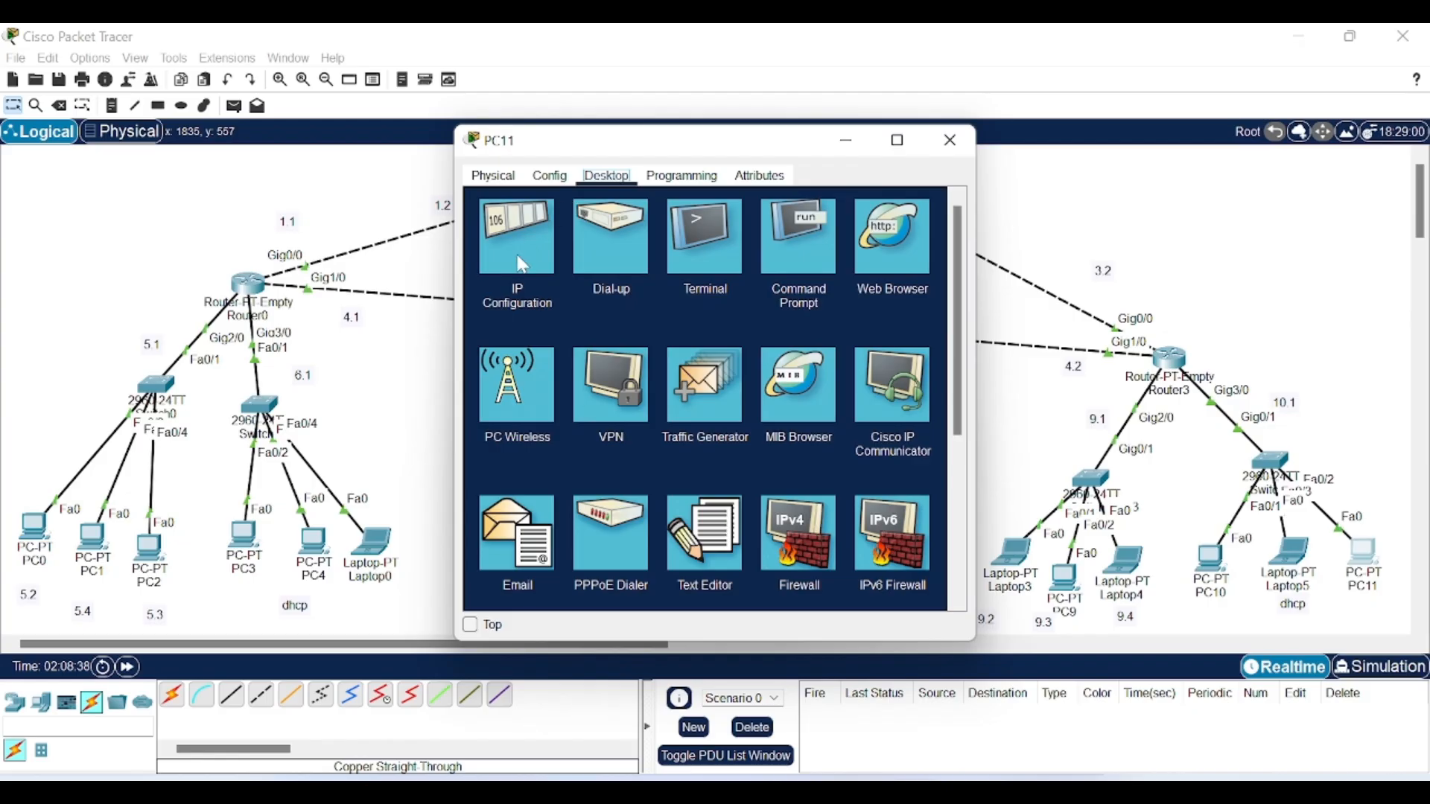
pyautogui.click(523, 265)
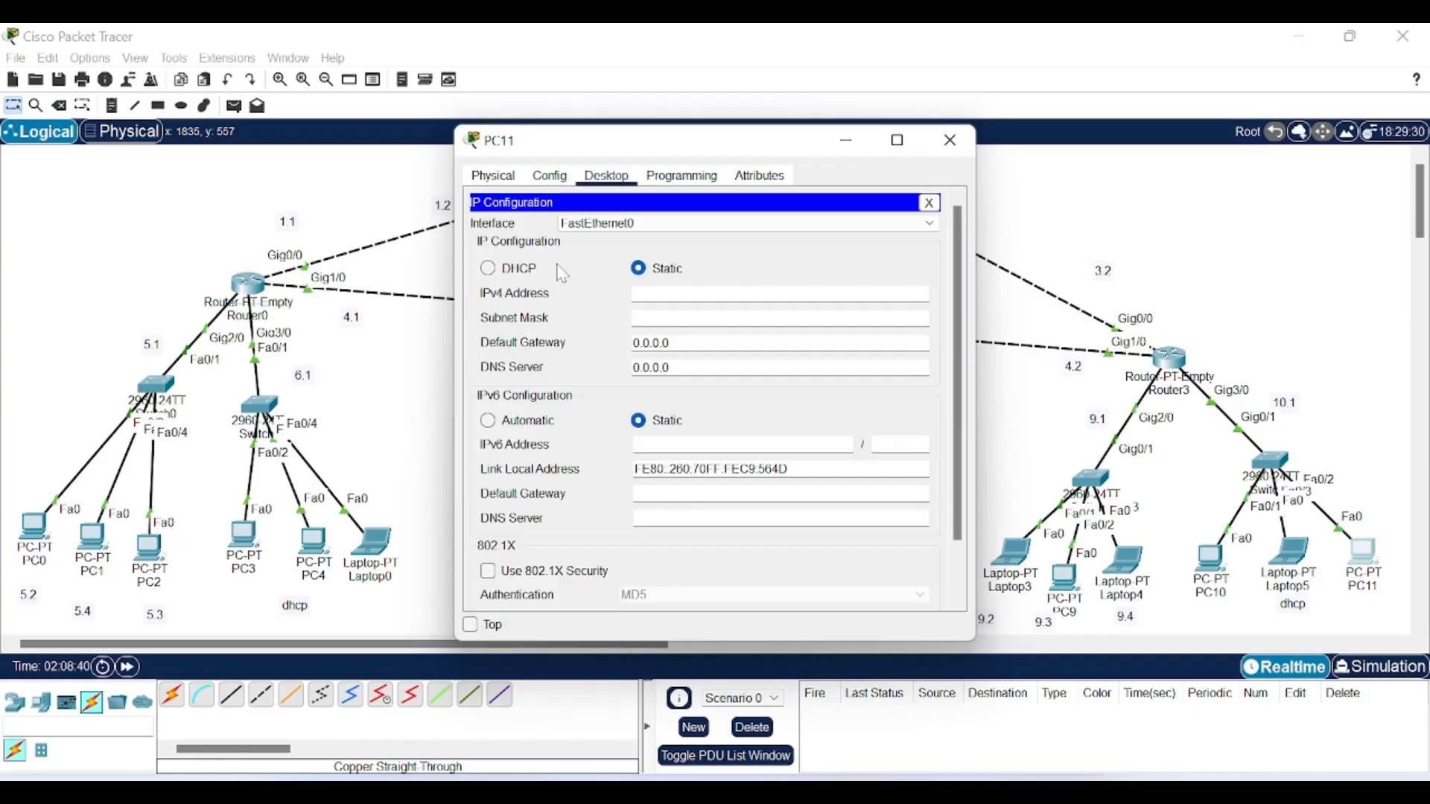
pyautogui.click(496, 270)
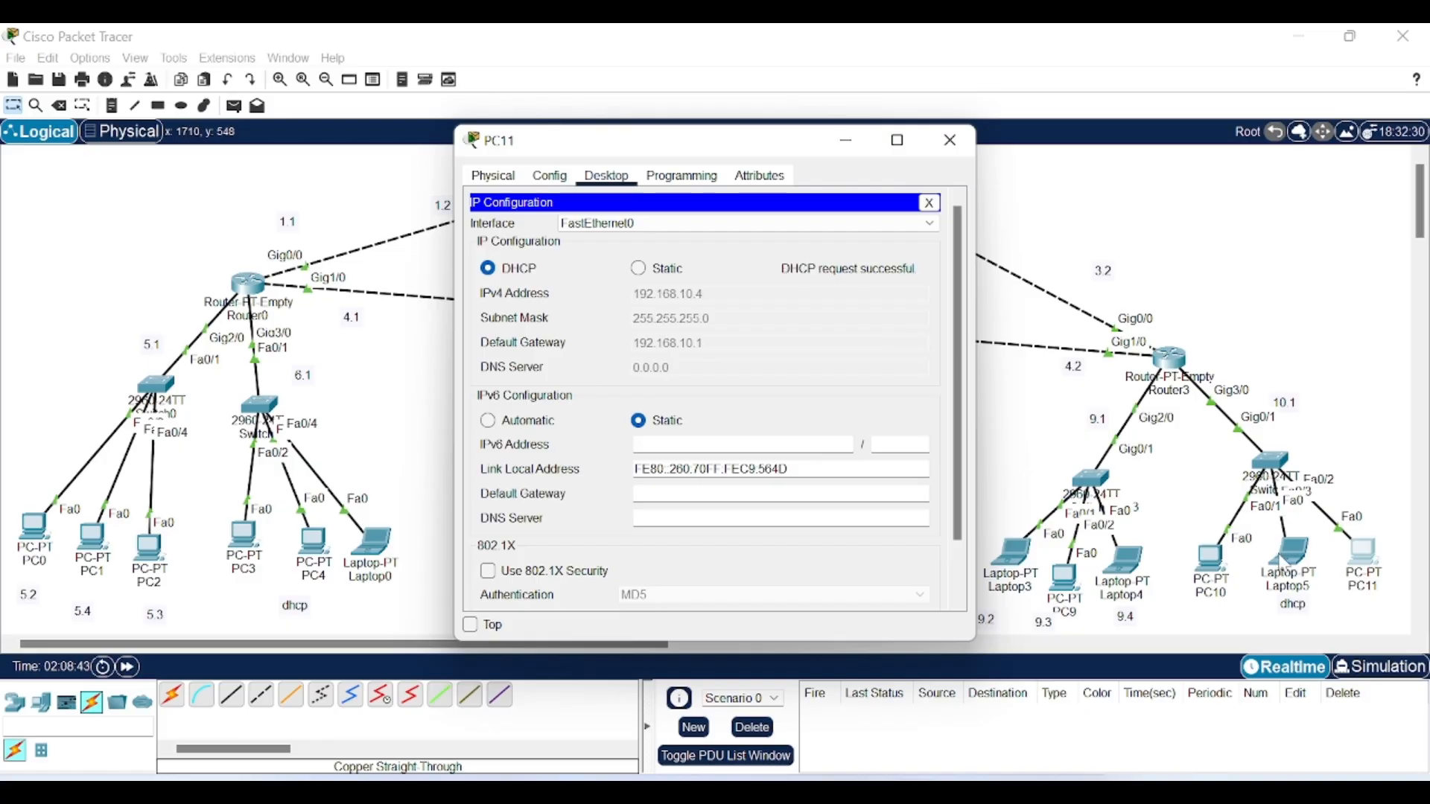
# Step: Review the DHCP-assigned IPv4 settings of Laptop5 and PC7, minimizing each configuration window
pyautogui.click(1289, 562)
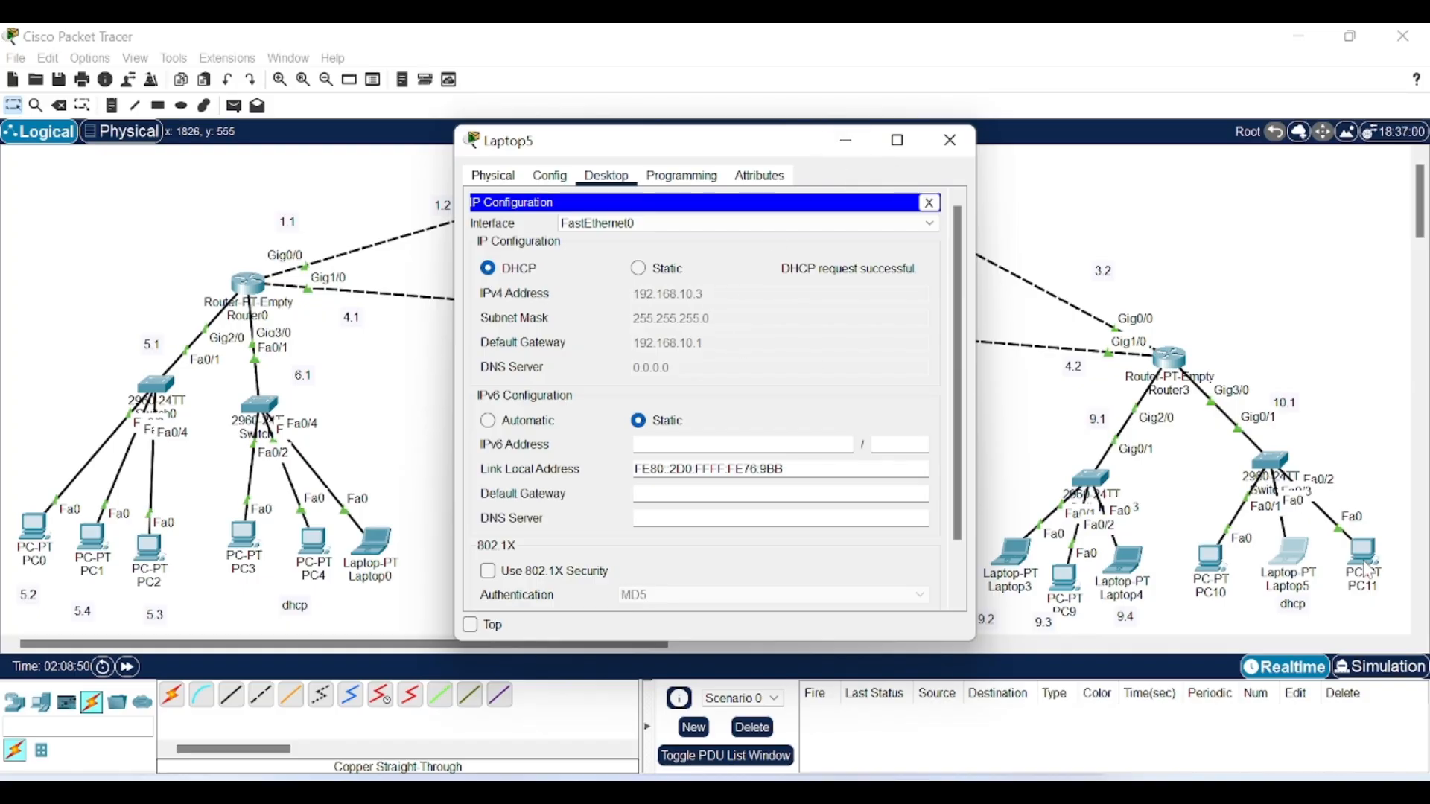
pyautogui.click(864, 148)
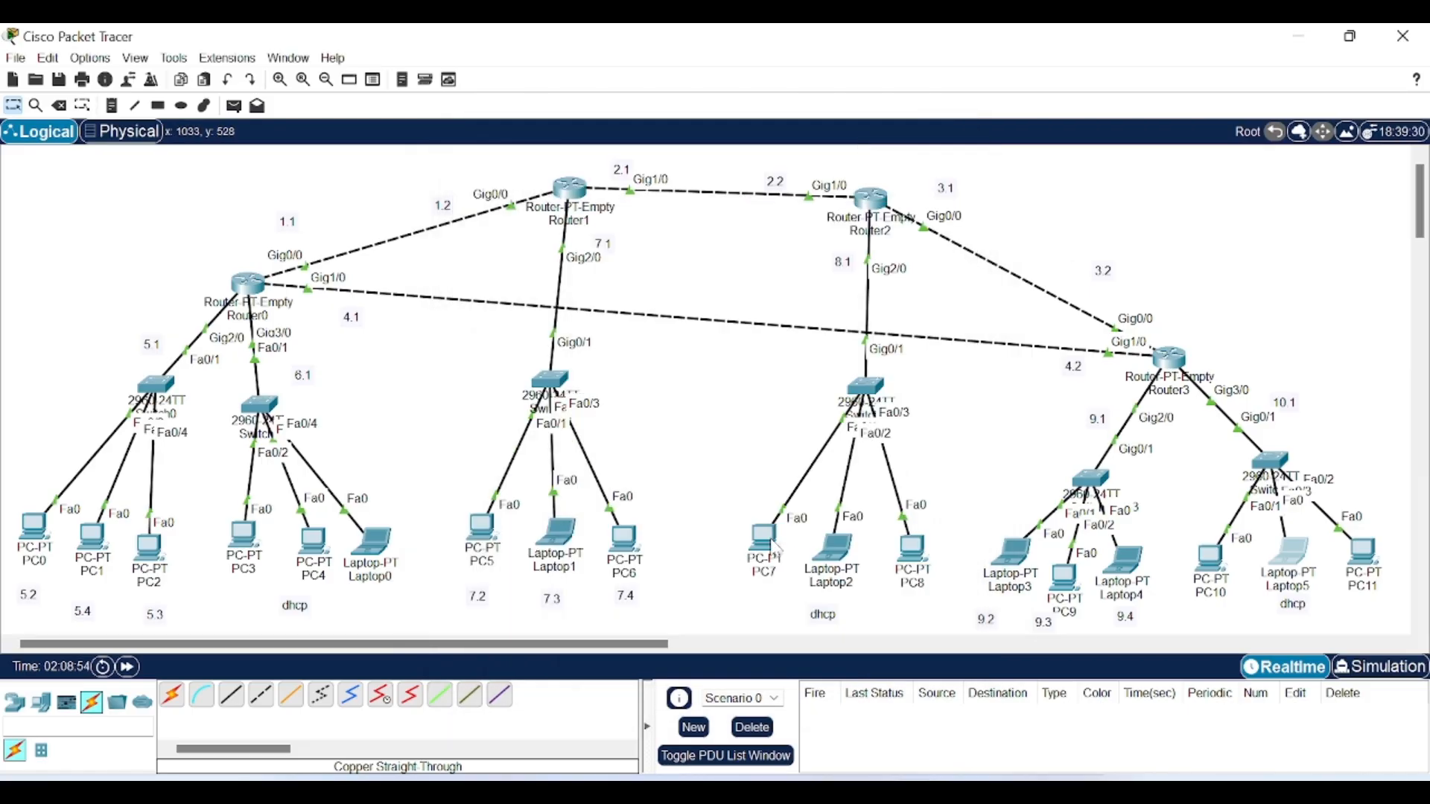
pyautogui.click(769, 548)
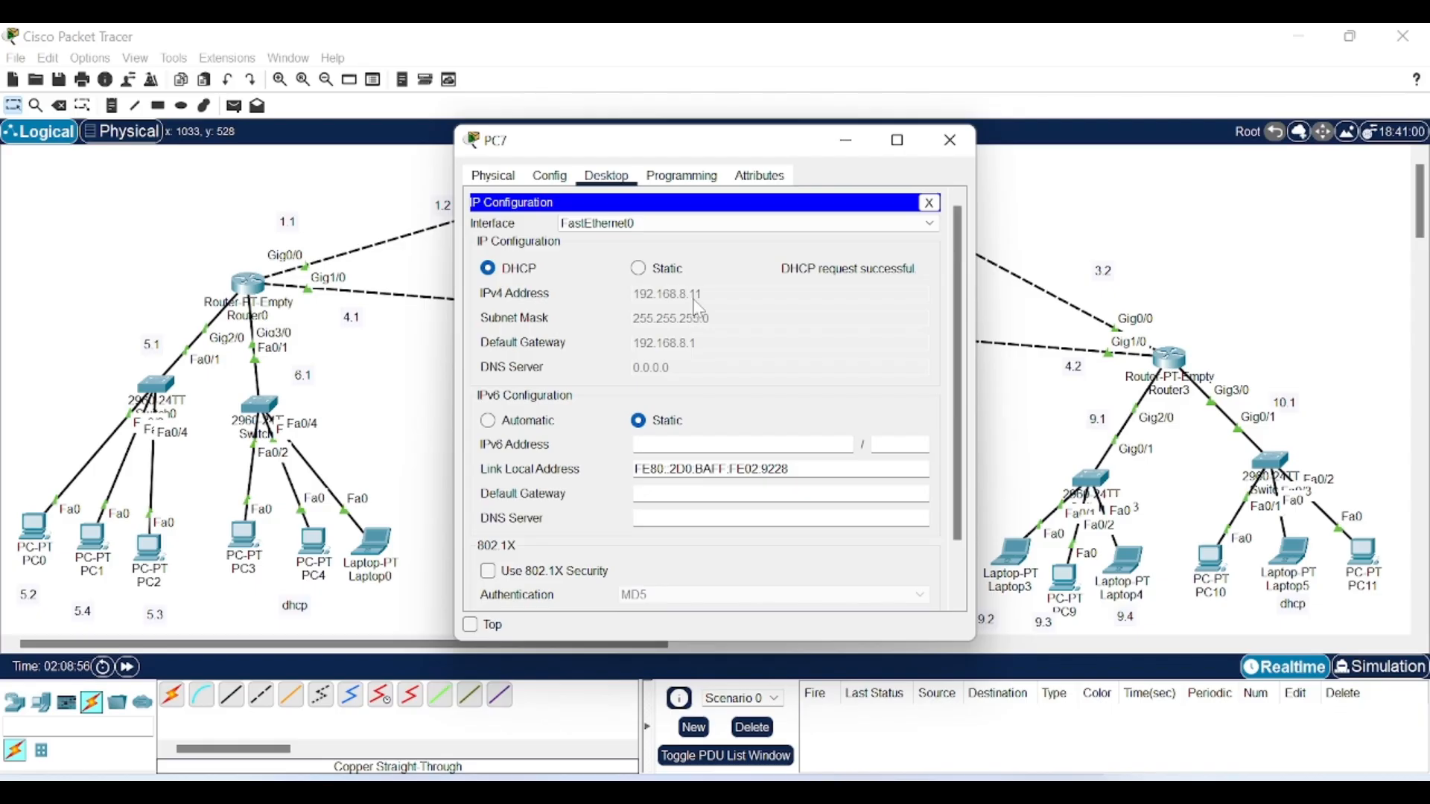
pyautogui.click(849, 143)
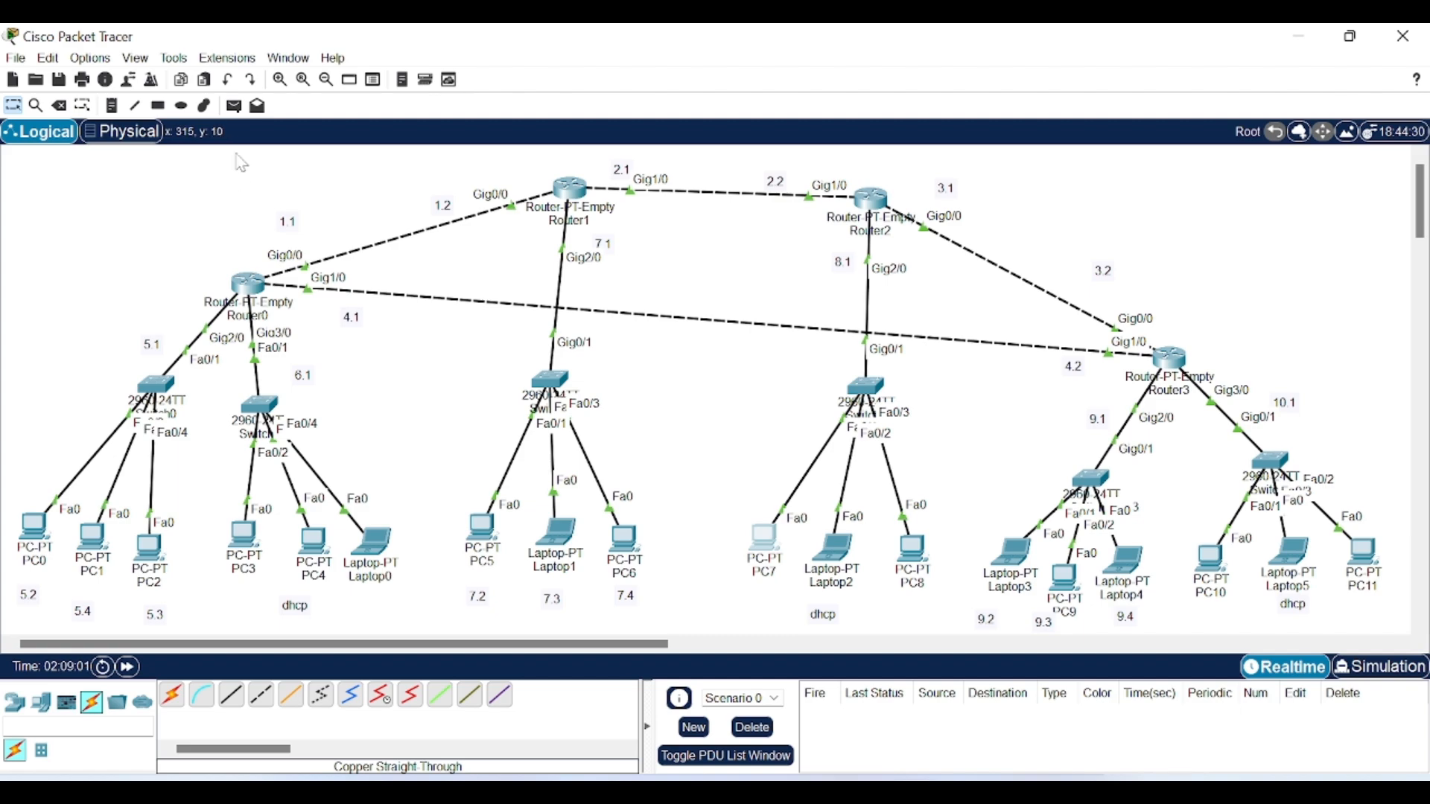
# Step: Test connectivity on Router0's 5.1 LAN by sending simple PDUs from PC0 to Router0 and from PC0 to PC2
pyautogui.click(234, 105)
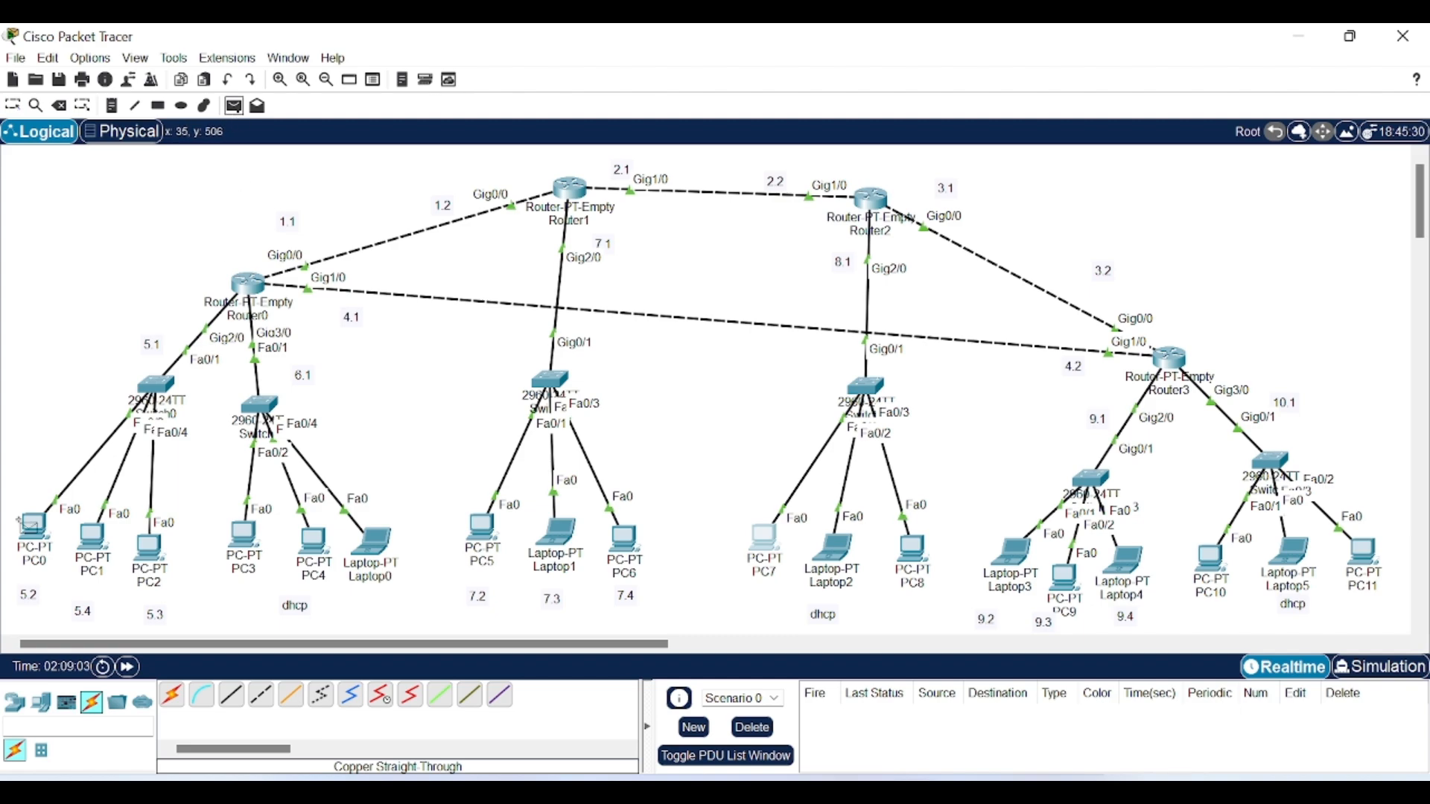
pyautogui.click(34, 528)
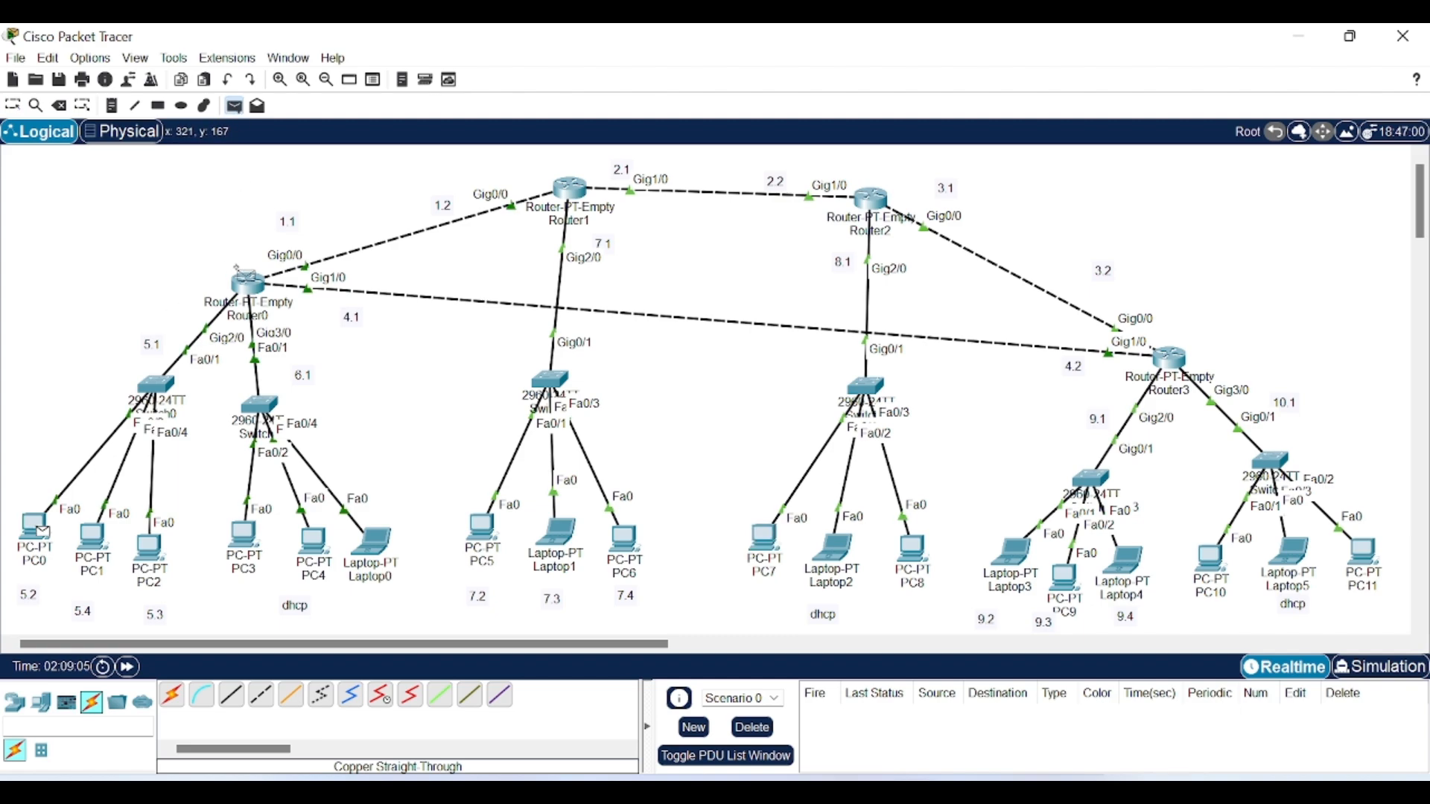
pyautogui.click(245, 280)
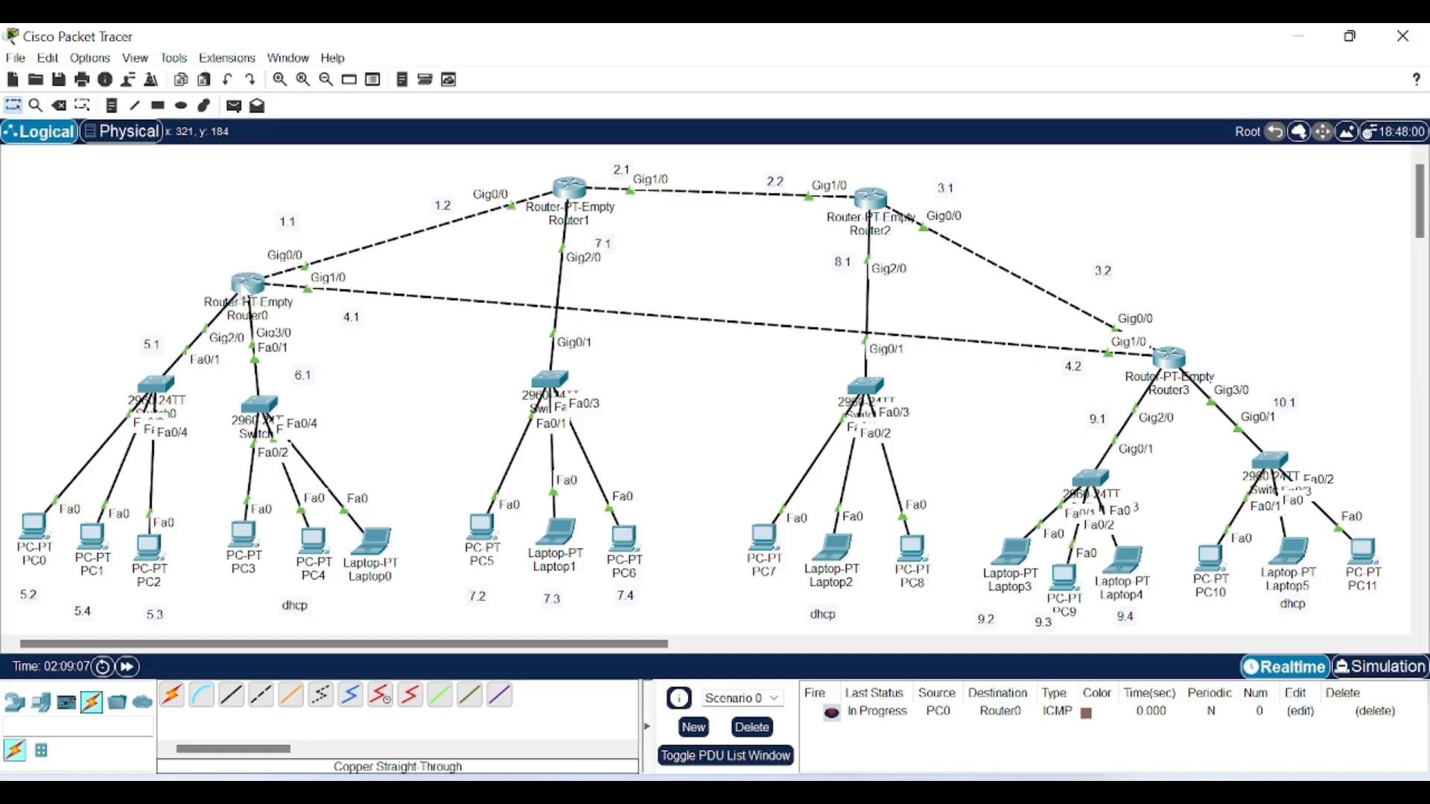
pyautogui.click(233, 106)
pyautogui.click(35, 525)
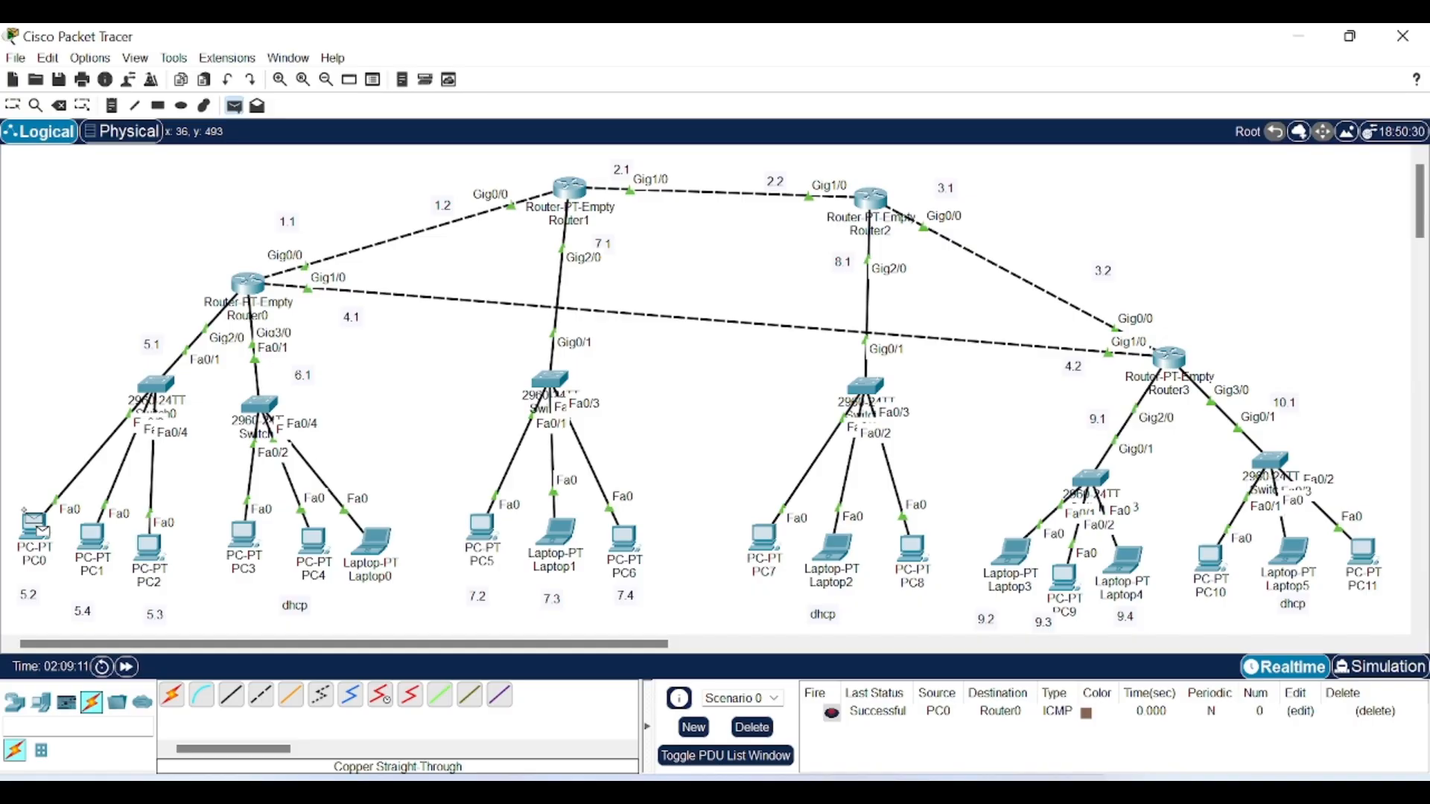
pyautogui.click(149, 545)
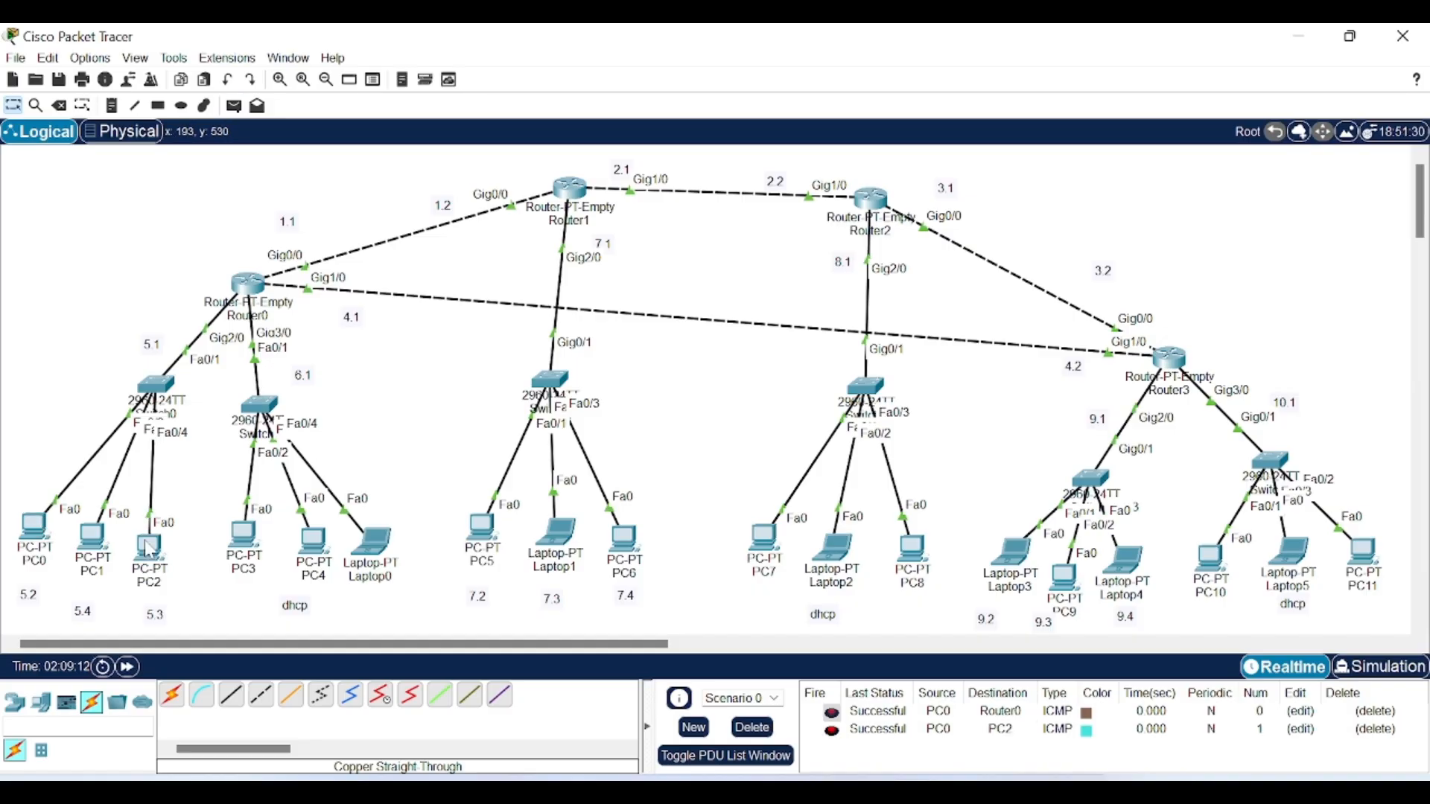
# Step: Send simple PDUs from PC3 to Laptop0 and from PC5 to PC6, and delete the test scenario's PDUs
pyautogui.click(234, 106)
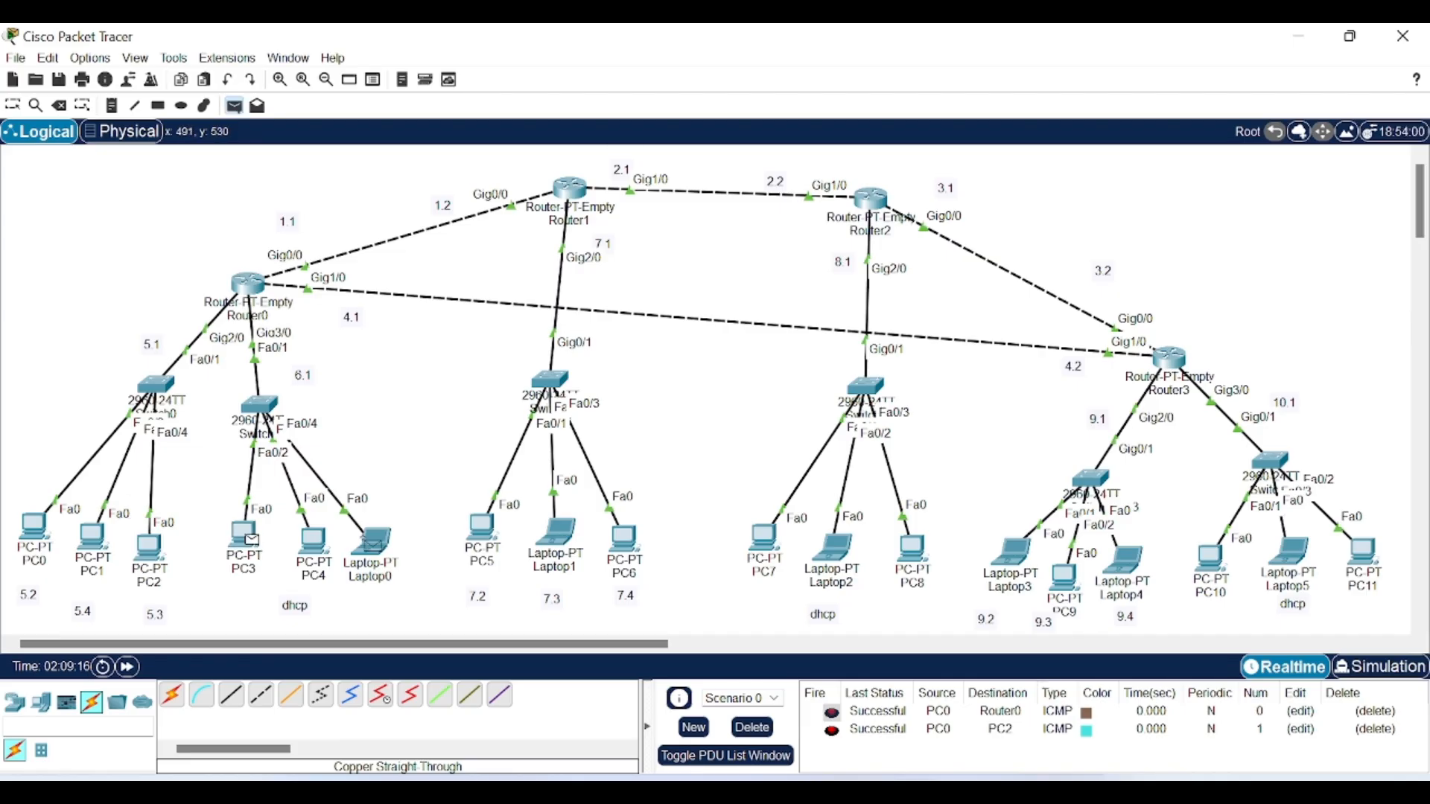
pyautogui.click(376, 542)
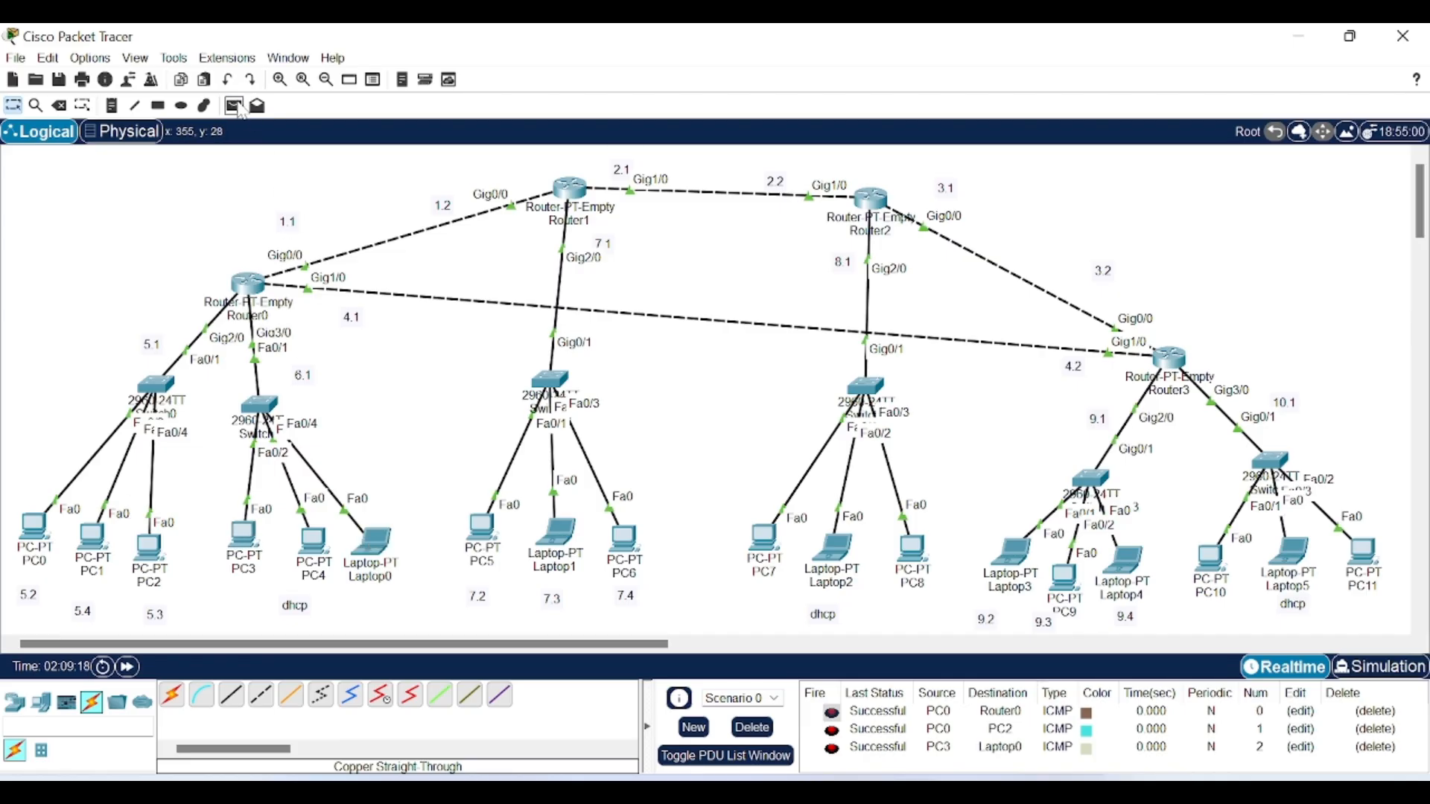
pyautogui.click(235, 106)
pyautogui.click(483, 527)
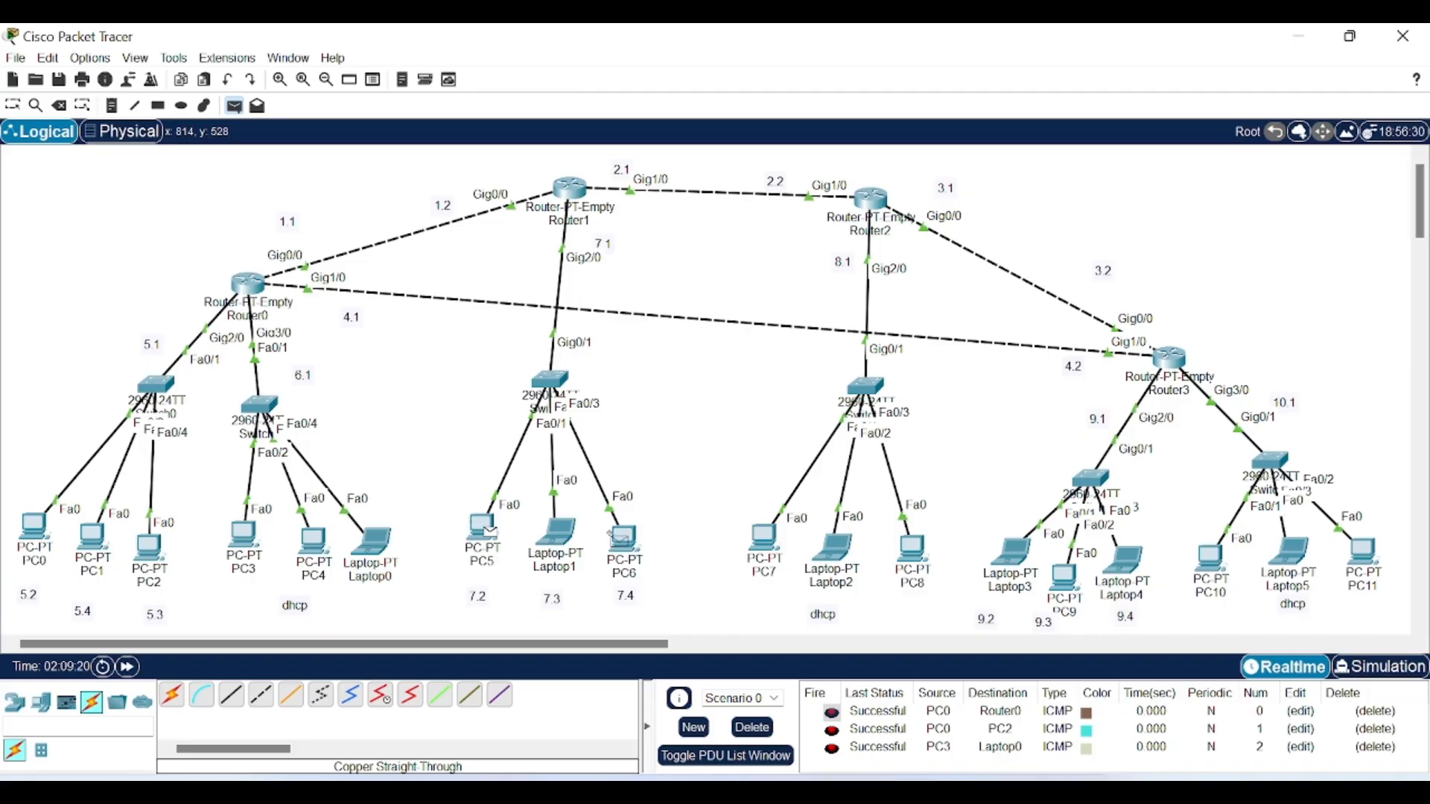
pyautogui.click(620, 537)
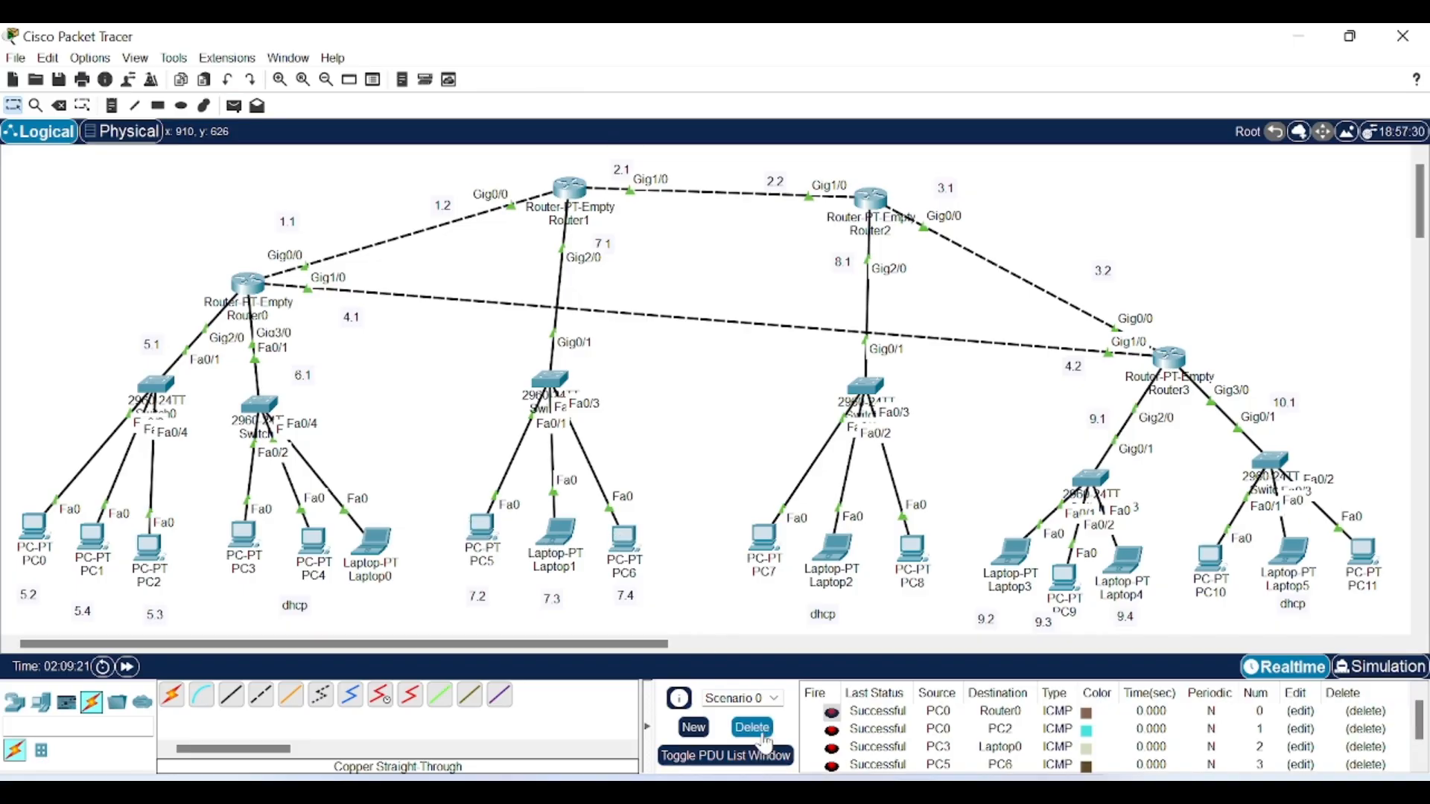
pyautogui.click(752, 727)
# Step: Send simple PDUs from PC7 to PC8 and from Laptop3 to Laptop4 to test their LANs
pyautogui.click(236, 106)
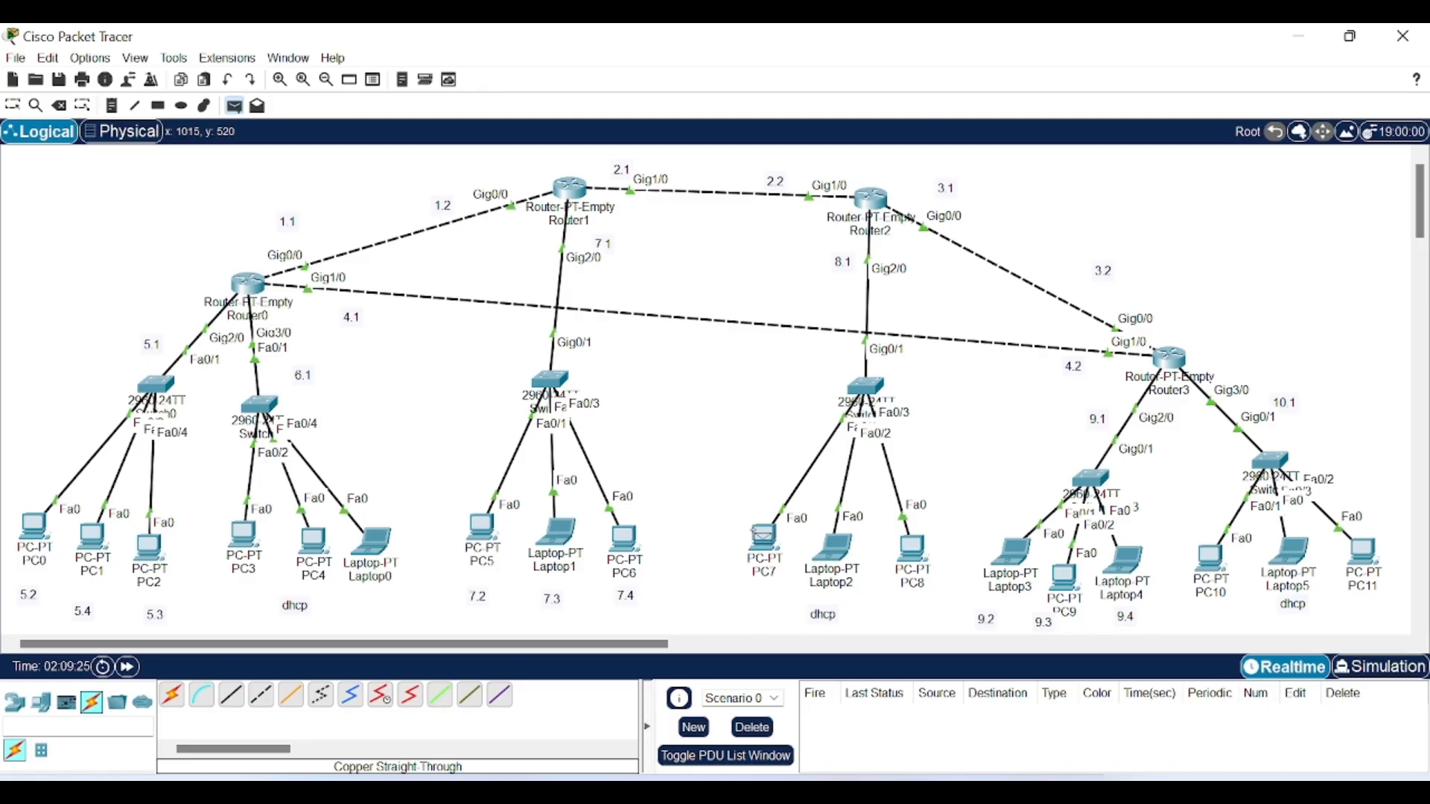
pyautogui.click(763, 535)
pyautogui.click(916, 548)
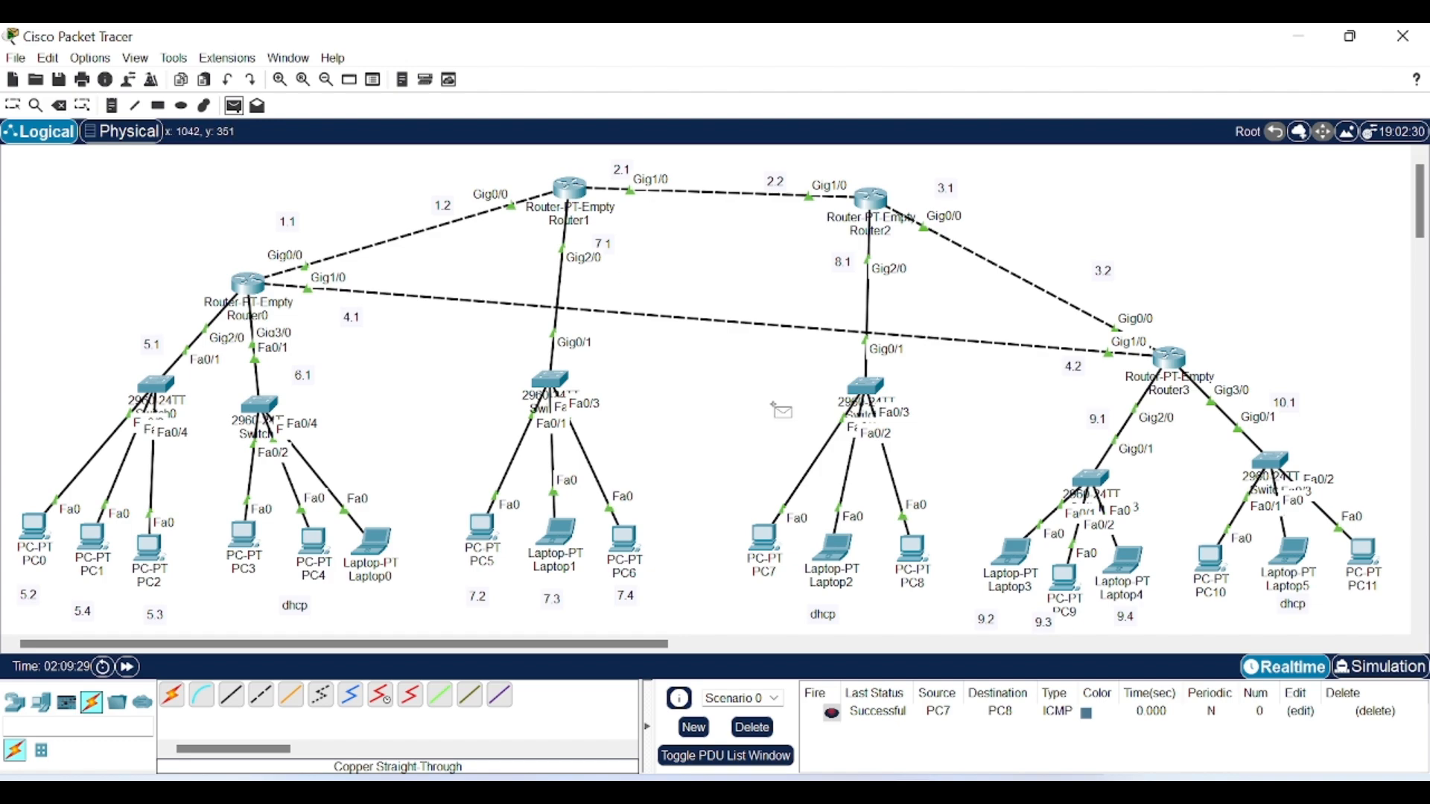
pyautogui.click(1012, 553)
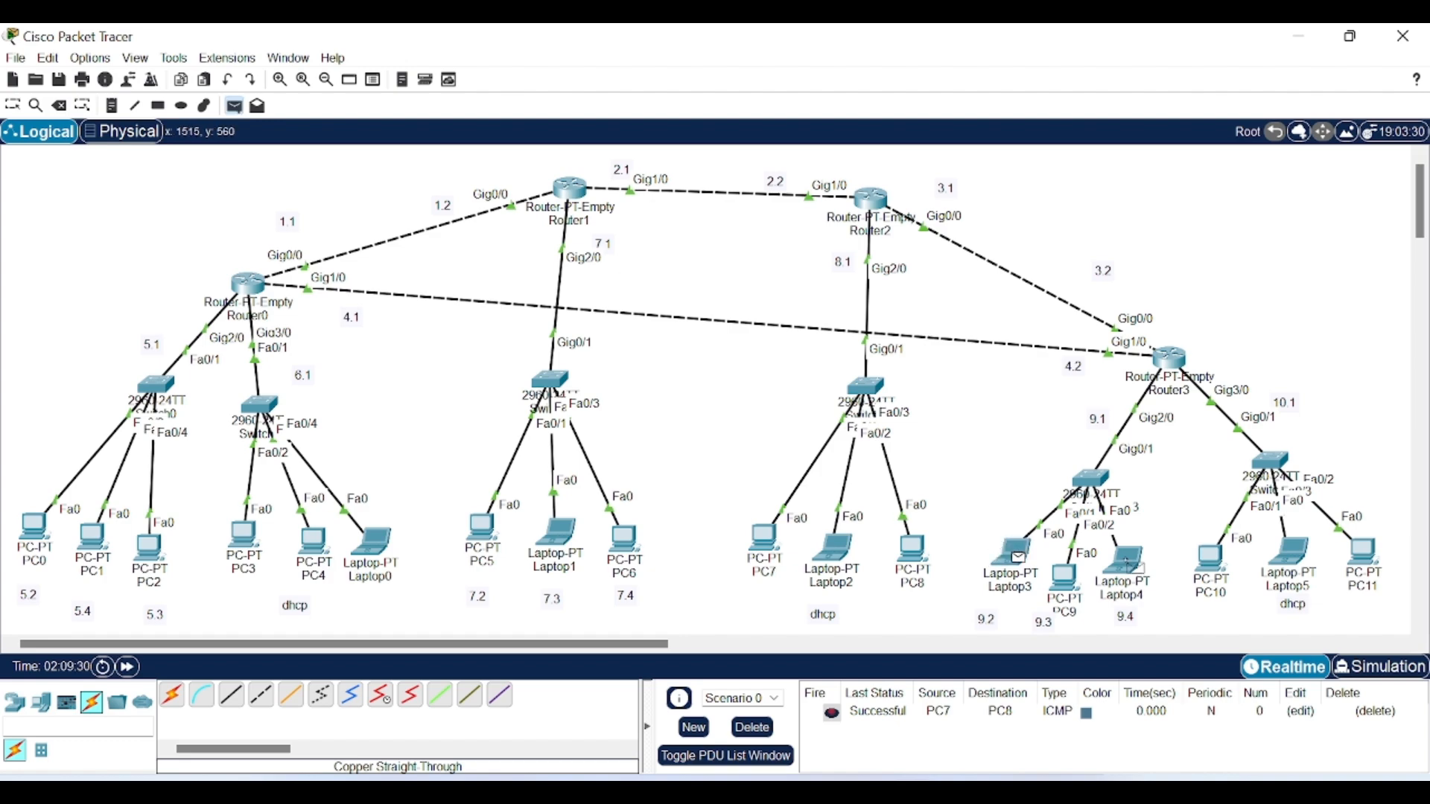
pyautogui.click(1126, 564)
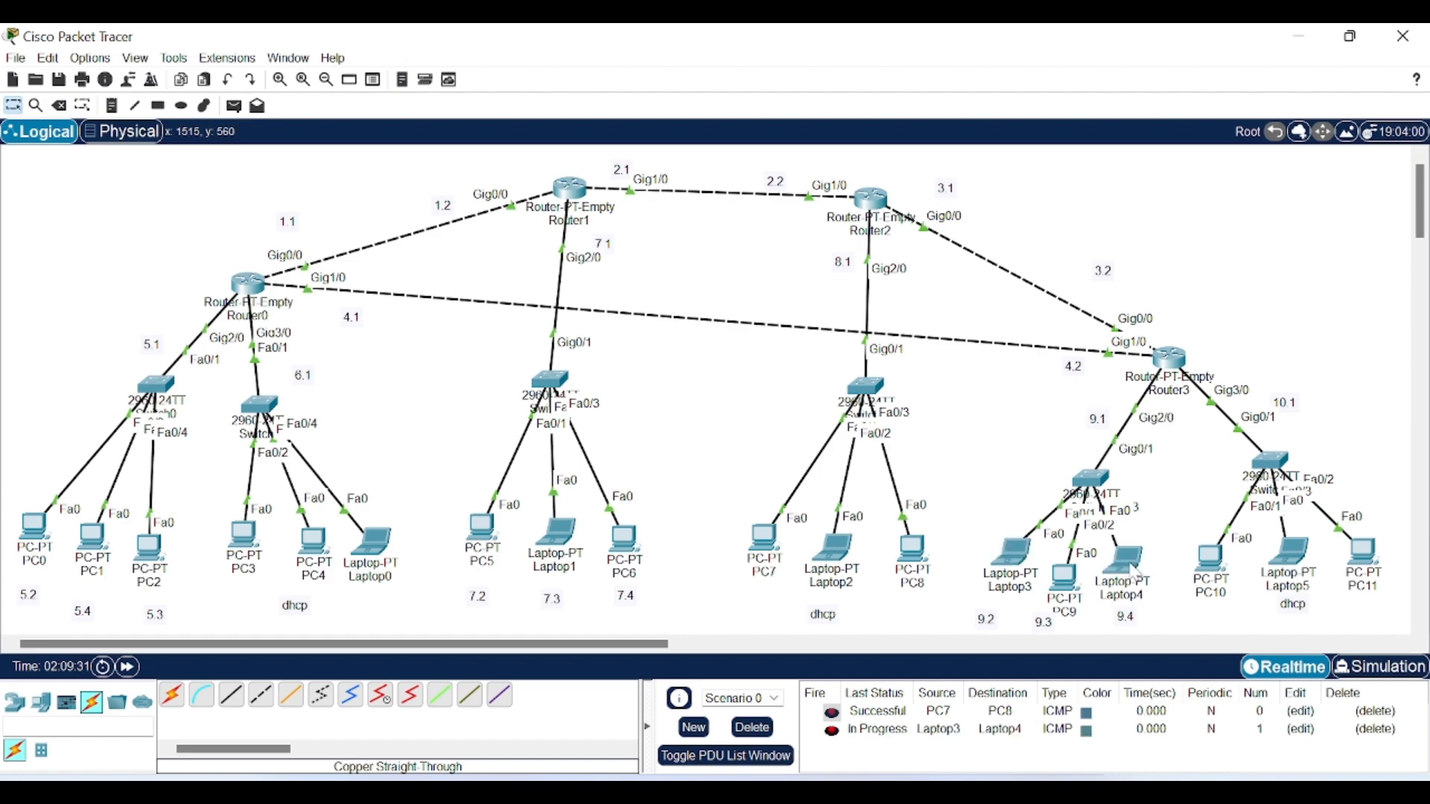
# Step: Send a simple PDU from PC10 to PC11 to test Router3's 10.1 LAN
pyautogui.click(234, 105)
pyautogui.click(1210, 557)
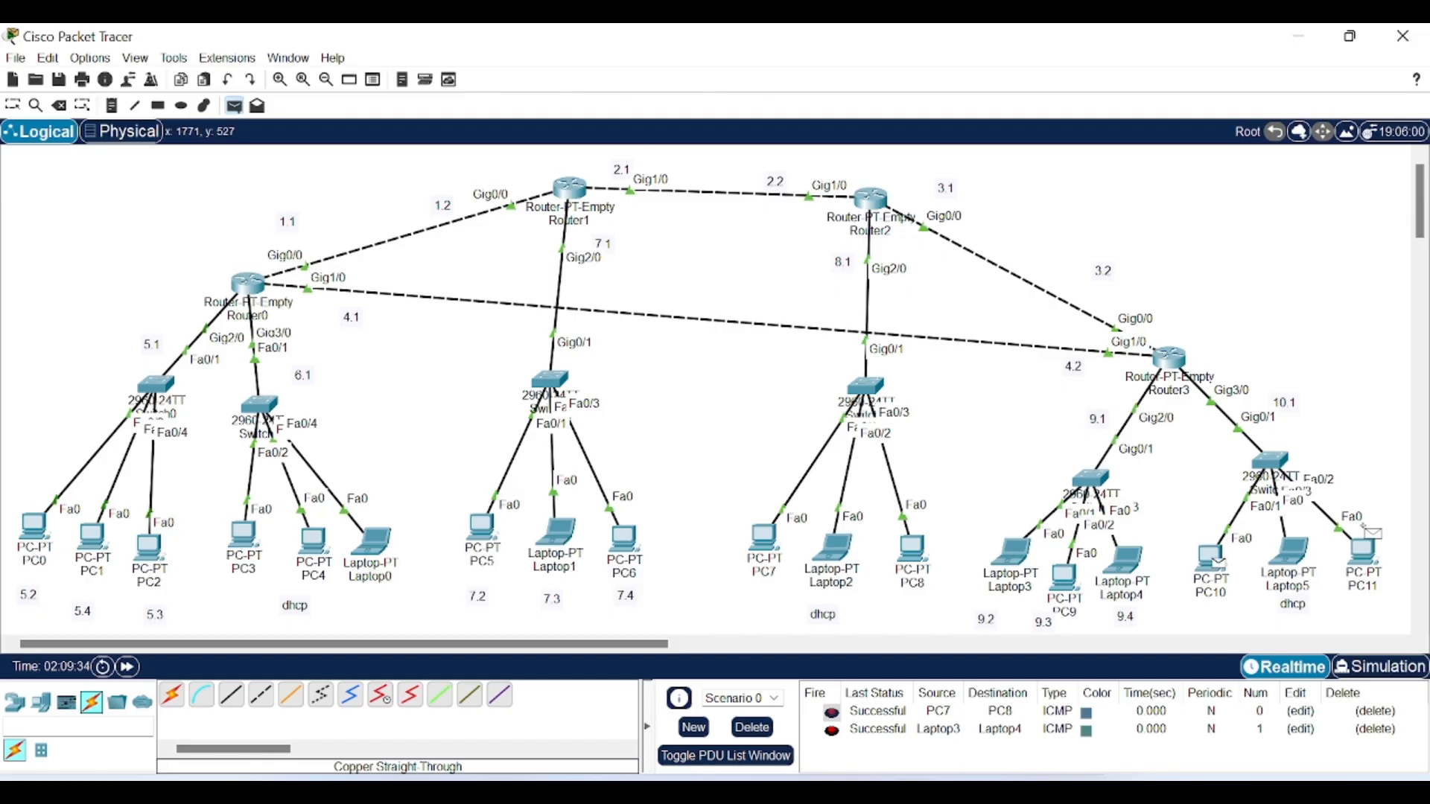
pyautogui.click(1361, 551)
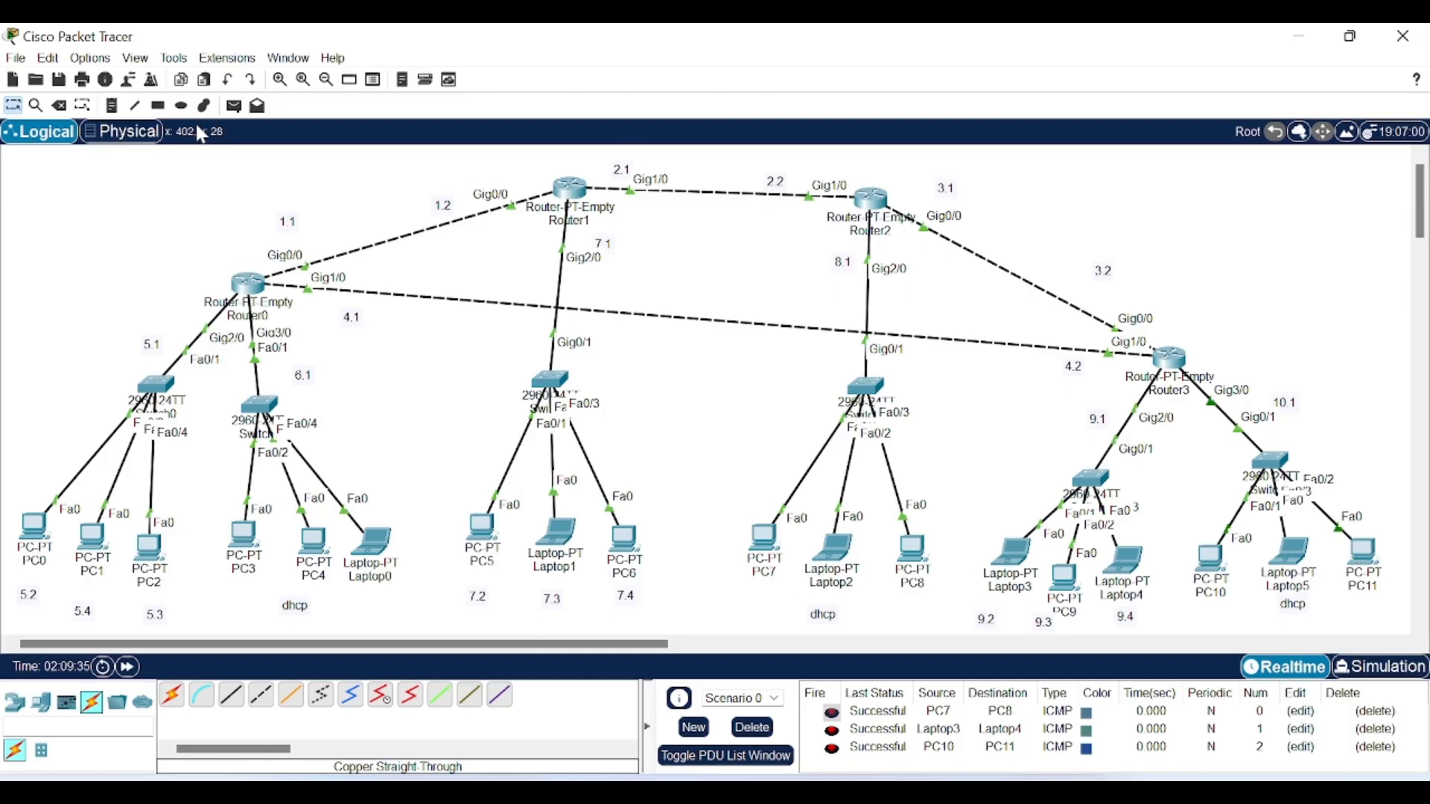
# Step: Test routing between Router0's two LANs with a simple PDU from PC2 to Laptop0, and clear the PDU list
pyautogui.click(234, 105)
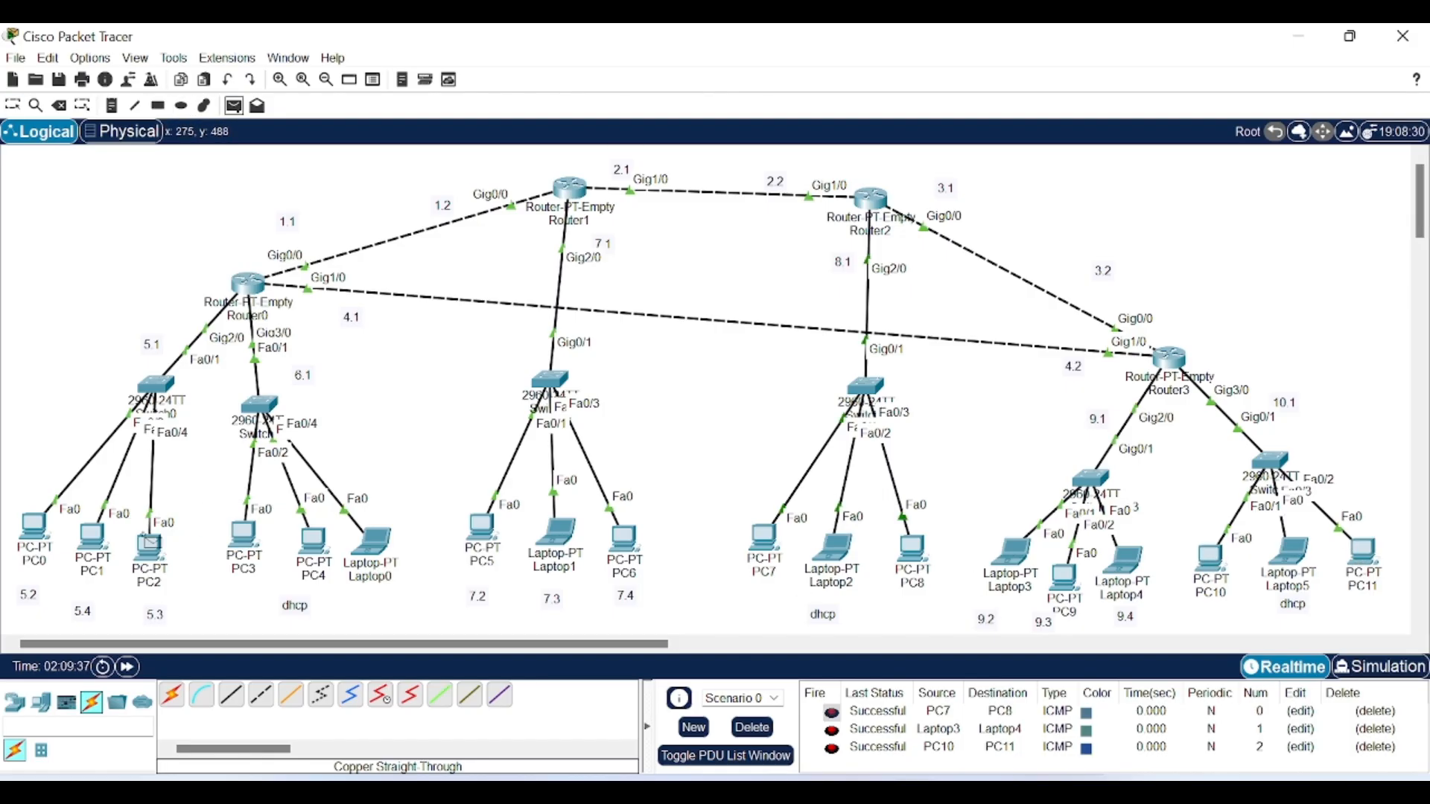
pyautogui.click(149, 548)
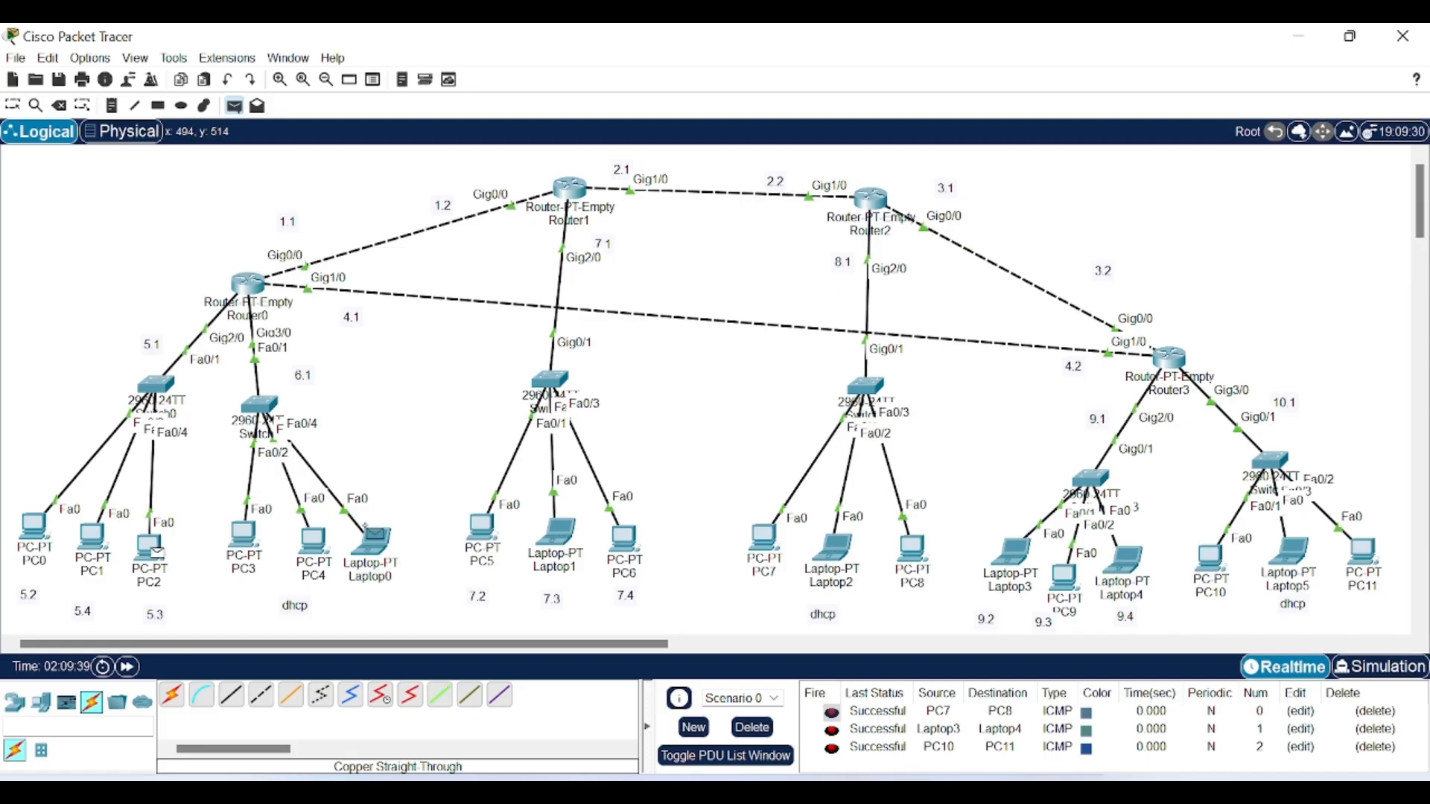
pyautogui.click(376, 544)
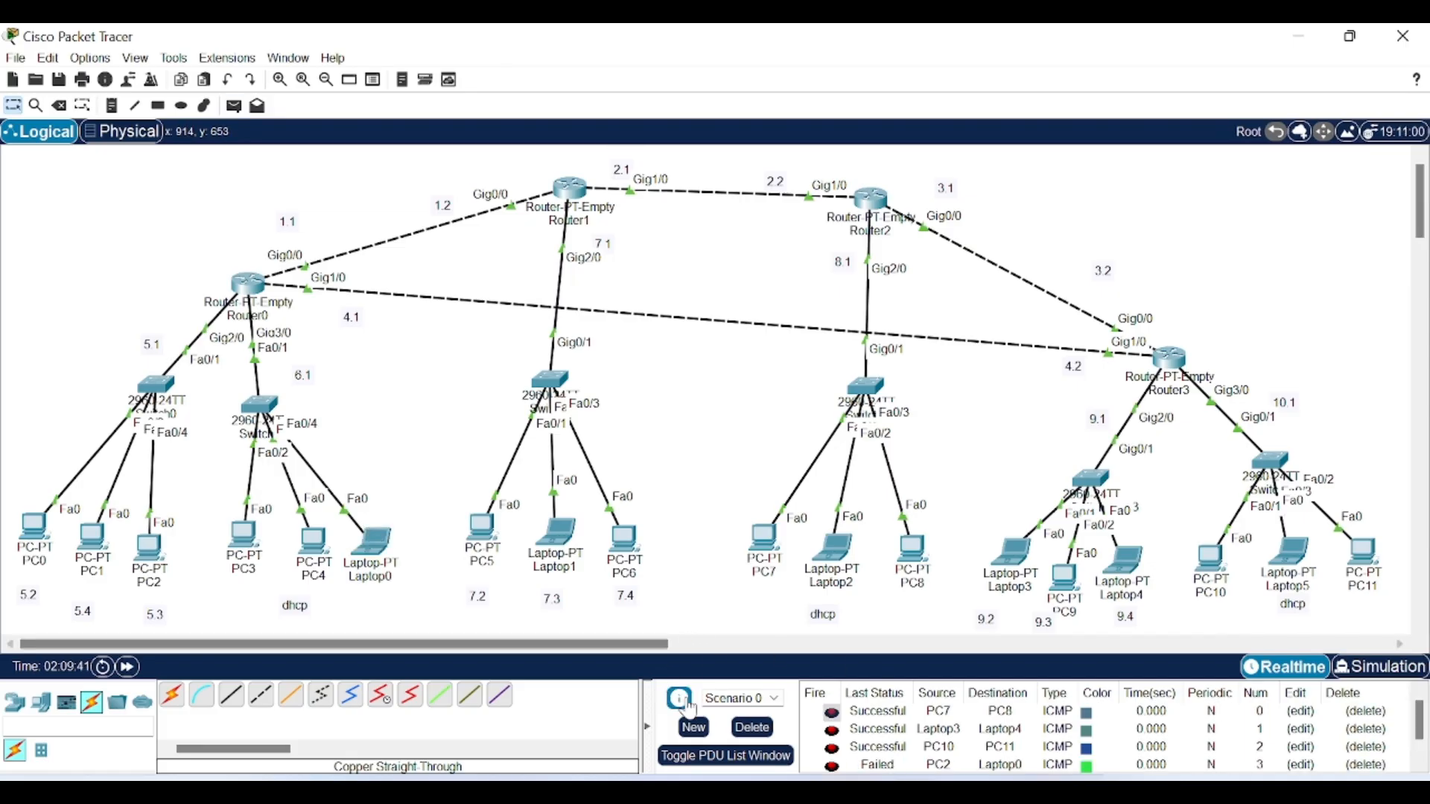
pyautogui.click(751, 729)
# Step: Test the reverse path between Router0's LANs with a simple PDU from Laptop0 to PC2
pyautogui.click(237, 108)
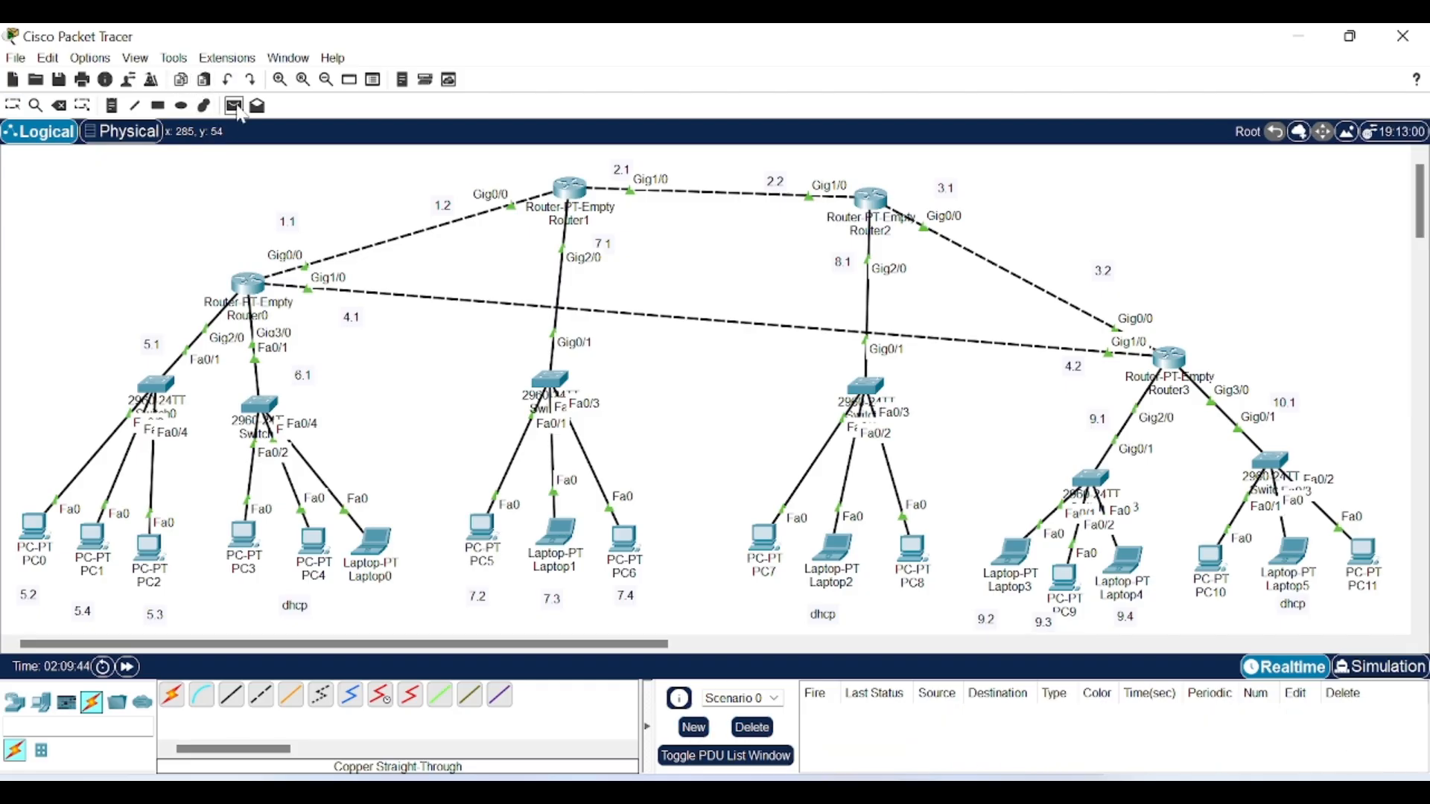
pyautogui.click(377, 541)
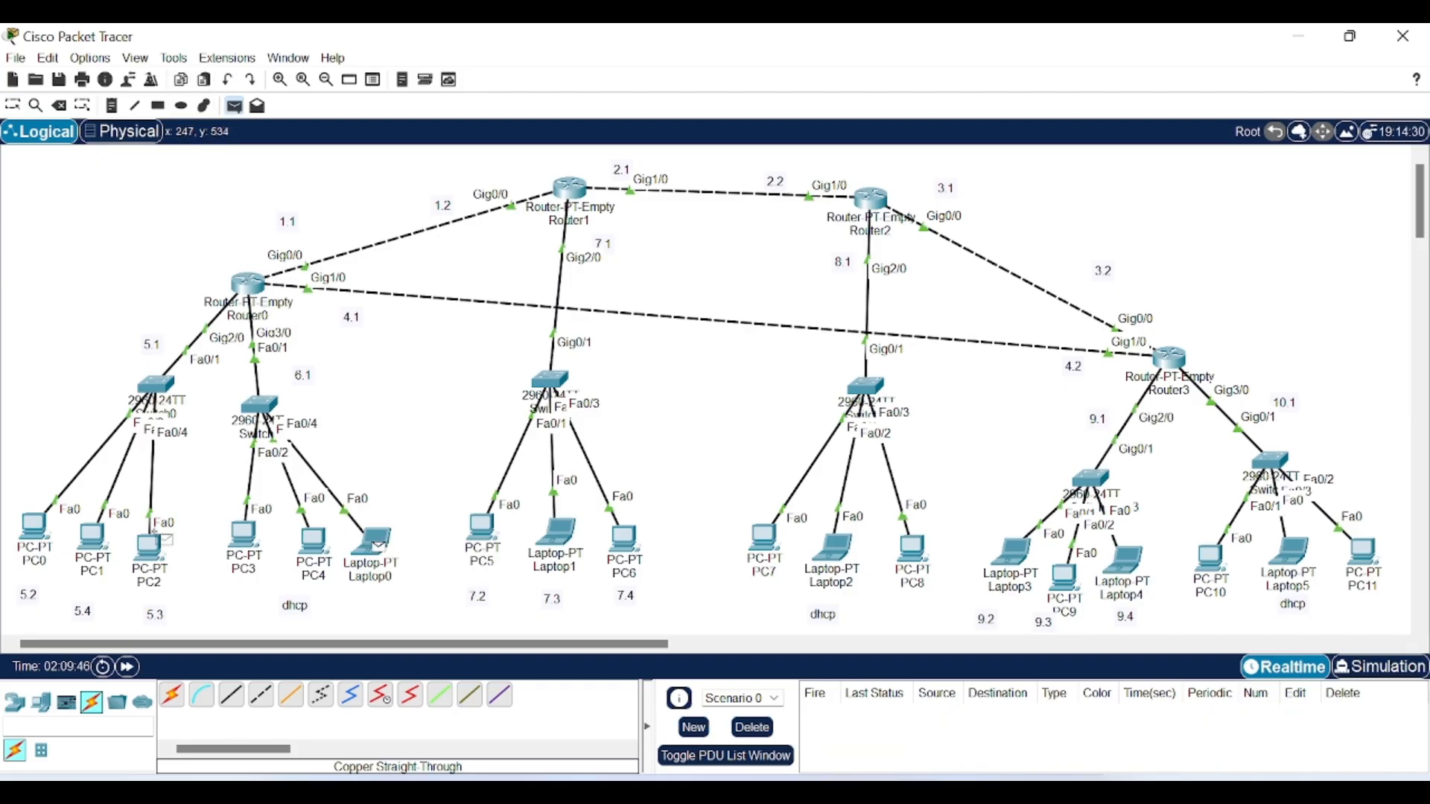
pyautogui.click(145, 549)
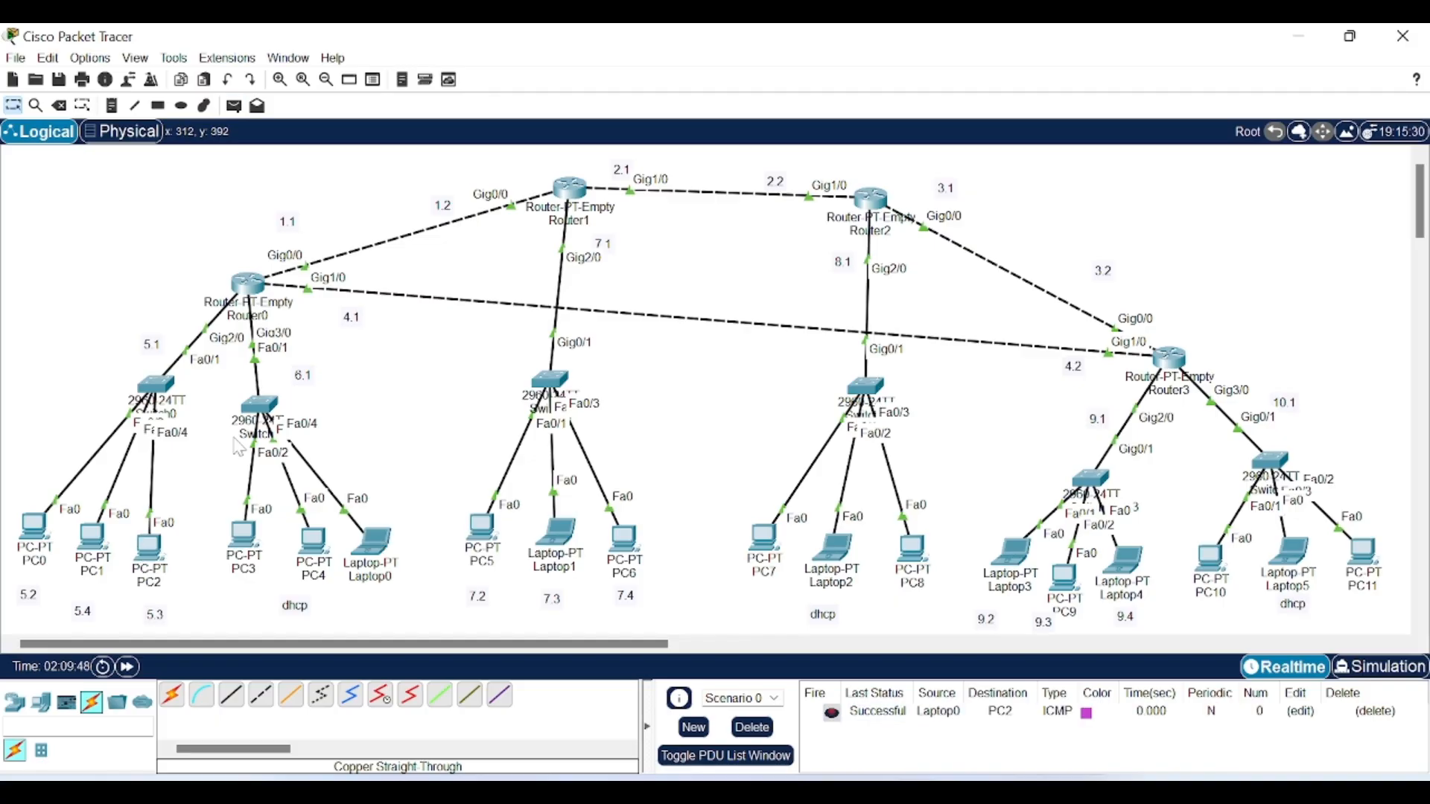
# Step: Test routing between Router3's LANs with simple PDUs from PC11 to Laptop3 and from Laptop3 to Laptop5, and clear the PDU list
pyautogui.click(233, 106)
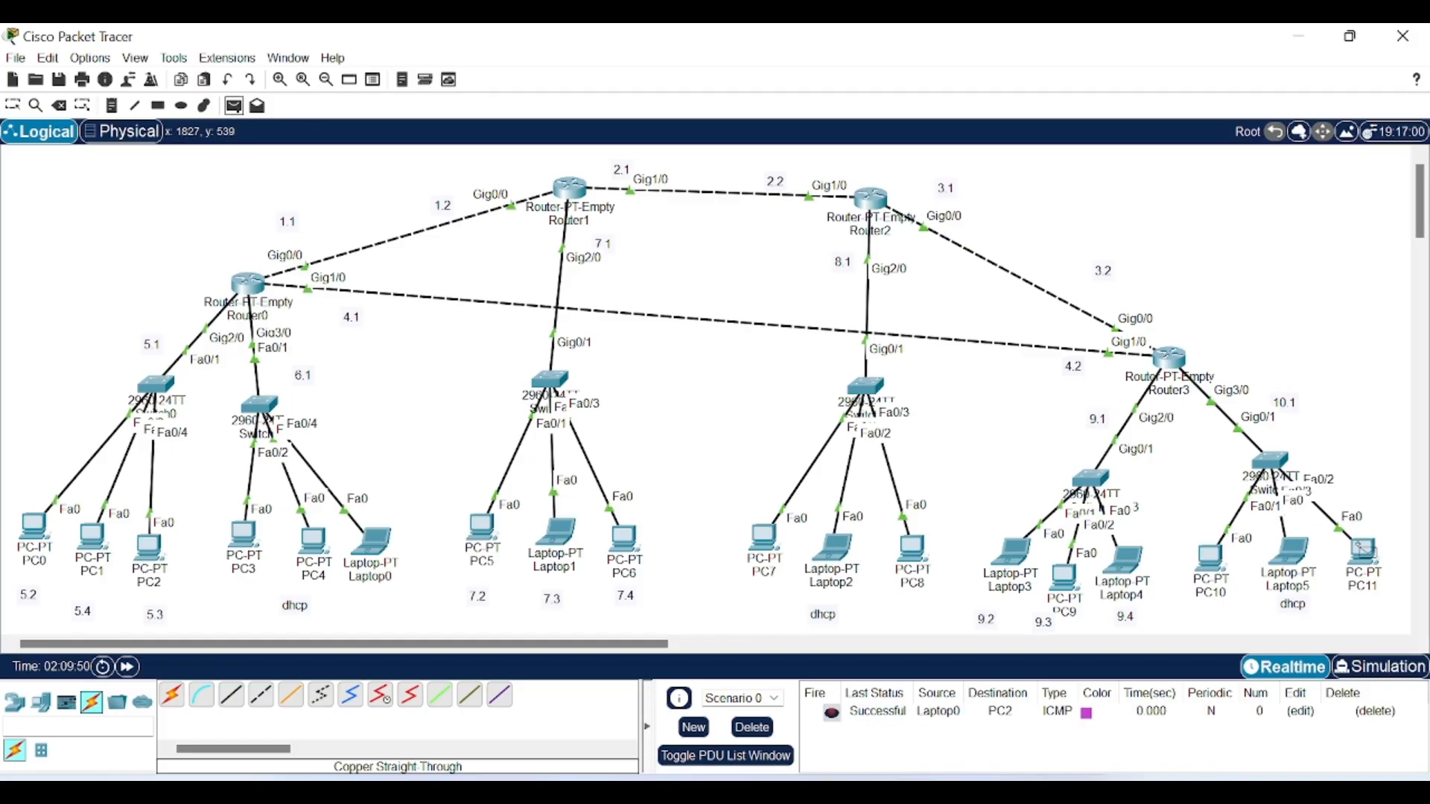
pyautogui.click(1369, 554)
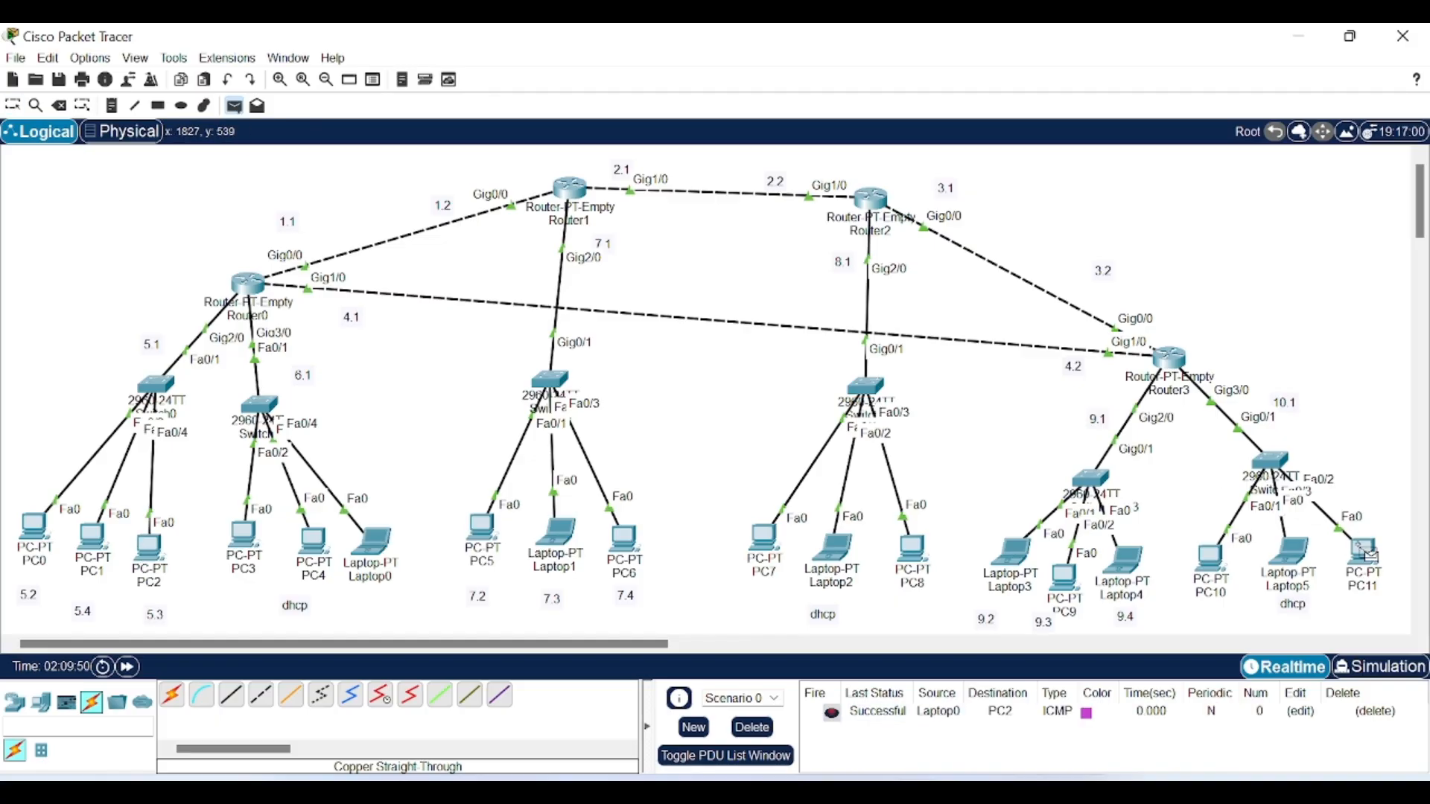
pyautogui.click(1012, 551)
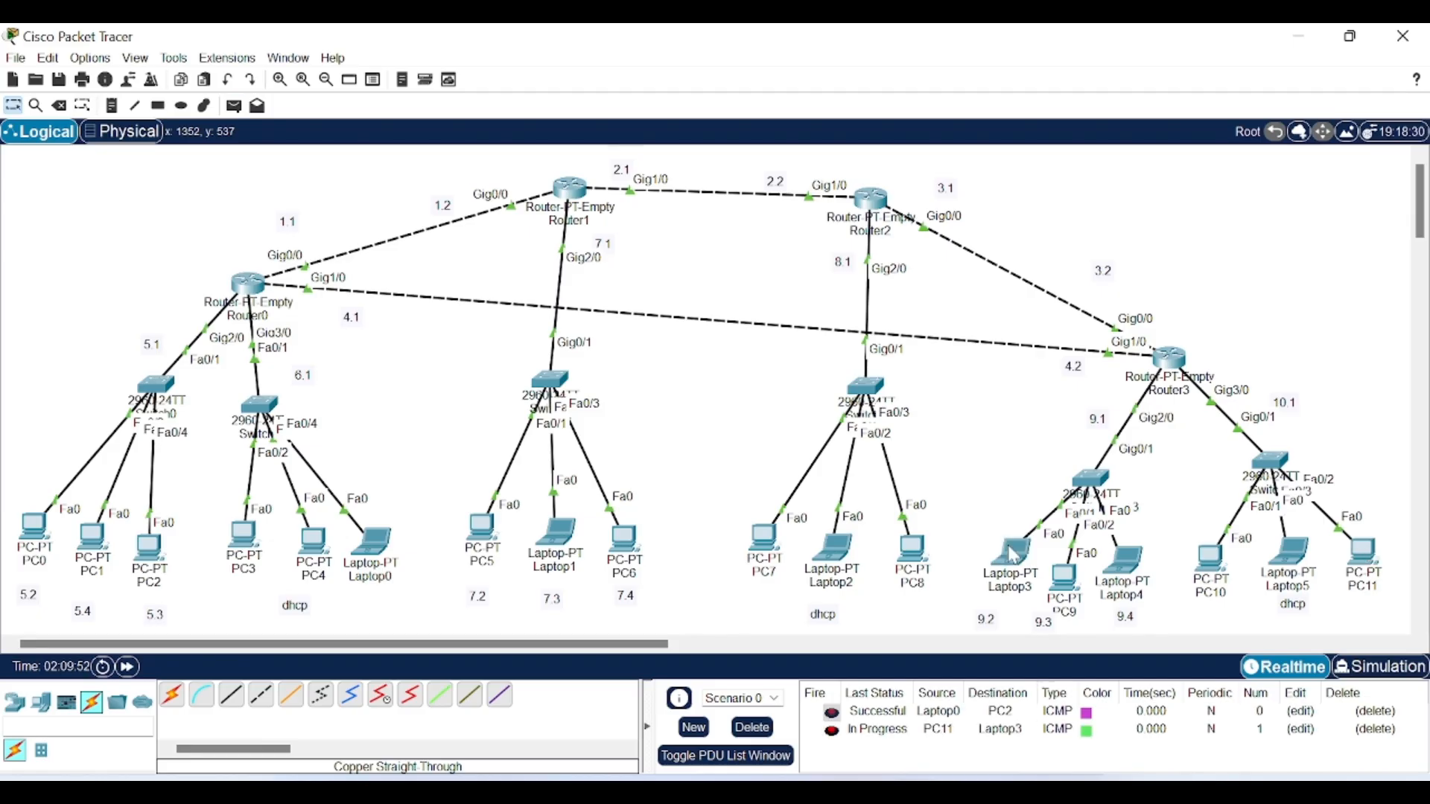
pyautogui.click(234, 106)
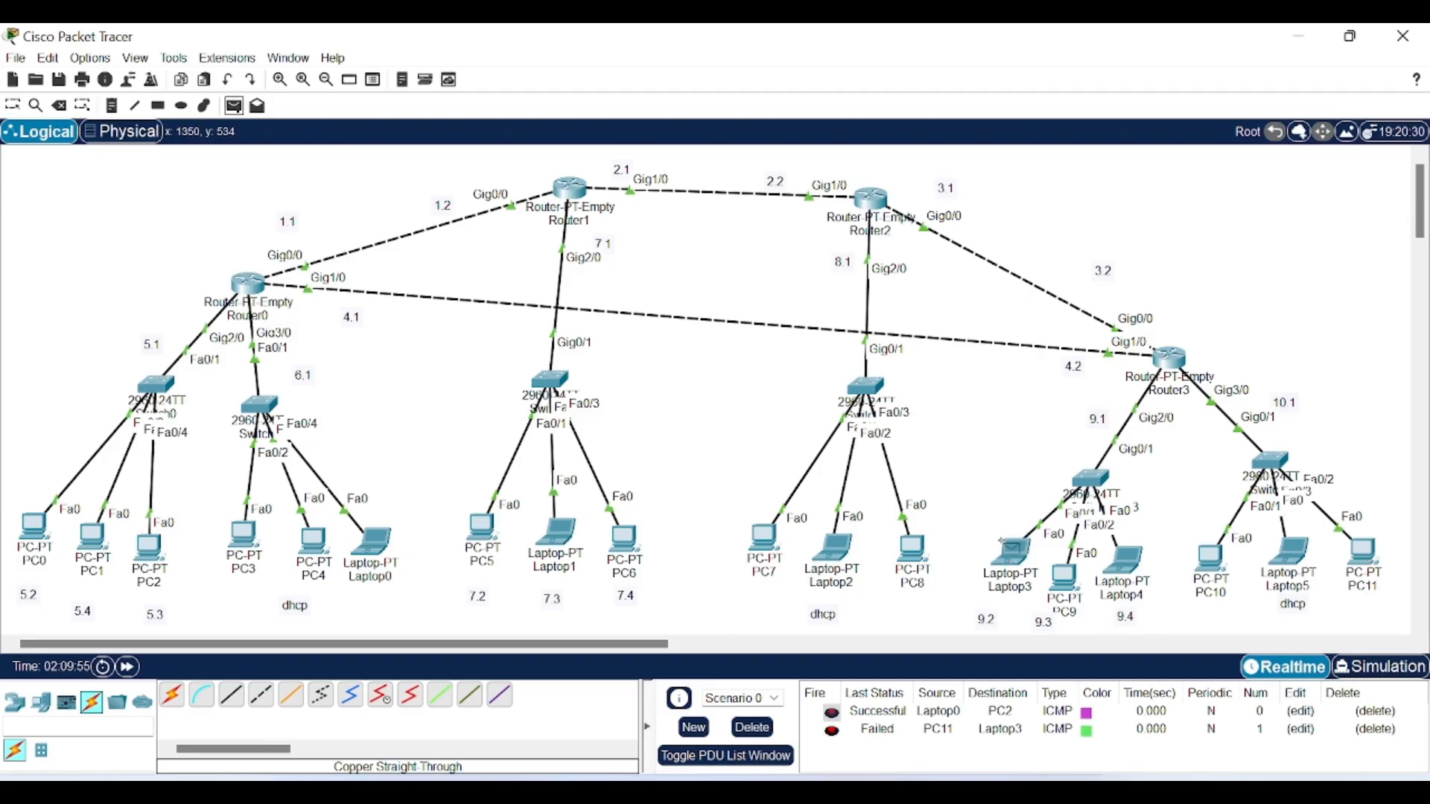
pyautogui.click(1012, 551)
pyautogui.click(1288, 551)
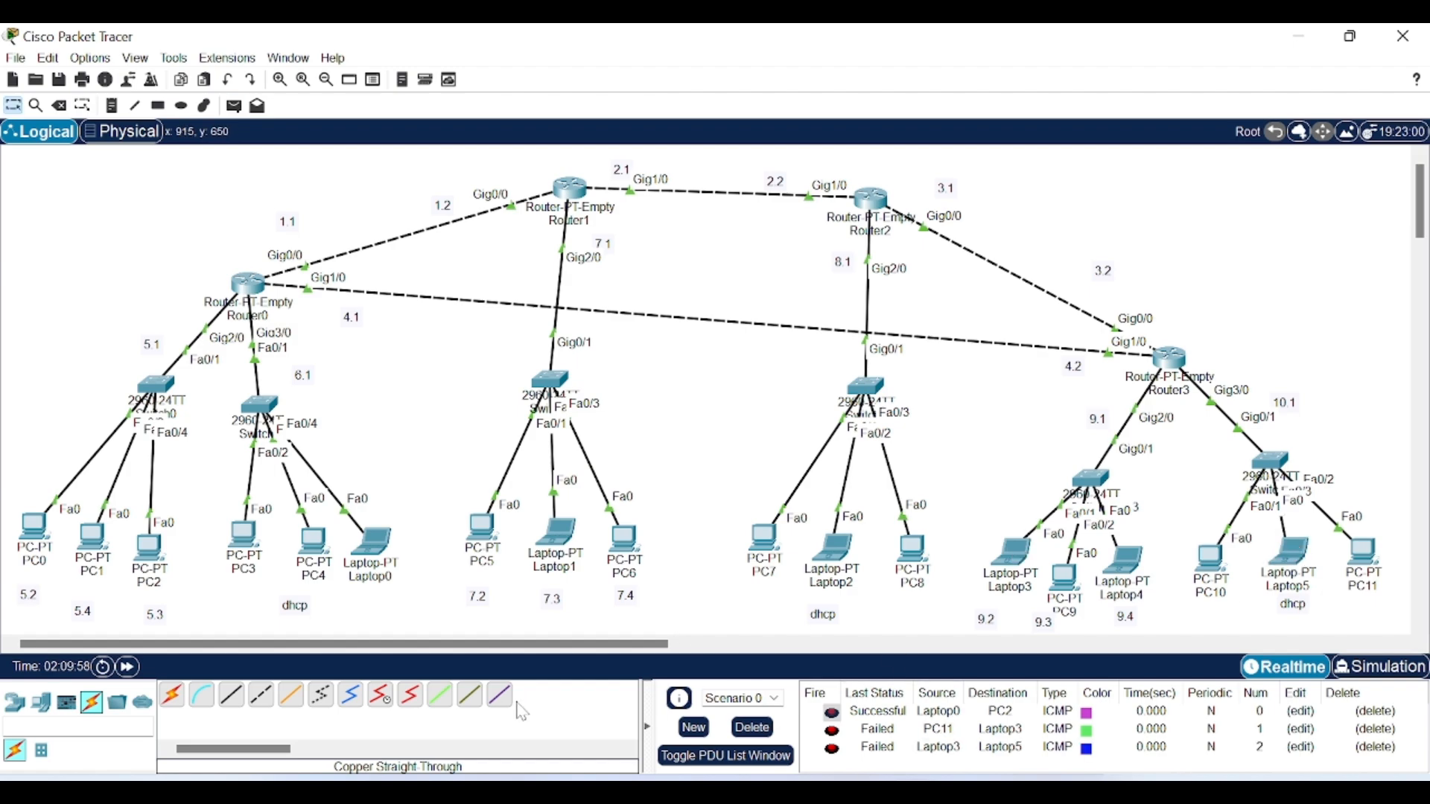
pyautogui.click(752, 727)
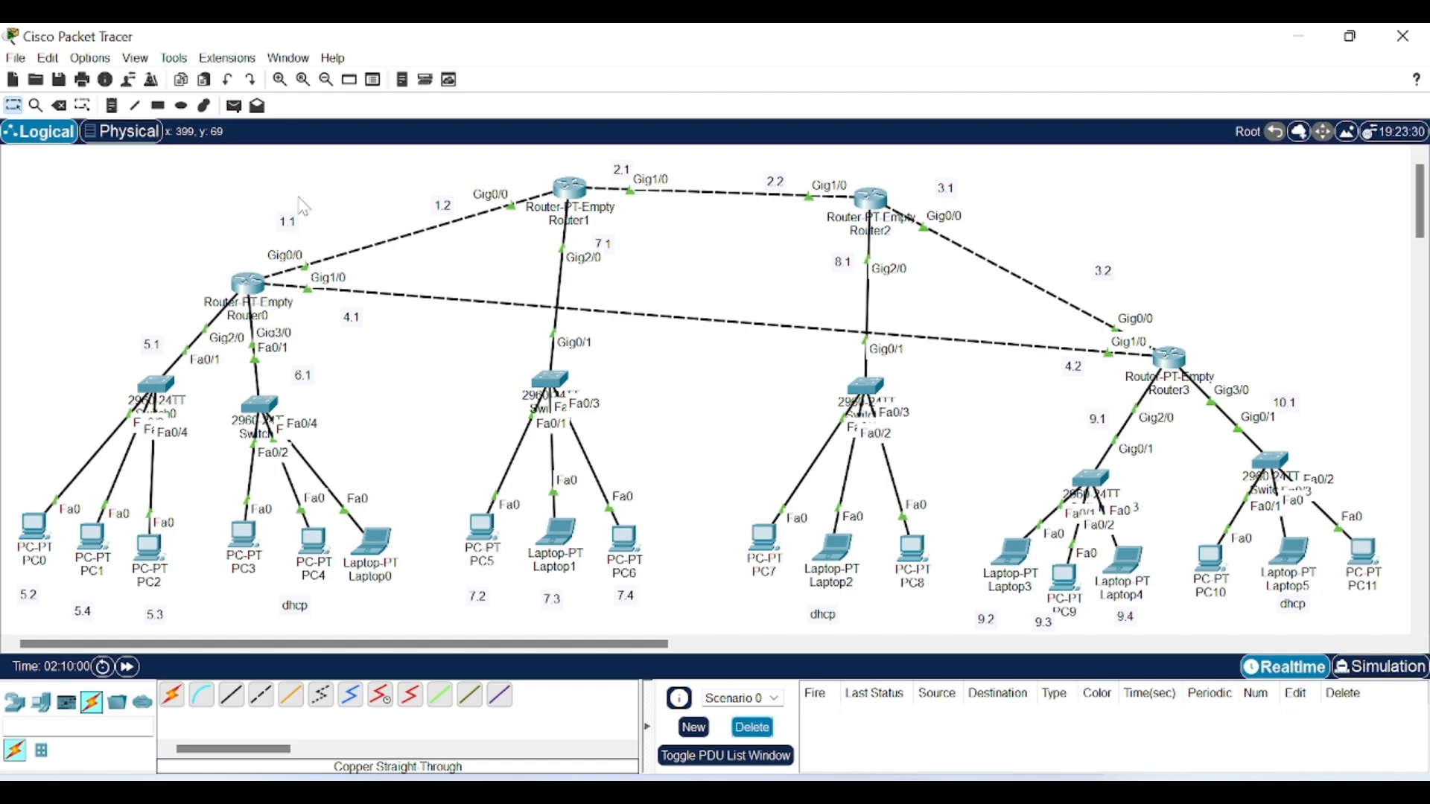
# Step: Send a simple PDU from Laptop3 to PC10 to test routing between Router3's 9.1 and 10.1 LANs
pyautogui.click(236, 107)
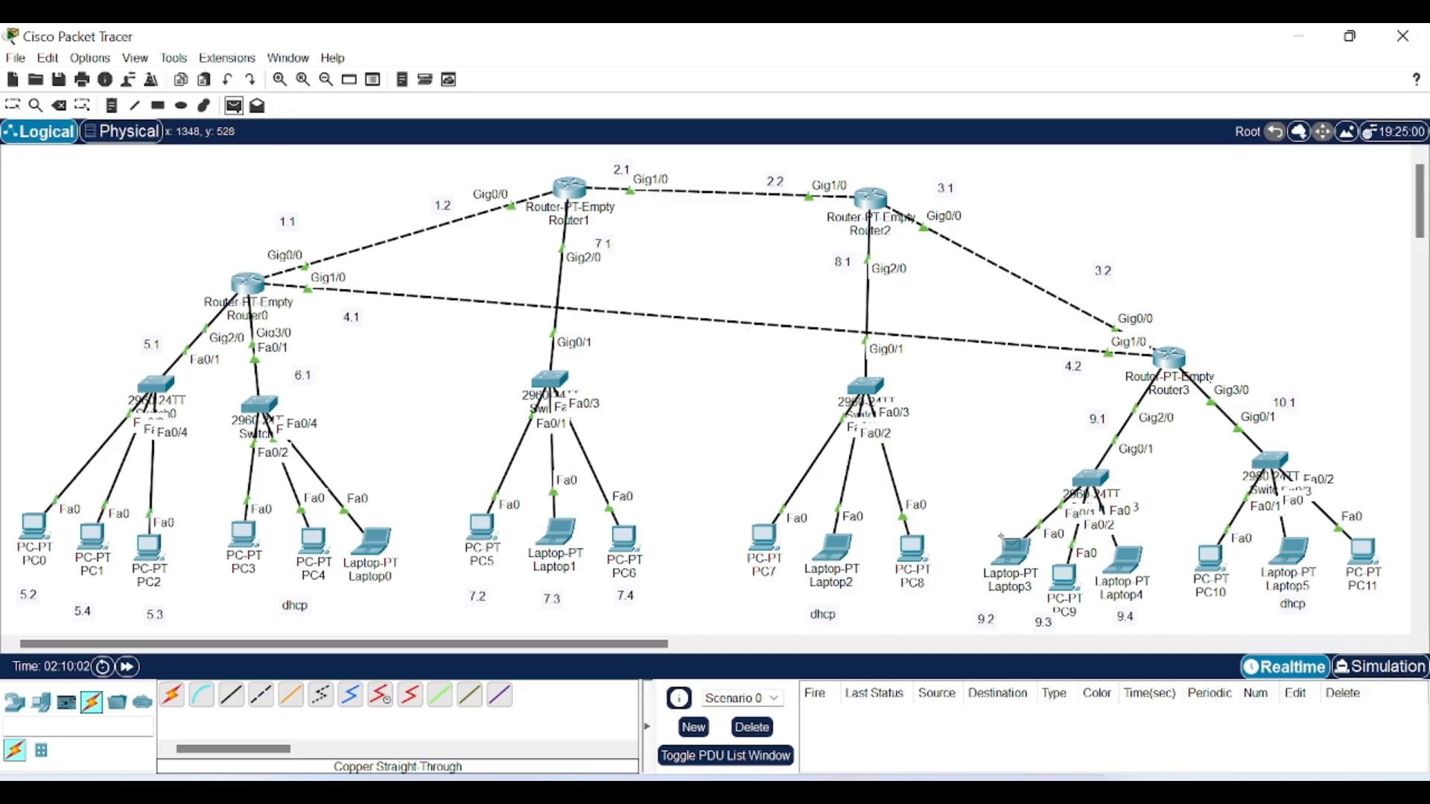
pyautogui.click(1013, 552)
pyautogui.click(1213, 560)
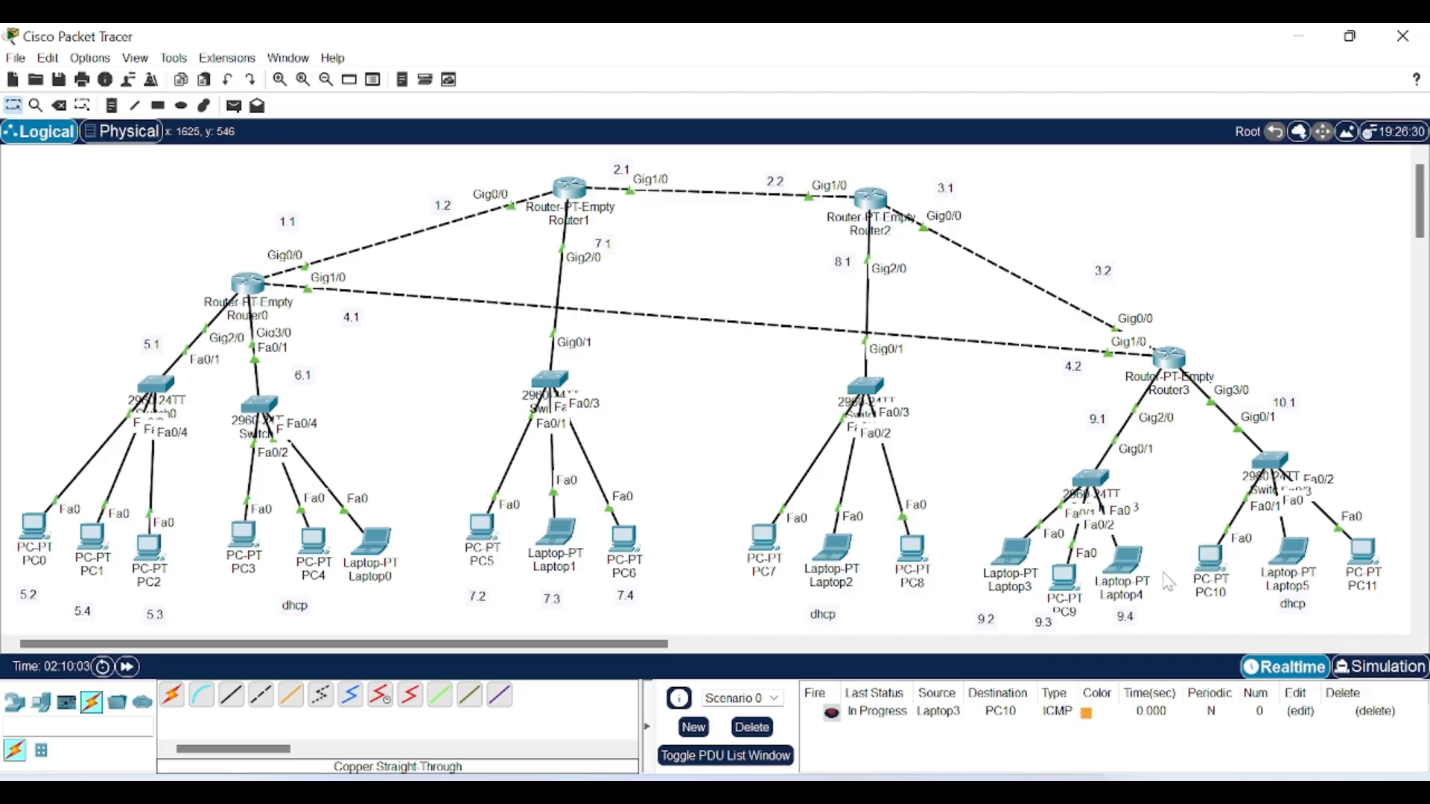
# Step: Test the gateways with simple PDUs from PC10 to Router3 and from Laptop3 to Router3, and clear the PDU list
pyautogui.click(235, 107)
pyautogui.click(1210, 559)
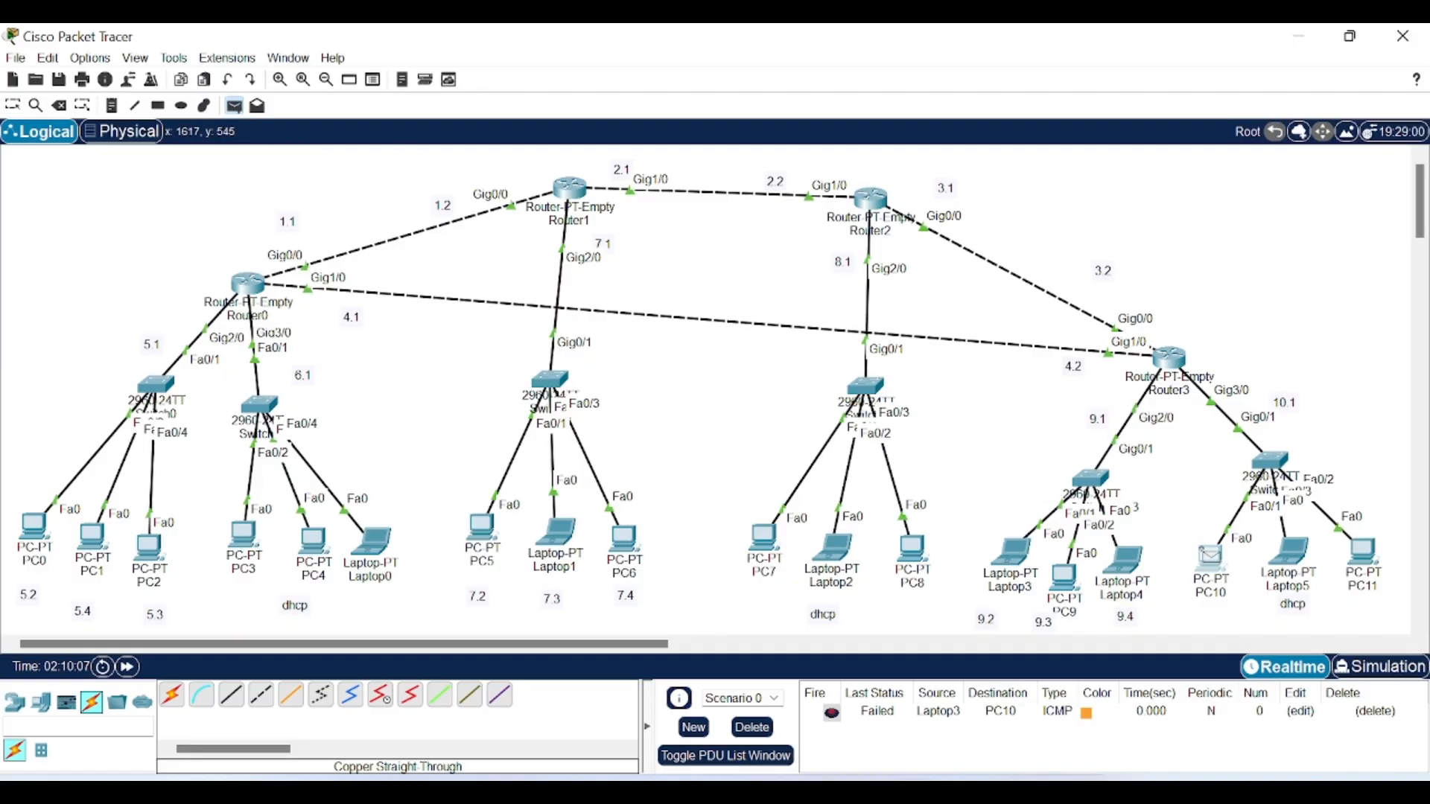
pyautogui.click(1171, 359)
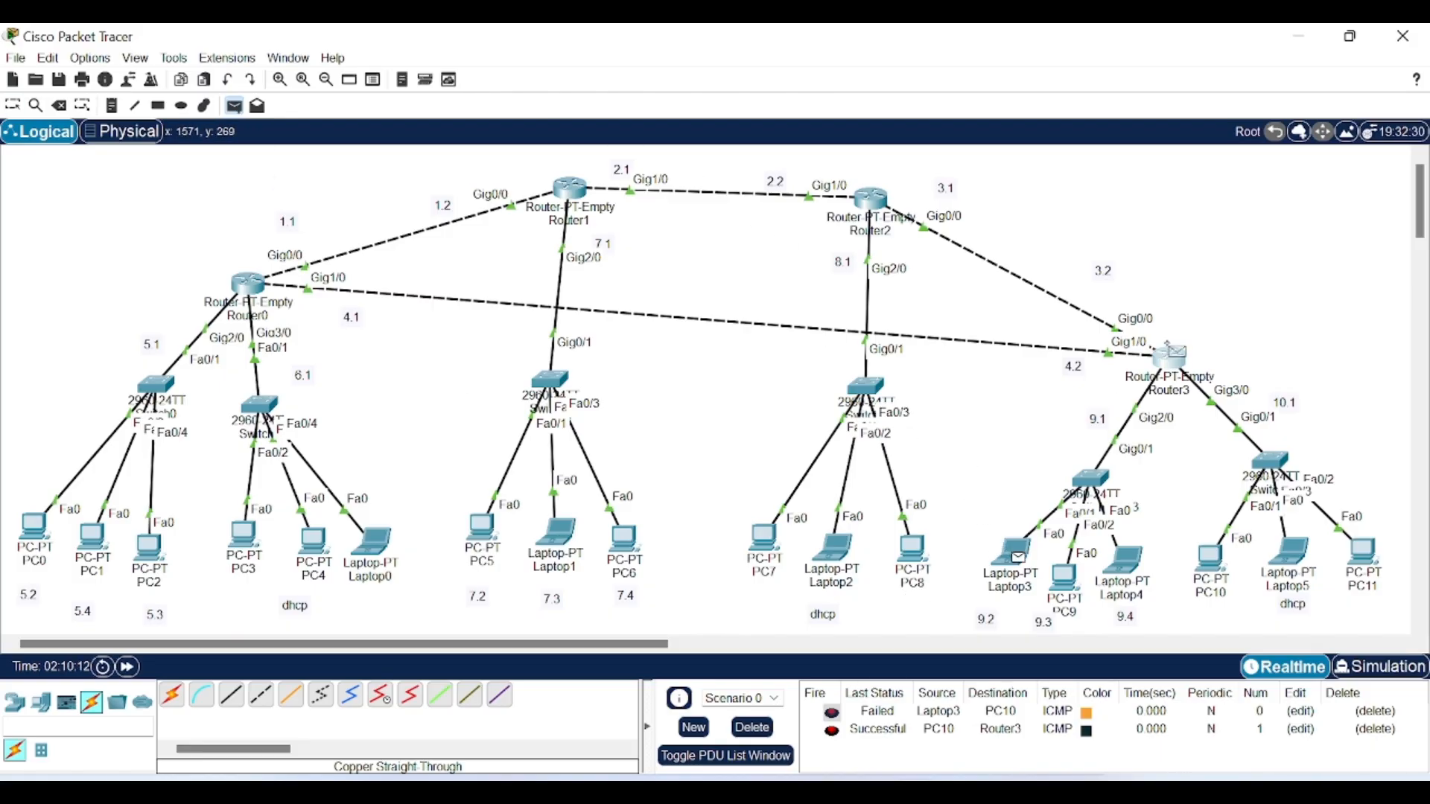
pyautogui.click(1174, 357)
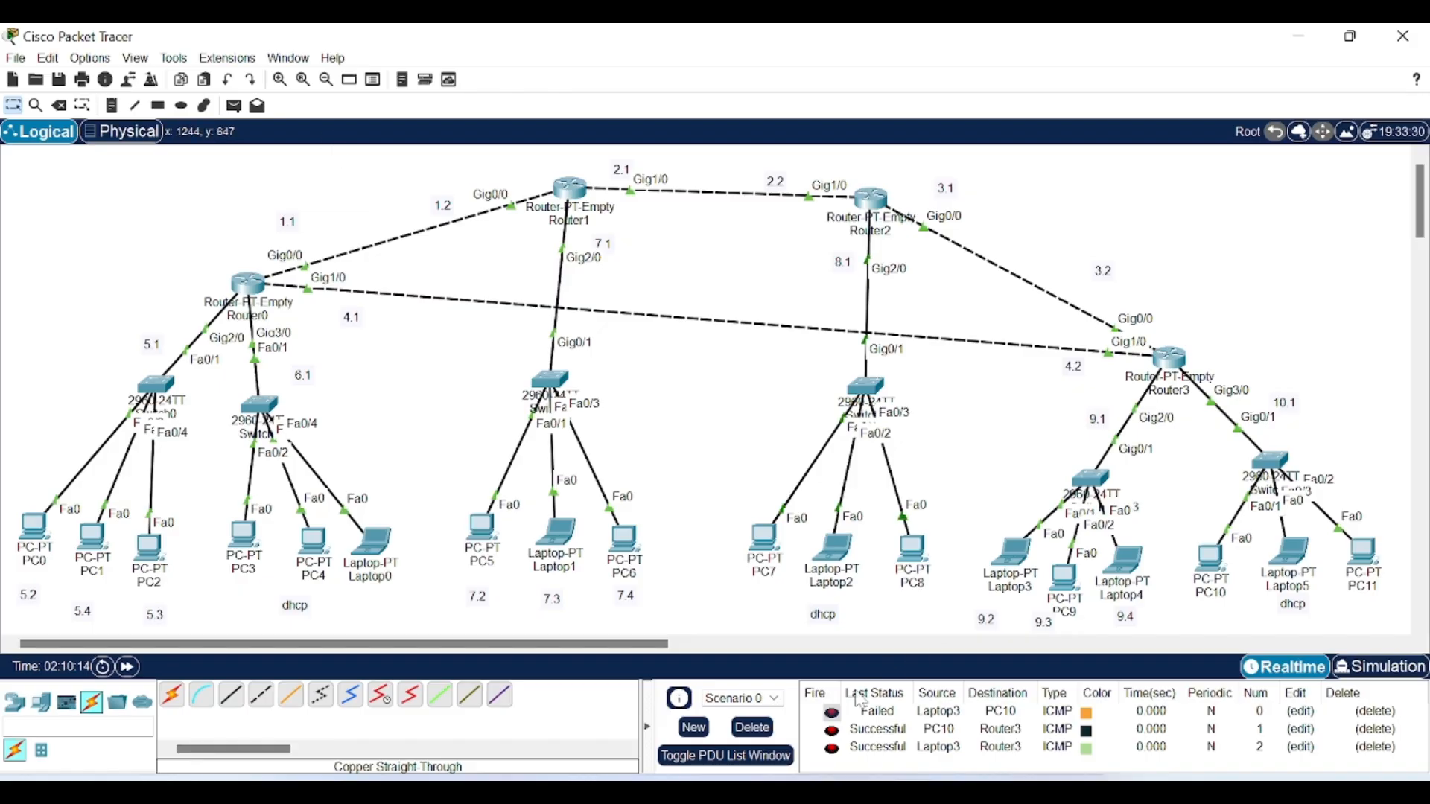
pyautogui.click(750, 732)
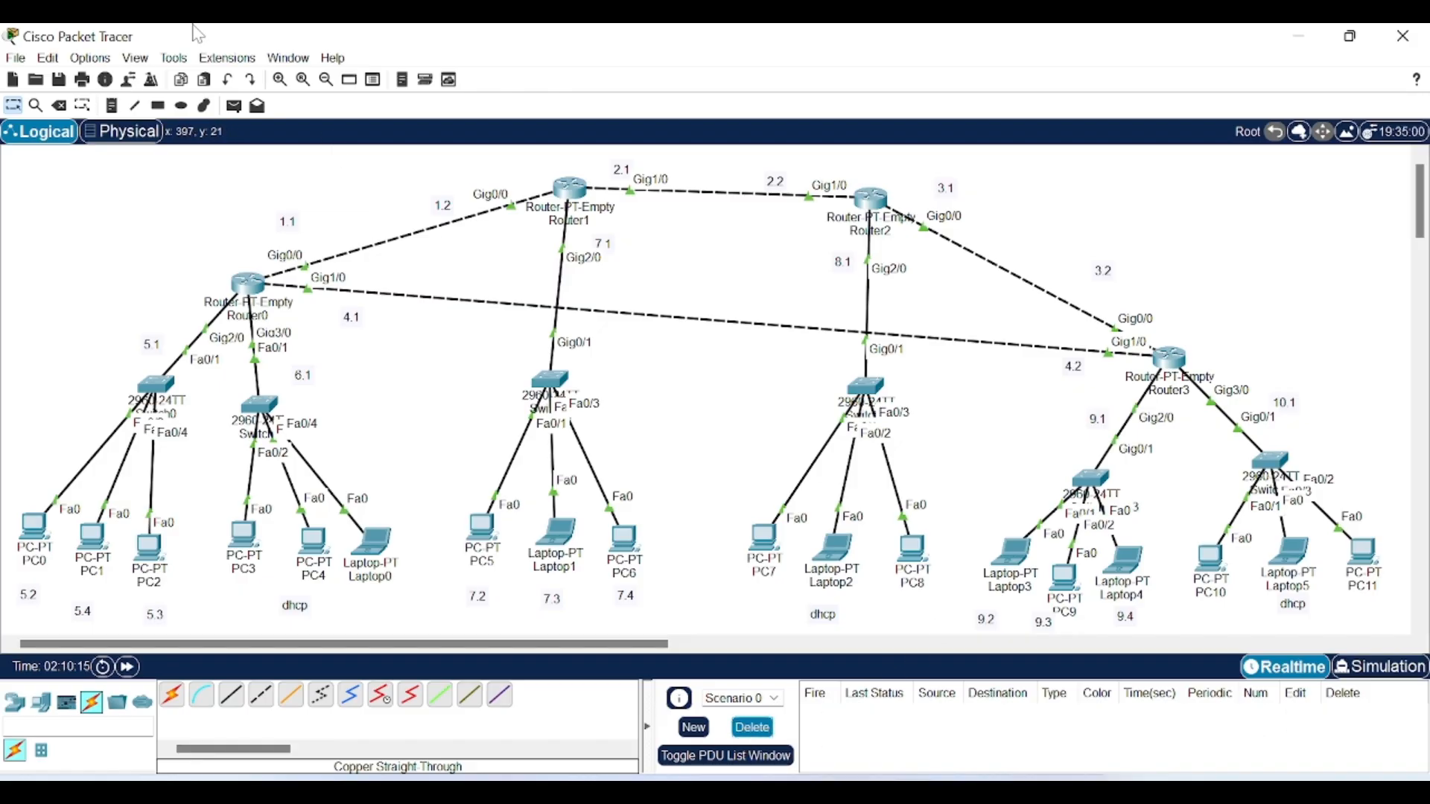
# Step: Repeat the simple PDU test from Laptop3 to PC10
pyautogui.click(234, 106)
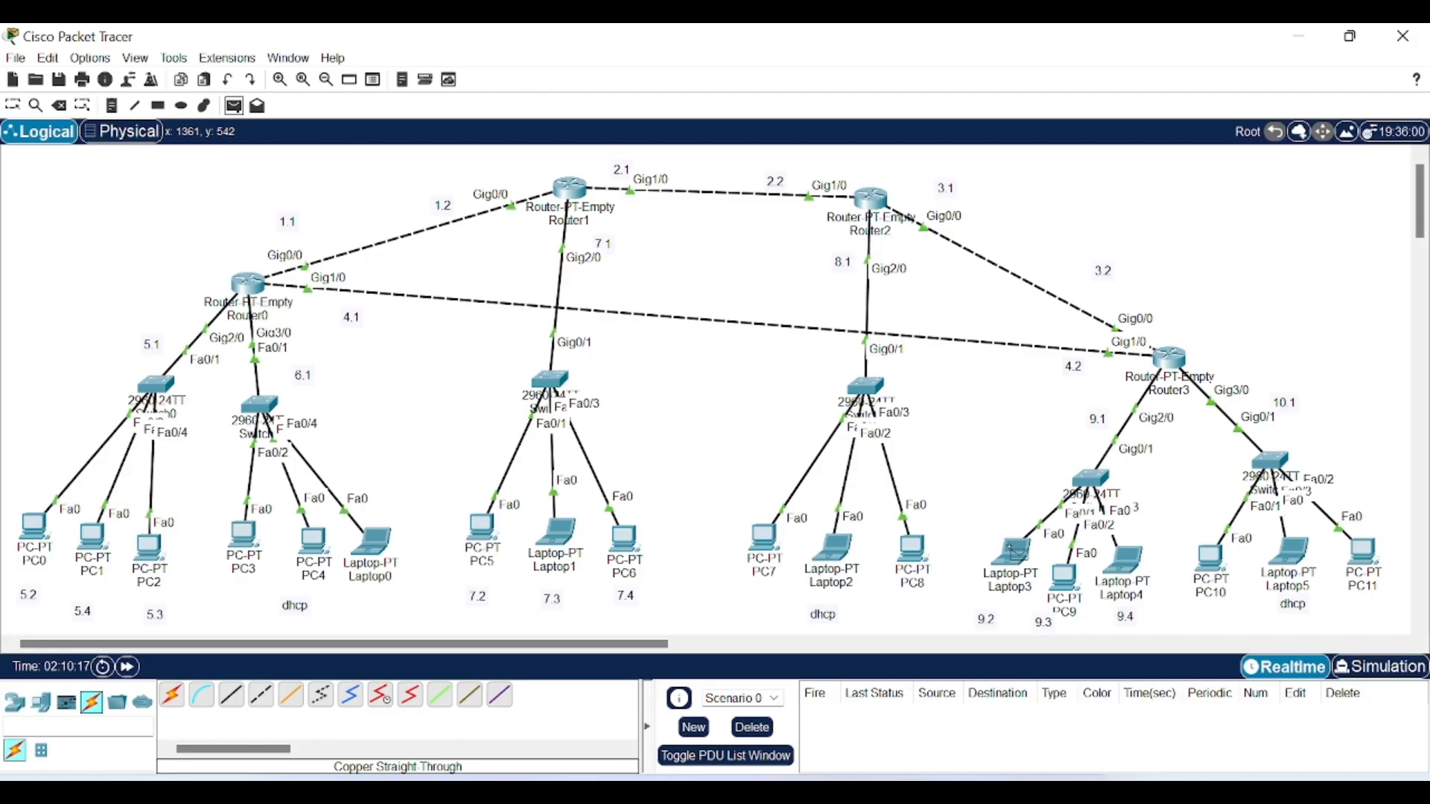
pyautogui.click(1013, 551)
pyautogui.click(1208, 559)
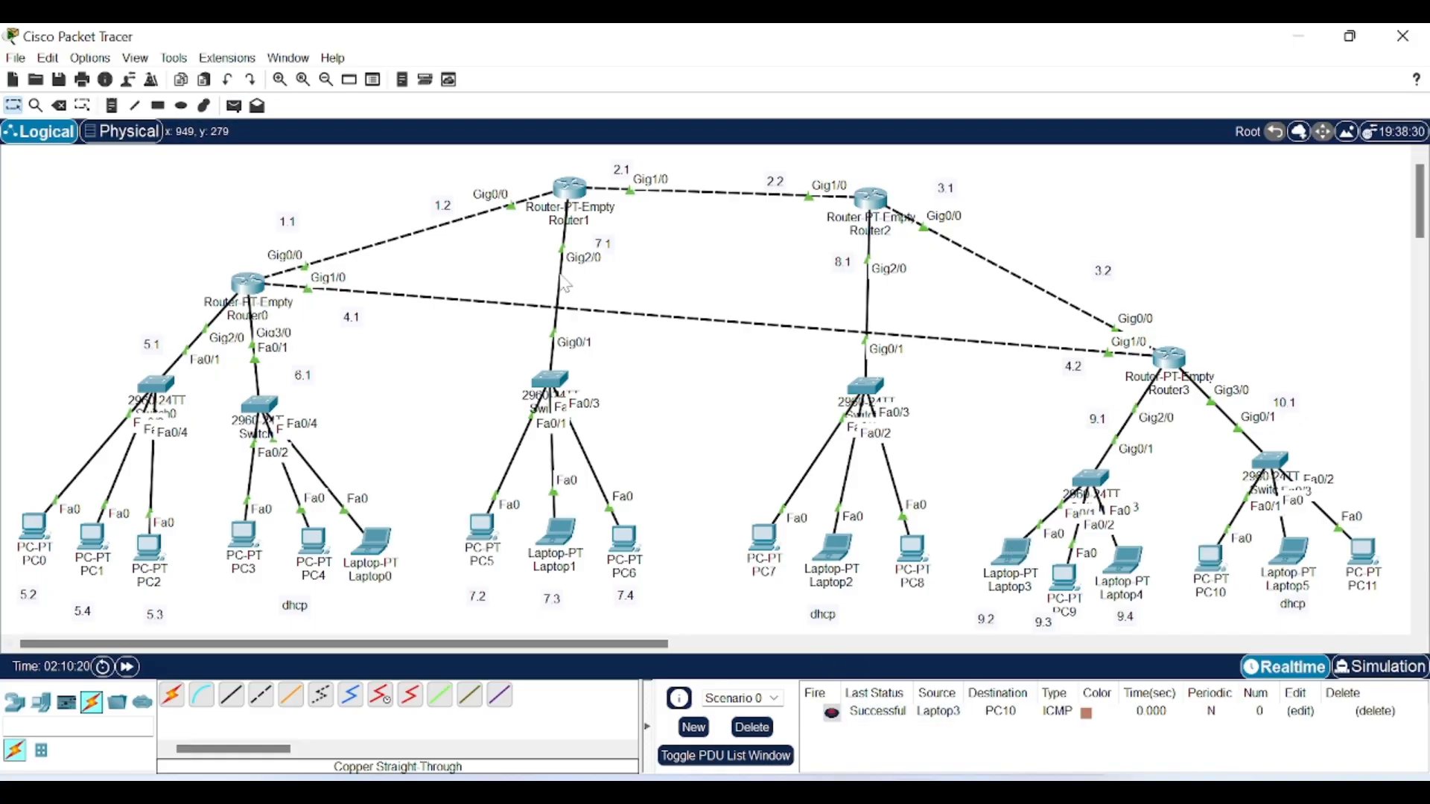
# Step: Test routing from PC3 to Router1's LAN with two simple PDUs to Laptop1 and one to PC6, and clear the PDU list
pyautogui.click(234, 106)
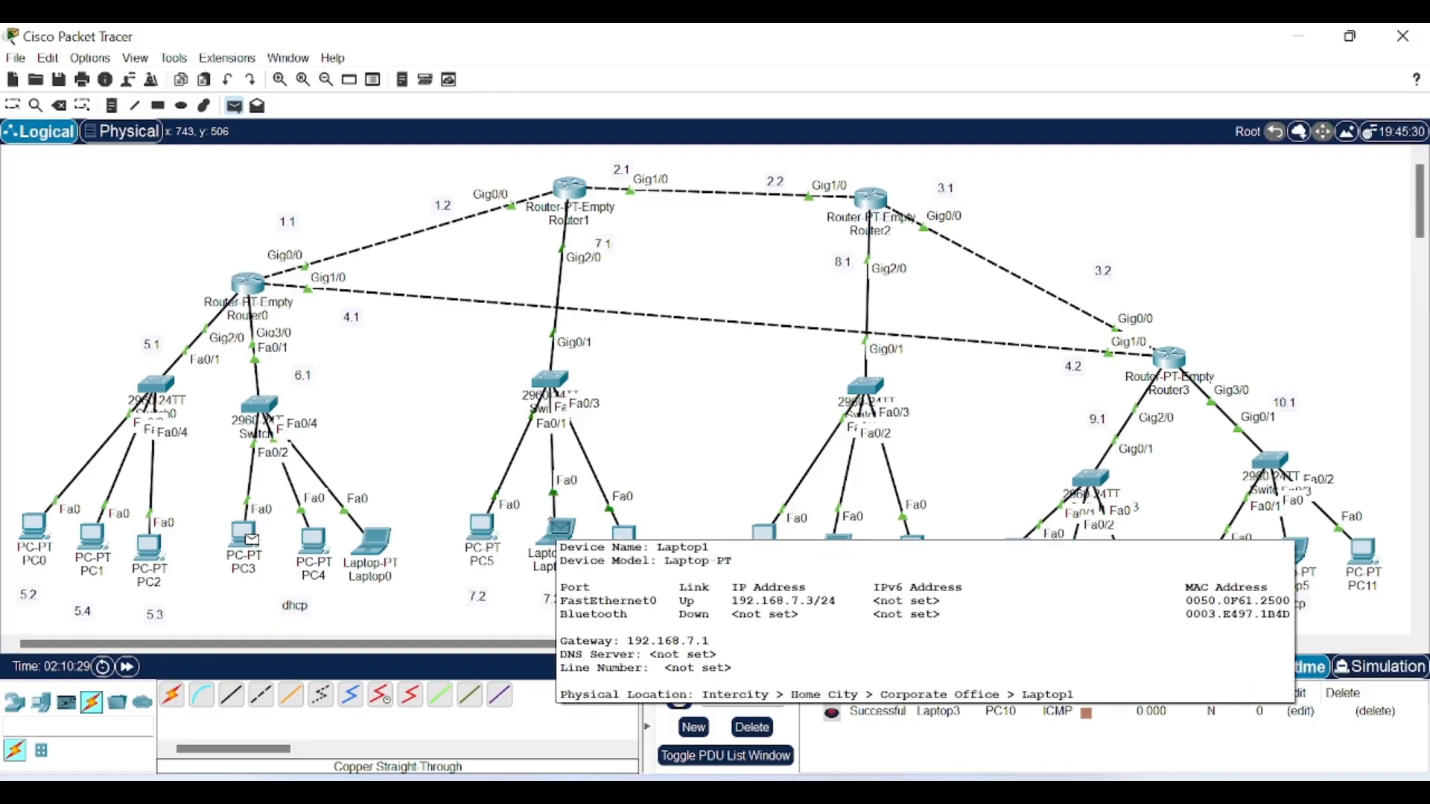
pyautogui.click(558, 529)
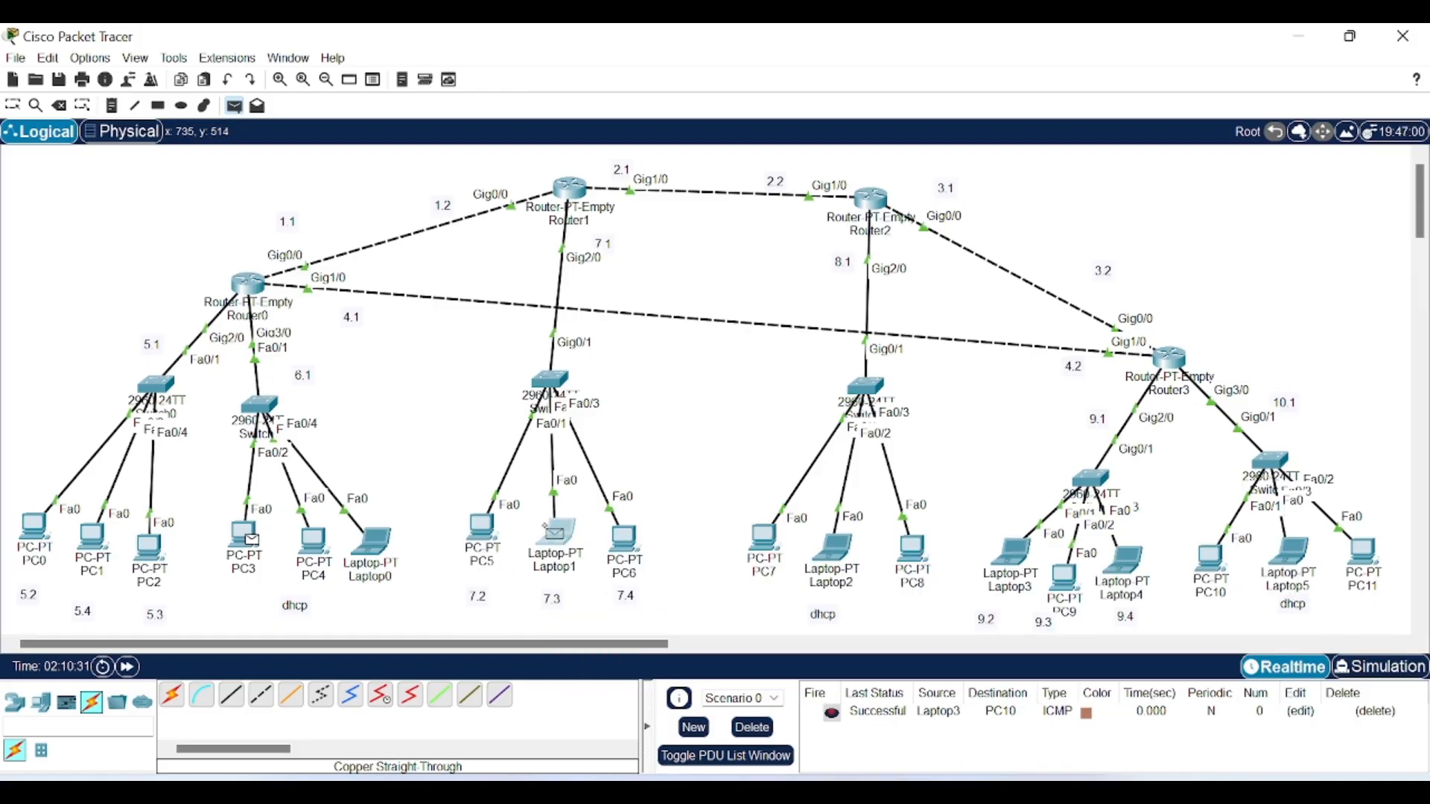
pyautogui.click(235, 107)
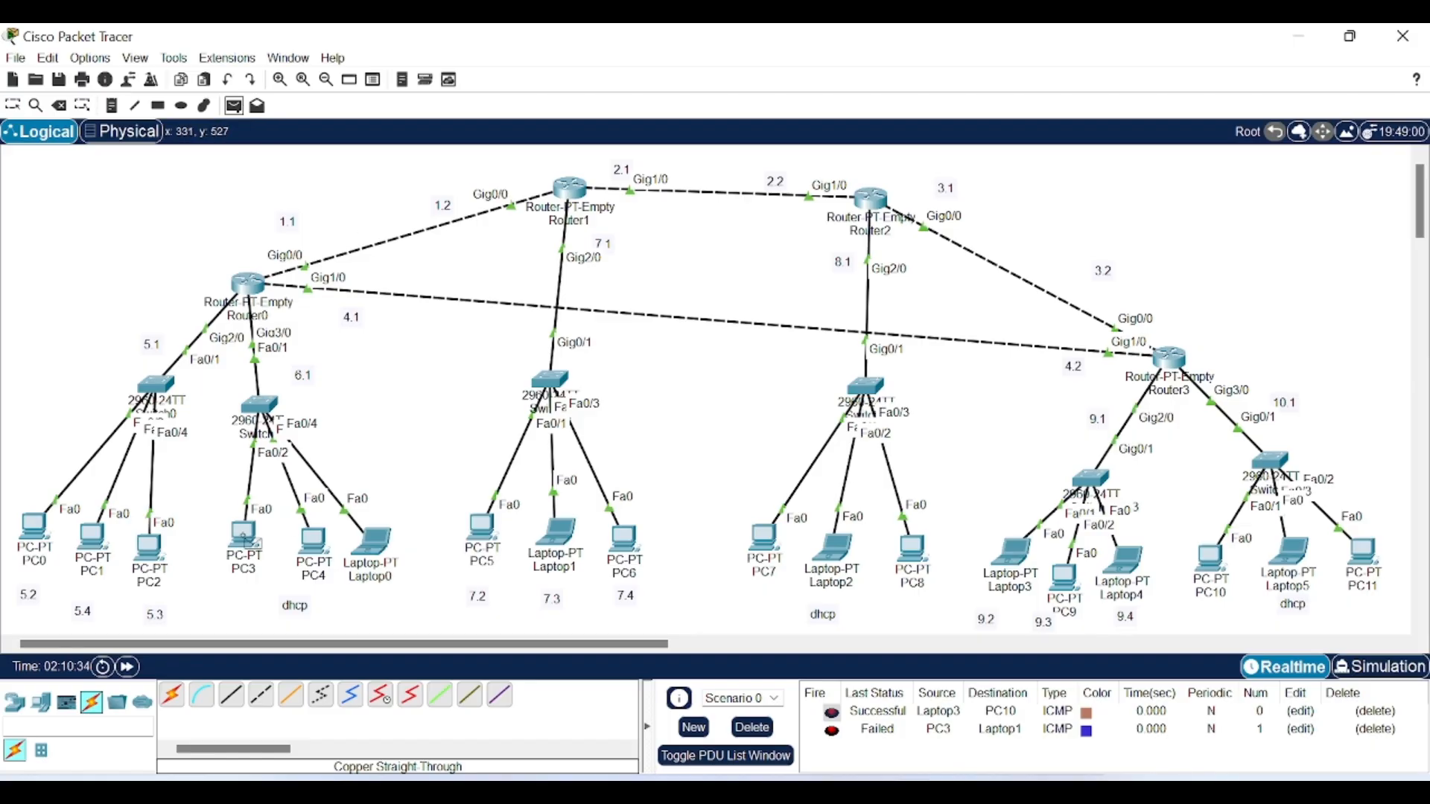
pyautogui.click(243, 533)
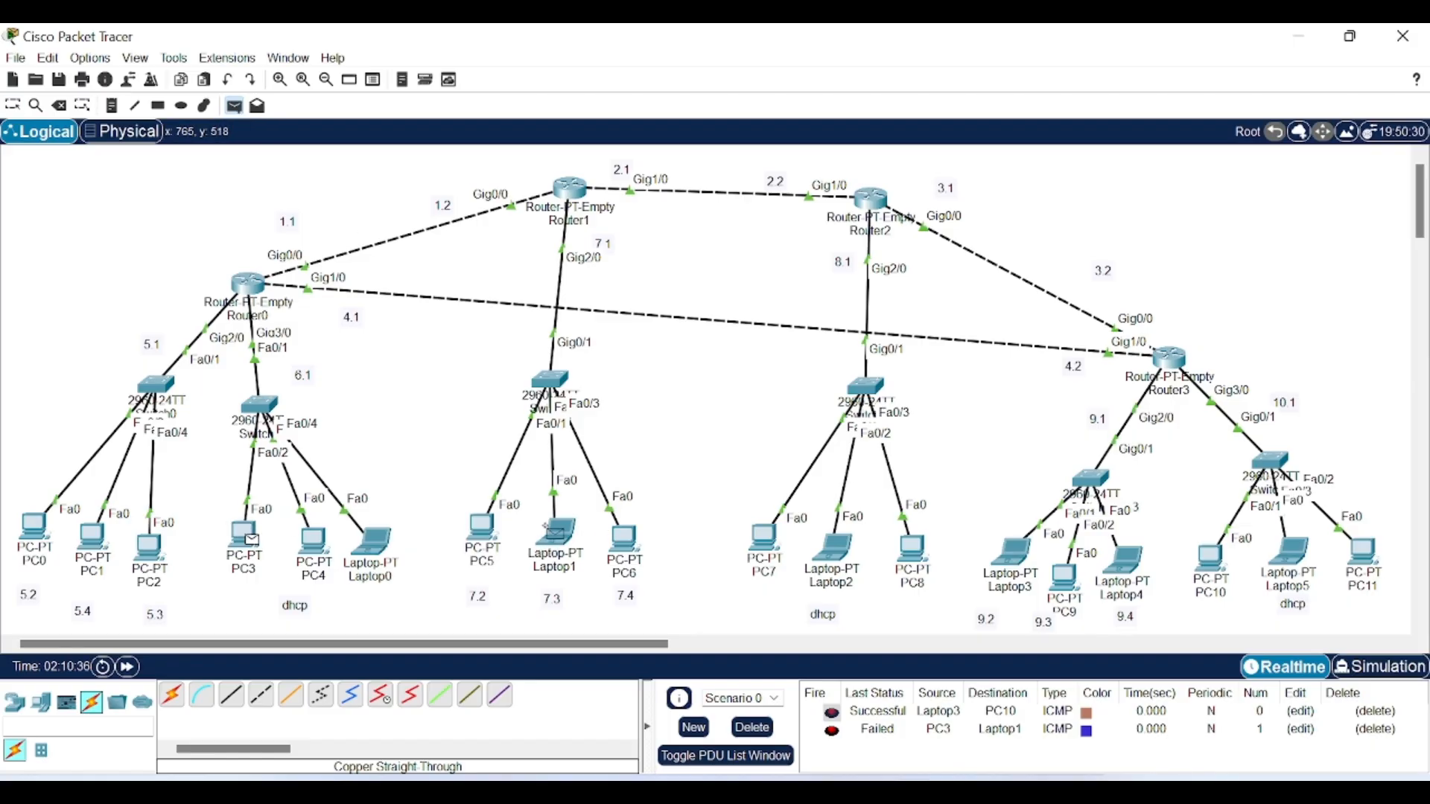
pyautogui.click(549, 531)
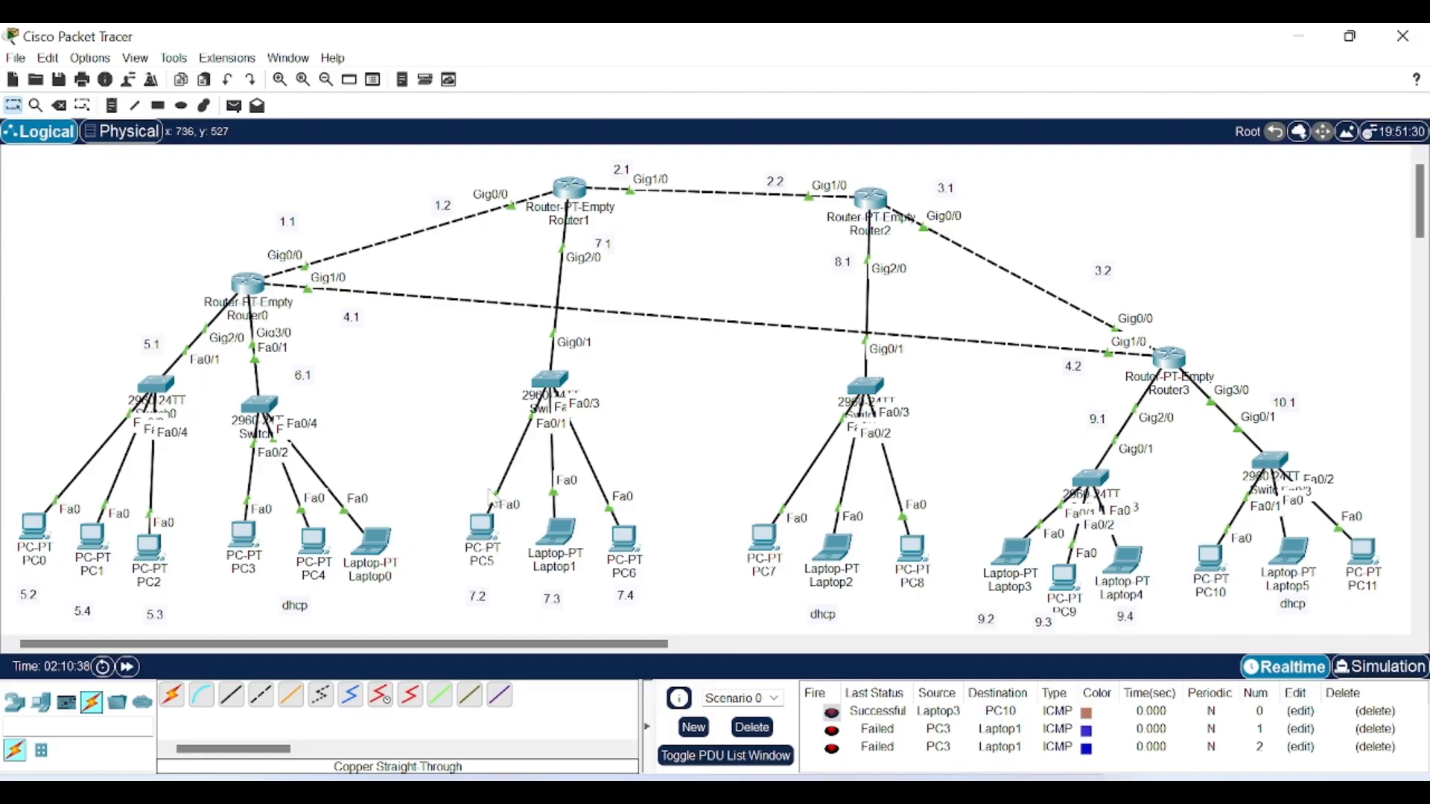
pyautogui.click(233, 105)
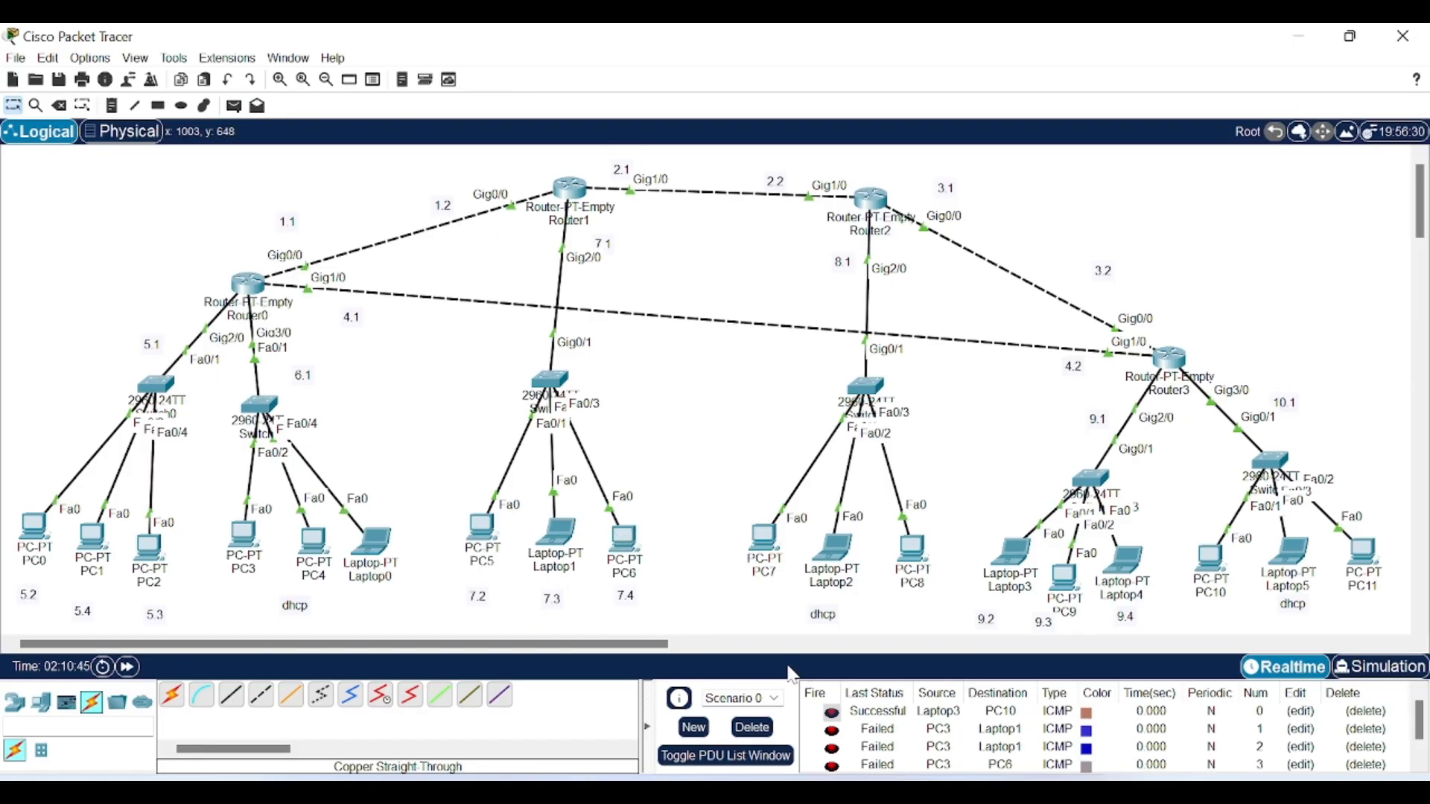
pyautogui.click(752, 728)
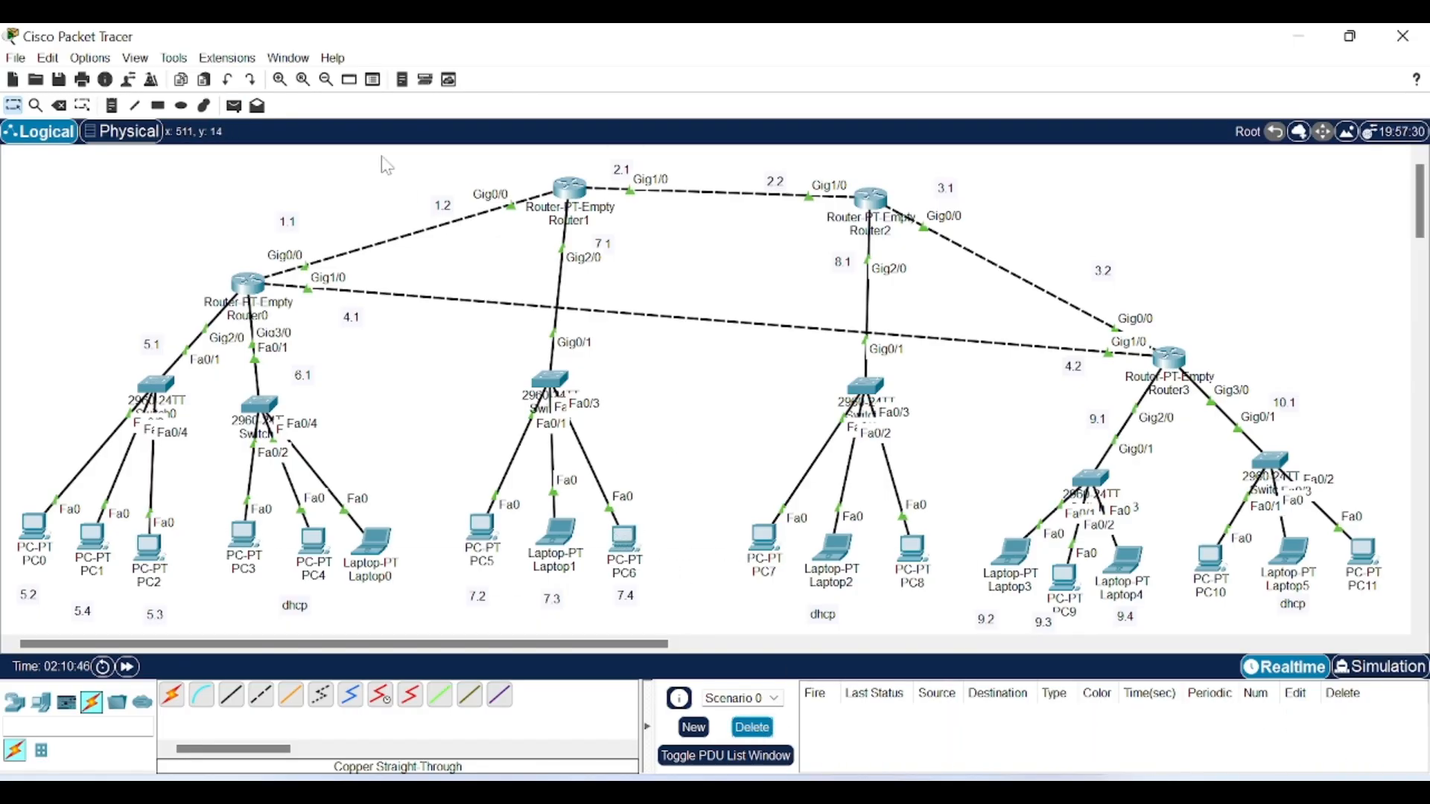
# Step: Test routing to Router2's LAN with simple PDUs from PC3 to PC7 and from Laptop5 to PC7
pyautogui.click(233, 106)
pyautogui.click(244, 532)
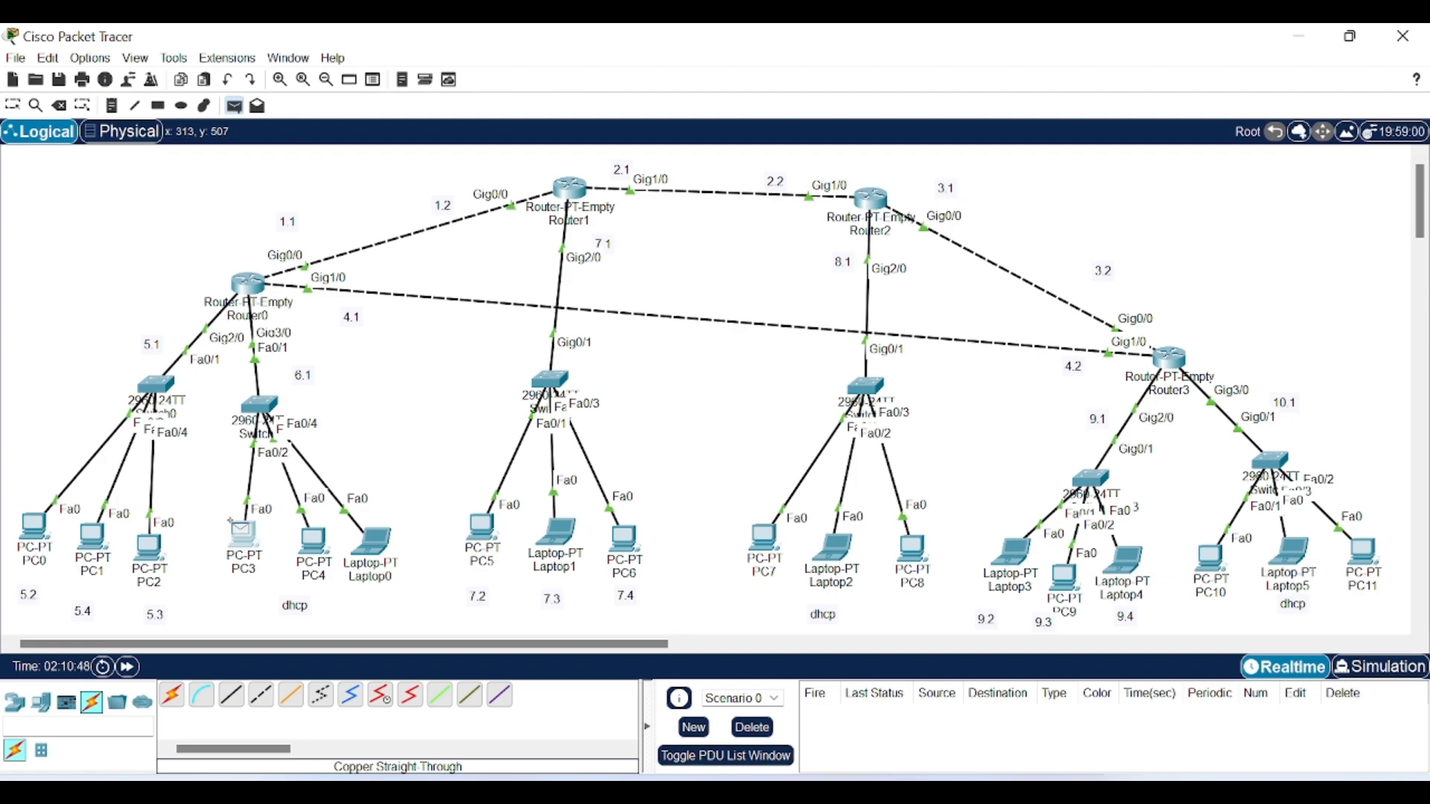
pyautogui.click(756, 536)
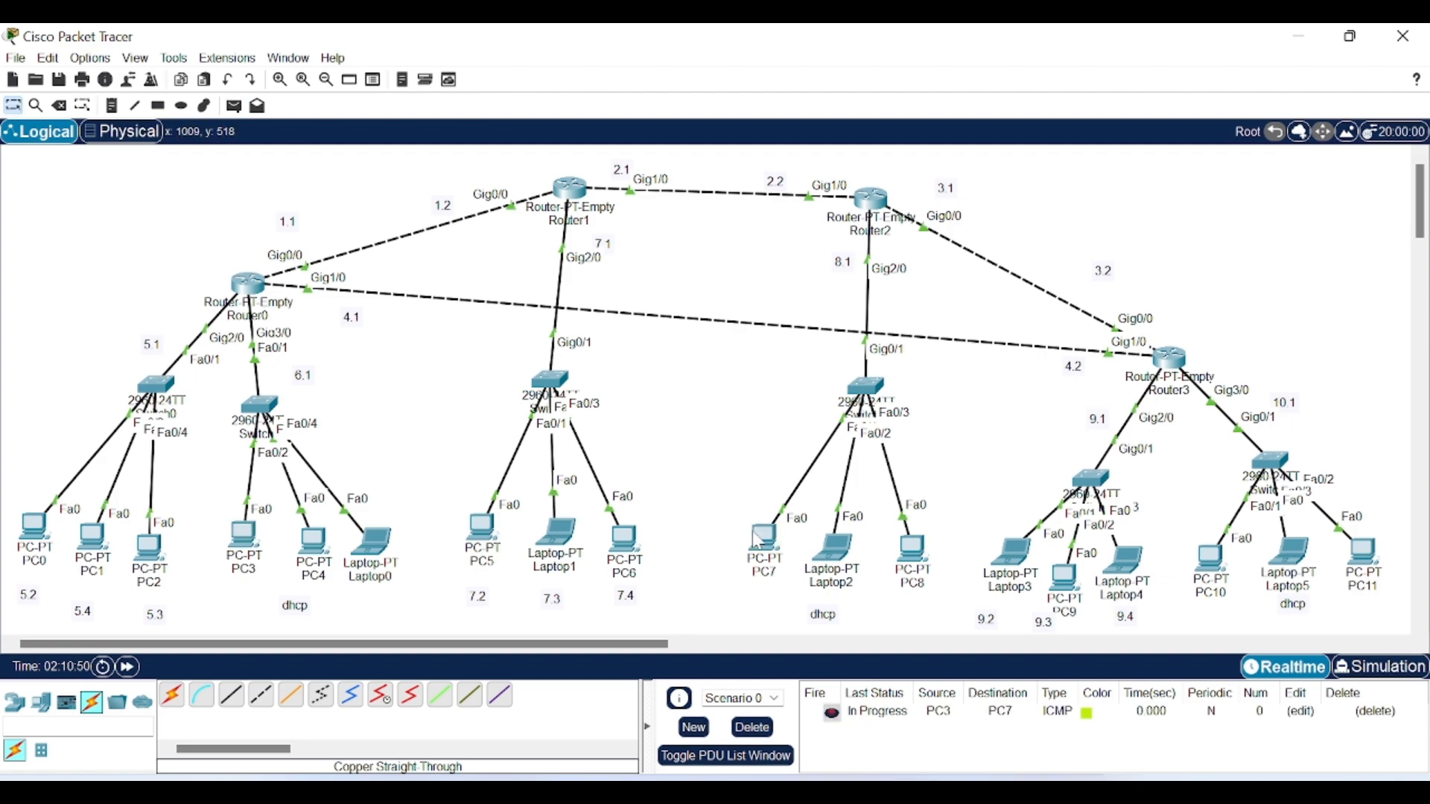
pyautogui.click(234, 108)
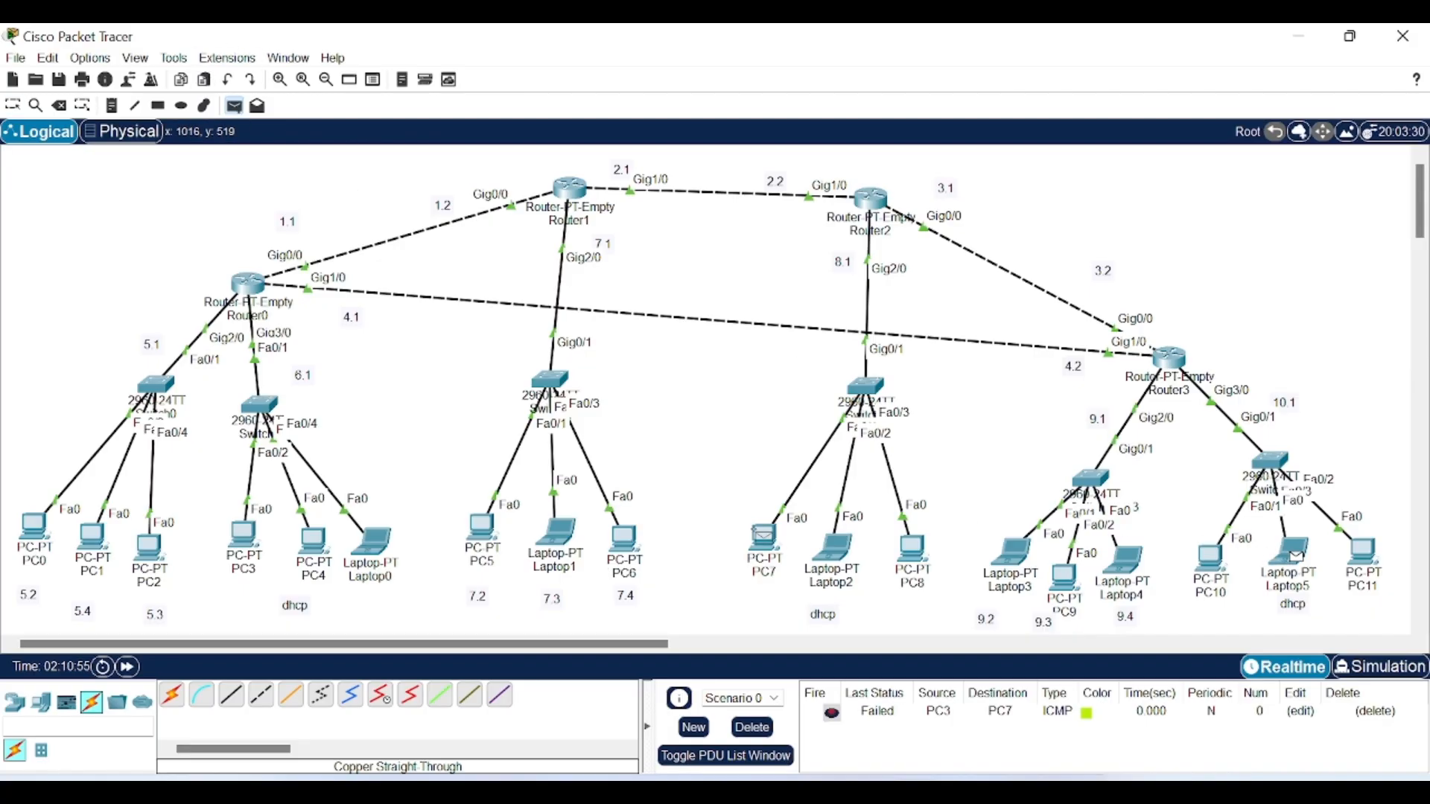
pyautogui.click(763, 536)
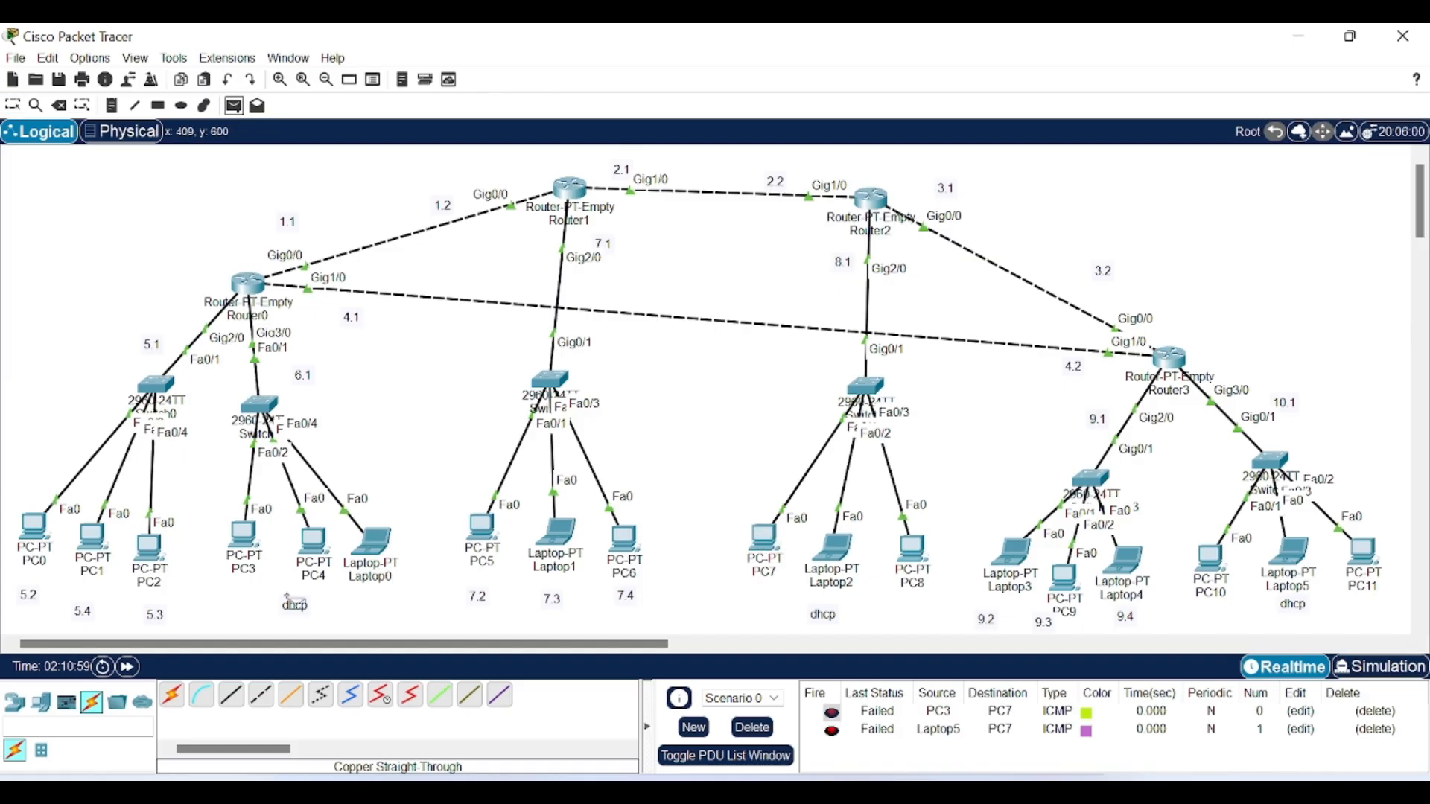
# Step: Repeat the simple PDU from PC3 to PC7 and clear the PDU list
pyautogui.click(230, 530)
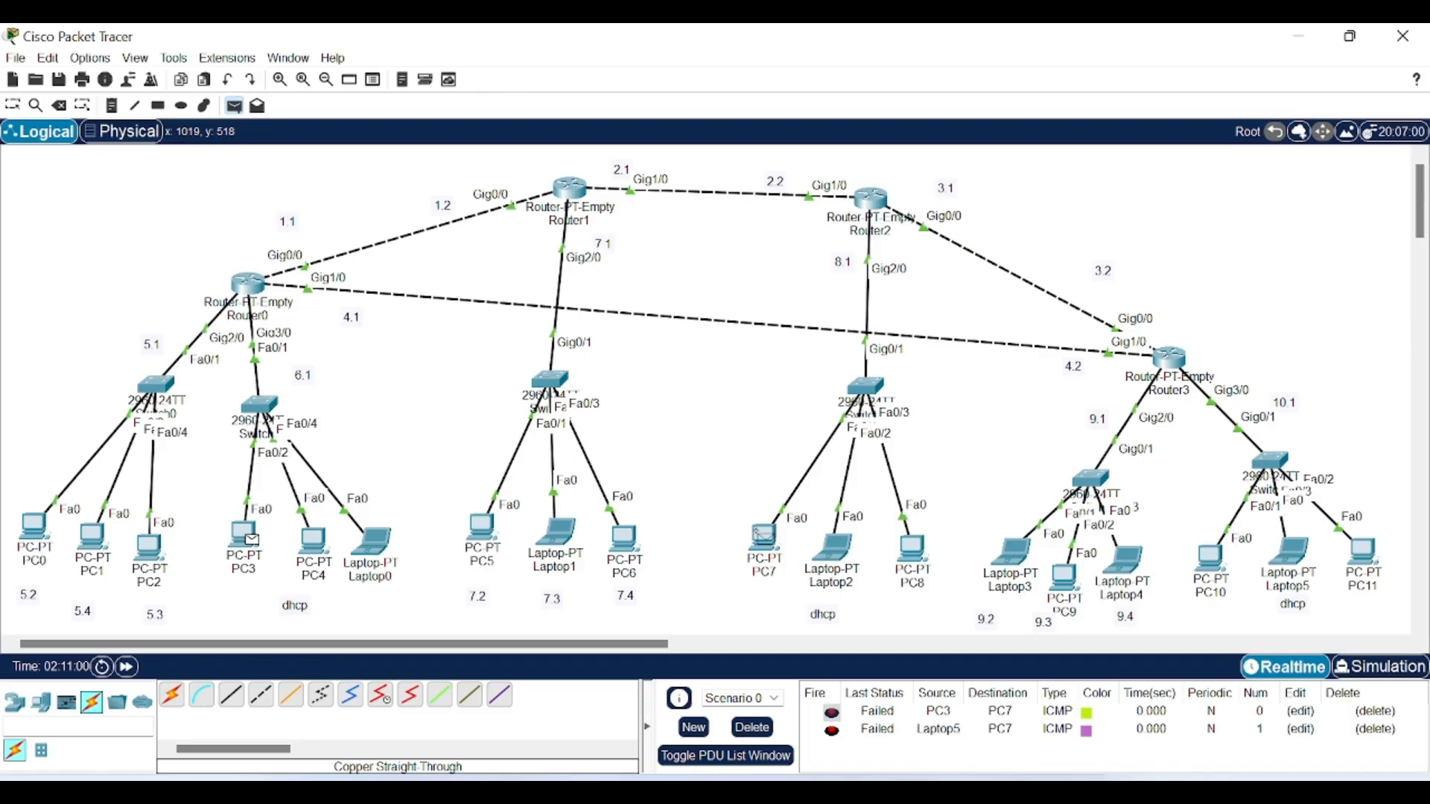
pyautogui.click(756, 535)
pyautogui.click(756, 535)
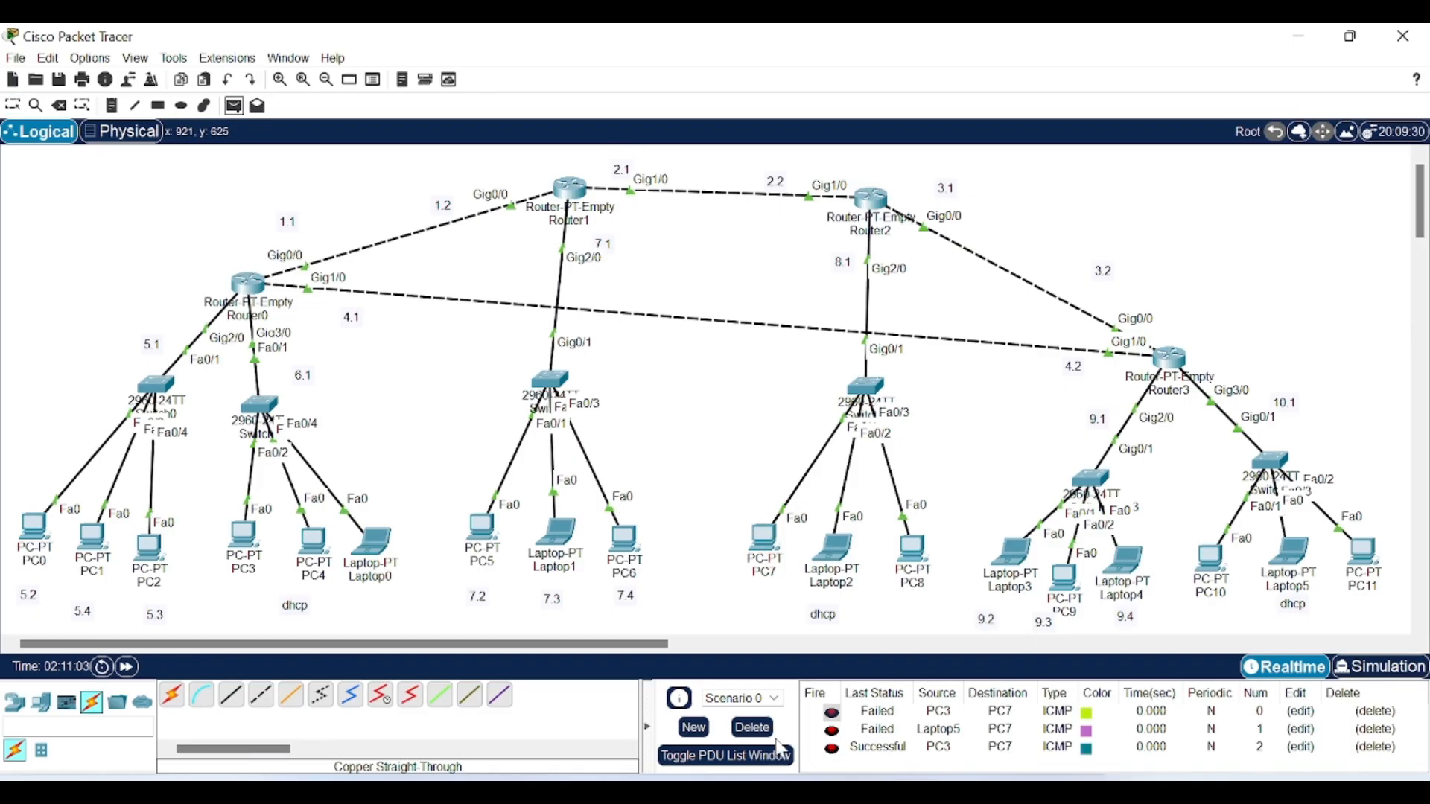
pyautogui.click(752, 727)
# Step: Add a new simple PDU from PC3 to PC7 to the emptied PDU list
pyautogui.click(234, 105)
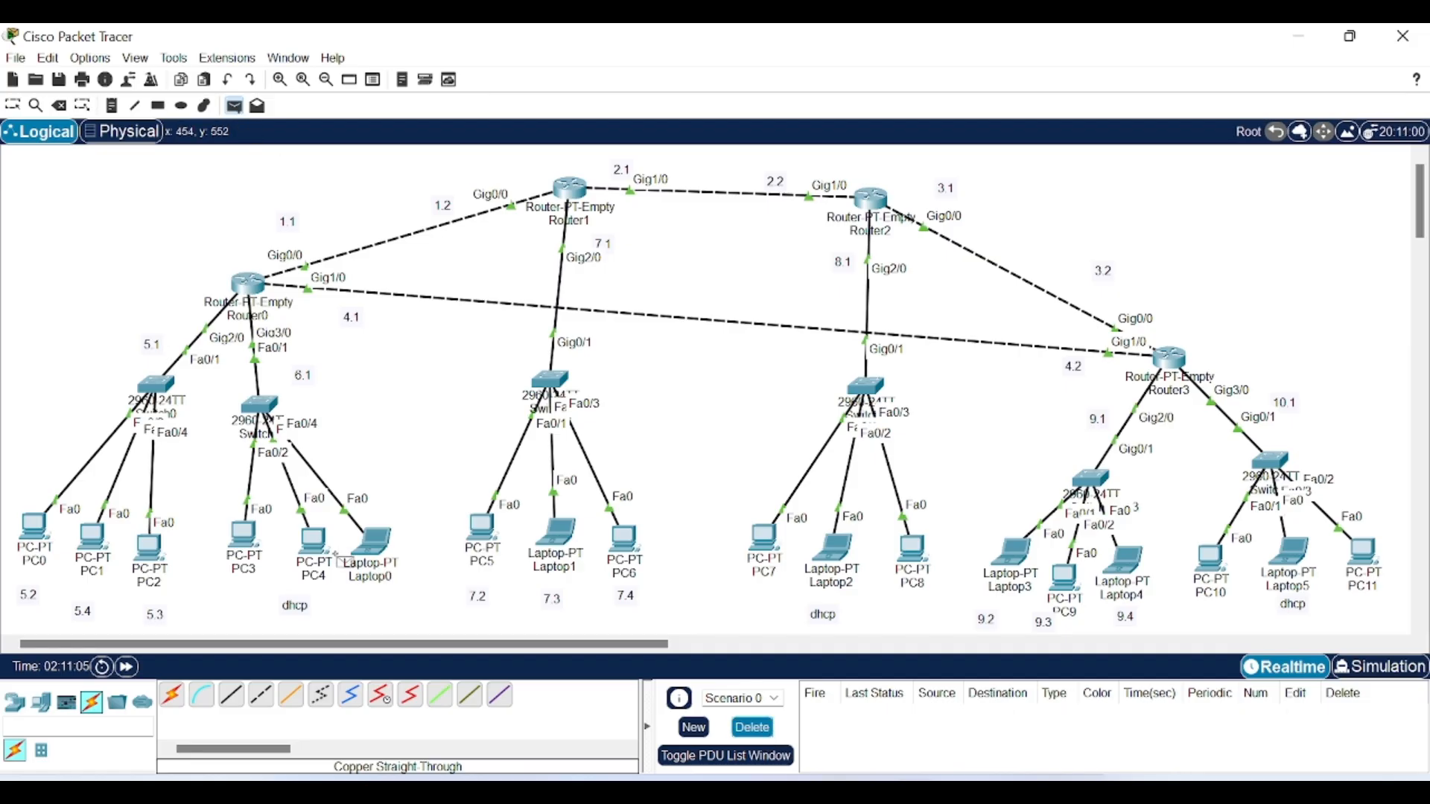
pyautogui.click(242, 531)
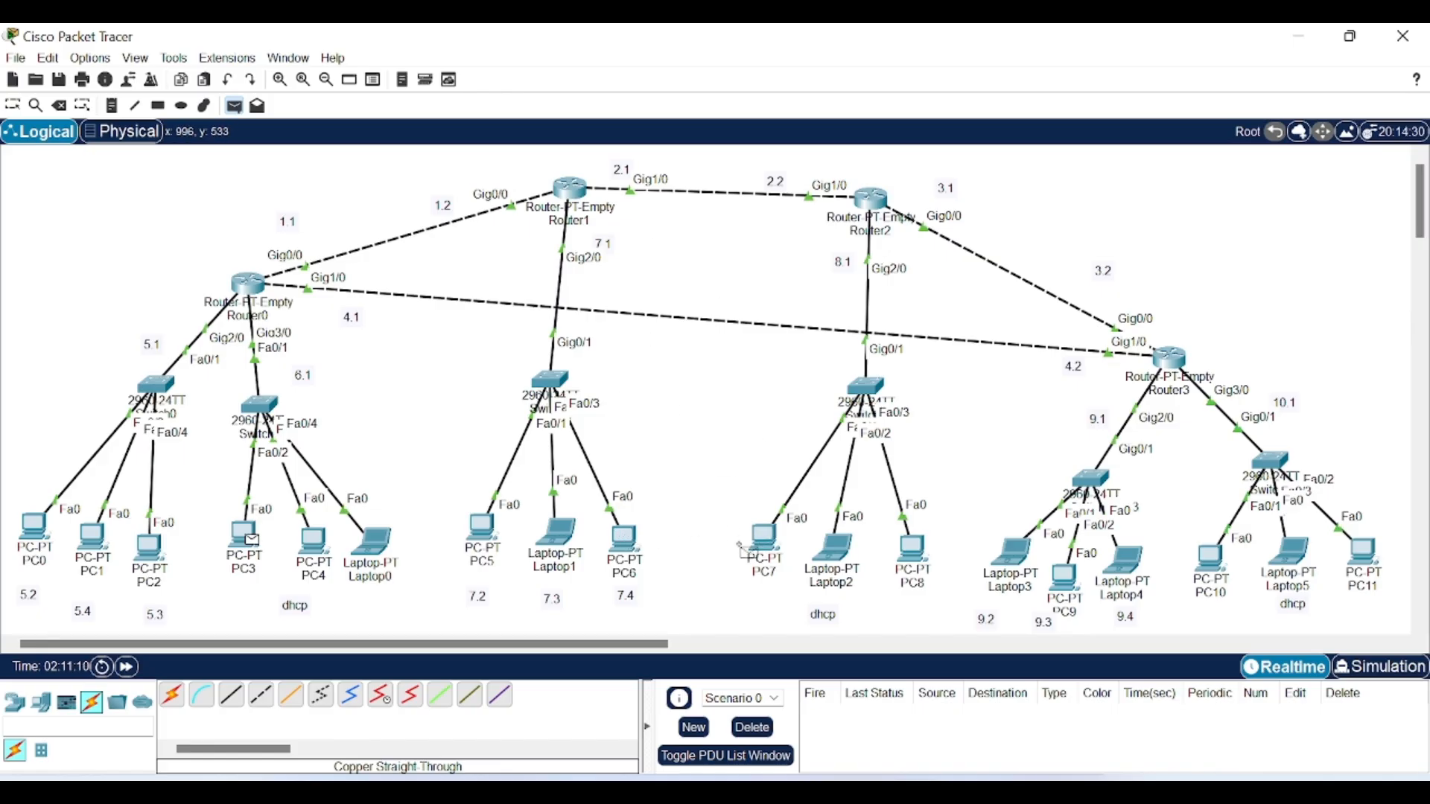
pyautogui.click(763, 530)
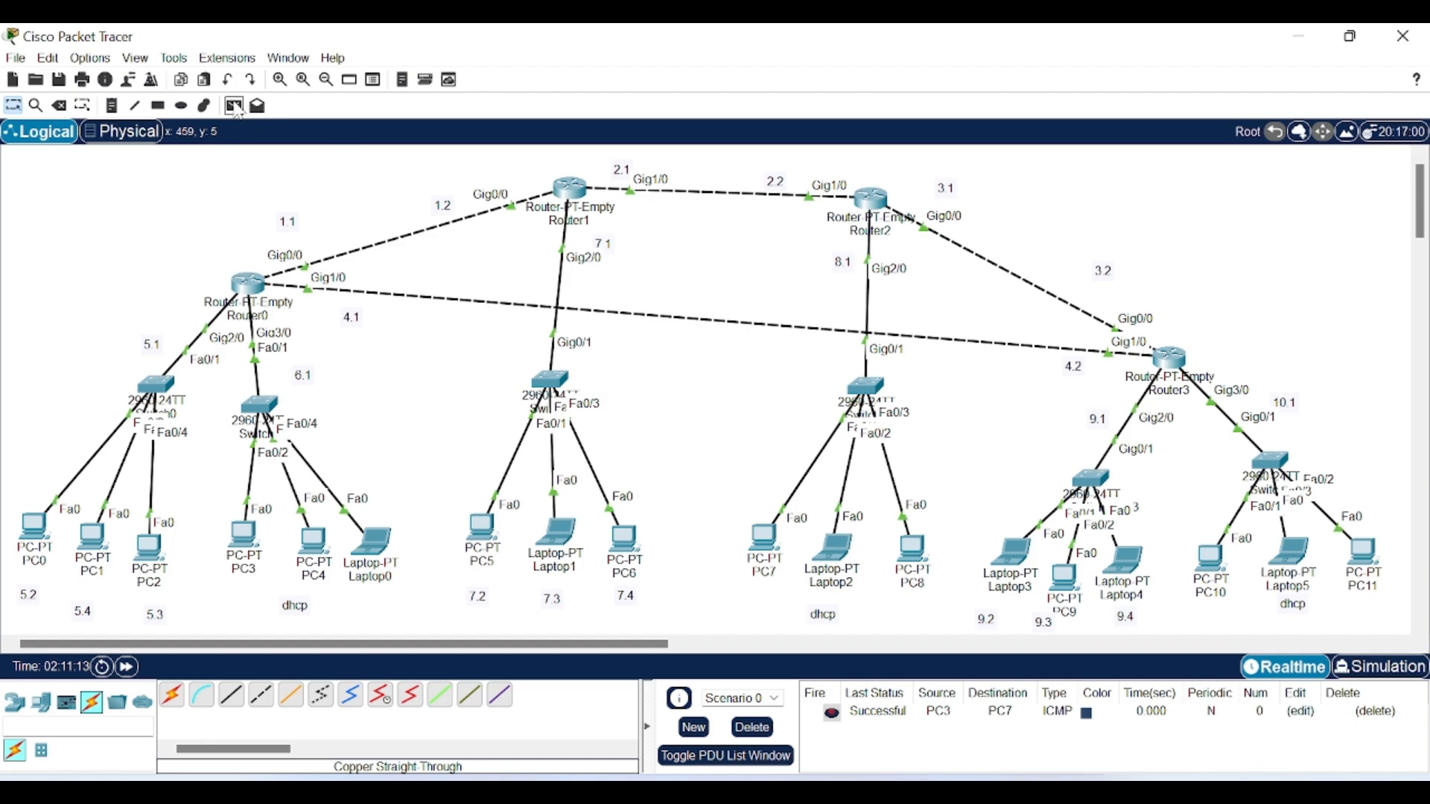
# Step: Switch to simulation mode and add a simple PDU from PC2 to Laptop2
pyautogui.click(1380, 665)
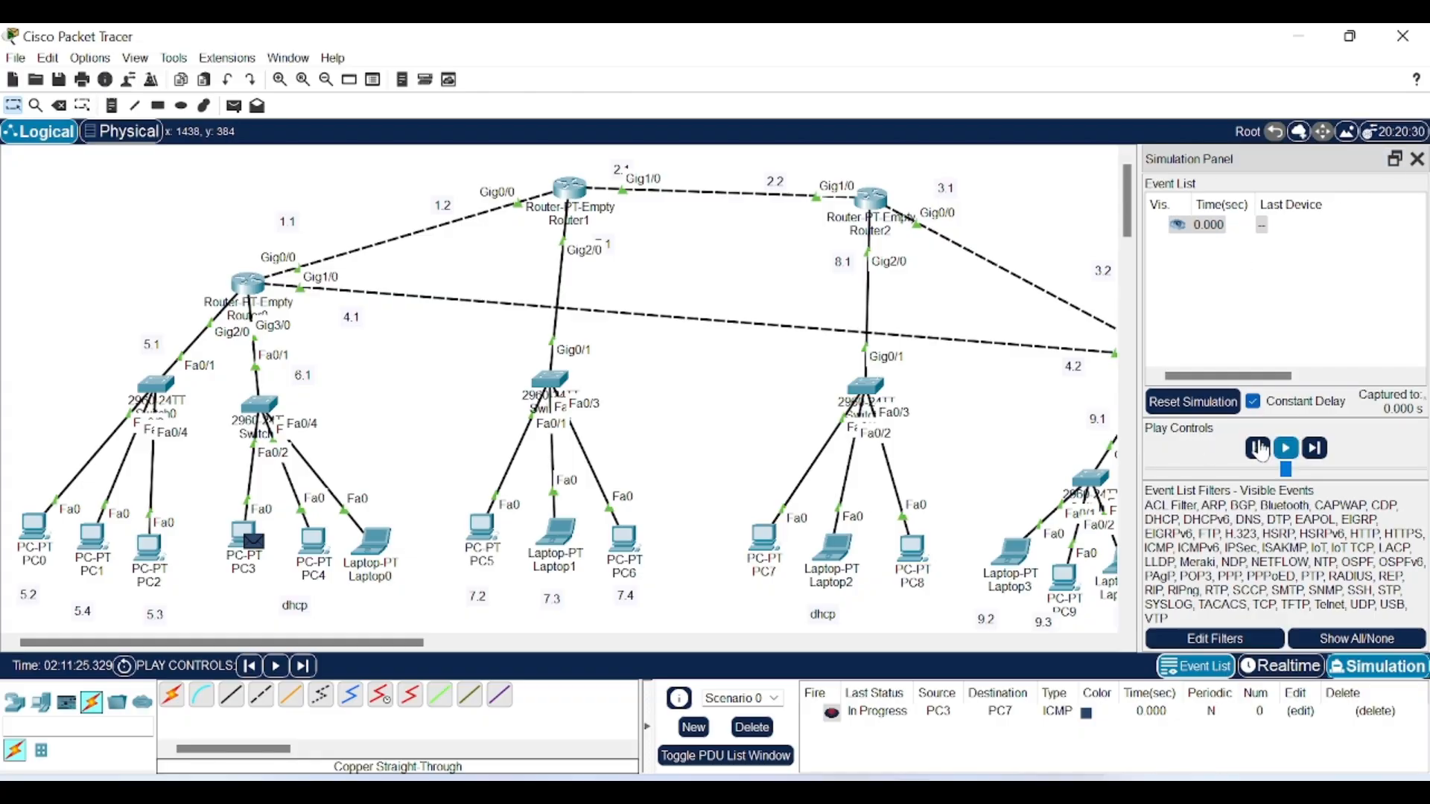
pyautogui.click(233, 105)
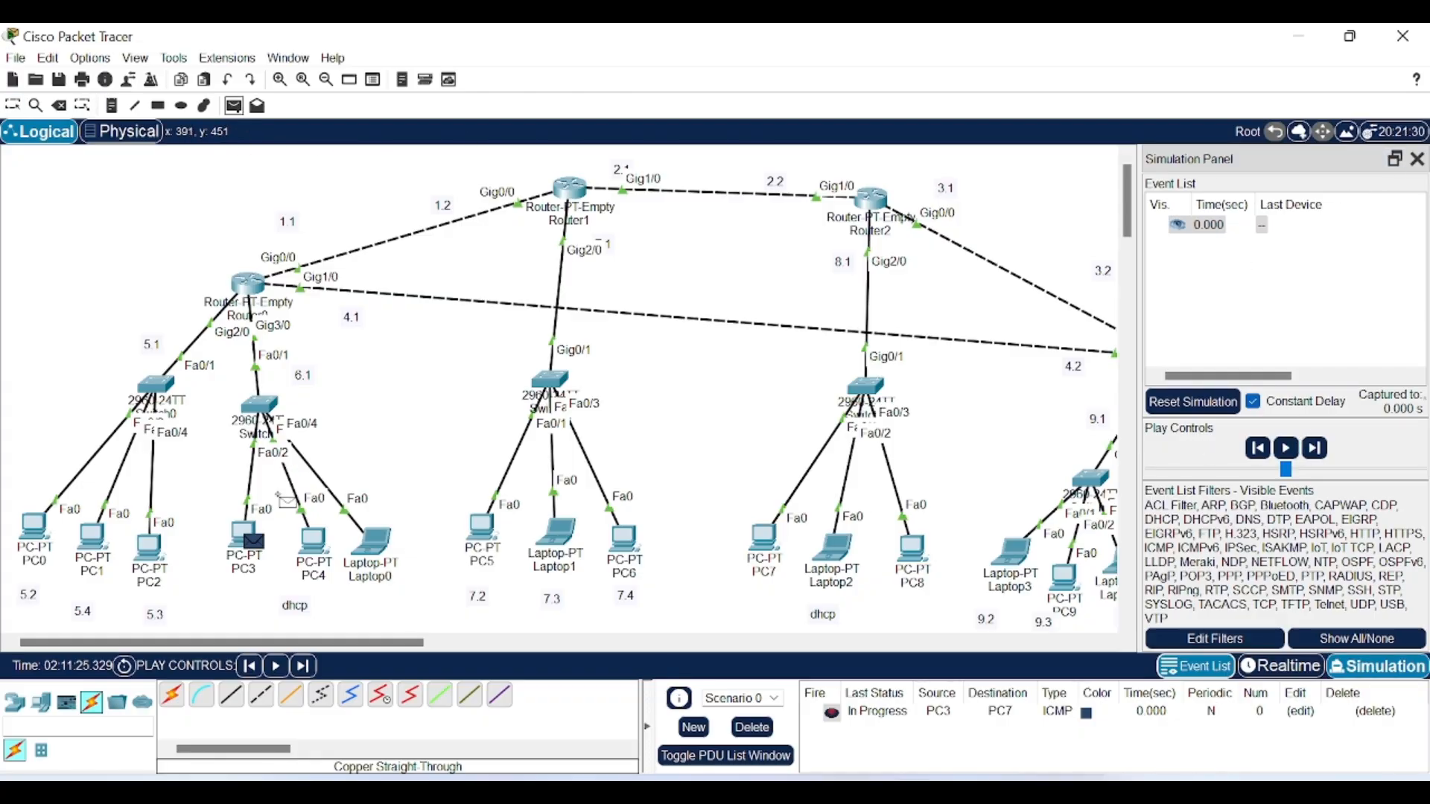
pyautogui.click(138, 541)
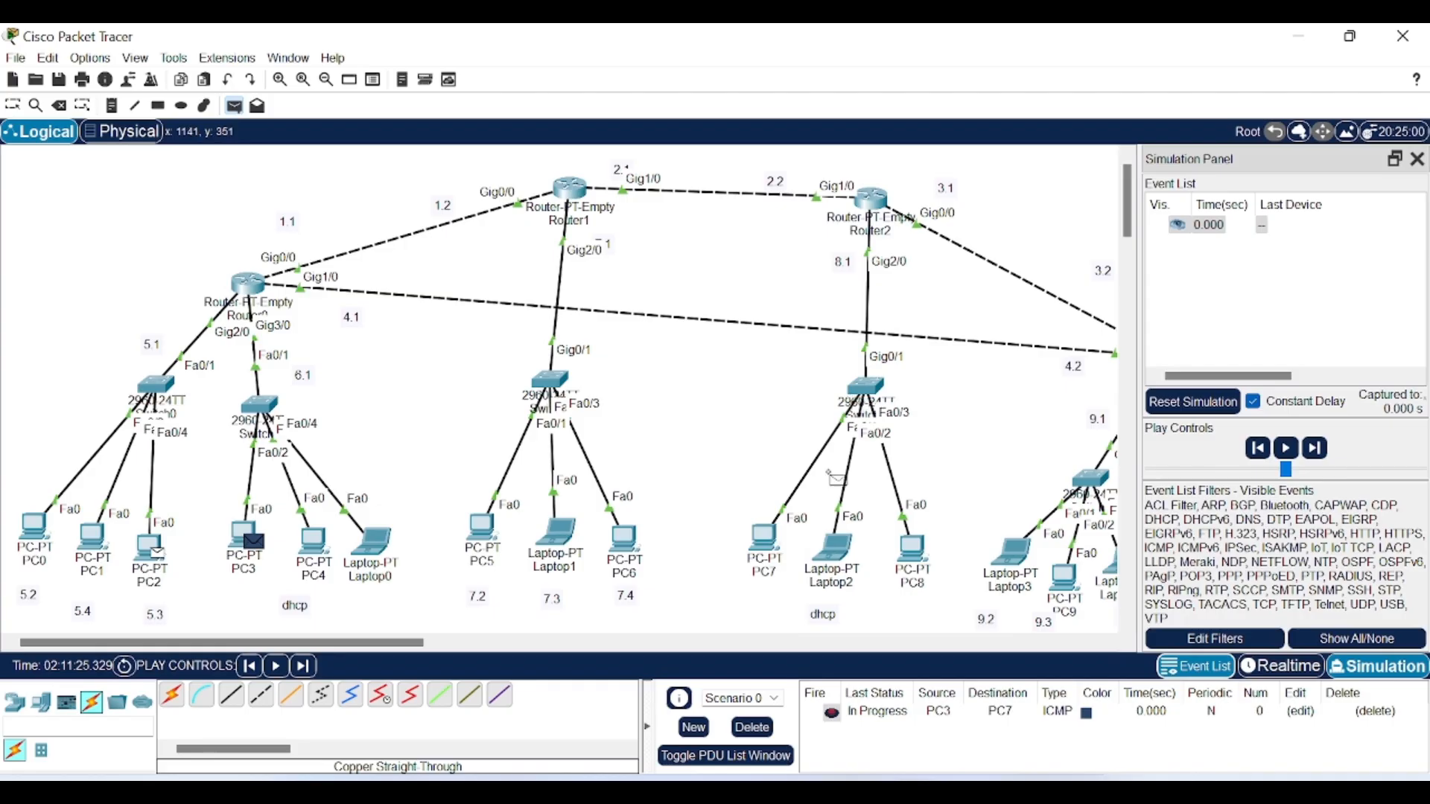
pyautogui.click(833, 548)
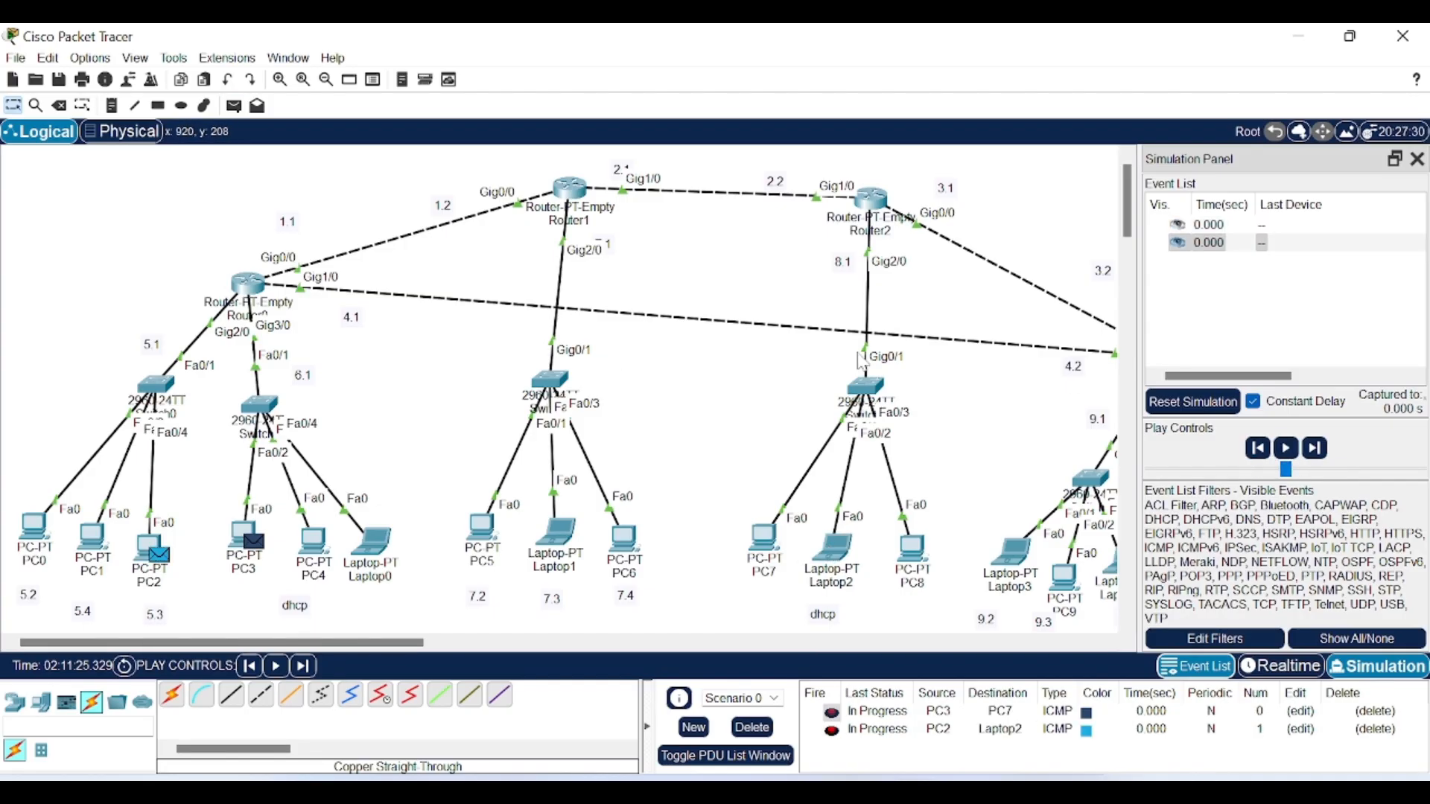
# Step: Play the simulation of the PC3 and PC2 PDUs, then undock and close the simulation panel to watch the whole topology
pyautogui.click(1286, 449)
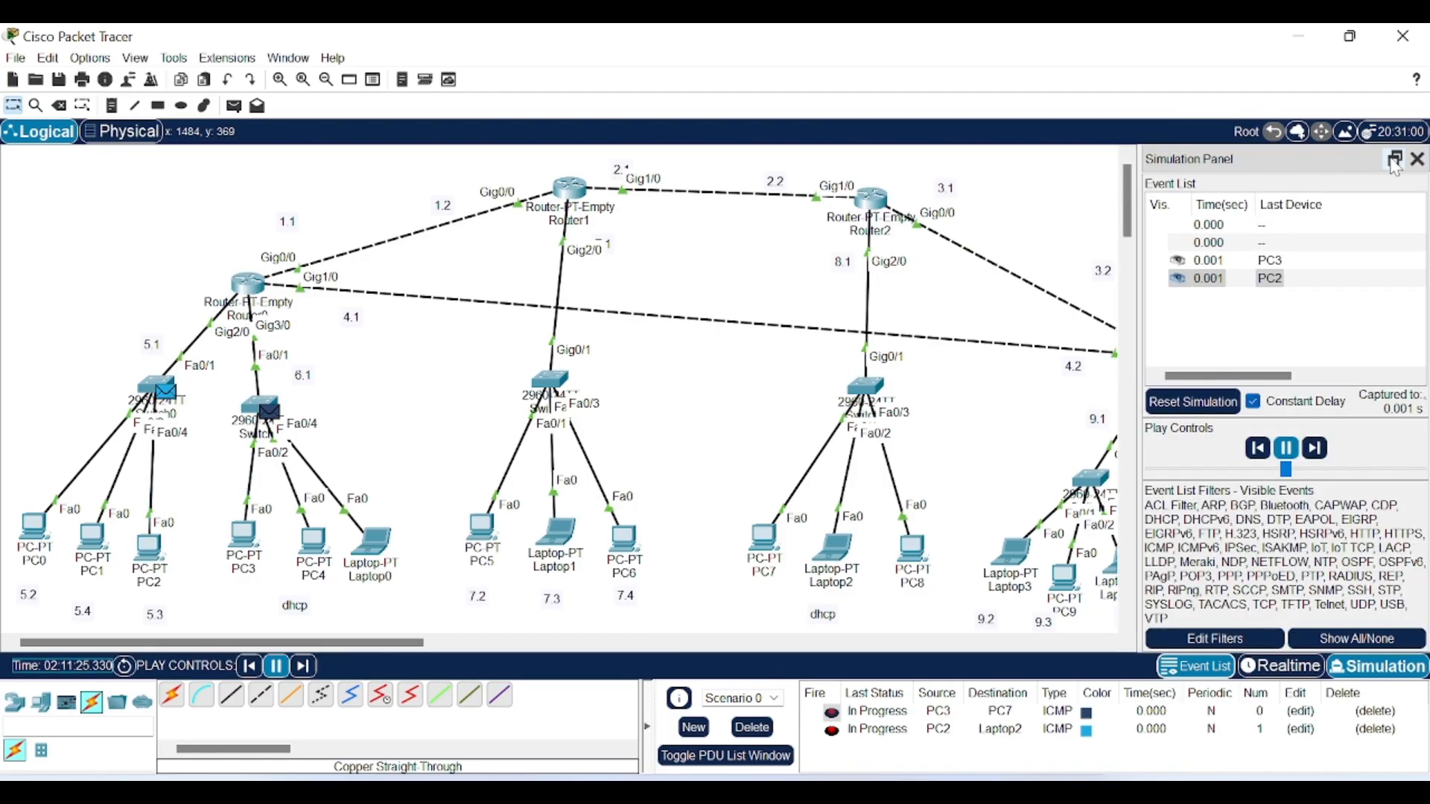
pyautogui.click(1395, 158)
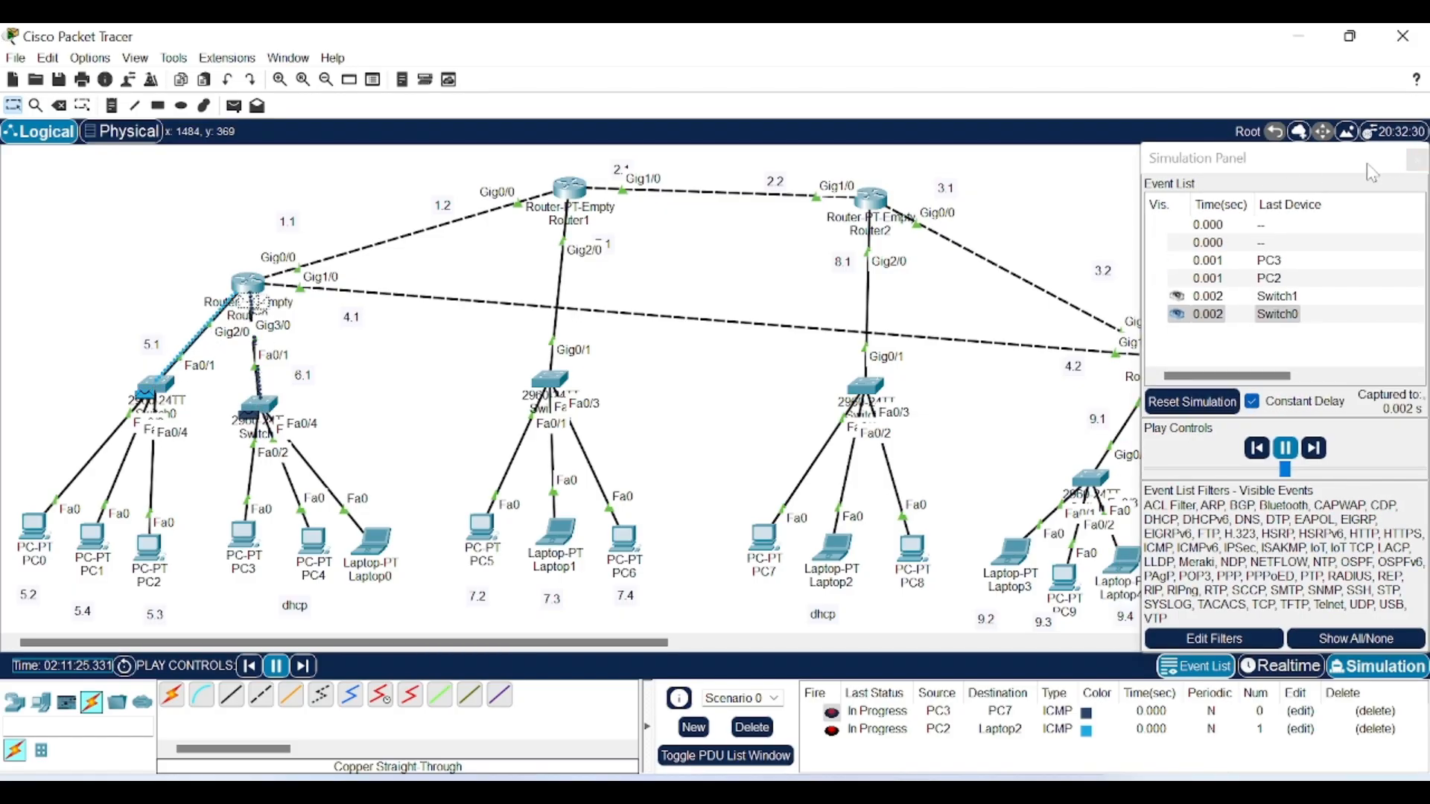
pyautogui.moveTo(1365, 163); pyautogui.dragTo(1296, 365)
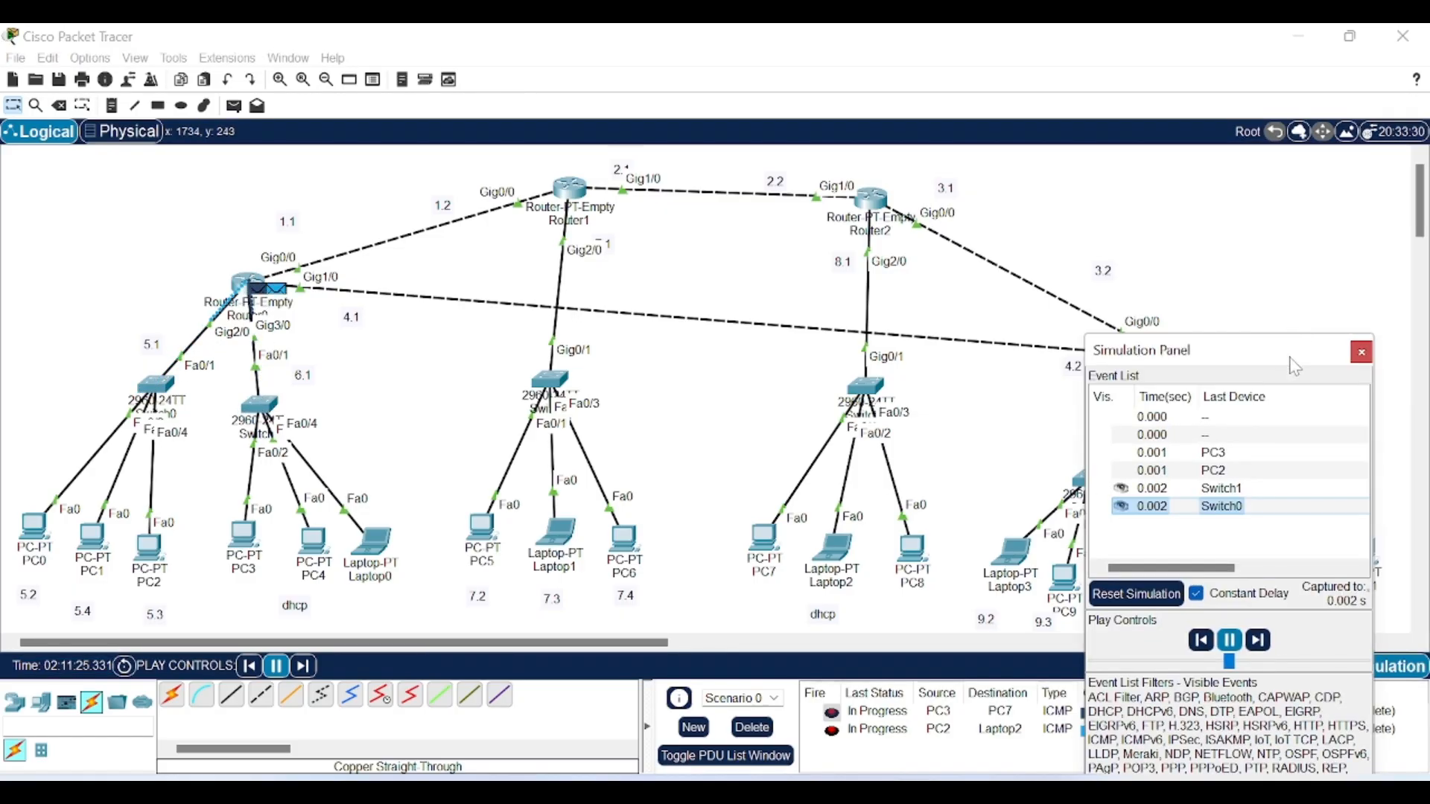
pyautogui.click(1361, 356)
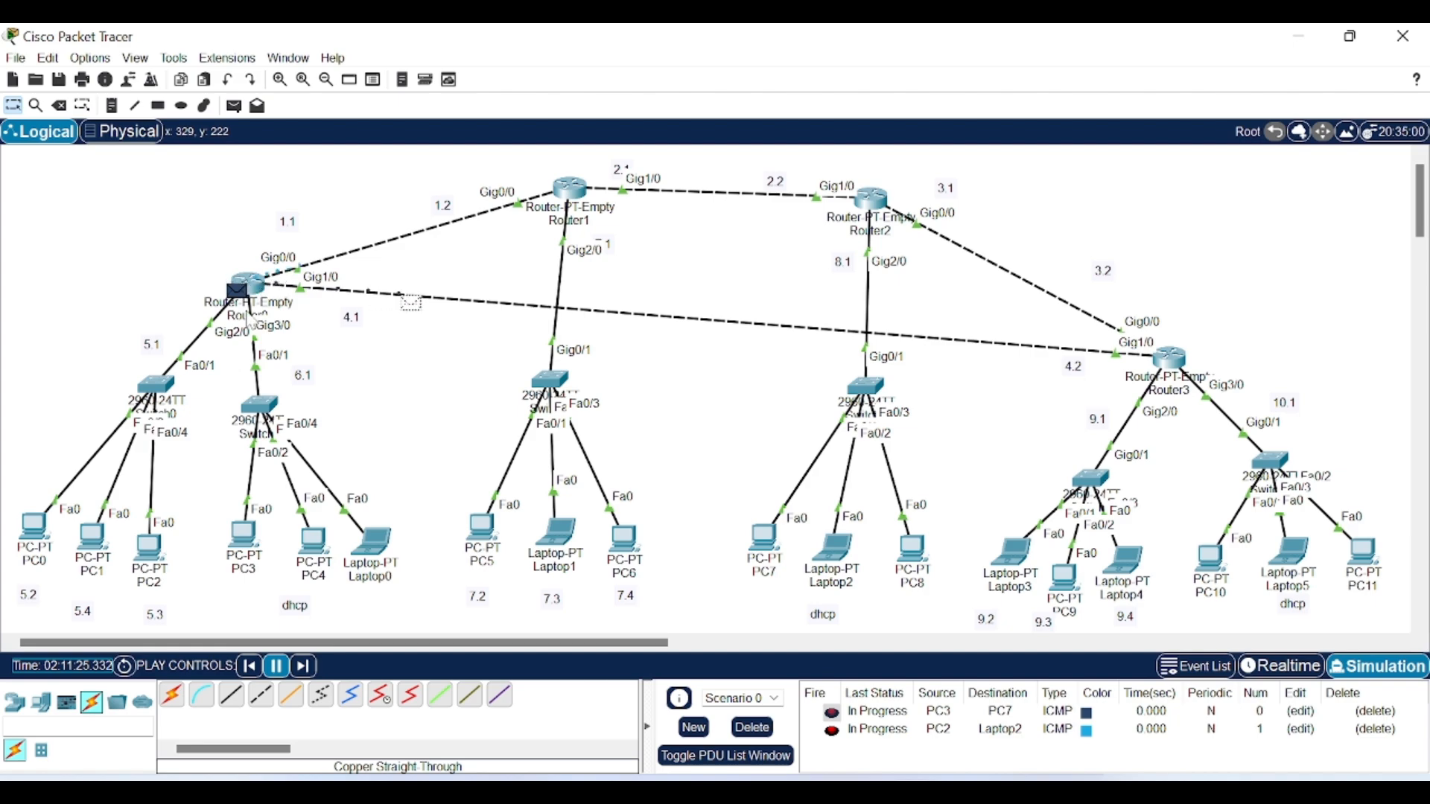
pyautogui.moveTo(250, 287)
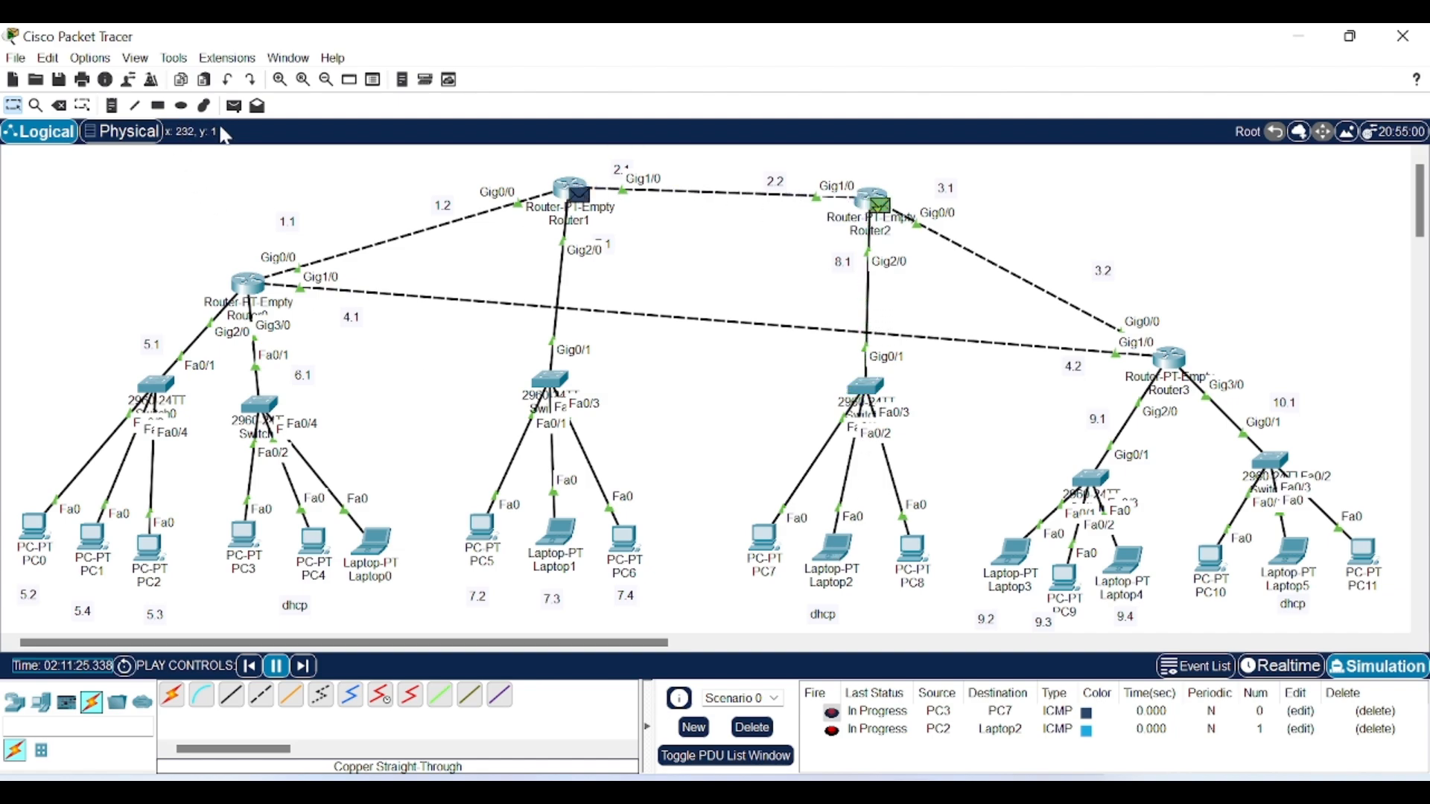
# Step: Add a simple PDU from PC0 to PC11 while the simulation is playing and watch its path through the topology
pyautogui.click(234, 105)
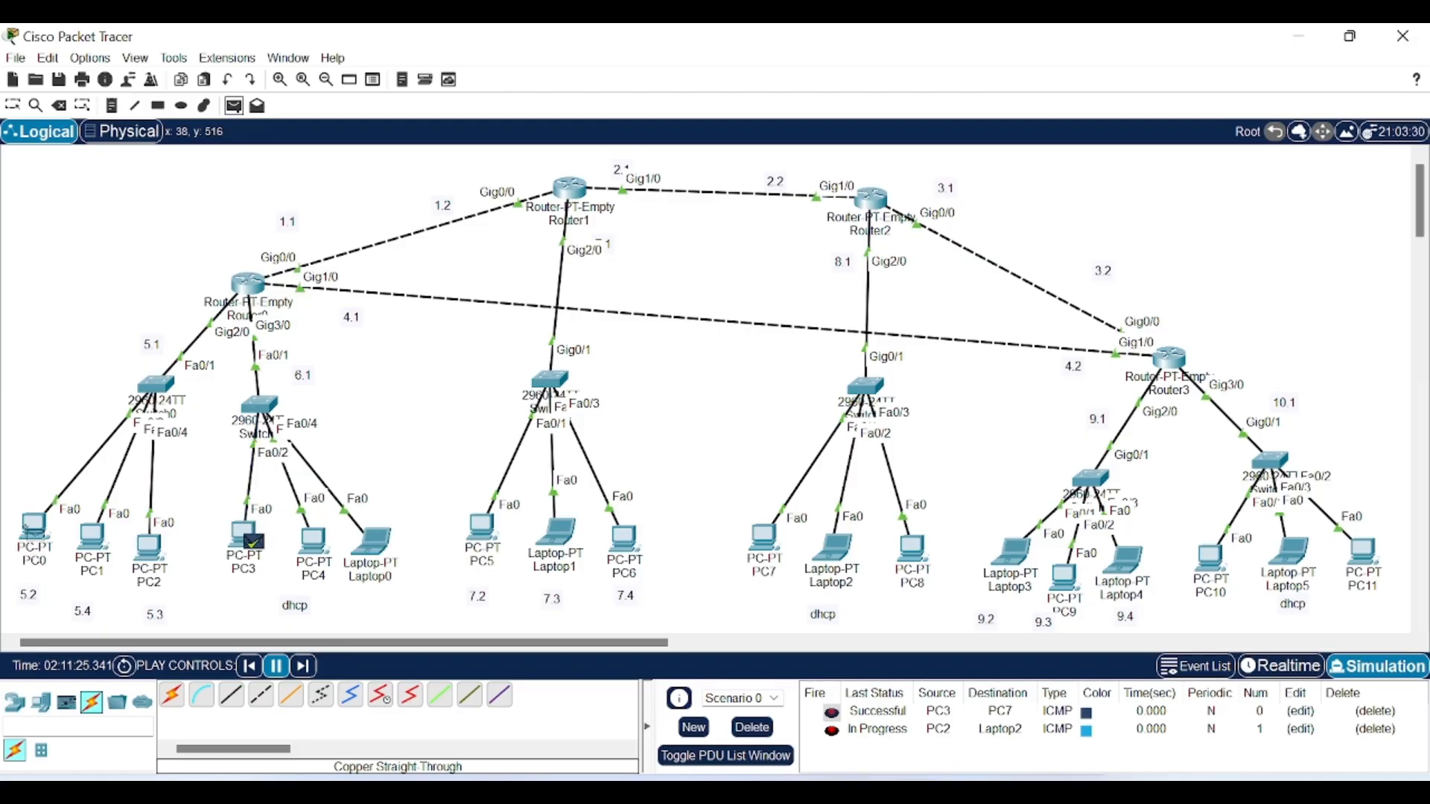
pyautogui.moveTo(31, 526)
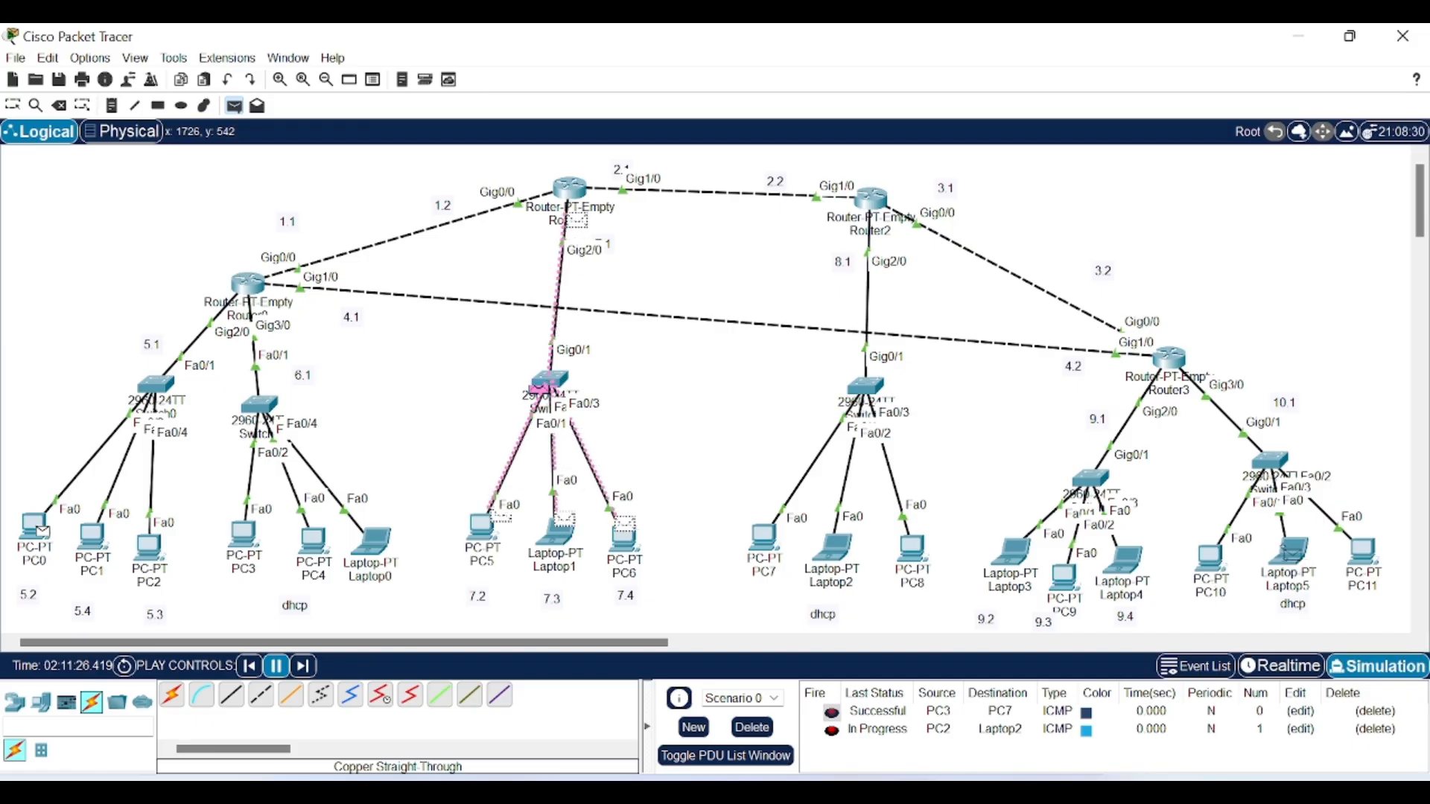
pyautogui.moveTo(1296, 557)
pyautogui.click(1361, 553)
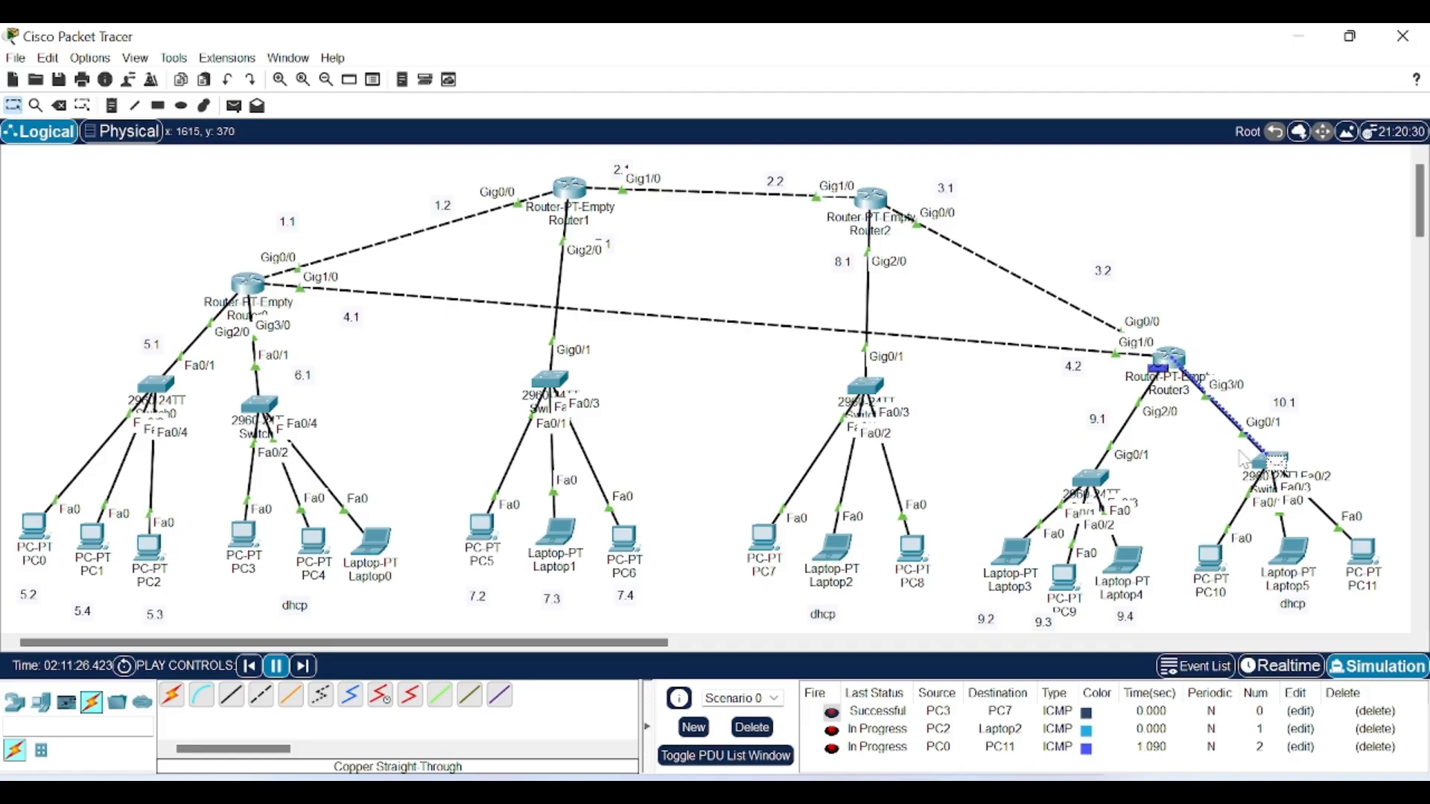
pyautogui.moveTo(1263, 478)
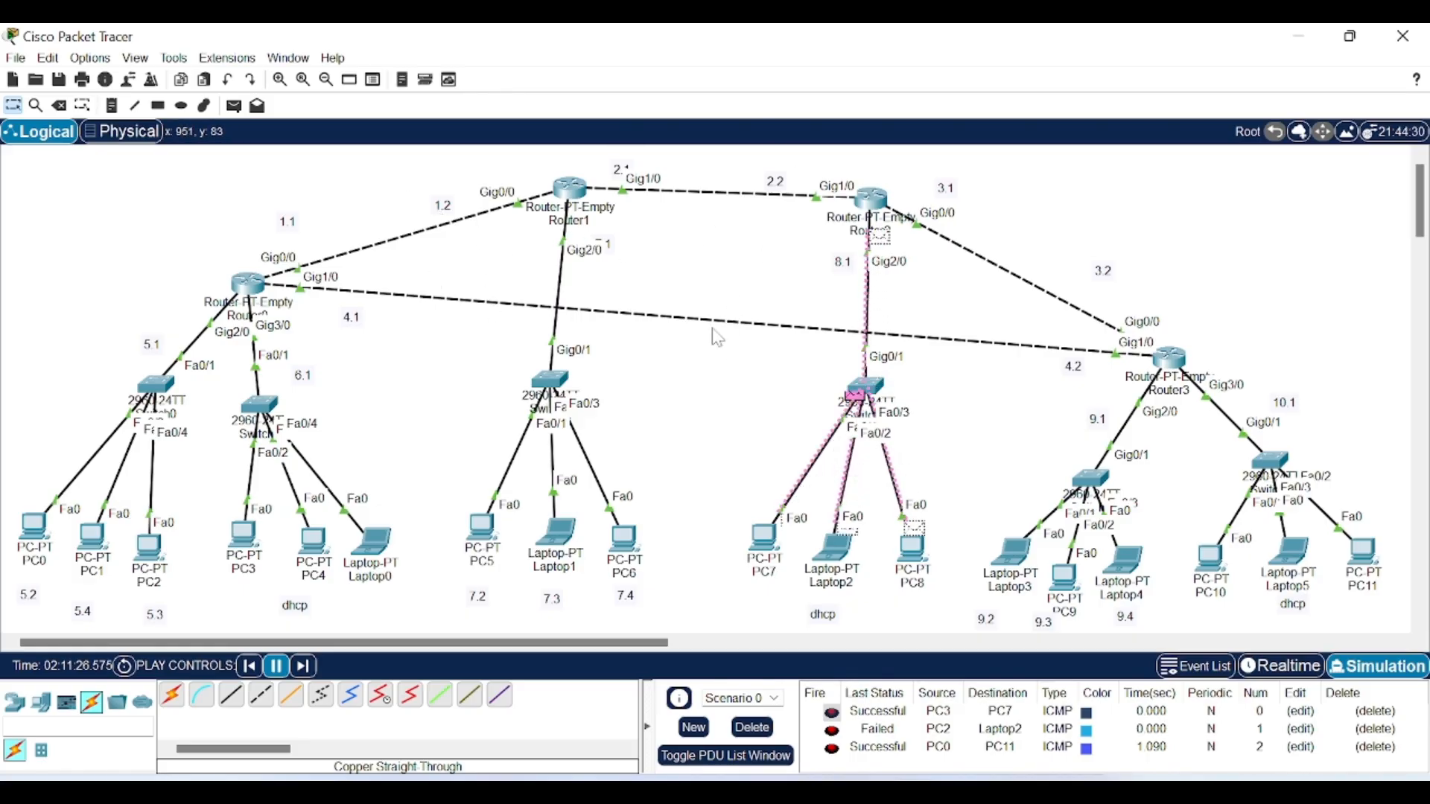
# Step: Switch to realtime mode and delete the direct link between Router0 and Router3
pyautogui.click(1281, 666)
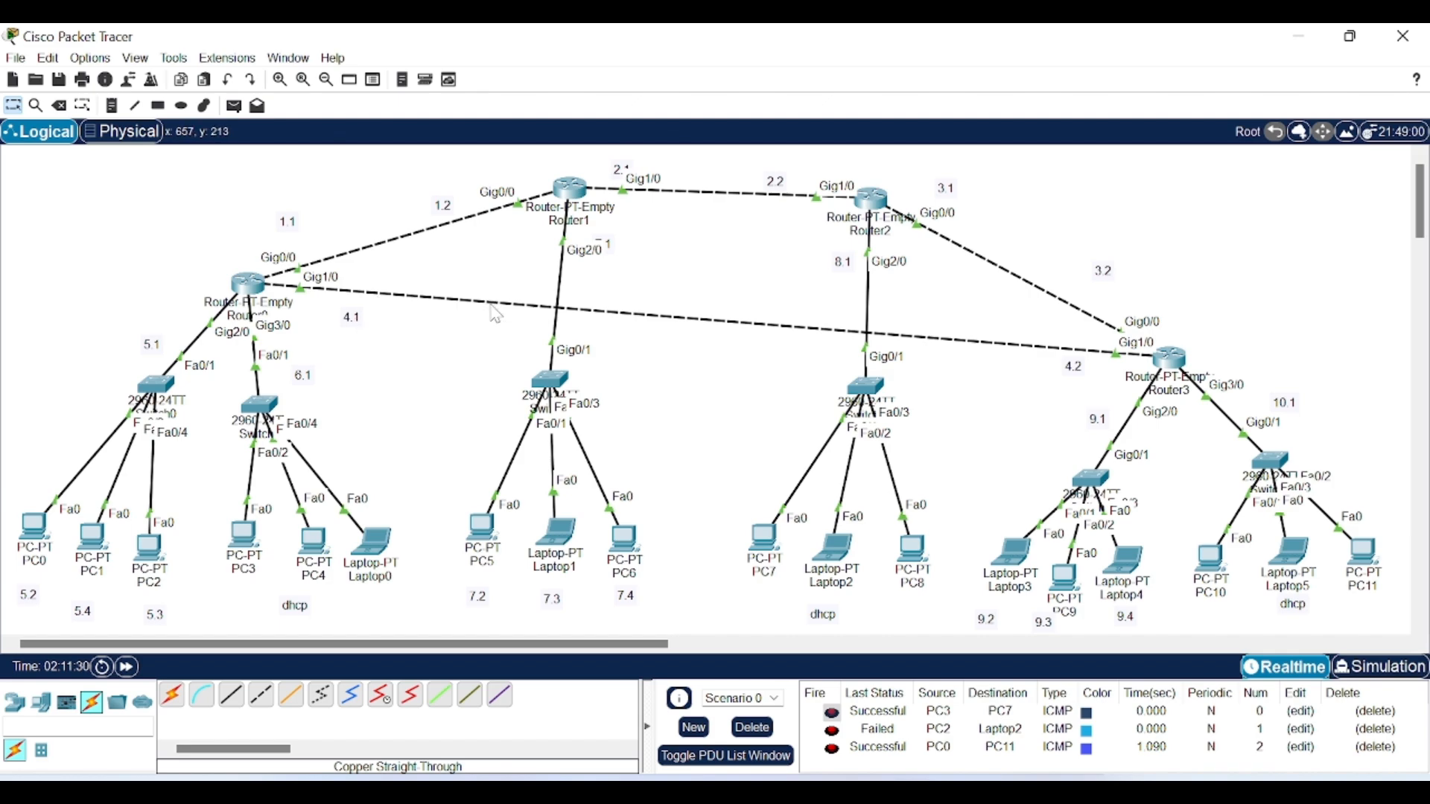
pyautogui.press('Delete')
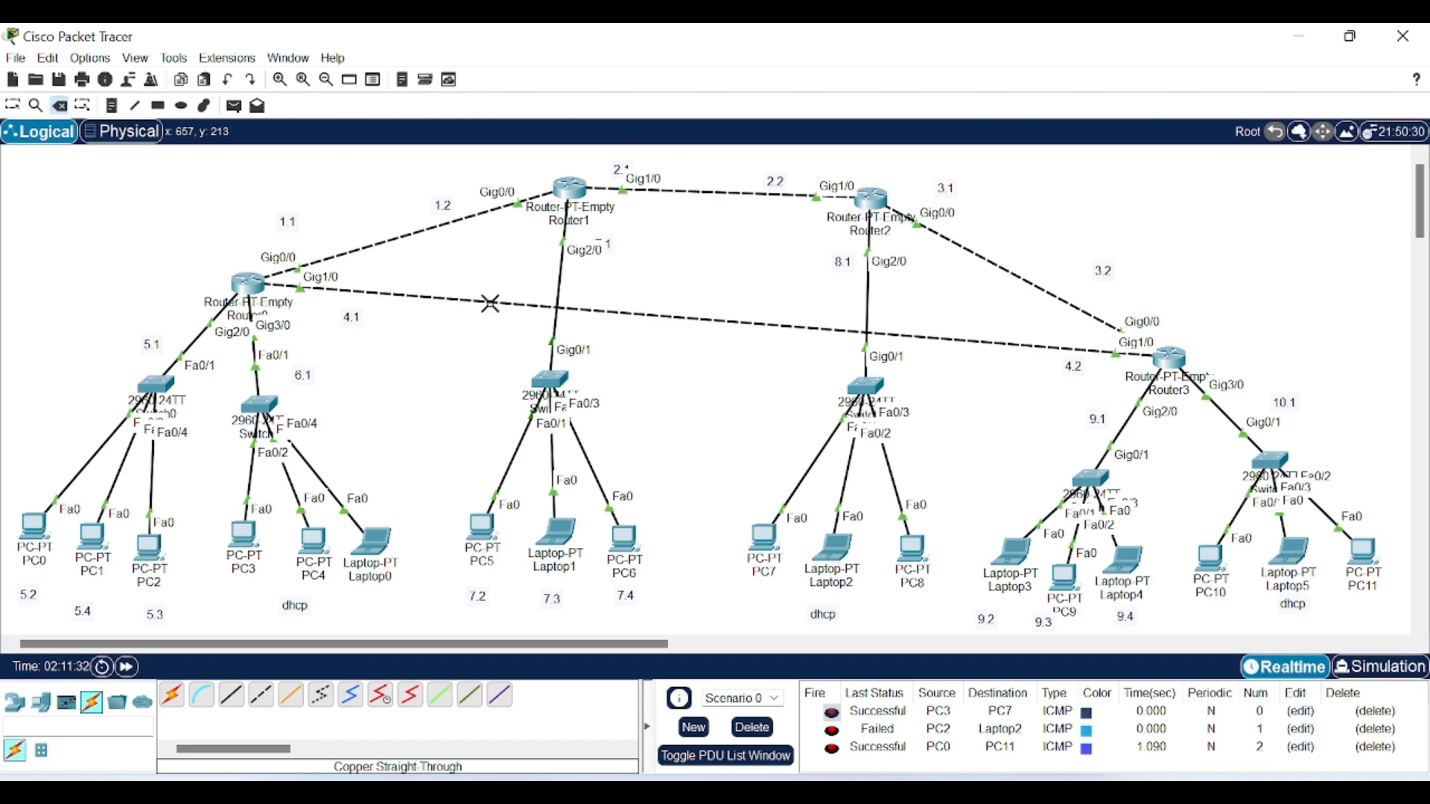
pyautogui.click(491, 303)
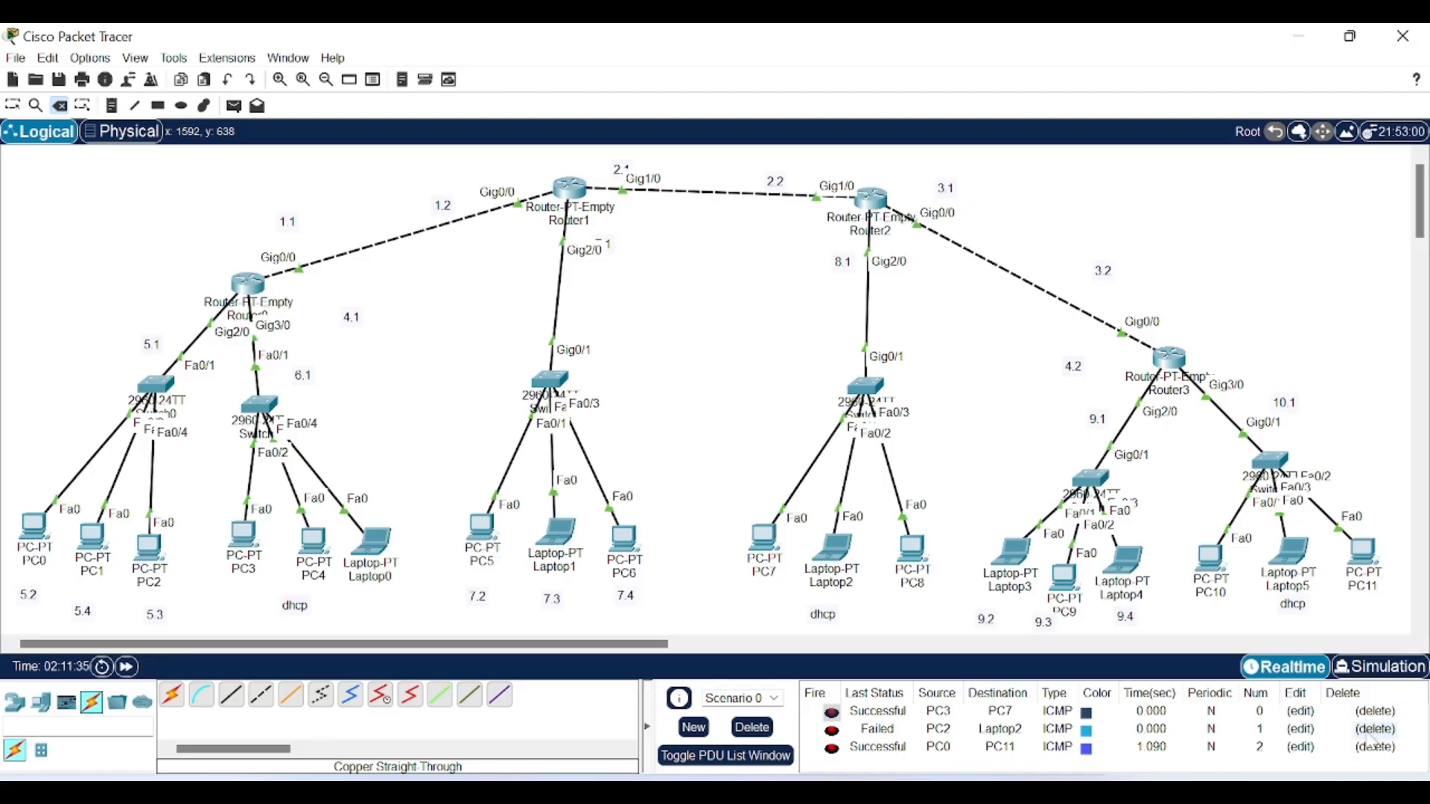
# Step: In simulation mode, add a simple PDU from PC1 to PC8 and play the simulation with the simulation panel closed
pyautogui.click(1394, 670)
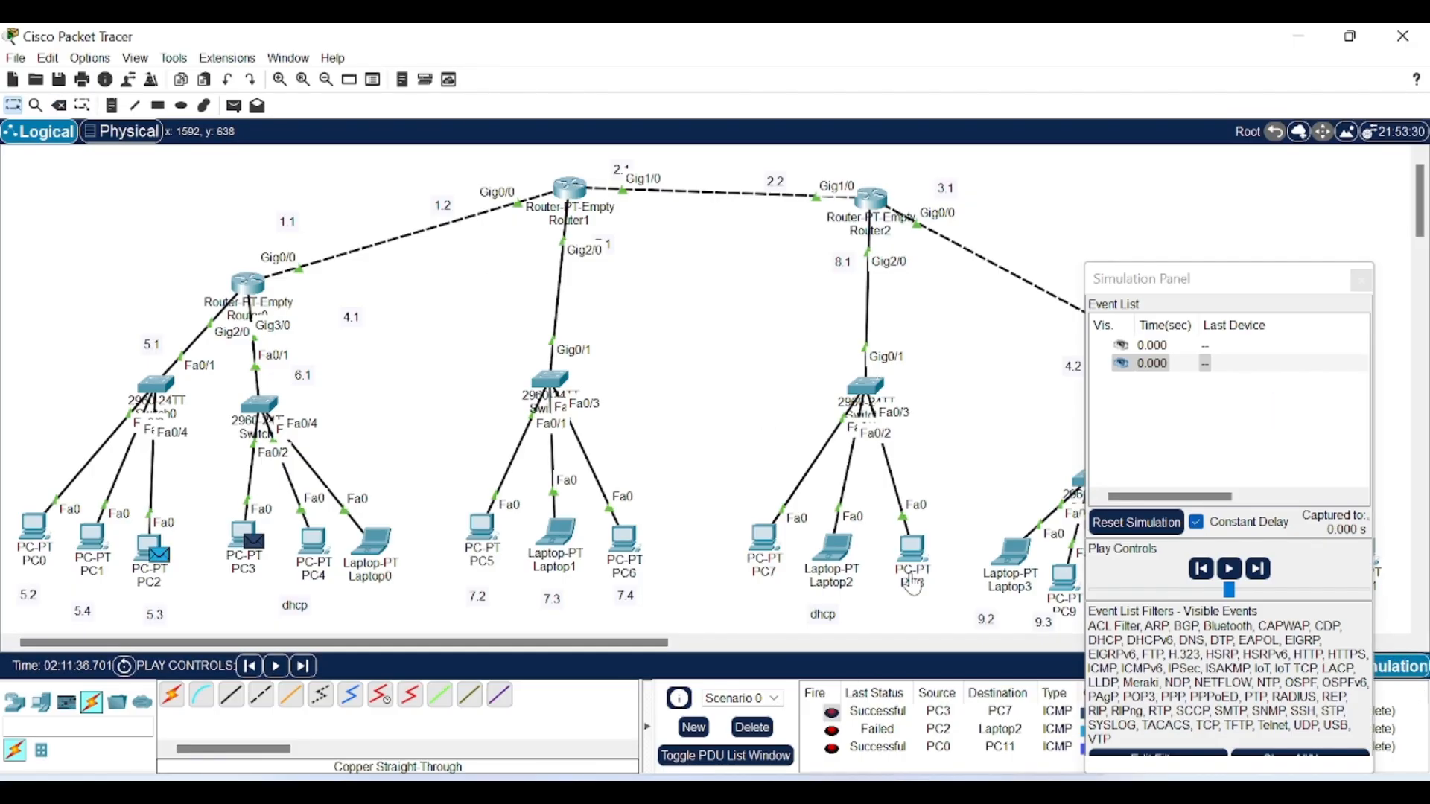
pyautogui.click(229, 111)
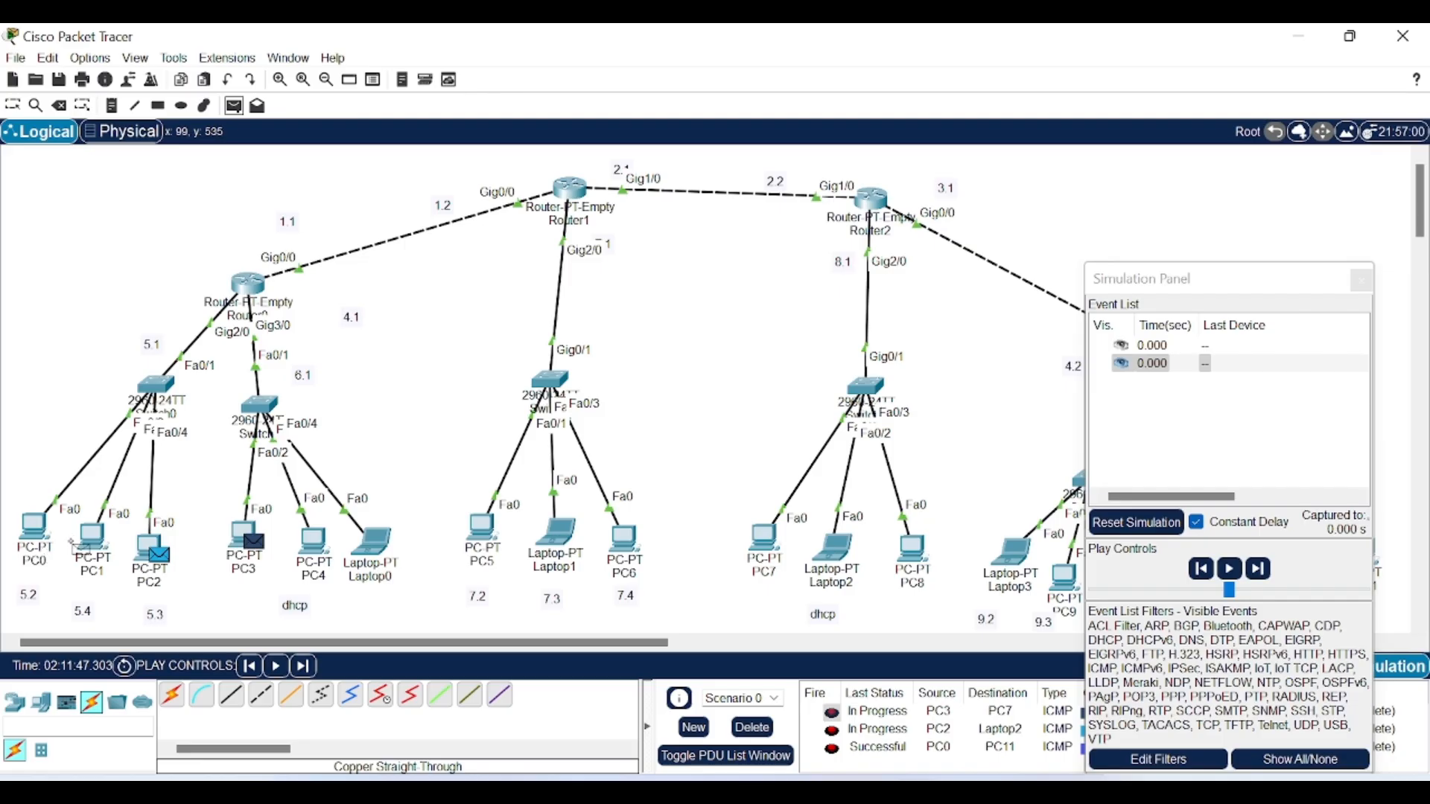
pyautogui.moveTo(78, 531)
pyautogui.click(92, 536)
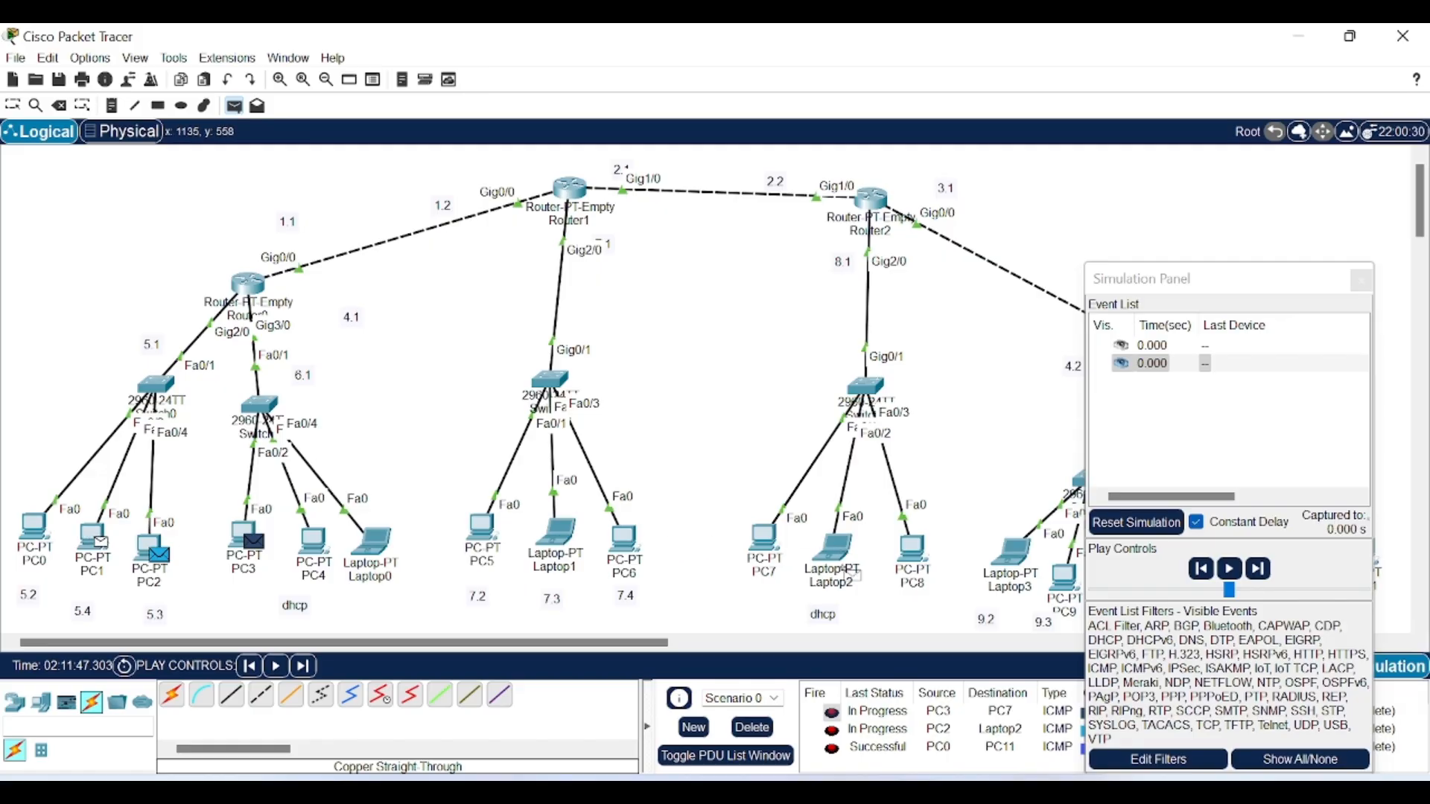
pyautogui.click(912, 546)
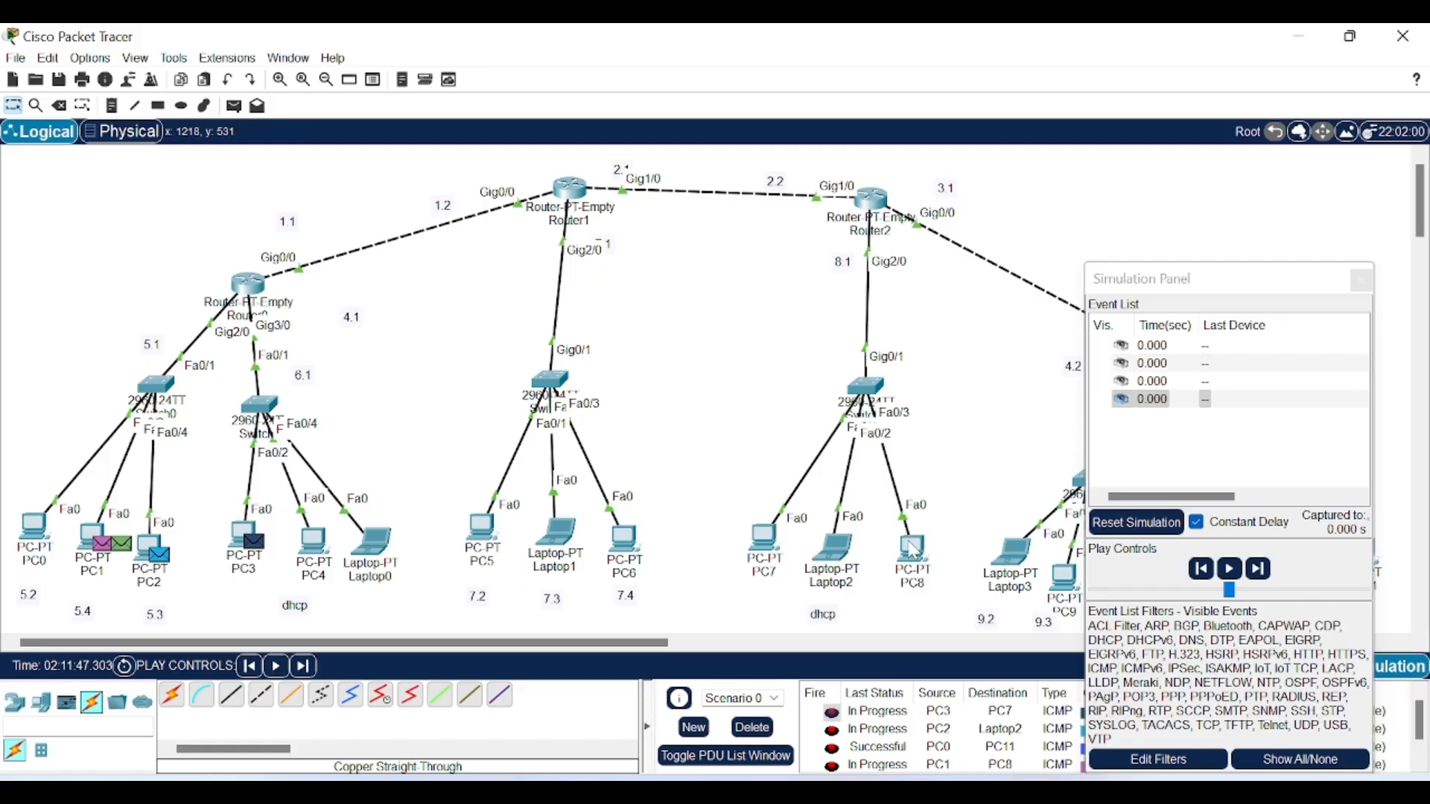
pyautogui.click(1226, 572)
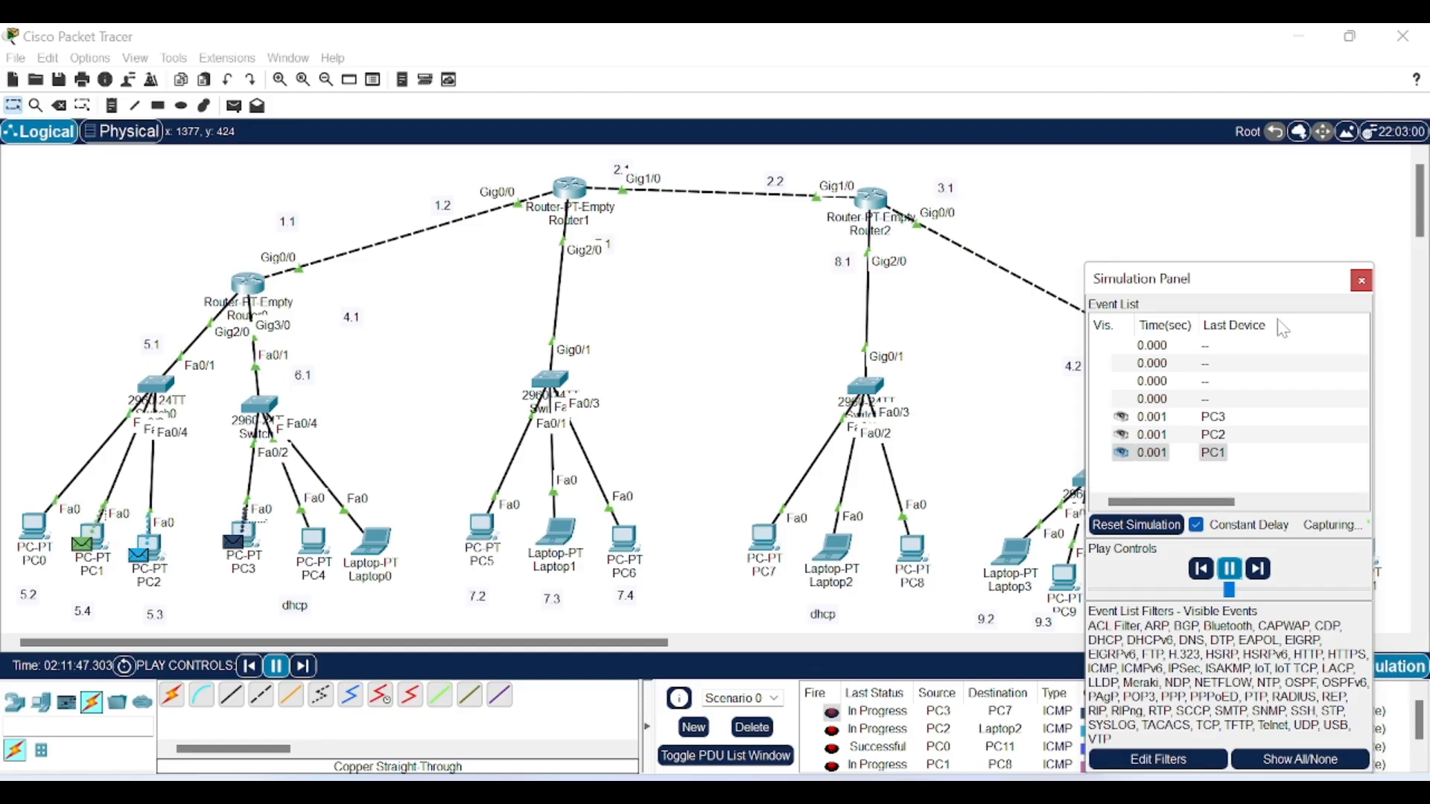
pyautogui.click(1362, 281)
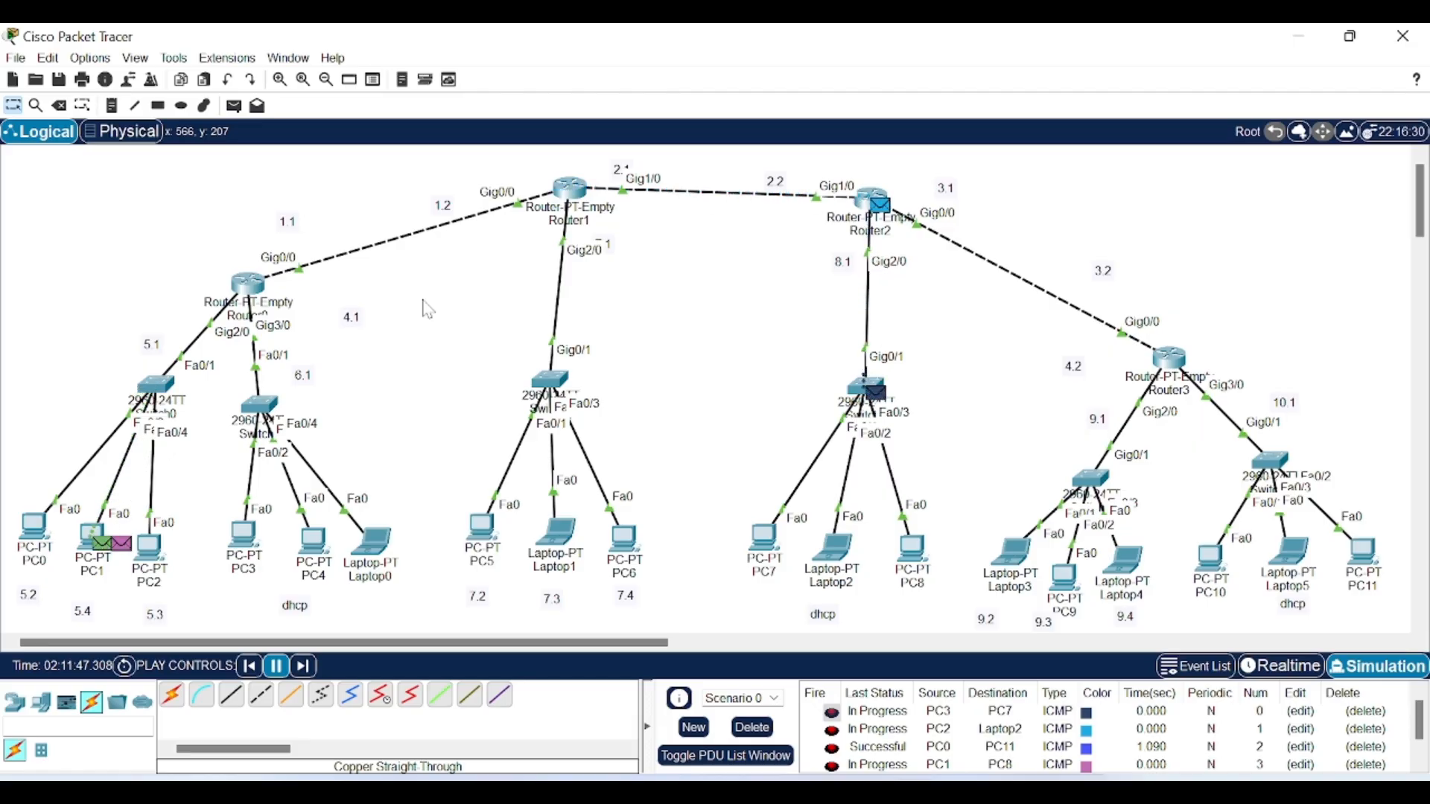
# Step: Reconnect Router0 GigabitEthernet1/0 to Router3 GigabitEthernet1/0 with a copper cross-over cable
pyautogui.click(262, 701)
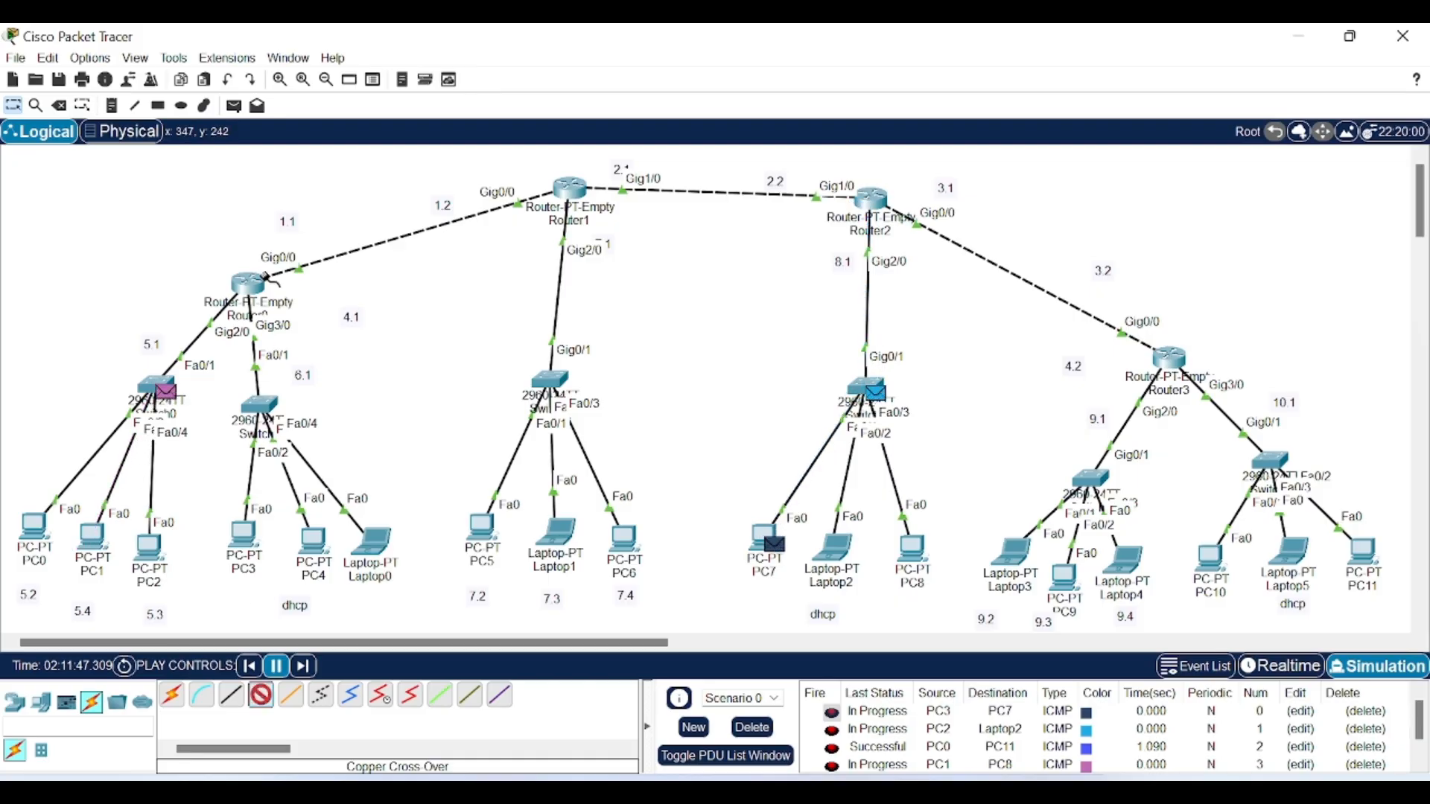
pyautogui.click(250, 282)
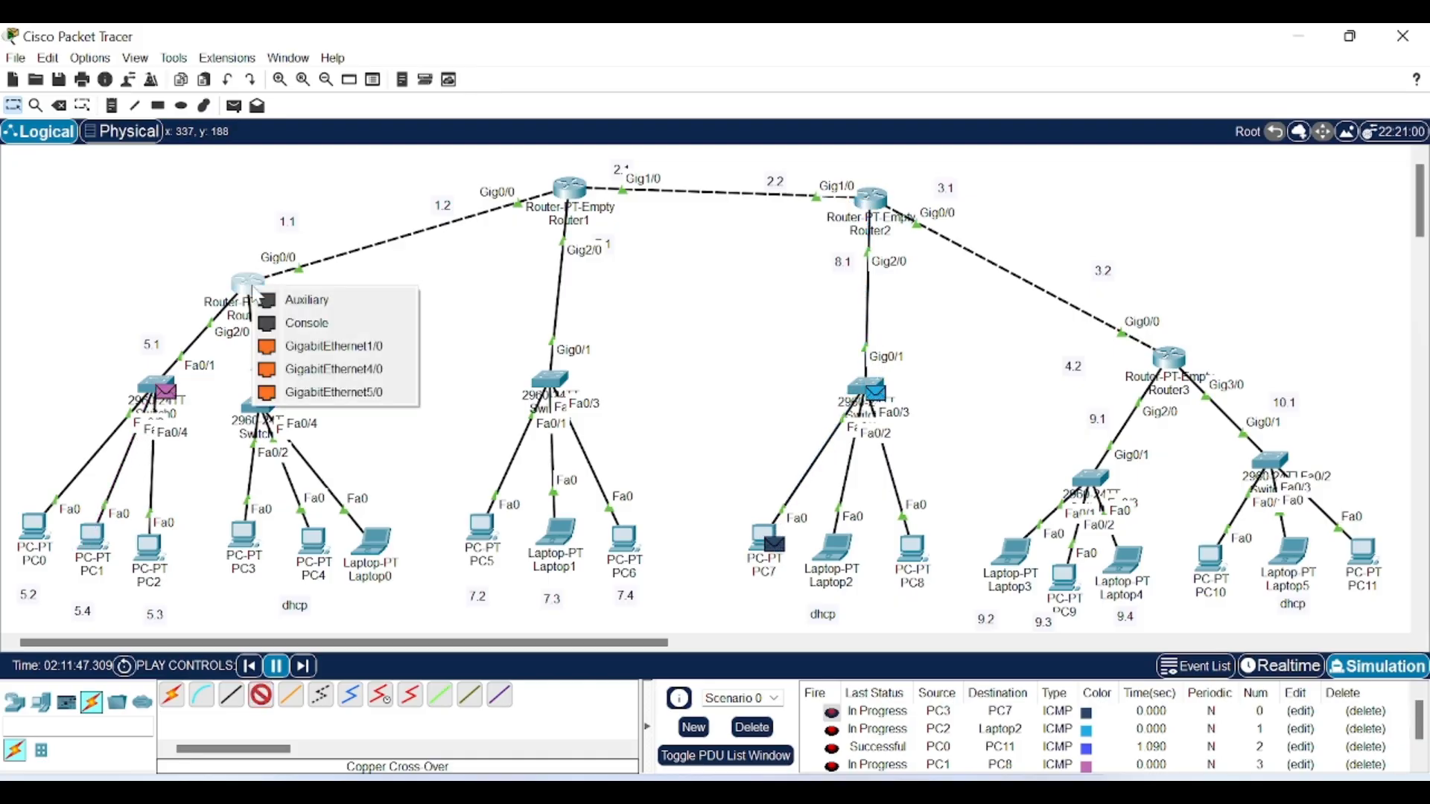
pyautogui.click(287, 356)
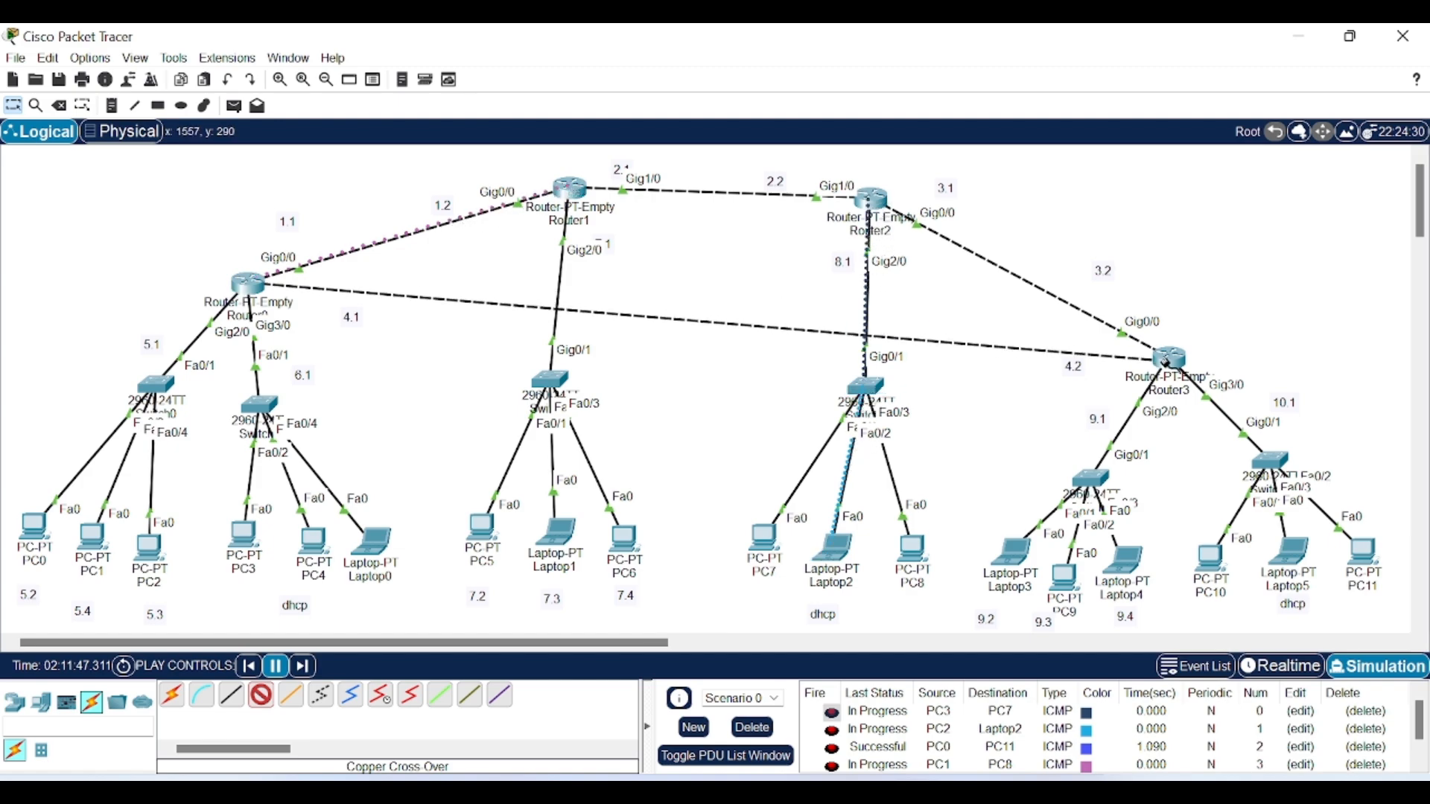
pyautogui.click(1163, 362)
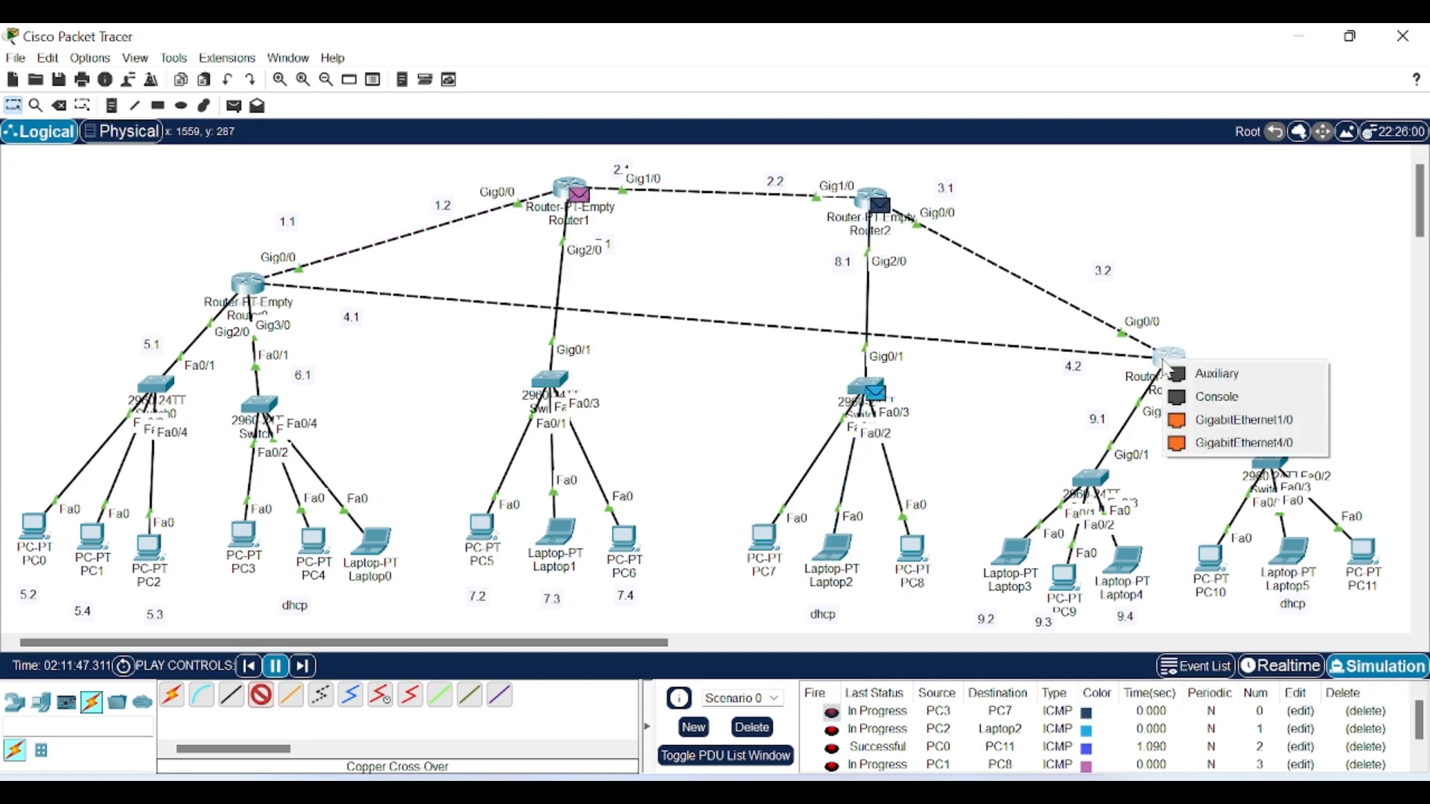
pyautogui.click(1197, 422)
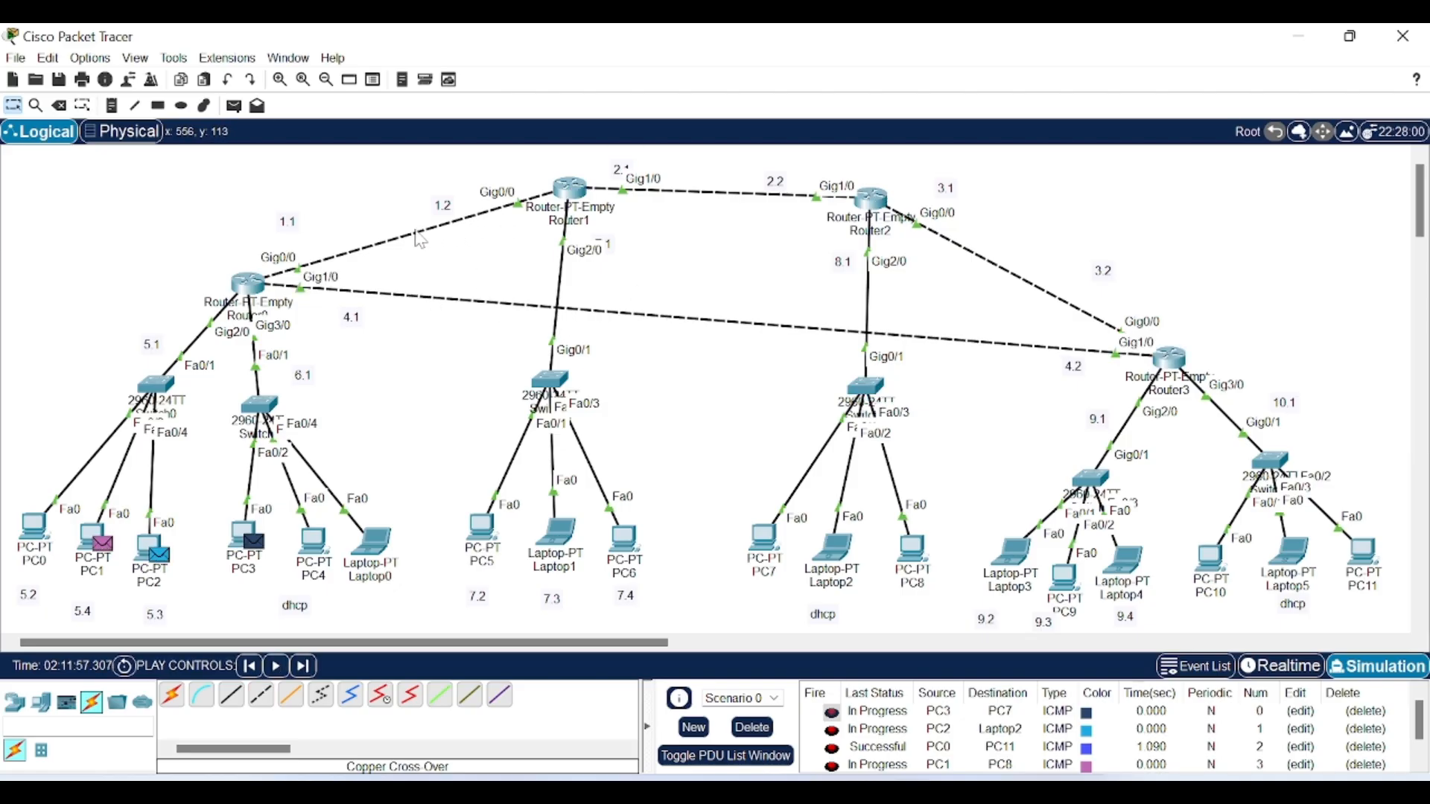
# Step: Delete the link between Router0 and Router1 and add a simple PDU from PC0 to PC5
pyautogui.press('Delete')
pyautogui.click(415, 233)
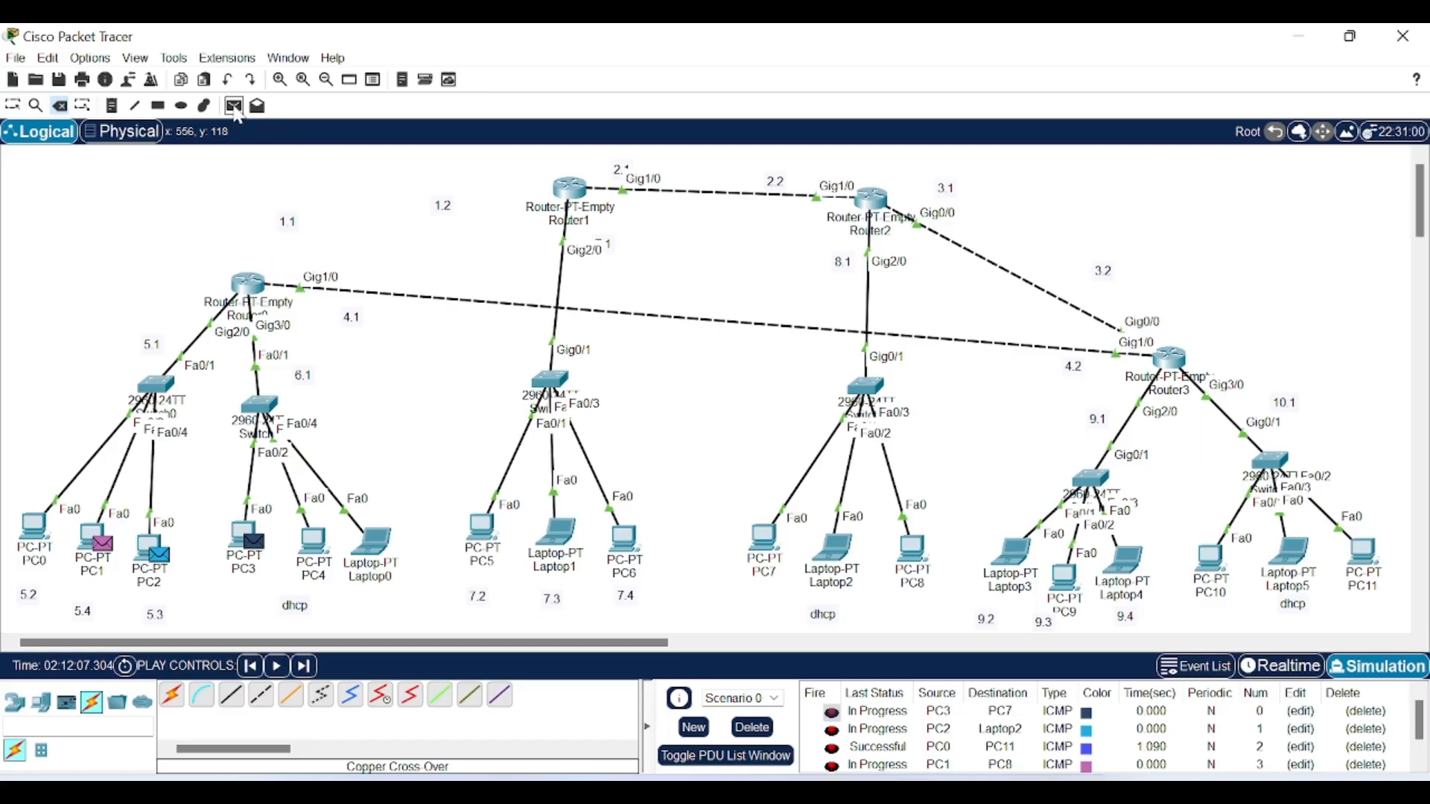
pyautogui.click(233, 106)
pyautogui.click(34, 525)
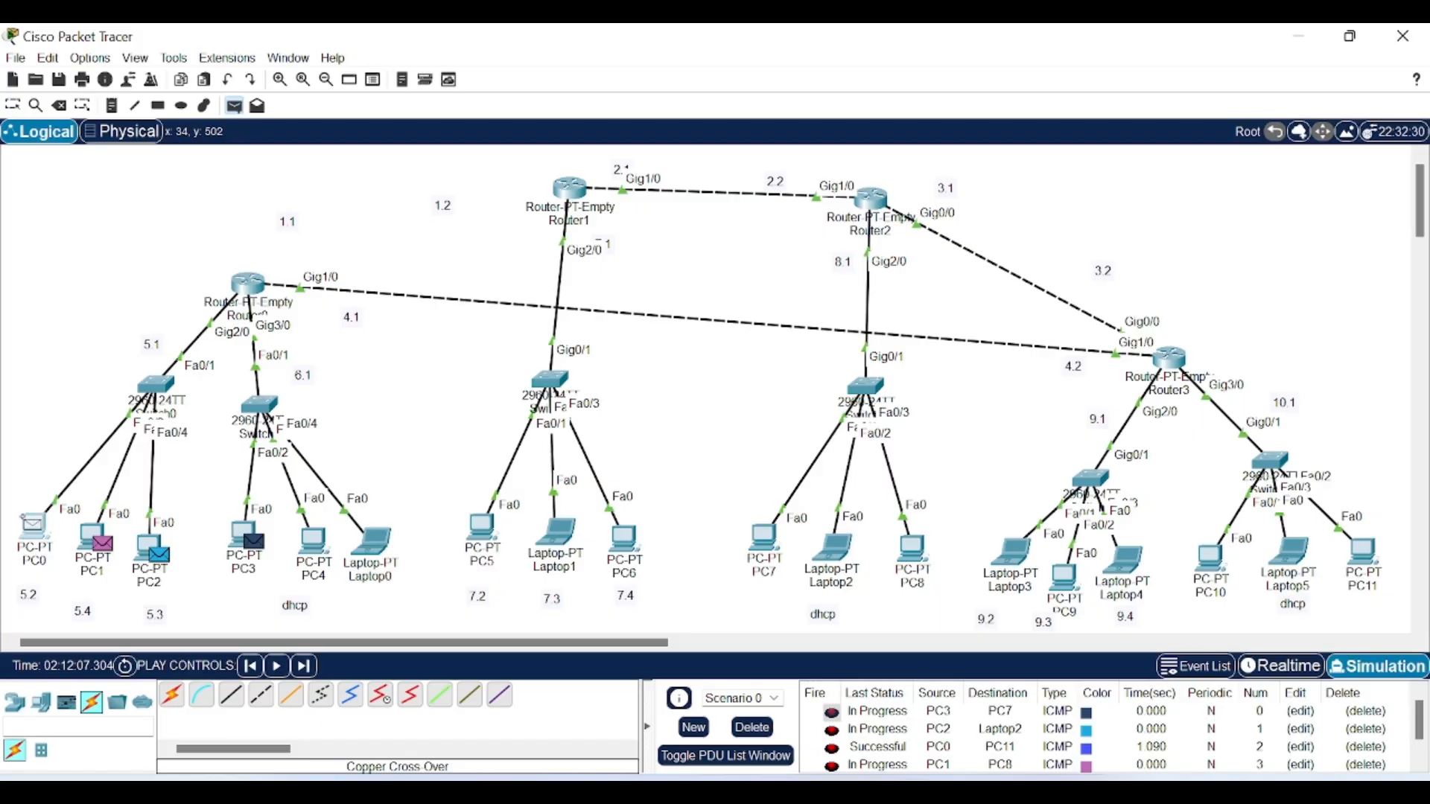
pyautogui.click(478, 528)
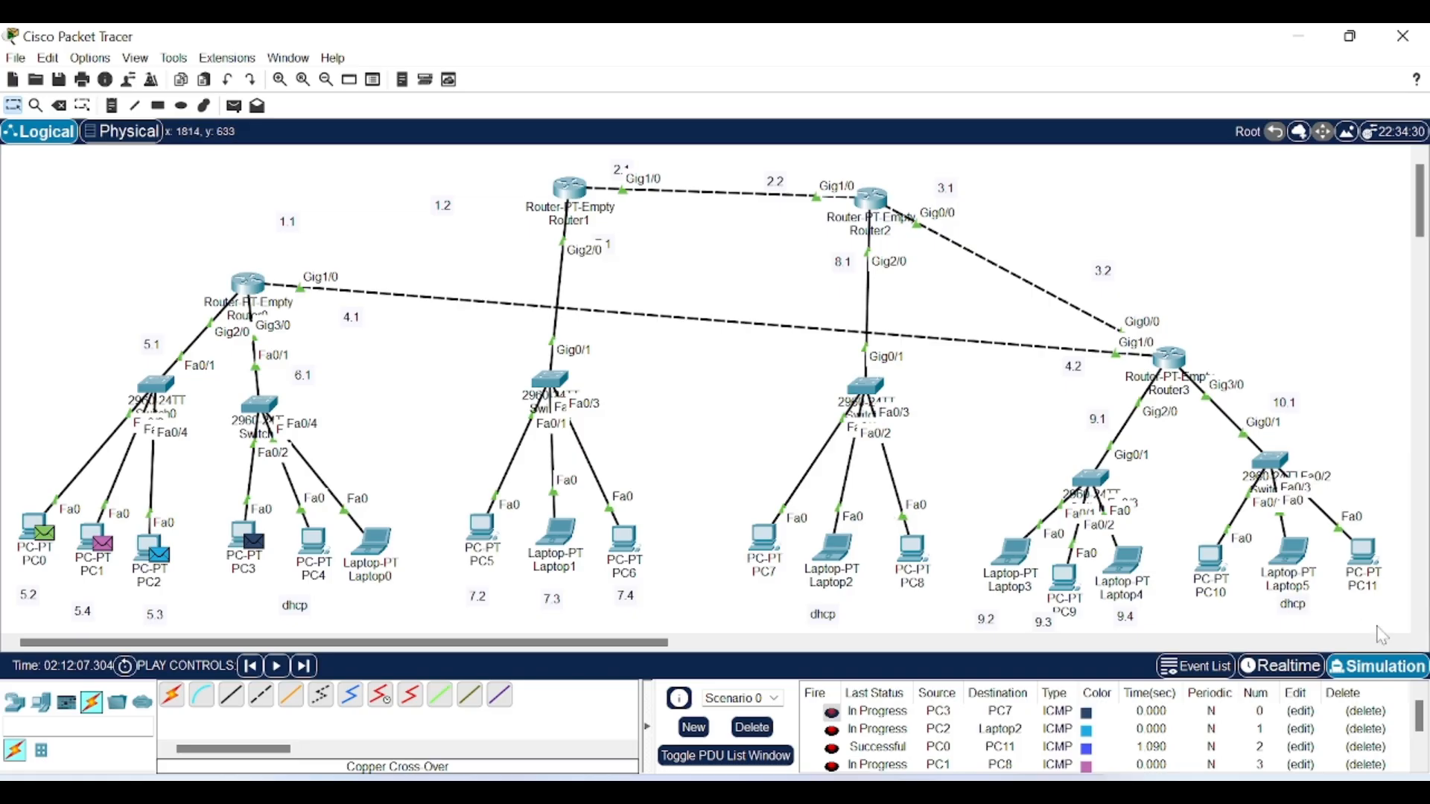
# Step: Play the simulation with the Router0–Router1 link removed and close the simulation panel to watch the packets
pyautogui.click(1384, 672)
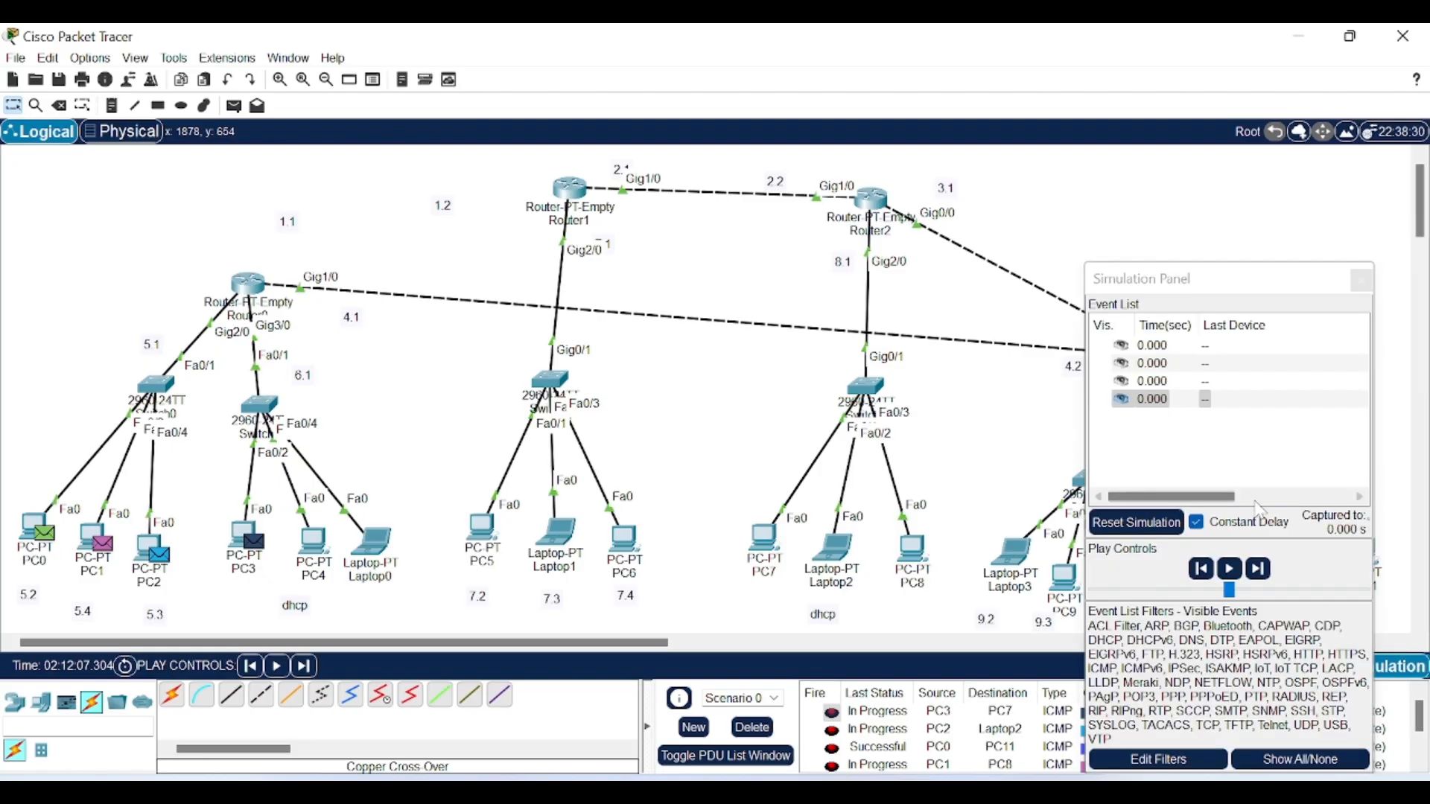
pyautogui.click(1229, 569)
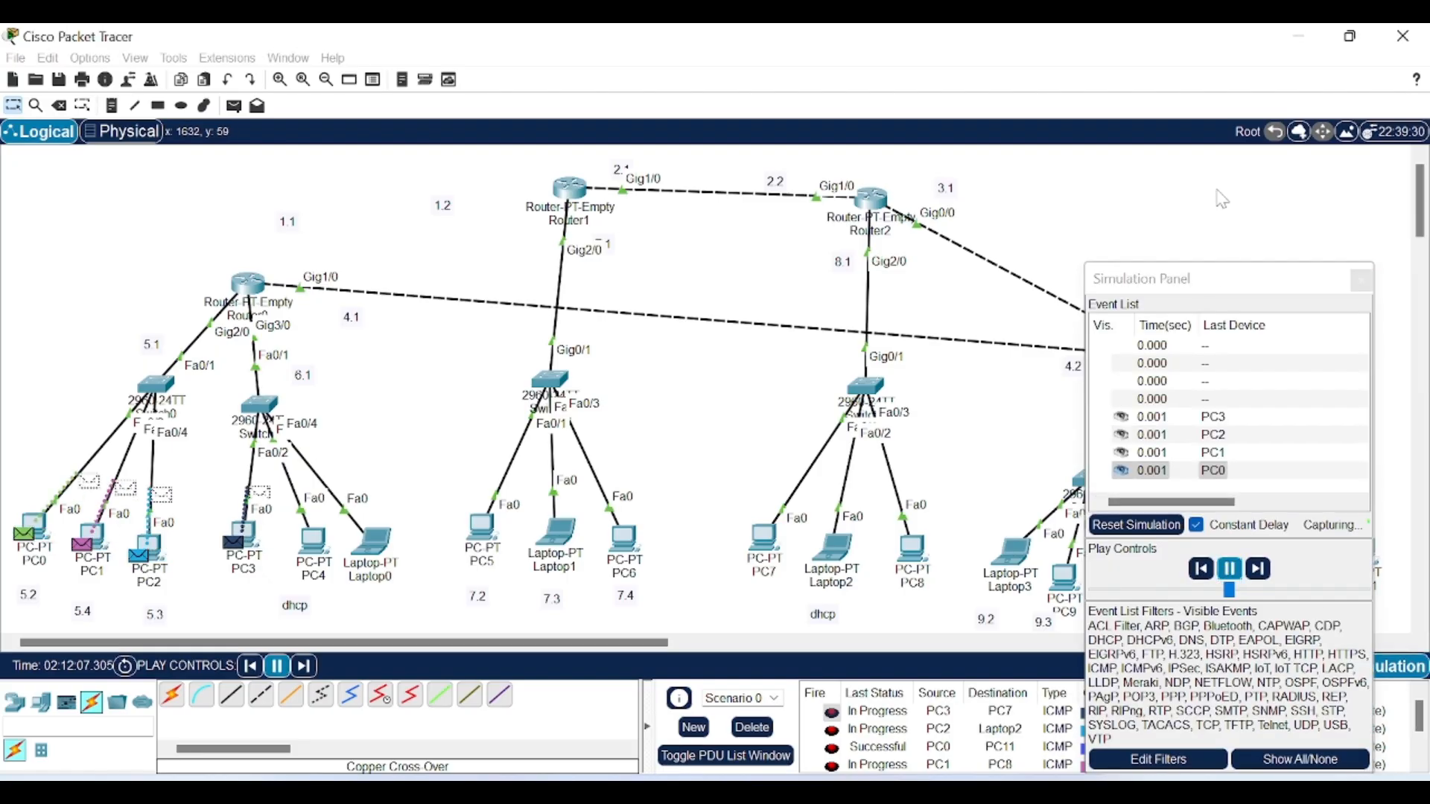
pyautogui.click(1363, 283)
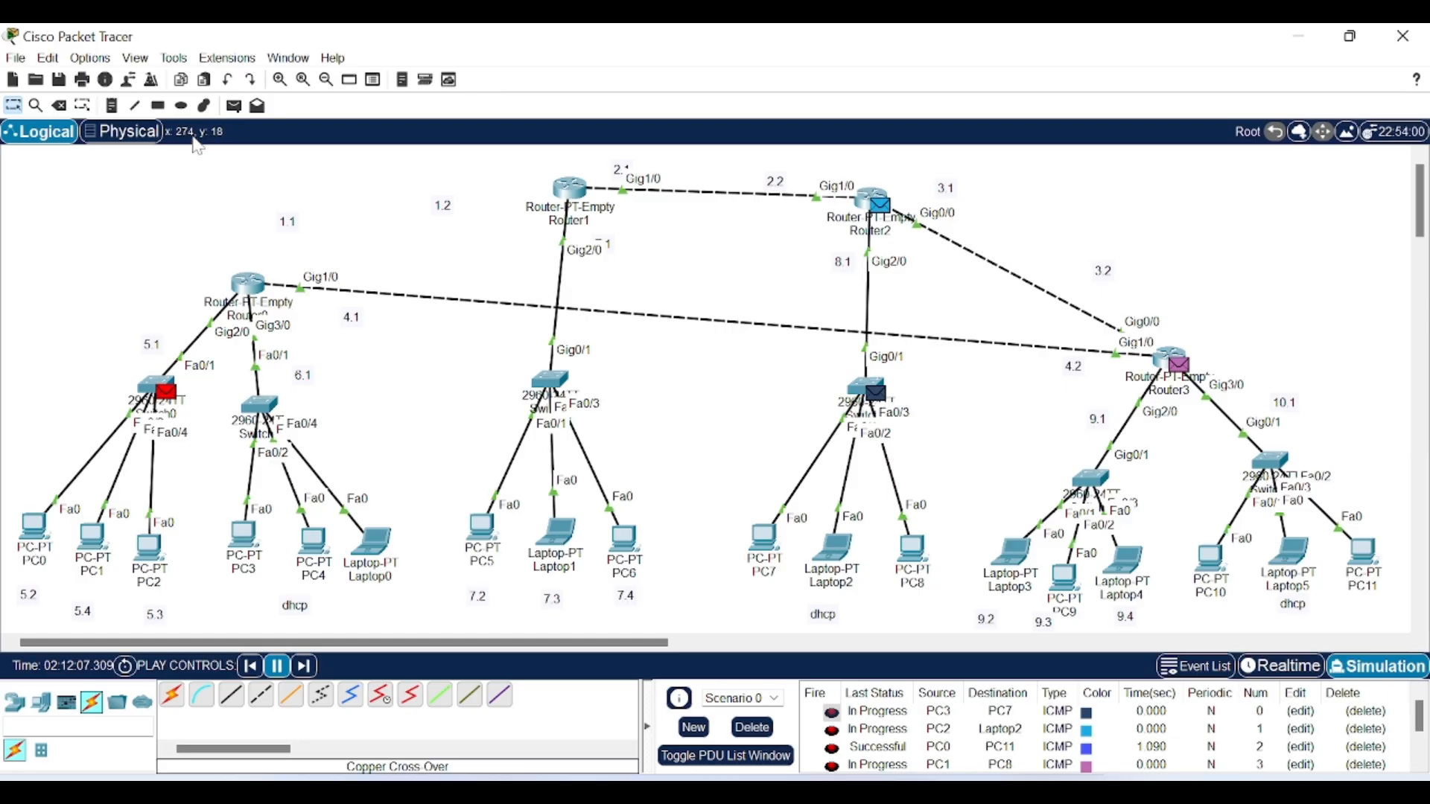
# Step: Add a simple PDU from PC6 to PC3 while the simulation is playing
pyautogui.click(234, 107)
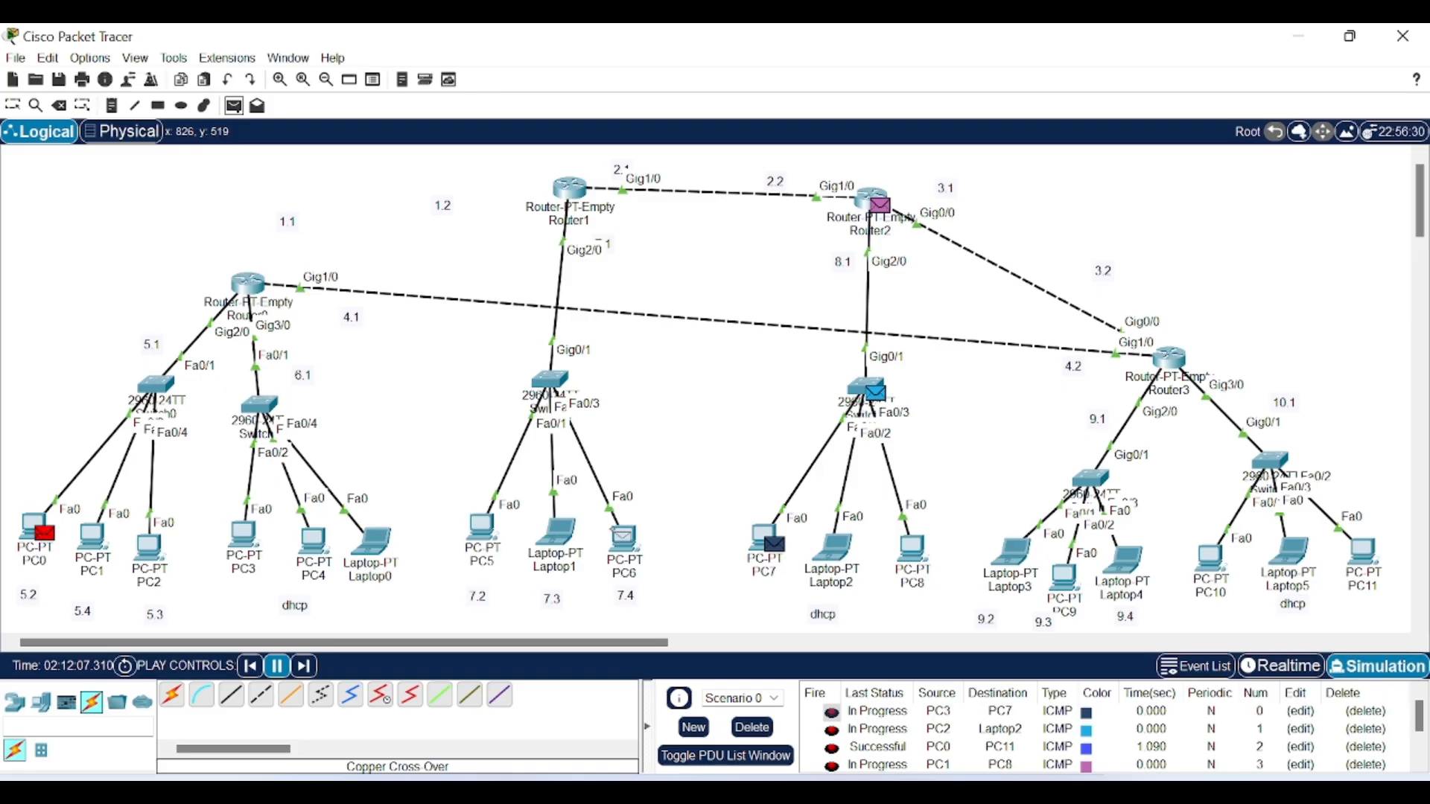
pyautogui.click(622, 535)
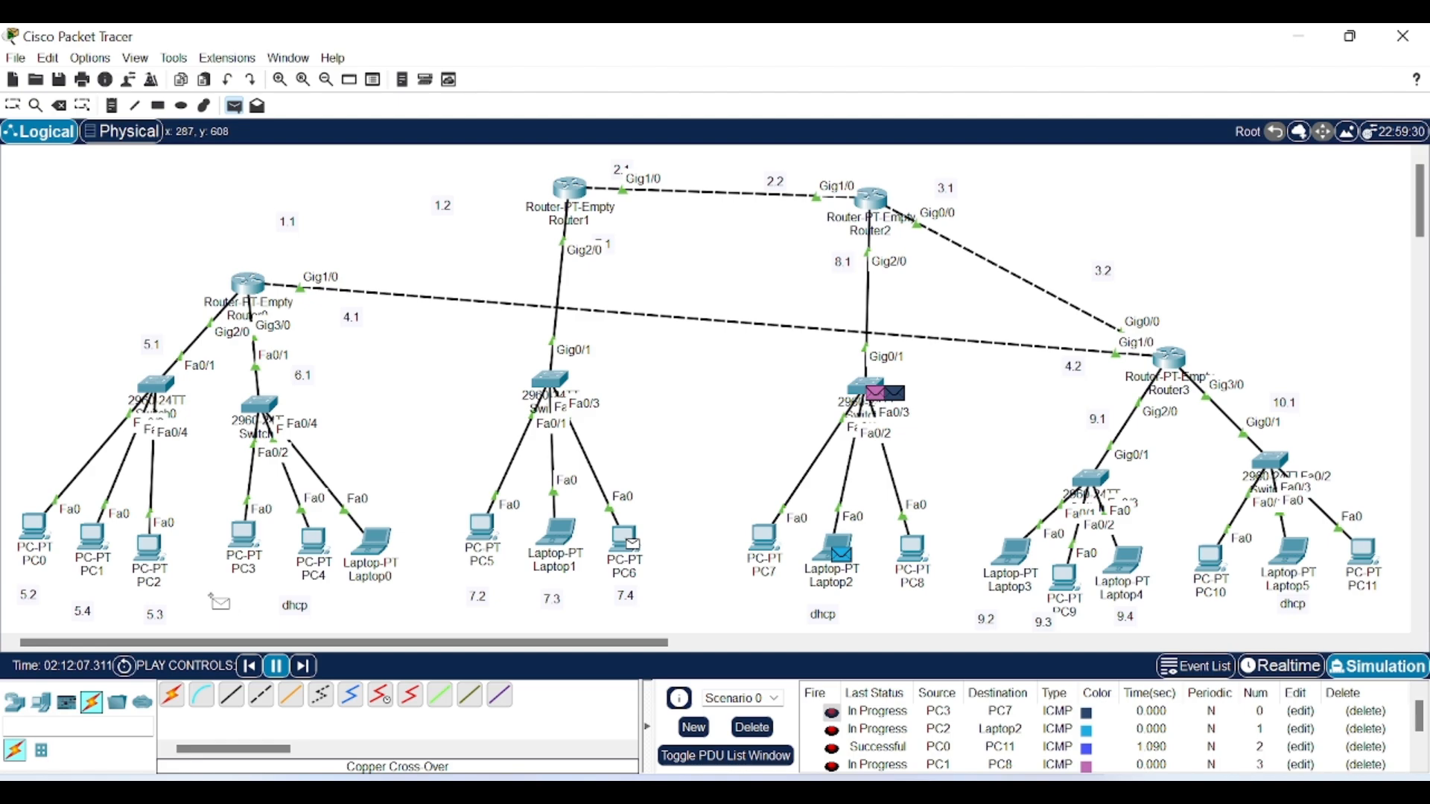
pyautogui.click(243, 534)
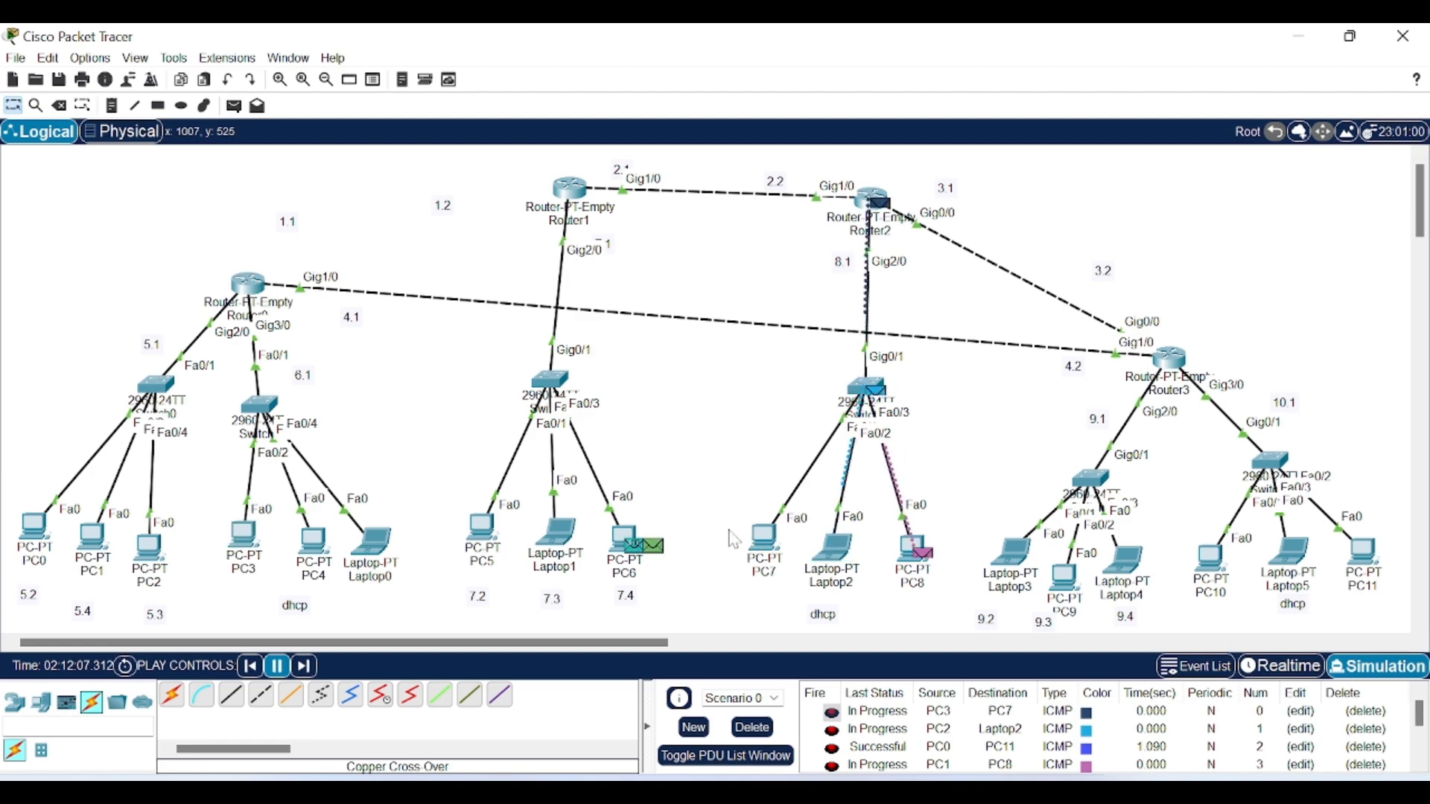